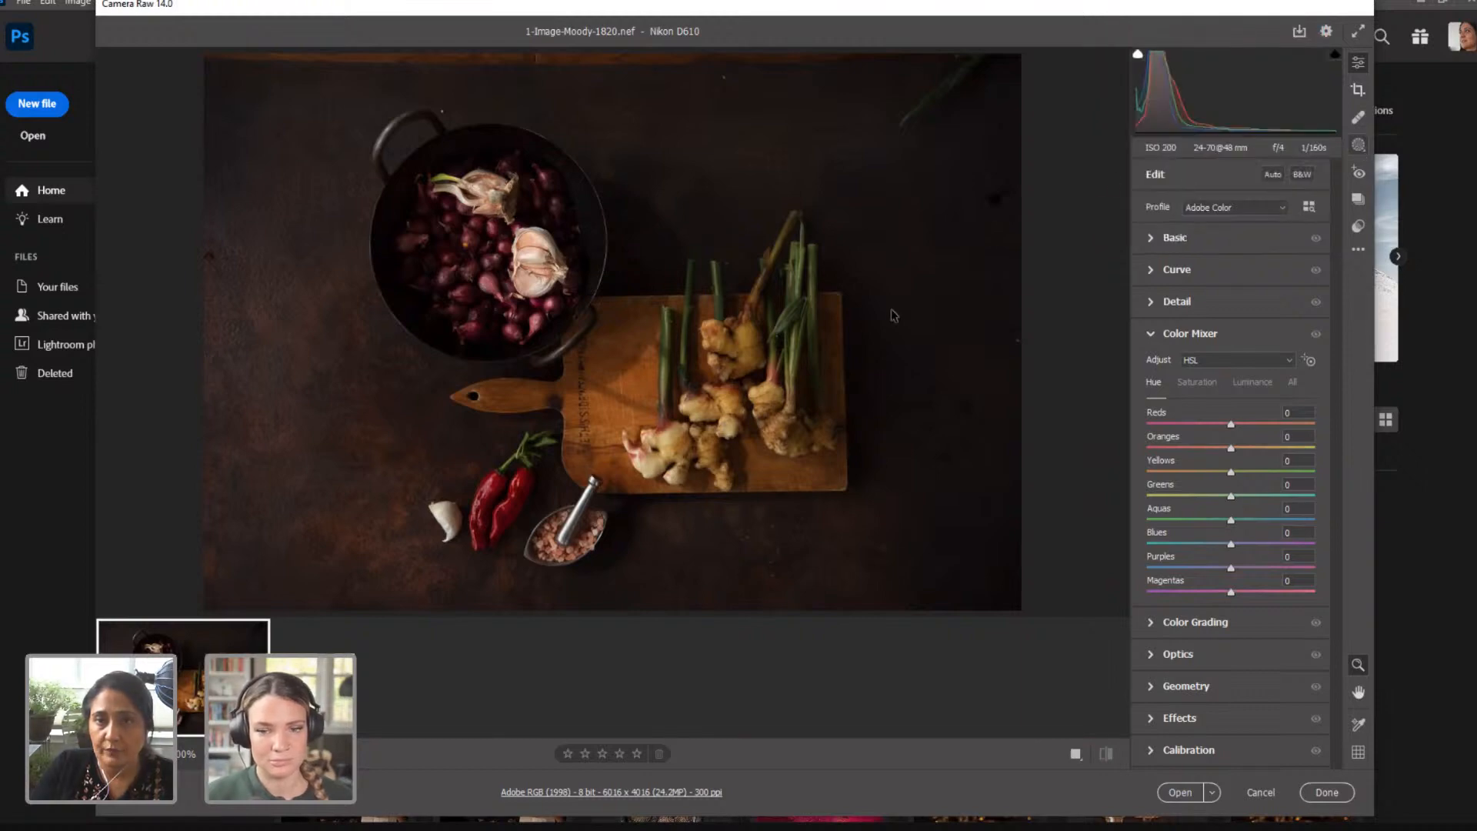
Step: Create a brush mask with brush size 5 and paint it over the shallots in the pan
{"action": "left_click", "coordinate": [1358, 146]}
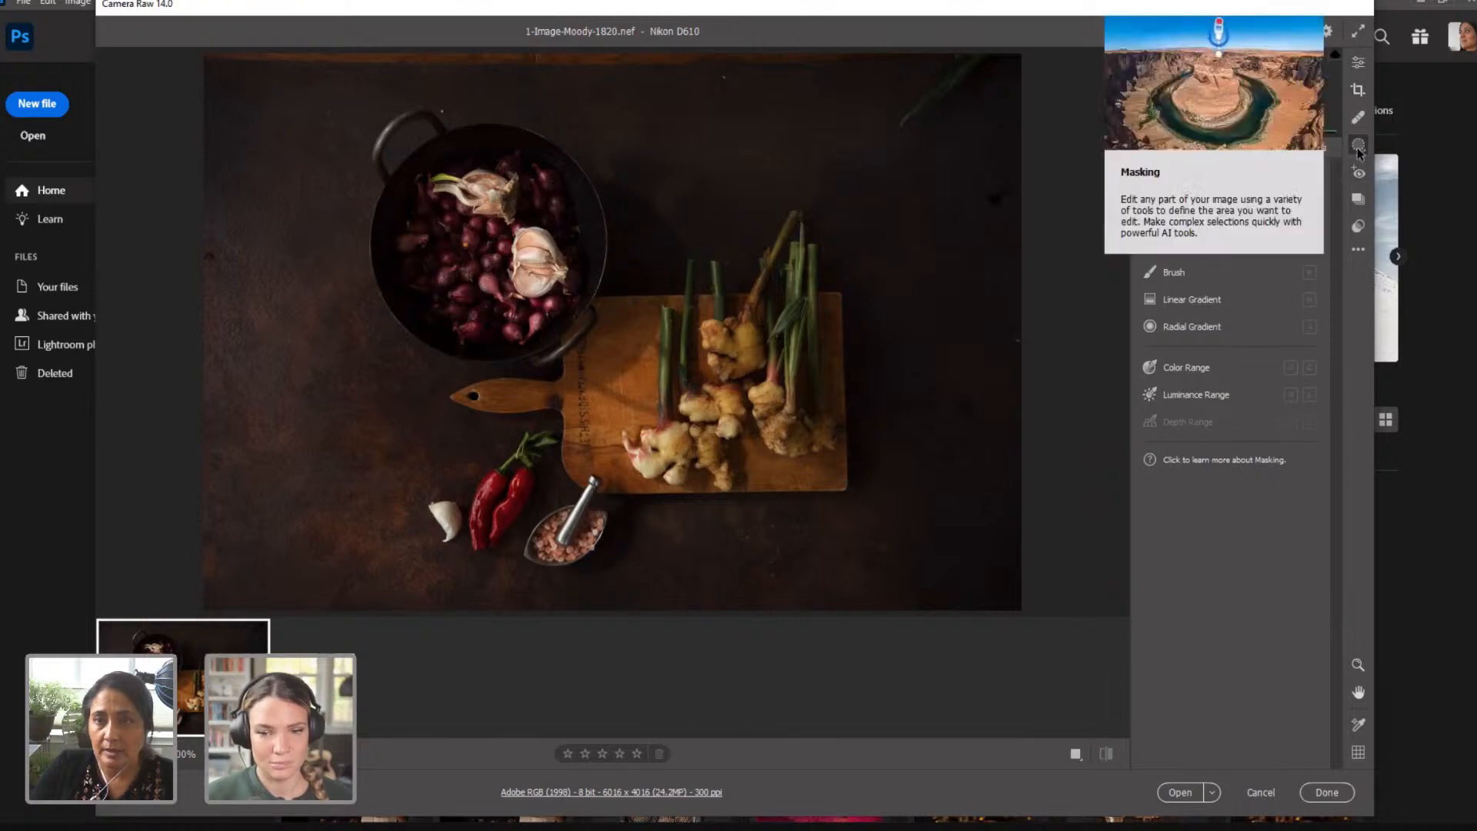
{"action": "left_click", "coordinate": [1163, 273]}
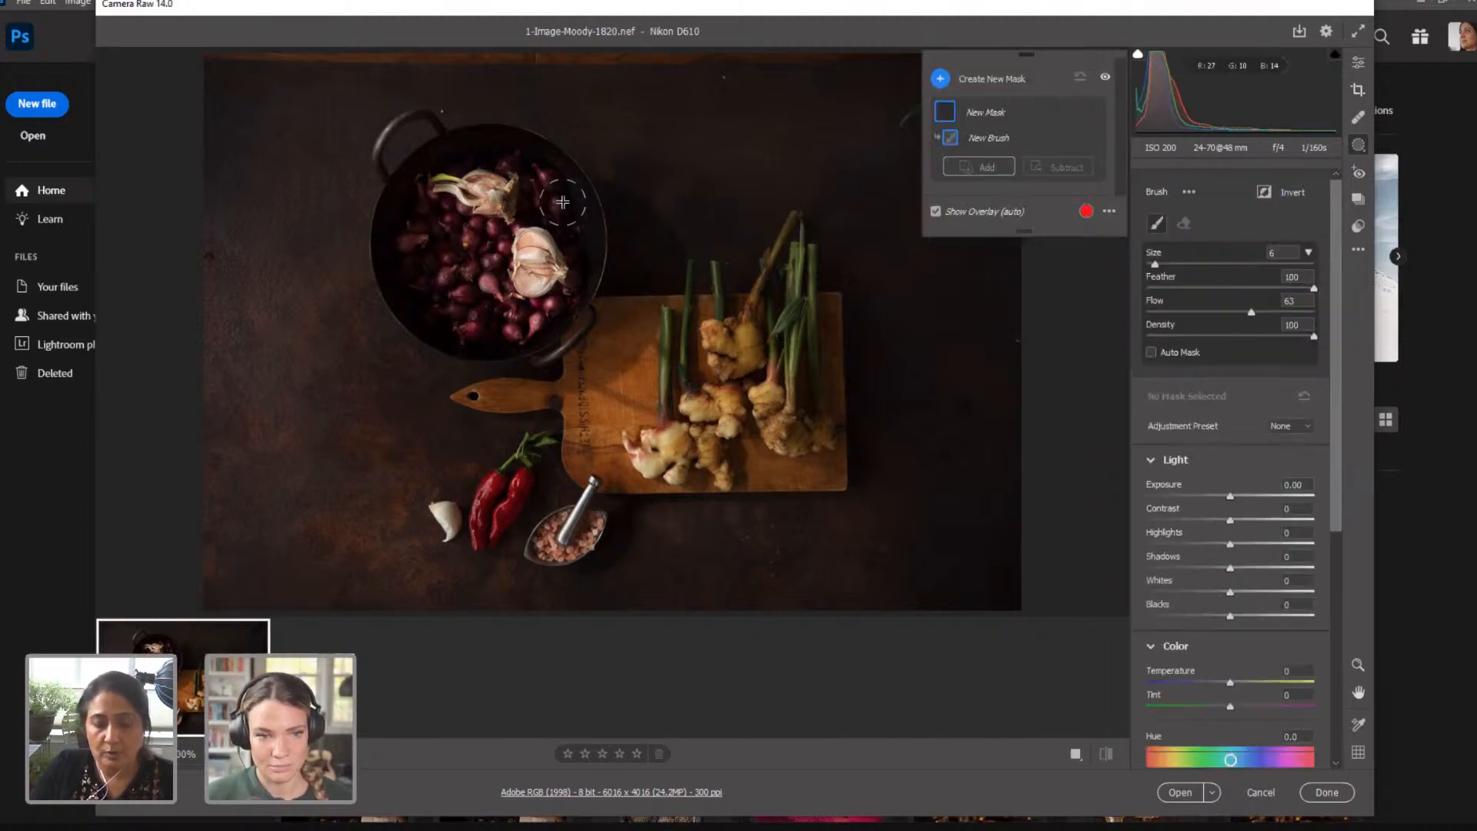
{"action": "key", "text": "bracketleft"}
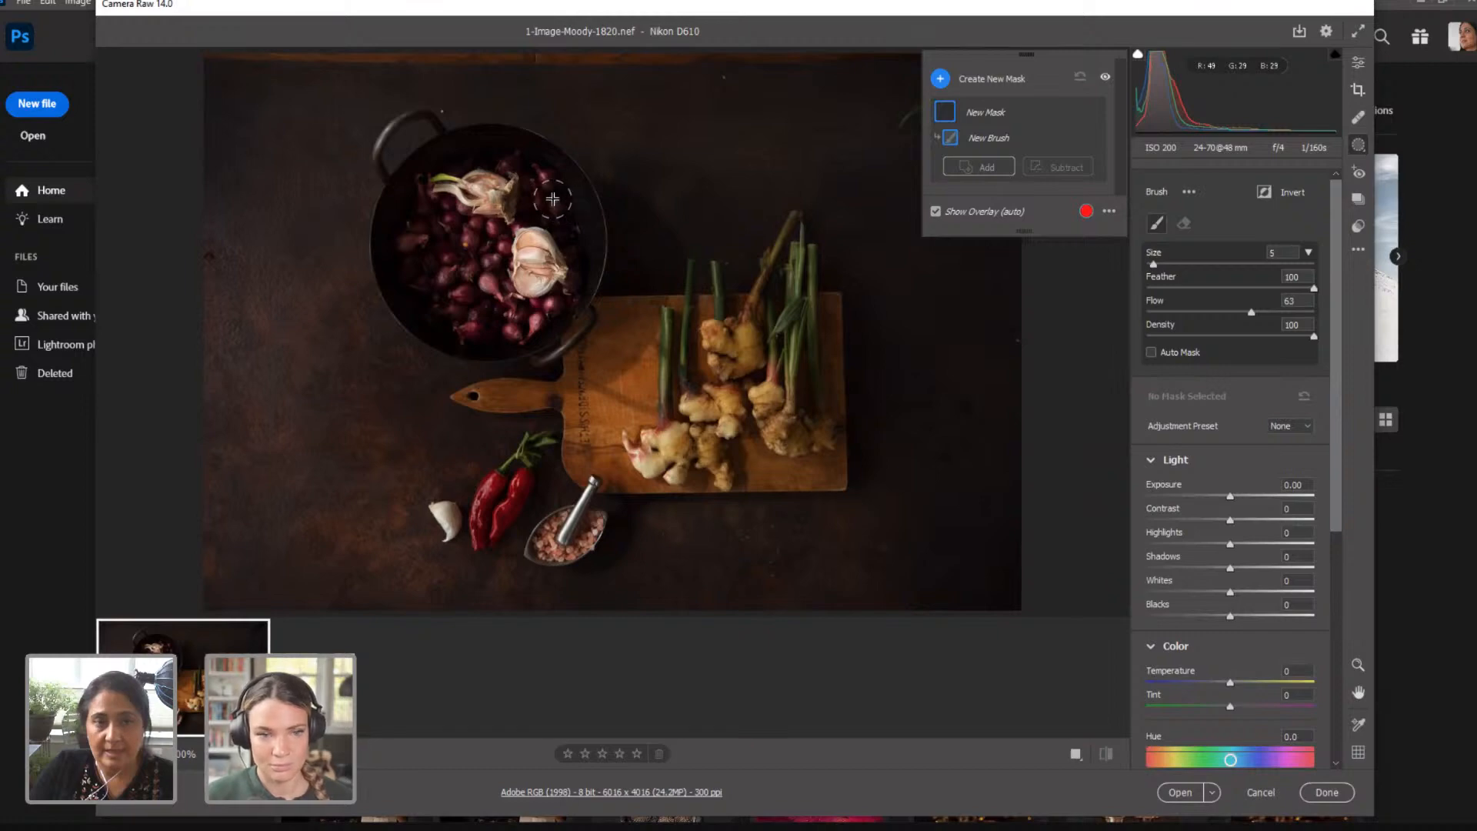
{"action": "mouse_move", "coordinate": [553, 199]}
{"action": "left_mouse_down"}
{"action": "mouse_move", "coordinate": [513, 155]}
{"action": "mouse_move", "coordinate": [531, 202]}
{"action": "mouse_move", "coordinate": [567, 223]}
{"action": "left_mouse_up"}
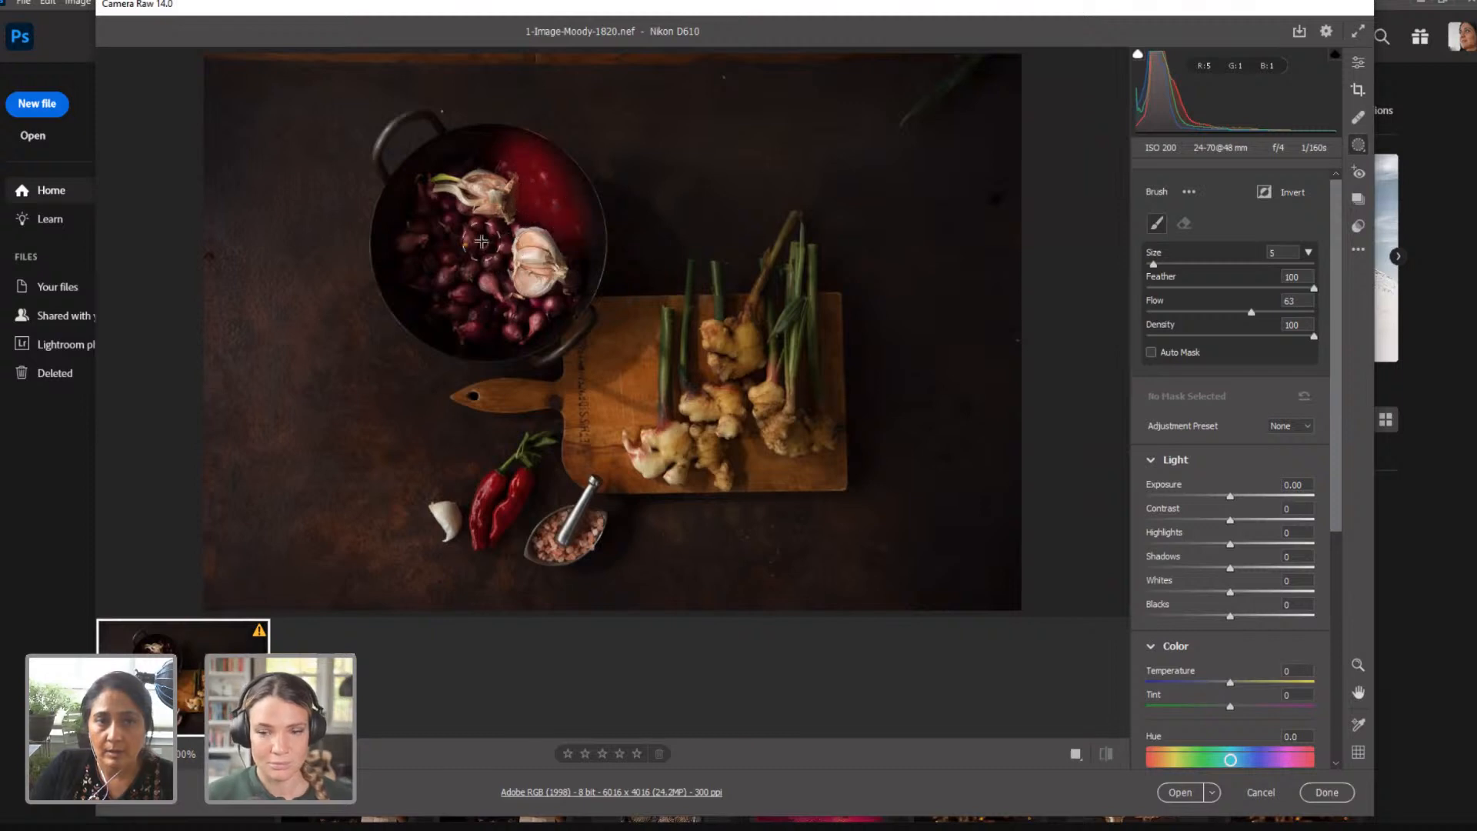
{"action": "mouse_move", "coordinate": [465, 229]}
{"action": "left_mouse_down"}
{"action": "mouse_move", "coordinate": [429, 210]}
{"action": "mouse_move", "coordinate": [415, 244]}
{"action": "mouse_move", "coordinate": [425, 270]}
{"action": "mouse_move", "coordinate": [448, 272]}
{"action": "mouse_move", "coordinate": [436, 298]}
{"action": "mouse_move", "coordinate": [489, 325]}
{"action": "mouse_move", "coordinate": [529, 323]}
{"action": "mouse_move", "coordinate": [488, 306]}
{"action": "mouse_move", "coordinate": [479, 235]}
{"action": "mouse_move", "coordinate": [454, 246]}
{"action": "mouse_move", "coordinate": [489, 350]}
{"action": "left_mouse_up"}
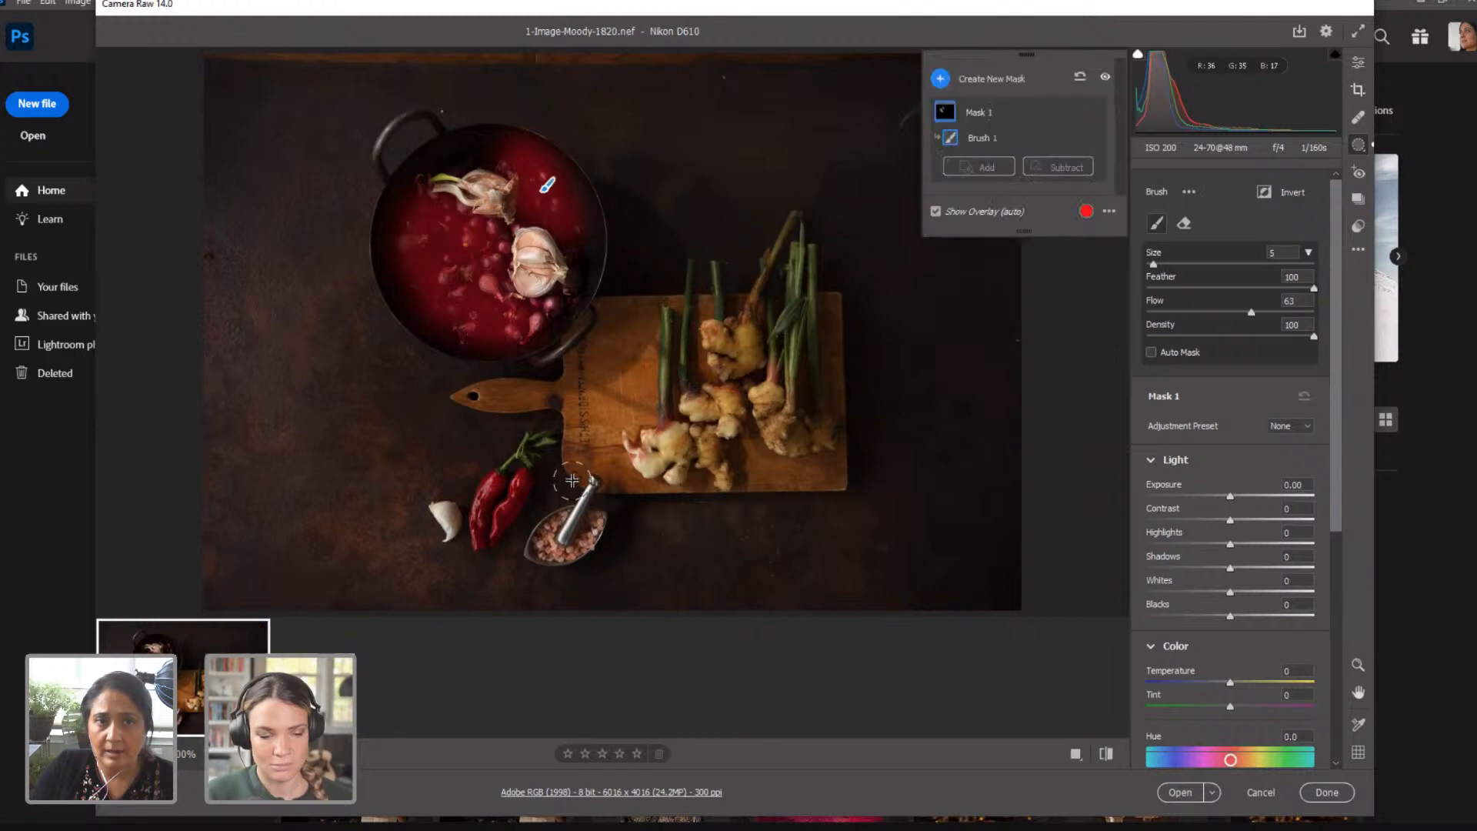
Step: Extend the mask over the red chilies and part of the ginger, and set its exposure to +1.75
{"action": "left_click_drag", "start_coordinate": [511, 485], "coordinate": [472, 546]}
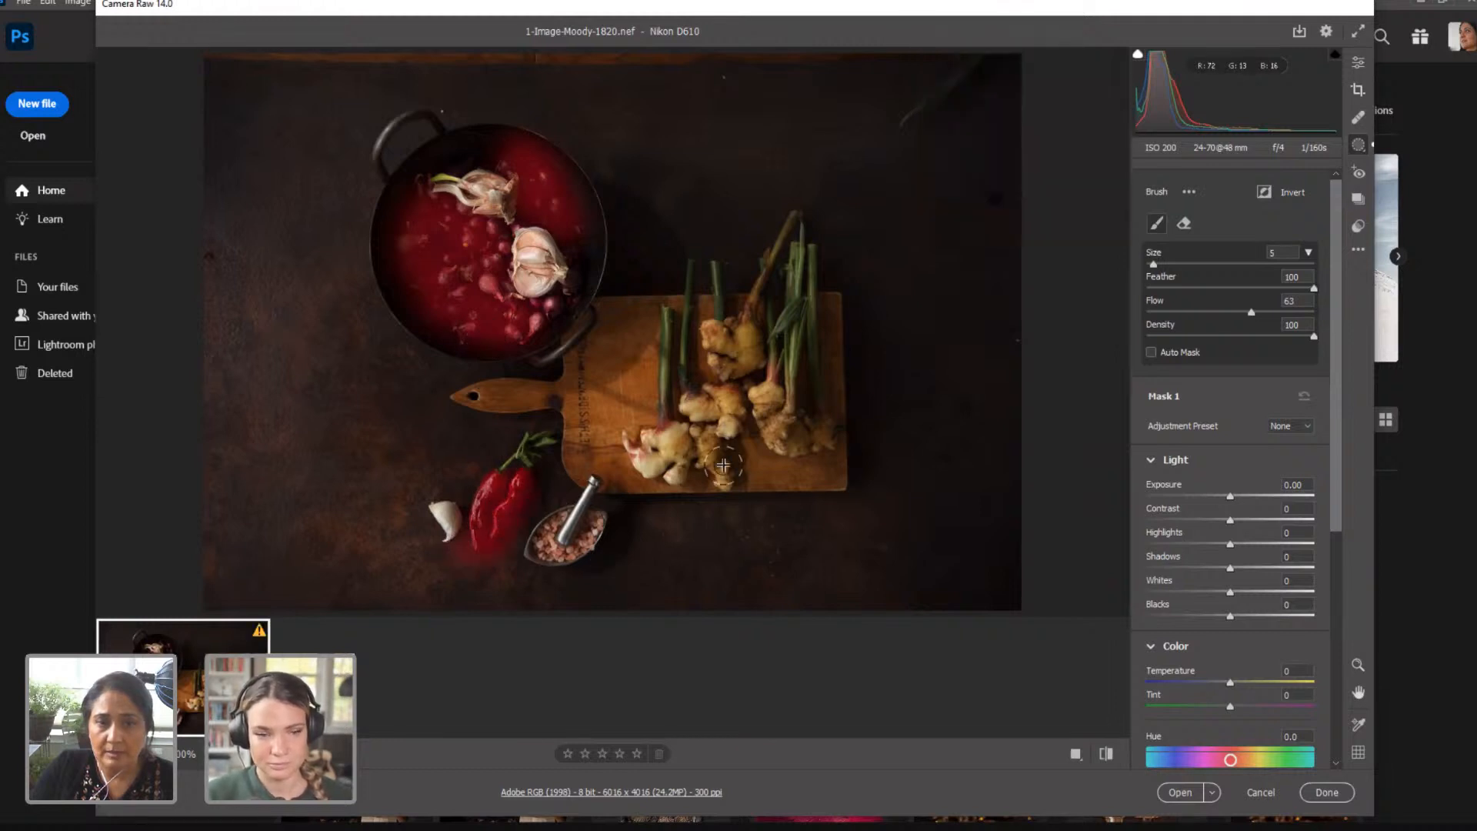
{"action": "mouse_move", "coordinate": [751, 400]}
{"action": "left_mouse_down"}
{"action": "mouse_move", "coordinate": [802, 434]}
{"action": "mouse_move", "coordinate": [749, 360]}
{"action": "mouse_move", "coordinate": [730, 335]}
{"action": "left_mouse_up"}
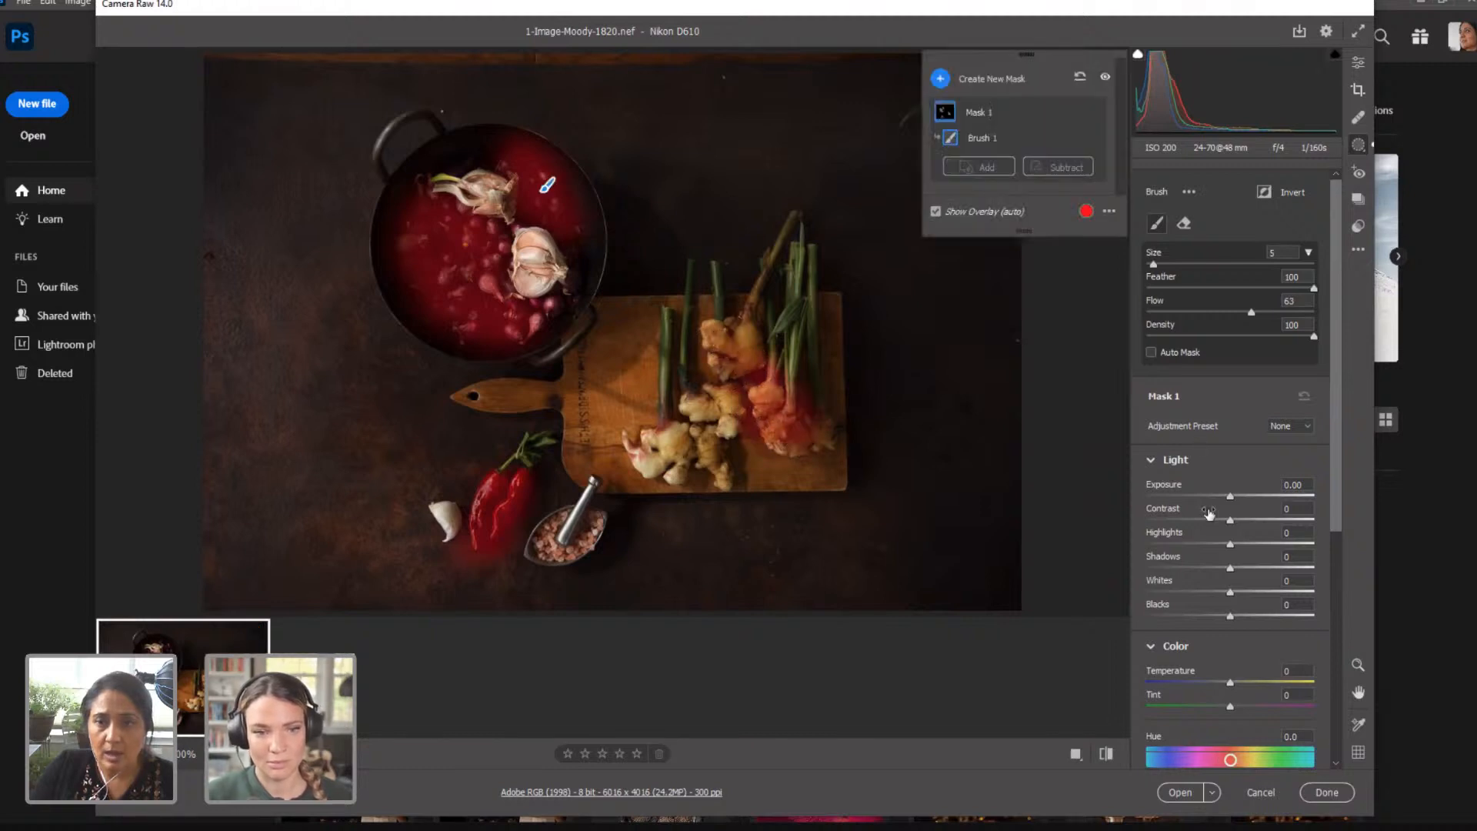
{"action": "scroll", "coordinate": [1208, 513], "scroll_direction": "down", "scroll_amount": 2}
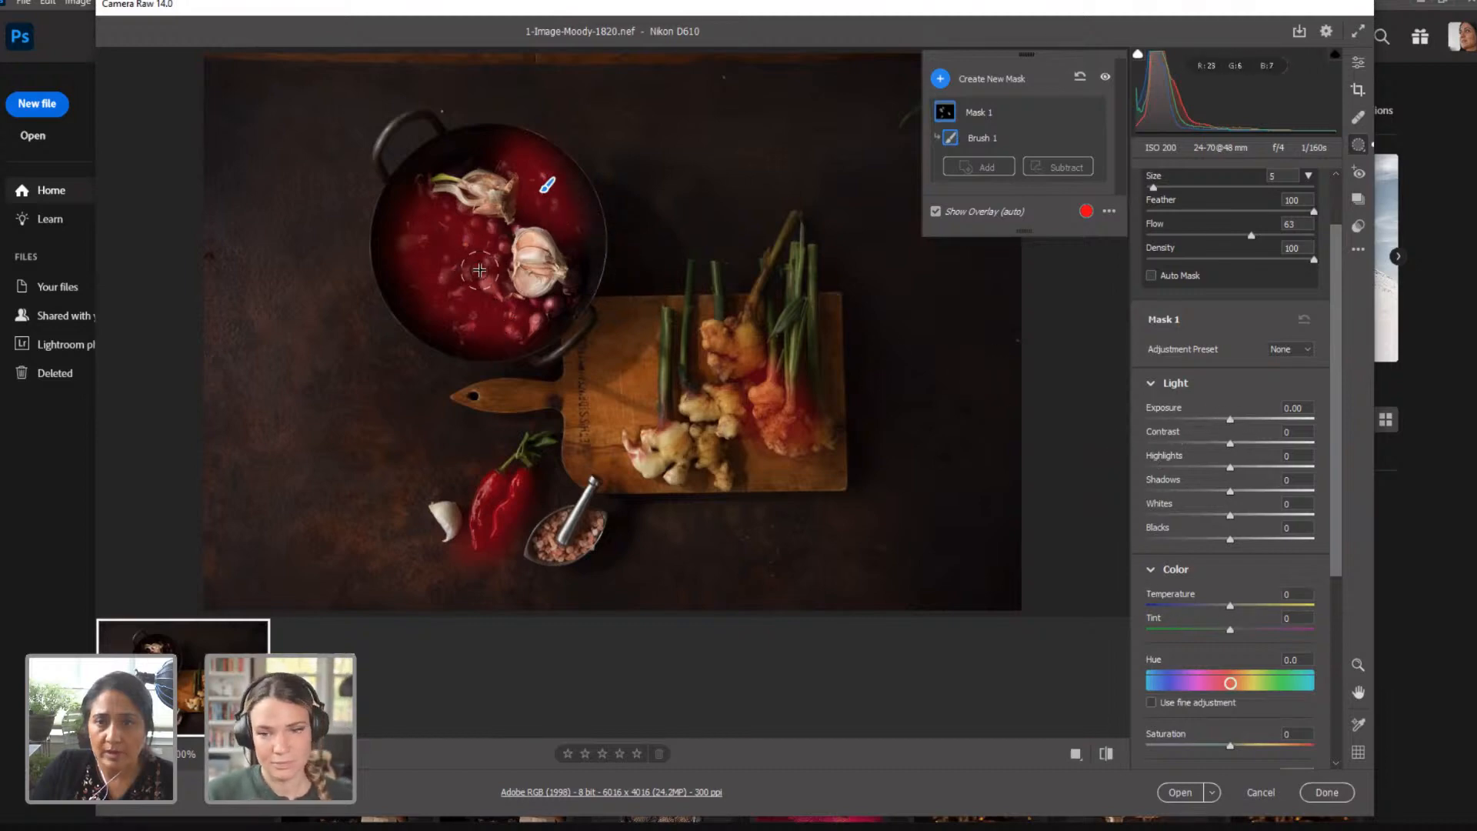
{"action": "left_click_drag", "start_coordinate": [1230, 419], "coordinate": [1269, 427]}
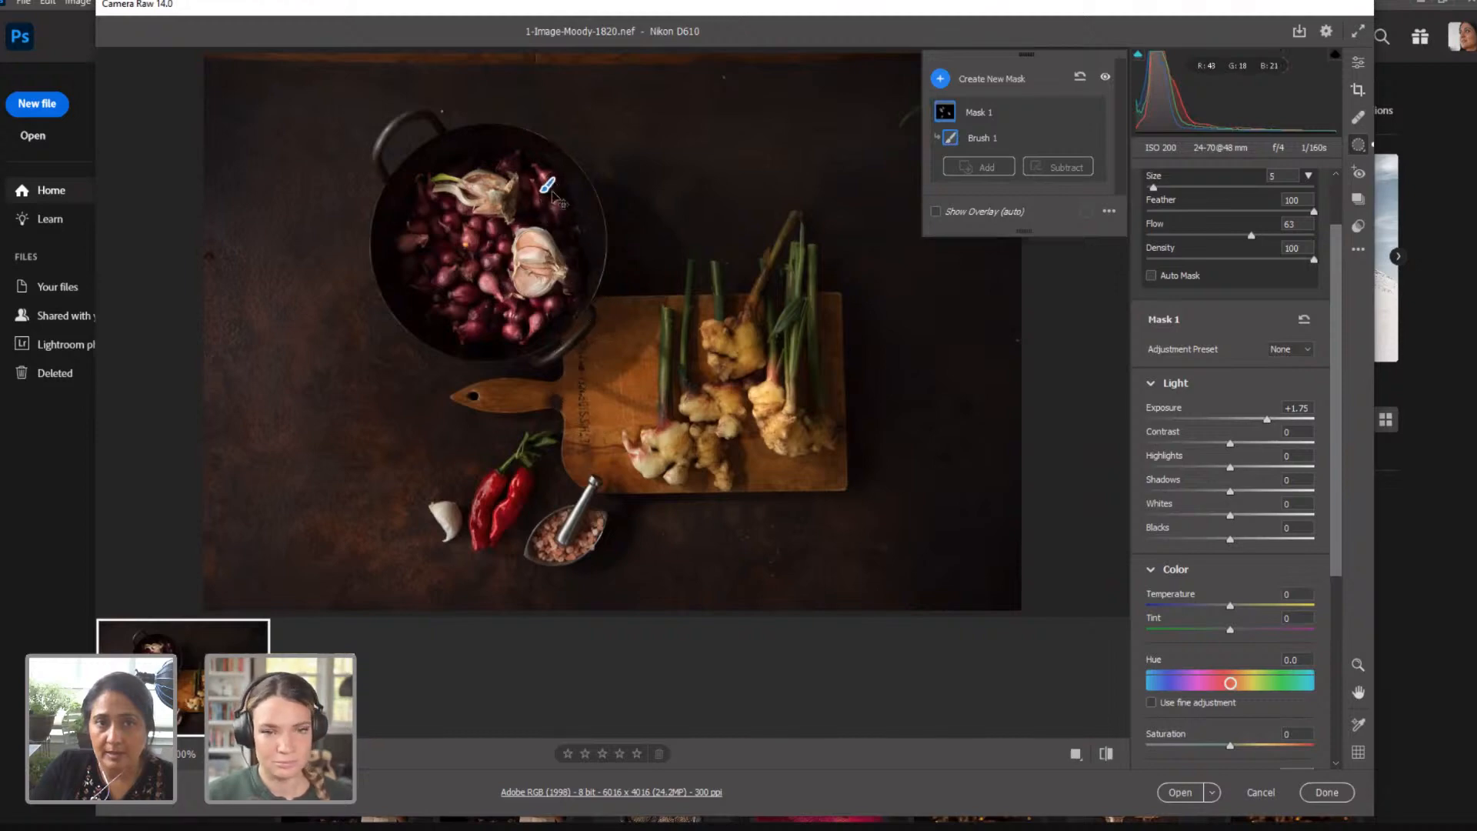
Step: Reposition Mask 1 as a whole so its brightening sits over the shallots in the pan
{"action": "mouse_move", "coordinate": [560, 209]}
{"action": "left_mouse_down"}
{"action": "mouse_move", "coordinate": [545, 189]}
{"action": "mouse_move", "coordinate": [577, 216]}
{"action": "mouse_move", "coordinate": [566, 242]}
{"action": "mouse_move", "coordinate": [575, 225]}
{"action": "mouse_move", "coordinate": [546, 171]}
{"action": "mouse_move", "coordinate": [490, 143]}
{"action": "mouse_move", "coordinate": [393, 169]}
{"action": "mouse_move", "coordinate": [408, 247]}
{"action": "mouse_move", "coordinate": [578, 372]}
{"action": "mouse_move", "coordinate": [608, 419]}
{"action": "left_mouse_up"}
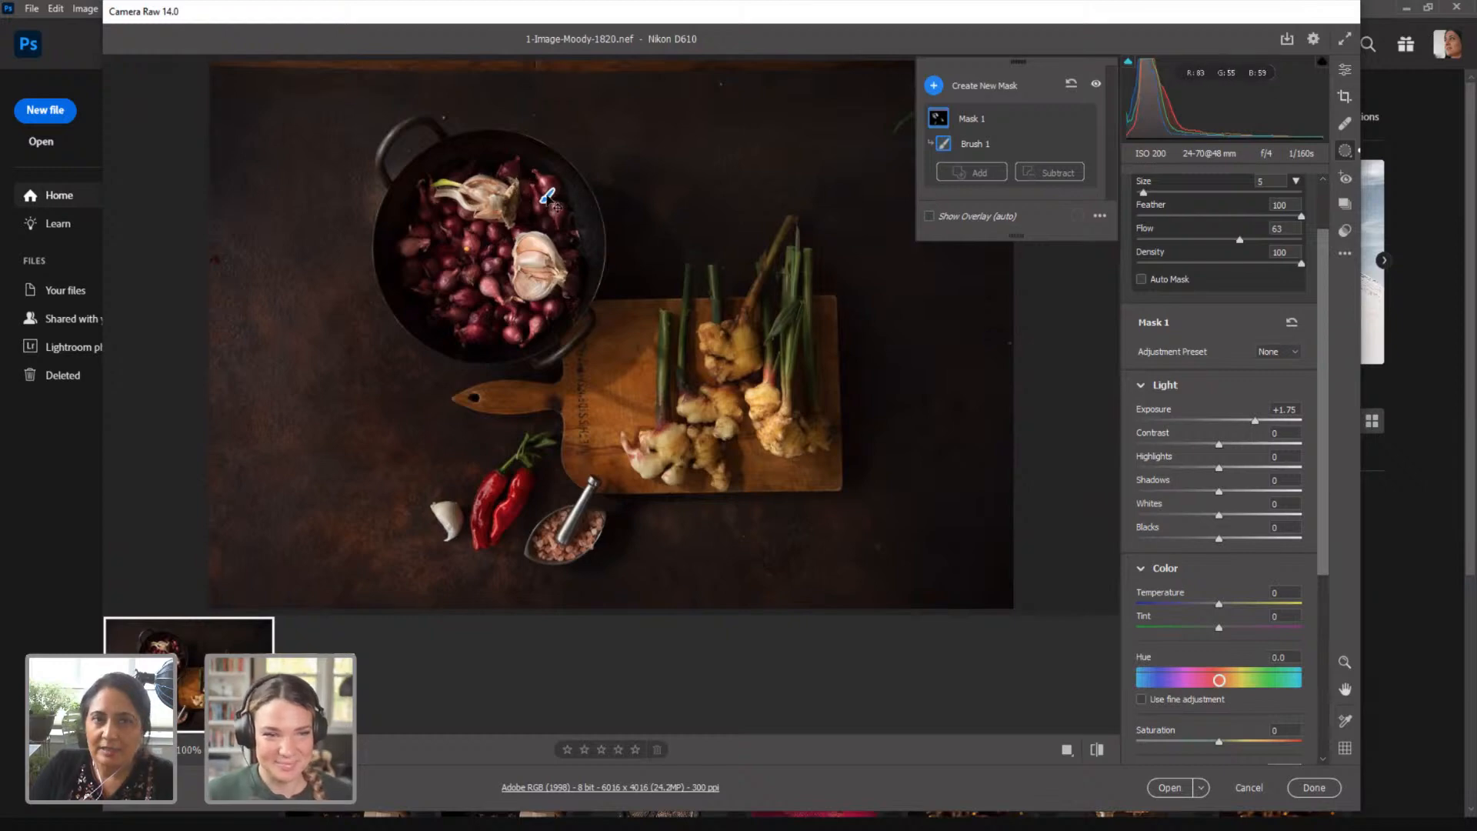
{"action": "mouse_move", "coordinate": [548, 198]}
{"action": "left_mouse_down"}
{"action": "mouse_move", "coordinate": [631, 226]}
{"action": "mouse_move", "coordinate": [254, 224]}
{"action": "mouse_move", "coordinate": [732, 205]}
{"action": "mouse_move", "coordinate": [778, 332]}
{"action": "mouse_move", "coordinate": [568, 222]}
{"action": "left_mouse_up"}
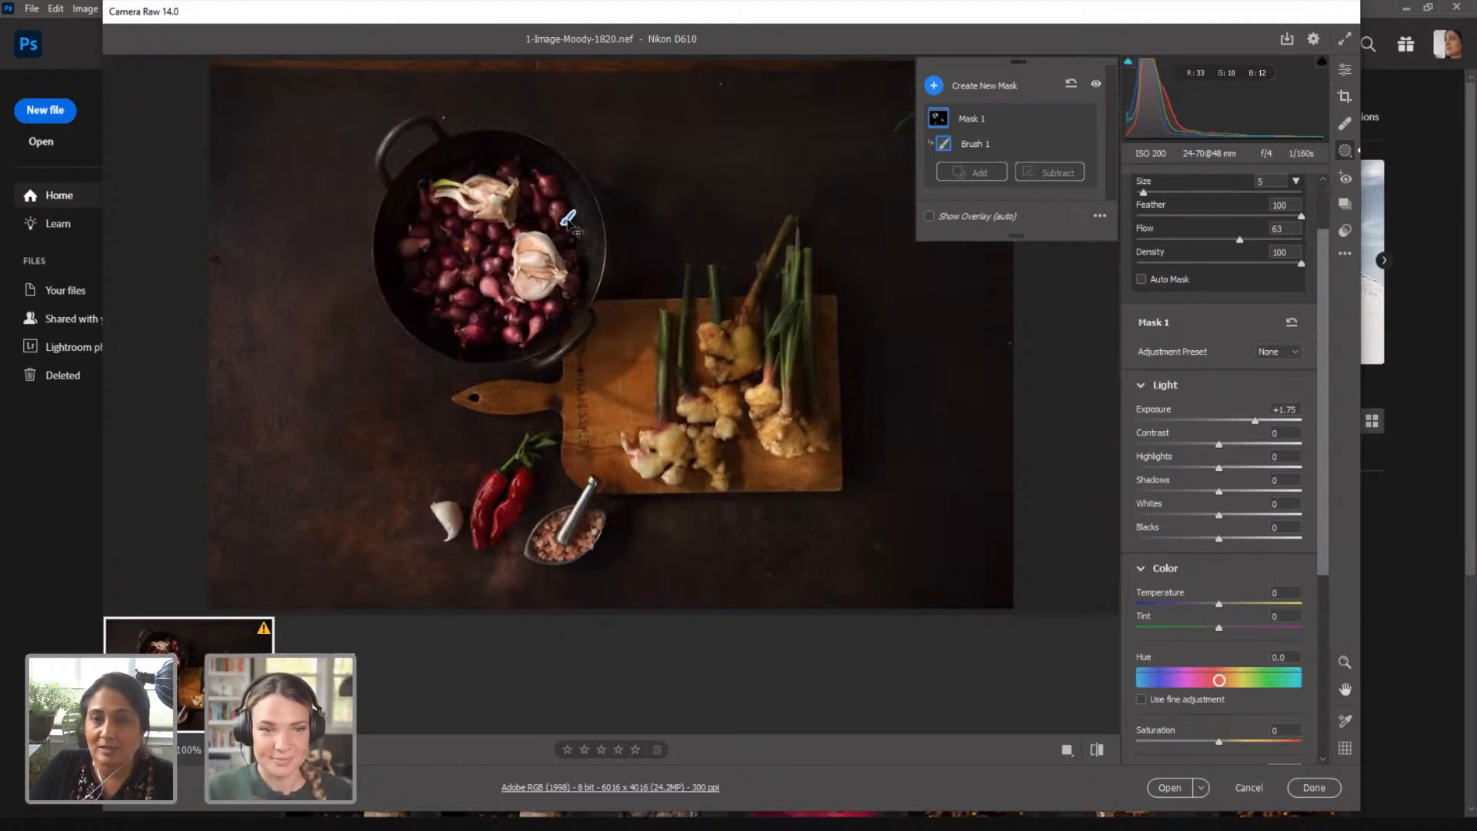
{"action": "mouse_move", "coordinate": [568, 223]}
{"action": "left_mouse_down"}
{"action": "mouse_move", "coordinate": [703, 205]}
{"action": "mouse_move", "coordinate": [560, 223]}
{"action": "left_mouse_up"}
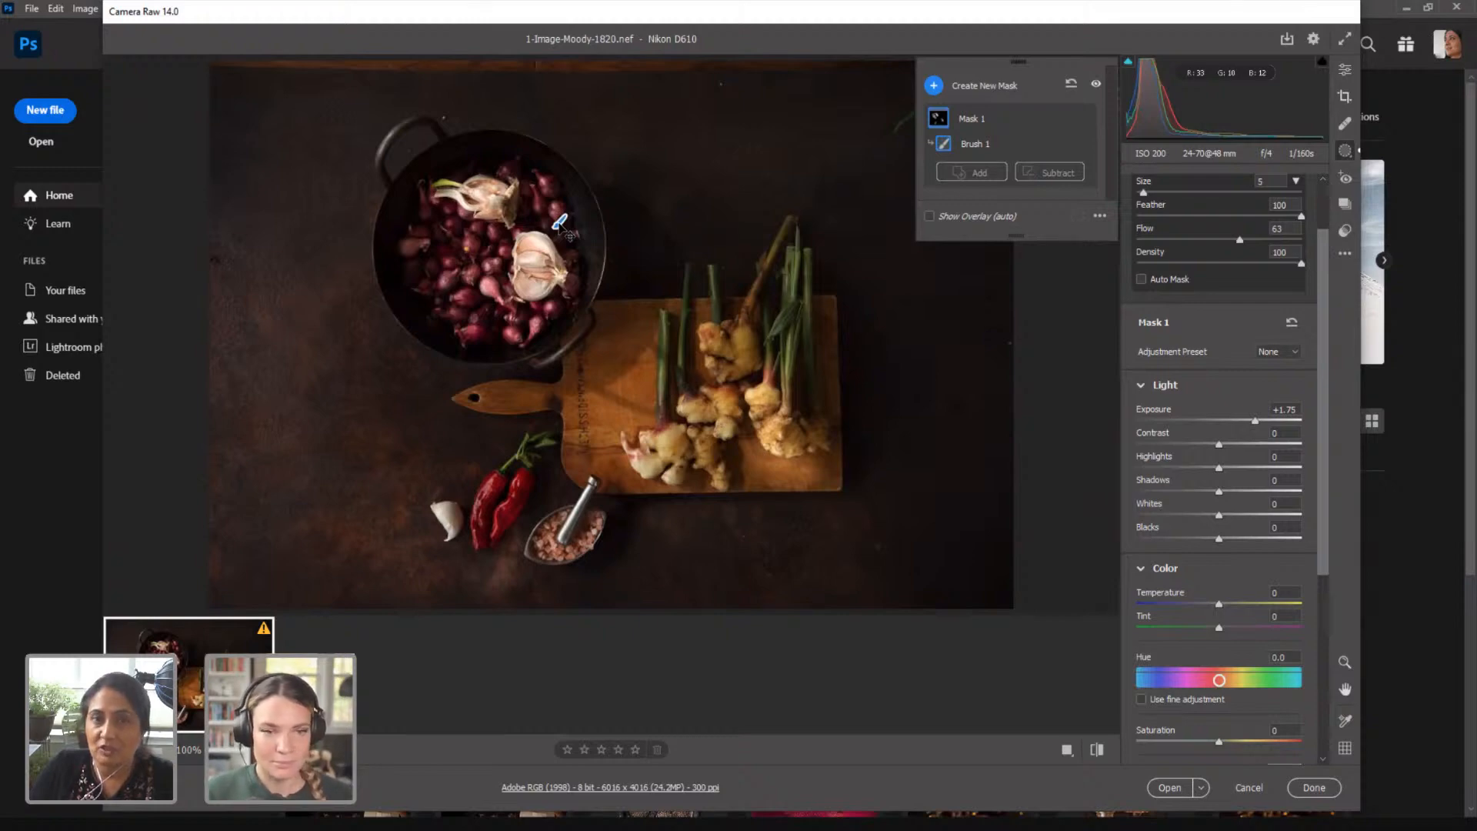
{"action": "mouse_move", "coordinate": [559, 223]}
{"action": "left_mouse_down"}
{"action": "mouse_move", "coordinate": [675, 216]}
{"action": "mouse_move", "coordinate": [450, 237]}
{"action": "left_mouse_up"}
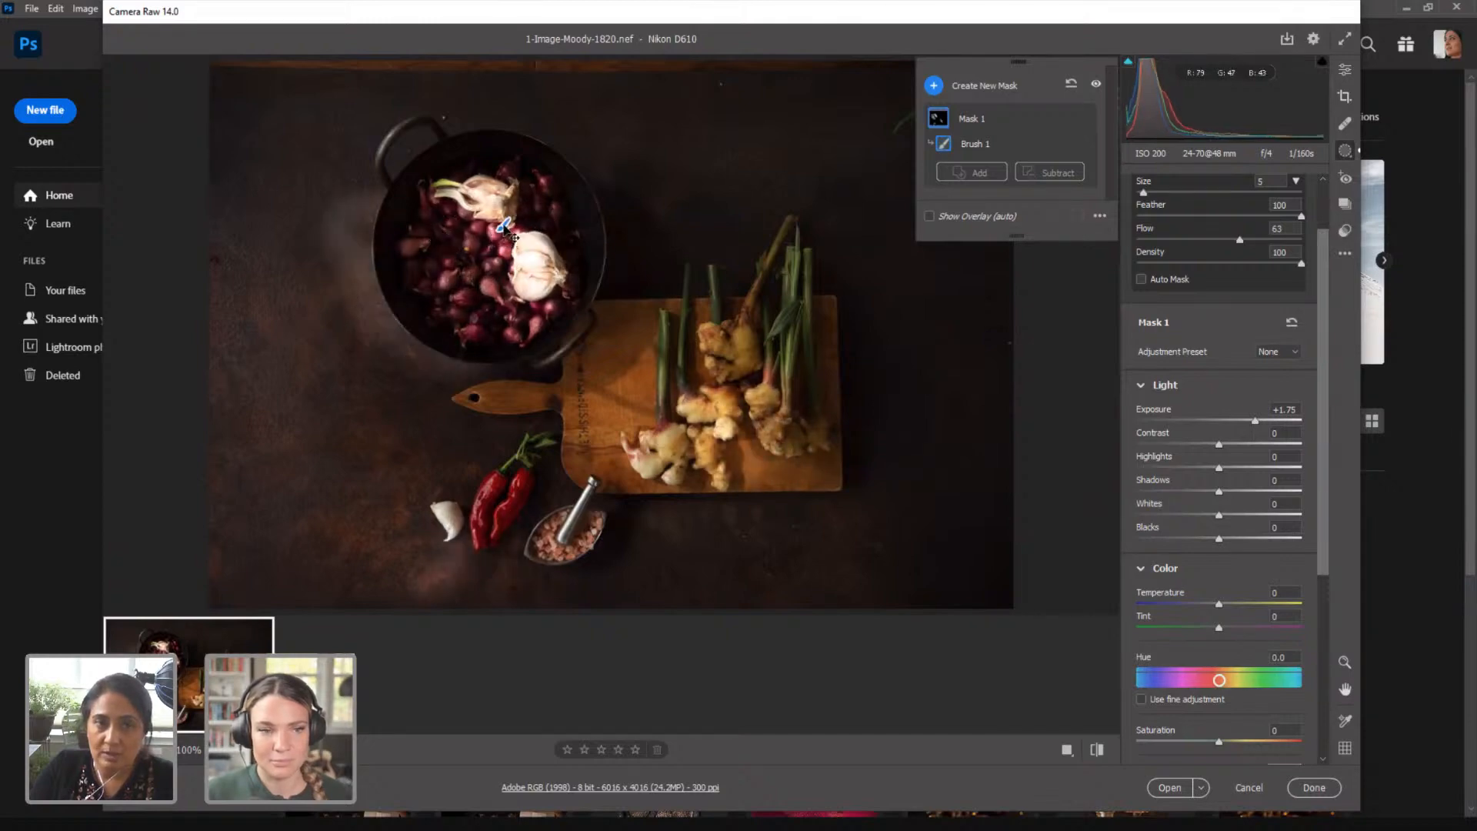
{"action": "left_click_drag", "start_coordinate": [505, 228], "coordinate": [572, 217]}
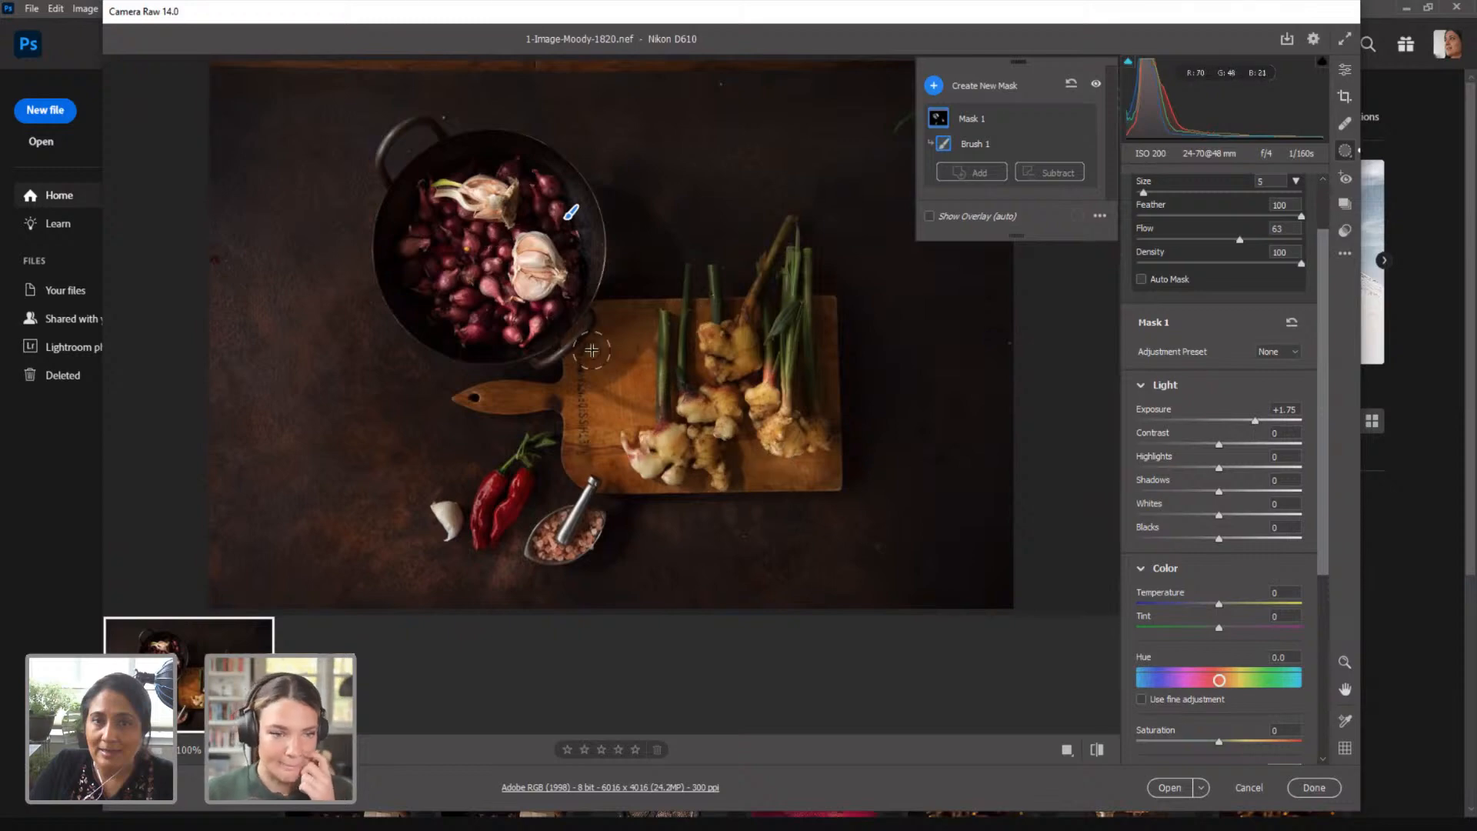
Step: Create a second brush mask and paint it over the ginger on the cutting board
{"action": "left_click", "coordinate": [966, 86]}
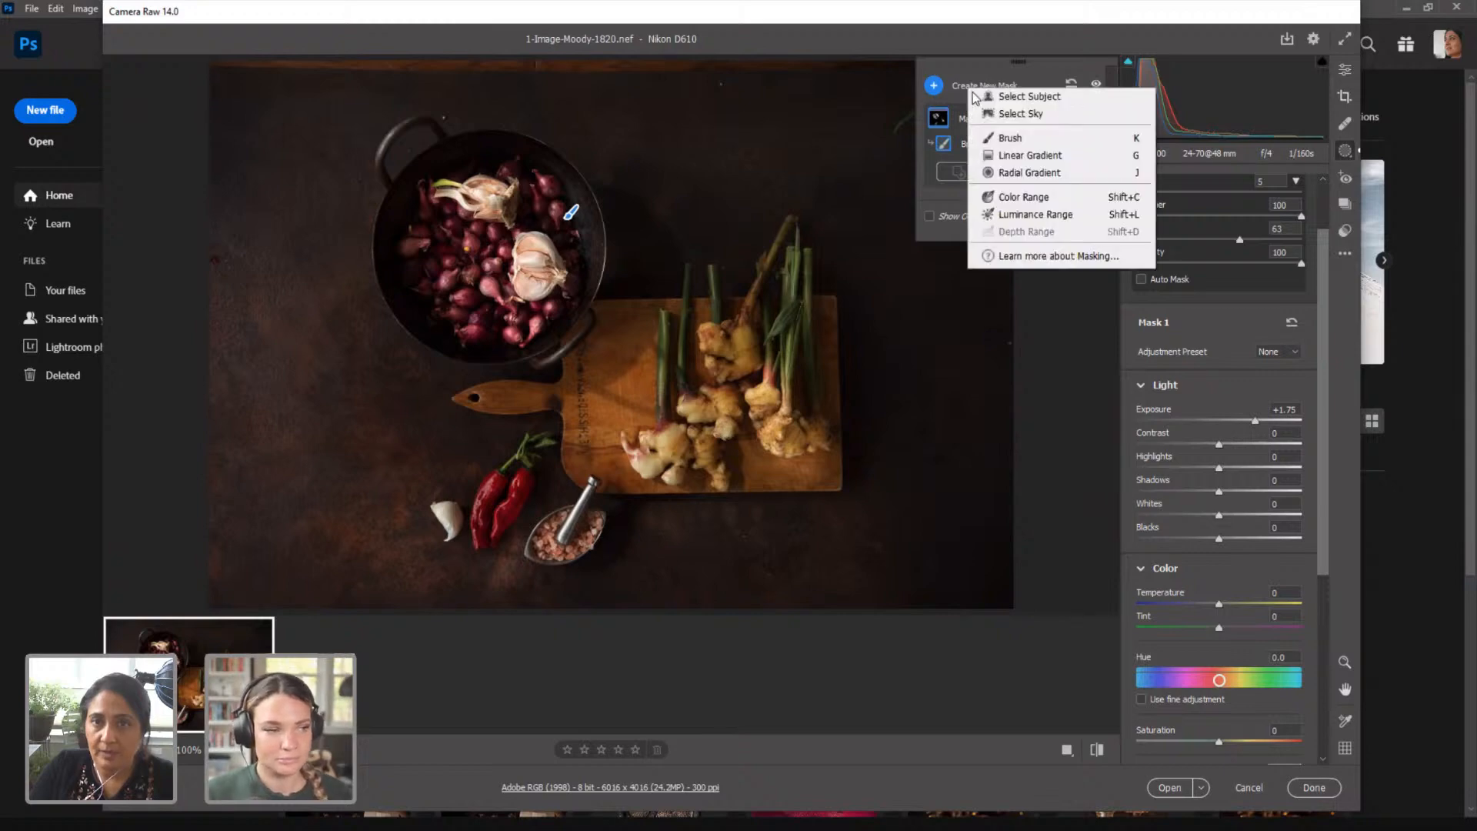
{"action": "left_click", "coordinate": [1004, 142]}
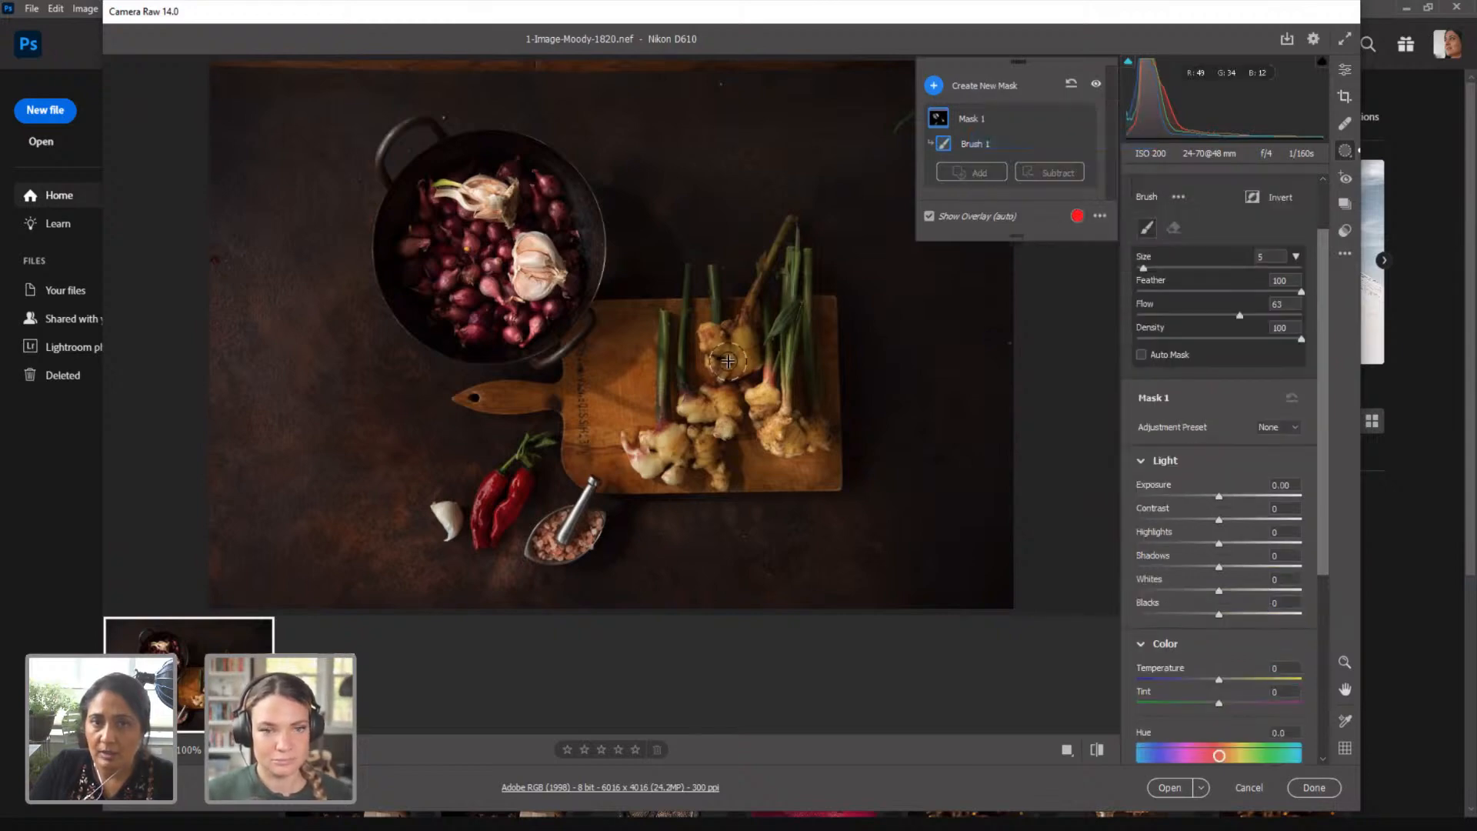
{"action": "mouse_move", "coordinate": [688, 336]}
{"action": "left_mouse_down"}
{"action": "mouse_move", "coordinate": [745, 378]}
{"action": "mouse_move", "coordinate": [761, 432]}
{"action": "mouse_move", "coordinate": [784, 443]}
{"action": "mouse_move", "coordinate": [701, 456]}
{"action": "mouse_move", "coordinate": [663, 484]}
{"action": "mouse_move", "coordinate": [690, 466]}
{"action": "mouse_move", "coordinate": [679, 452]}
{"action": "mouse_move", "coordinate": [761, 446]}
{"action": "mouse_move", "coordinate": [804, 427]}
{"action": "left_mouse_up"}
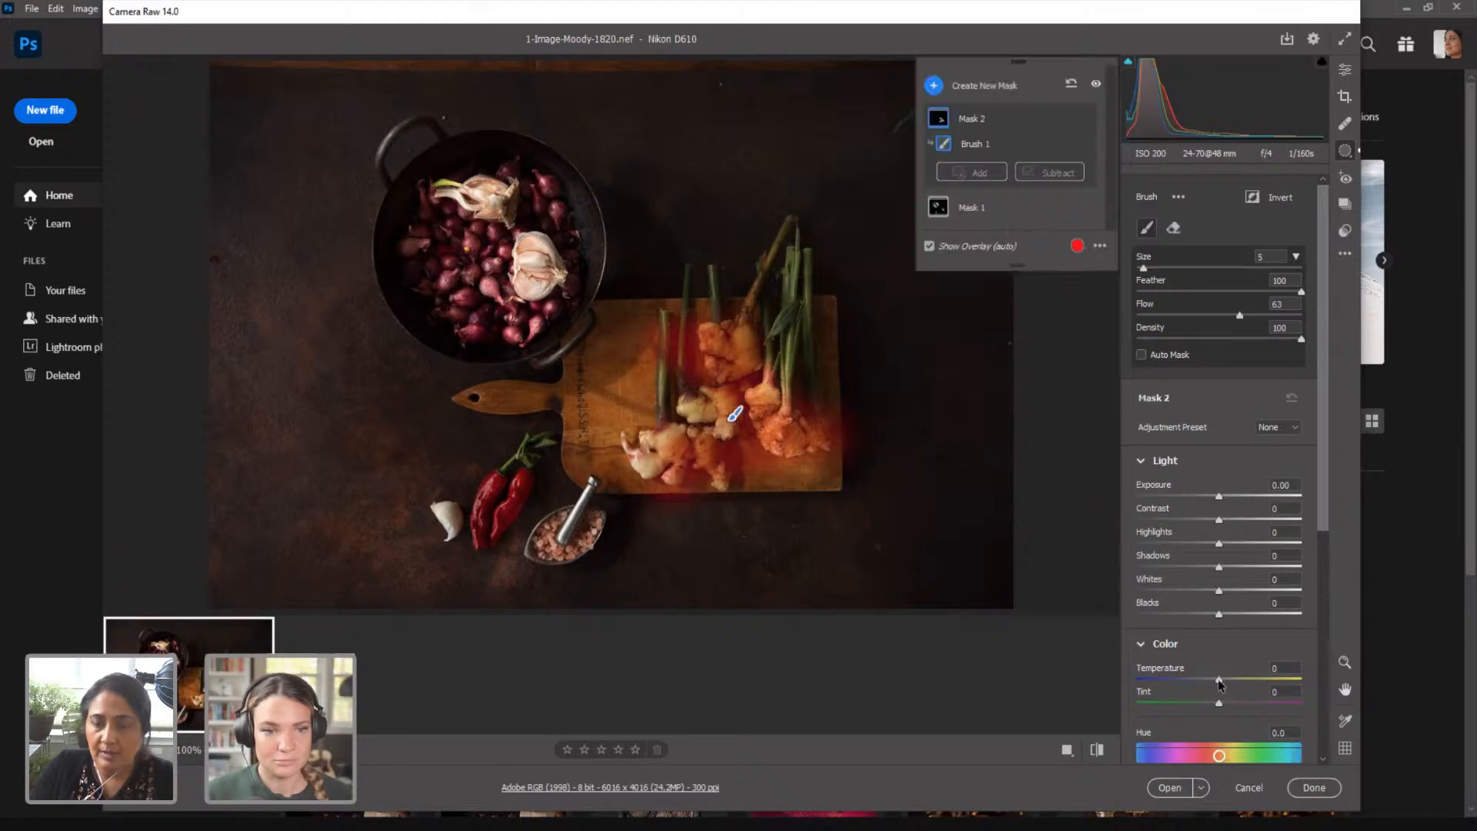
{"action": "scroll", "coordinate": [1215, 679], "scroll_direction": "down", "scroll_amount": 1}
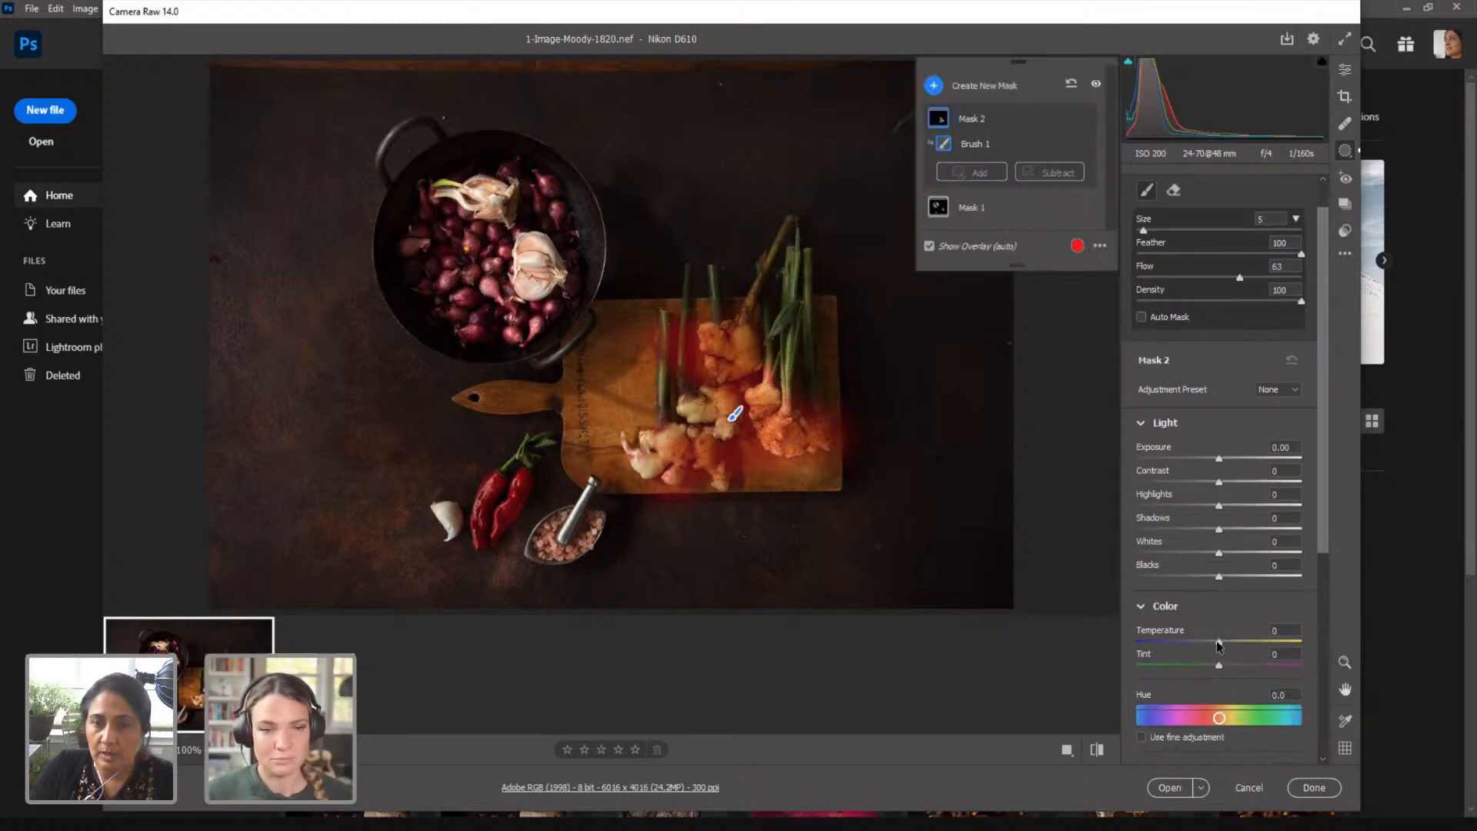
{"action": "left_click_drag", "start_coordinate": [1218, 643], "coordinate": [1208, 643]}
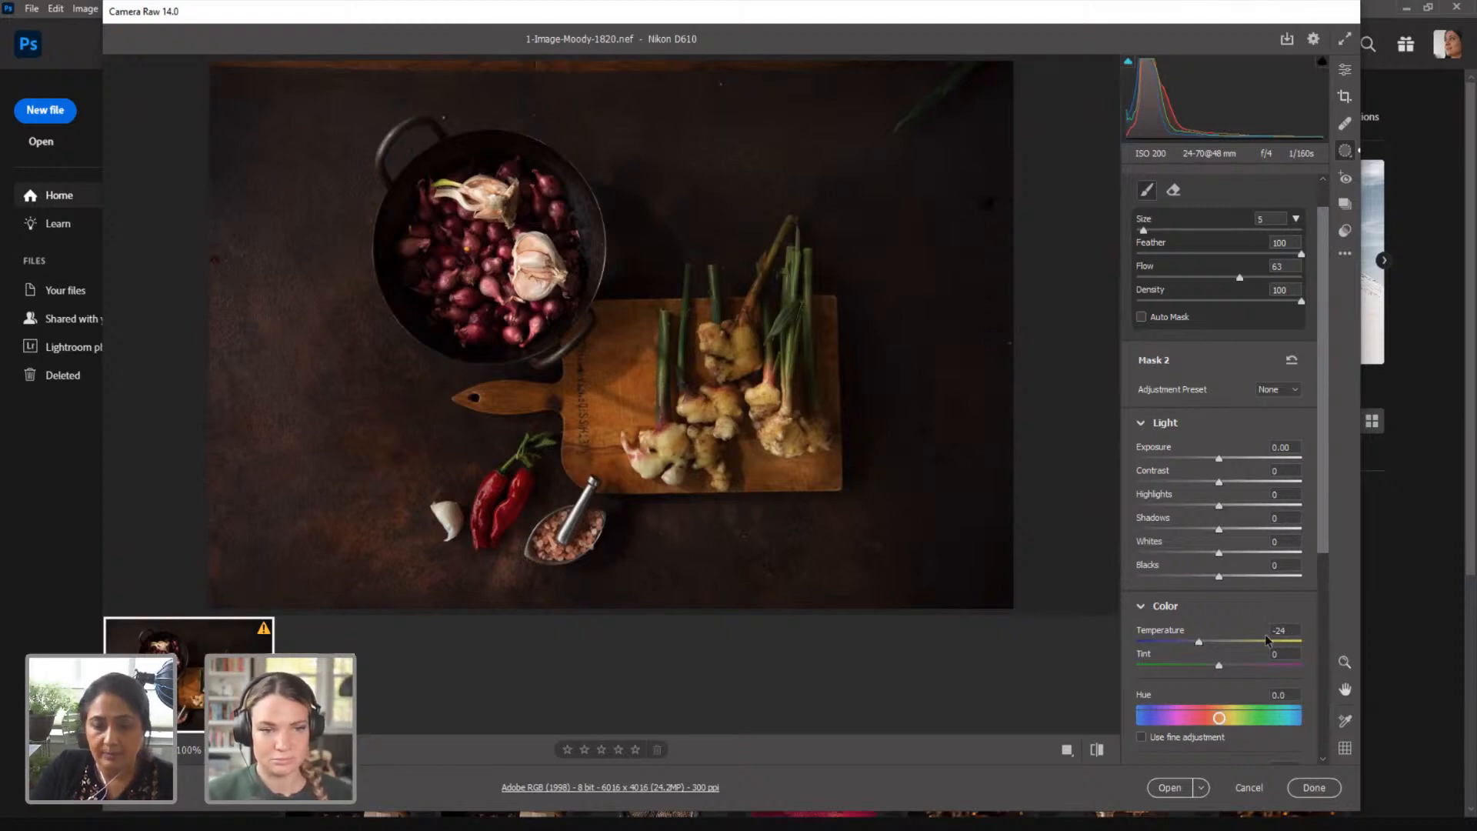
{"action": "left_click", "coordinate": [1291, 631]}
{"action": "type", "text": "0"}
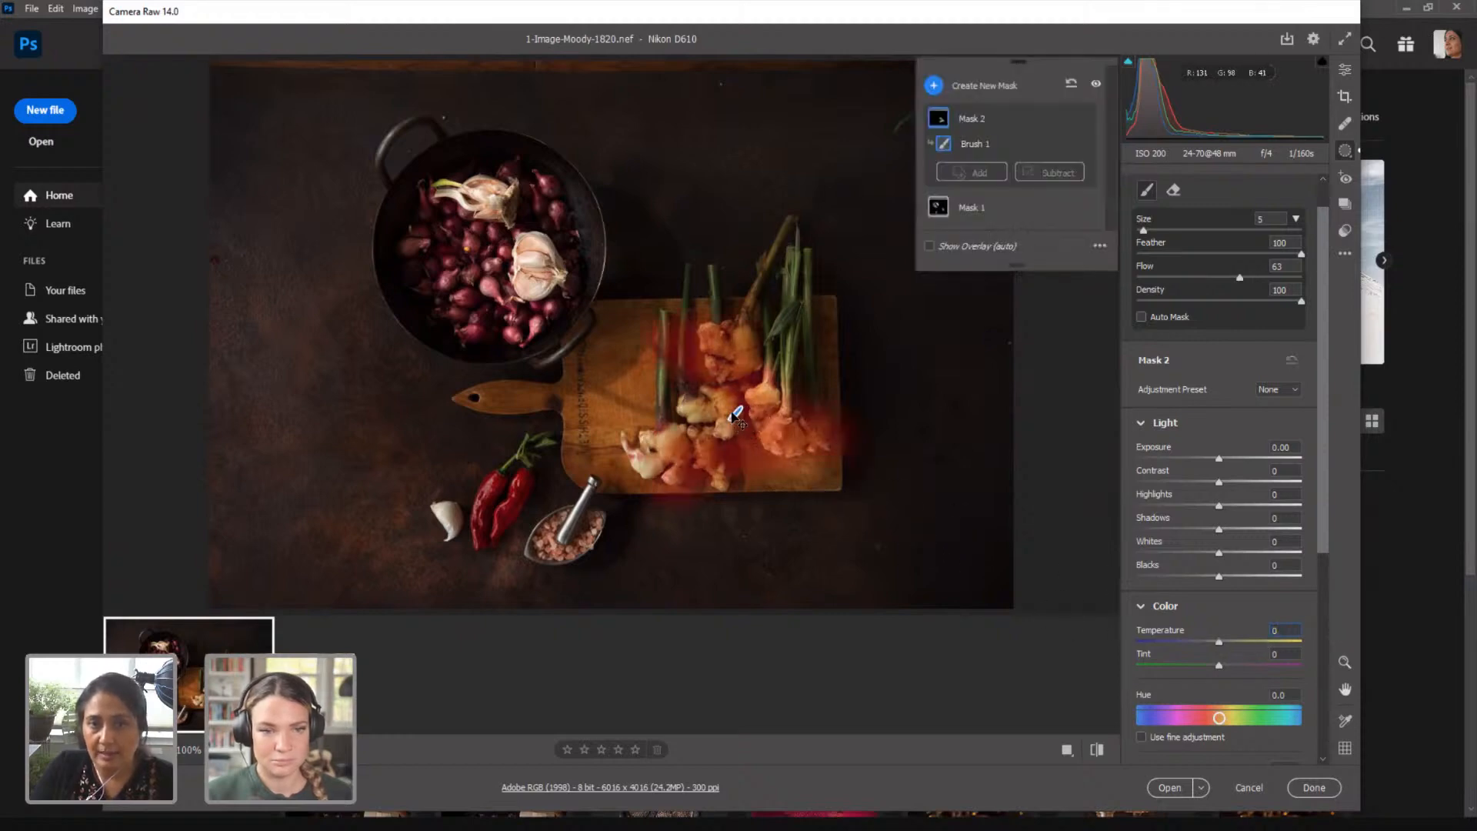
Step: Cool the ginger mask by setting its temperature to -27
{"action": "type", "text": "y"}
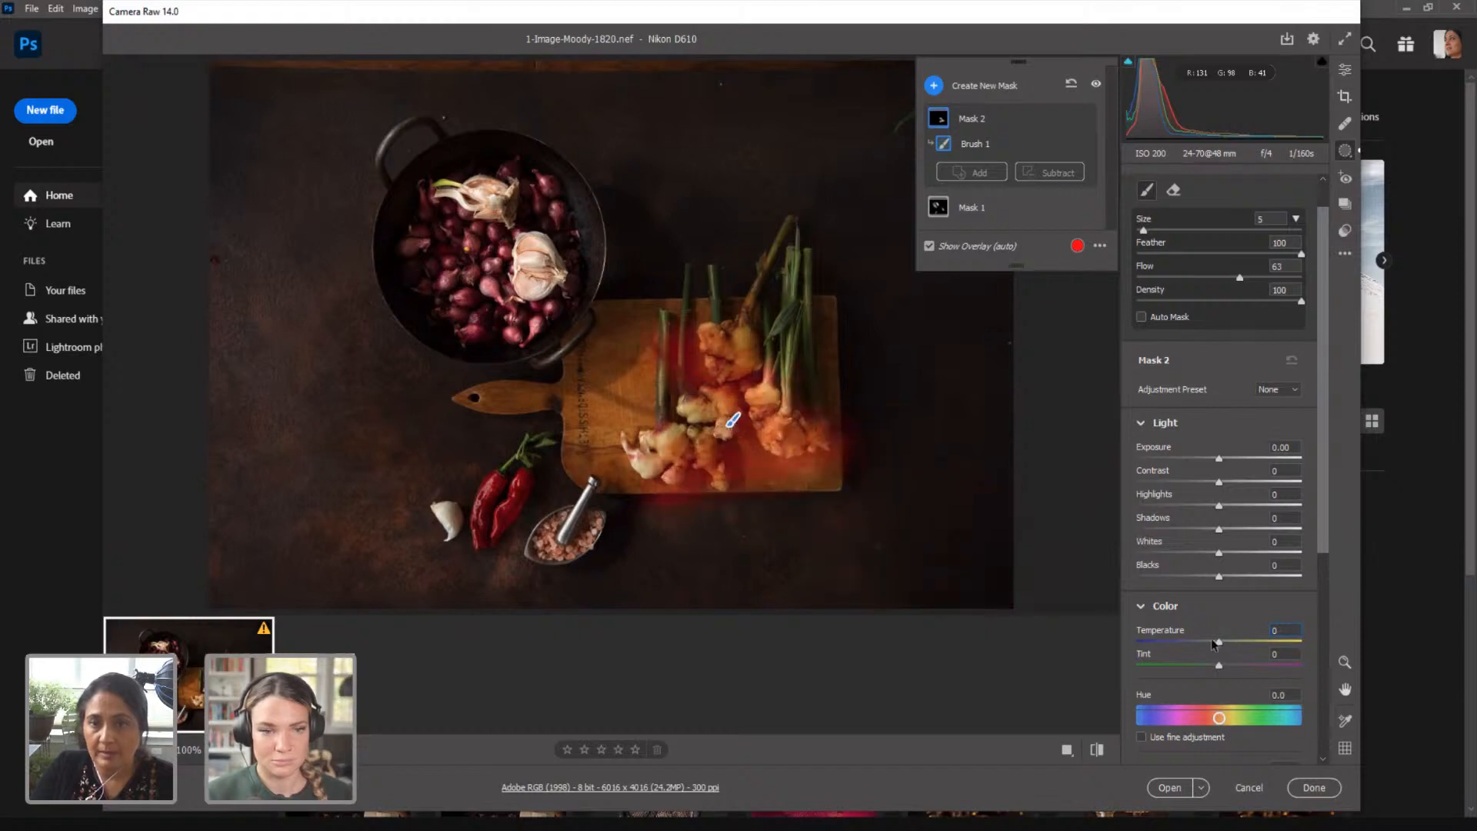
{"action": "left_click_drag", "start_coordinate": [1213, 644], "coordinate": [1195, 643]}
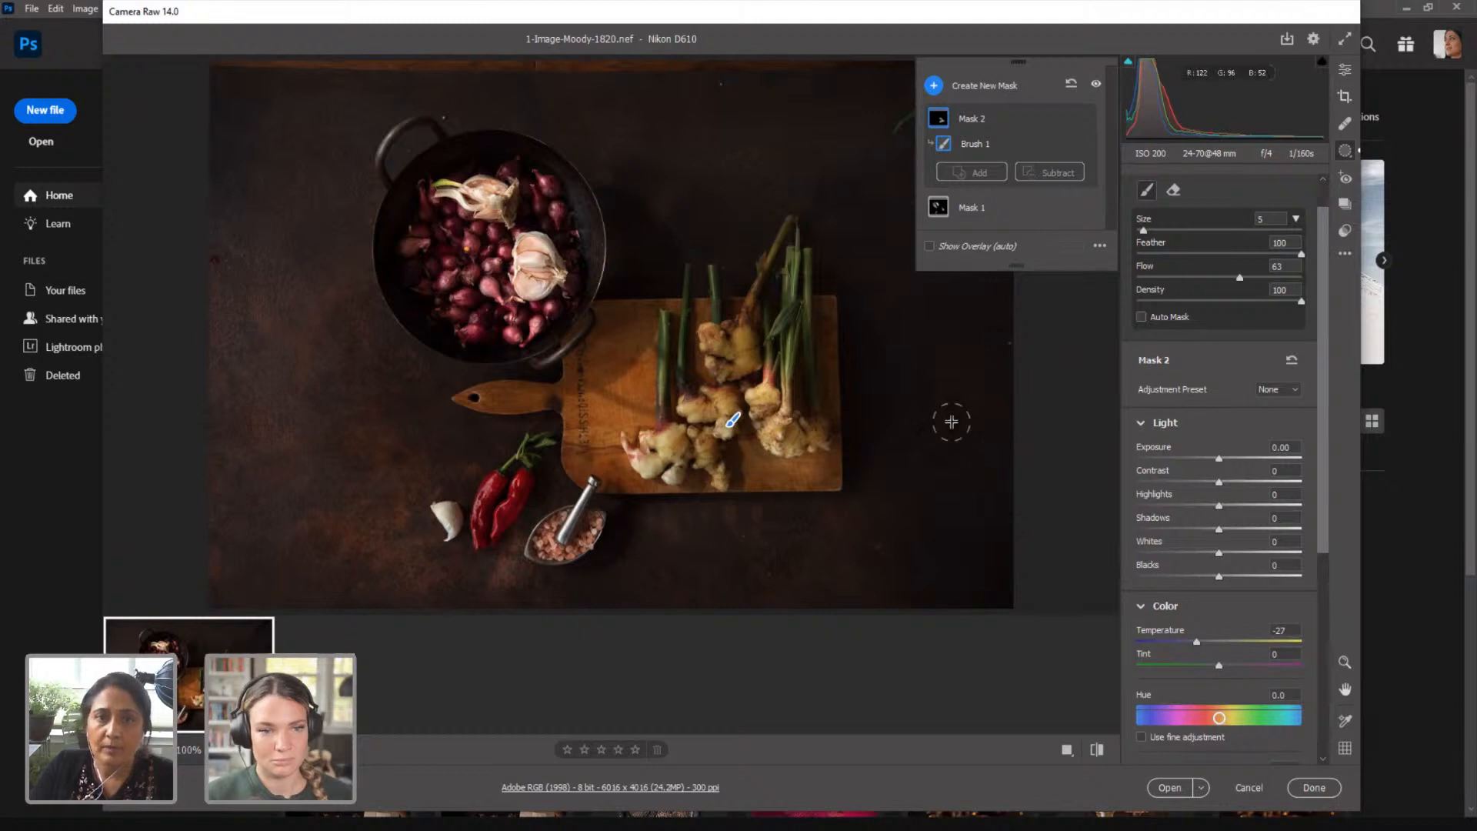
Step: Return to the global Basic adjustments and set the whole image's exposure to +0.10
{"action": "left_click", "coordinate": [1345, 69]}
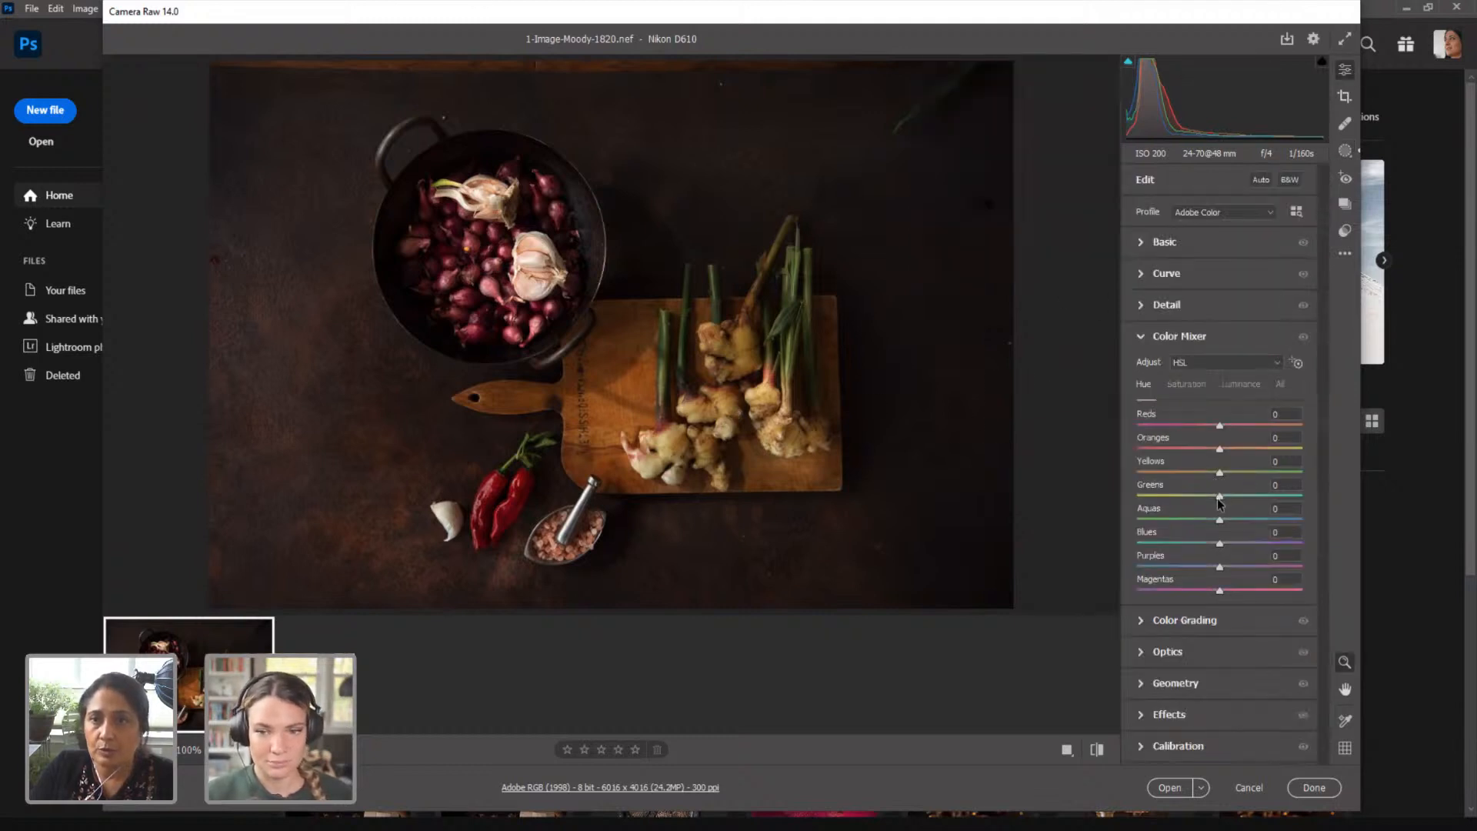
{"action": "left_click", "coordinate": [1158, 244]}
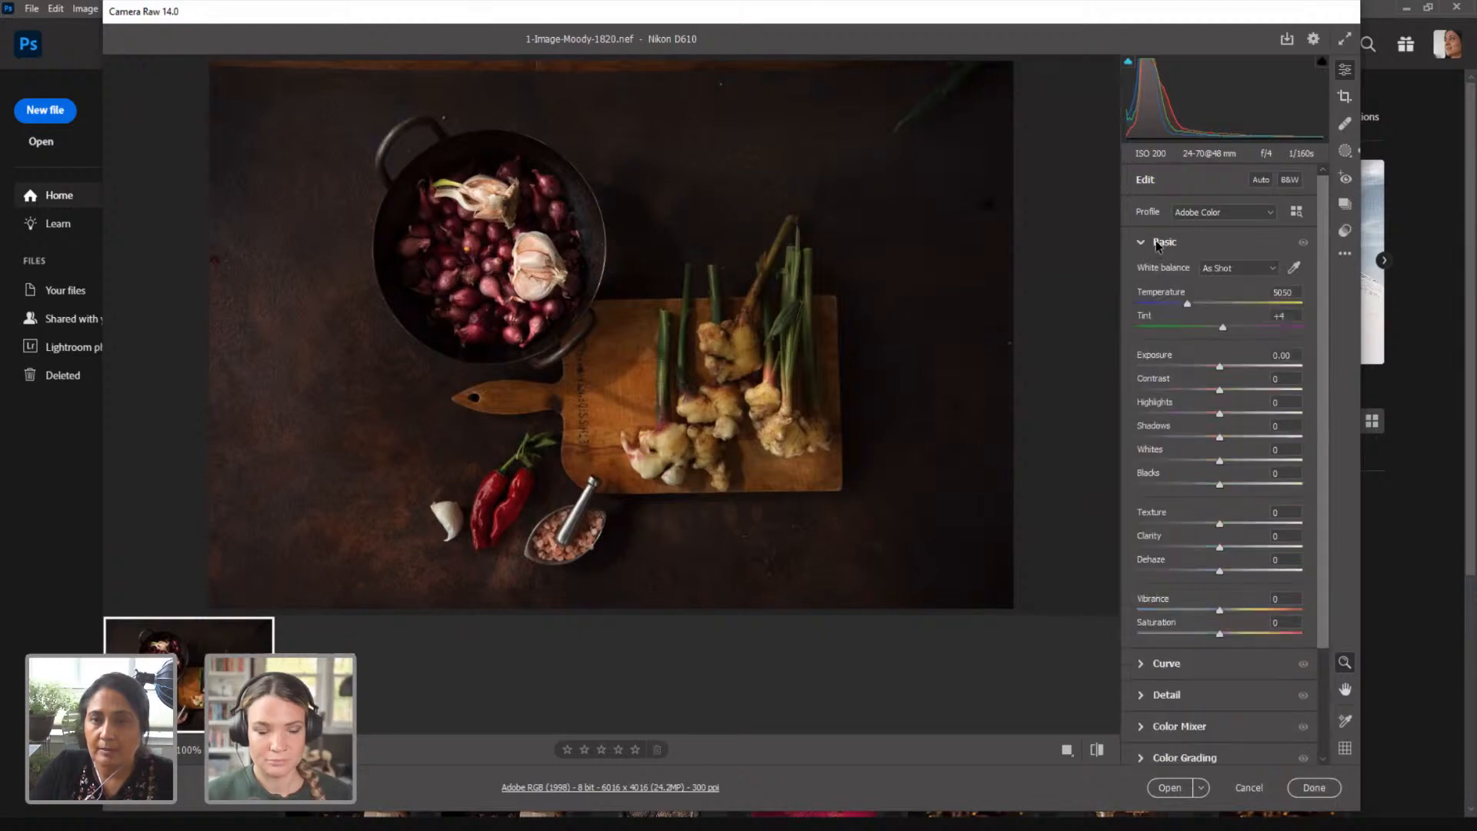
{"action": "left_click_drag", "start_coordinate": [1220, 365], "coordinate": [1226, 365]}
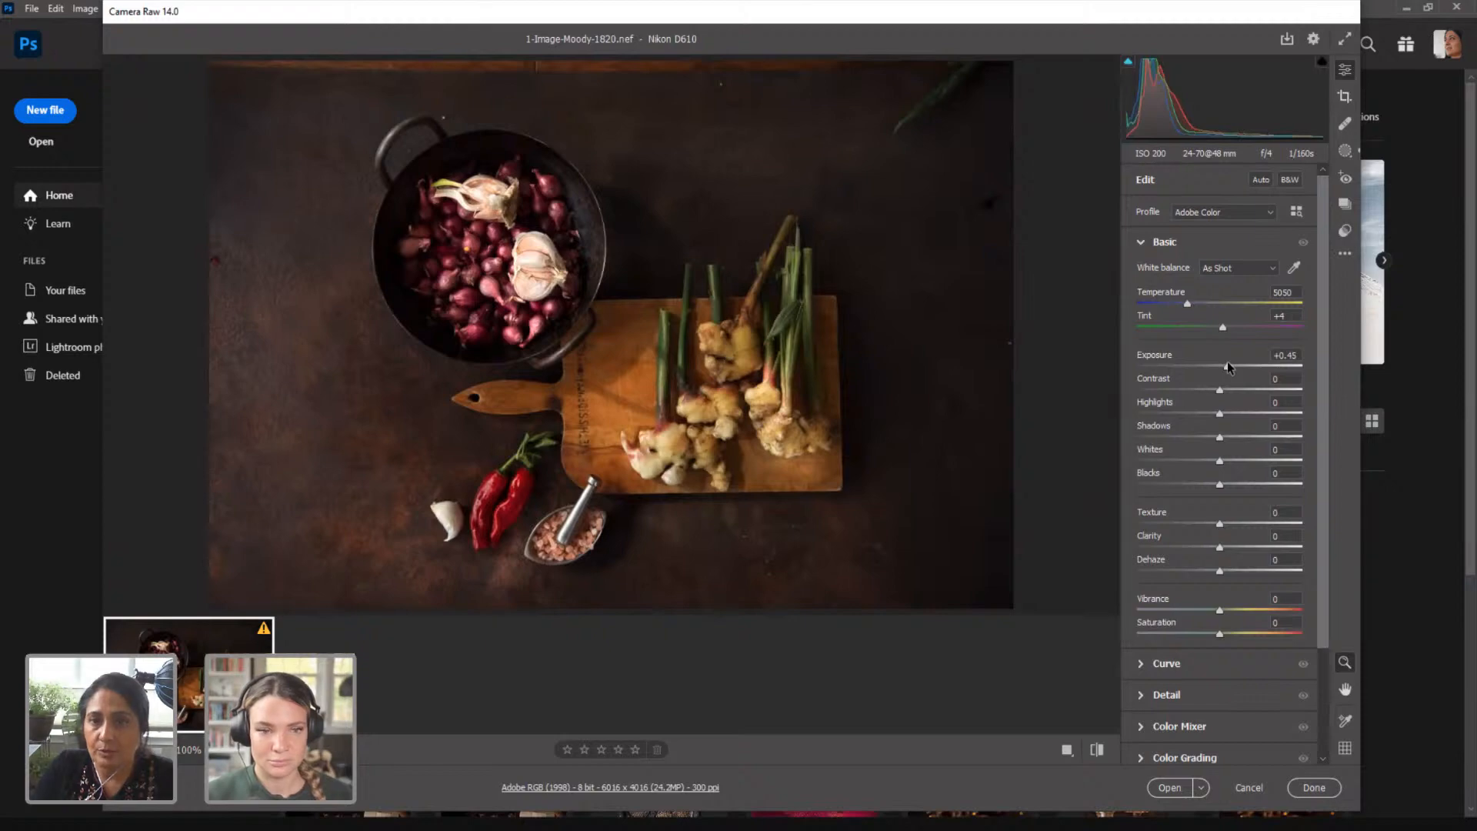
{"action": "left_click_drag", "start_coordinate": [1227, 366], "coordinate": [1223, 368]}
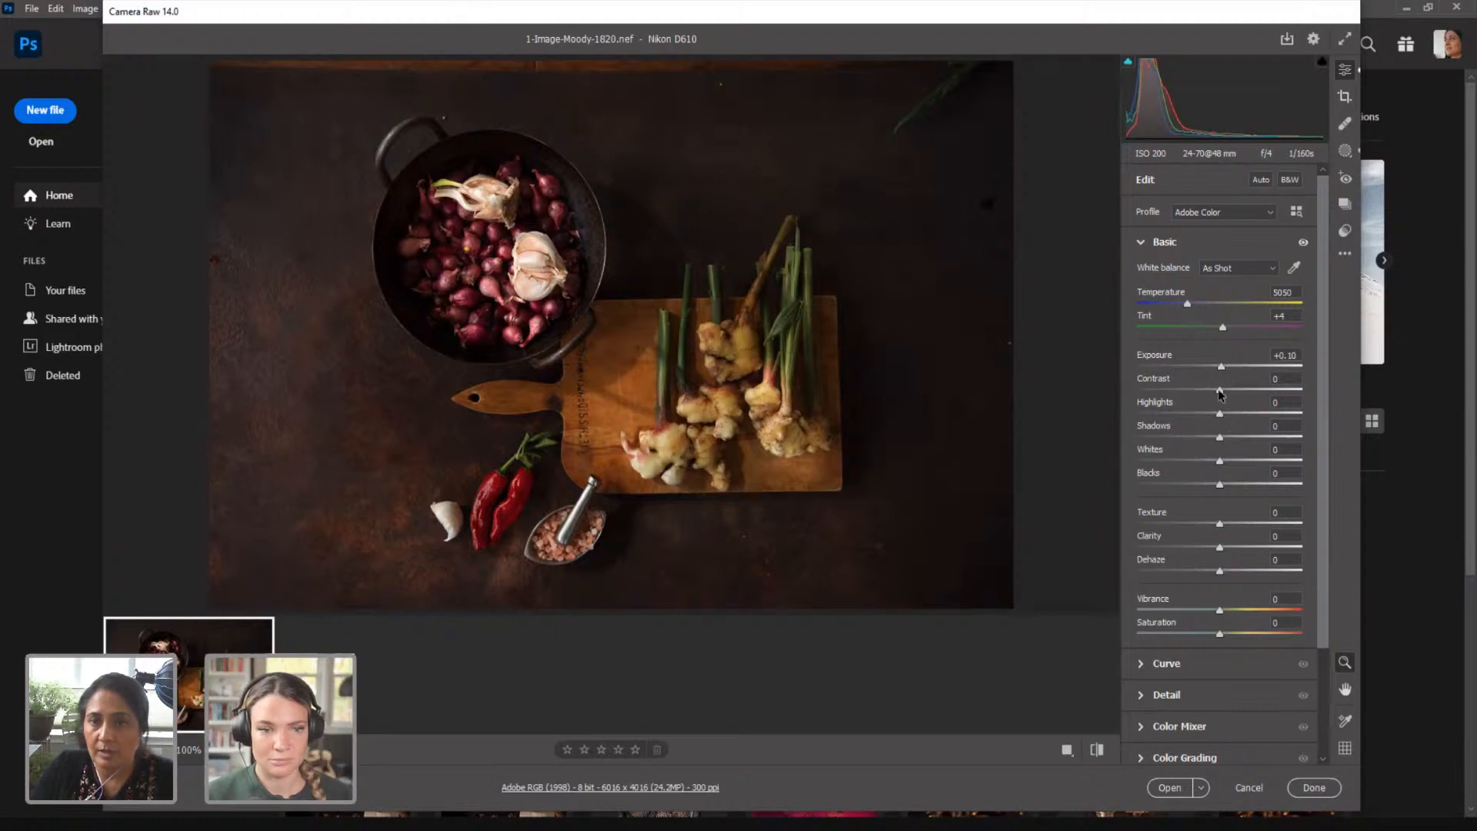
{"action": "left_click_drag", "start_coordinate": [1221, 390], "coordinate": [1224, 390]}
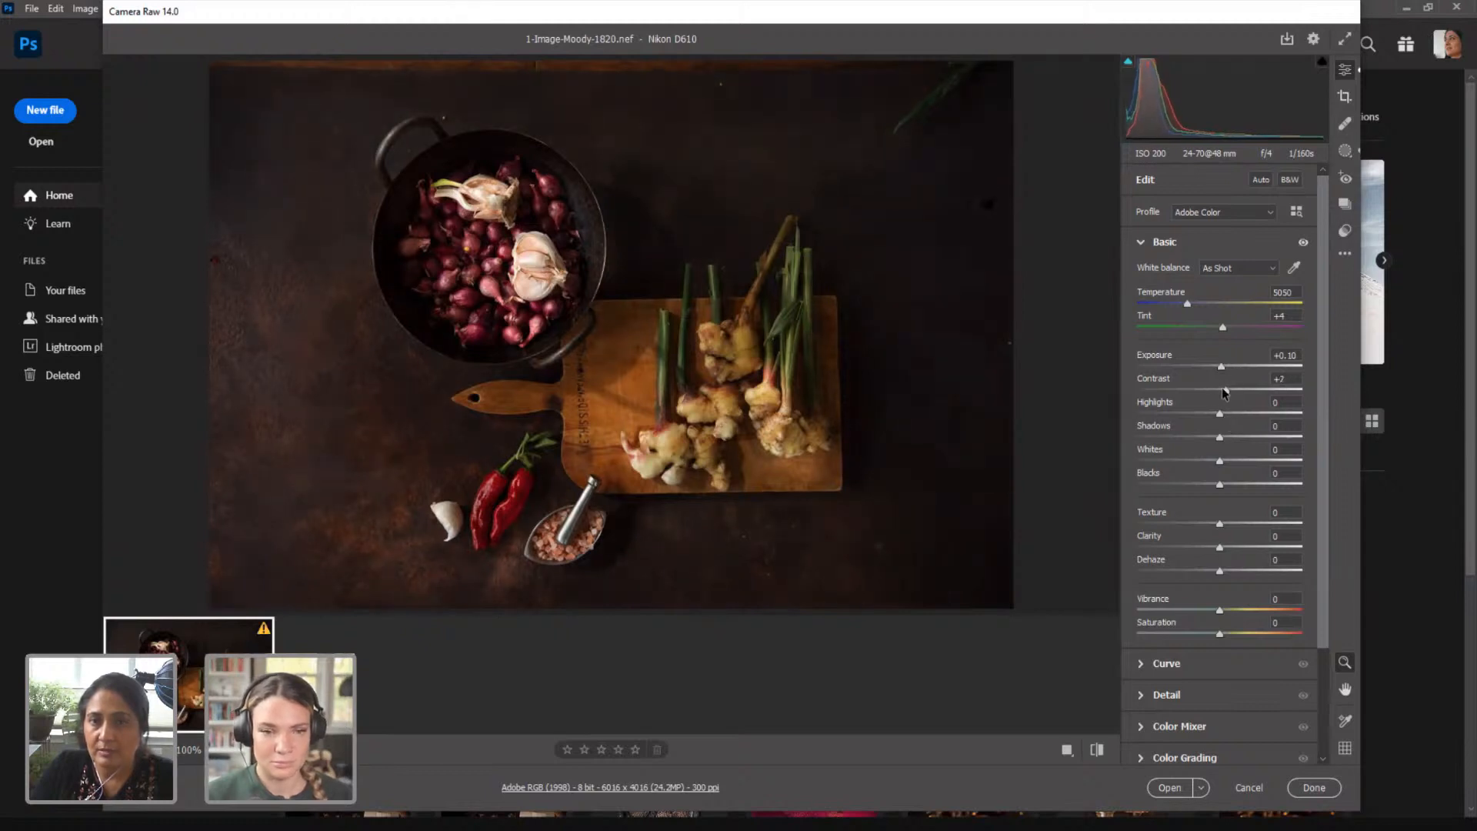
{"action": "left_click", "coordinate": [1280, 380]}
{"action": "type", "text": "0"}
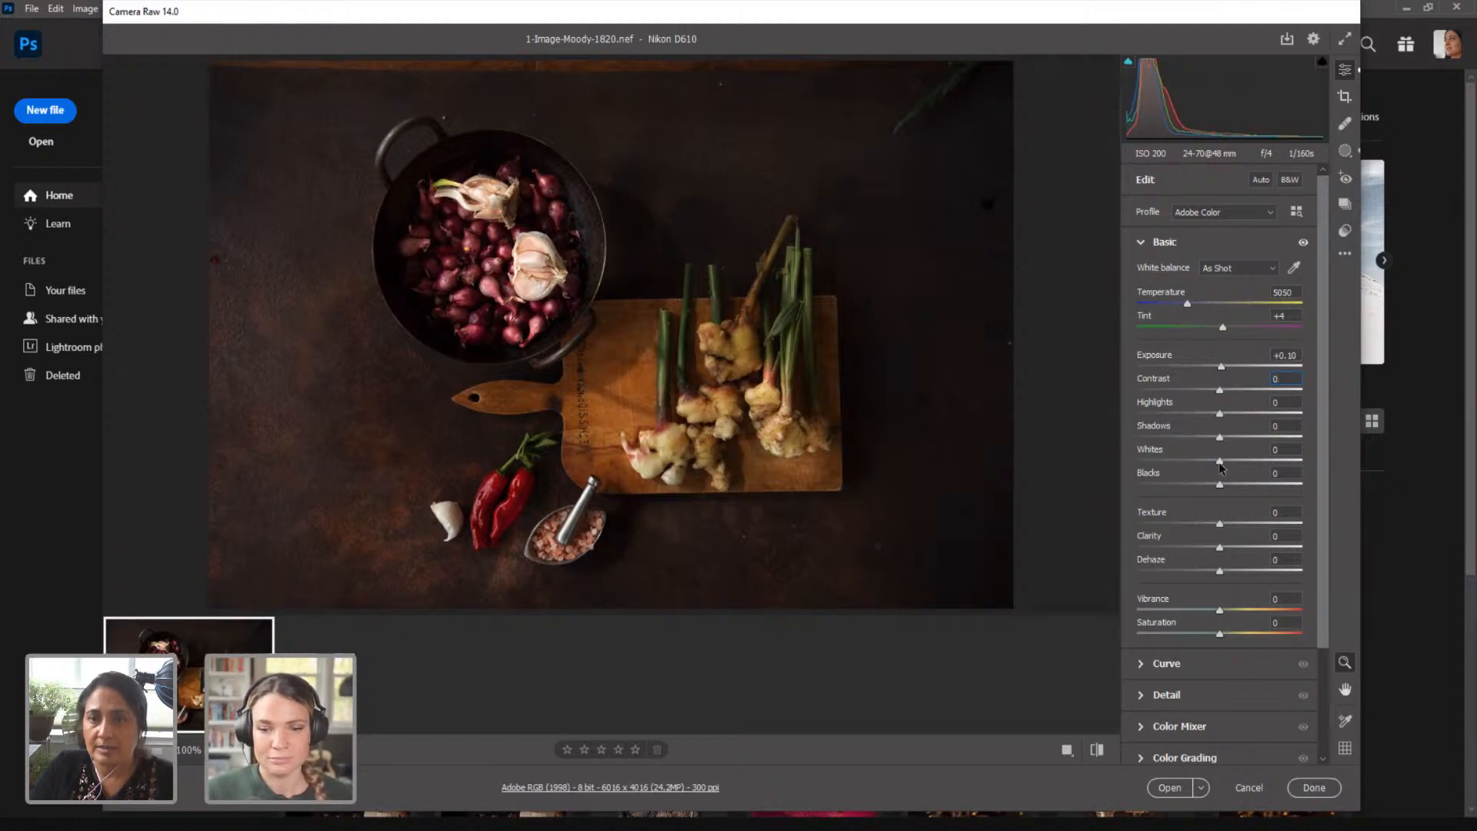
Step: Set the whole image's whites to +3
{"action": "mouse_move", "coordinate": [1220, 463]}
{"action": "left_mouse_down"}
{"action": "mouse_move", "coordinate": [1168, 460]}
{"action": "mouse_move", "coordinate": [1223, 464]}
{"action": "left_mouse_up"}
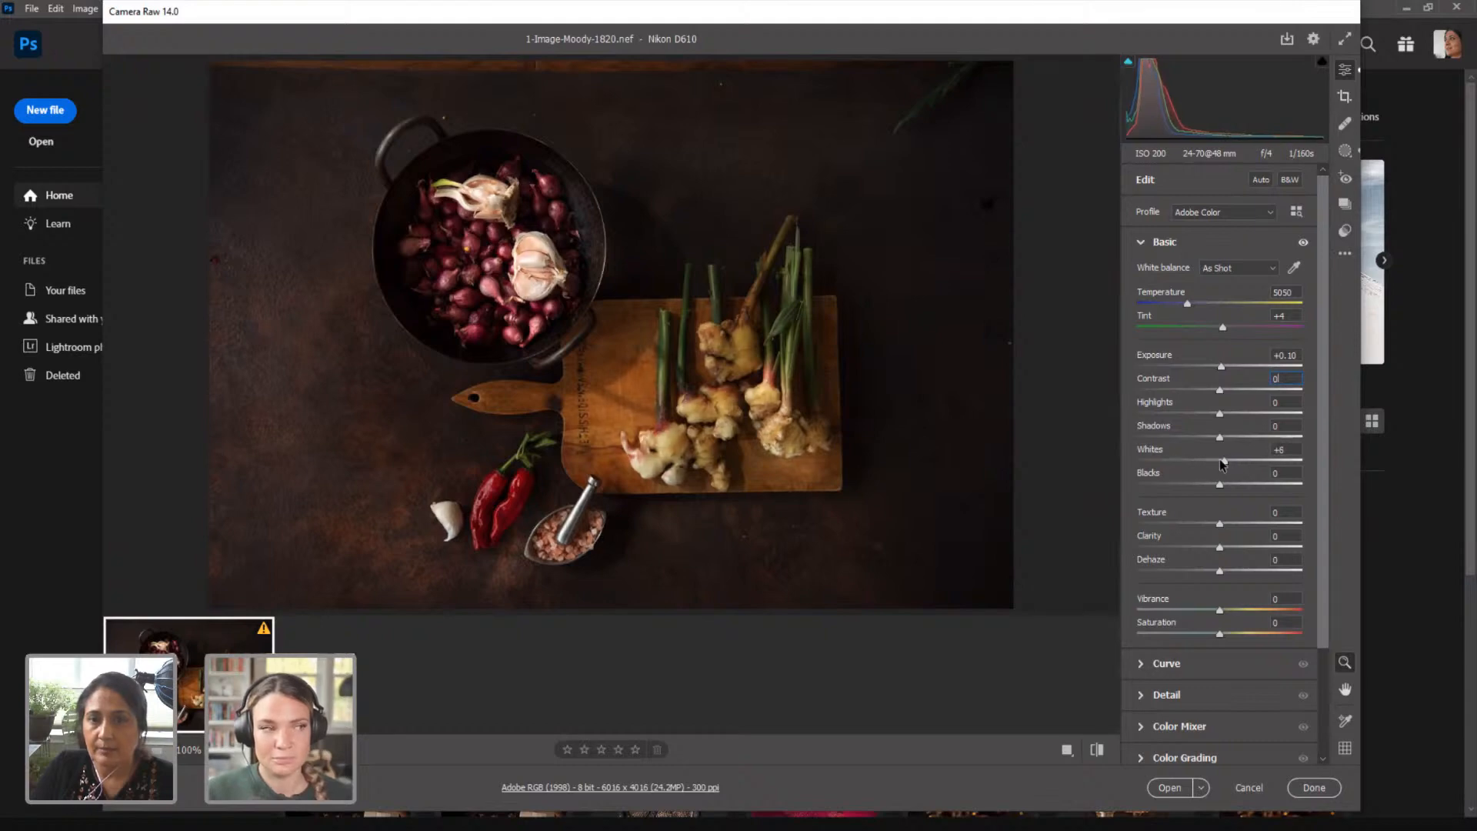
Step: Create a third brush mask and paint it over both garlic heads in the pan
{"action": "left_click", "coordinate": [522, 256]}
{"action": "left_click_drag", "start_coordinate": [629, 310], "coordinate": [636, 312]}
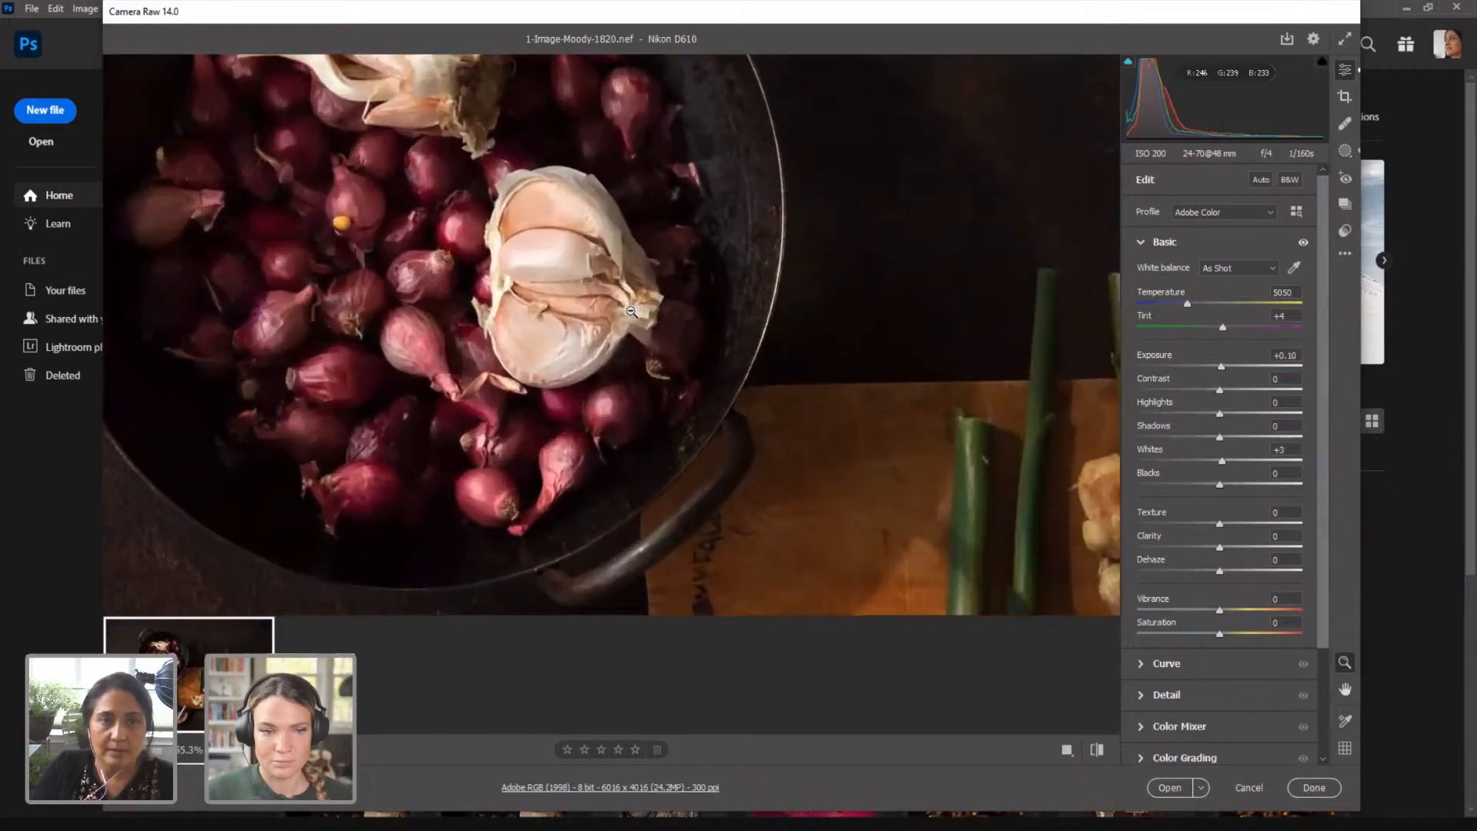
{"action": "scroll", "coordinate": [640, 323], "scroll_direction": "up", "scroll_amount": 4}
{"action": "scroll", "coordinate": [640, 324], "scroll_direction": "down", "scroll_amount": 1}
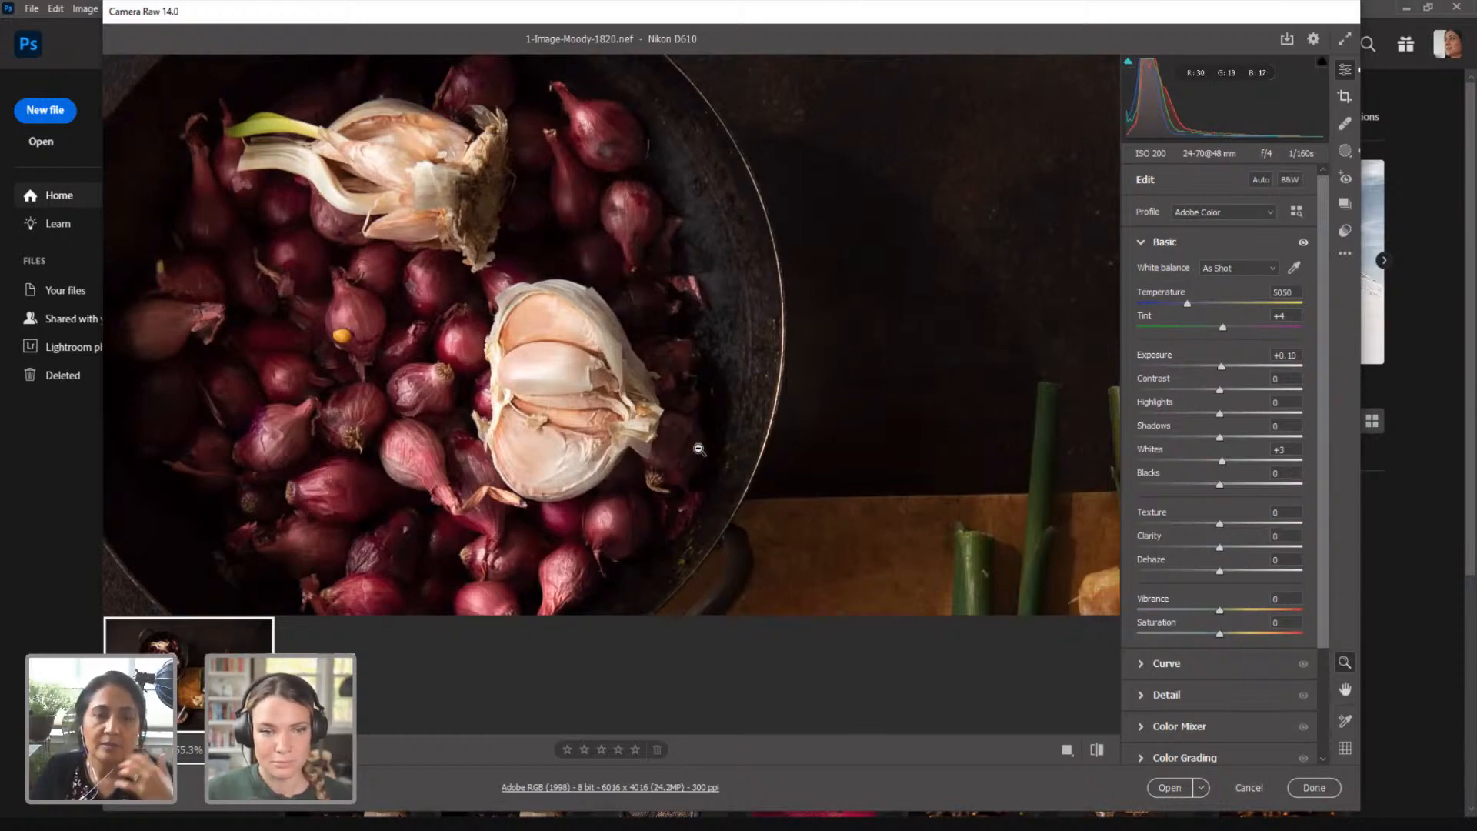
{"action": "left_click", "coordinate": [1345, 153]}
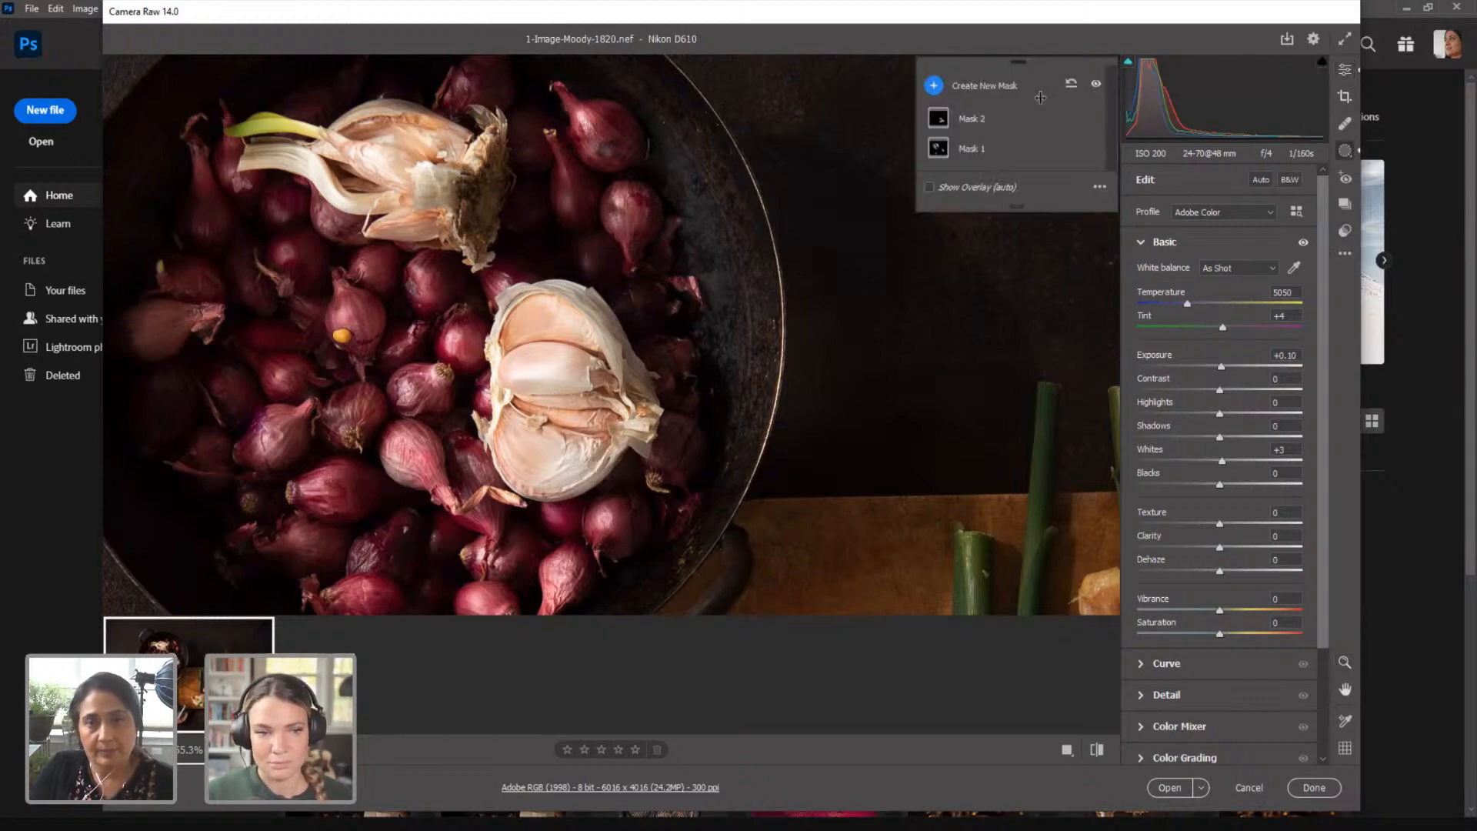
{"action": "left_click", "coordinate": [971, 84]}
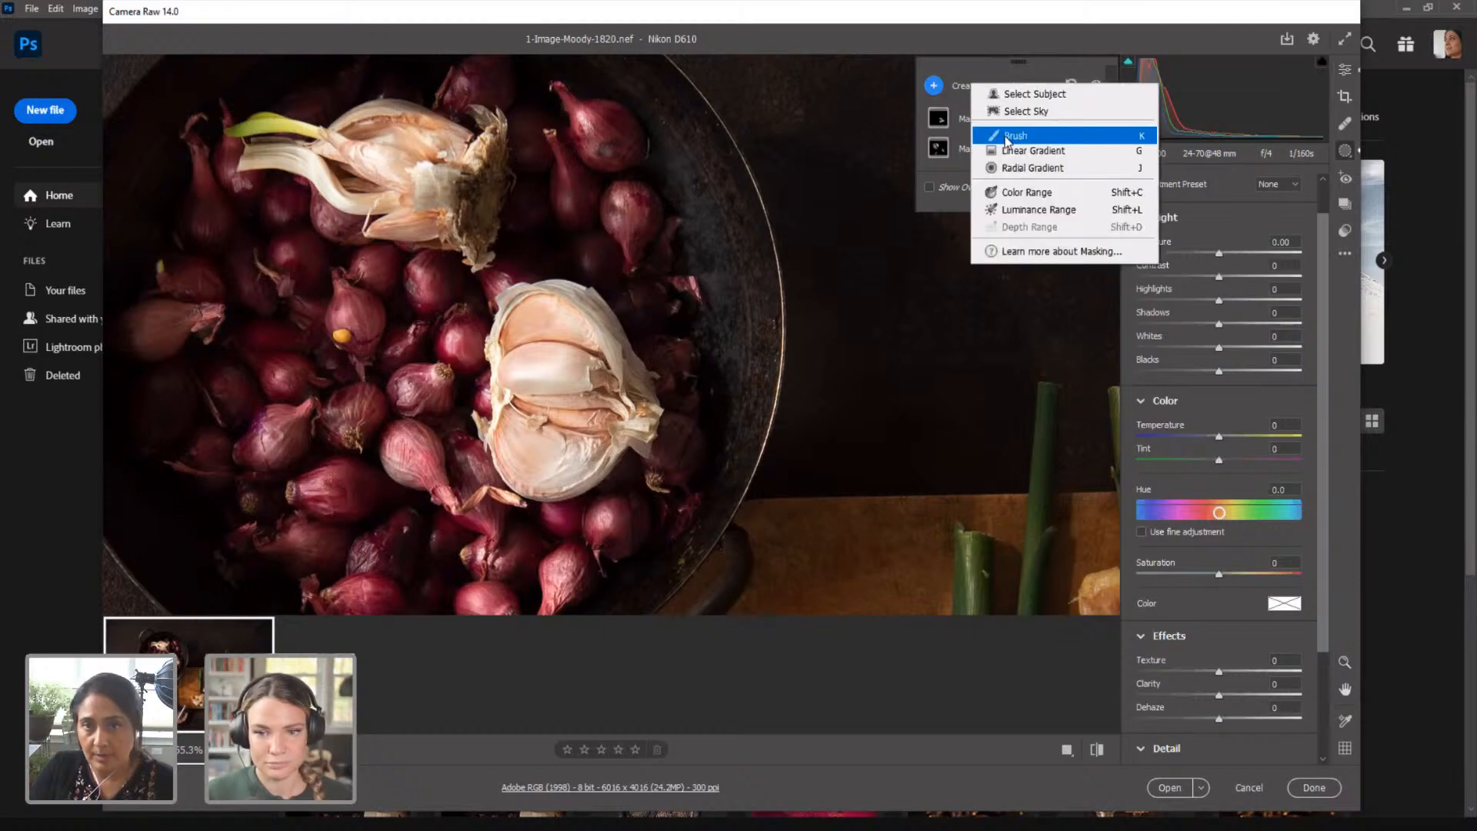
{"action": "left_click", "coordinate": [1006, 136]}
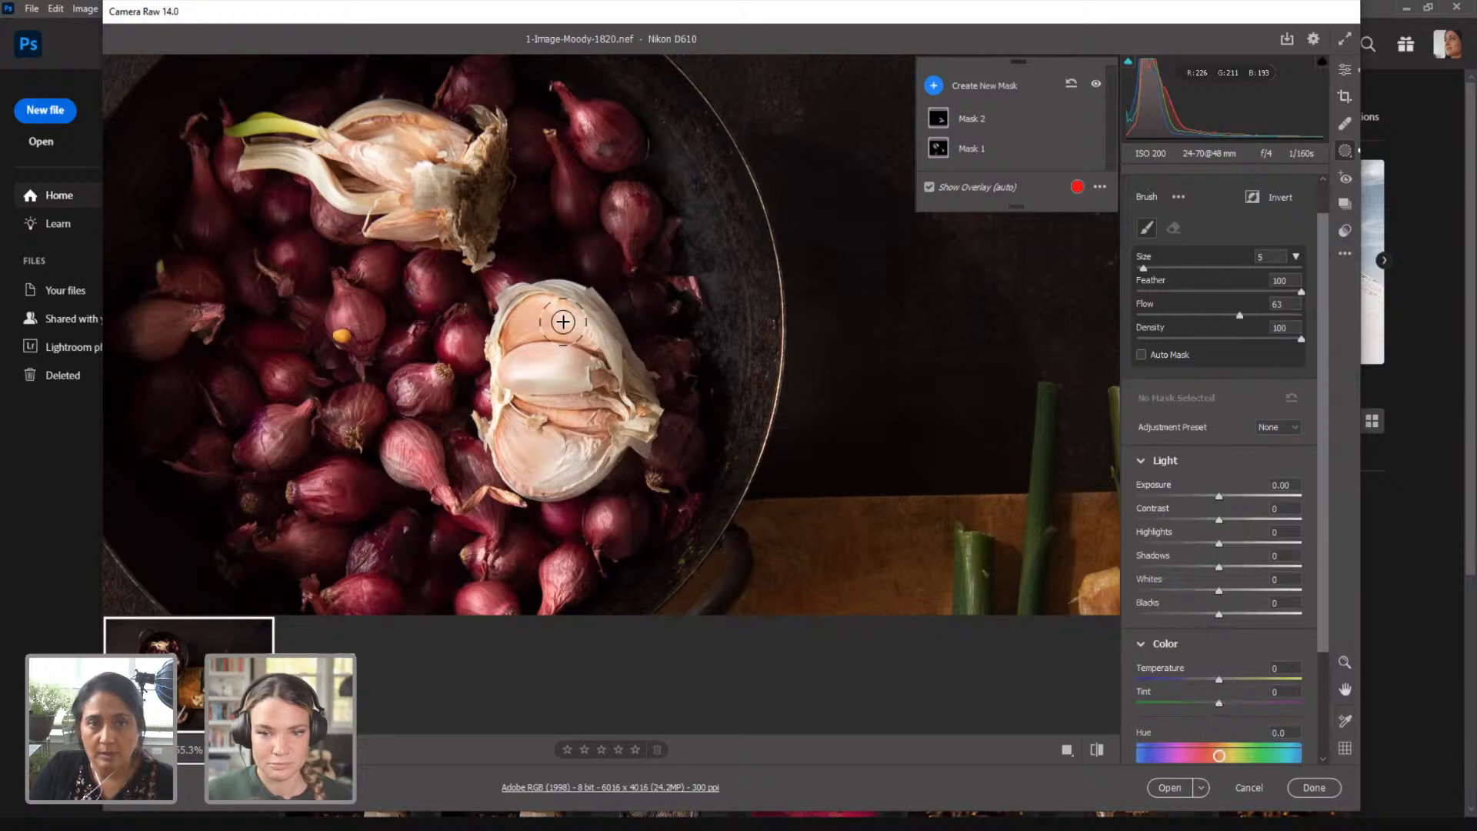
{"action": "mouse_move", "coordinate": [527, 336]}
{"action": "left_mouse_down"}
{"action": "mouse_move", "coordinate": [515, 371]}
{"action": "mouse_move", "coordinate": [584, 382]}
{"action": "mouse_move", "coordinate": [582, 399]}
{"action": "mouse_move", "coordinate": [530, 411]}
{"action": "mouse_move", "coordinate": [611, 420]}
{"action": "mouse_move", "coordinate": [546, 450]}
{"action": "mouse_move", "coordinate": [515, 444]}
{"action": "mouse_move", "coordinate": [526, 459]}
{"action": "mouse_move", "coordinate": [570, 473]}
{"action": "mouse_move", "coordinate": [625, 416]}
{"action": "mouse_move", "coordinate": [602, 360]}
{"action": "mouse_move", "coordinate": [586, 324]}
{"action": "mouse_move", "coordinate": [551, 312]}
{"action": "mouse_move", "coordinate": [523, 326]}
{"action": "mouse_move", "coordinate": [539, 470]}
{"action": "mouse_move", "coordinate": [579, 463]}
{"action": "left_mouse_up"}
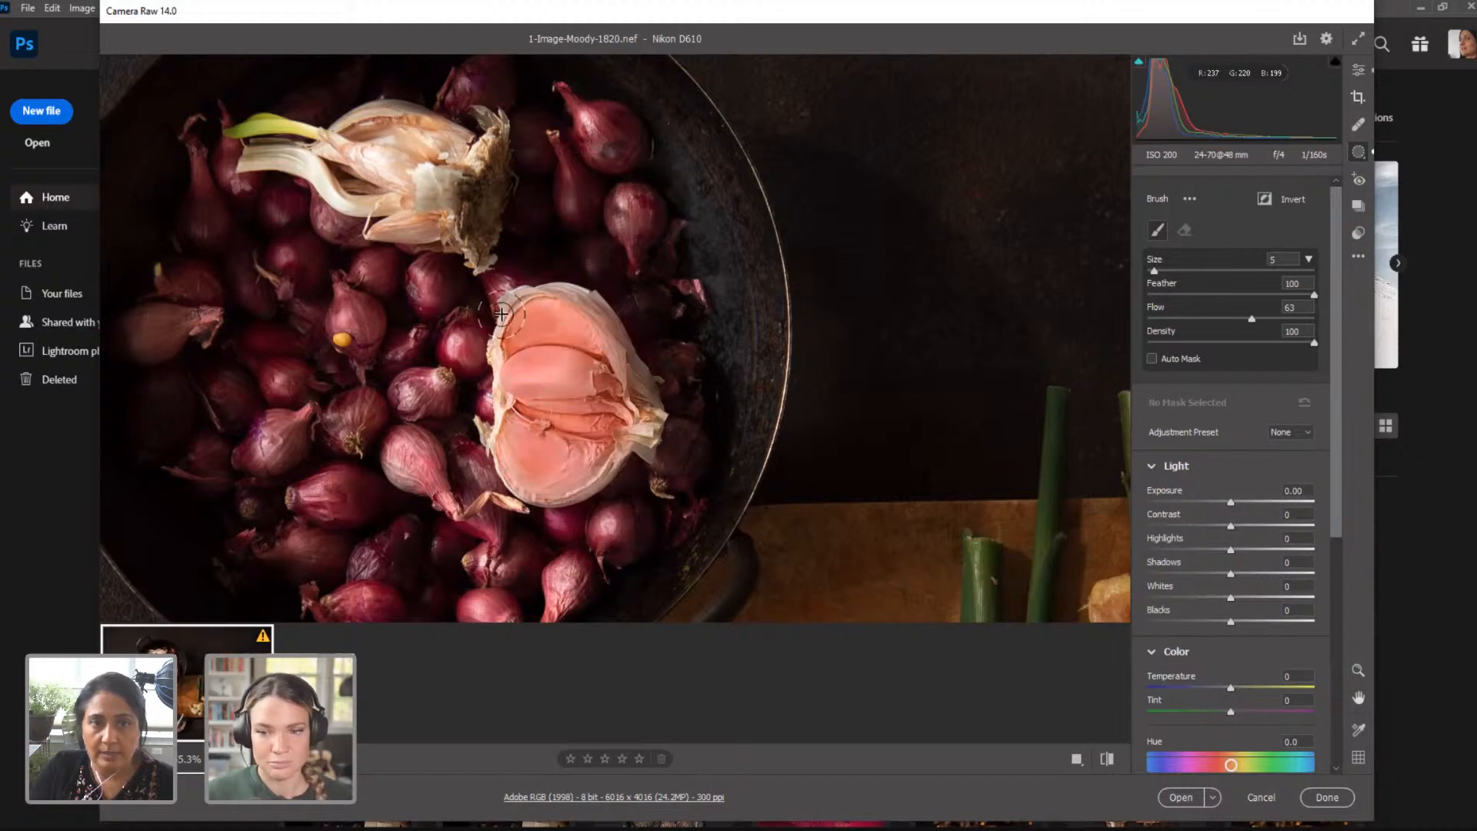
{"action": "mouse_move", "coordinate": [317, 138]}
{"action": "left_mouse_down"}
{"action": "mouse_move", "coordinate": [434, 187]}
{"action": "mouse_move", "coordinate": [371, 190]}
{"action": "mouse_move", "coordinate": [410, 221]}
{"action": "mouse_move", "coordinate": [272, 137]}
{"action": "mouse_move", "coordinate": [431, 139]}
{"action": "mouse_move", "coordinate": [448, 174]}
{"action": "mouse_move", "coordinate": [480, 150]}
{"action": "left_mouse_up"}
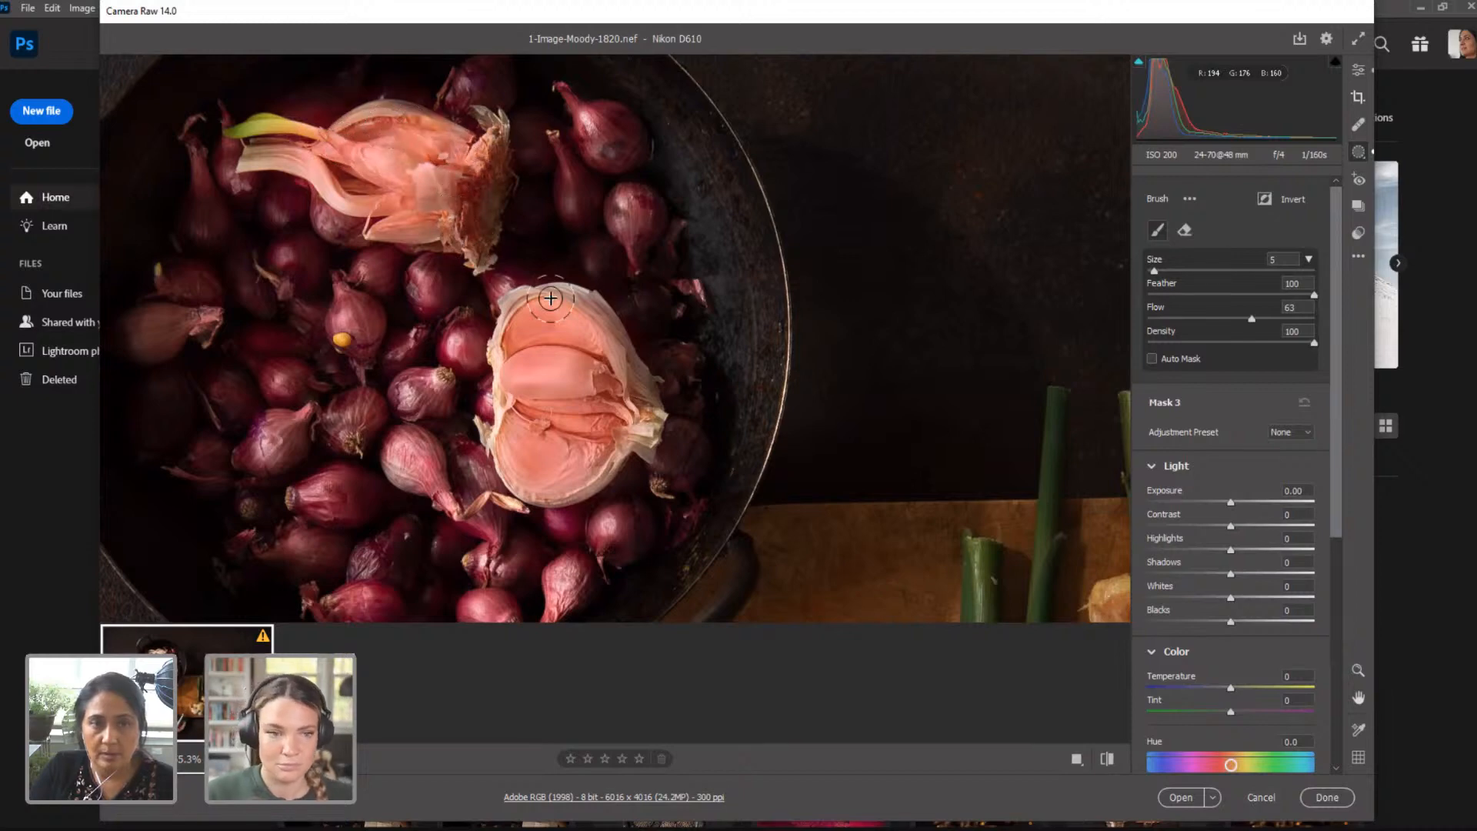
Step: Set the garlic mask's texture to +36 and its clarity to +32
{"action": "scroll", "coordinate": [1236, 575], "scroll_direction": "down", "scroll_amount": 3}
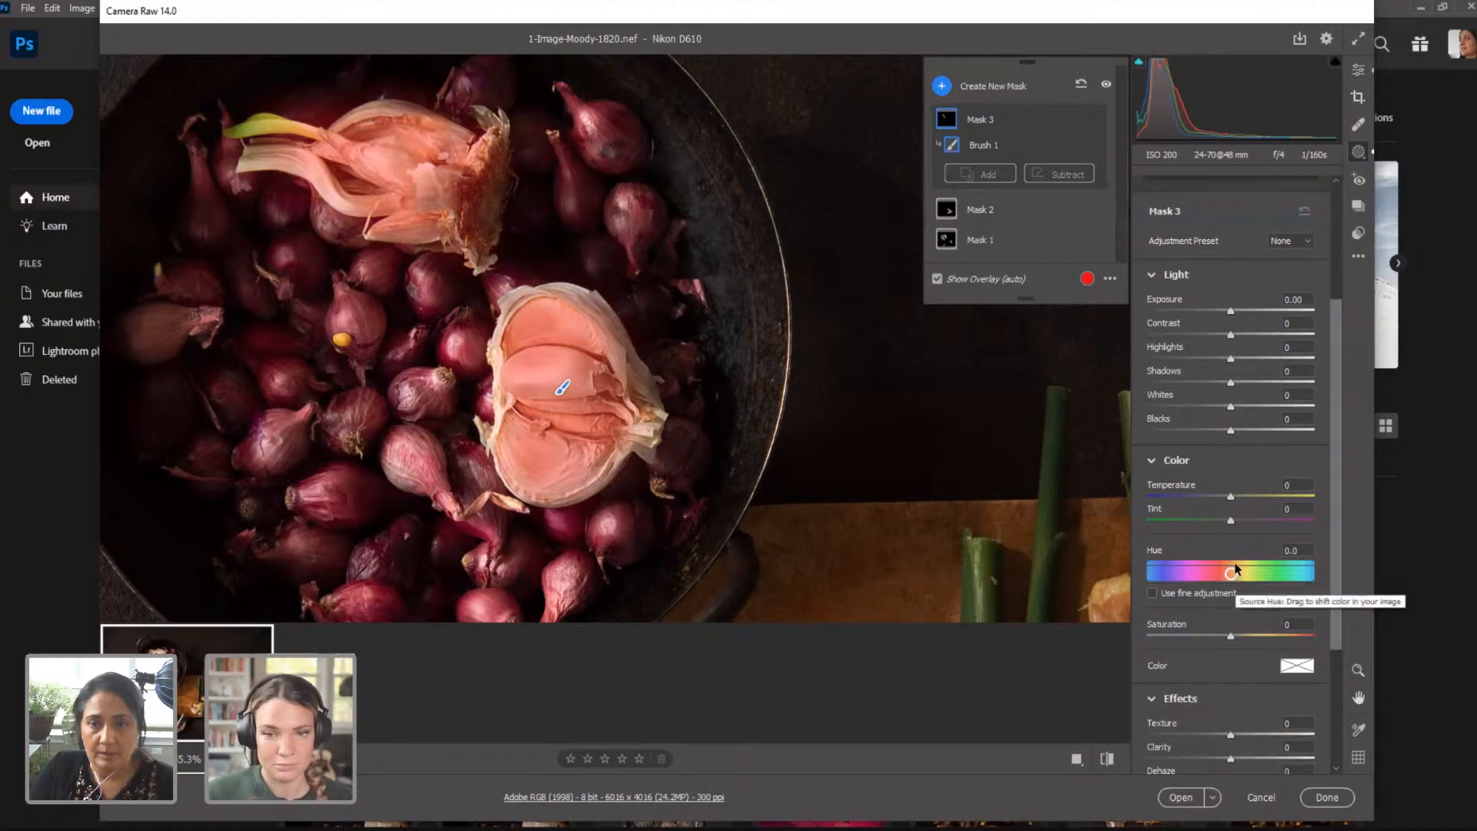
{"action": "scroll", "coordinate": [1236, 573], "scroll_direction": "down", "scroll_amount": 3}
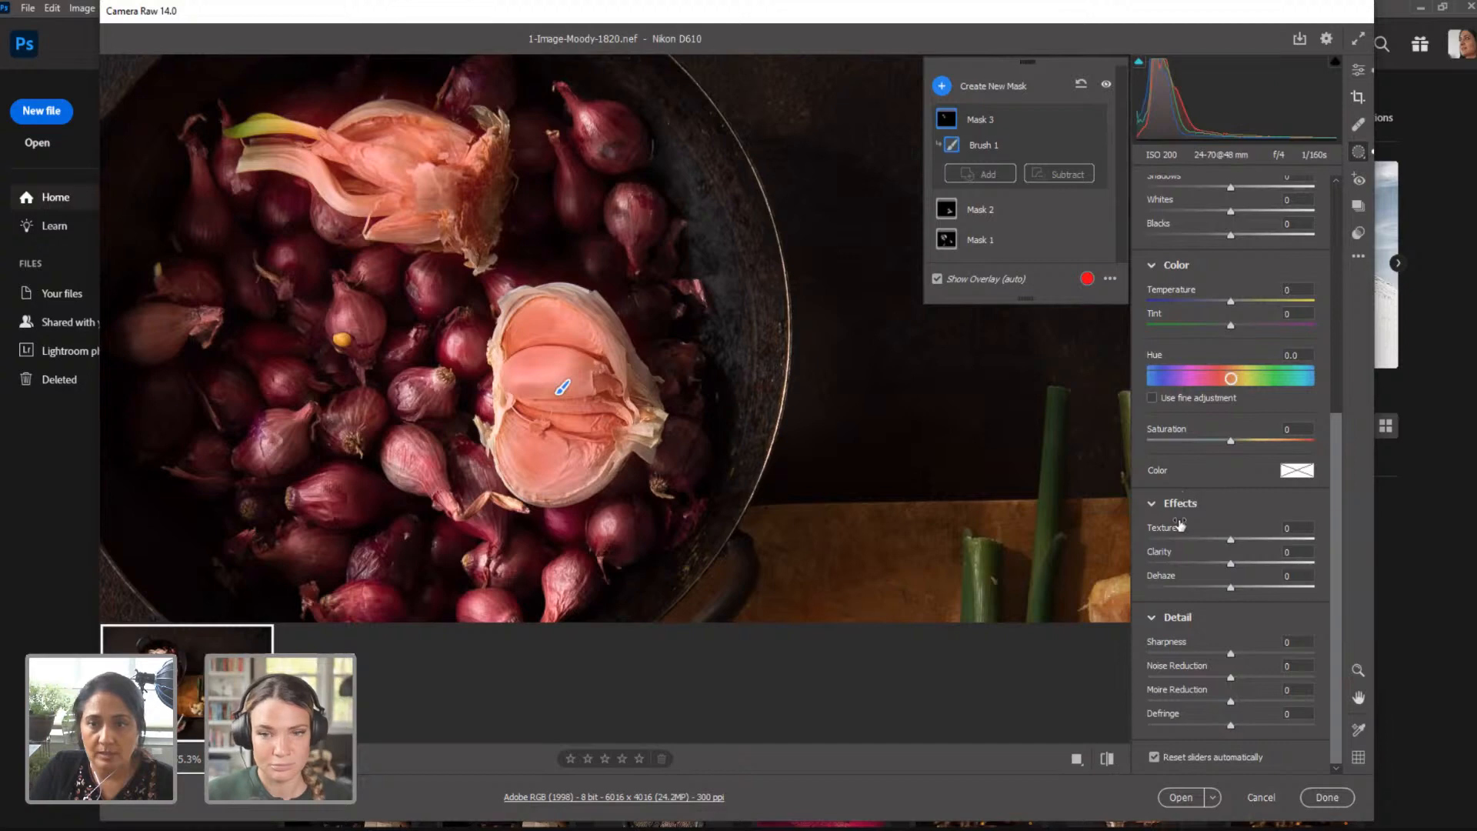
{"action": "left_click_drag", "start_coordinate": [1229, 542], "coordinate": [1241, 541]}
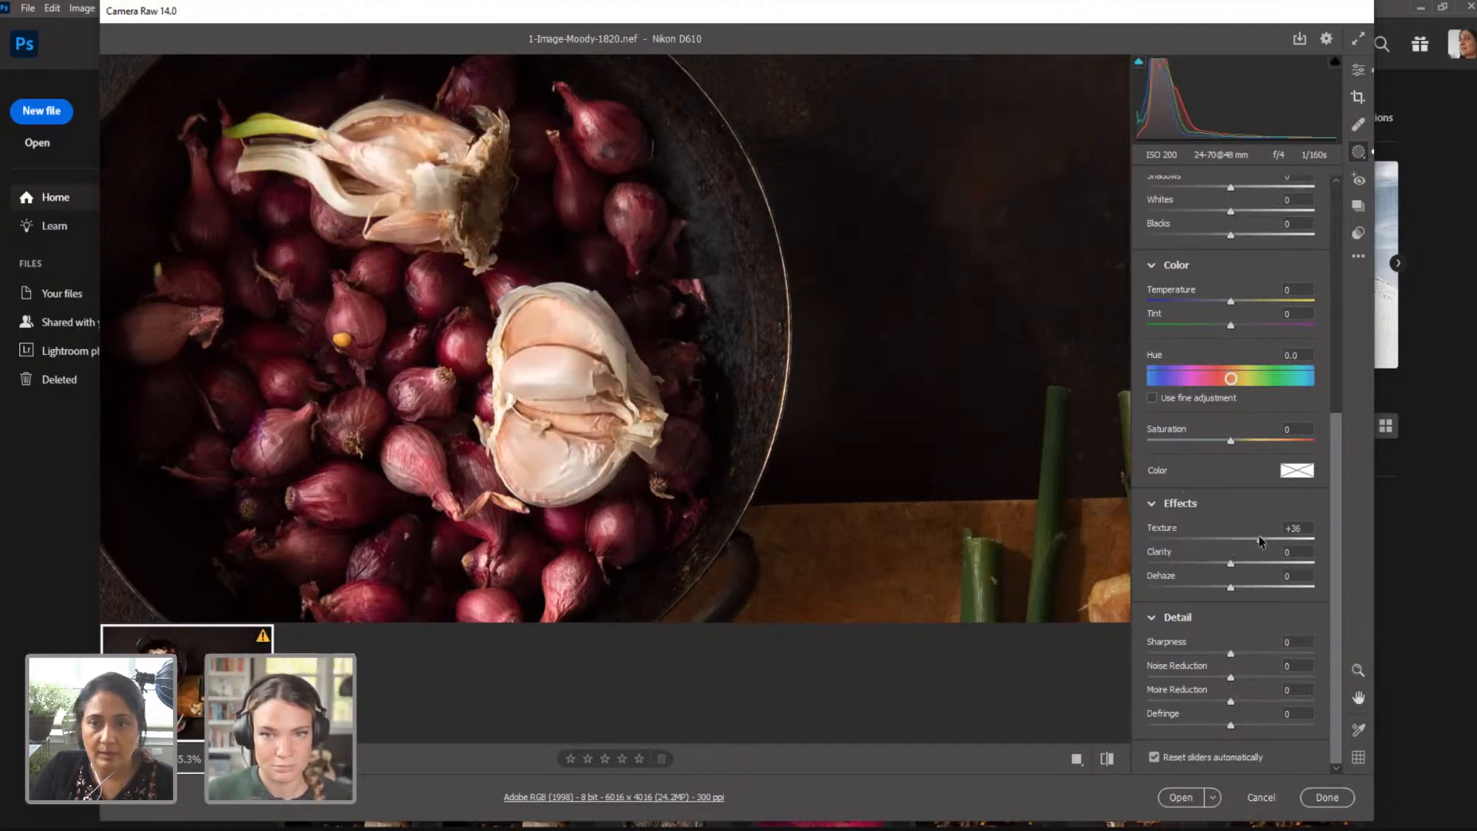
{"action": "left_click_drag", "start_coordinate": [1234, 566], "coordinate": [1256, 561]}
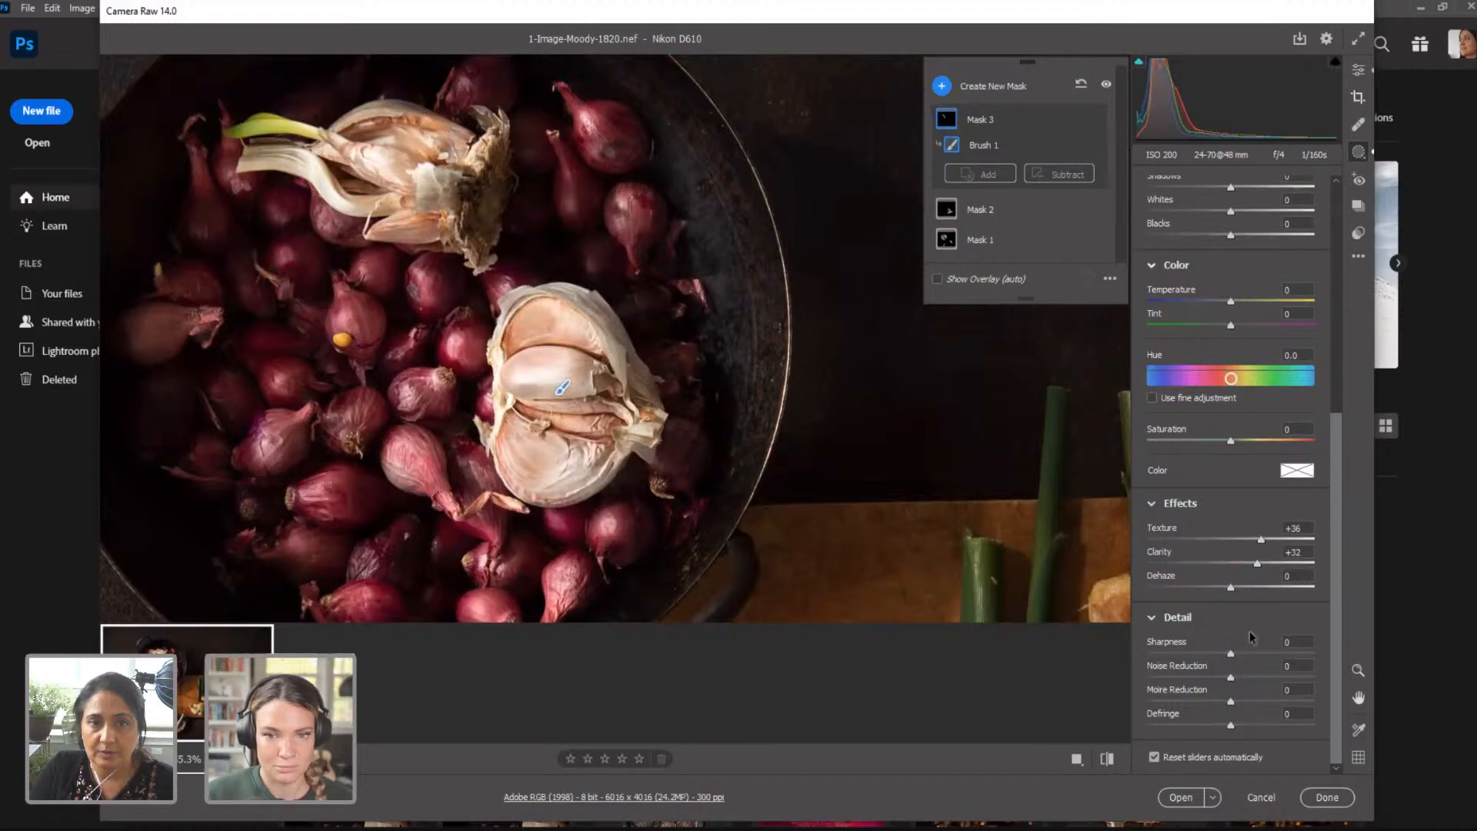
Step: Darken the garlic mask by setting its exposure to -0.90
{"action": "scroll", "coordinate": [1225, 419], "scroll_direction": "up", "scroll_amount": 3}
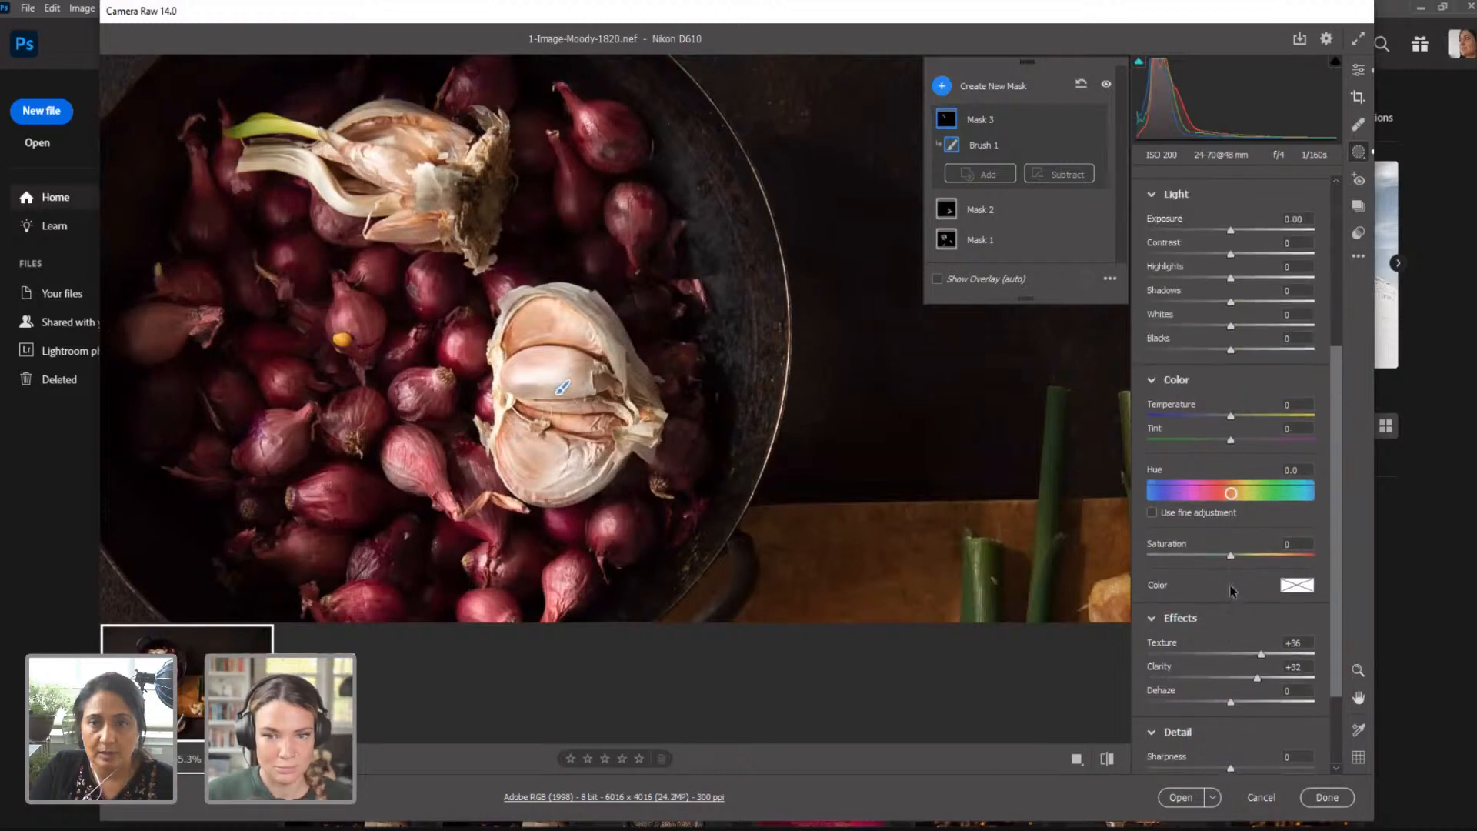
{"action": "left_click_drag", "start_coordinate": [1231, 270], "coordinate": [1224, 273]}
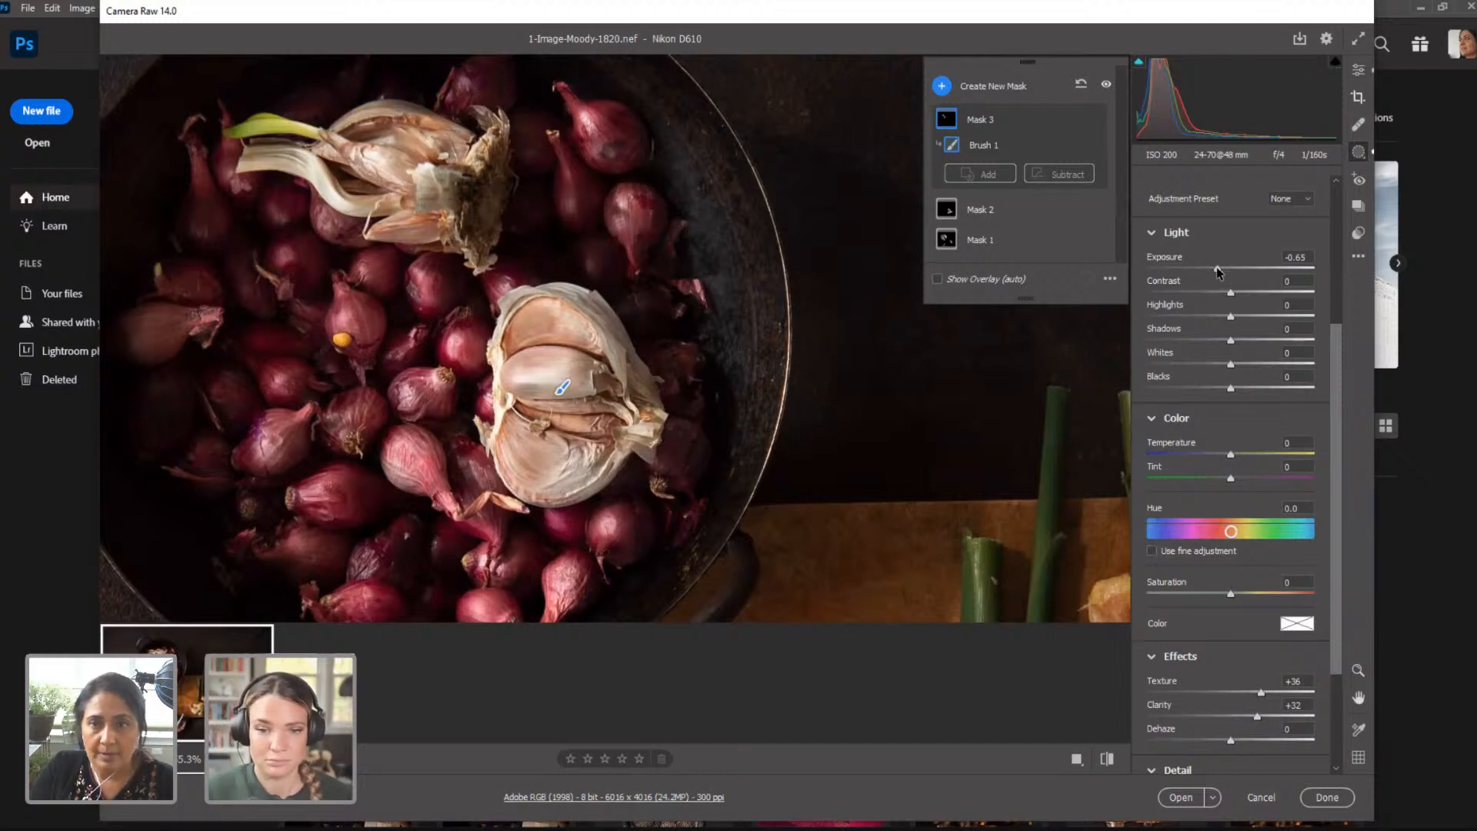
{"action": "left_click_drag", "start_coordinate": [1221, 270], "coordinate": [1212, 272]}
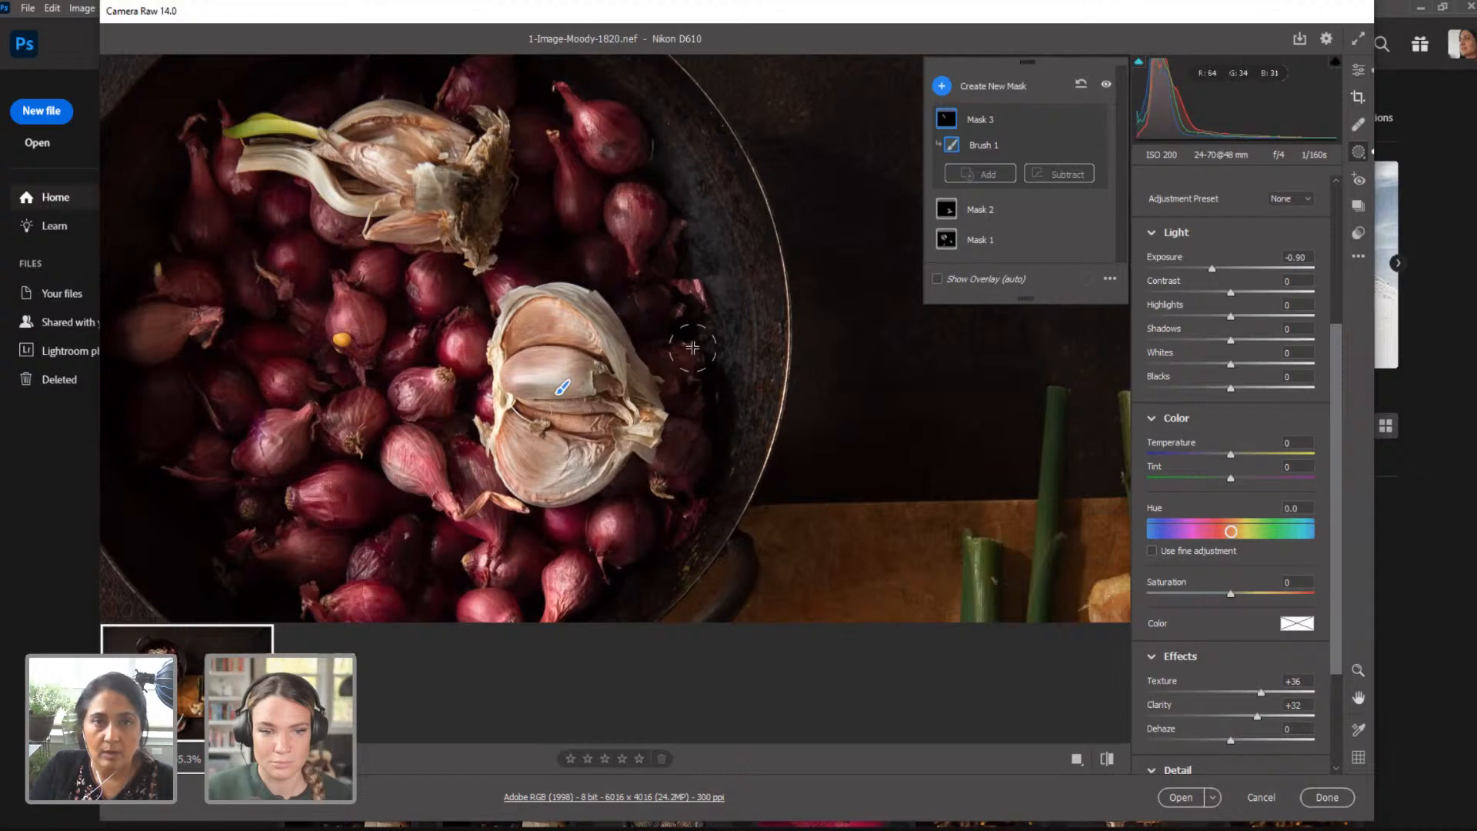
Step: Leave masking for the global edit settings and open the adjusted photo in Photoshop
{"action": "left_click", "coordinate": [1359, 75]}
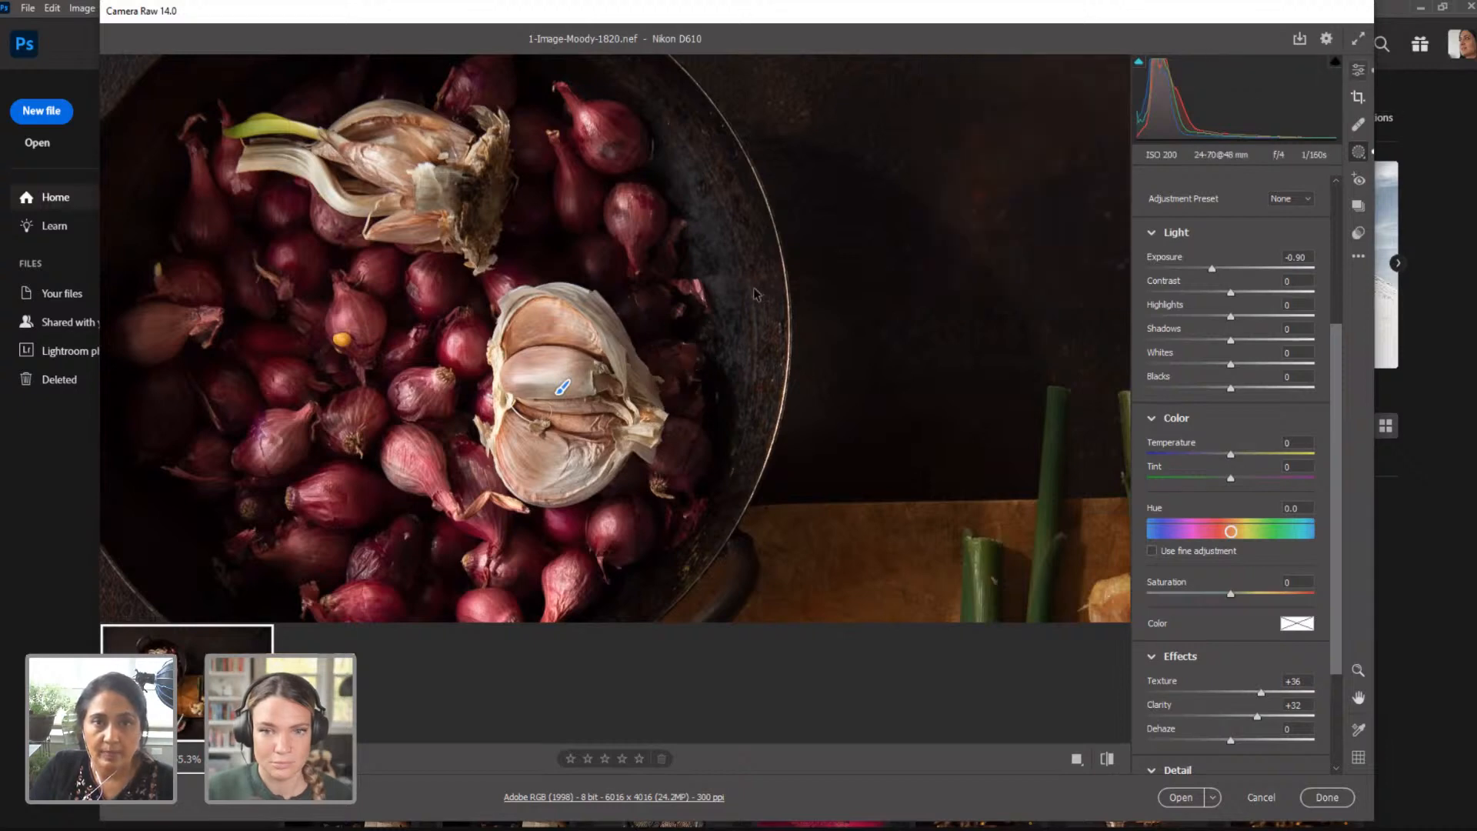
{"action": "left_click_drag", "start_coordinate": [721, 290], "coordinate": [606, 294]}
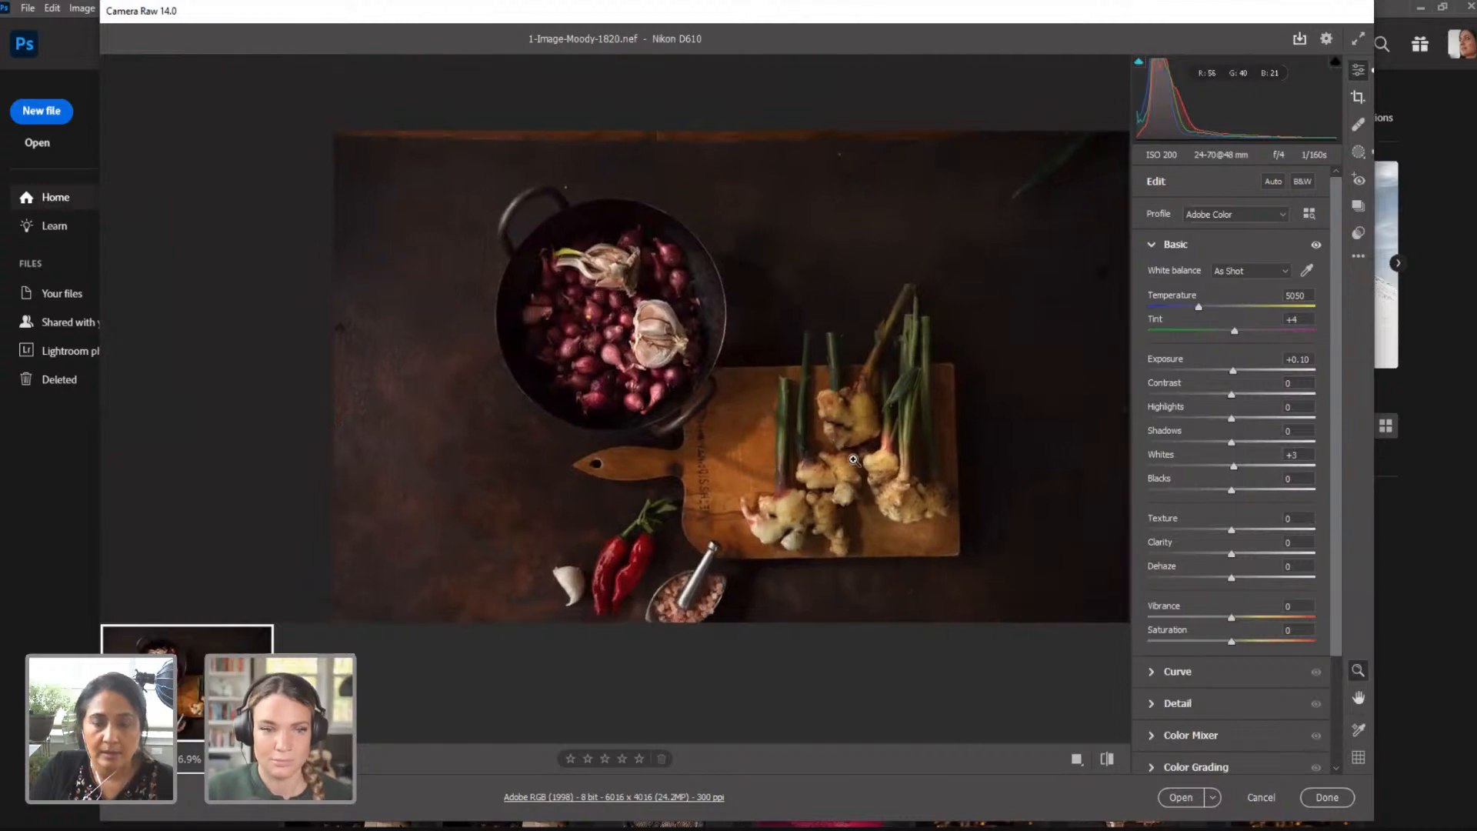
{"action": "left_click", "coordinate": [1181, 798]}
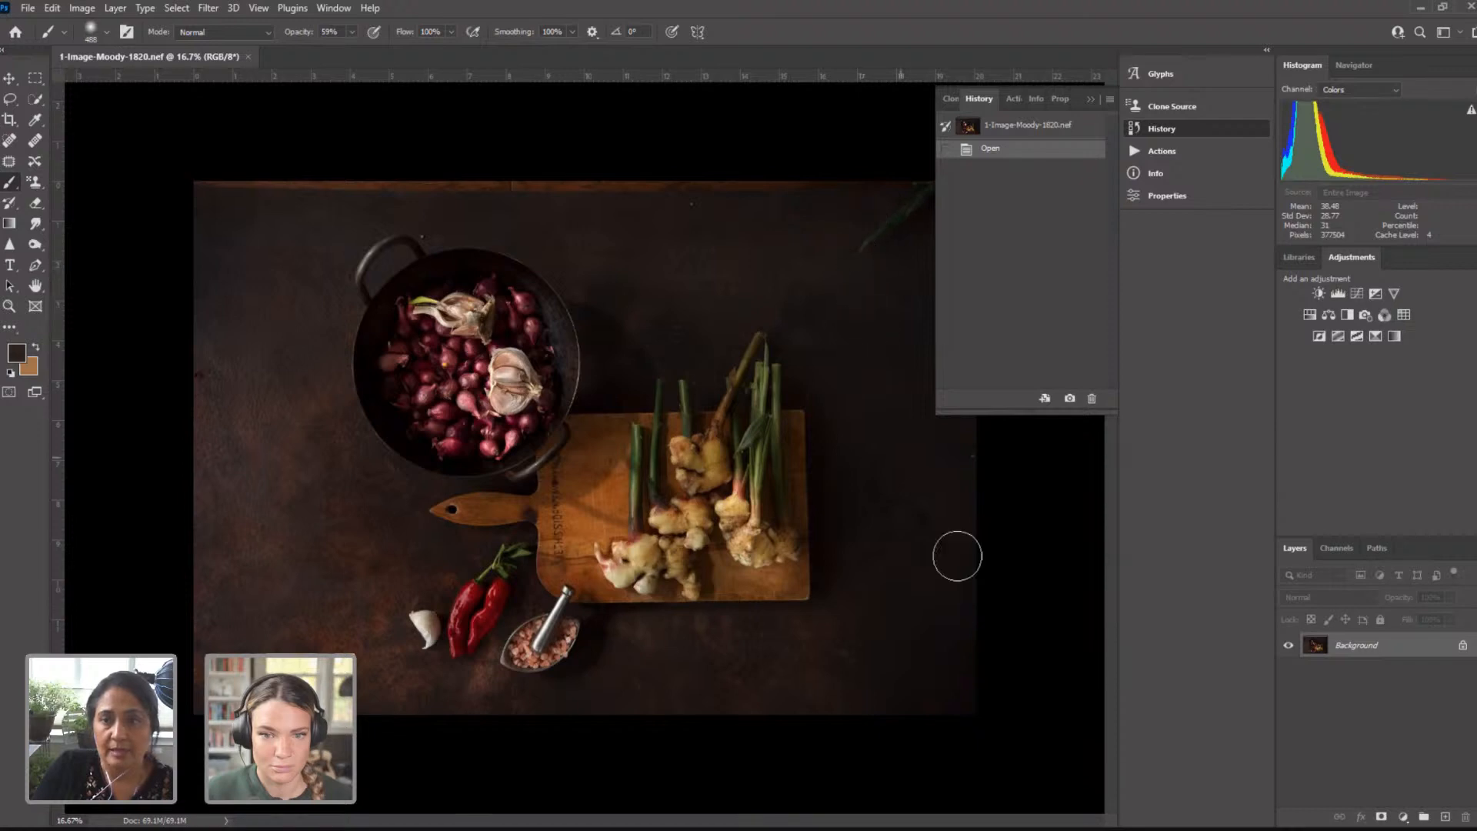
Step: Duplicate the Background layer under the name "Spot Heal"
{"action": "right_click", "coordinate": [1354, 648]}
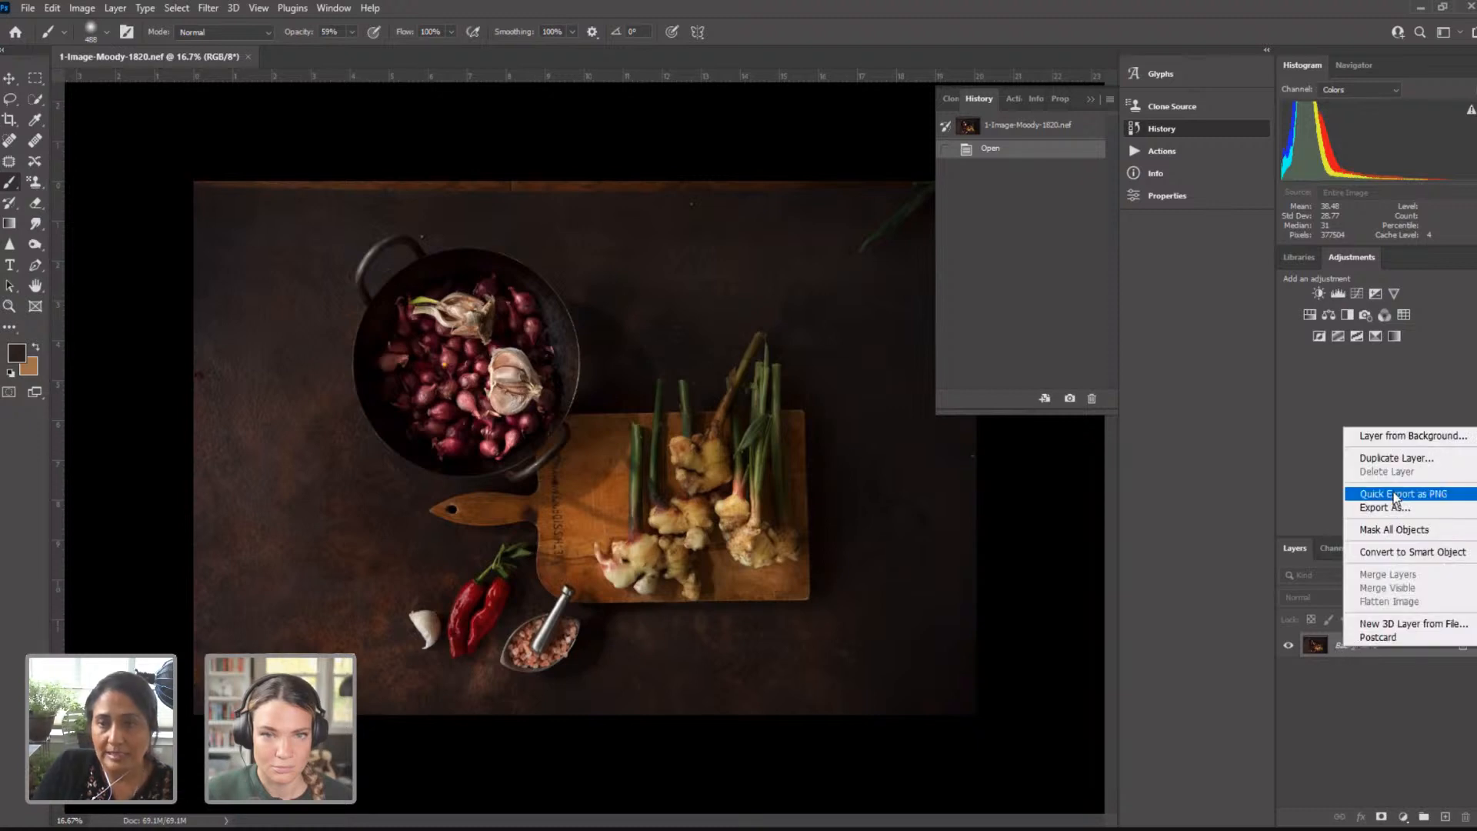
{"action": "left_click", "coordinate": [1375, 457]}
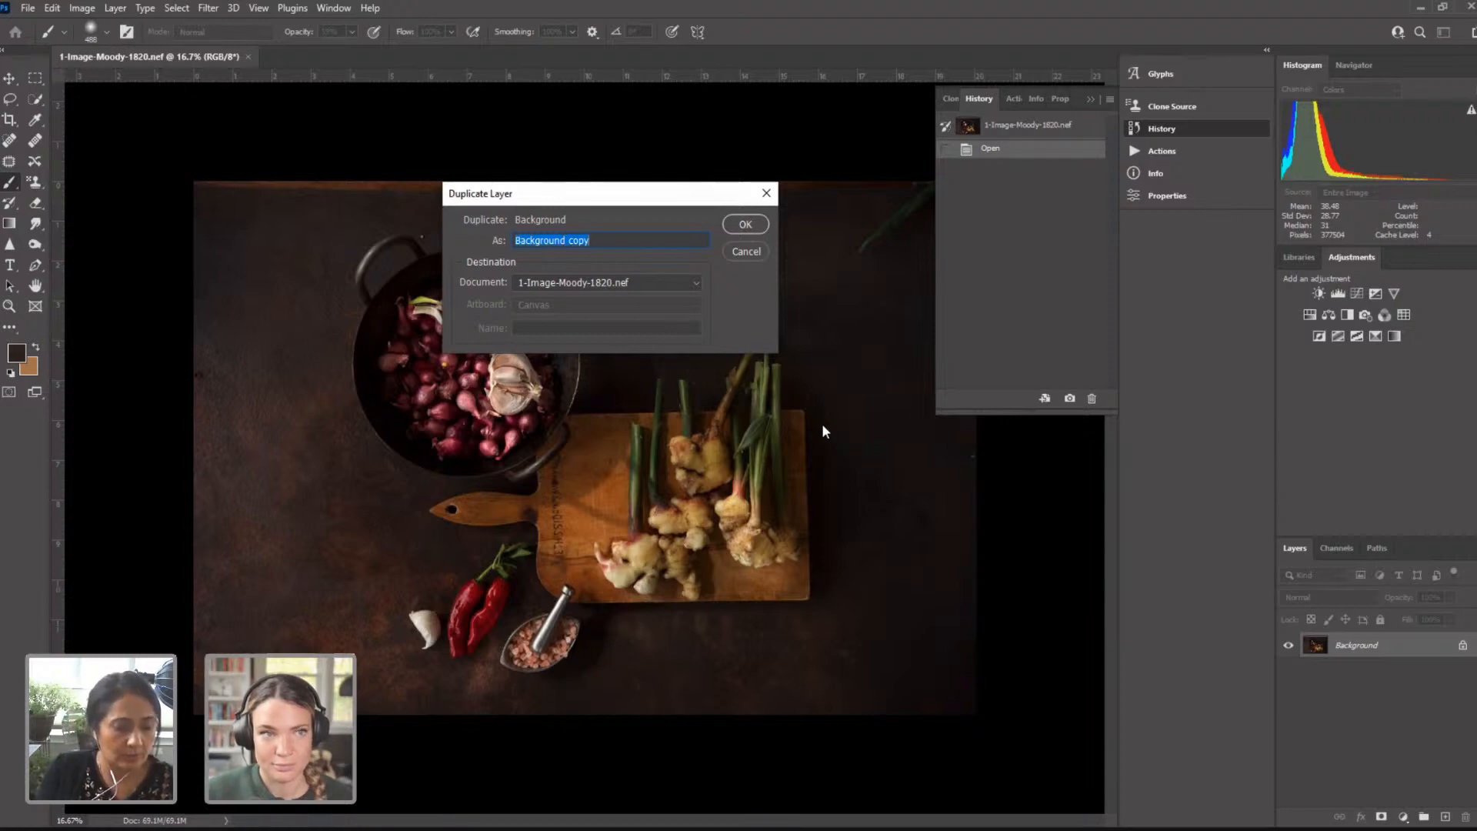
{"action": "type", "text": "Spot"}
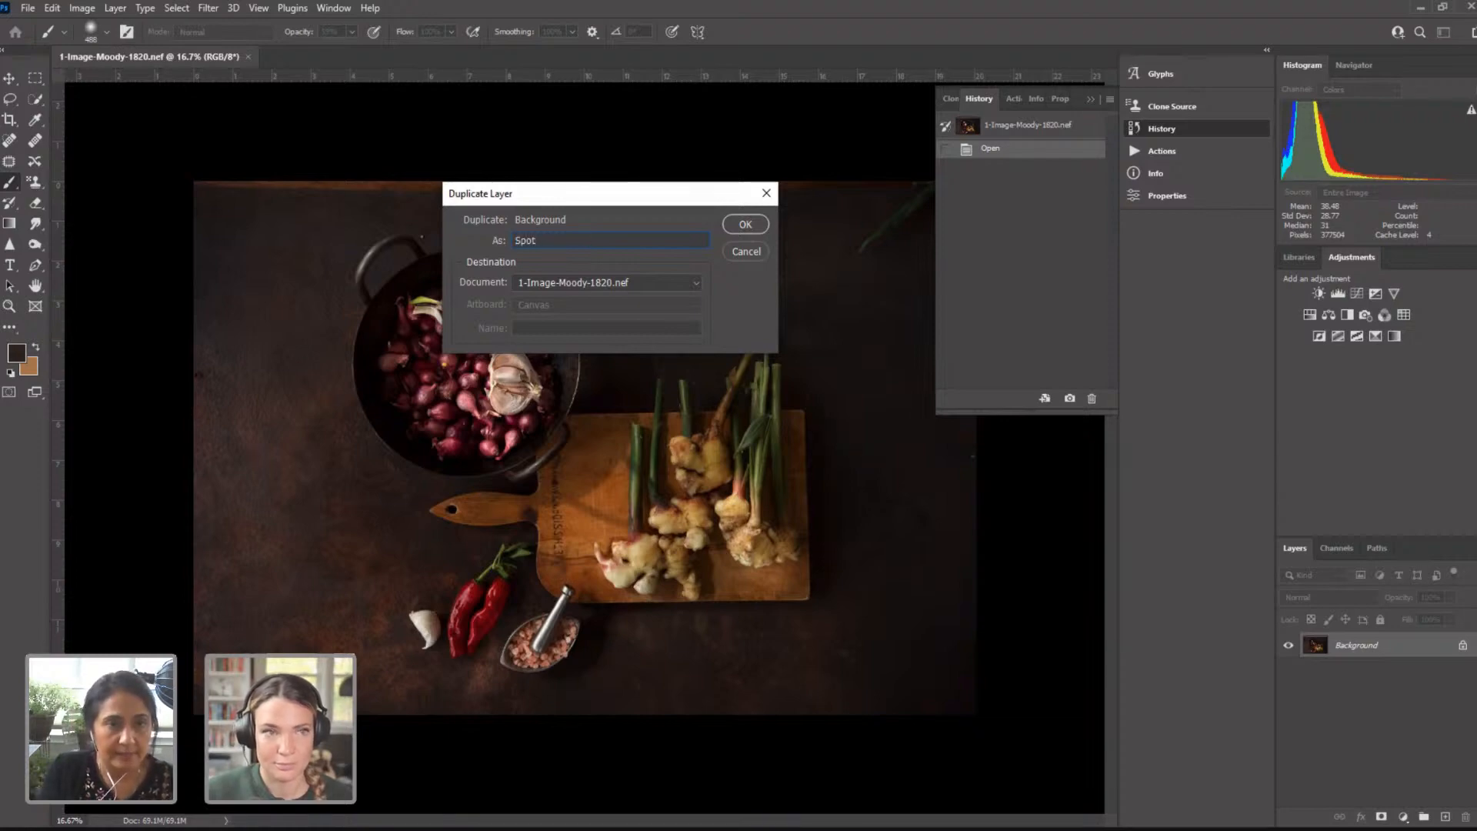
{"action": "type", "text": " Heal"}
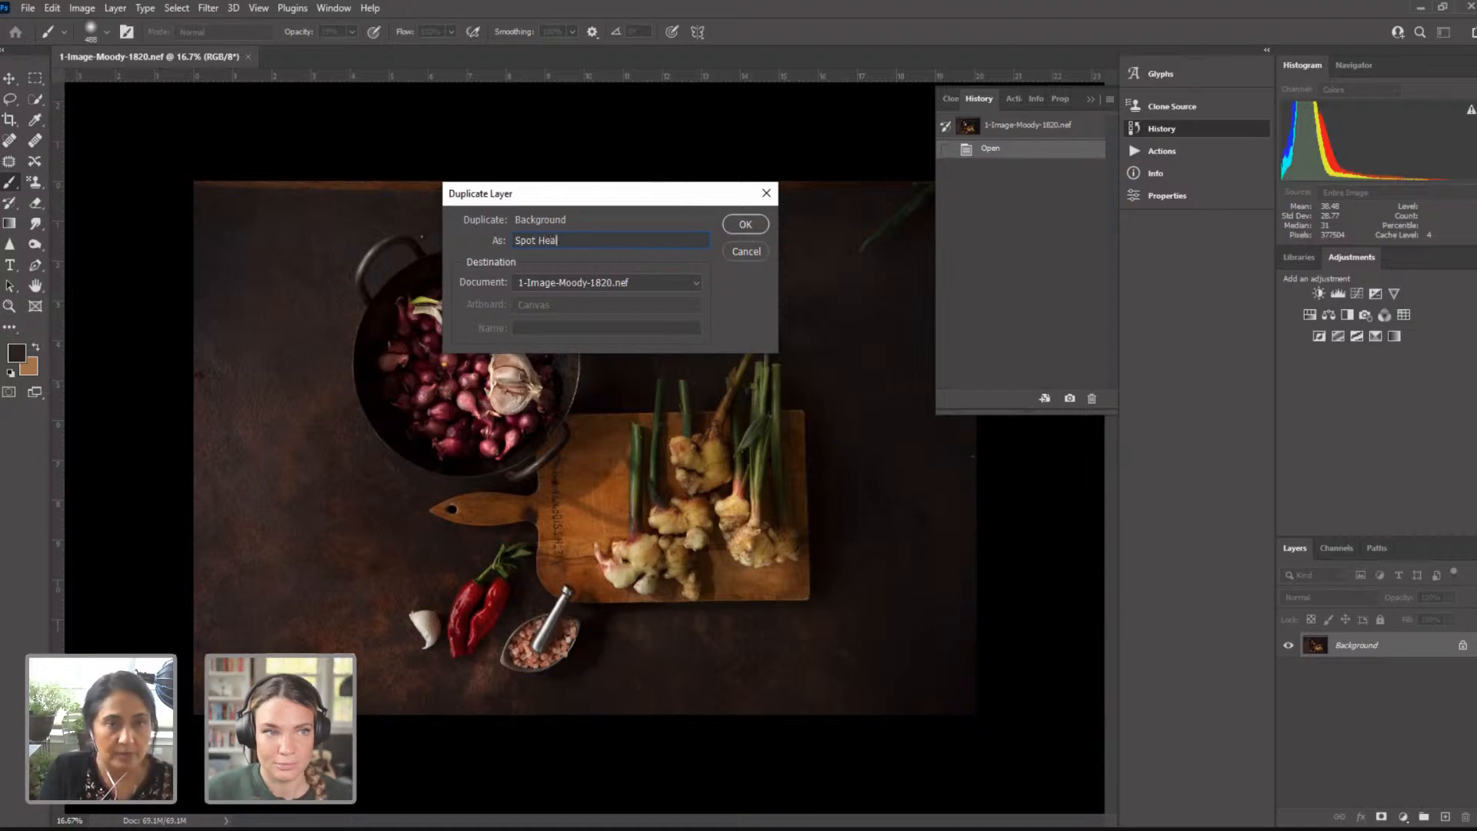
{"action": "left_click", "coordinate": [746, 224]}
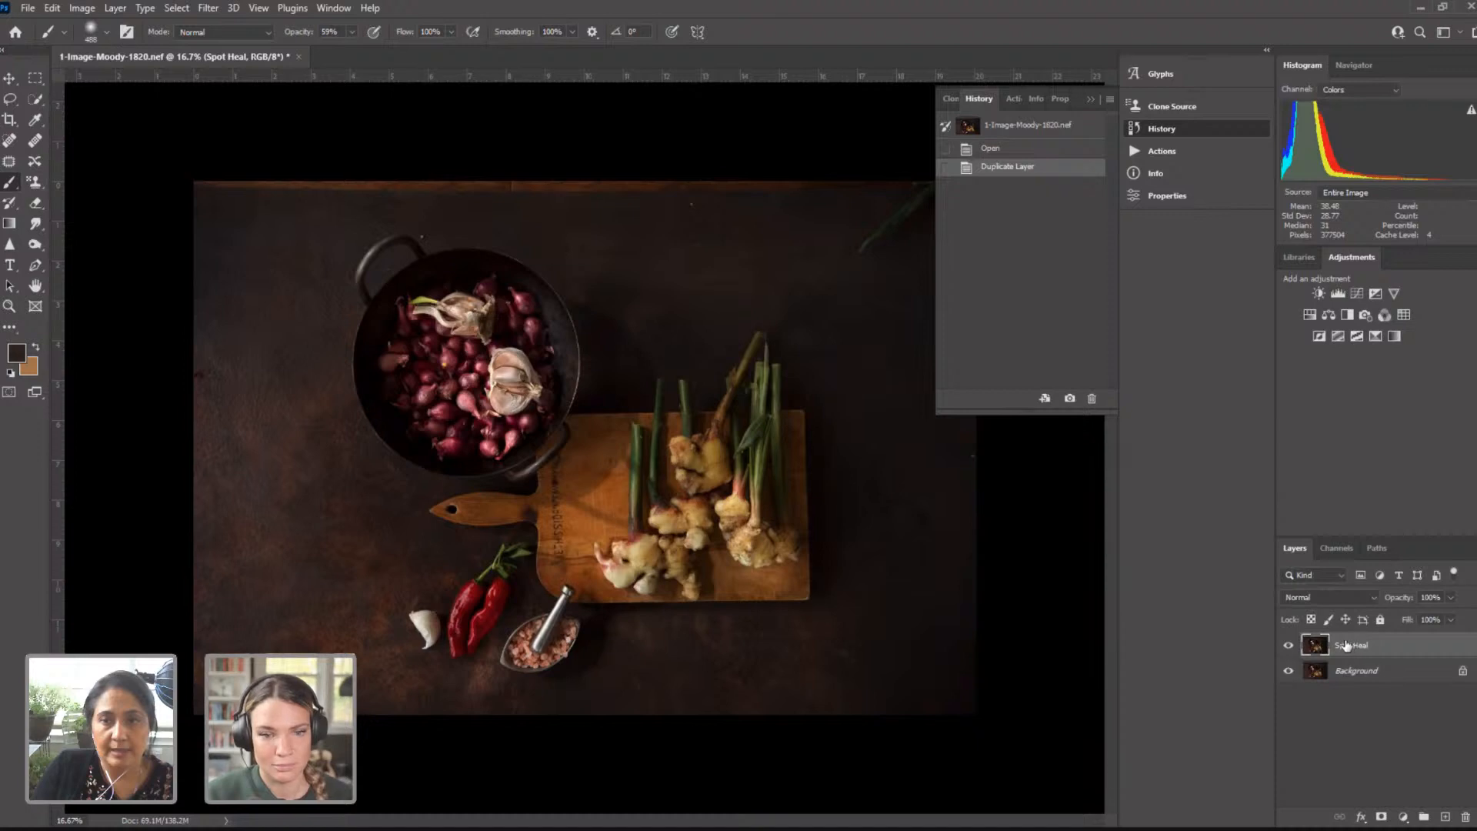
Step: Remove the brown strip along the photo's upper edge with the Spot Healing Brush at size 200
{"action": "left_click", "coordinate": [8, 142]}
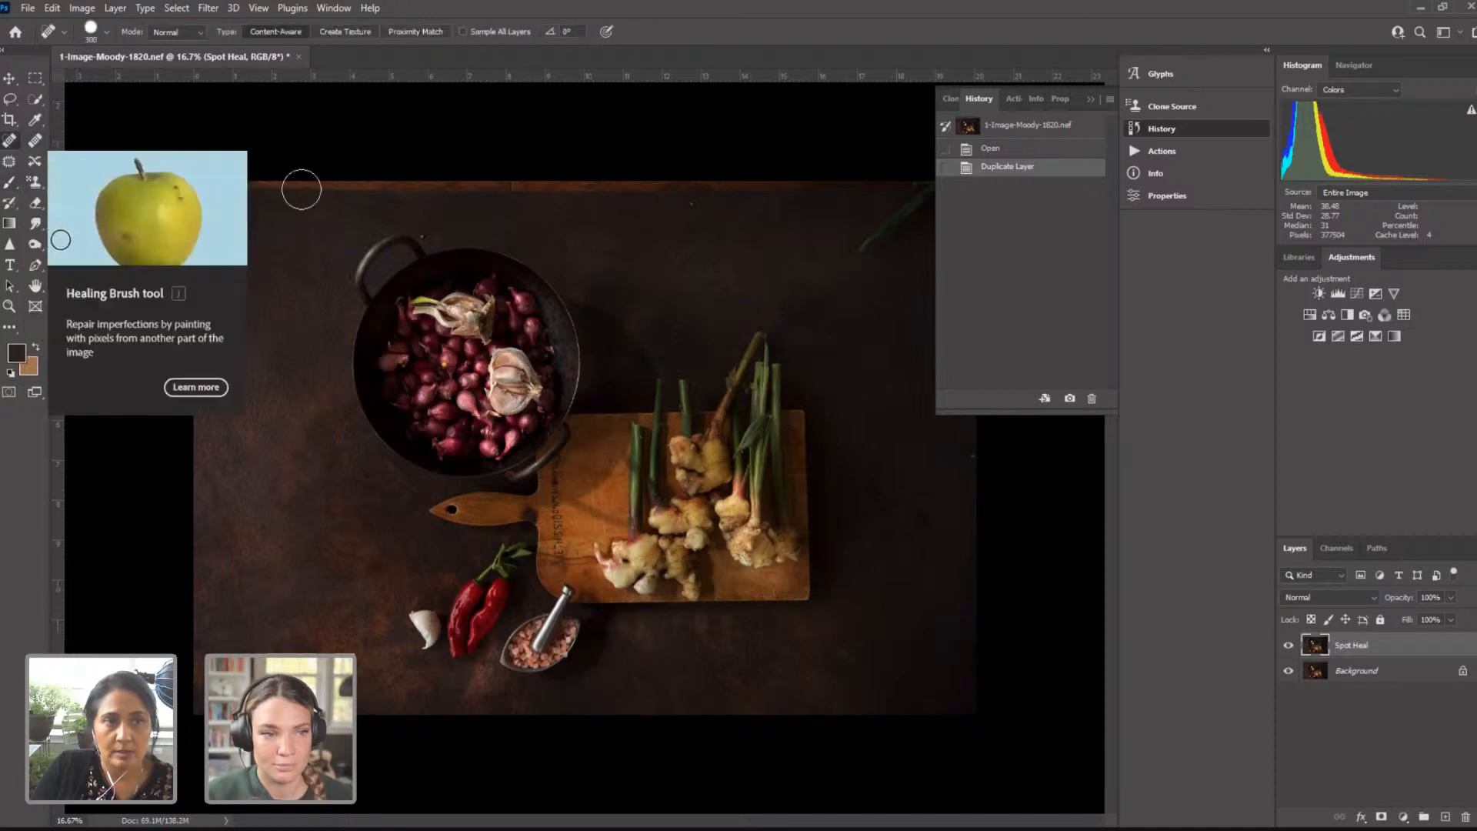
{"action": "key", "text": "bracketleft"}
{"action": "key", "text": "bracketleft"}
{"action": "key", "text": "bracketleft"}
{"action": "key", "text": "bracketleft"}
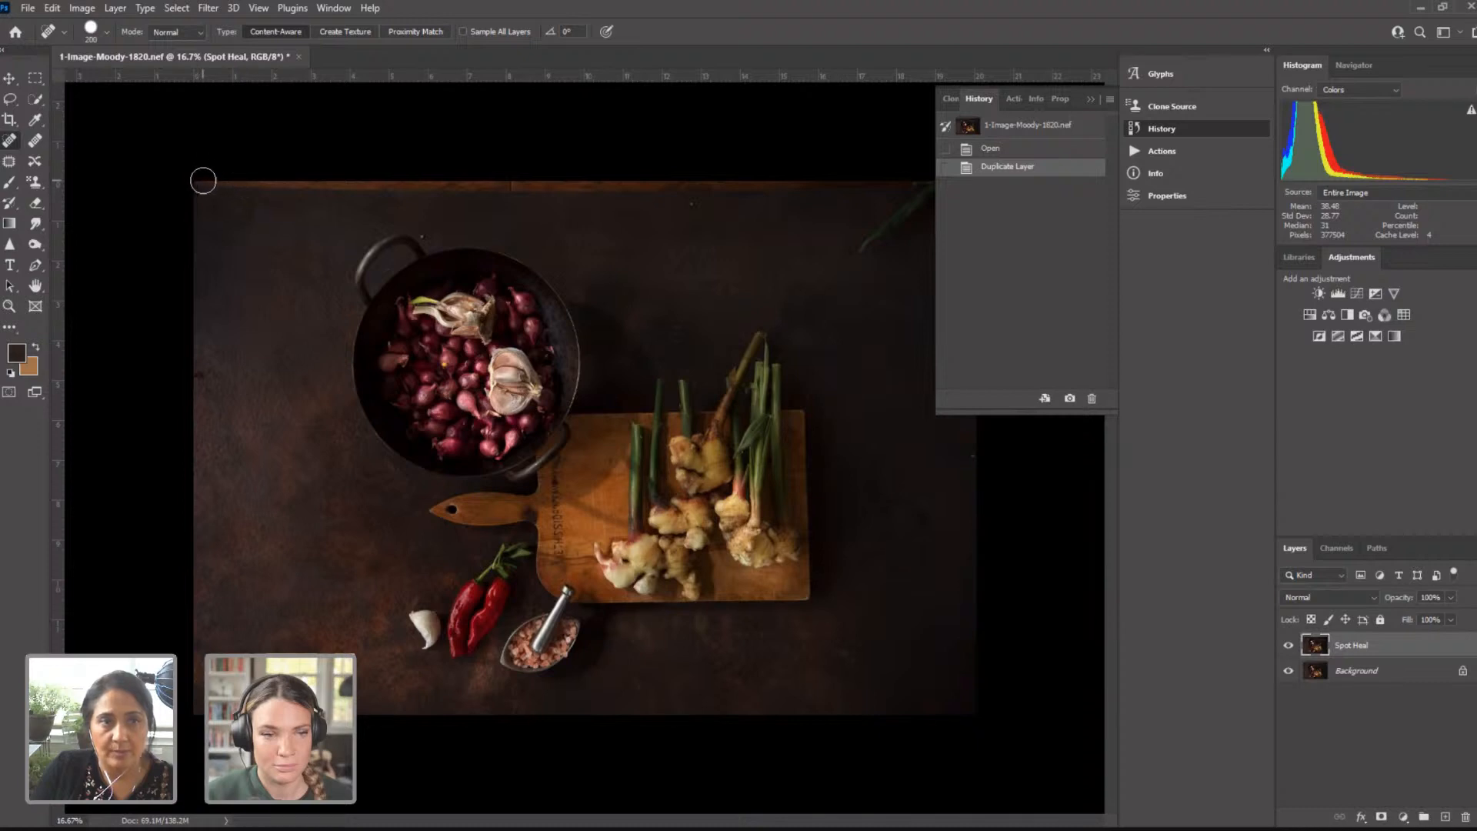
{"action": "left_click_drag", "start_coordinate": [336, 180], "coordinate": [890, 178]}
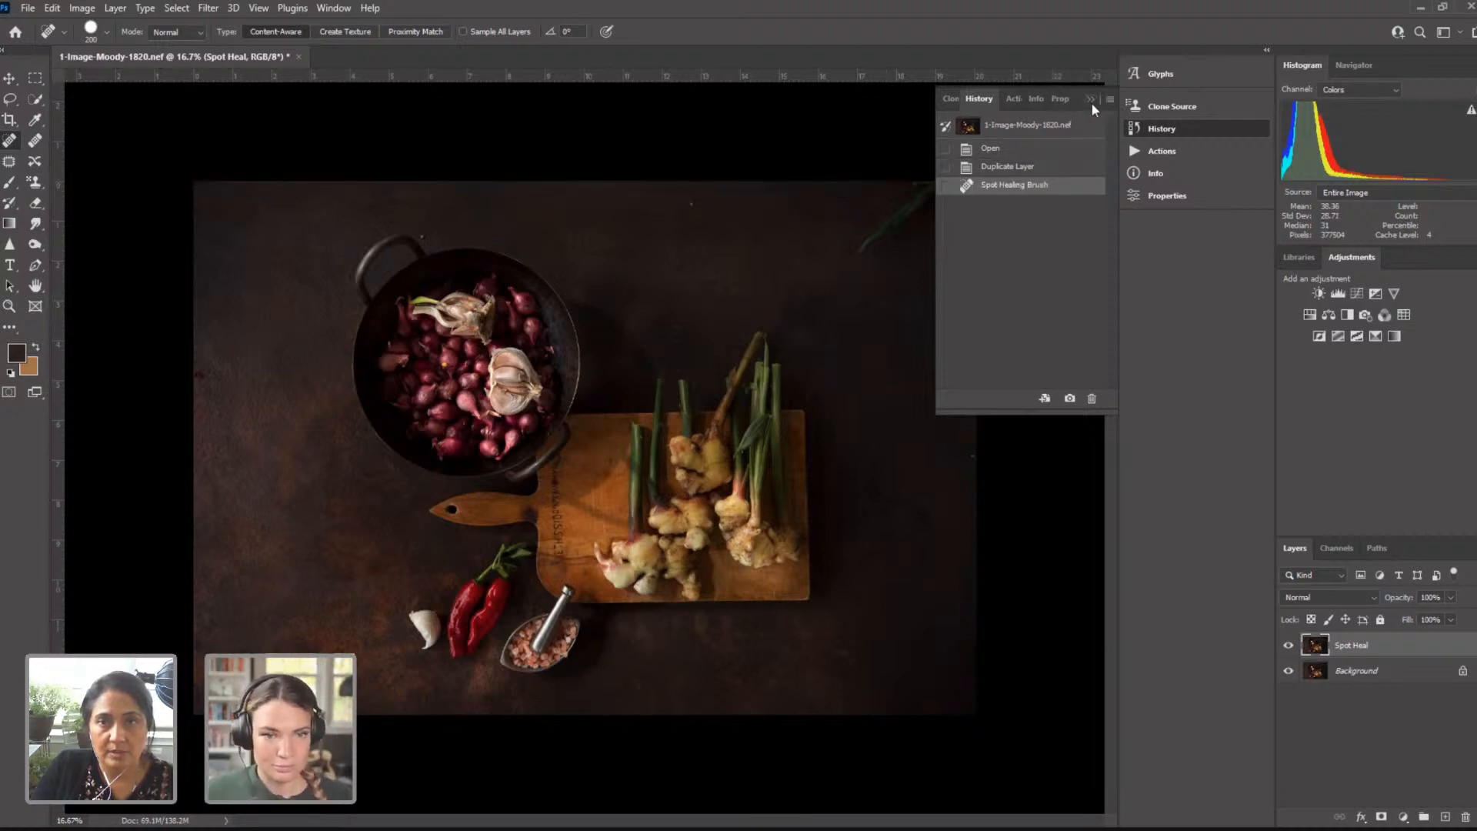
Step: Heal away the green leaf in the photo's upper-right corner and compare the result with the Spot Heal layer hidden and shown
{"action": "left_click", "coordinate": [1090, 100]}
{"action": "mouse_move", "coordinate": [869, 179]}
{"action": "left_mouse_down"}
{"action": "mouse_move", "coordinate": [976, 172]}
{"action": "mouse_move", "coordinate": [893, 211]}
{"action": "mouse_move", "coordinate": [853, 251]}
{"action": "left_mouse_up"}
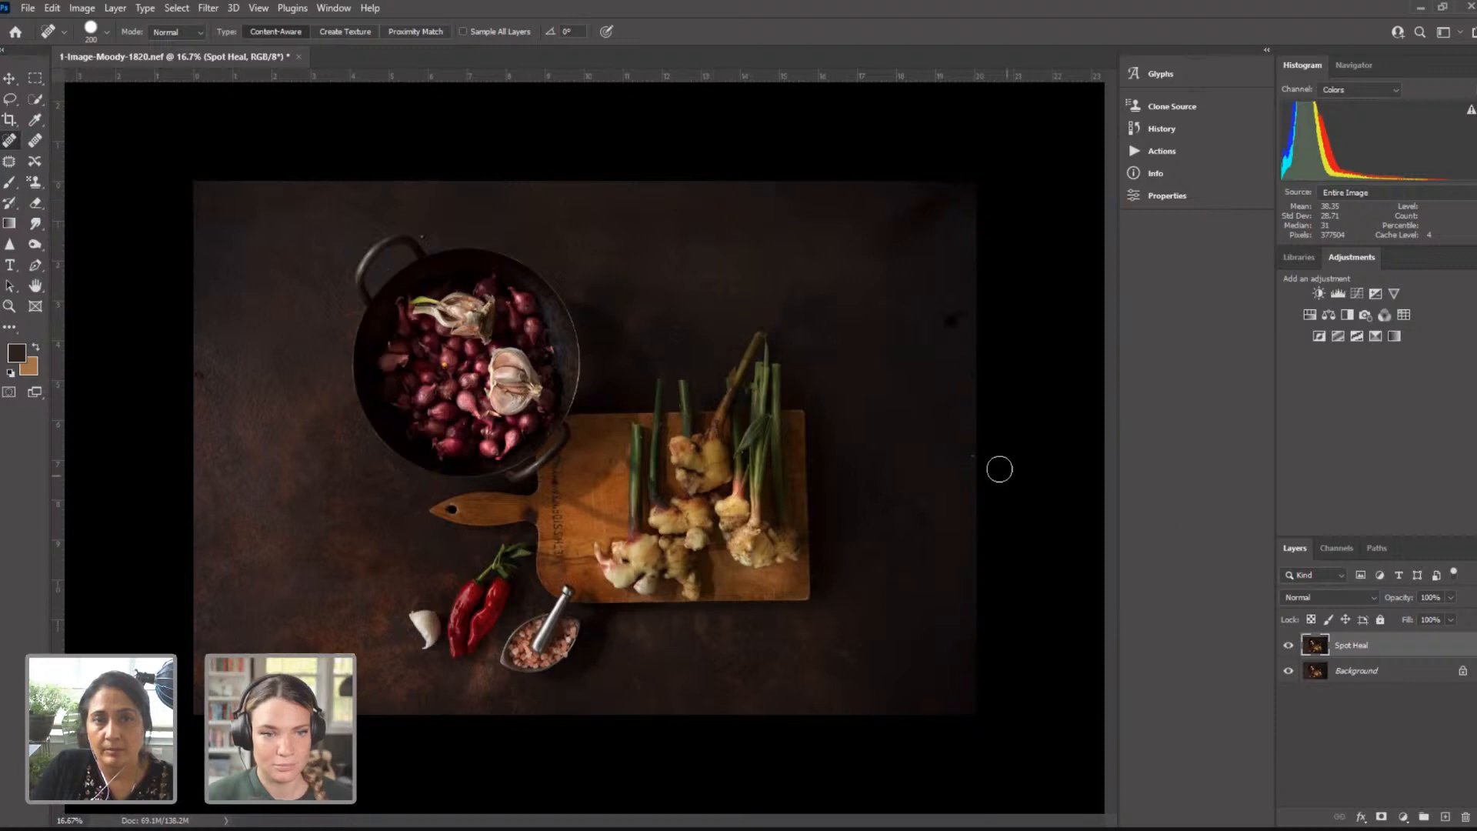
{"action": "left_click", "coordinate": [944, 516]}
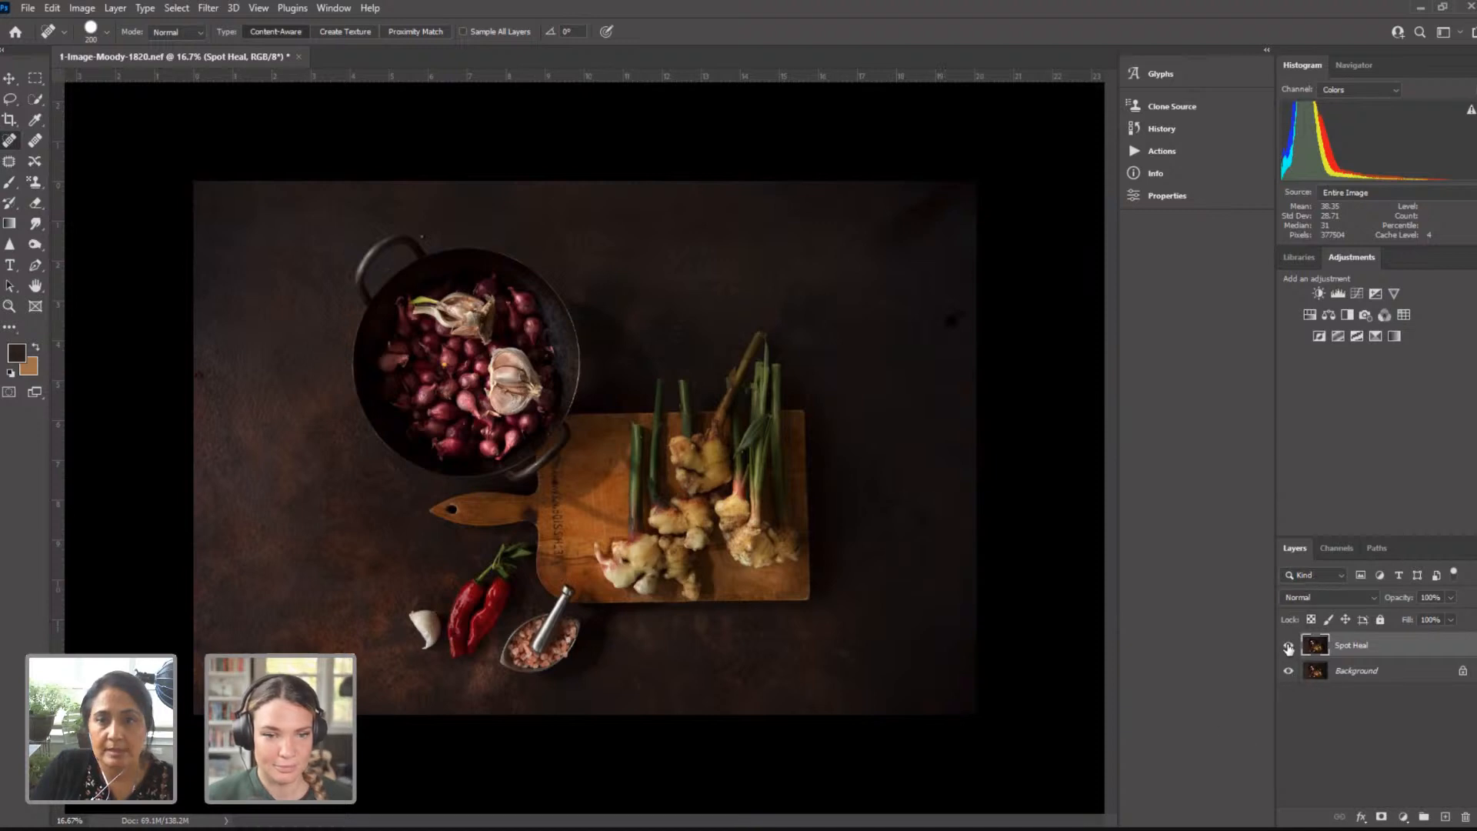
{"action": "left_click", "coordinate": [1289, 646]}
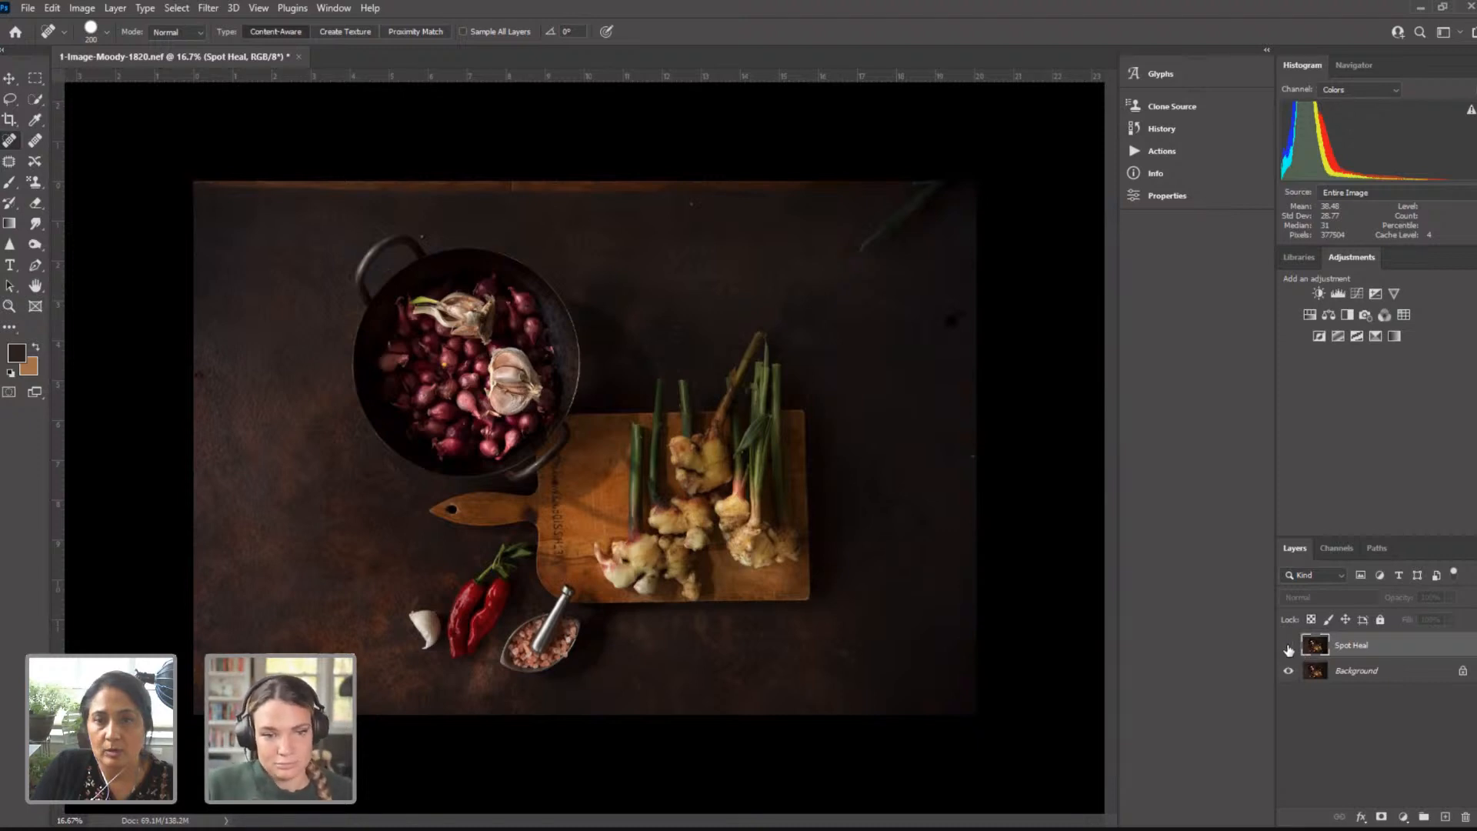
{"action": "left_click", "coordinate": [1288, 648]}
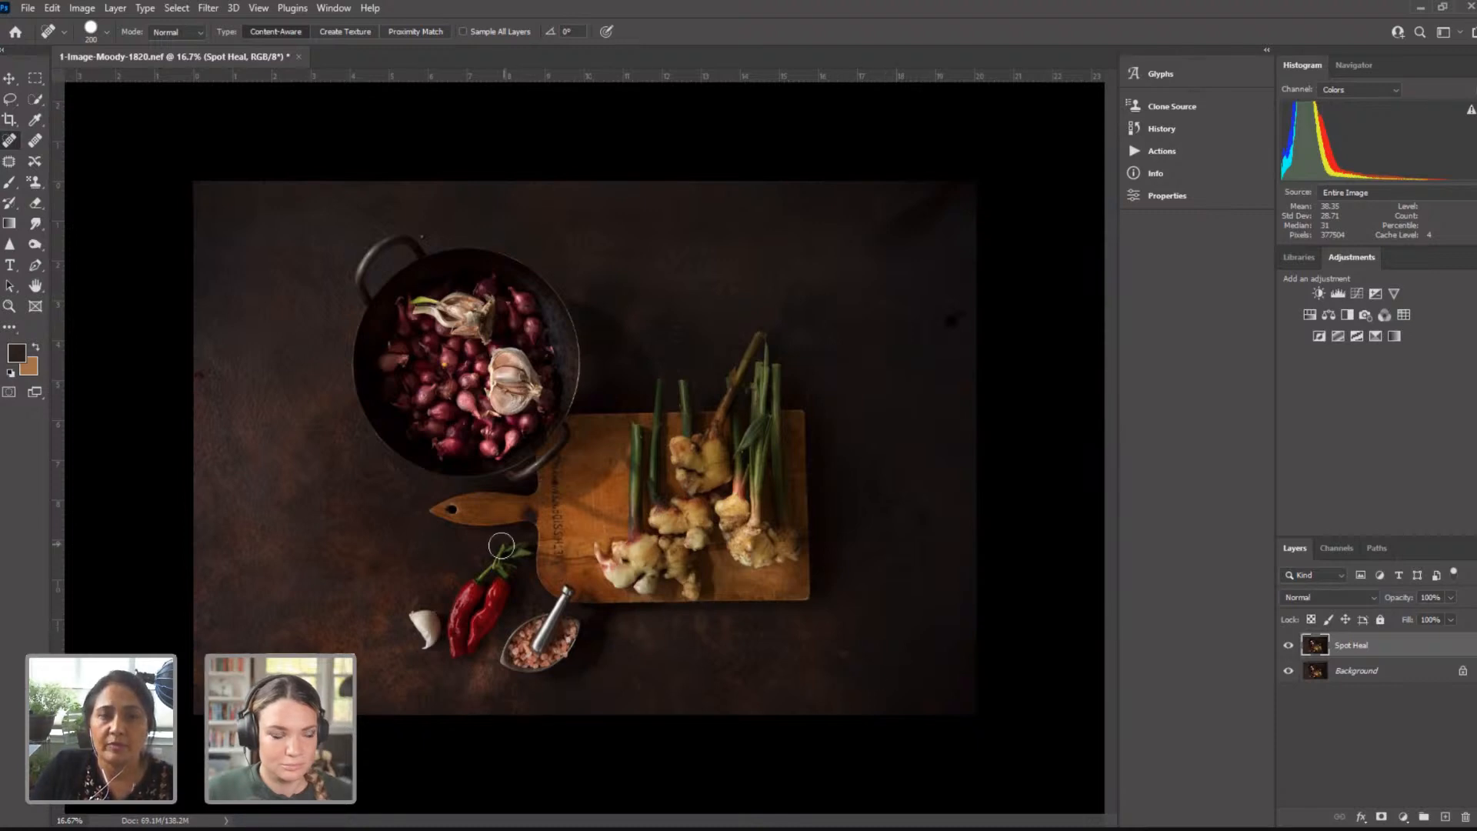
Step: Duplicate the Spot Heal layer under the name "Spot Hea2"
{"action": "left_click", "coordinate": [9, 305]}
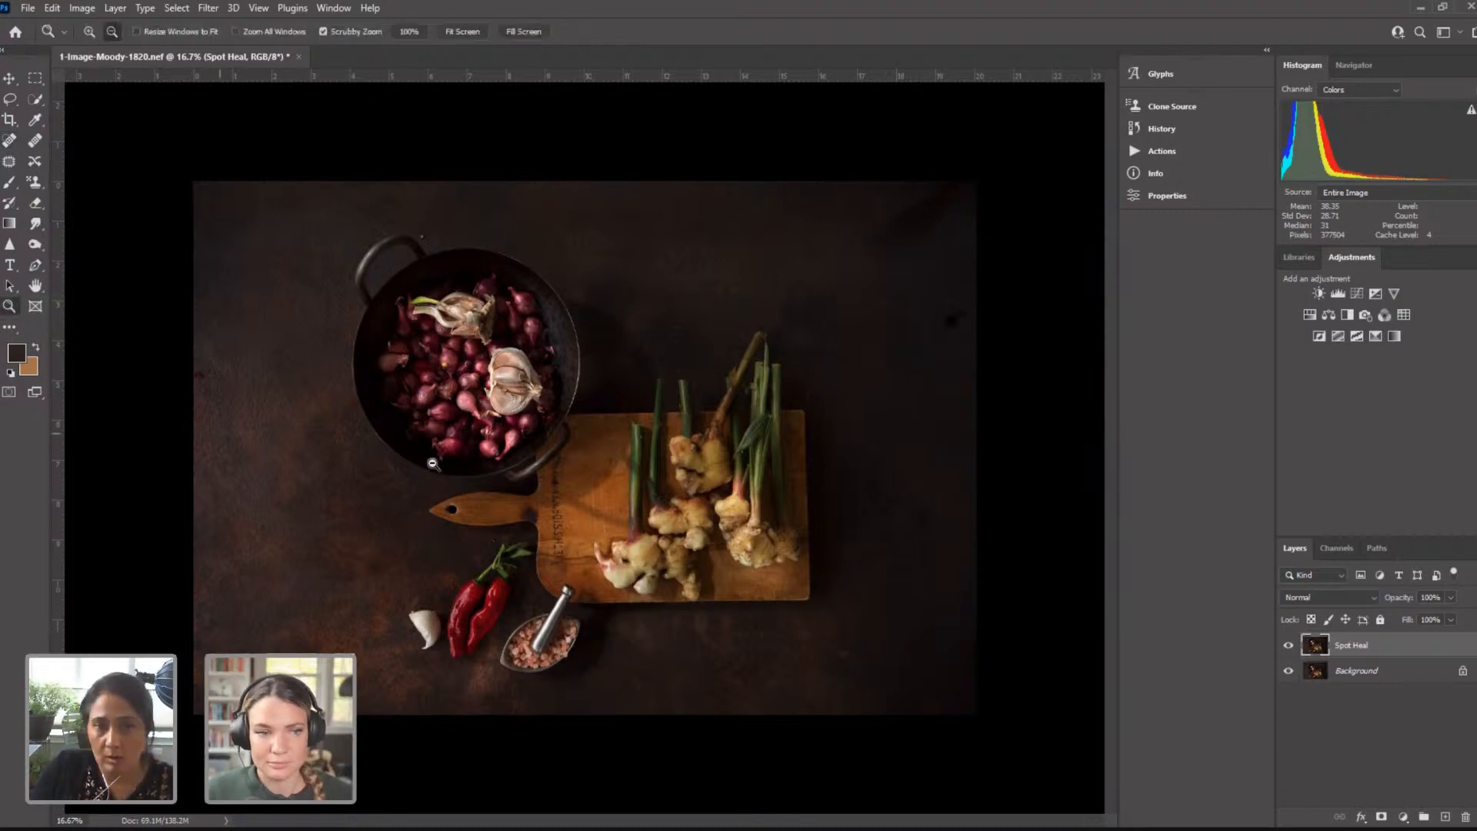
{"action": "left_click_drag", "start_coordinate": [554, 522], "coordinate": [593, 518]}
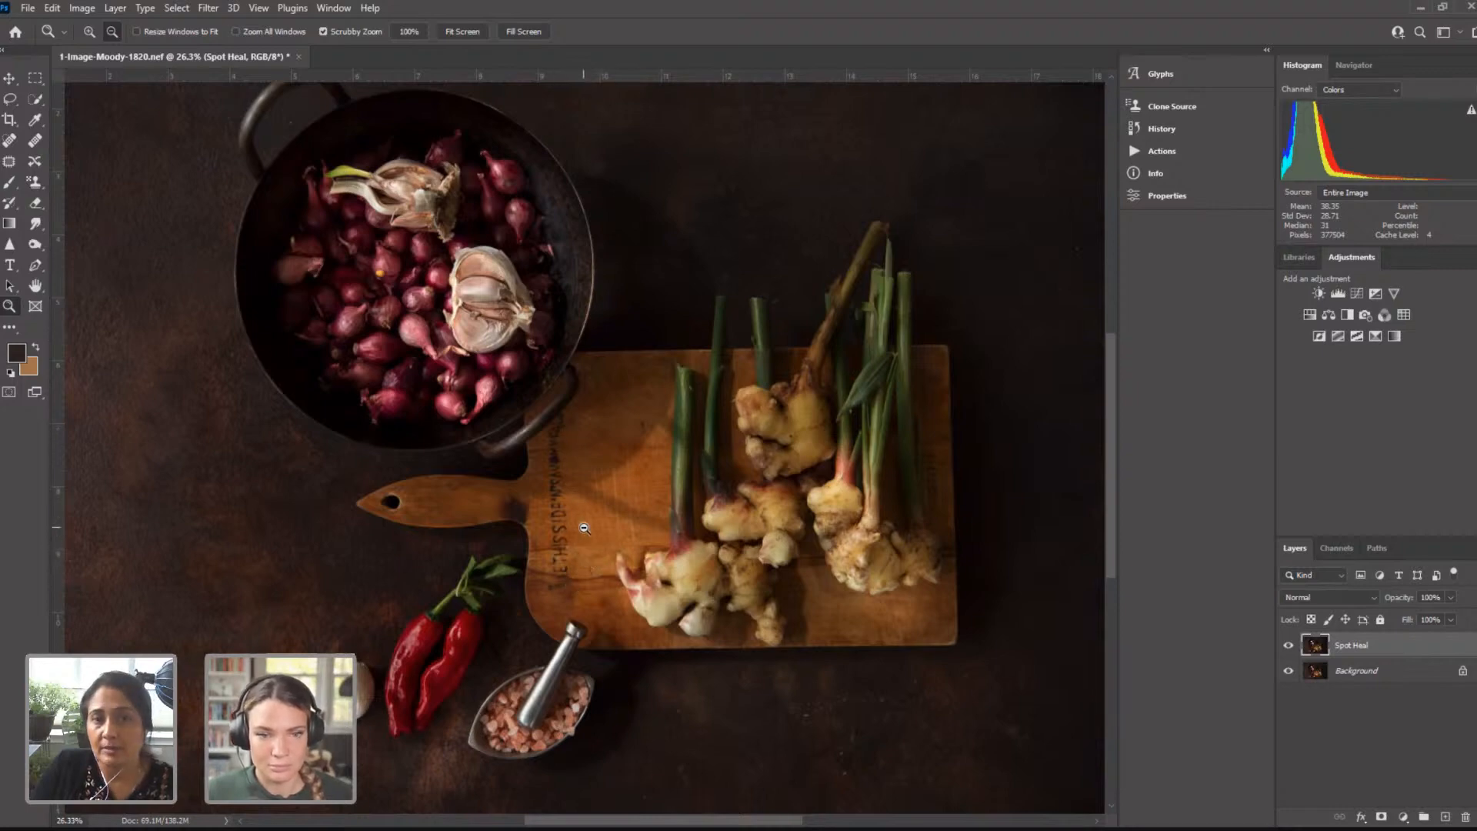
{"action": "right_click", "coordinate": [1364, 642]}
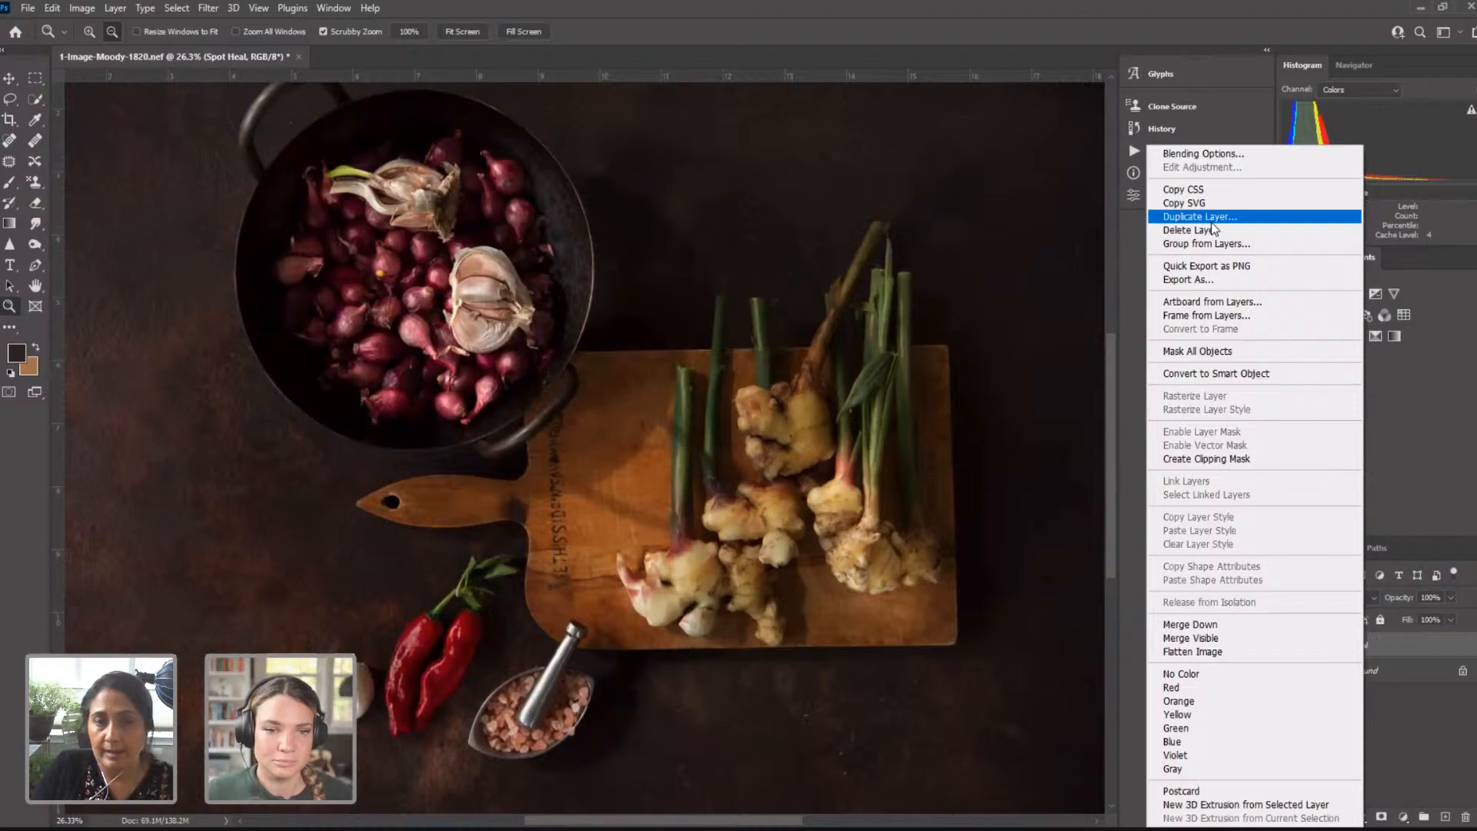
{"action": "key", "text": "Return"}
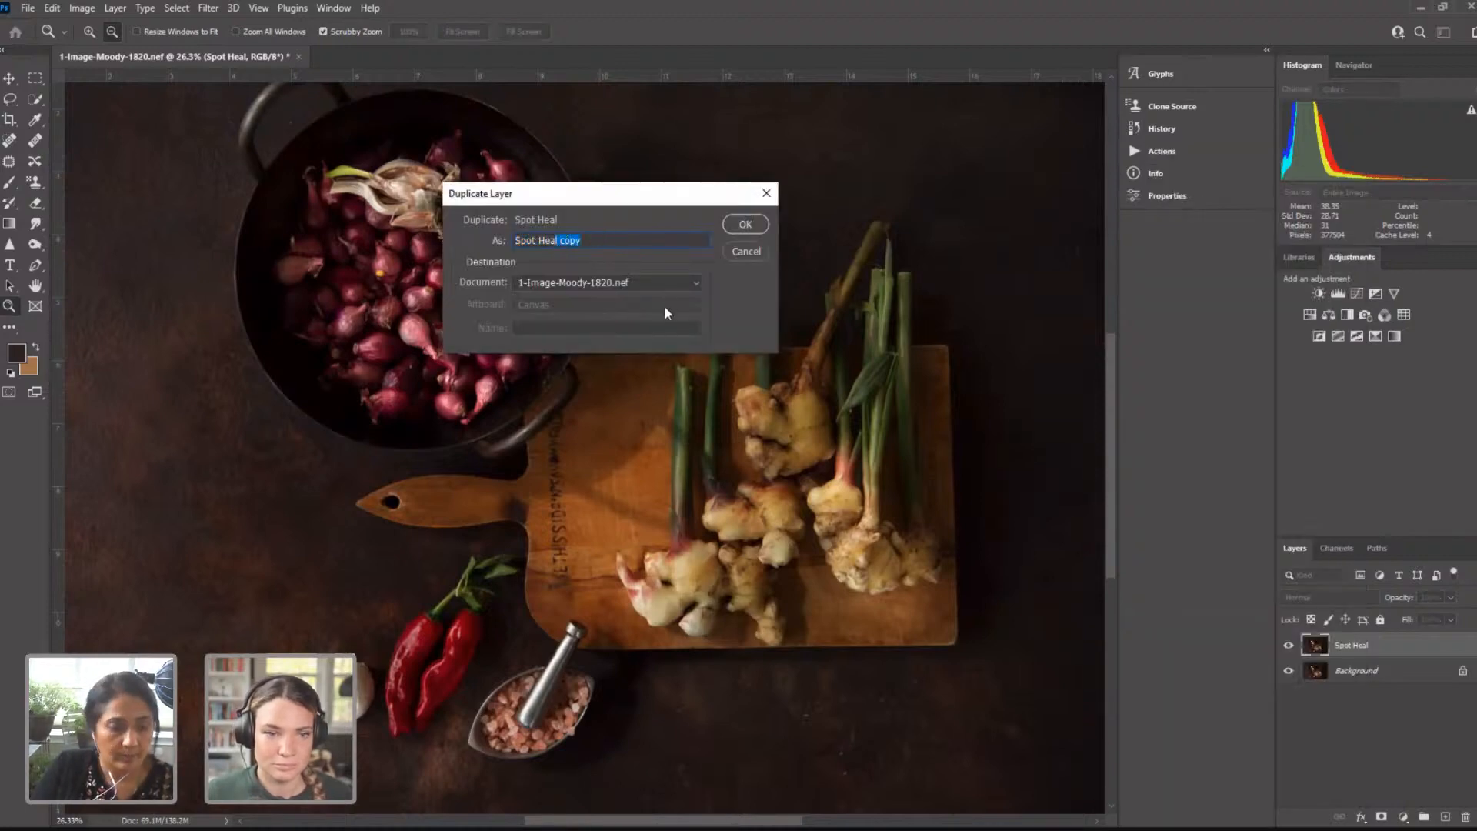
{"action": "key", "text": "BackSpace"}
{"action": "key", "text": "BackSpace"}
{"action": "type", "text": "2"}
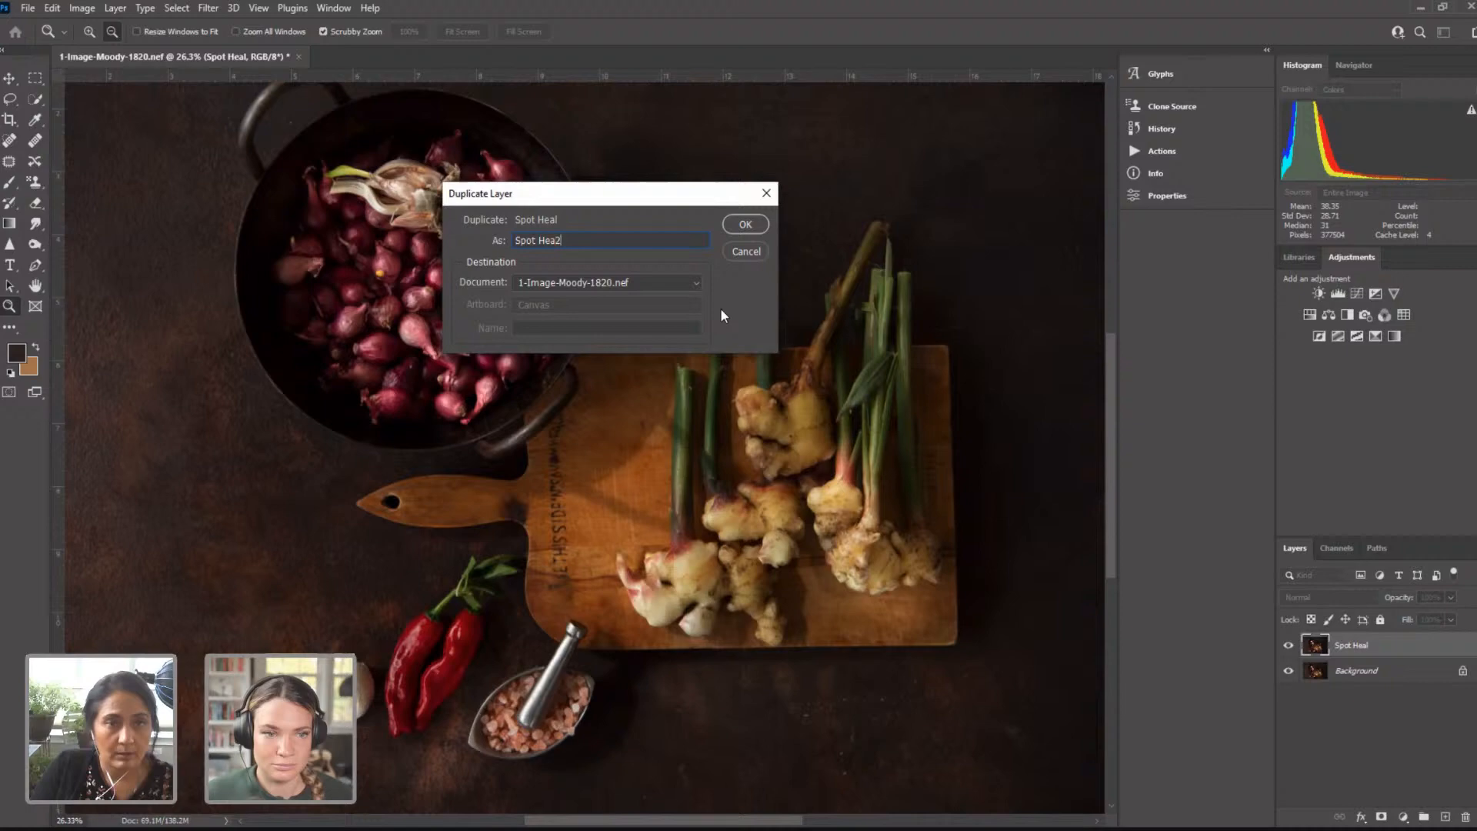
{"action": "left_click", "coordinate": [743, 224]}
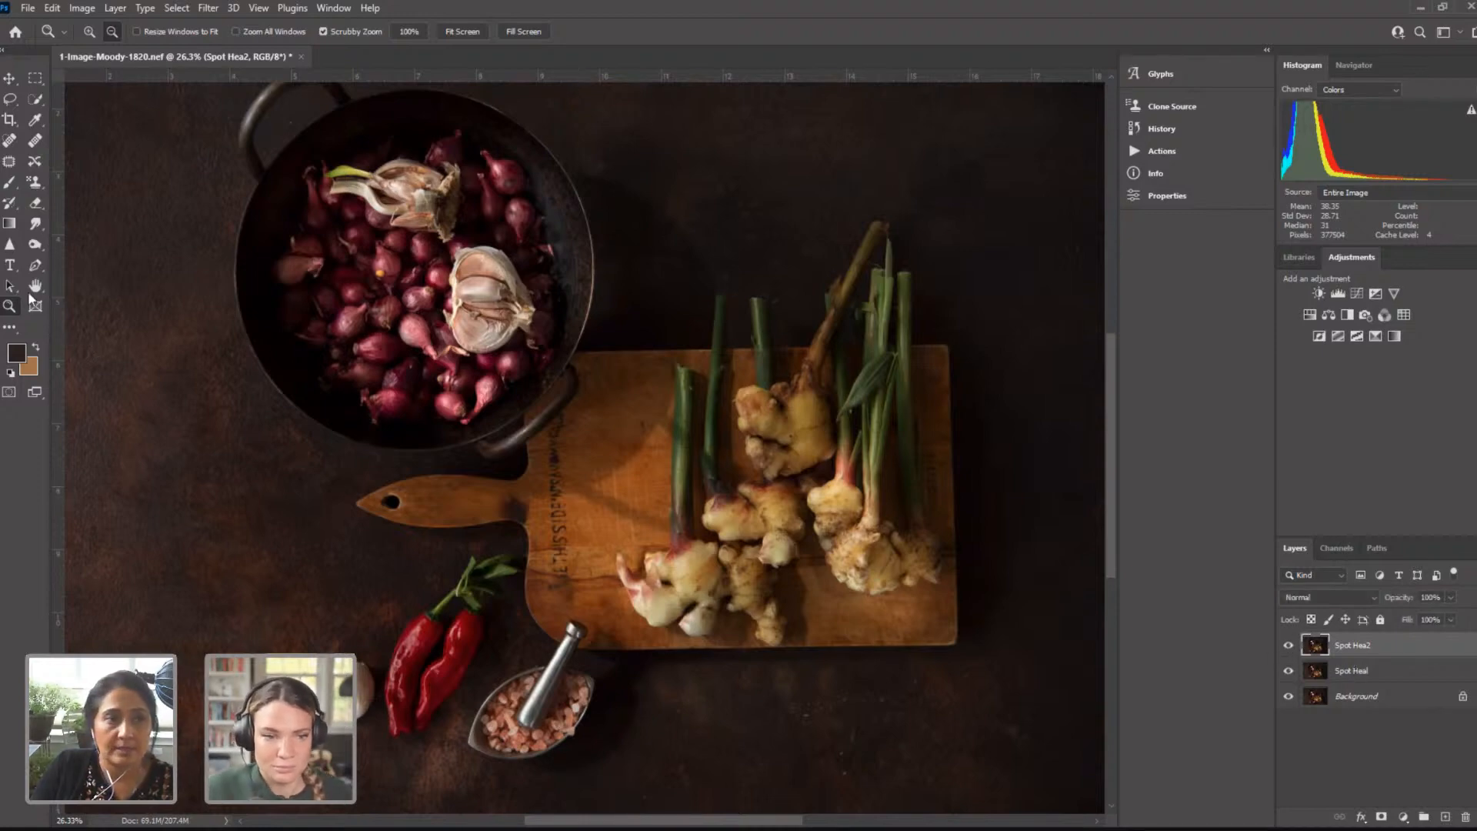
Step: Remove the dark lettering near the cutting board's handle end with the Spot Healing Brush, reducing the brush size to 70
{"action": "left_click", "coordinate": [9, 141]}
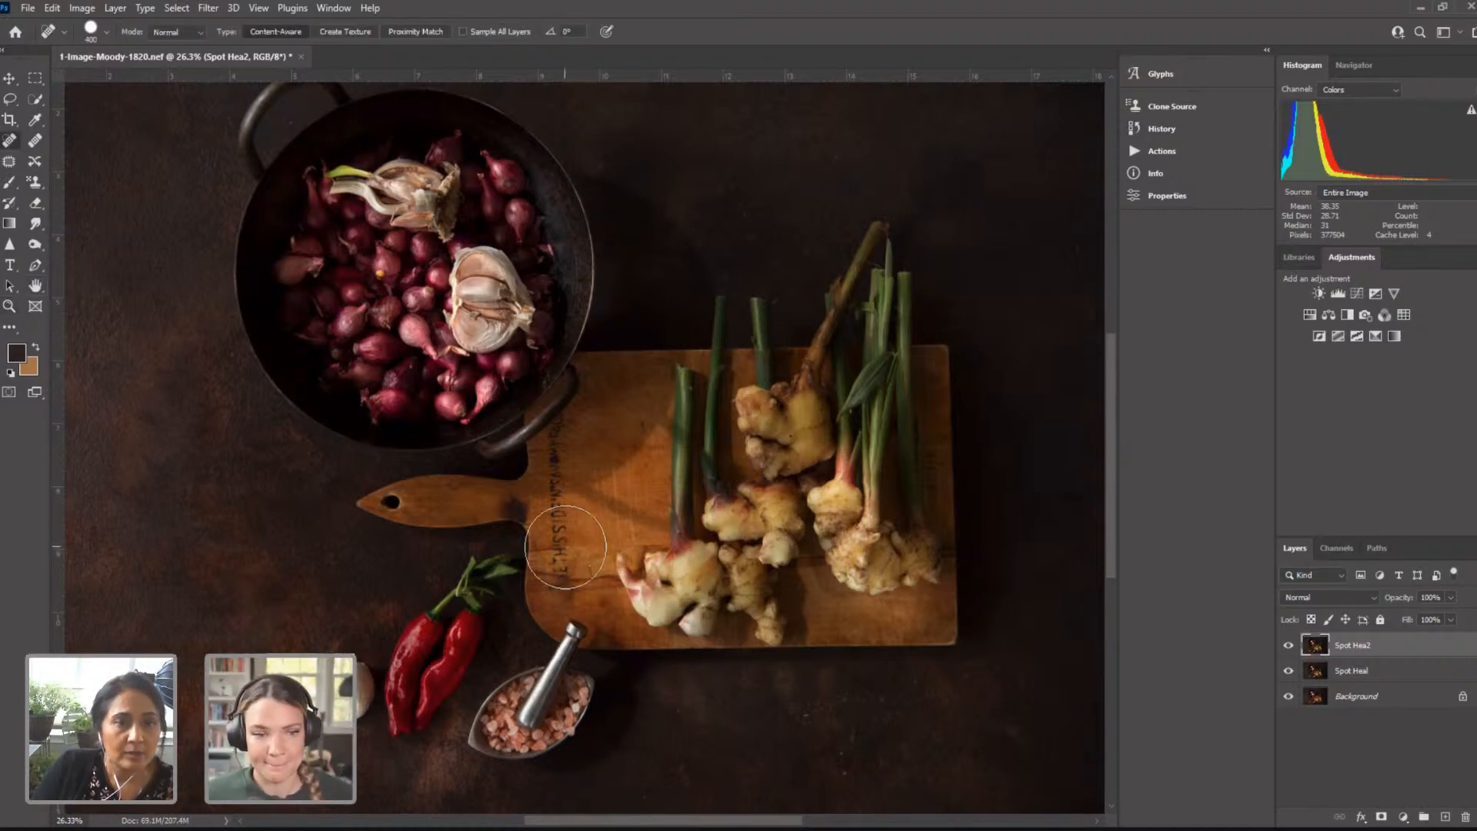
{"action": "key", "text": "bracketleft"}
{"action": "key", "text": "bracketleft"}
{"action": "key", "text": "bracketleft"}
{"action": "key", "text": "bracketleft"}
{"action": "key", "text": "bracketleft"}
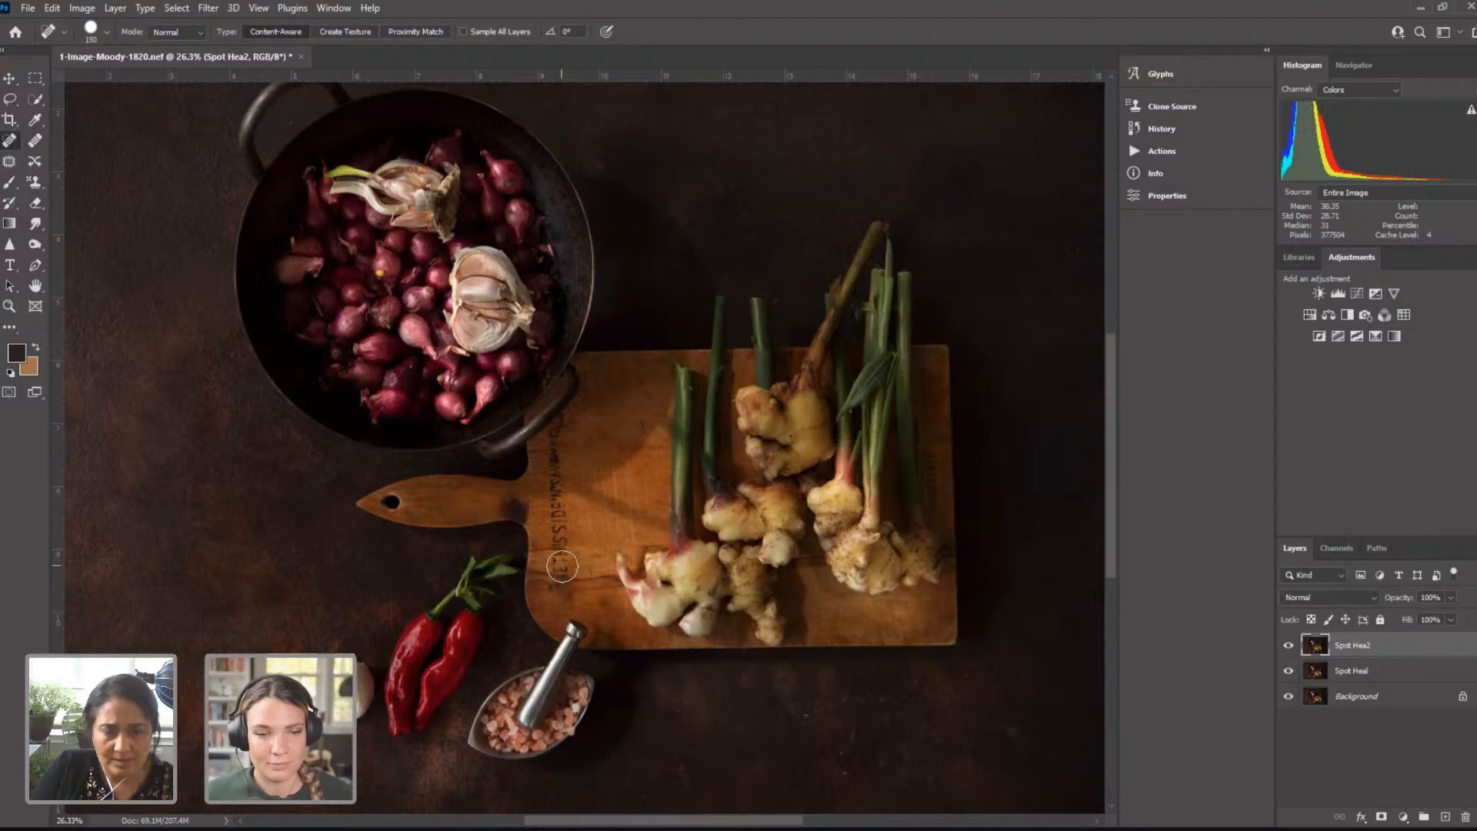
{"action": "key", "text": "bracketleft"}
{"action": "key", "text": "bracketleft"}
{"action": "mouse_move", "coordinate": [559, 579]}
{"action": "left_mouse_down"}
{"action": "mouse_move", "coordinate": [550, 525]}
{"action": "mouse_move", "coordinate": [561, 545]}
{"action": "mouse_move", "coordinate": [557, 522]}
{"action": "mouse_move", "coordinate": [575, 523]}
{"action": "mouse_move", "coordinate": [553, 499]}
{"action": "mouse_move", "coordinate": [557, 431]}
{"action": "mouse_move", "coordinate": [571, 418]}
{"action": "mouse_move", "coordinate": [603, 428]}
{"action": "mouse_move", "coordinate": [553, 436]}
{"action": "mouse_move", "coordinate": [550, 476]}
{"action": "left_mouse_up"}
{"action": "key", "text": "bracketleft"}
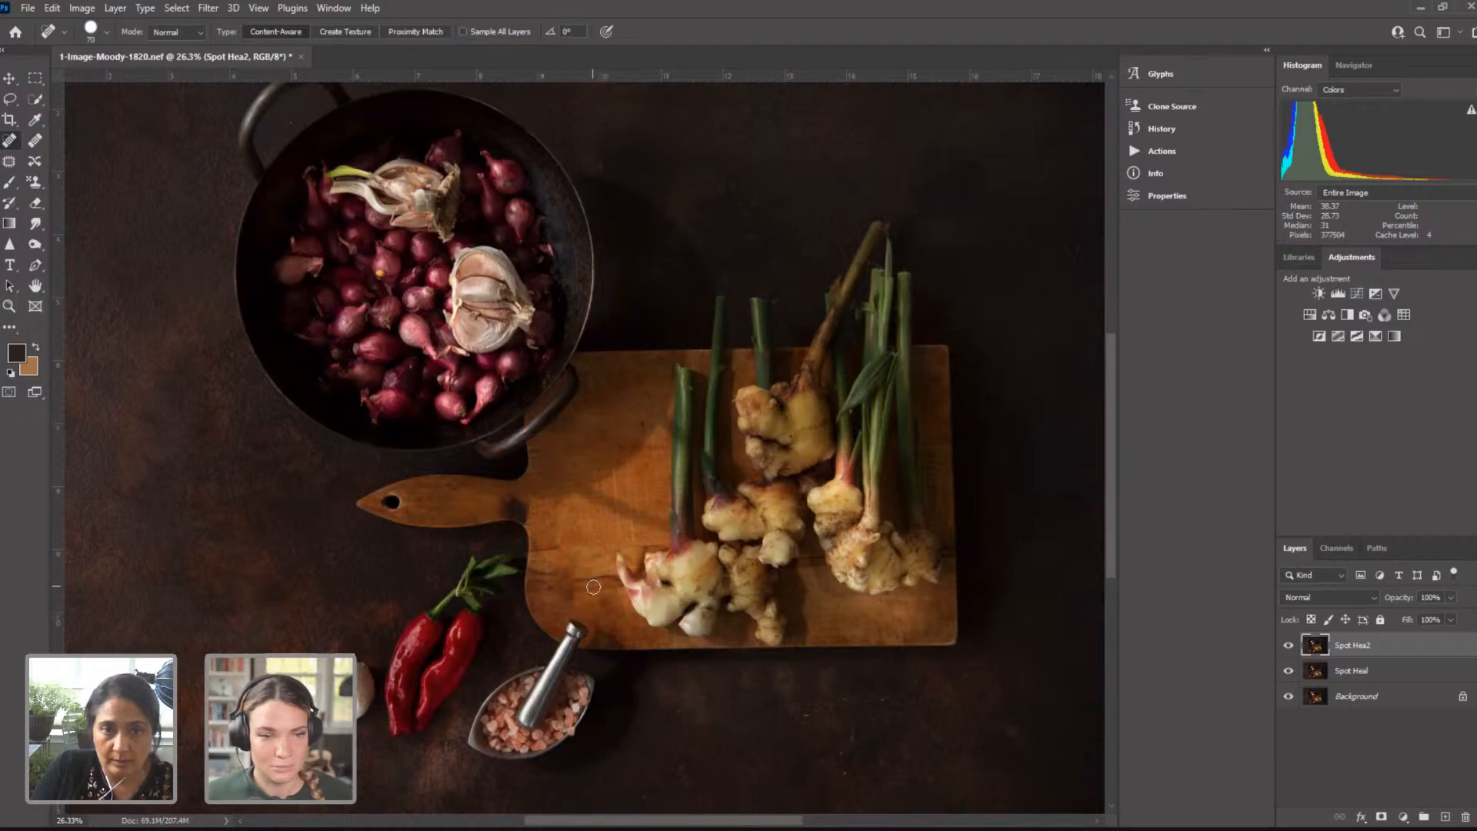
{"action": "left_click_drag", "start_coordinate": [566, 586], "coordinate": [549, 583]}
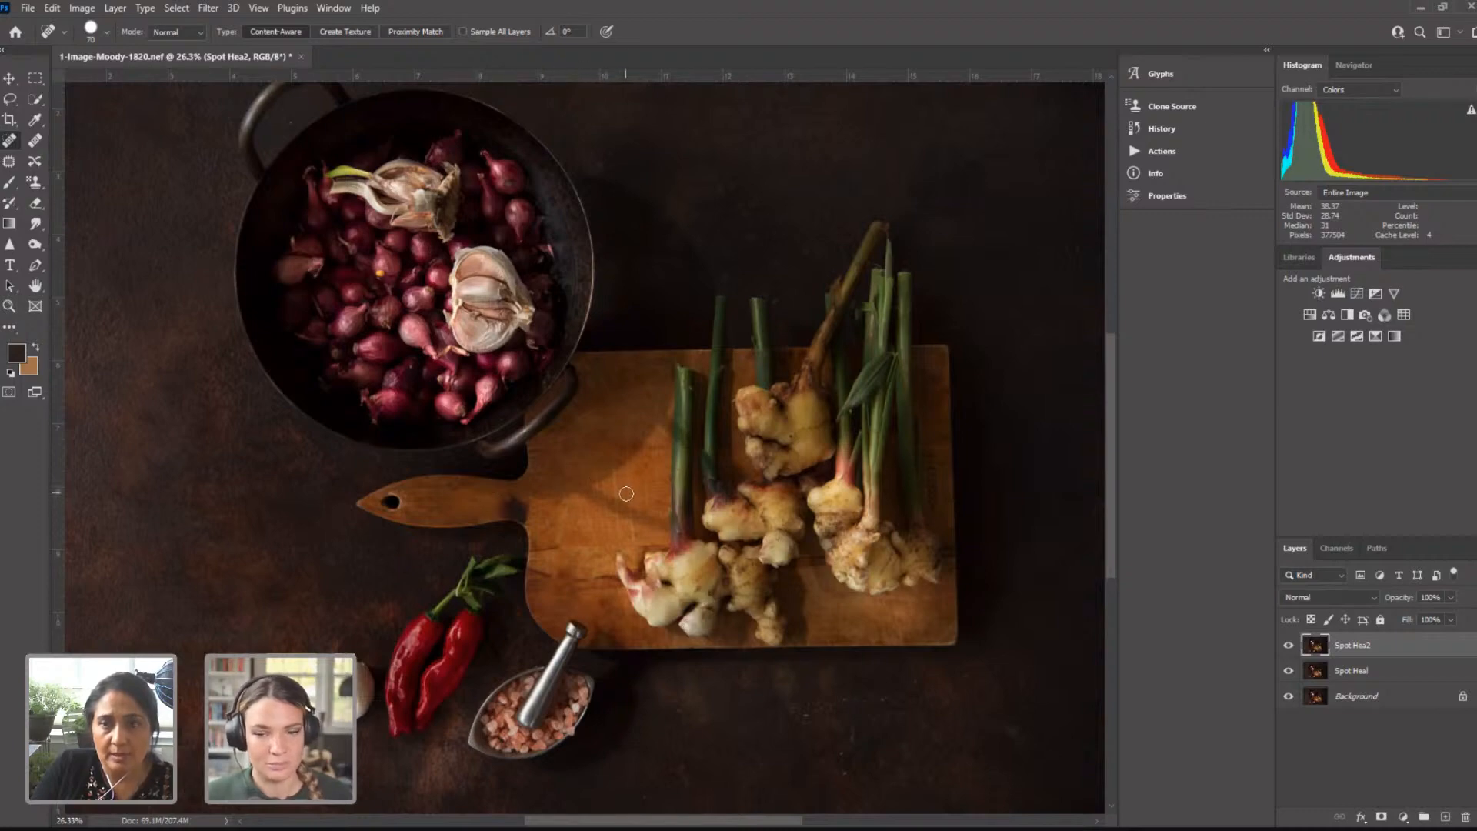
Step: Duplicate the Spot Hea2 layer under the name "Desaturate"
{"action": "right_click", "coordinate": [1363, 646]}
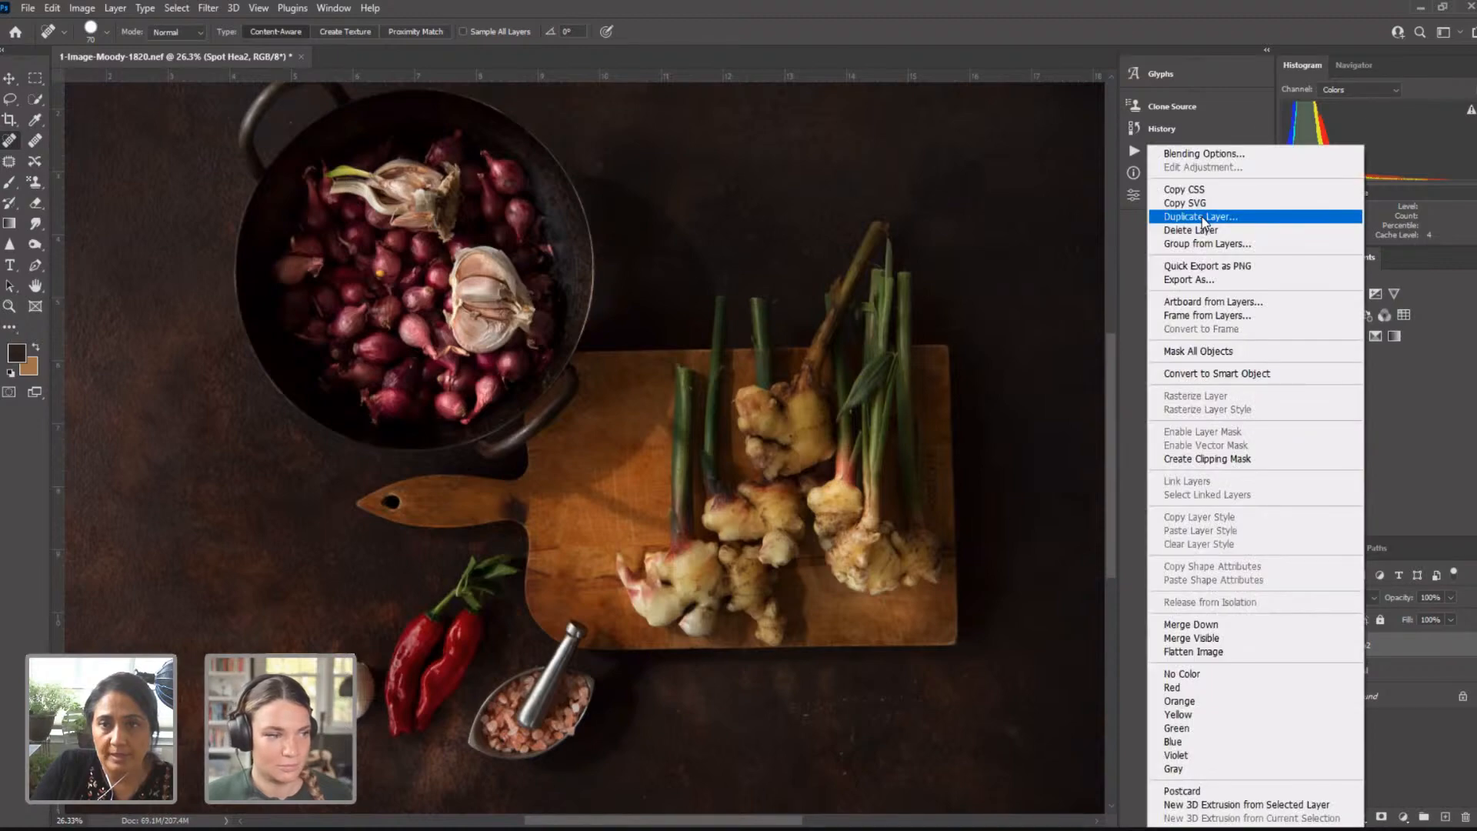
{"action": "left_click", "coordinate": [1205, 219]}
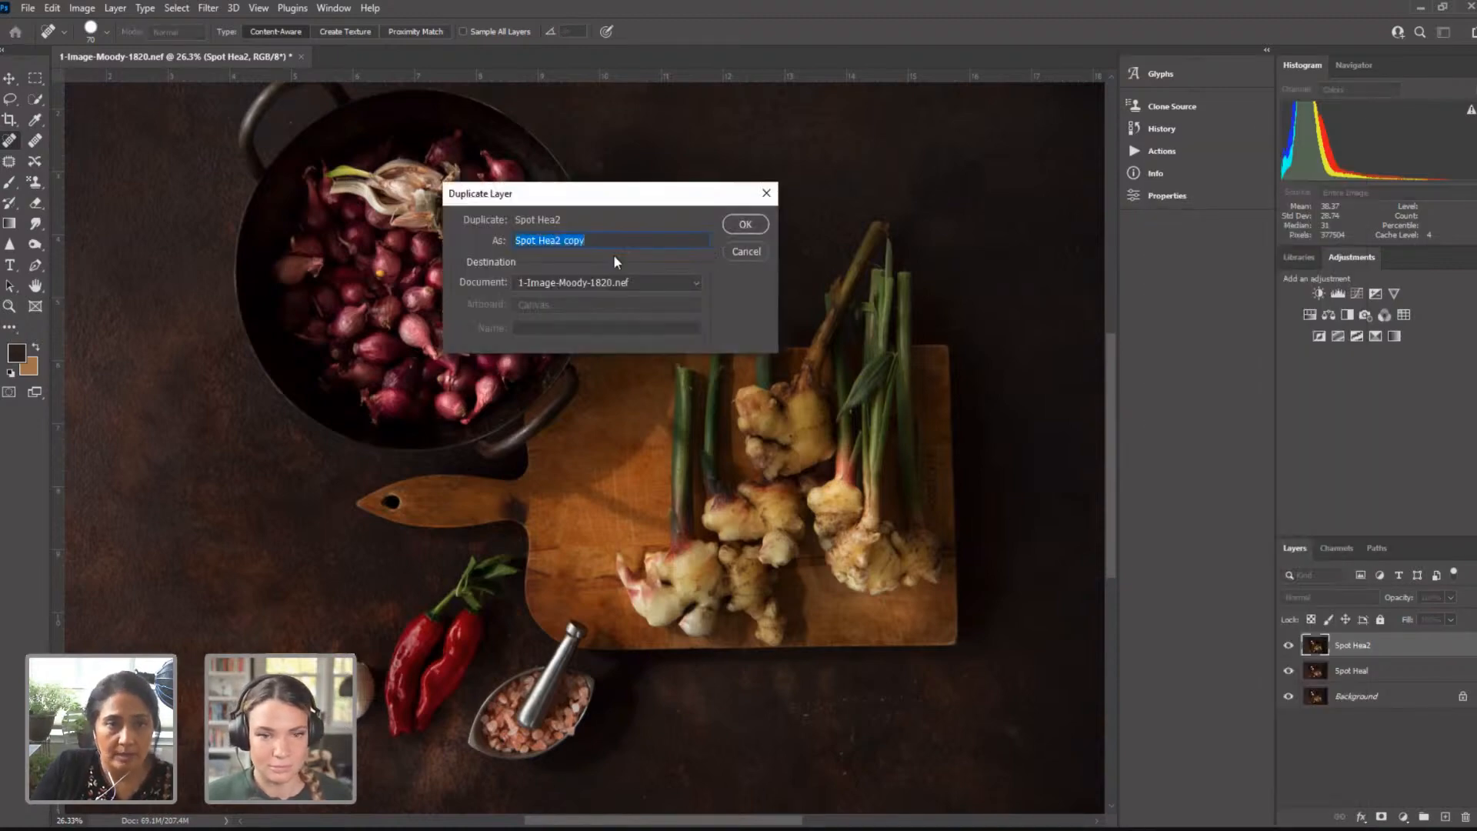
{"action": "type", "text": "Desa"}
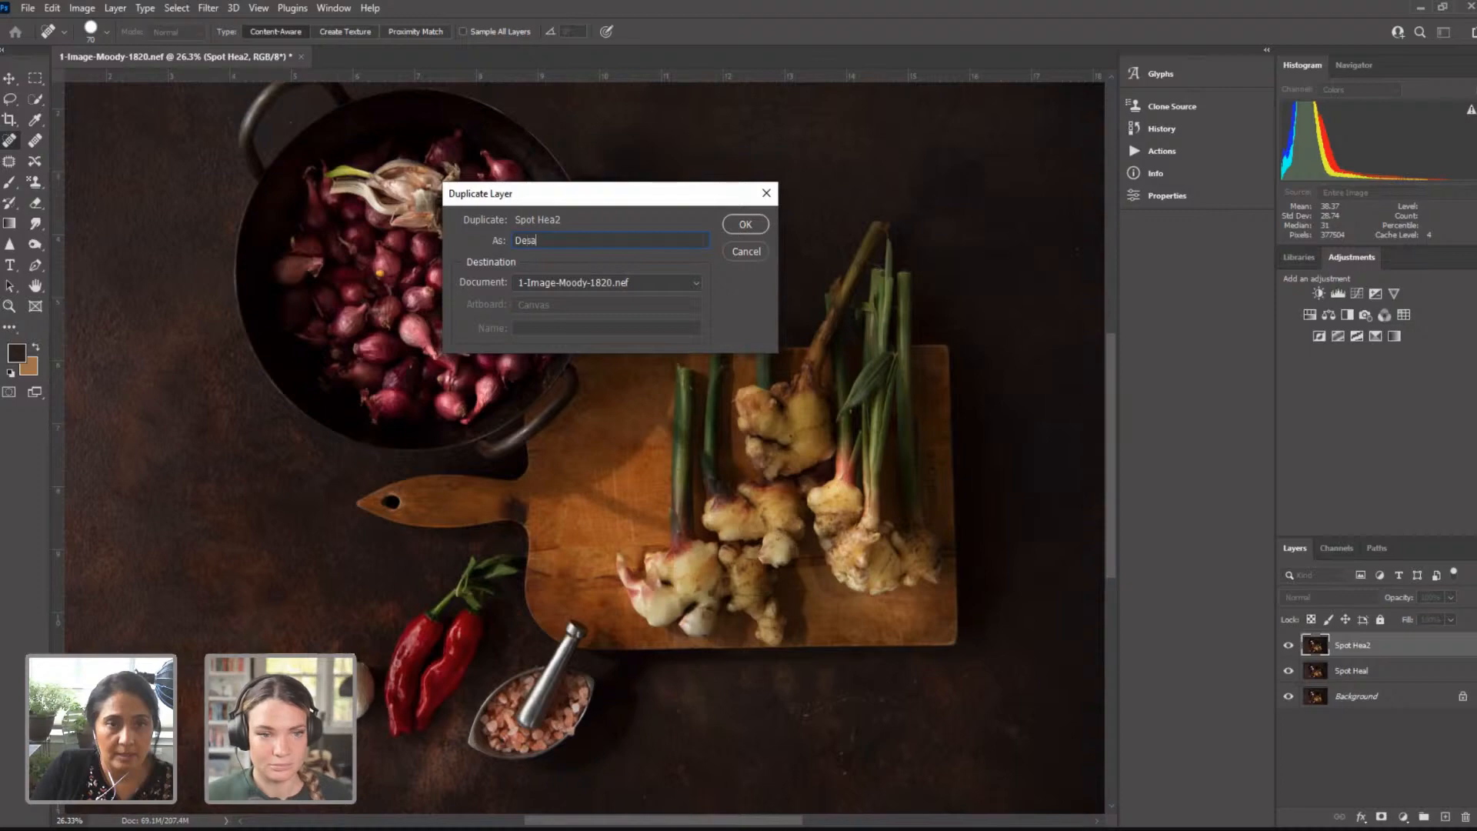
{"action": "type", "text": "turate"}
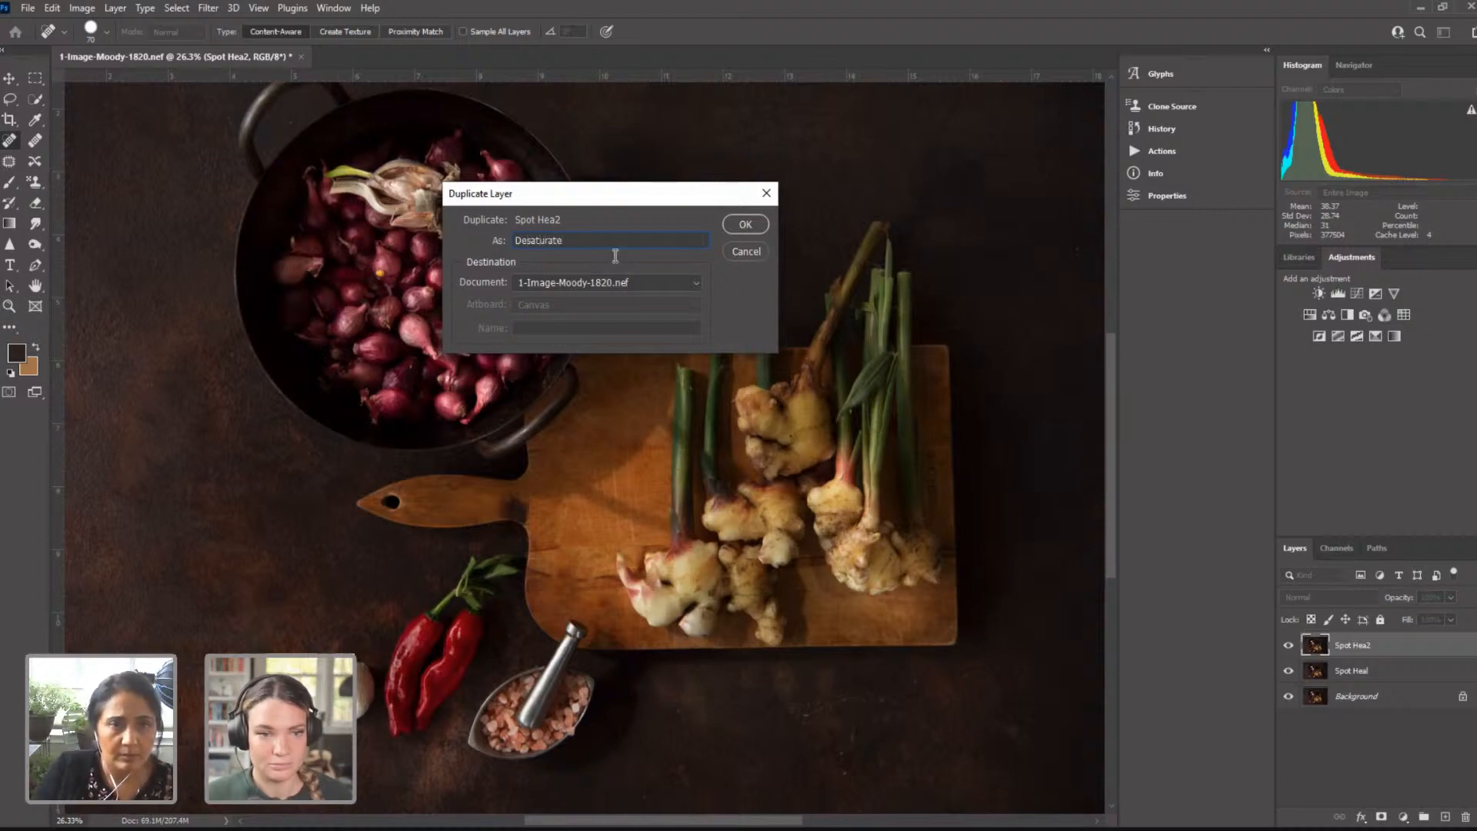
{"action": "left_click", "coordinate": [750, 226]}
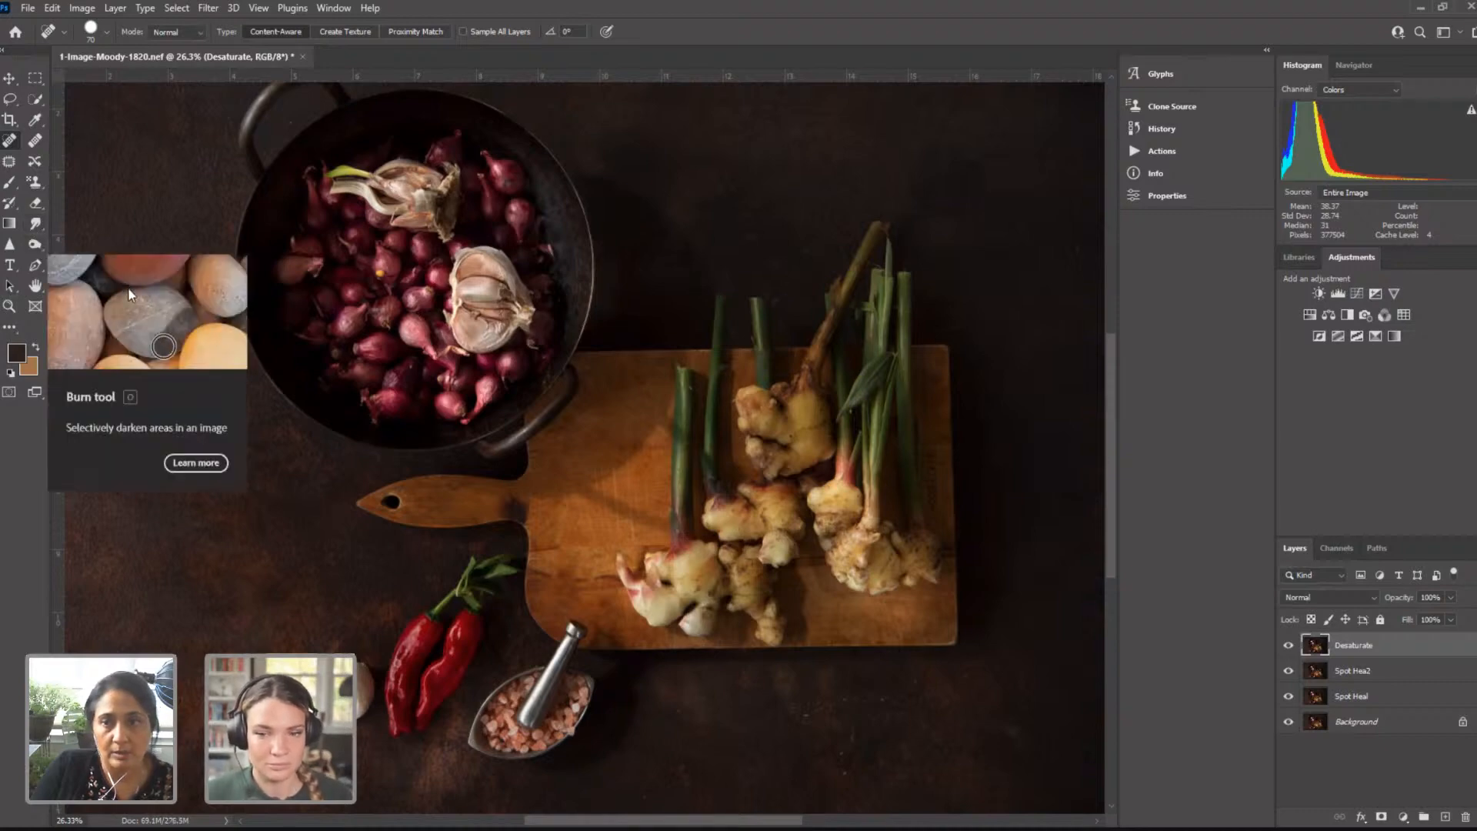
Step: Tone down the cutting board's orange colour using the Sponge tool in Desaturate mode with 48% flow
{"action": "left_click", "coordinate": [39, 243]}
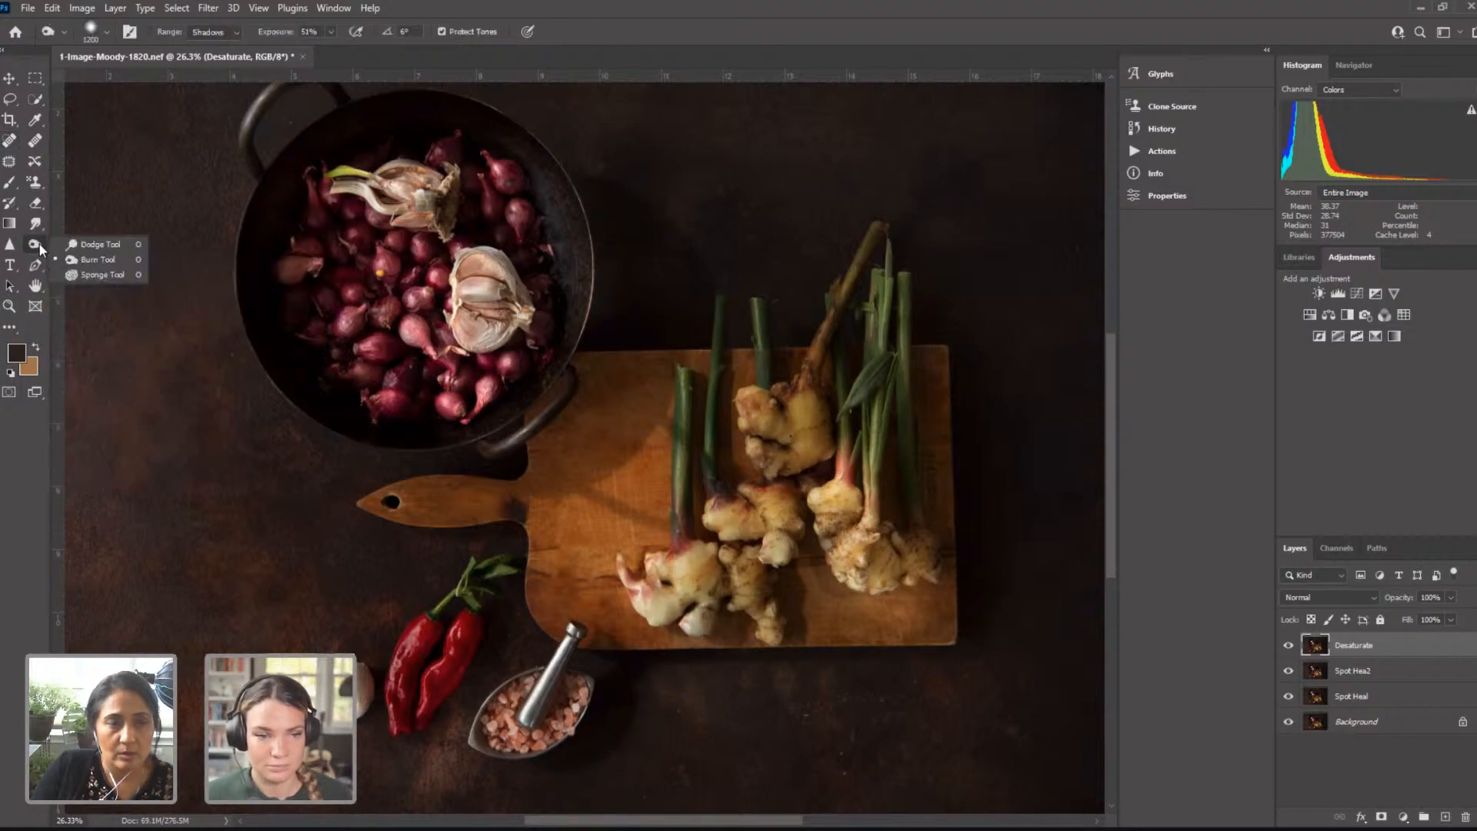
{"action": "left_click", "coordinate": [105, 277]}
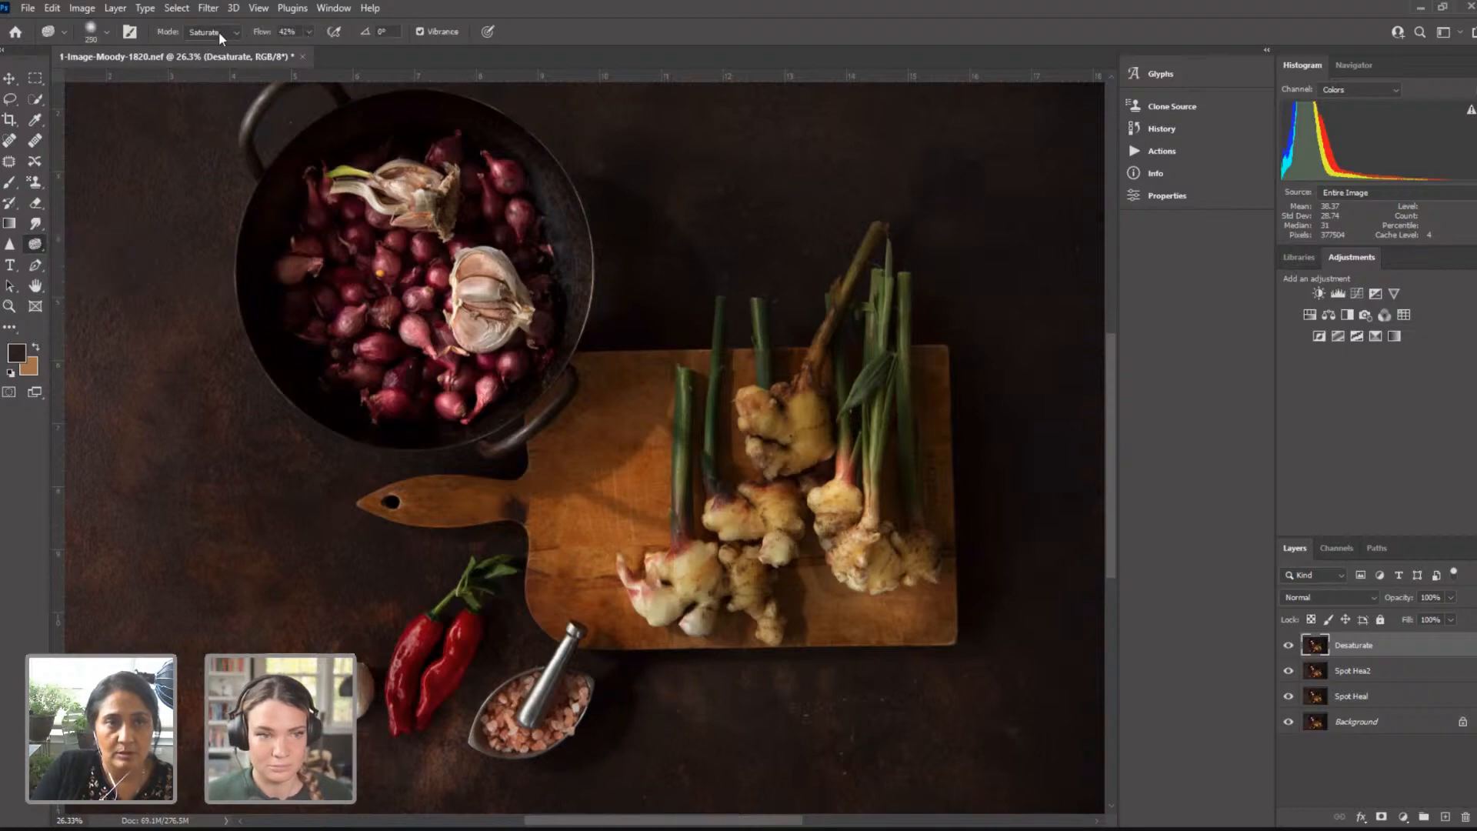
{"action": "left_click", "coordinate": [219, 31]}
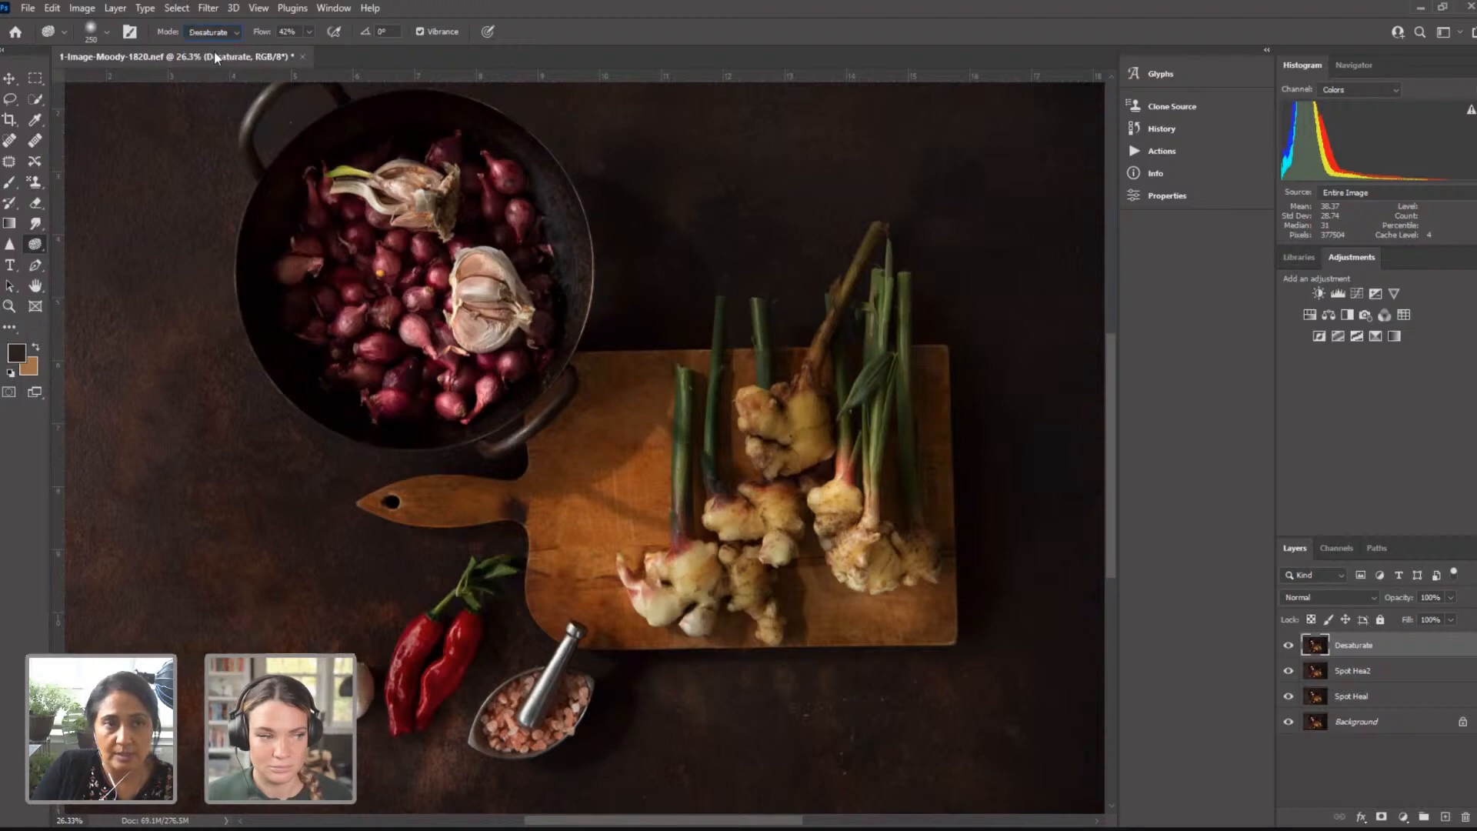
{"action": "left_click", "coordinate": [307, 33]}
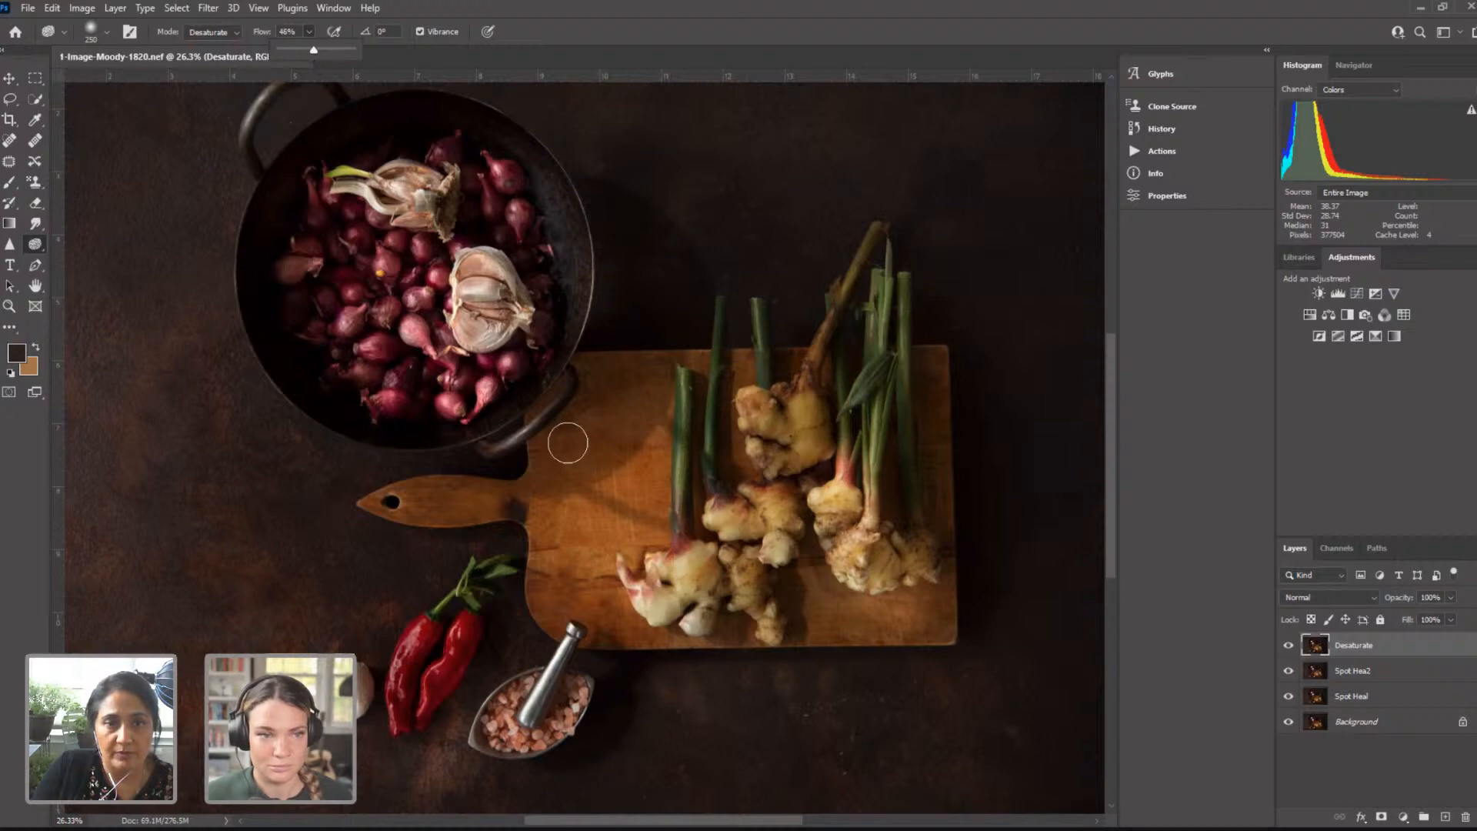
{"action": "left_click", "coordinate": [581, 433]}
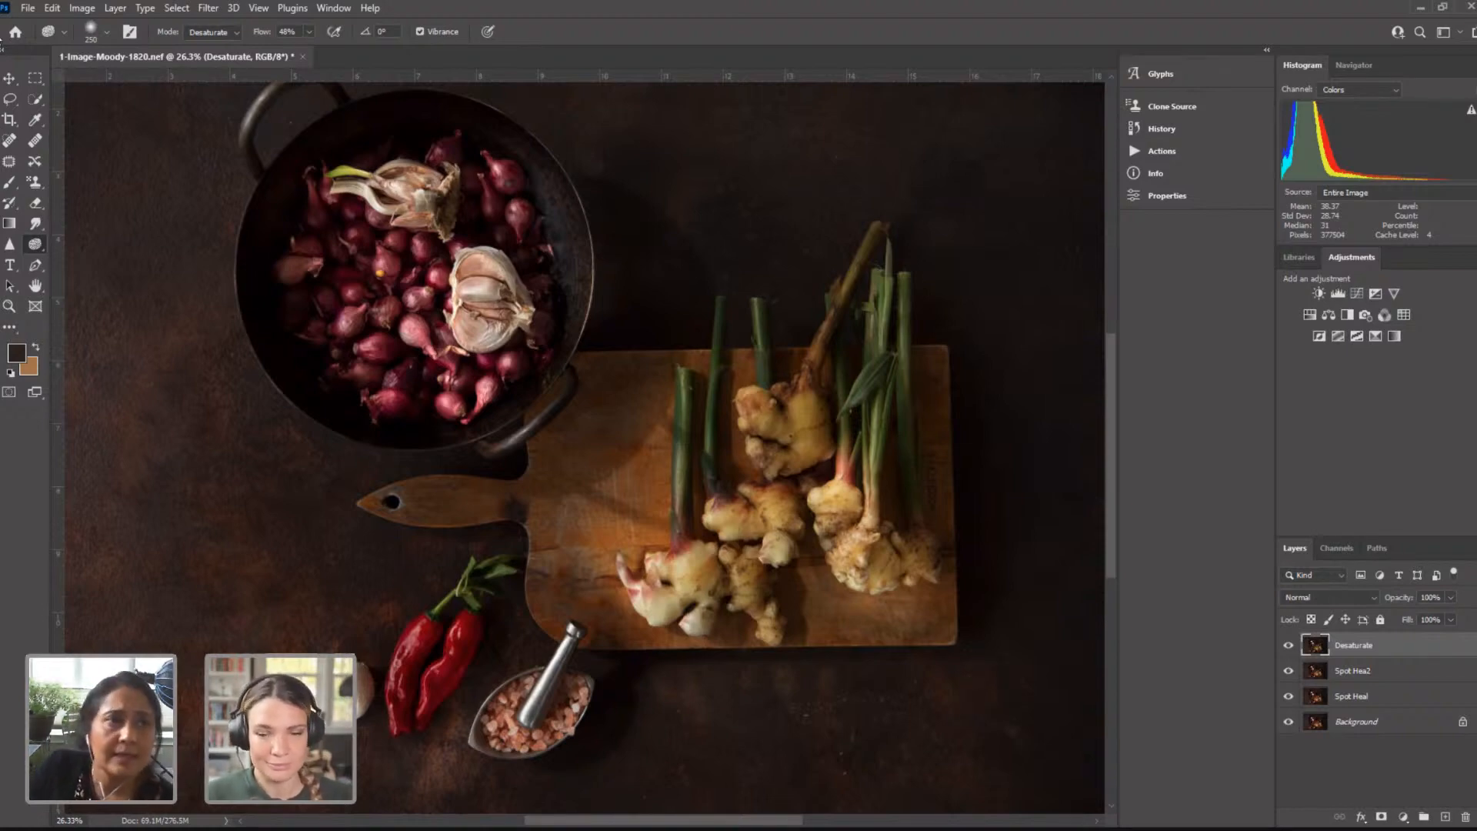
Step: Check the image size with its dimensions shown in inches
{"action": "left_click", "coordinate": [83, 11]}
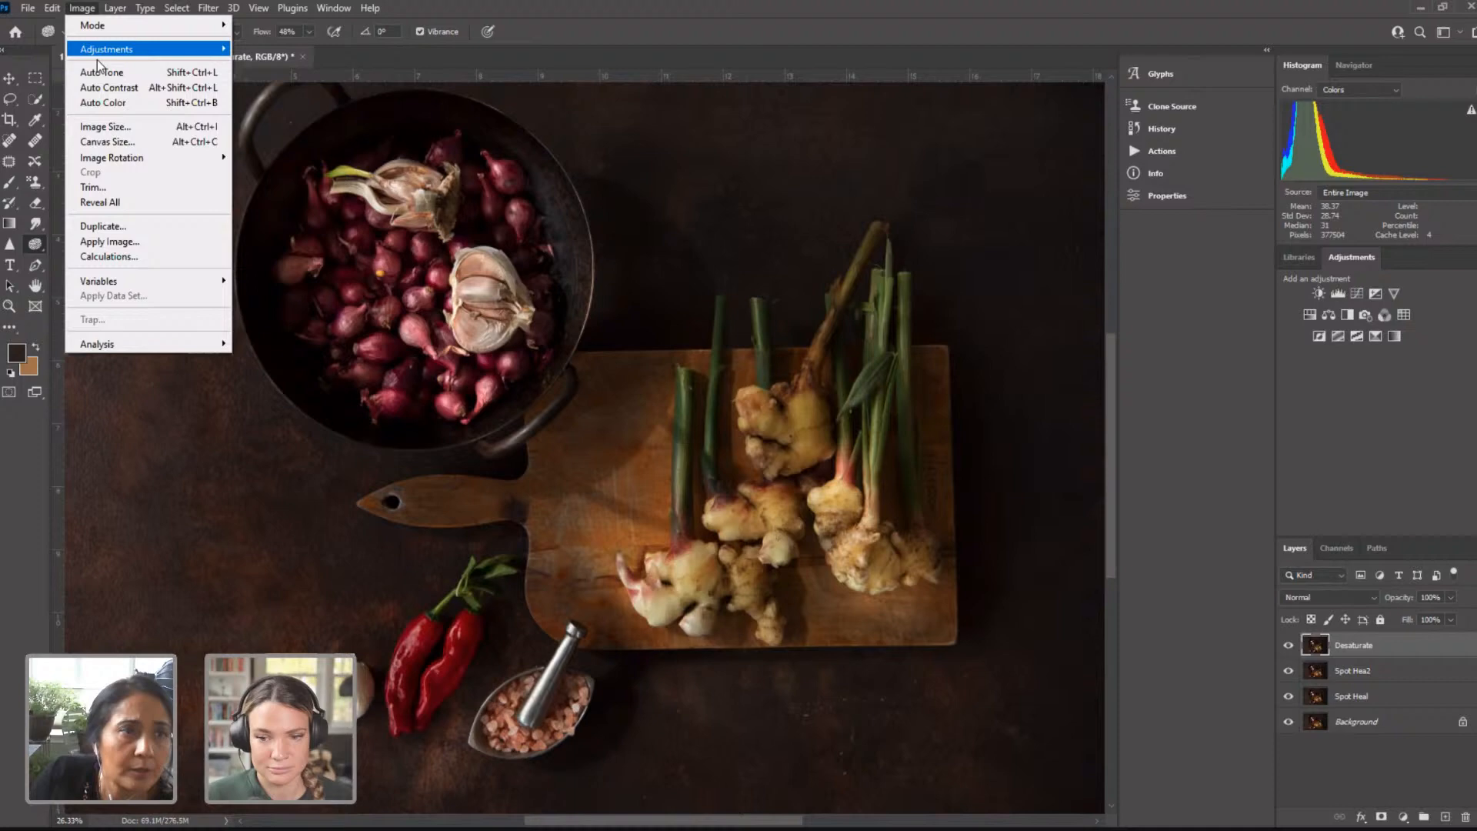
{"action": "left_click", "coordinate": [102, 127]}
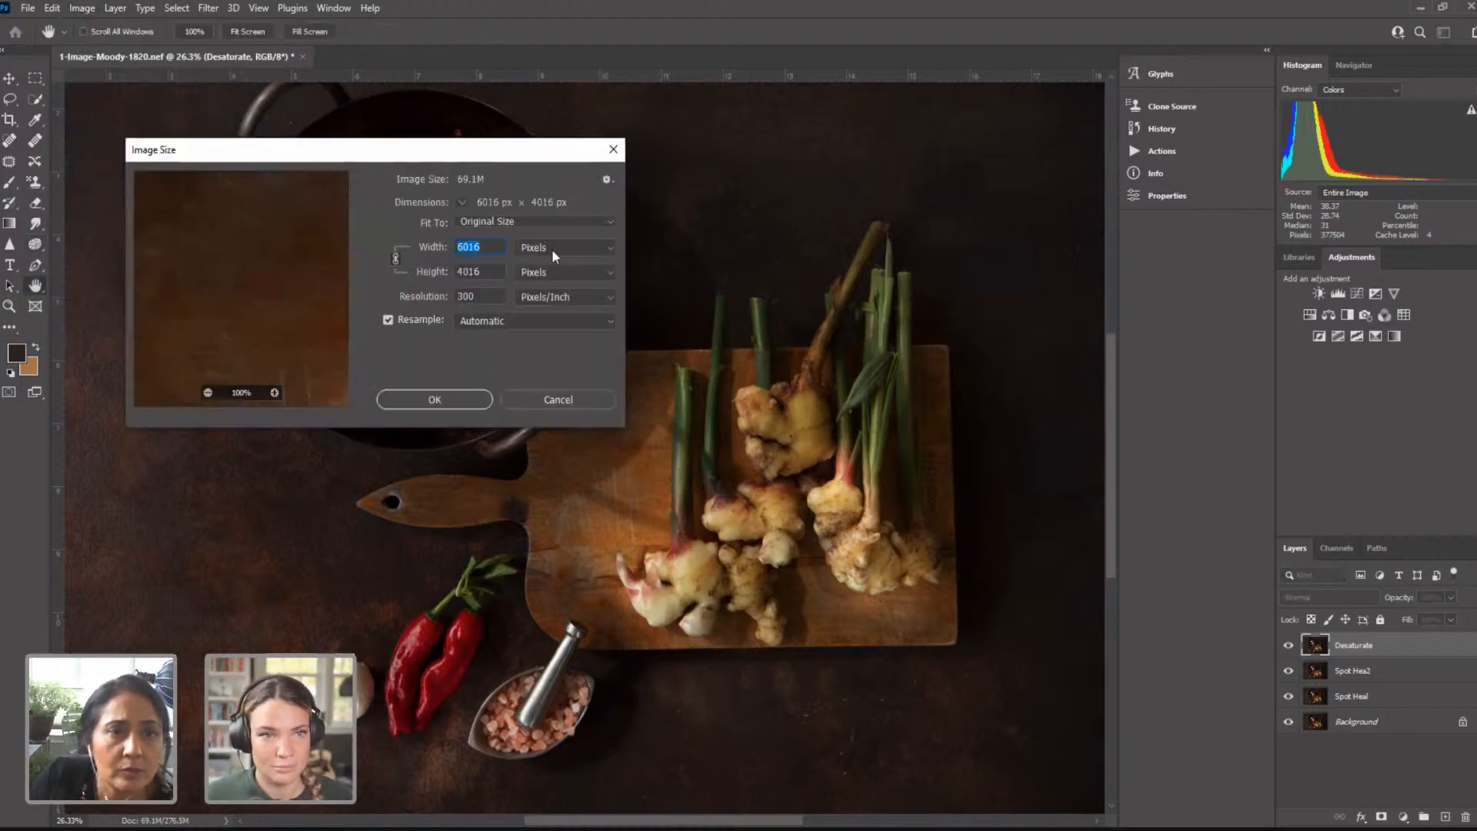
{"action": "left_click", "coordinate": [552, 248]}
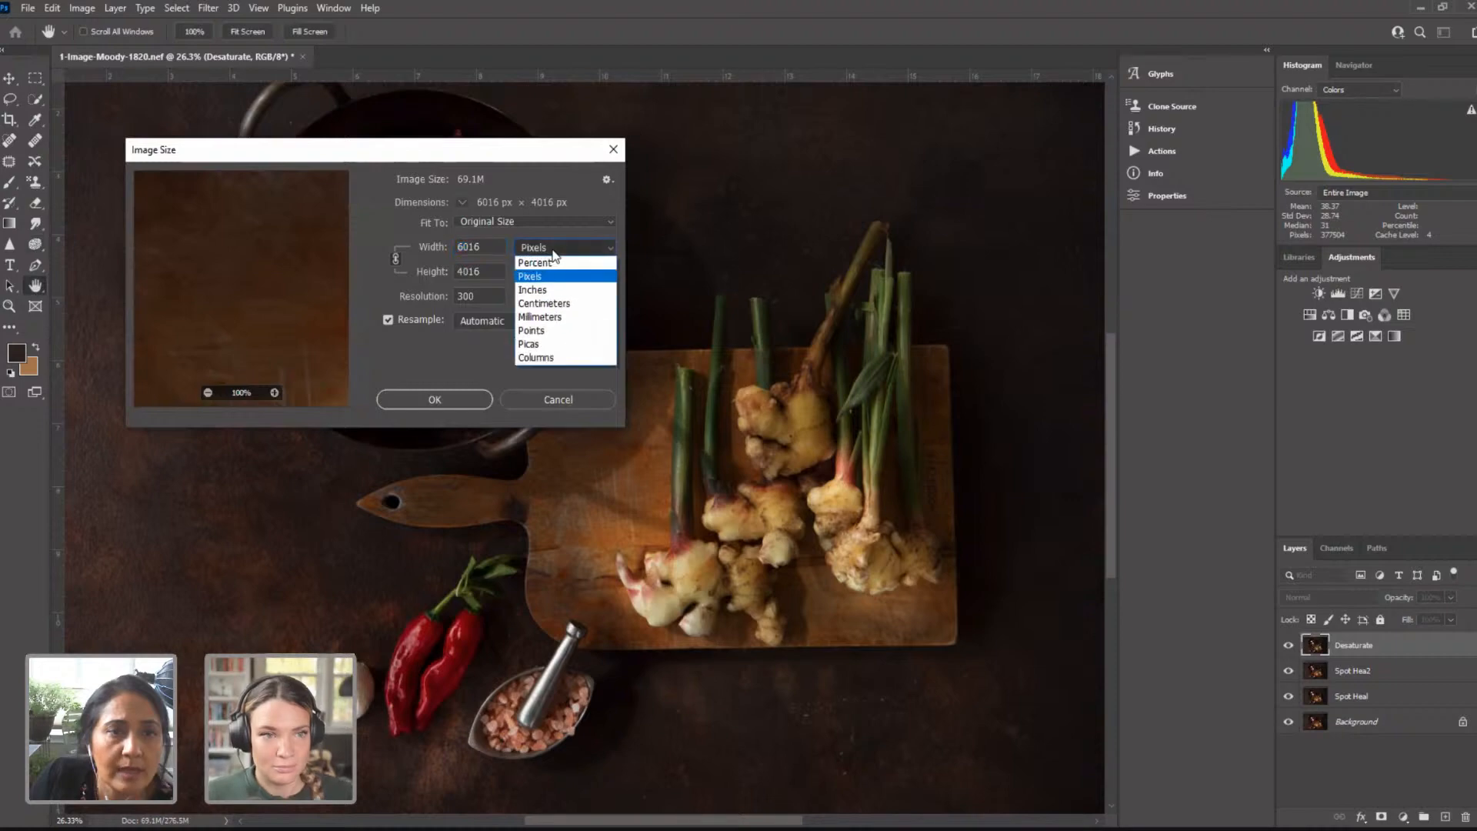
{"action": "left_click", "coordinate": [552, 290]}
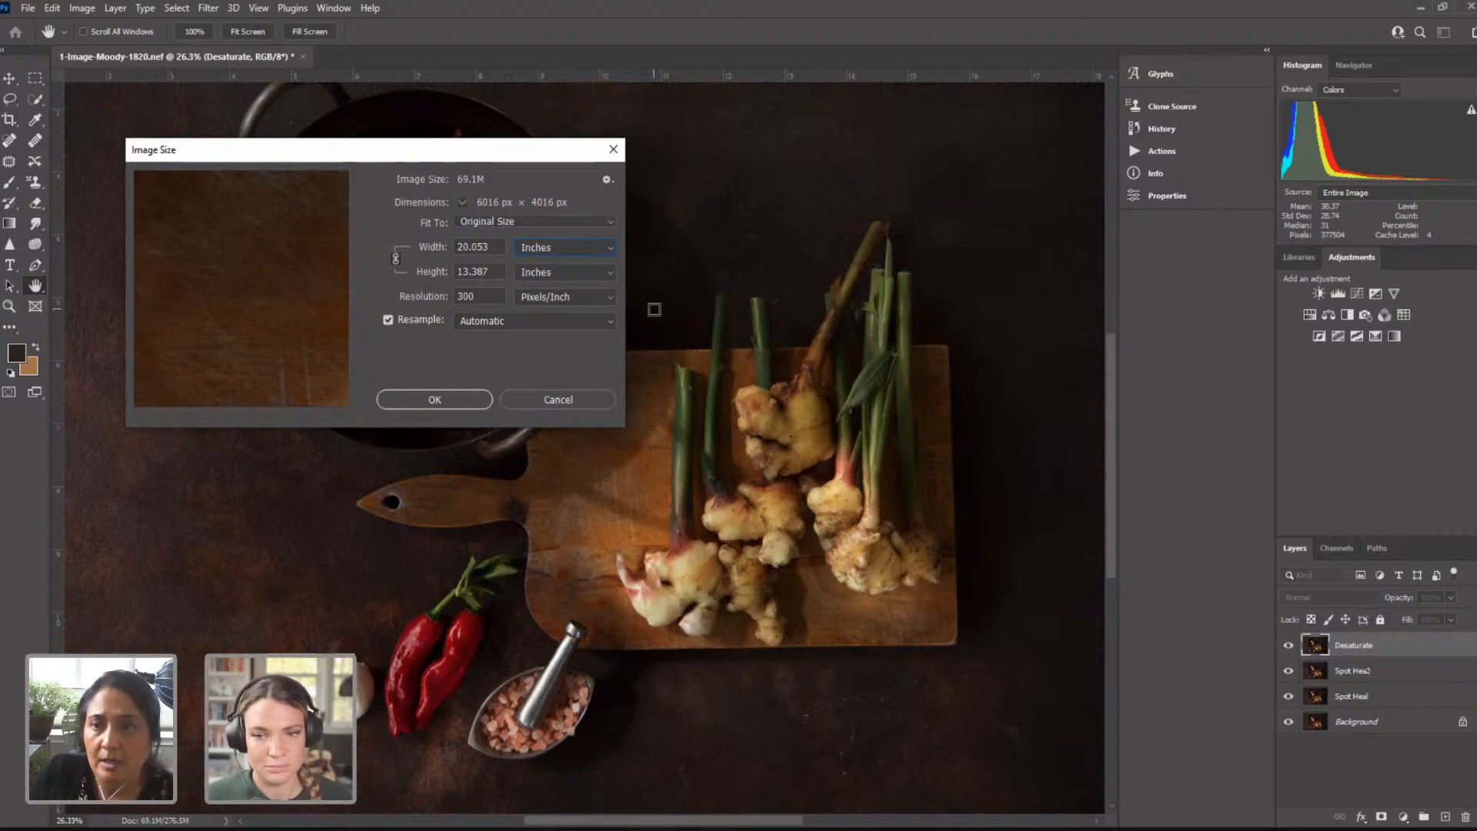
{"action": "left_click", "coordinate": [472, 403]}
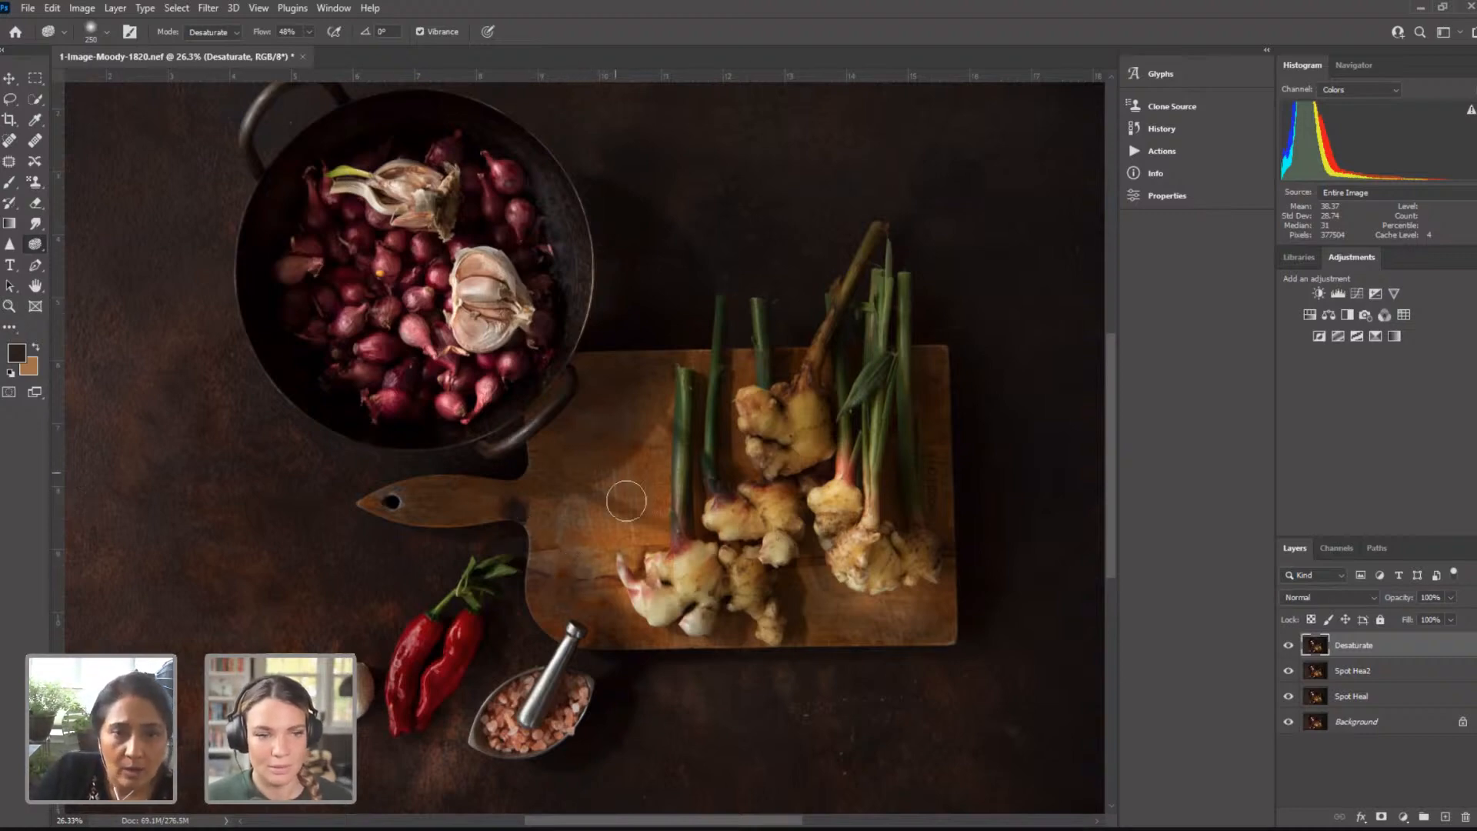
Step: Compare the cutting board's colour with the Desaturate layer hidden and shown
{"action": "left_click", "coordinate": [1289, 646]}
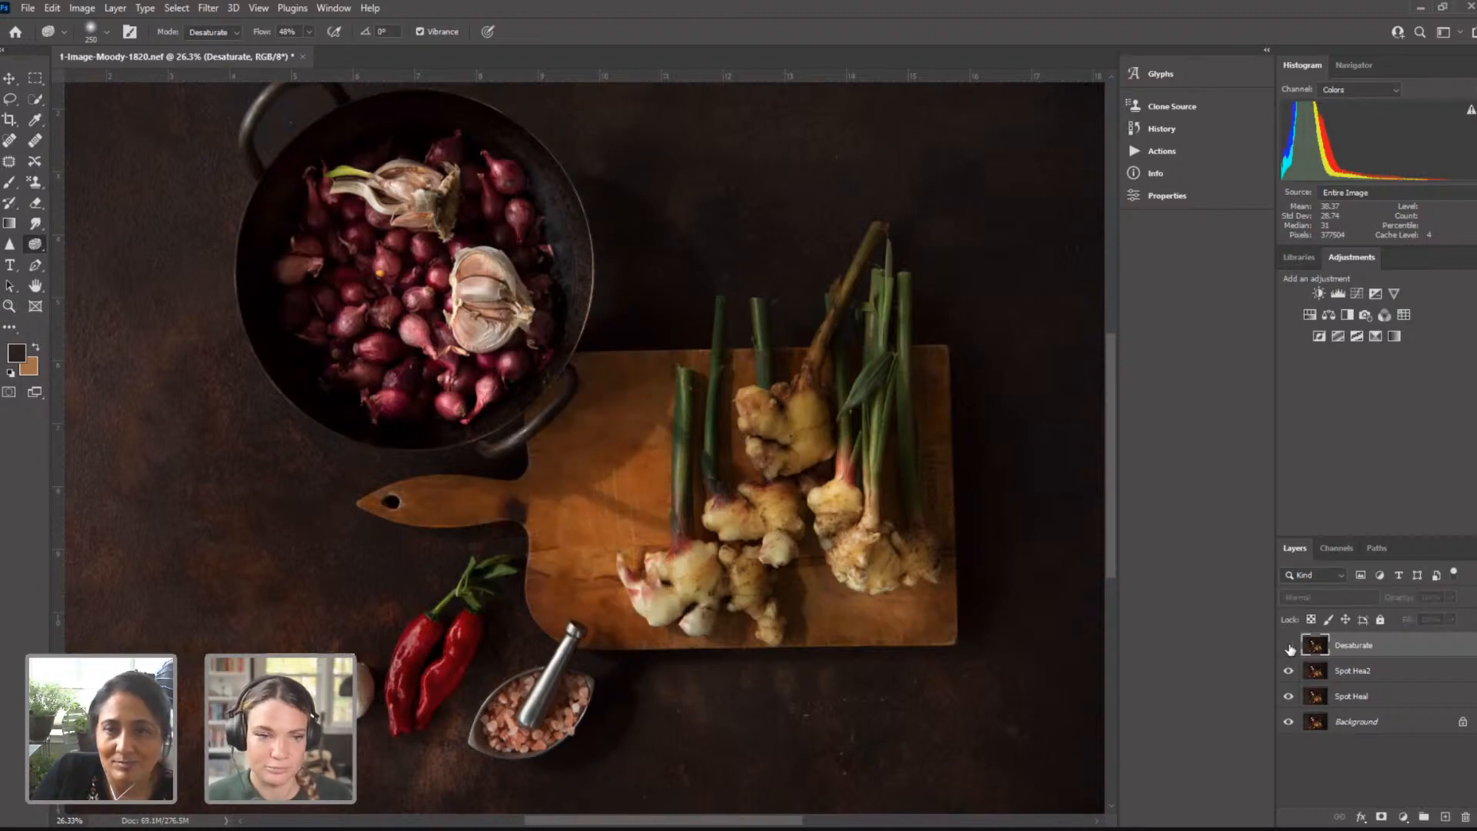
{"action": "left_click", "coordinate": [1289, 646]}
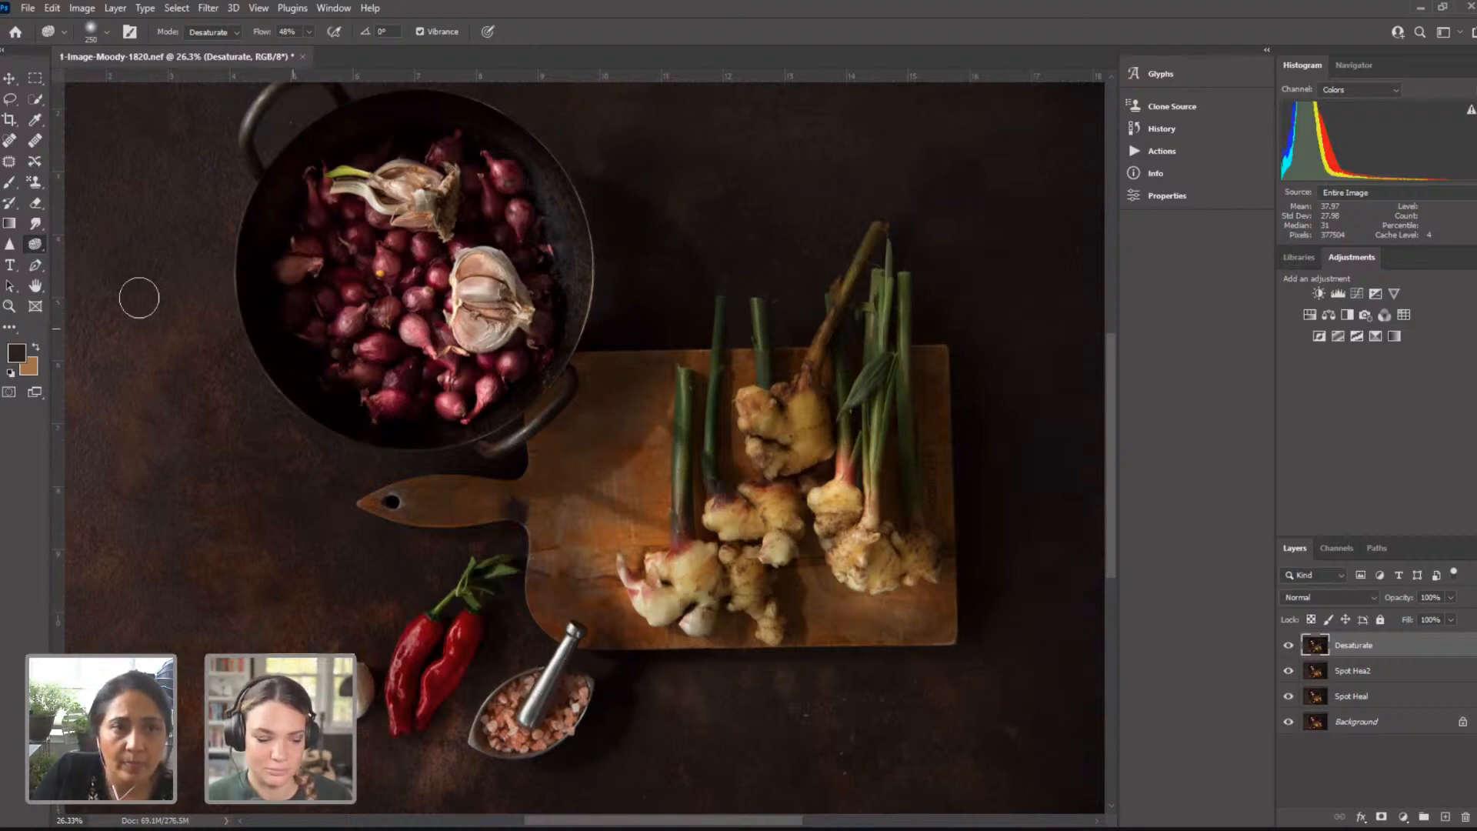
Step: Duplicate the Desaturate layer under the name "Spotheal3" for retouching the shallots in the pan
{"action": "left_click", "coordinate": [9, 305]}
{"action": "left_click_drag", "start_coordinate": [388, 279], "coordinate": [462, 282]}
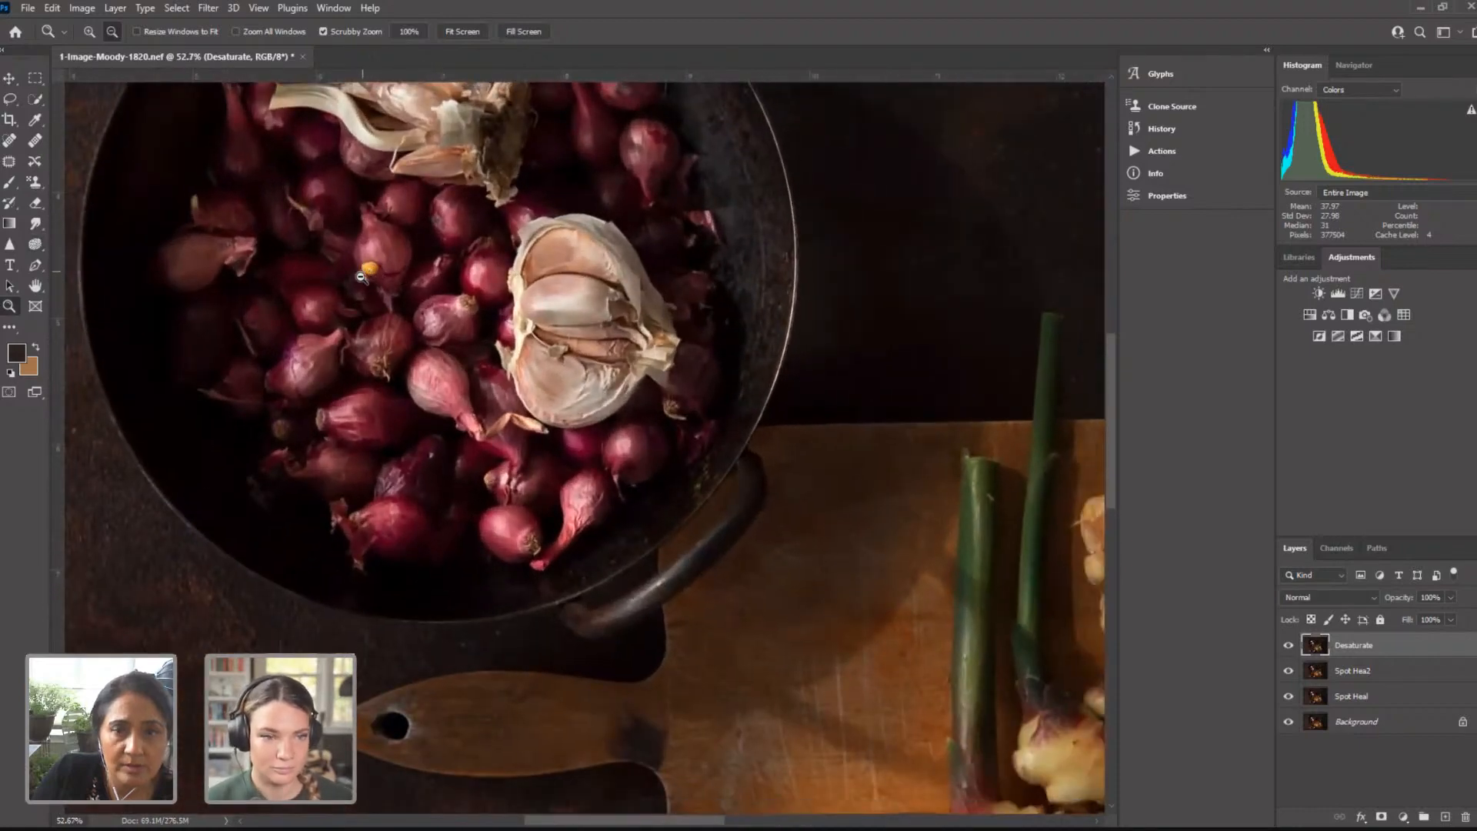
{"action": "right_click", "coordinate": [1360, 640]}
{"action": "key", "text": "Return"}
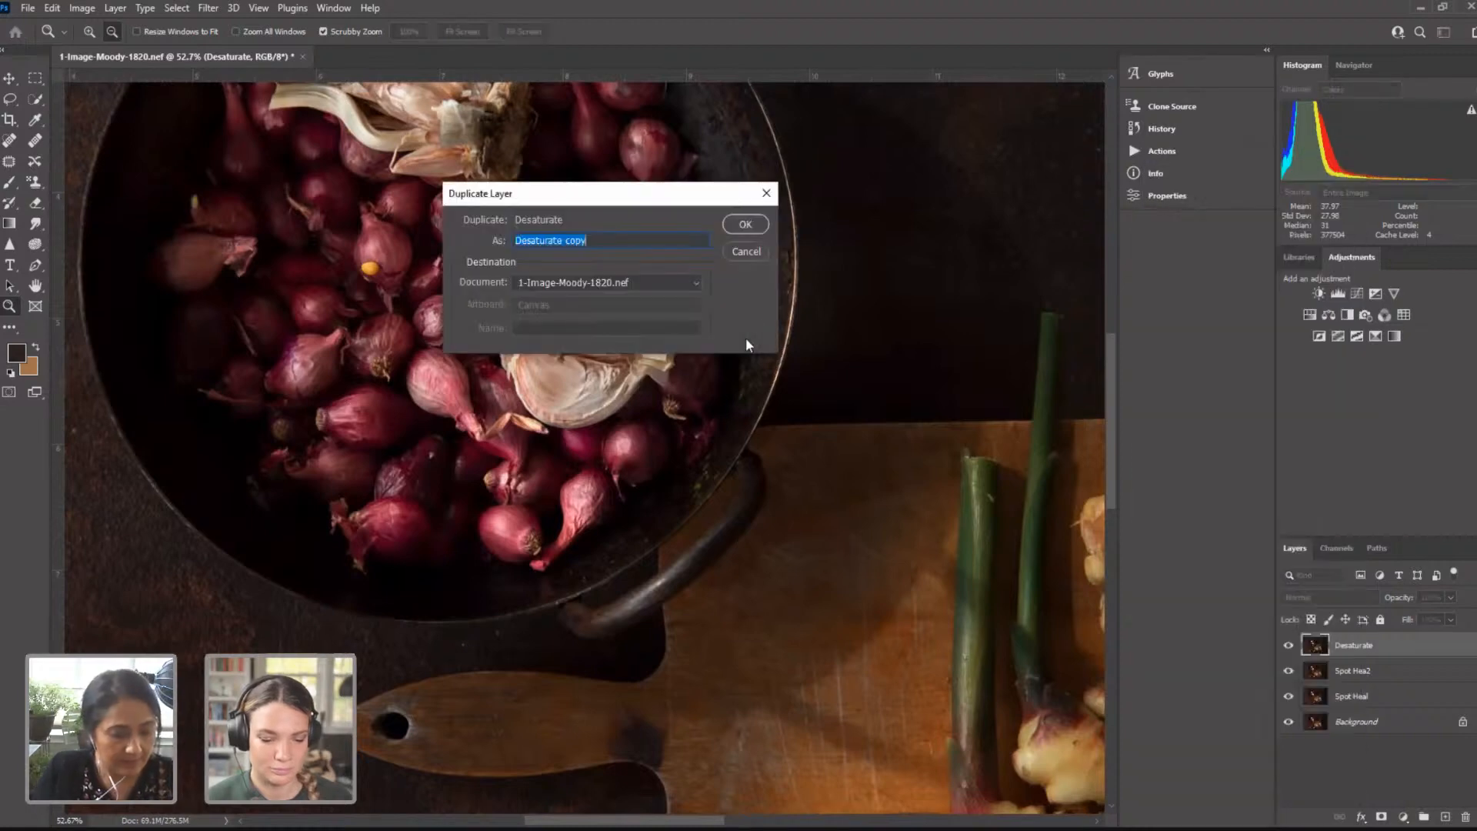
{"action": "type", "text": "Spotheal3"}
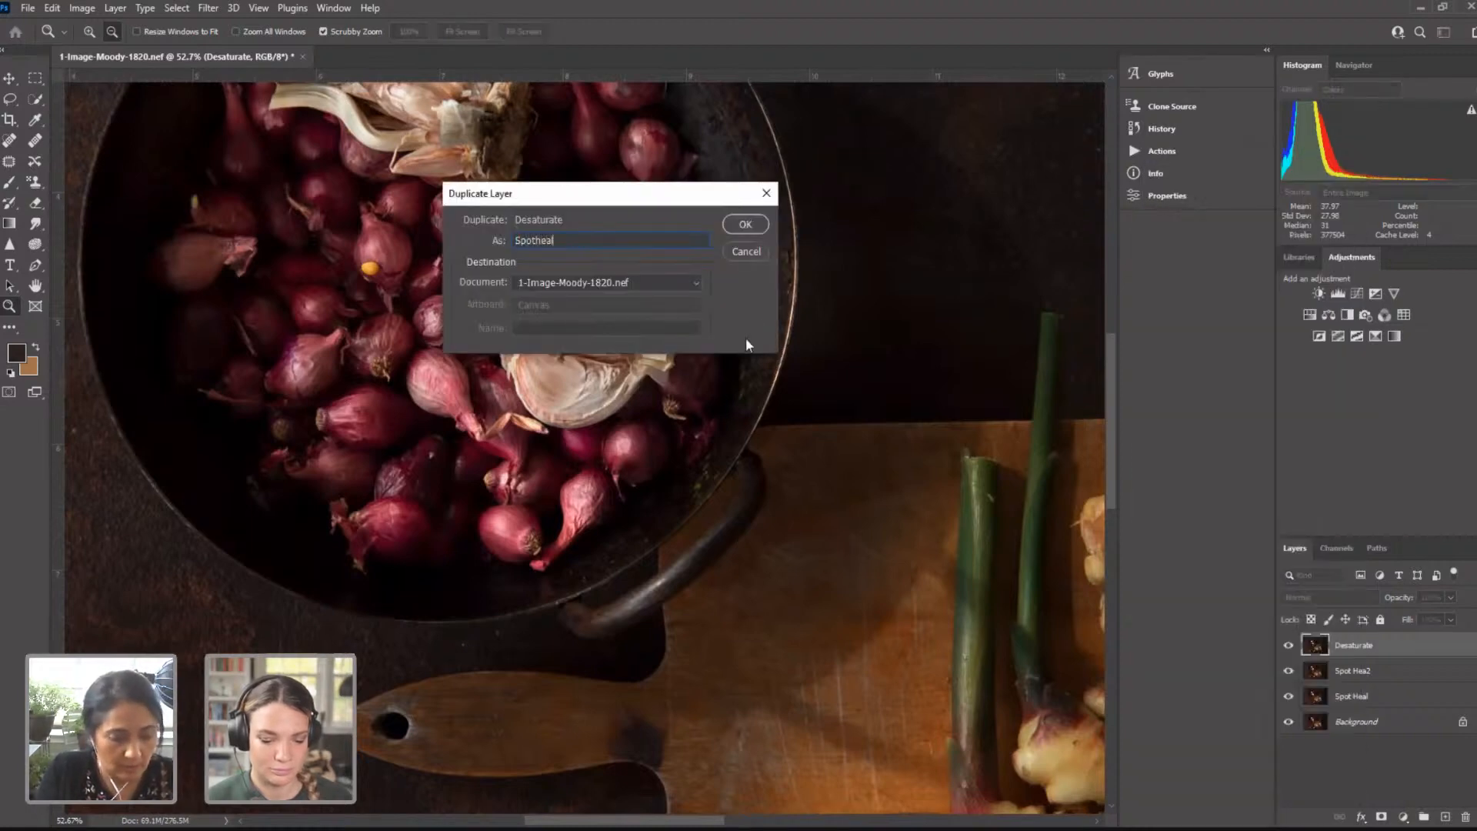
{"action": "left_click", "coordinate": [746, 223]}
Step: Heal away the bright orange spot on the shallot in the pan with the Spot Healing Brush
{"action": "left_click", "coordinate": [9, 142]}
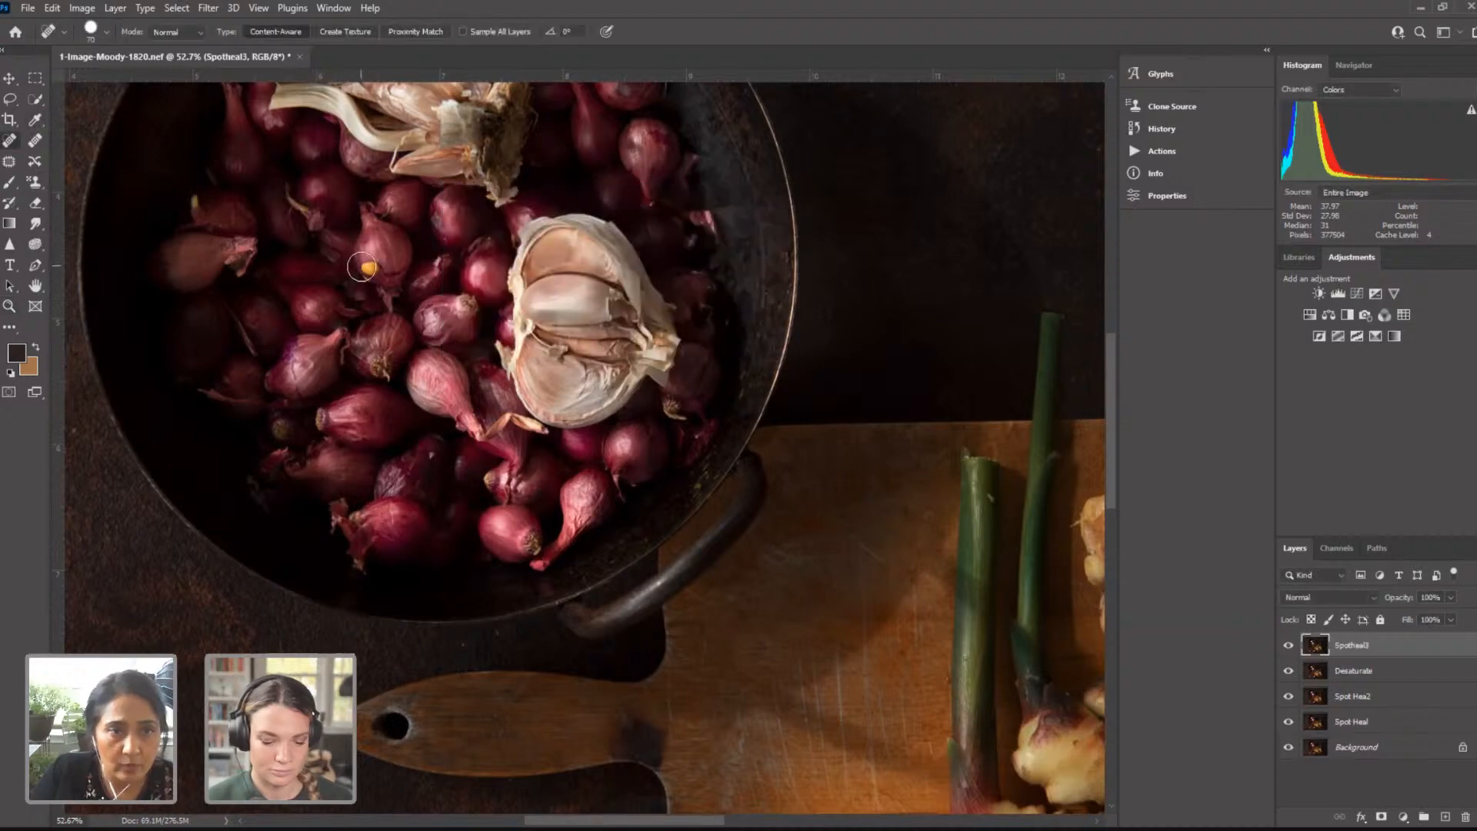
{"action": "left_click", "coordinate": [369, 267]}
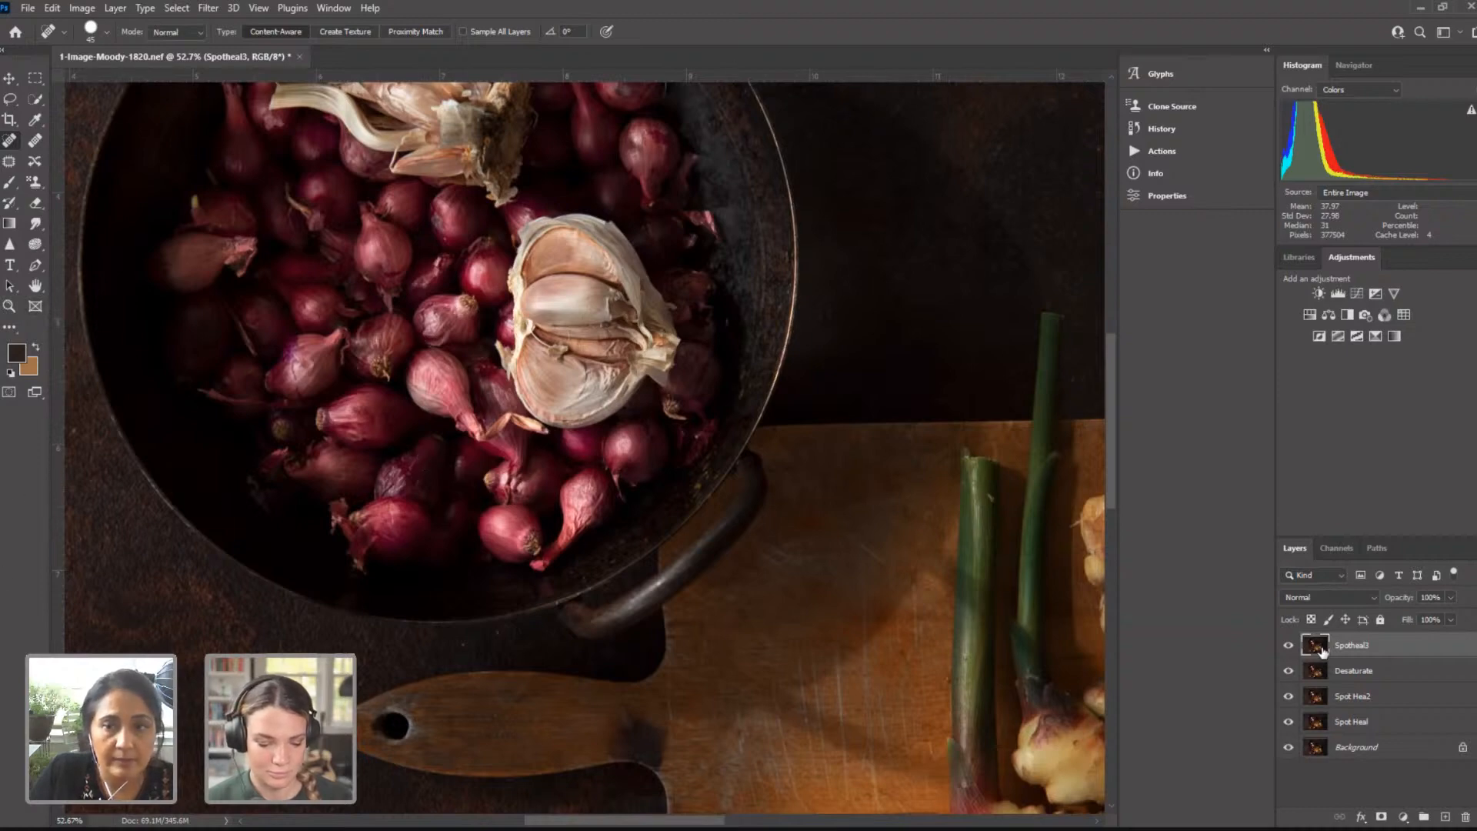
{"action": "scroll", "coordinate": [666, 467], "scroll_direction": "up", "scroll_amount": 1}
{"action": "scroll", "coordinate": [666, 467], "scroll_direction": "up", "scroll_amount": 5}
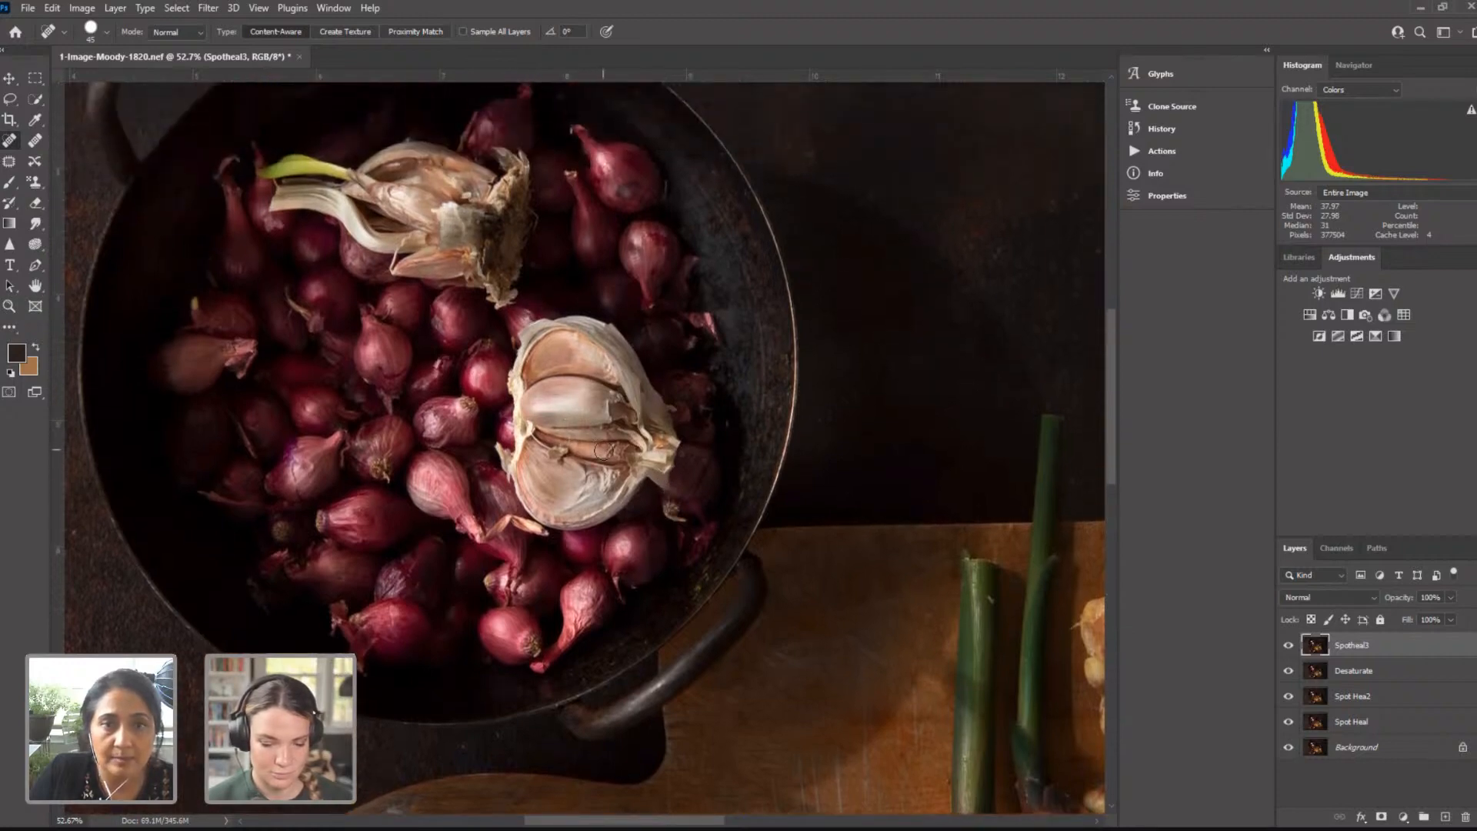
Step: Duplicate the Spotheal3 layer under the name "Dodge"
{"action": "right_click", "coordinate": [1401, 647]}
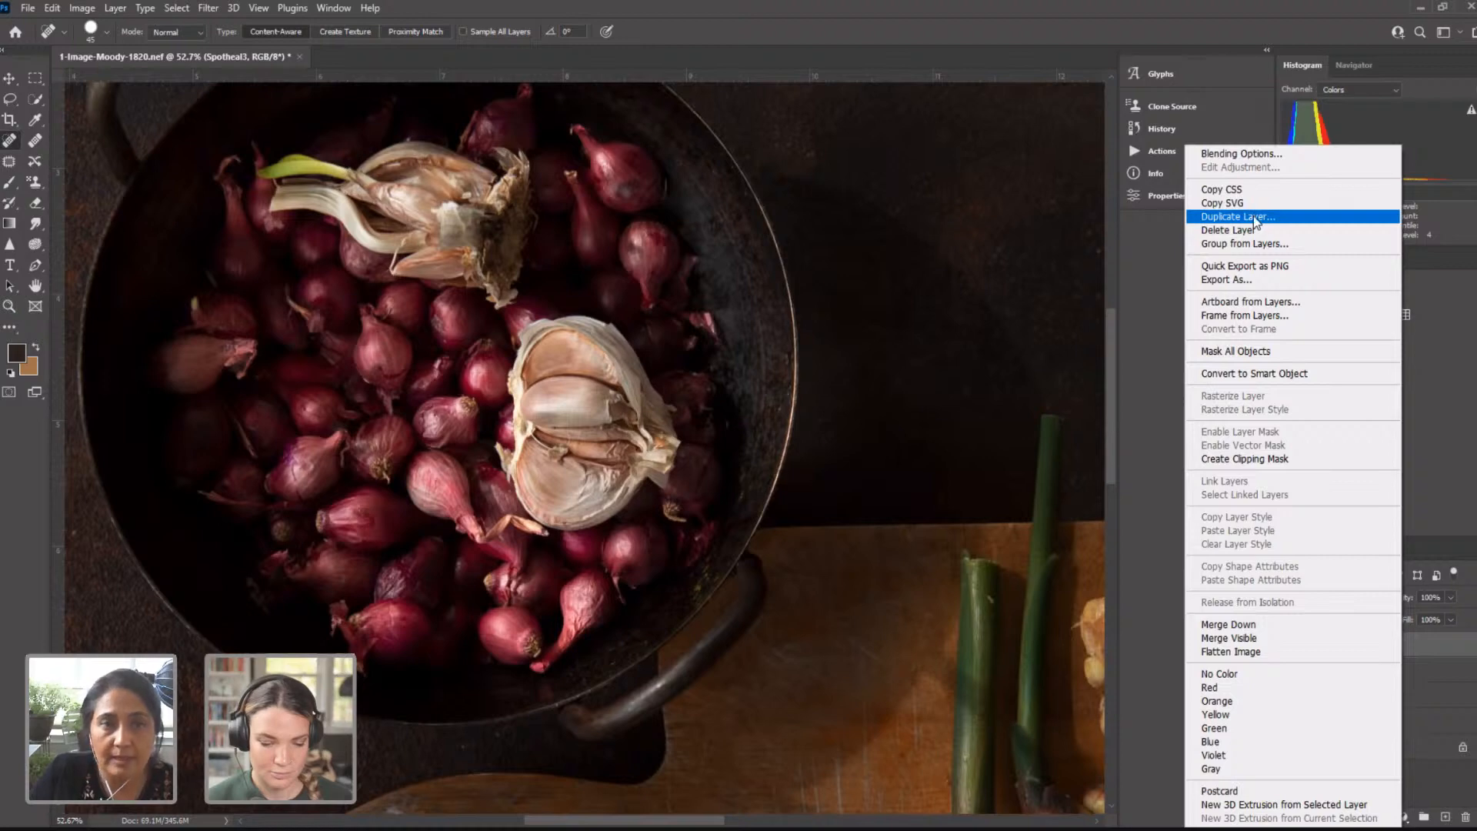
{"action": "left_click", "coordinate": [1261, 217]}
{"action": "type", "text": "Dodge"}
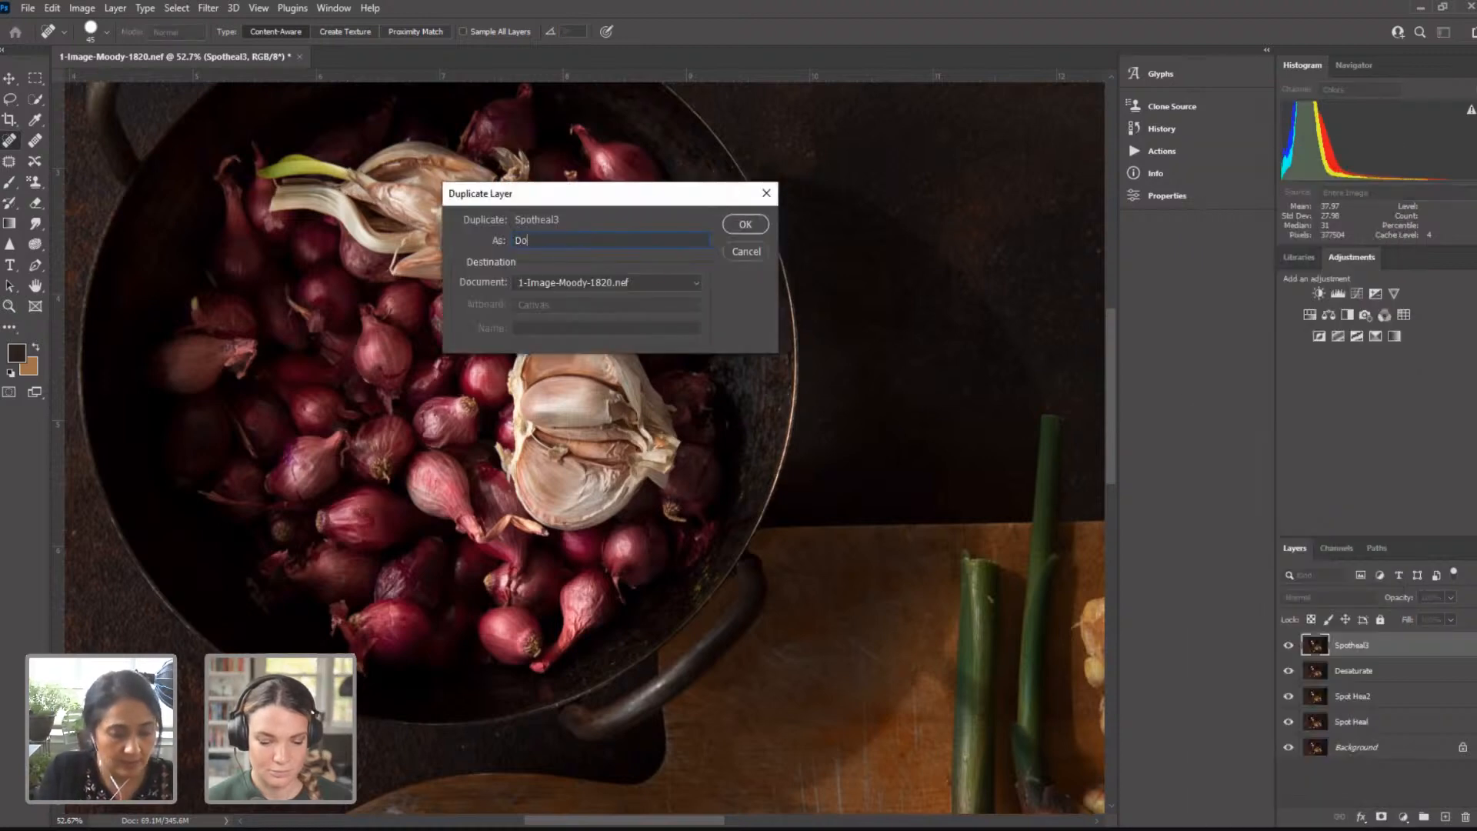
{"action": "left_click", "coordinate": [744, 225]}
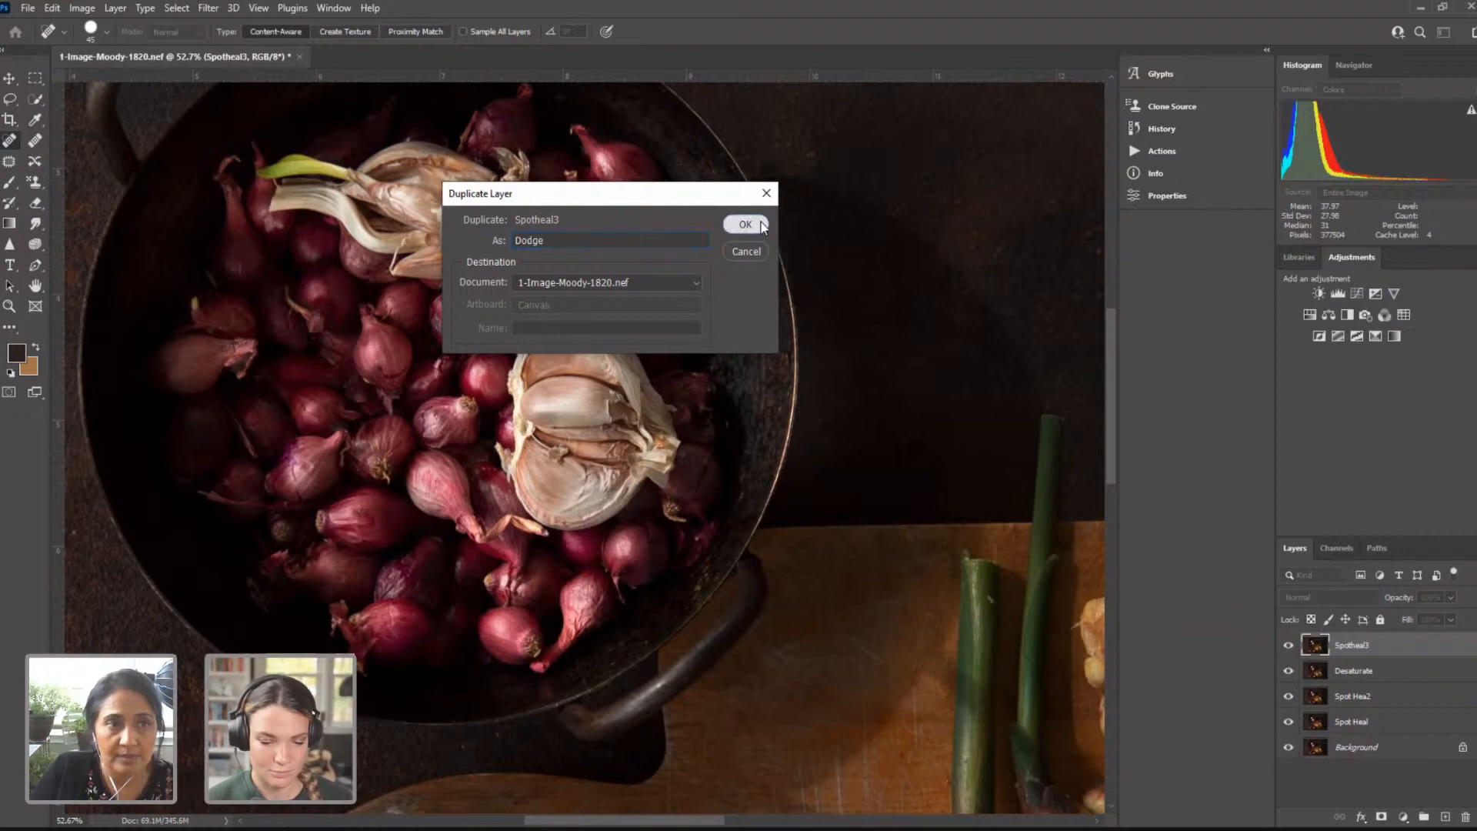
Step: Set up the Dodge Tool with the Midtones range and a much smaller soft brush for the ingredients in the pan
{"action": "left_click", "coordinate": [35, 245]}
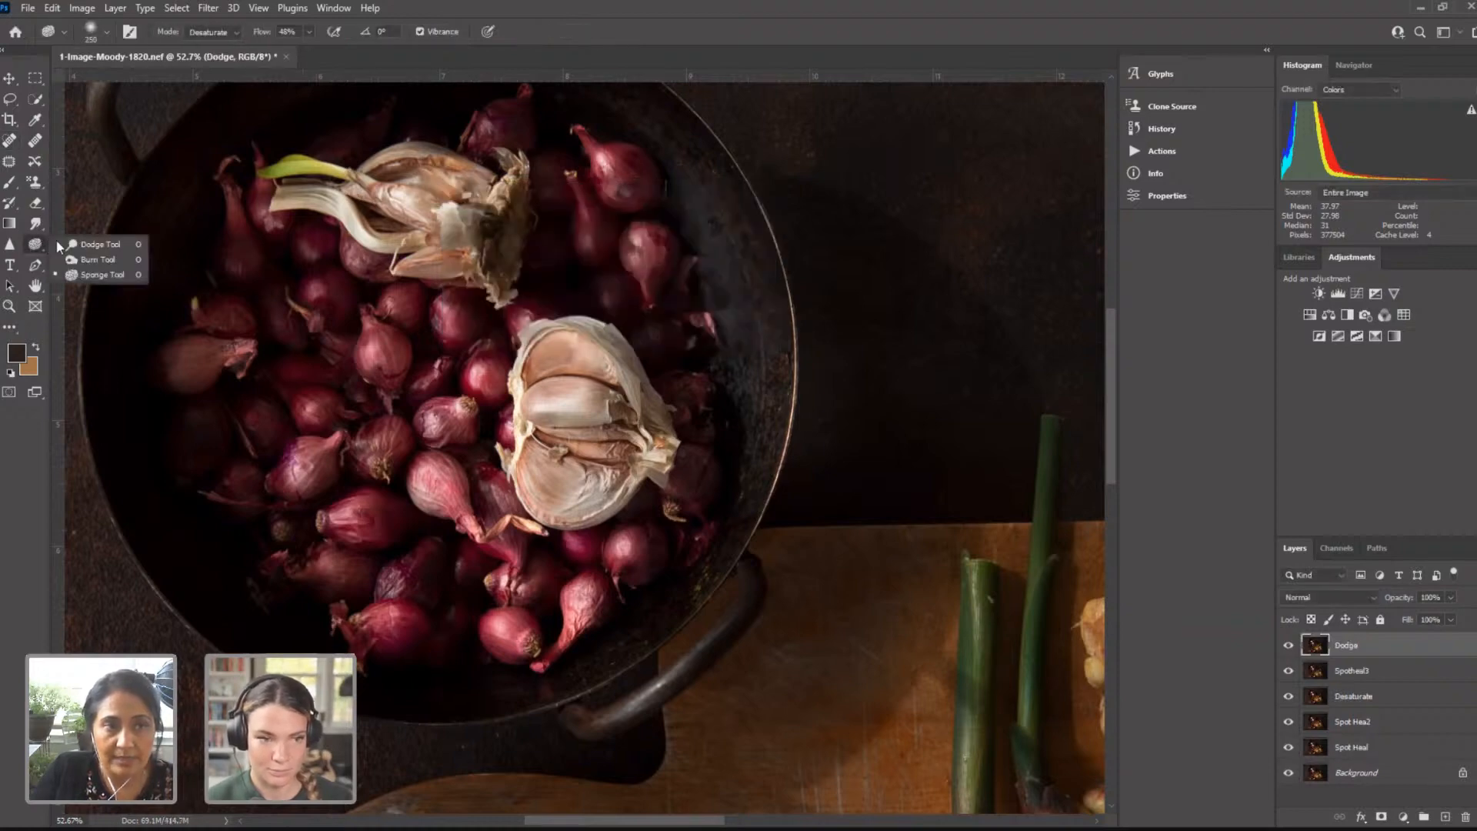
{"action": "left_click", "coordinate": [85, 243]}
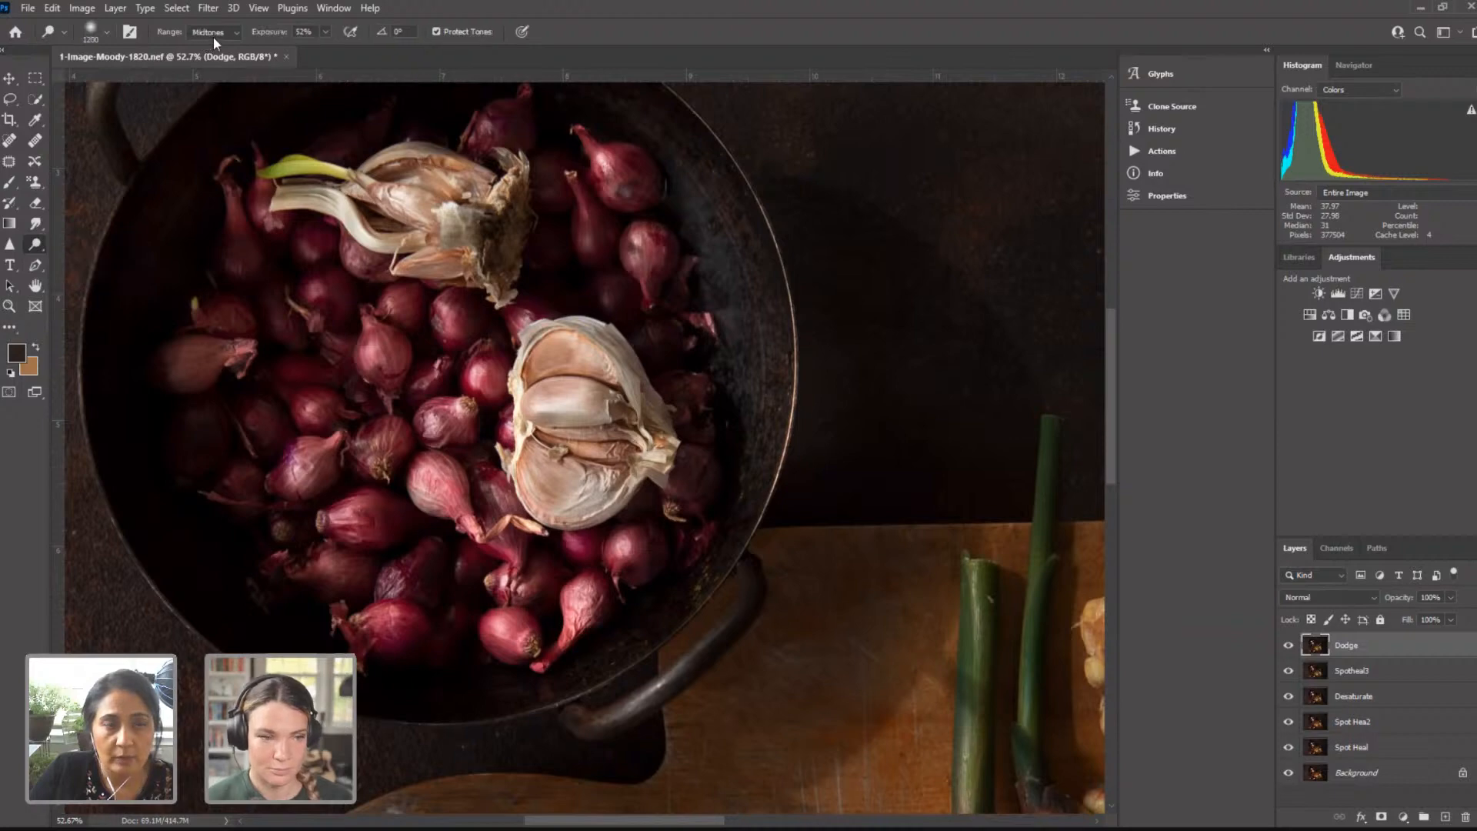
{"action": "left_click", "coordinate": [214, 33]}
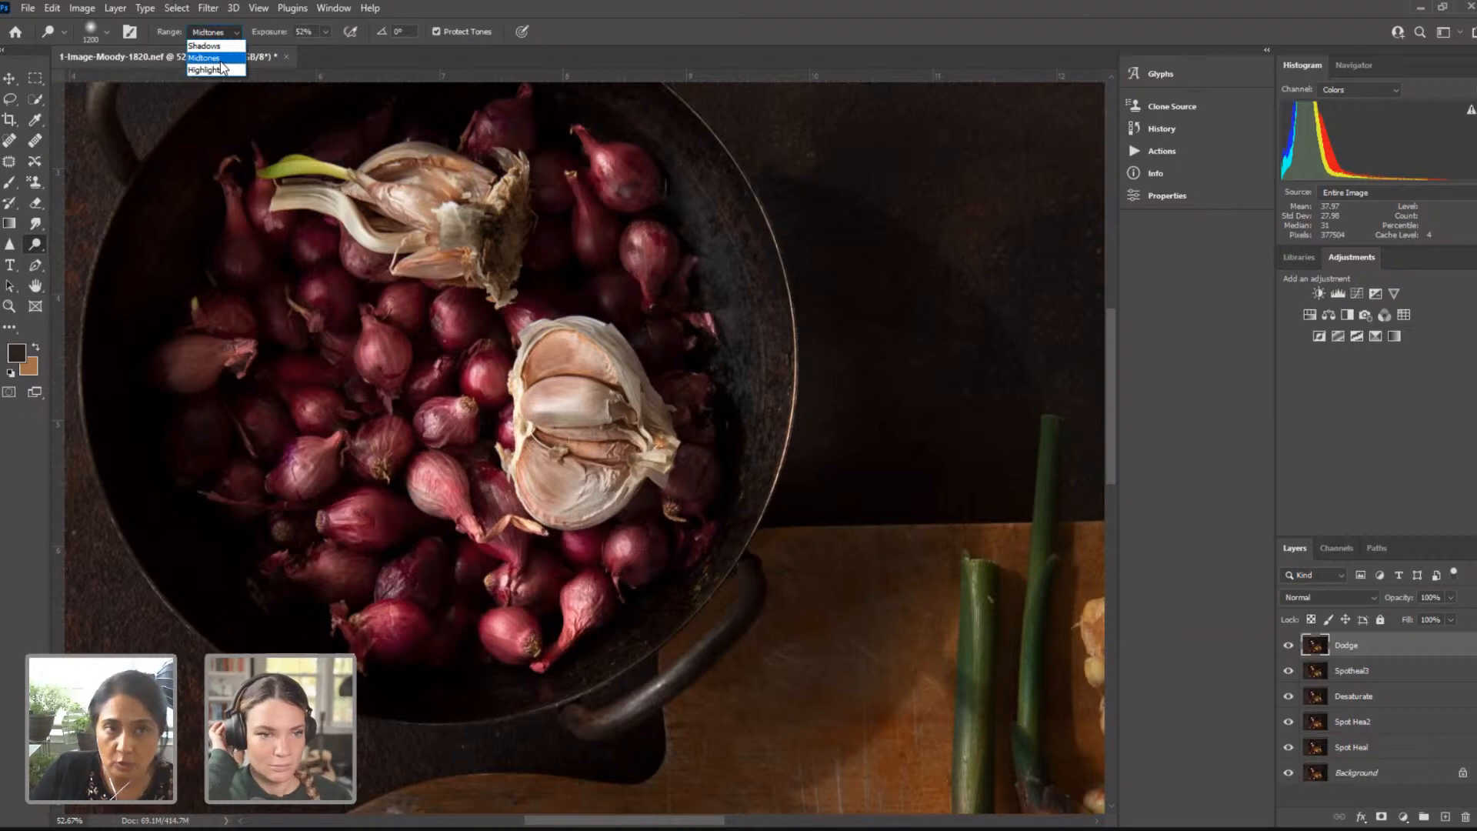
{"action": "left_click", "coordinate": [220, 60]}
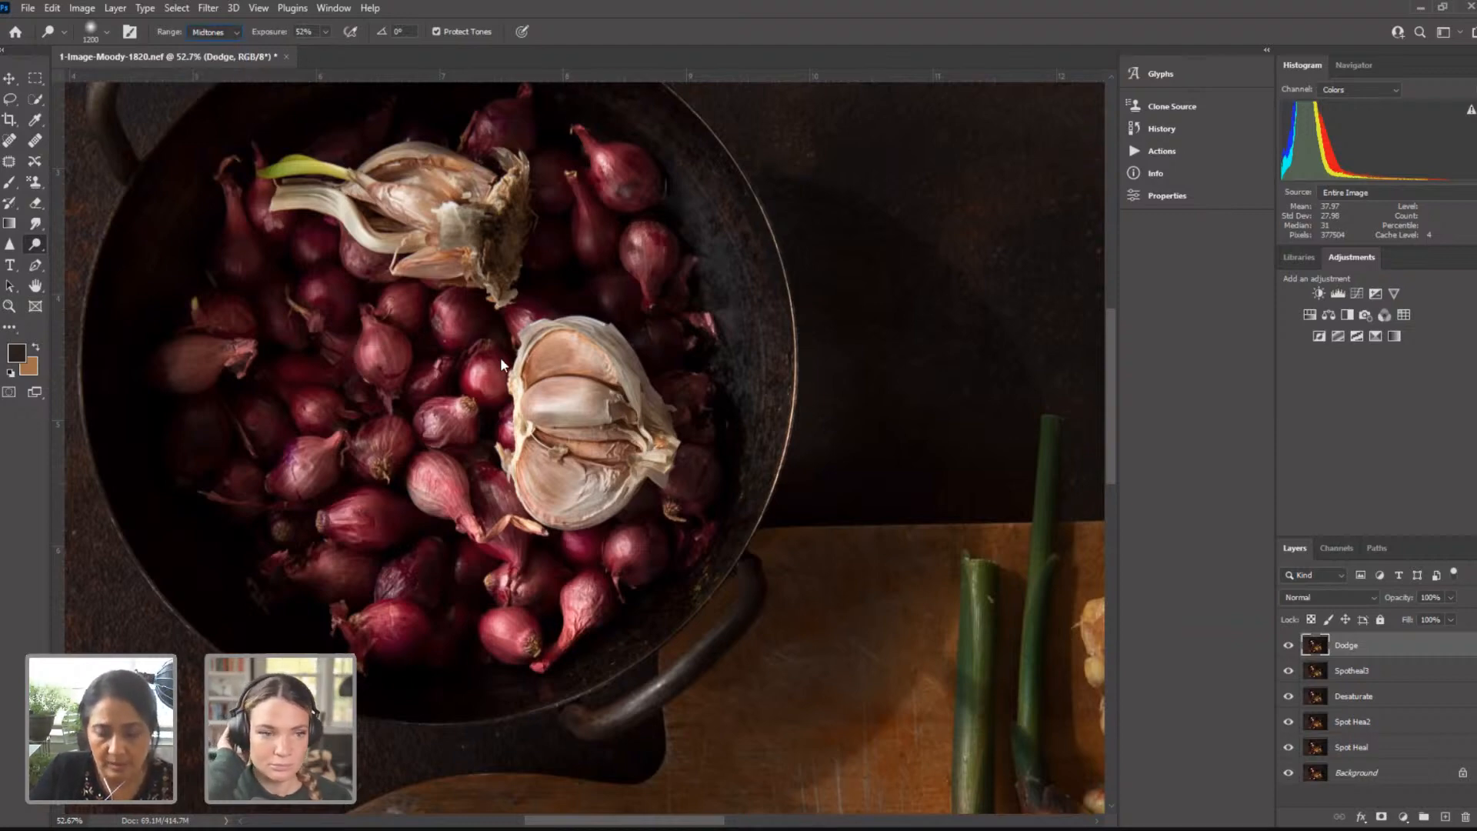
{"action": "right_click", "coordinate": [599, 363]}
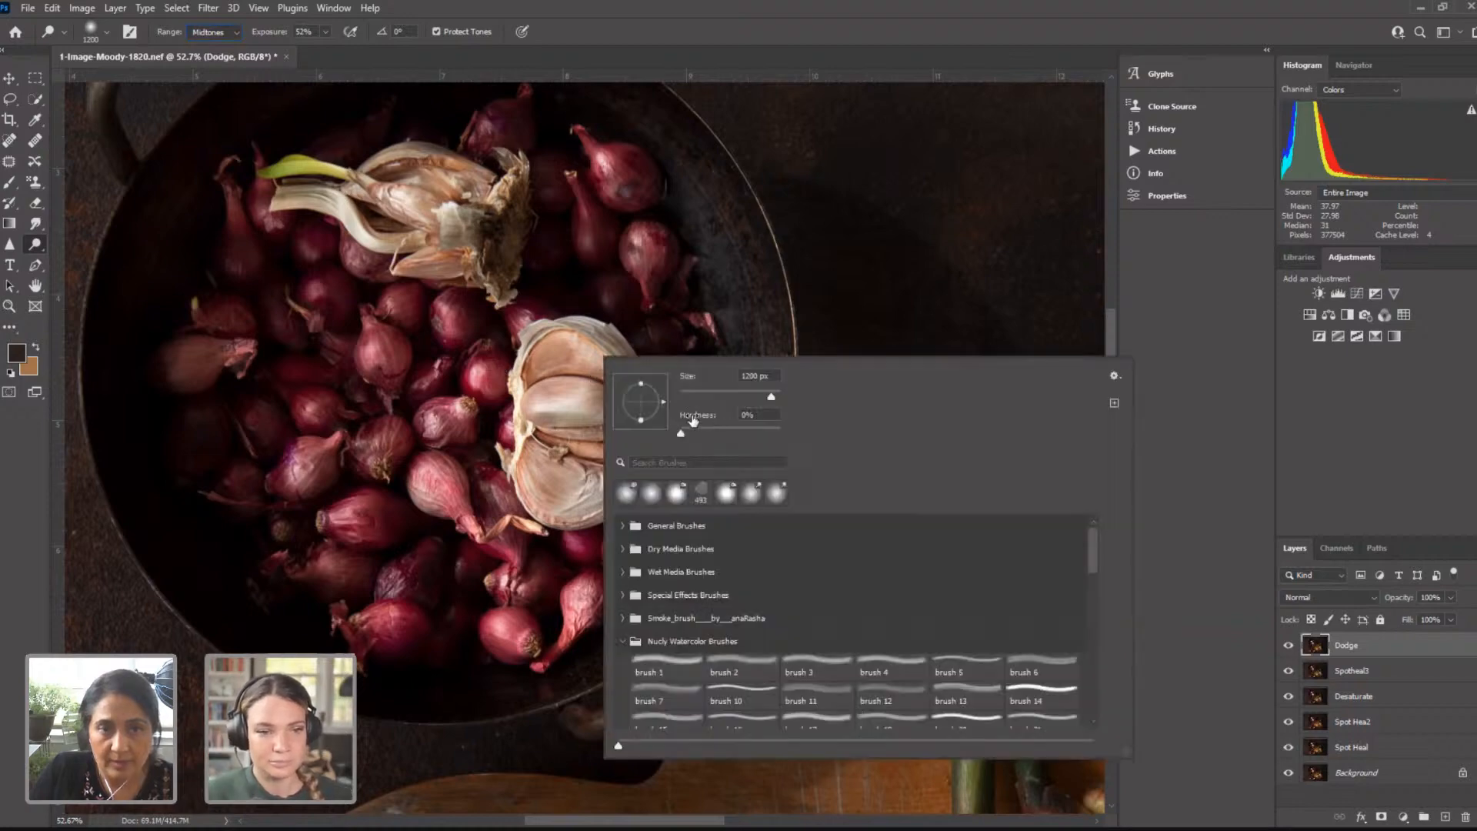
{"action": "right_click", "coordinate": [524, 358]}
{"action": "left_click_drag", "start_coordinate": [694, 398], "coordinate": [648, 398]}
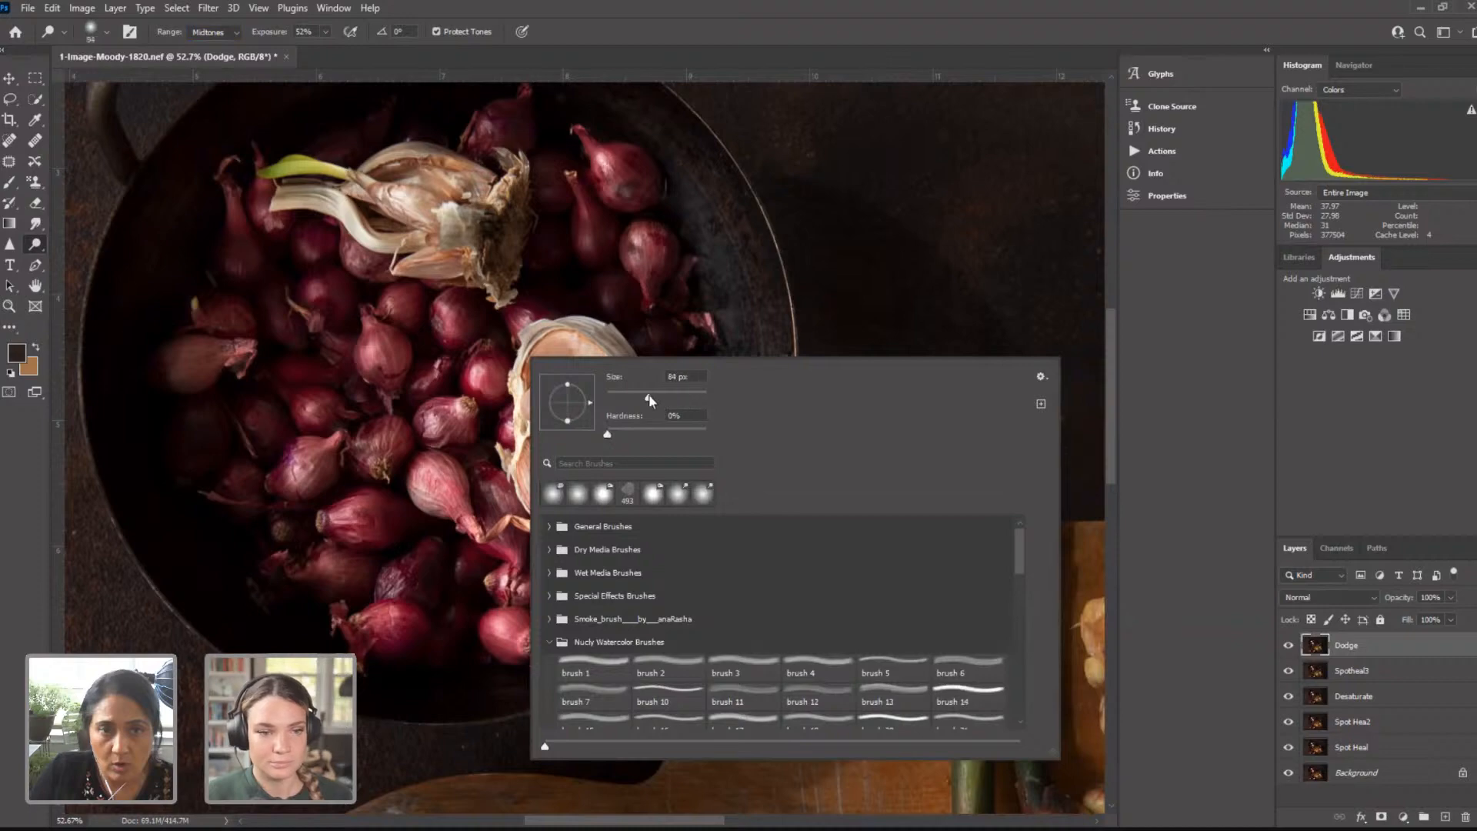
{"action": "left_click", "coordinate": [587, 334]}
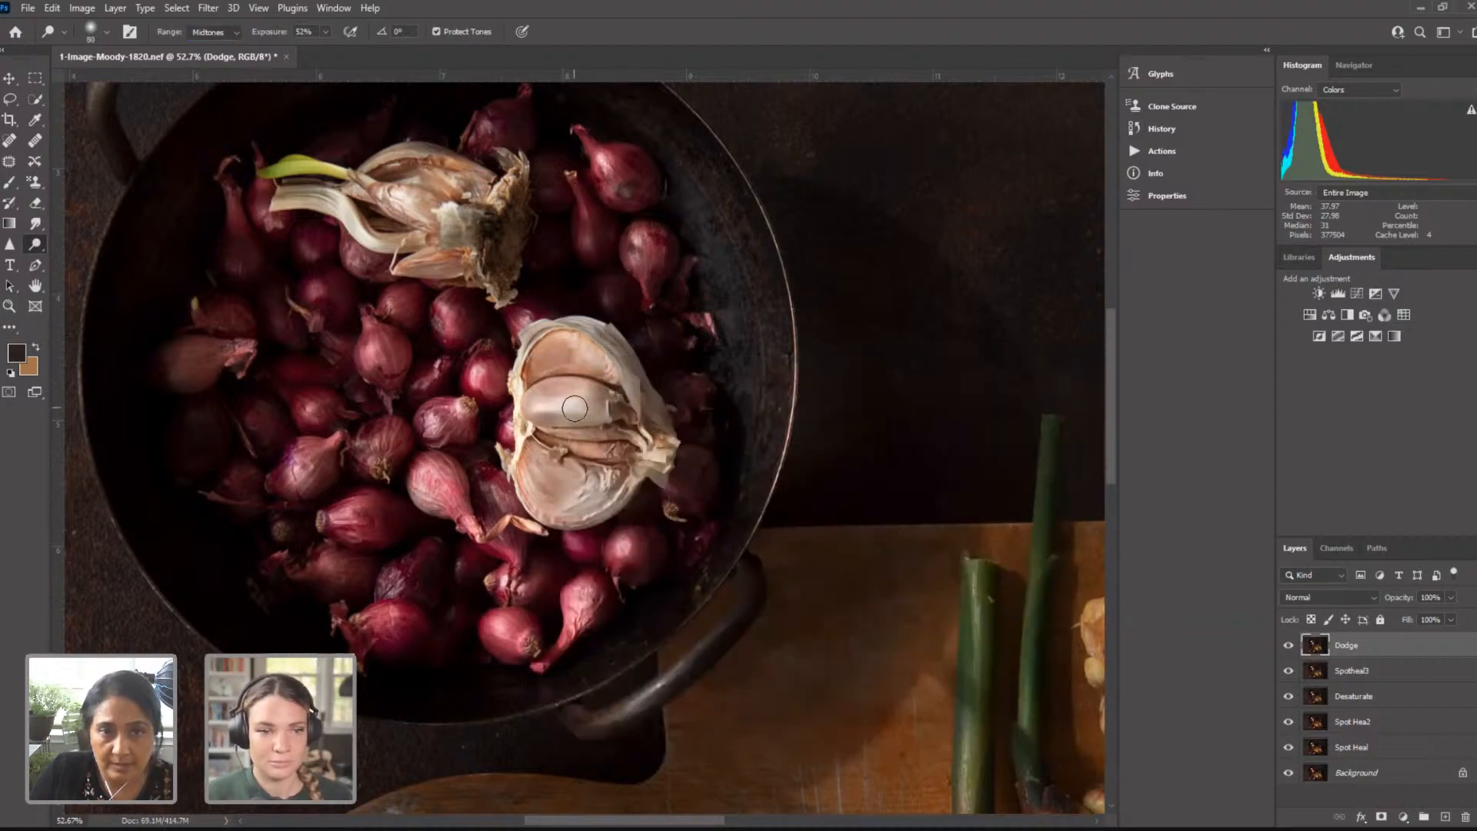
Step: Dodge the cloves and skins of both garlic heads in the pan to brighten their lit areas
{"action": "mouse_move", "coordinate": [578, 406]}
{"action": "left_mouse_down"}
{"action": "mouse_move", "coordinate": [525, 406]}
{"action": "mouse_move", "coordinate": [527, 380]}
{"action": "mouse_move", "coordinate": [542, 382]}
{"action": "mouse_move", "coordinate": [532, 402]}
{"action": "mouse_move", "coordinate": [571, 403]}
{"action": "mouse_move", "coordinate": [610, 374]}
{"action": "mouse_move", "coordinate": [583, 344]}
{"action": "mouse_move", "coordinate": [547, 338]}
{"action": "mouse_move", "coordinate": [538, 347]}
{"action": "mouse_move", "coordinate": [610, 396]}
{"action": "left_mouse_up"}
{"action": "left_click_drag", "start_coordinate": [586, 476], "coordinate": [562, 513]}
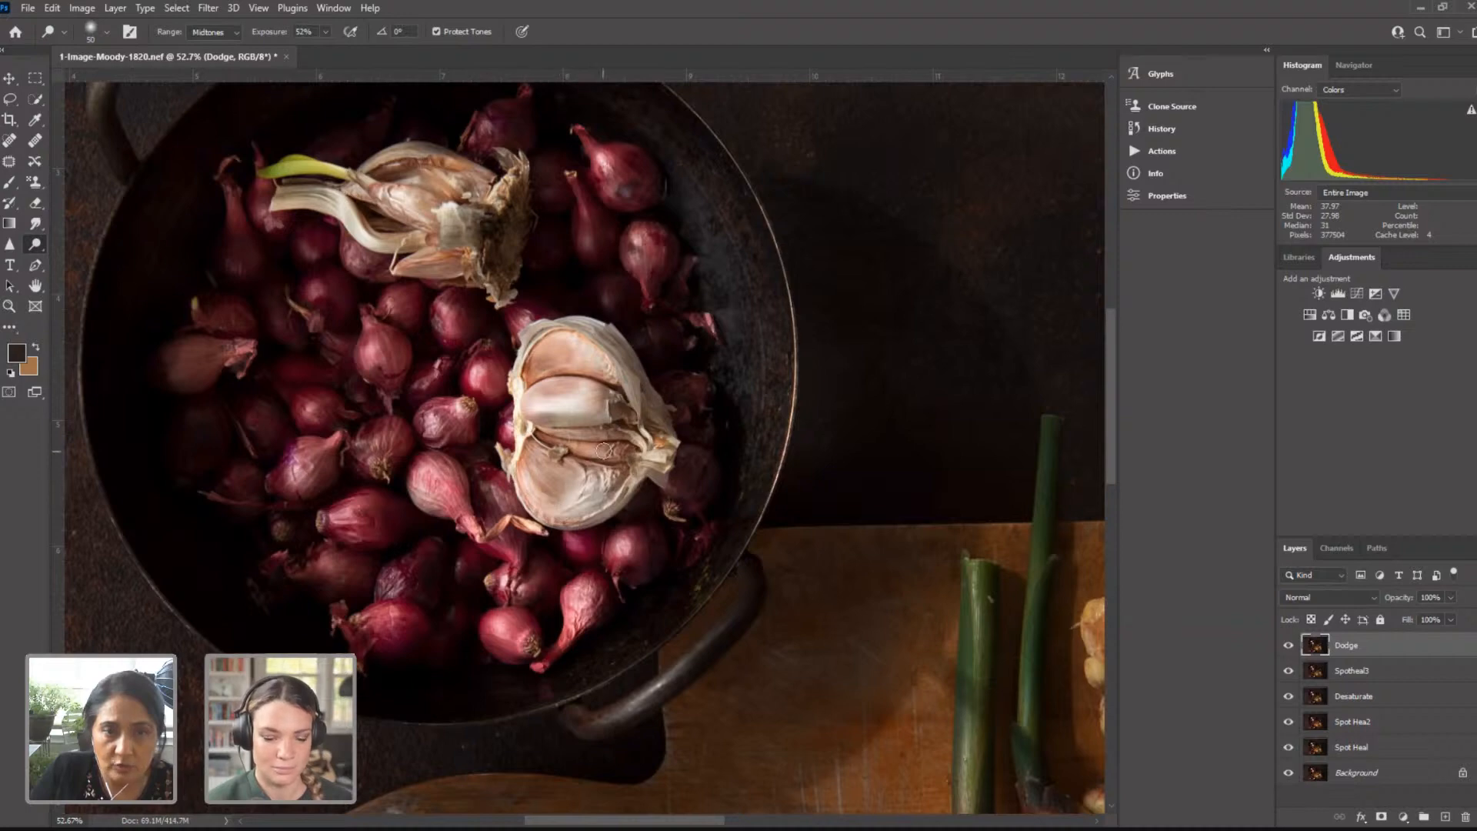
{"action": "left_click_drag", "start_coordinate": [592, 433], "coordinate": [527, 433]}
{"action": "mouse_move", "coordinate": [632, 408]}
{"action": "left_mouse_down"}
{"action": "mouse_move", "coordinate": [522, 399]}
{"action": "mouse_move", "coordinate": [556, 407]}
{"action": "left_mouse_up"}
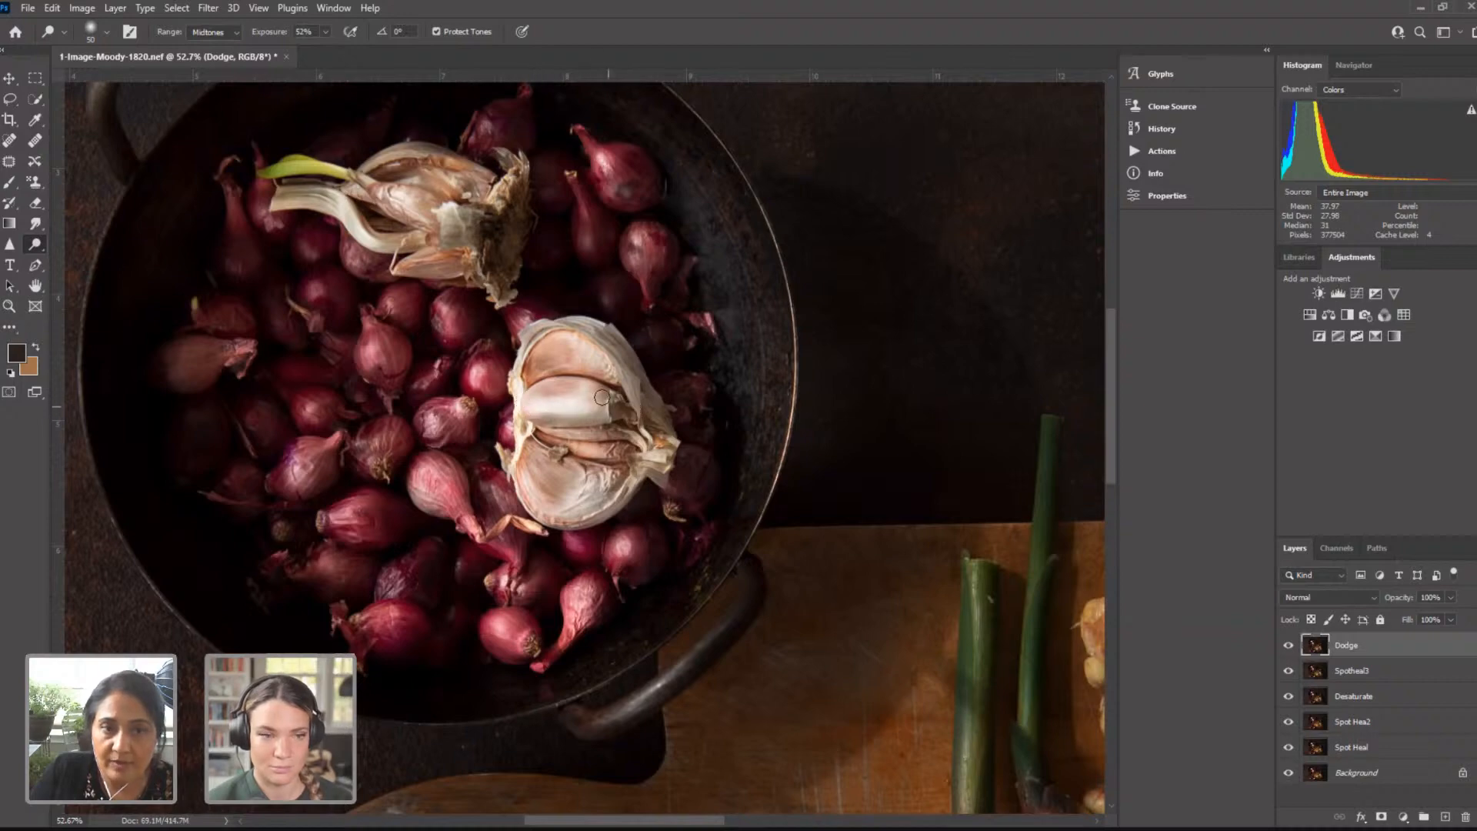
{"action": "mouse_move", "coordinate": [604, 360]}
{"action": "left_mouse_down"}
{"action": "mouse_move", "coordinate": [548, 341]}
{"action": "mouse_move", "coordinate": [609, 360]}
{"action": "mouse_move", "coordinate": [606, 391]}
{"action": "left_mouse_up"}
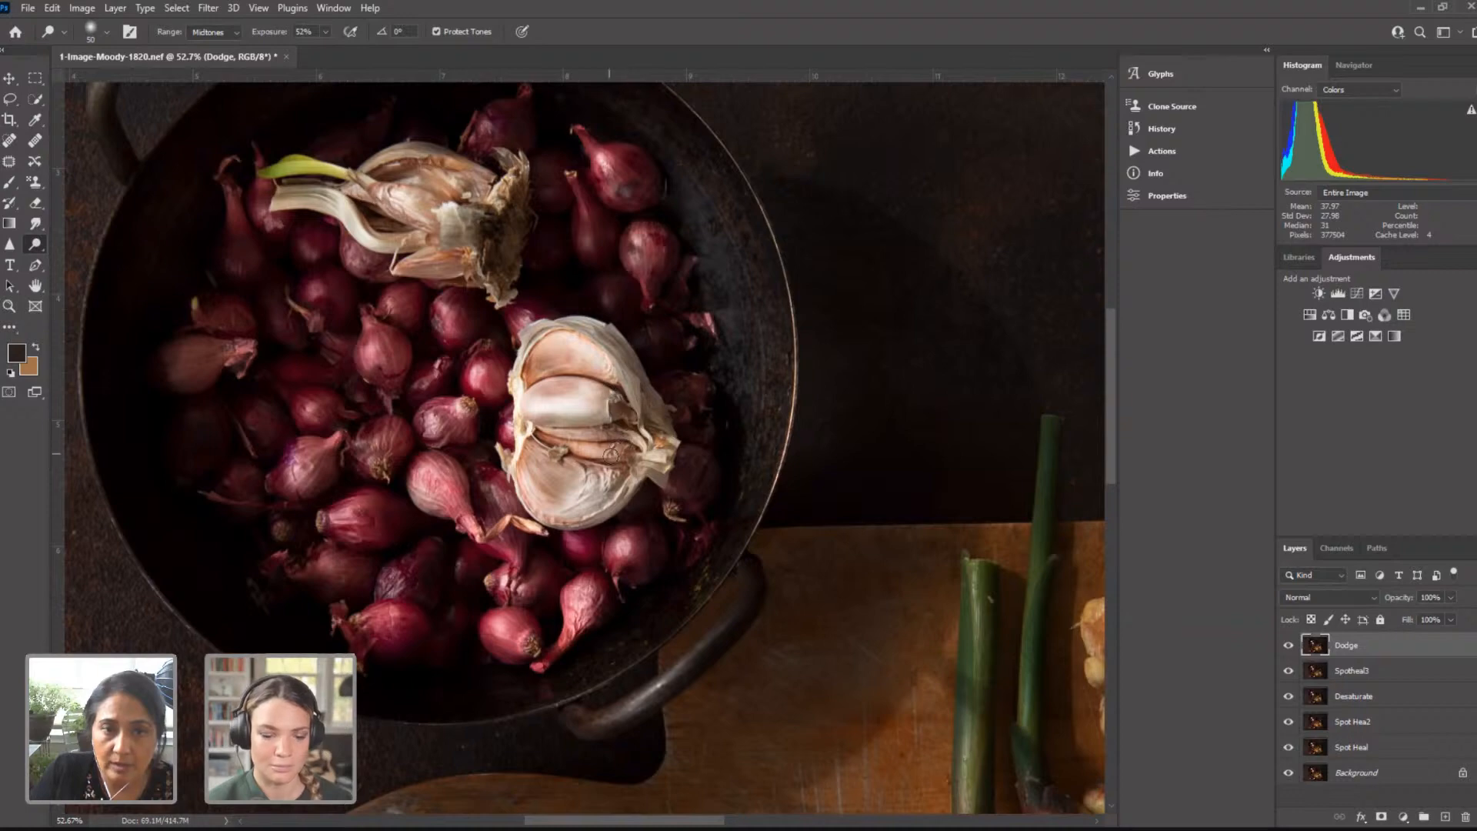
{"action": "mouse_move", "coordinate": [617, 475]}
{"action": "left_mouse_down"}
{"action": "mouse_move", "coordinate": [569, 514]}
{"action": "mouse_move", "coordinate": [531, 492]}
{"action": "mouse_move", "coordinate": [566, 504]}
{"action": "left_mouse_up"}
{"action": "mouse_move", "coordinate": [452, 215]}
{"action": "left_mouse_down"}
{"action": "mouse_move", "coordinate": [390, 191]}
{"action": "mouse_move", "coordinate": [420, 210]}
{"action": "mouse_move", "coordinate": [389, 212]}
{"action": "mouse_move", "coordinate": [447, 219]}
{"action": "mouse_move", "coordinate": [404, 246]}
{"action": "mouse_move", "coordinate": [444, 258]}
{"action": "left_mouse_up"}
{"action": "mouse_move", "coordinate": [439, 181]}
{"action": "left_mouse_down"}
{"action": "mouse_move", "coordinate": [435, 163]}
{"action": "mouse_move", "coordinate": [406, 168]}
{"action": "left_mouse_up"}
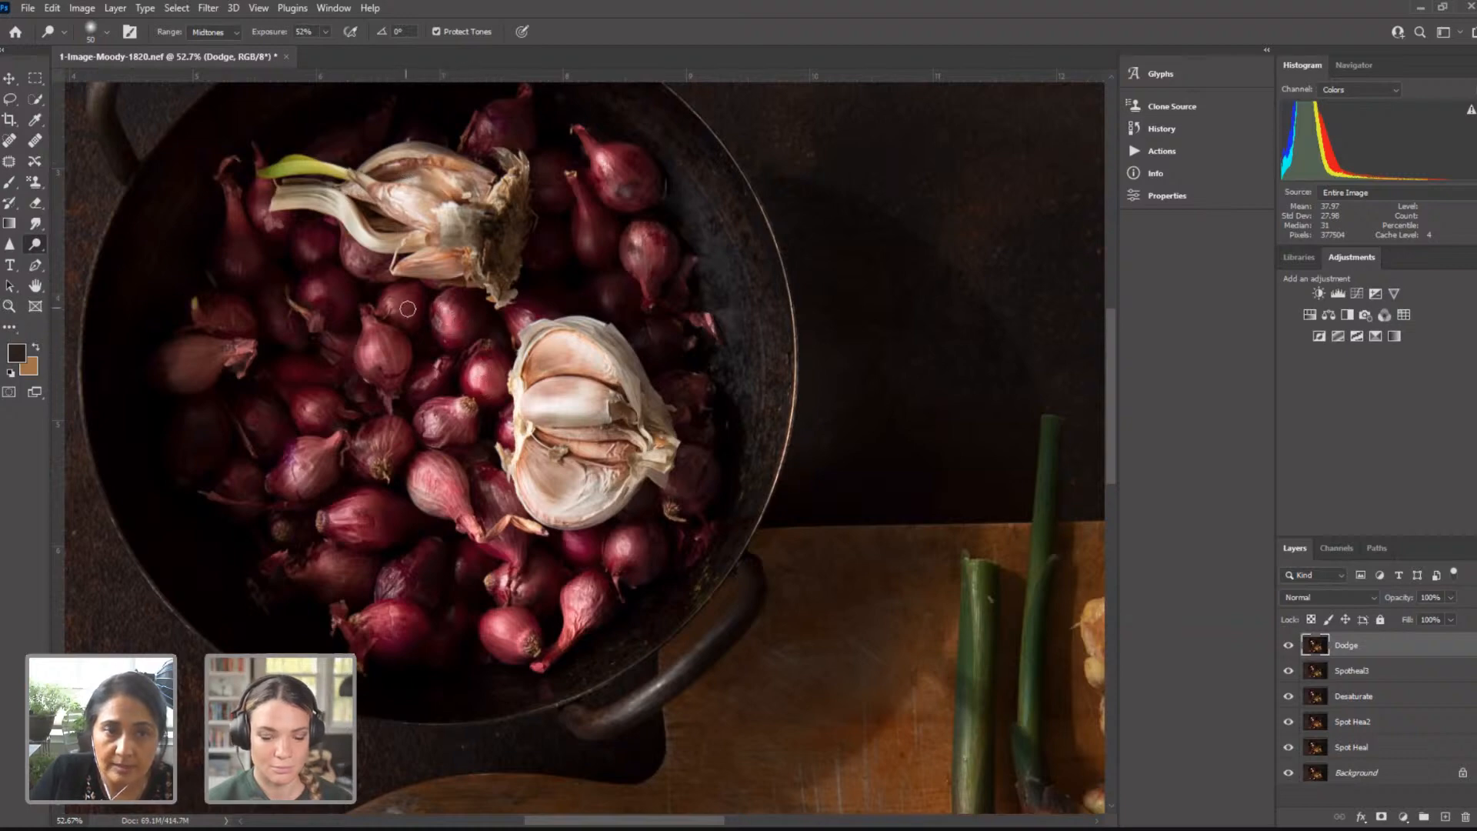
Step: Dodge the highlights on several shallots around the garlic in the pan
{"action": "mouse_move", "coordinate": [408, 309]}
{"action": "left_mouse_down"}
{"action": "mouse_move", "coordinate": [395, 300]}
{"action": "mouse_move", "coordinate": [405, 311]}
{"action": "left_mouse_up"}
{"action": "left_click_drag", "start_coordinate": [376, 362], "coordinate": [375, 353]}
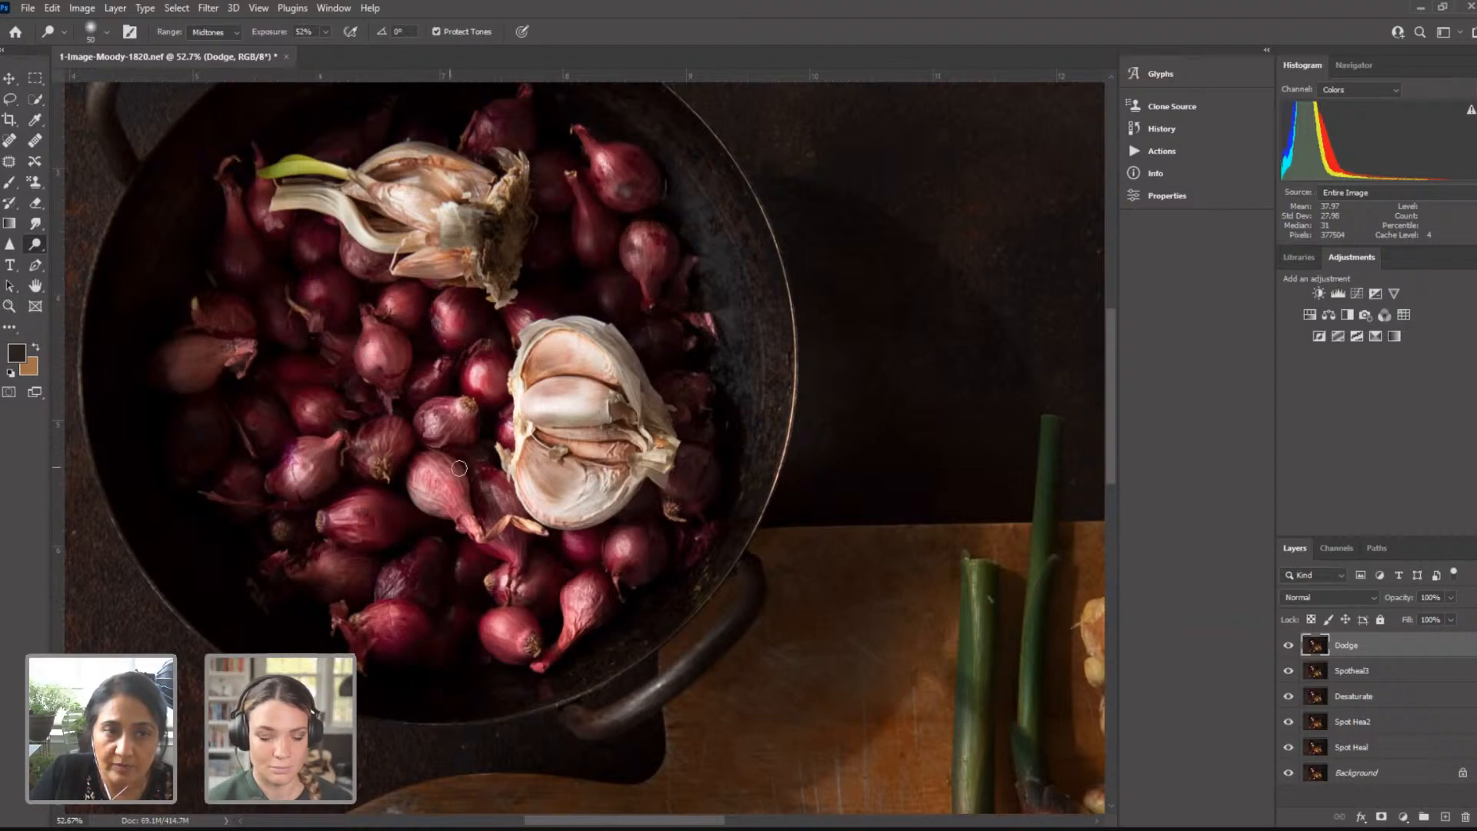
{"action": "mouse_move", "coordinate": [459, 469]}
{"action": "left_mouse_down"}
{"action": "mouse_move", "coordinate": [422, 468]}
{"action": "mouse_move", "coordinate": [348, 521]}
{"action": "mouse_move", "coordinate": [383, 537]}
{"action": "left_mouse_up"}
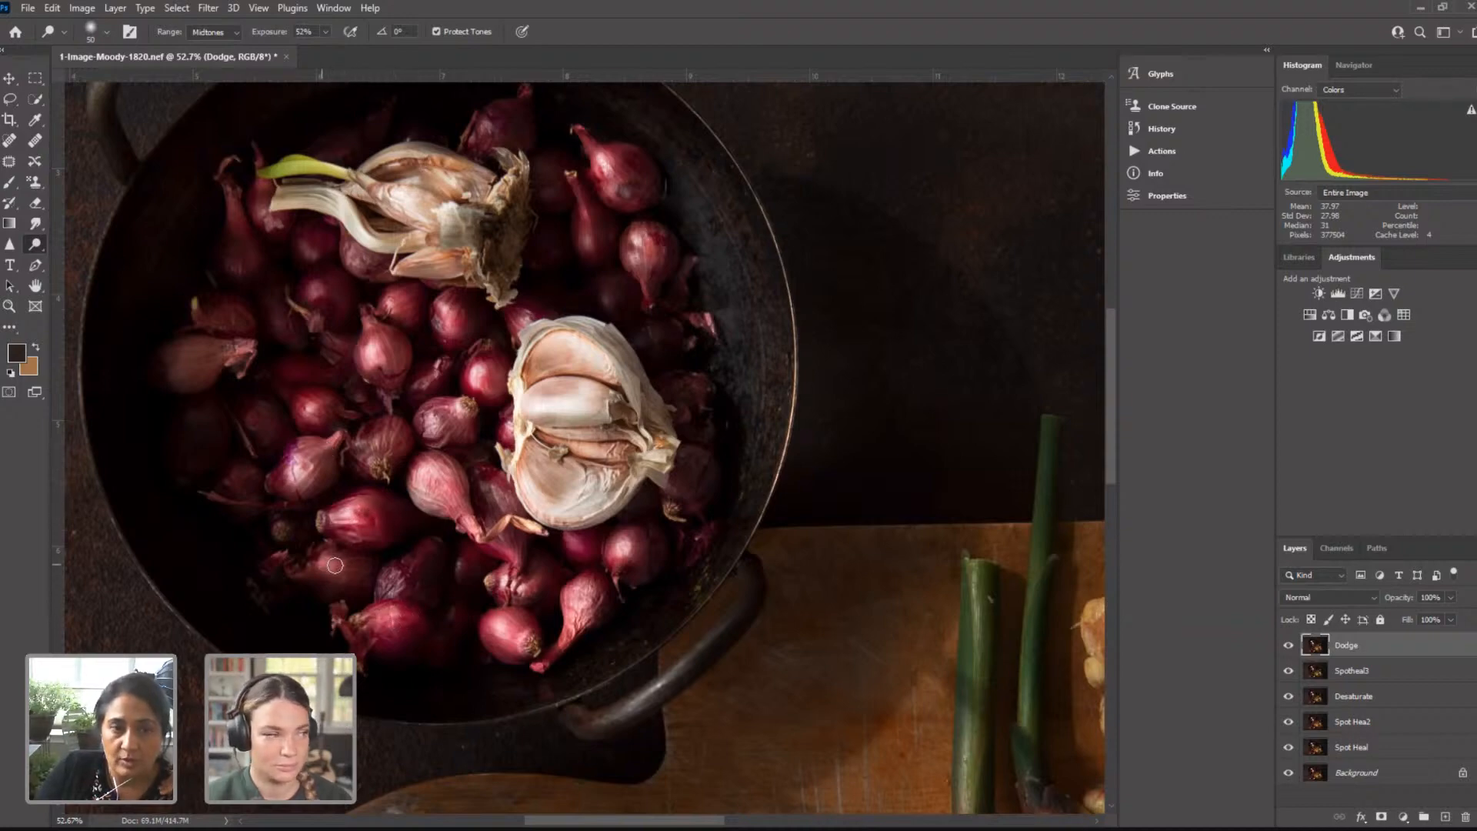
Step: Enlarge the Dodge Tool brush to 90 px and brighten the red chillies beside the cutting board
{"action": "left_click", "coordinate": [9, 310]}
{"action": "left_click", "coordinate": [387, 319], "text": "alt"}
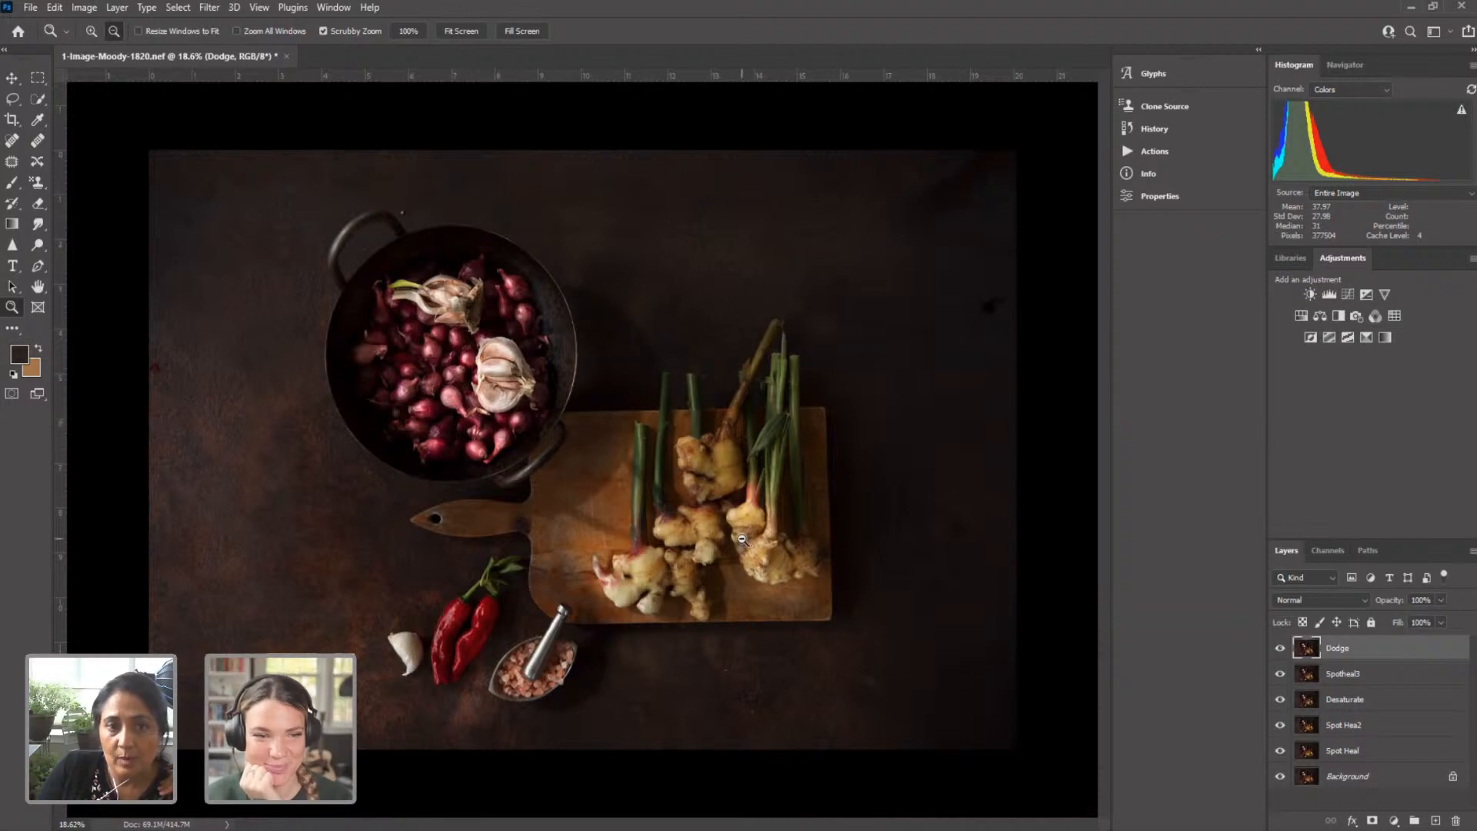
{"action": "left_click_drag", "start_coordinate": [483, 636], "coordinate": [548, 617]}
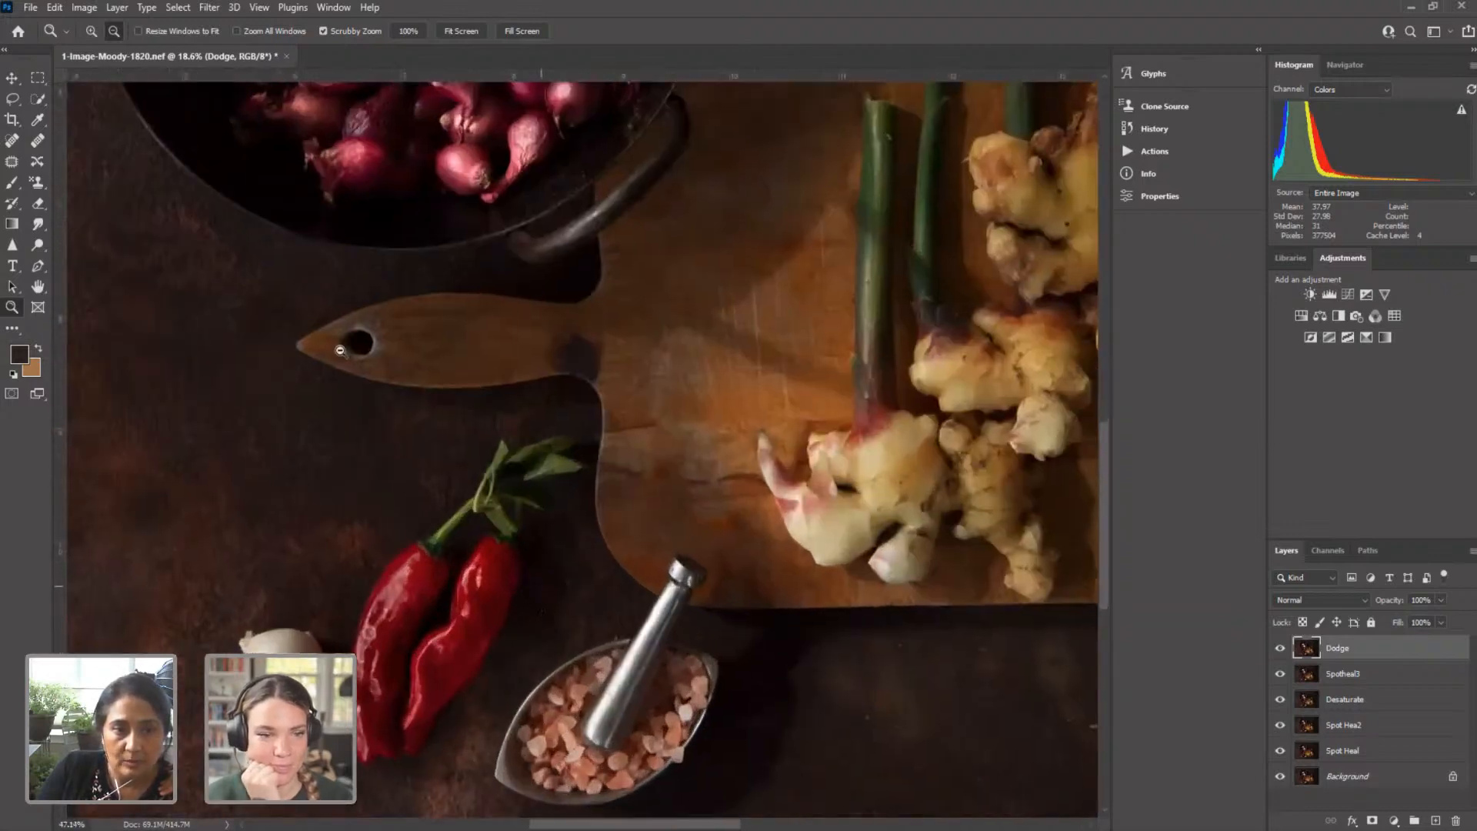
{"action": "left_click", "coordinate": [39, 244]}
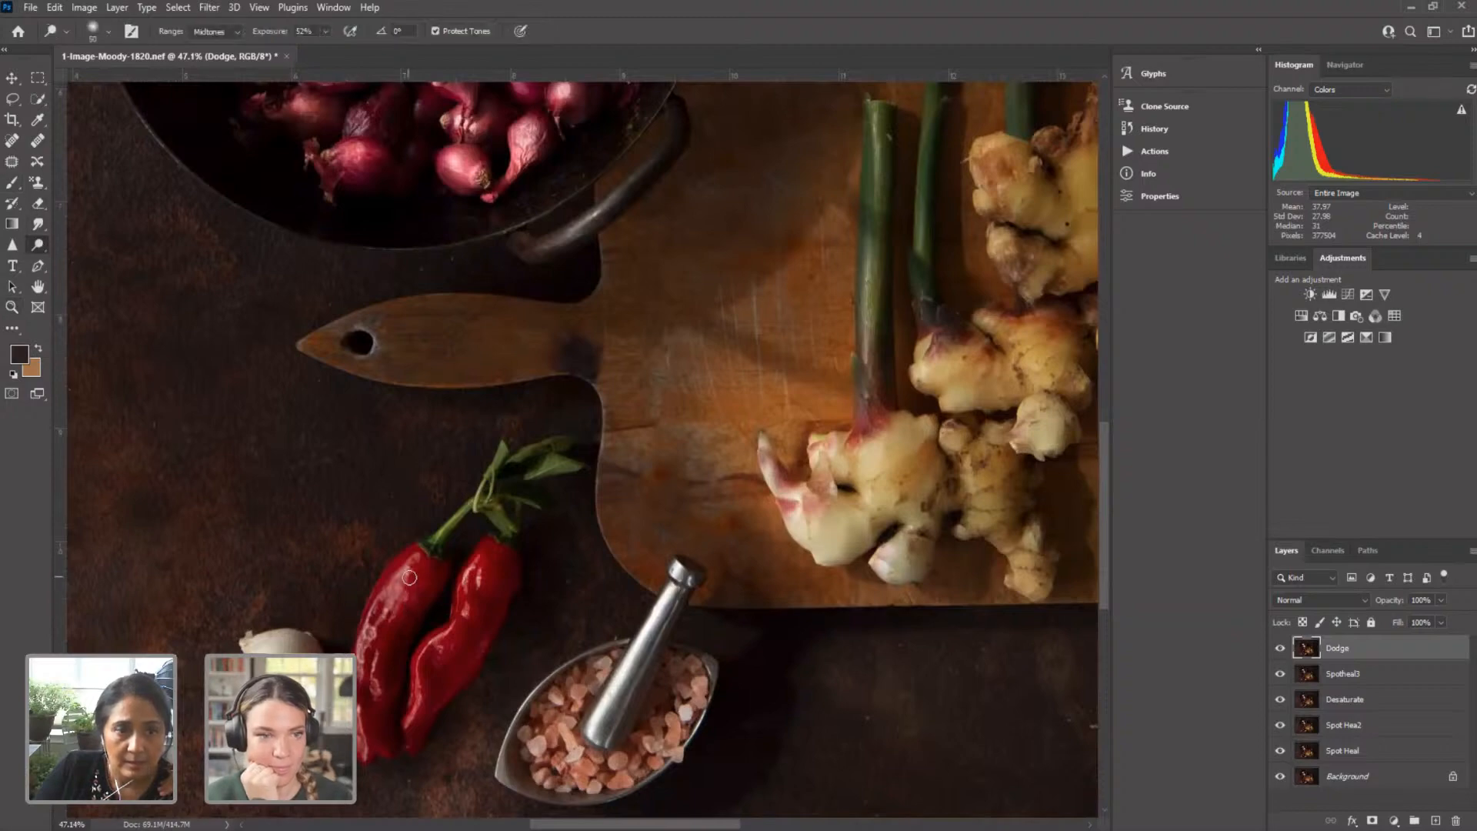
{"action": "key", "text": "]"}
{"action": "key", "text": "]"}
{"action": "key", "text": "]"}
{"action": "key", "text": "]"}
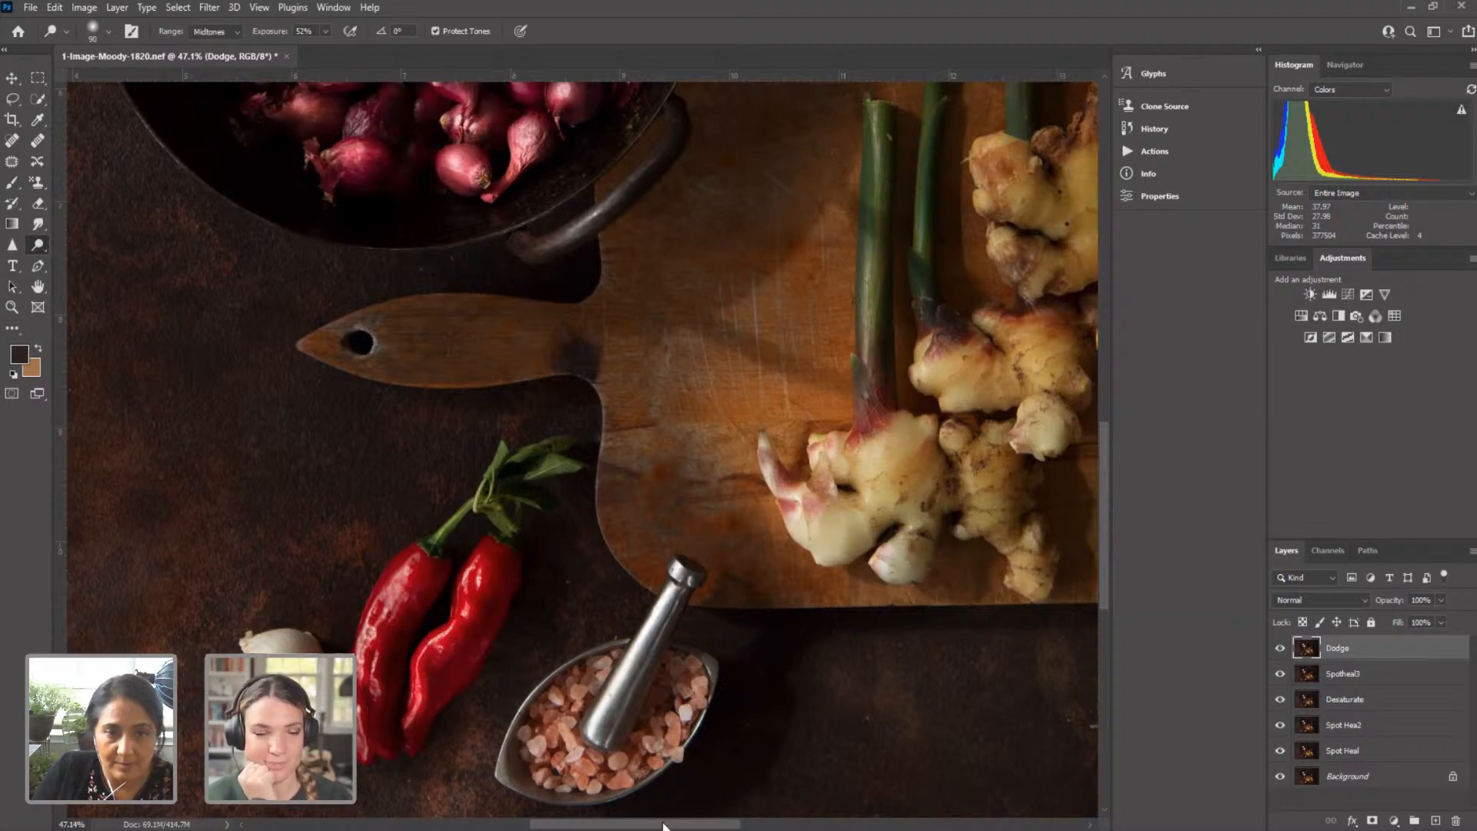
Step: Dodge the green ginger stems and the tops of the ginger roots on the cutting board
{"action": "scroll", "coordinate": [665, 823], "scroll_direction": "right", "scroll_amount": 5}
{"action": "scroll", "coordinate": [846, 692], "scroll_direction": "up", "scroll_amount": 3}
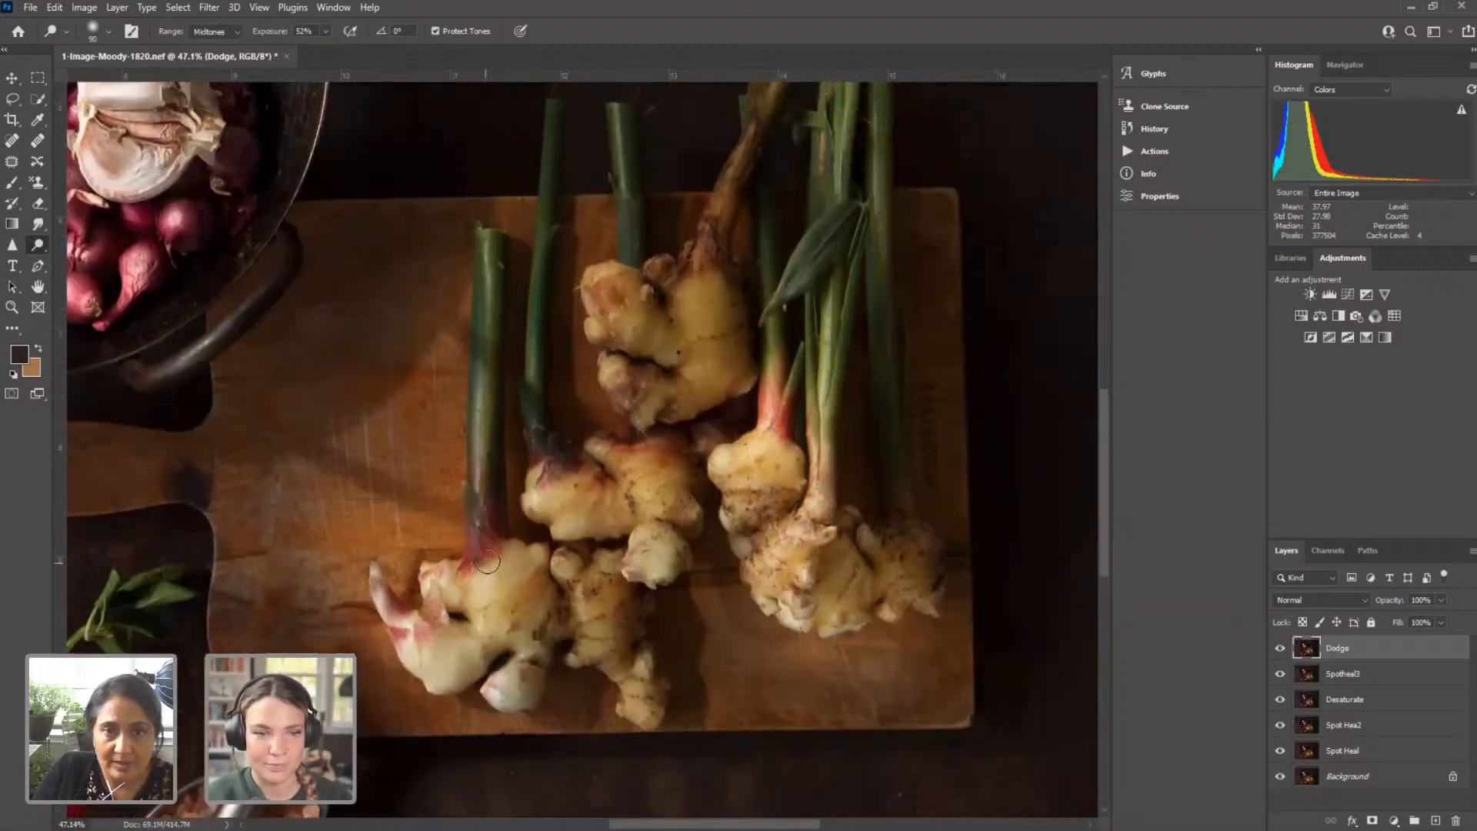
{"action": "mouse_move", "coordinate": [487, 560]}
{"action": "left_mouse_down"}
{"action": "mouse_move", "coordinate": [481, 409]}
{"action": "mouse_move", "coordinate": [484, 516]}
{"action": "mouse_move", "coordinate": [472, 431]}
{"action": "mouse_move", "coordinate": [490, 261]}
{"action": "left_mouse_up"}
{"action": "left_click_drag", "start_coordinate": [540, 399], "coordinate": [534, 187]}
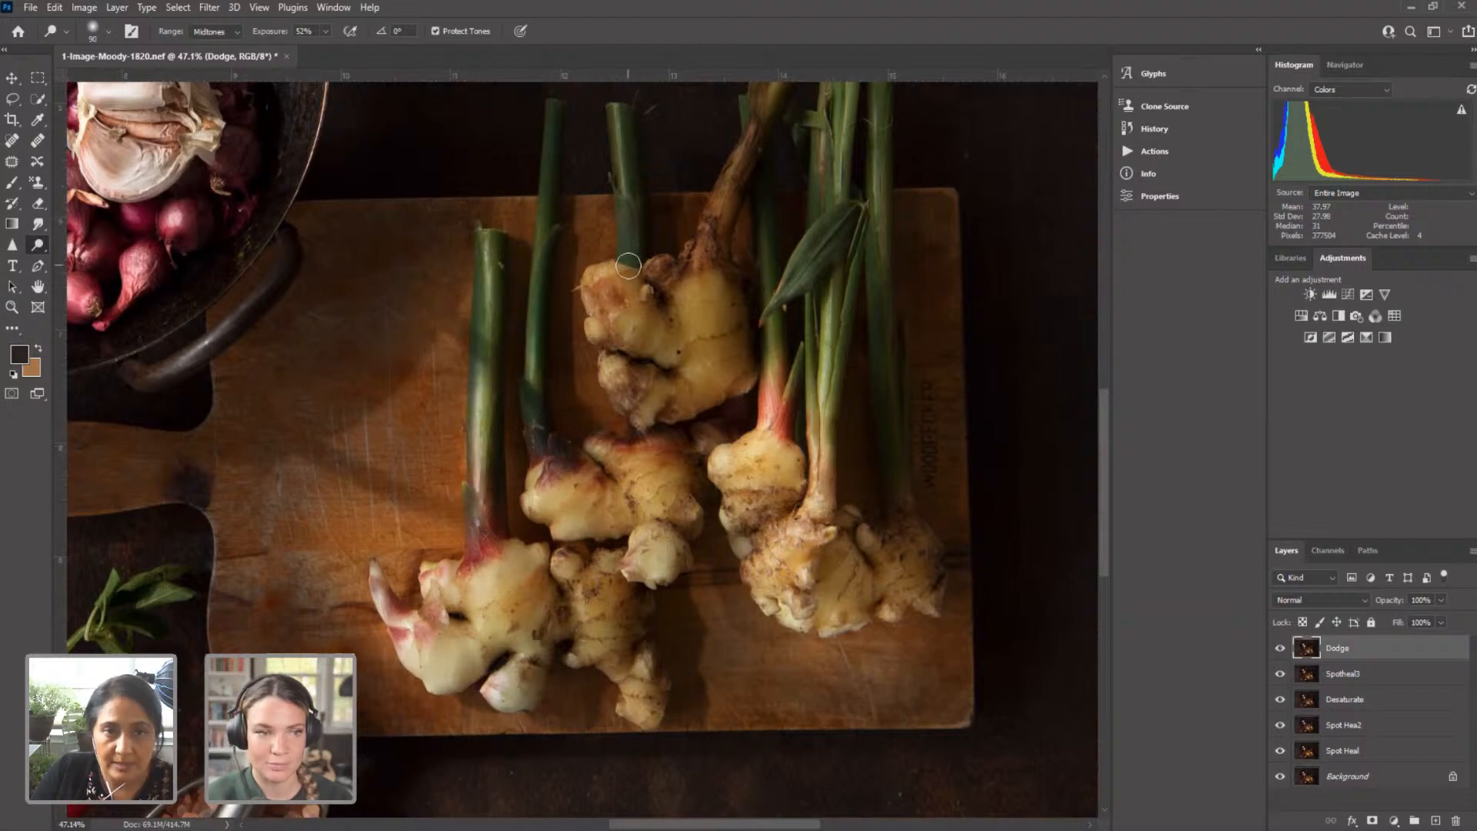
{"action": "mouse_move", "coordinate": [630, 266]}
{"action": "left_mouse_down"}
{"action": "mouse_move", "coordinate": [621, 165]}
{"action": "mouse_move", "coordinate": [658, 327]}
{"action": "mouse_move", "coordinate": [604, 267]}
{"action": "left_mouse_up"}
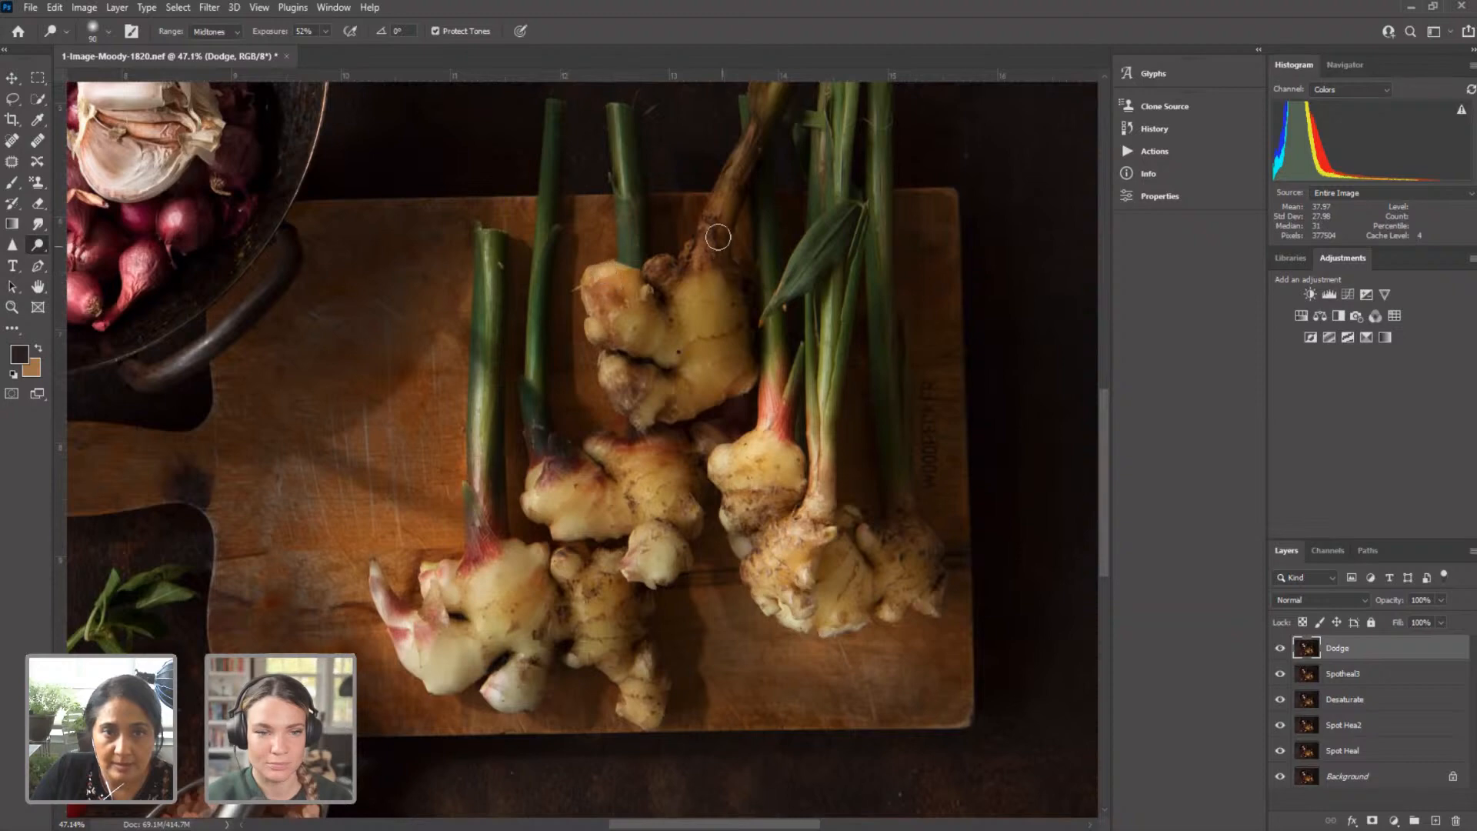
{"action": "left_click_drag", "start_coordinate": [718, 237], "coordinate": [755, 120]}
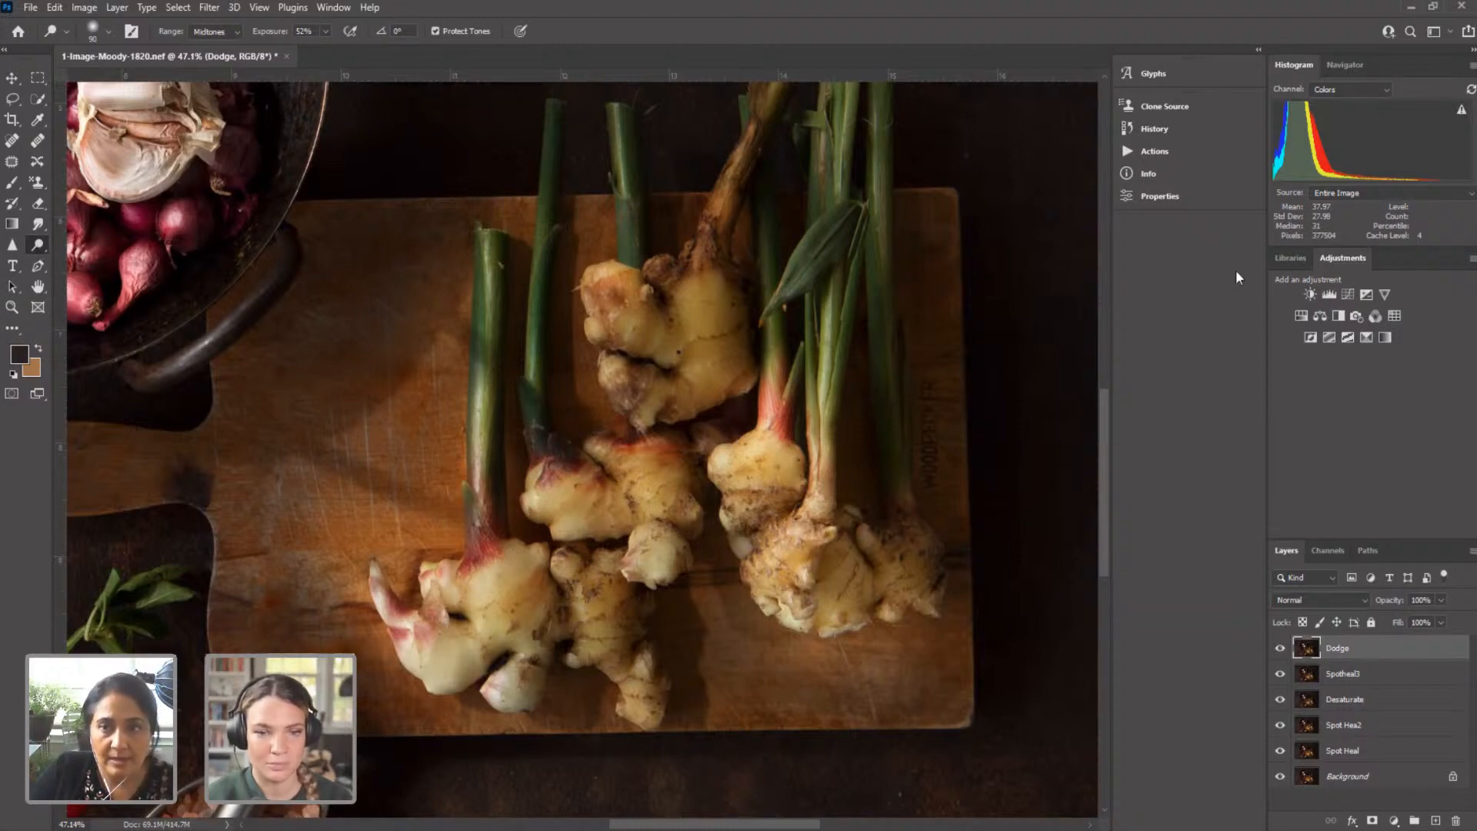
Step: Duplicate the Dodge layer under the name "Saturate"
{"action": "right_click", "coordinate": [1362, 648]}
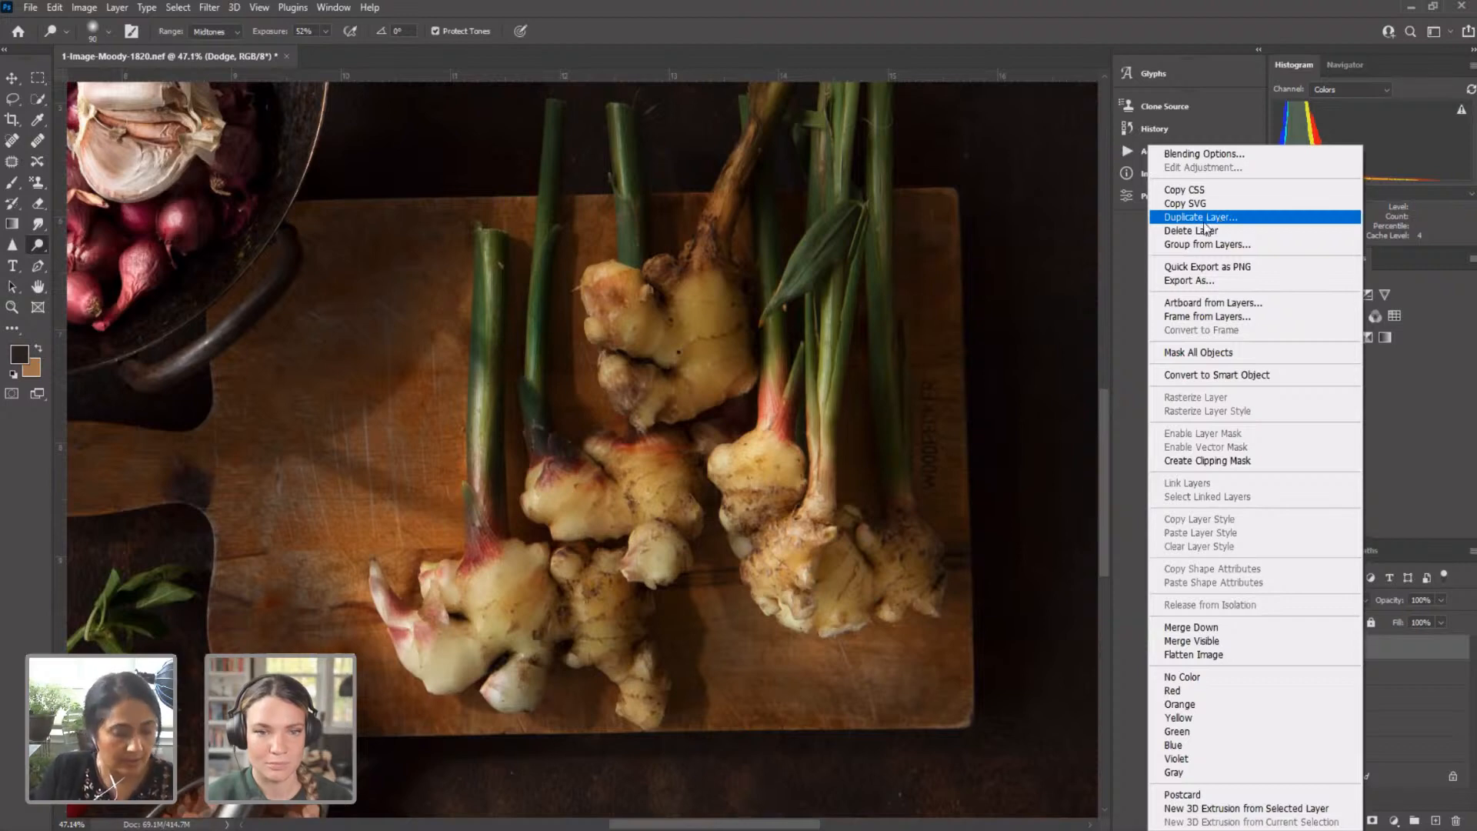
{"action": "left_click", "coordinate": [1205, 222]}
{"action": "type", "text": "Saturate"}
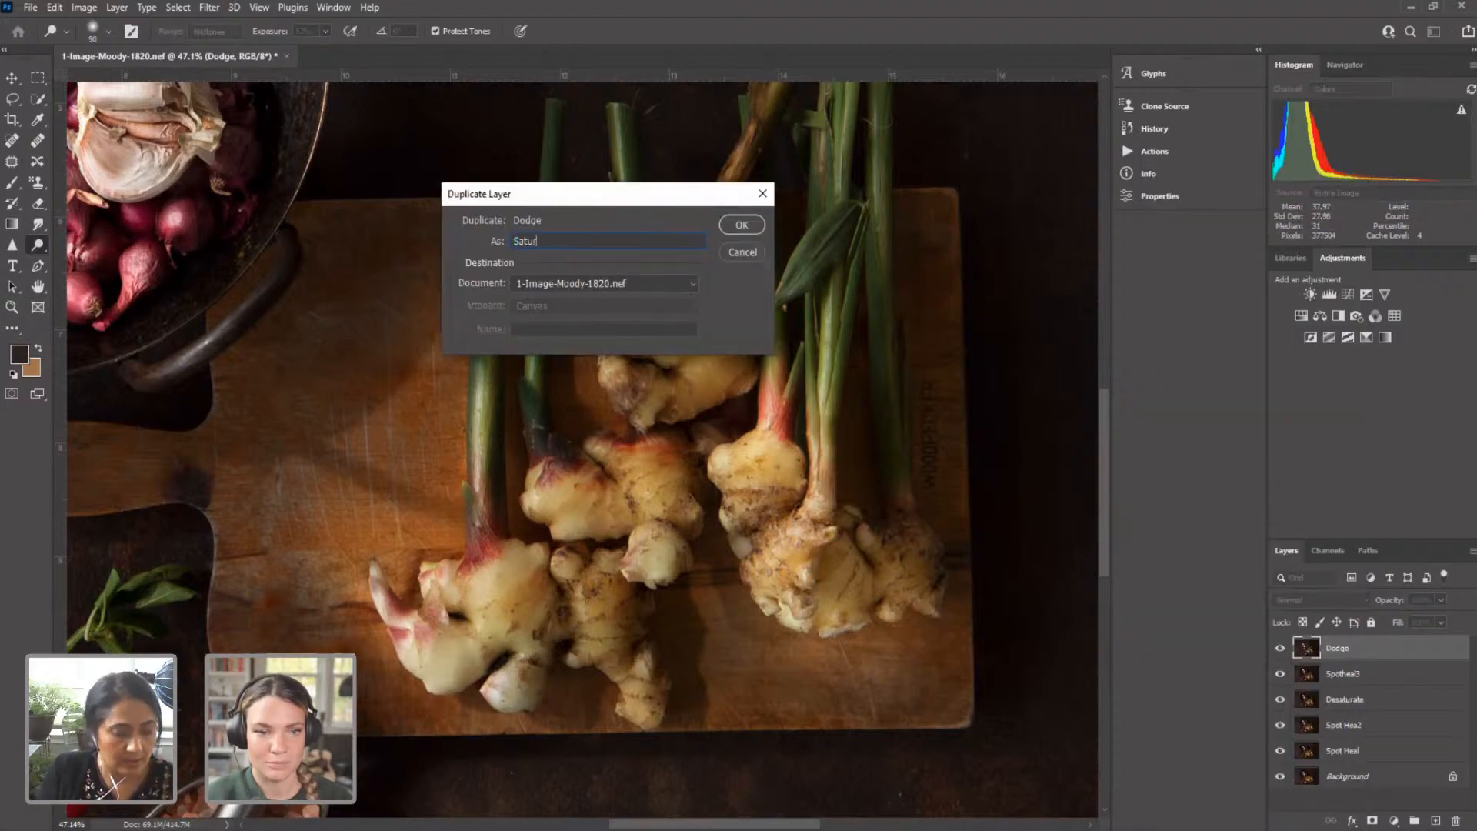
{"action": "left_click", "coordinate": [740, 226]}
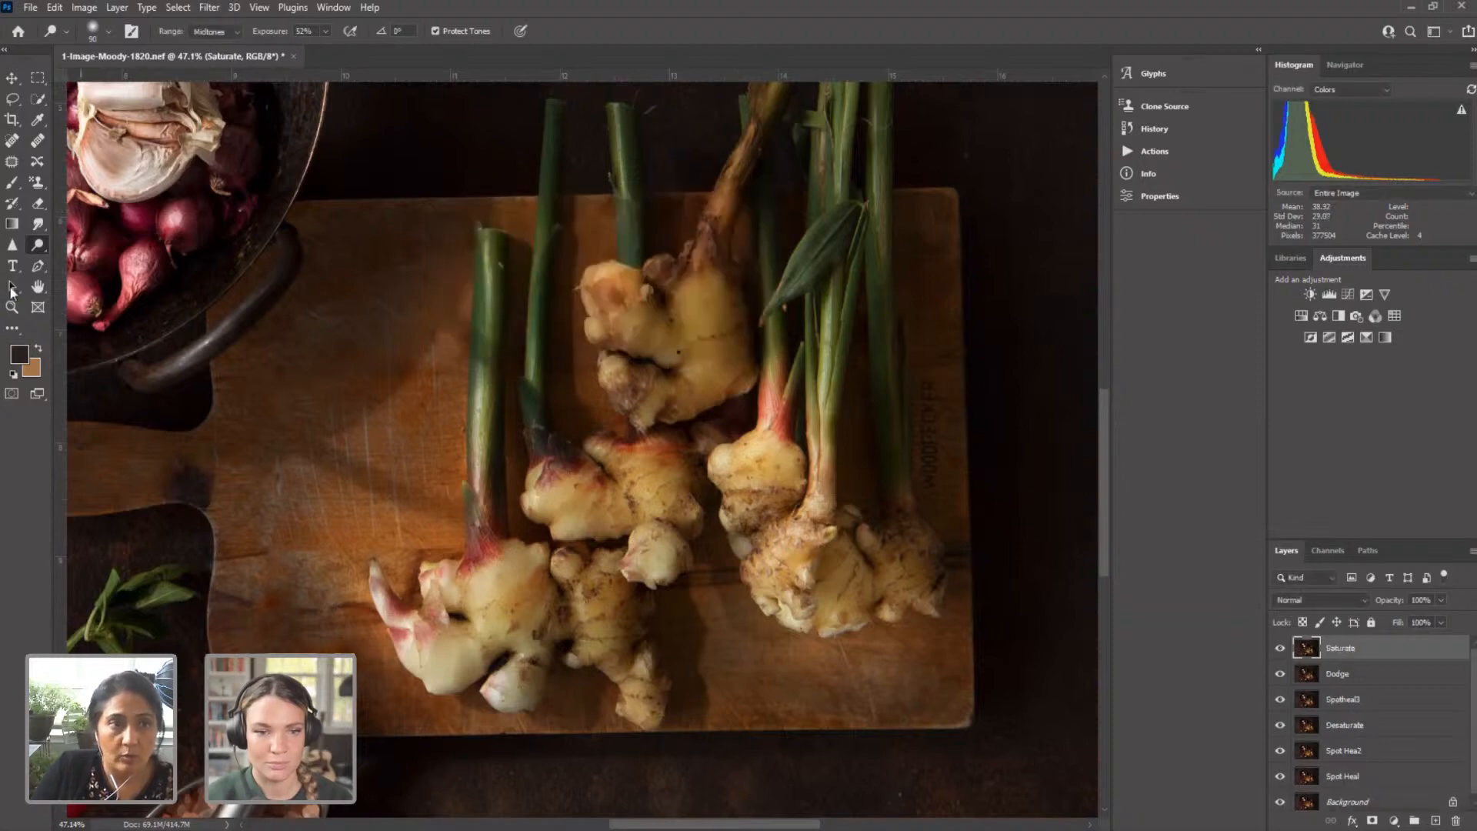
Step: Intensify the pink stem bases of the ginger using the Sponge Tool in Saturate mode with a 165 px brush
{"action": "right_click", "coordinate": [38, 246]}
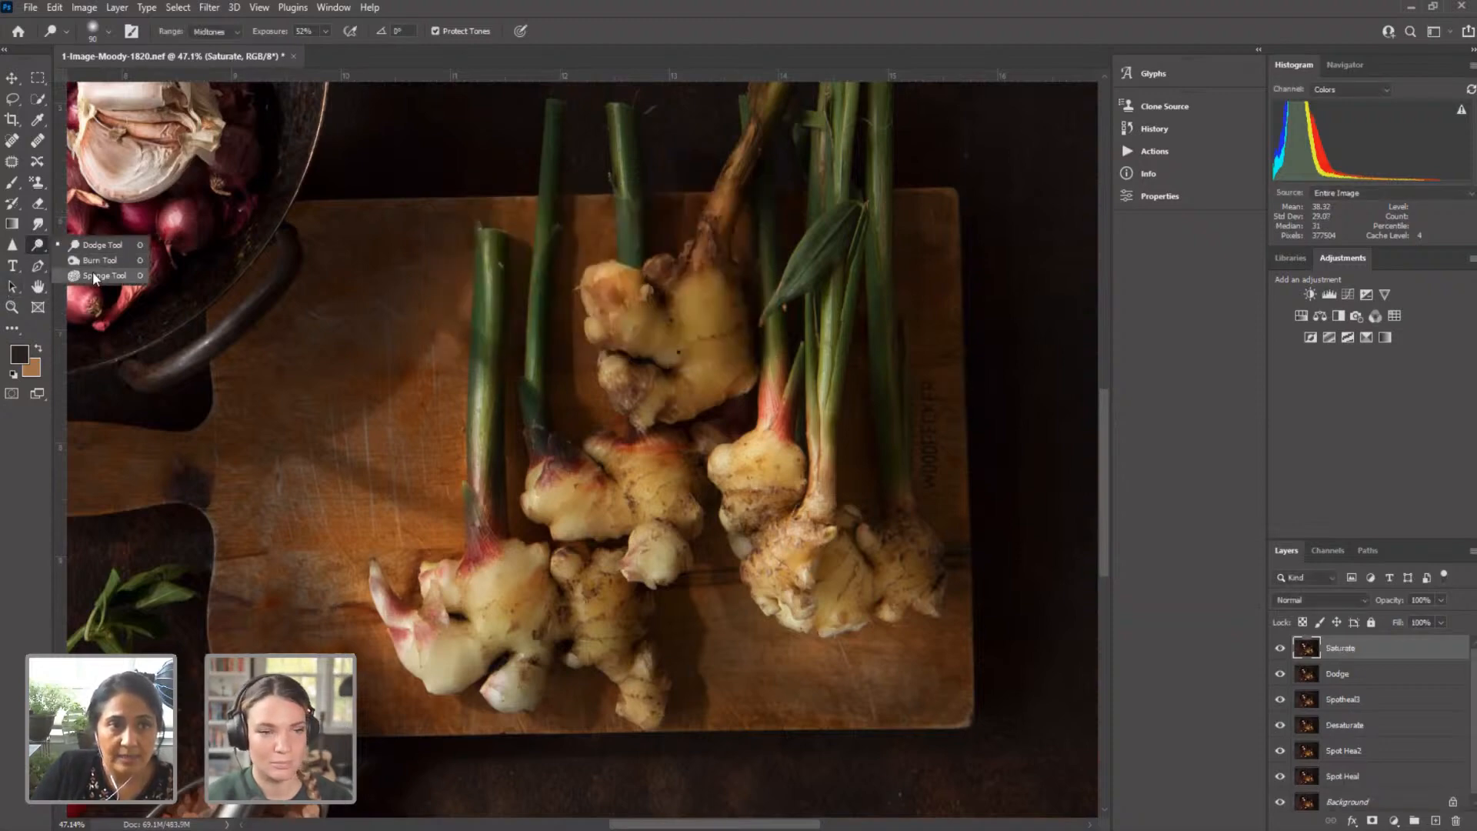
{"action": "left_click", "coordinate": [93, 275]}
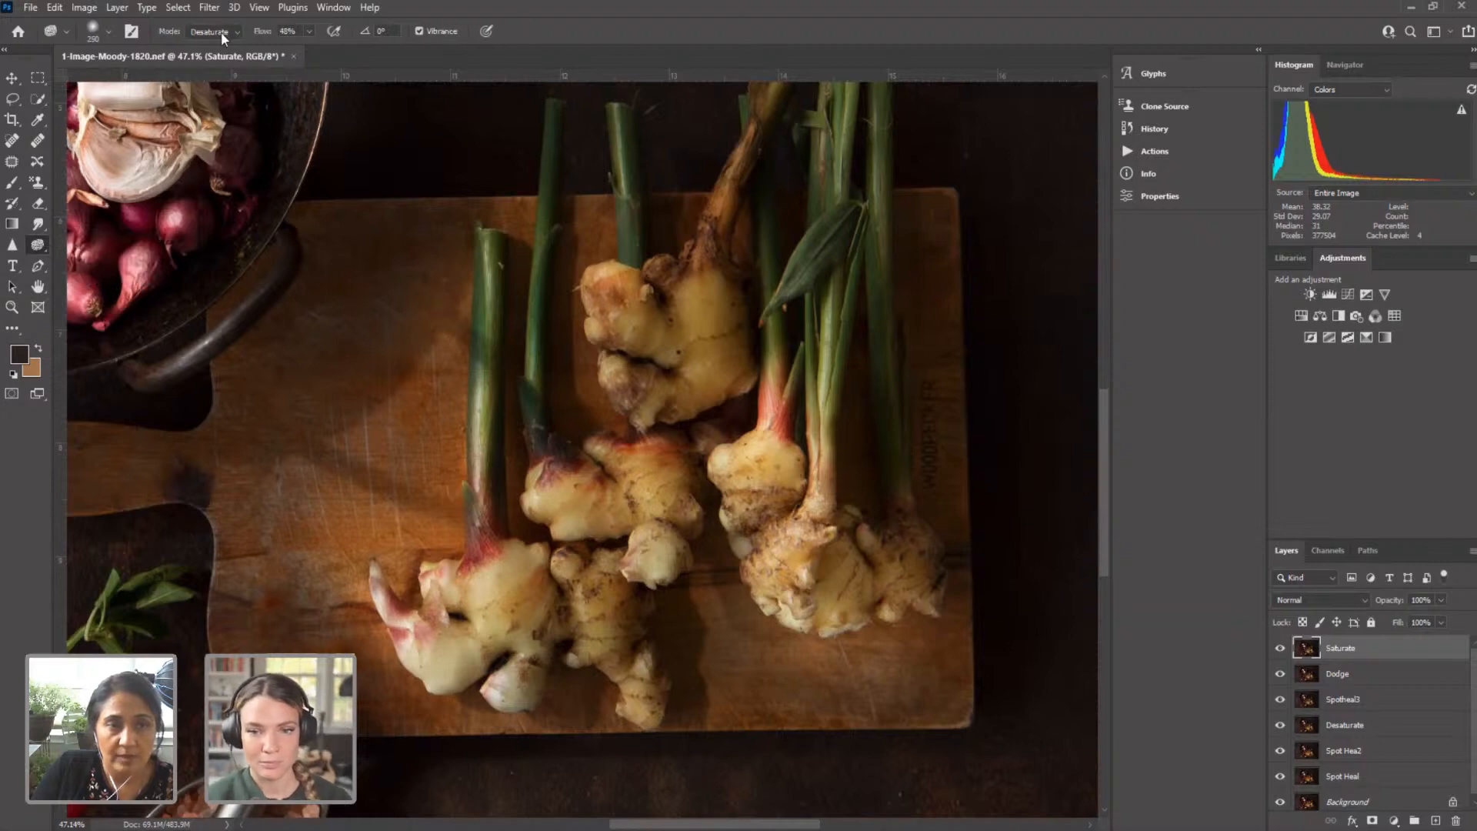
{"action": "left_click", "coordinate": [221, 35]}
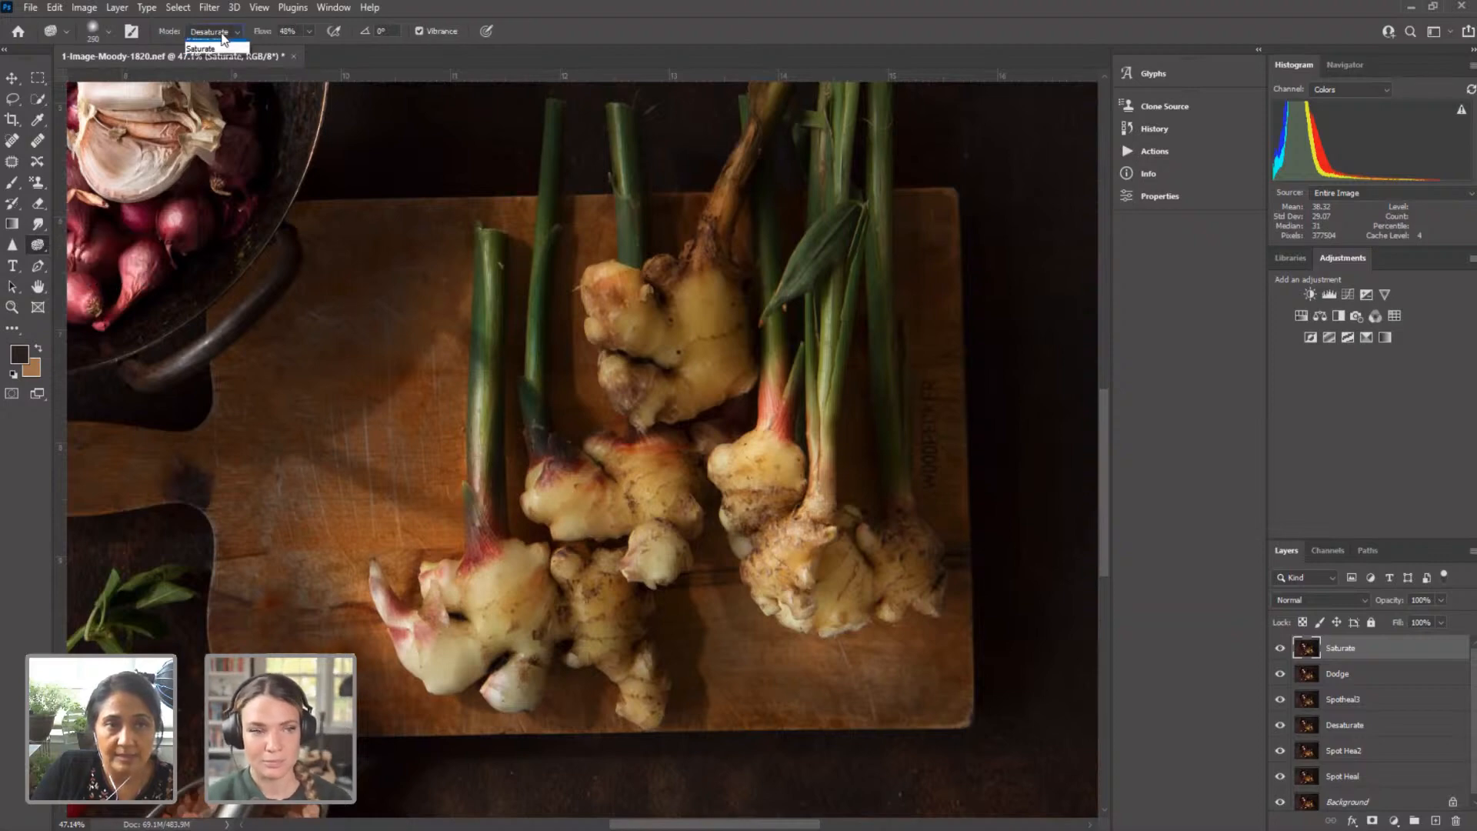
{"action": "left_click", "coordinate": [309, 43]}
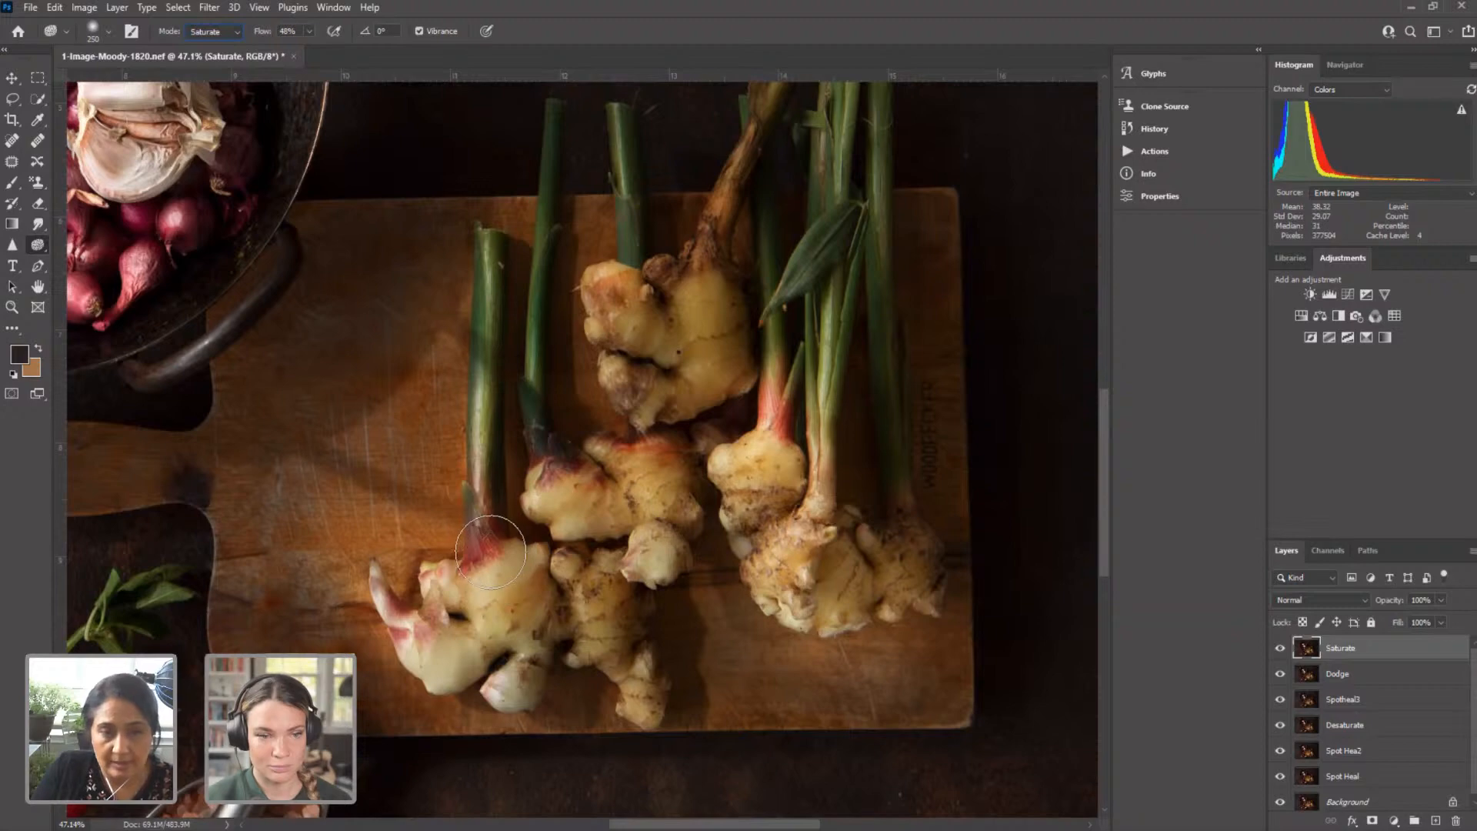
{"action": "right_click", "coordinate": [499, 540]}
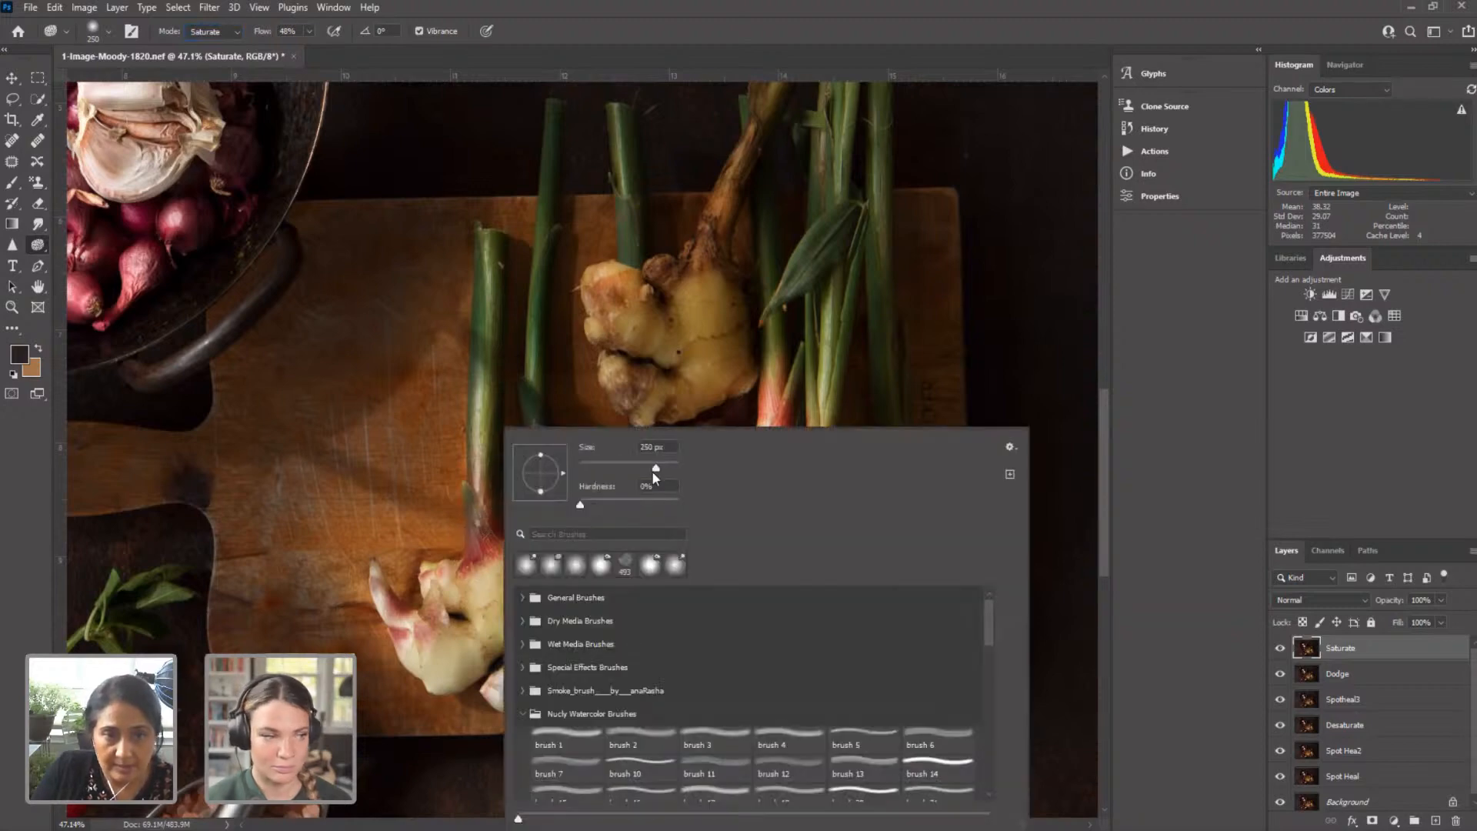
{"action": "left_click_drag", "start_coordinate": [652, 470], "coordinate": [644, 470]}
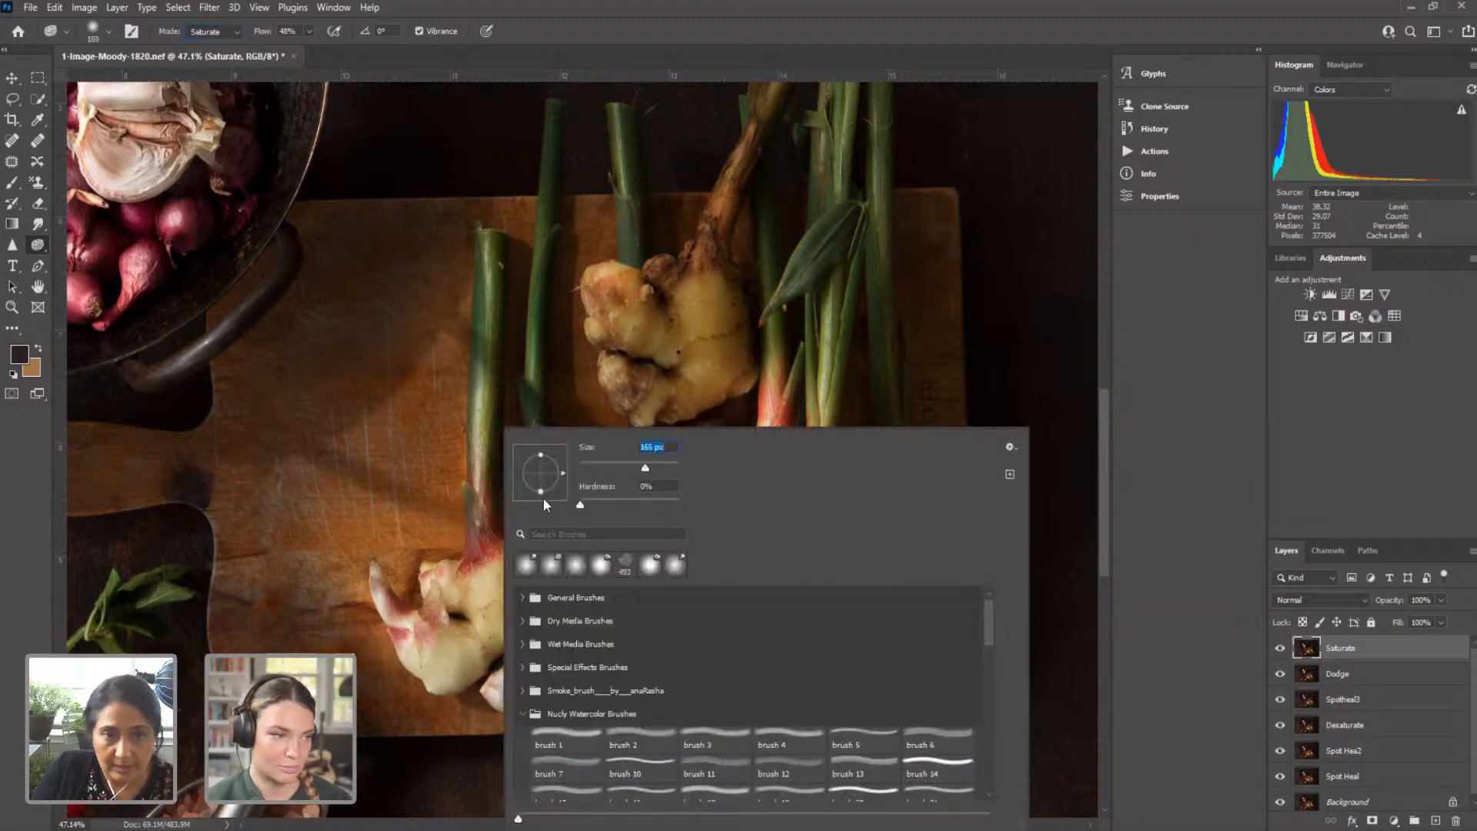
{"action": "left_click", "coordinate": [481, 547]}
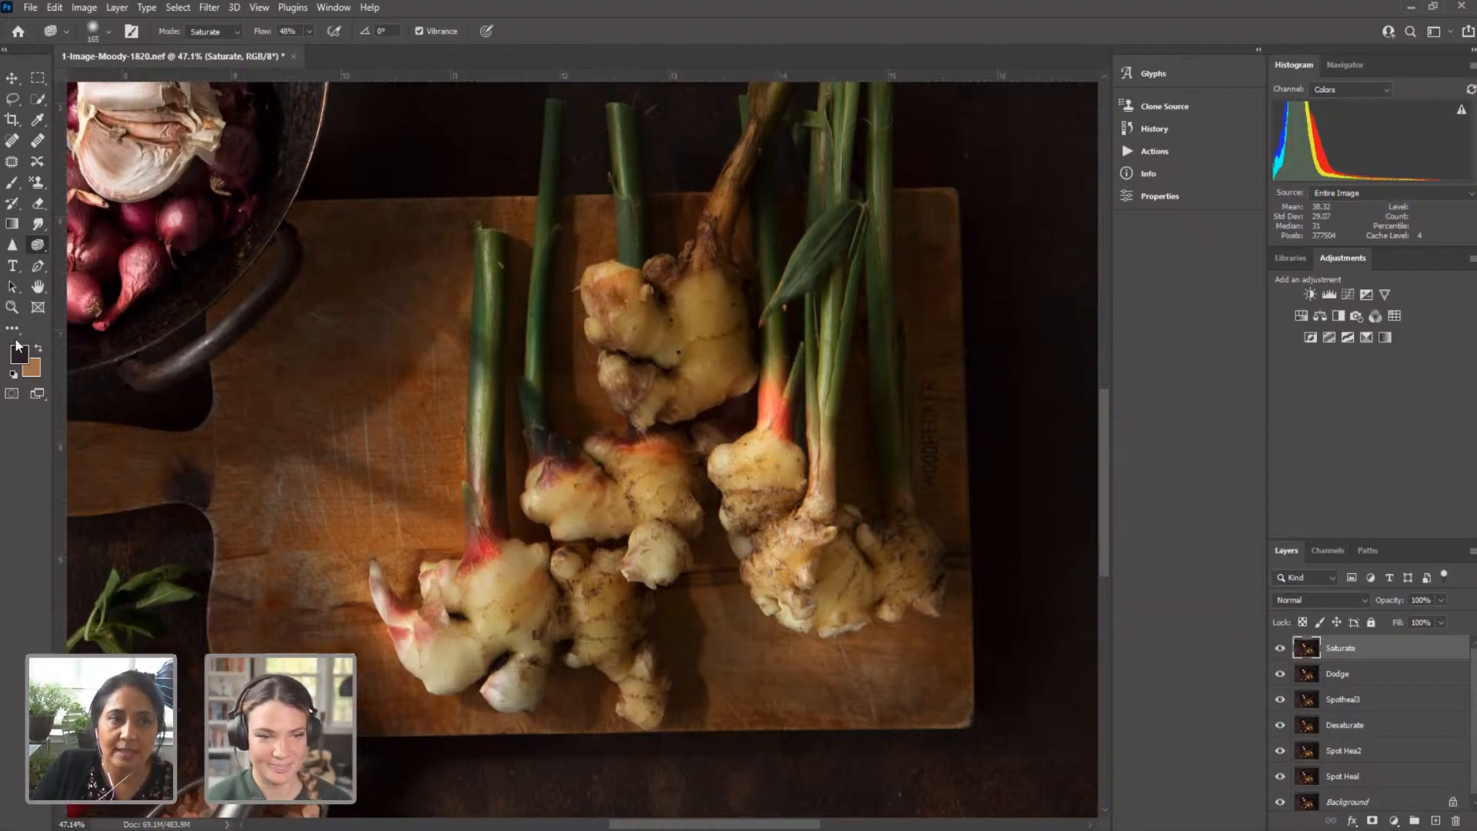
Step: Duplicate the Saturate layer under the name "Burn"
{"action": "left_click", "coordinate": [12, 307]}
{"action": "left_click_drag", "start_coordinate": [615, 488], "coordinate": [560, 471]}
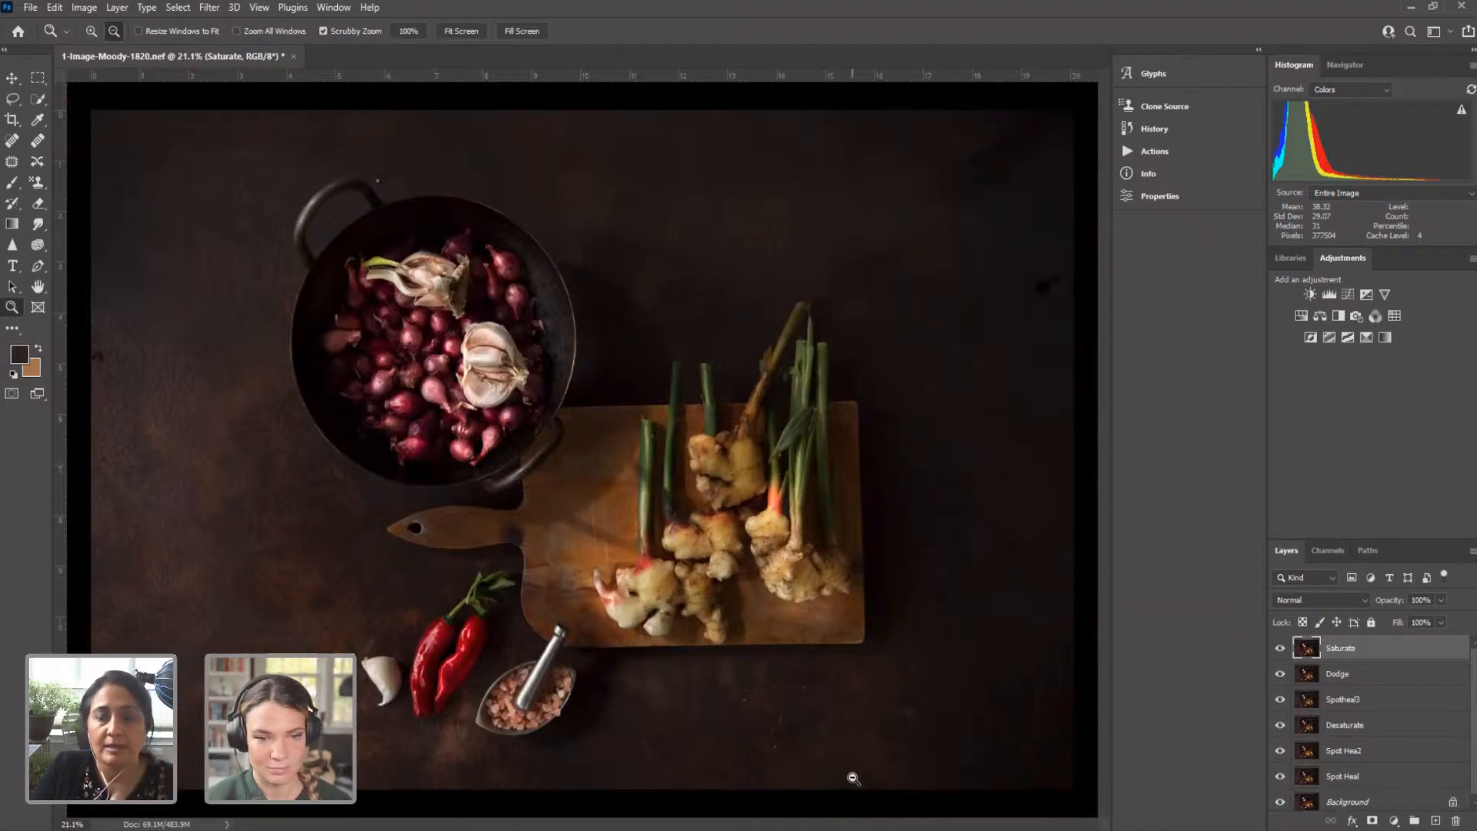
{"action": "right_click", "coordinate": [1339, 653]}
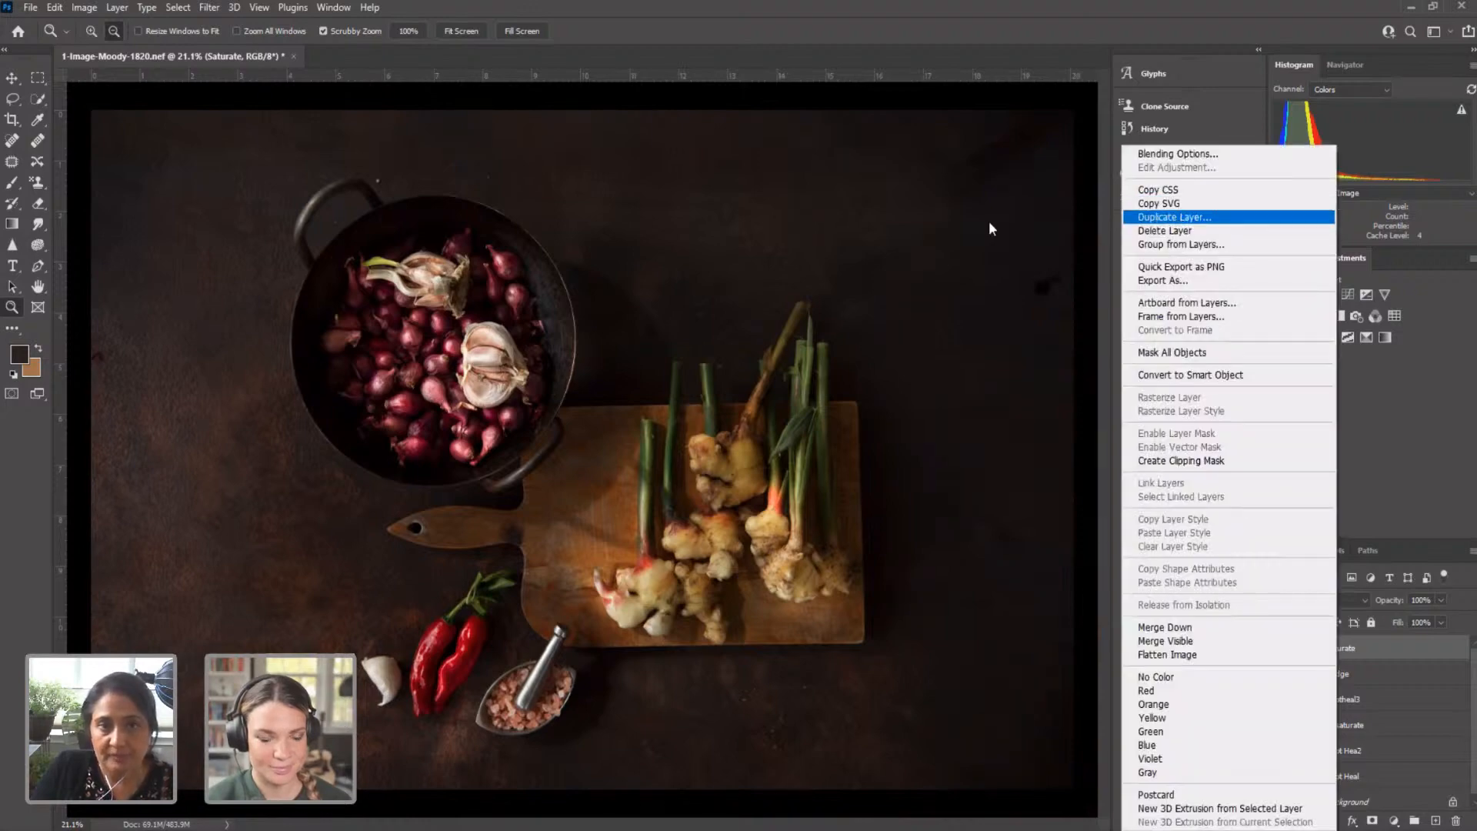
{"action": "key", "text": "Return"}
{"action": "type", "text": "Burn"}
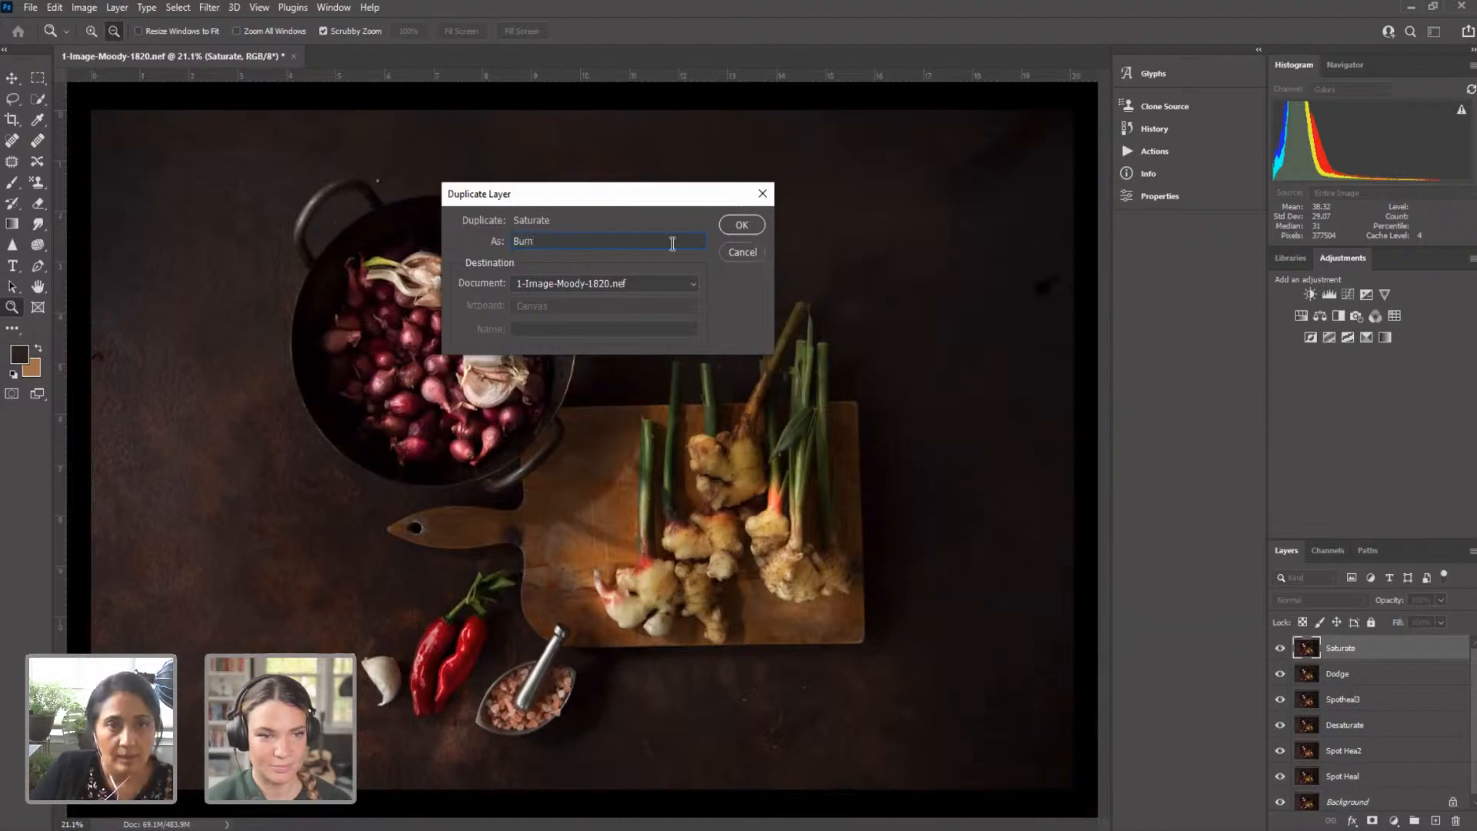
{"action": "left_click", "coordinate": [738, 227]}
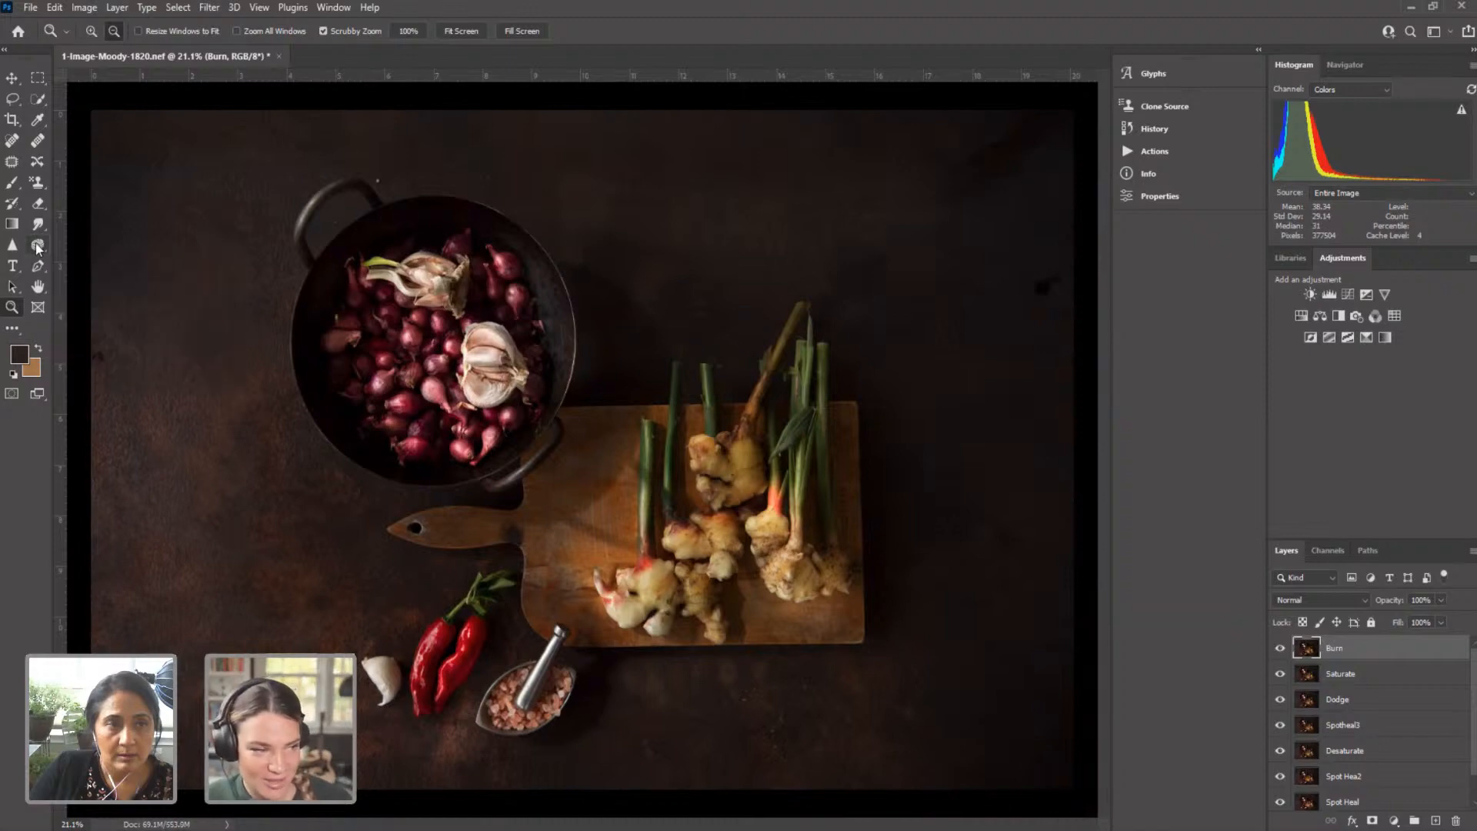
Step: Try burning the background above the ginger using the Burn Tool's Shadows range at 51% exposure with a 1200 px brush
{"action": "left_click_drag", "start_coordinate": [37, 245], "coordinate": [102, 283]}
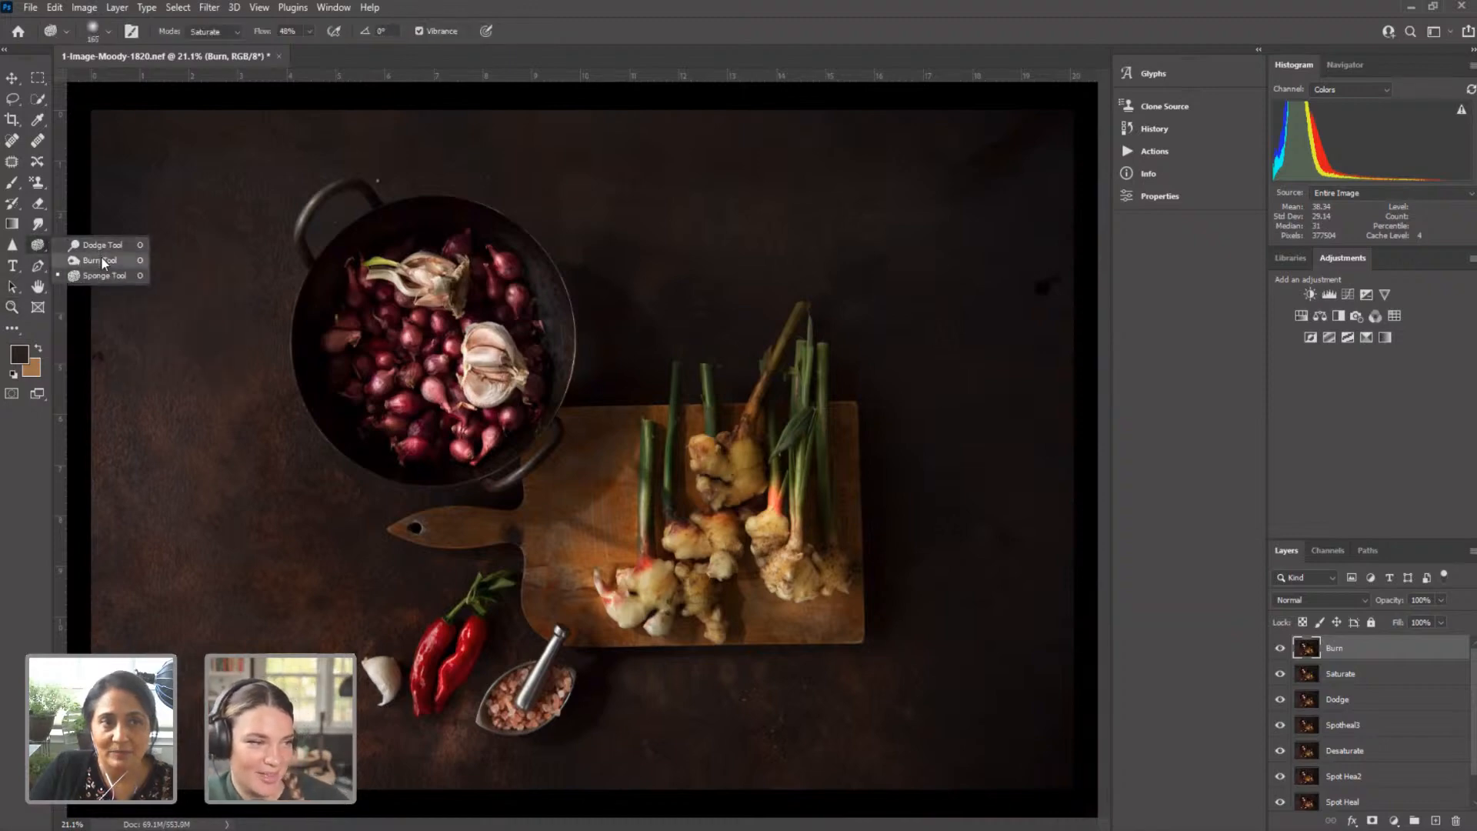
{"action": "left_click", "coordinate": [100, 260]}
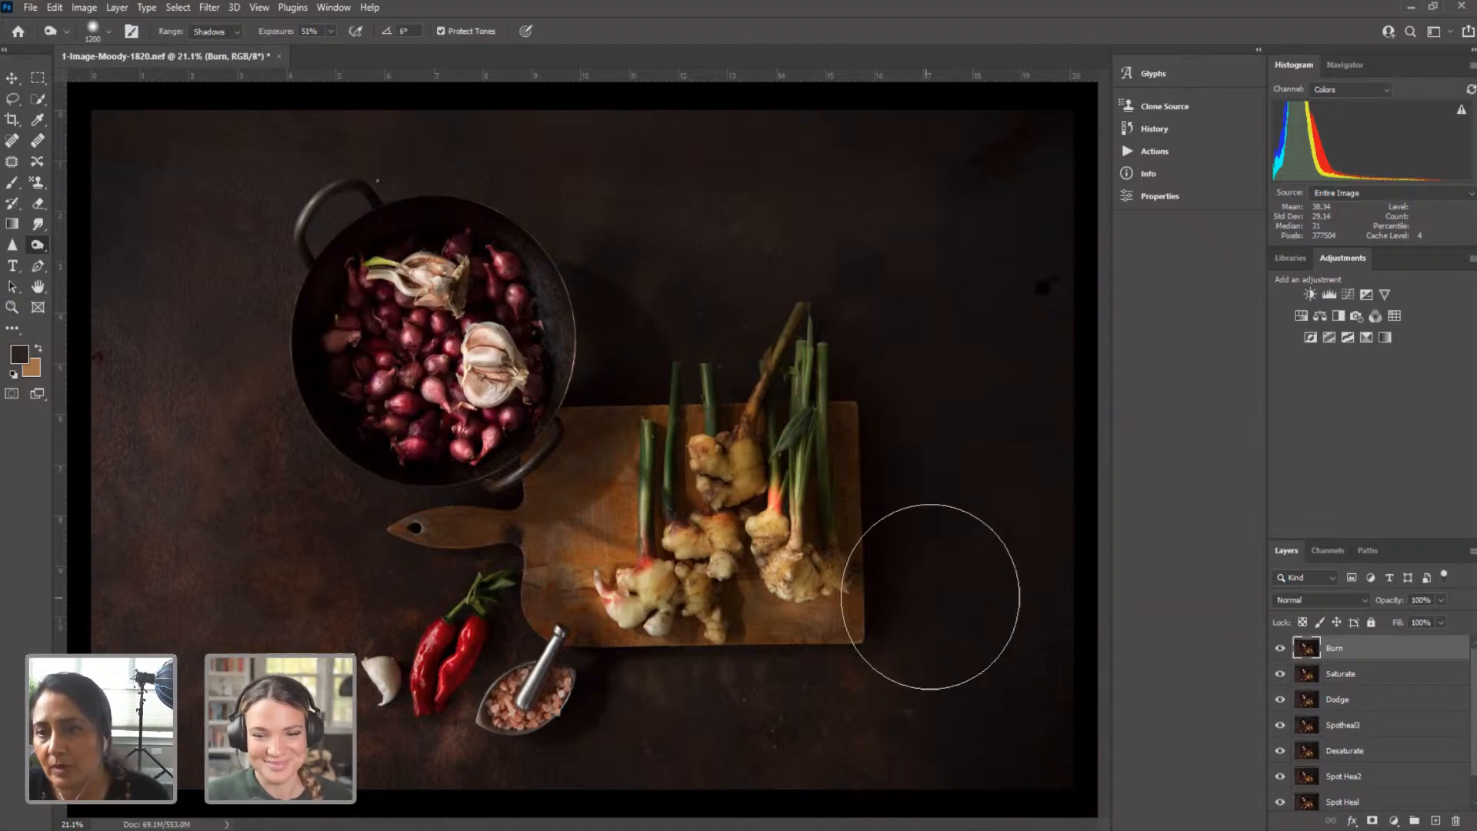
{"action": "left_click", "coordinate": [12, 141]}
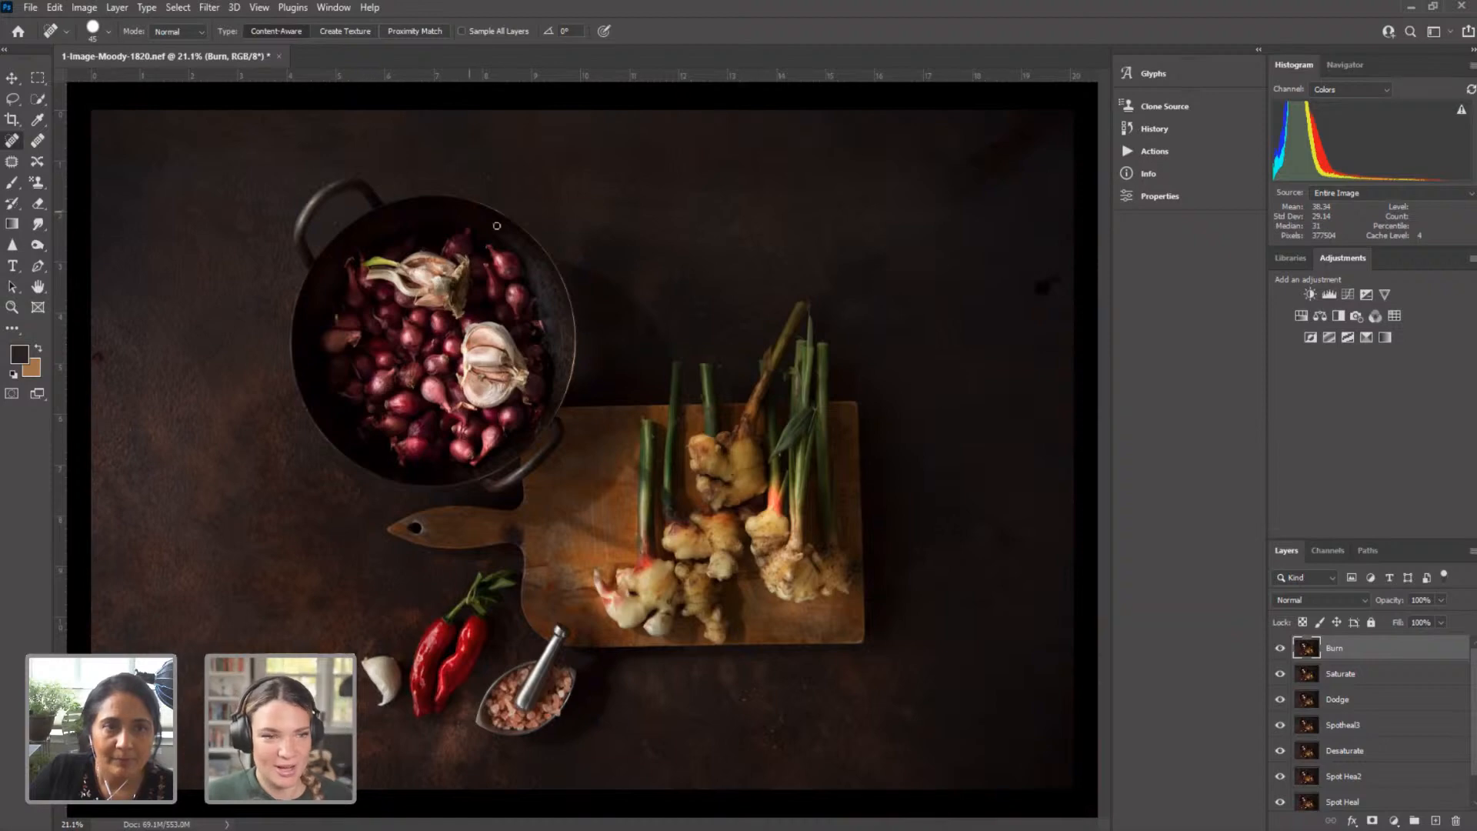
{"action": "left_click", "coordinate": [38, 245]}
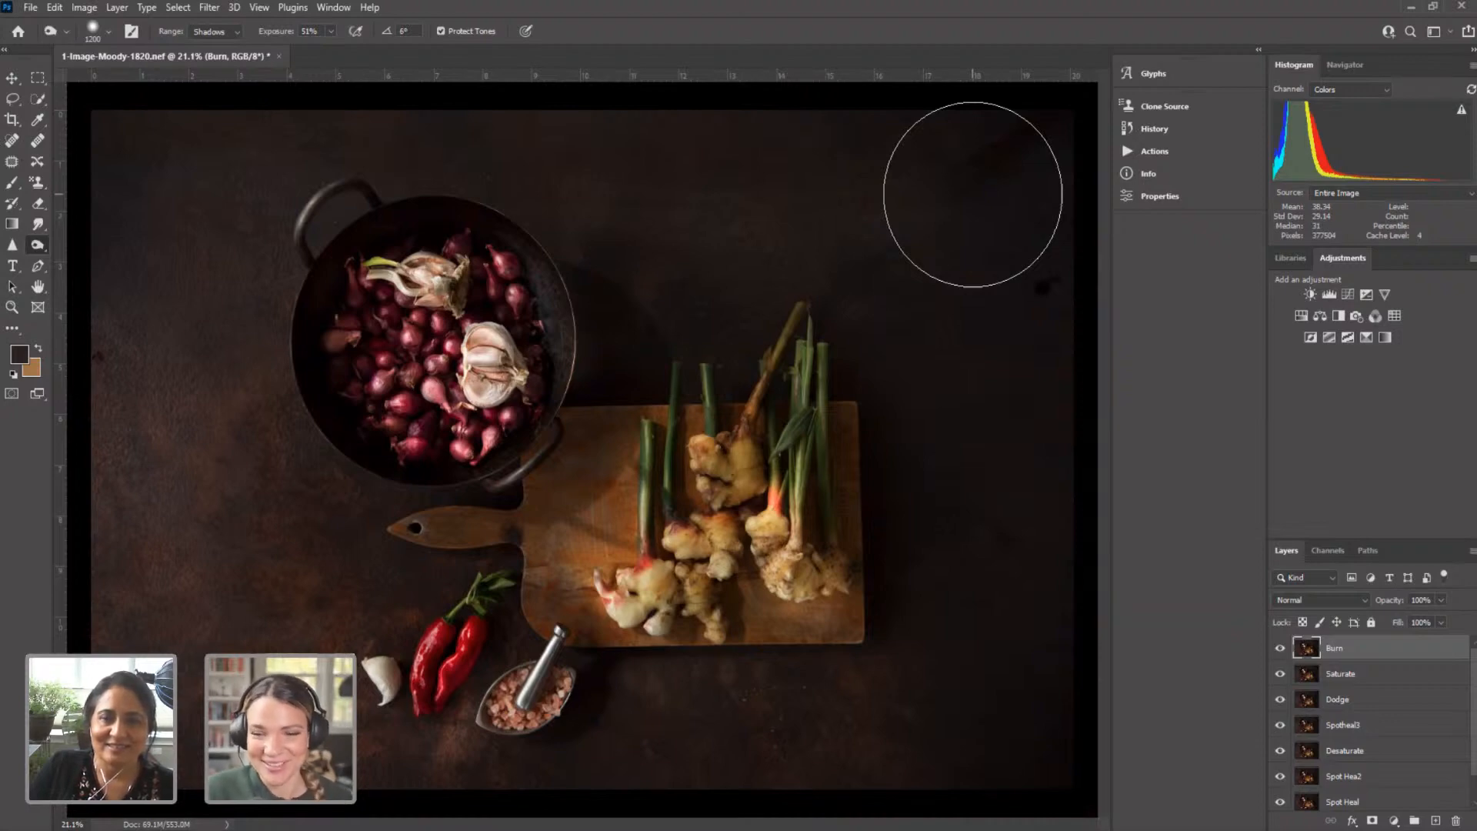
{"action": "left_click_drag", "start_coordinate": [904, 186], "coordinate": [777, 158]}
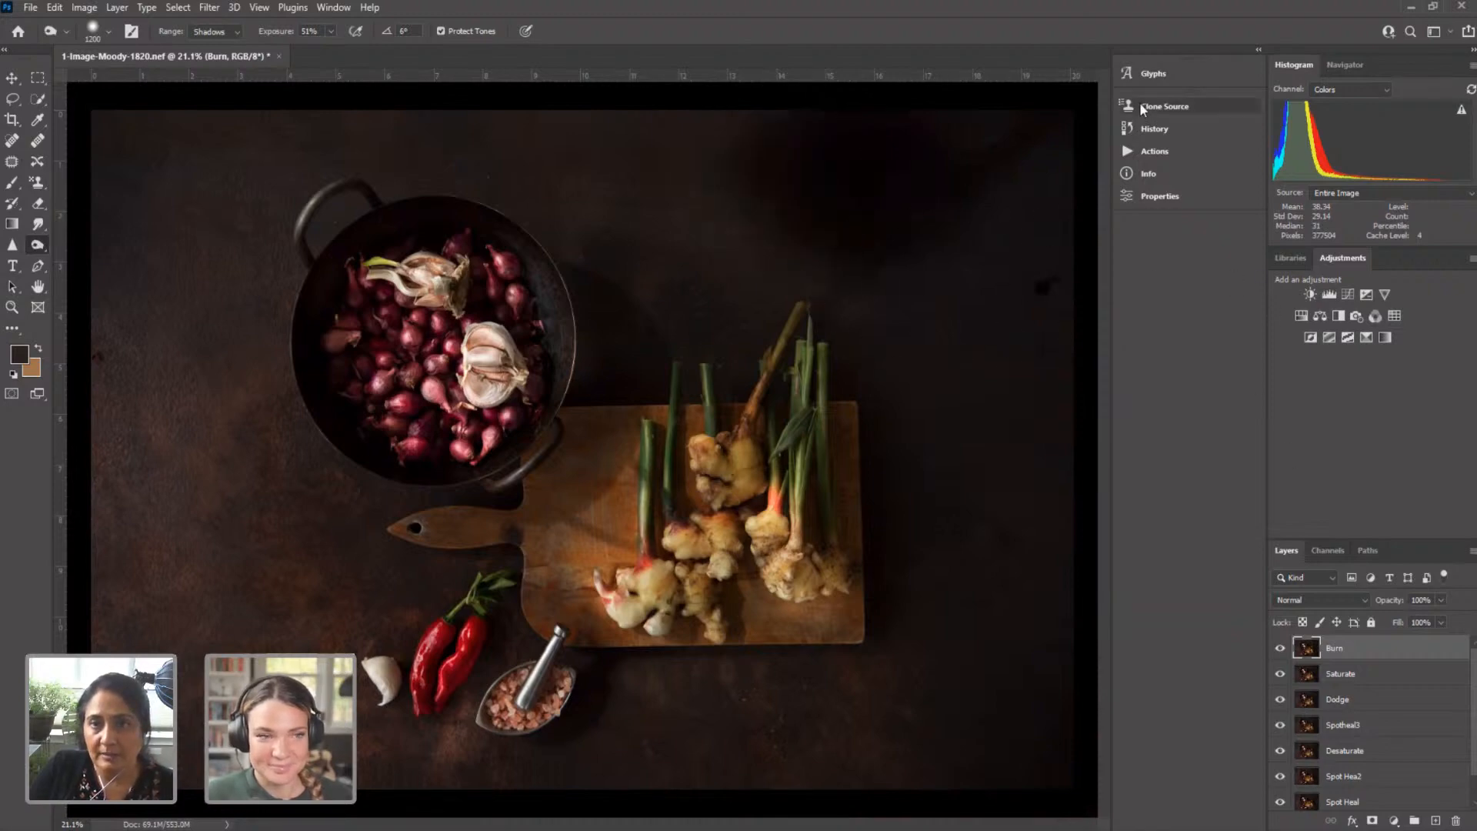
Step: Delete the last Burn Tool state from the document history
{"action": "left_click", "coordinate": [1139, 128]}
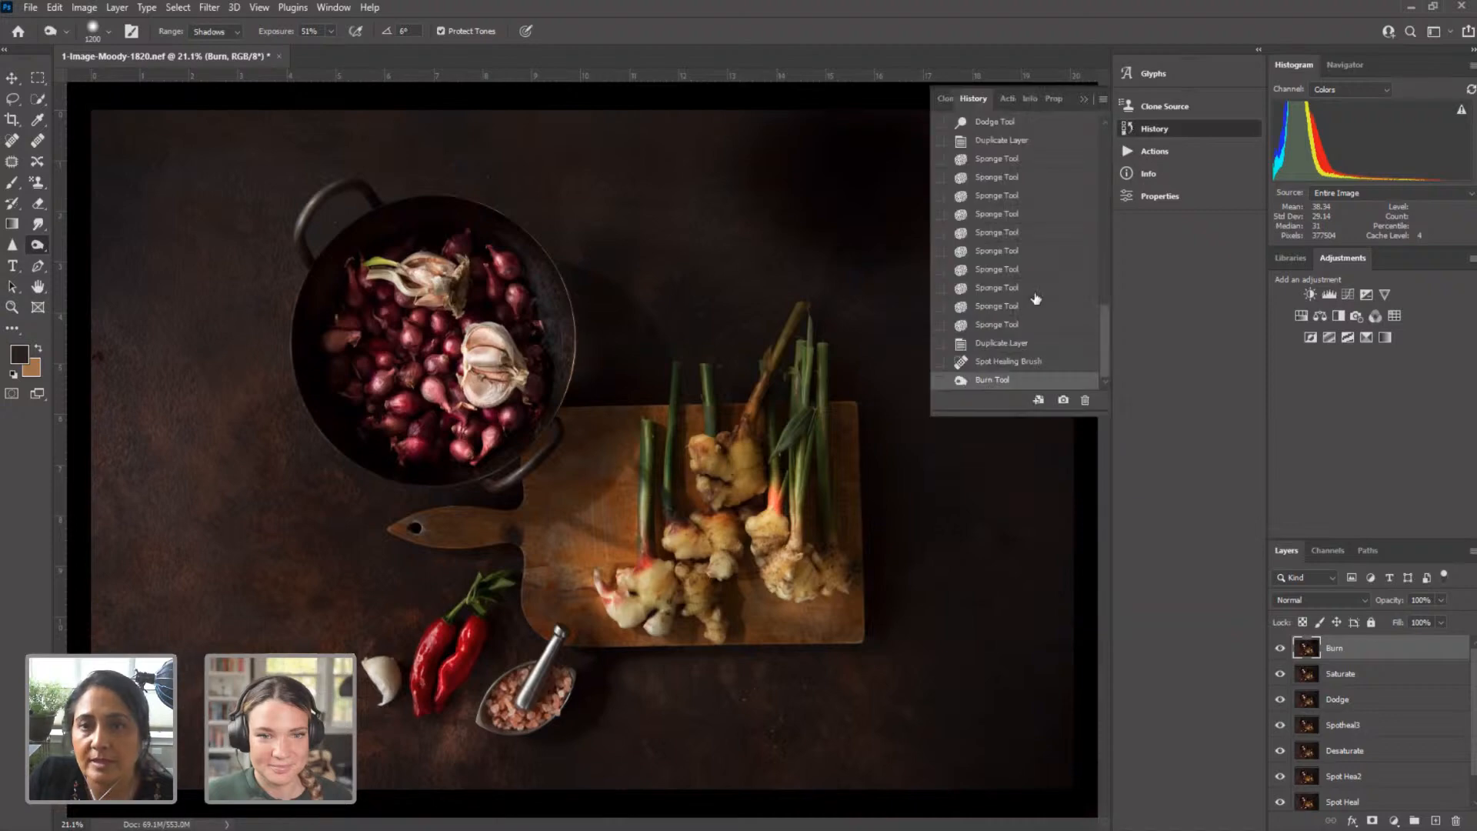
{"action": "left_click", "coordinate": [1084, 401]}
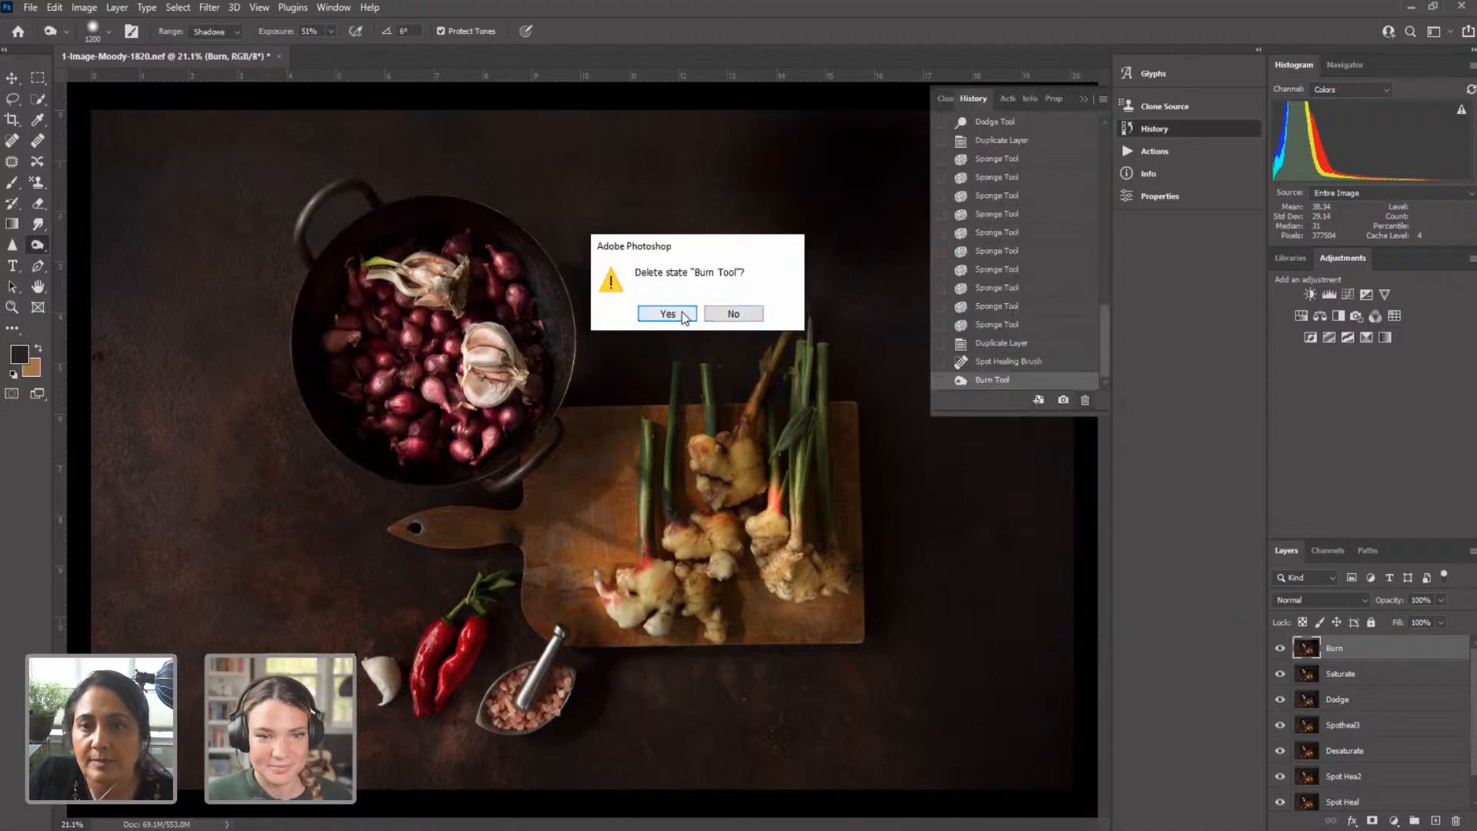
{"action": "key", "text": "Return"}
{"action": "left_click", "coordinate": [1084, 98]}
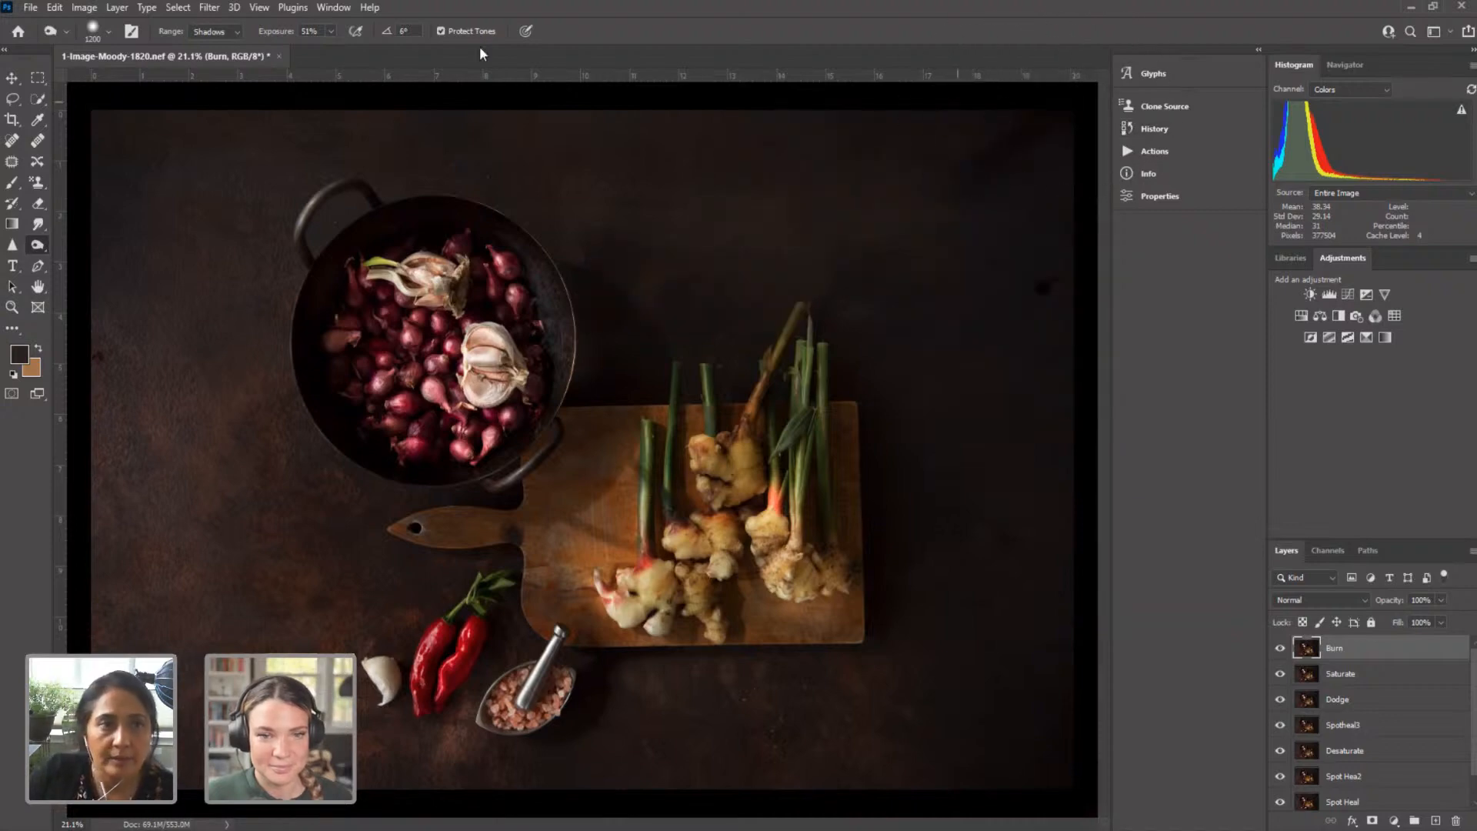
Step: Burn the background around the cutting board in the Midtones range at 66% exposure, and reduce the brush to 700 px
{"action": "left_click", "coordinate": [220, 30]}
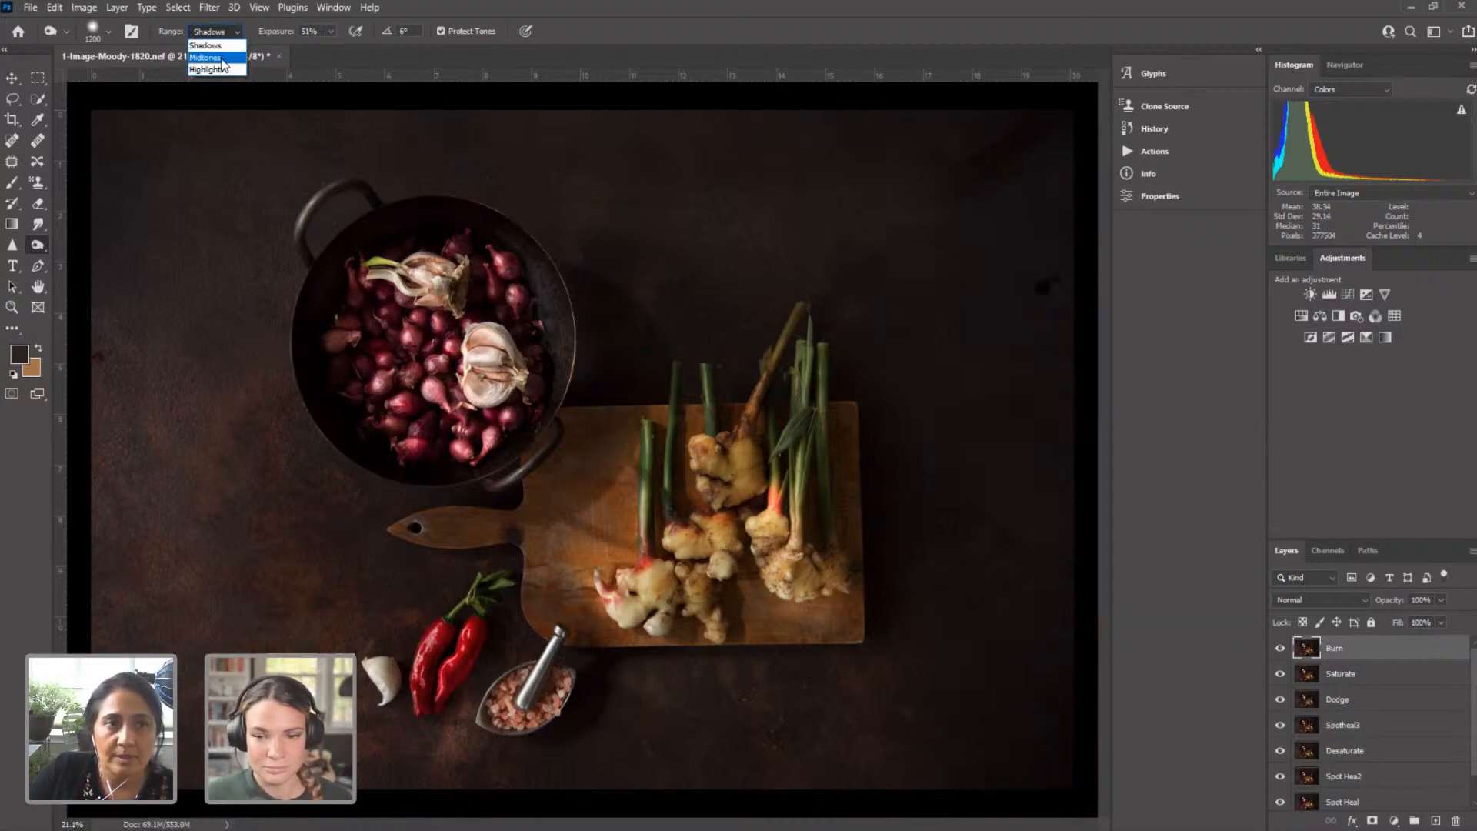
{"action": "left_click", "coordinate": [221, 59]}
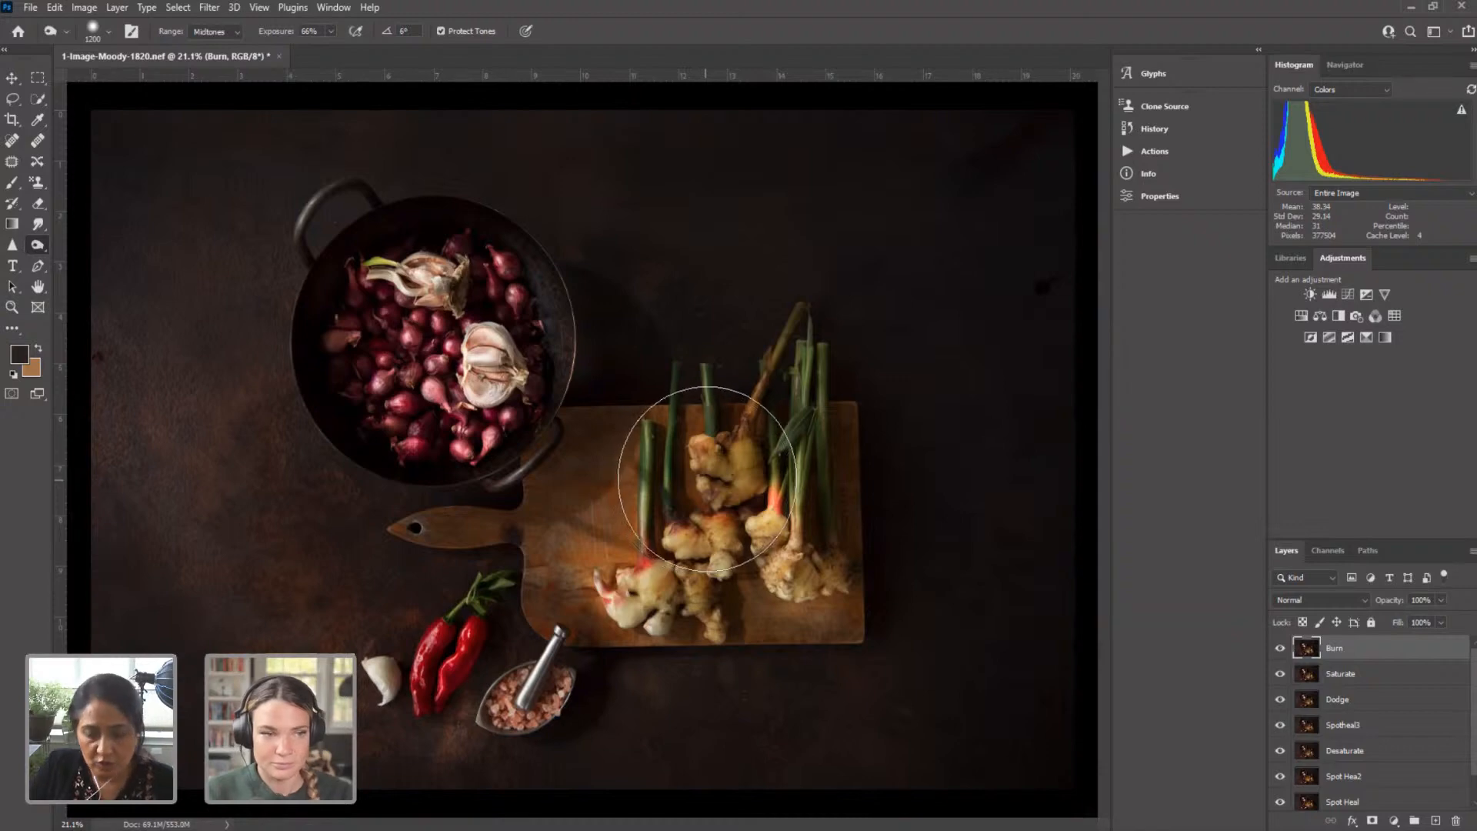
{"action": "key", "text": "bracketleft"}
{"action": "key", "text": "bracketleft"}
{"action": "key", "text": "bracketleft"}
{"action": "key", "text": "bracketleft"}
{"action": "key", "text": "bracketleft"}
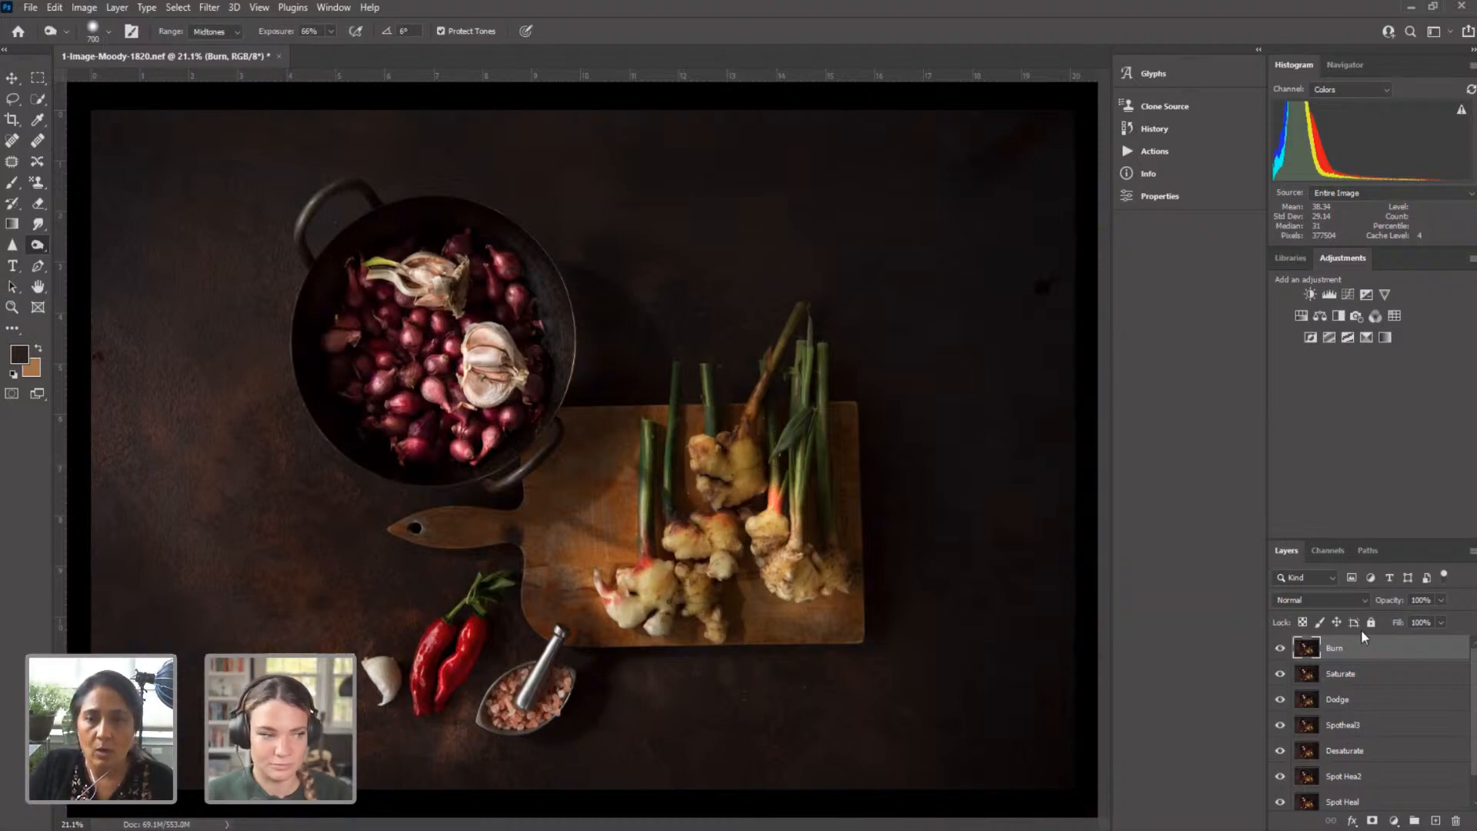
Step: Duplicate the Burn layer under the name "dodge"
{"action": "right_click", "coordinate": [1376, 647]}
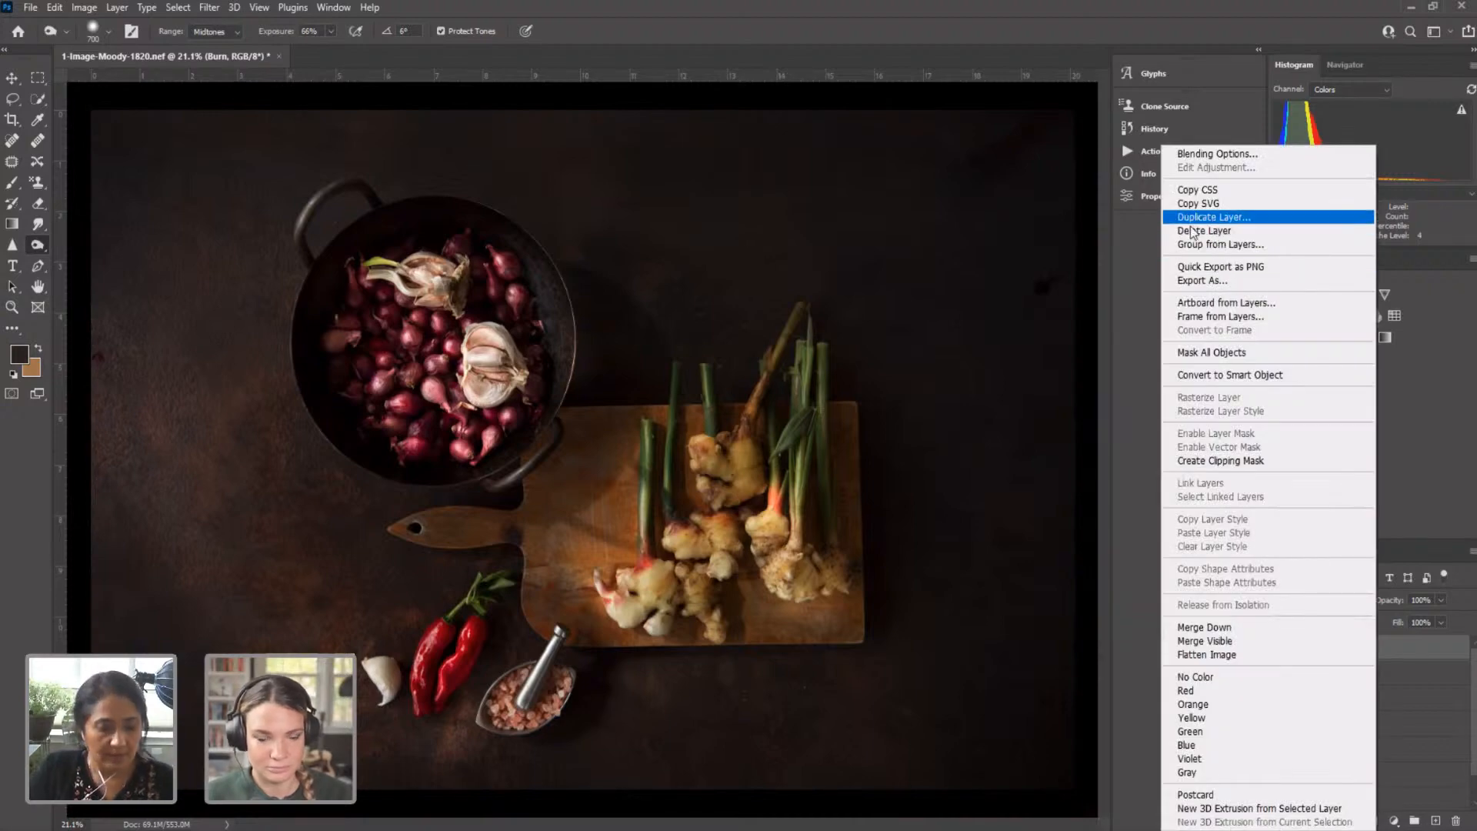
{"action": "left_click", "coordinate": [1199, 219]}
{"action": "type", "text": "dodge"}
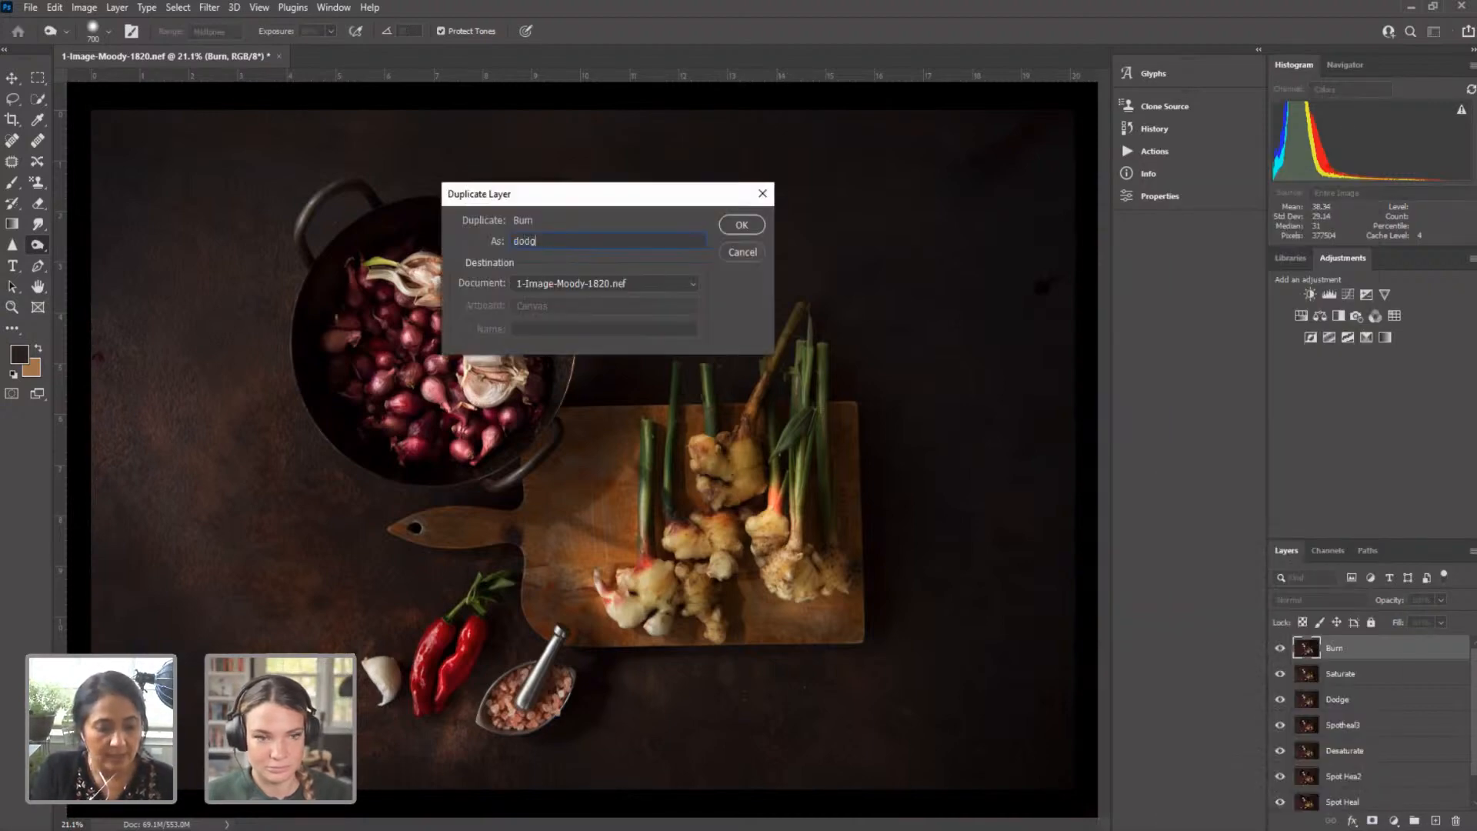
{"action": "left_click", "coordinate": [740, 224]}
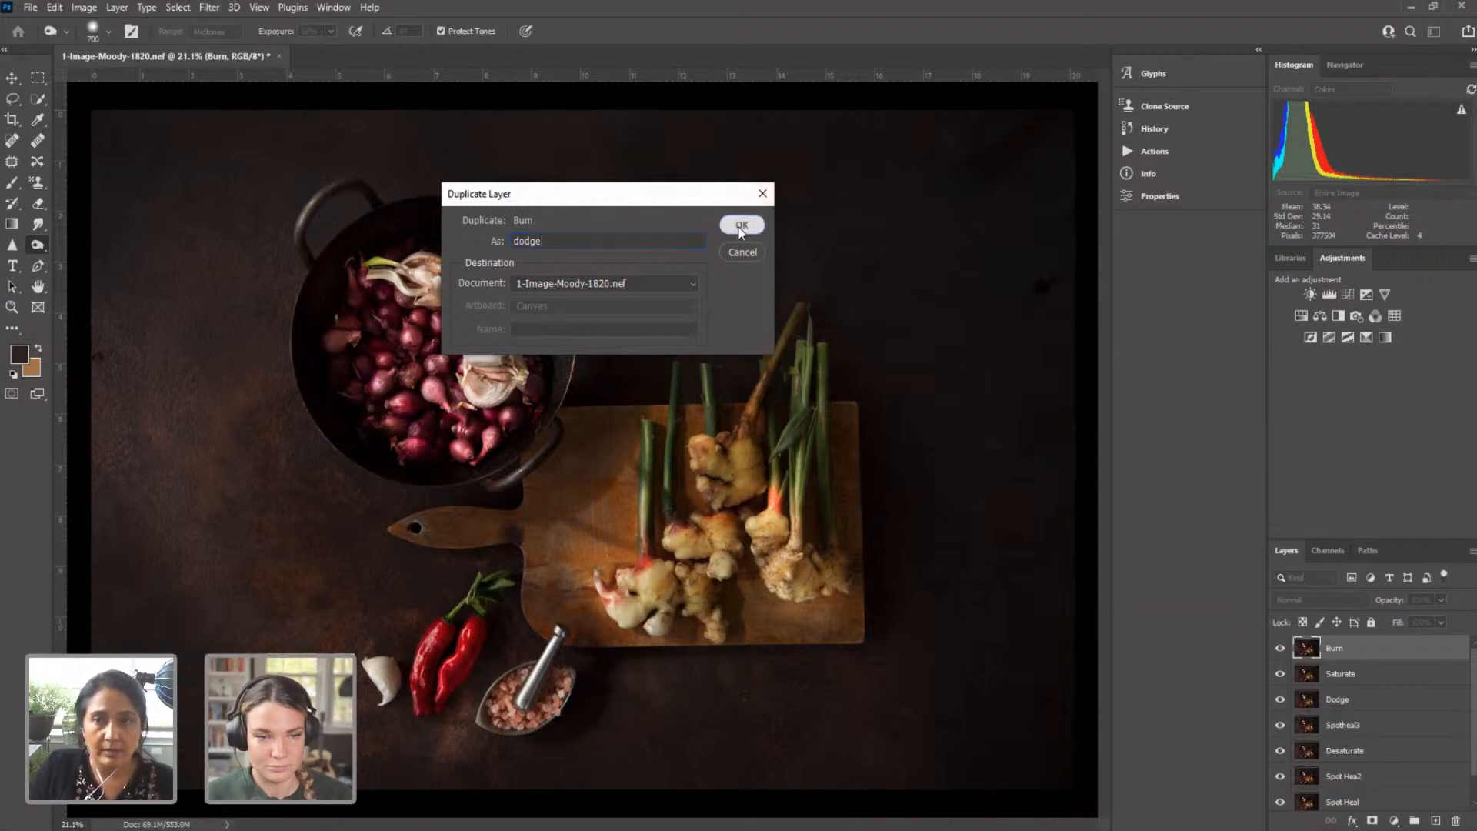
Step: Brighten the uppermost ginger root using the Dodge Tool in the Midtones range at 52% exposure with an enlarged brush
{"action": "right_click", "coordinate": [37, 246]}
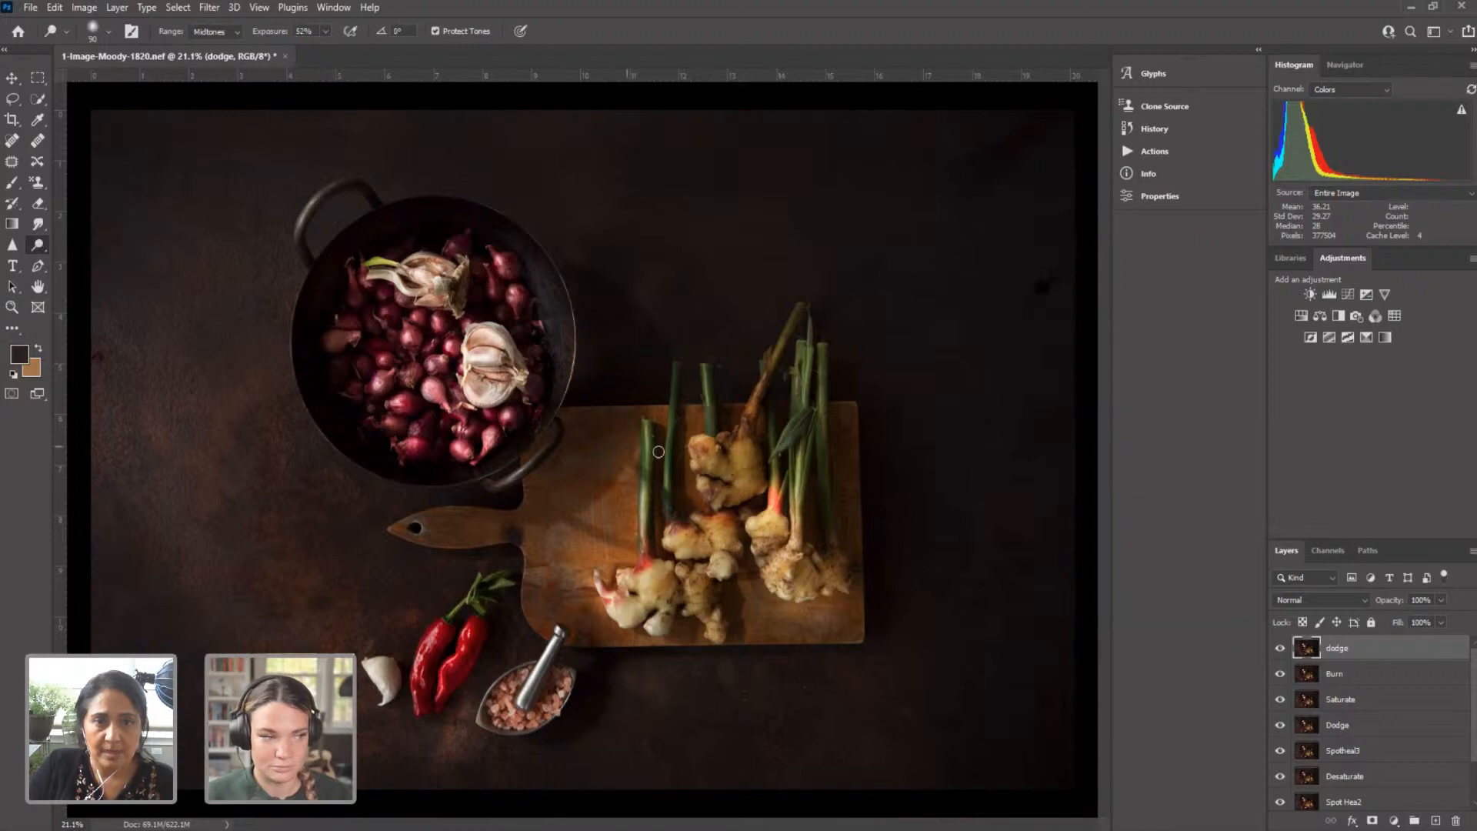
{"action": "left_click", "coordinate": [92, 244]}
{"action": "key", "text": "bracketright"}
{"action": "key", "text": "bracketright"}
{"action": "key", "text": "bracketright"}
{"action": "key", "text": "bracketright"}
{"action": "key", "text": "bracketright"}
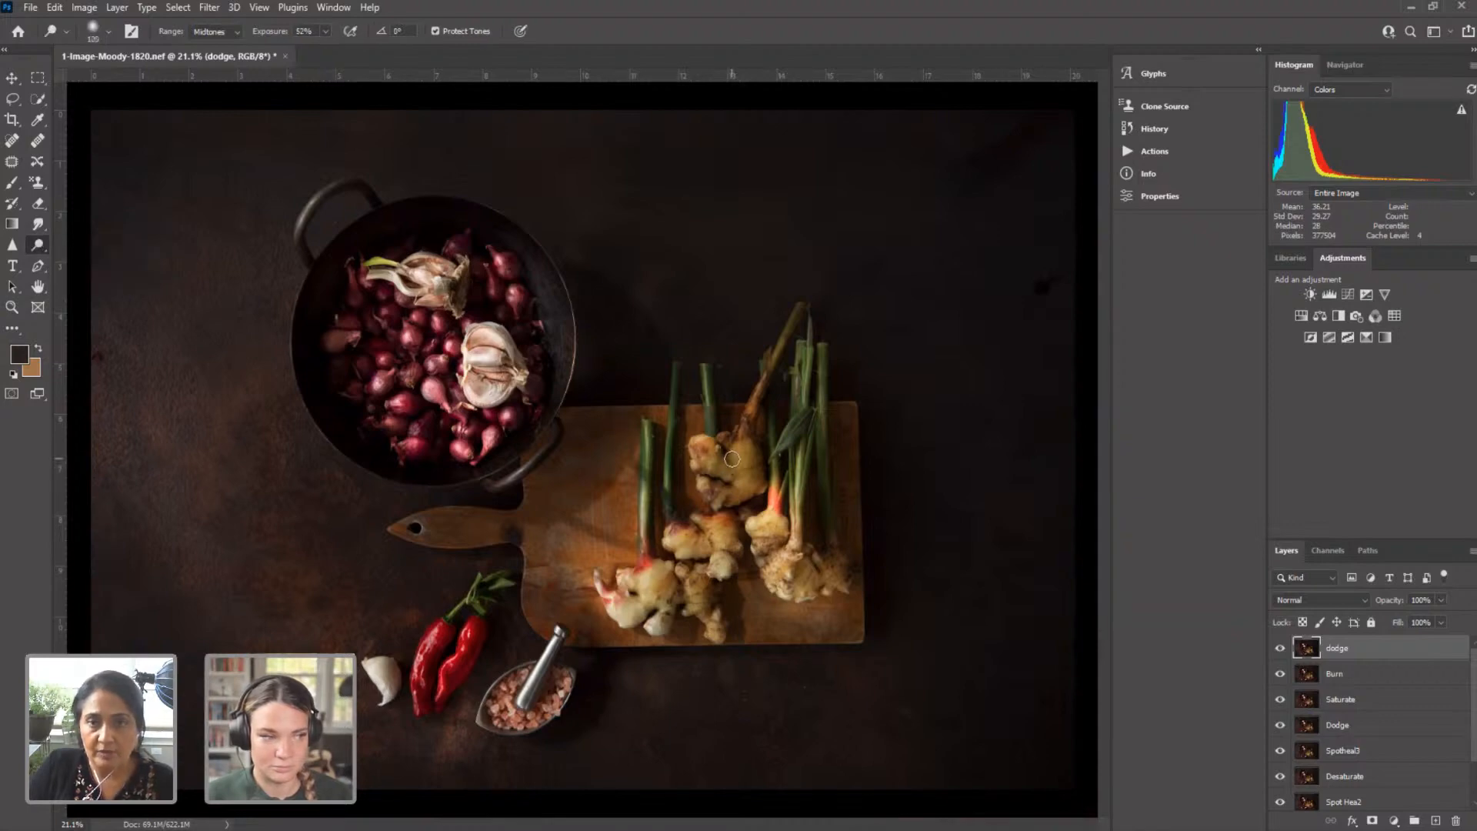
{"action": "mouse_move", "coordinate": [733, 460]}
{"action": "left_mouse_down"}
{"action": "mouse_move", "coordinate": [730, 471]}
{"action": "mouse_move", "coordinate": [703, 456]}
{"action": "mouse_move", "coordinate": [717, 499]}
{"action": "mouse_move", "coordinate": [740, 493]}
{"action": "mouse_move", "coordinate": [758, 392]}
{"action": "mouse_move", "coordinate": [710, 459]}
{"action": "mouse_move", "coordinate": [738, 491]}
{"action": "left_mouse_up"}
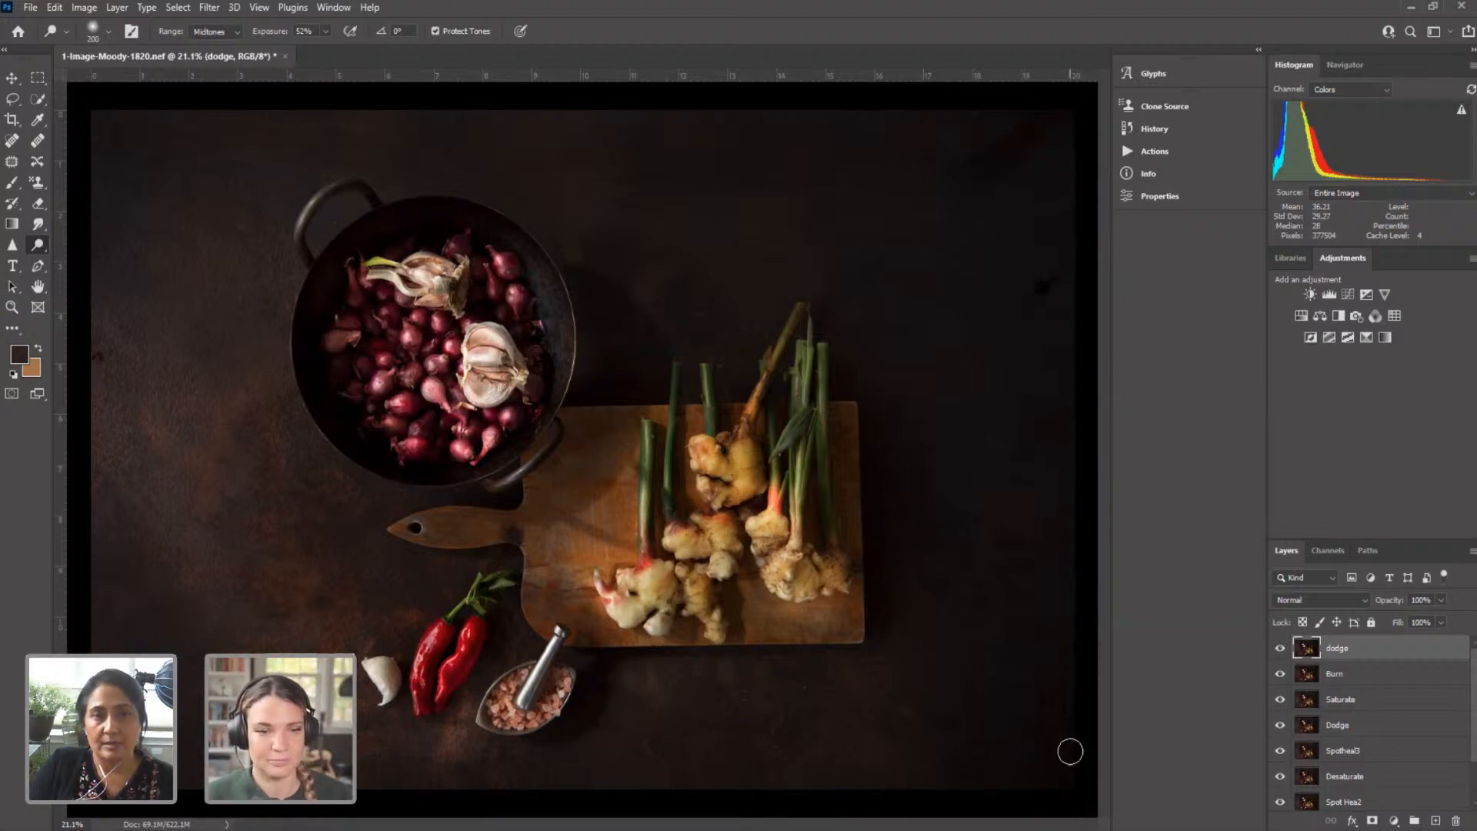
Step: View the whole edited photo zoomed out without the surrounding panels
{"action": "left_click", "coordinate": [12, 307]}
{"action": "left_click", "coordinate": [408, 422]}
{"action": "left_click_drag", "start_coordinate": [408, 421], "coordinate": [403, 420]}
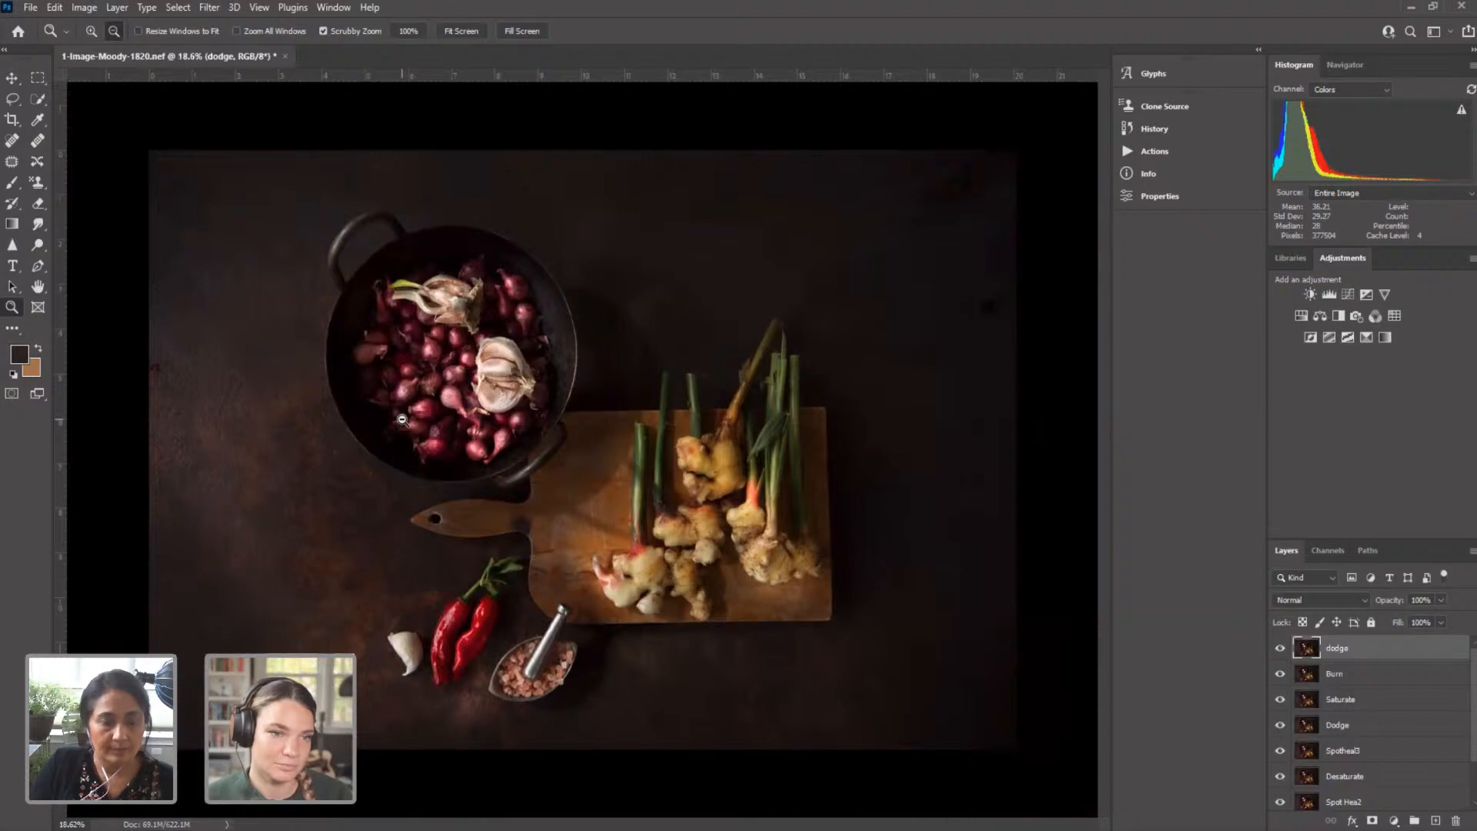
{"action": "key", "text": "f"}
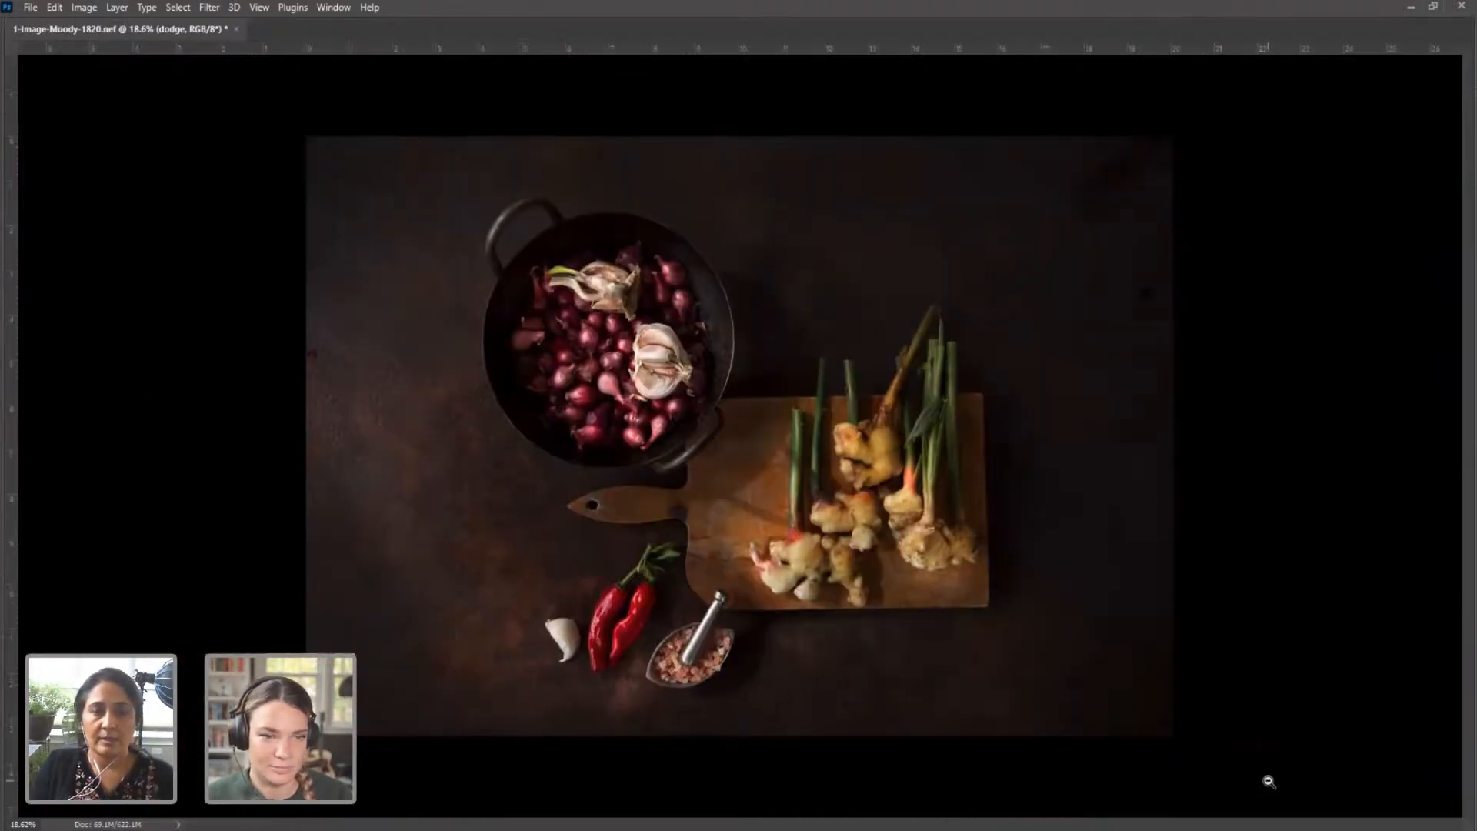
{"action": "key", "text": "Tab"}
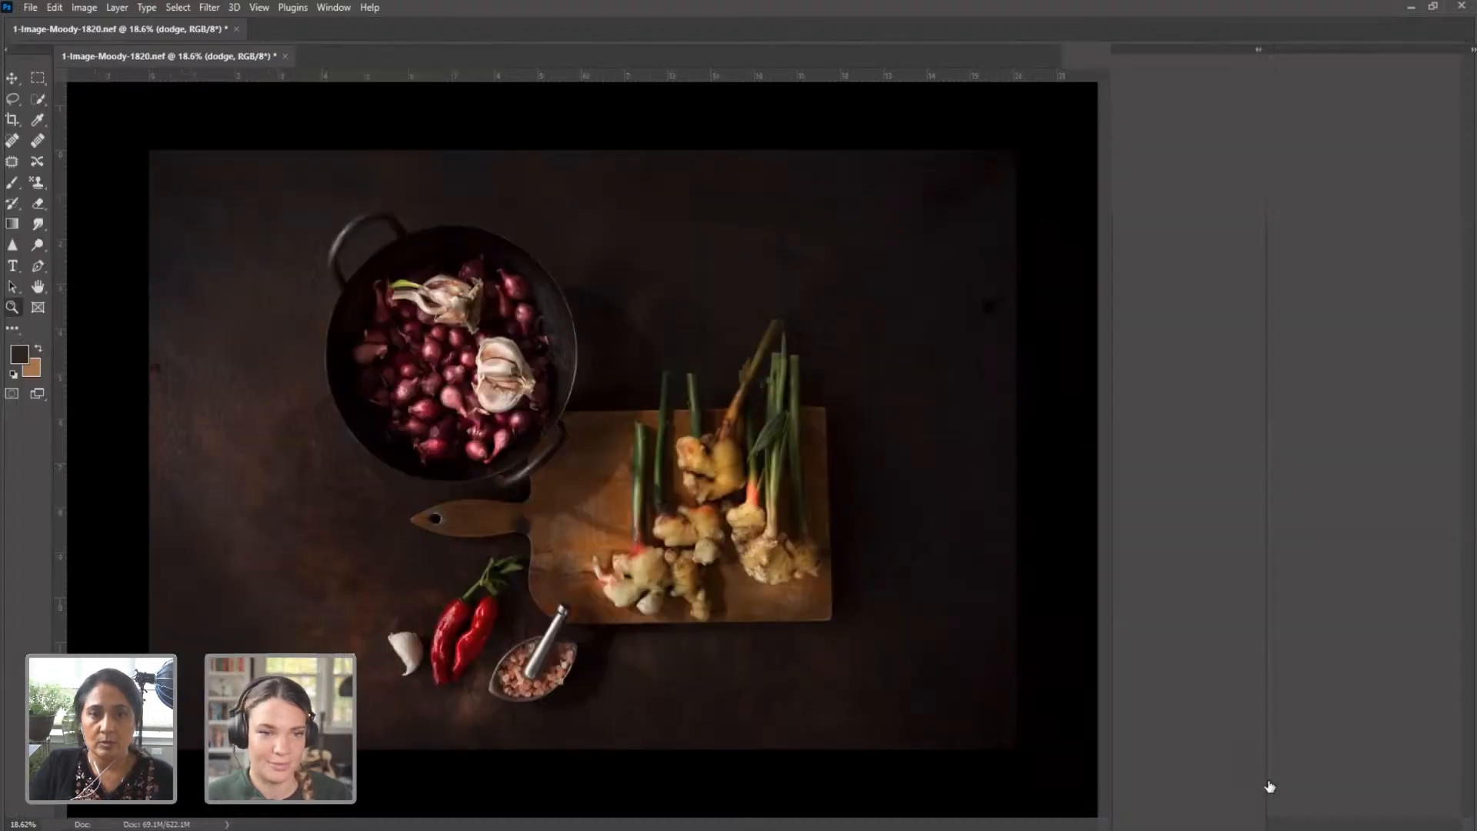
Step: Hide the layers from dodge down to Desaturate and show them again one by one to compare the edits
{"action": "left_click_drag", "start_coordinate": [1280, 773], "coordinate": [1279, 647]}
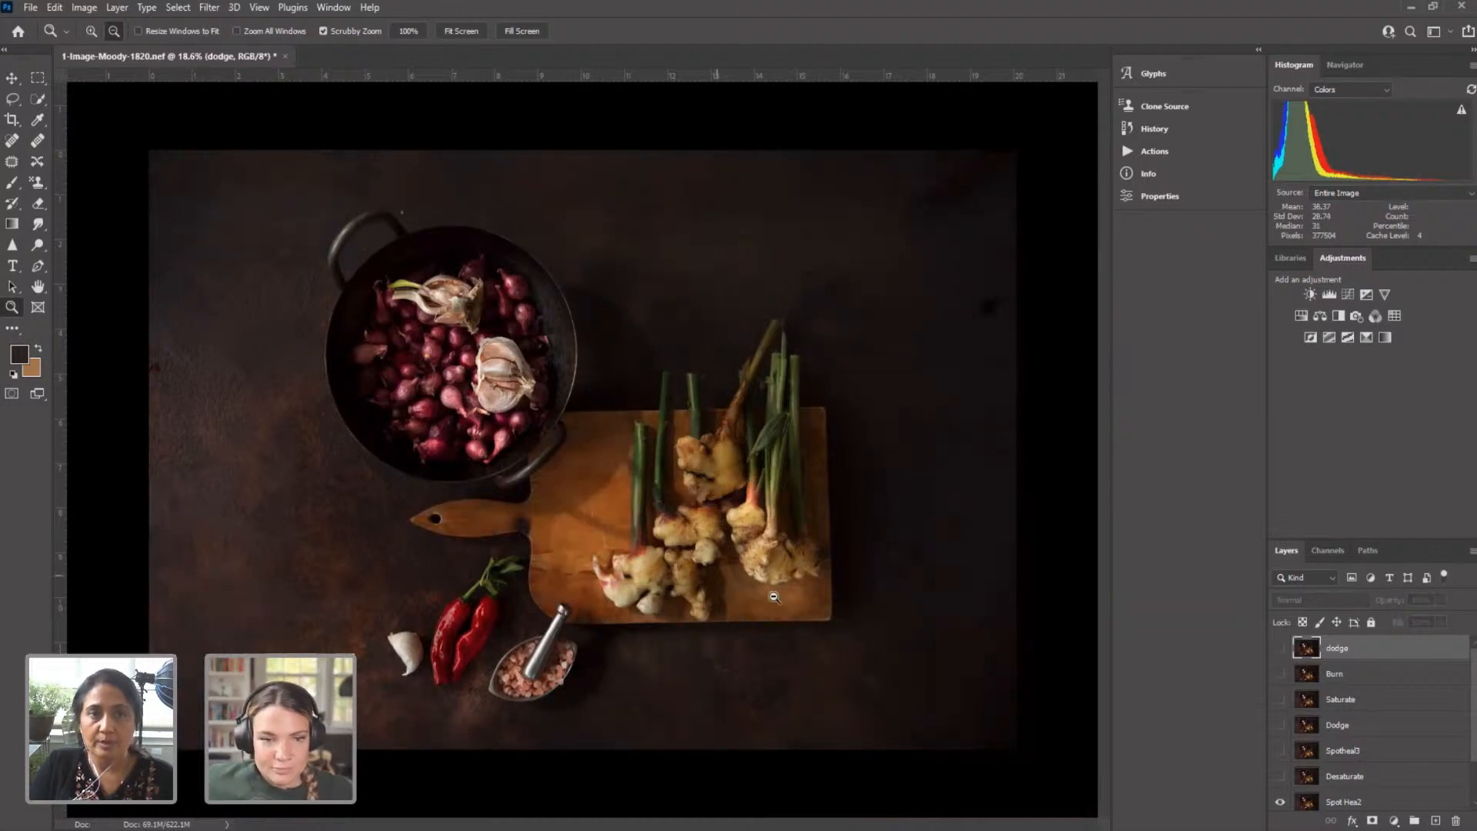
{"action": "left_click", "coordinate": [1280, 779]}
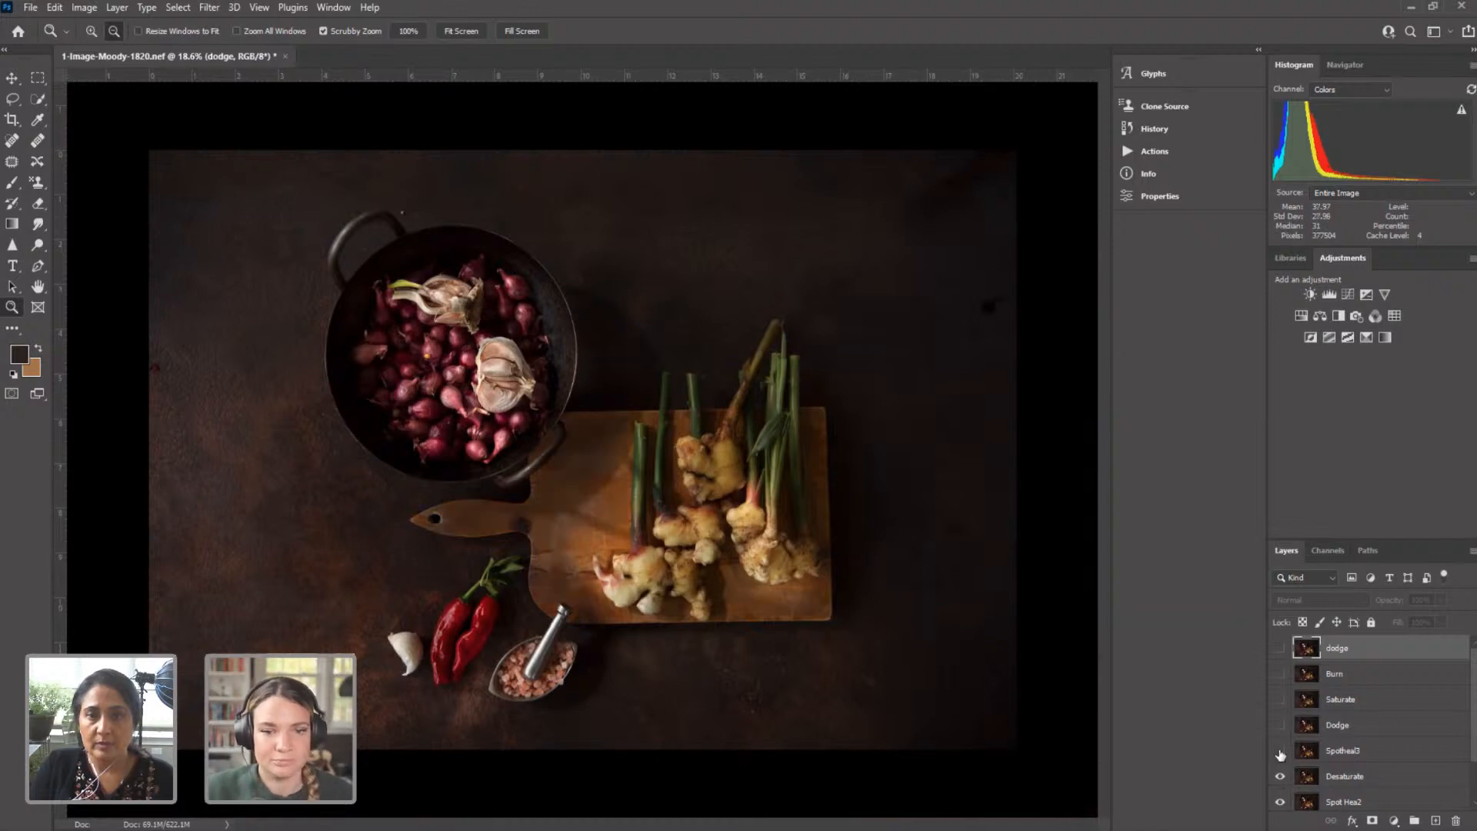
{"action": "left_click", "coordinate": [1279, 726]}
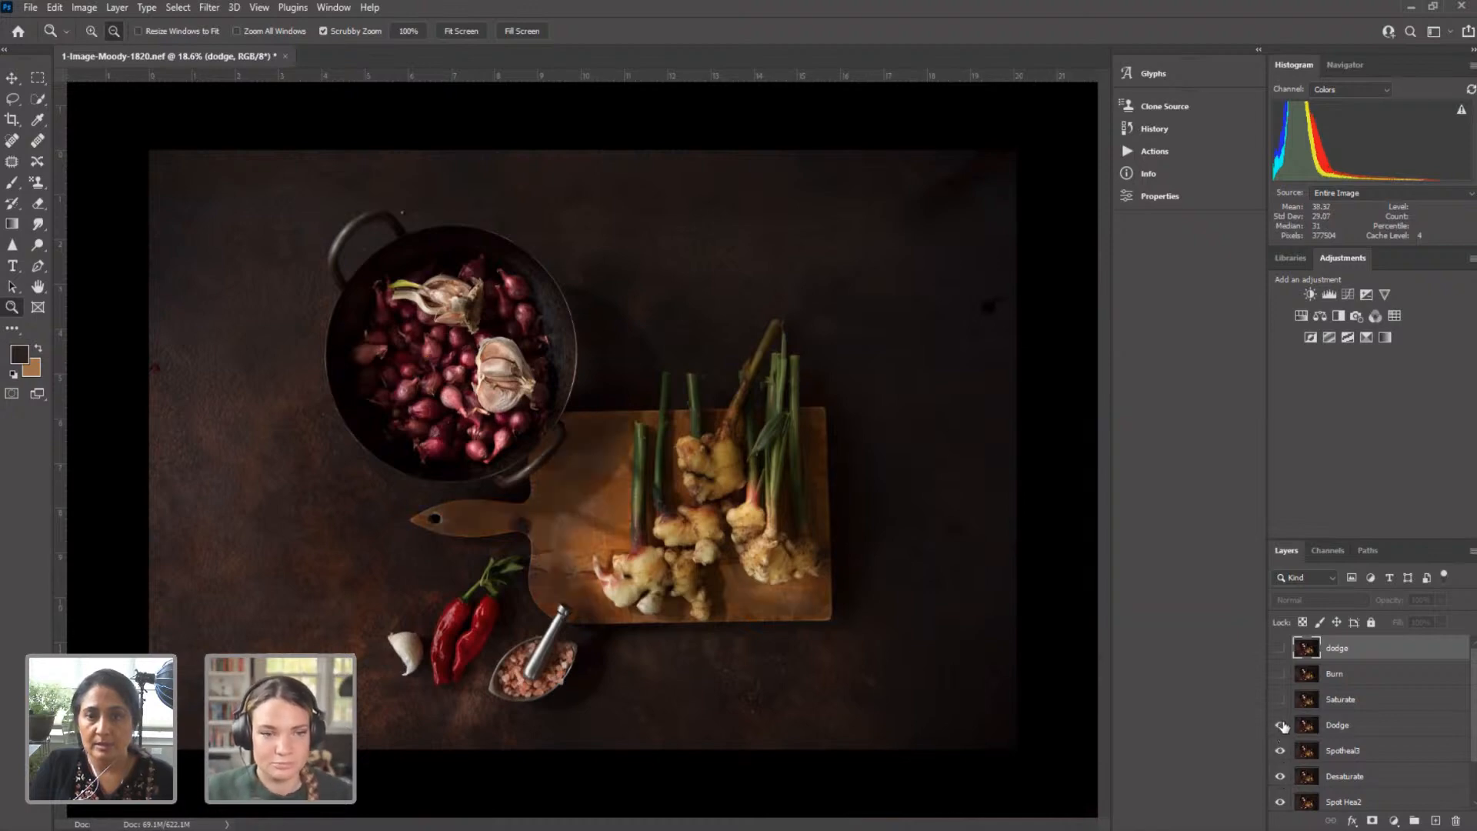
{"action": "left_click", "coordinate": [1279, 699]}
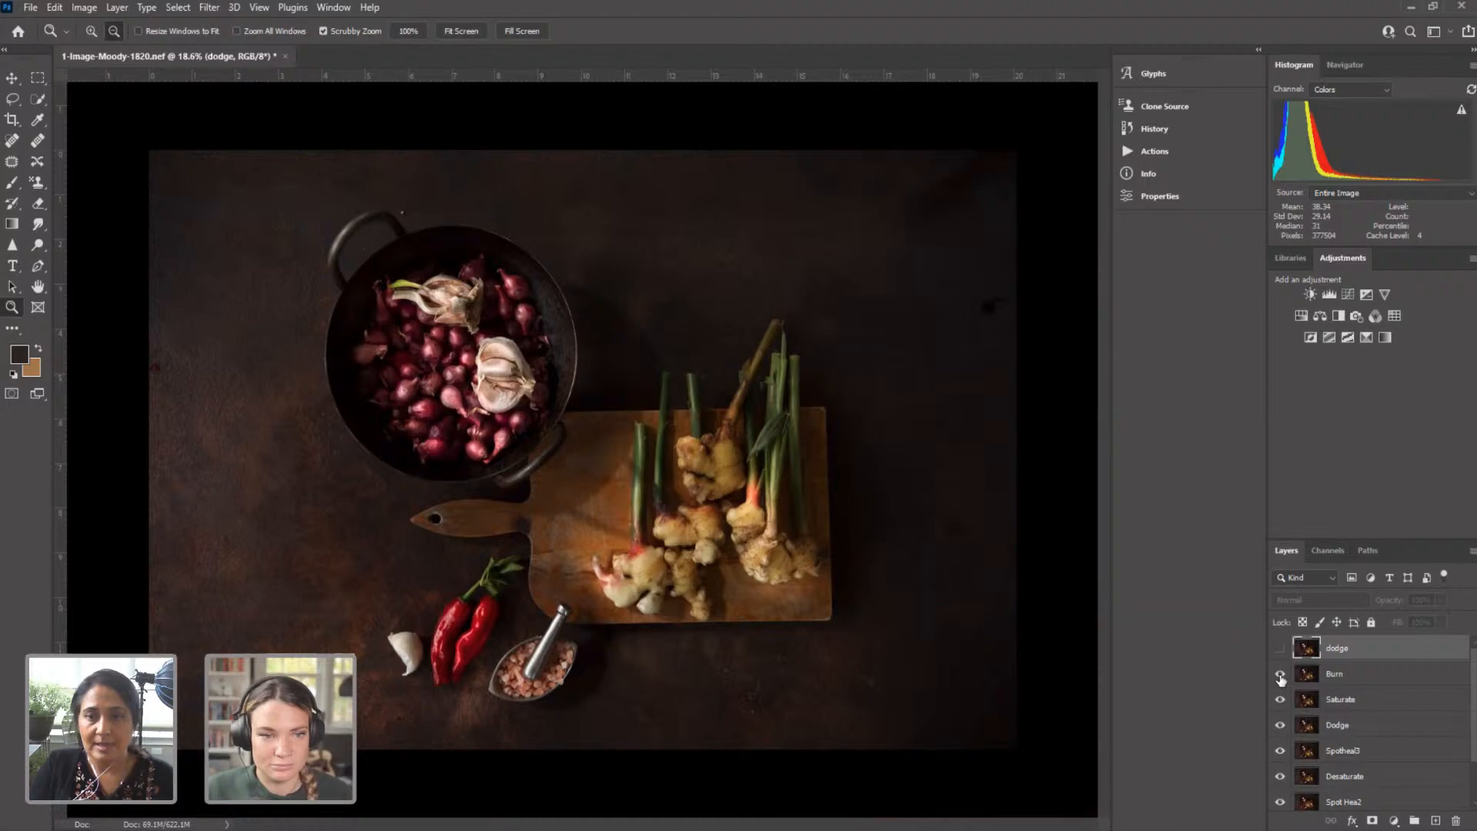
{"action": "left_click", "coordinate": [1279, 673]}
{"action": "left_click", "coordinate": [1280, 648]}
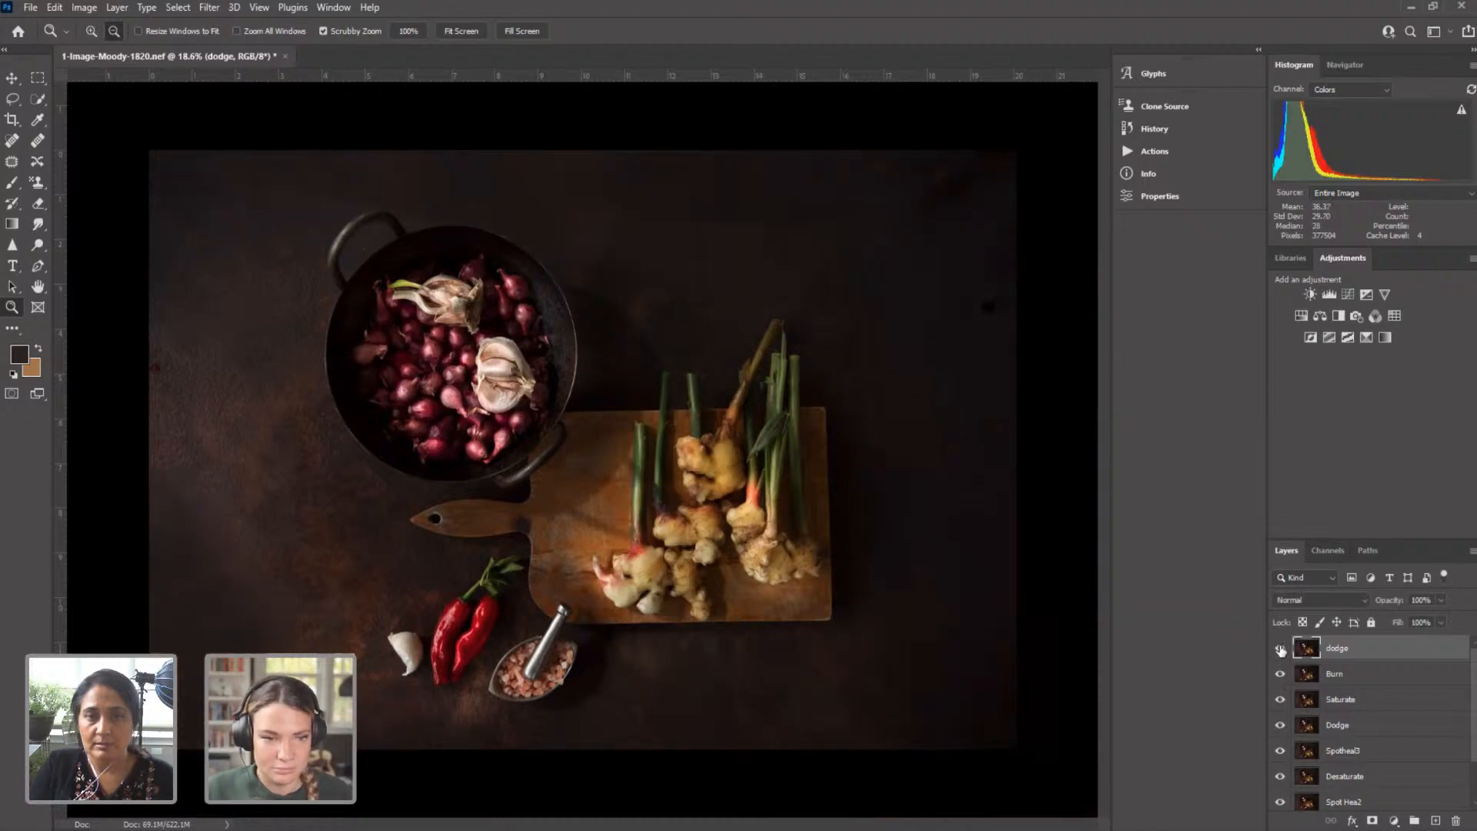
Step: Save the layered document as 1-Image-Moody-1820.psd in the Adobe Photoshop Workshop folder
{"action": "left_click", "coordinate": [35, 10]}
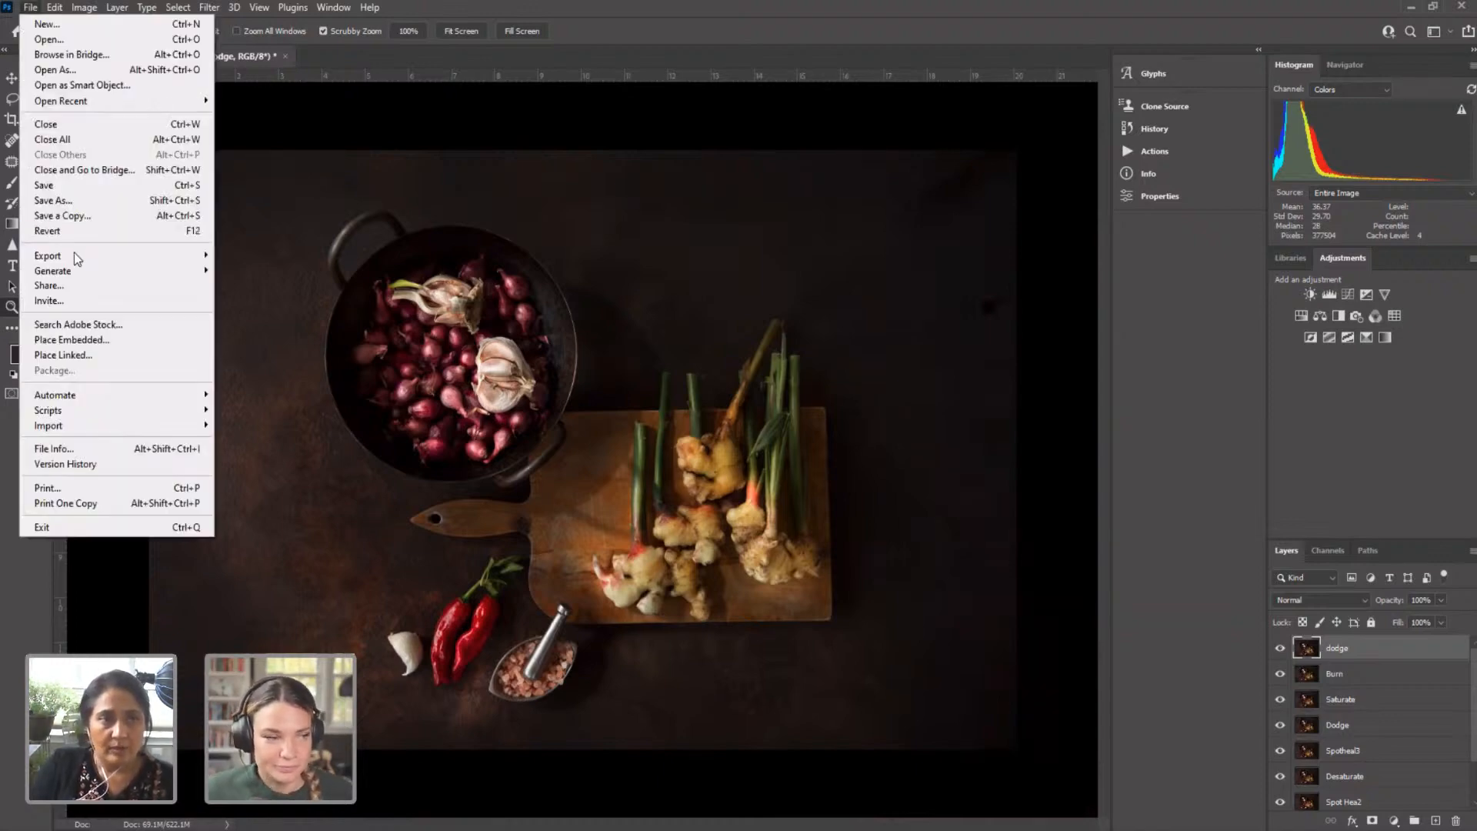
{"action": "left_click", "coordinate": [67, 201]}
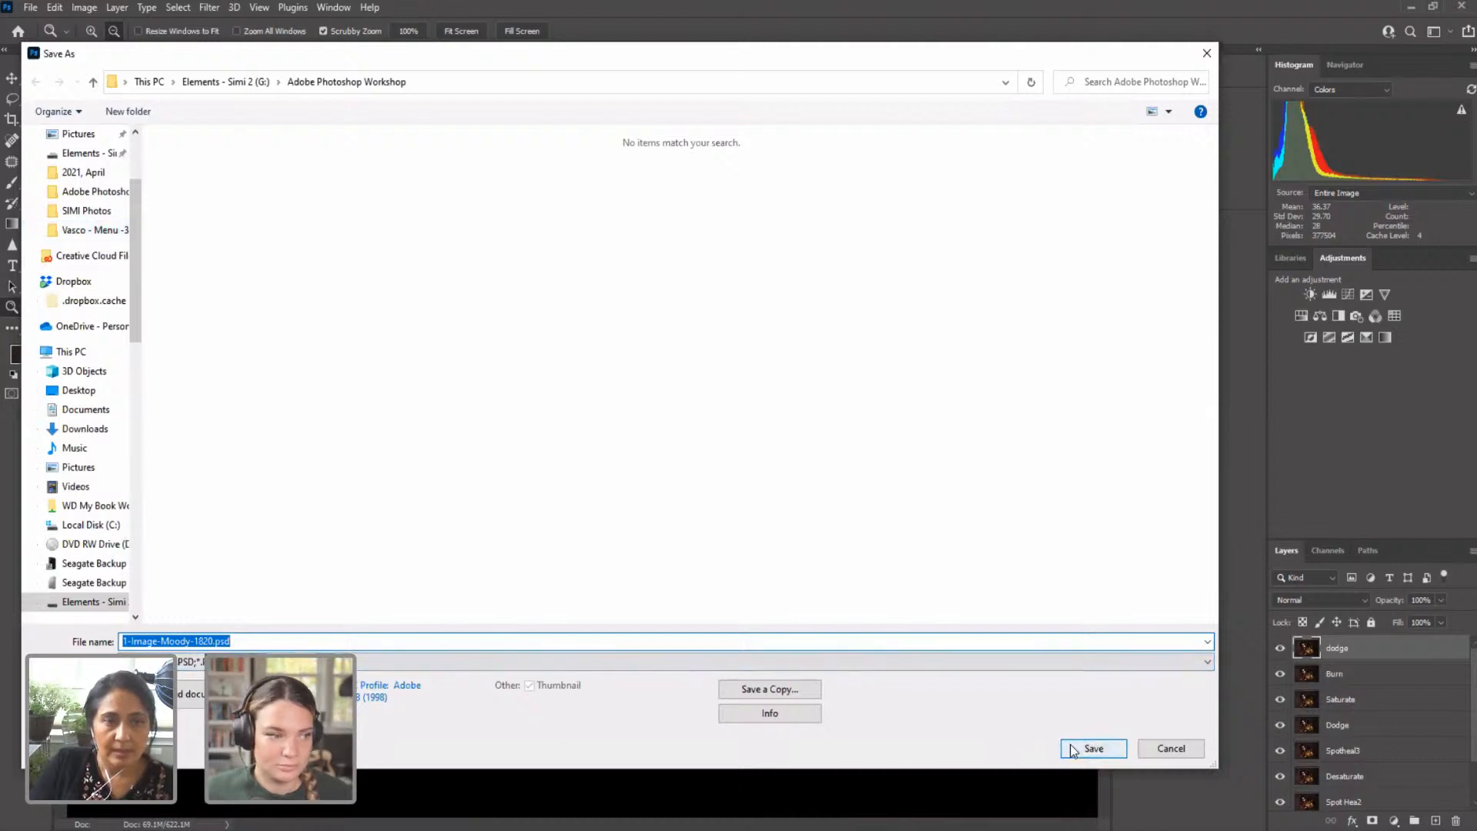
{"action": "left_click", "coordinate": [1110, 751]}
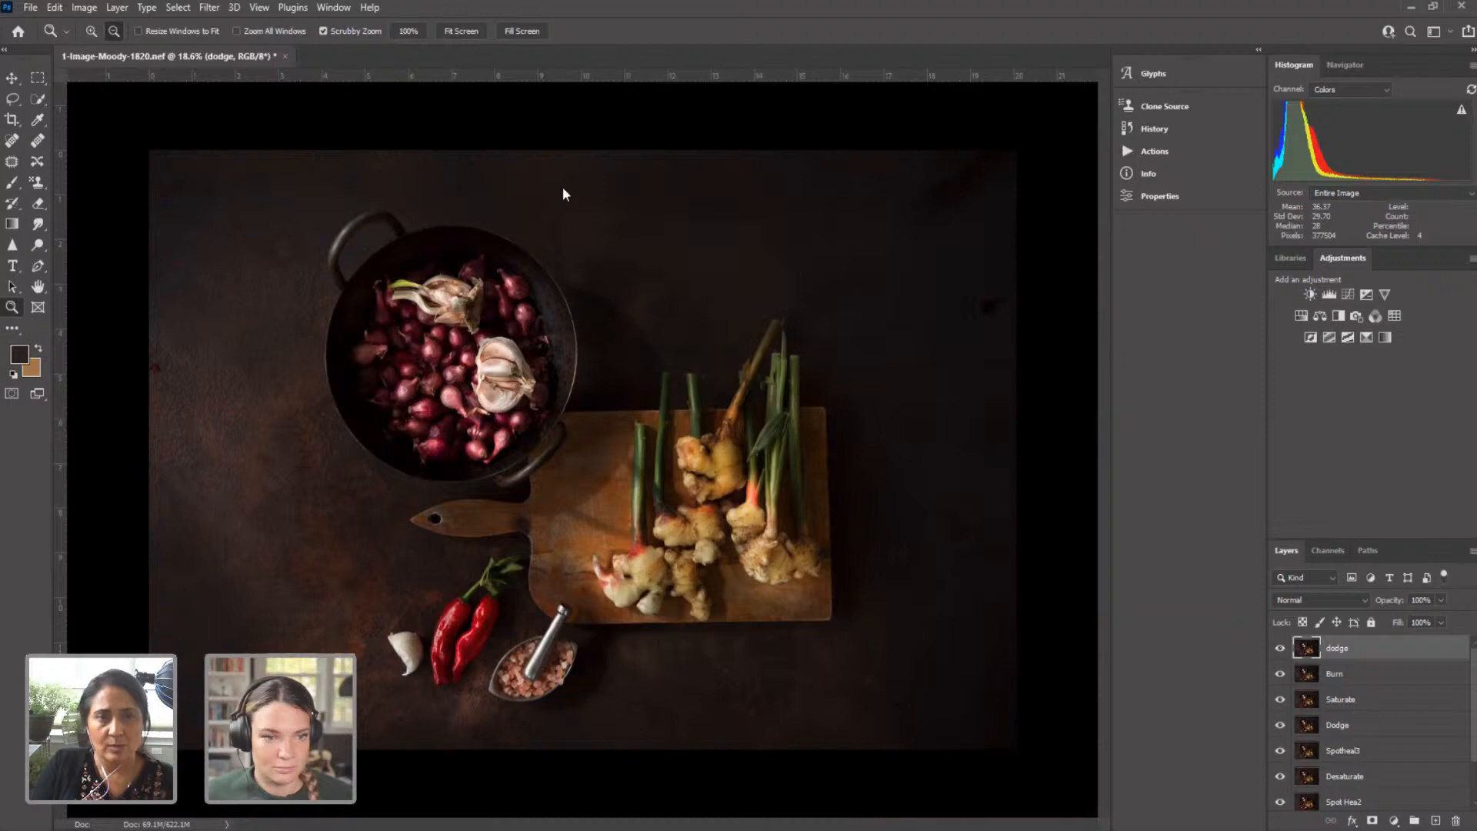
{"action": "left_click", "coordinate": [648, 202]}
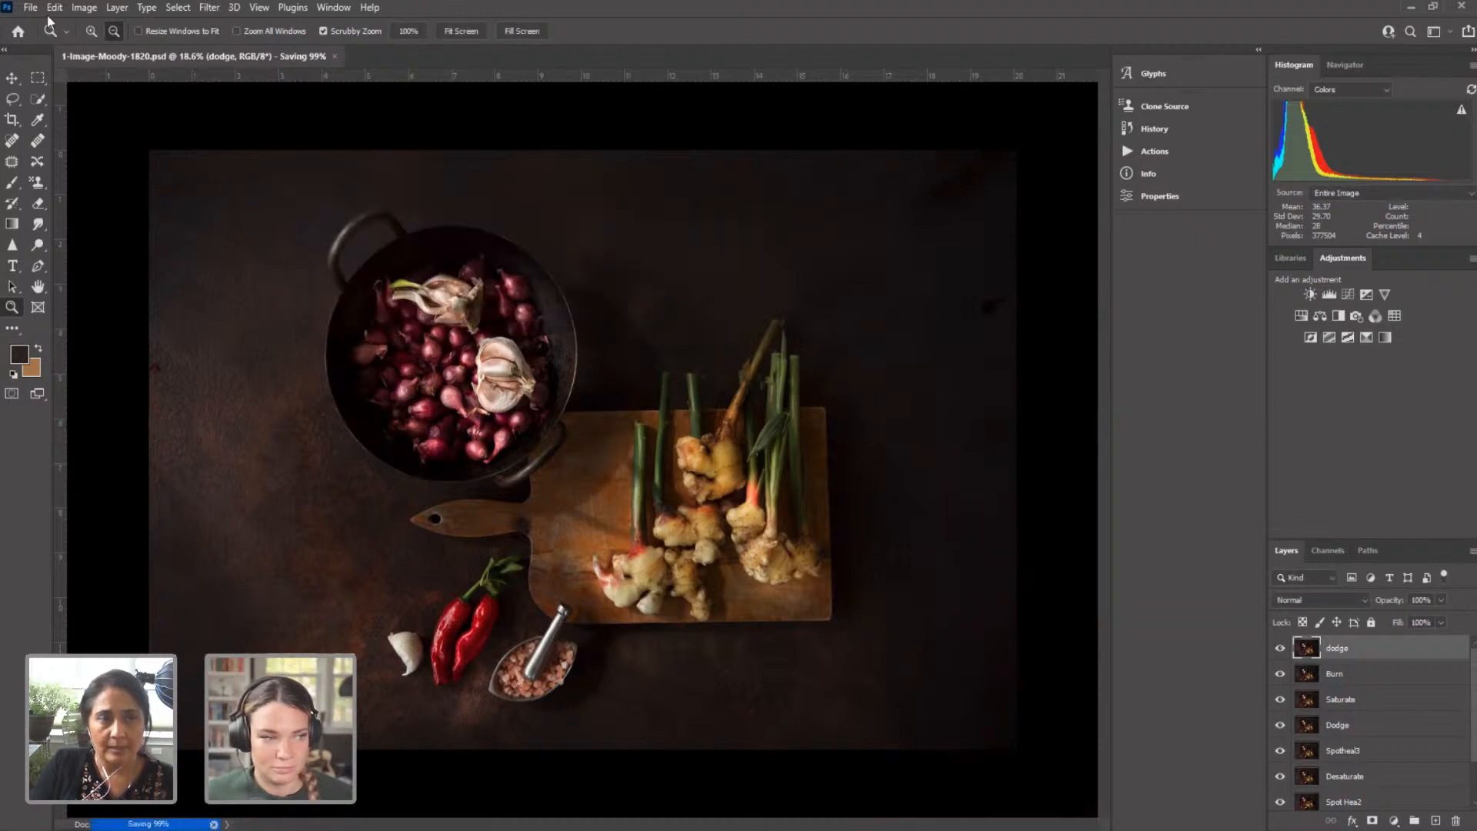
Step: Open the raw photo 2-Image-Spice-Moody-DSC_4848.NEF from the Adobe Photoshop Workshop folder
{"action": "left_click", "coordinate": [31, 8]}
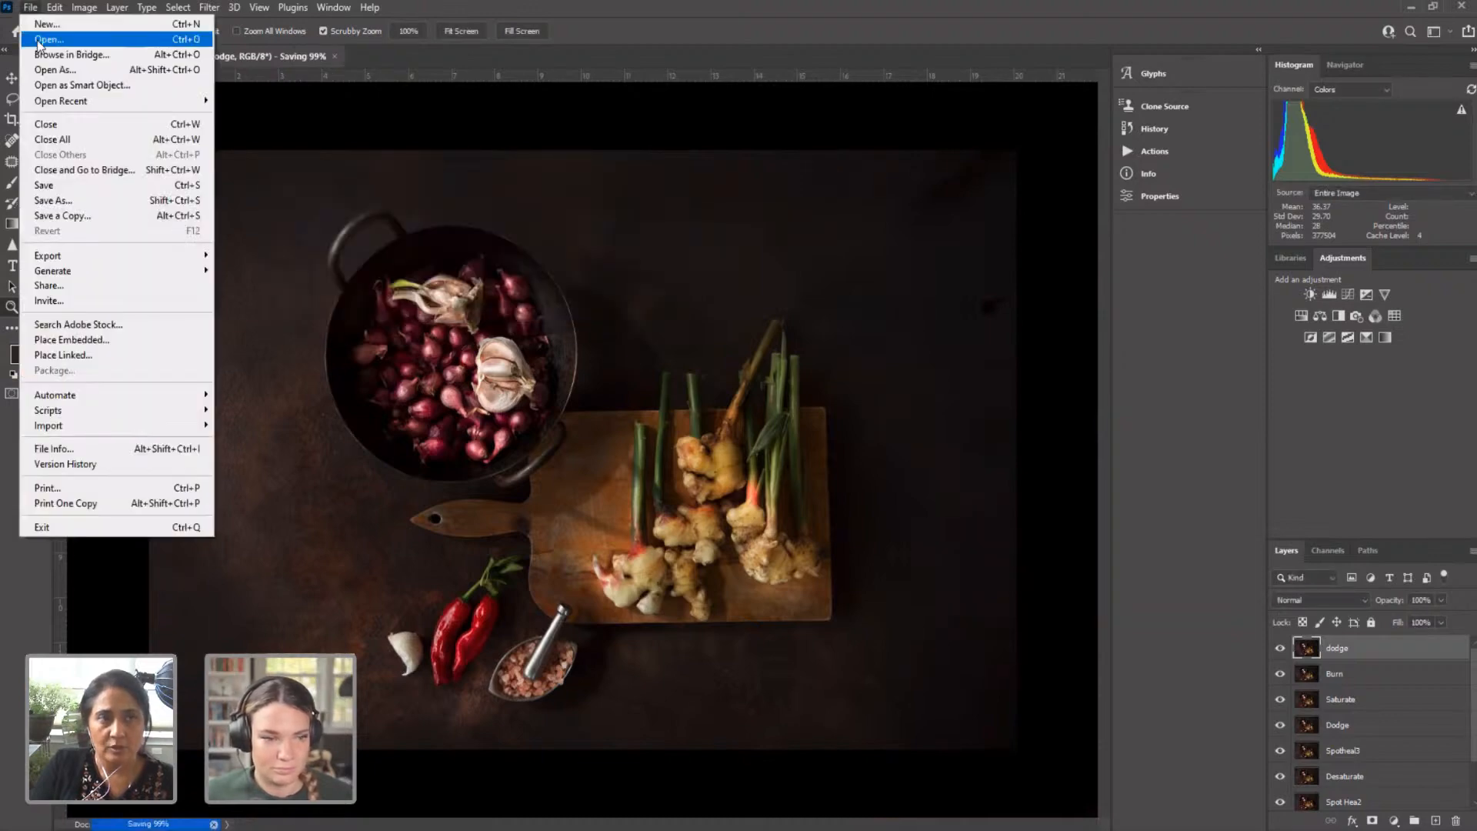
{"action": "left_click", "coordinate": [37, 40]}
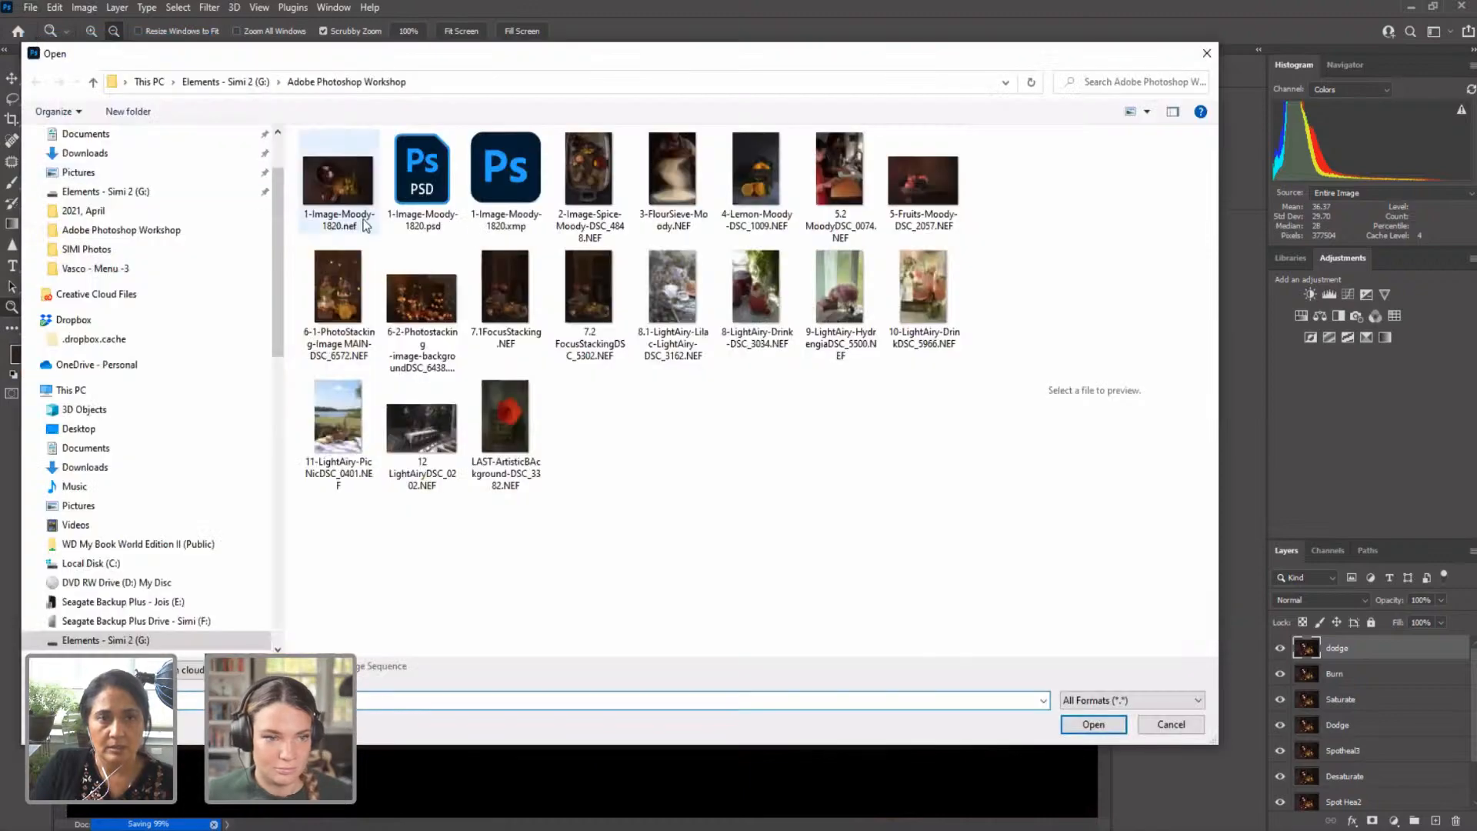
{"action": "left_click", "coordinate": [596, 219]}
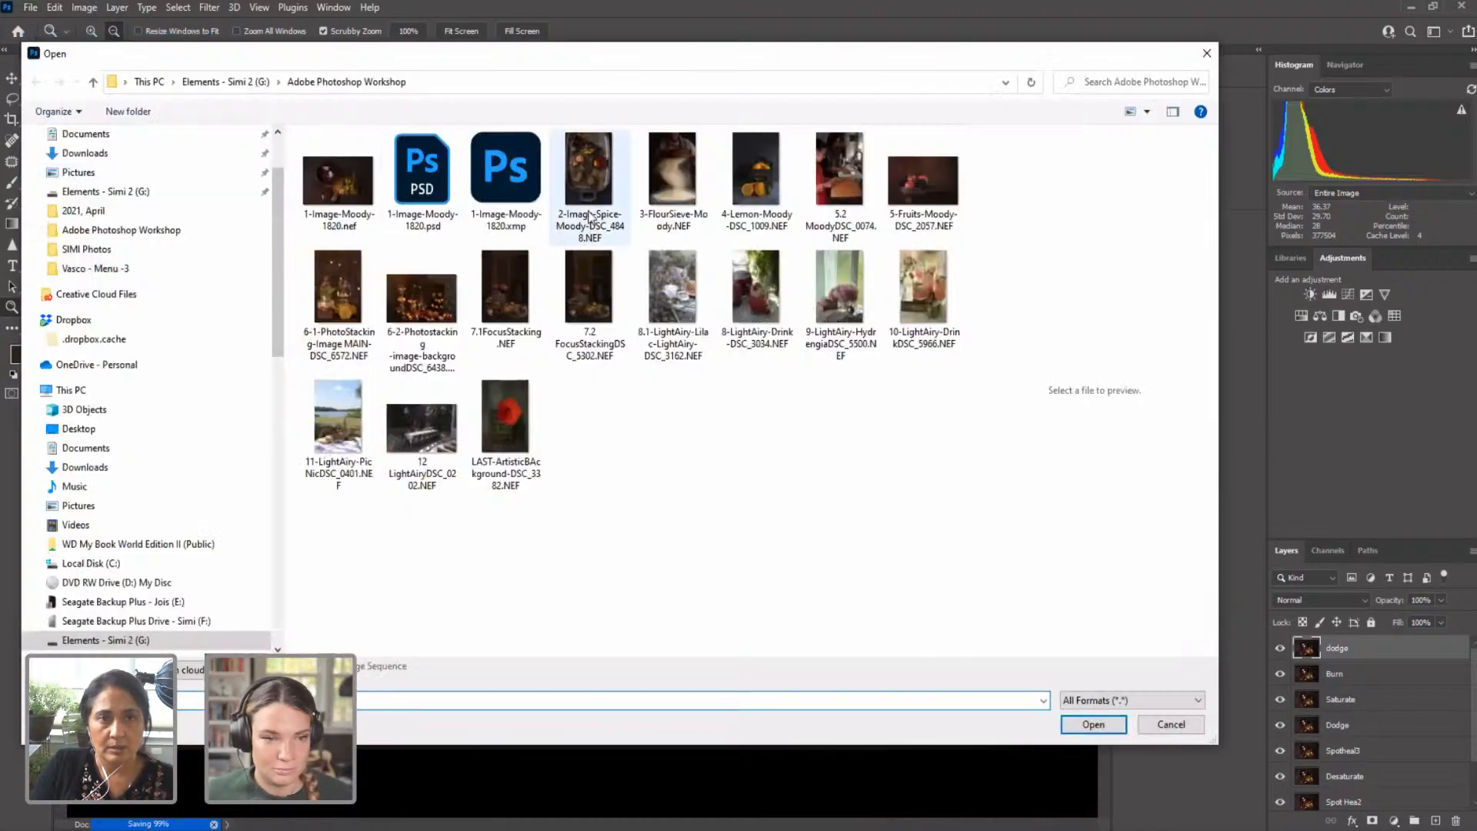
{"action": "left_click", "coordinate": [1094, 727]}
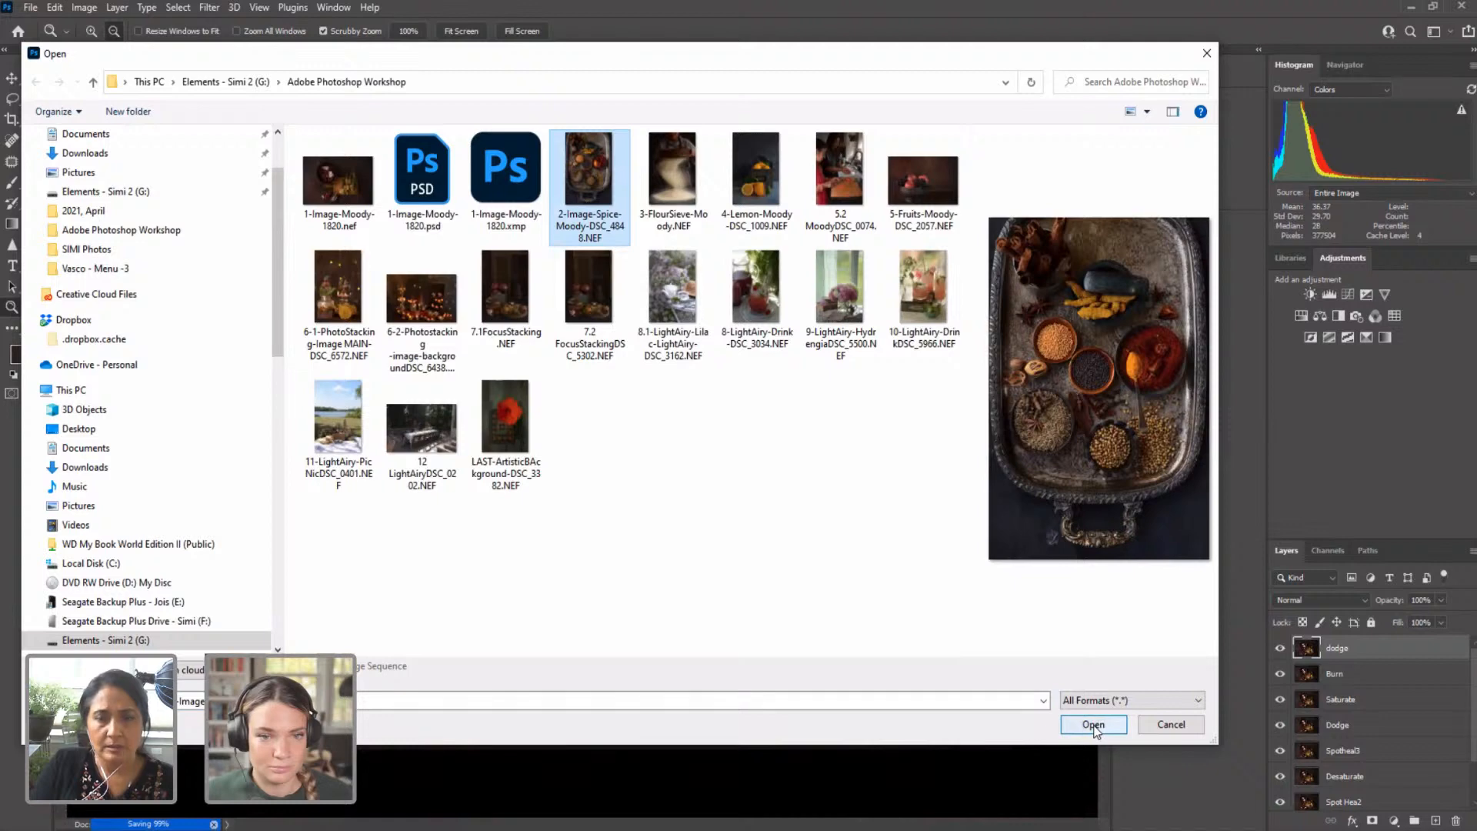
{"action": "left_click", "coordinate": [1095, 727]}
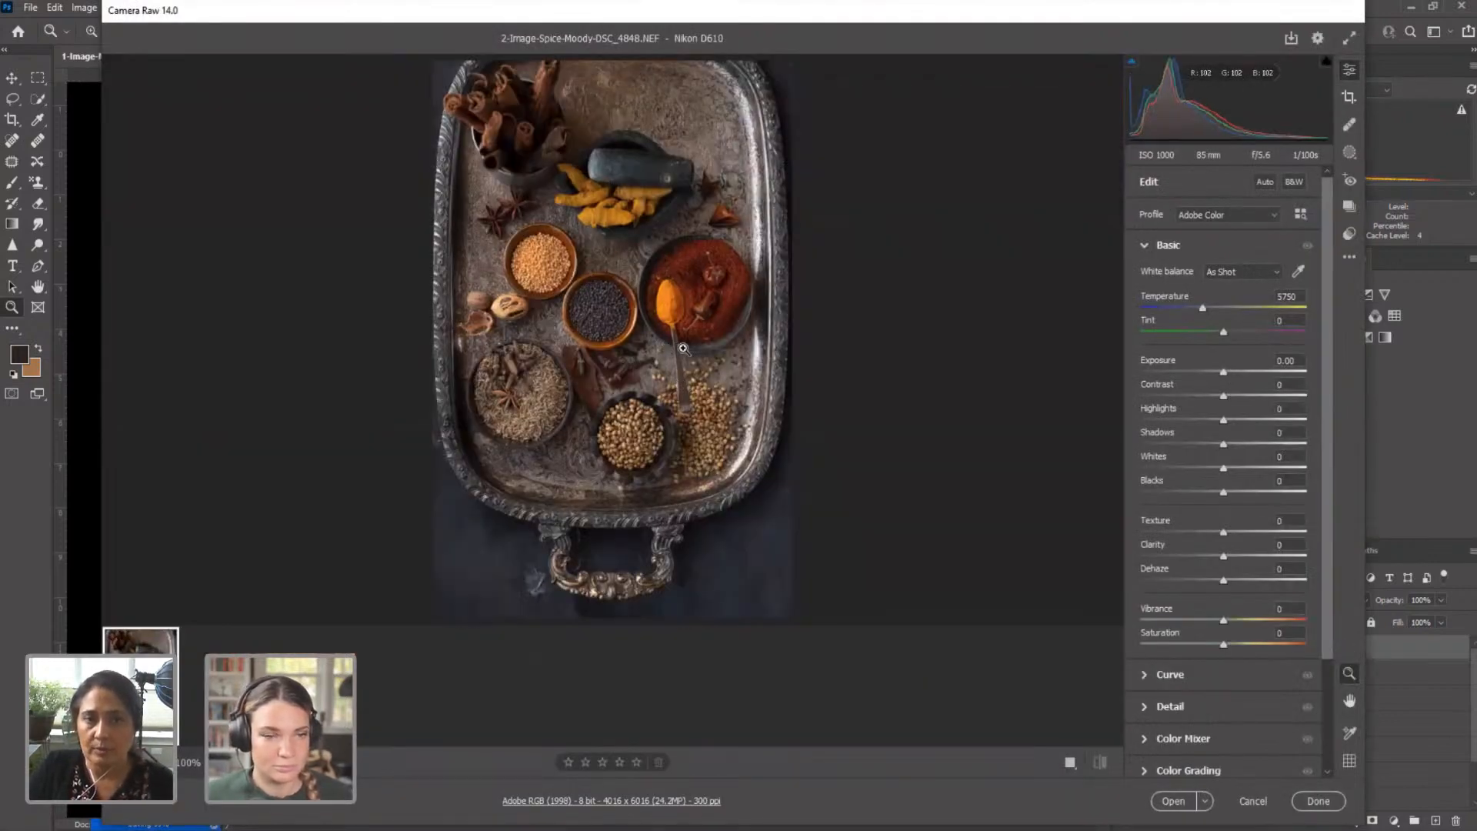
Step: Examine the spices and the silver tray up close, from the mortar down to the scattered seeds, and in the overall view
{"action": "left_click", "coordinate": [613, 437]}
{"action": "left_click_drag", "start_coordinate": [687, 442], "coordinate": [709, 436]}
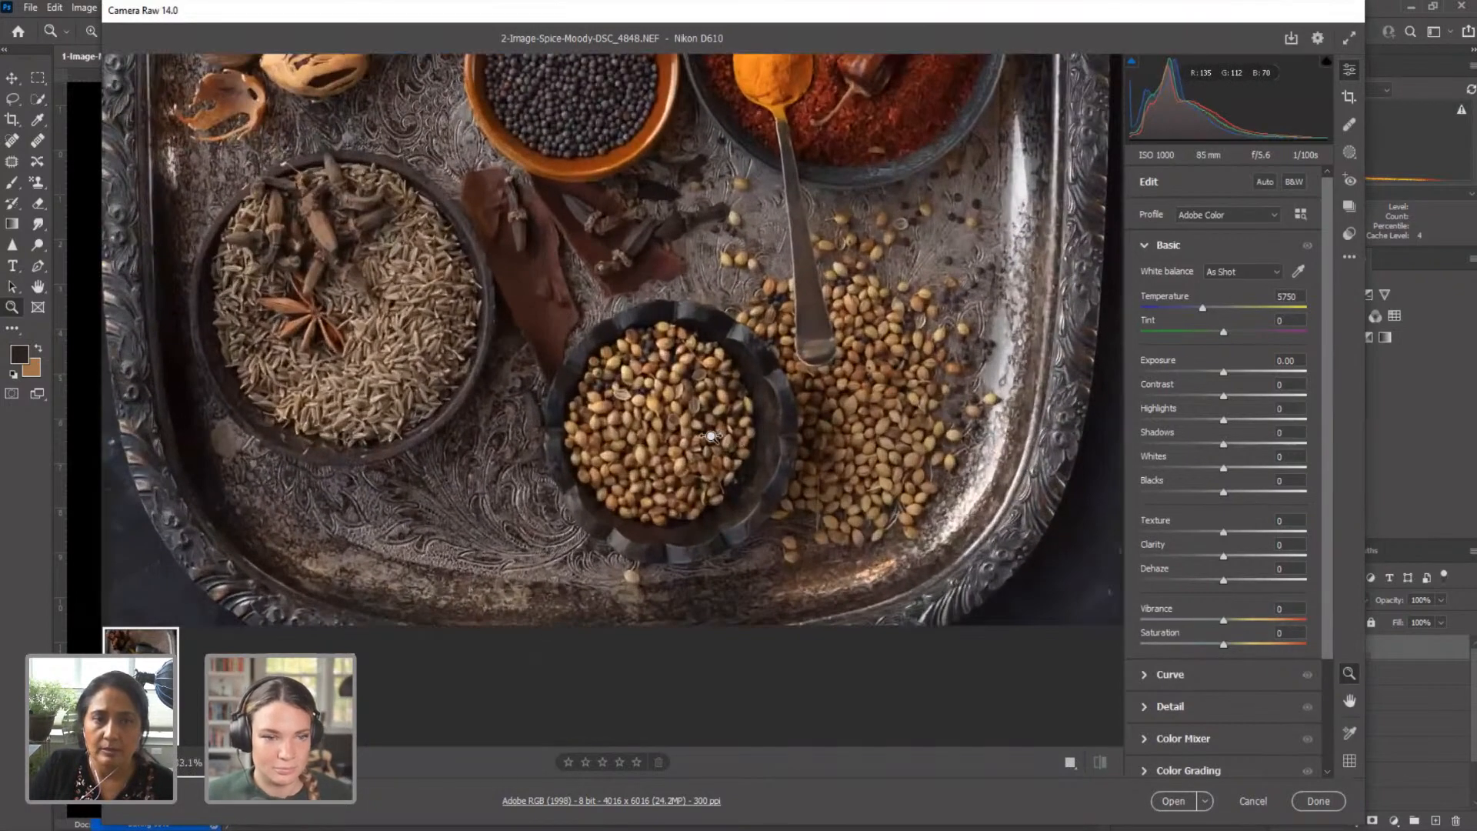
{"action": "scroll", "coordinate": [712, 431], "scroll_direction": "up", "scroll_amount": 10}
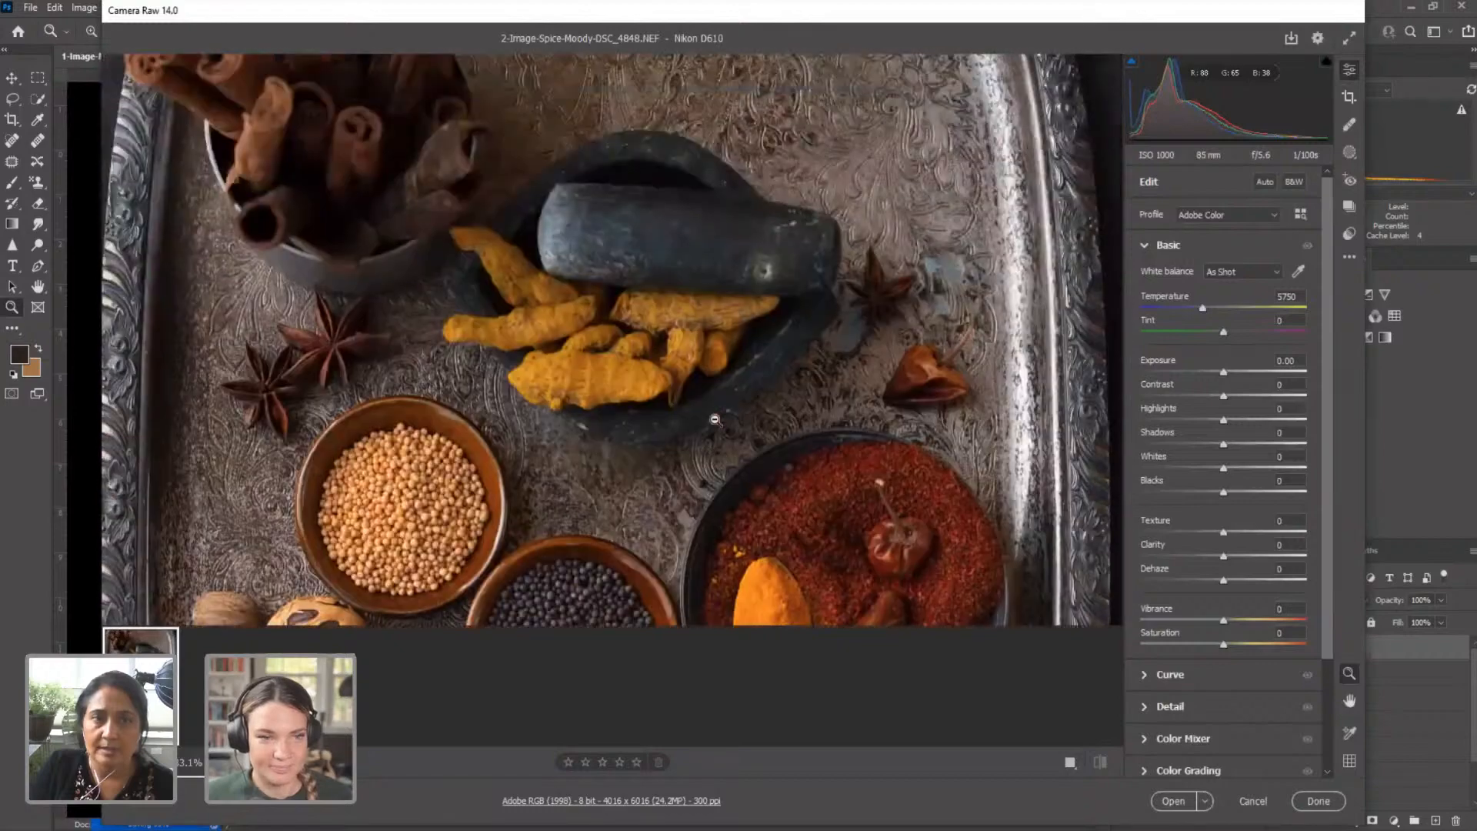
{"action": "scroll", "coordinate": [715, 419], "scroll_direction": "down", "scroll_amount": 10}
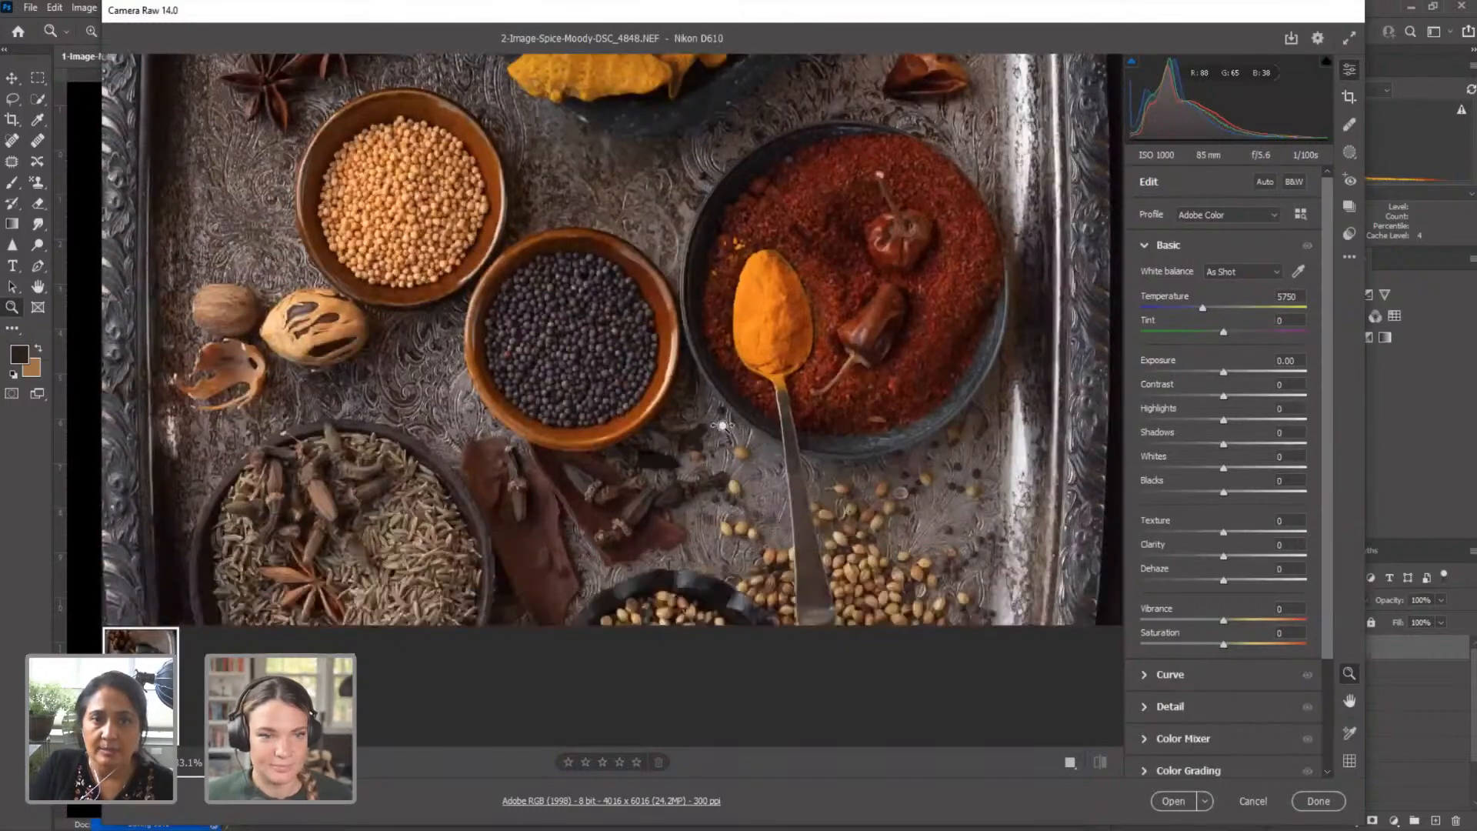
{"action": "left_click_drag", "start_coordinate": [721, 424], "coordinate": [667, 415]}
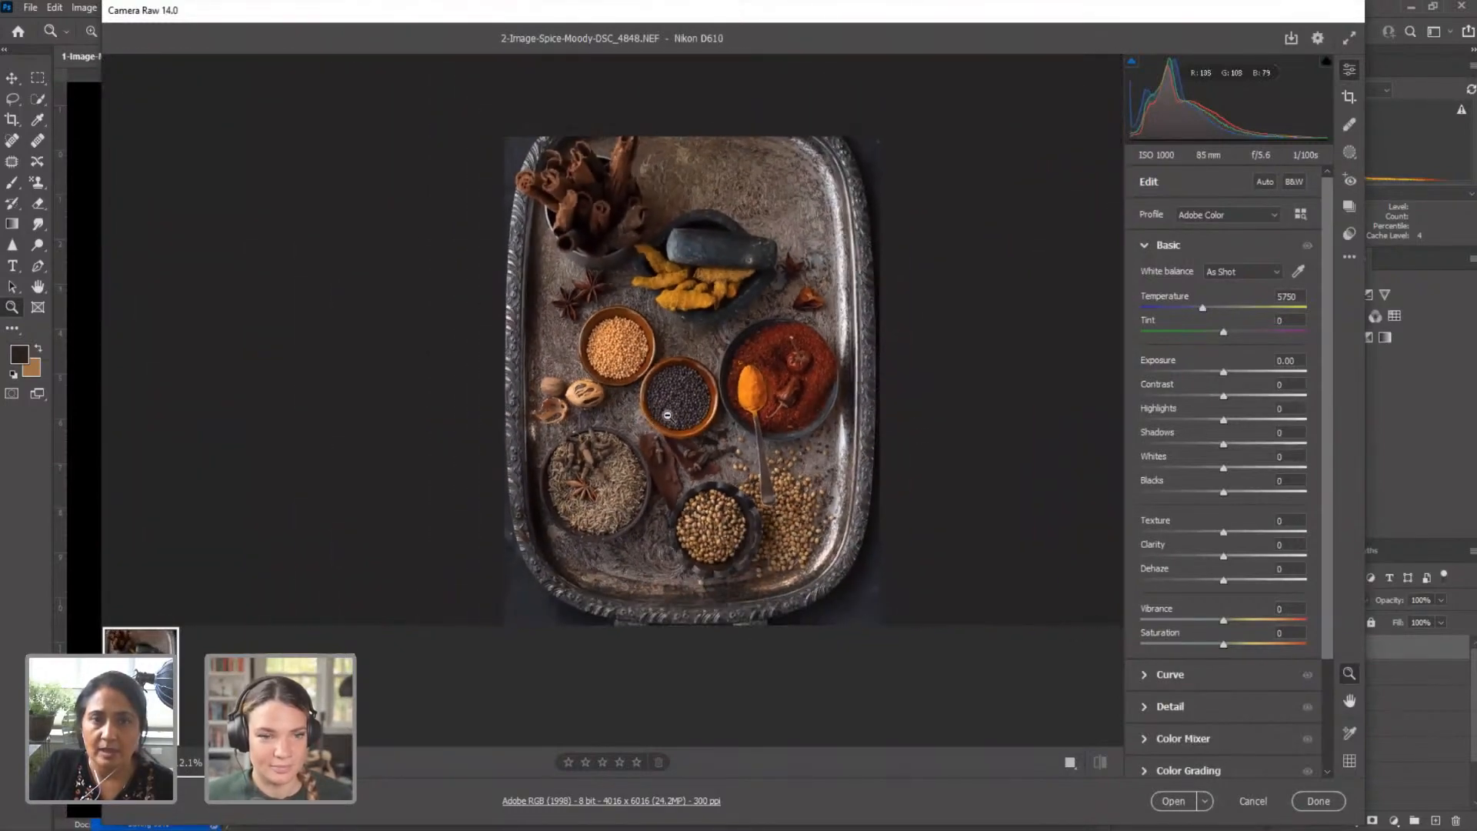
{"action": "scroll", "coordinate": [669, 415], "scroll_direction": "down", "scroll_amount": 3}
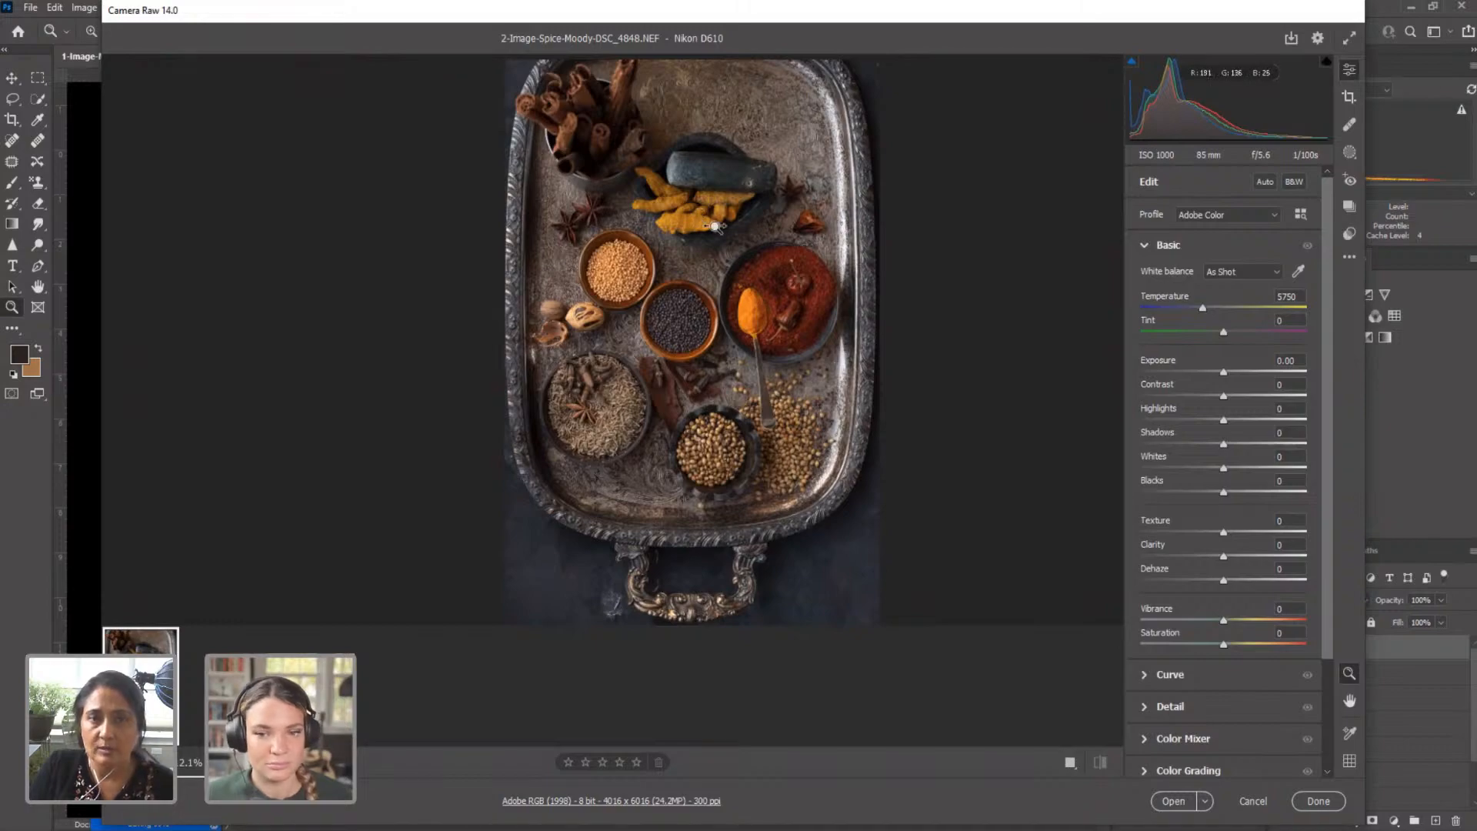
{"action": "mouse_move", "coordinate": [715, 227]}
{"action": "left_mouse_down"}
{"action": "mouse_move", "coordinate": [793, 238]}
{"action": "mouse_move", "coordinate": [707, 227]}
{"action": "left_mouse_up"}
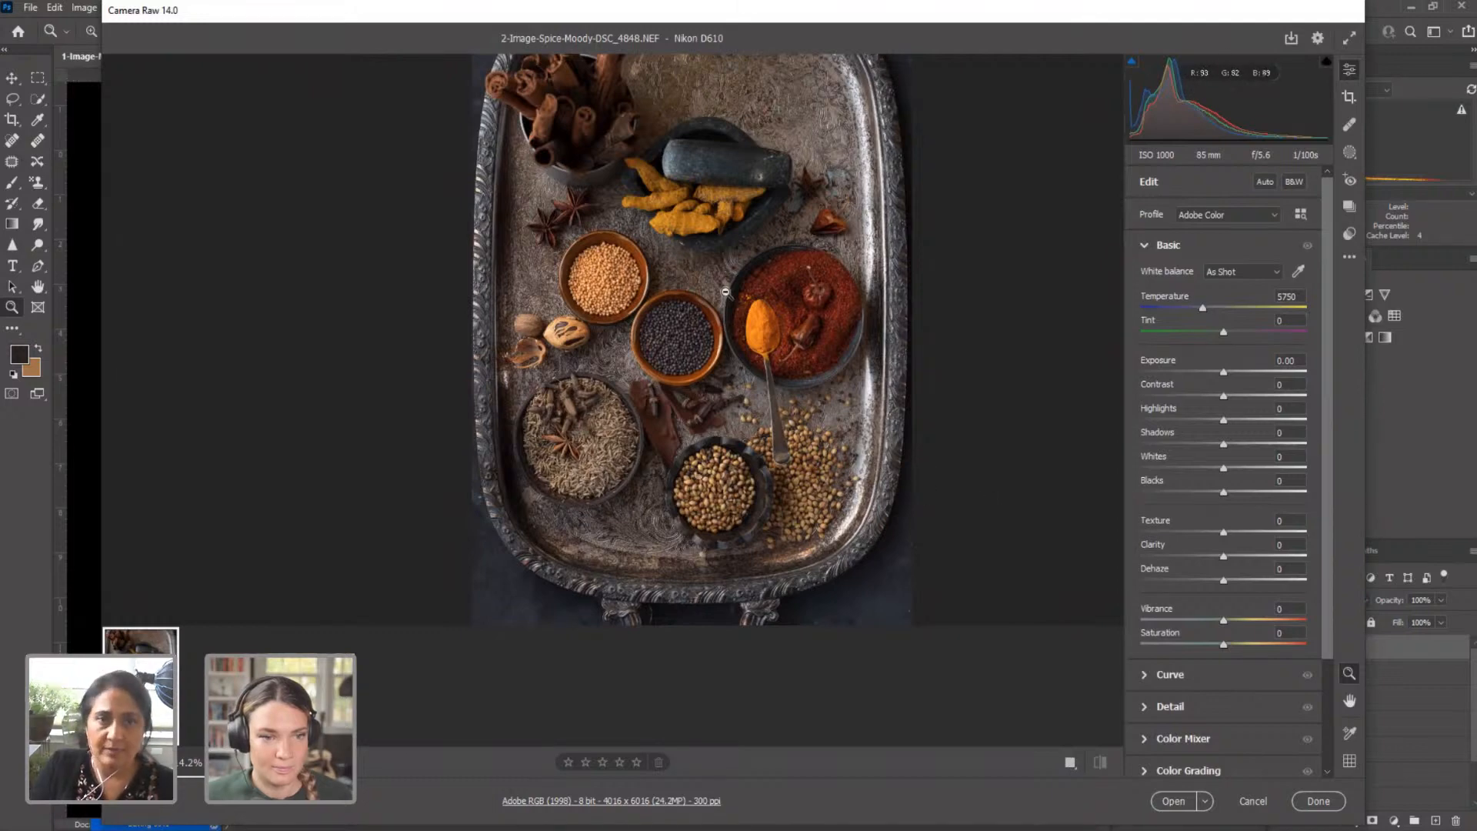
{"action": "left_click_drag", "start_coordinate": [727, 295], "coordinate": [708, 296]}
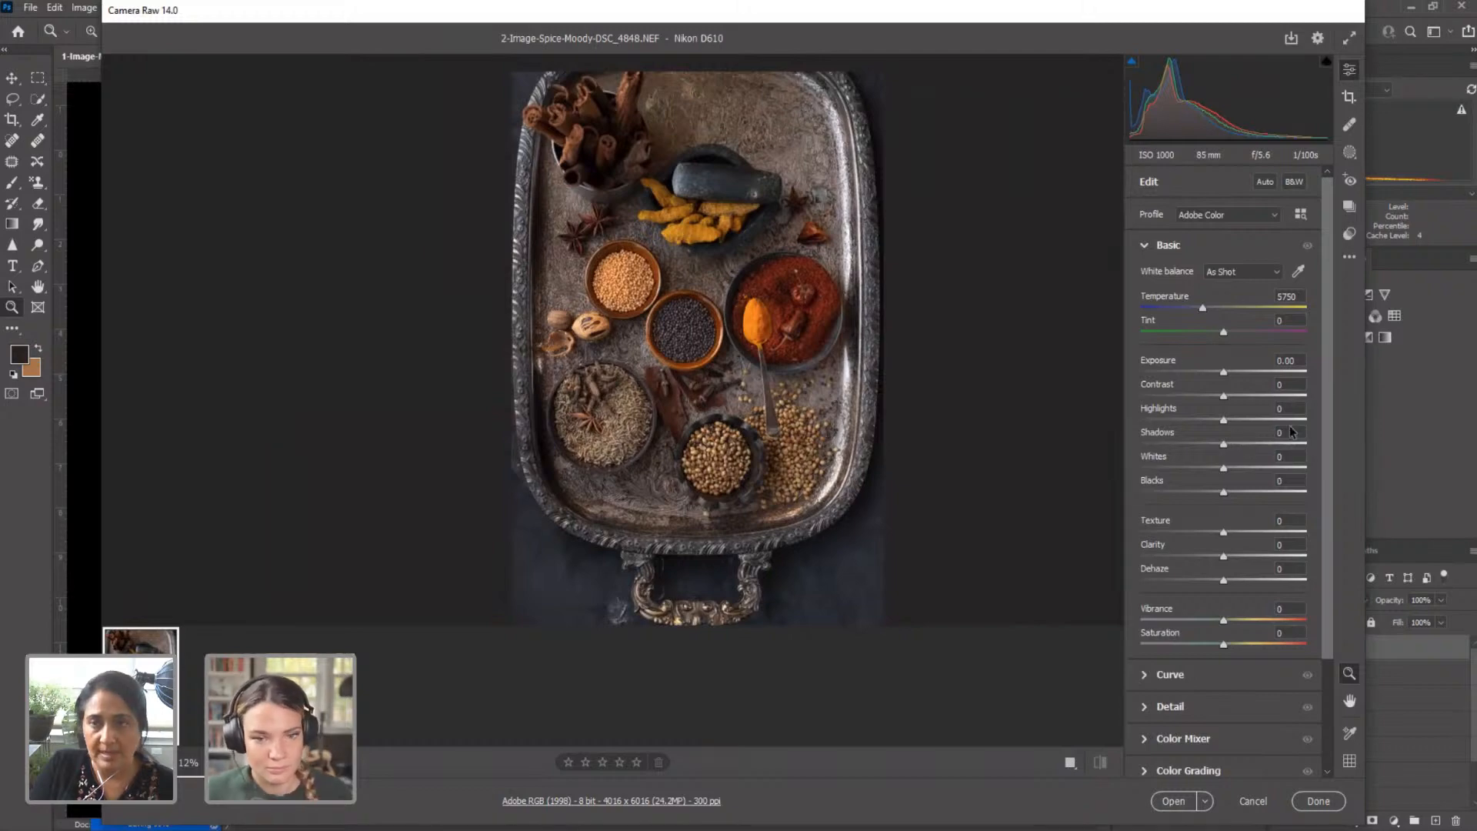
Step: Paint a brush mask over the yellow turmeric roots and set its Texture to +19, Clarity to +38 and Dehaze to +31
{"action": "left_click", "coordinate": [1347, 155]}
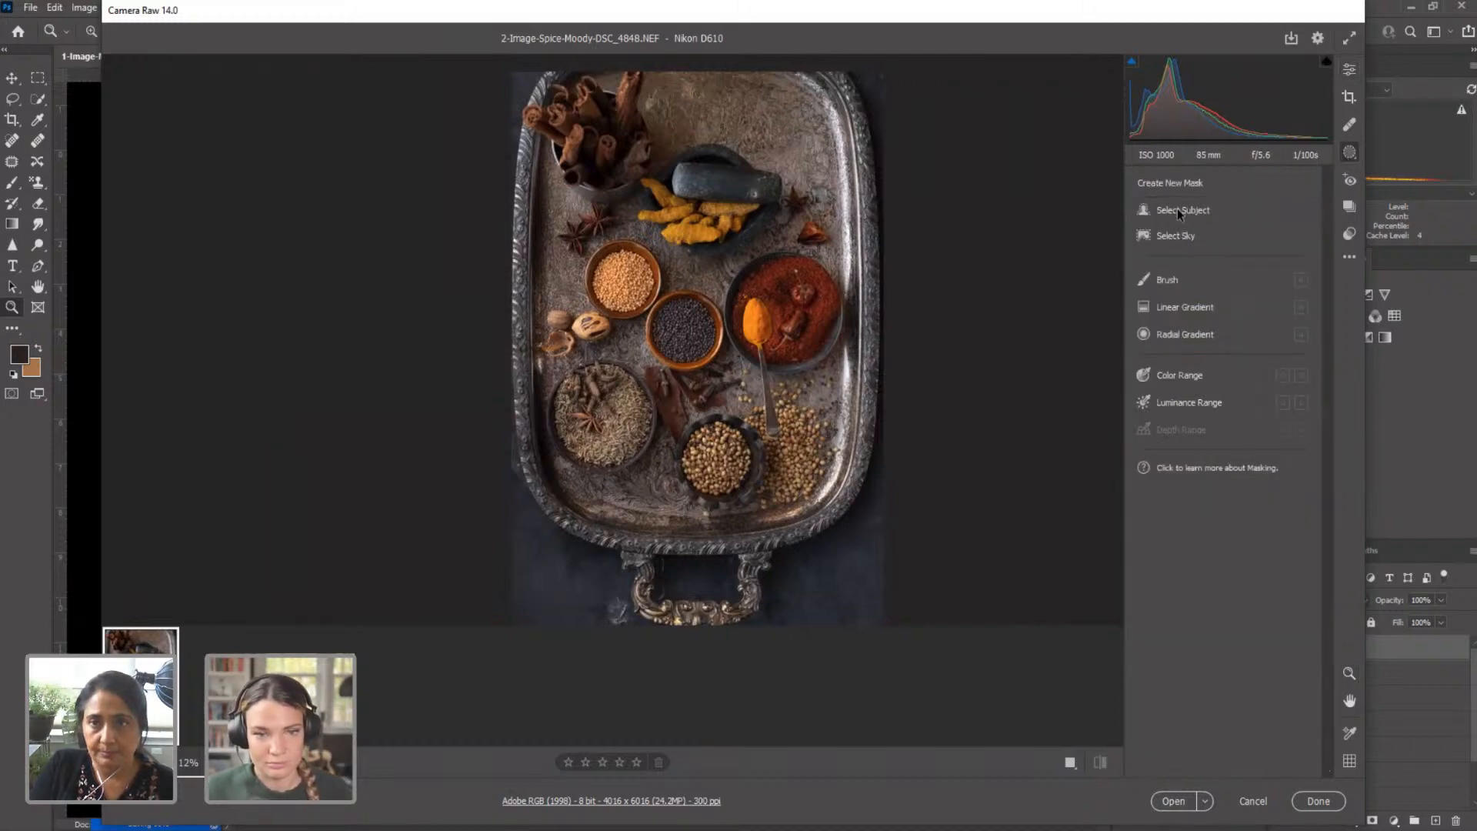
{"action": "left_click", "coordinate": [1168, 281]}
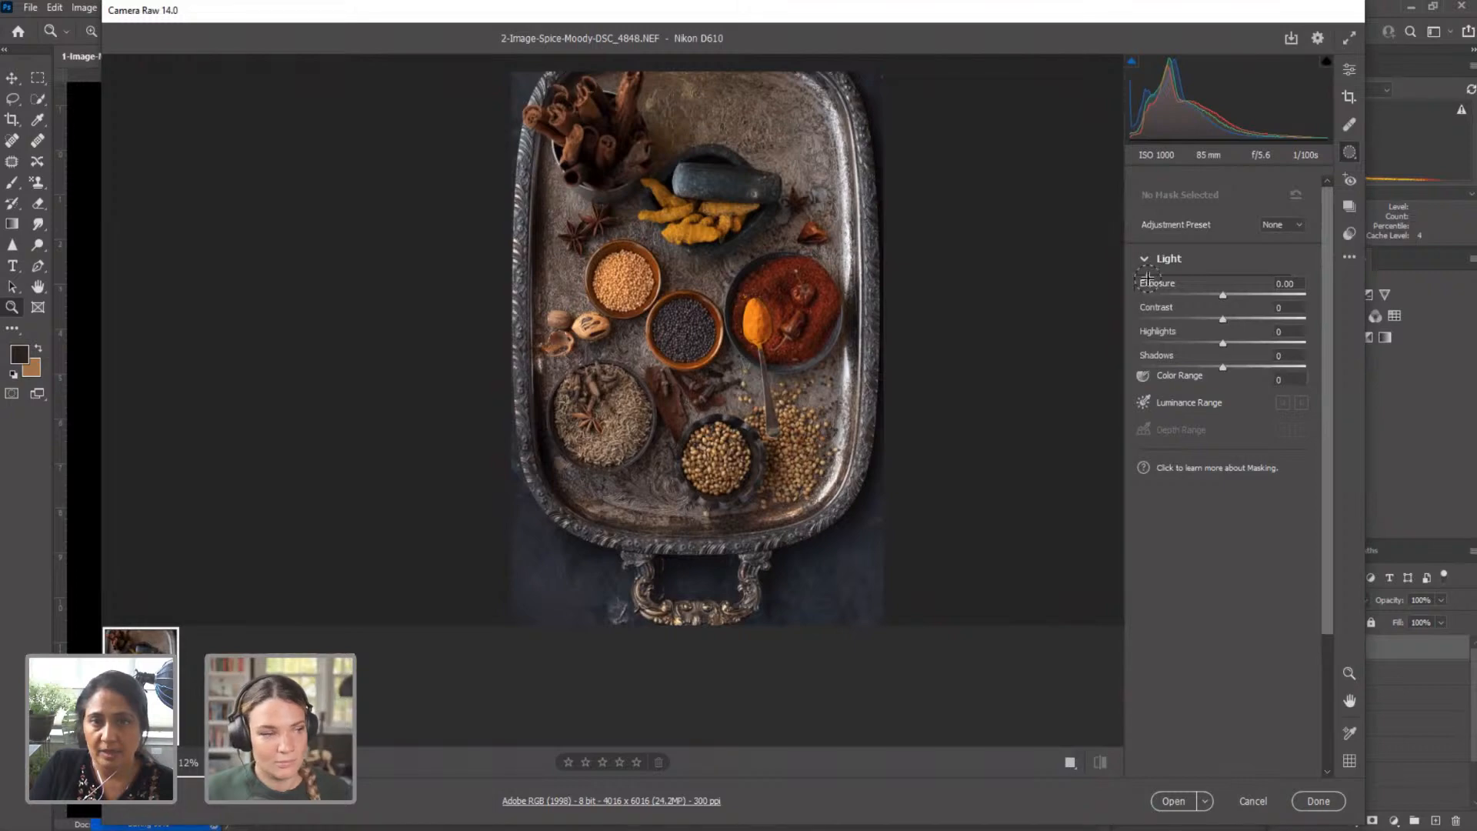
{"action": "mouse_move", "coordinate": [658, 200]}
{"action": "left_mouse_down"}
{"action": "mouse_move", "coordinate": [739, 214]}
{"action": "mouse_move", "coordinate": [673, 229]}
{"action": "mouse_move", "coordinate": [648, 213]}
{"action": "mouse_move", "coordinate": [675, 230]}
{"action": "mouse_move", "coordinate": [748, 211]}
{"action": "mouse_move", "coordinate": [691, 215]}
{"action": "mouse_move", "coordinate": [647, 197]}
{"action": "mouse_move", "coordinate": [680, 234]}
{"action": "mouse_move", "coordinate": [743, 211]}
{"action": "mouse_move", "coordinate": [658, 195]}
{"action": "mouse_move", "coordinate": [666, 233]}
{"action": "mouse_move", "coordinate": [723, 233]}
{"action": "mouse_move", "coordinate": [686, 206]}
{"action": "left_mouse_up"}
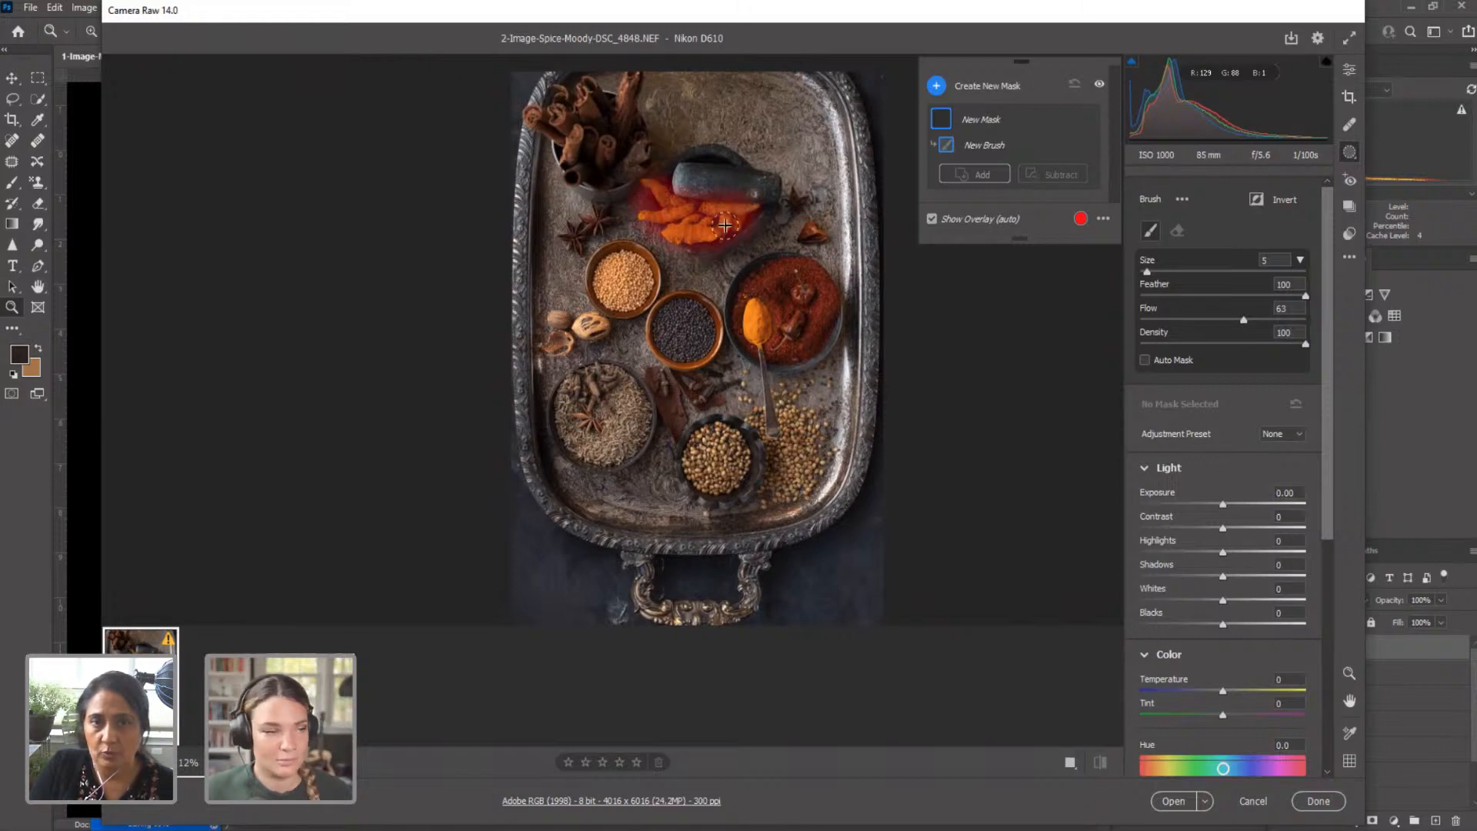
{"action": "scroll", "coordinate": [1232, 575], "scroll_direction": "down", "scroll_amount": 4}
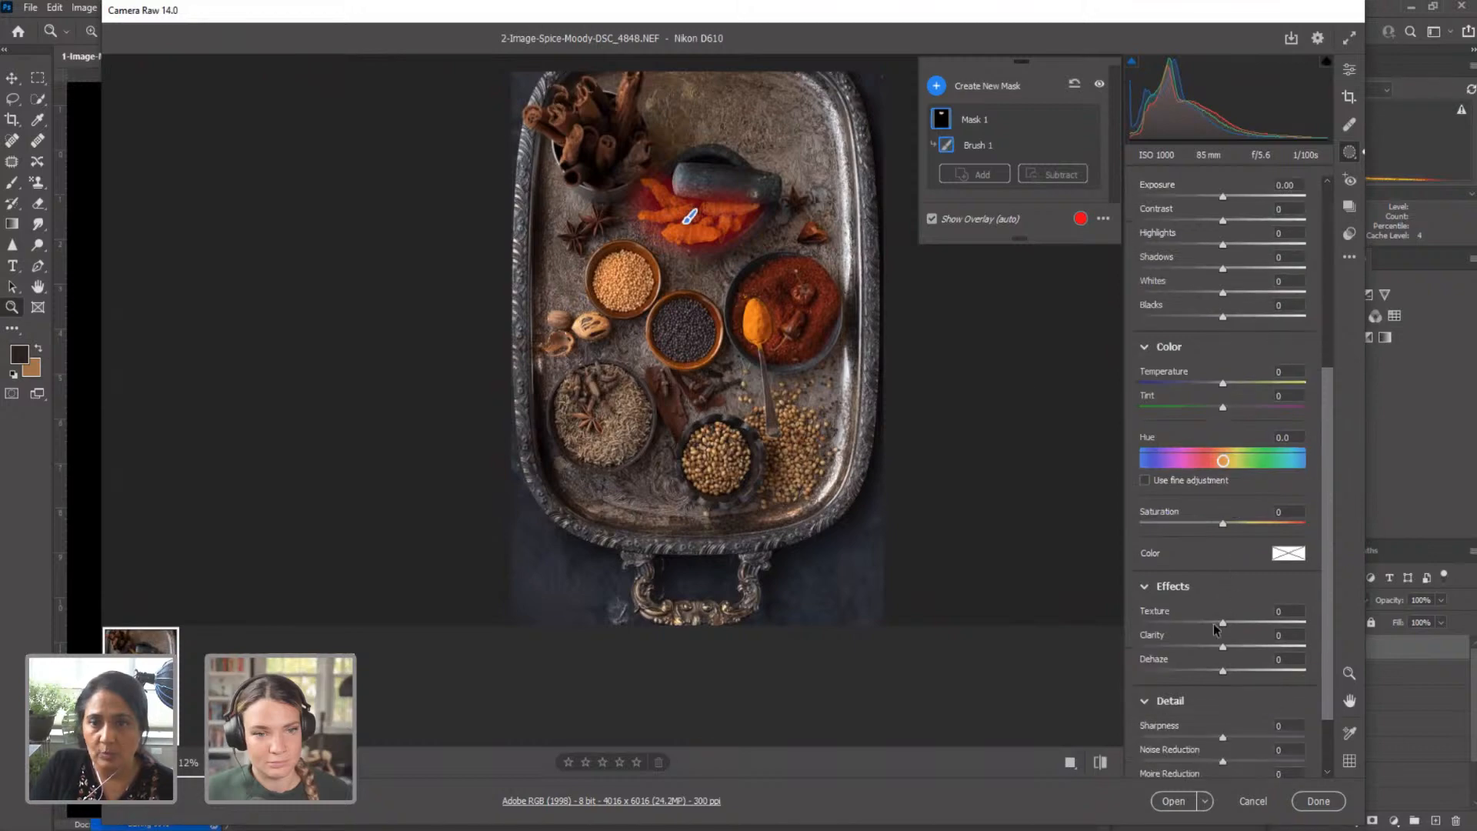
{"action": "mouse_move", "coordinate": [1222, 624]}
{"action": "left_mouse_down"}
{"action": "mouse_move", "coordinate": [1246, 607]}
{"action": "mouse_move", "coordinate": [1246, 631]}
{"action": "left_mouse_up"}
{"action": "scroll", "coordinate": [1224, 644], "scroll_direction": "down", "scroll_amount": 1}
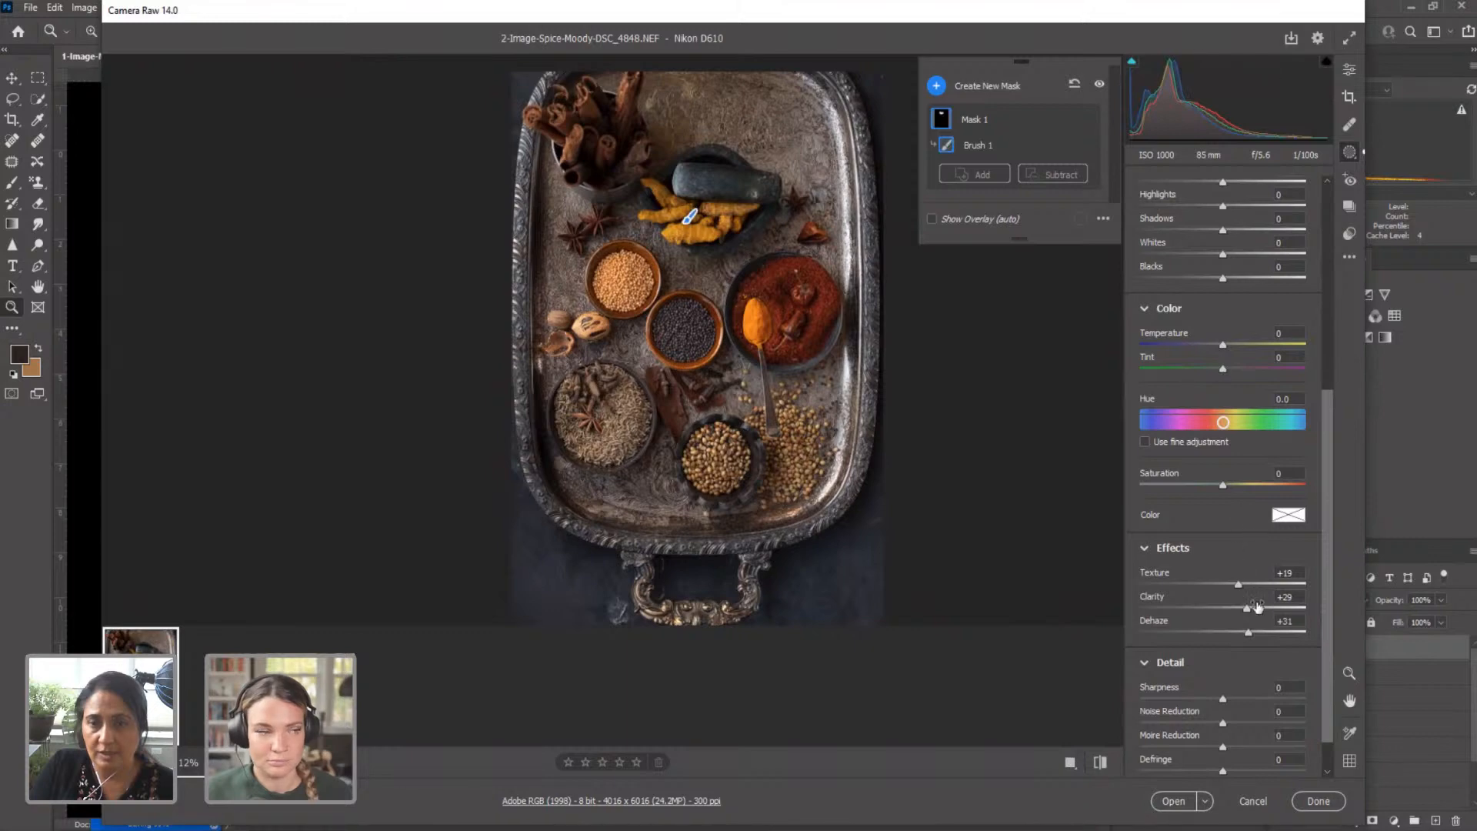
{"action": "left_click_drag", "start_coordinate": [1249, 609], "coordinate": [1257, 608]}
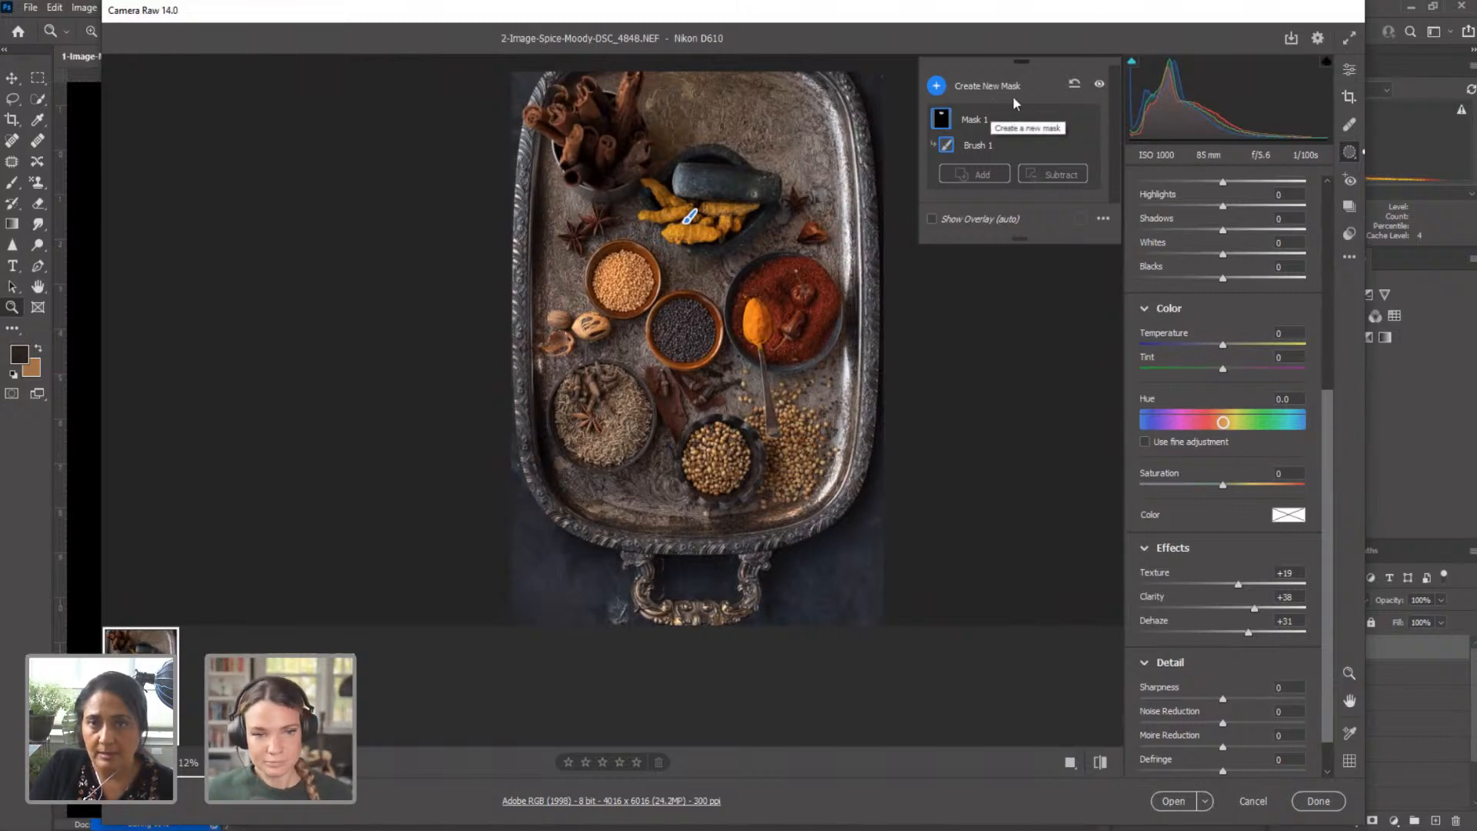
Step: Paint a new brush mask over the large bowl of seeds with cloves and star anise, and set its Saturation to +68
{"action": "mouse_move", "coordinate": [610, 394]}
{"action": "left_mouse_down"}
{"action": "mouse_move", "coordinate": [628, 437]}
{"action": "mouse_move", "coordinate": [640, 402]}
{"action": "mouse_move", "coordinate": [592, 384]}
{"action": "mouse_move", "coordinate": [583, 431]}
{"action": "mouse_move", "coordinate": [613, 400]}
{"action": "mouse_move", "coordinate": [588, 412]}
{"action": "mouse_move", "coordinate": [602, 449]}
{"action": "mouse_move", "coordinate": [564, 437]}
{"action": "mouse_move", "coordinate": [565, 399]}
{"action": "mouse_move", "coordinate": [603, 372]}
{"action": "mouse_move", "coordinate": [636, 404]}
{"action": "mouse_move", "coordinate": [631, 437]}
{"action": "mouse_move", "coordinate": [593, 451]}
{"action": "left_mouse_up"}
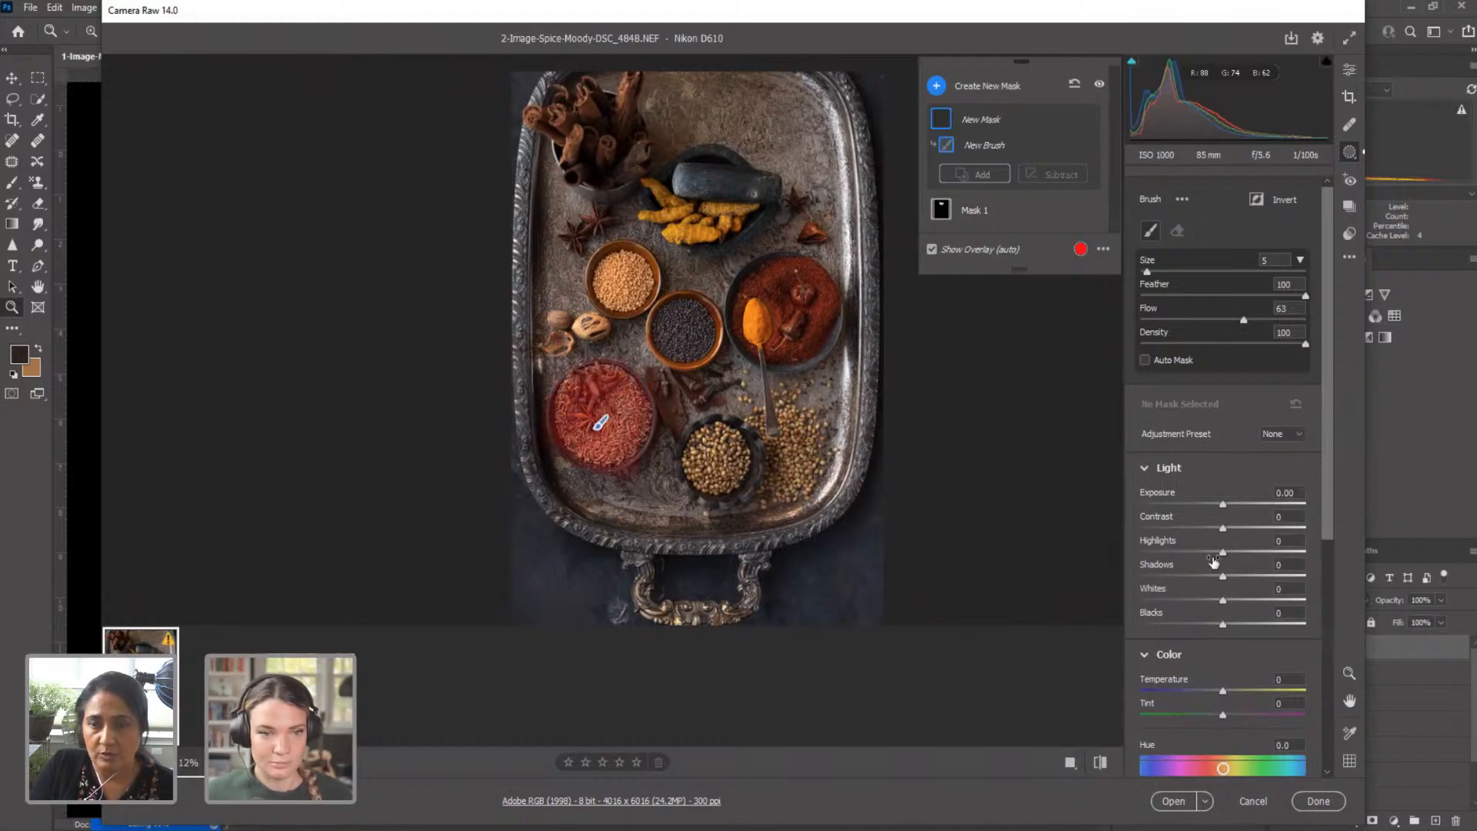
{"action": "scroll", "coordinate": [1213, 562], "scroll_direction": "down", "scroll_amount": 5}
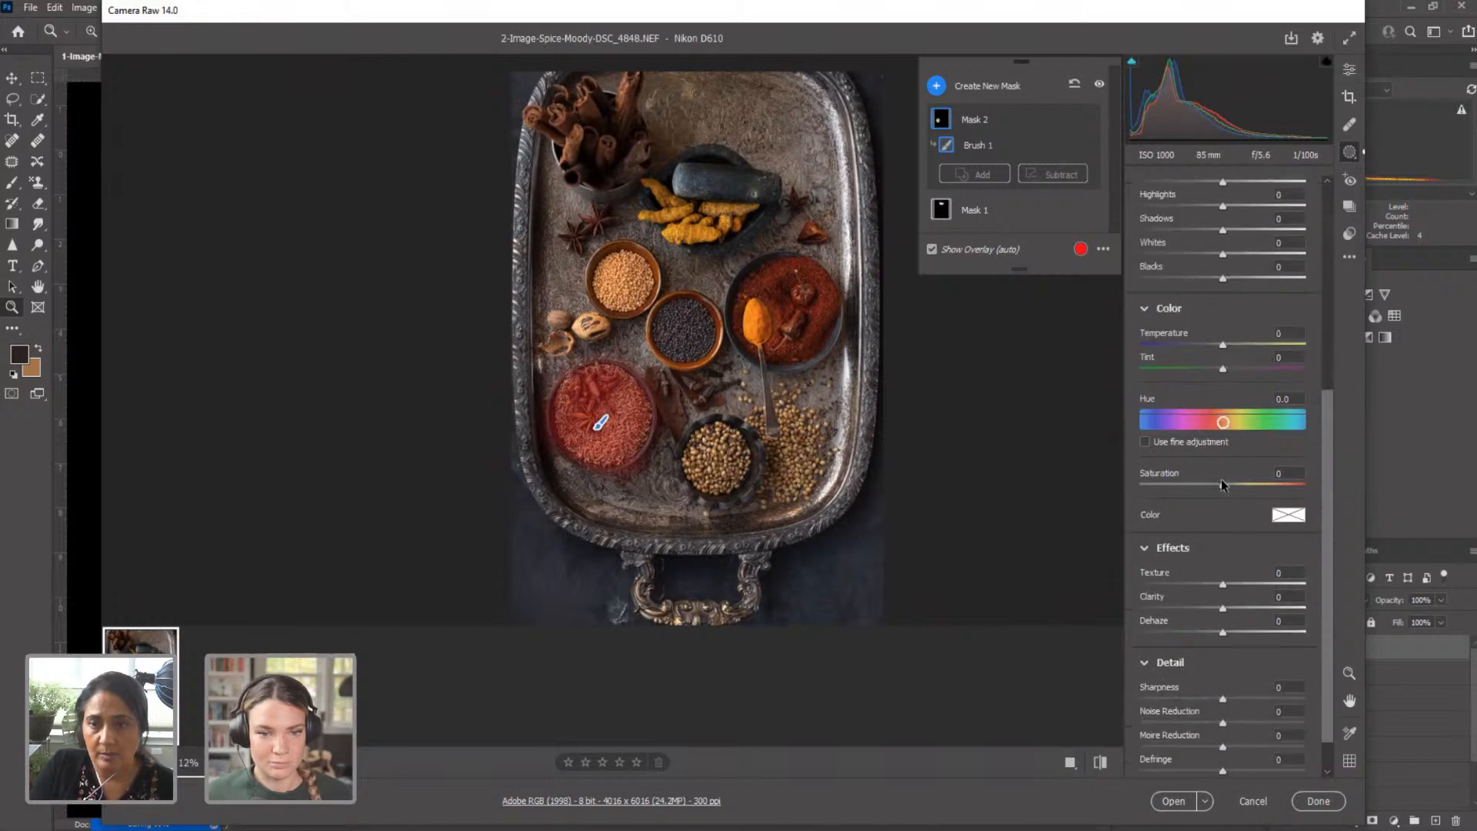
{"action": "left_click_drag", "start_coordinate": [1222, 484], "coordinate": [1277, 484]}
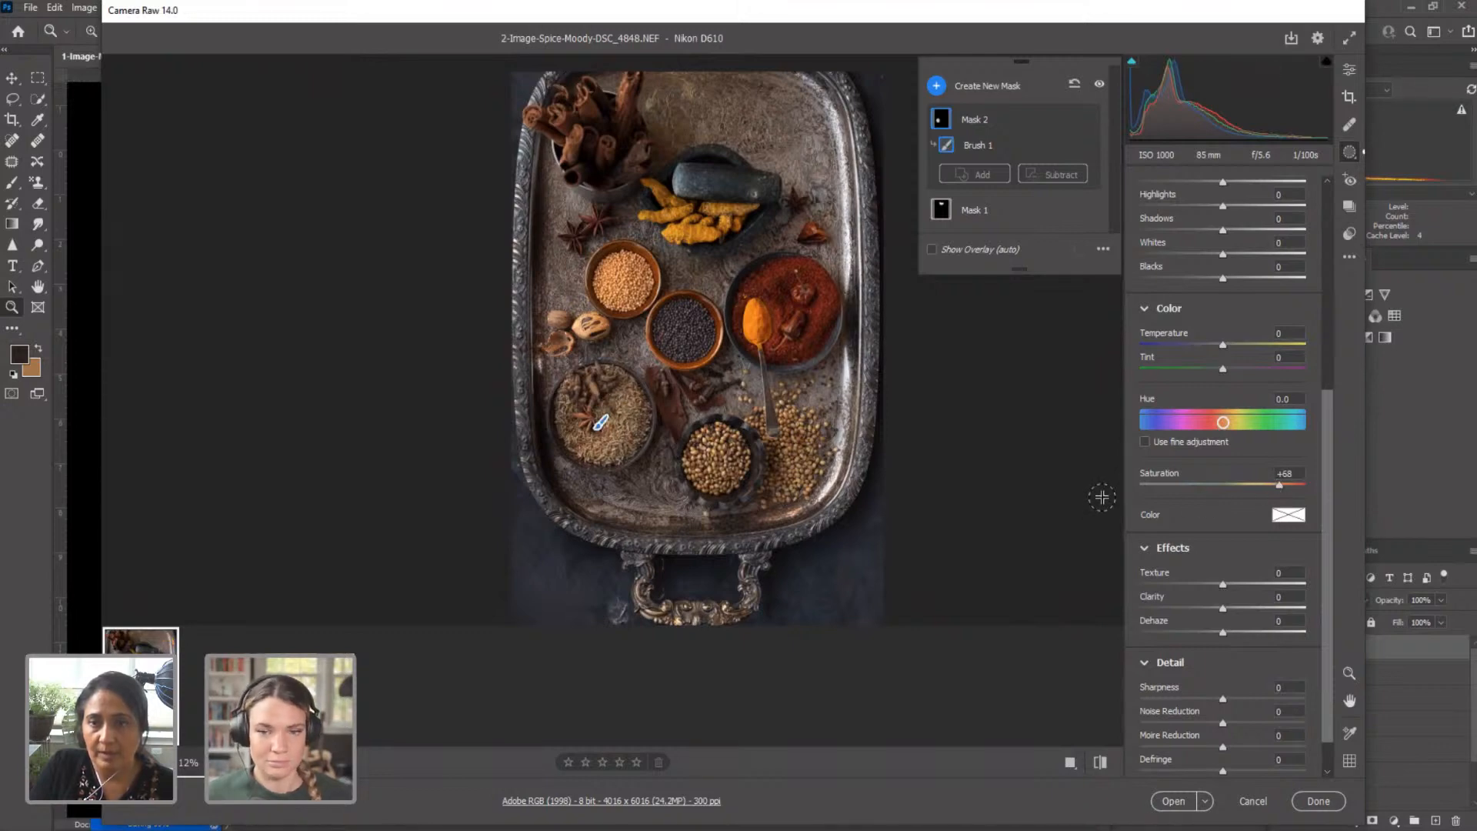
Step: Darken the backdrop, tray handle and upper and outer tray edges with a new size 10 brush mask at Exposure -2.10
{"action": "left_click", "coordinate": [980, 87]}
{"action": "left_click", "coordinate": [1004, 141]}
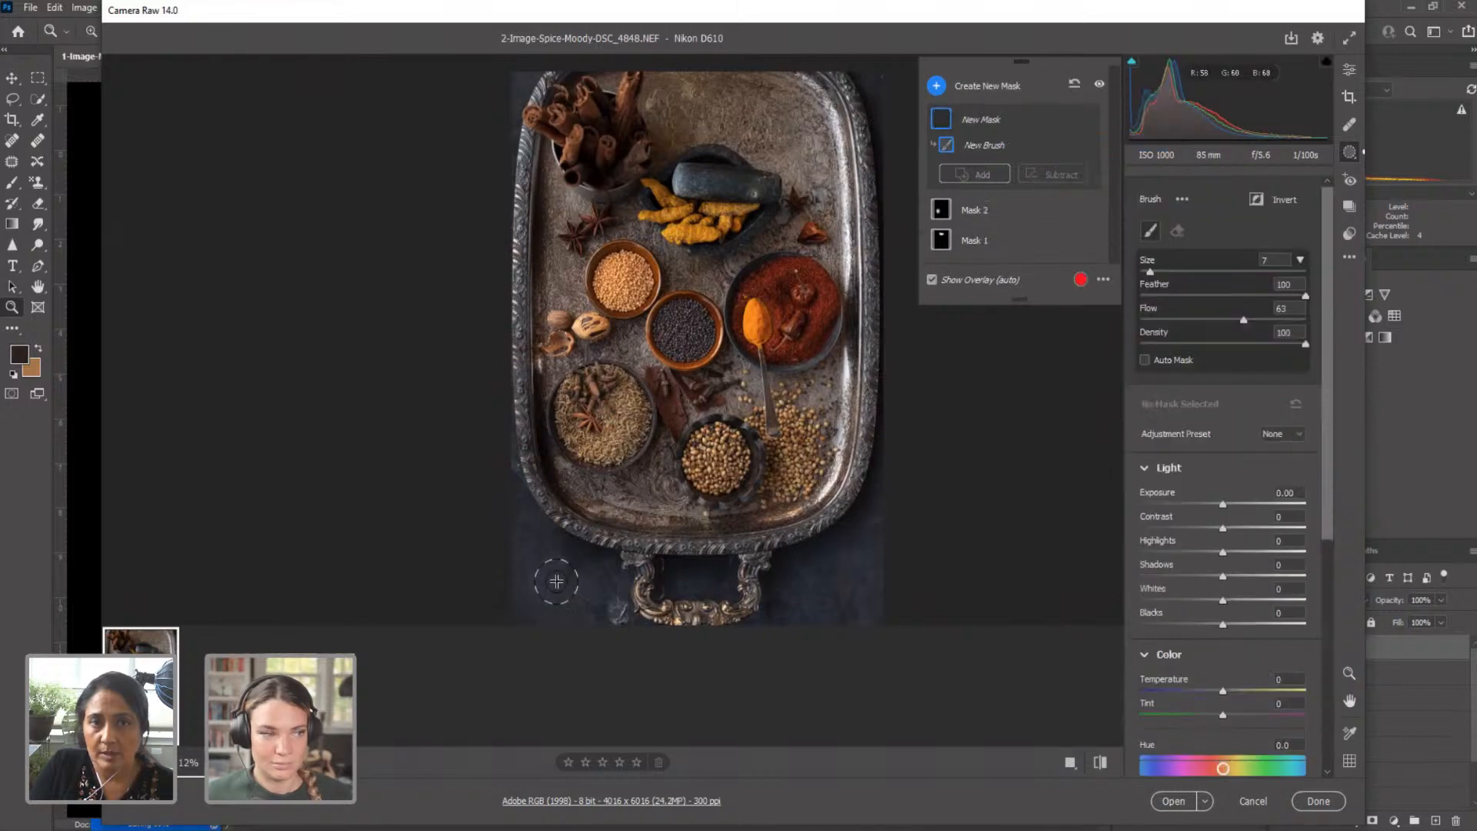
{"action": "key", "text": "bracketright"}
{"action": "key", "text": "bracketright"}
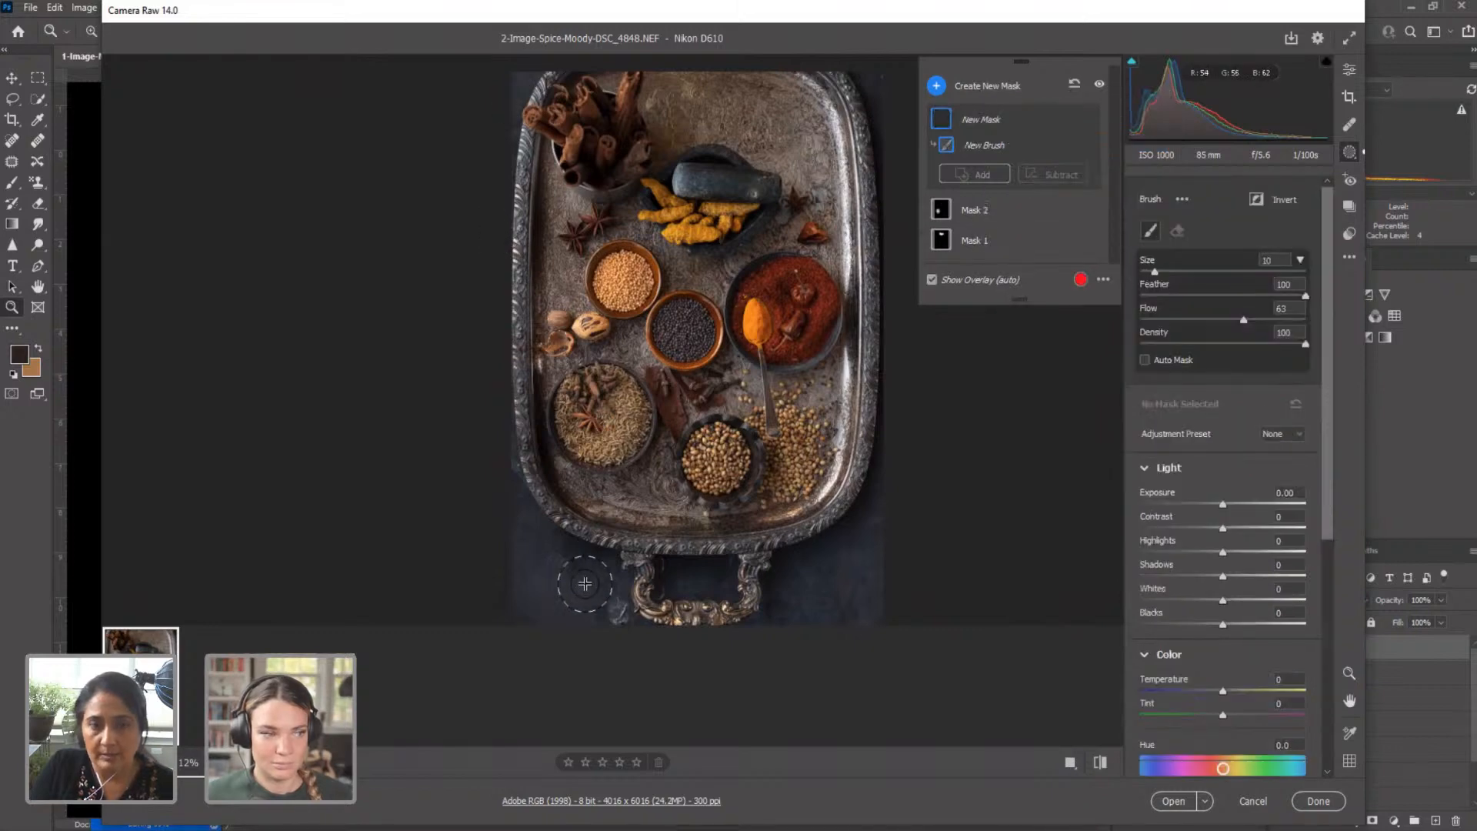
{"action": "mouse_move", "coordinate": [600, 576]}
{"action": "left_mouse_down"}
{"action": "mouse_move", "coordinate": [504, 524]}
{"action": "mouse_move", "coordinate": [563, 577]}
{"action": "mouse_move", "coordinate": [622, 593]}
{"action": "mouse_move", "coordinate": [511, 600]}
{"action": "mouse_move", "coordinate": [756, 584]}
{"action": "mouse_move", "coordinate": [874, 532]}
{"action": "mouse_move", "coordinate": [844, 573]}
{"action": "mouse_move", "coordinate": [717, 611]}
{"action": "mouse_move", "coordinate": [897, 601]}
{"action": "mouse_move", "coordinate": [568, 615]}
{"action": "left_mouse_up"}
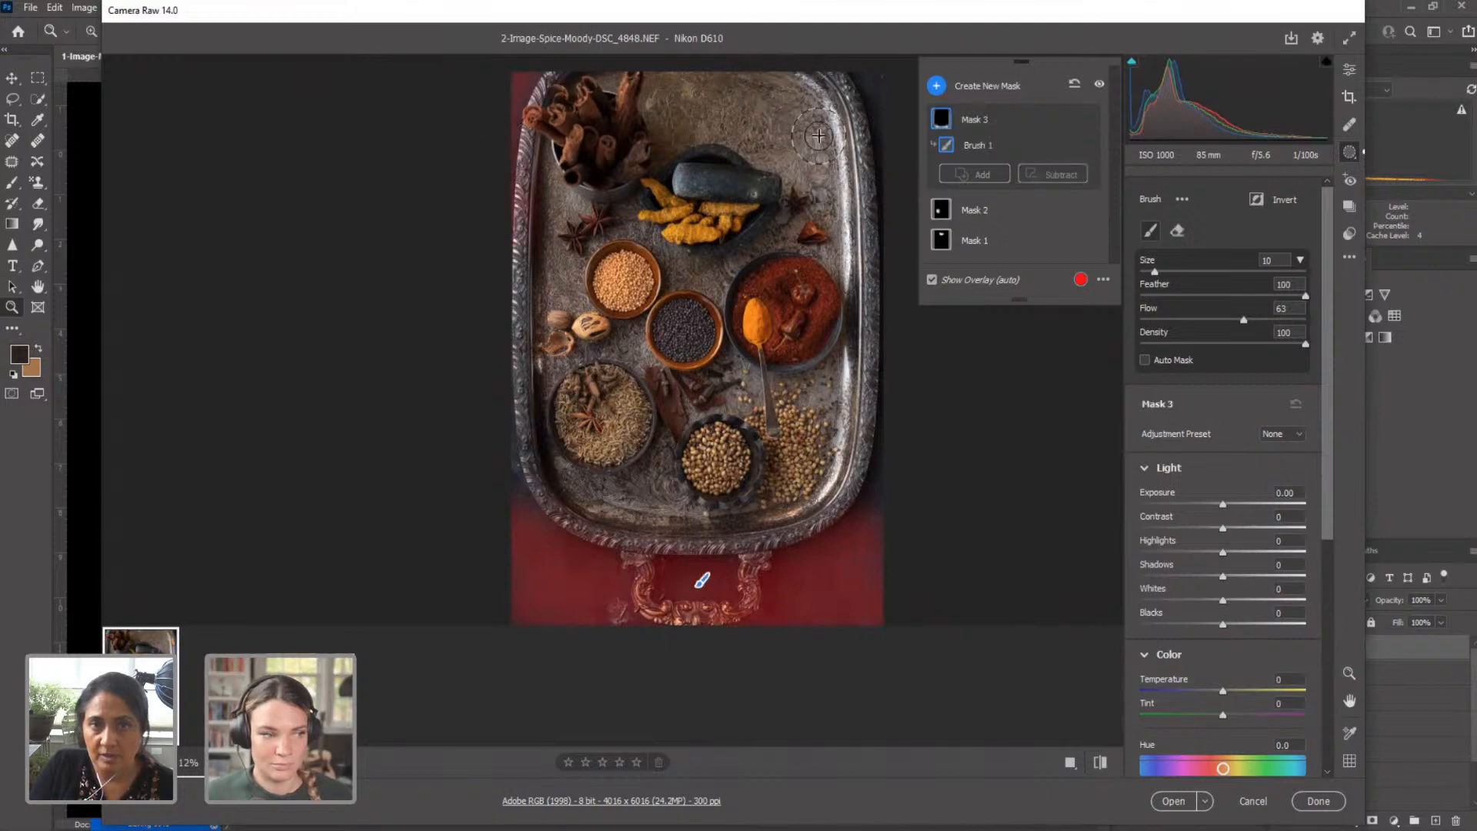
{"action": "mouse_move", "coordinate": [873, 81]}
{"action": "left_mouse_down"}
{"action": "mouse_move", "coordinate": [887, 156]}
{"action": "mouse_move", "coordinate": [752, 103]}
{"action": "mouse_move", "coordinate": [723, 117]}
{"action": "mouse_move", "coordinate": [833, 157]}
{"action": "mouse_move", "coordinate": [805, 115]}
{"action": "mouse_move", "coordinate": [838, 85]}
{"action": "mouse_move", "coordinate": [886, 234]}
{"action": "mouse_move", "coordinate": [879, 329]}
{"action": "left_mouse_up"}
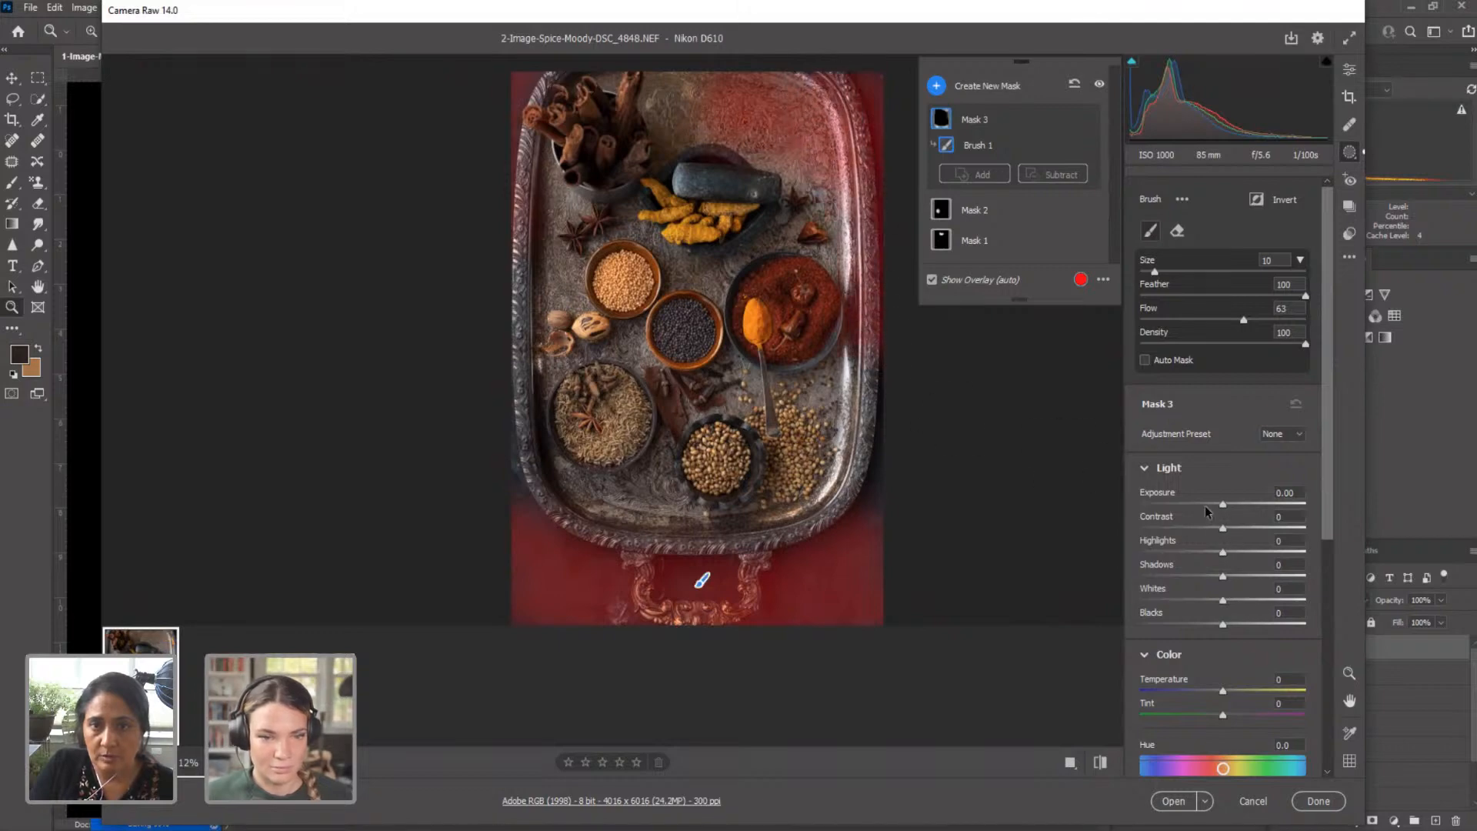
{"action": "left_click_drag", "start_coordinate": [1204, 506], "coordinate": [1179, 506]}
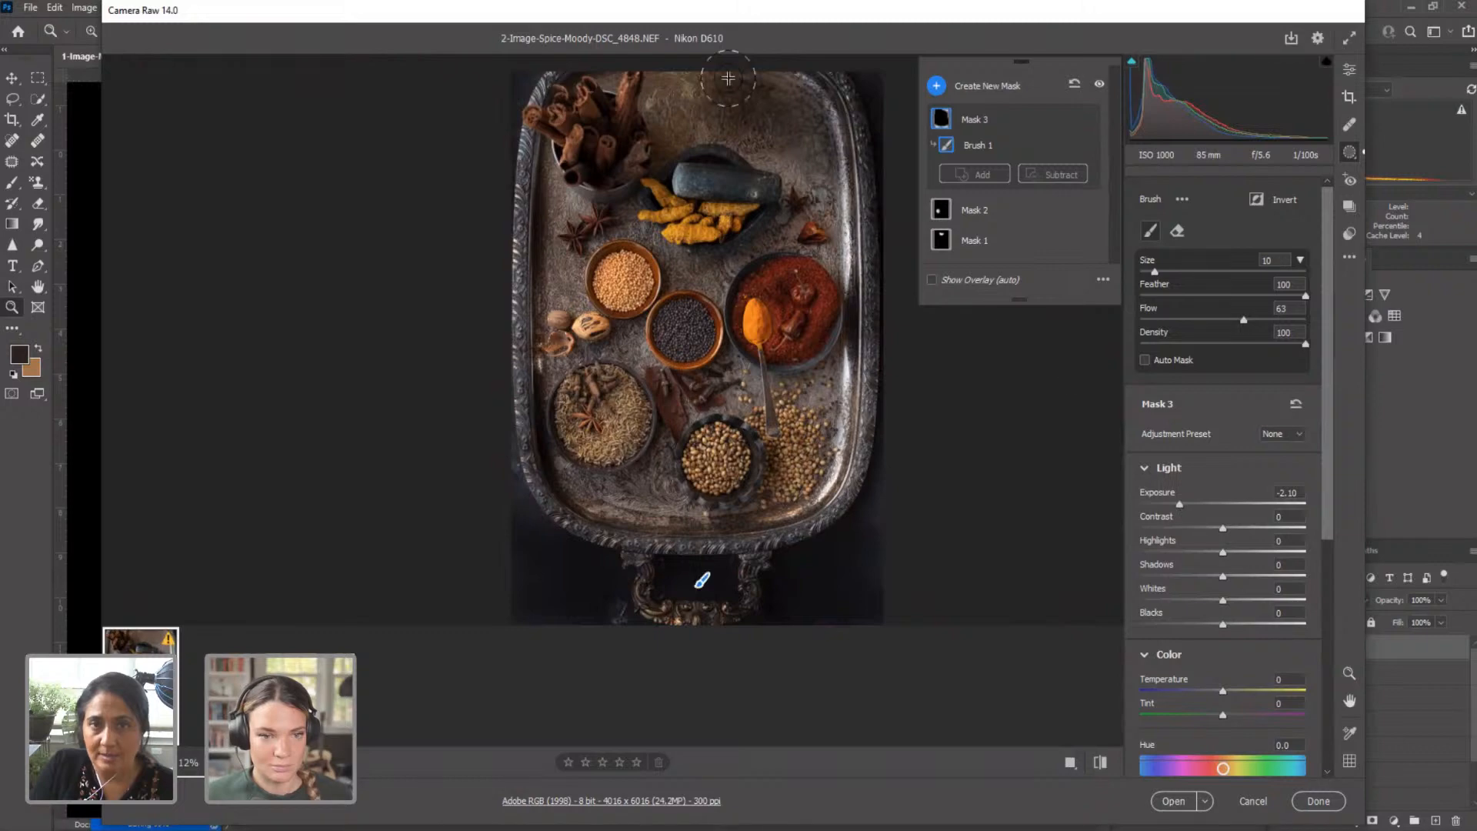
{"action": "mouse_move", "coordinate": [816, 79]}
{"action": "left_mouse_down"}
{"action": "mouse_move", "coordinate": [849, 151]}
{"action": "mouse_move", "coordinate": [849, 256]}
{"action": "mouse_move", "coordinate": [798, 137]}
{"action": "mouse_move", "coordinate": [833, 204]}
{"action": "mouse_move", "coordinate": [901, 600]}
{"action": "left_mouse_up"}
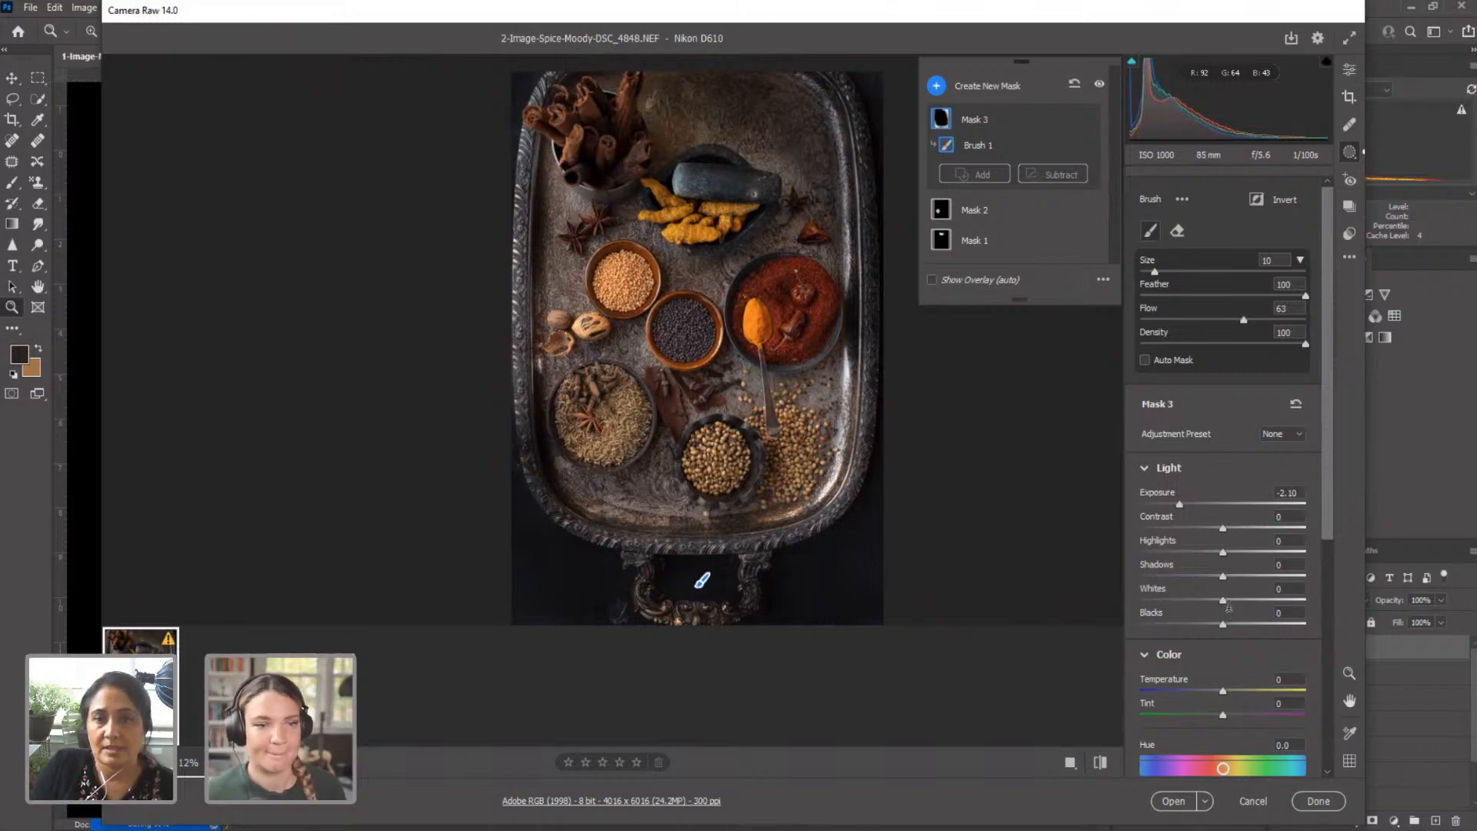
Step: Open the adjusted raw photo in Photoshop and duplicate its Background layer as Highlight
{"action": "left_click", "coordinate": [1179, 804]}
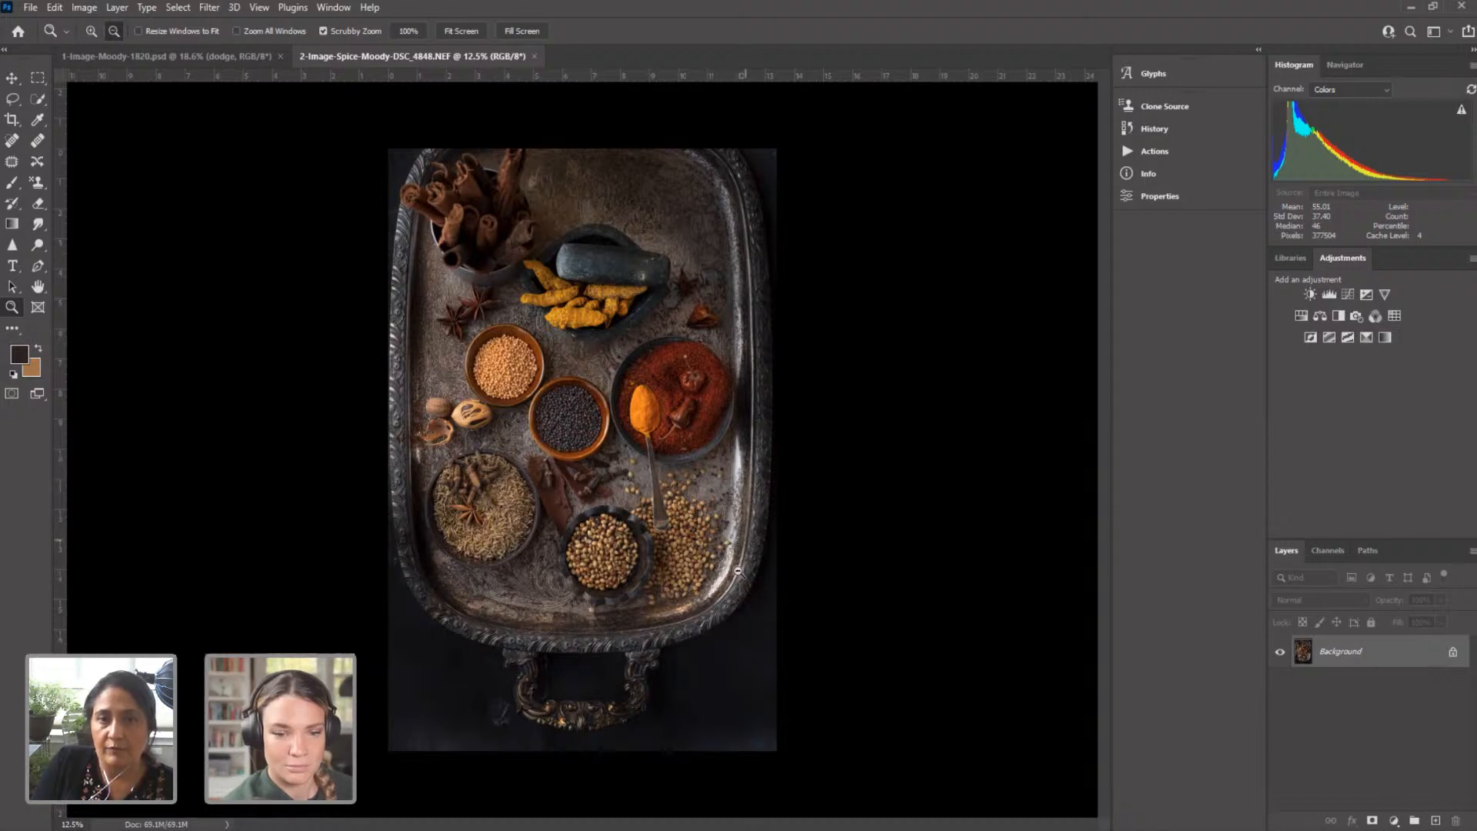
{"action": "right_click", "coordinate": [1364, 652]}
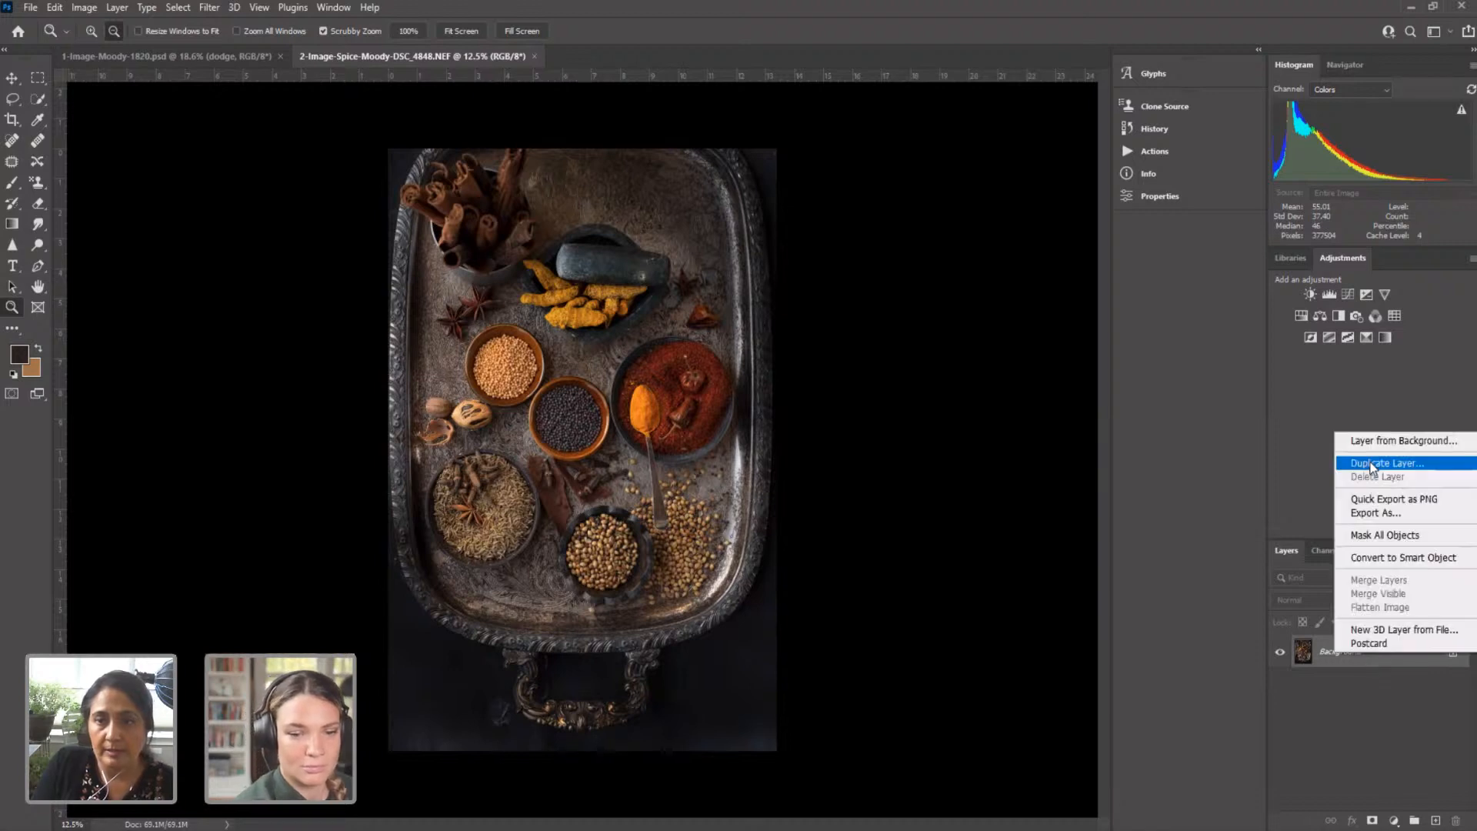
{"action": "left_click", "coordinate": [1371, 463]}
{"action": "type", "text": "Highlight"}
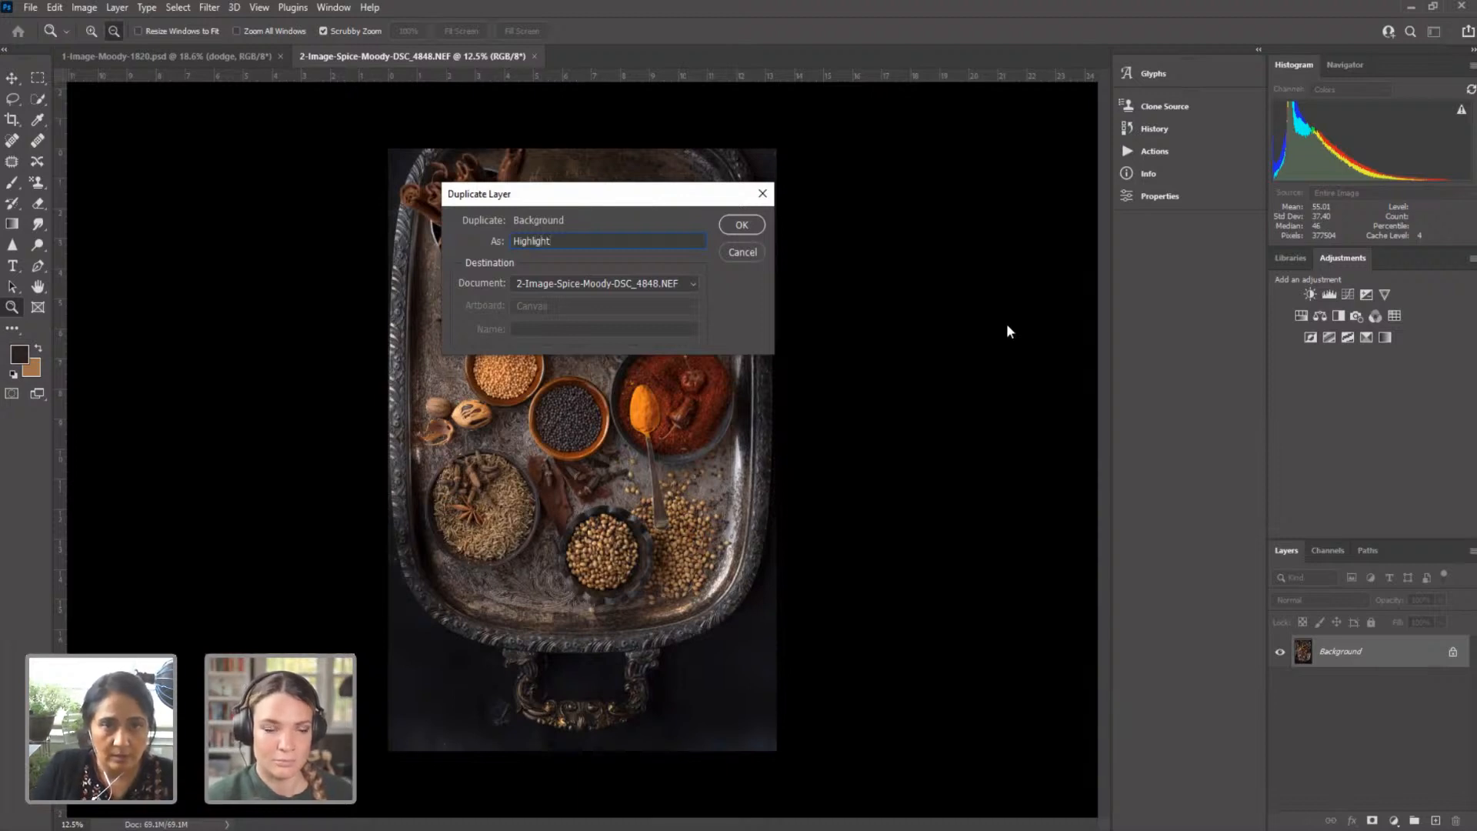
{"action": "left_click", "coordinate": [739, 223]}
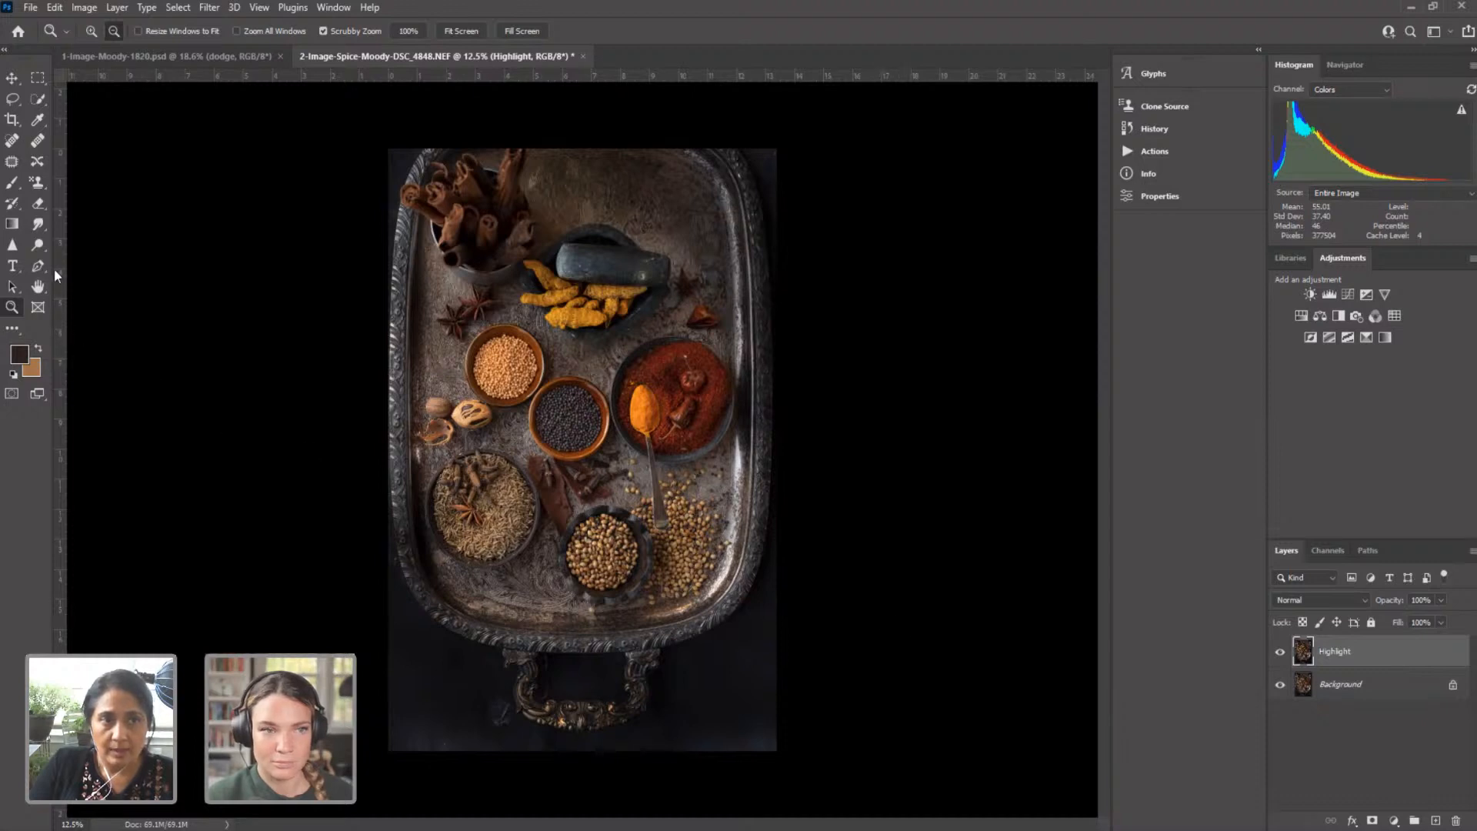
Step: Tone down the bright reflections along the tray's rim with the Burn tool, range Highlights, exposure 100% and brush size 250
{"action": "right_click", "coordinate": [43, 250]}
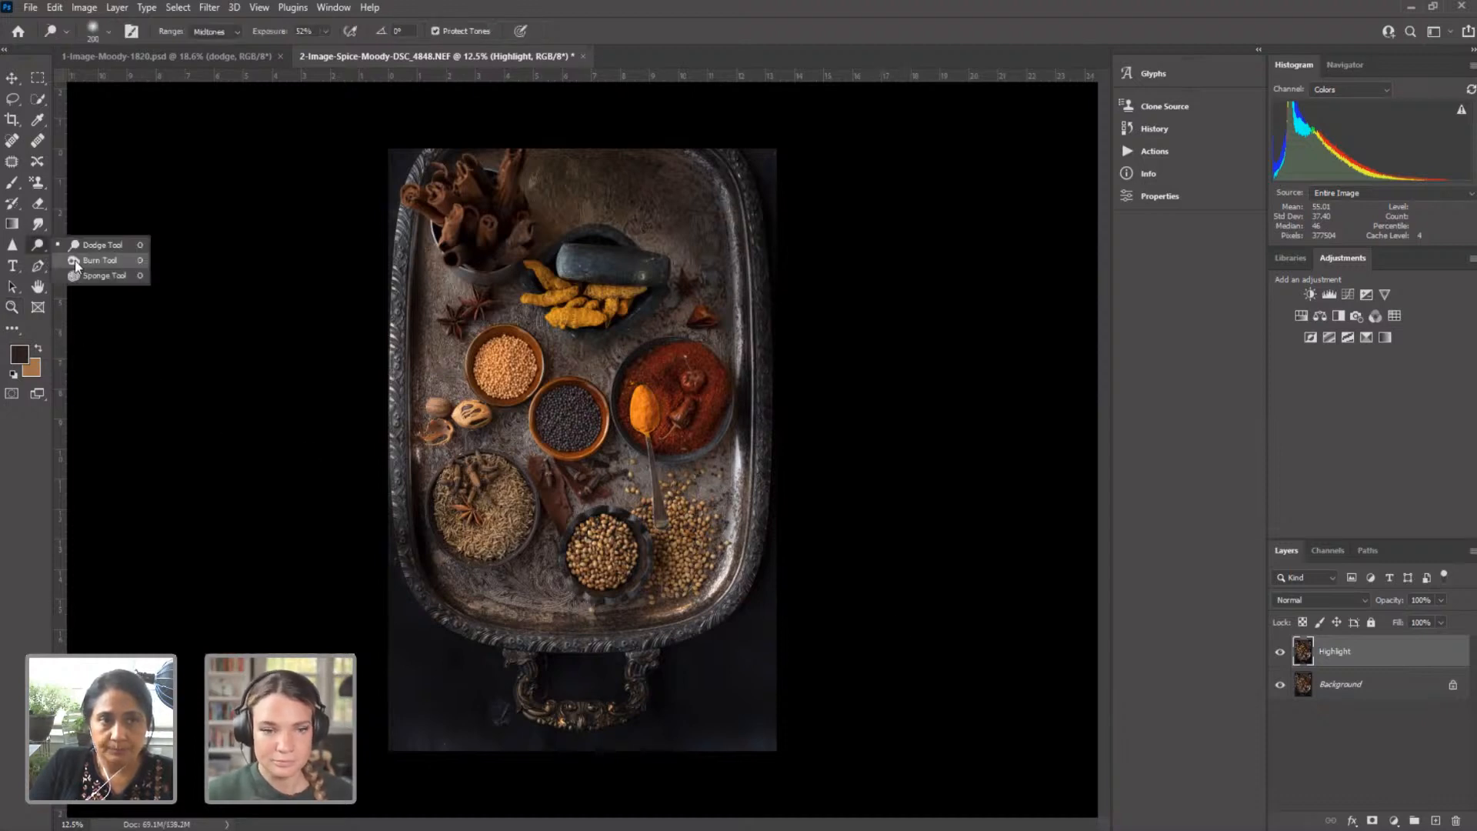
{"action": "left_click", "coordinate": [75, 260]}
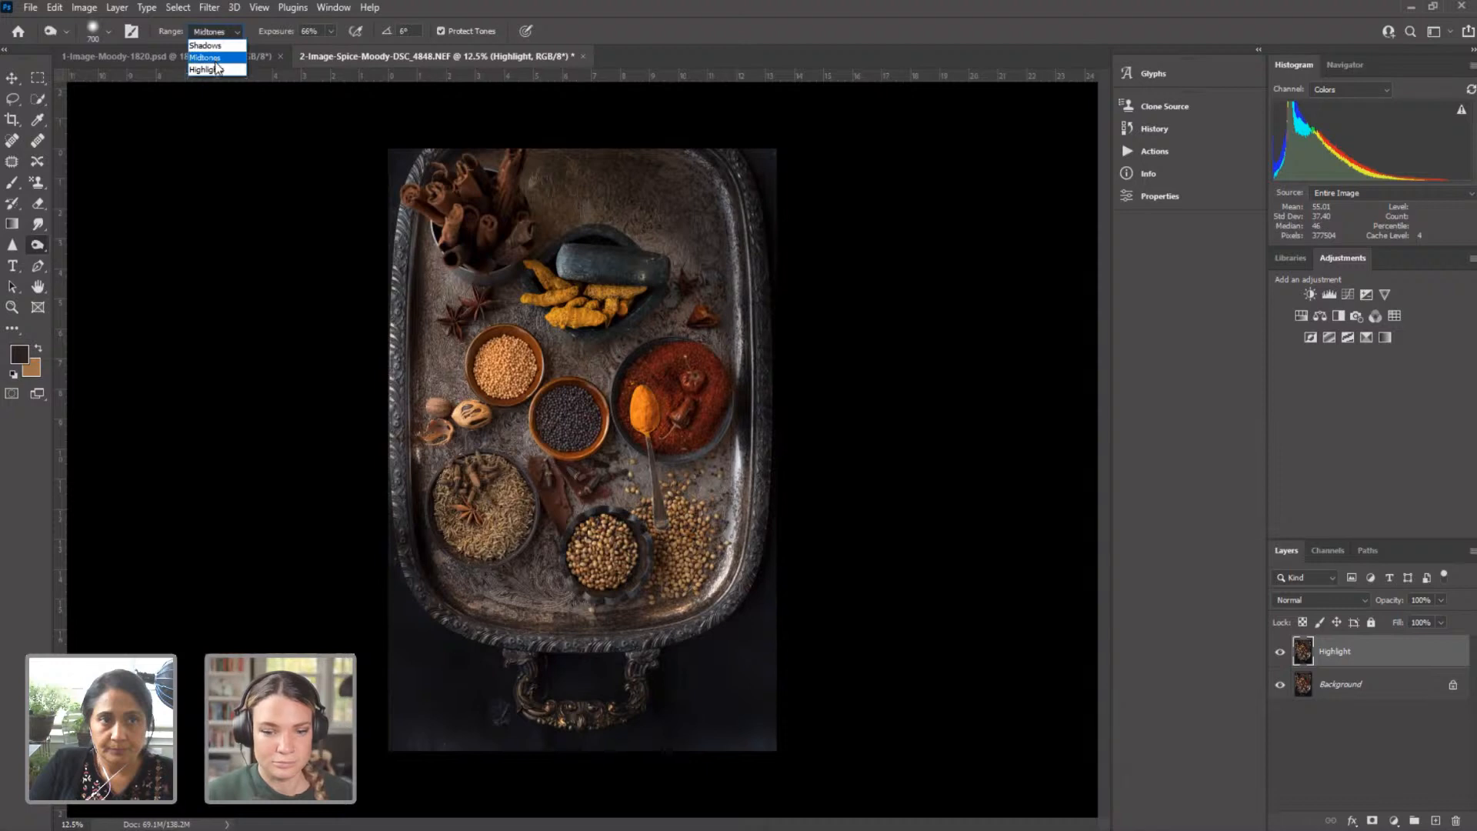
{"action": "left_click", "coordinate": [208, 69]}
{"action": "left_click_drag", "start_coordinate": [331, 31], "coordinate": [335, 49]}
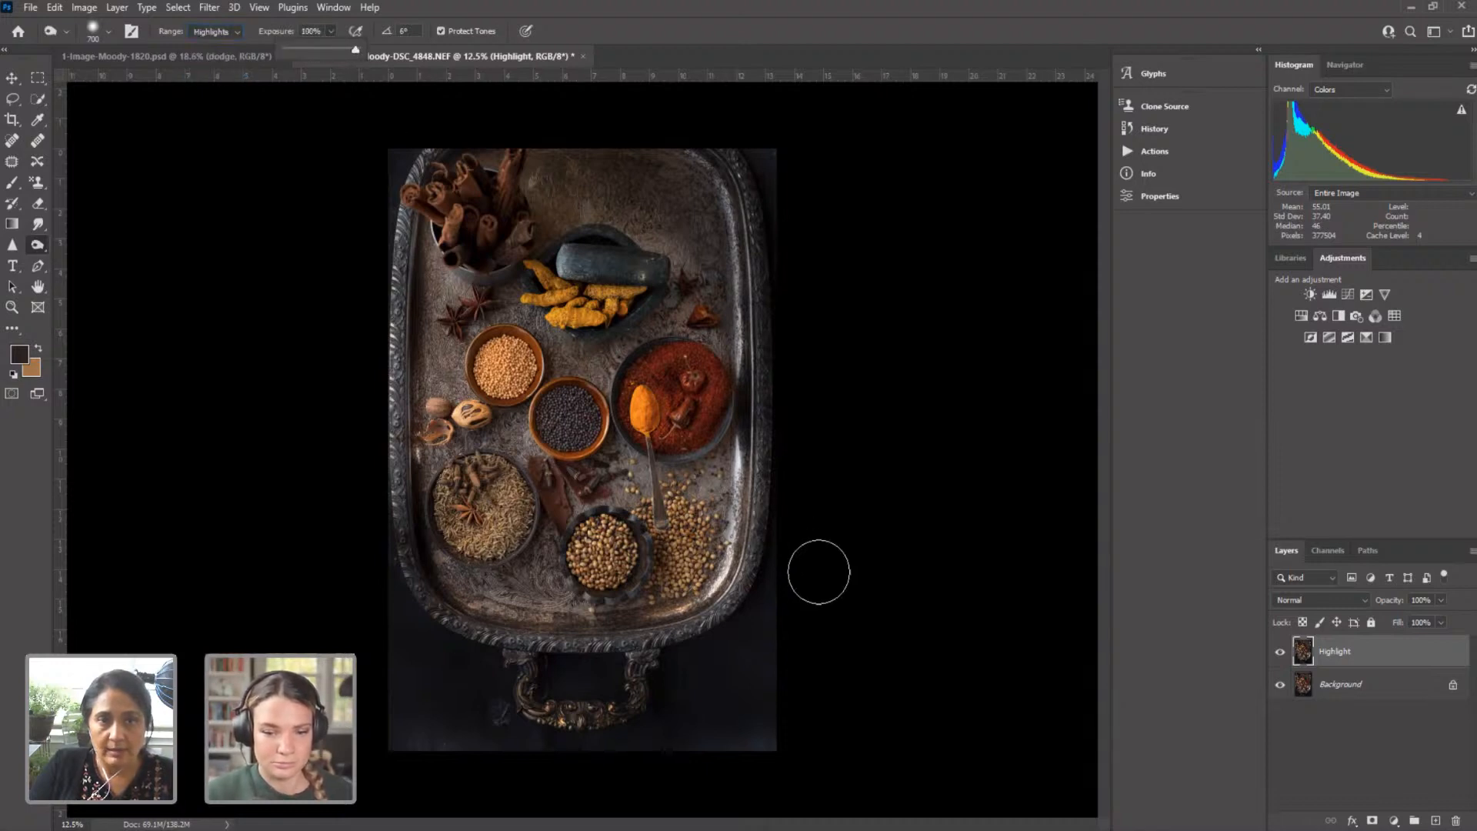
{"action": "key", "text": "bracketleft"}
{"action": "key", "text": "bracketleft"}
{"action": "key", "text": "bracketleft"}
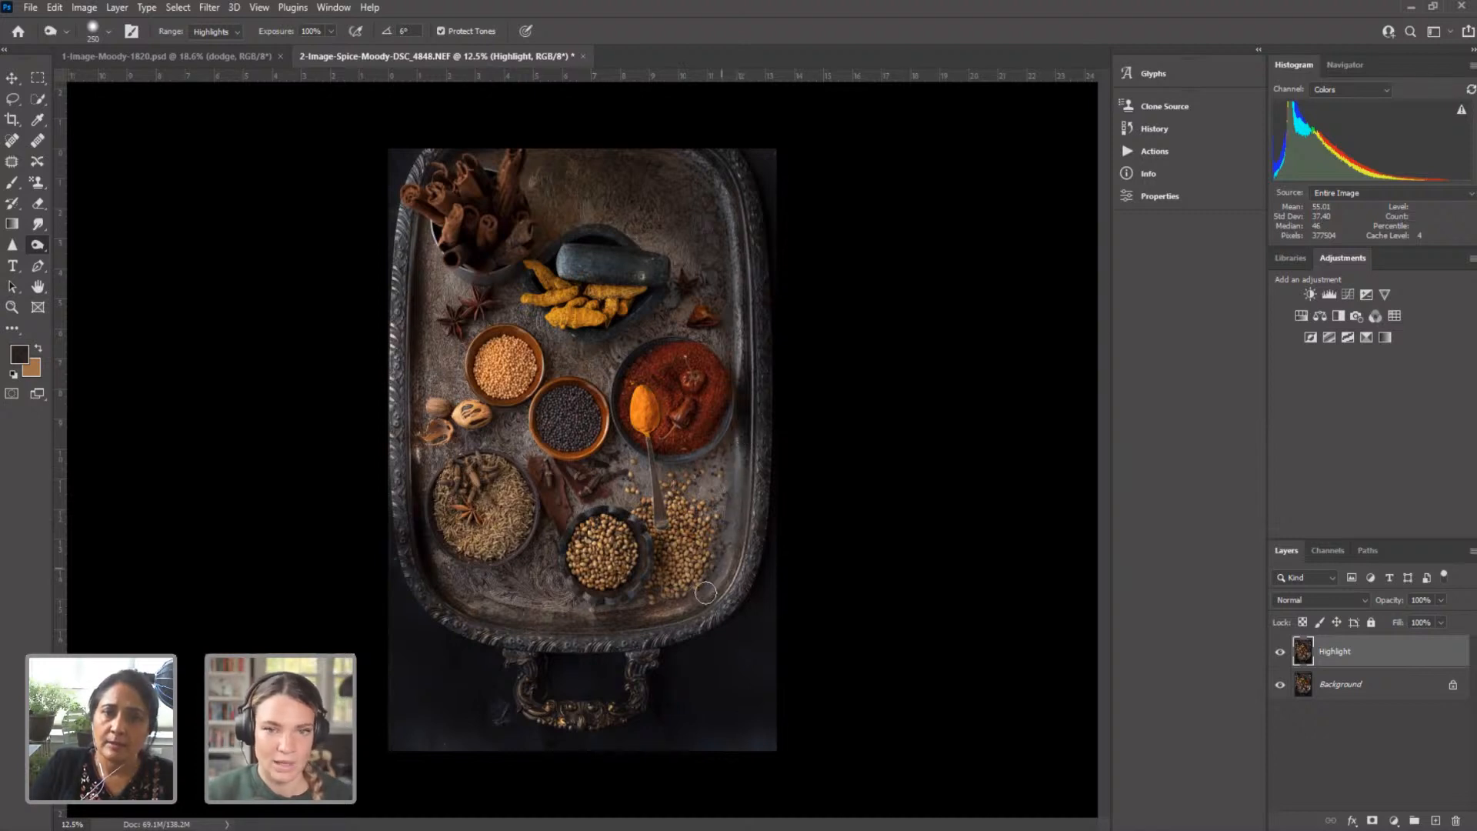
Step: Duplicate the Highlight layer and rename the copy Spothealing
{"action": "right_click", "coordinate": [1332, 648]}
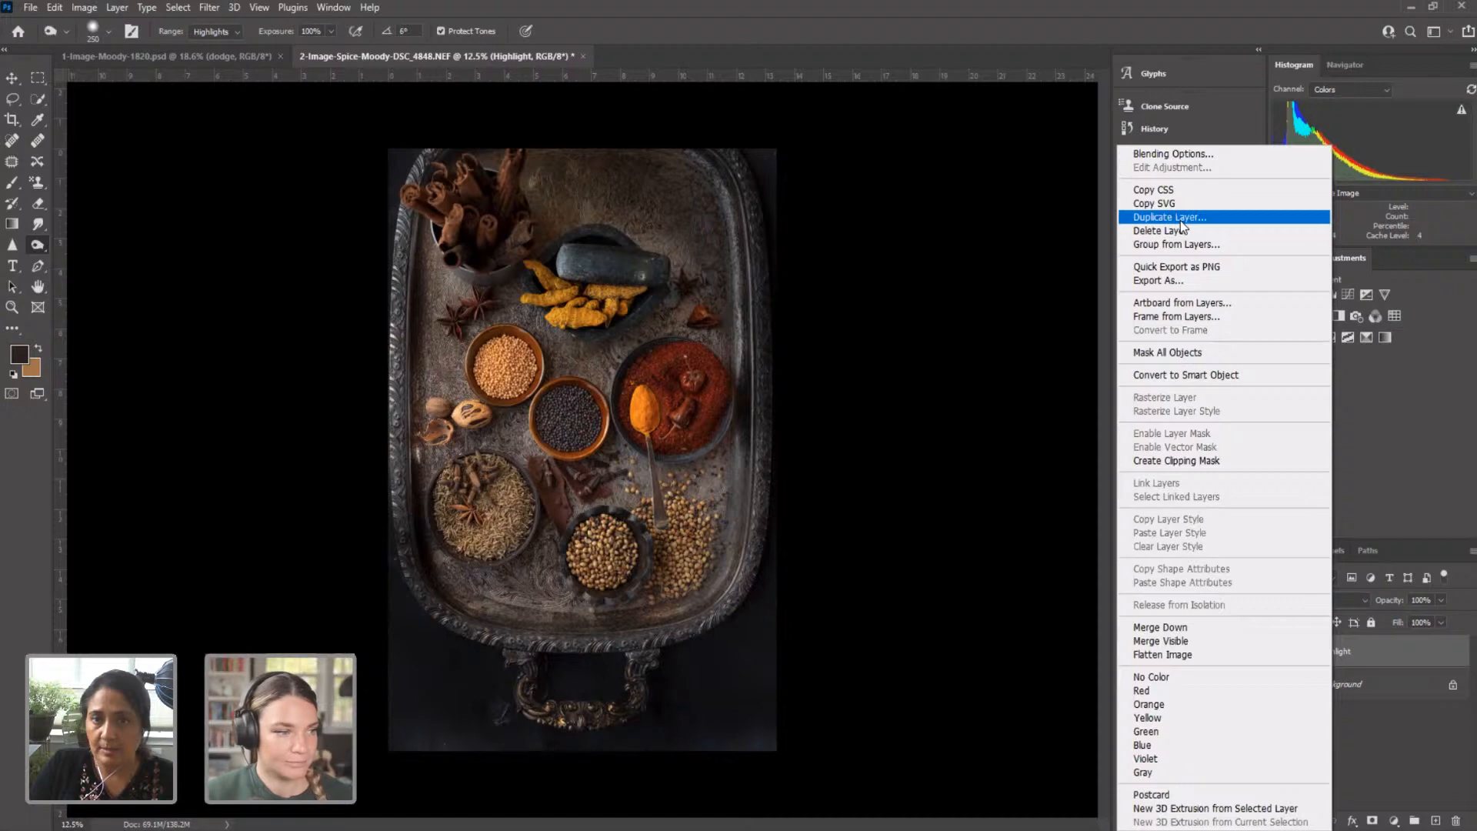
{"action": "left_click", "coordinate": [1182, 221]}
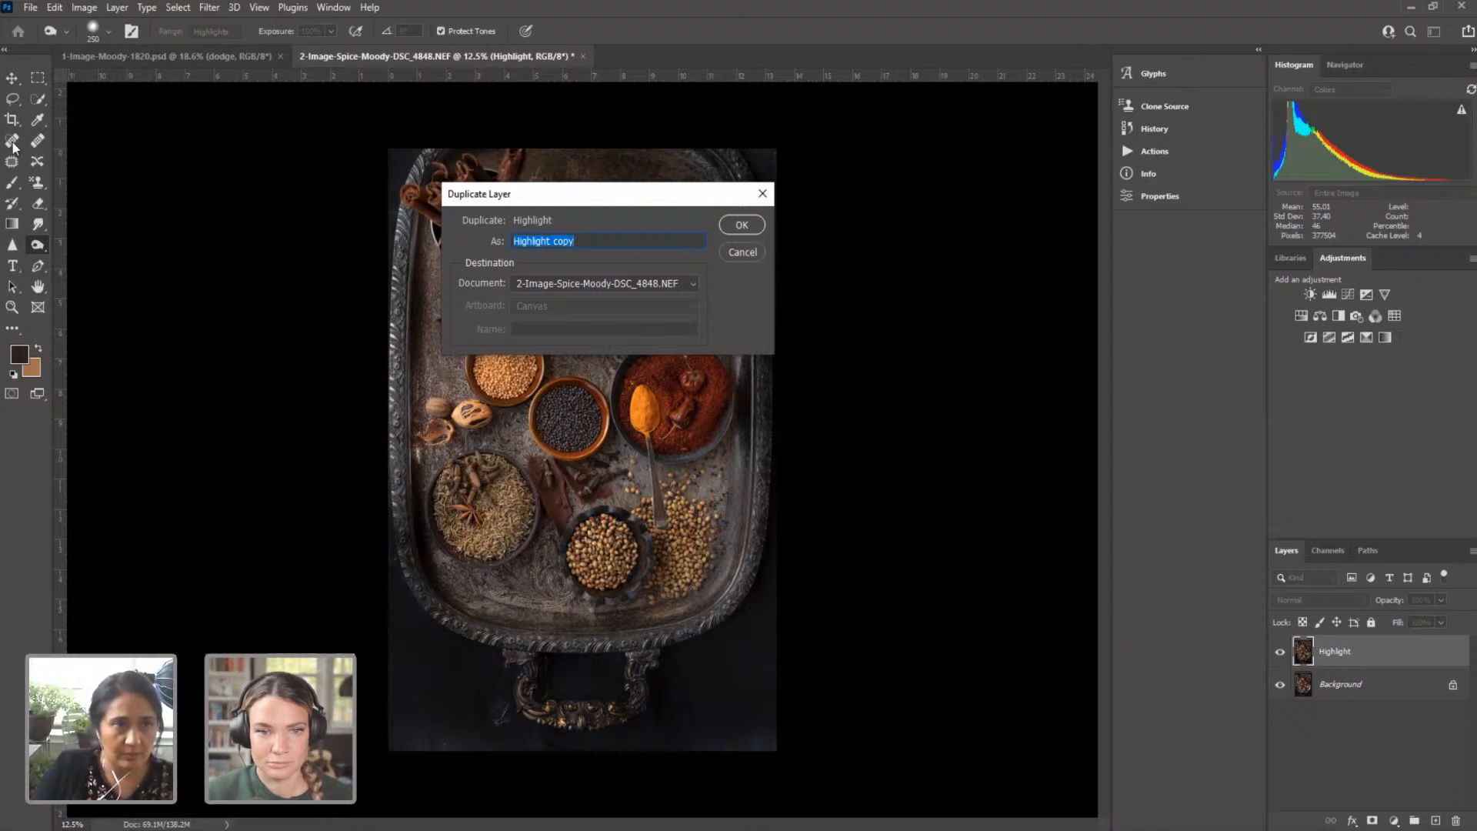
{"action": "left_click", "coordinate": [745, 225]}
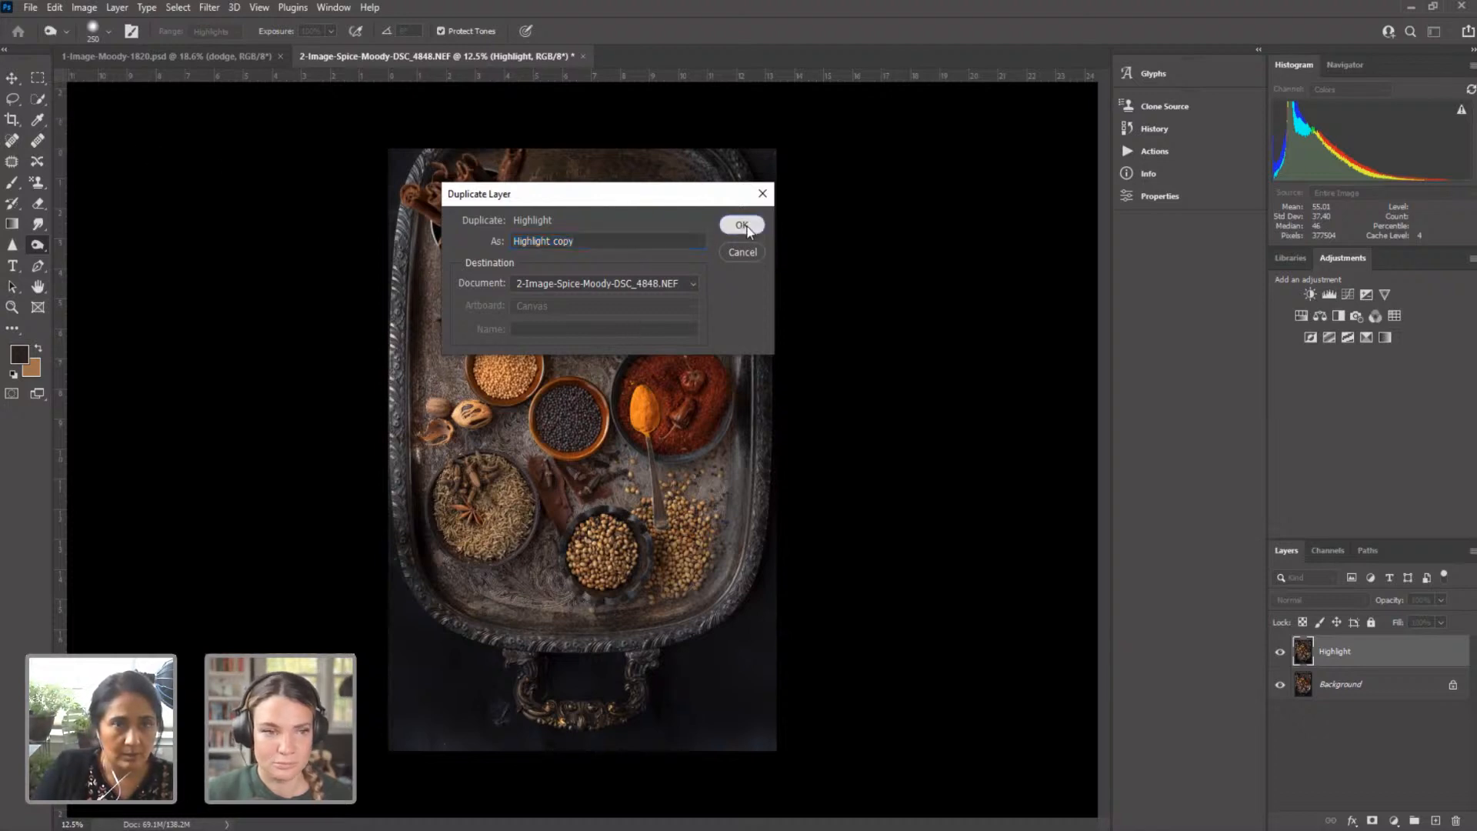
{"action": "key", "text": "Return"}
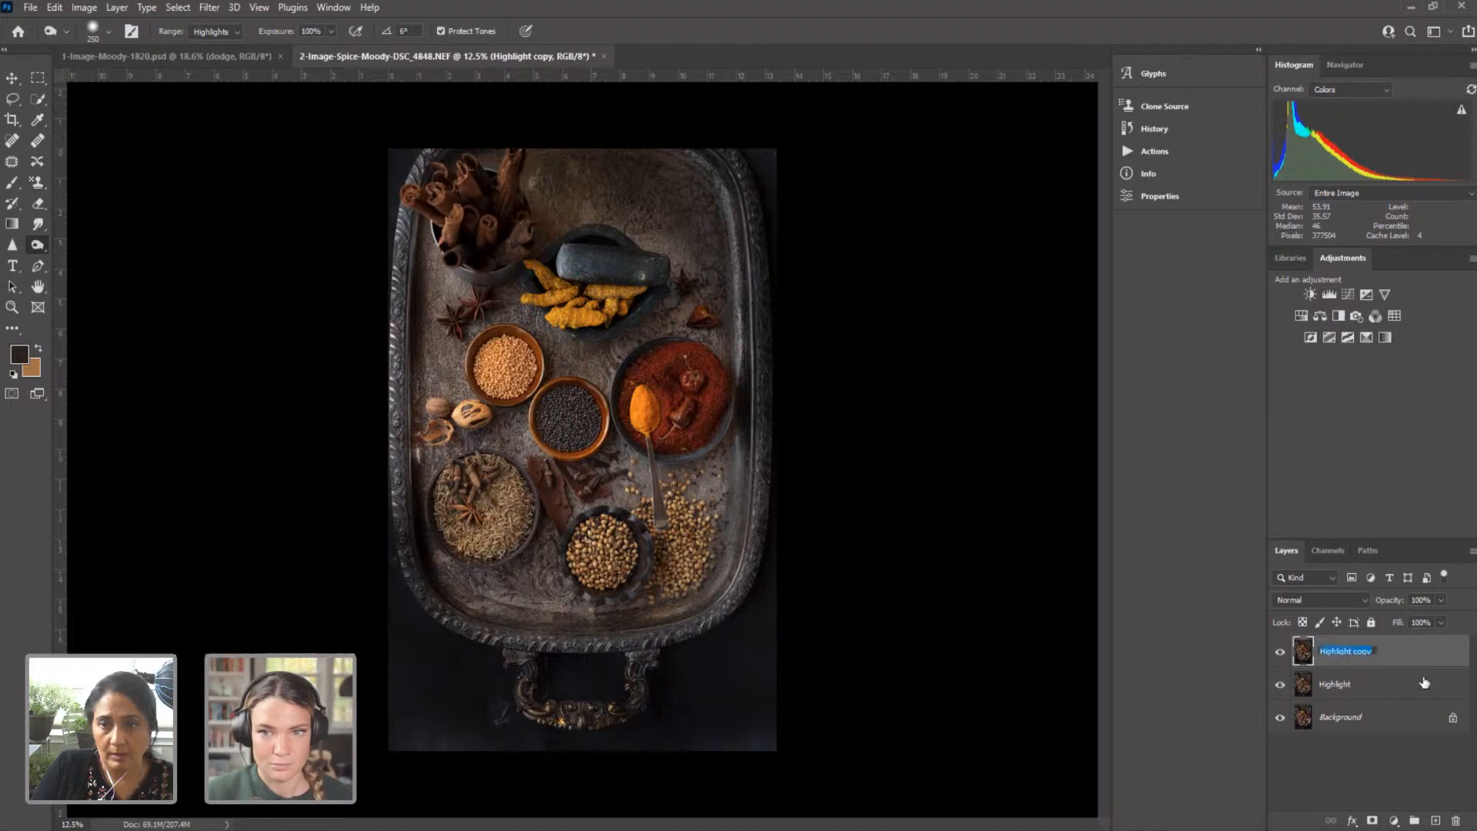
{"action": "type", "text": "Spothe"}
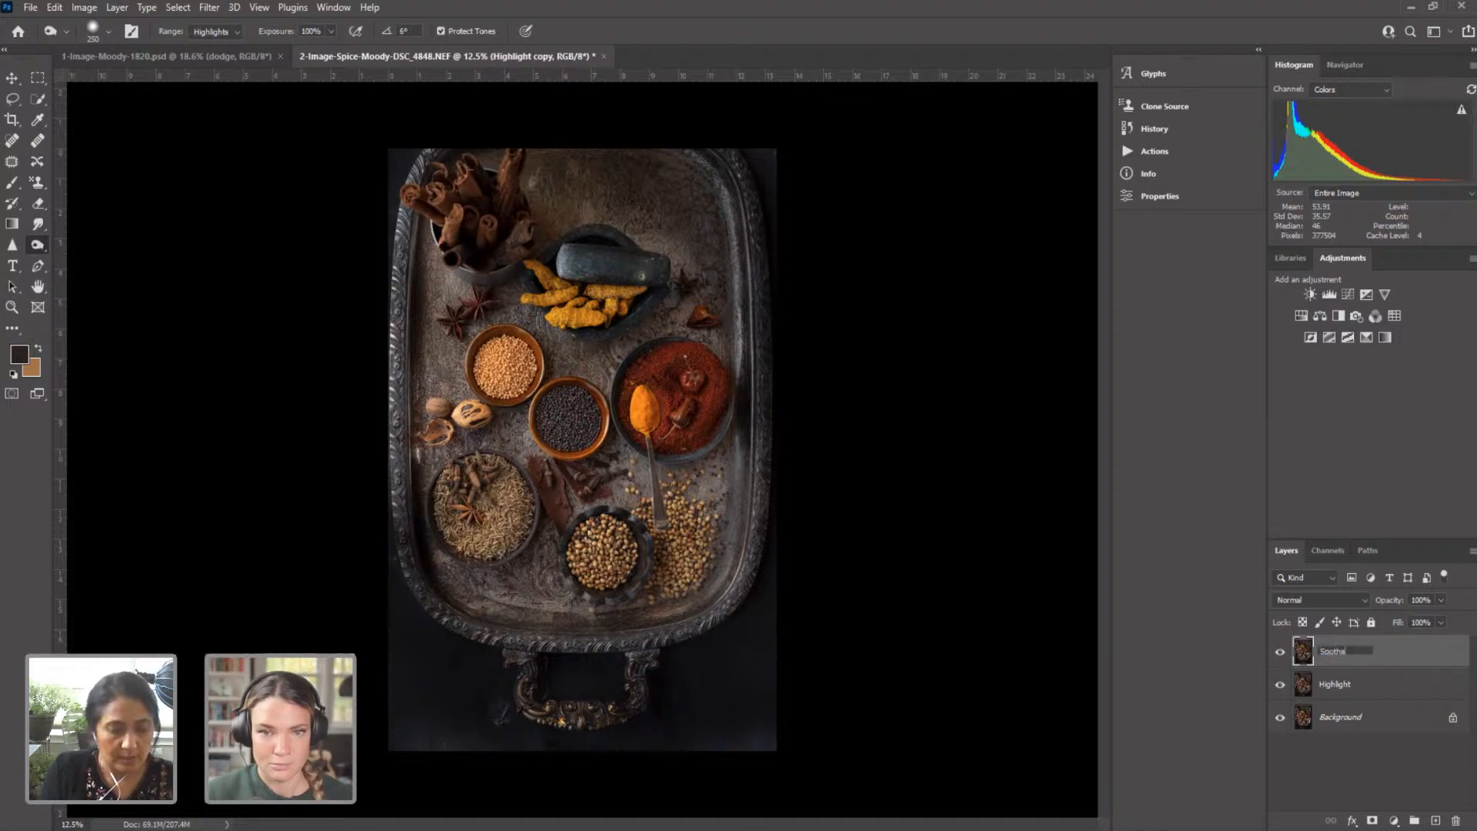
{"action": "type", "text": "aling"}
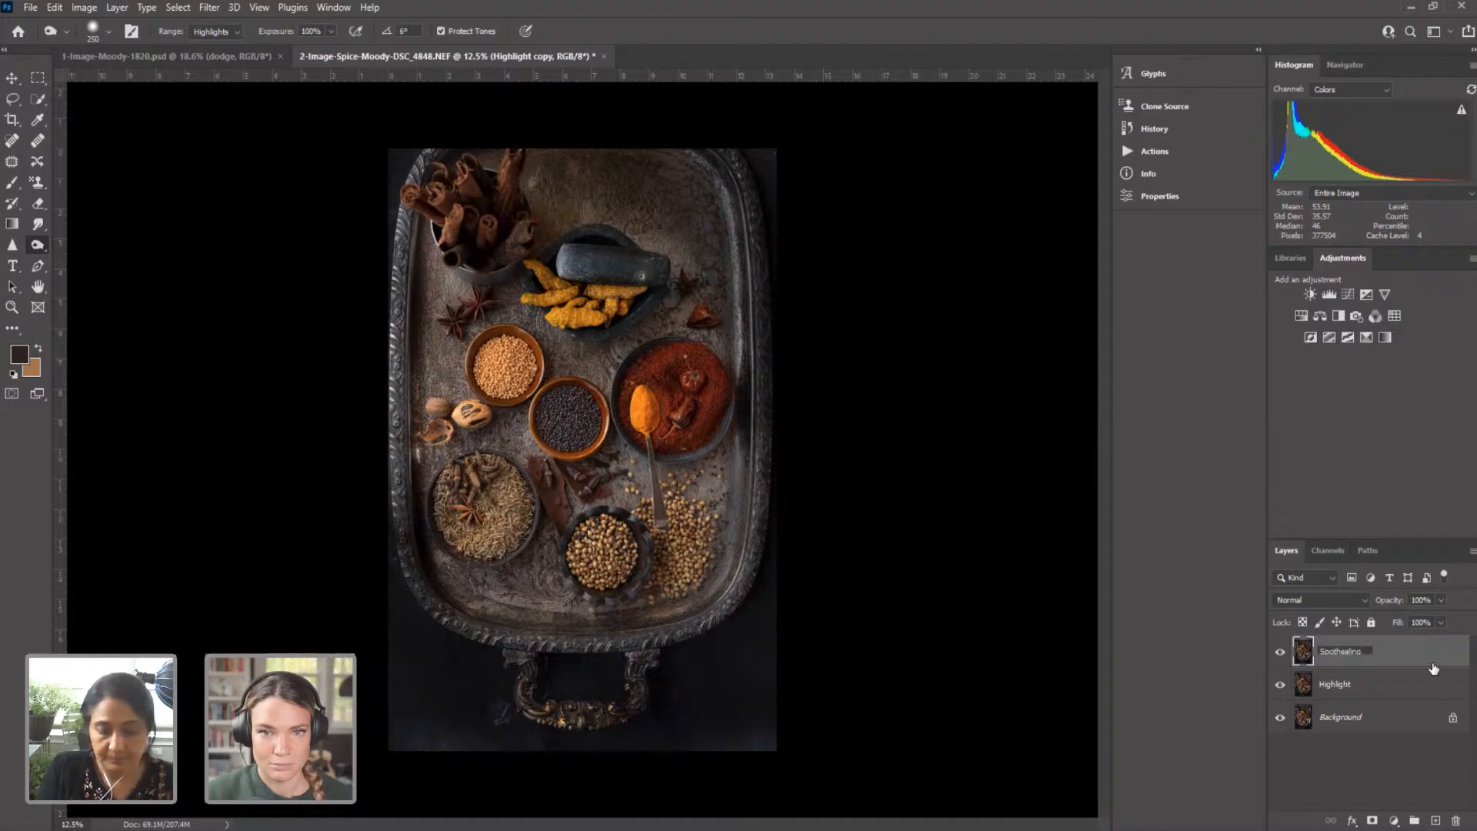
{"action": "key", "text": "Return"}
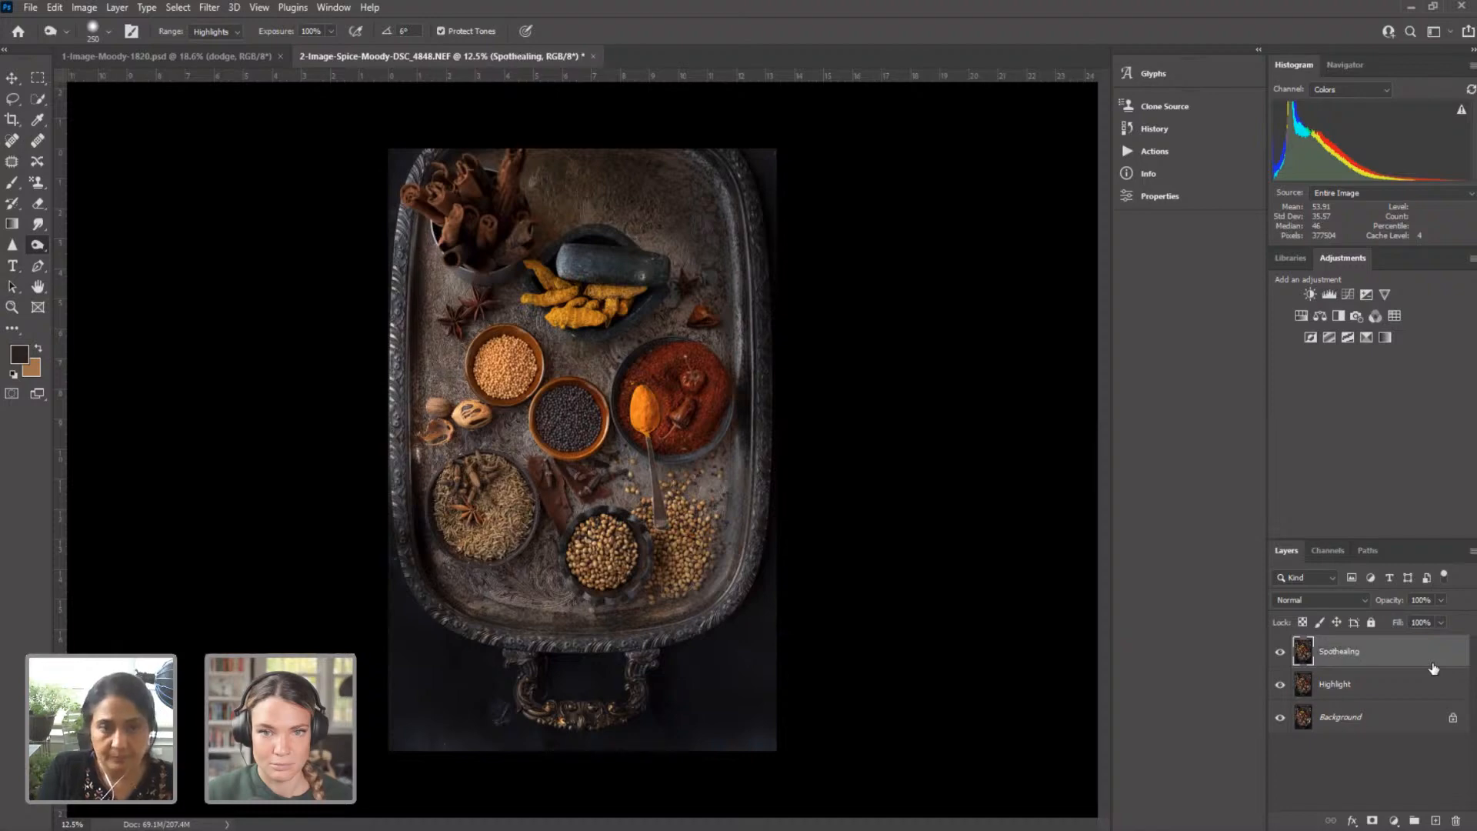
Step: Heal the reflections on the tray's inner rim beside the chili bowl and spilled seeds with a size 100 content-aware Spot Healing Brush
{"action": "left_click", "coordinate": [13, 307]}
{"action": "left_click_drag", "start_coordinate": [734, 511], "coordinate": [805, 493]}
{"action": "left_click", "coordinate": [12, 140]}
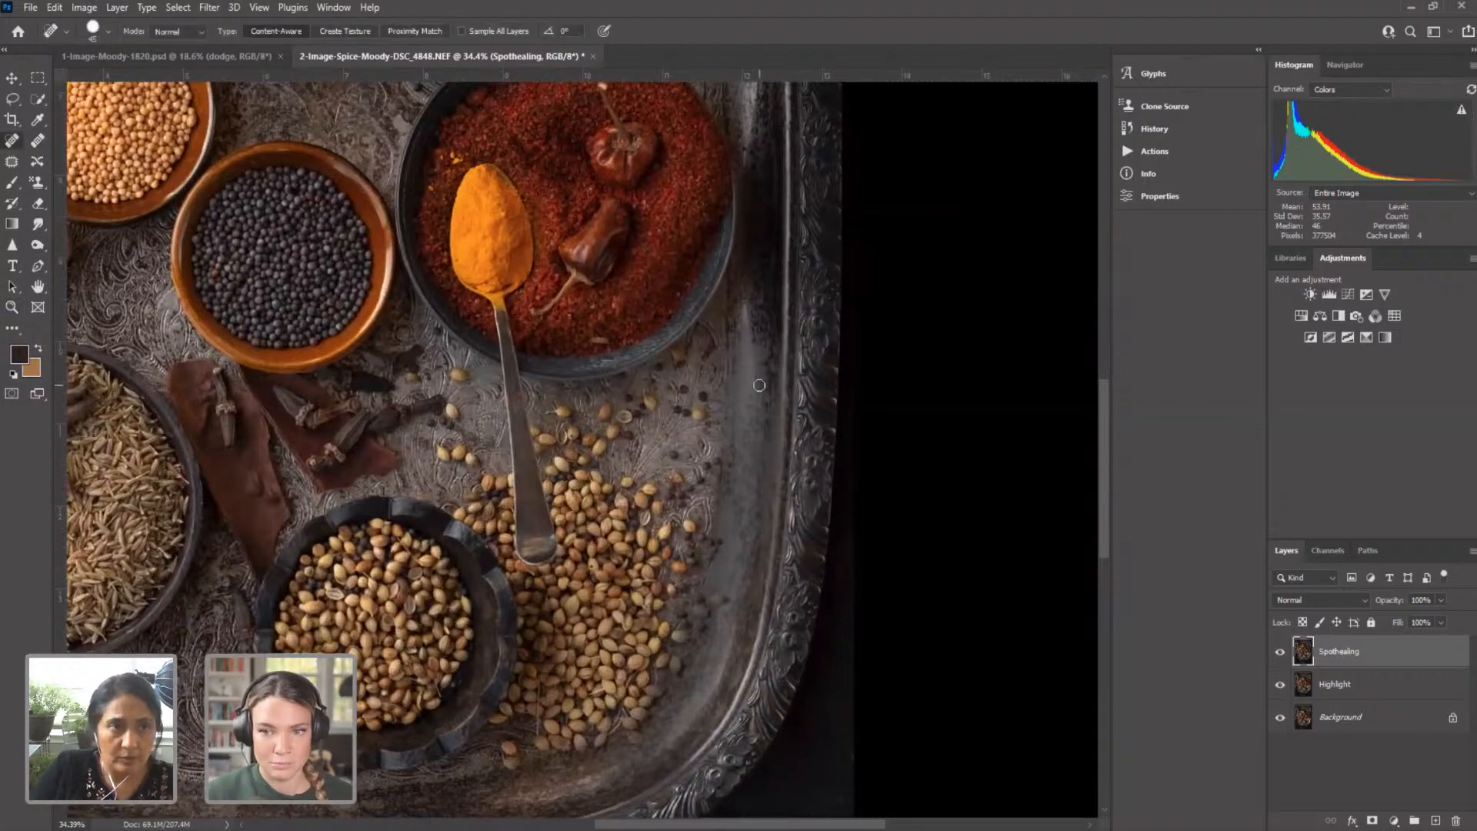
{"action": "key", "text": "bracketright"}
{"action": "key", "text": "bracketright"}
{"action": "key", "text": "bracketright"}
{"action": "key", "text": "bracketright"}
{"action": "key", "text": "bracketright"}
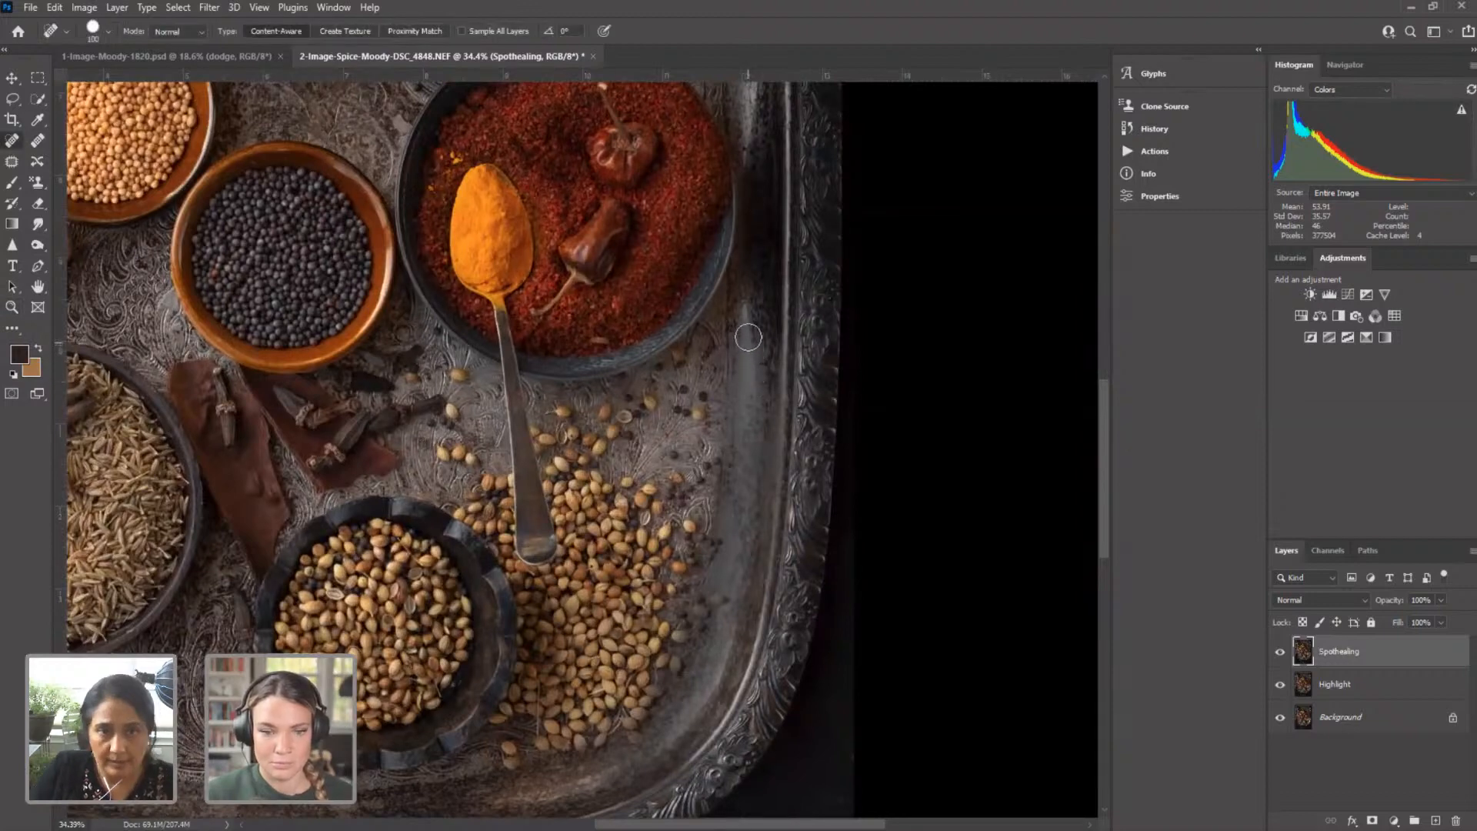
{"action": "mouse_move", "coordinate": [751, 336]}
{"action": "left_mouse_down"}
{"action": "mouse_move", "coordinate": [747, 312]}
{"action": "mouse_move", "coordinate": [743, 387]}
{"action": "mouse_move", "coordinate": [768, 428]}
{"action": "mouse_move", "coordinate": [751, 388]}
{"action": "mouse_move", "coordinate": [750, 439]}
{"action": "mouse_move", "coordinate": [758, 388]}
{"action": "mouse_move", "coordinate": [744, 389]}
{"action": "left_mouse_up"}
{"action": "mouse_move", "coordinate": [754, 446]}
{"action": "left_mouse_down"}
{"action": "mouse_move", "coordinate": [735, 492]}
{"action": "mouse_move", "coordinate": [745, 576]}
{"action": "left_mouse_up"}
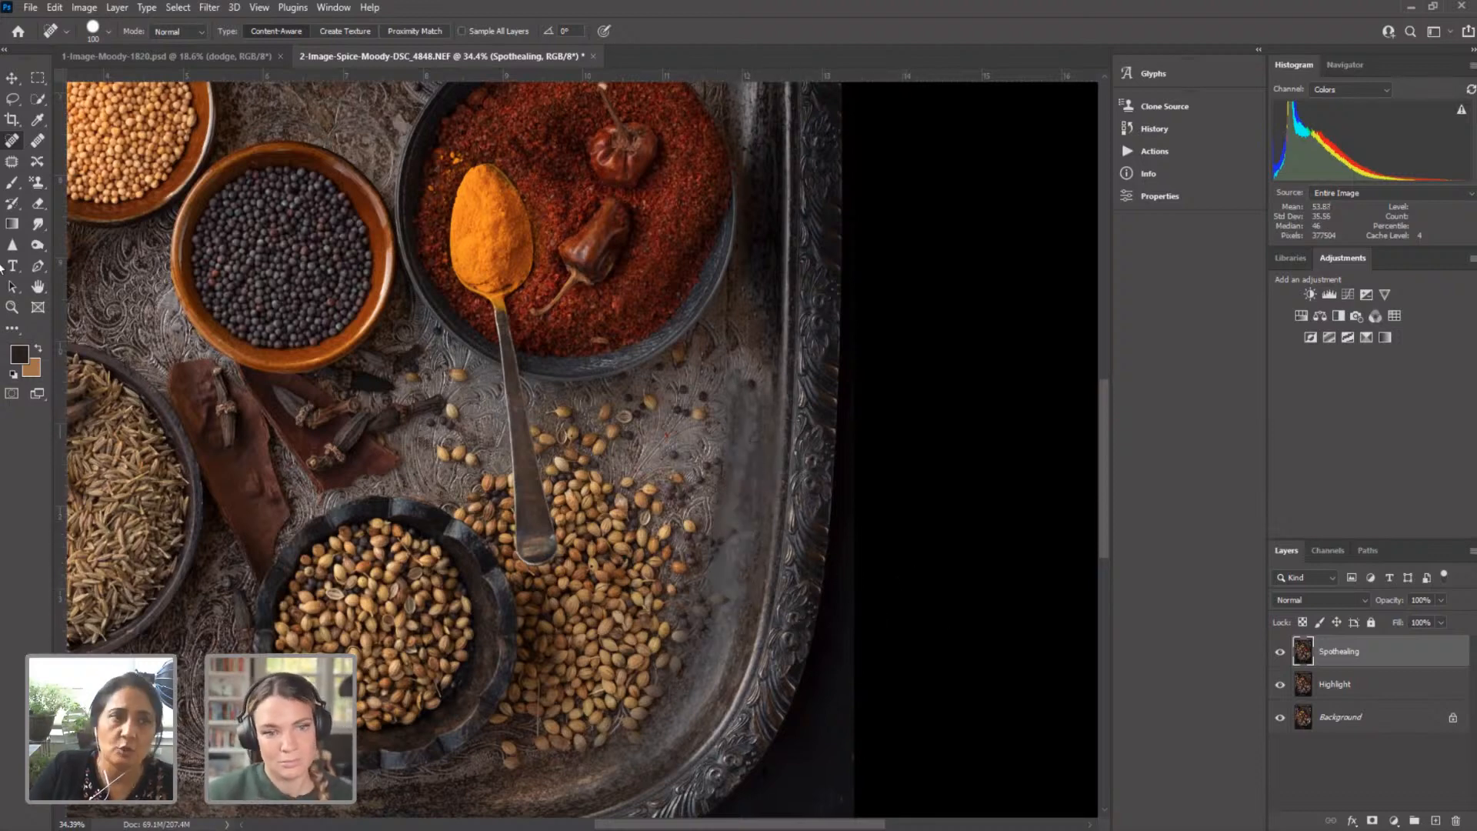
Step: Hide the Spothealing layer to compare the whole tray without the healing
{"action": "left_click", "coordinate": [11, 307]}
{"action": "left_click", "coordinate": [659, 434], "text": "alt"}
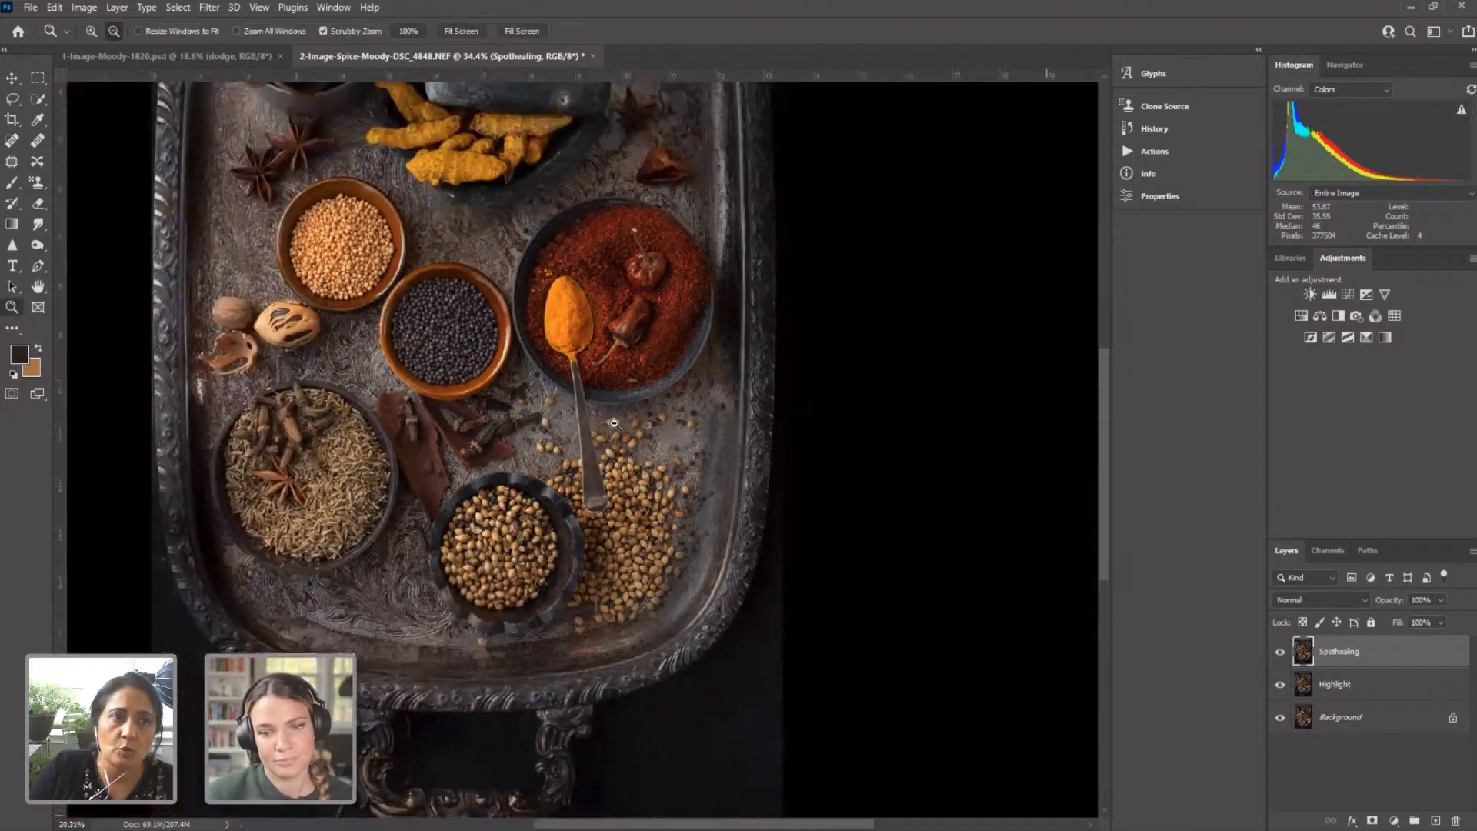
{"action": "left_click", "coordinate": [1279, 651]}
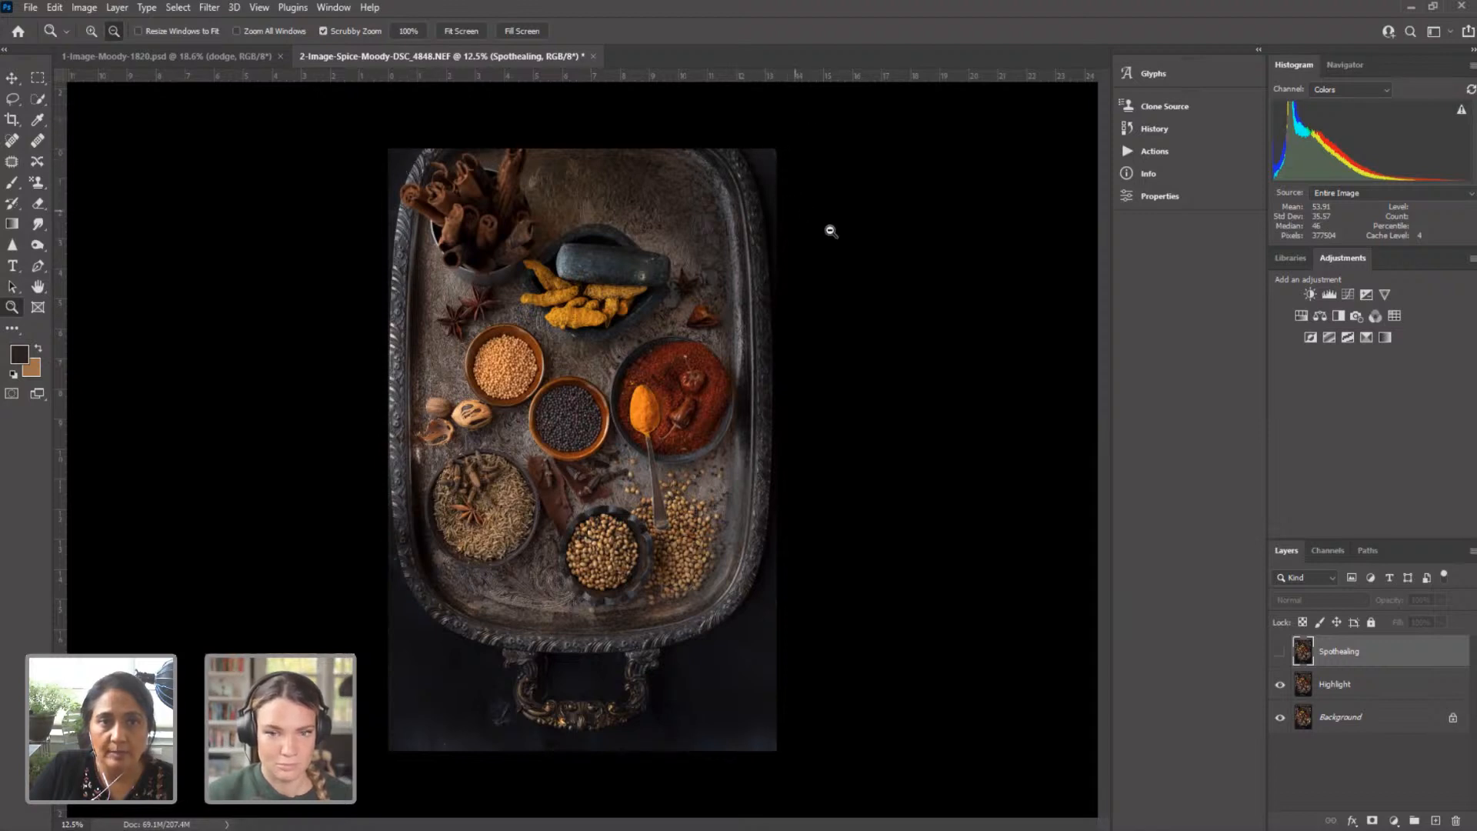
Step: Duplicate the Spothealing layer as a new layer named Burn
{"action": "right_click", "coordinate": [1379, 654]}
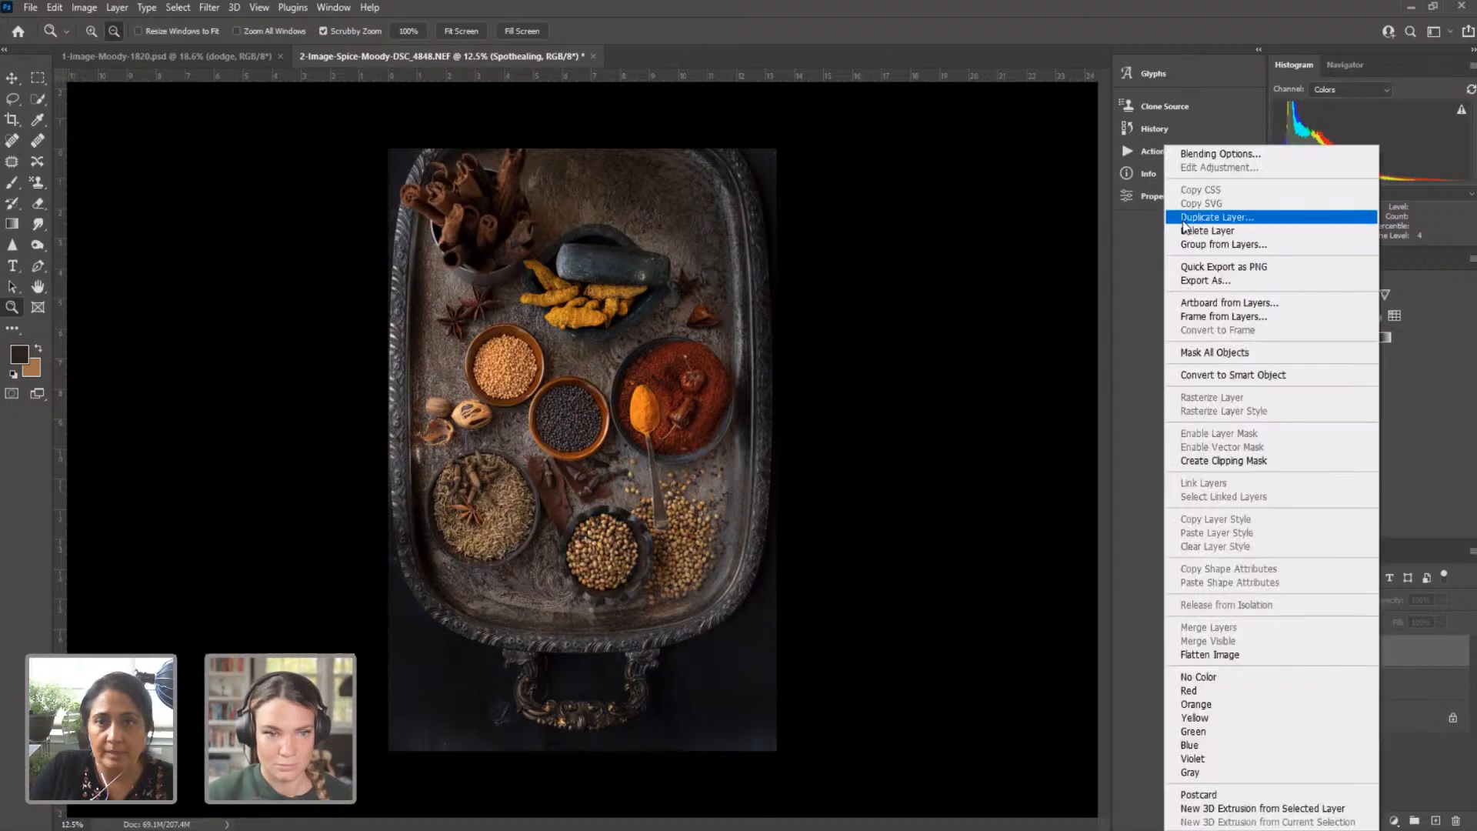
{"action": "left_click", "coordinate": [1183, 219]}
{"action": "type", "text": "B"}
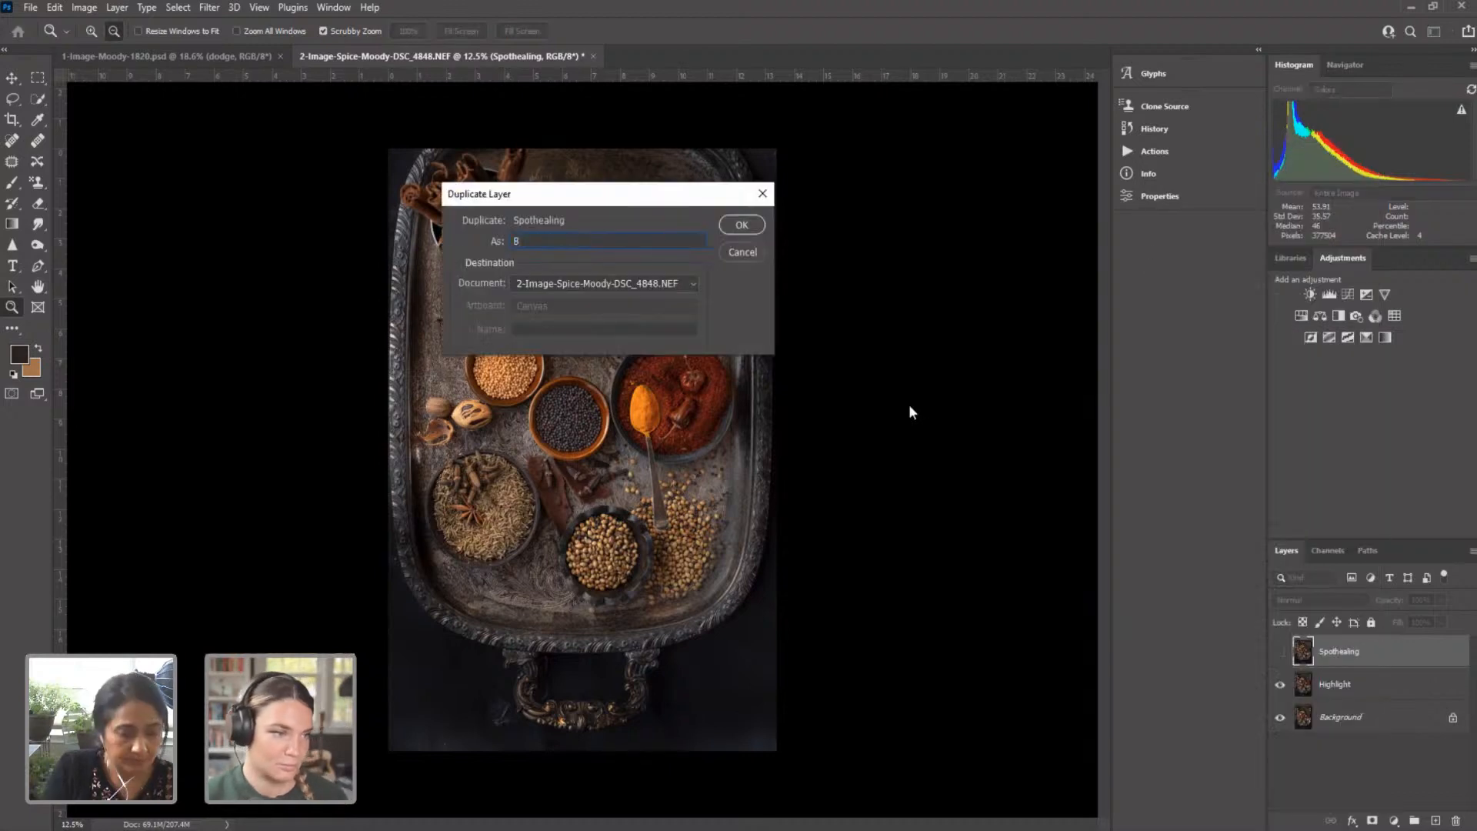
{"action": "type", "text": "urn"}
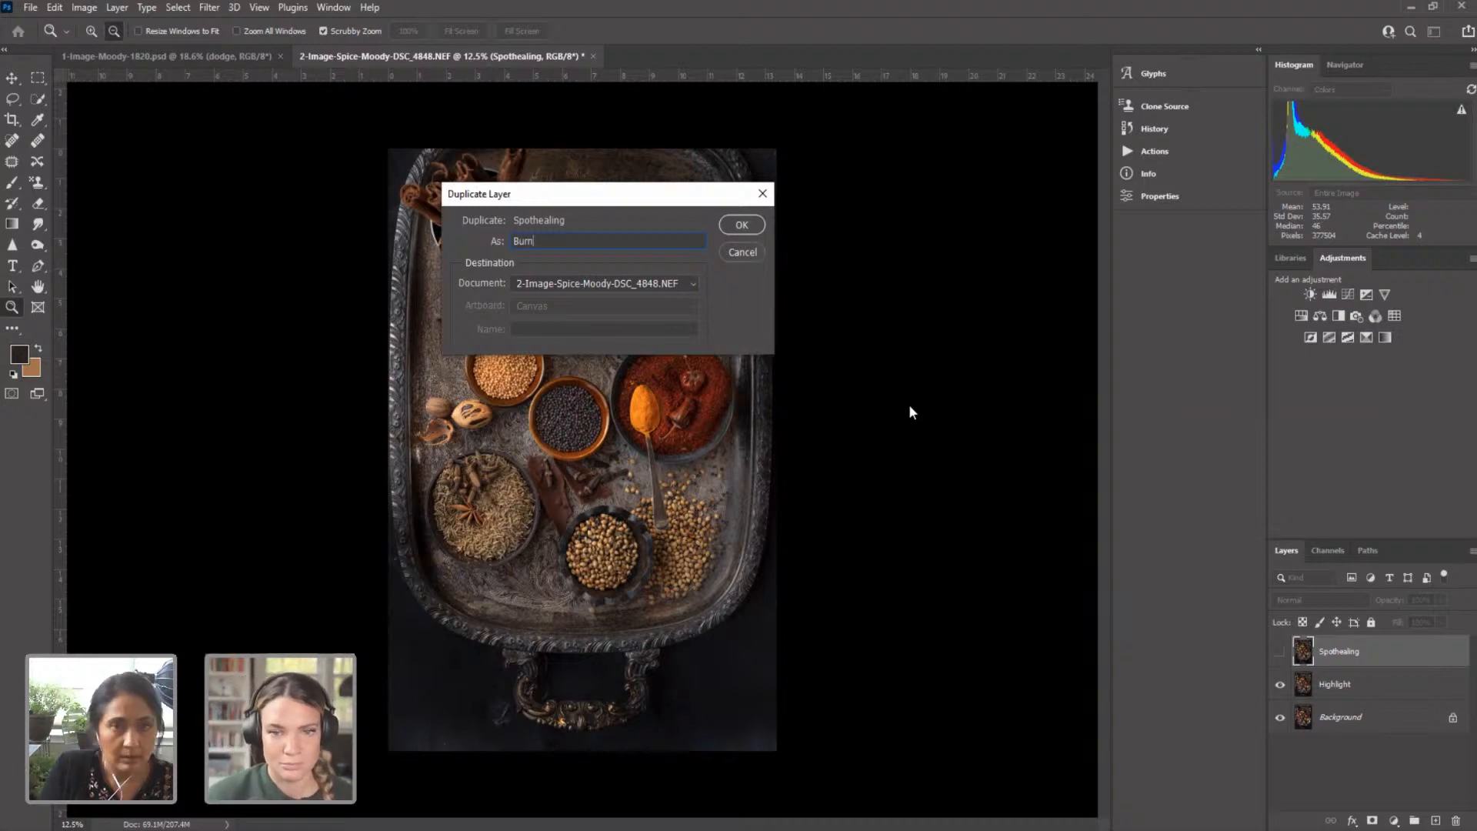
{"action": "key", "text": "Return"}
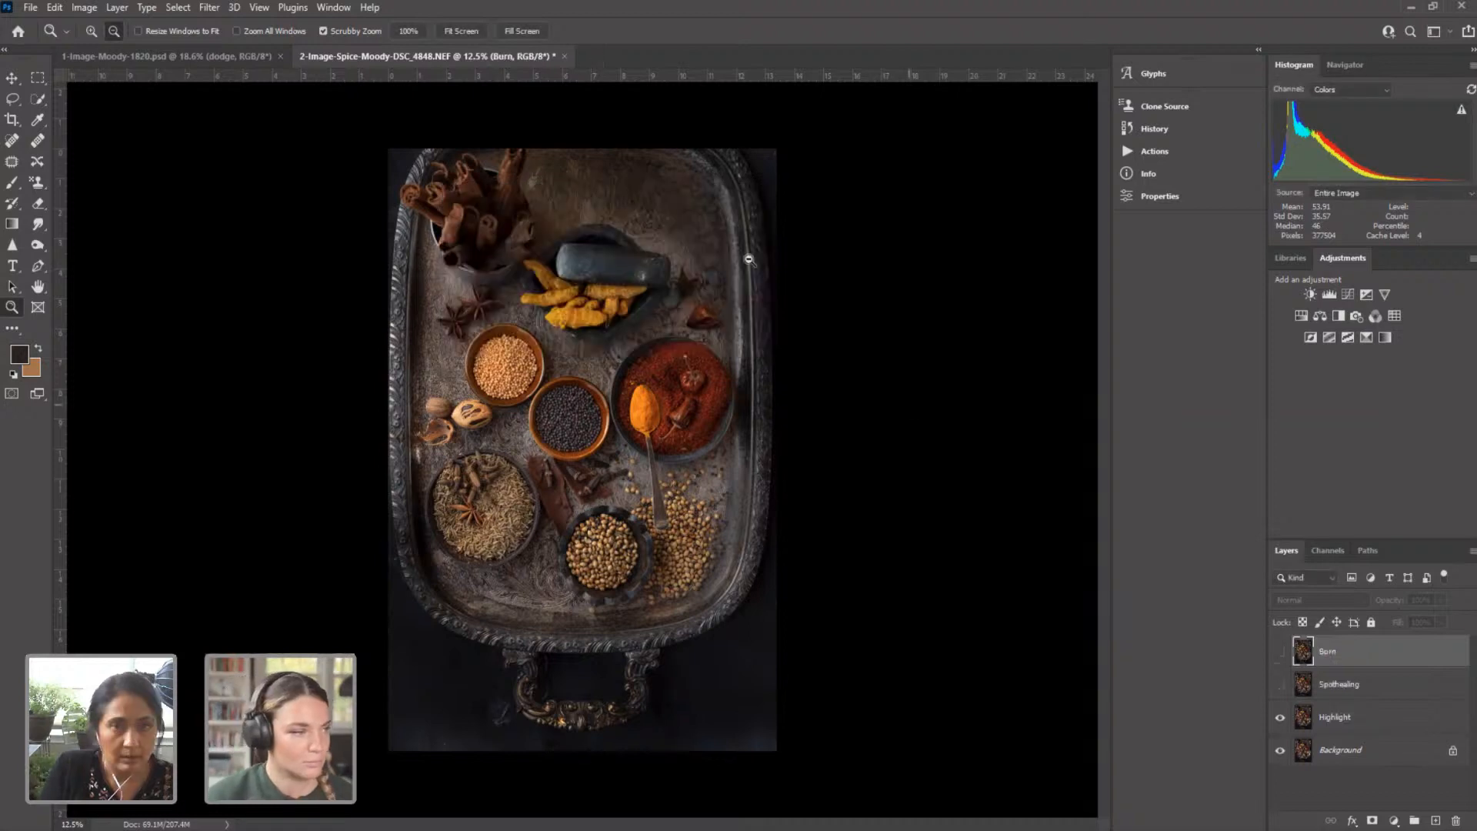
Step: Show the Burn layer and darken the backdrop around the tray's upper corners using the Burn tool, range Shadows, exposure 41%, size 700
{"action": "left_click", "coordinate": [42, 251]}
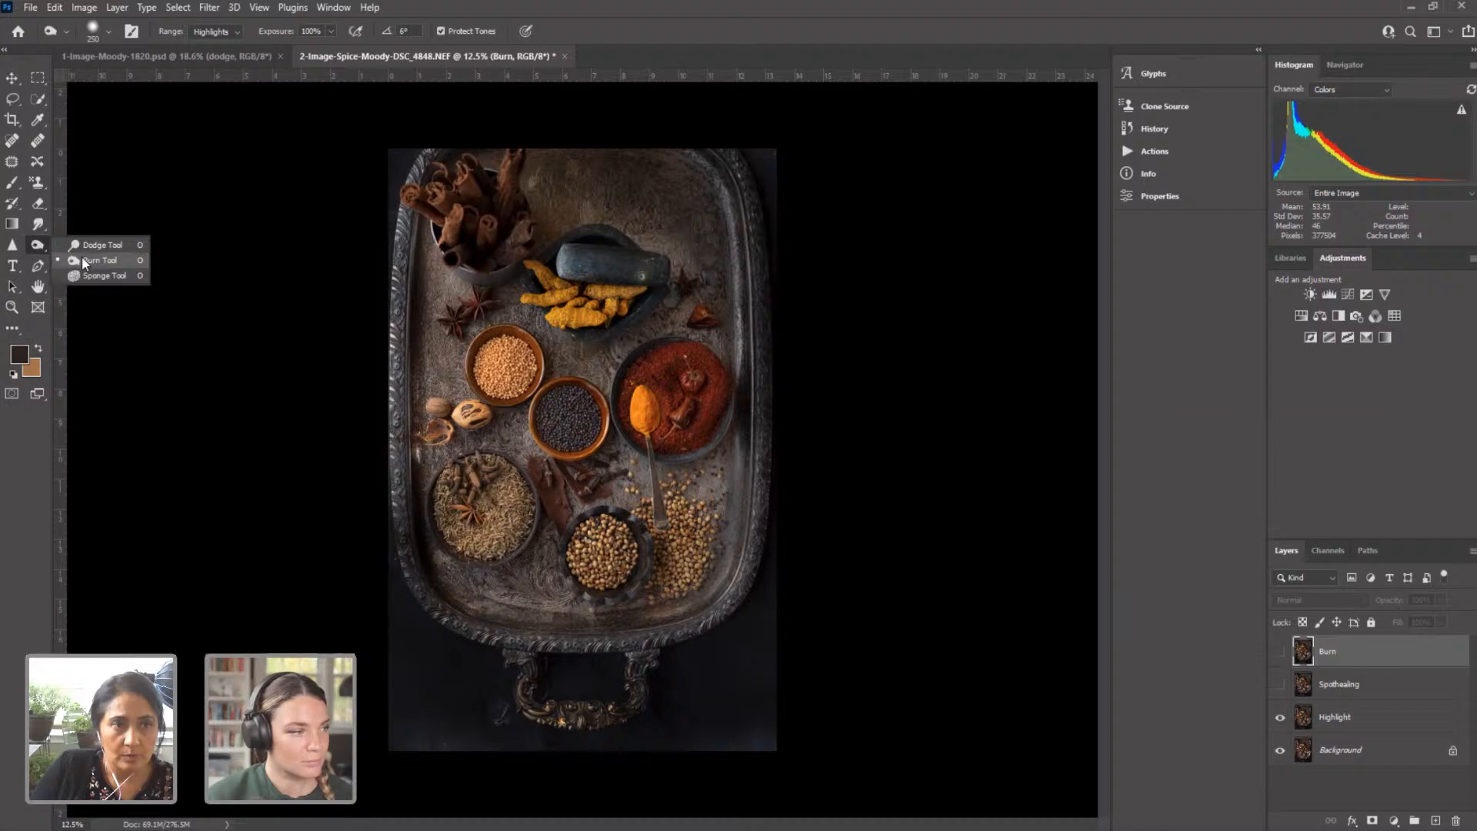
{"action": "left_click", "coordinate": [83, 260]}
{"action": "left_click", "coordinate": [213, 32]}
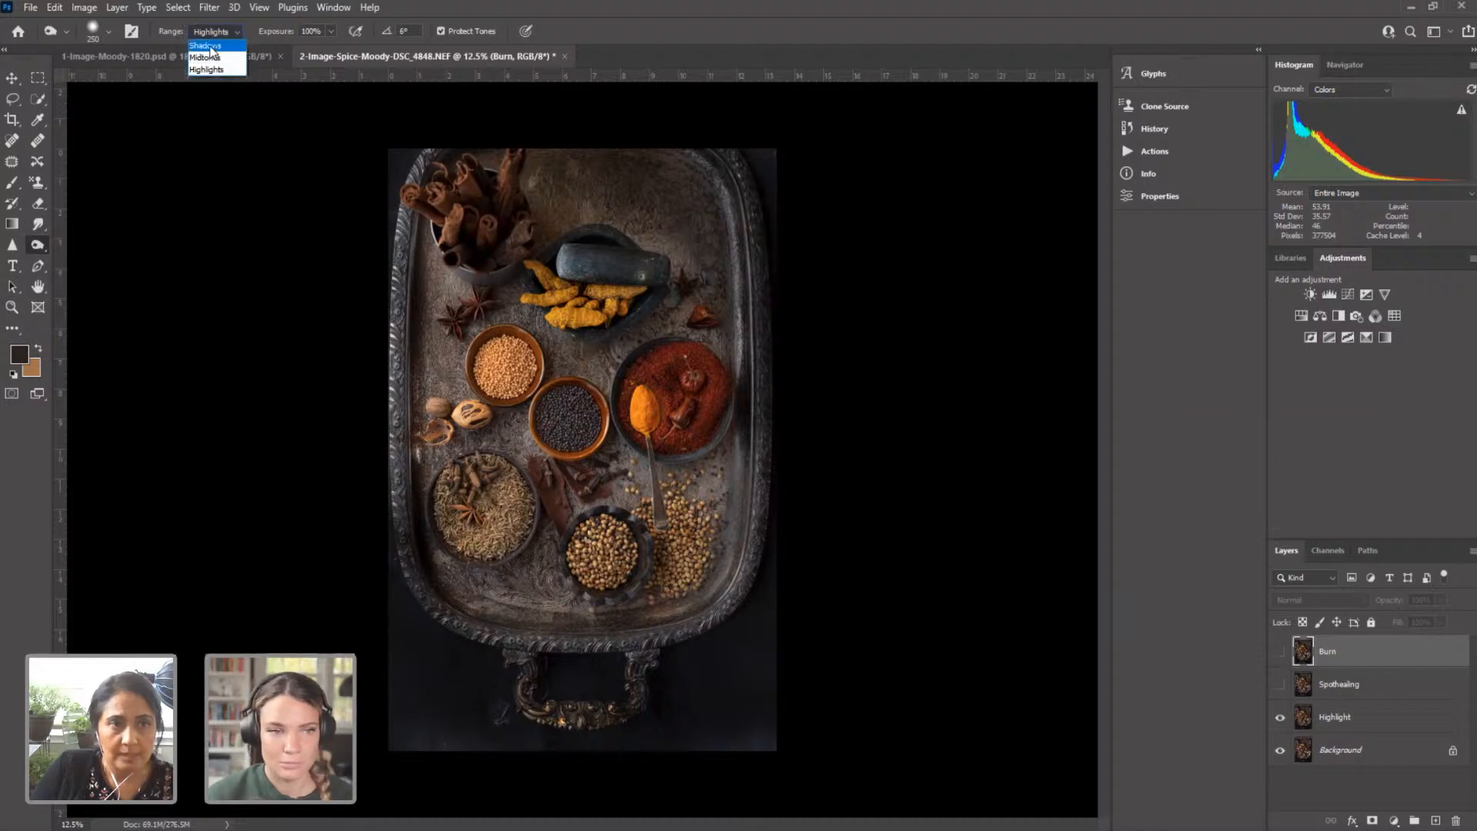
{"action": "left_click", "coordinate": [212, 48]}
{"action": "left_click_drag", "start_coordinate": [331, 30], "coordinate": [324, 53]}
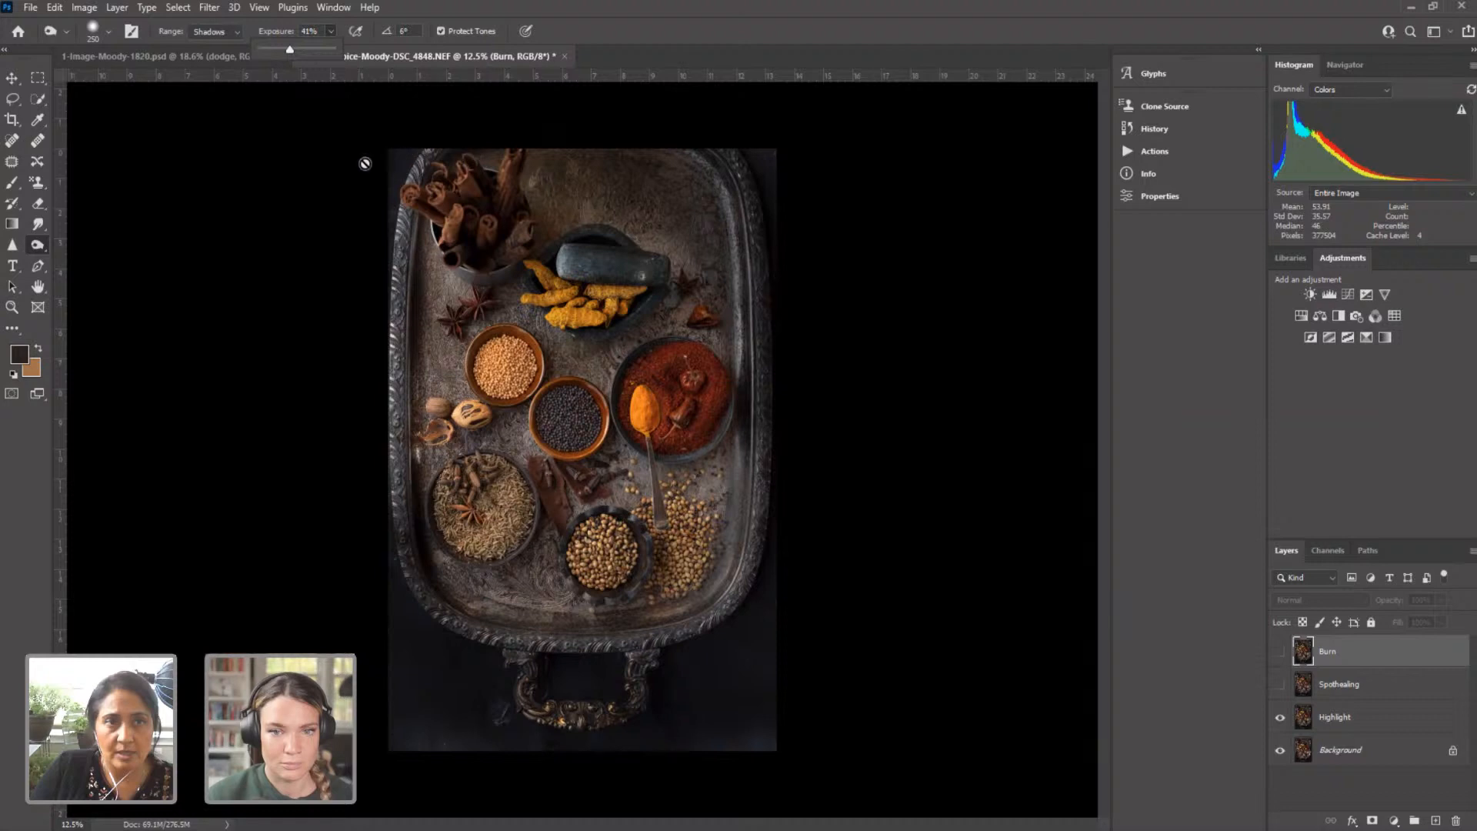
{"action": "left_click", "coordinate": [750, 201]}
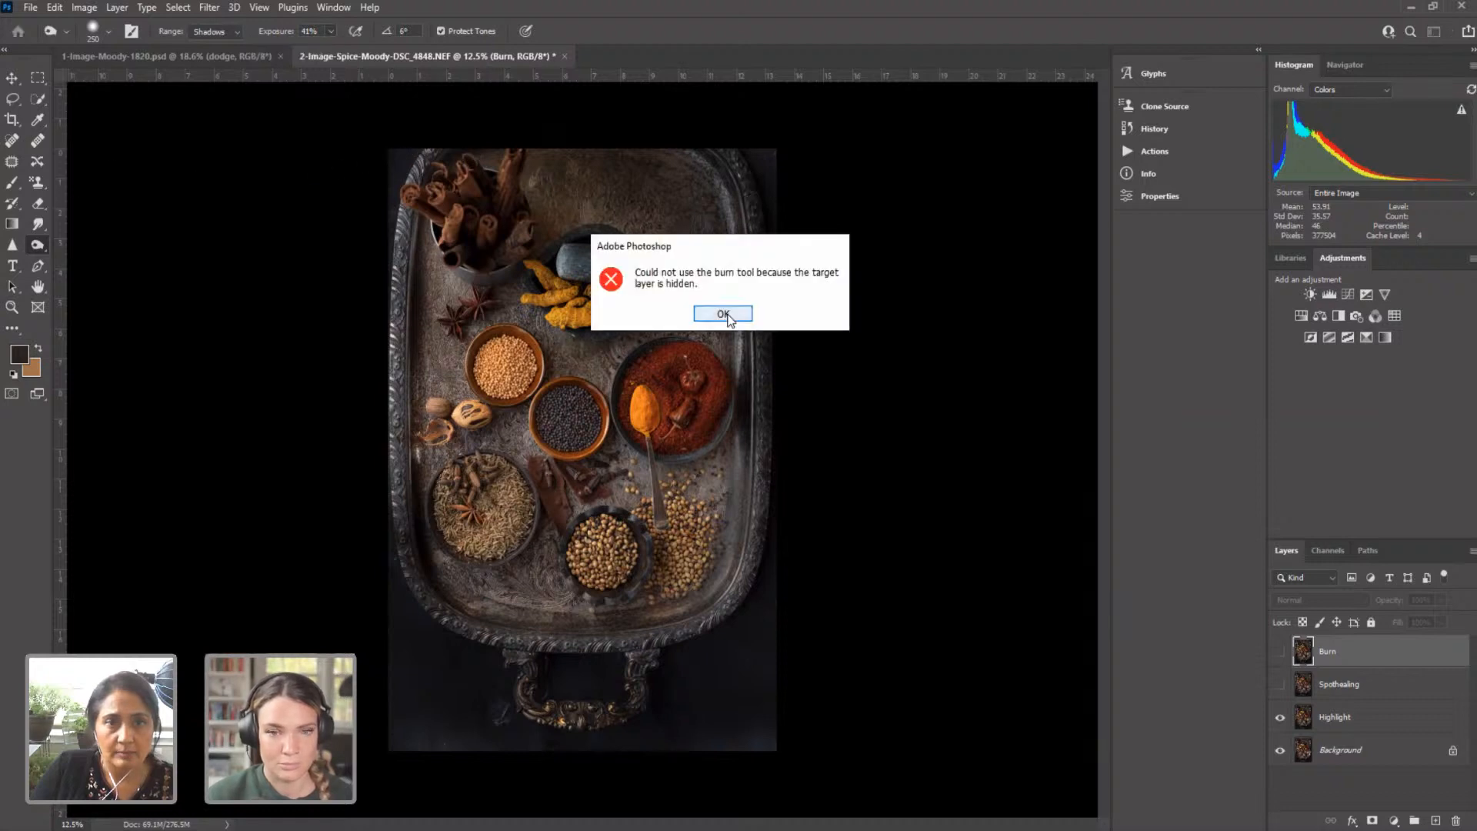
{"action": "key", "text": "Return"}
{"action": "left_click", "coordinate": [1280, 652]}
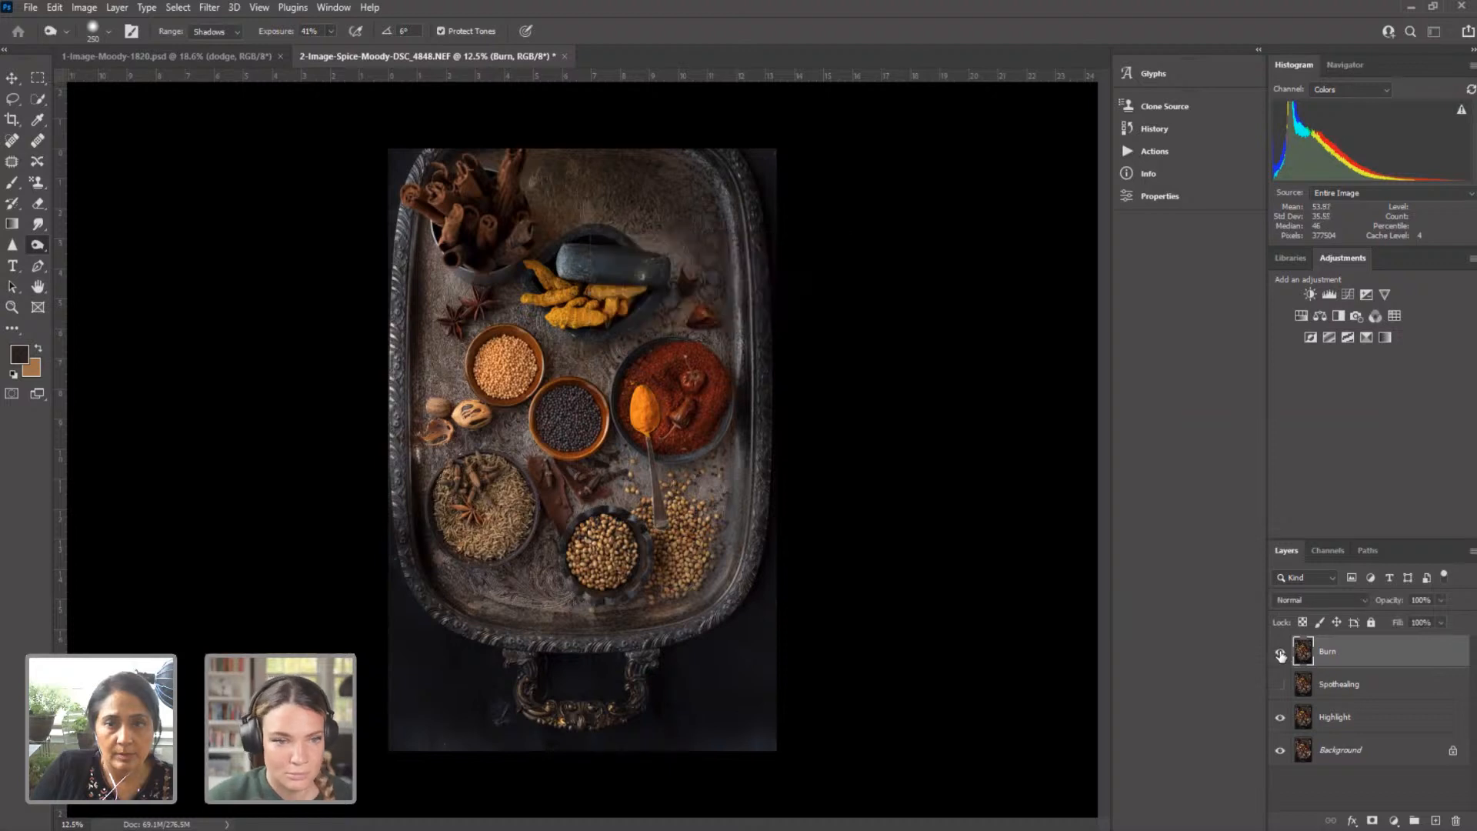
{"action": "key", "text": "bracketright"}
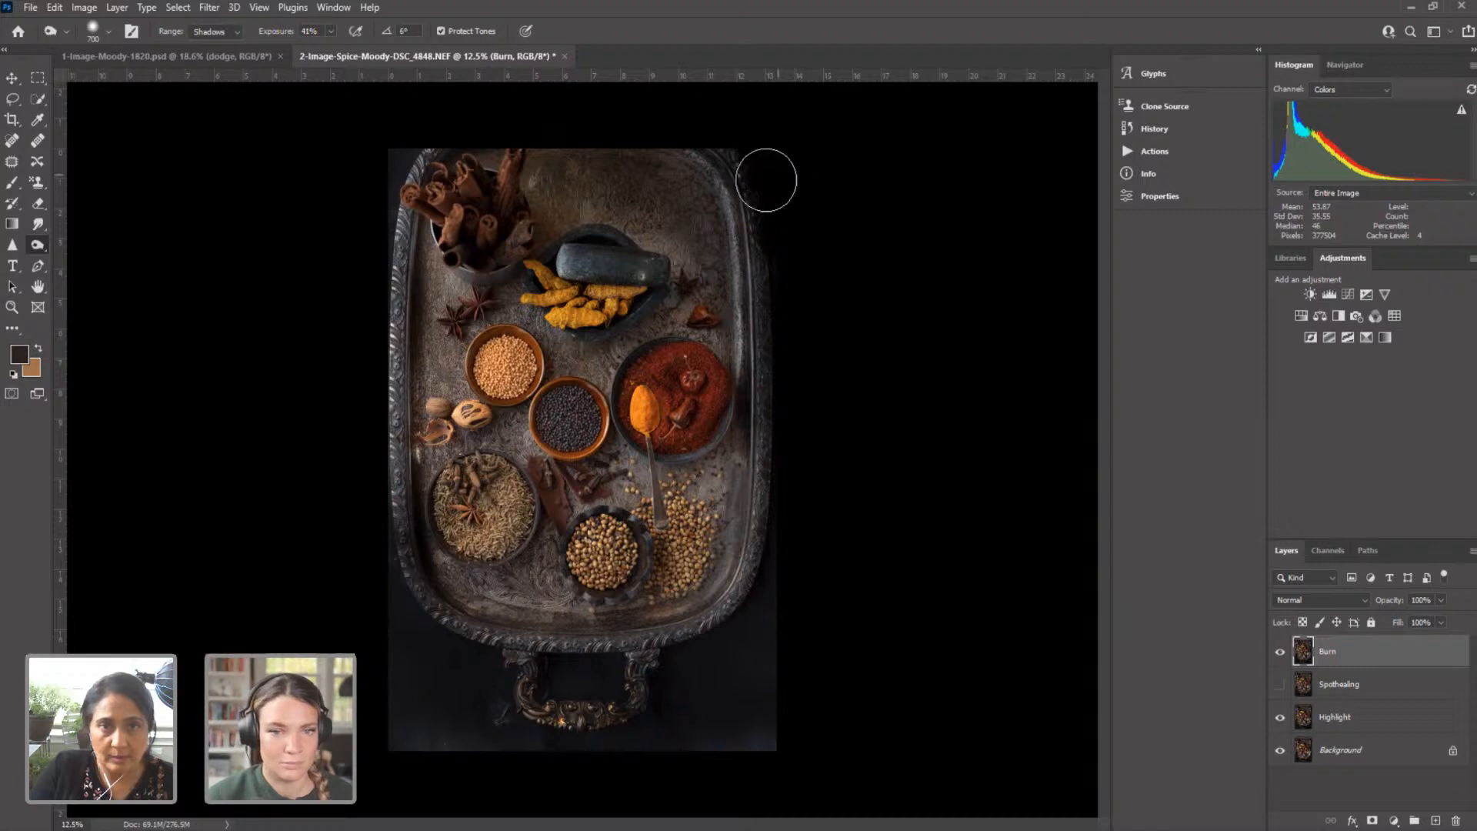
{"action": "mouse_move", "coordinate": [369, 197]}
{"action": "left_mouse_down"}
{"action": "mouse_move", "coordinate": [384, 140]}
{"action": "mouse_move", "coordinate": [361, 183]}
{"action": "mouse_move", "coordinate": [369, 221]}
{"action": "left_mouse_up"}
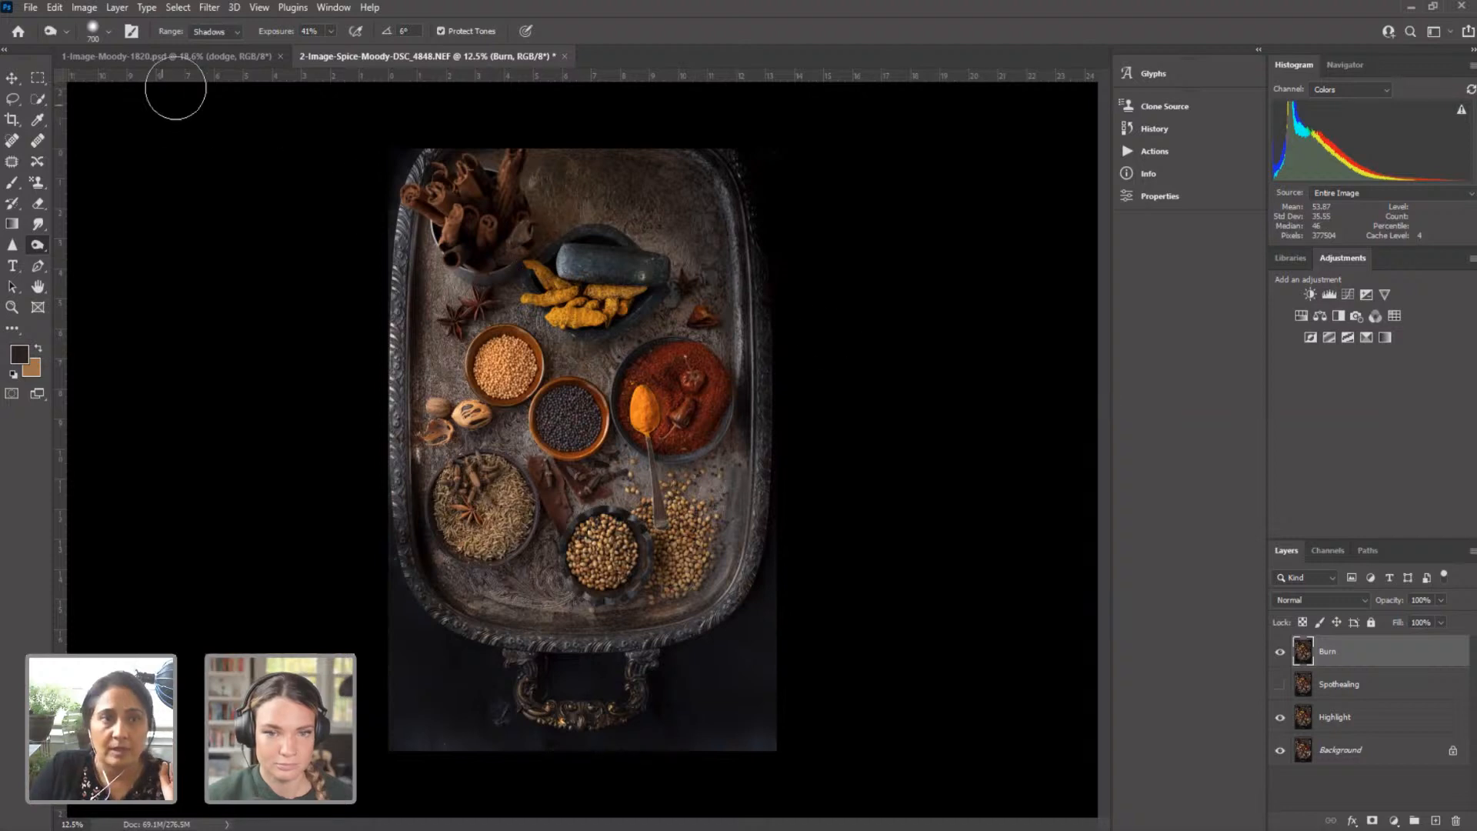
Step: Burn the dark backdrop around the tray handle and lower corners with the range set to Midtones
{"action": "left_click", "coordinate": [200, 30]}
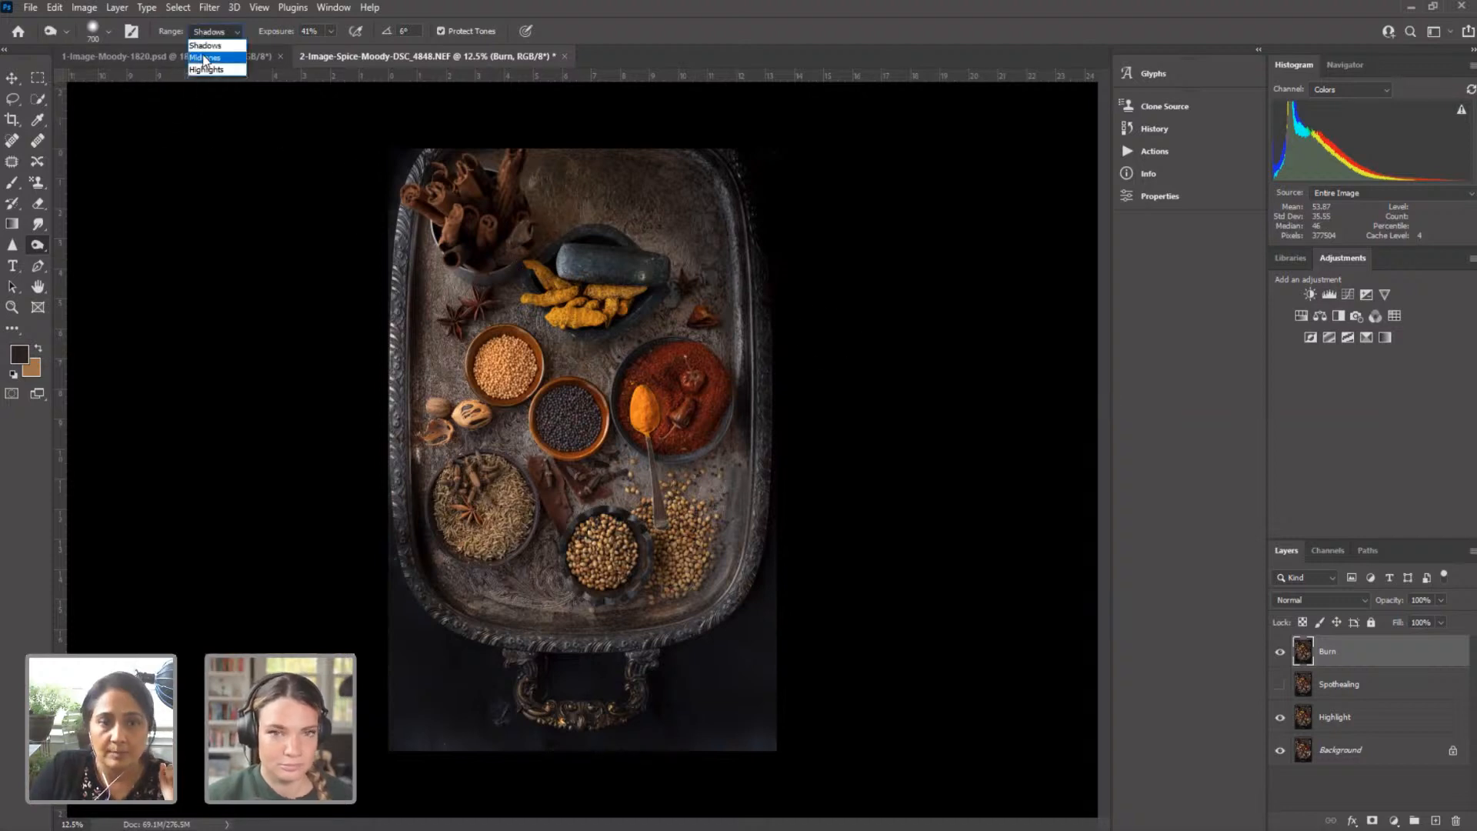
{"action": "left_click", "coordinate": [212, 63]}
{"action": "mouse_move", "coordinate": [420, 742]}
{"action": "left_mouse_down"}
{"action": "mouse_move", "coordinate": [498, 747]}
{"action": "mouse_move", "coordinate": [423, 755]}
{"action": "mouse_move", "coordinate": [535, 751]}
{"action": "mouse_move", "coordinate": [405, 761]}
{"action": "mouse_move", "coordinate": [827, 744]}
{"action": "mouse_move", "coordinate": [752, 755]}
{"action": "mouse_move", "coordinate": [778, 742]}
{"action": "left_mouse_up"}
{"action": "mouse_move", "coordinate": [804, 603]}
{"action": "left_mouse_down"}
{"action": "mouse_move", "coordinate": [772, 699]}
{"action": "mouse_move", "coordinate": [791, 739]}
{"action": "mouse_move", "coordinate": [745, 768]}
{"action": "mouse_move", "coordinate": [727, 750]}
{"action": "mouse_move", "coordinate": [758, 768]}
{"action": "mouse_move", "coordinate": [435, 761]}
{"action": "mouse_move", "coordinate": [431, 719]}
{"action": "mouse_move", "coordinate": [749, 774]}
{"action": "left_mouse_up"}
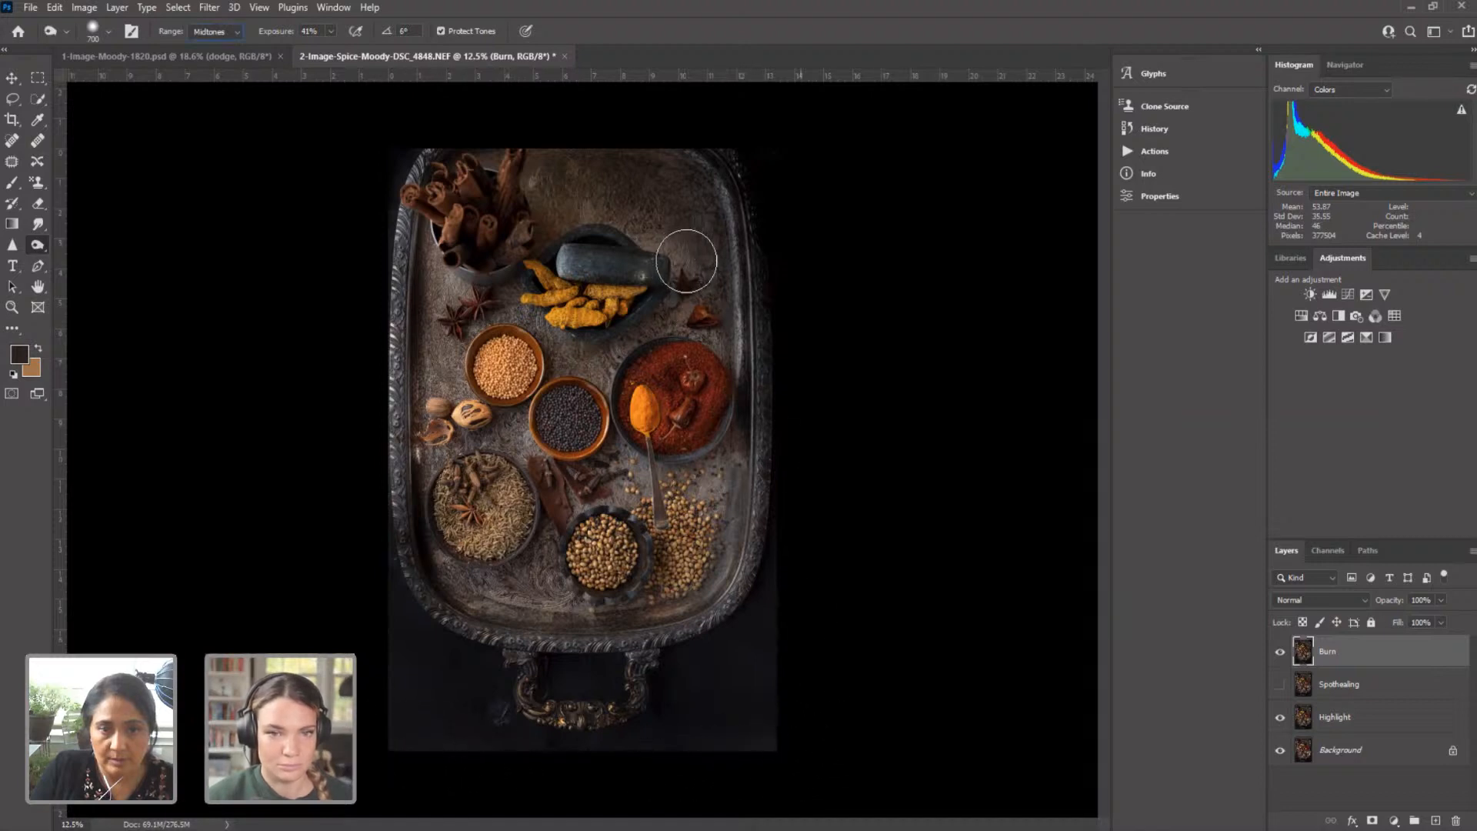
Step: Burn the midtones of the upper tray surface around the pestle and star anise, reducing the brush size from 500 to 250
{"action": "left_click", "coordinate": [12, 307]}
{"action": "left_click_drag", "start_coordinate": [683, 261], "coordinate": [734, 279]}
{"action": "scroll", "coordinate": [735, 280], "scroll_direction": "up", "scroll_amount": 2}
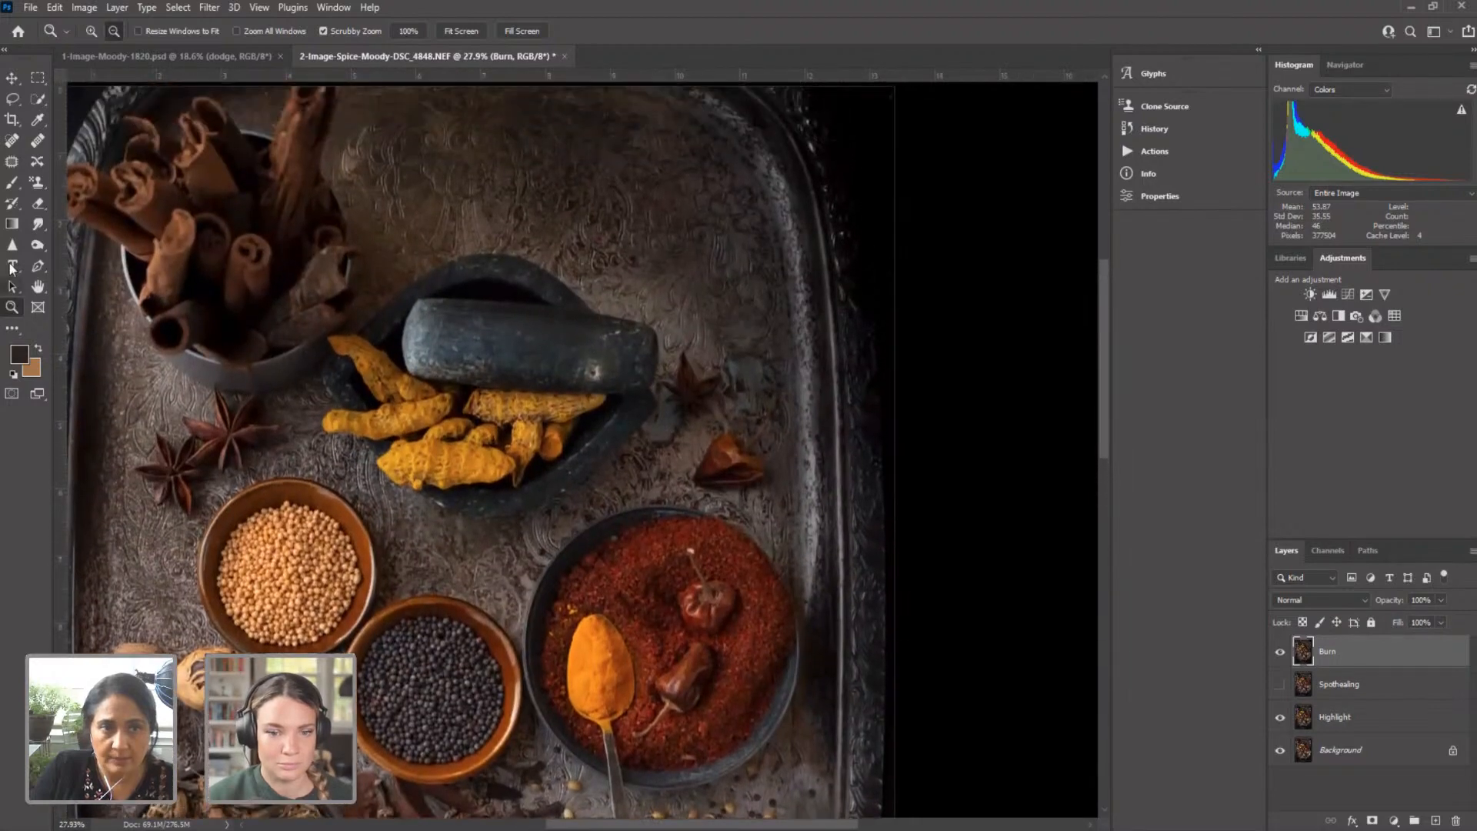
{"action": "left_click", "coordinate": [14, 182]}
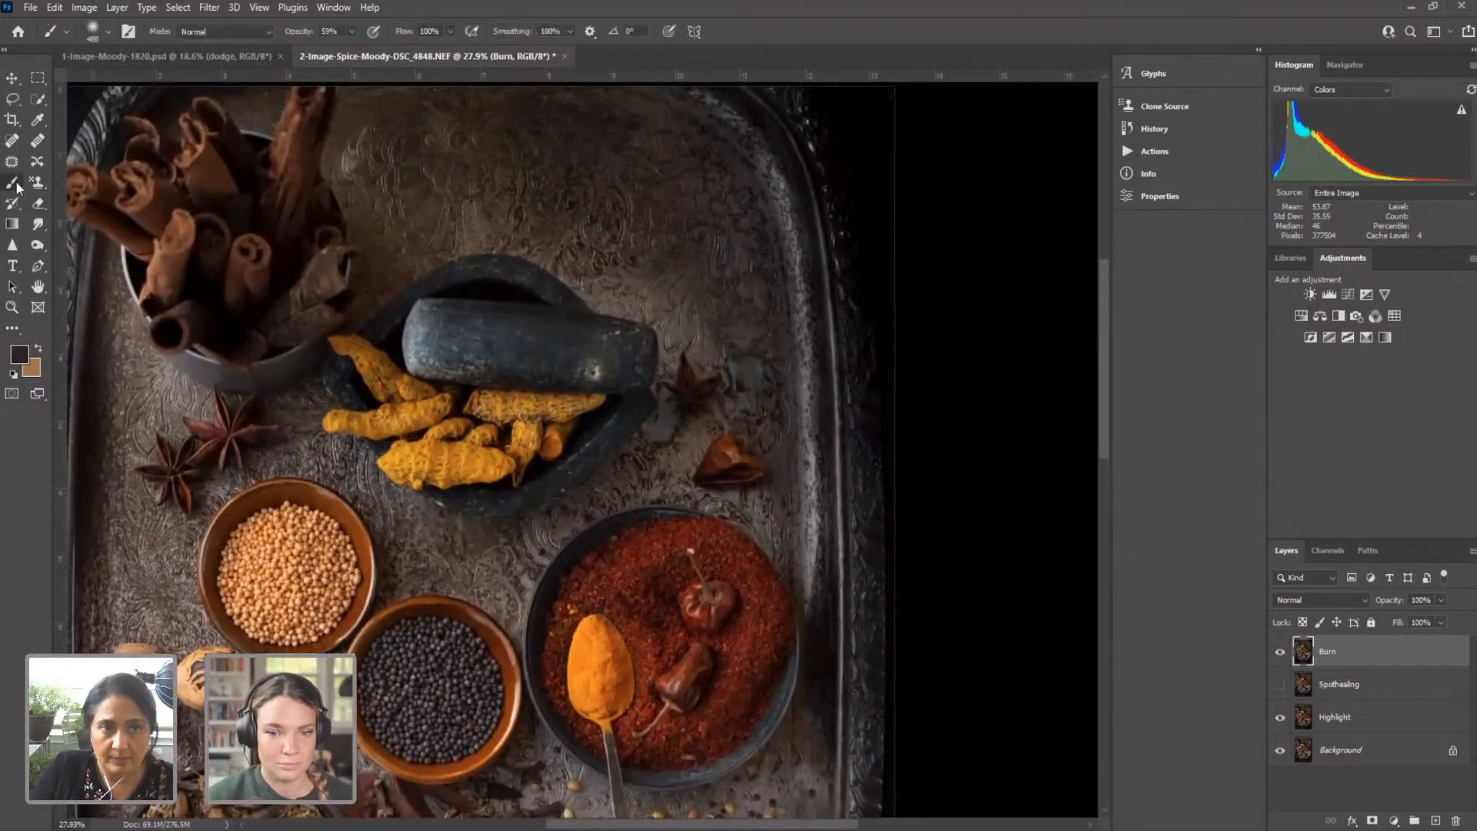
{"action": "left_click", "coordinate": [36, 246]}
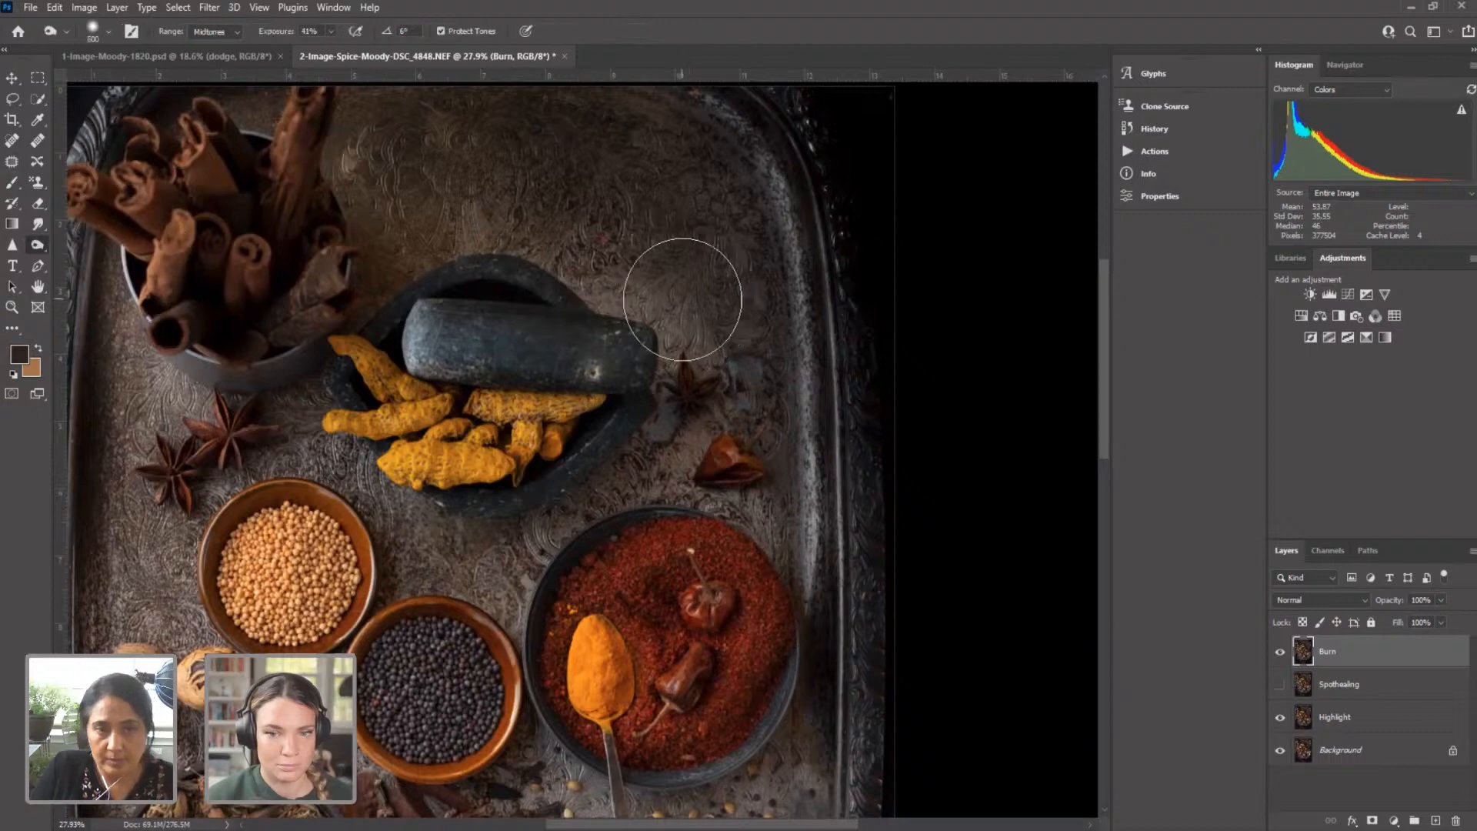
{"action": "key", "text": "bracketleft"}
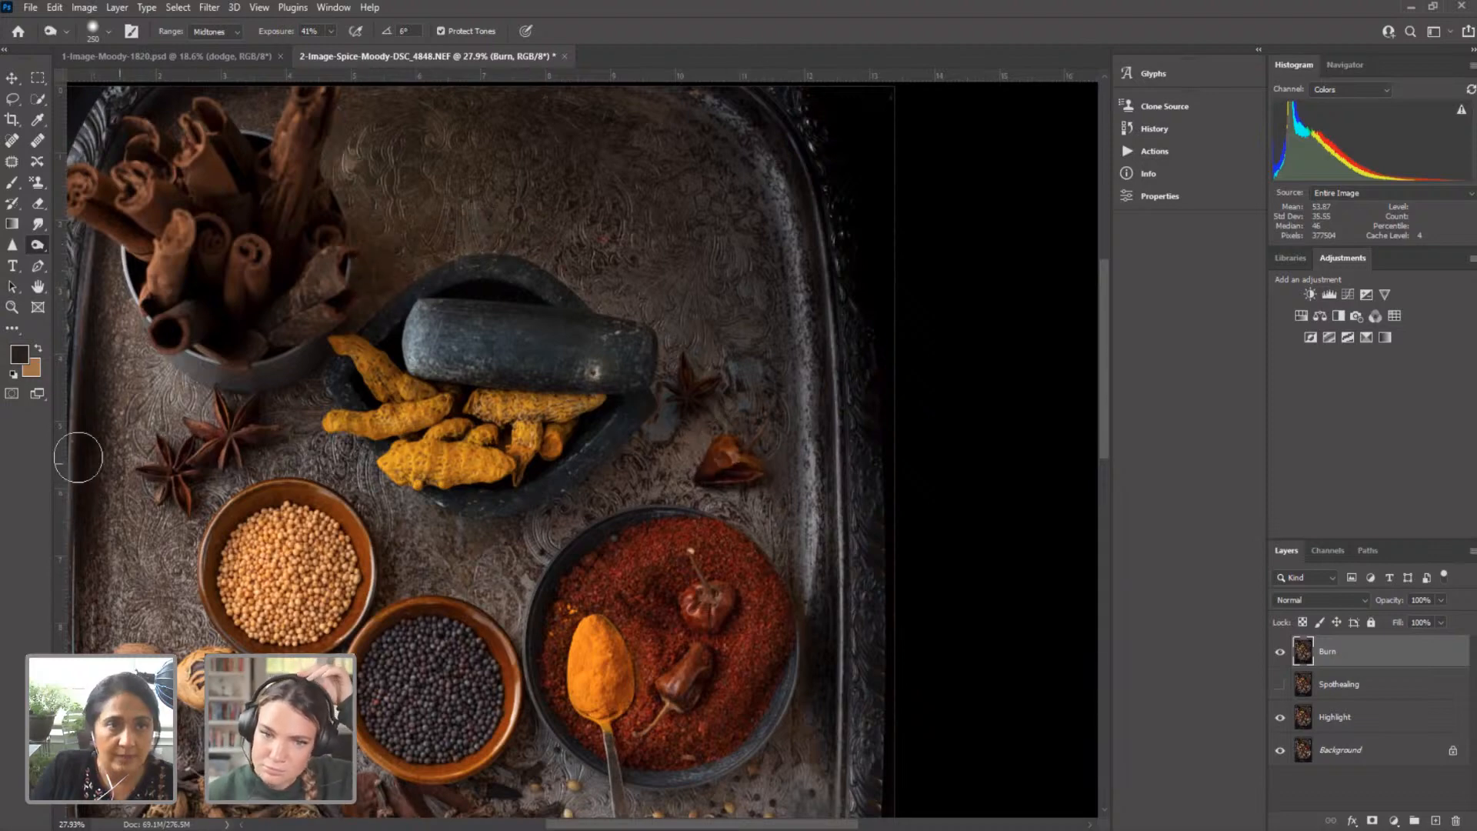
{"action": "left_click", "coordinate": [12, 307]}
{"action": "left_click", "coordinate": [452, 412], "text": "alt"}
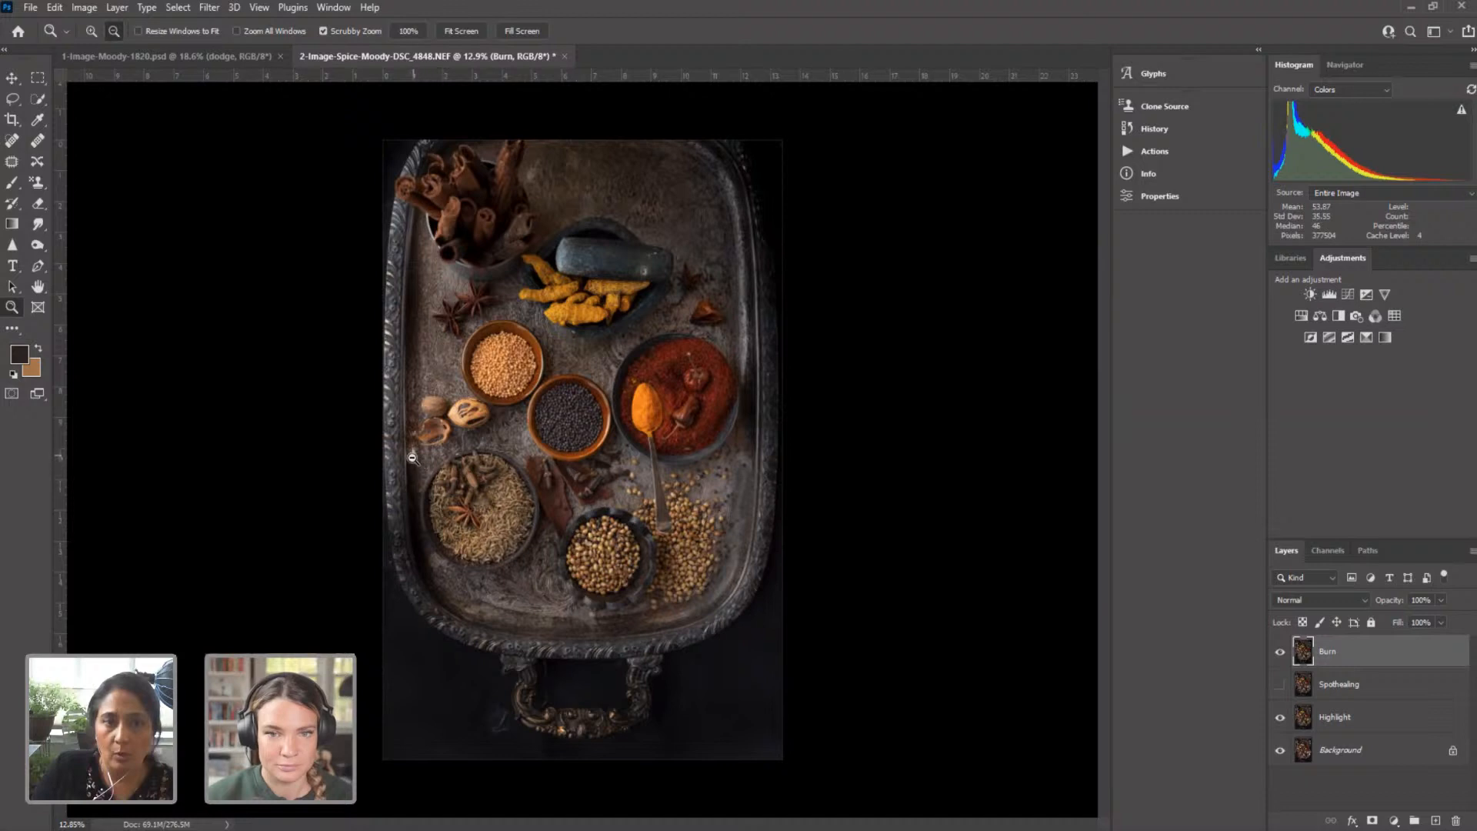
Step: Duplicate the Burn layer as a new top layer named Spothealing
{"action": "right_click", "coordinate": [1390, 649]}
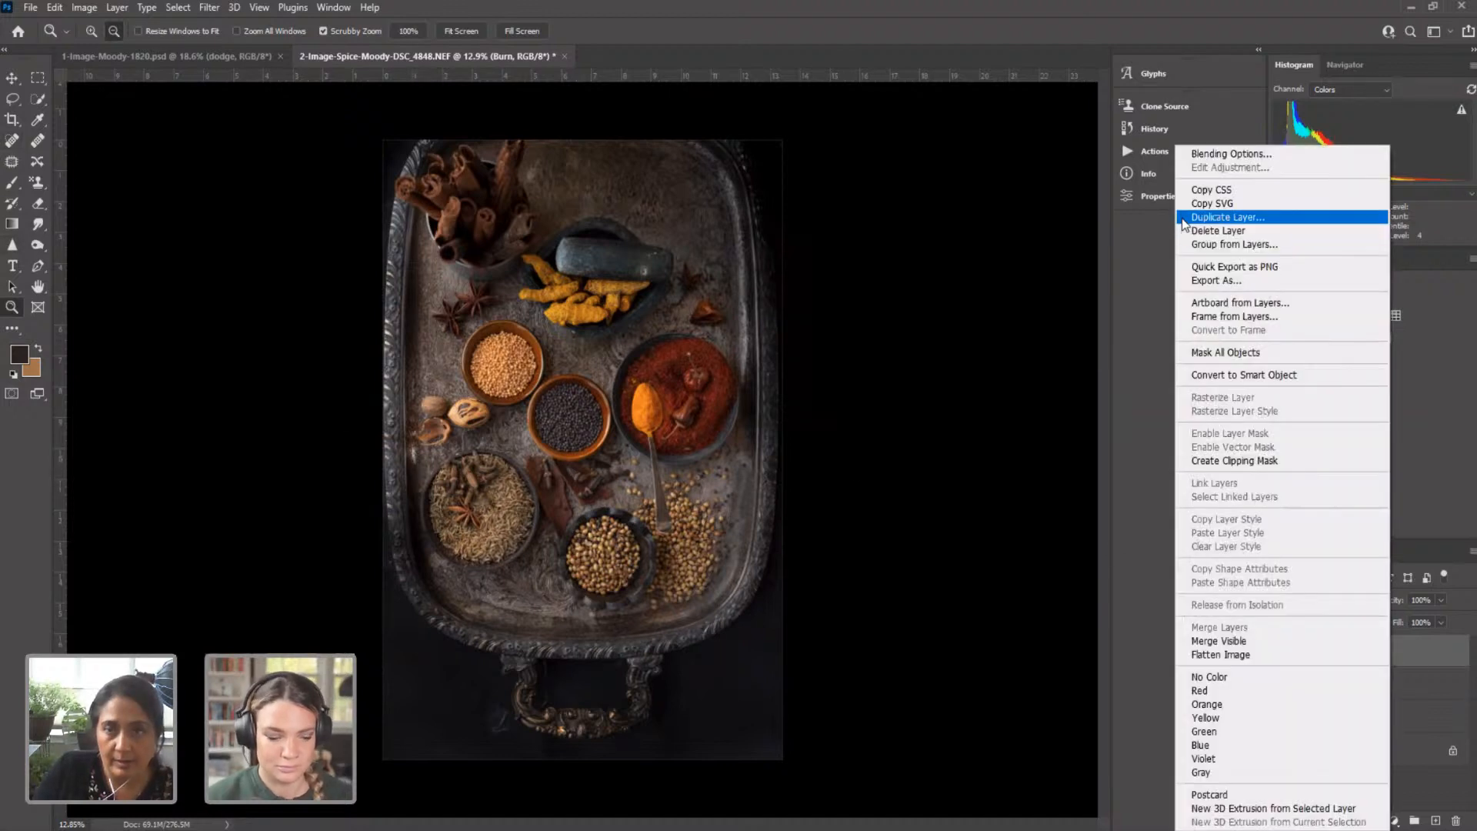
{"action": "key", "text": "Return"}
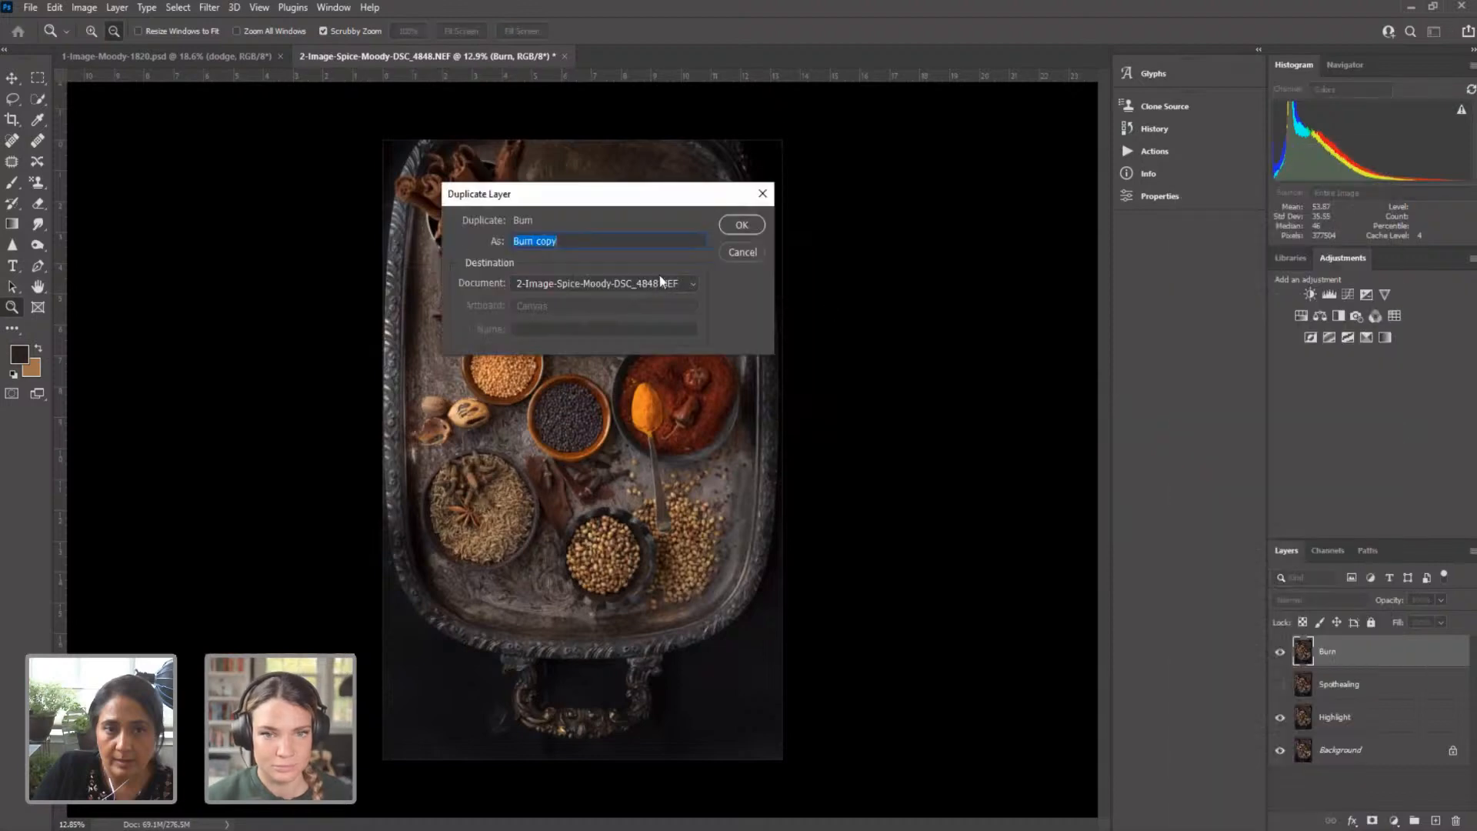
{"action": "type", "text": "Spot"}
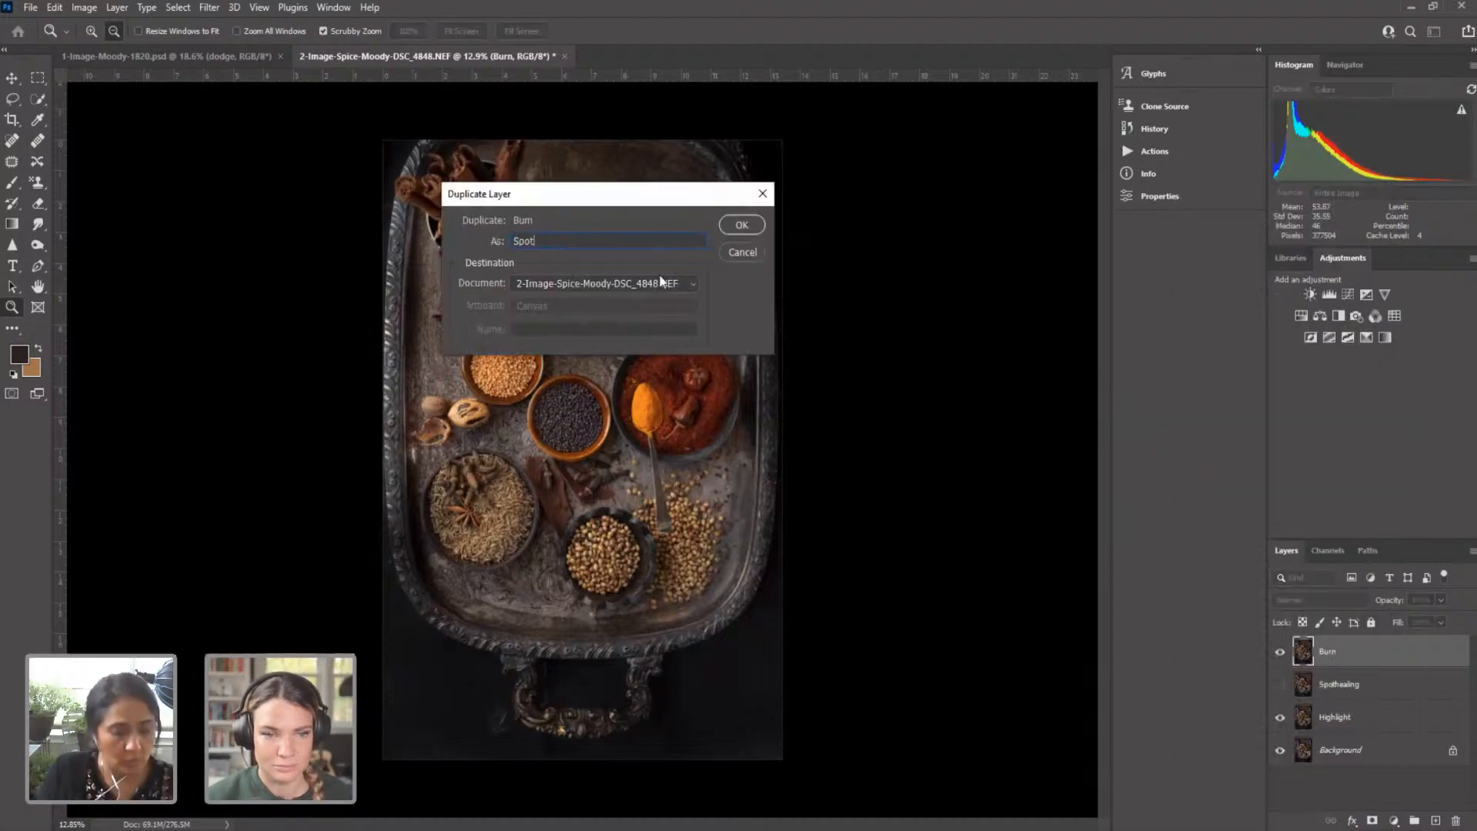
{"action": "type", "text": "healing"}
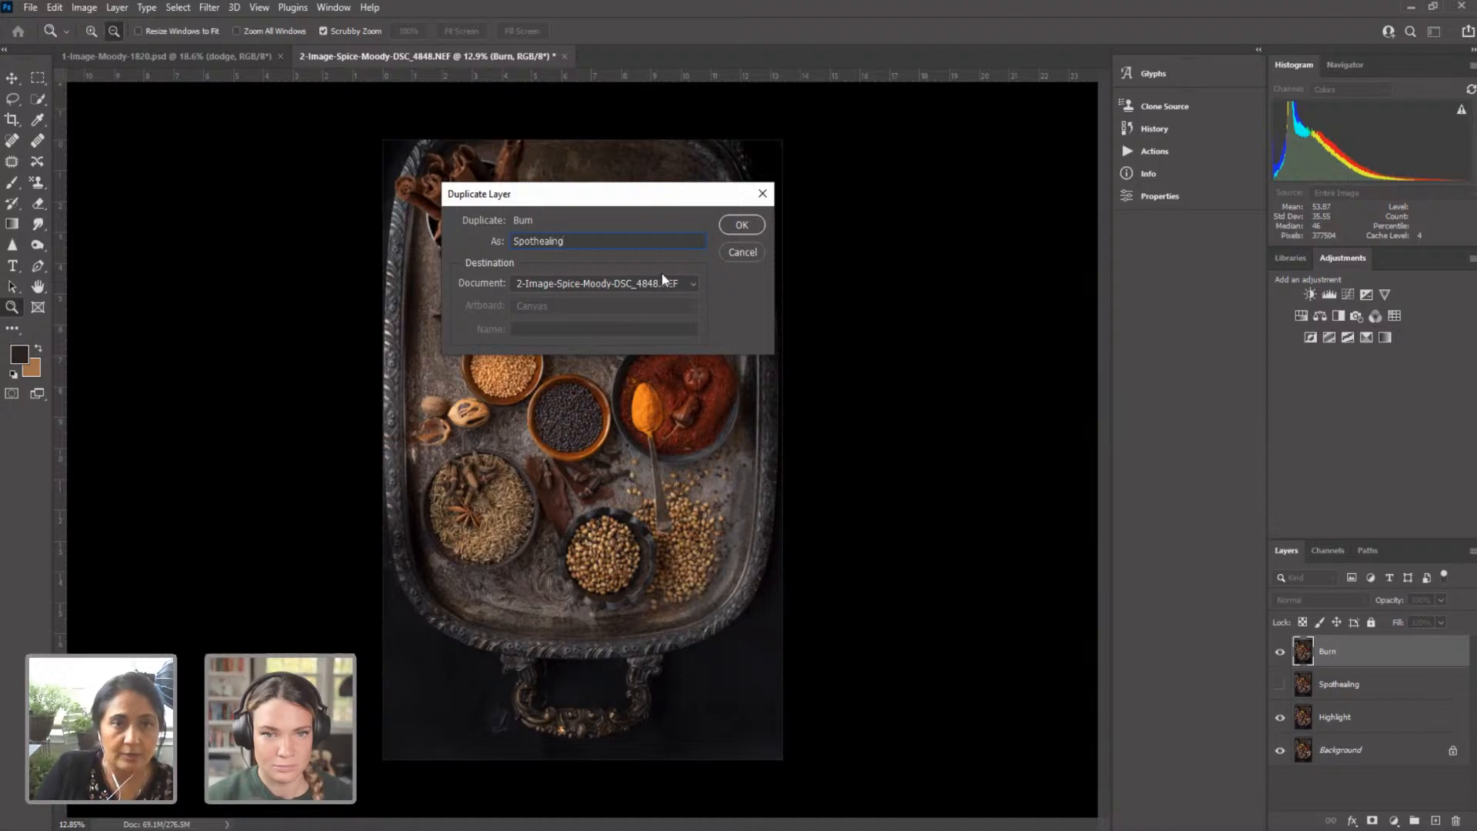
{"action": "left_click", "coordinate": [743, 225]}
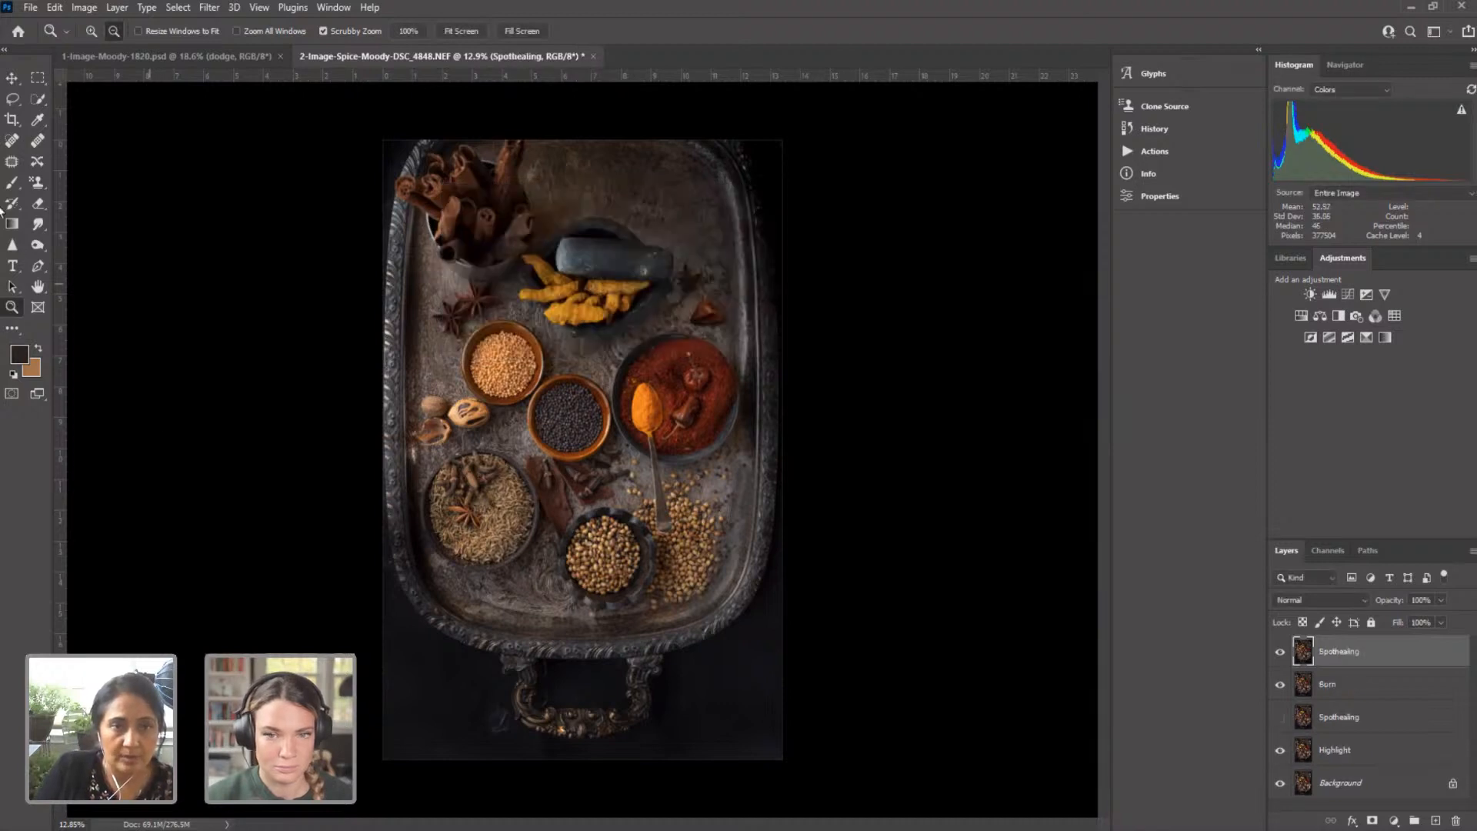
Step: Spot-heal the blemish on the tray's left side below the nutmegs with the content-aware Spot Healing Brush at size 100
{"action": "left_click", "coordinate": [11, 145]}
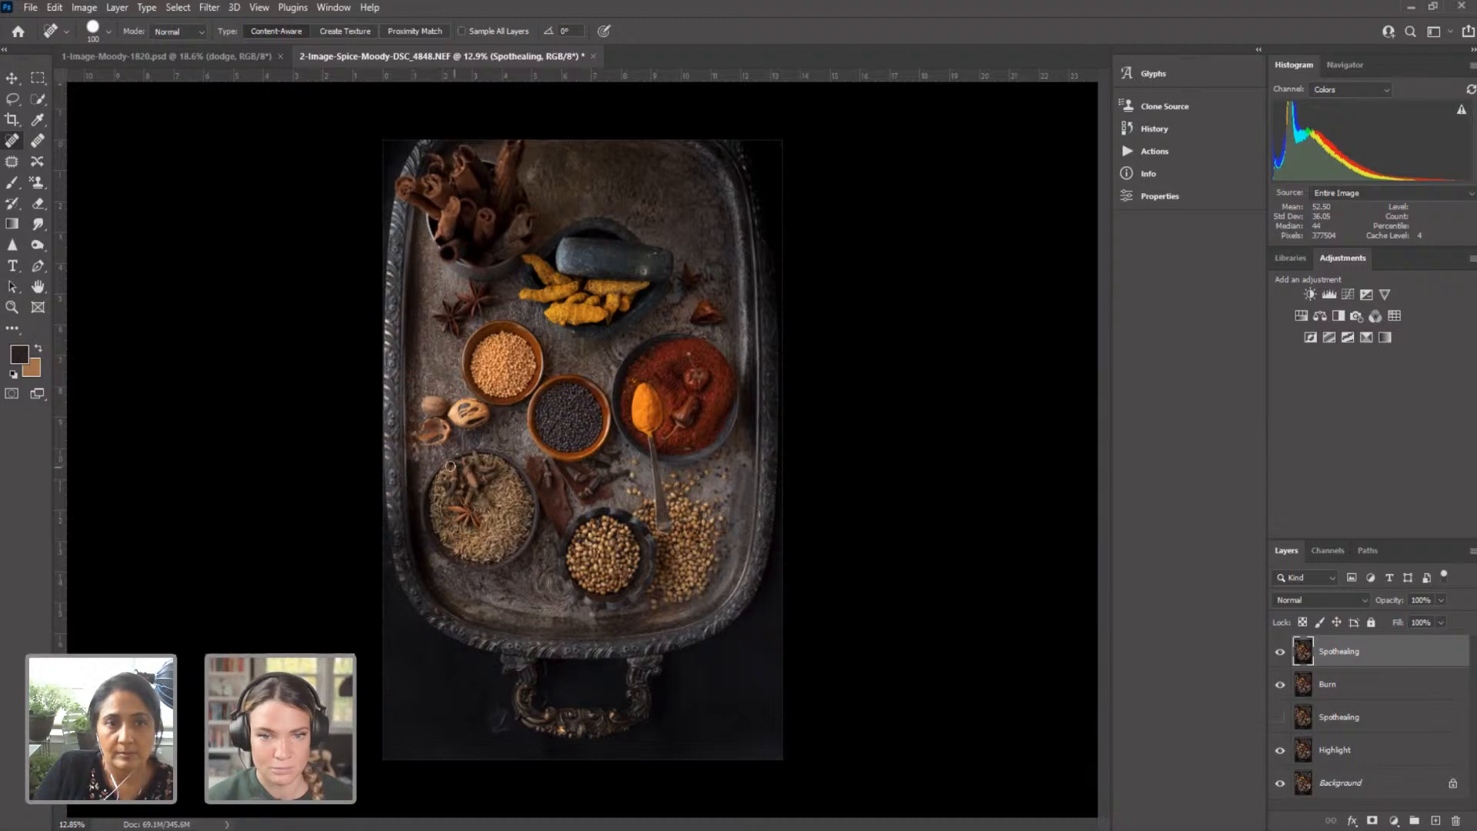
{"action": "left_click_drag", "start_coordinate": [412, 448], "coordinate": [422, 473]}
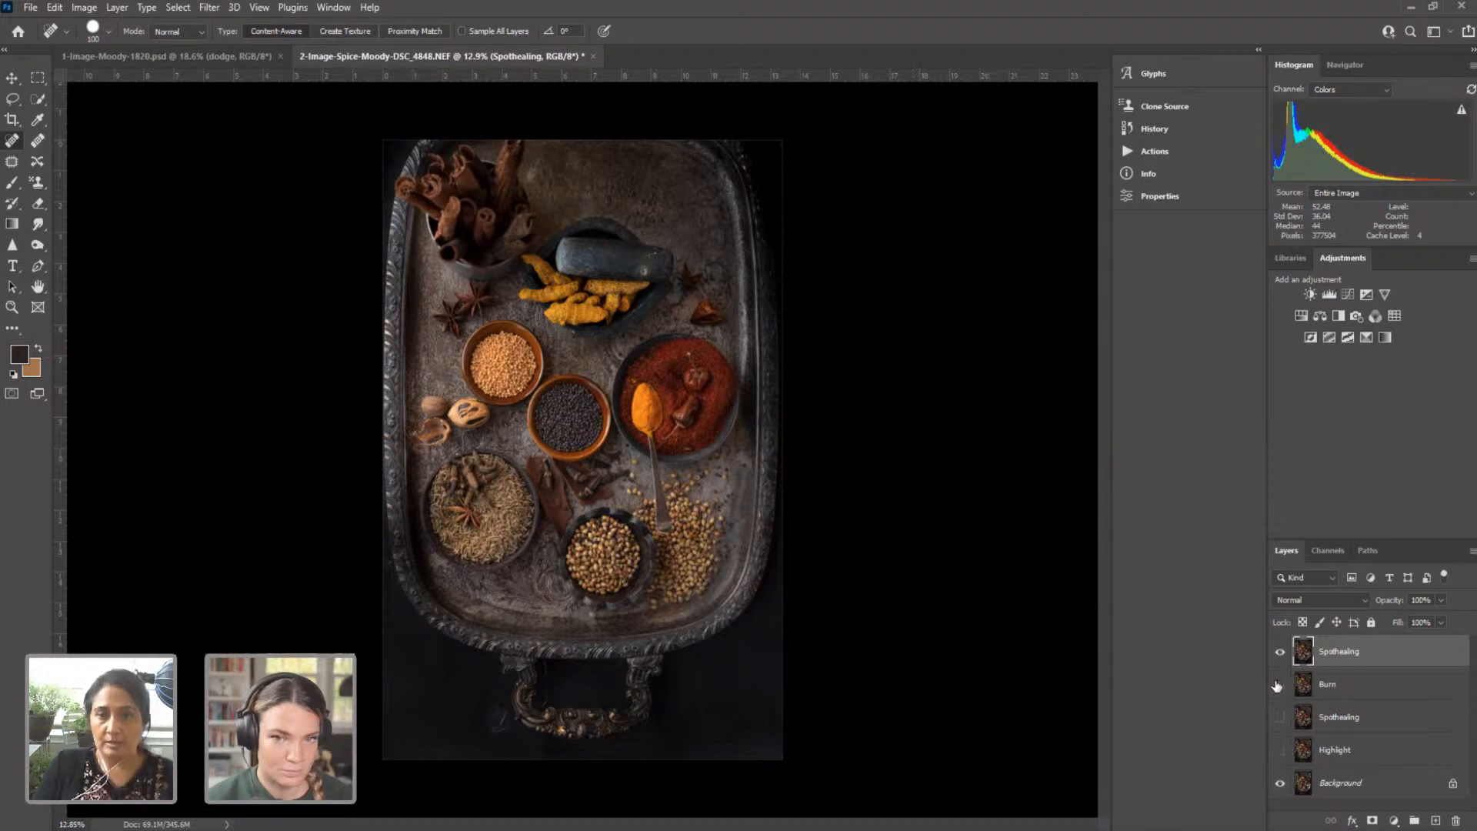
Step: Toggle the retouching layers' visibility to compare the edit stages, ending with both Spothealing layers shown and Burn hidden
{"action": "left_click", "coordinate": [1281, 653]}
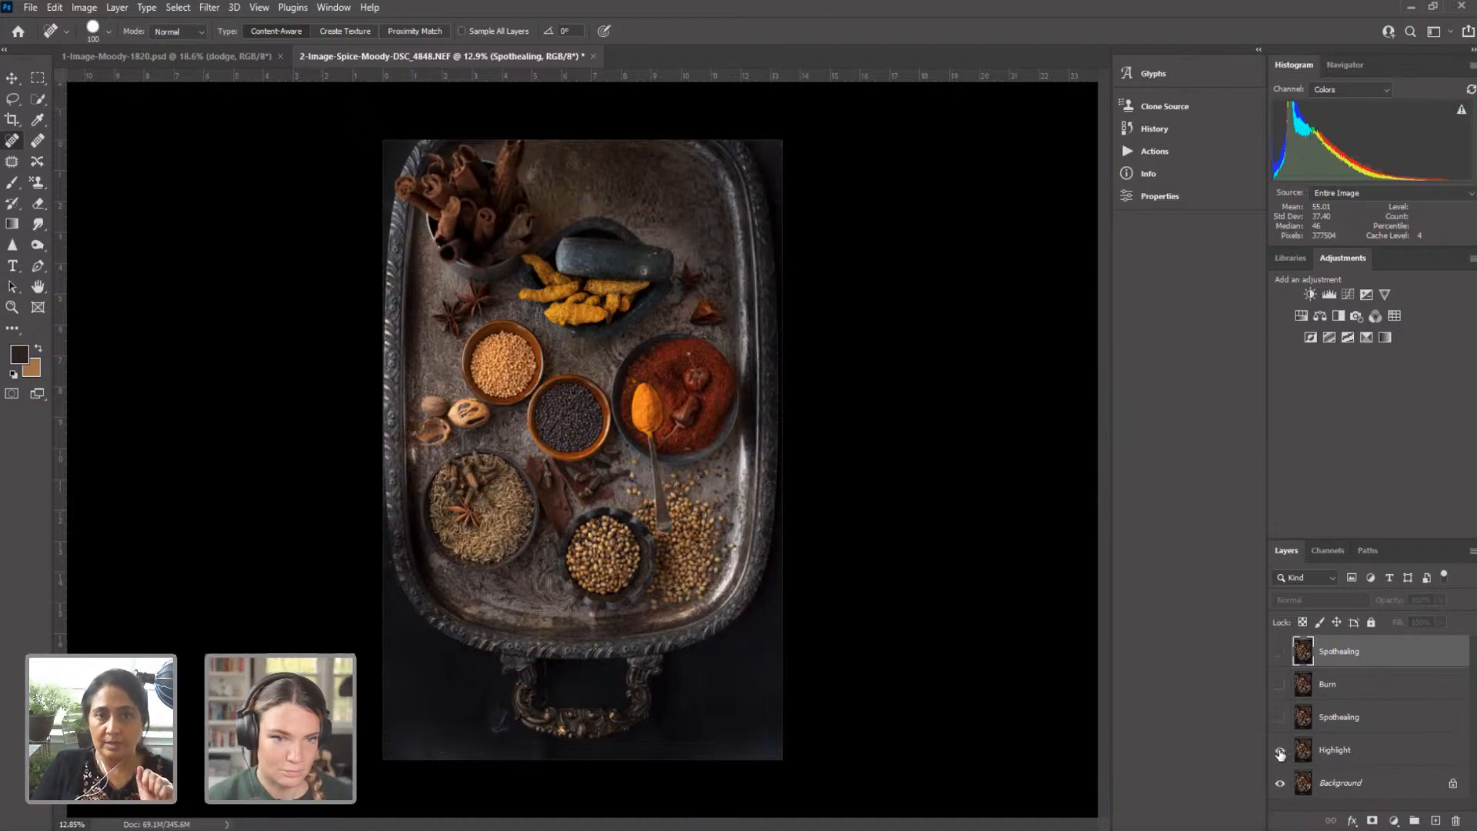
{"action": "left_click", "coordinate": [1280, 717]}
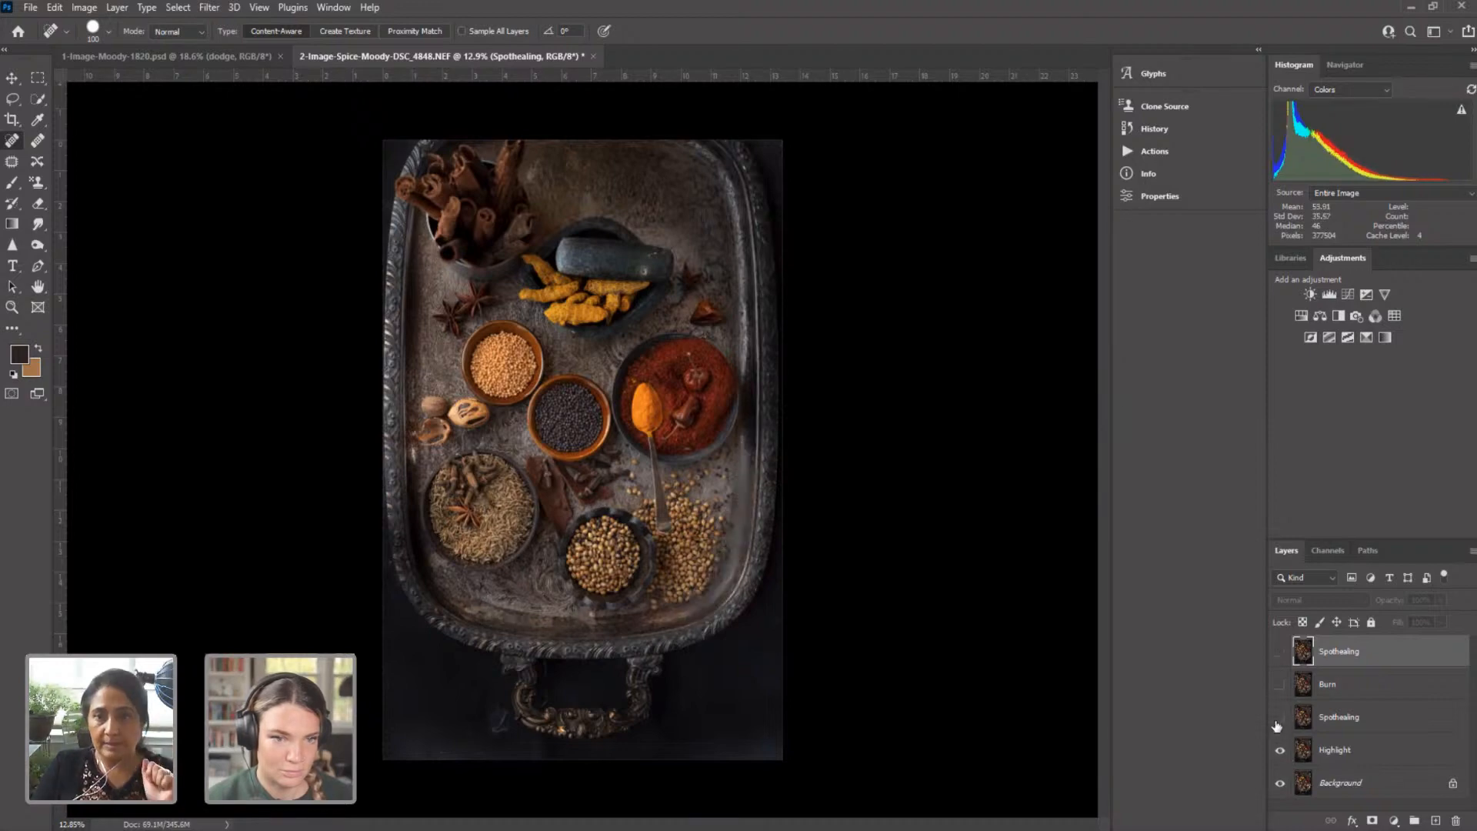
{"action": "left_click", "coordinate": [1279, 653]}
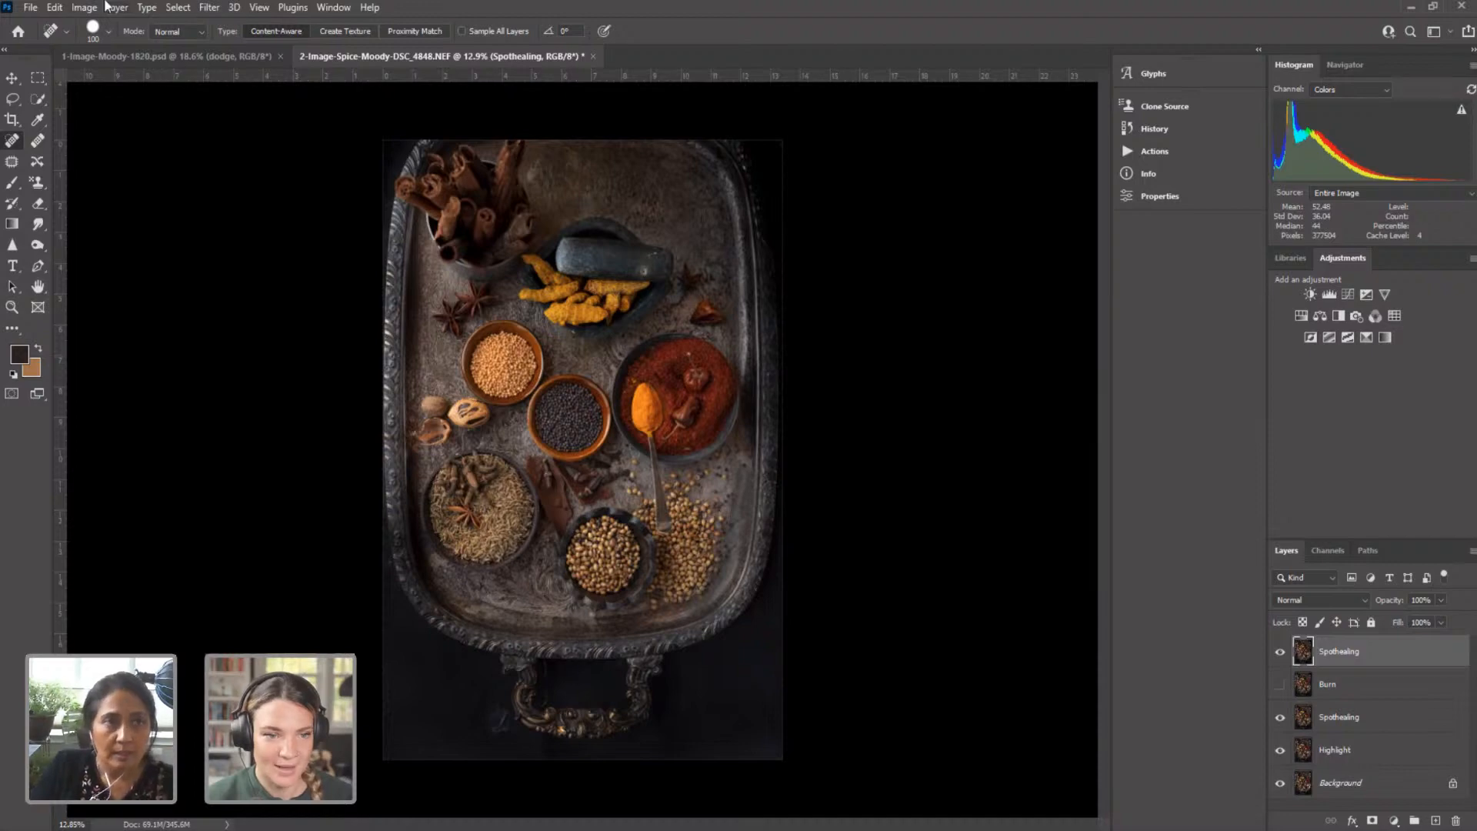
Step: Save the layered image as 2-Image-Spice-Moody-DSC_4848.psd in the Adobe Photoshop Workshop folder with Maximize Compatibility on
{"action": "left_click", "coordinate": [32, 9]}
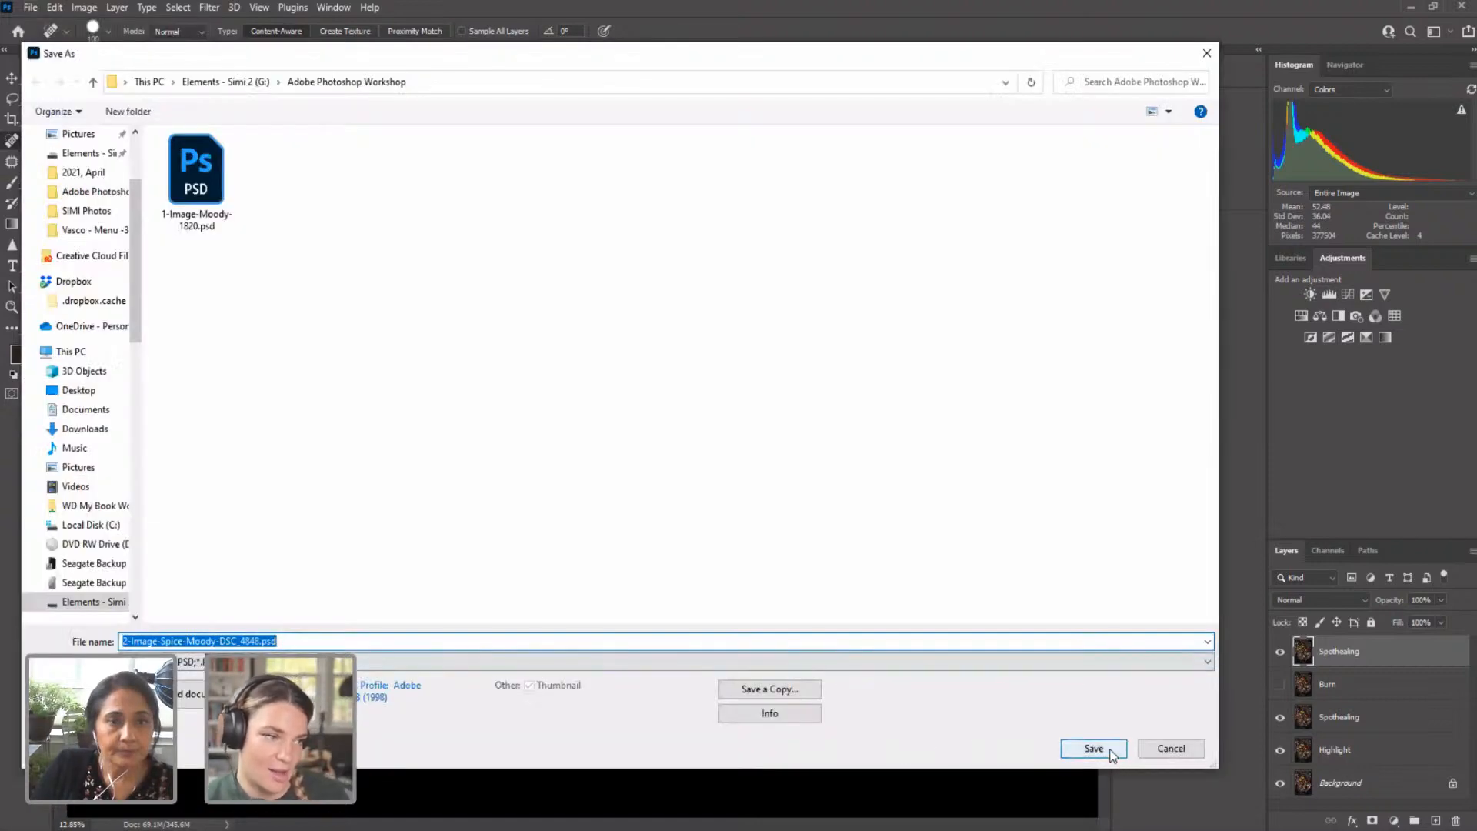
{"action": "left_click", "coordinate": [1110, 752]}
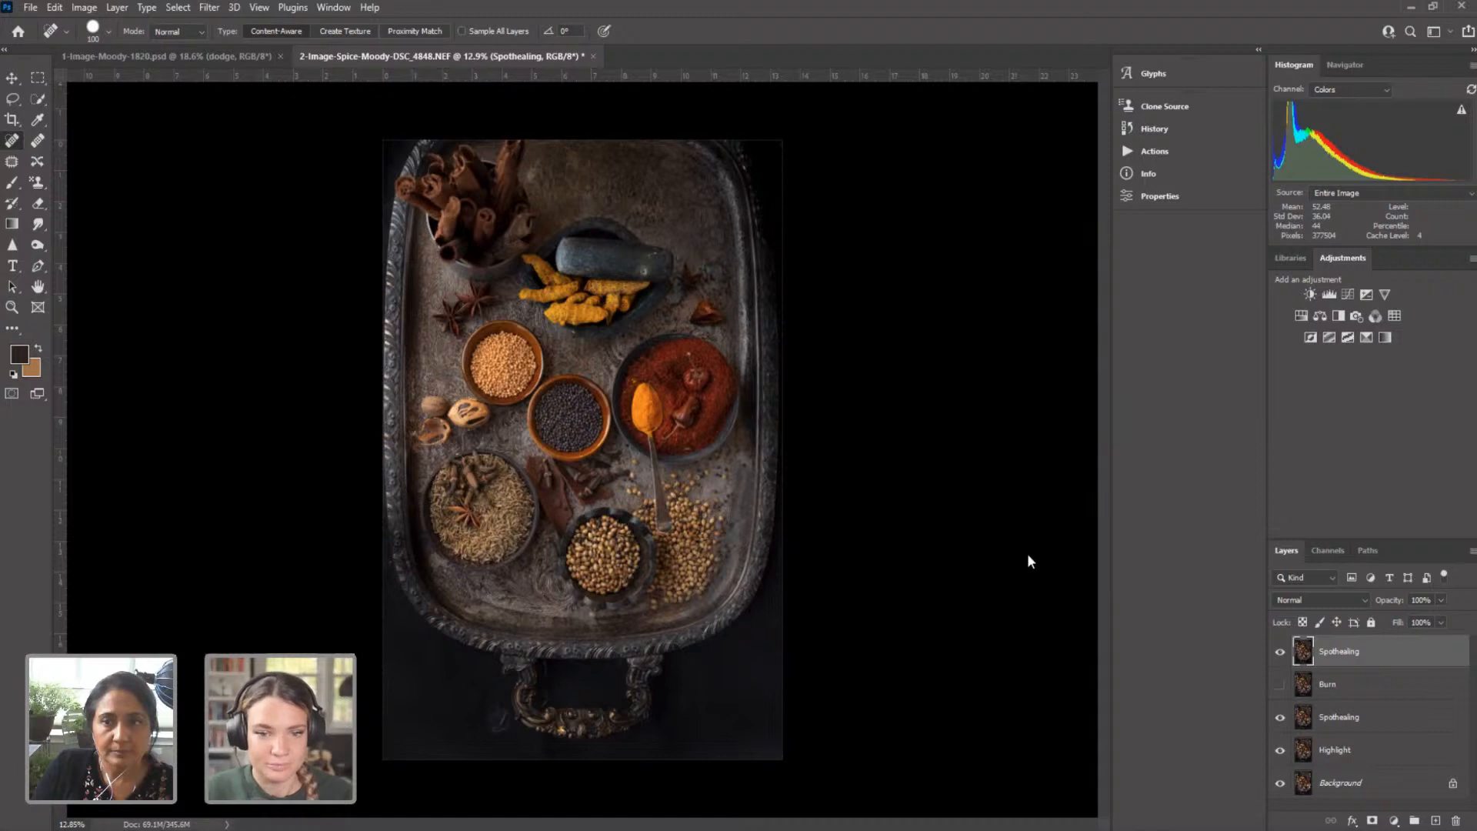
{"action": "key", "text": "ctrl+s"}
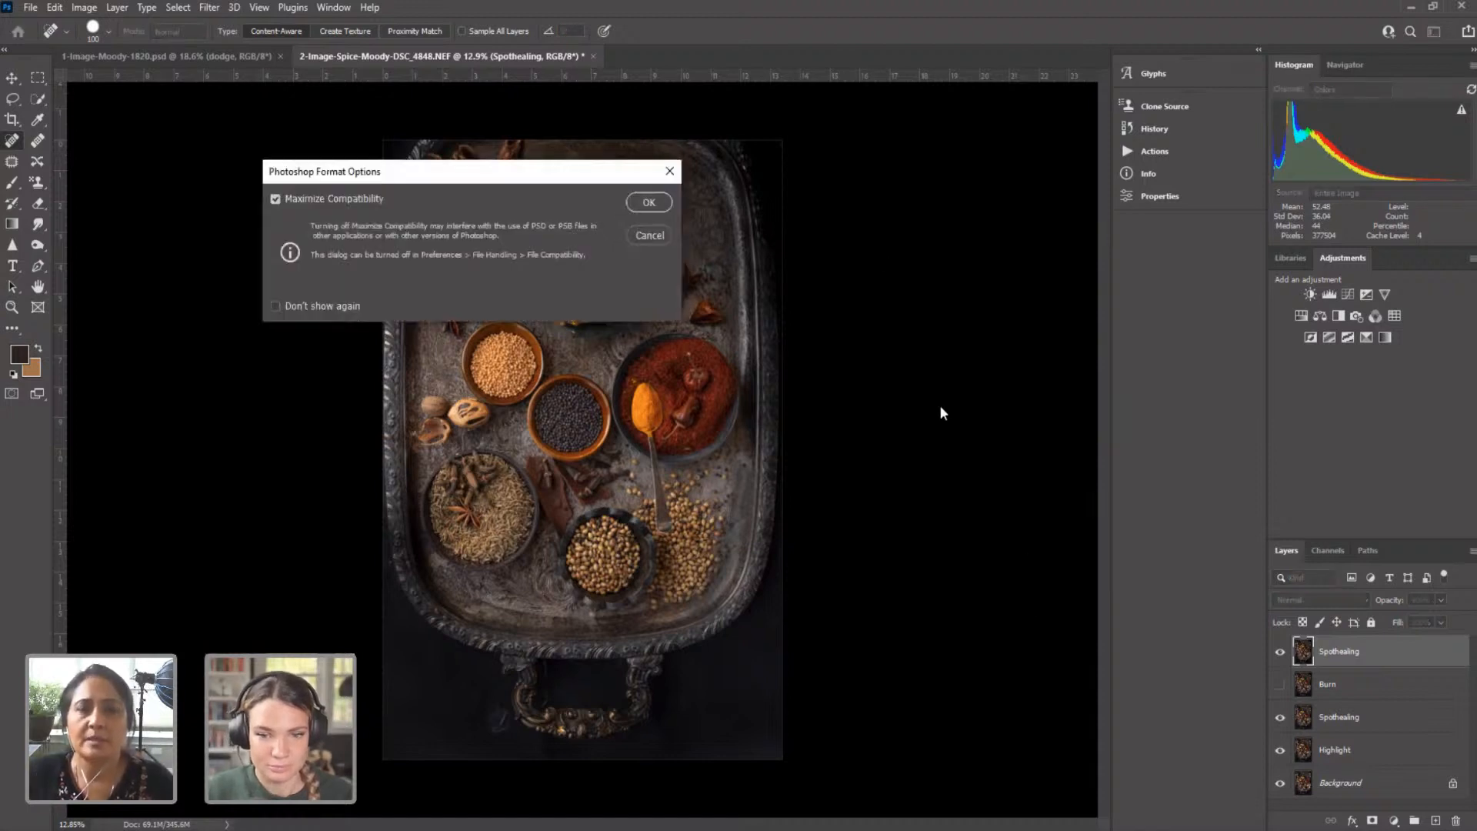
{"action": "left_click", "coordinate": [644, 202]}
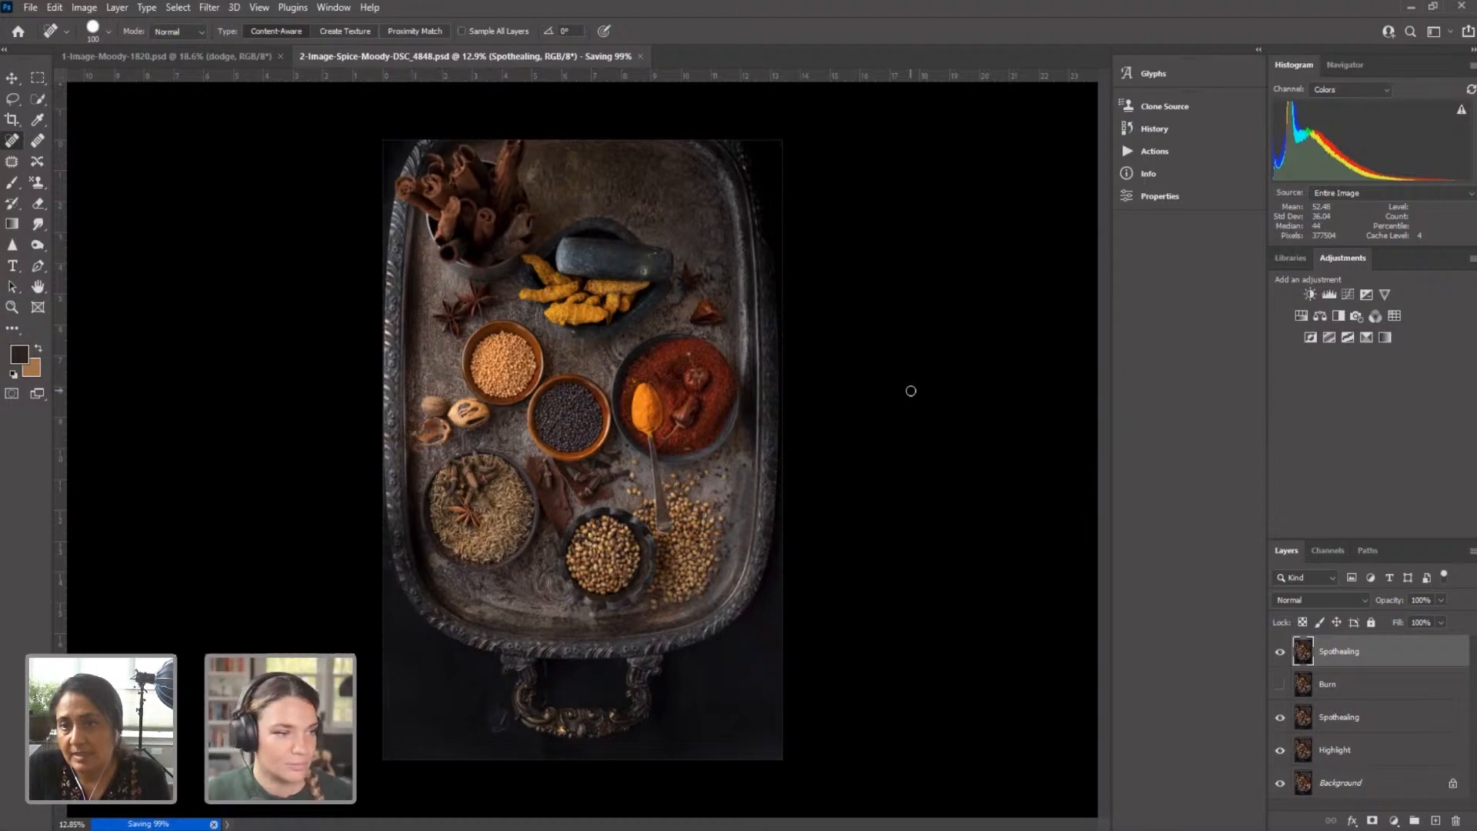
Step: Apply the Camera Raw filter to the Spothealing layer and paint a brush mask over the red spice, black seed and coriander bowls
{"action": "left_click", "coordinate": [209, 8]}
{"action": "left_click", "coordinate": [231, 128]}
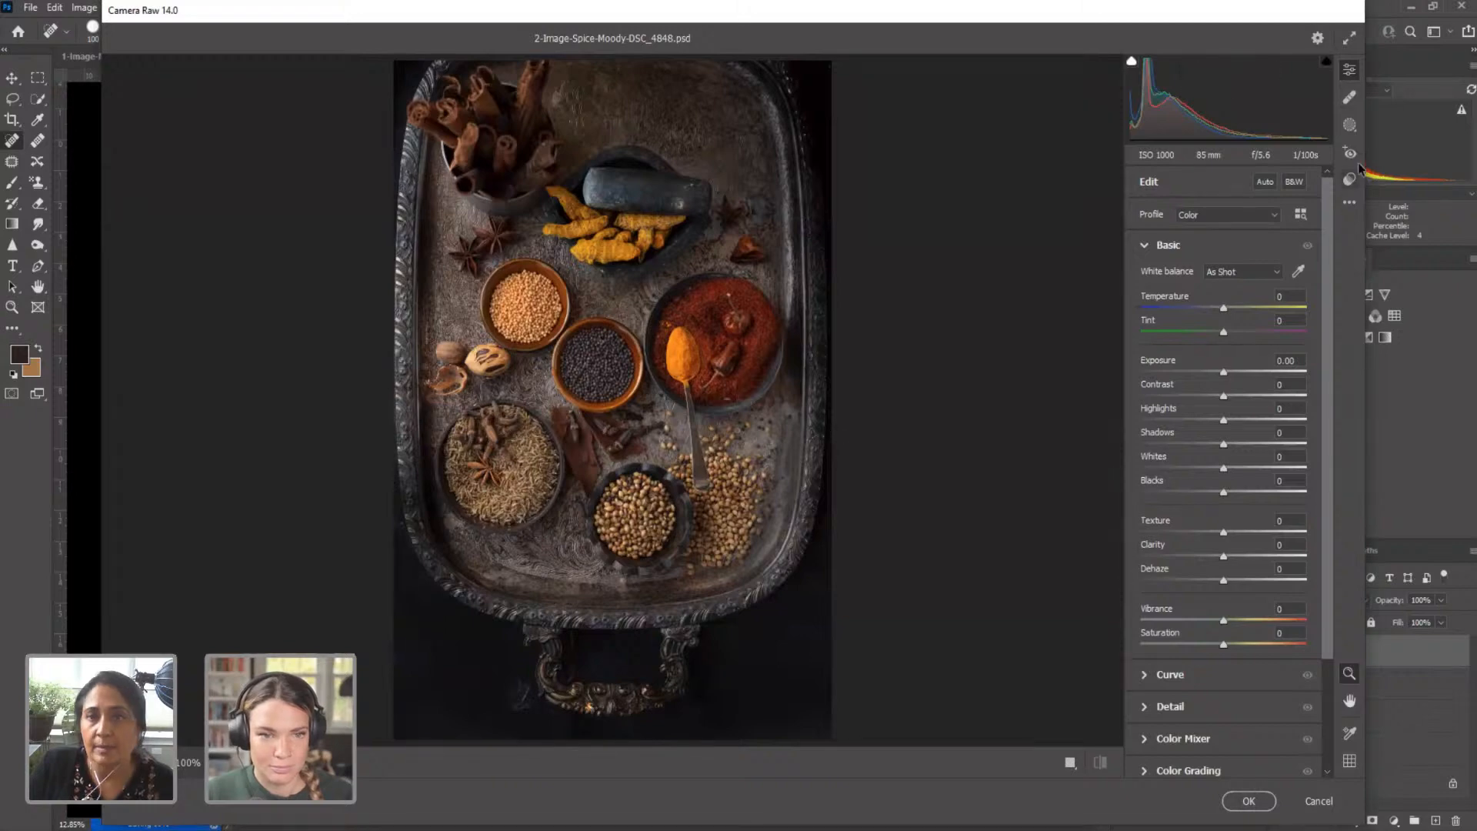
{"action": "left_click", "coordinate": [1349, 125]}
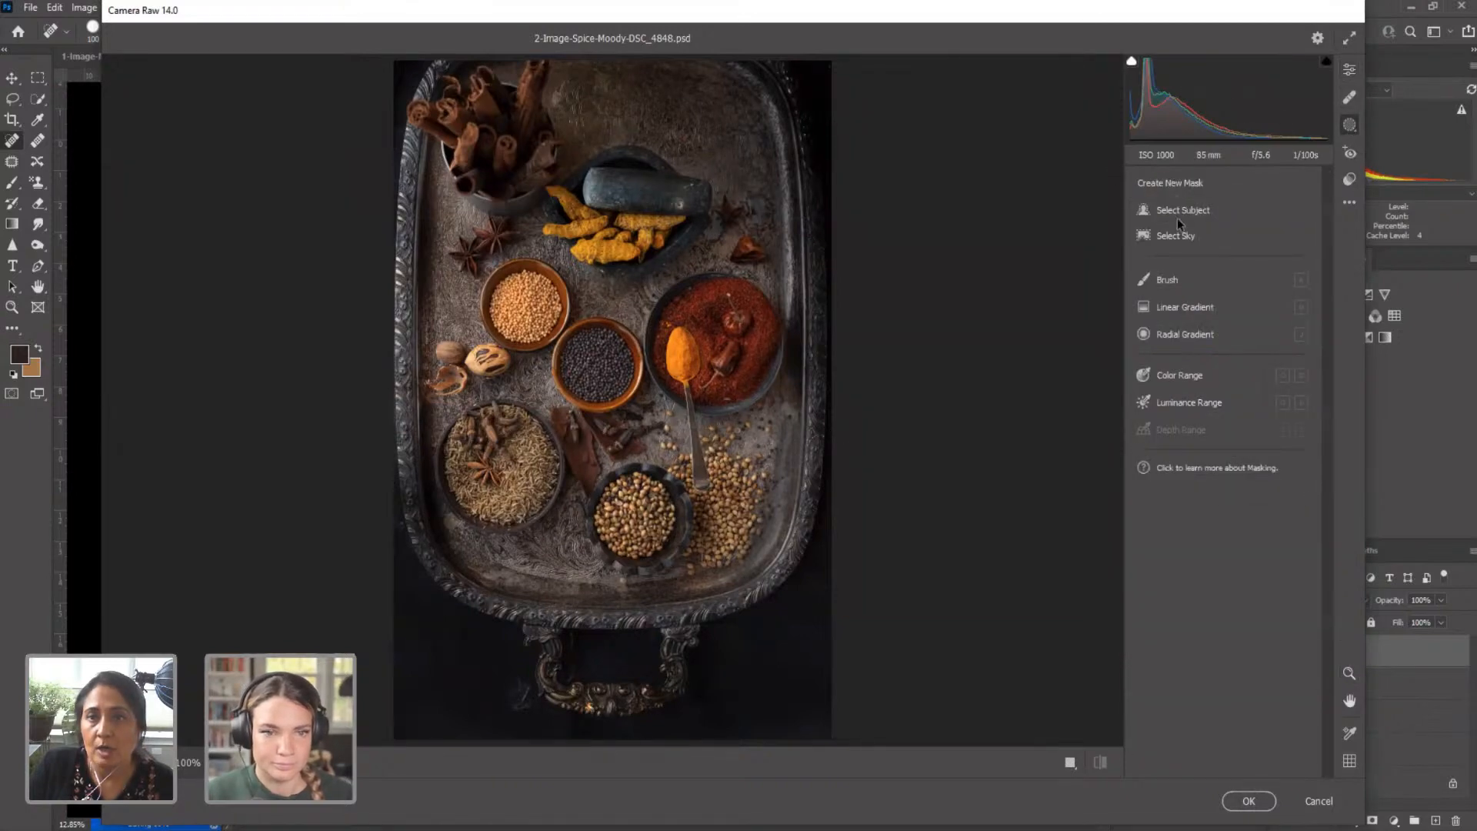
{"action": "left_click", "coordinate": [1172, 280]}
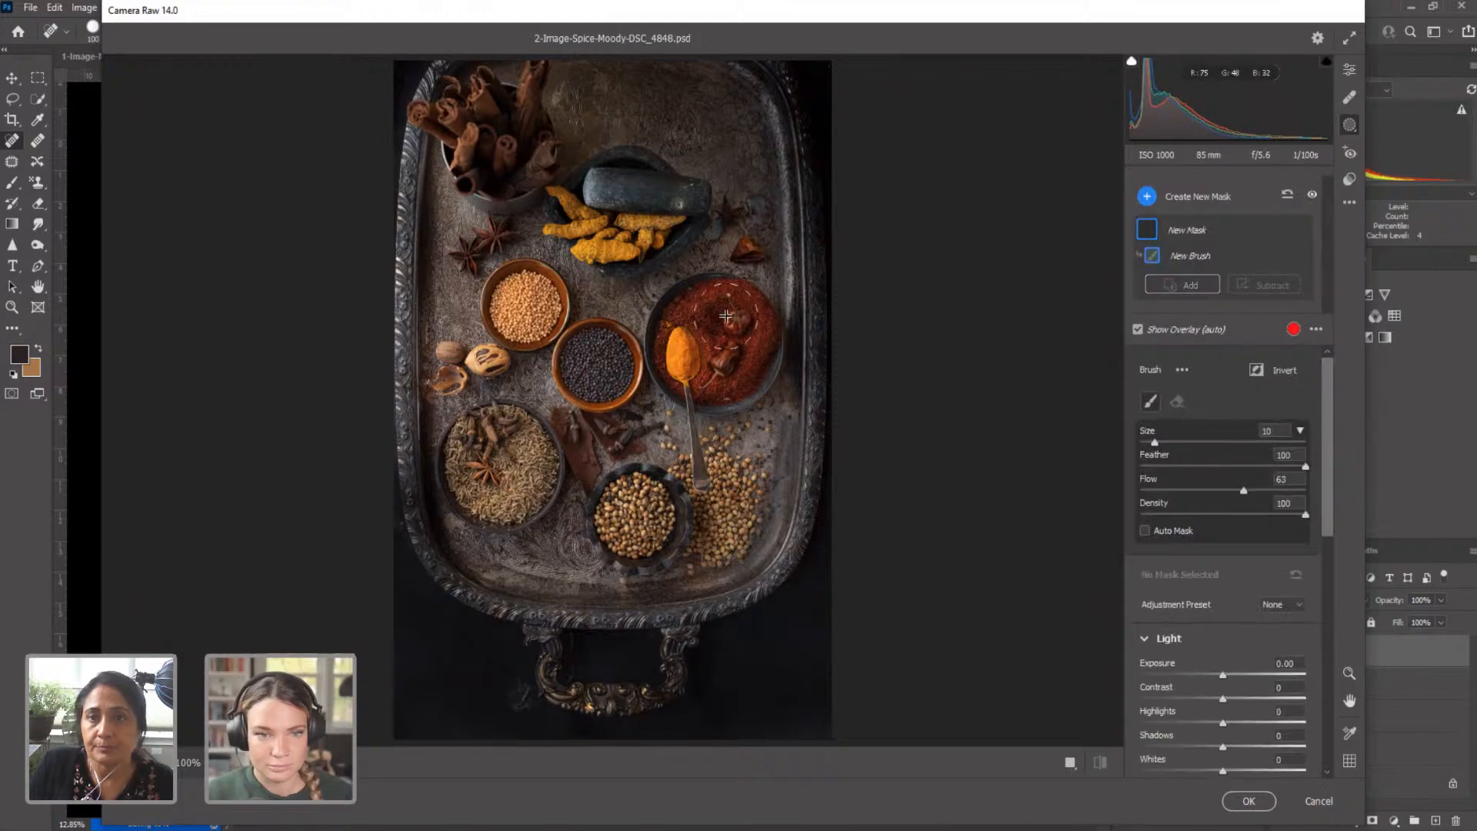
{"action": "mouse_move", "coordinate": [699, 329]}
{"action": "left_mouse_down"}
{"action": "mouse_move", "coordinate": [729, 336]}
{"action": "mouse_move", "coordinate": [719, 299]}
{"action": "mouse_move", "coordinate": [727, 362]}
{"action": "left_mouse_up"}
{"action": "mouse_move", "coordinate": [575, 347]}
{"action": "left_mouse_down"}
{"action": "mouse_move", "coordinate": [582, 386]}
{"action": "mouse_move", "coordinate": [586, 372]}
{"action": "mouse_move", "coordinate": [495, 316]}
{"action": "mouse_move", "coordinate": [519, 313]}
{"action": "mouse_move", "coordinate": [526, 432]}
{"action": "mouse_move", "coordinate": [585, 491]}
{"action": "mouse_move", "coordinate": [639, 519]}
{"action": "left_mouse_up"}
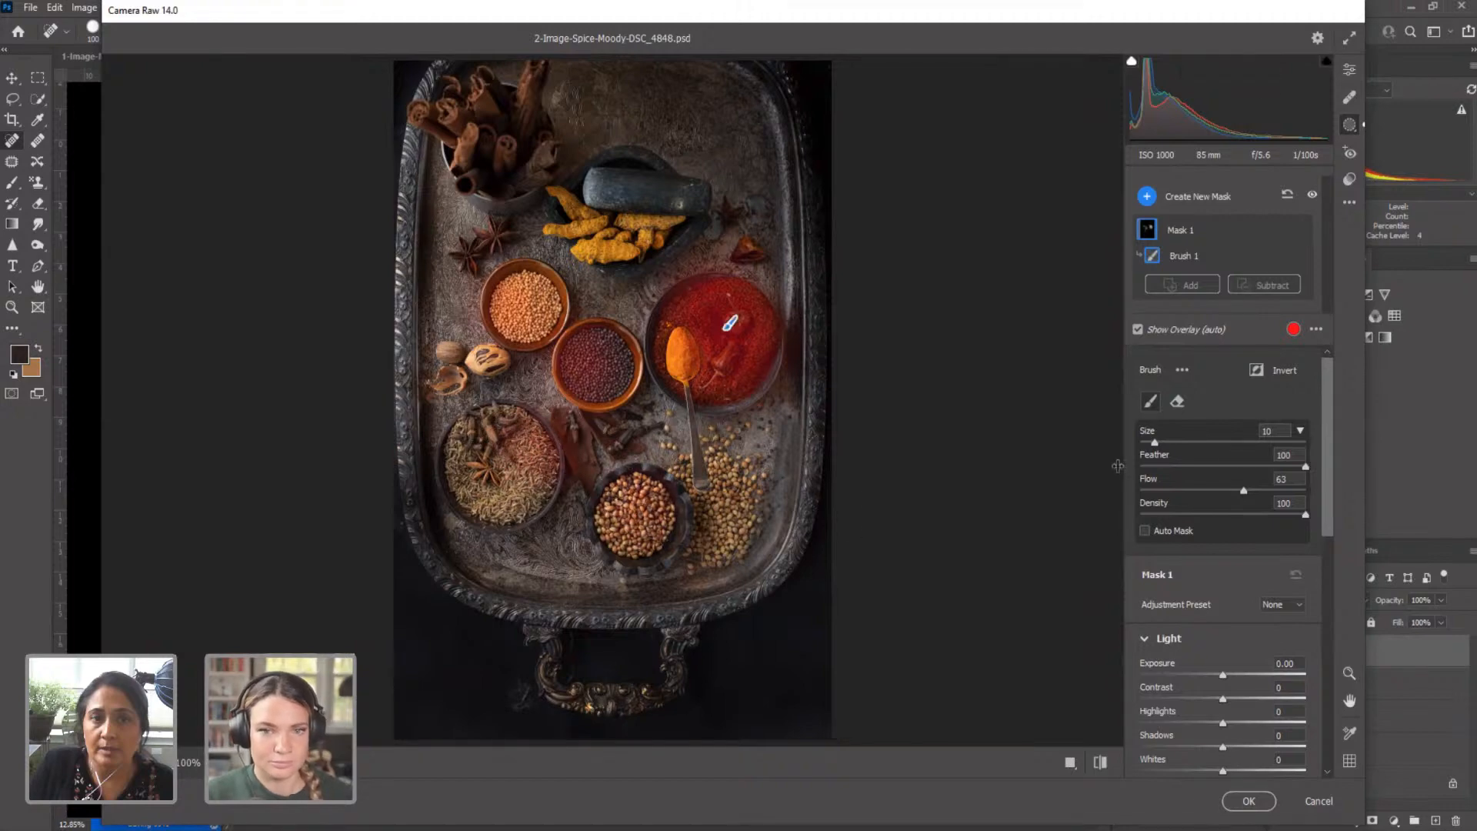
Step: Set the bowl mask's exposure to +1.00, saturation to +24, texture to +12 and clarity to +21, and apply the filter
{"action": "left_click_drag", "start_coordinate": [1229, 680], "coordinate": [1243, 675]}
{"action": "scroll", "coordinate": [1242, 675], "scroll_direction": "down", "scroll_amount": 3}
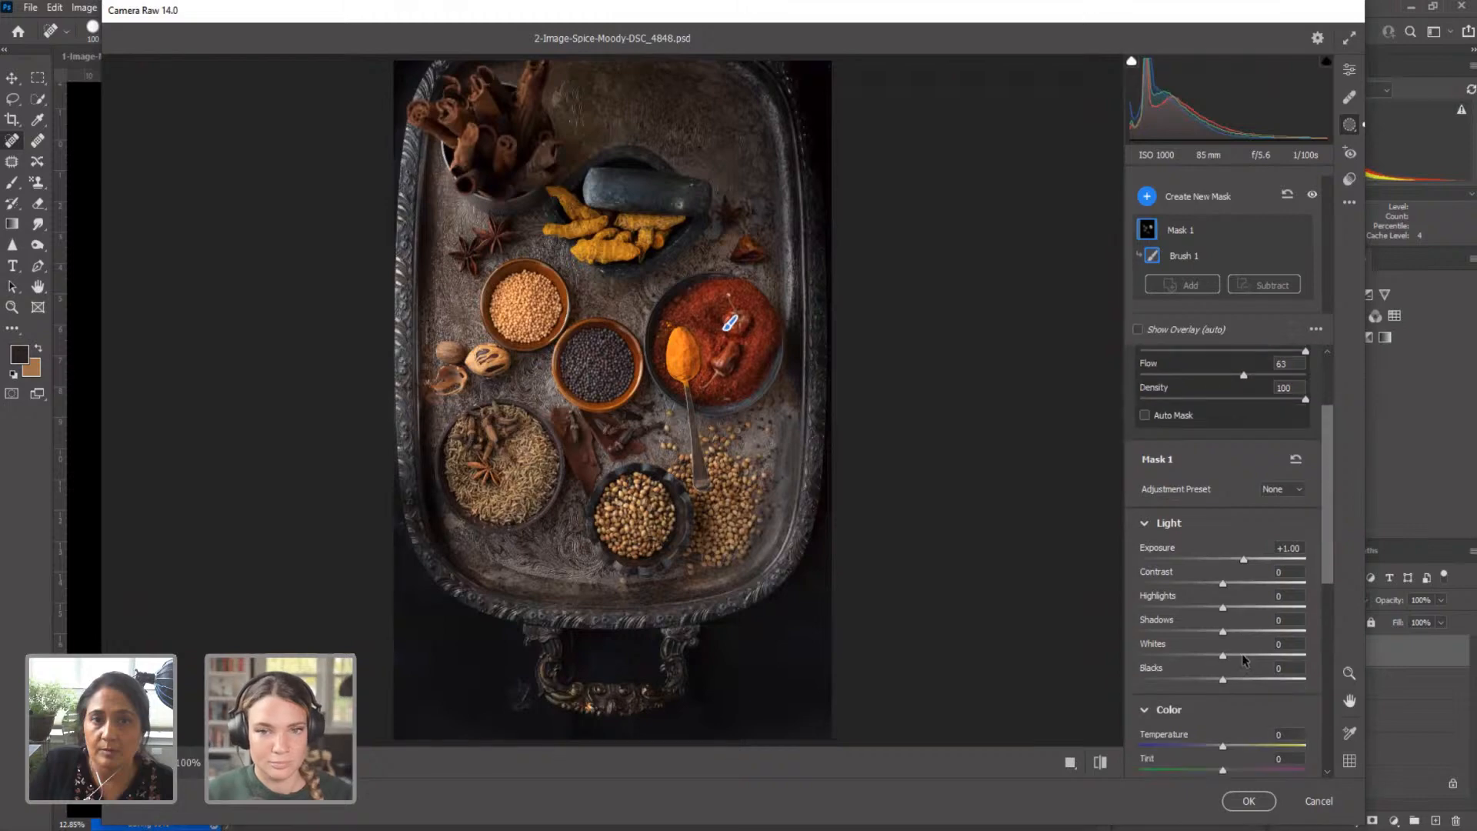
{"action": "scroll", "coordinate": [1235, 620], "scroll_direction": "down", "scroll_amount": 4}
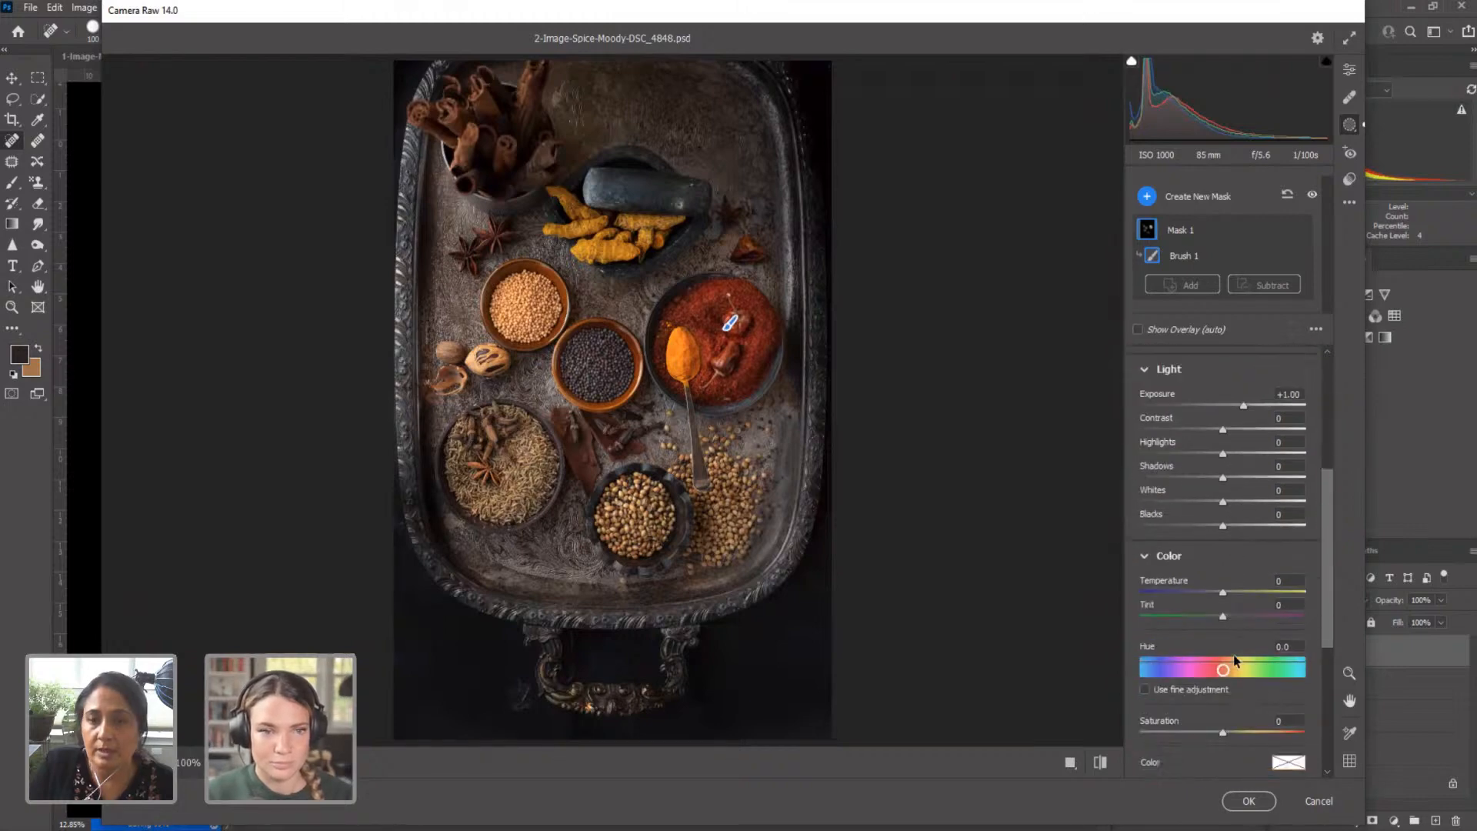
{"action": "left_click_drag", "start_coordinate": [1222, 732], "coordinate": [1233, 731]}
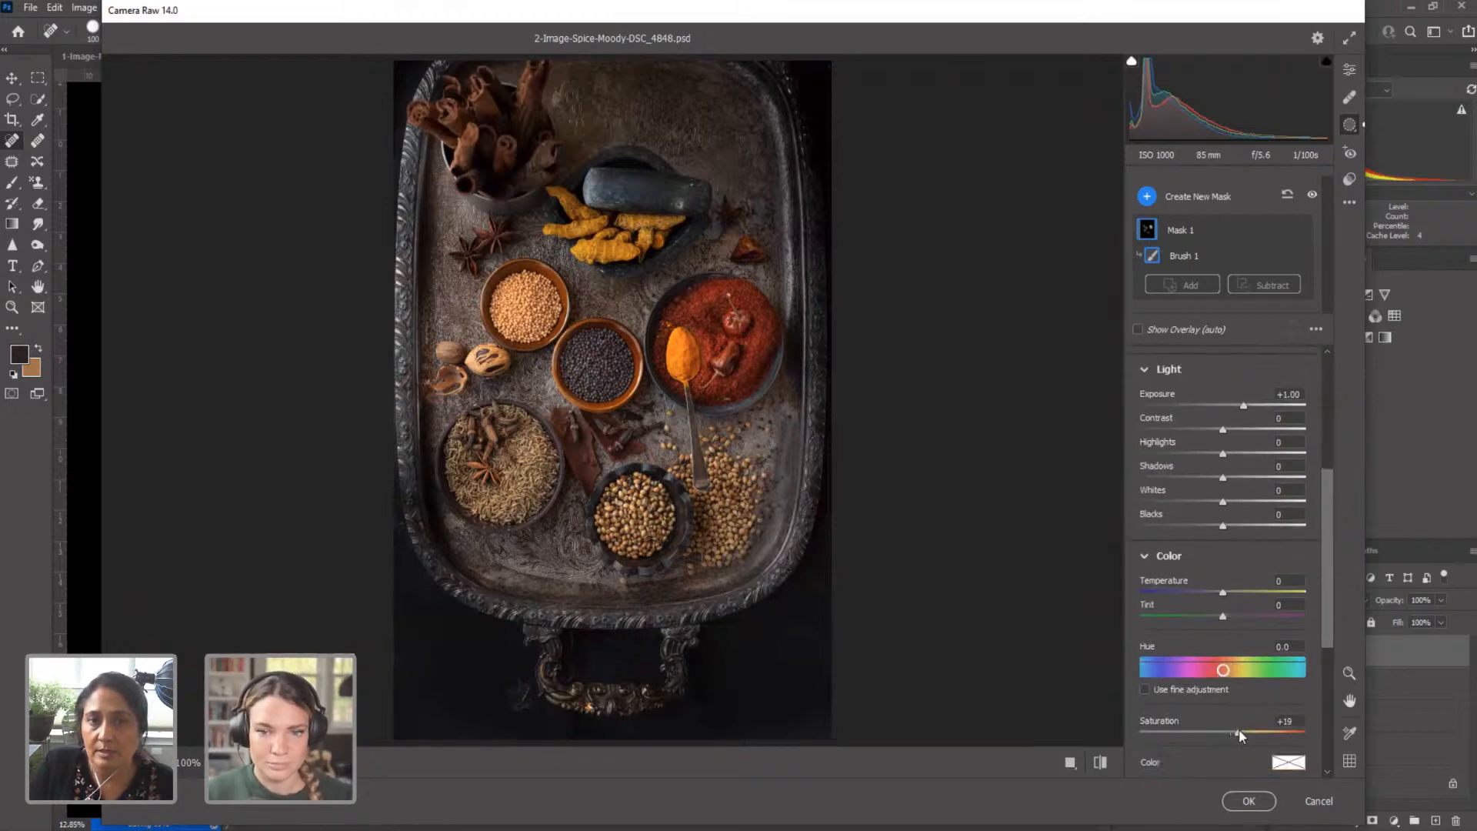
{"action": "scroll", "coordinate": [1242, 700], "scroll_direction": "down", "scroll_amount": 5}
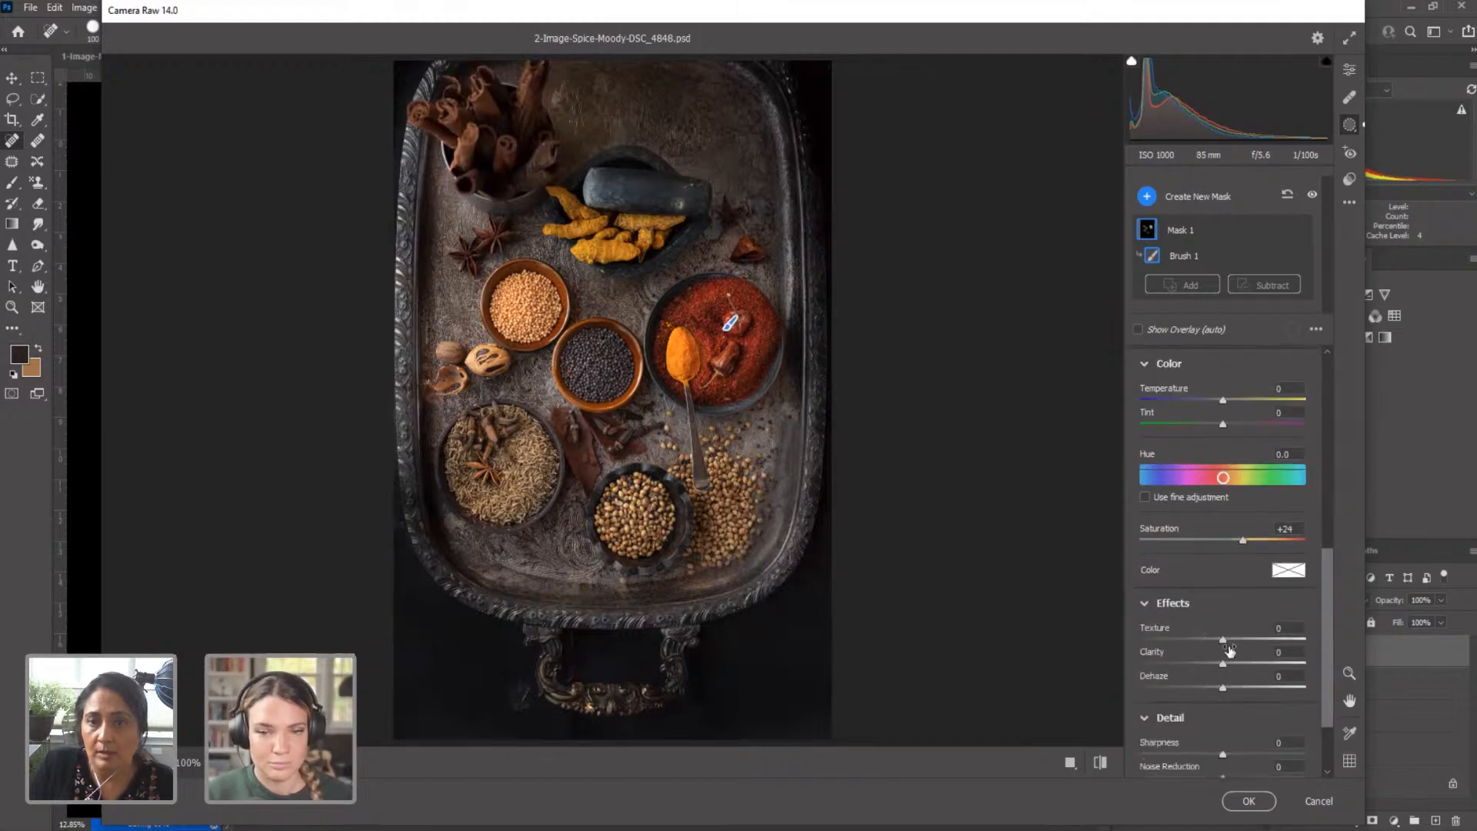
{"action": "left_click_drag", "start_coordinate": [1223, 639], "coordinate": [1233, 640]}
{"action": "left_click", "coordinate": [1238, 663]}
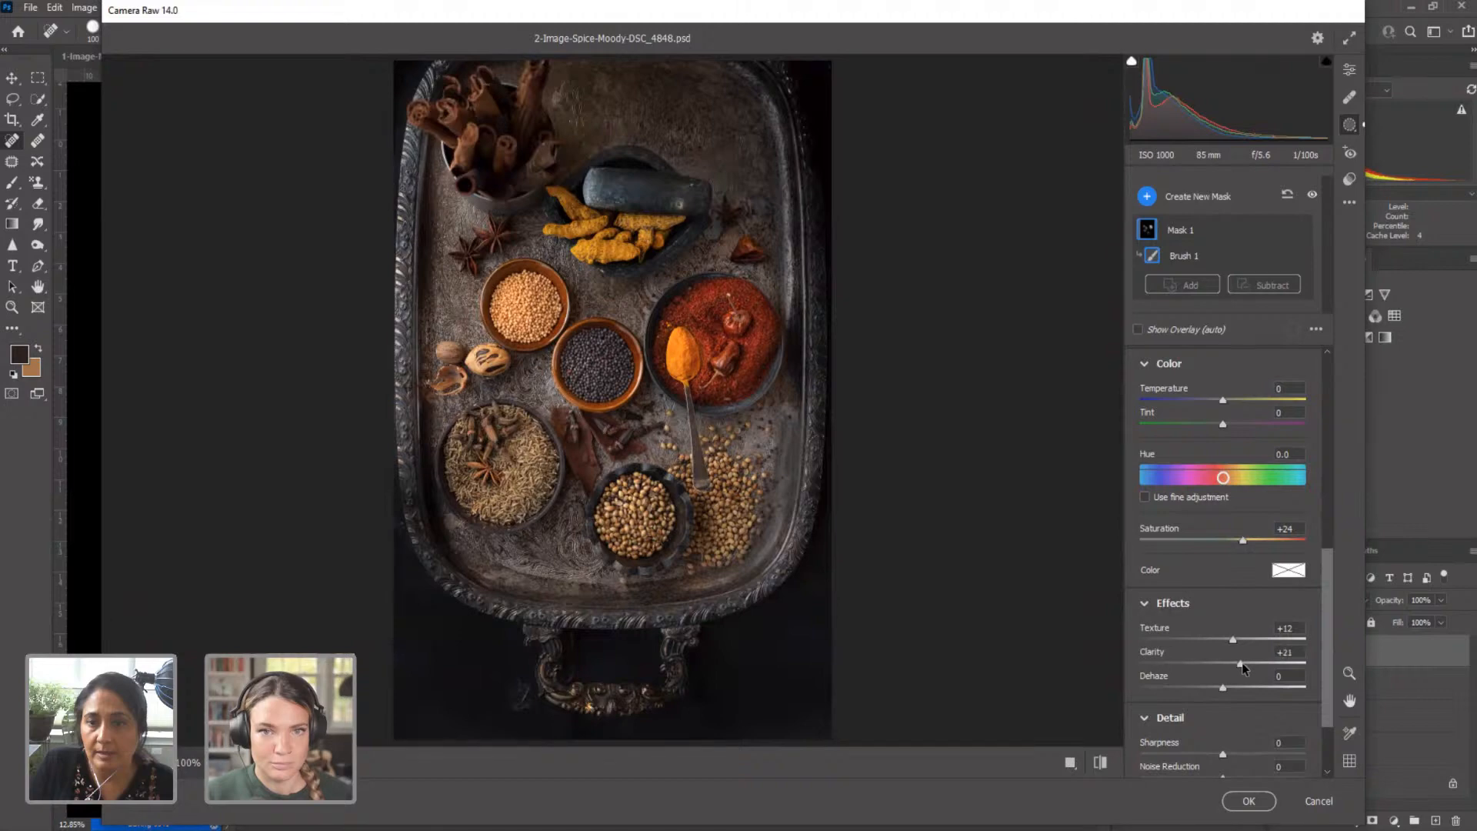
{"action": "left_click", "coordinate": [1240, 801]}
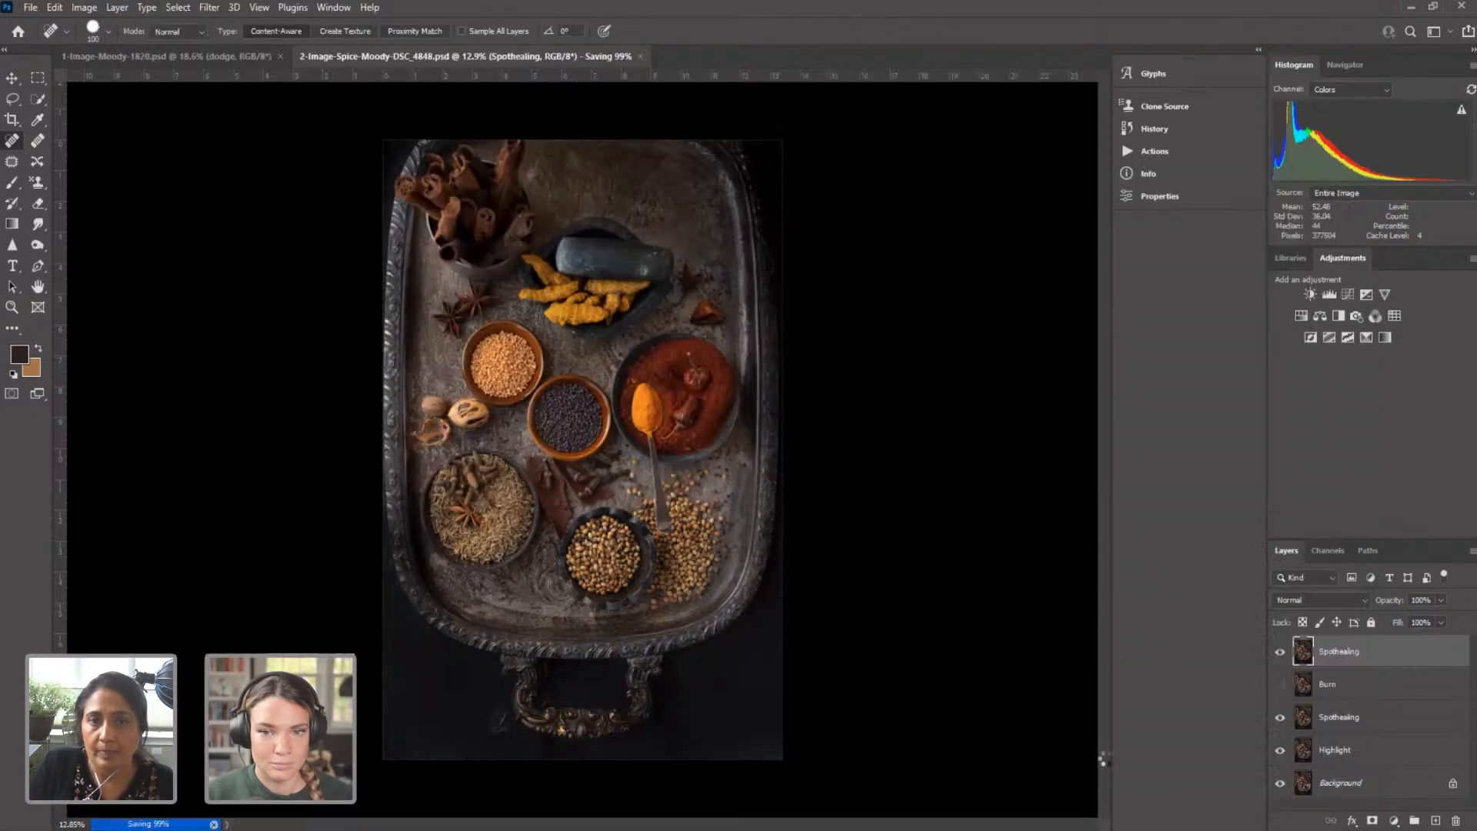
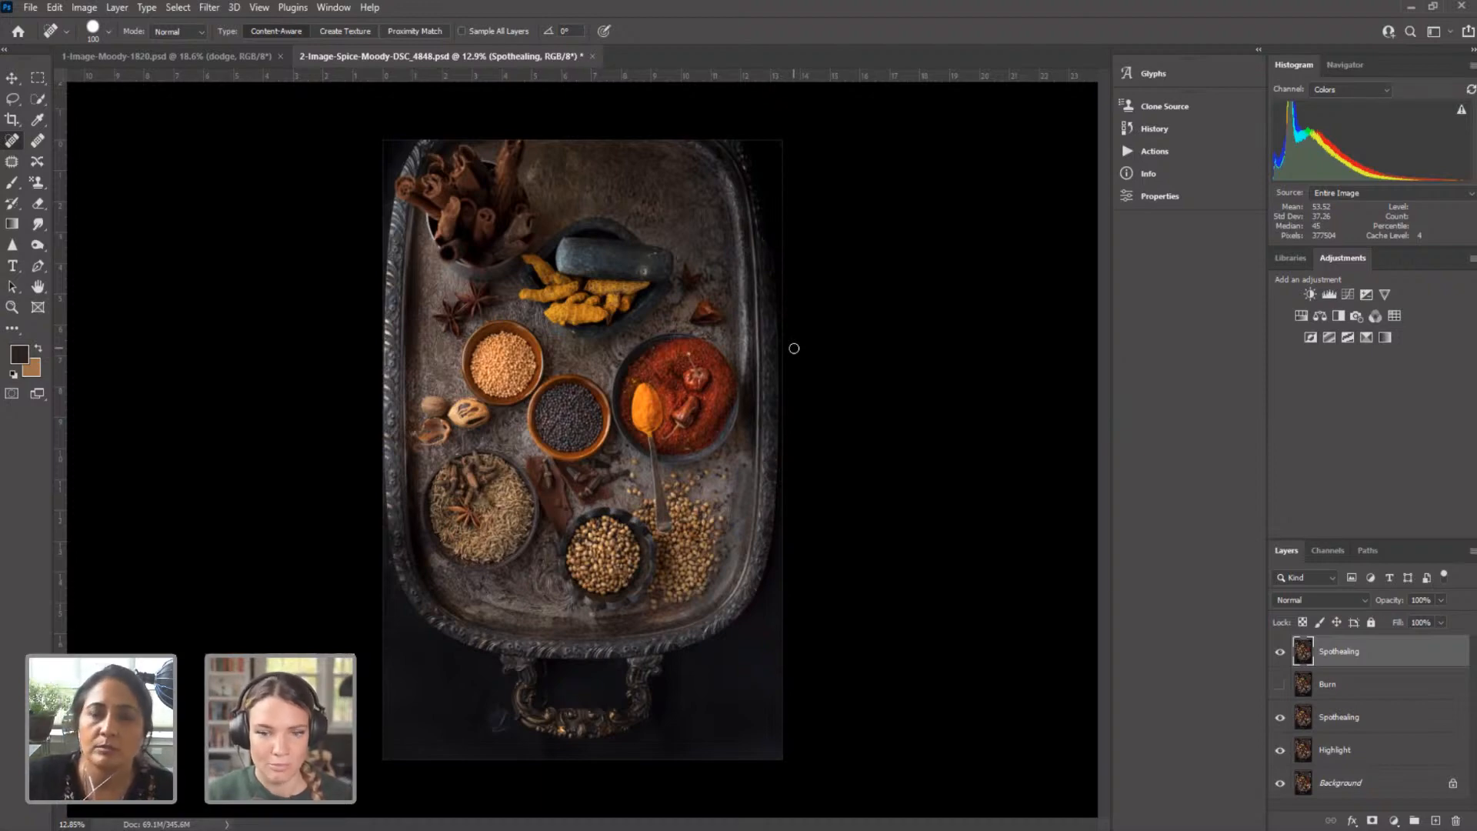
Step: Open the raw photo 3-FlourSieve-Moody.NEF from the Adobe Photoshop Workshop folder
{"action": "left_click", "coordinate": [31, 9]}
{"action": "left_click", "coordinate": [45, 40]}
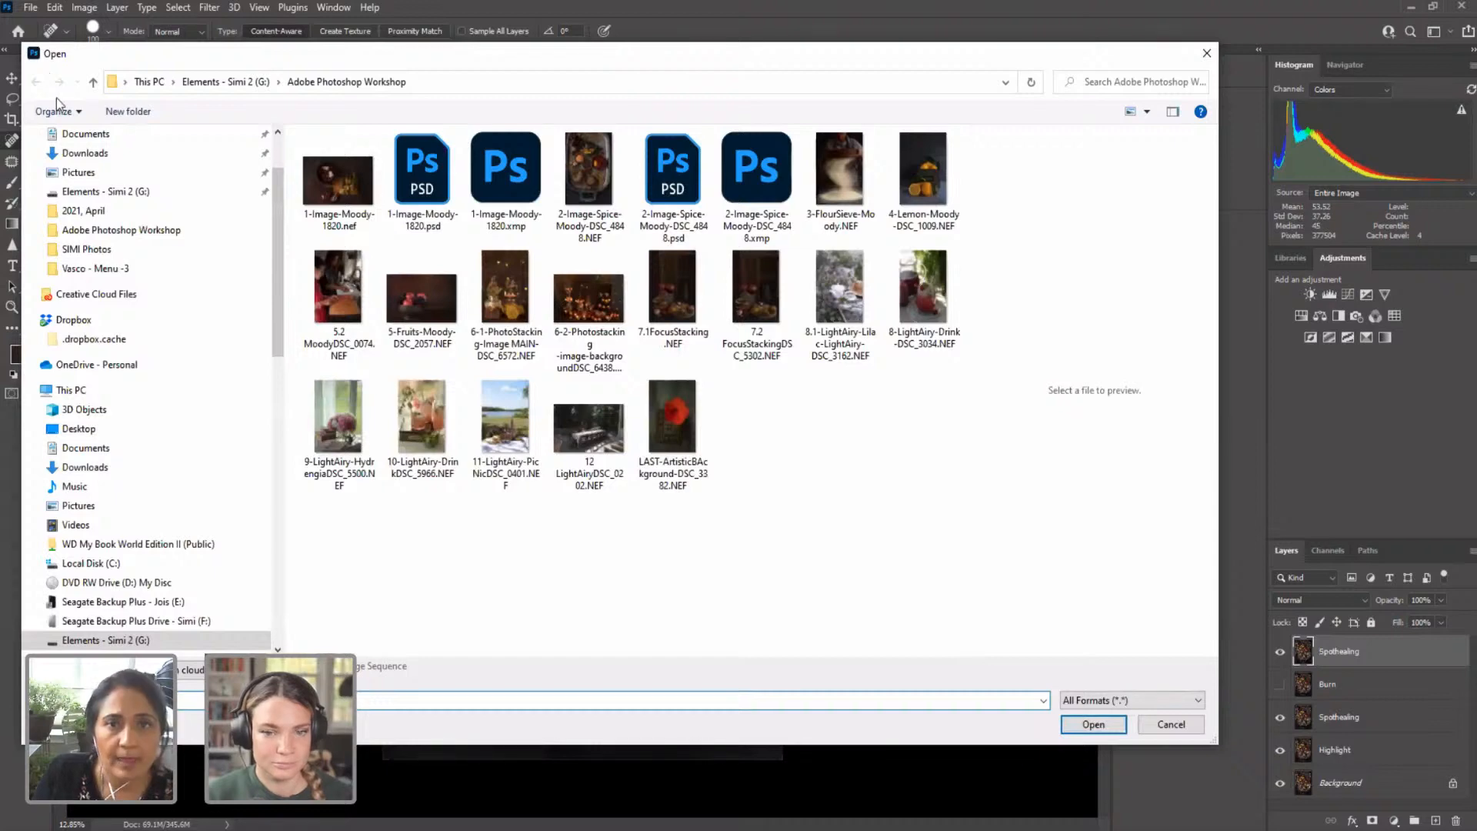
{"action": "left_click", "coordinate": [823, 201]}
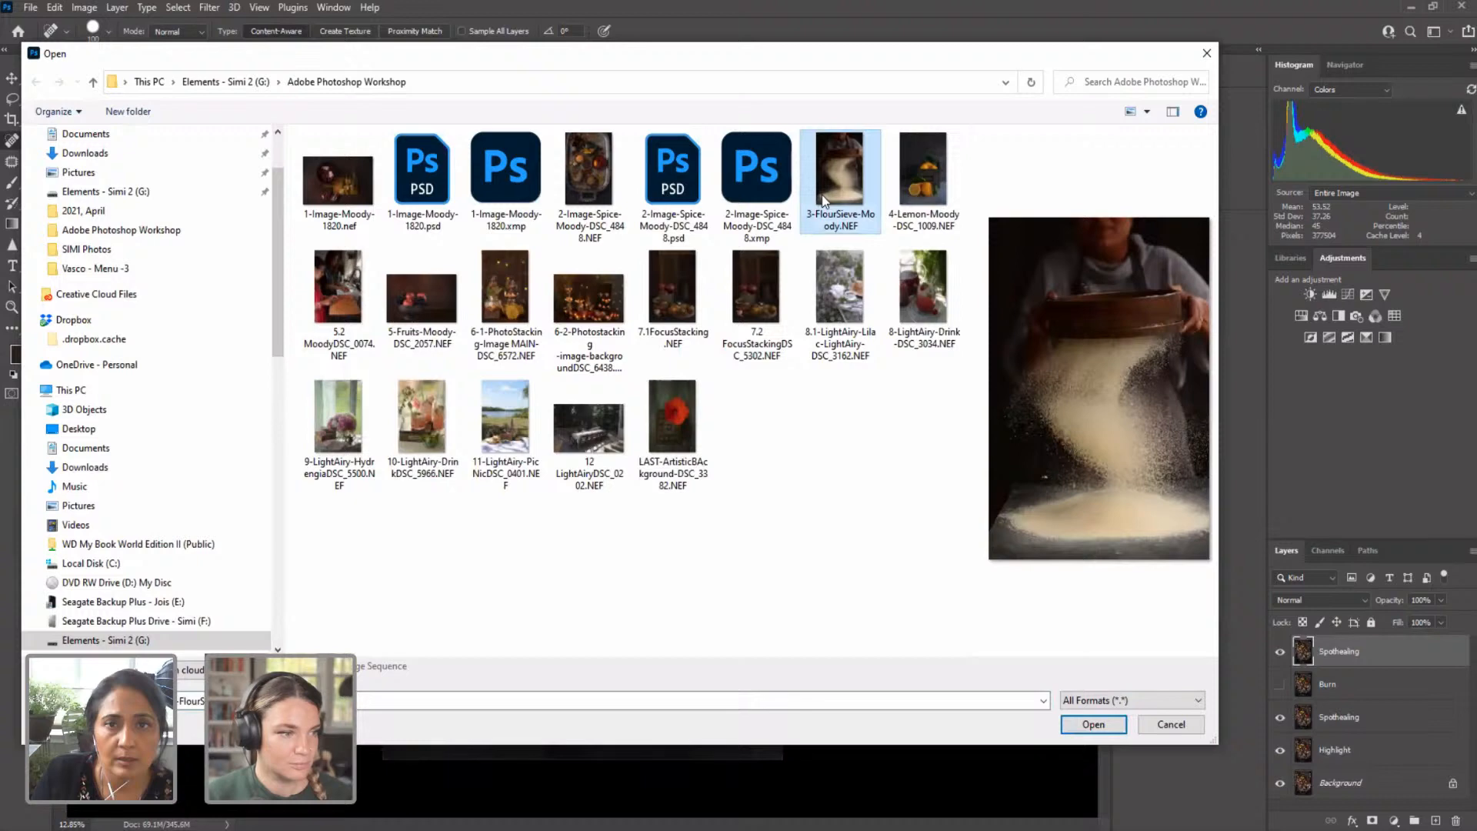
{"action": "left_click", "coordinate": [1085, 726]}
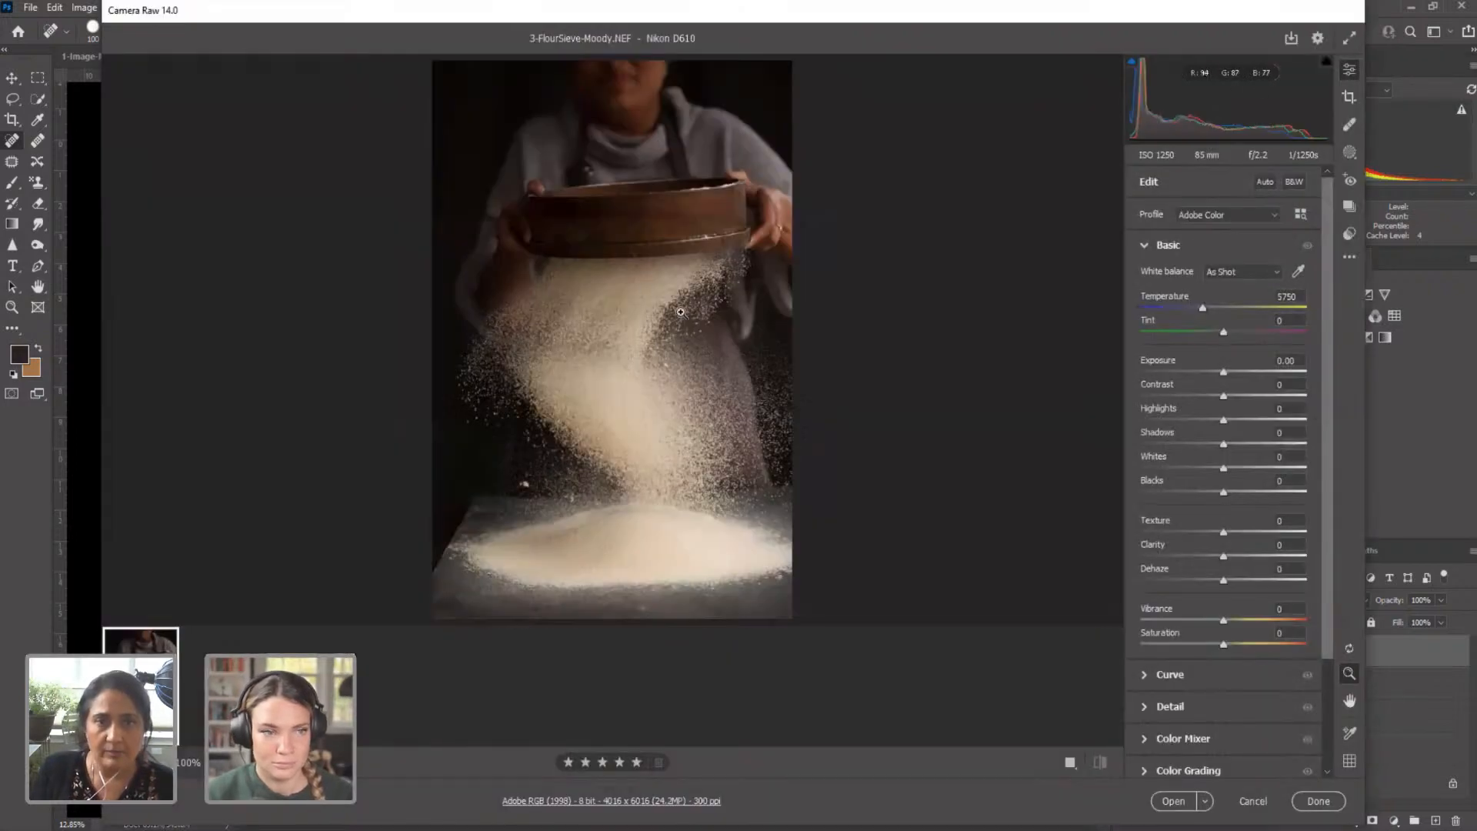
Step: Inspect the falling flour up close and paint a new brush mask over it, with size 10, feather 100 and flow 63
{"action": "left_click_drag", "start_coordinate": [603, 386], "coordinate": [672, 380]}
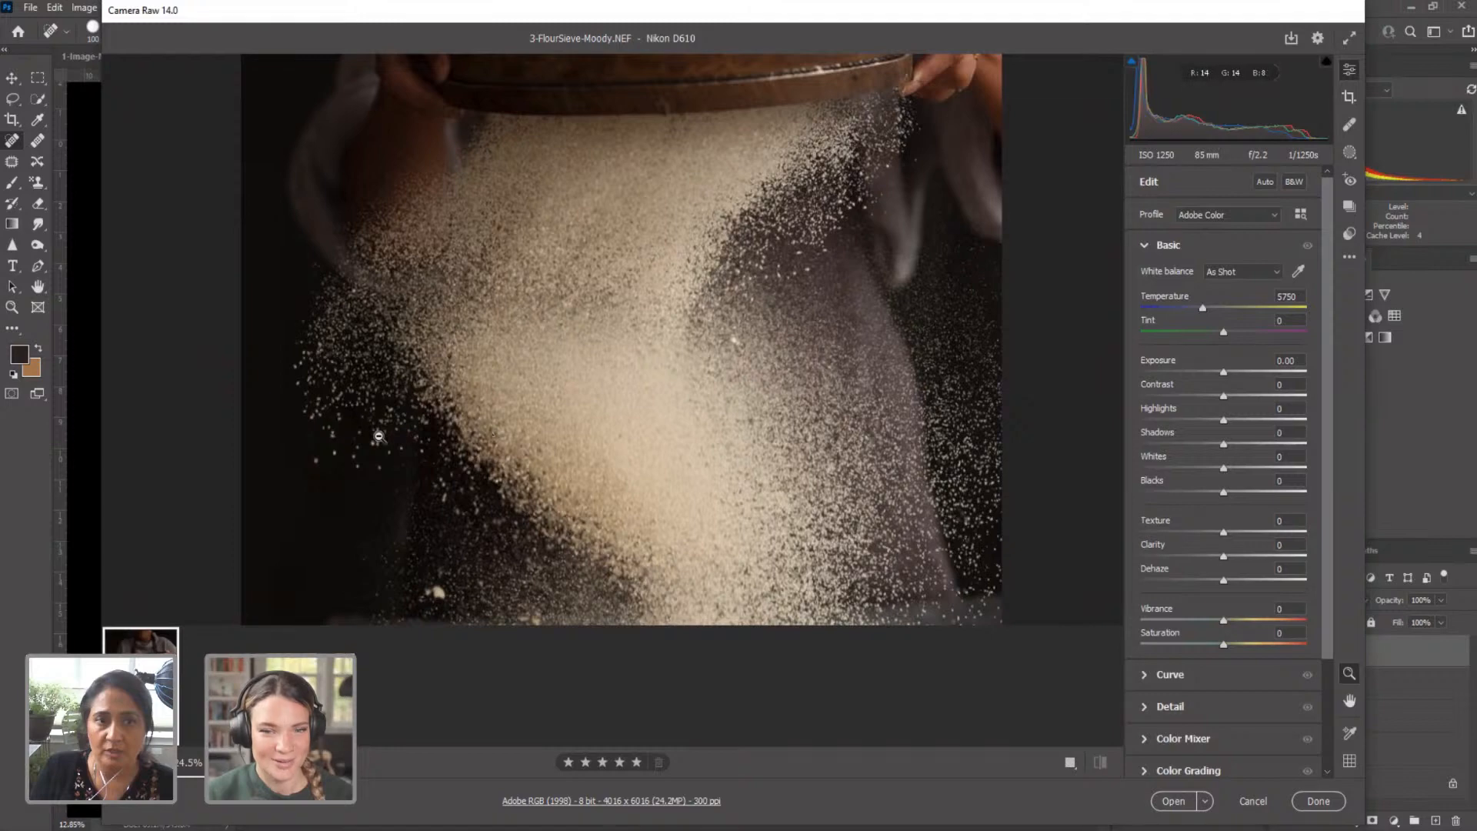
{"action": "left_click_drag", "start_coordinate": [626, 379], "coordinate": [568, 370]}
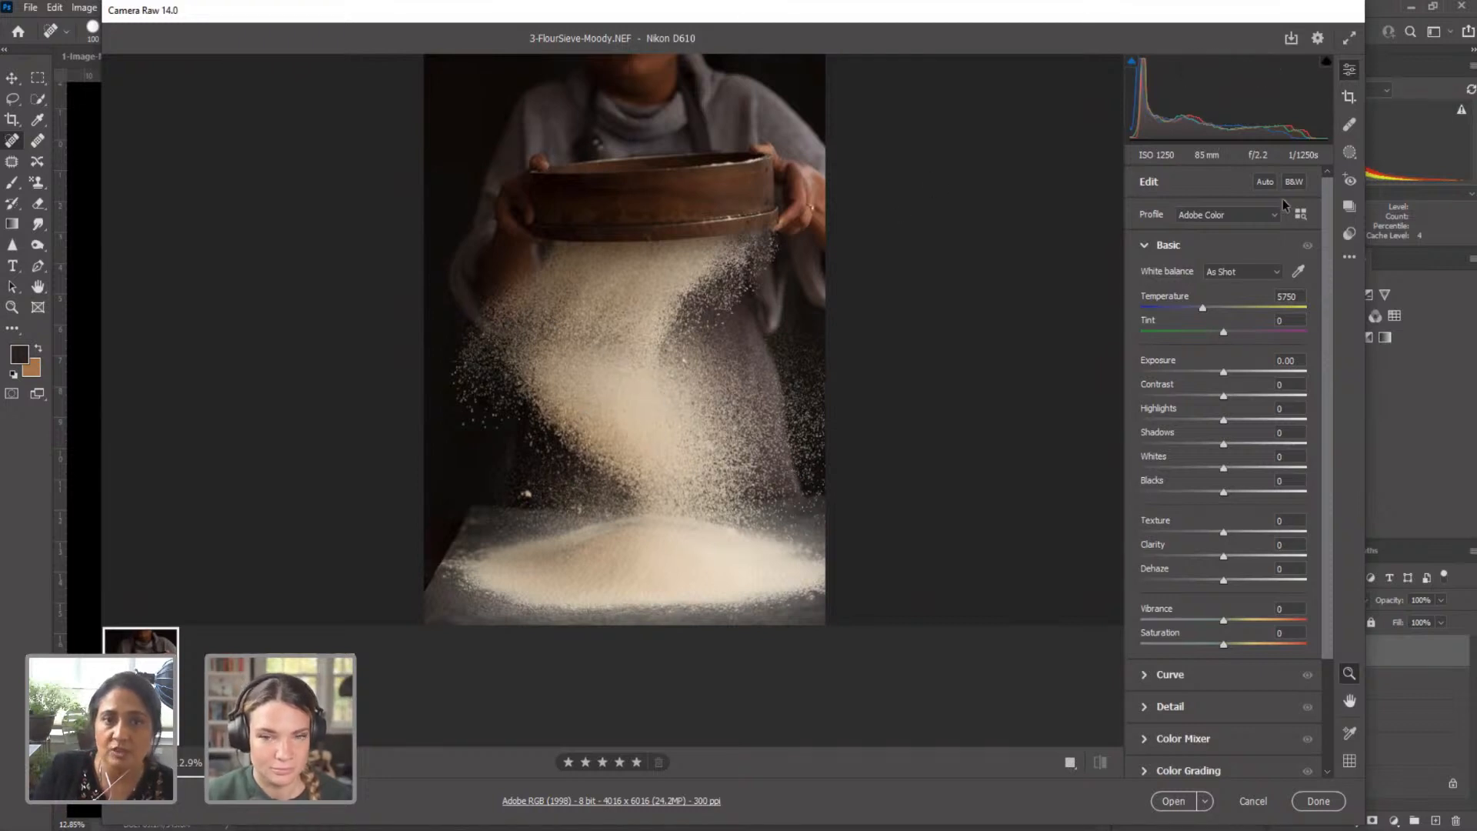
{"action": "left_click", "coordinate": [1343, 158]}
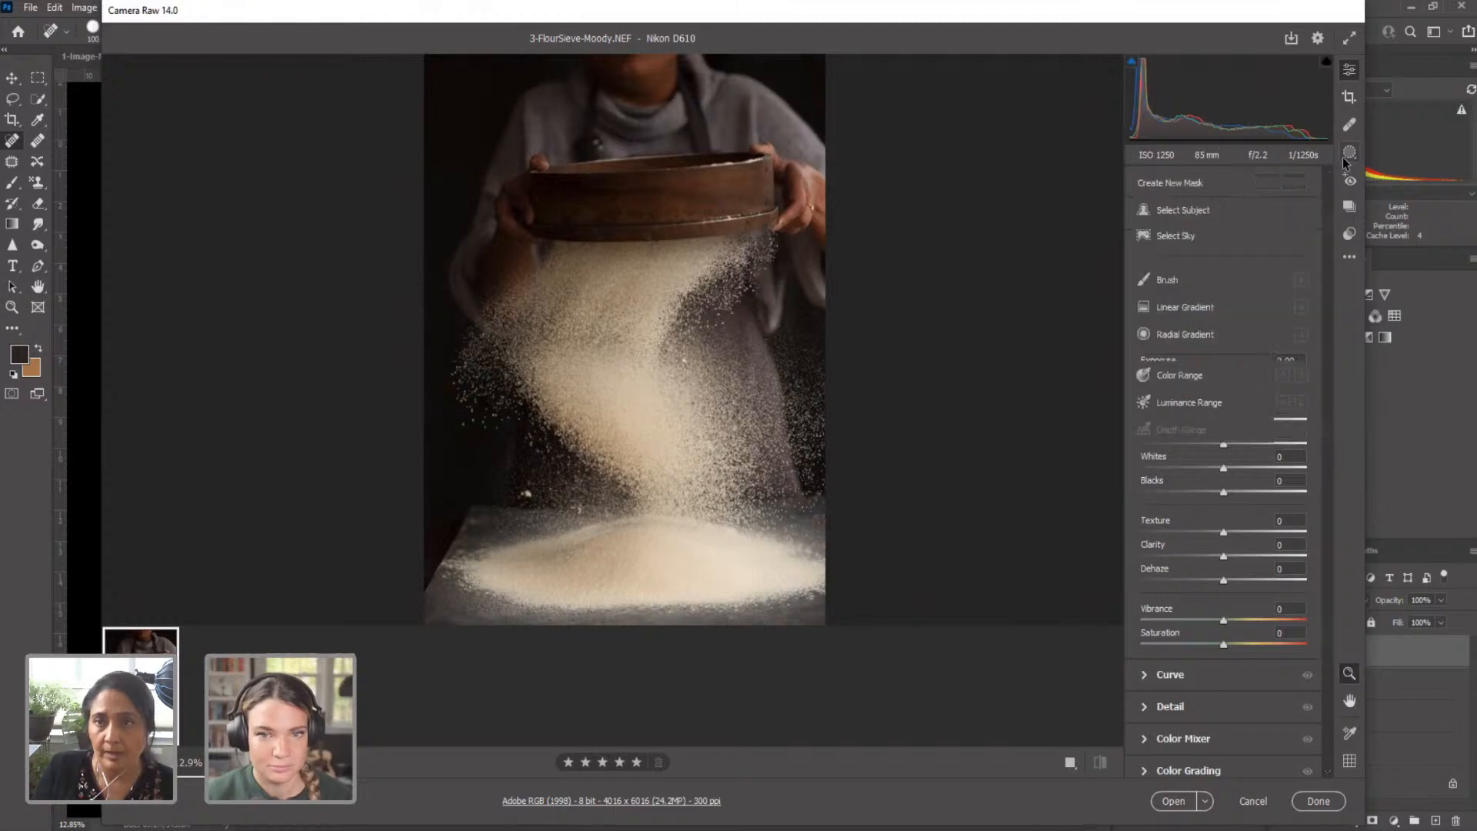
{"action": "left_click", "coordinate": [1169, 282]}
{"action": "mouse_move", "coordinate": [538, 261]}
{"action": "left_mouse_down"}
{"action": "mouse_move", "coordinate": [705, 258]}
{"action": "mouse_move", "coordinate": [490, 313]}
{"action": "mouse_move", "coordinate": [561, 328]}
{"action": "mouse_move", "coordinate": [460, 363]}
{"action": "mouse_move", "coordinate": [509, 395]}
{"action": "mouse_move", "coordinate": [601, 393]}
{"action": "mouse_move", "coordinate": [607, 377]}
{"action": "mouse_move", "coordinate": [743, 381]}
{"action": "mouse_move", "coordinate": [726, 408]}
{"action": "mouse_move", "coordinate": [798, 419]}
{"action": "mouse_move", "coordinate": [754, 467]}
{"action": "mouse_move", "coordinate": [684, 494]}
{"action": "mouse_move", "coordinate": [614, 474]}
{"action": "mouse_move", "coordinate": [554, 496]}
{"action": "mouse_move", "coordinate": [674, 491]}
{"action": "mouse_move", "coordinate": [748, 525]}
{"action": "mouse_move", "coordinate": [757, 556]}
{"action": "left_mouse_up"}
{"action": "mouse_move", "coordinate": [607, 429]}
{"action": "left_mouse_down"}
{"action": "mouse_move", "coordinate": [683, 431]}
{"action": "mouse_move", "coordinate": [704, 415]}
{"action": "mouse_move", "coordinate": [574, 337]}
{"action": "mouse_move", "coordinate": [614, 313]}
{"action": "mouse_move", "coordinate": [561, 335]}
{"action": "mouse_move", "coordinate": [561, 409]}
{"action": "mouse_move", "coordinate": [547, 337]}
{"action": "mouse_move", "coordinate": [660, 285]}
{"action": "mouse_move", "coordinate": [758, 279]}
{"action": "mouse_move", "coordinate": [747, 264]}
{"action": "mouse_move", "coordinate": [752, 338]}
{"action": "mouse_move", "coordinate": [795, 416]}
{"action": "mouse_move", "coordinate": [790, 485]}
{"action": "mouse_move", "coordinate": [804, 502]}
{"action": "mouse_move", "coordinate": [778, 517]}
{"action": "left_mouse_up"}
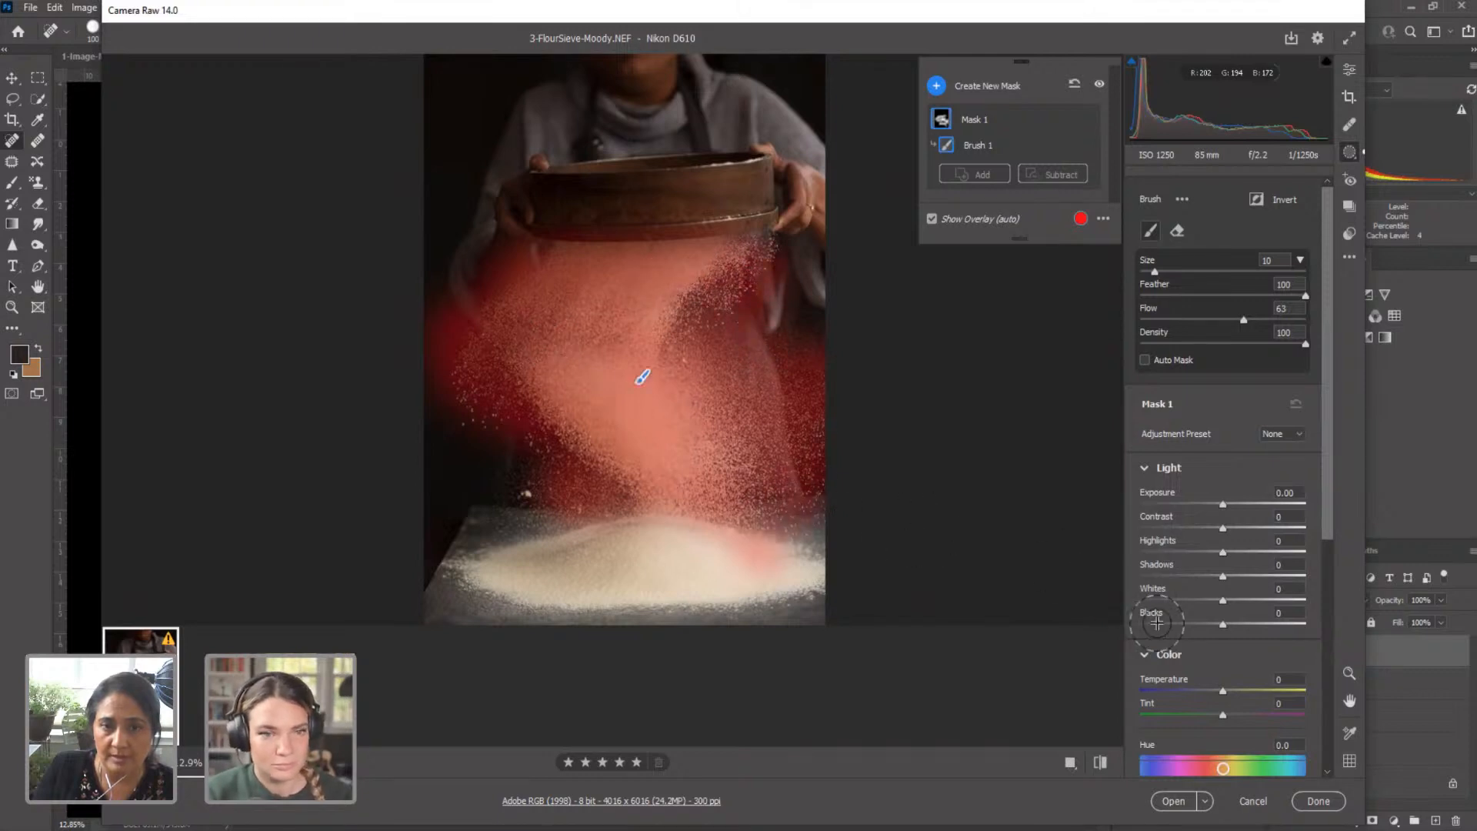
Step: Set the flour mask's texture to +59, clarity to +48 and dehaze to +18
{"action": "scroll", "coordinate": [1157, 627], "scroll_direction": "down", "scroll_amount": 5}
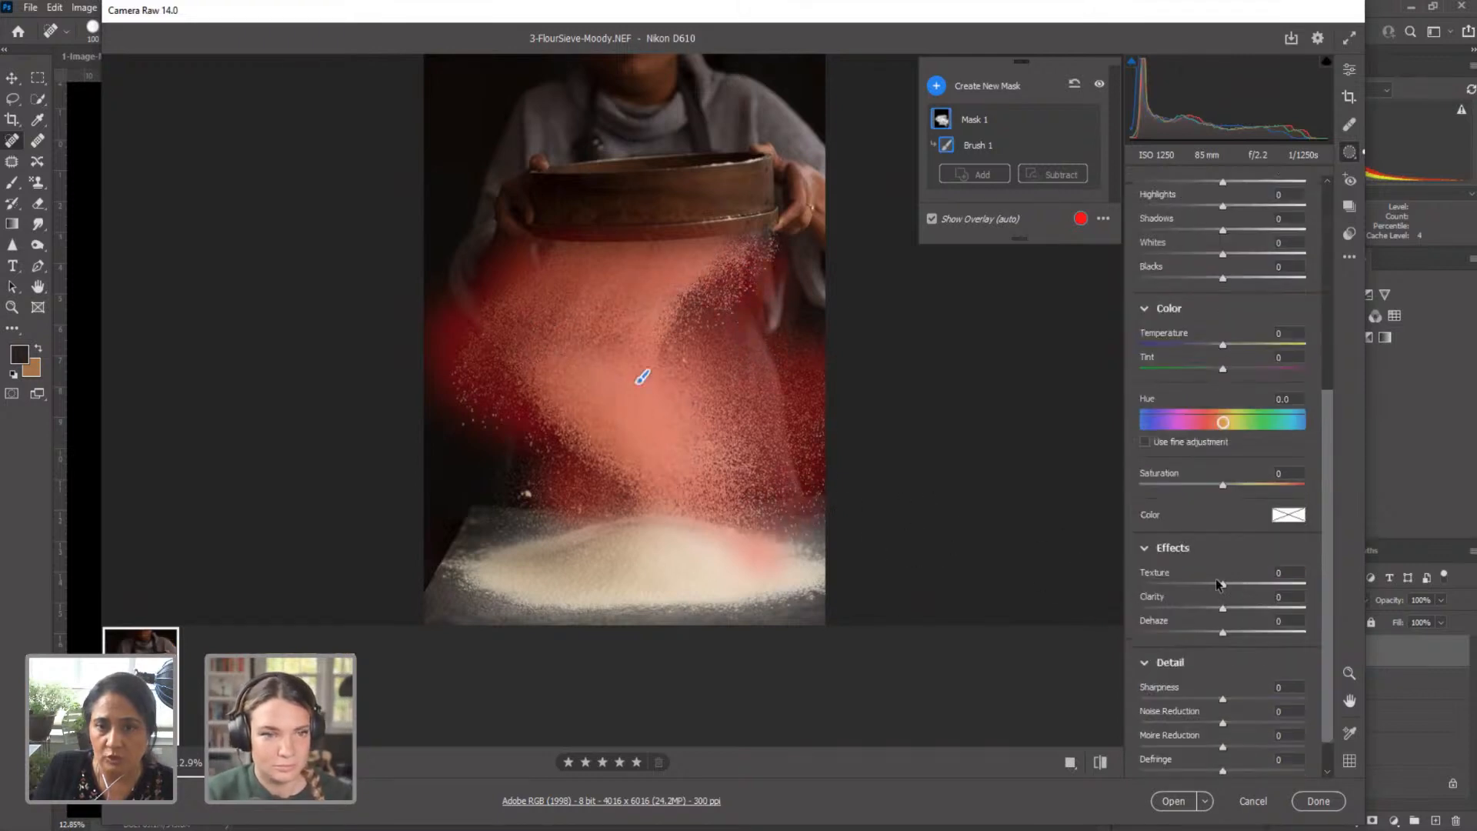
{"action": "left_click_drag", "start_coordinate": [1223, 586], "coordinate": [1268, 586]}
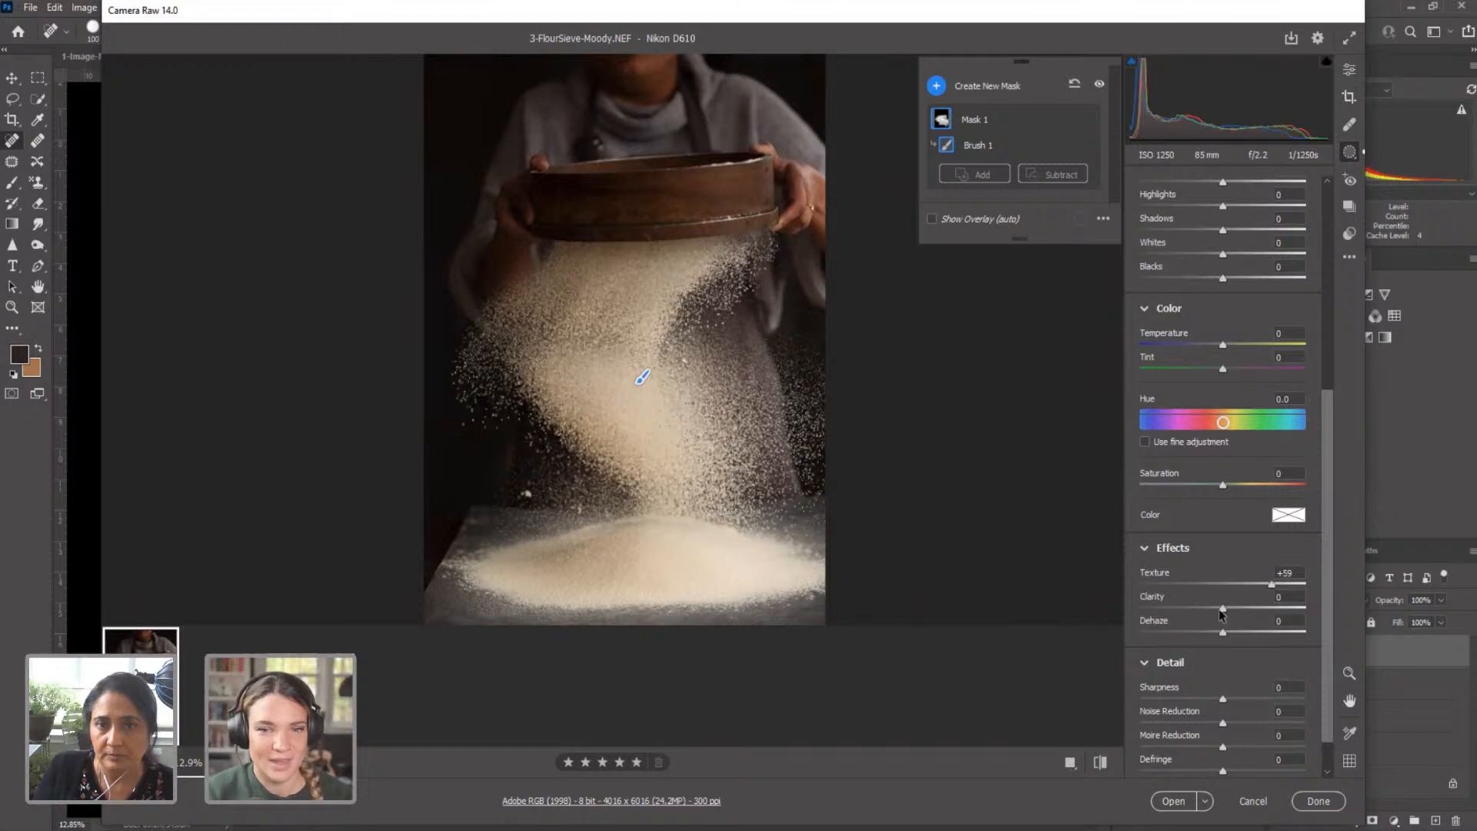
{"action": "left_click_drag", "start_coordinate": [1248, 613], "coordinate": [1252, 612]}
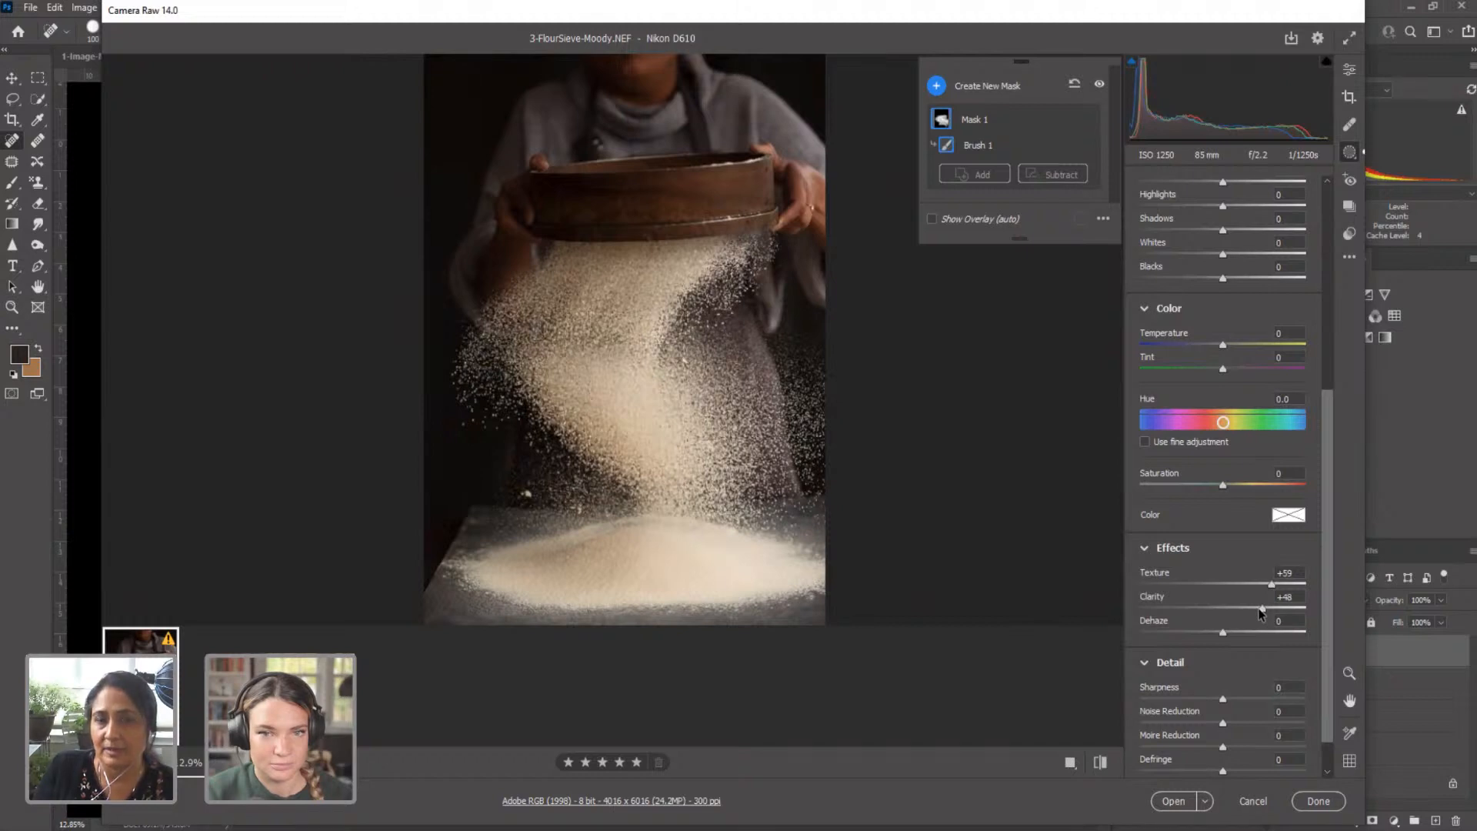
{"action": "left_click", "coordinate": [1232, 631]}
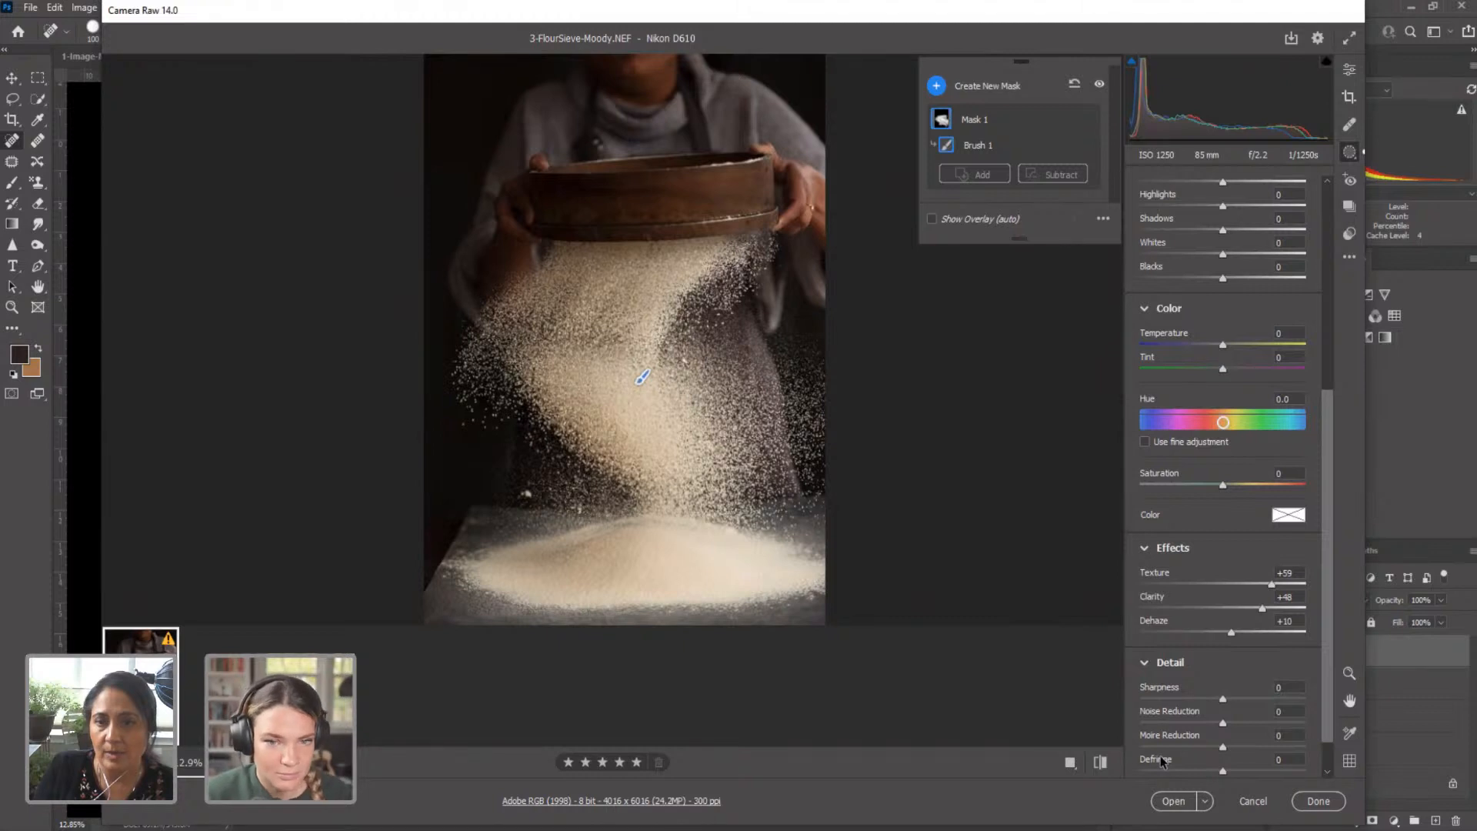
{"action": "left_click", "coordinate": [1237, 633]}
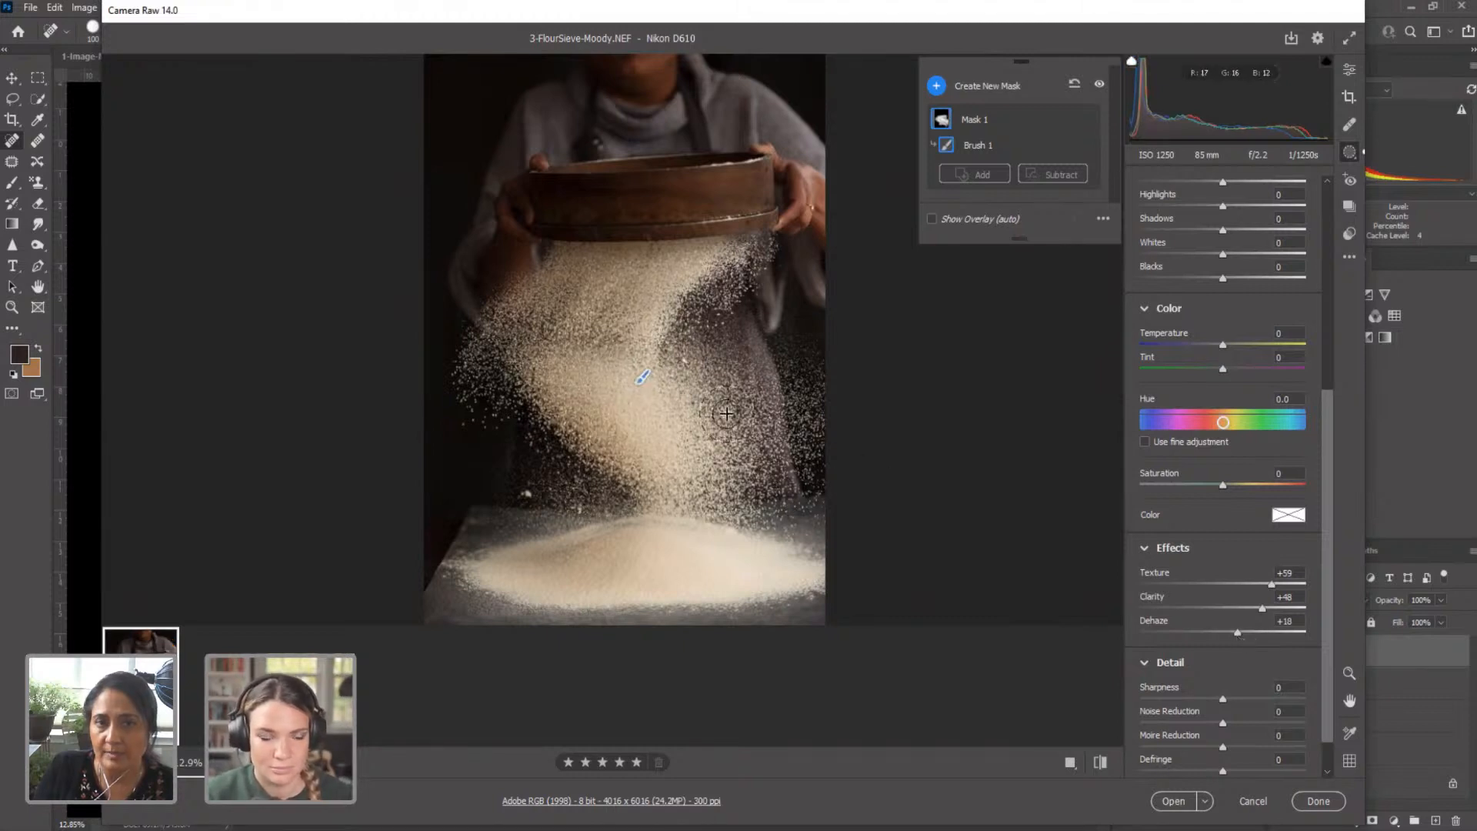
Step: Reset the flour mask's texture, clarity and dehaze to 0
{"action": "left_click", "coordinate": [1290, 573]}
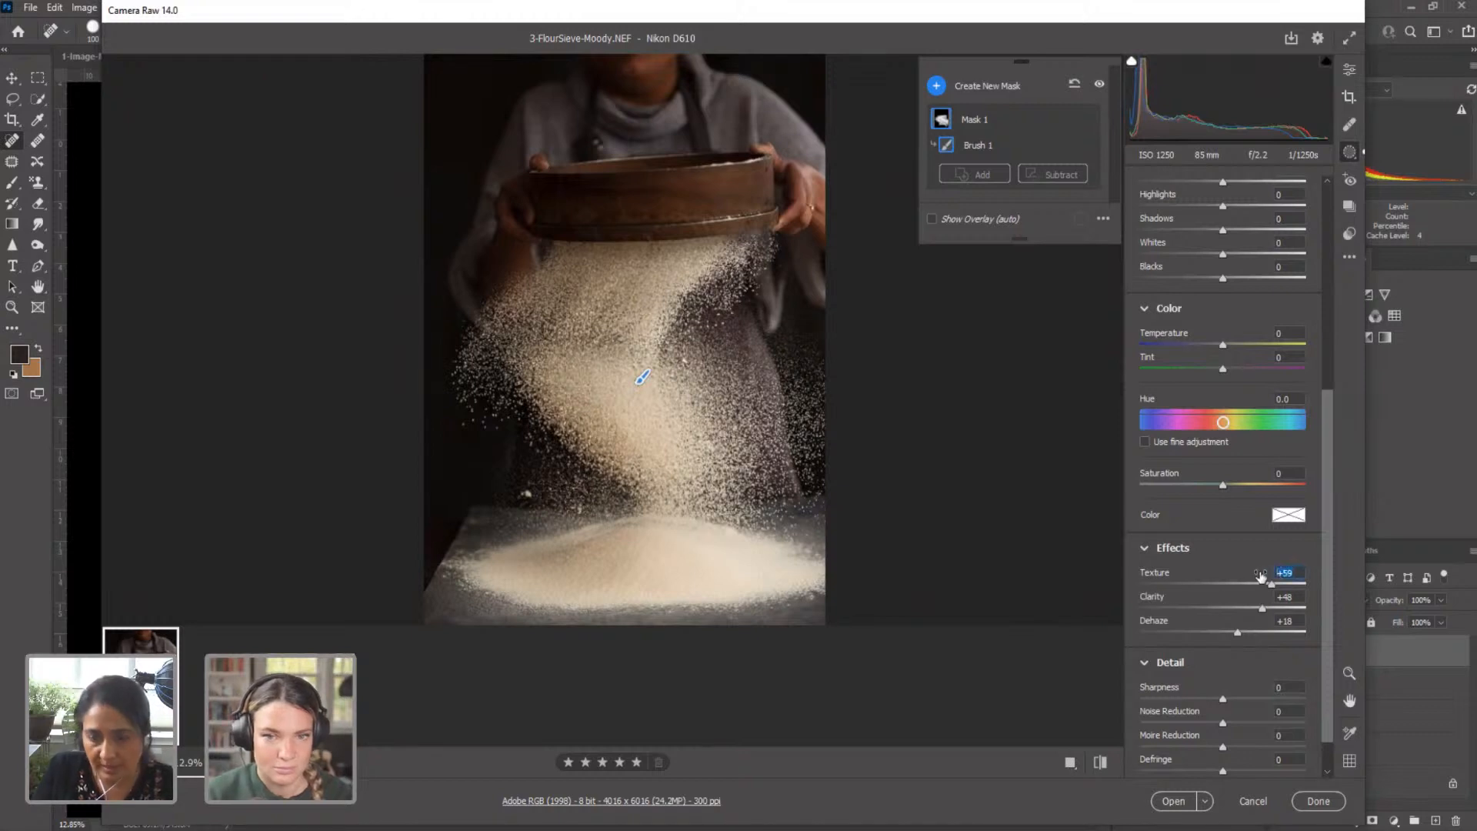
{"action": "type", "text": "0"}
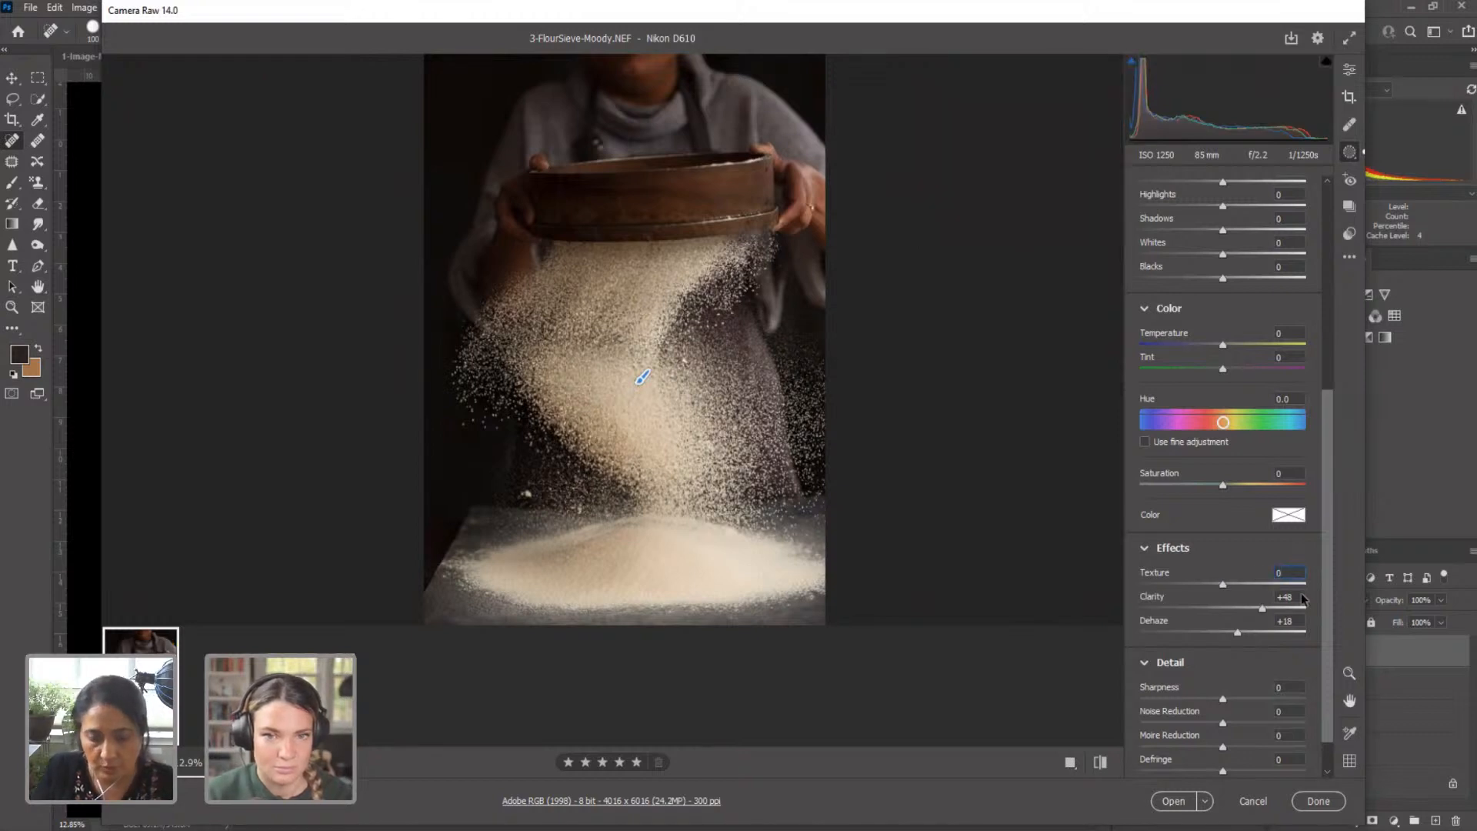
{"action": "key", "text": "Tab"}
{"action": "type", "text": "0"}
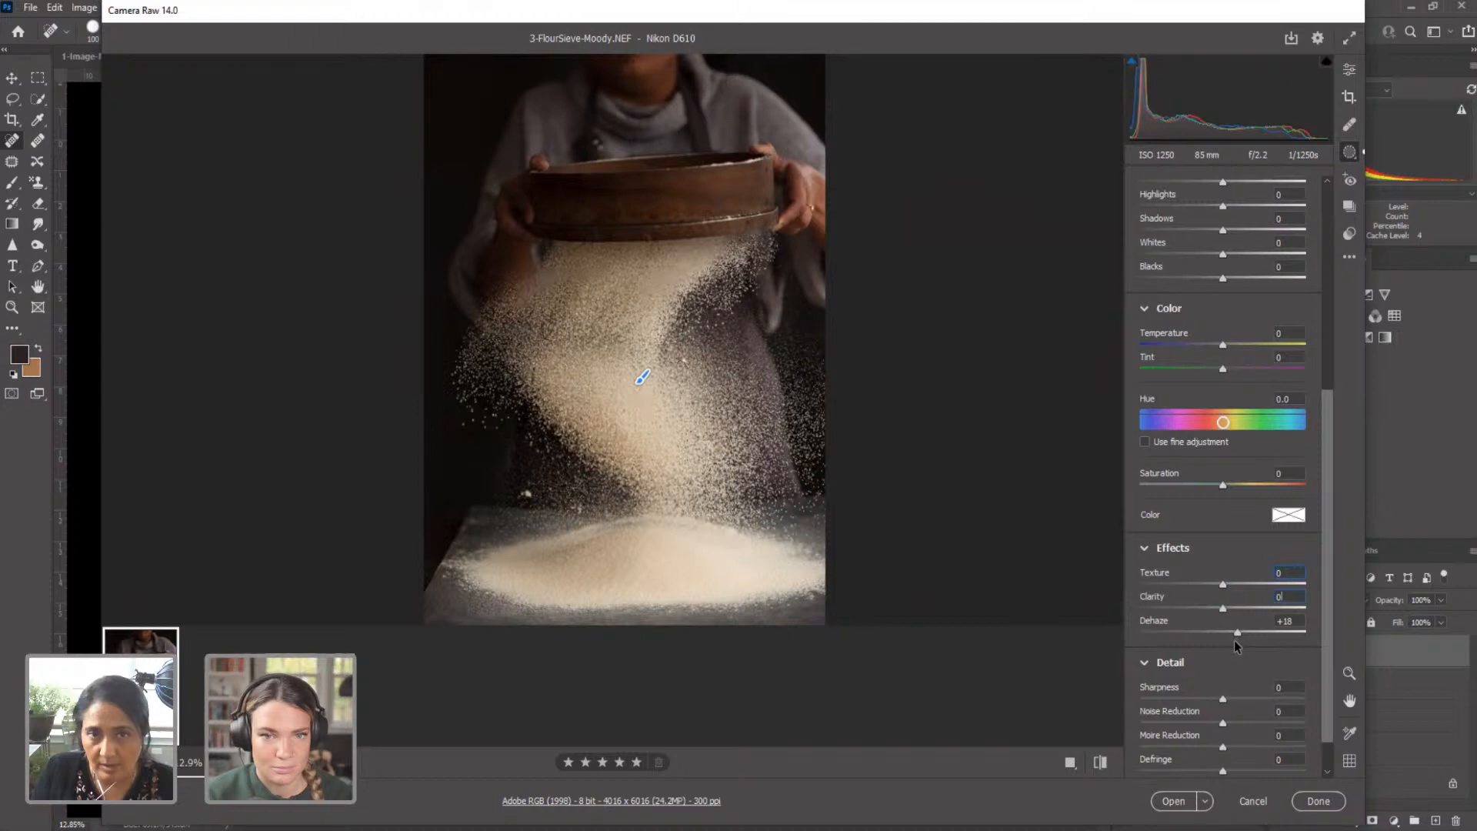
{"action": "key", "text": "Tab"}
{"action": "type", "text": "0"}
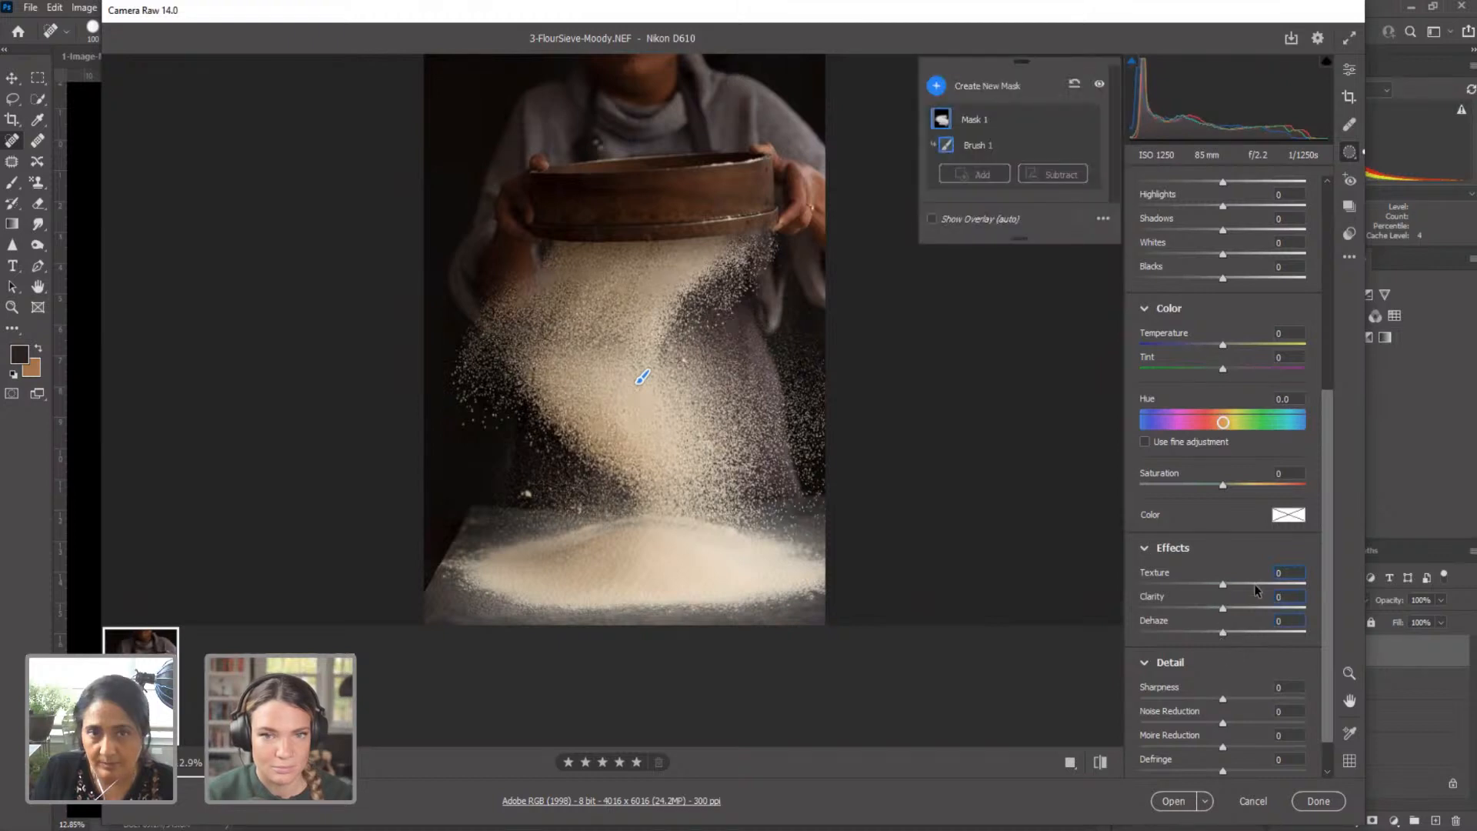
Step: Set the flour mask's texture to +46, clarity to +39 and dehaze to +26, and open the developed photo in Photoshop
{"action": "left_click_drag", "start_coordinate": [1223, 584], "coordinate": [1255, 607]}
{"action": "left_click", "coordinate": [1242, 631]}
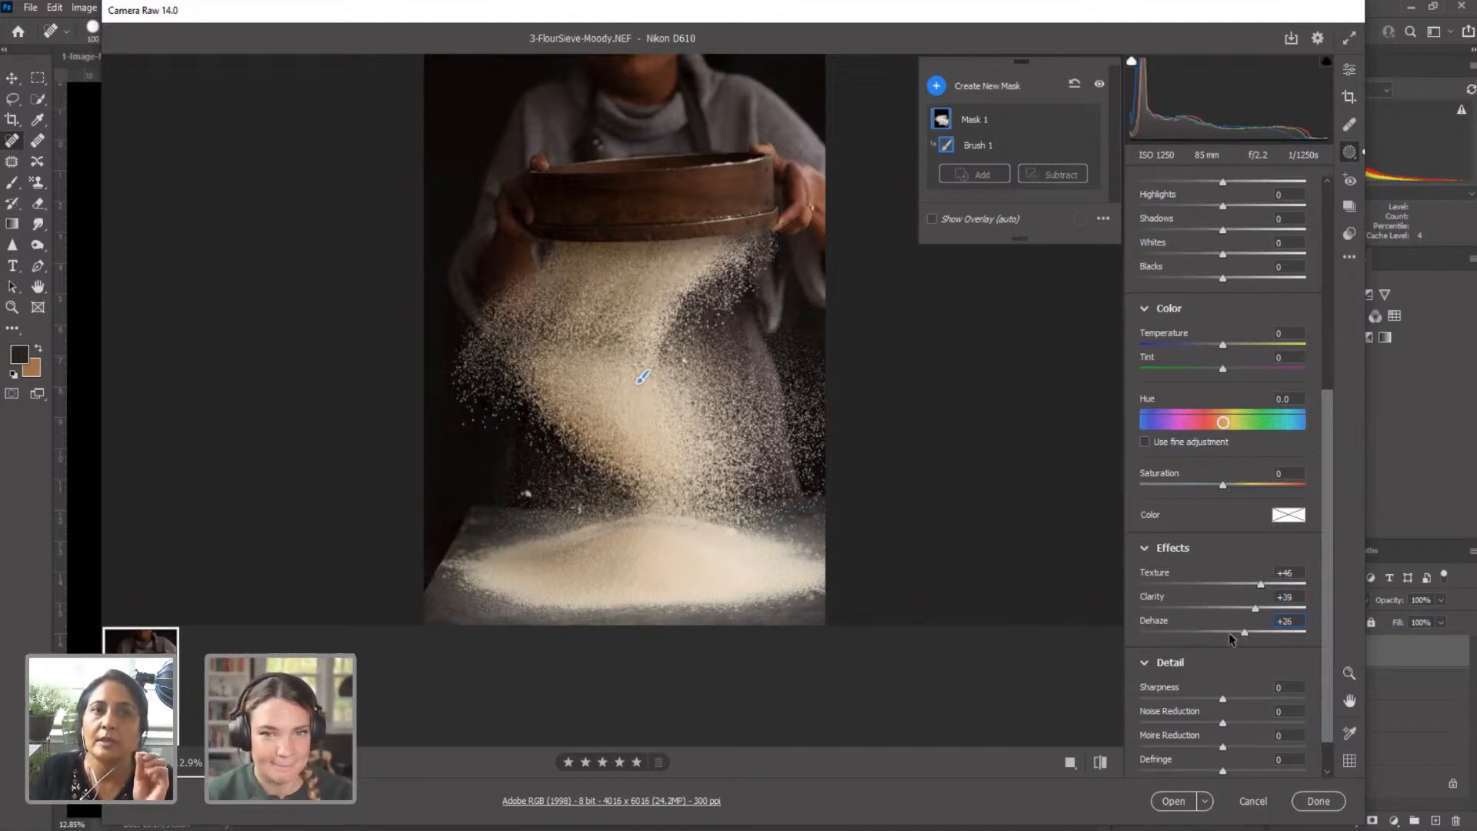
{"action": "left_click", "coordinate": [1193, 802]}
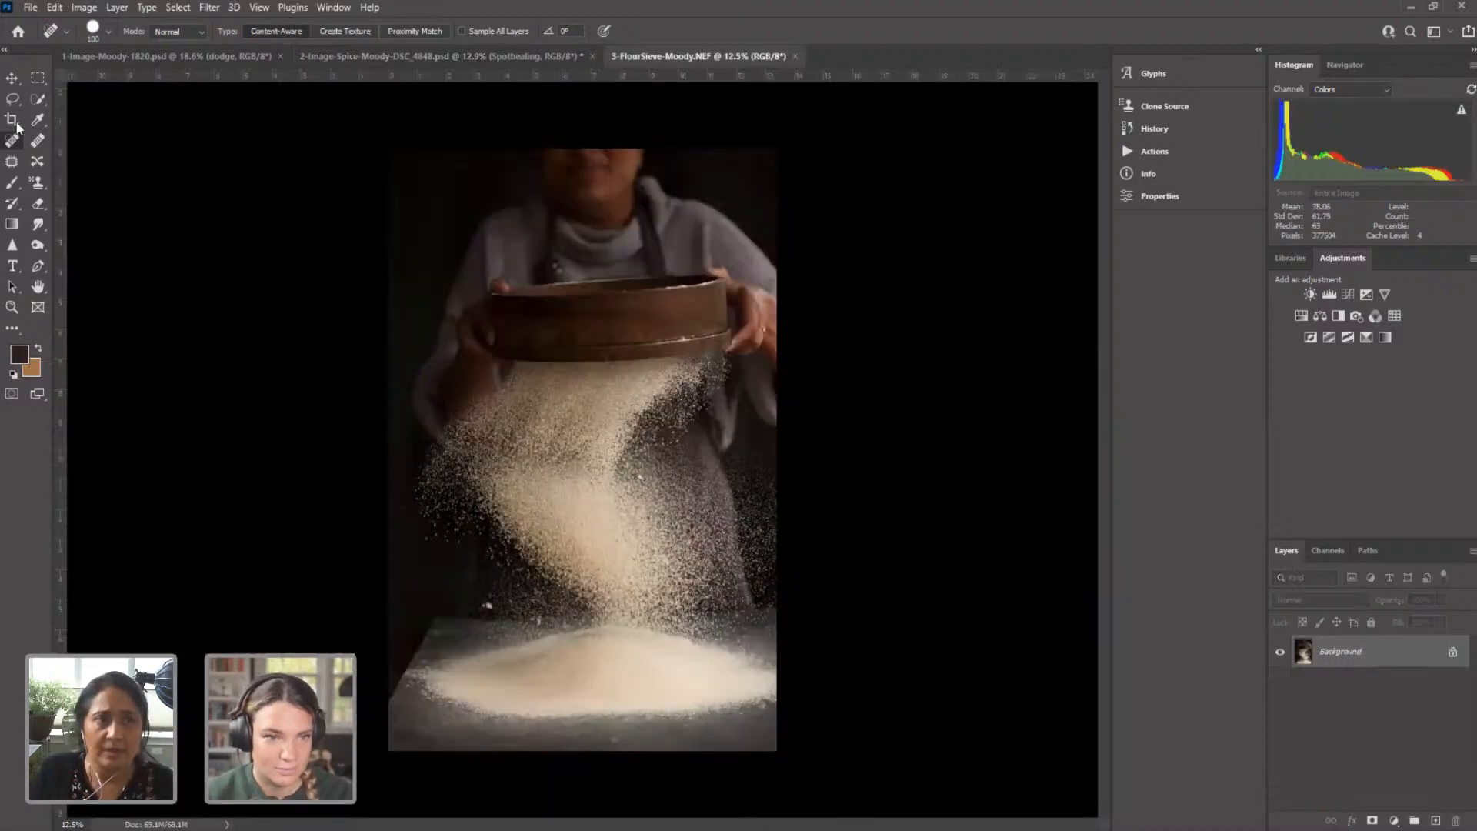
Step: Duplicate the Background layer as "Straighten" and level the photo by rotating the crop slightly
{"action": "key", "text": "c"}
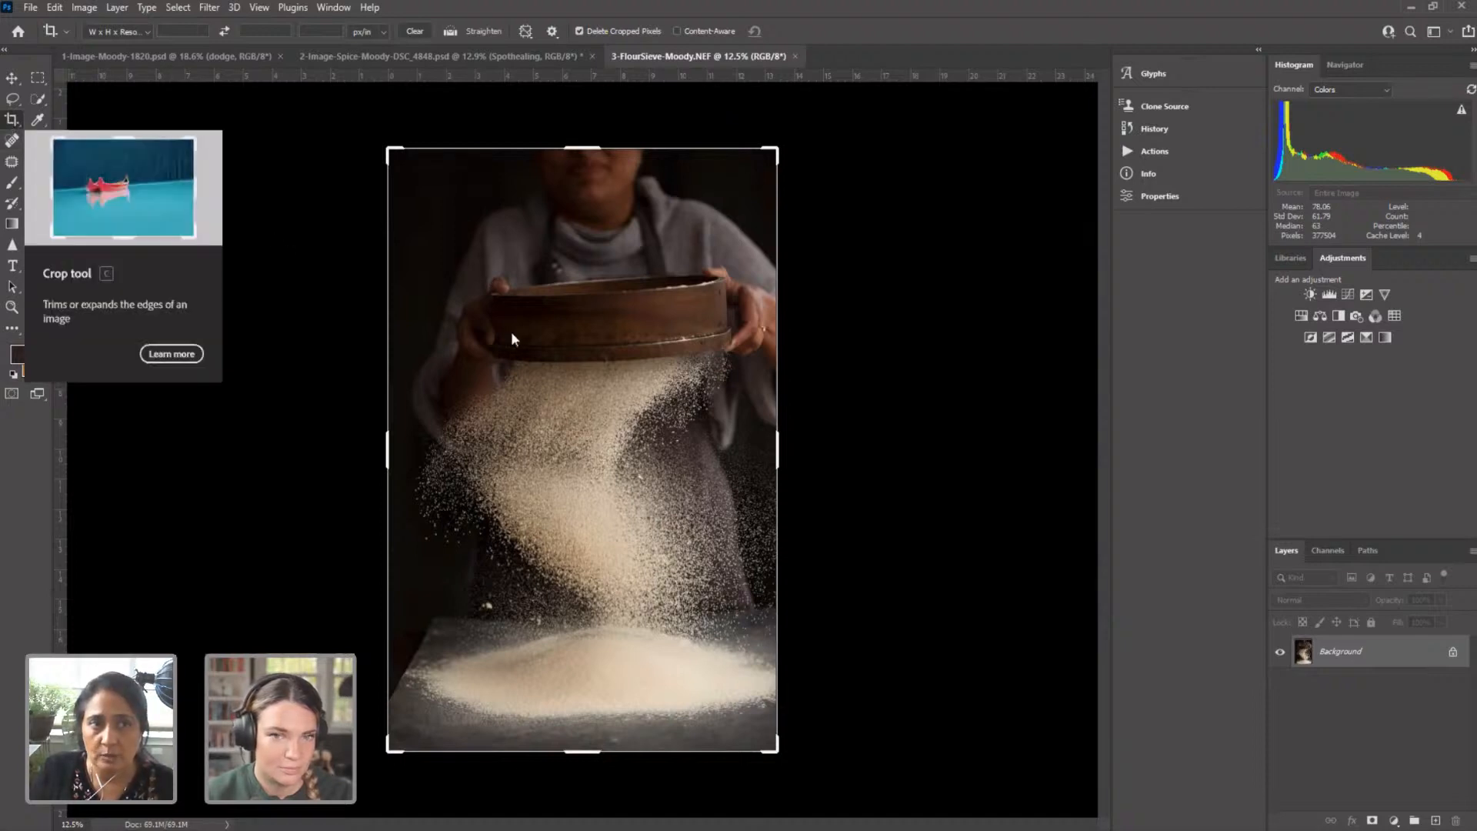
{"action": "right_click", "coordinate": [1365, 654]}
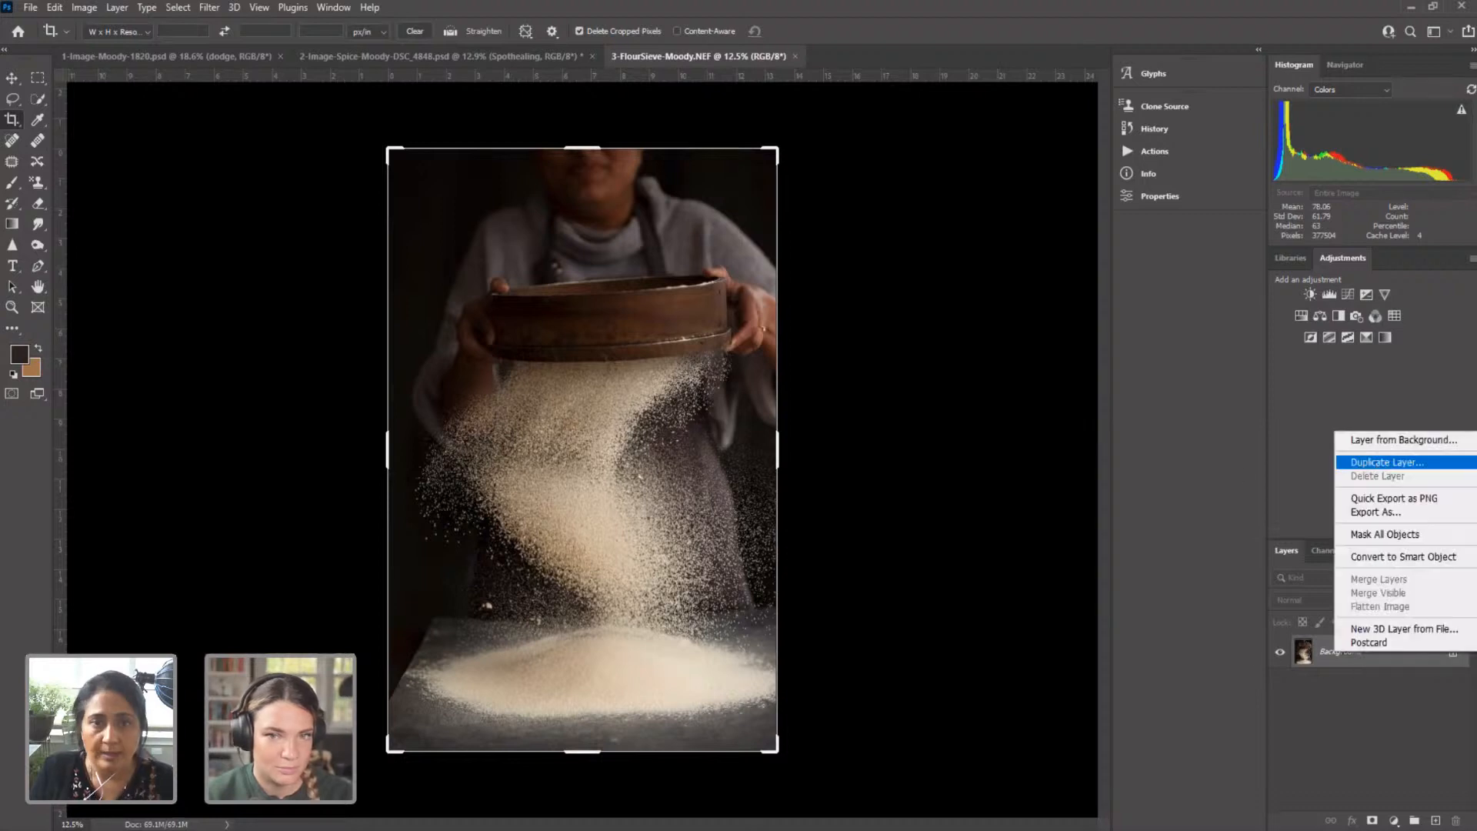
{"action": "left_click", "coordinate": [1386, 461]}
{"action": "type", "text": "Straighten"}
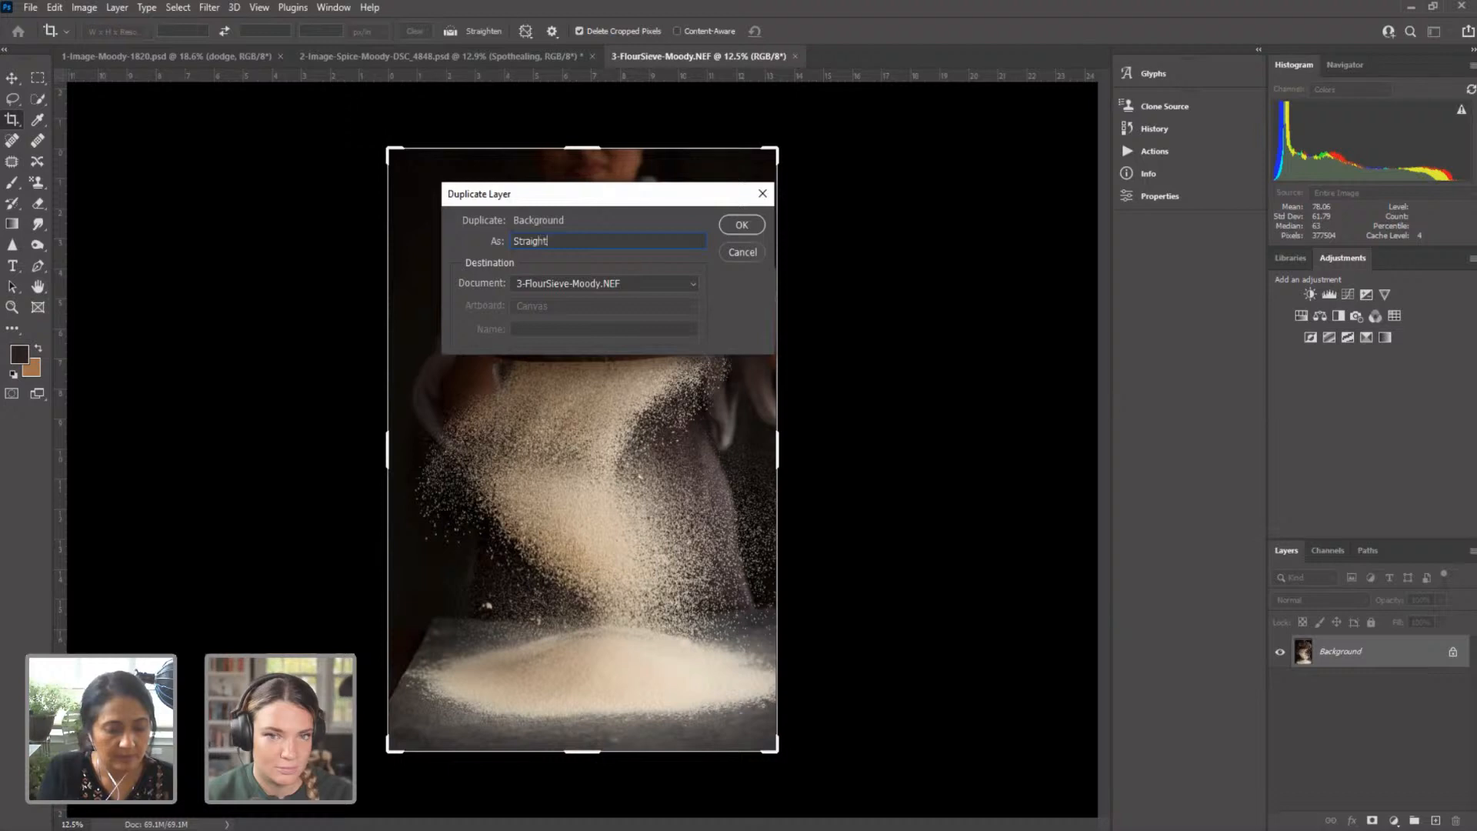
{"action": "left_click", "coordinate": [740, 225]}
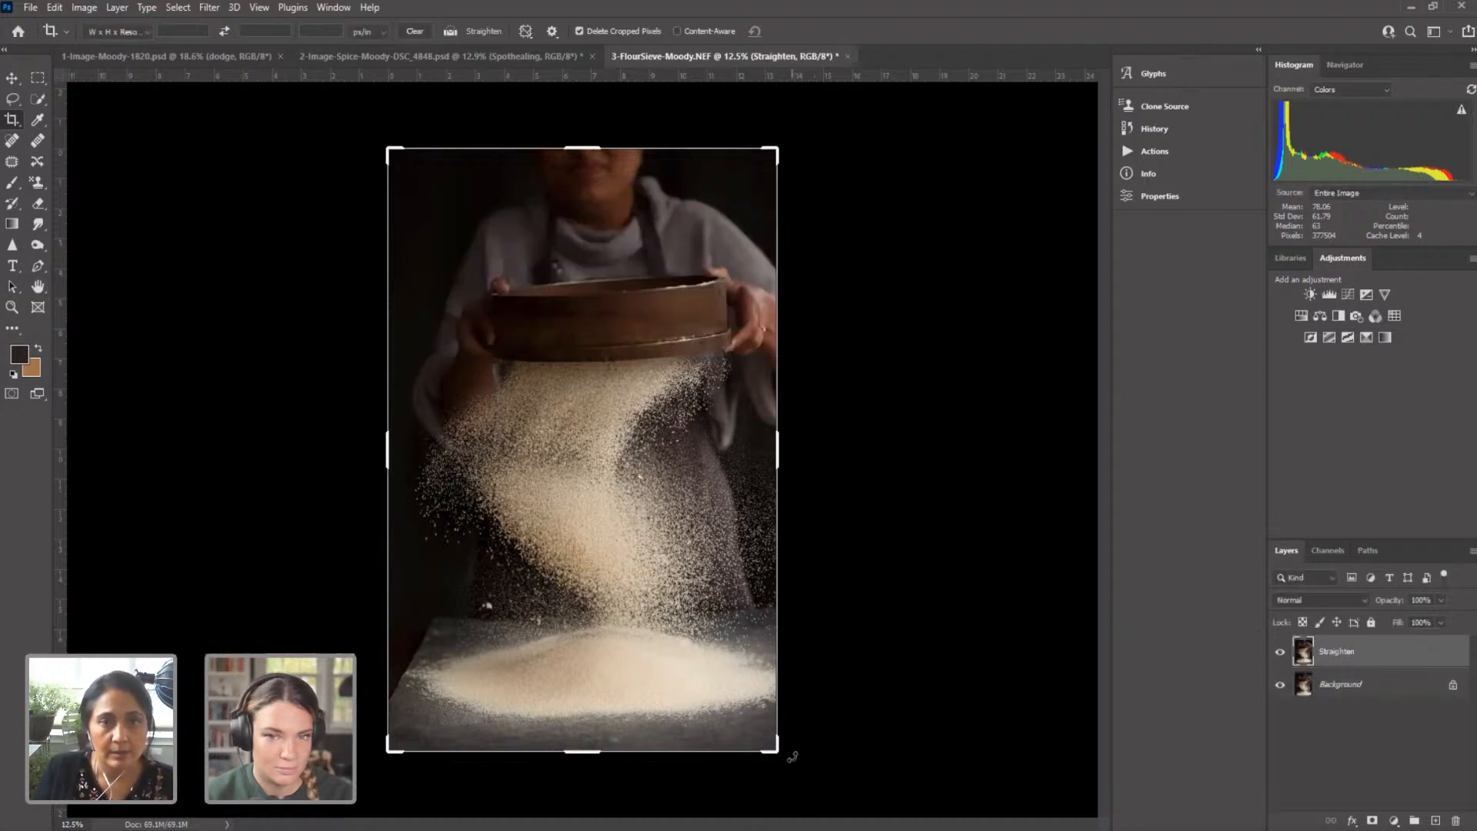
{"action": "left_click_drag", "start_coordinate": [792, 757], "coordinate": [791, 767]}
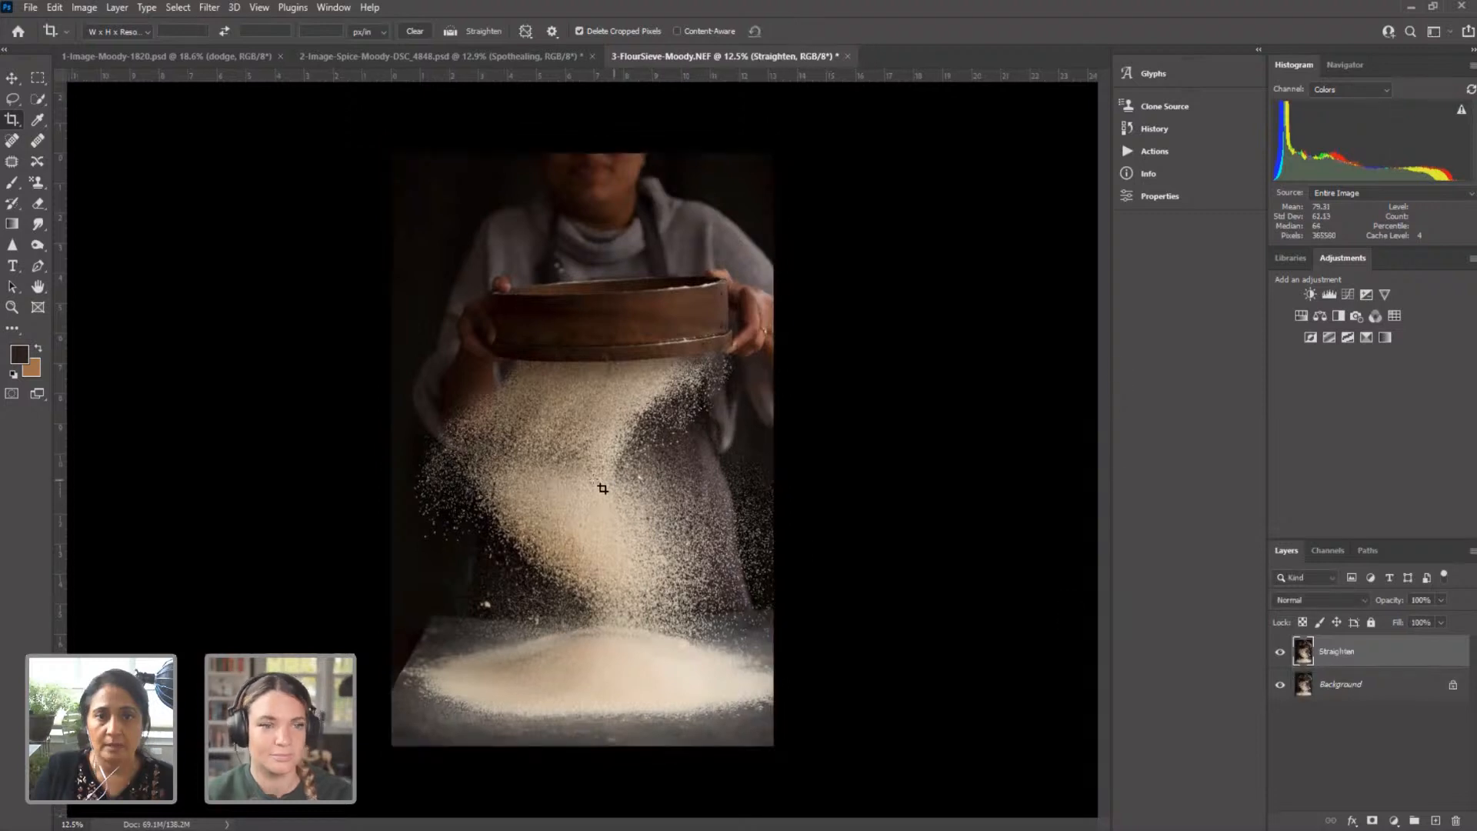
Step: Duplicate the Straighten layer as "Burn" and activate the Burn tool
{"action": "left_click", "coordinate": [12, 307]}
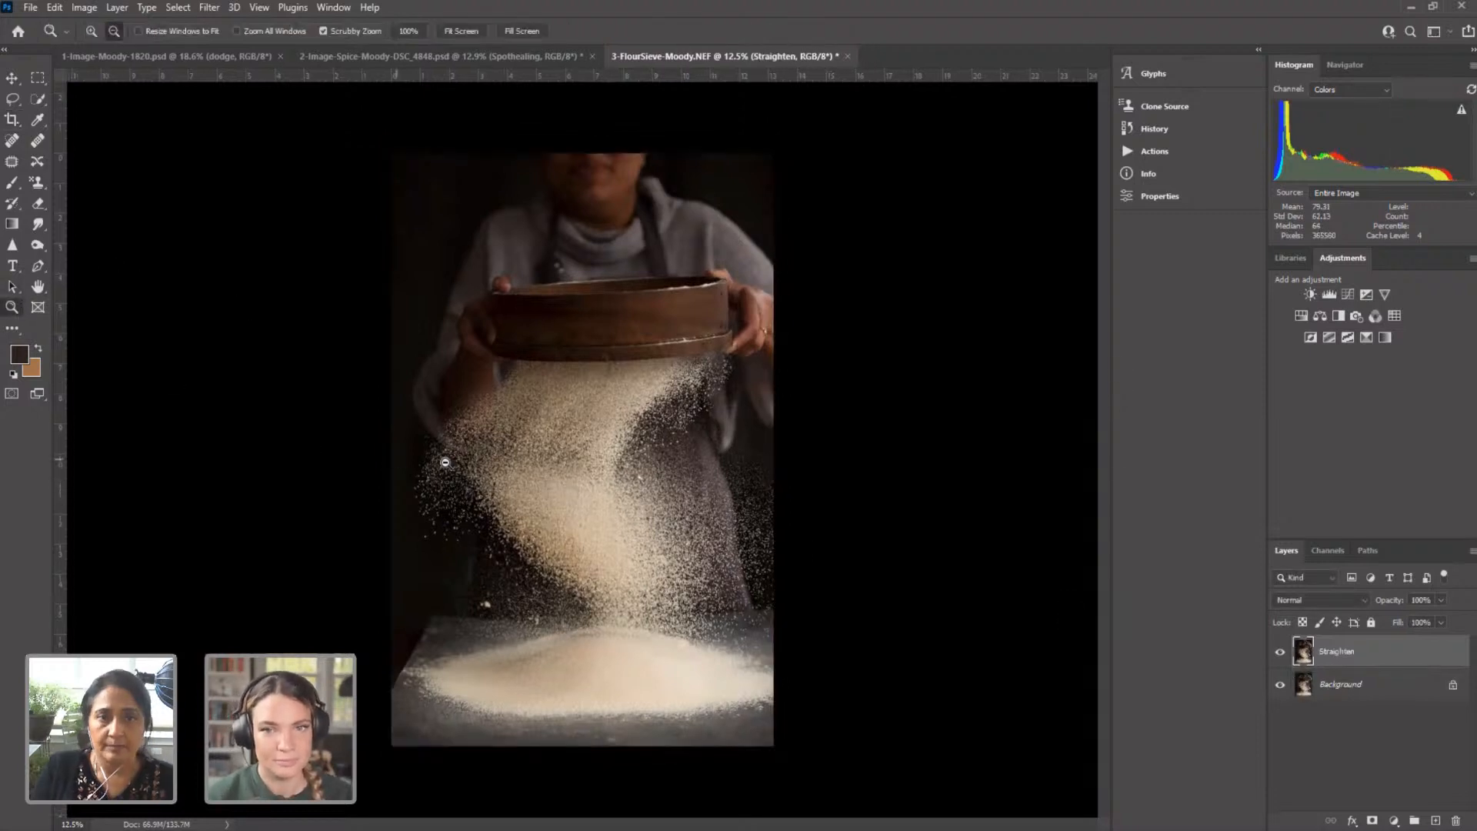
{"action": "left_click_drag", "start_coordinate": [512, 461], "coordinate": [453, 593]}
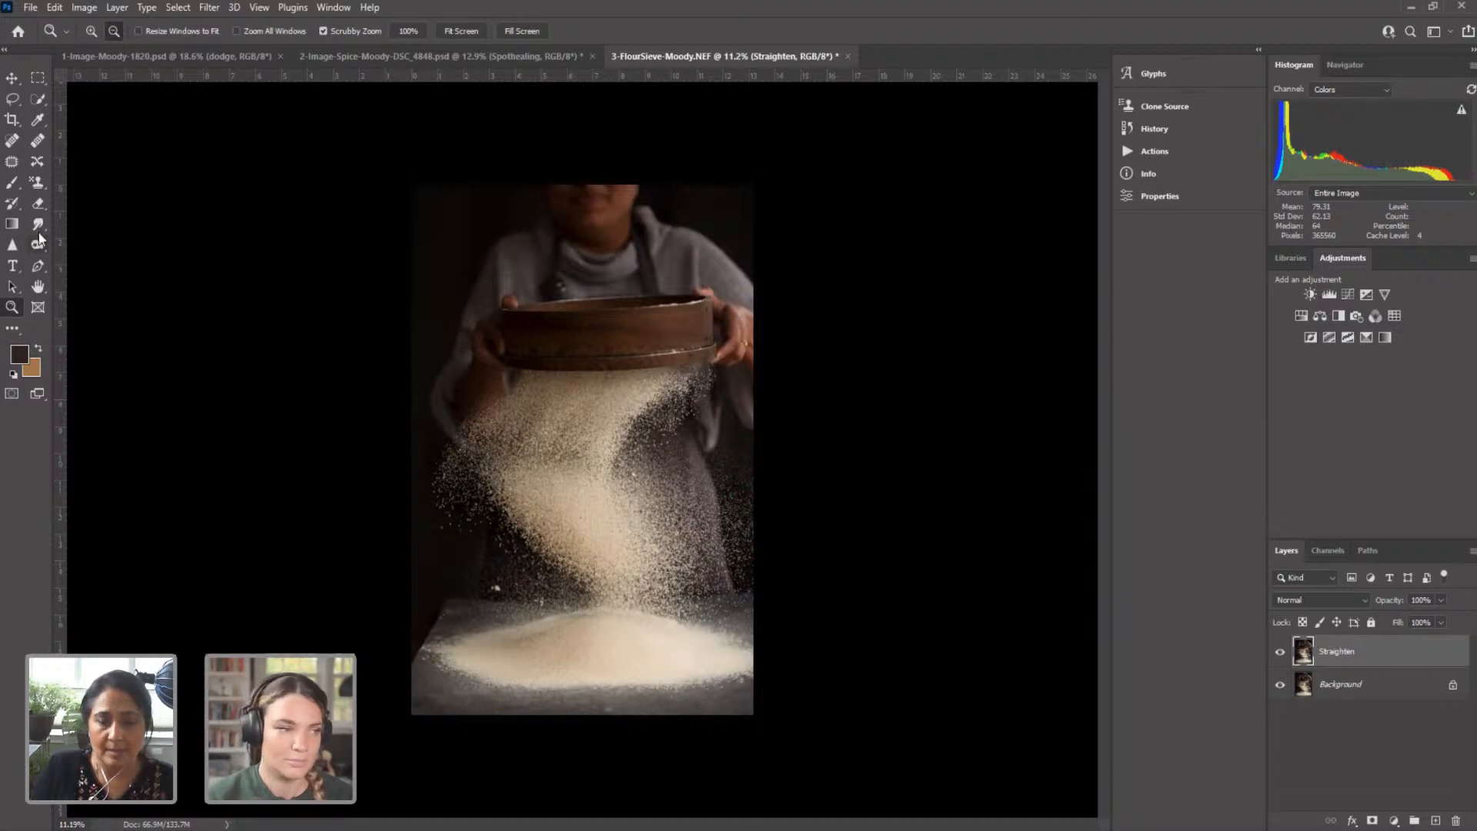
{"action": "right_click", "coordinate": [1349, 647]}
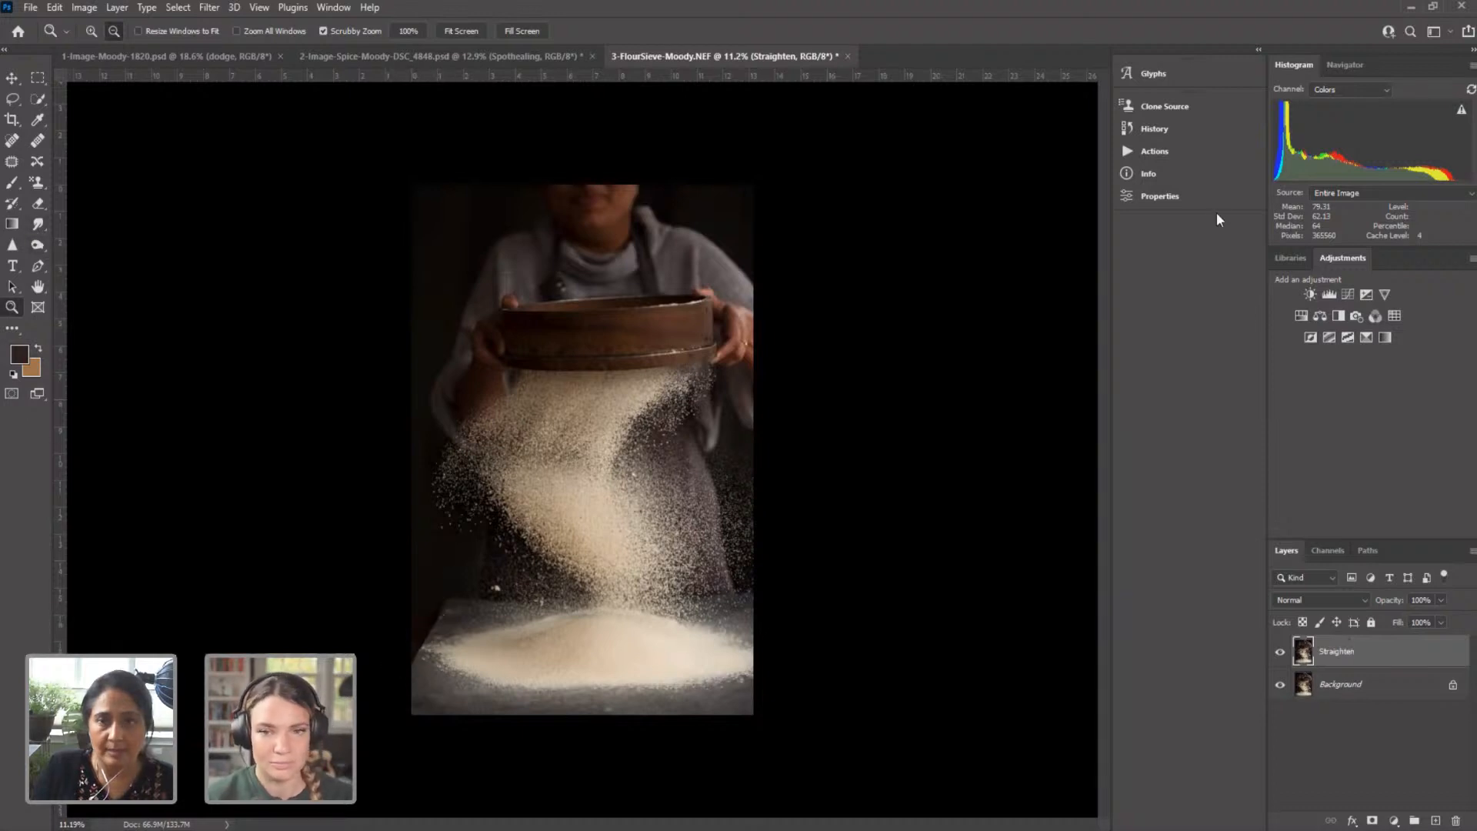
{"action": "key", "text": "Return"}
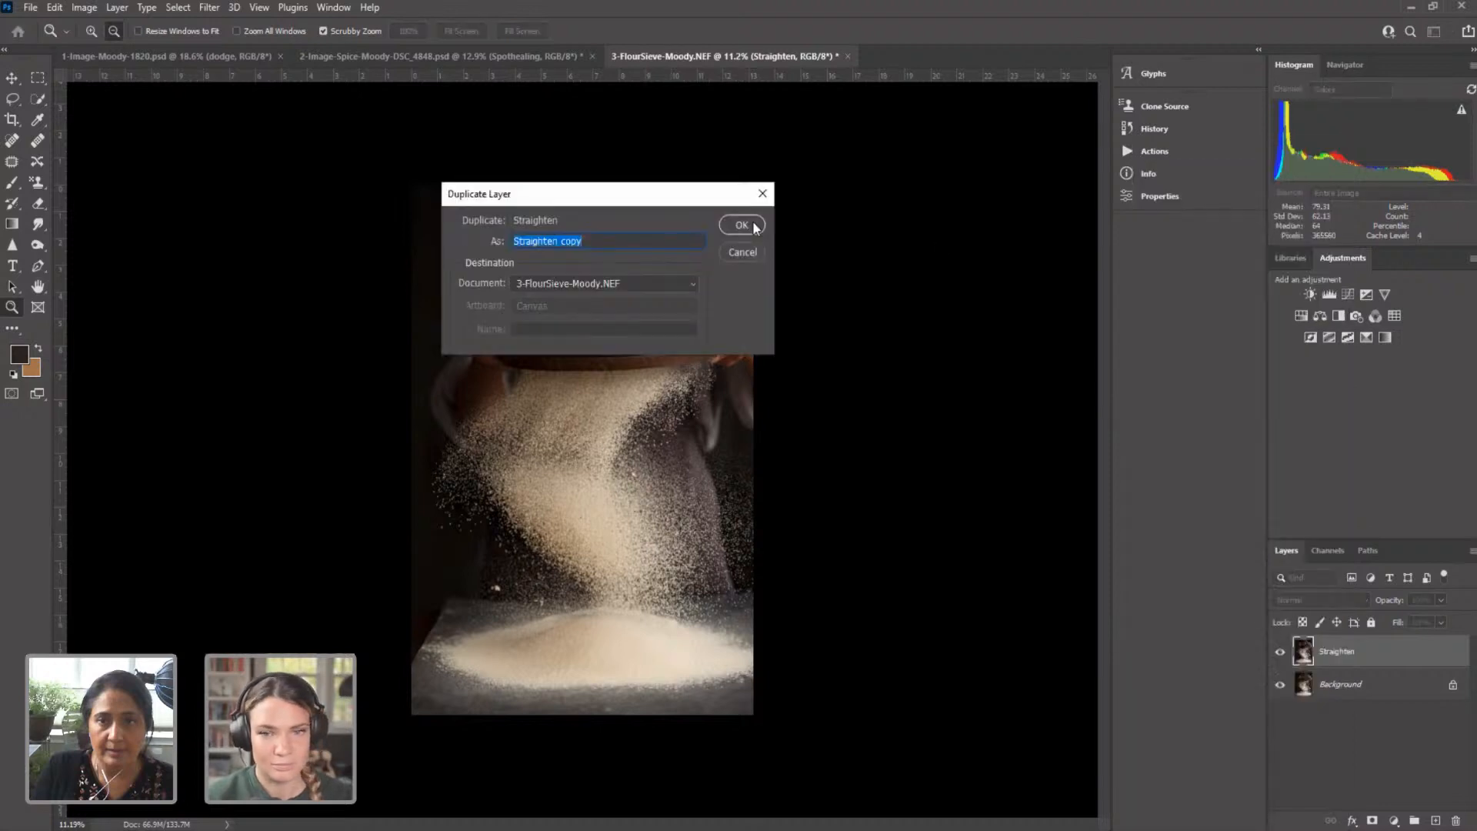
{"action": "type", "text": "Burn"}
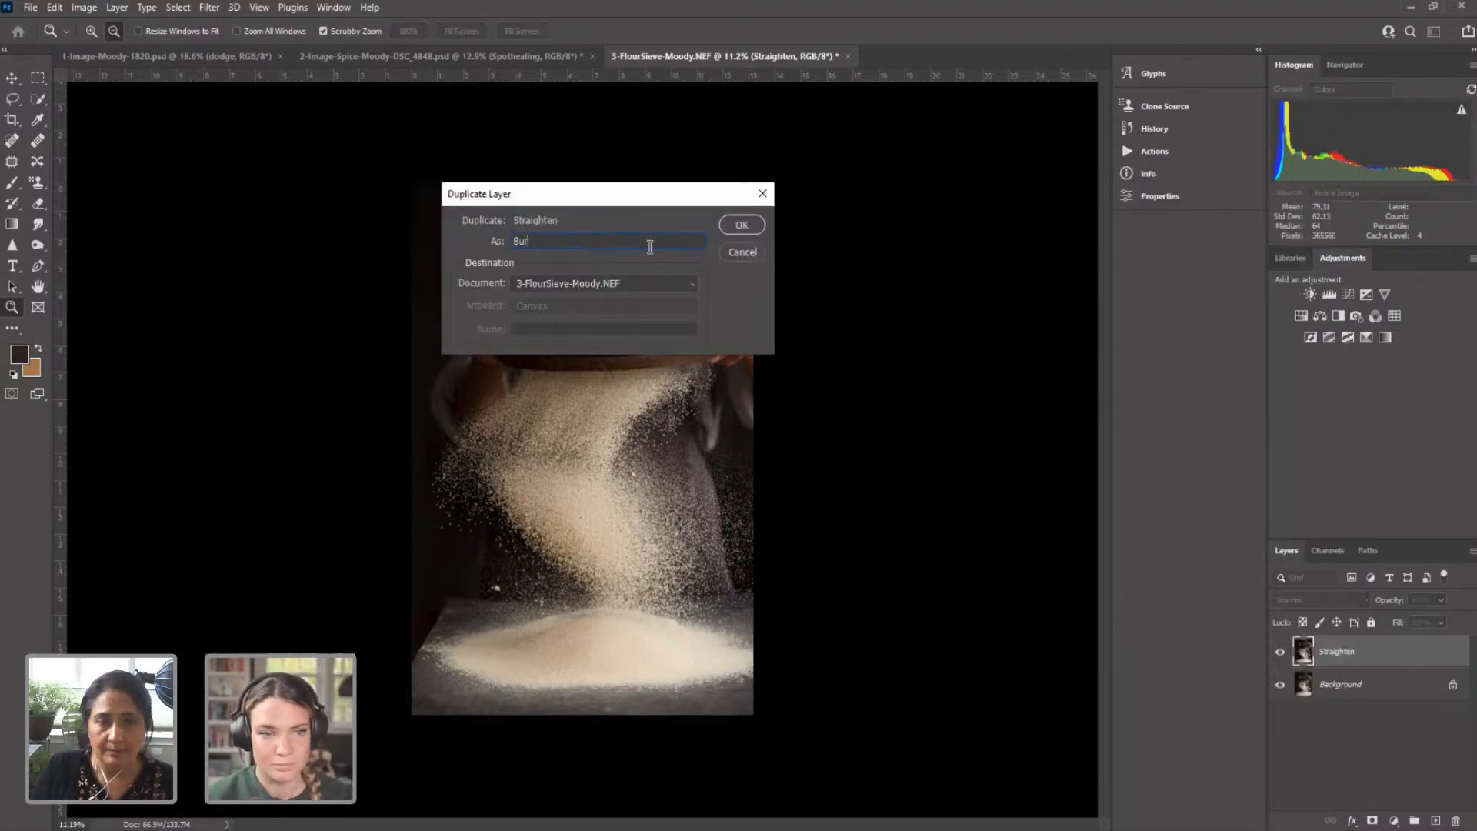
{"action": "left_click", "coordinate": [740, 225]}
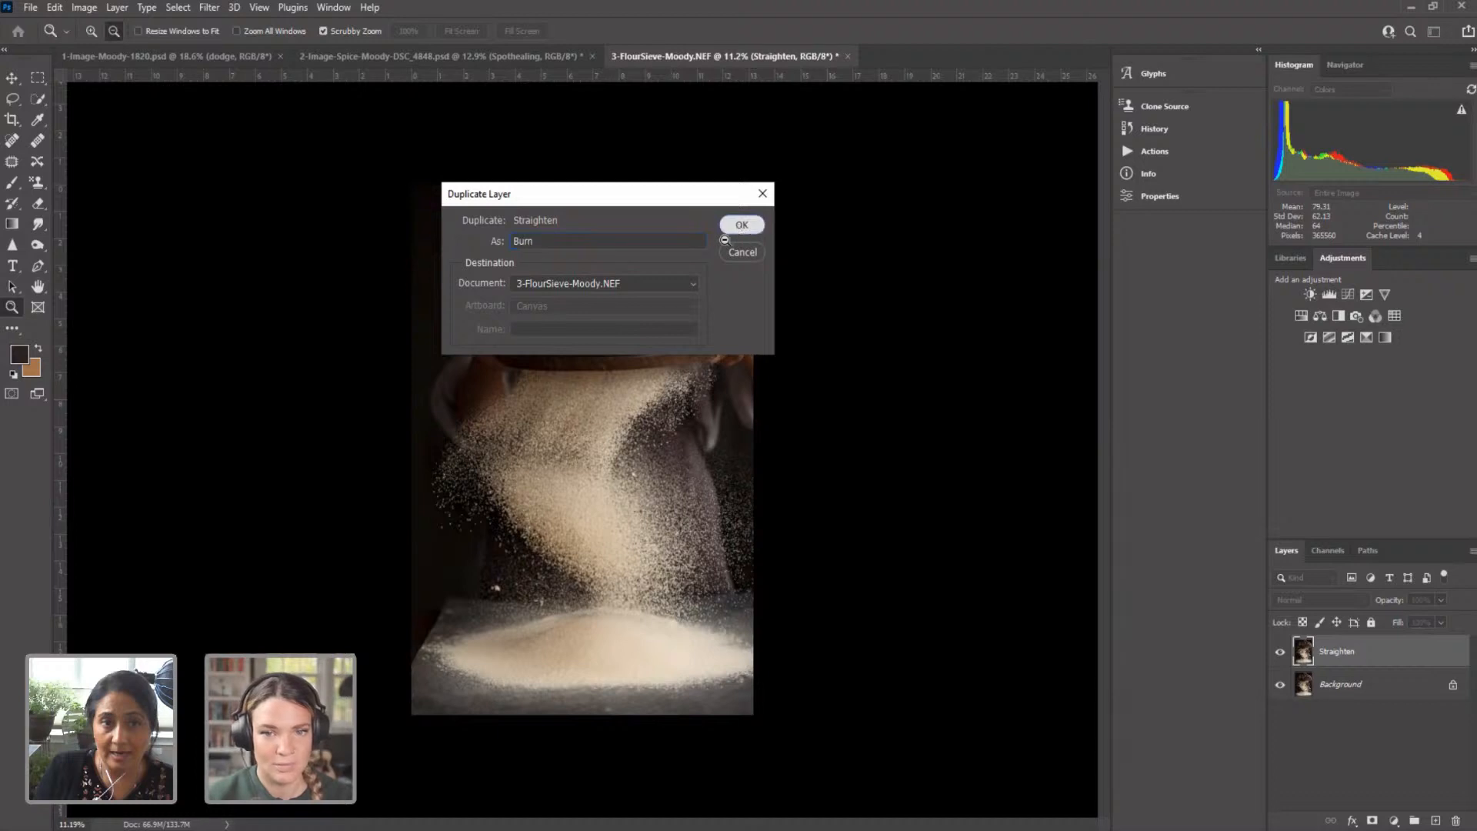
{"action": "left_click", "coordinate": [38, 246]}
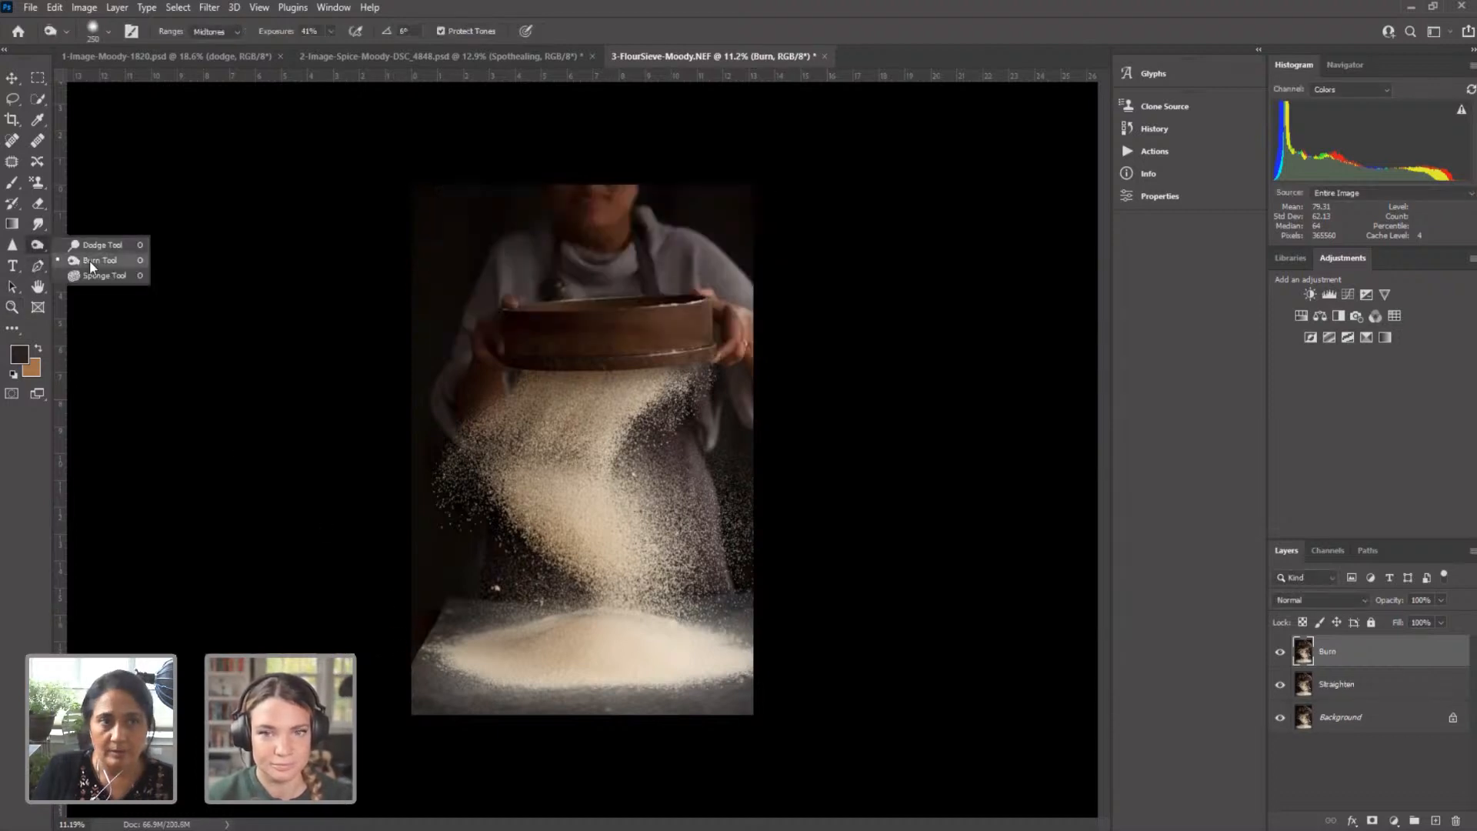
{"action": "left_click", "coordinate": [89, 260]}
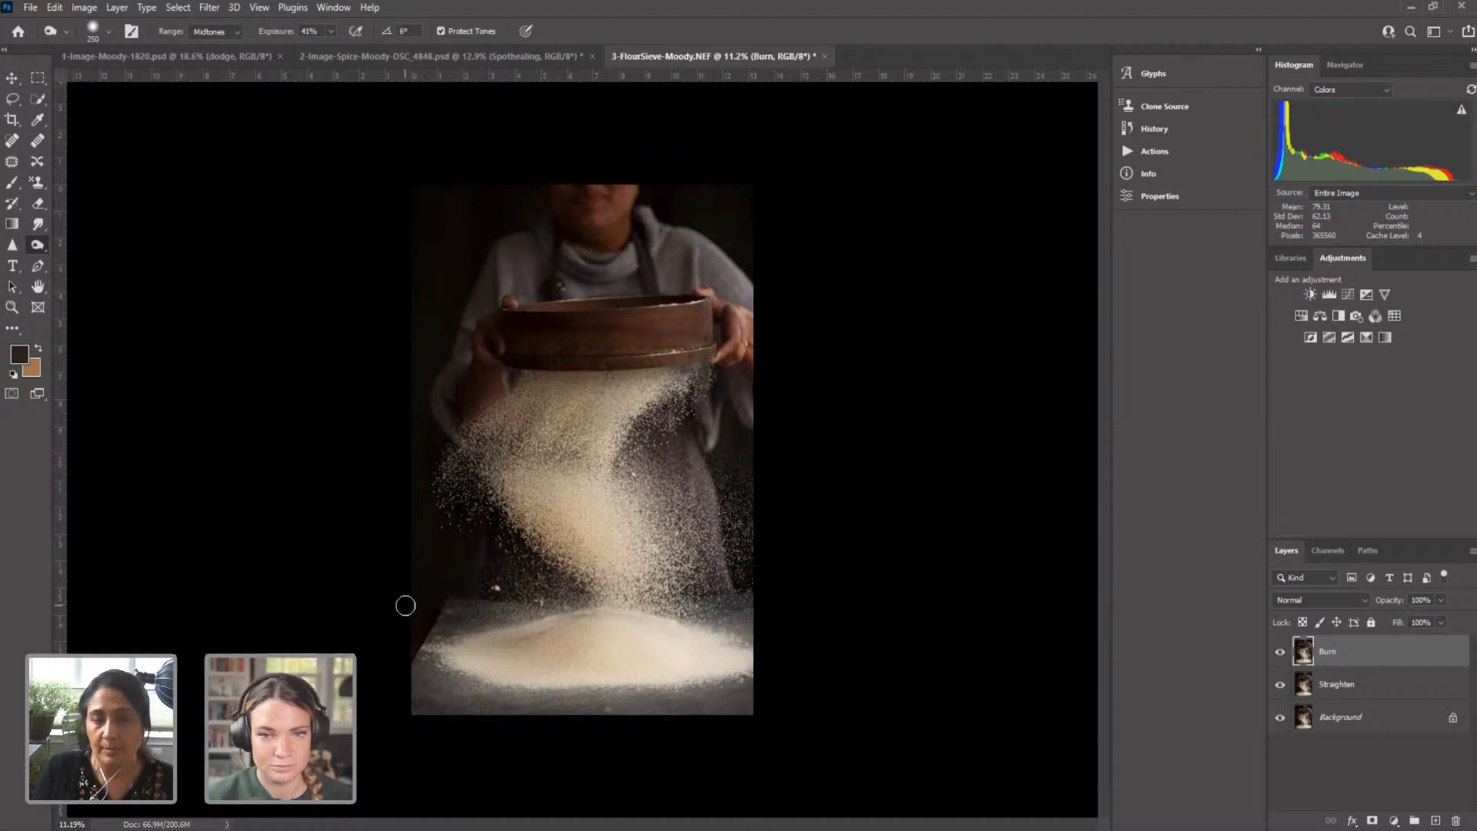
Step: Burn the midtones of the tabletop around the flour pile with a size 500 brush at 87% exposure
{"action": "key", "text": "bracketright"}
{"action": "key", "text": "bracketright"}
{"action": "key", "text": "bracketright"}
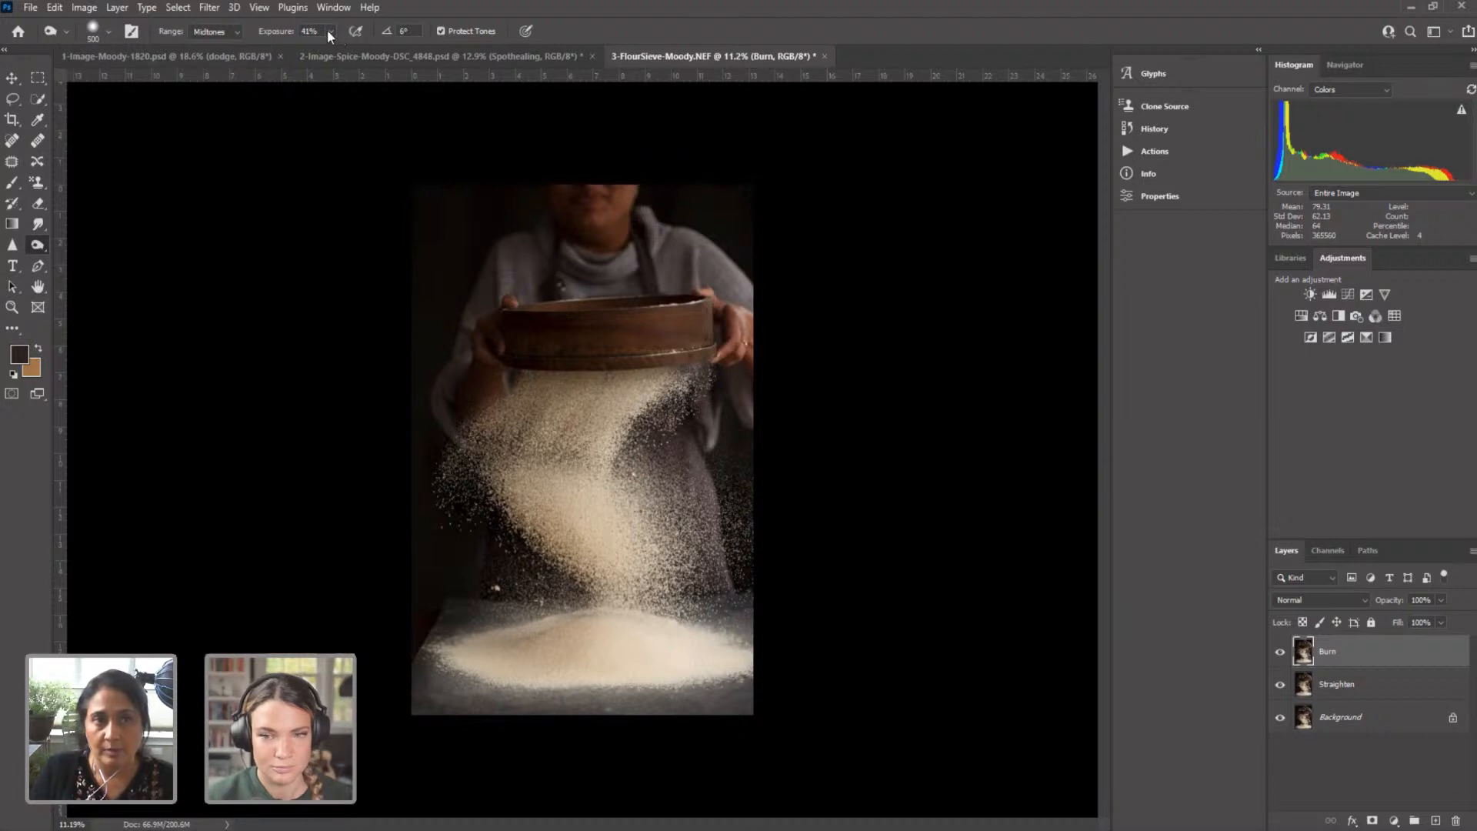
{"action": "left_click_drag", "start_coordinate": [330, 31], "coordinate": [364, 49]}
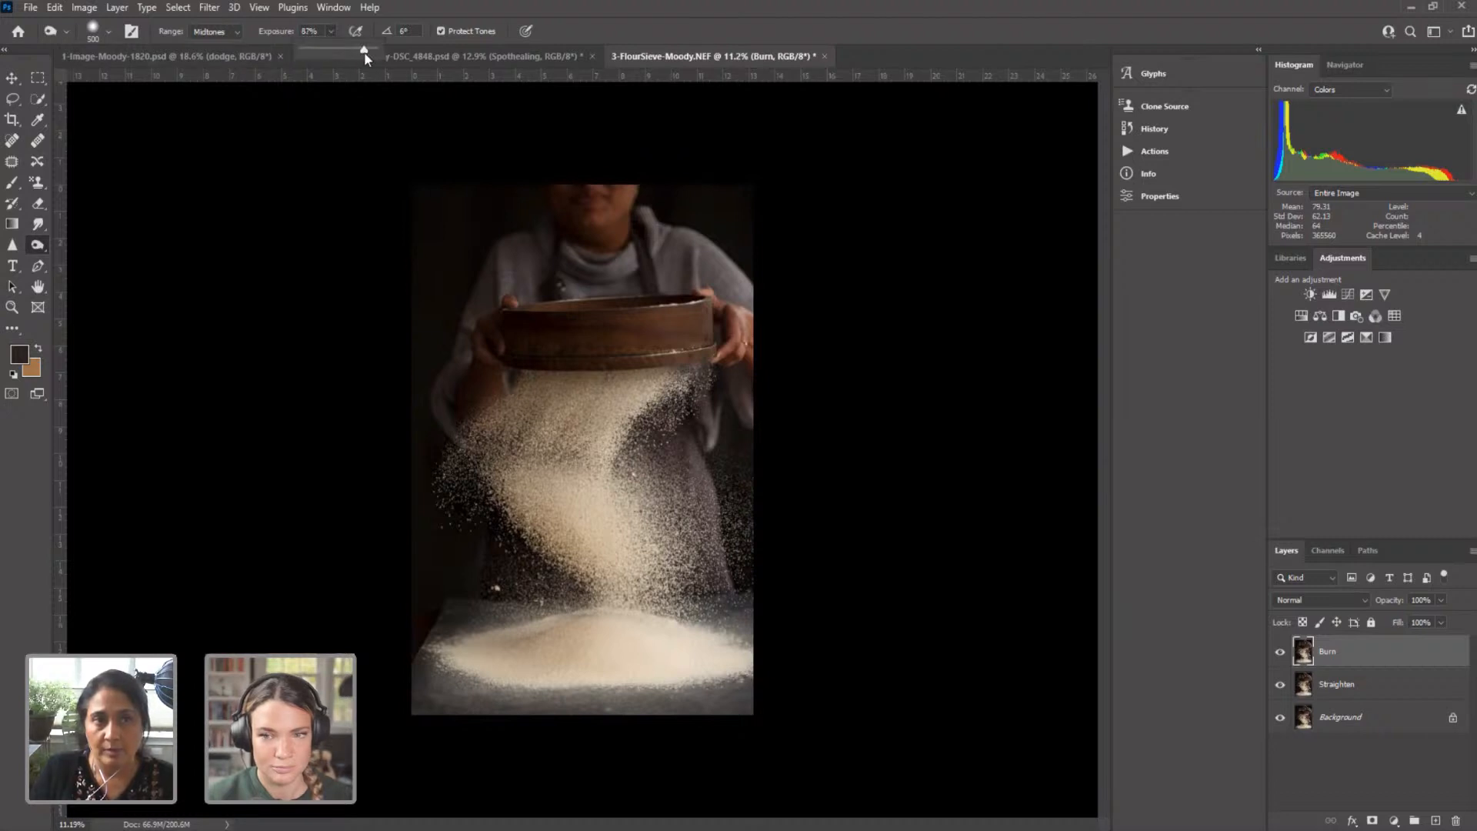
{"action": "left_click", "coordinate": [419, 610]}
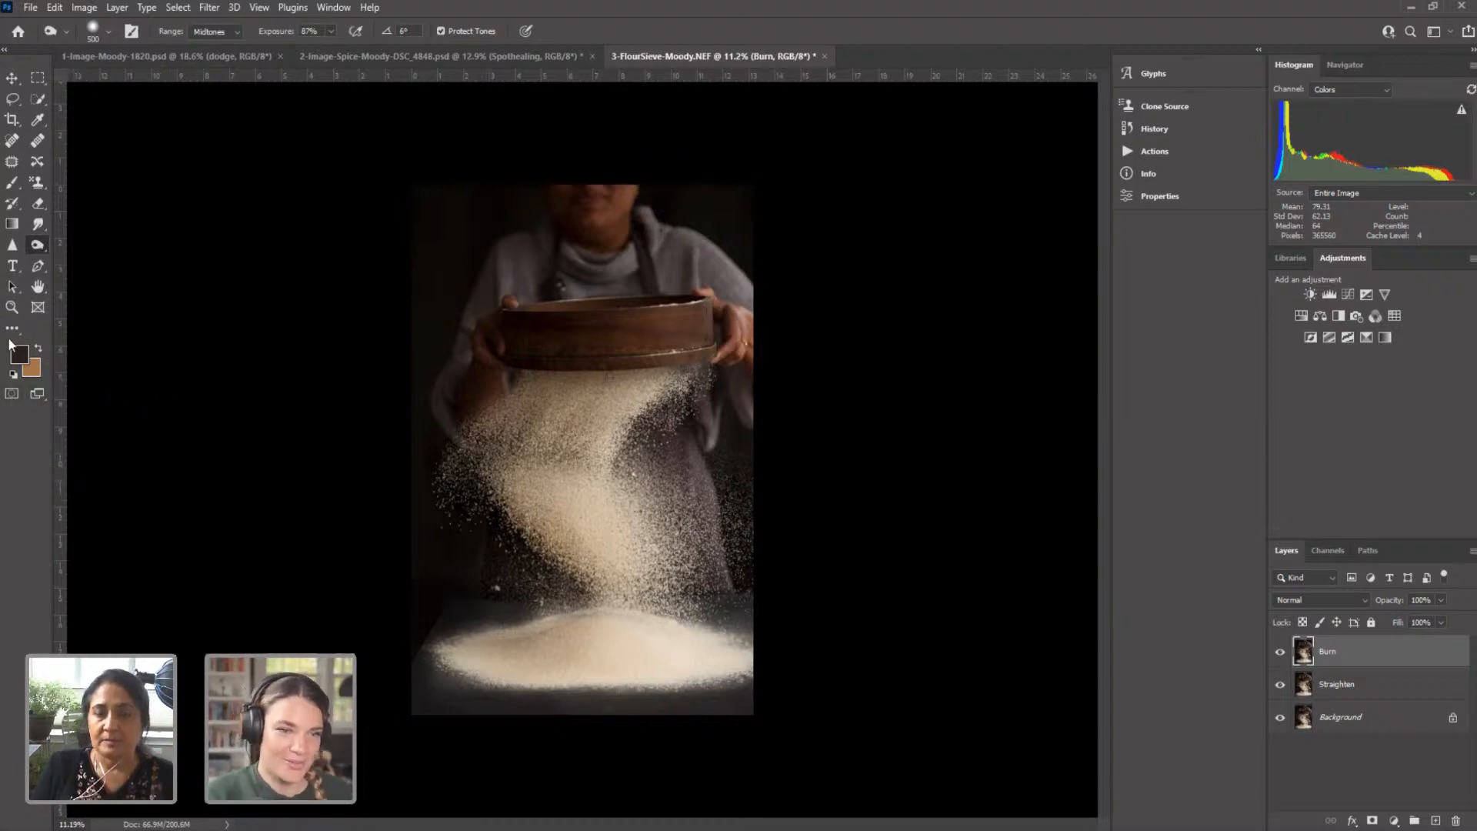
{"action": "left_click", "coordinate": [12, 308]}
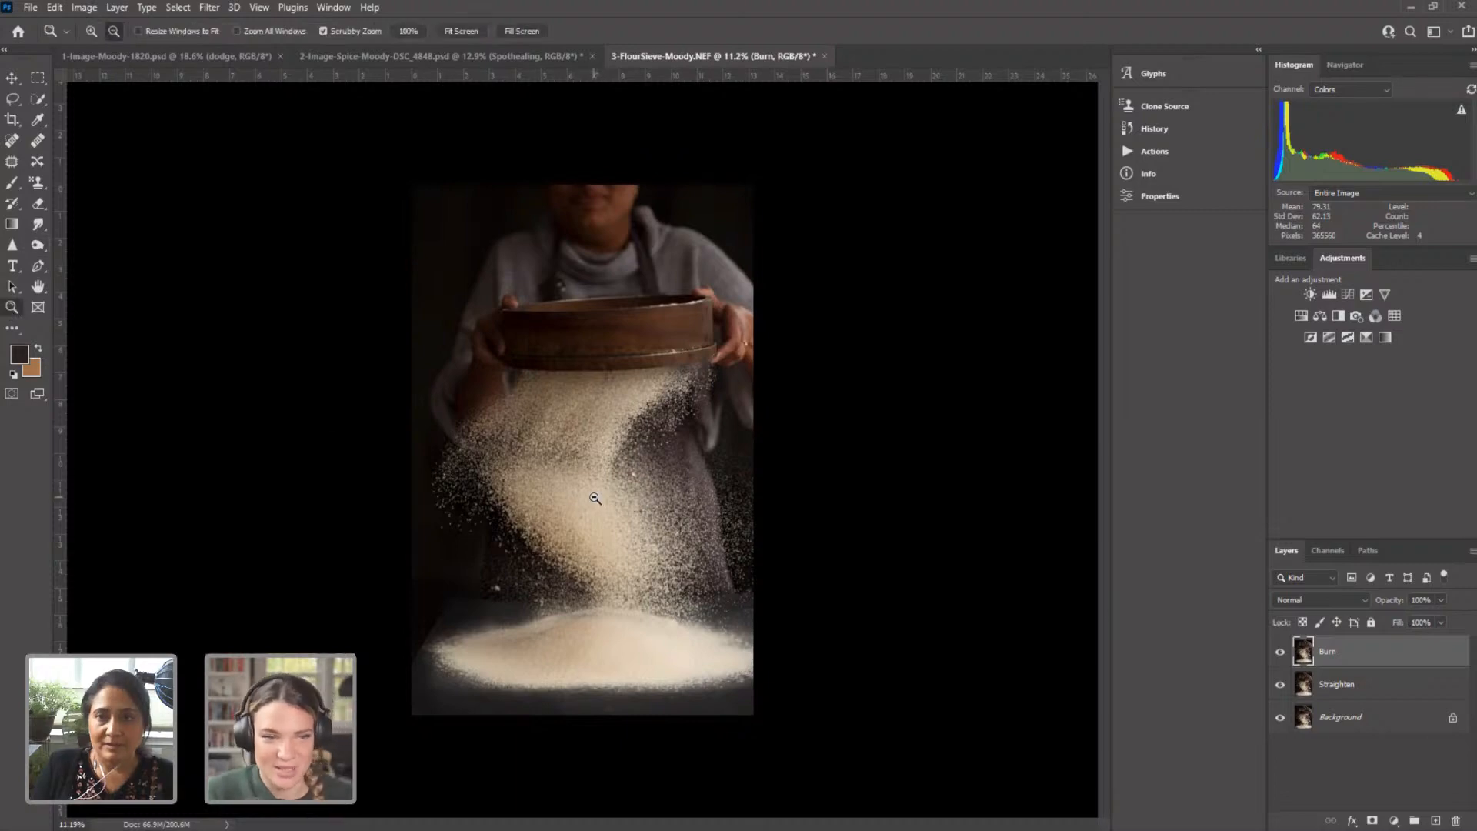
{"action": "left_click_drag", "start_coordinate": [585, 497], "coordinate": [604, 396]}
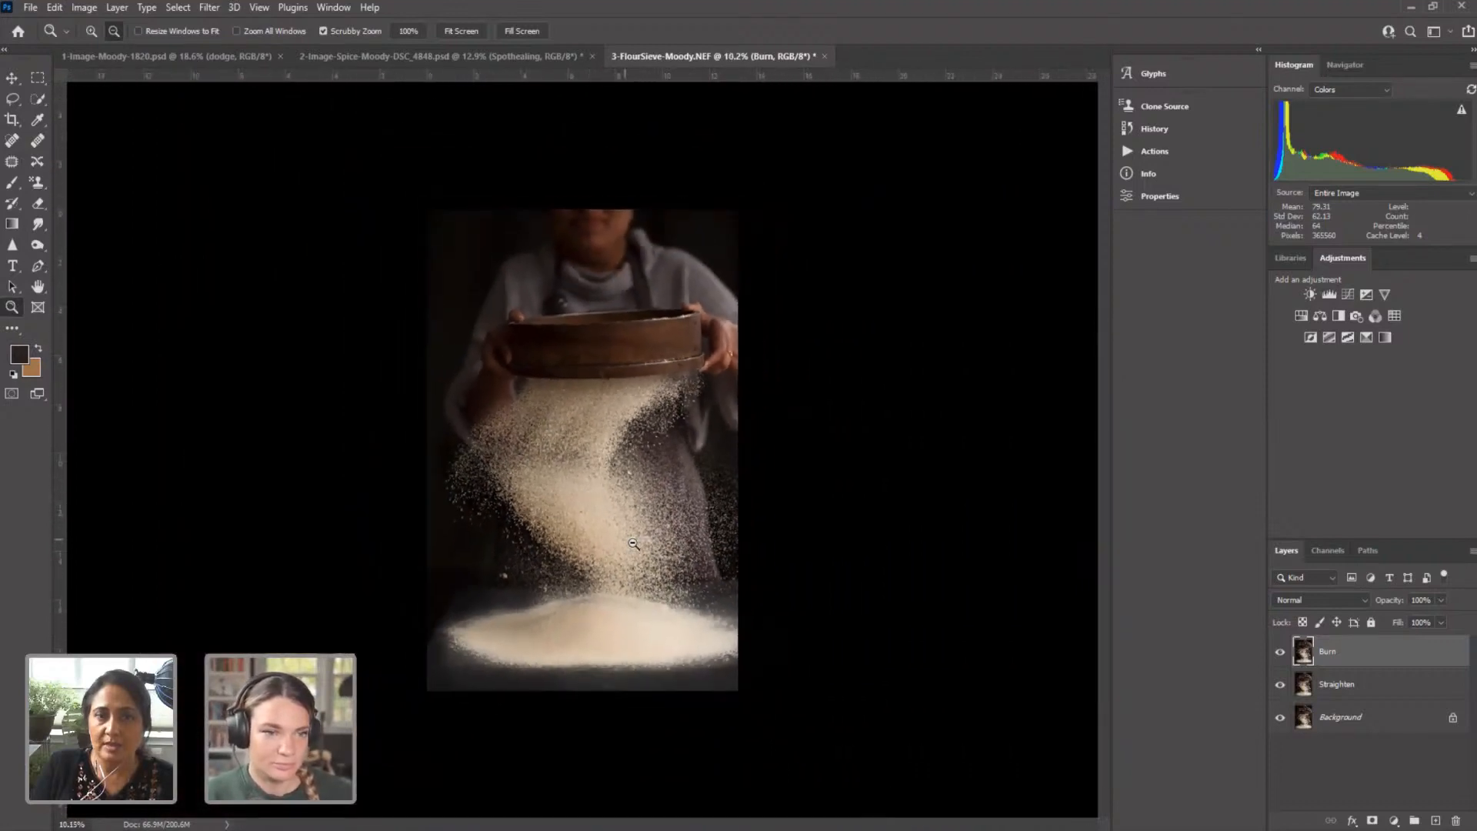
Step: Open the raw photo 4-Lemon-Moody-DSC_1009.NEF from the Adobe Photoshop Workshop folder
{"action": "left_click", "coordinate": [31, 8]}
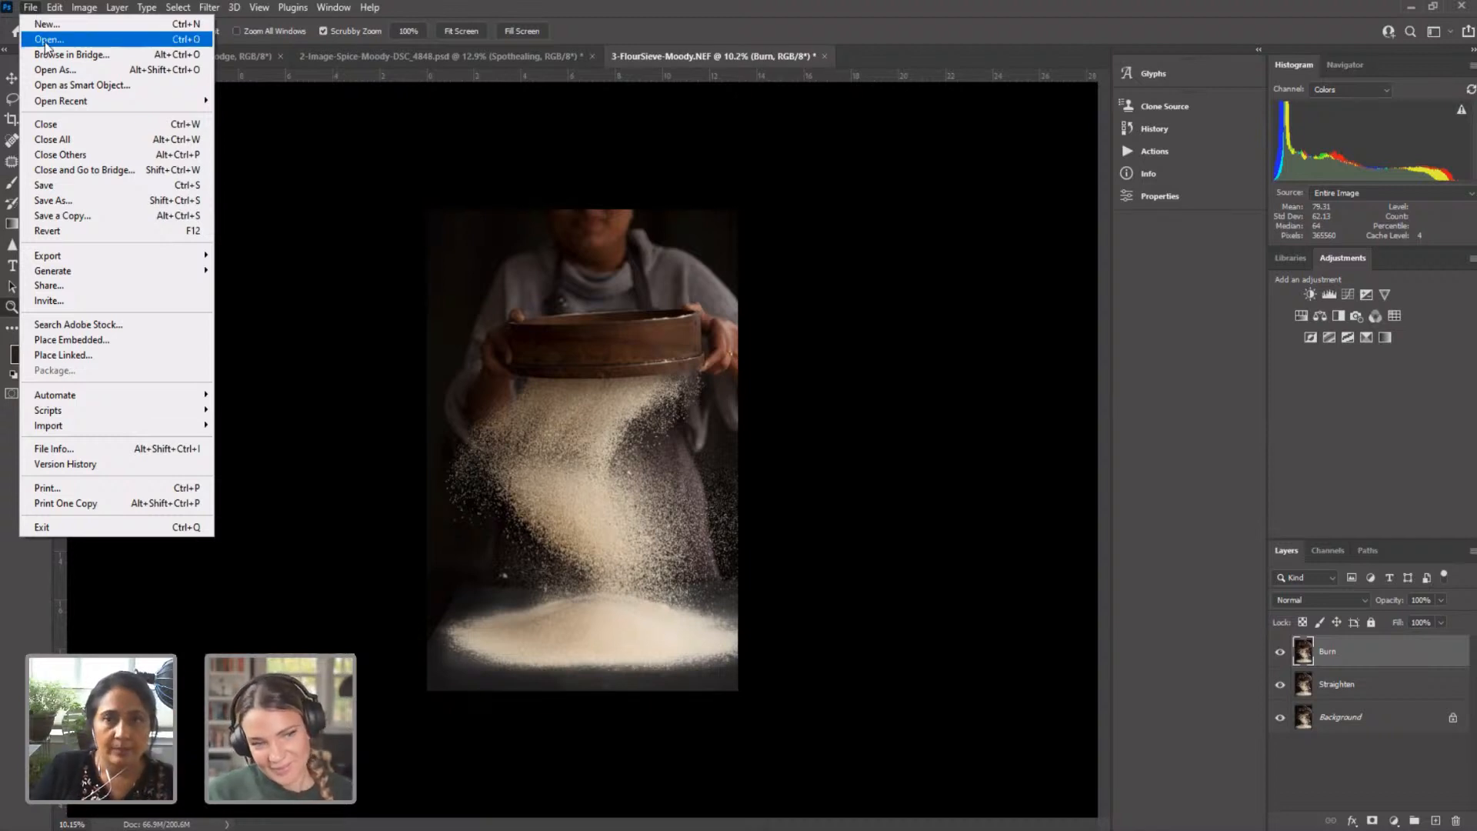
{"action": "left_click", "coordinate": [45, 40]}
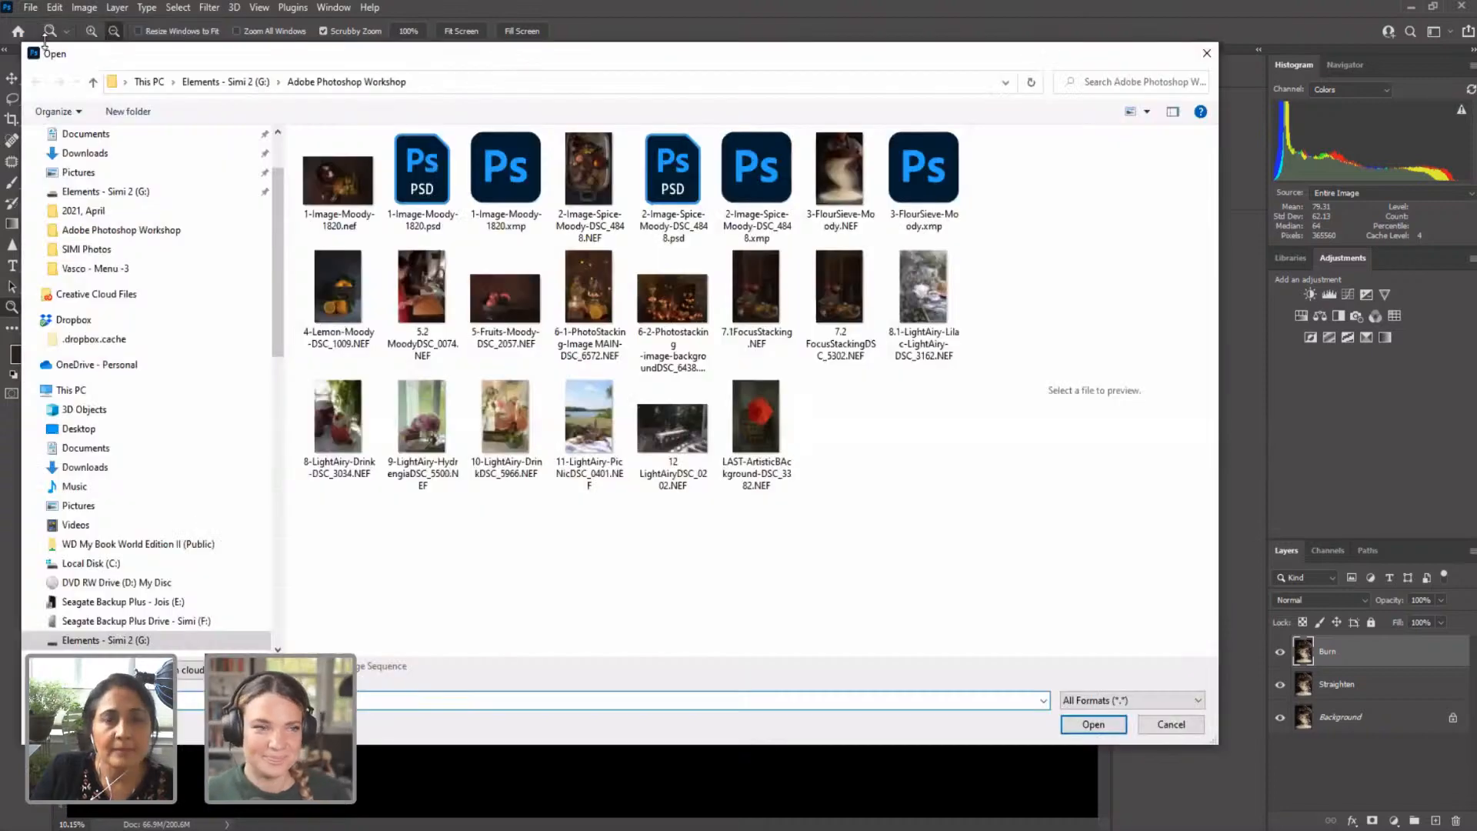
{"action": "left_click", "coordinate": [321, 318]}
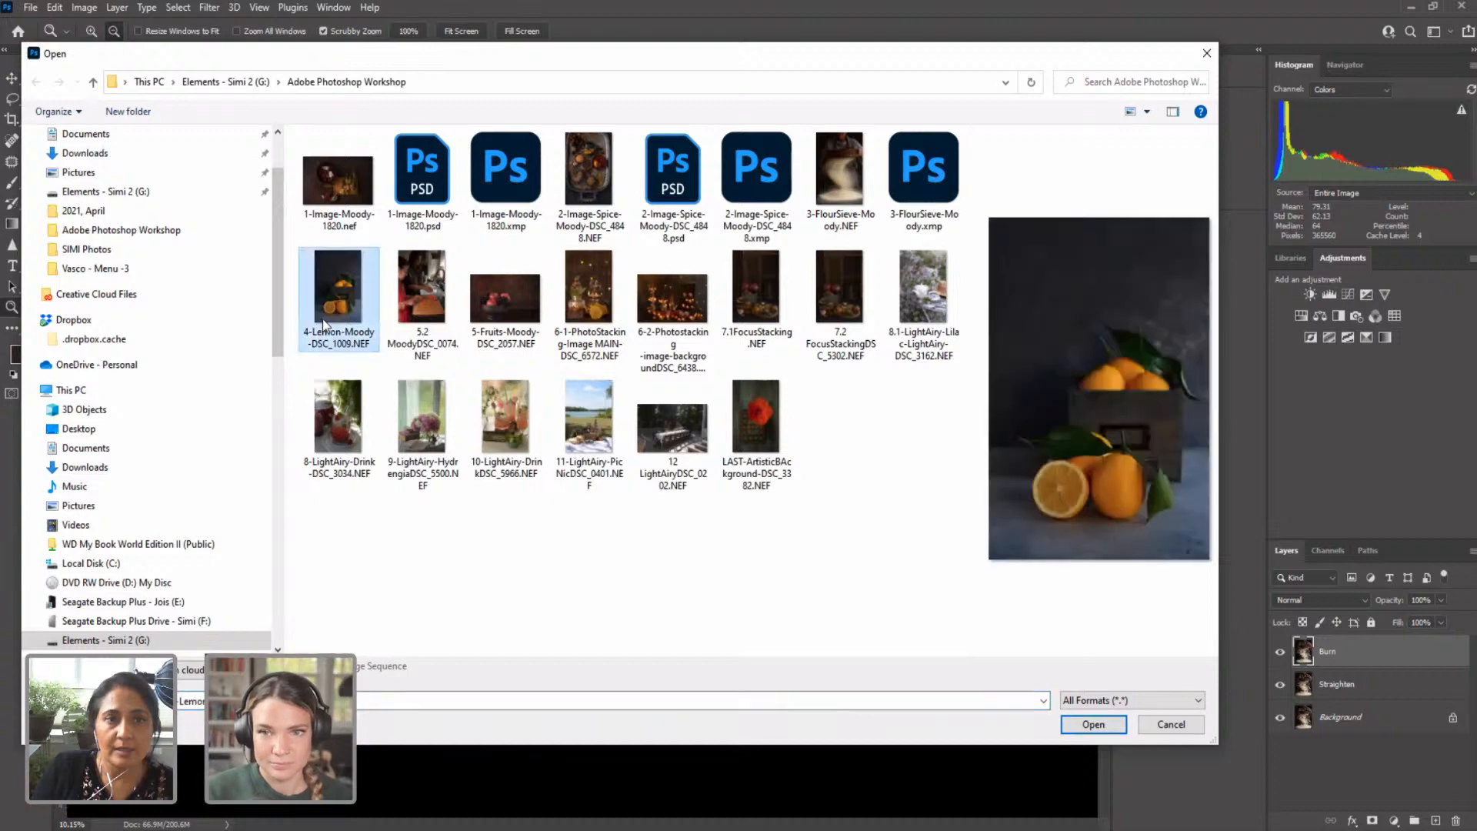
{"action": "left_click", "coordinate": [1073, 724]}
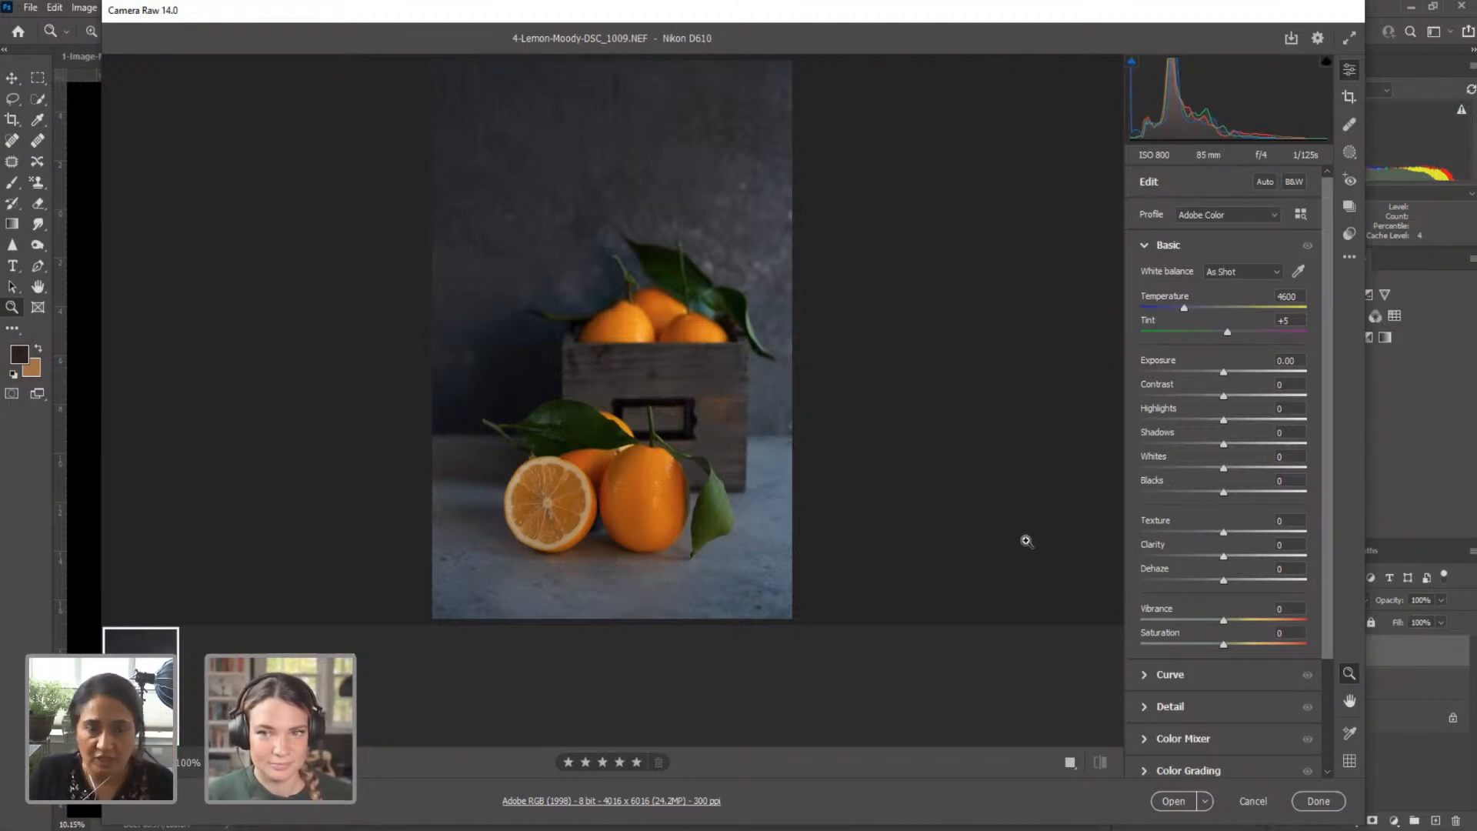
Step: Lower the lemon photo's overall saturation to -12
{"action": "scroll", "coordinate": [1263, 520], "scroll_direction": "down", "scroll_amount": 2}
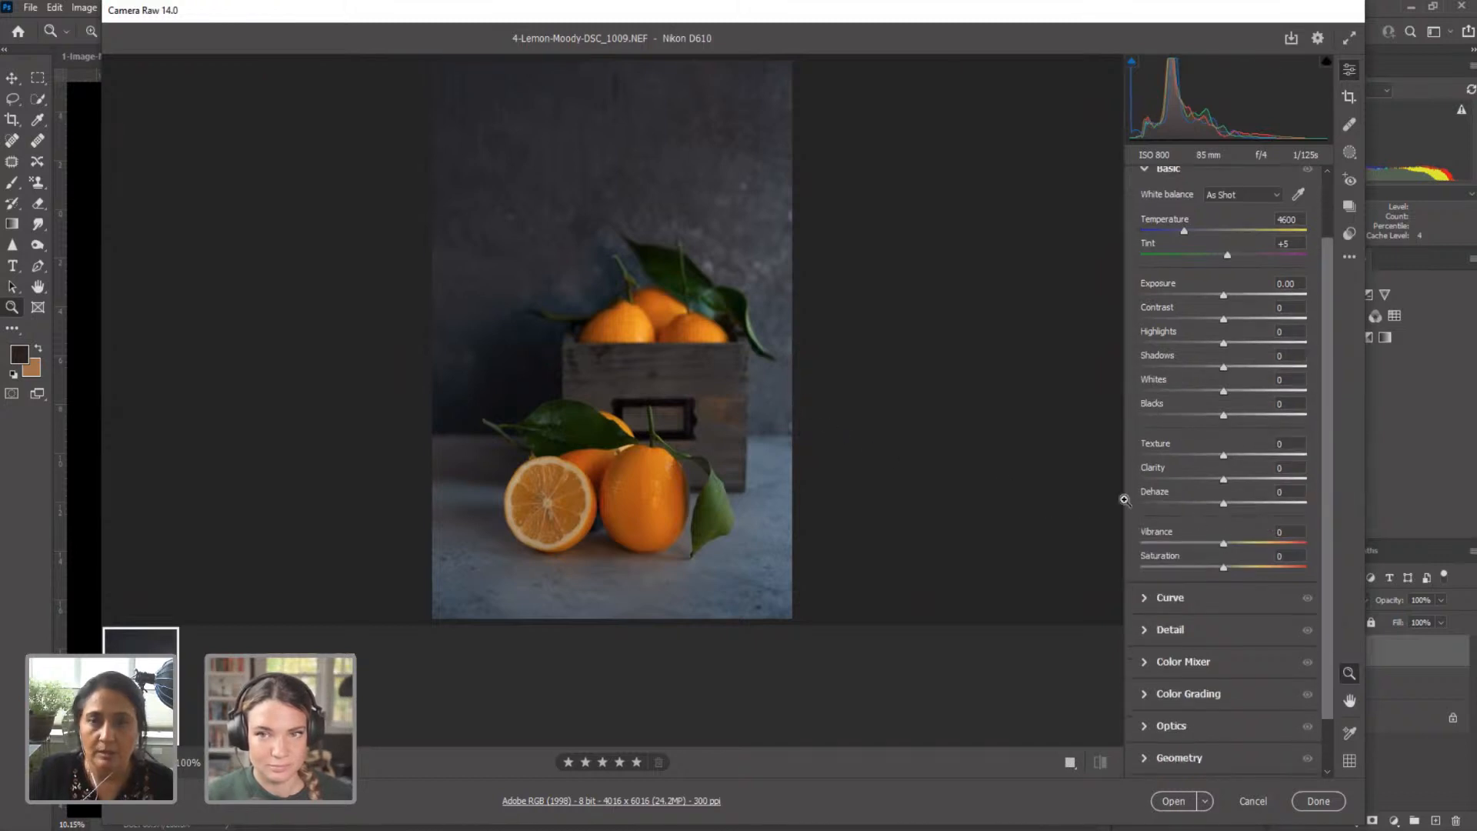
{"action": "scroll", "coordinate": [1191, 556], "scroll_direction": "down", "scroll_amount": 1}
{"action": "scroll", "coordinate": [1191, 557], "scroll_direction": "down", "scroll_amount": 1}
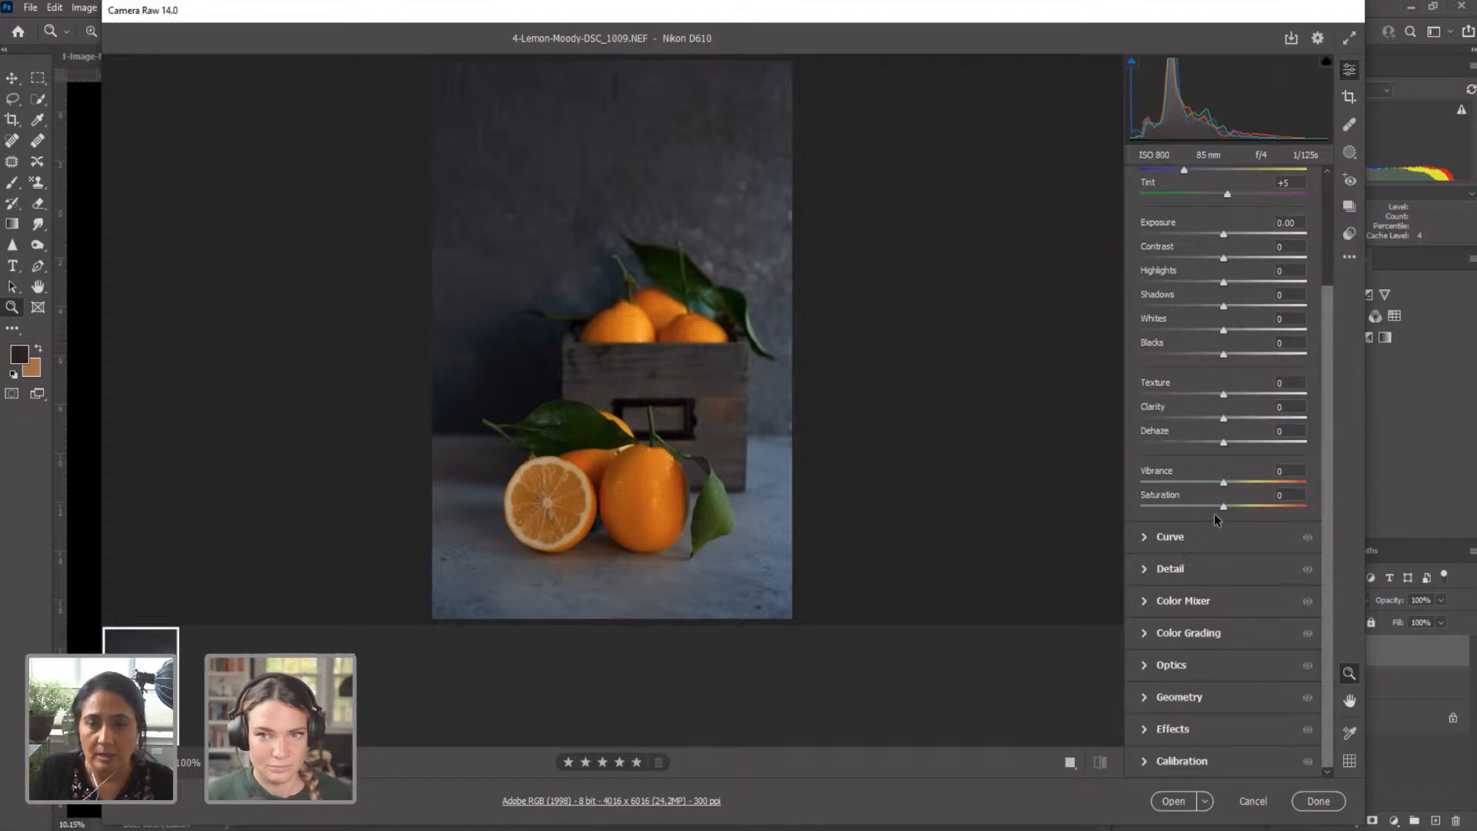
{"action": "left_click_drag", "start_coordinate": [1220, 506], "coordinate": [1210, 506]}
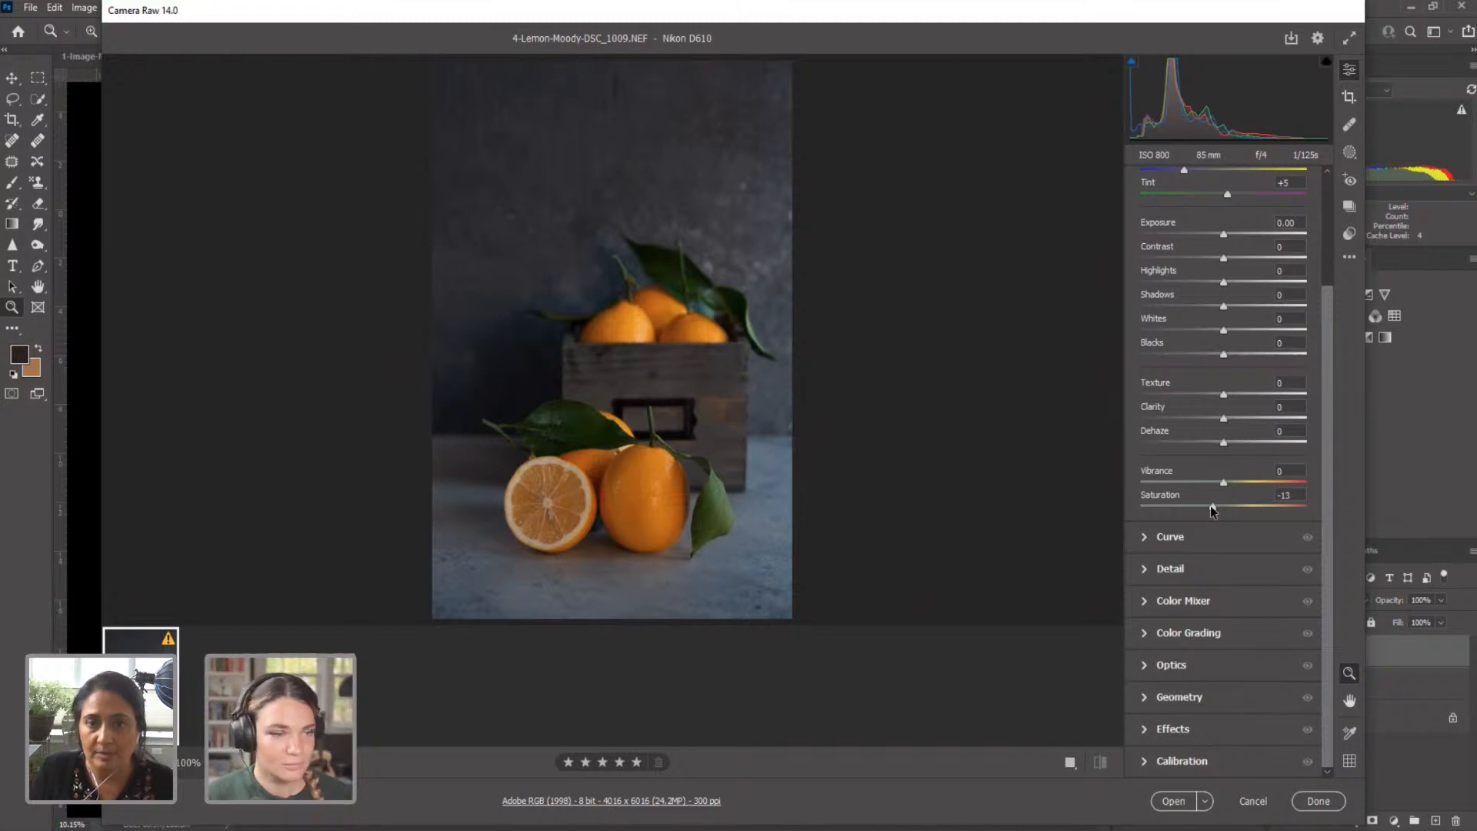
{"action": "left_click_drag", "start_coordinate": [1211, 505], "coordinate": [1220, 505]}
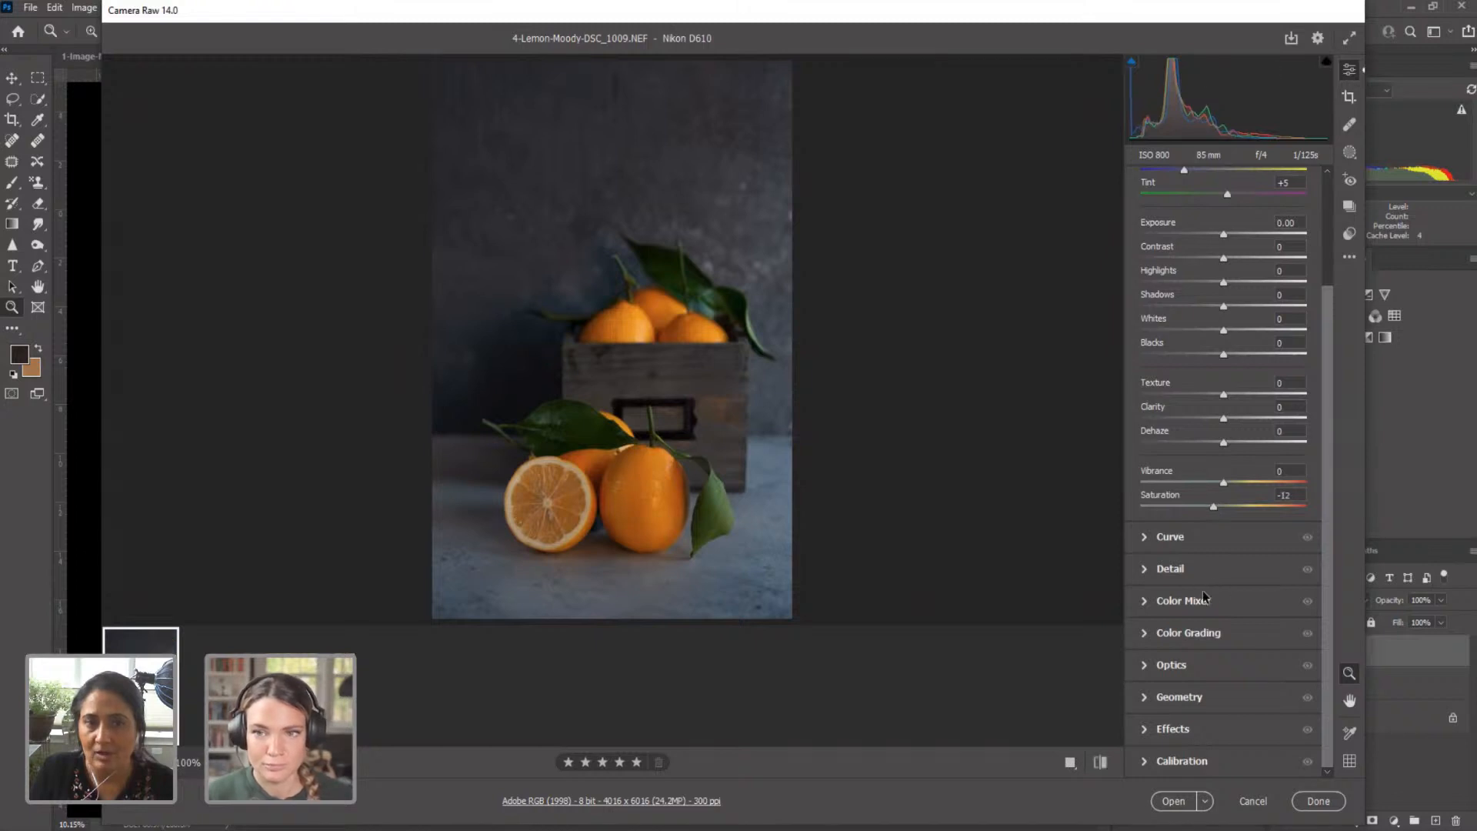
Step: Create a brush mask and paint it over the face of the cut lemon half
{"action": "left_click_drag", "start_coordinate": [560, 513], "coordinate": [674, 482]}
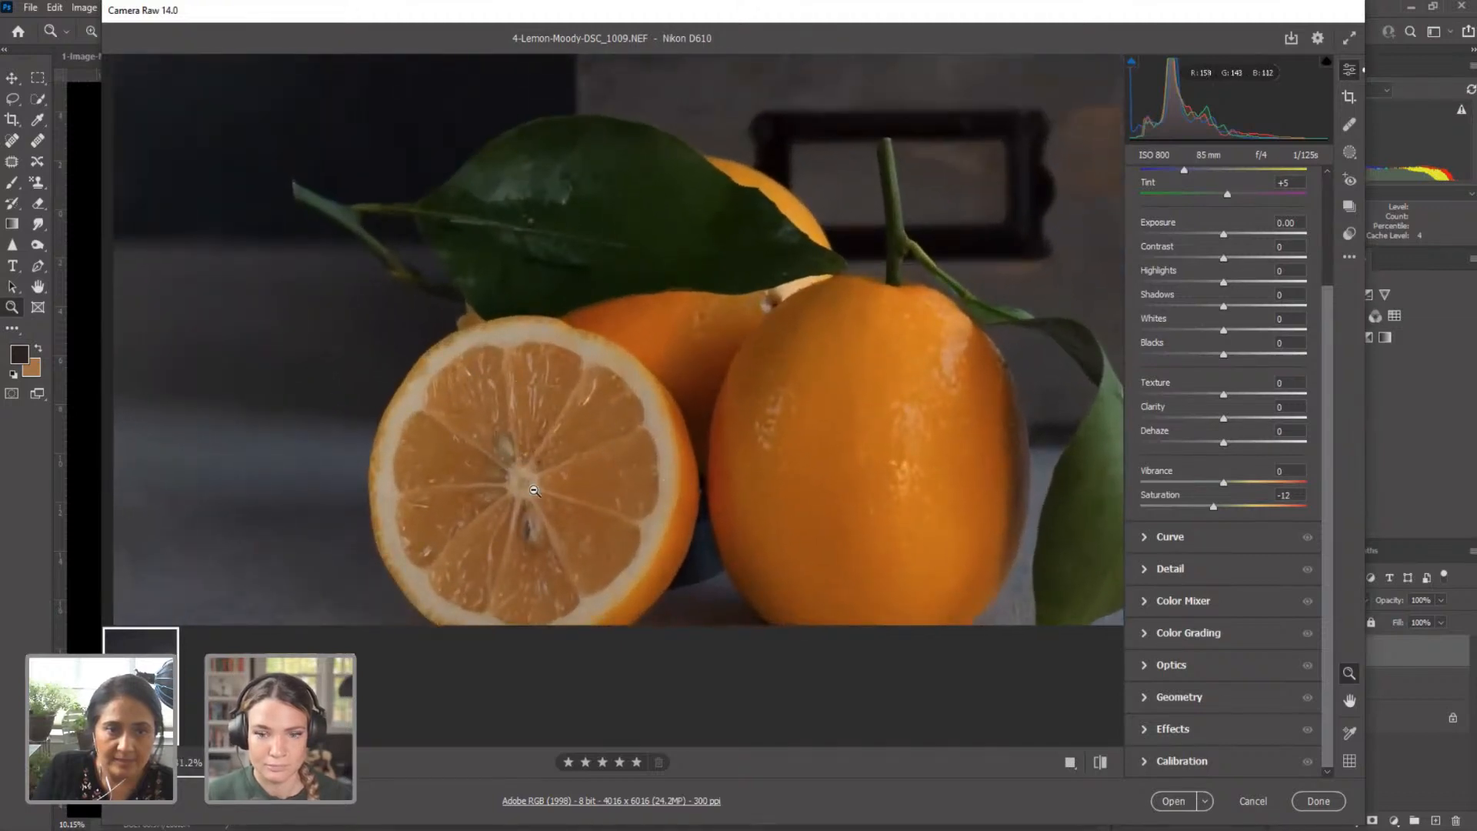
{"action": "left_click_drag", "start_coordinate": [623, 487], "coordinate": [600, 489]}
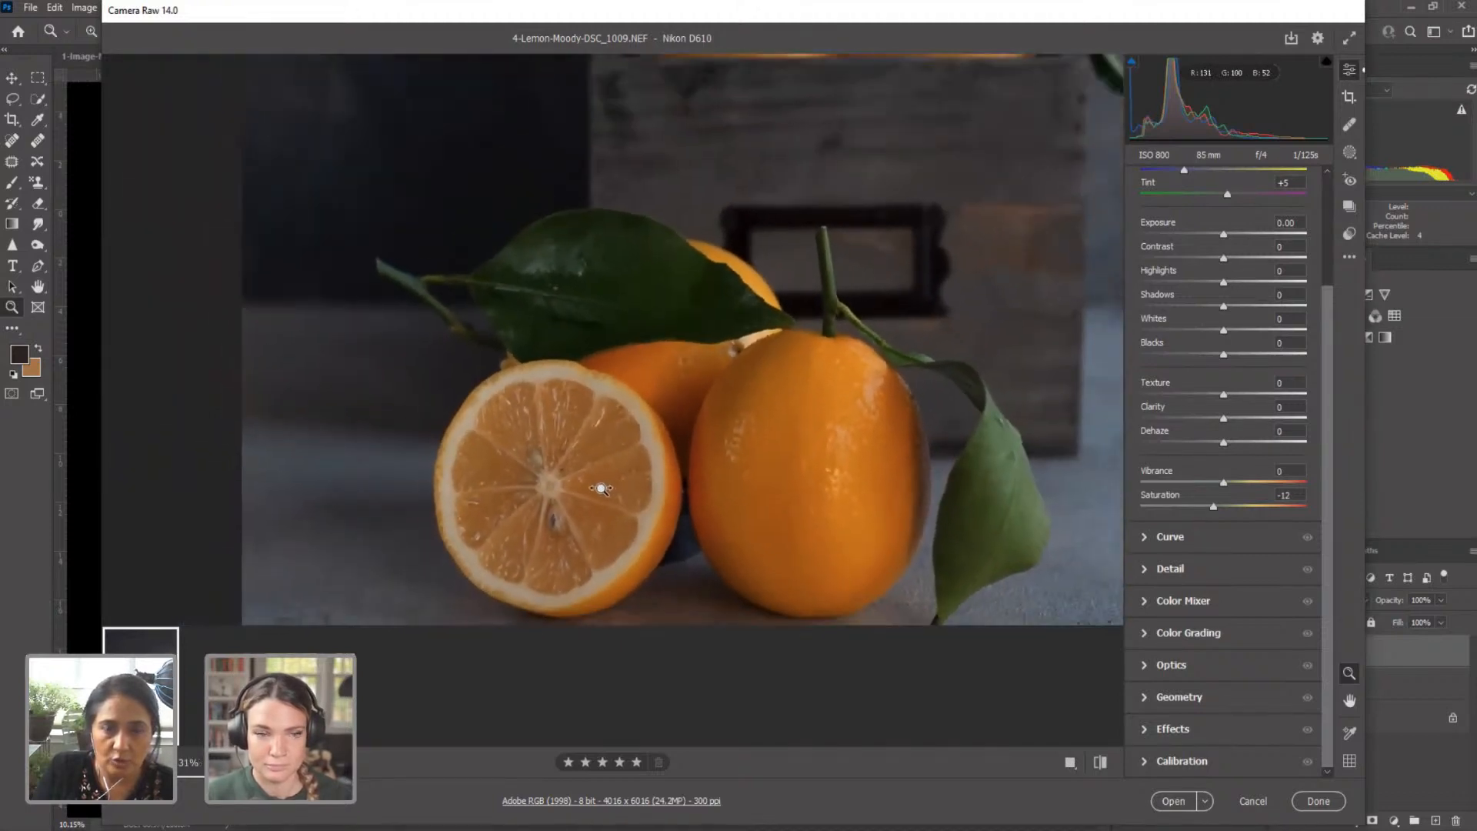
{"action": "left_click", "coordinate": [1348, 153]}
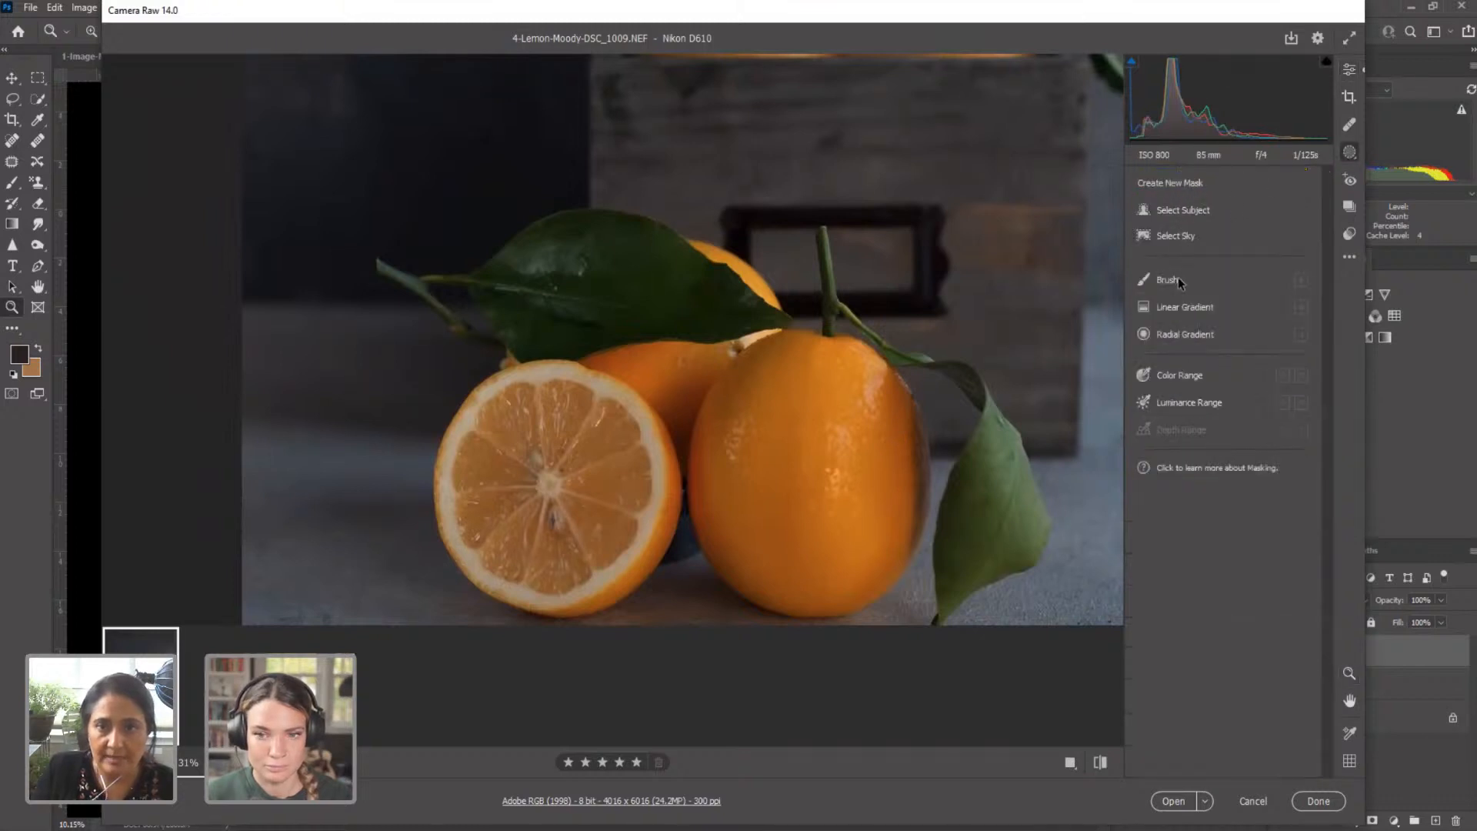
{"action": "left_click", "coordinate": [1169, 281]}
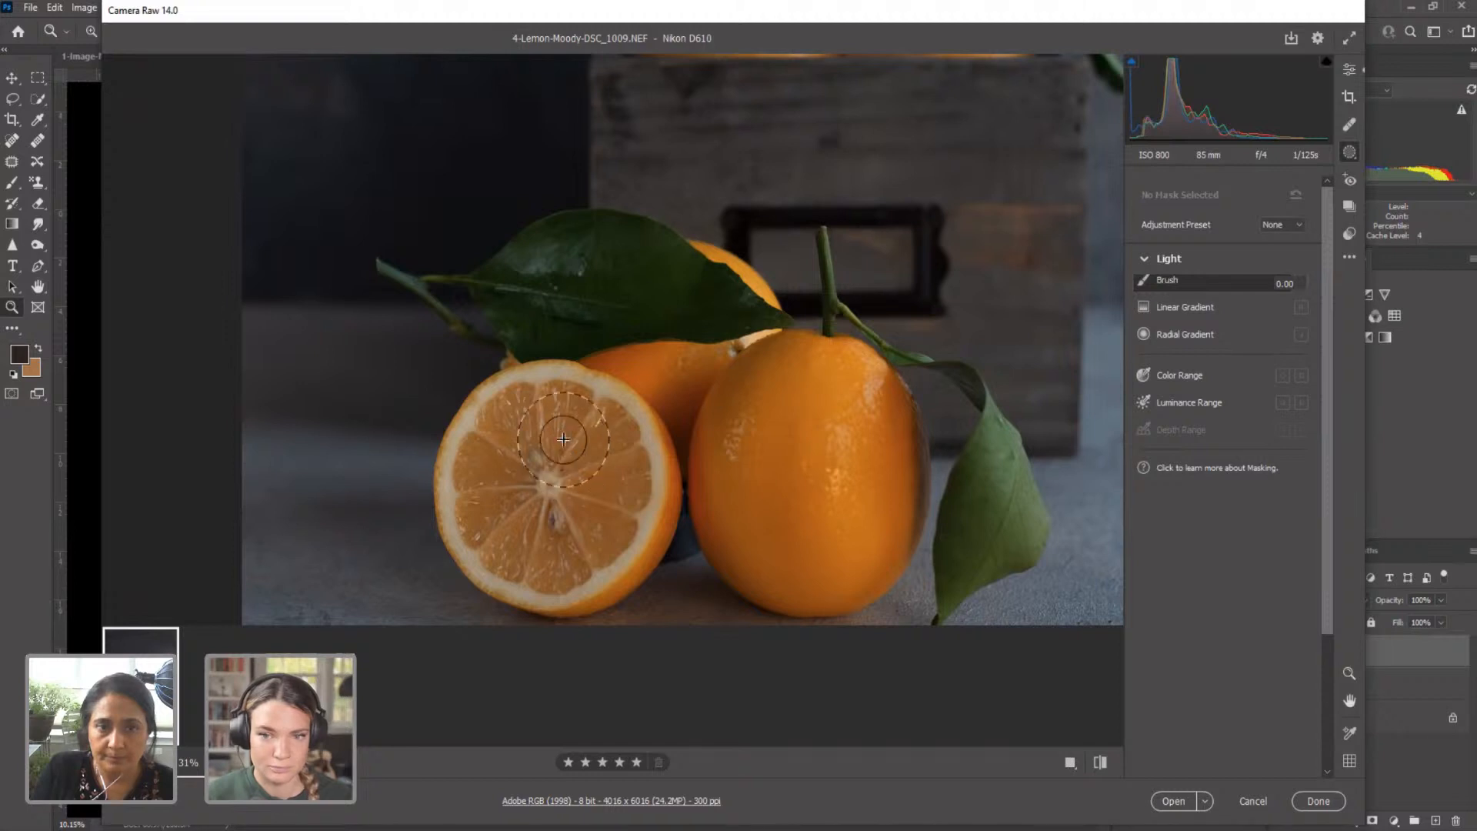
{"action": "mouse_move", "coordinate": [562, 440]}
{"action": "left_mouse_down"}
{"action": "mouse_move", "coordinate": [532, 430]}
{"action": "mouse_move", "coordinate": [487, 456]}
{"action": "mouse_move", "coordinate": [503, 526]}
{"action": "mouse_move", "coordinate": [575, 533]}
{"action": "mouse_move", "coordinate": [603, 477]}
{"action": "mouse_move", "coordinate": [591, 429]}
{"action": "mouse_move", "coordinate": [554, 411]}
{"action": "mouse_move", "coordinate": [512, 429]}
{"action": "mouse_move", "coordinate": [488, 504]}
{"action": "mouse_move", "coordinate": [547, 542]}
{"action": "mouse_move", "coordinate": [611, 463]}
{"action": "mouse_move", "coordinate": [611, 429]}
{"action": "mouse_move", "coordinate": [621, 483]}
{"action": "mouse_move", "coordinate": [543, 544]}
{"action": "mouse_move", "coordinate": [490, 495]}
{"action": "mouse_move", "coordinate": [512, 416]}
{"action": "mouse_move", "coordinate": [568, 414]}
{"action": "mouse_move", "coordinate": [603, 529]}
{"action": "mouse_move", "coordinate": [553, 560]}
{"action": "mouse_move", "coordinate": [481, 519]}
{"action": "mouse_move", "coordinate": [505, 462]}
{"action": "mouse_move", "coordinate": [557, 457]}
{"action": "left_mouse_up"}
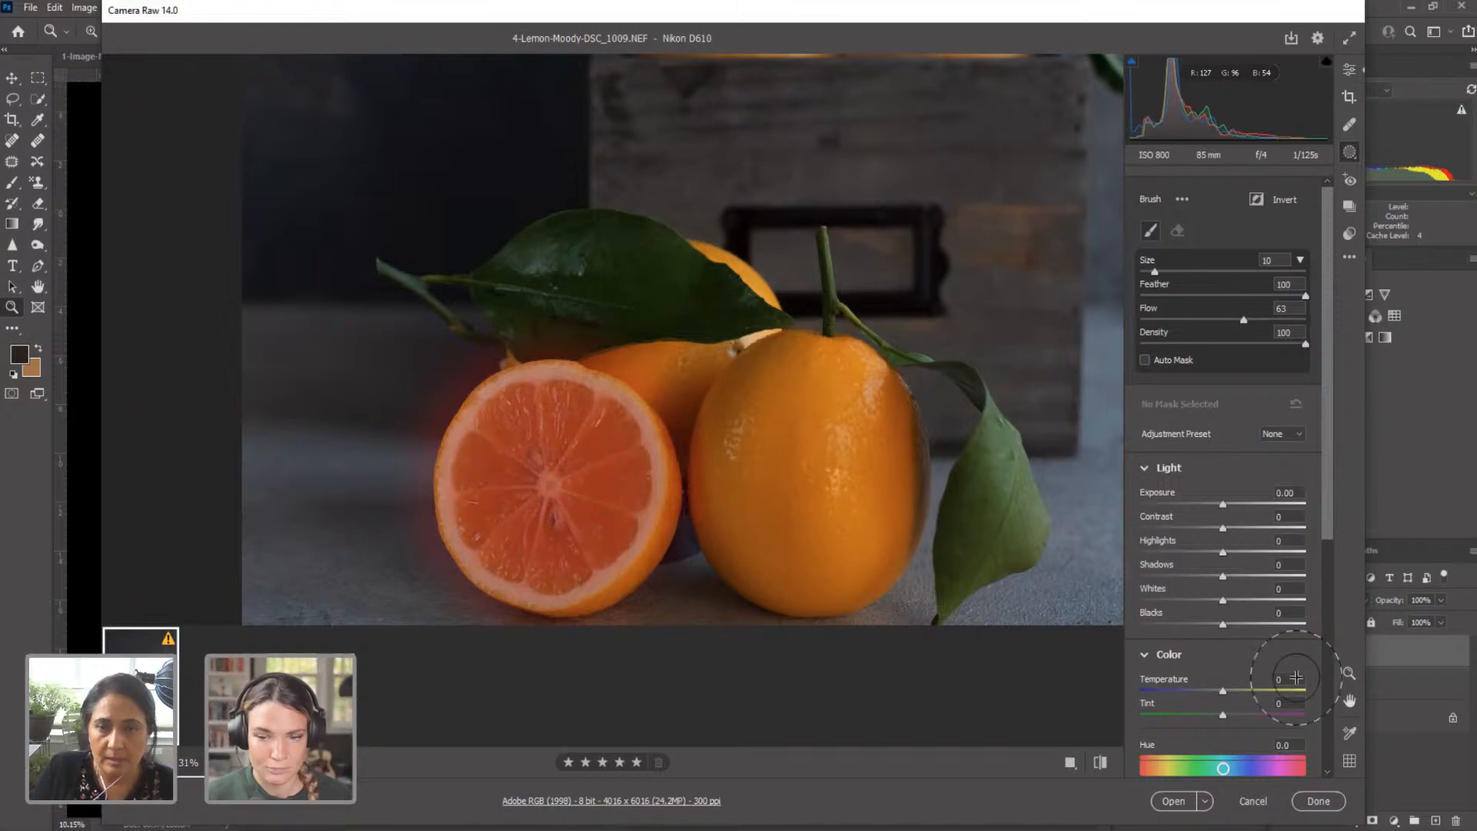
Step: Set the brush mask's Texture to +27, Clarity to +26 and Dehaze to +5
{"action": "scroll", "coordinate": [1239, 632], "scroll_direction": "down", "scroll_amount": 5}
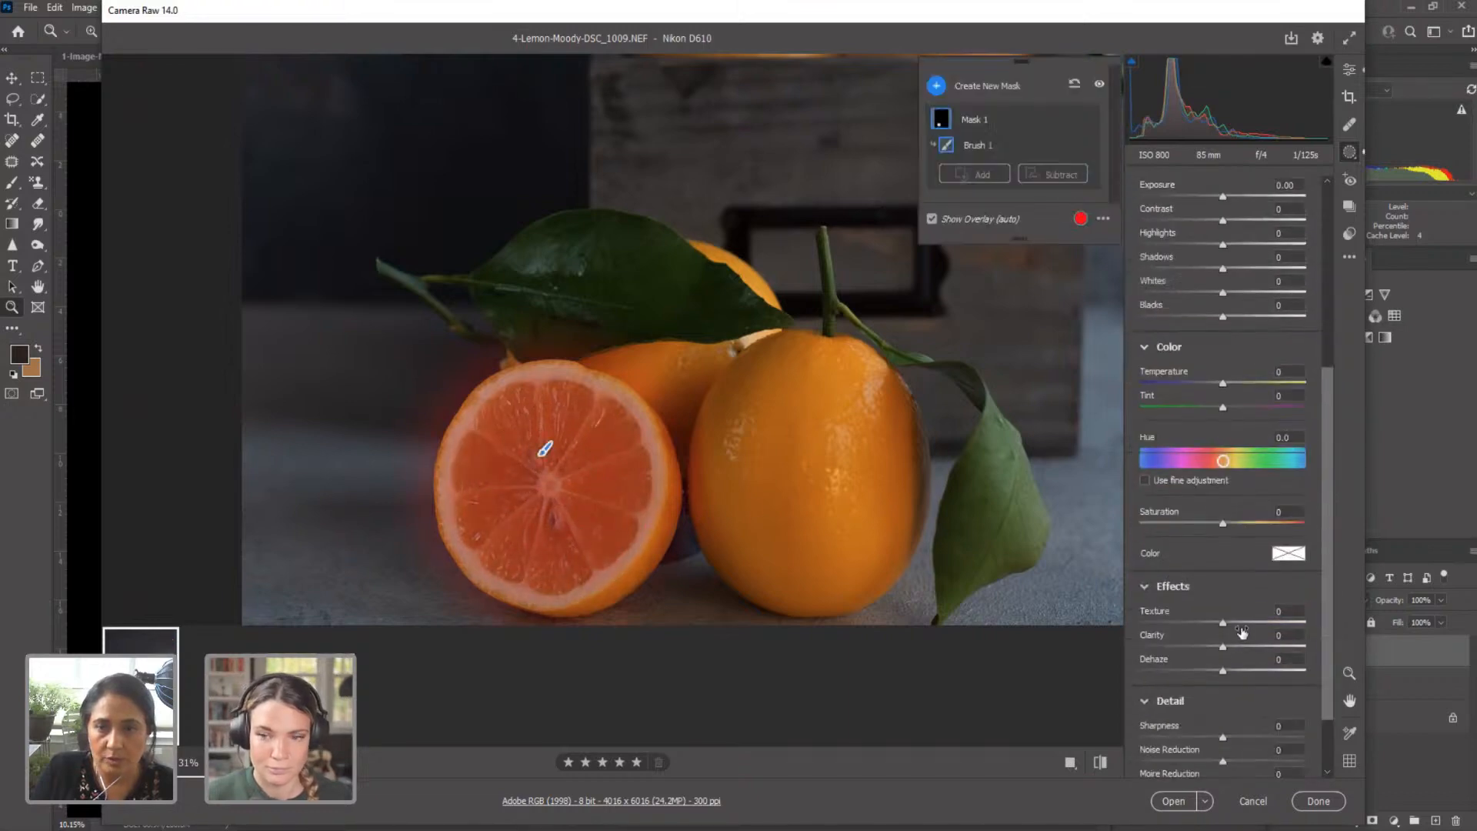
{"action": "left_click", "coordinate": [1247, 622]}
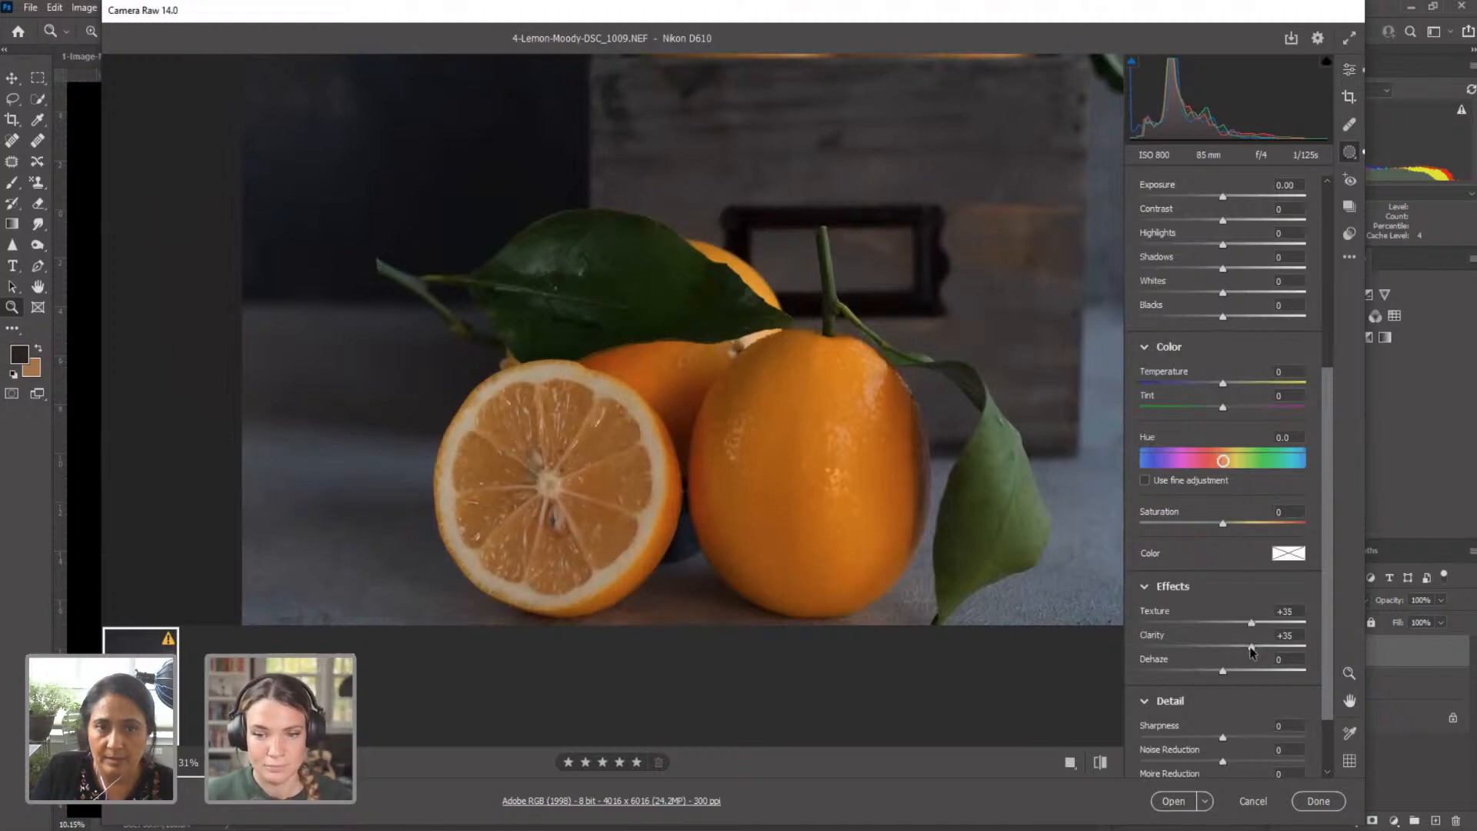
{"action": "left_click_drag", "start_coordinate": [1250, 624], "coordinate": [1247, 625]}
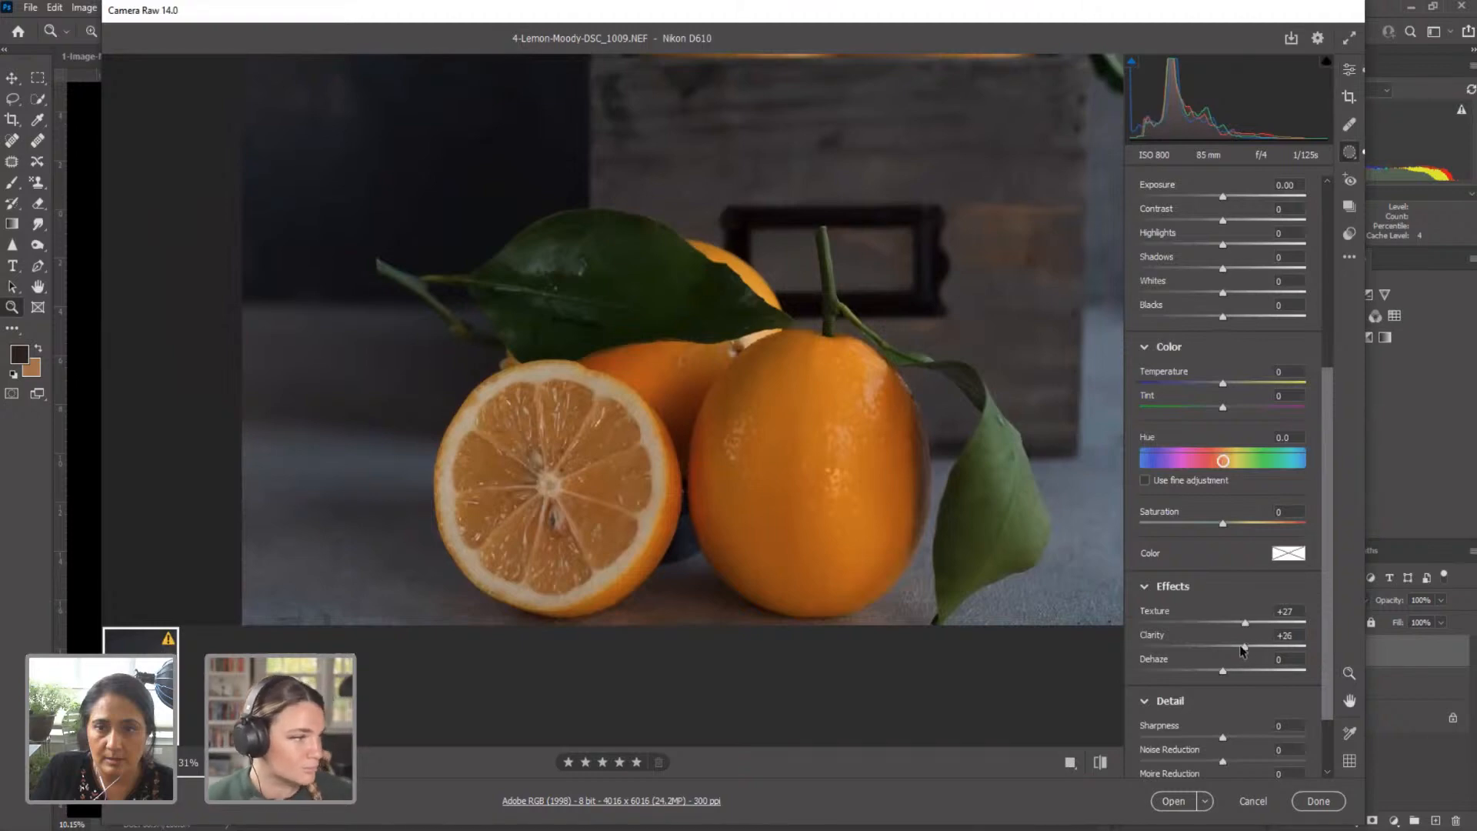
{"action": "left_click_drag", "start_coordinate": [1240, 646], "coordinate": [1226, 671]}
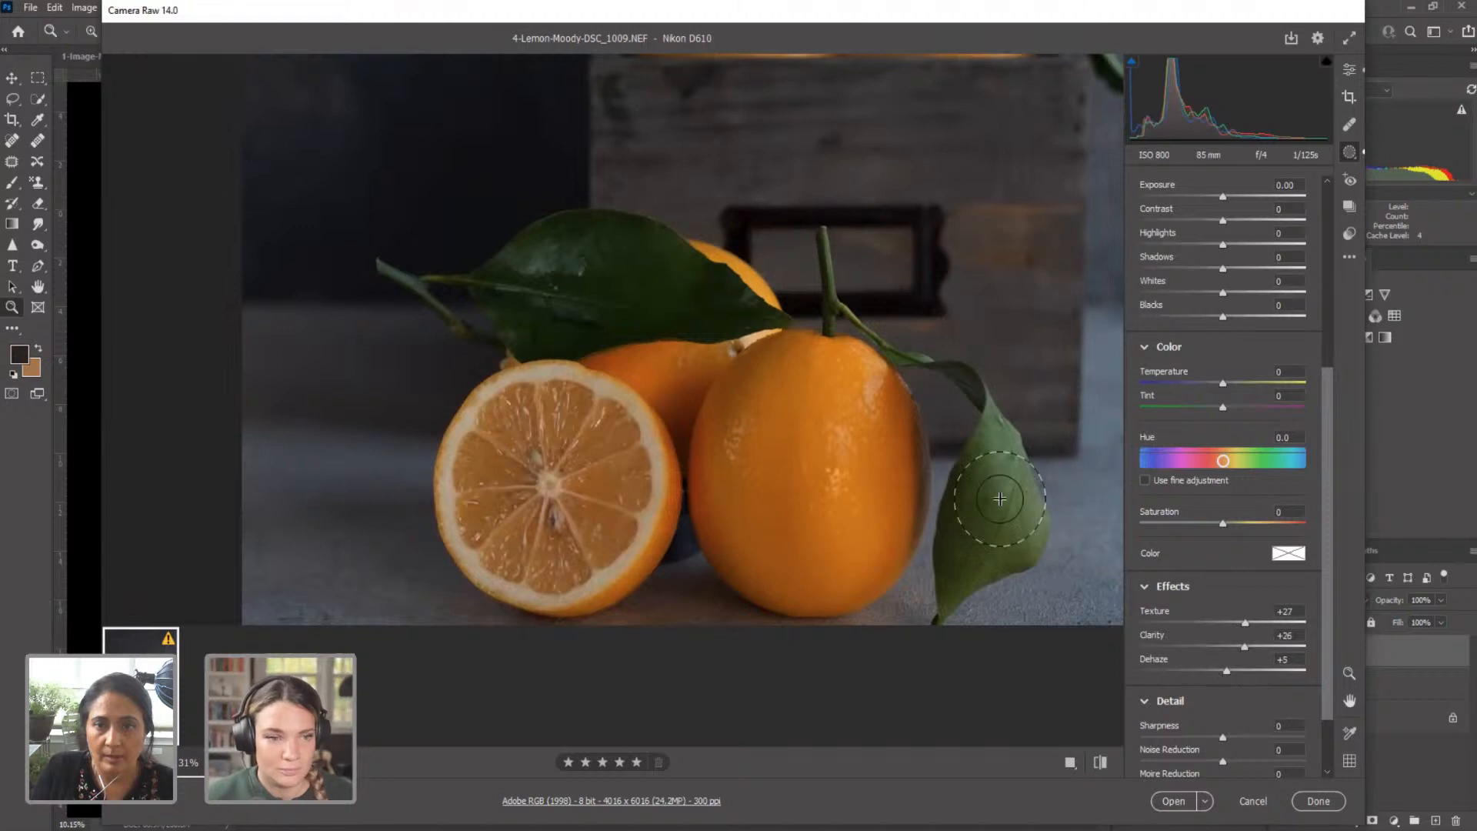
Step: Brush the mask adjustments over the leaf hanging beside the whole lemon and open the developed photo in Photoshop
{"action": "mouse_move", "coordinate": [983, 543]}
{"action": "left_mouse_down"}
{"action": "mouse_move", "coordinate": [1028, 531]}
{"action": "mouse_move", "coordinate": [1028, 497]}
{"action": "mouse_move", "coordinate": [1005, 494]}
{"action": "mouse_move", "coordinate": [966, 554]}
{"action": "mouse_move", "coordinate": [987, 476]}
{"action": "mouse_move", "coordinate": [1016, 545]}
{"action": "mouse_move", "coordinate": [984, 567]}
{"action": "mouse_move", "coordinate": [997, 569]}
{"action": "mouse_move", "coordinate": [1006, 516]}
{"action": "left_mouse_up"}
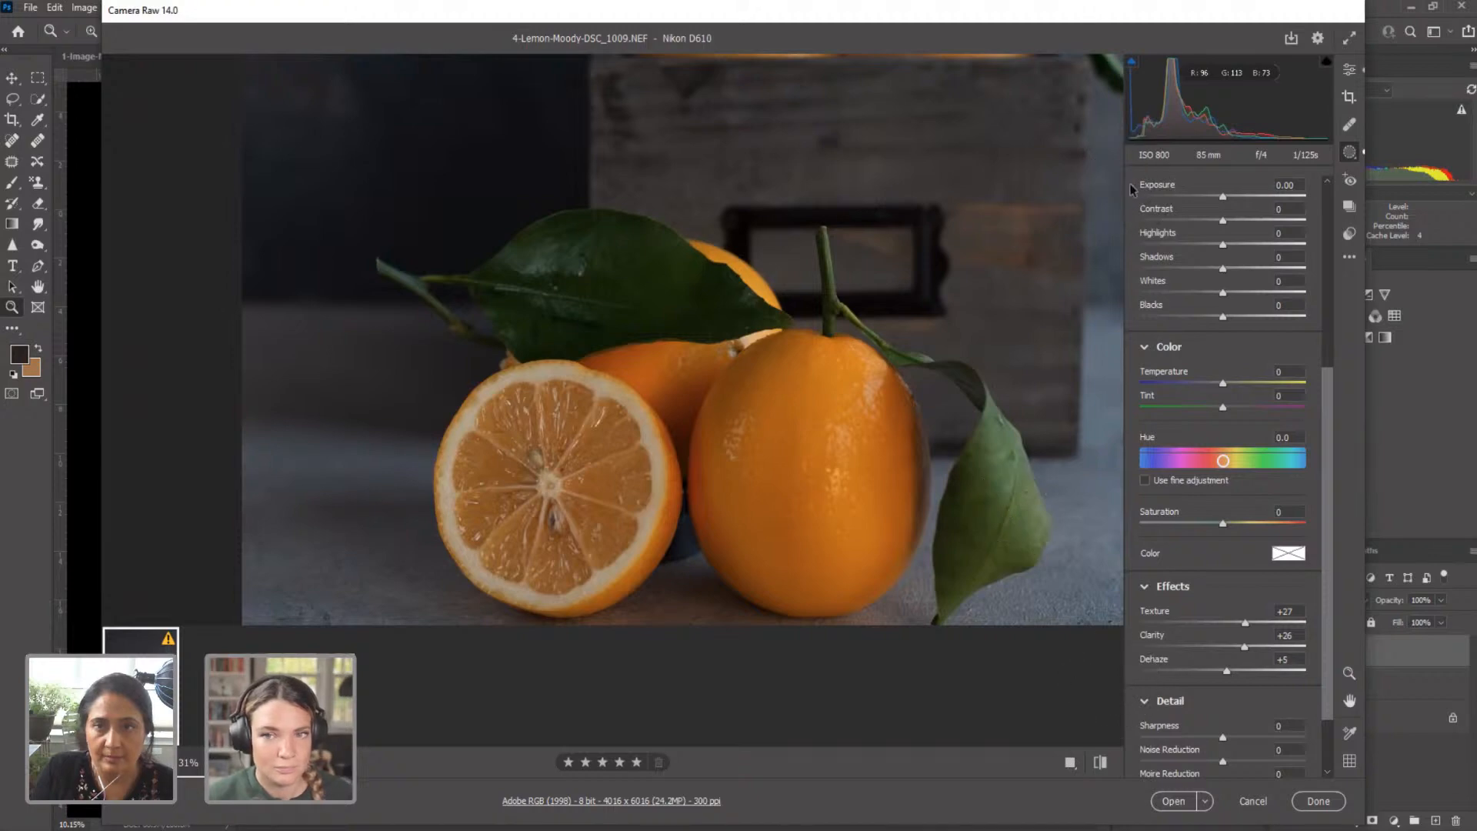
{"action": "key", "text": "z"}
{"action": "left_click_drag", "start_coordinate": [767, 471], "coordinate": [689, 471]}
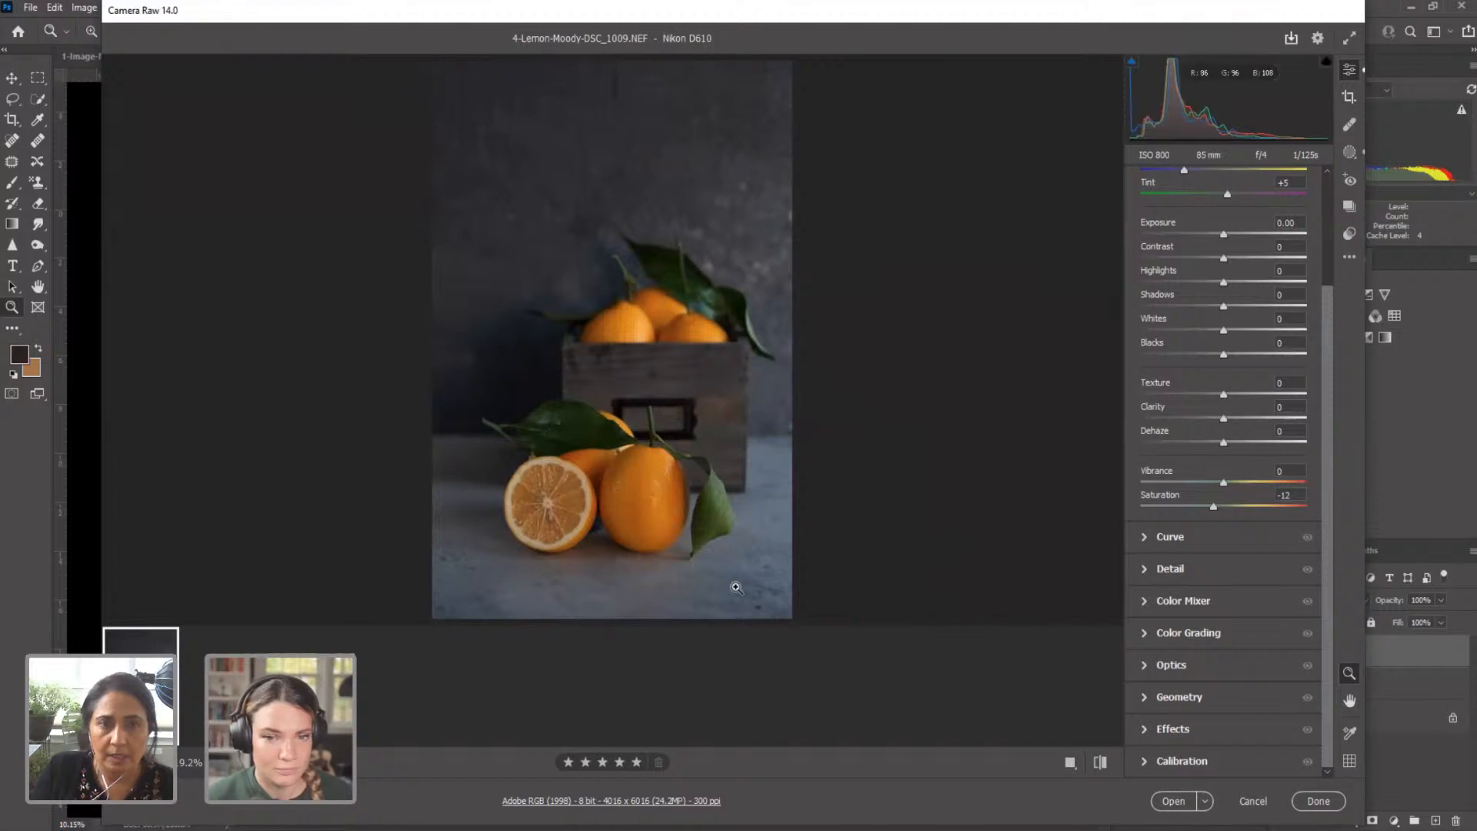
{"action": "left_click", "coordinate": [1174, 802]}
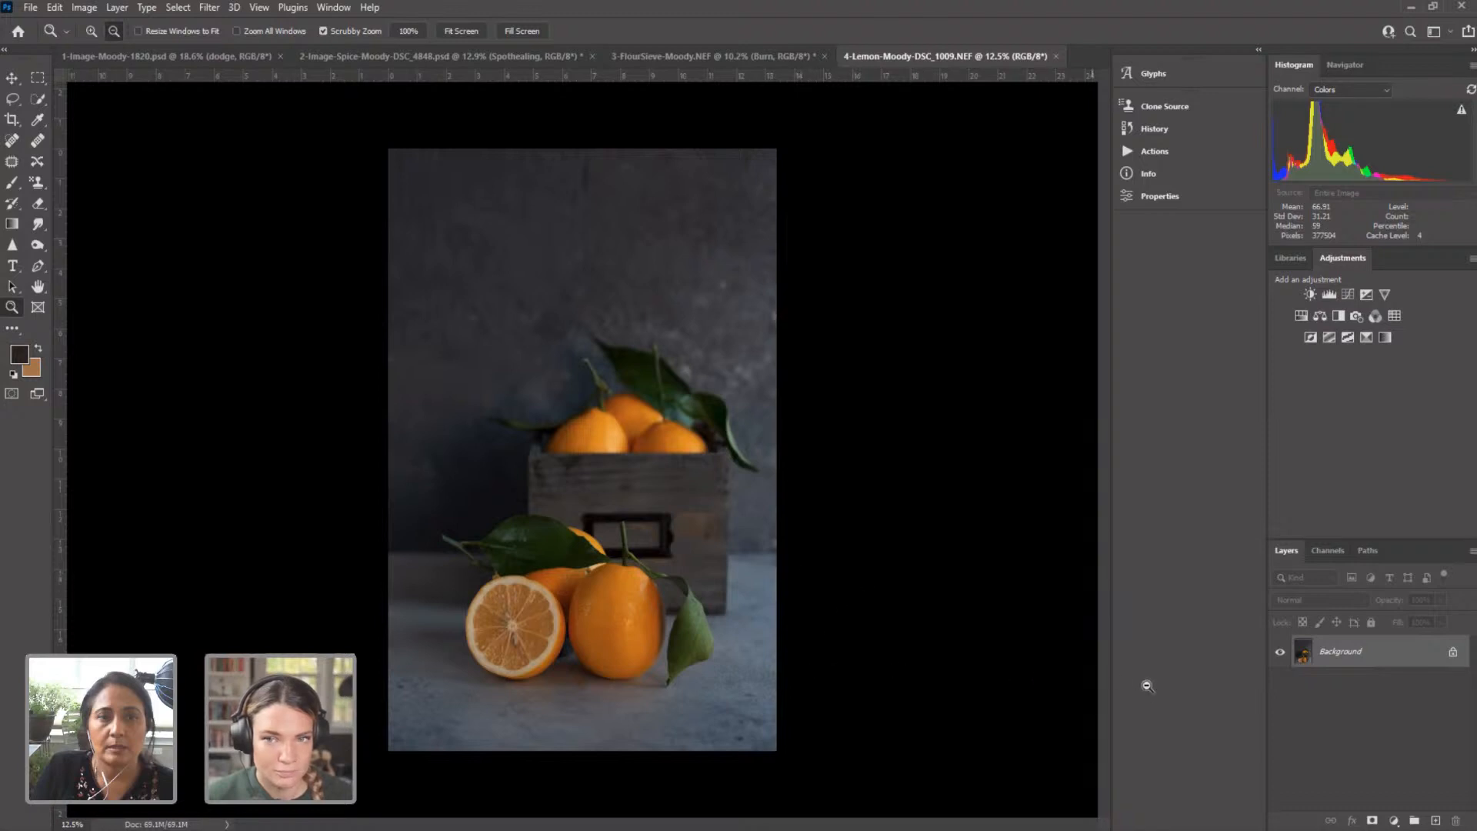
Step: Duplicate the Background layer under the name Burn
{"action": "right_click", "coordinate": [1356, 654]}
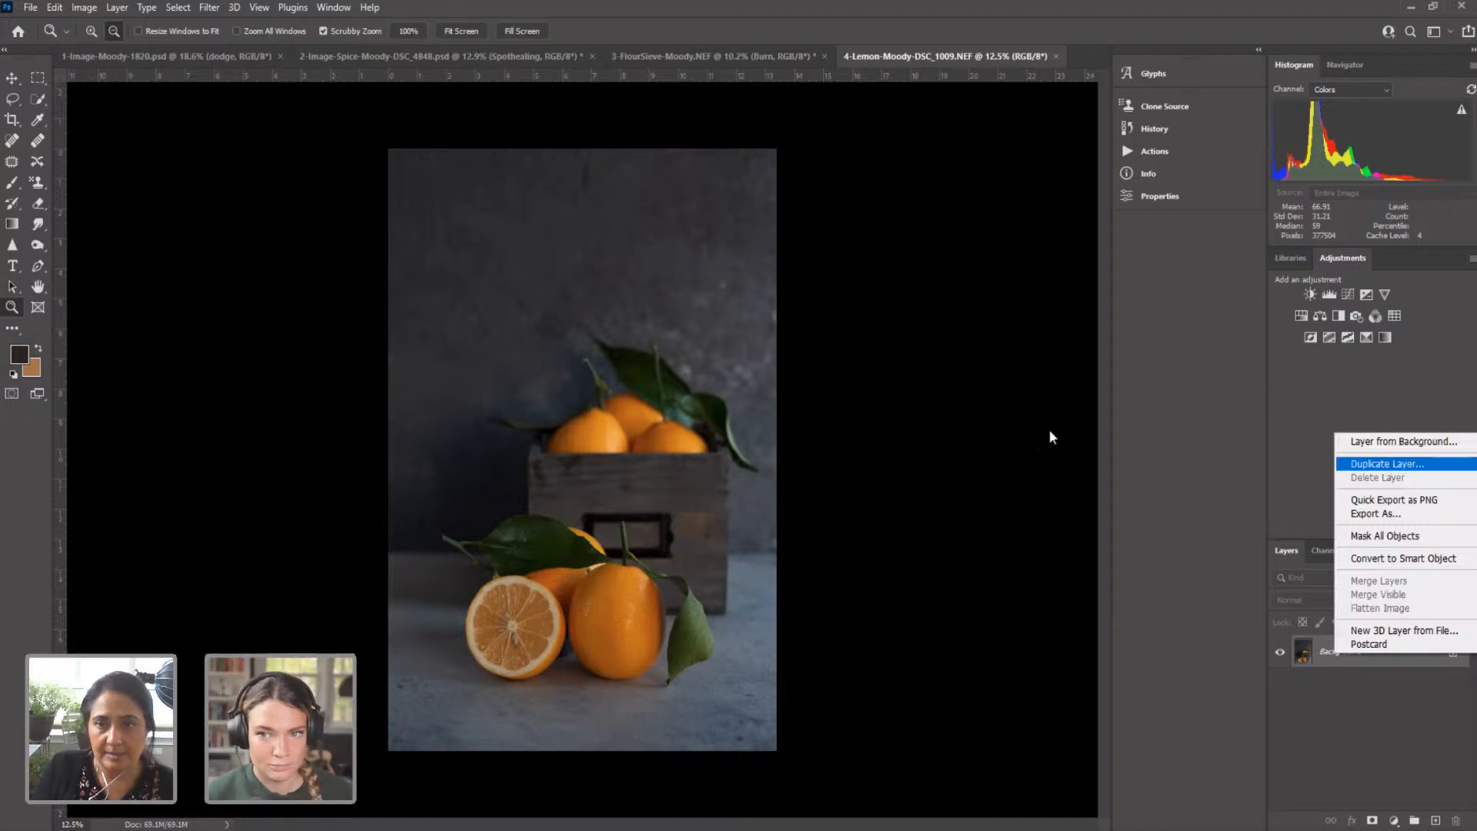
{"action": "key", "text": "Return"}
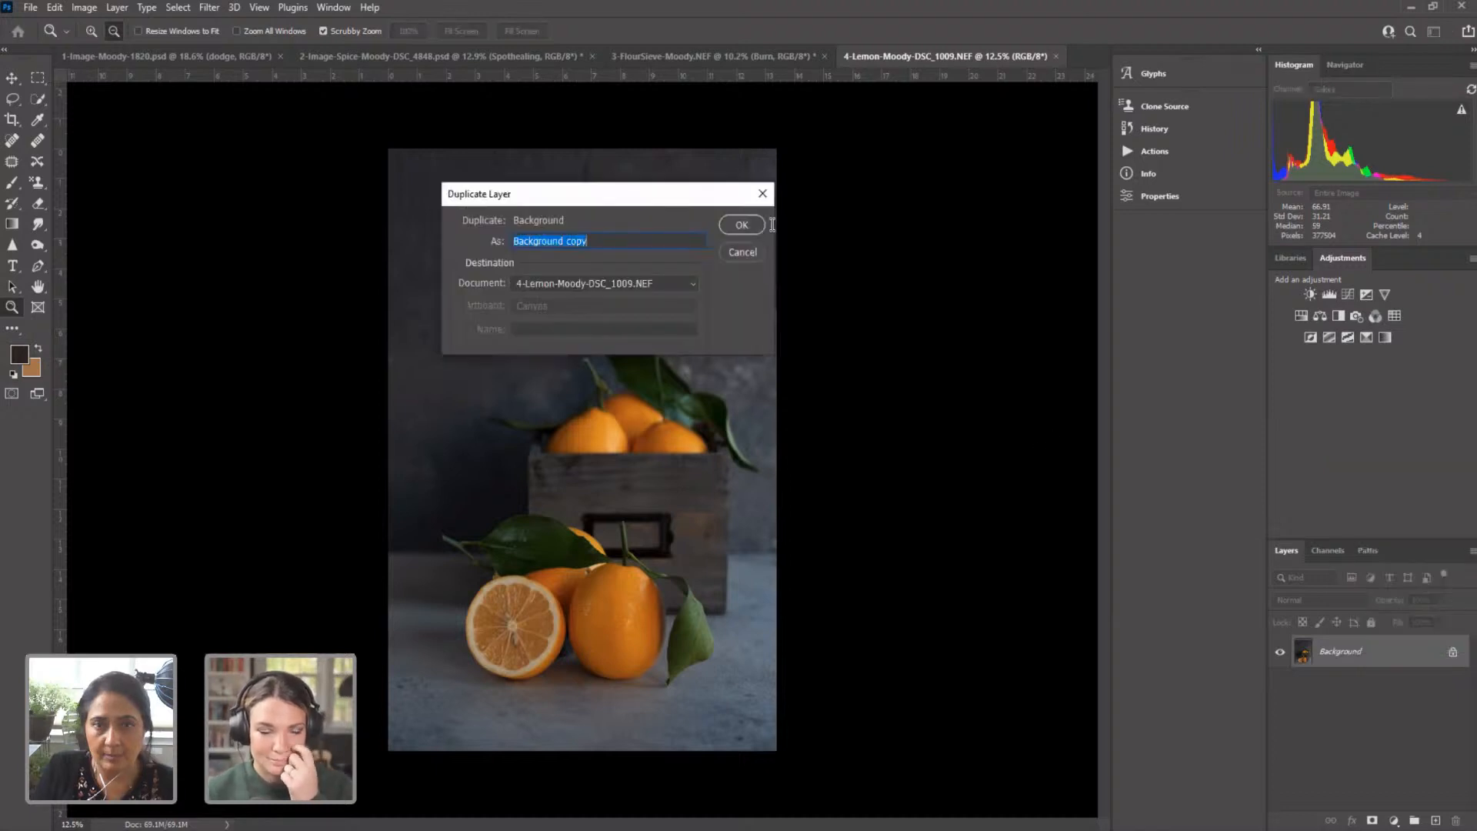
{"action": "type", "text": "Burn"}
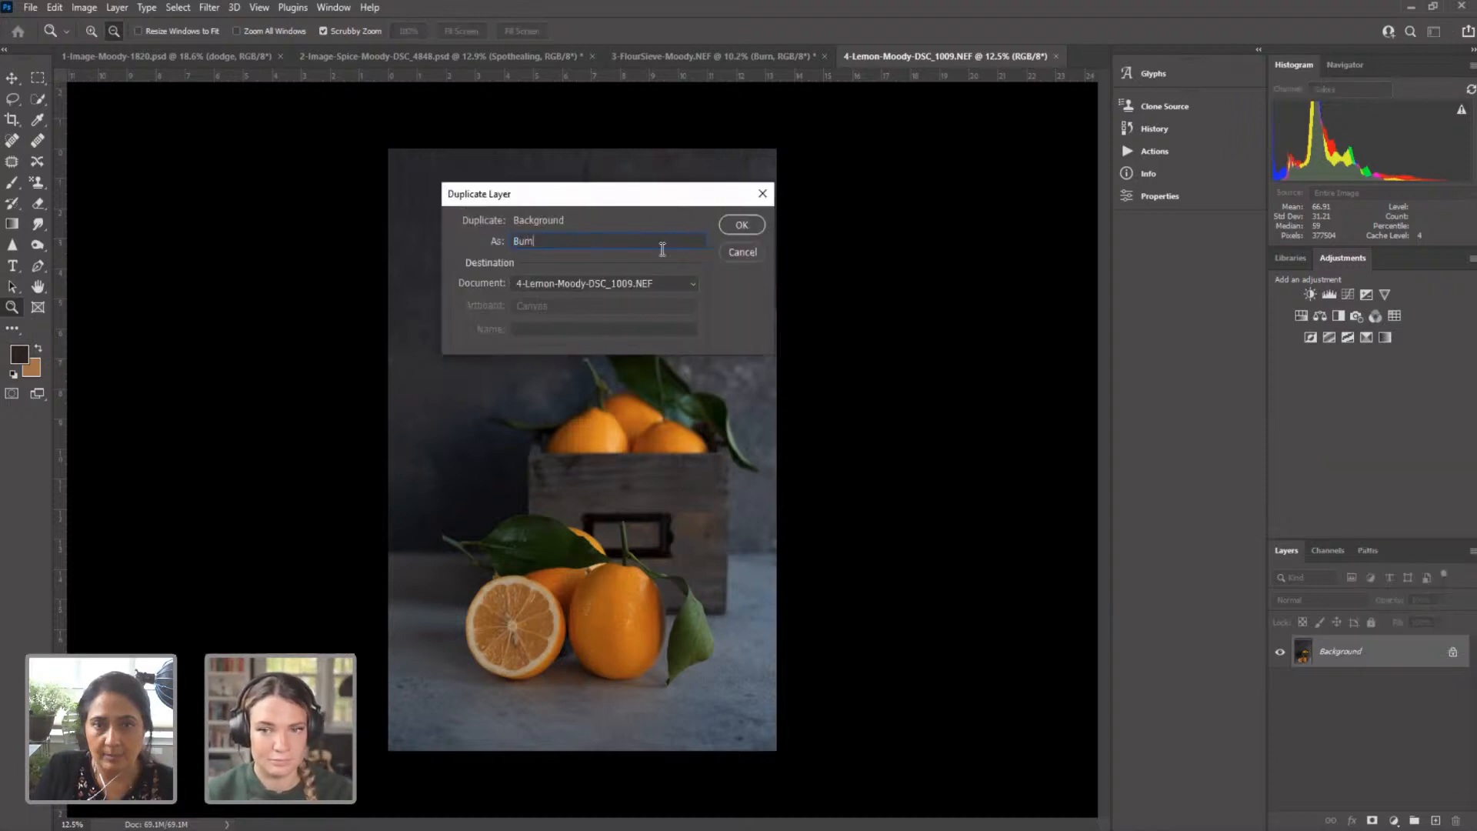
{"action": "left_click", "coordinate": [742, 226]}
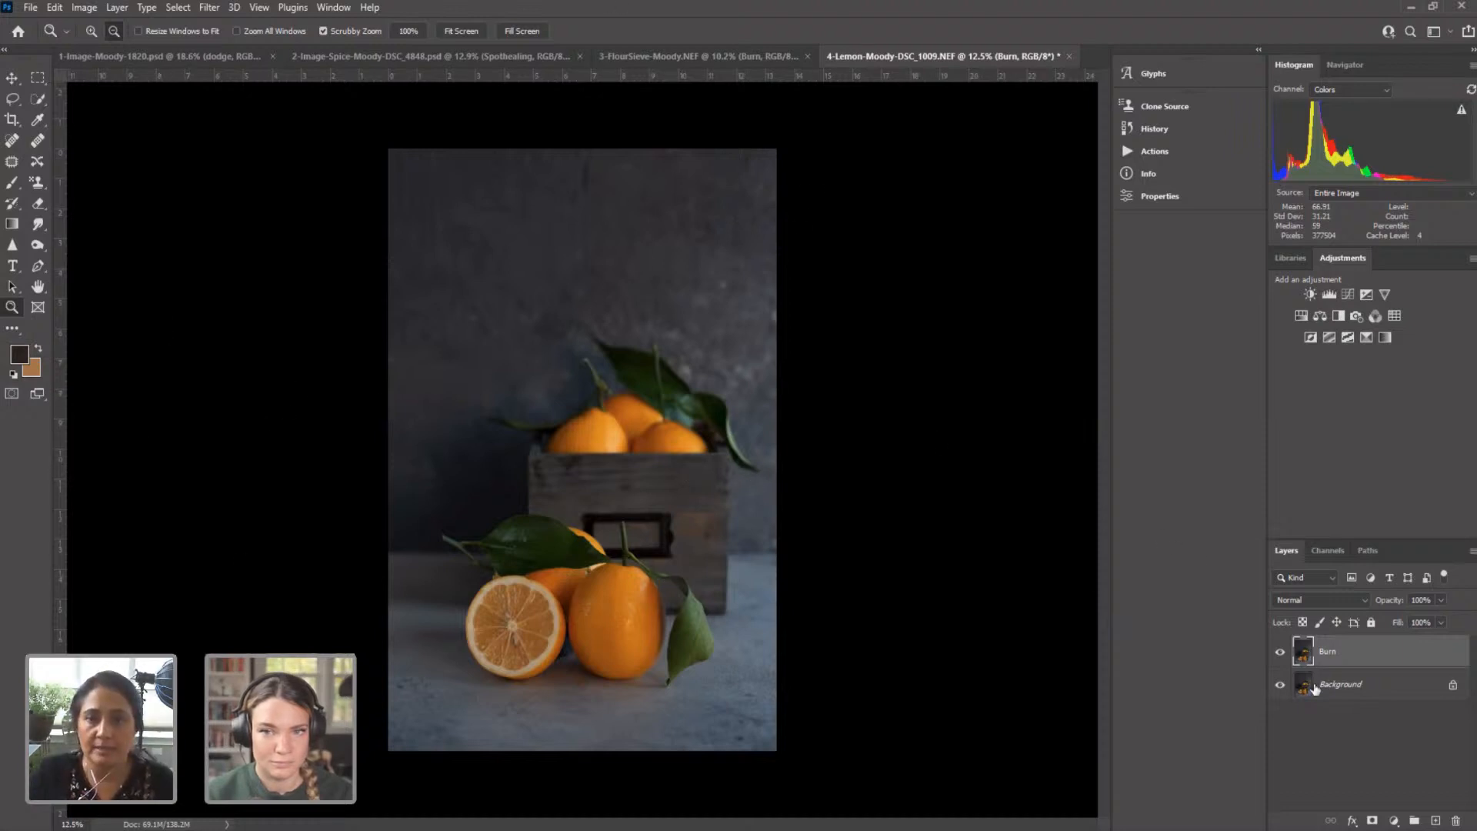
Step: Burn the midtones of the backdrop and tabletop around the lemons with a size 1200 brush at 64% exposure
{"action": "left_click", "coordinate": [38, 252]}
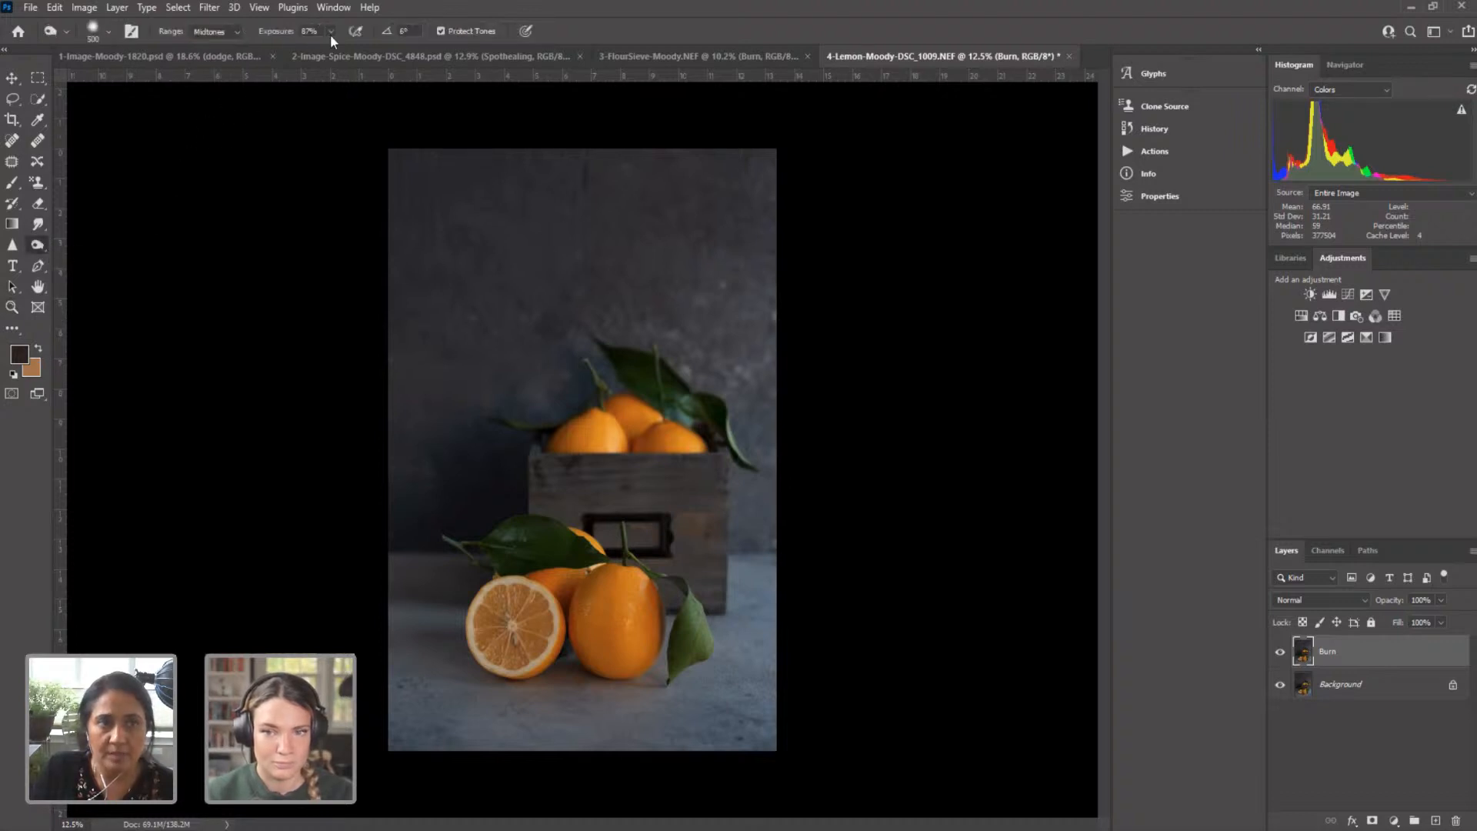
{"action": "left_click_drag", "start_coordinate": [330, 33], "coordinate": [315, 49]}
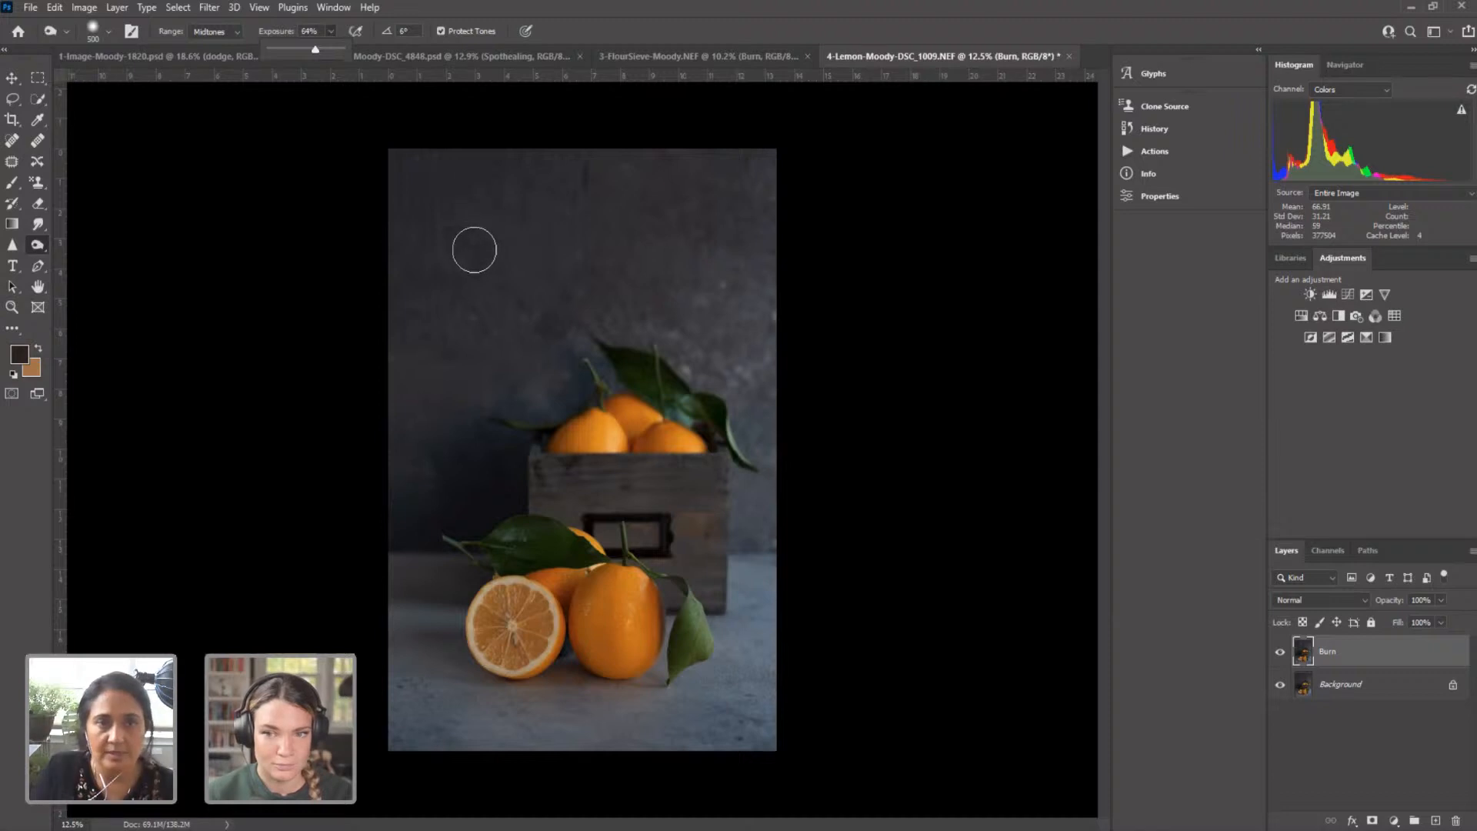
{"action": "key", "text": "bracketright"}
{"action": "key", "text": "bracketright"}
{"action": "key", "text": "bracketright"}
{"action": "key", "text": "bracketright"}
{"action": "key", "text": "bracketright"}
{"action": "key", "text": "bracketright"}
{"action": "key", "text": "bracketright"}
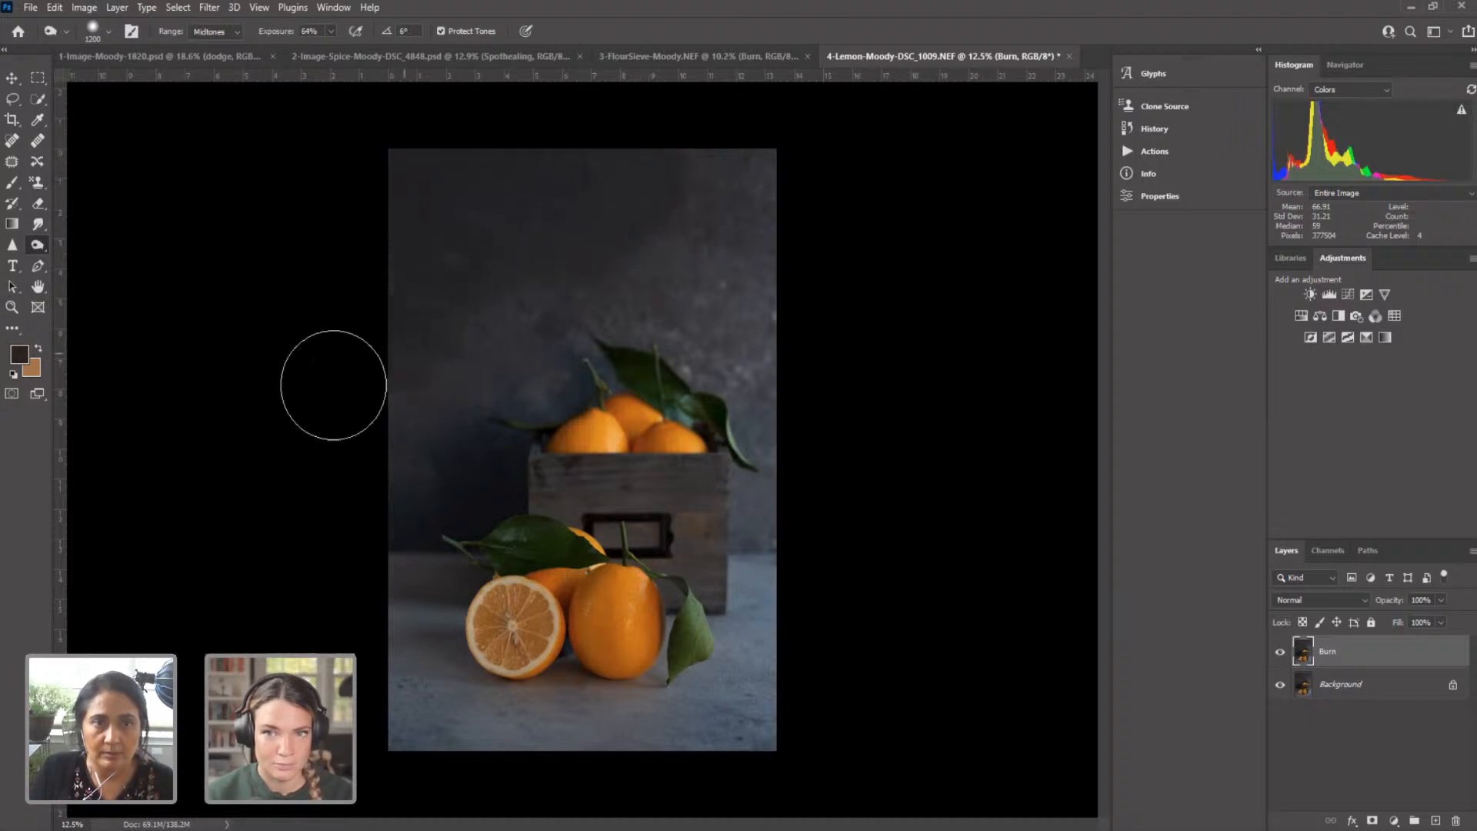
{"action": "mouse_move", "coordinate": [518, 255]}
{"action": "left_mouse_down"}
{"action": "mouse_move", "coordinate": [673, 133]}
{"action": "mouse_move", "coordinate": [733, 133]}
{"action": "mouse_move", "coordinate": [571, 275]}
{"action": "mouse_move", "coordinate": [400, 463]}
{"action": "mouse_move", "coordinate": [420, 498]}
{"action": "mouse_move", "coordinate": [362, 543]}
{"action": "mouse_move", "coordinate": [406, 574]}
{"action": "mouse_move", "coordinate": [373, 585]}
{"action": "mouse_move", "coordinate": [337, 633]}
{"action": "mouse_move", "coordinate": [377, 670]}
{"action": "mouse_move", "coordinate": [370, 704]}
{"action": "mouse_move", "coordinate": [377, 637]}
{"action": "left_mouse_up"}
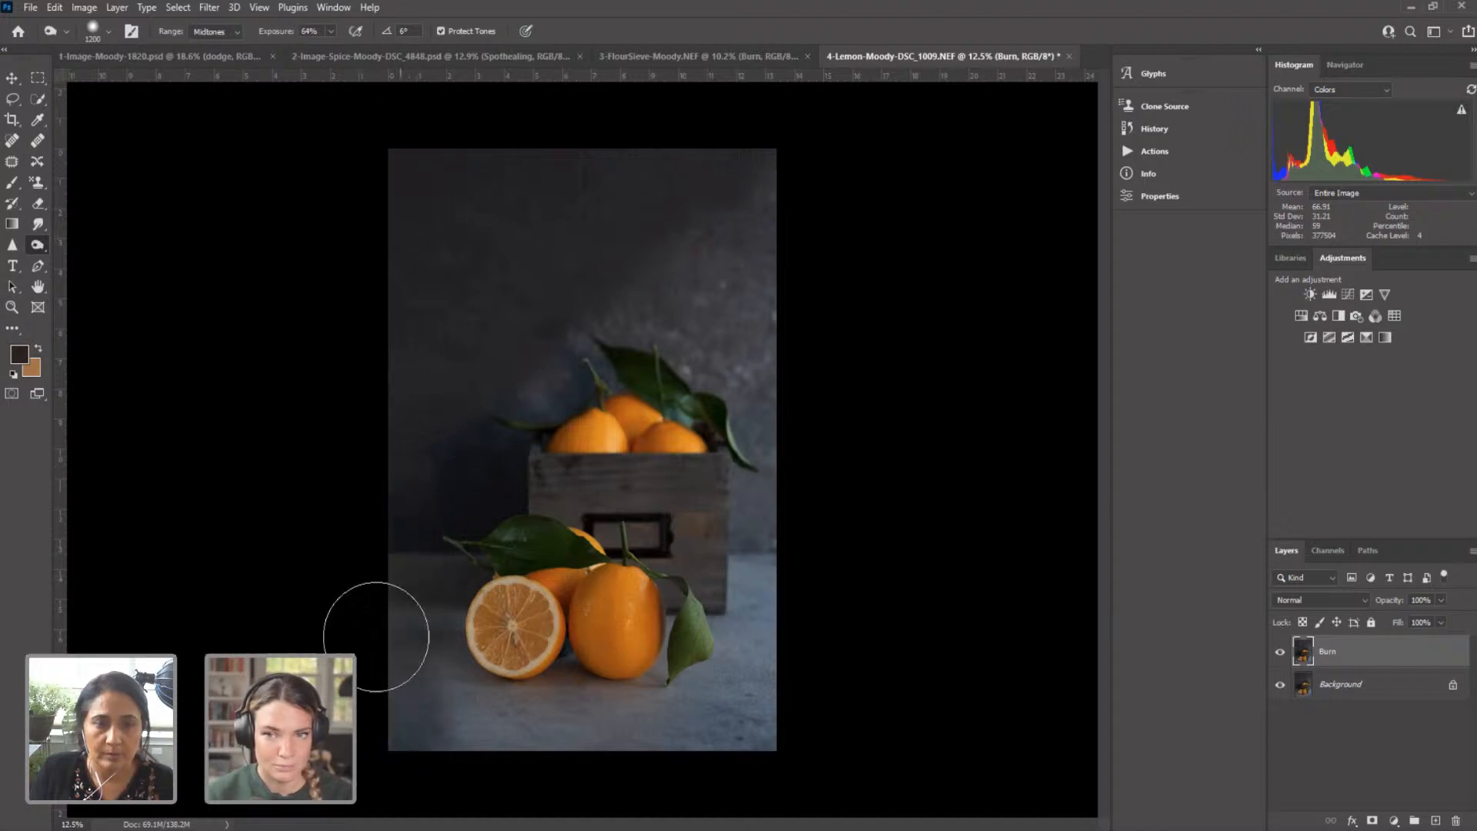
{"action": "mouse_move", "coordinate": [465, 415]}
{"action": "left_mouse_down"}
{"action": "mouse_move", "coordinate": [590, 356]}
{"action": "mouse_move", "coordinate": [629, 293]}
{"action": "mouse_move", "coordinate": [608, 258]}
{"action": "left_mouse_up"}
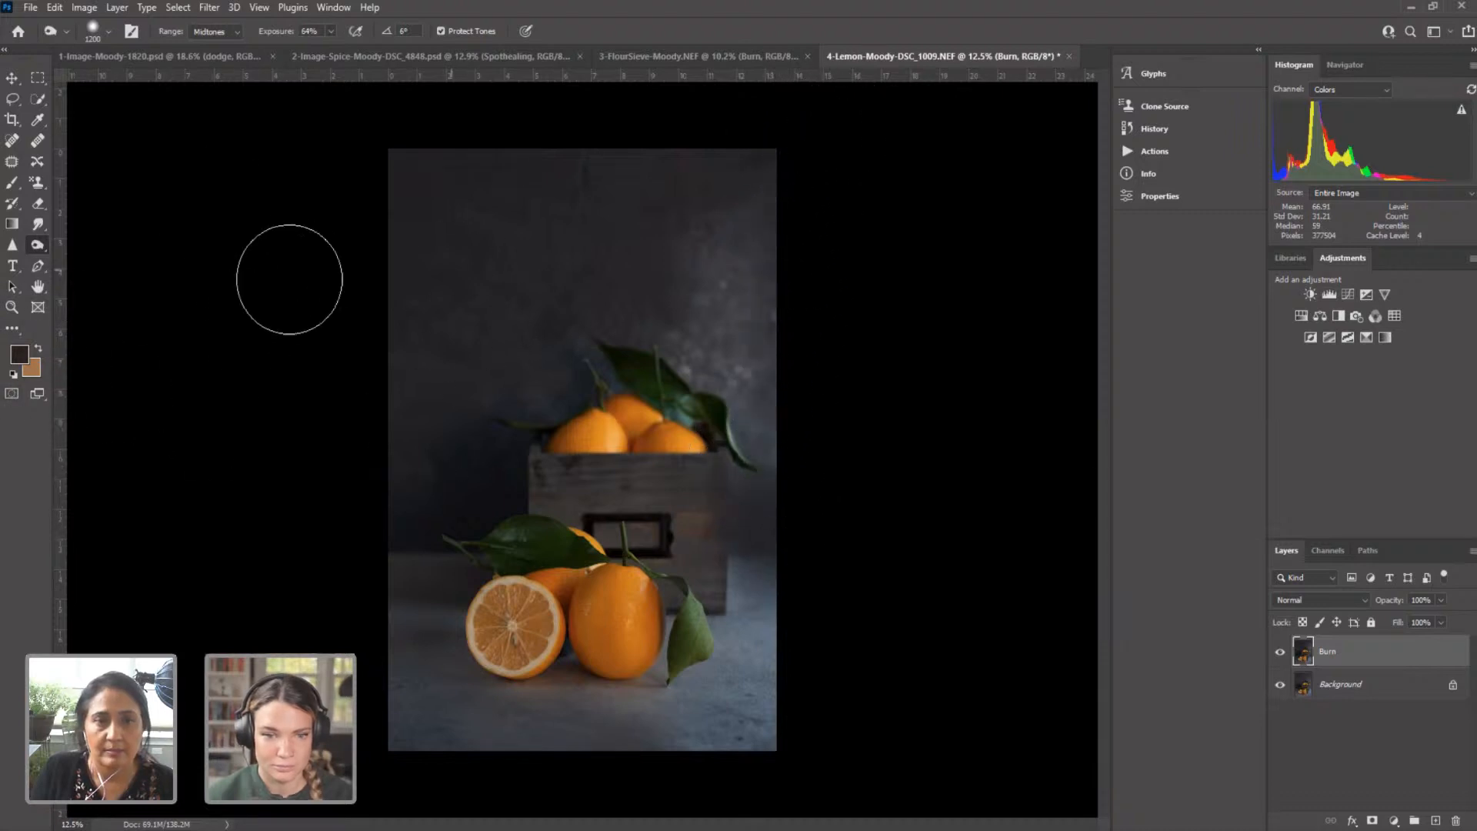
Step: Burn the shadows along the photo's left side, upper backdrop and lower edge with a size 1500 brush at 15% exposure
{"action": "right_click", "coordinate": [33, 245]}
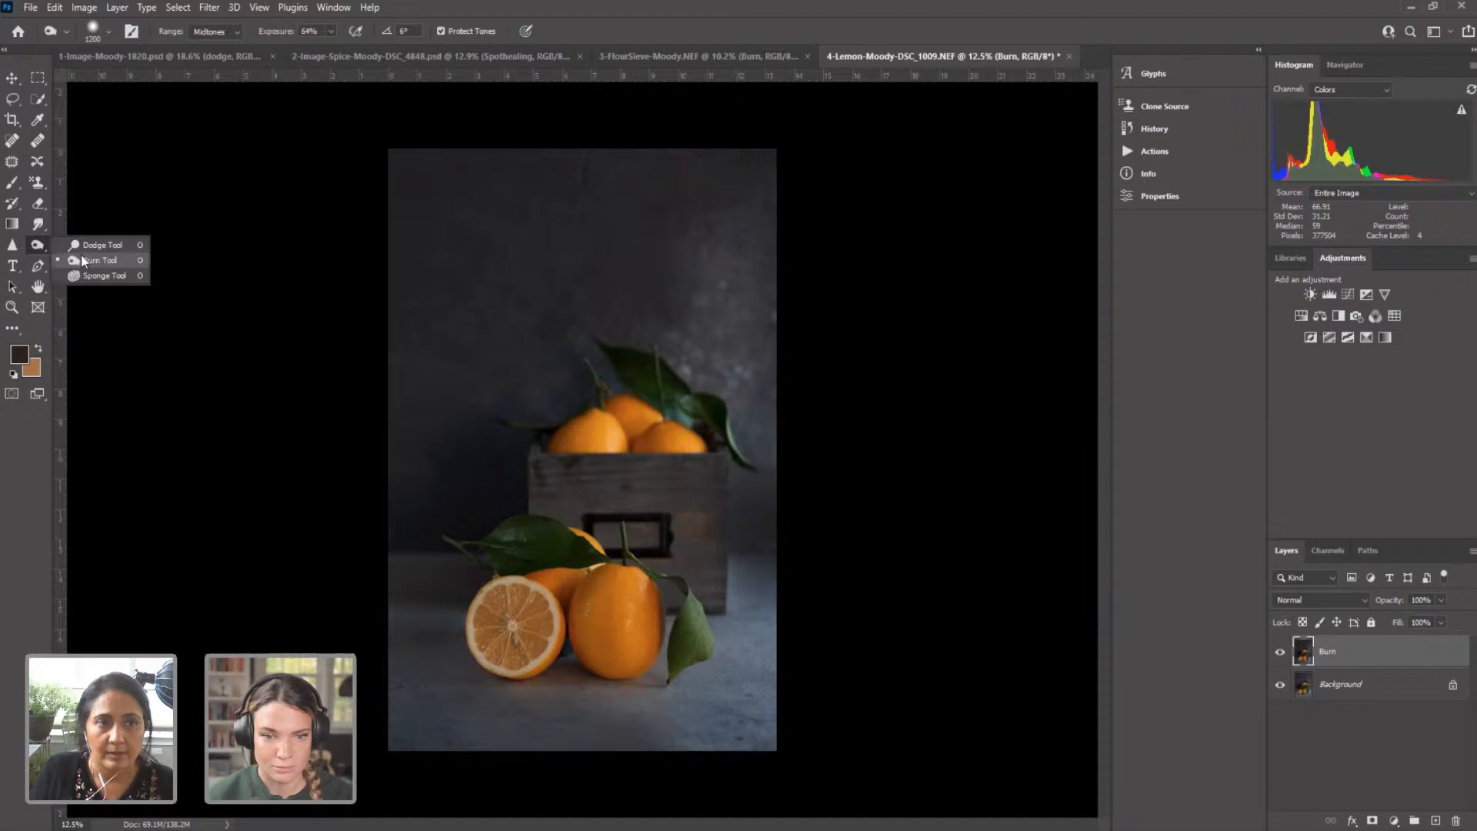
{"action": "left_click", "coordinate": [215, 31]}
{"action": "left_click", "coordinate": [212, 45]}
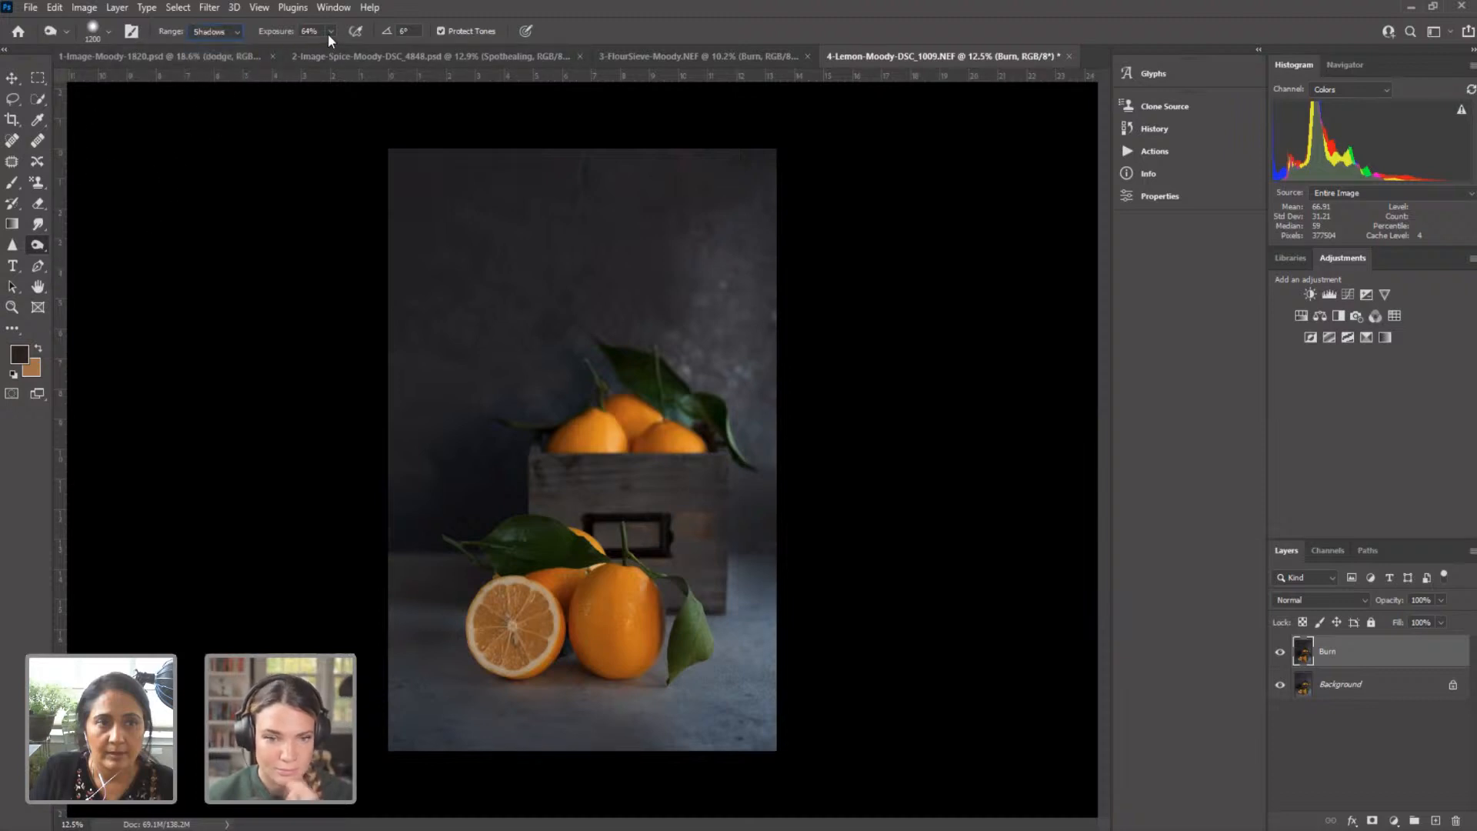
{"action": "left_click_drag", "start_coordinate": [302, 54], "coordinate": [297, 54]}
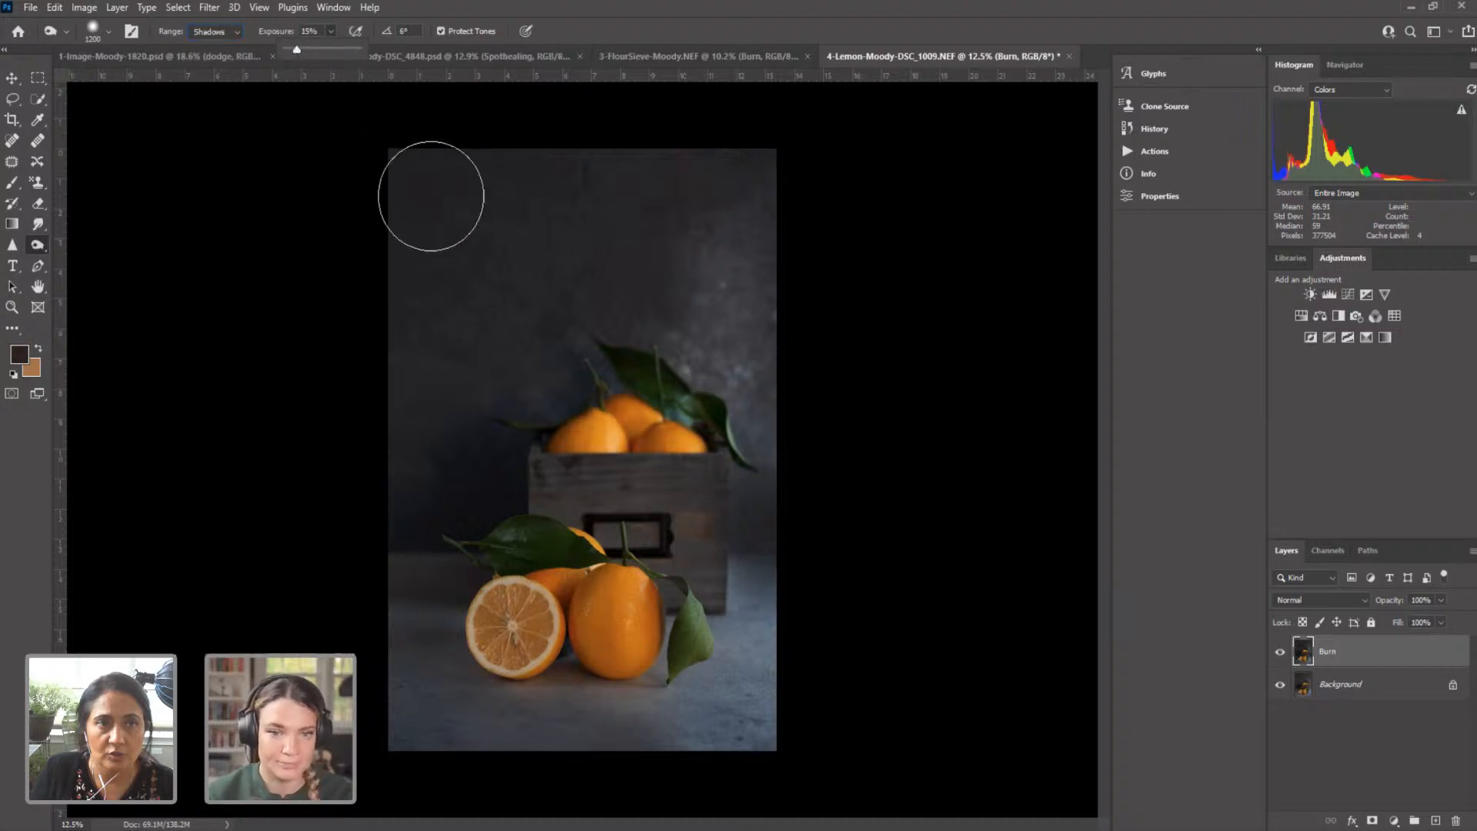
{"action": "key", "text": "bracketright"}
{"action": "key", "text": "bracketright"}
{"action": "key", "text": "bracketright"}
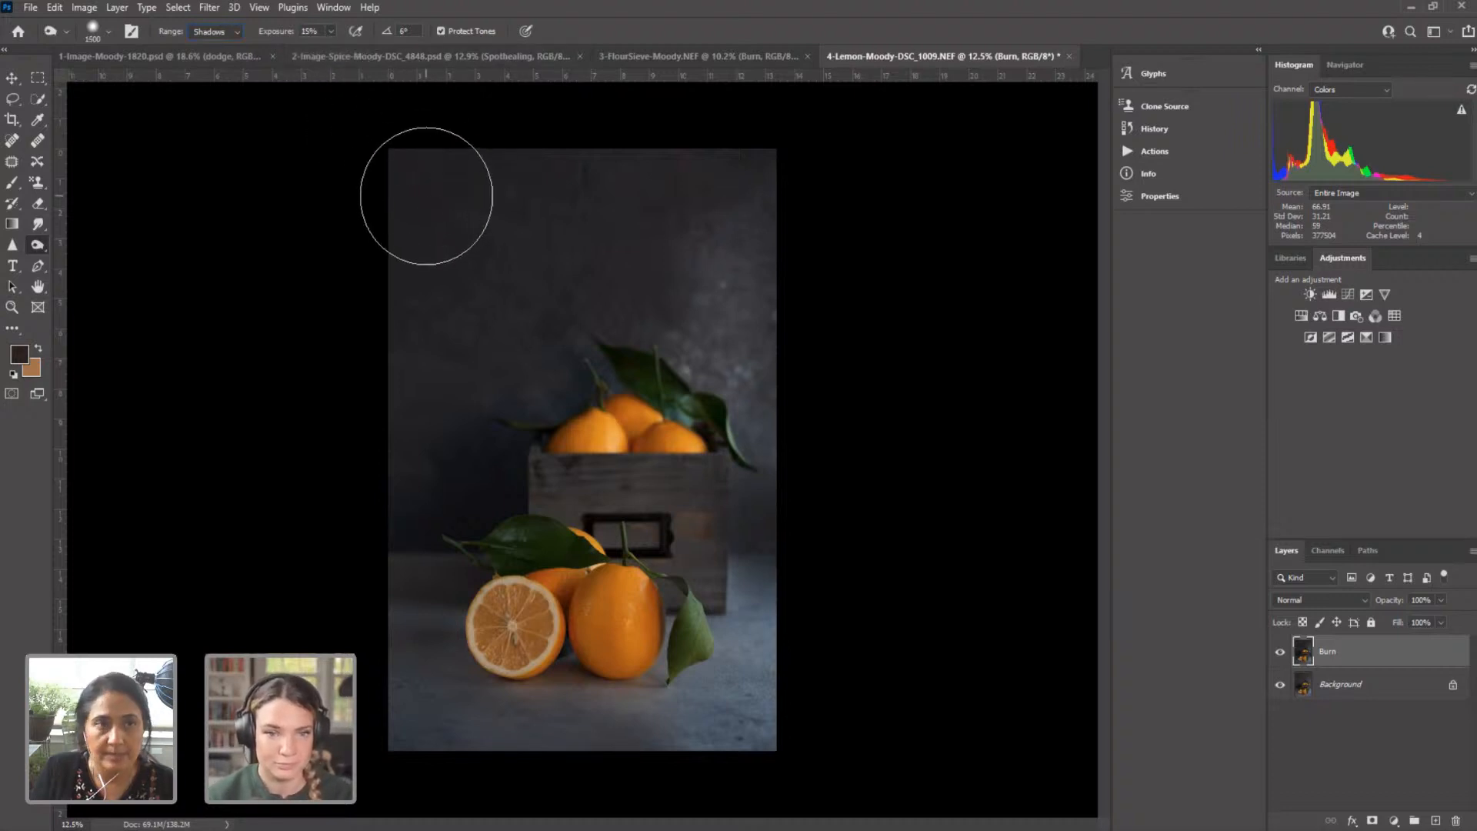
{"action": "mouse_move", "coordinate": [501, 264]}
{"action": "left_mouse_down"}
{"action": "mouse_move", "coordinate": [433, 336]}
{"action": "mouse_move", "coordinate": [412, 142]}
{"action": "mouse_move", "coordinate": [376, 550]}
{"action": "mouse_move", "coordinate": [436, 429]}
{"action": "mouse_move", "coordinate": [386, 583]}
{"action": "mouse_move", "coordinate": [402, 495]}
{"action": "mouse_move", "coordinate": [450, 434]}
{"action": "mouse_move", "coordinate": [287, 610]}
{"action": "mouse_move", "coordinate": [343, 719]}
{"action": "mouse_move", "coordinate": [476, 782]}
{"action": "mouse_move", "coordinate": [365, 713]}
{"action": "left_mouse_up"}
{"action": "mouse_move", "coordinate": [626, 174]}
{"action": "left_mouse_down"}
{"action": "mouse_move", "coordinate": [654, 148]}
{"action": "mouse_move", "coordinate": [704, 139]}
{"action": "mouse_move", "coordinate": [785, 137]}
{"action": "mouse_move", "coordinate": [820, 155]}
{"action": "left_mouse_up"}
{"action": "mouse_move", "coordinate": [696, 774]}
{"action": "left_mouse_down"}
{"action": "mouse_move", "coordinate": [354, 764]}
{"action": "mouse_move", "coordinate": [401, 755]}
{"action": "mouse_move", "coordinate": [402, 697]}
{"action": "mouse_move", "coordinate": [348, 680]}
{"action": "mouse_move", "coordinate": [397, 769]}
{"action": "left_mouse_up"}
{"action": "left_click_drag", "start_coordinate": [756, 740], "coordinate": [914, 768]}
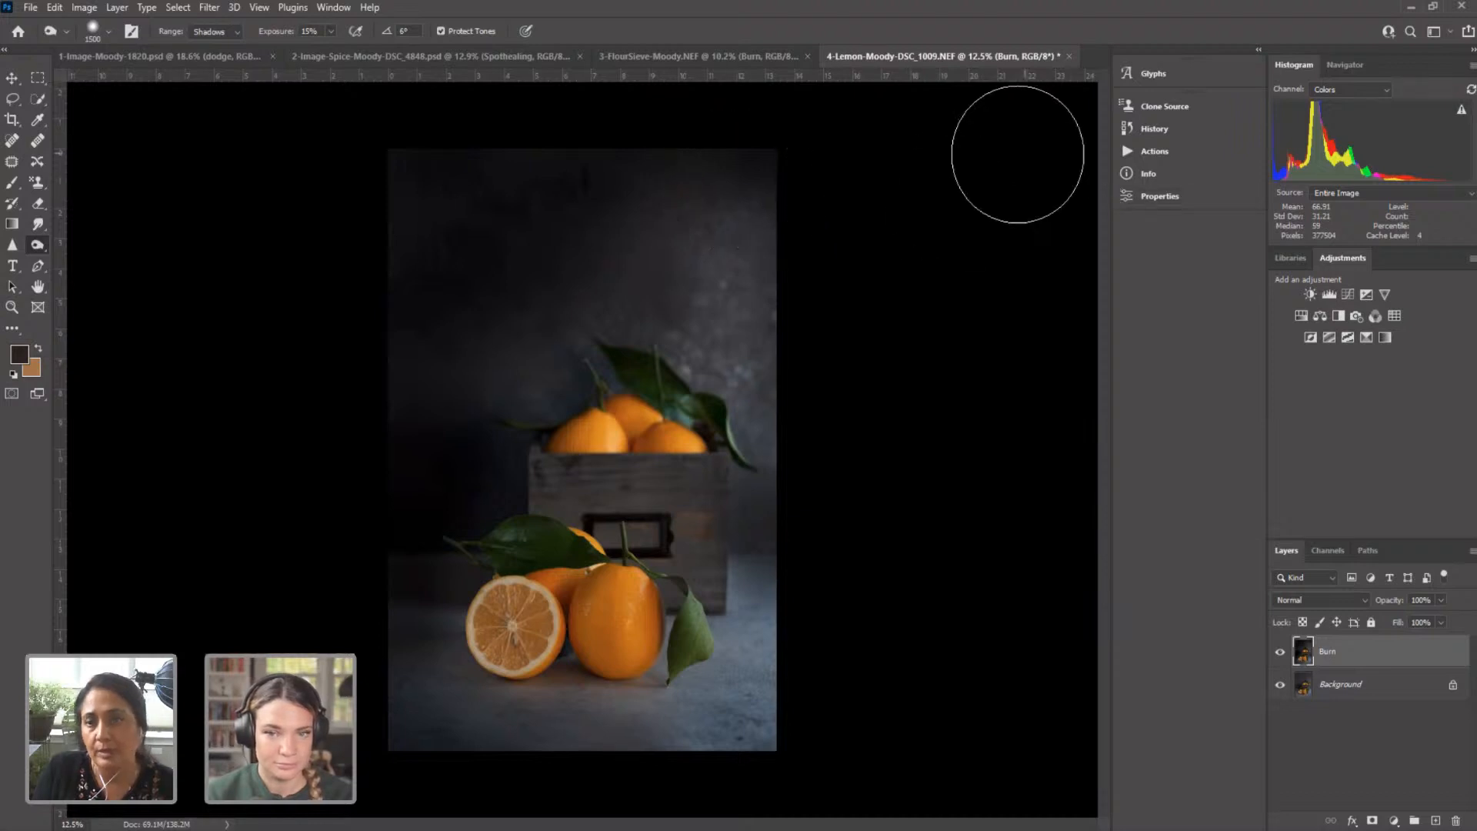
Step: Add a layer mask to the Burn layer and retouch it with a size 1000 brush at 59% and 22% opacity
{"action": "left_click", "coordinate": [1373, 821]}
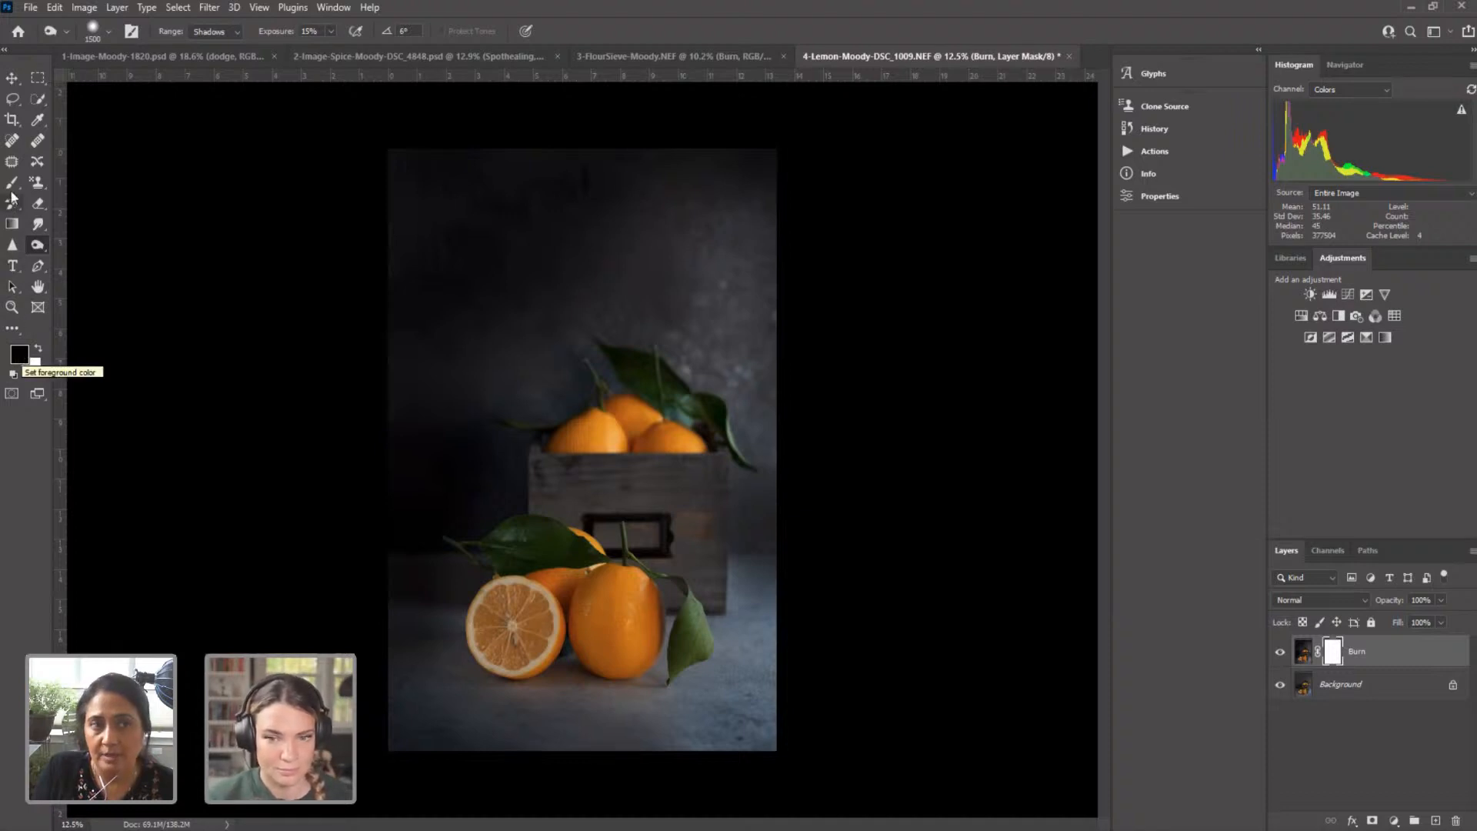
{"action": "key", "text": "b"}
{"action": "left_click", "coordinate": [352, 32]}
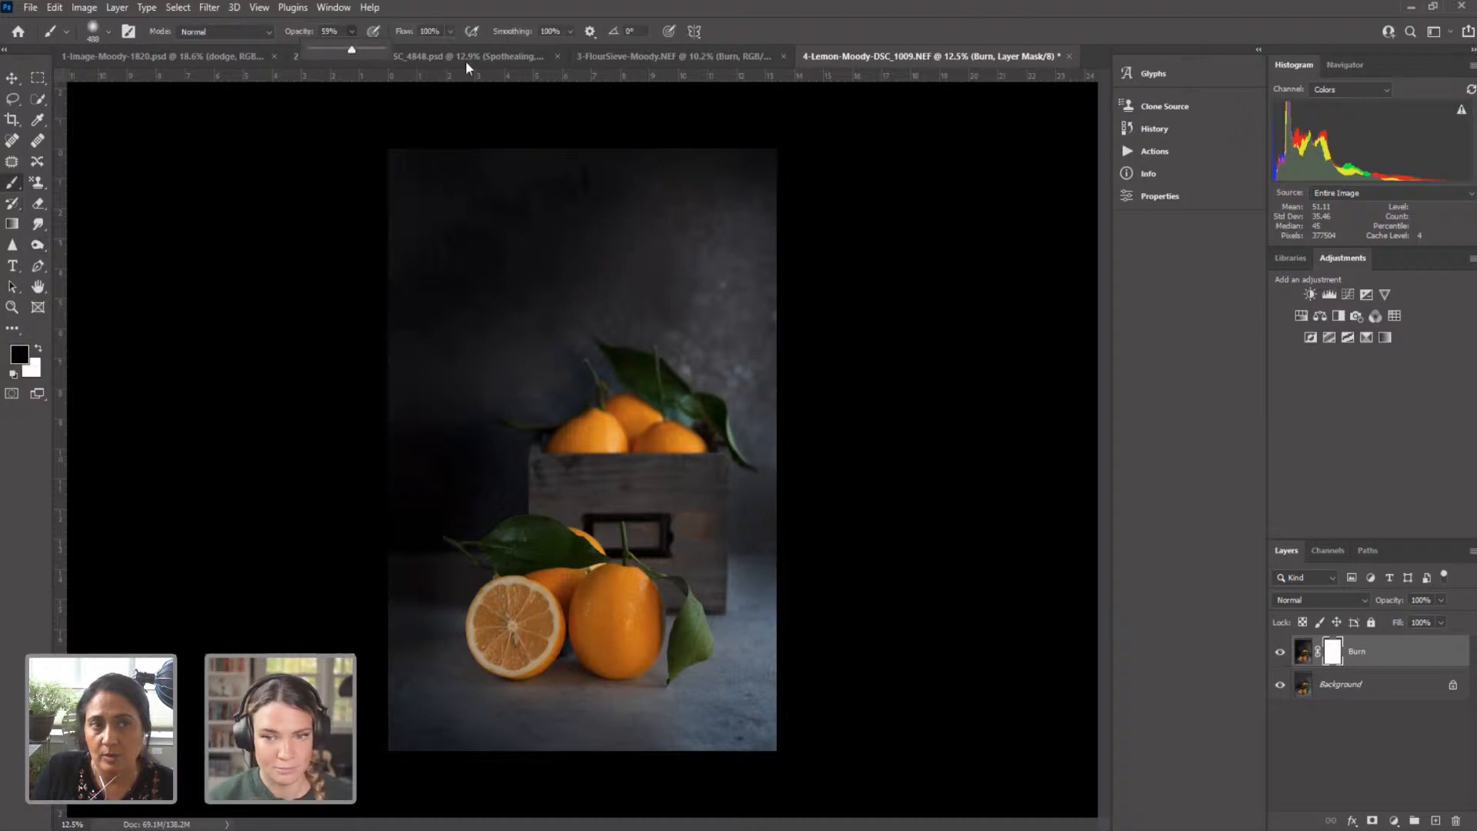
{"action": "key", "text": "bracketright"}
{"action": "key", "text": "bracketright"}
{"action": "key", "text": "bracketright"}
{"action": "key", "text": "bracketright"}
{"action": "key", "text": "bracketright"}
{"action": "key", "text": "bracketright"}
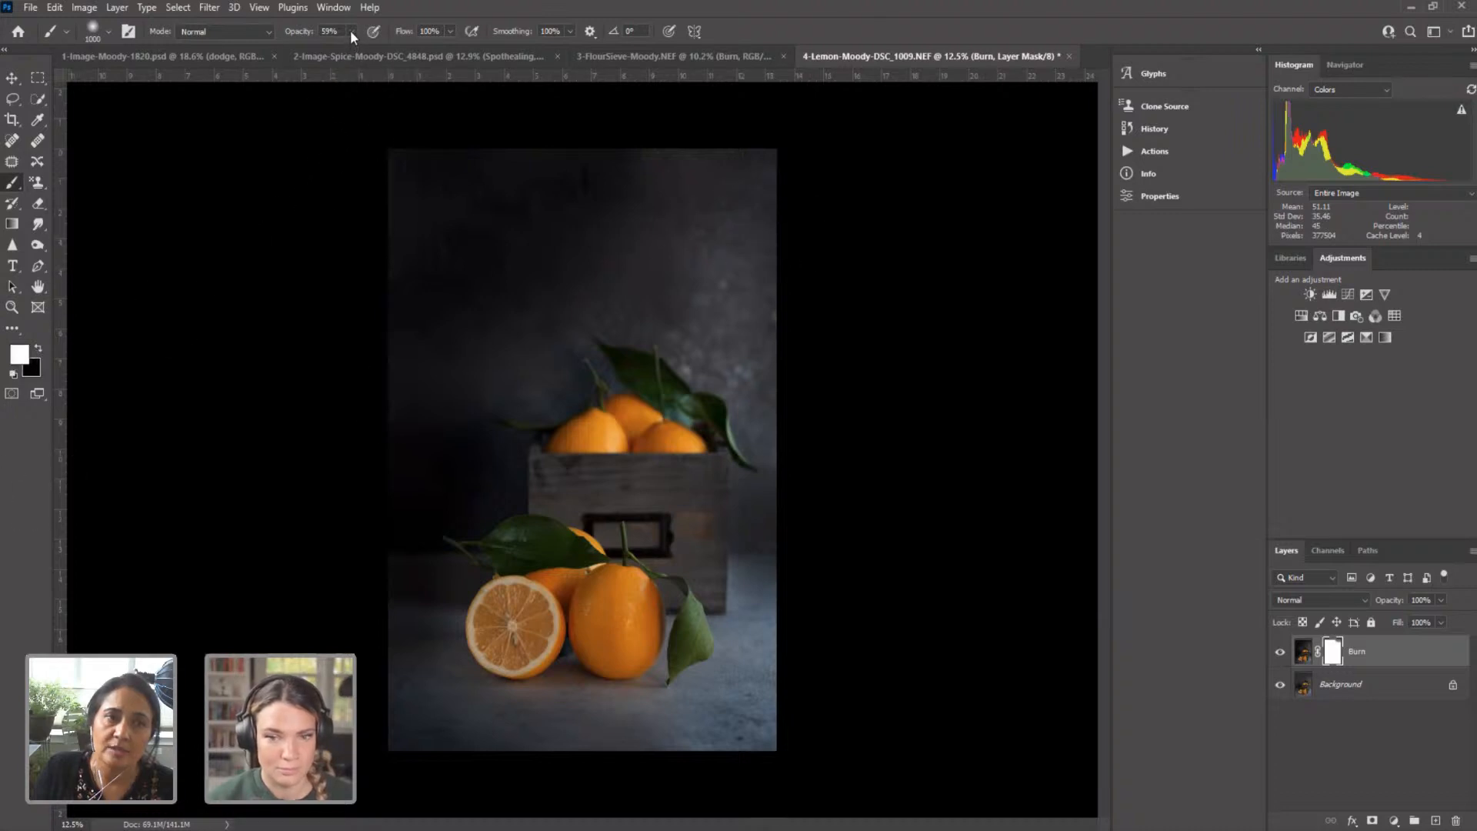
{"action": "left_click_drag", "start_coordinate": [351, 31], "coordinate": [327, 52]}
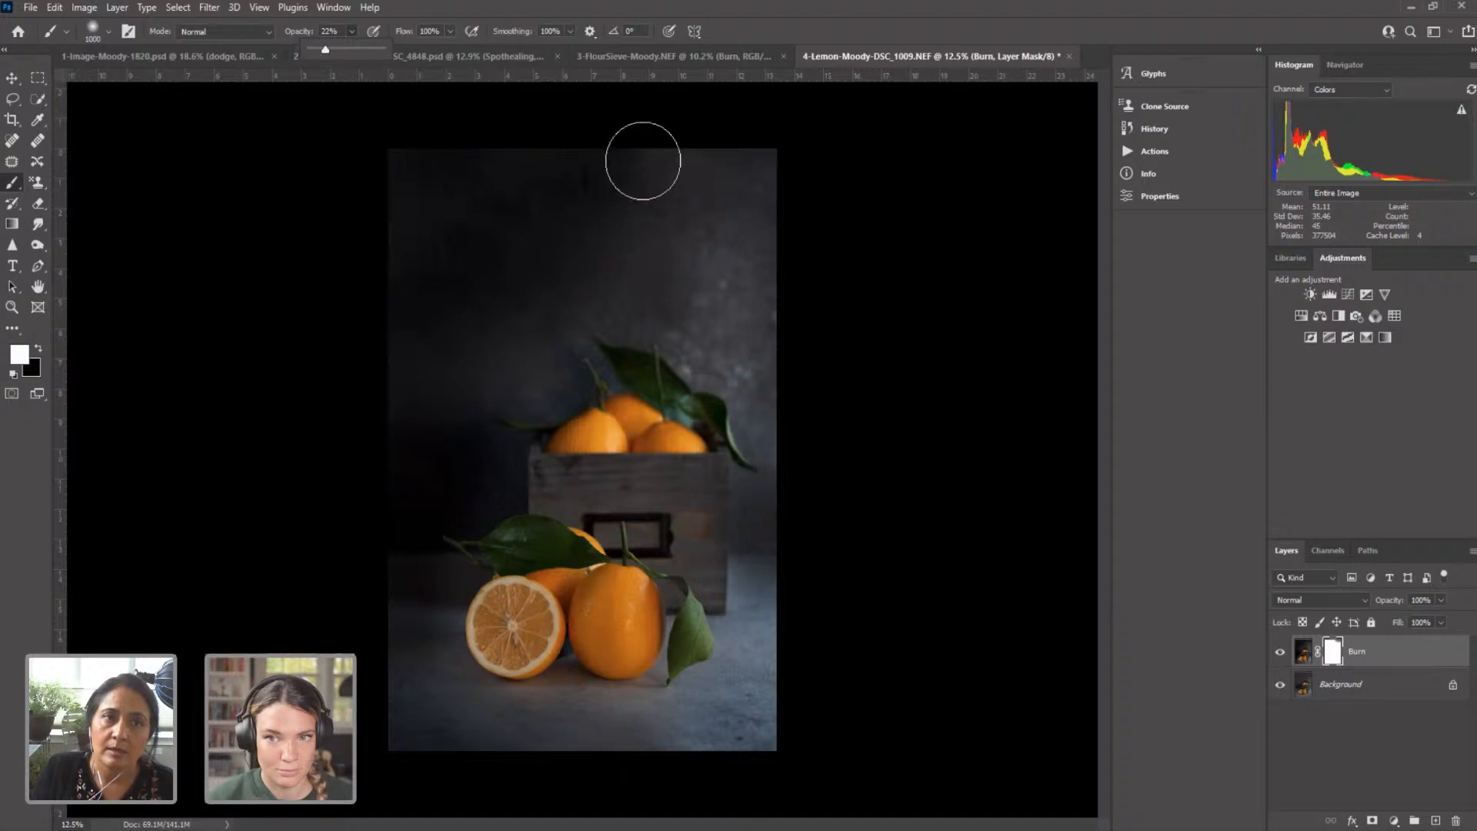
{"action": "left_click", "coordinate": [687, 201]}
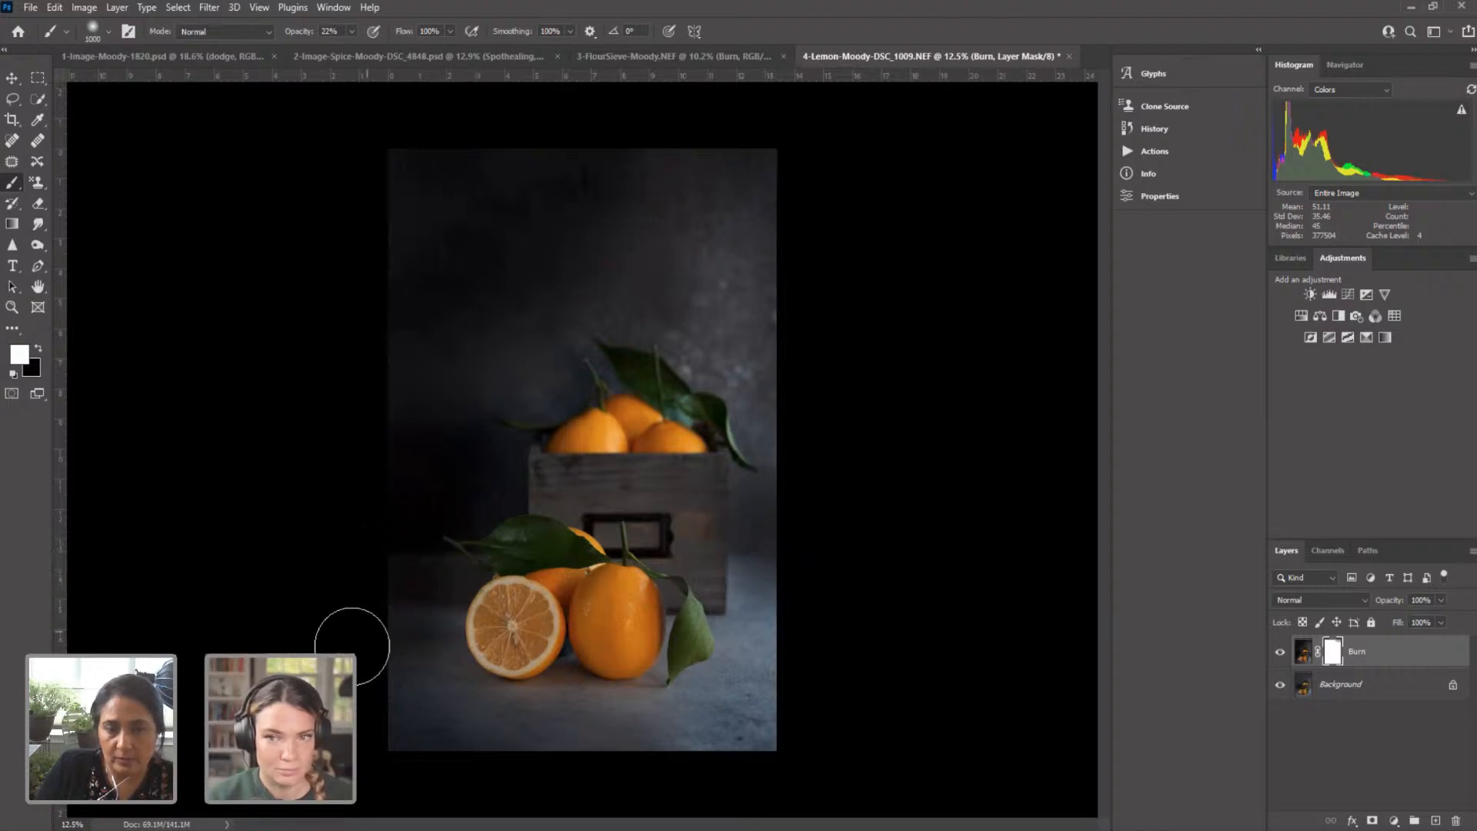
Step: Duplicate the Burn layer under the name Paint
{"action": "right_click", "coordinate": [1378, 649]}
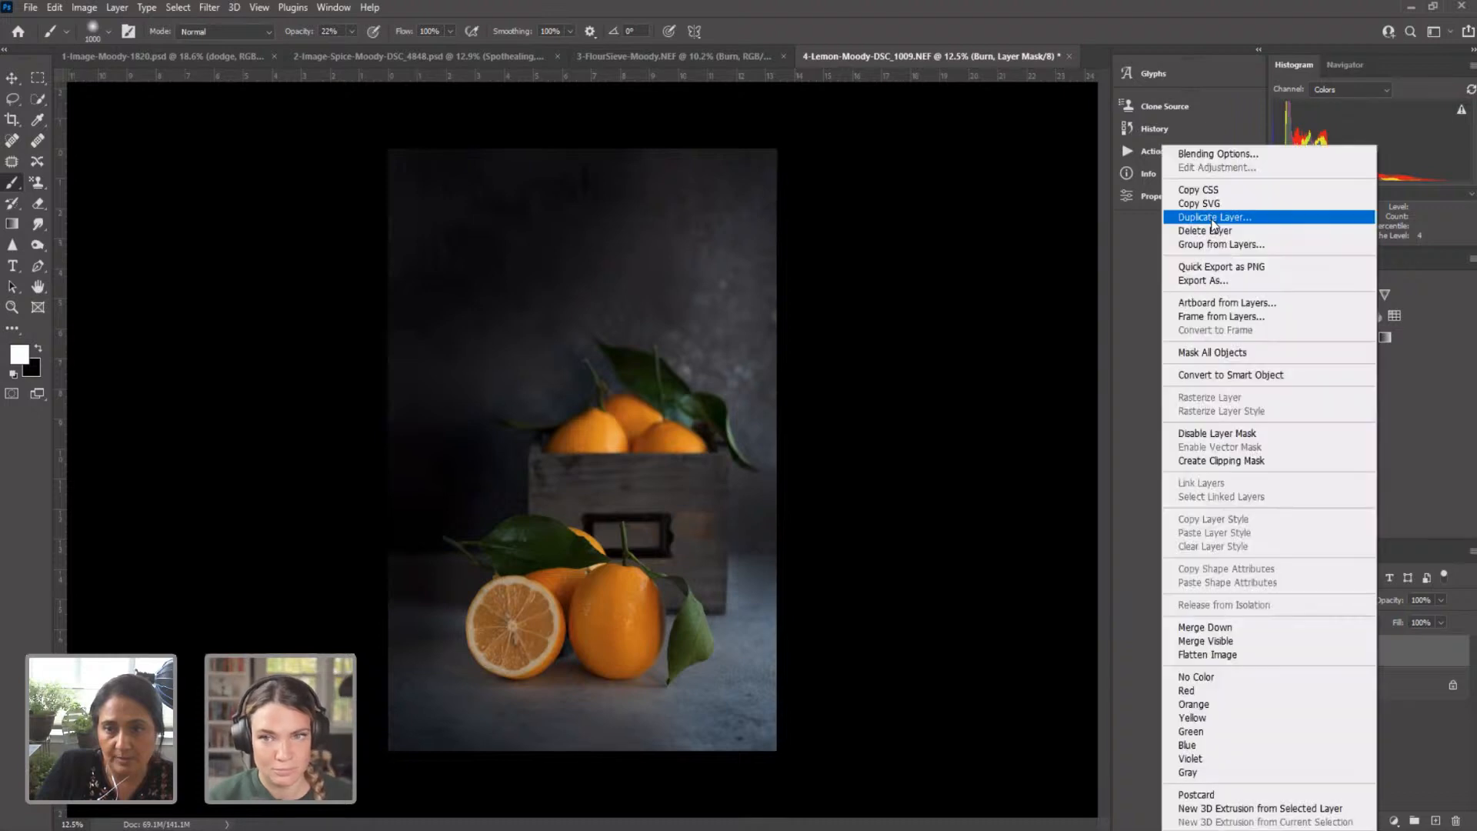
{"action": "left_click", "coordinate": [1212, 219]}
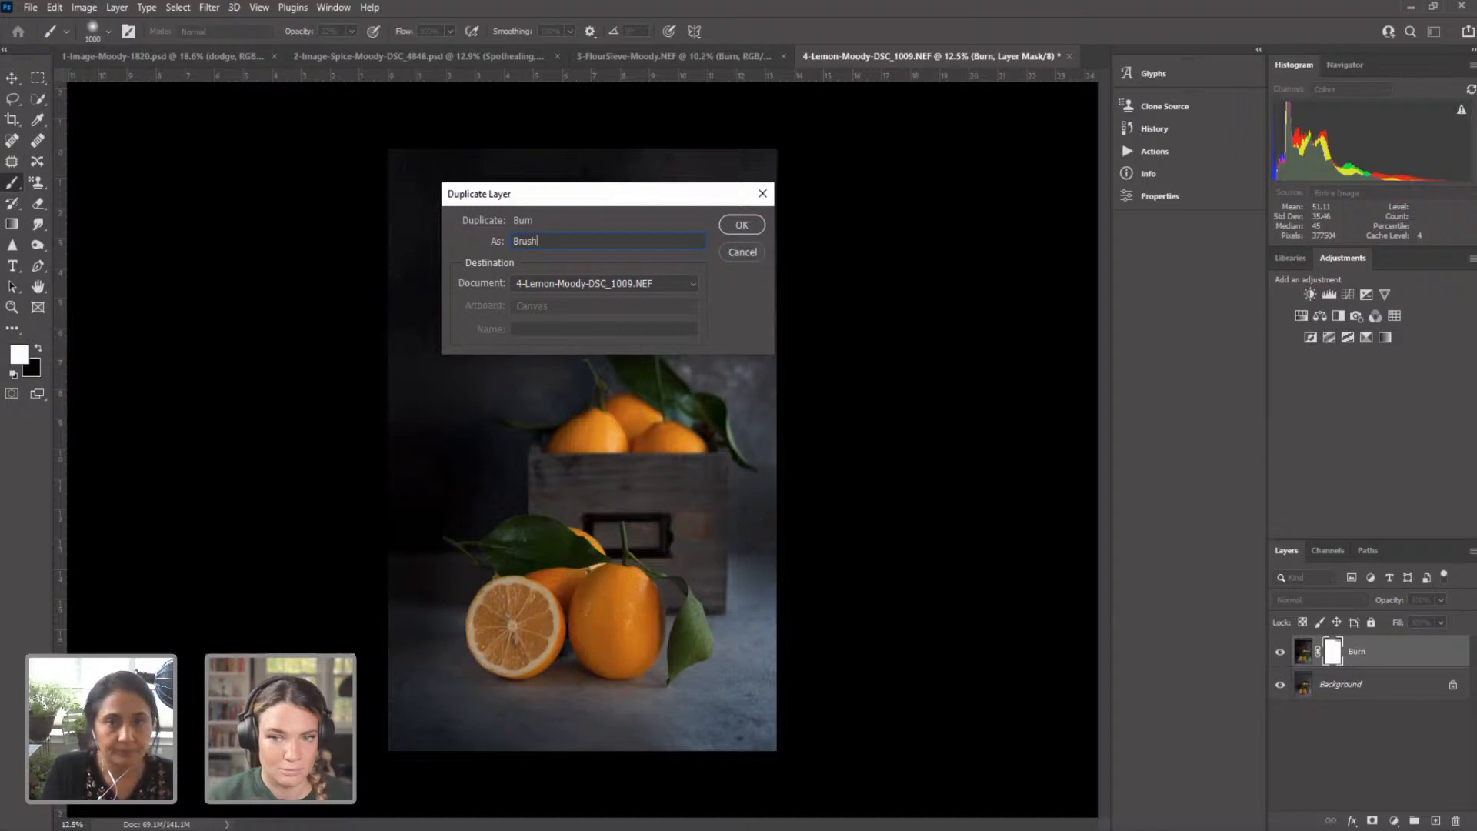
{"action": "key", "text": "BackSpace"}
{"action": "key", "text": "BackSpace"}
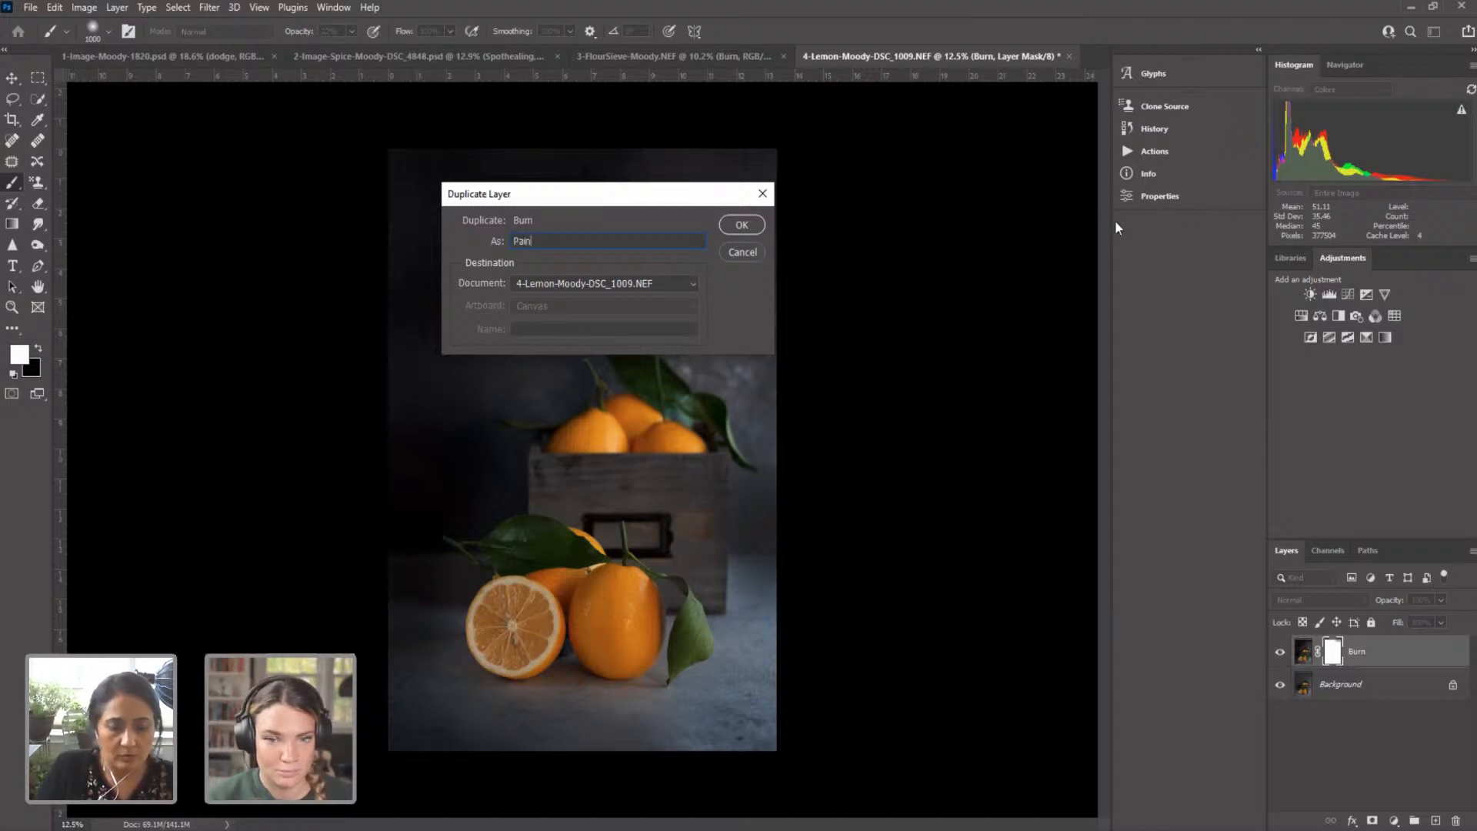
{"action": "left_click", "coordinate": [748, 229]}
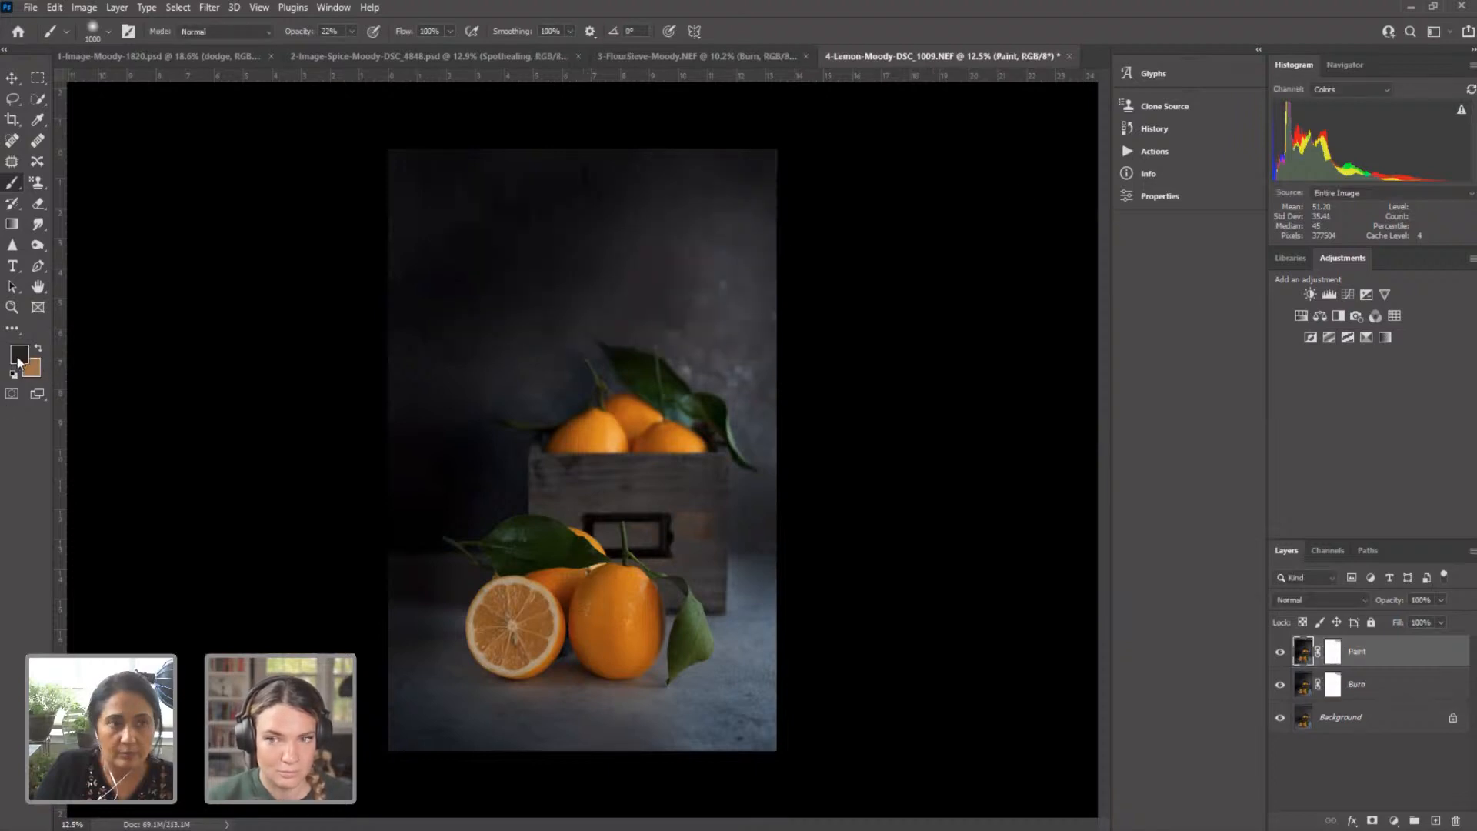
Step: Set the foreground colour to the dark blue-grey 25272d sampled from the background just beside the wooden crate
{"action": "left_click", "coordinate": [19, 358]}
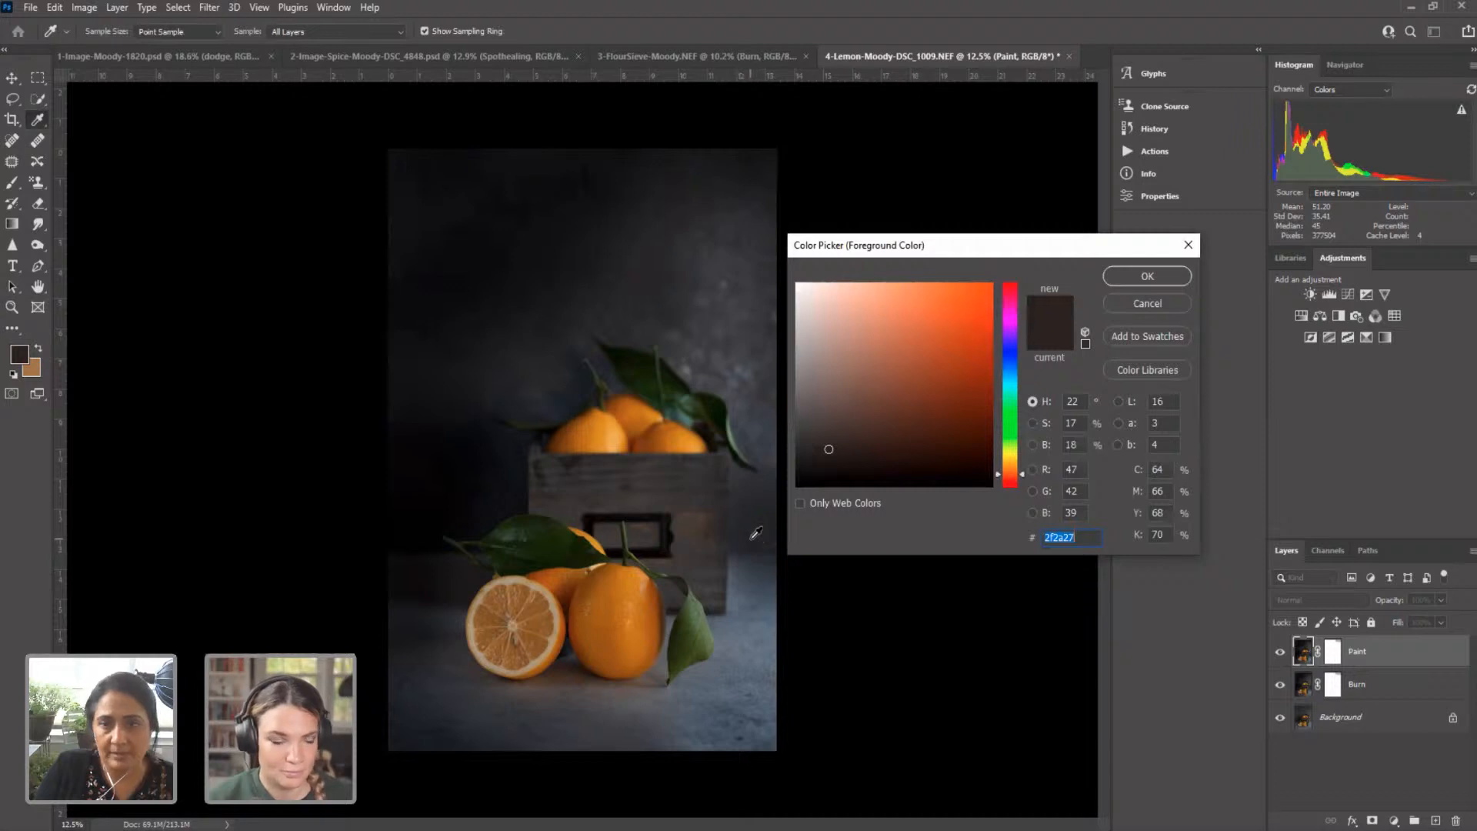
{"action": "left_click", "coordinate": [754, 532]}
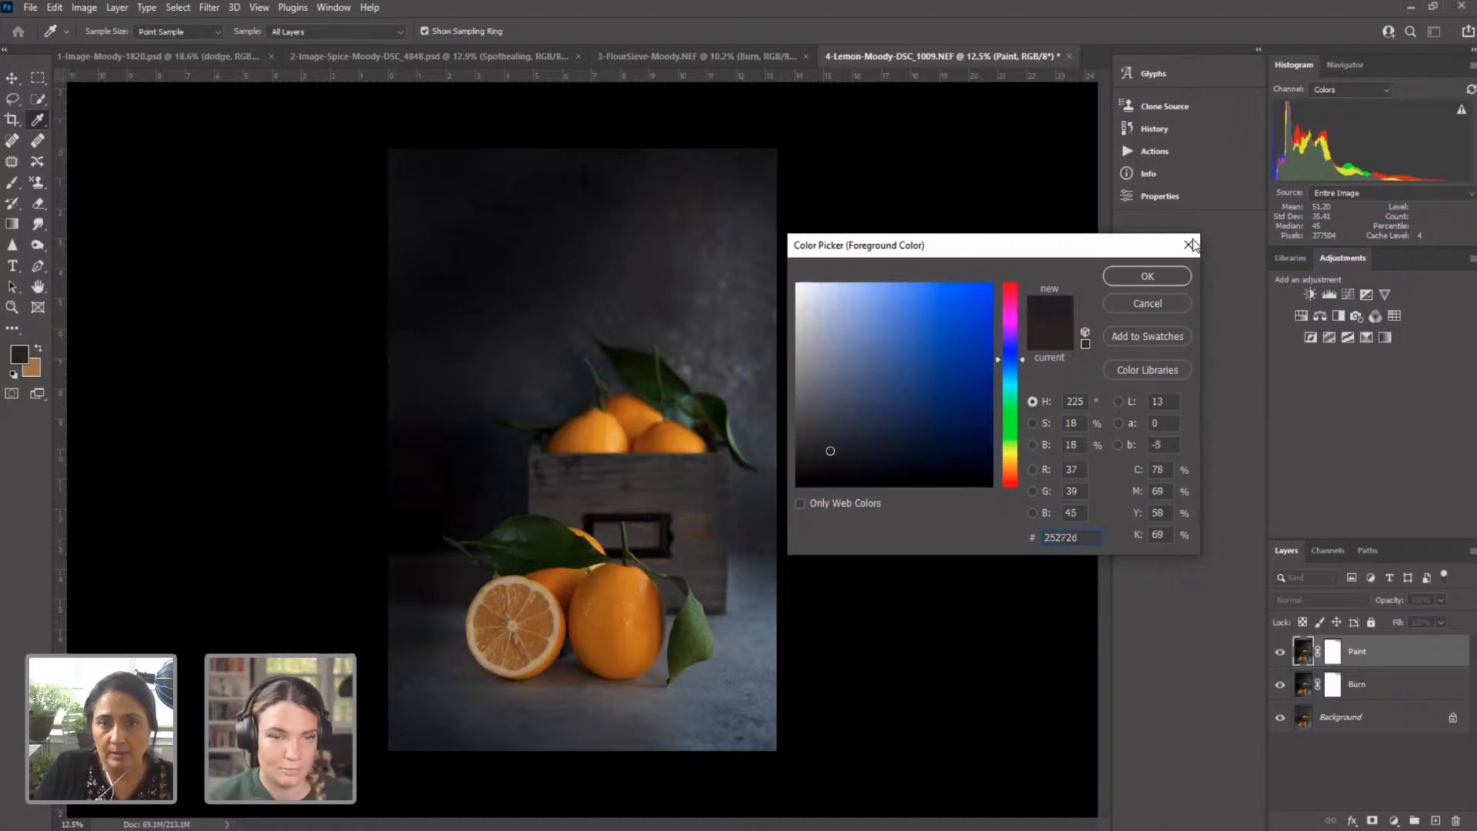
{"action": "left_click", "coordinate": [1147, 276]}
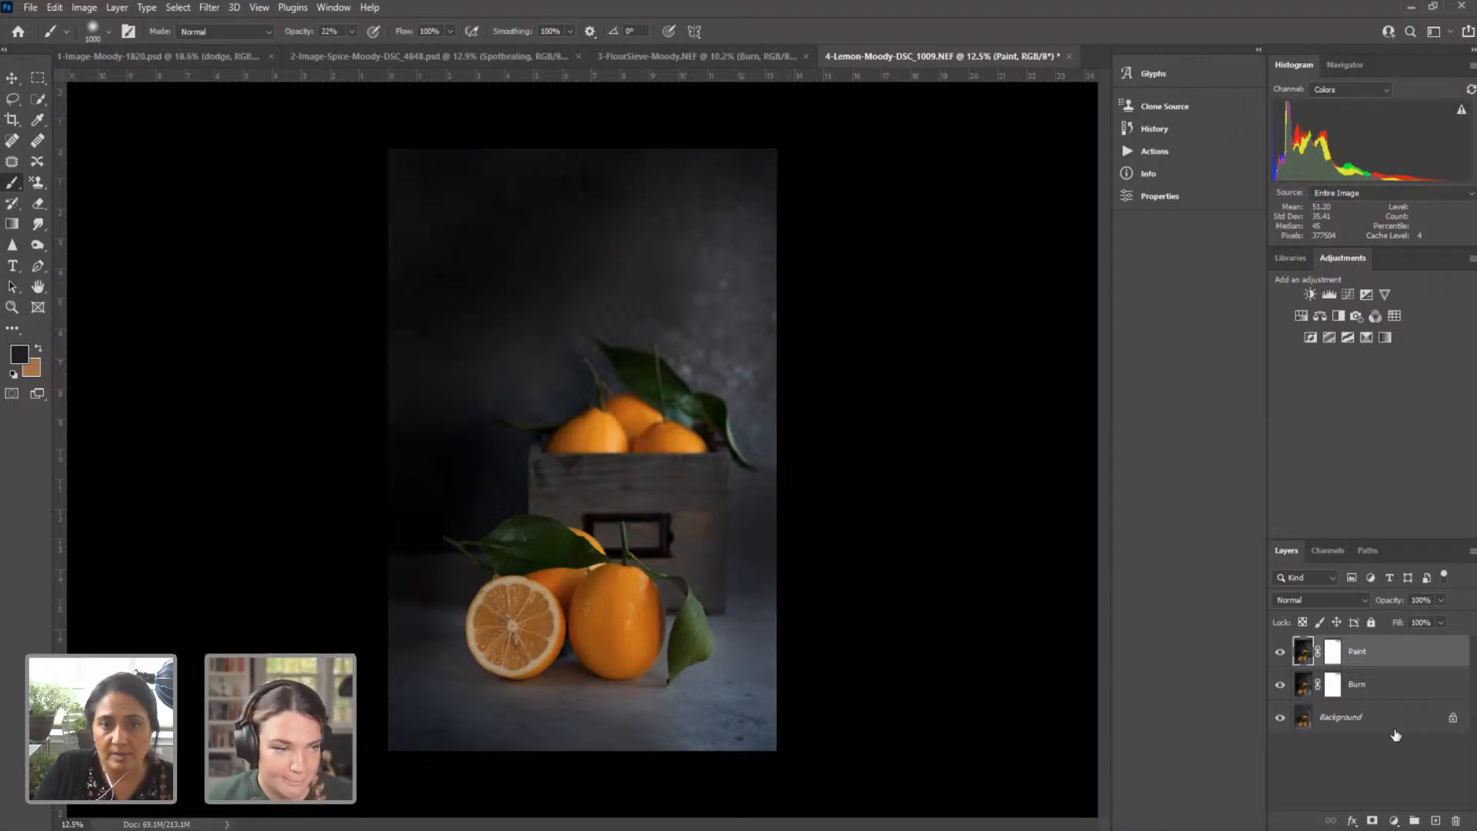
Step: Paint black at 36% opacity on the Paint layer's mask over the crate's right side, and touch up the Burn layer's mask
{"action": "left_click", "coordinate": [1339, 661]}
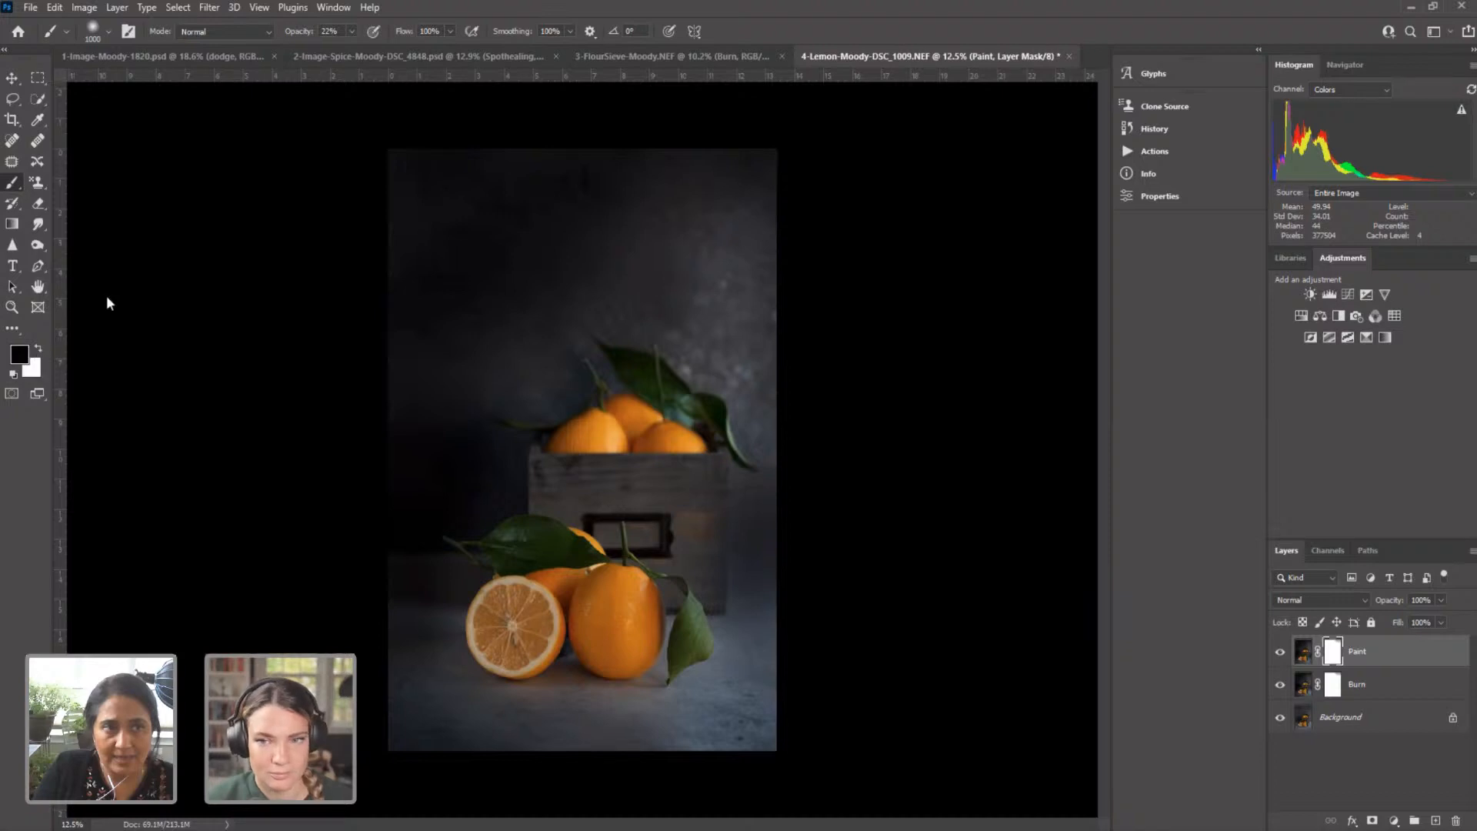
{"action": "left_click_drag", "start_coordinate": [352, 30], "coordinate": [370, 51]}
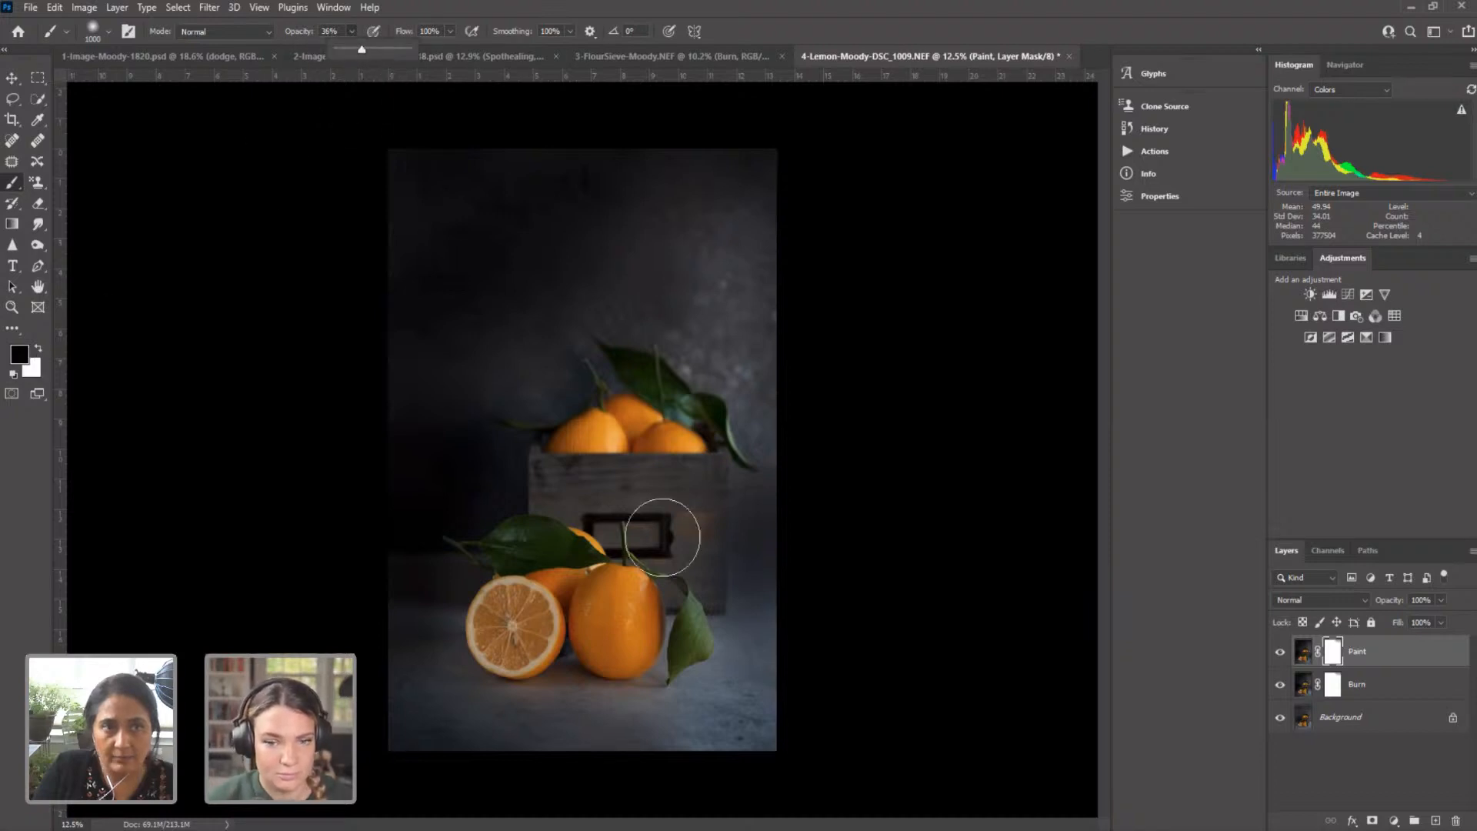
{"action": "left_click", "coordinate": [726, 545]}
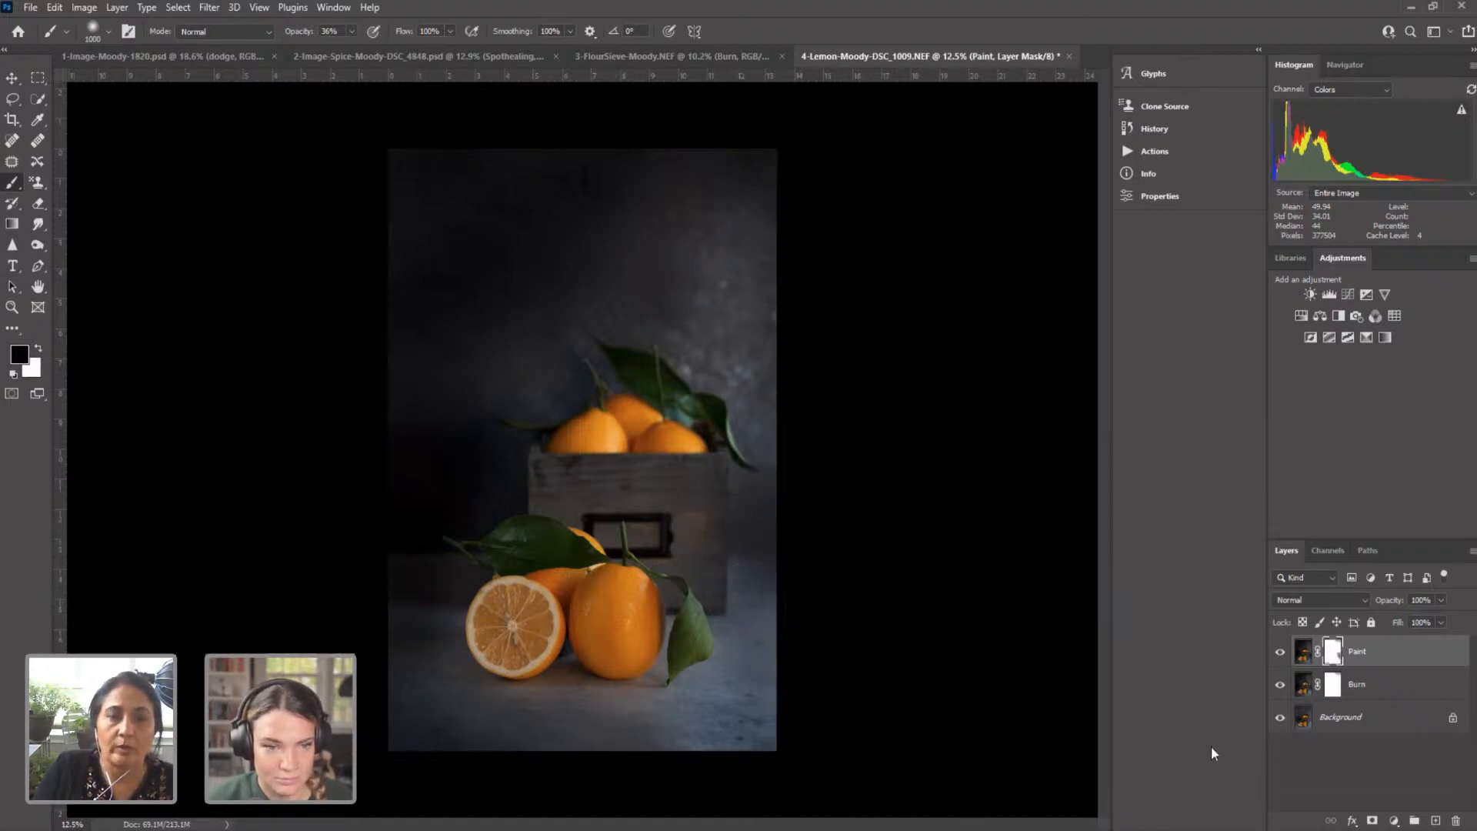
{"action": "left_click", "coordinate": [1332, 688]}
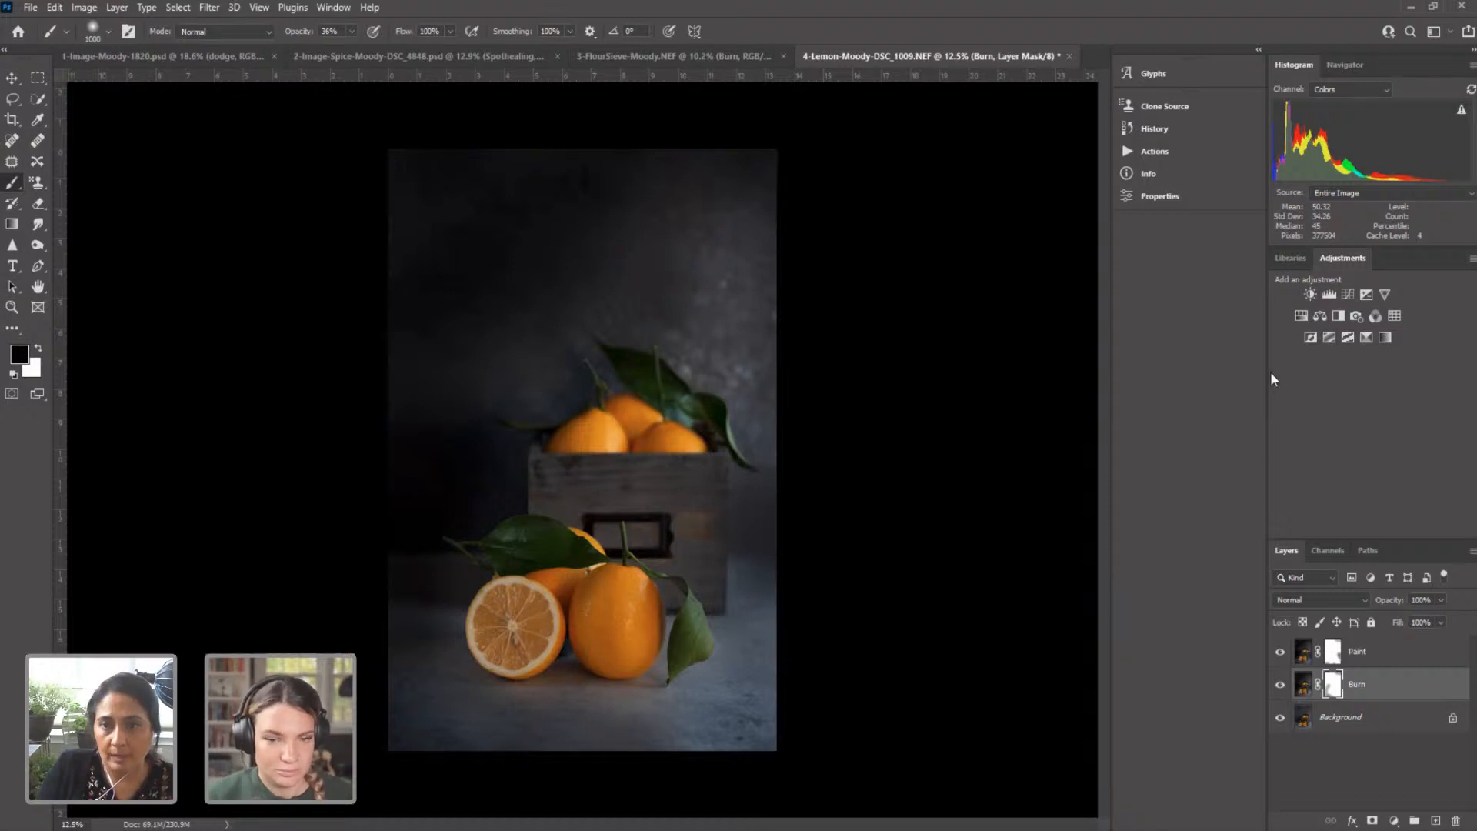
Step: Duplicate the Paint layer under the name Dodge
{"action": "right_click", "coordinate": [1397, 652]}
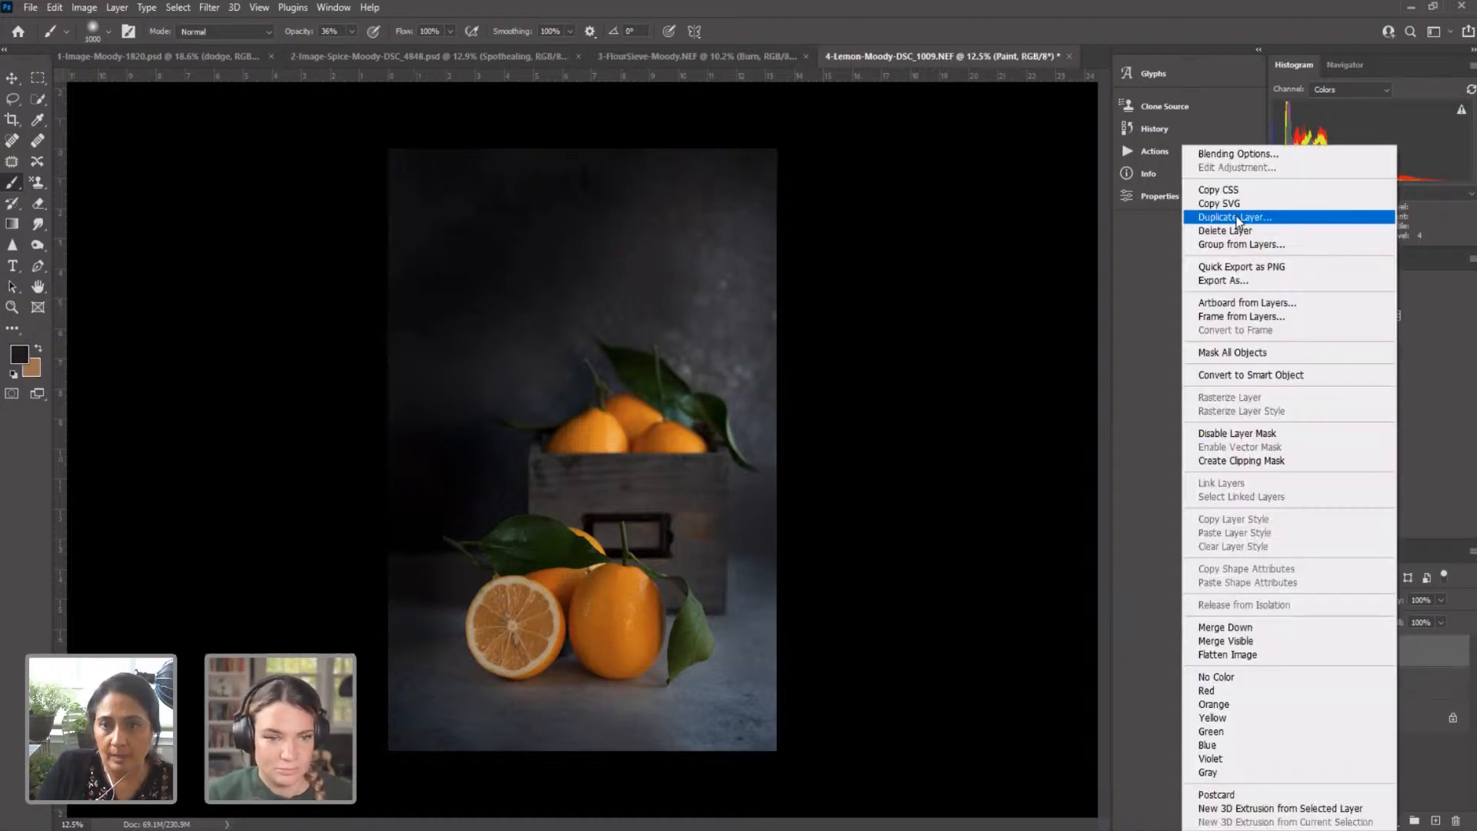
{"action": "left_click", "coordinate": [1236, 217]}
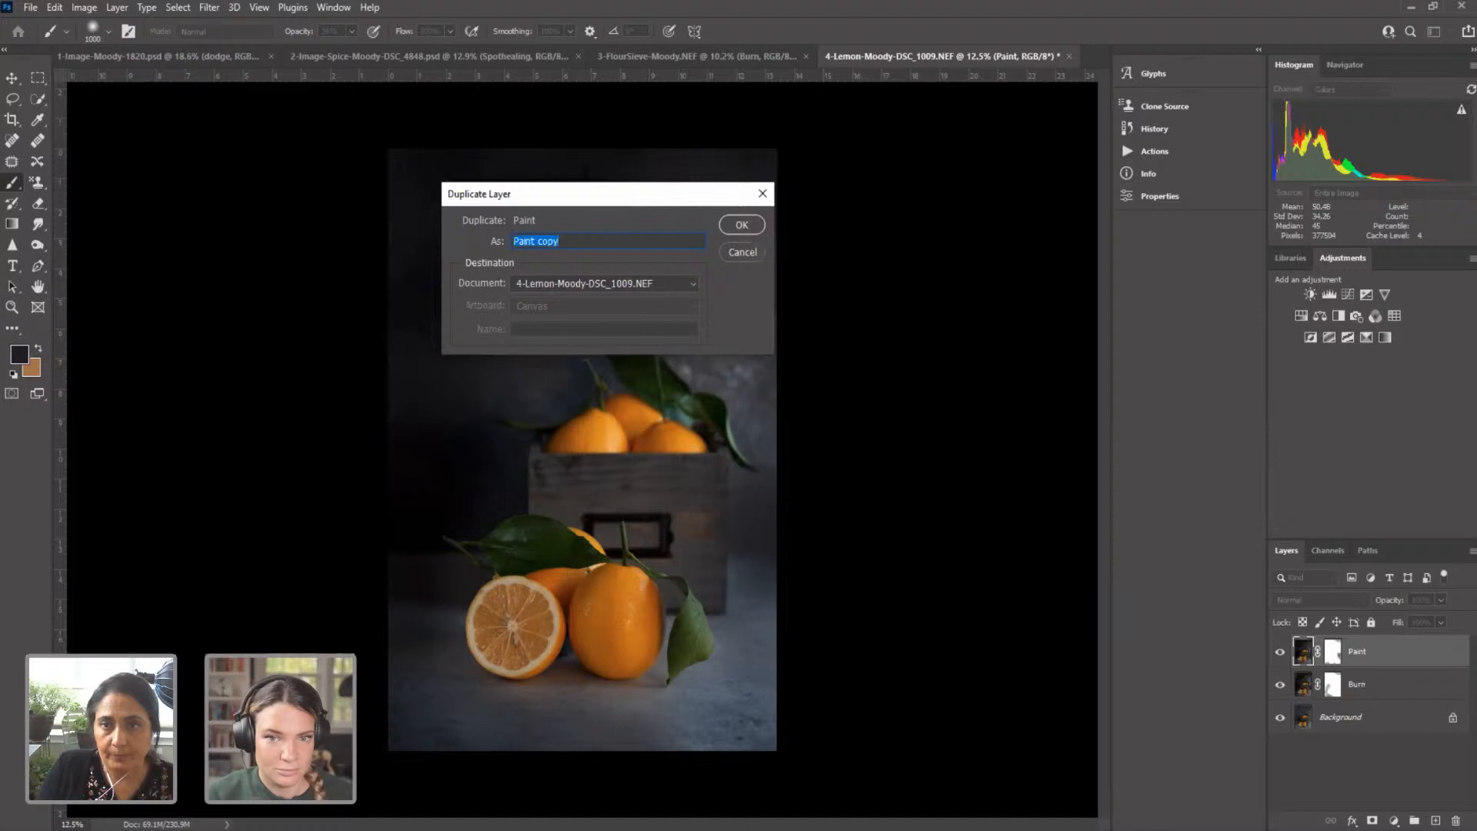
{"action": "type", "text": "Dodge"}
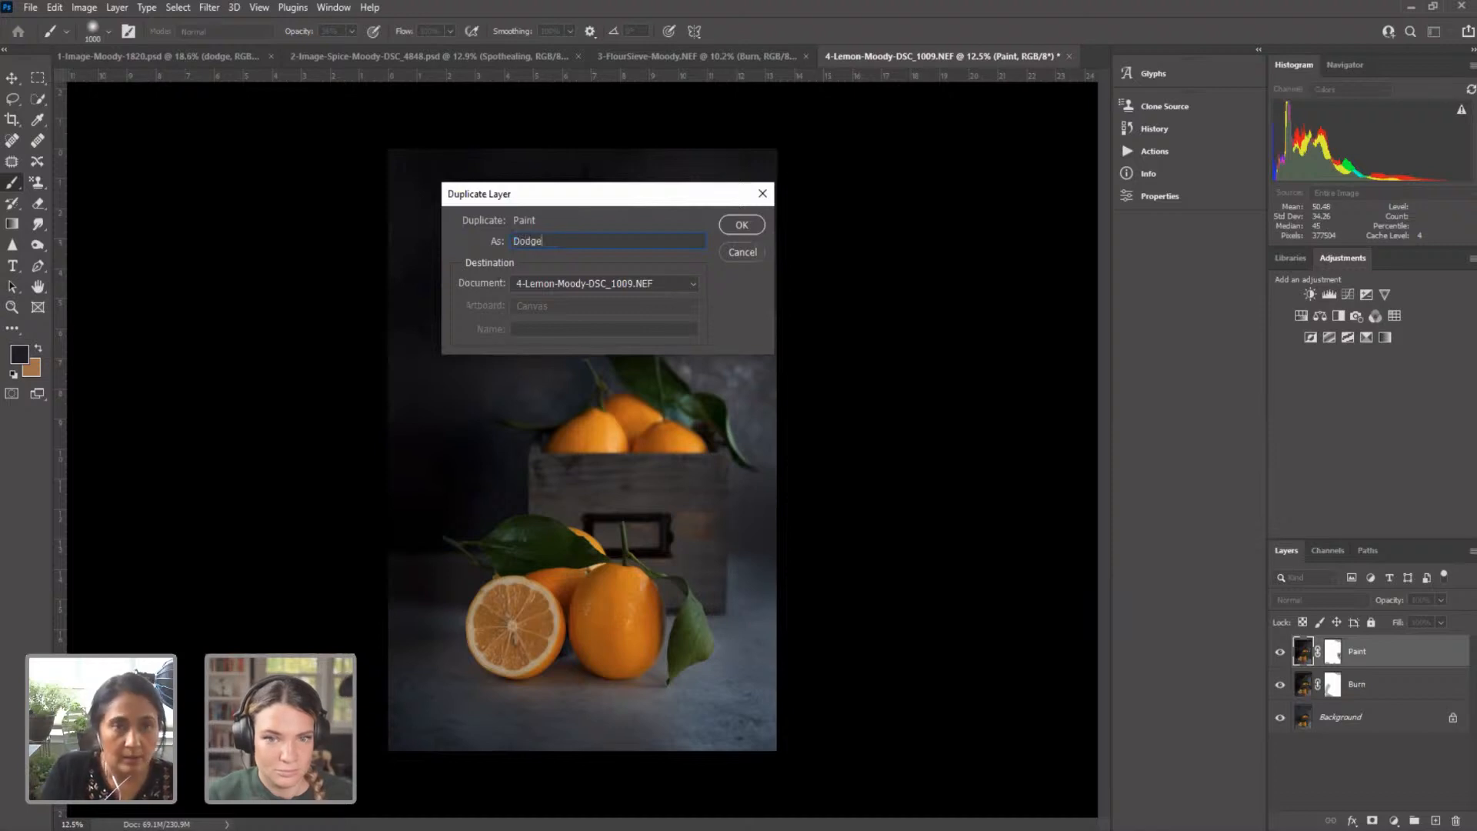
{"action": "left_click", "coordinate": [741, 225]}
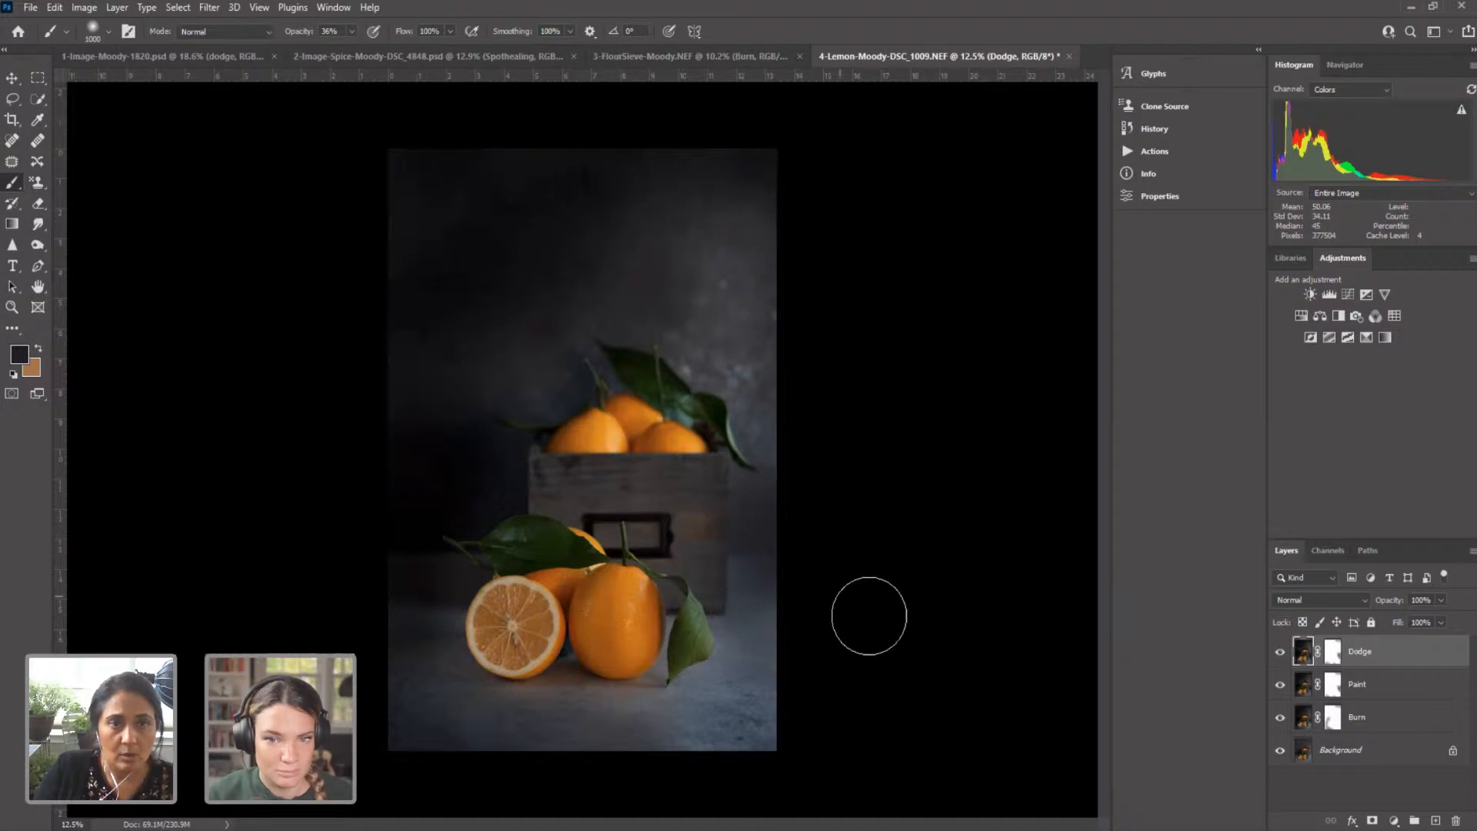
Step: Dodge the midtones of the backdrop's bright right side and the tabletop with a size 1500 brush at 52% exposure
{"action": "right_click", "coordinate": [37, 246]}
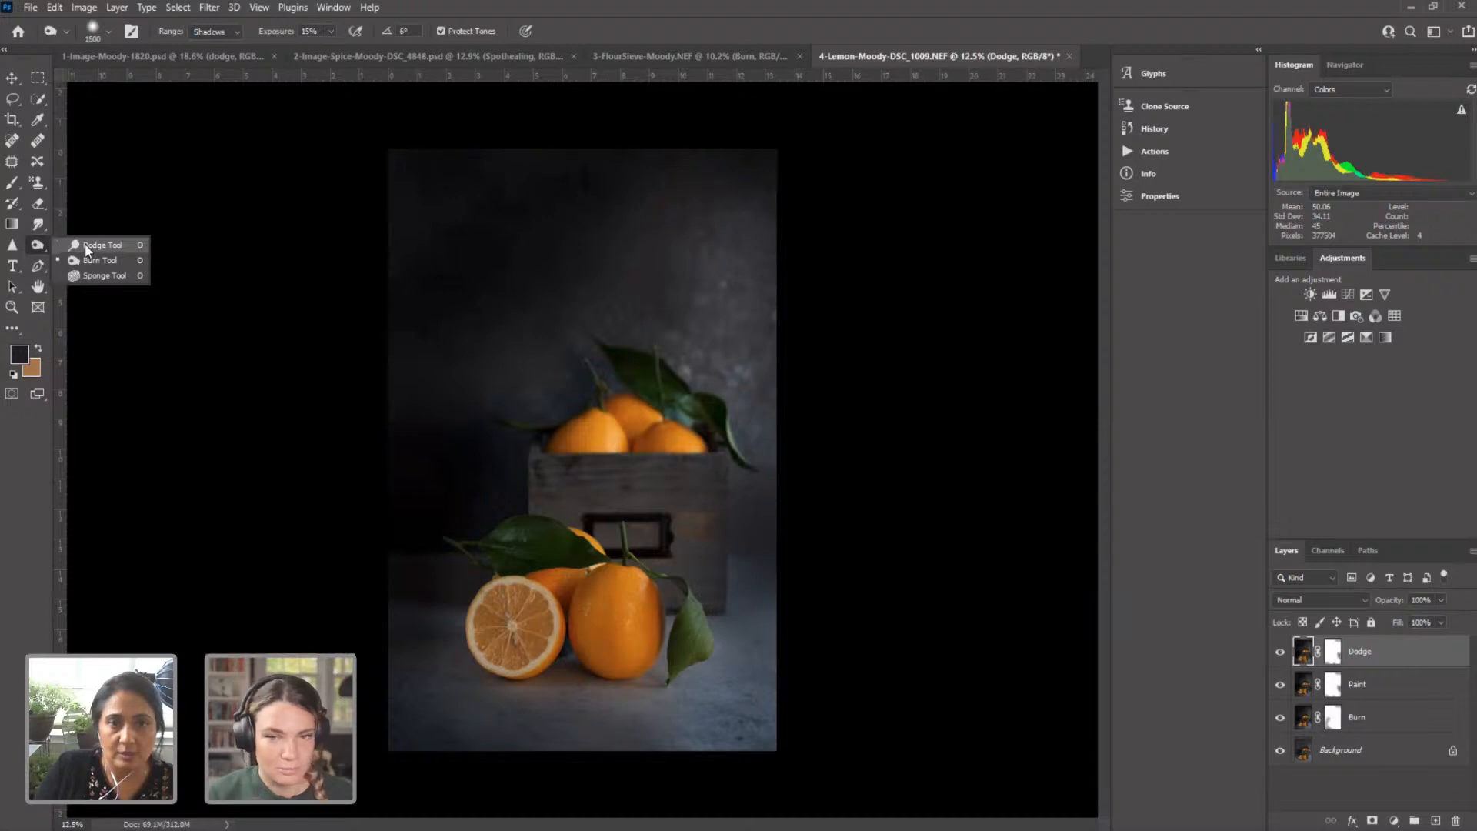
{"action": "left_click", "coordinate": [92, 243]}
{"action": "key", "text": "bracketright"}
{"action": "key", "text": "bracketright"}
{"action": "key", "text": "bracketright"}
{"action": "key", "text": "bracketright"}
{"action": "key", "text": "bracketright"}
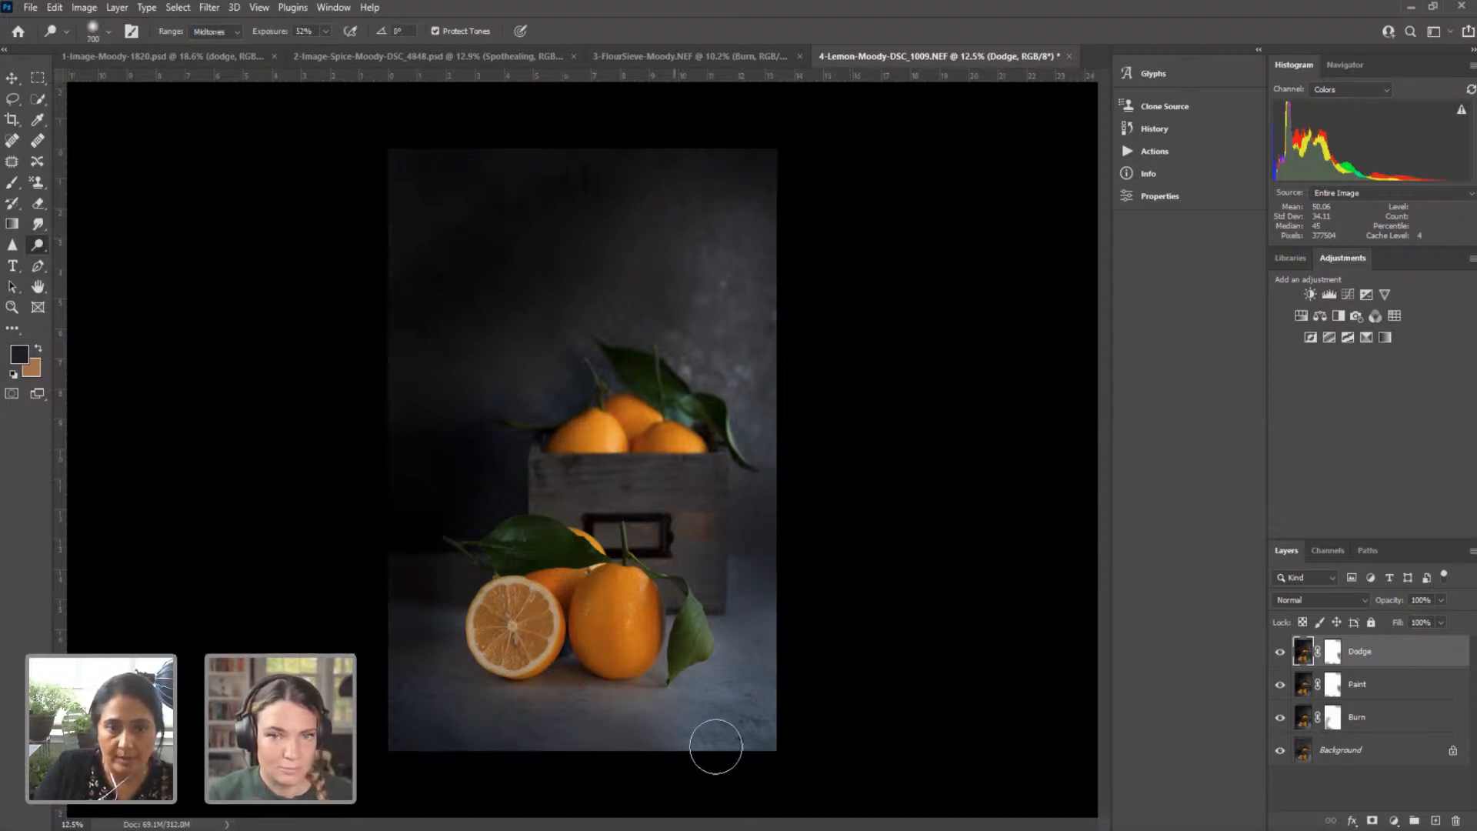
{"action": "key", "text": "bracketright"}
{"action": "key", "text": "bracketright"}
{"action": "key", "text": "bracketright"}
{"action": "key", "text": "bracketright"}
{"action": "key", "text": "bracketright"}
{"action": "key", "text": "bracketright"}
{"action": "key", "text": "bracketright"}
{"action": "key", "text": "bracketright"}
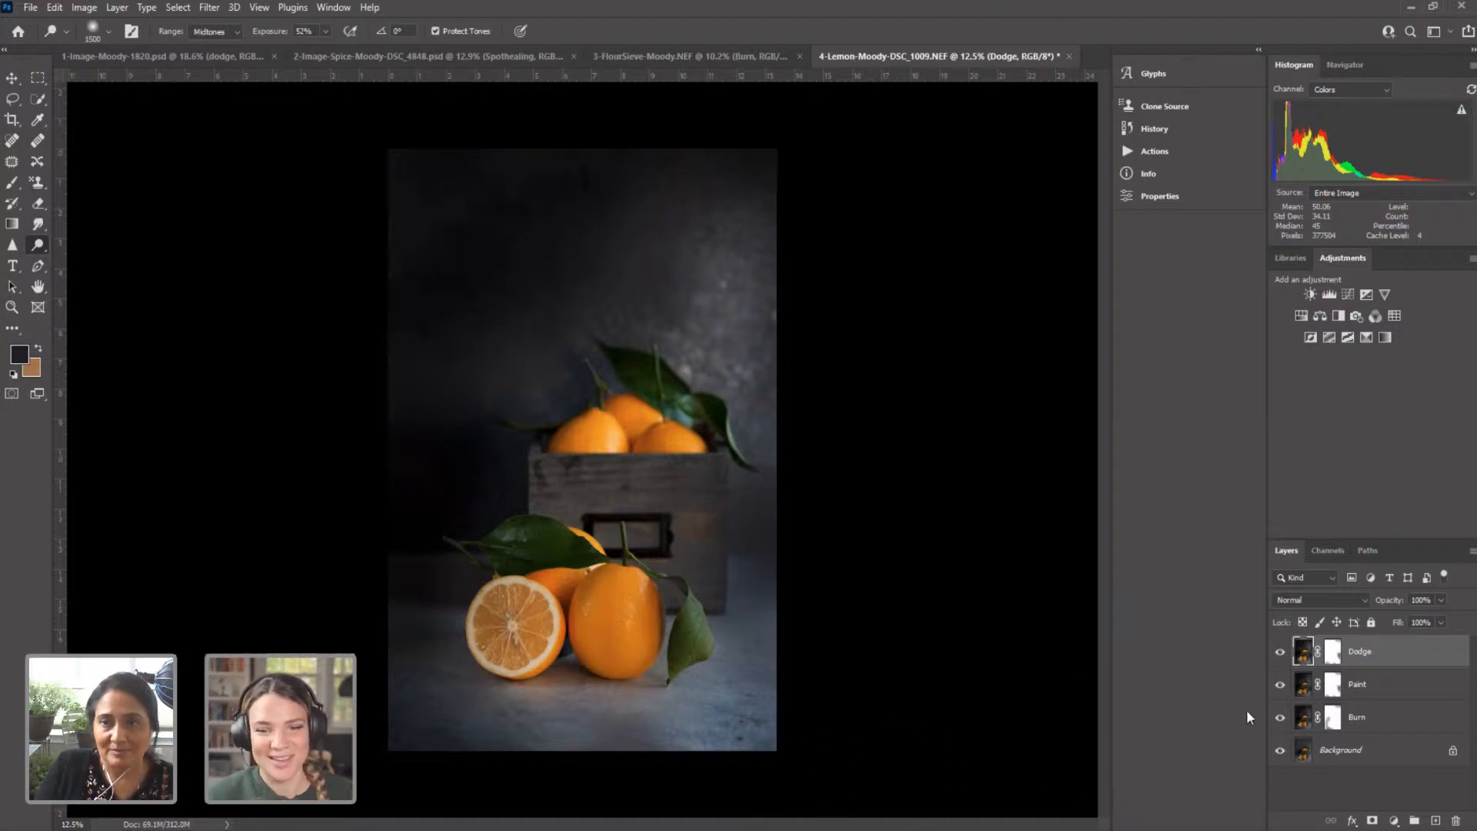
Step: Duplicate the Dodge layer under its default name
{"action": "right_click", "coordinate": [1401, 651]}
{"action": "key", "text": "Return"}
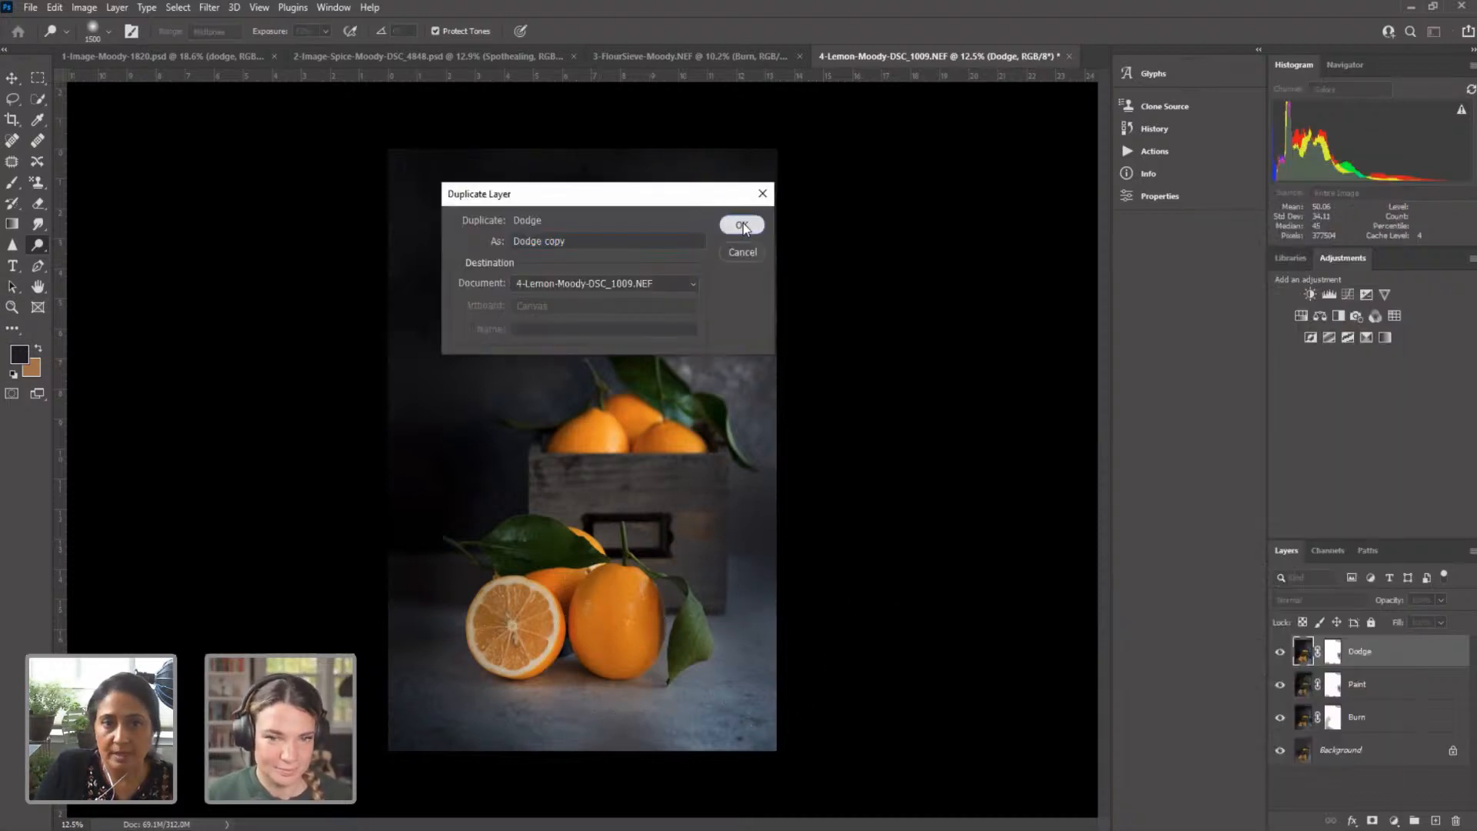
{"action": "left_click", "coordinate": [741, 225]}
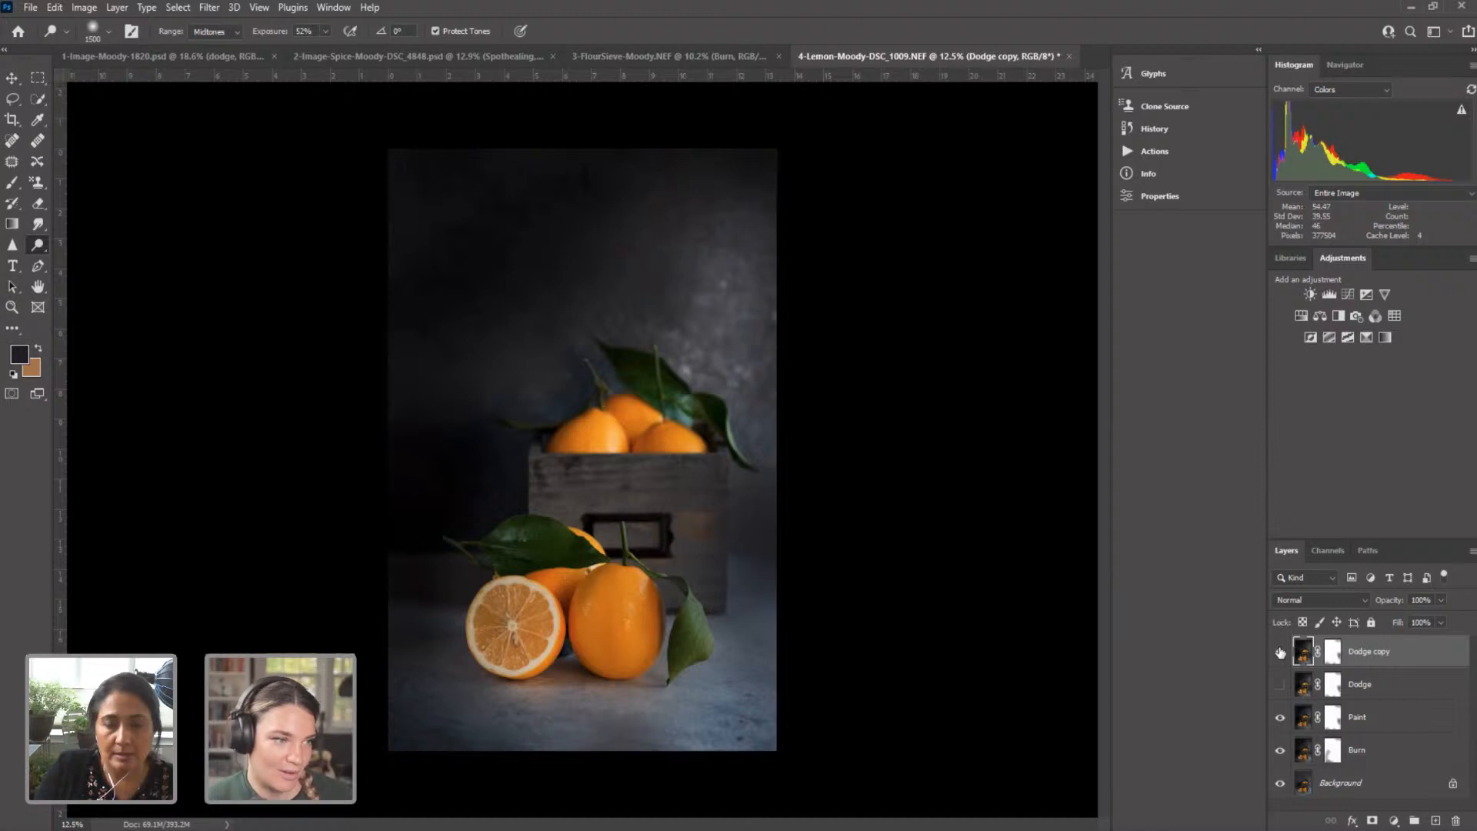
Step: Apply the Camera Raw Filter to the top copy and brush a new mask over the lemons, crate, backdrop highlight and tabletop foreground
{"action": "left_click", "coordinate": [206, 7]}
{"action": "left_click", "coordinate": [220, 123]}
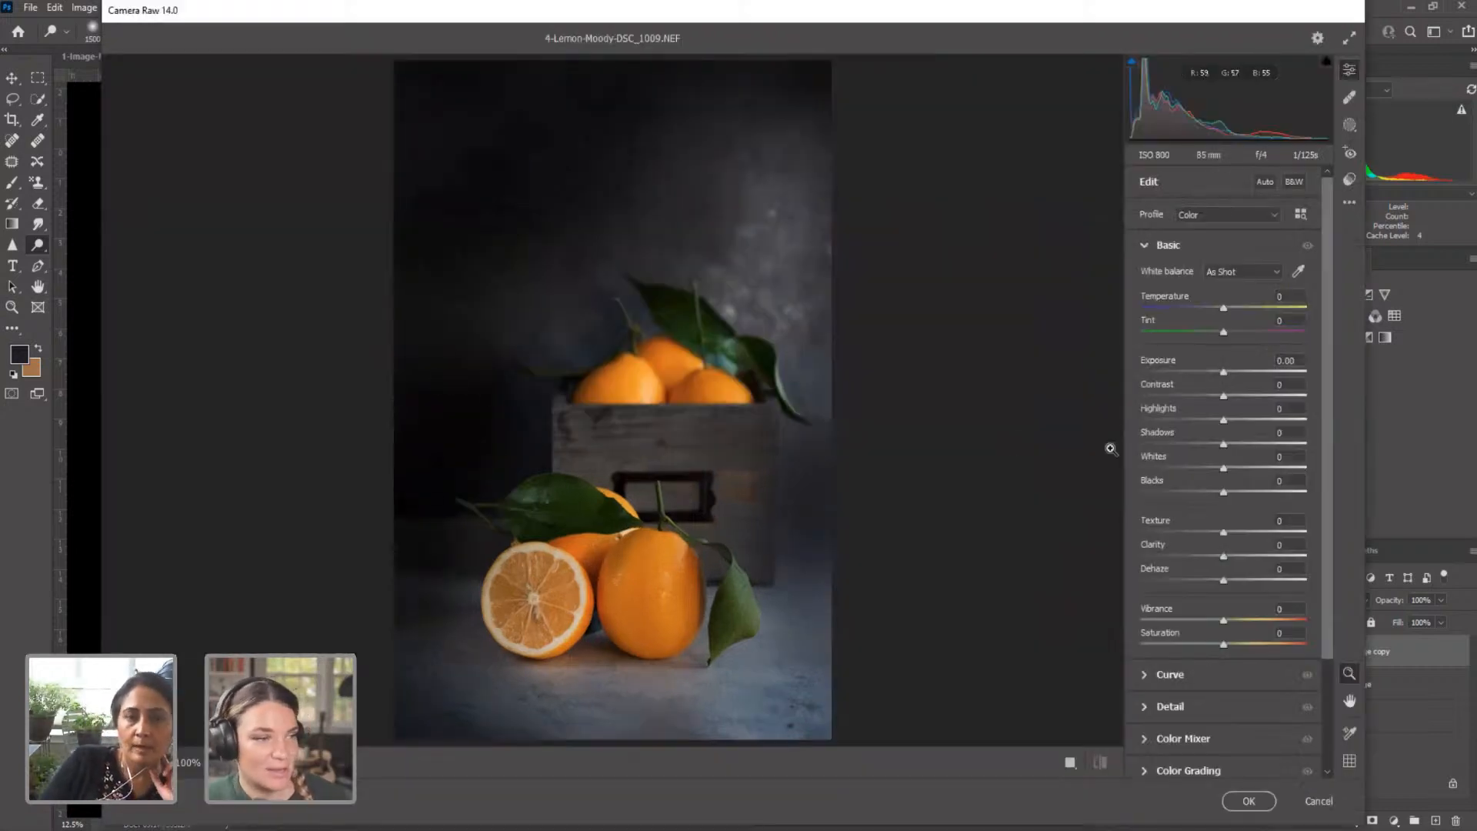
{"action": "left_click", "coordinate": [1349, 126]}
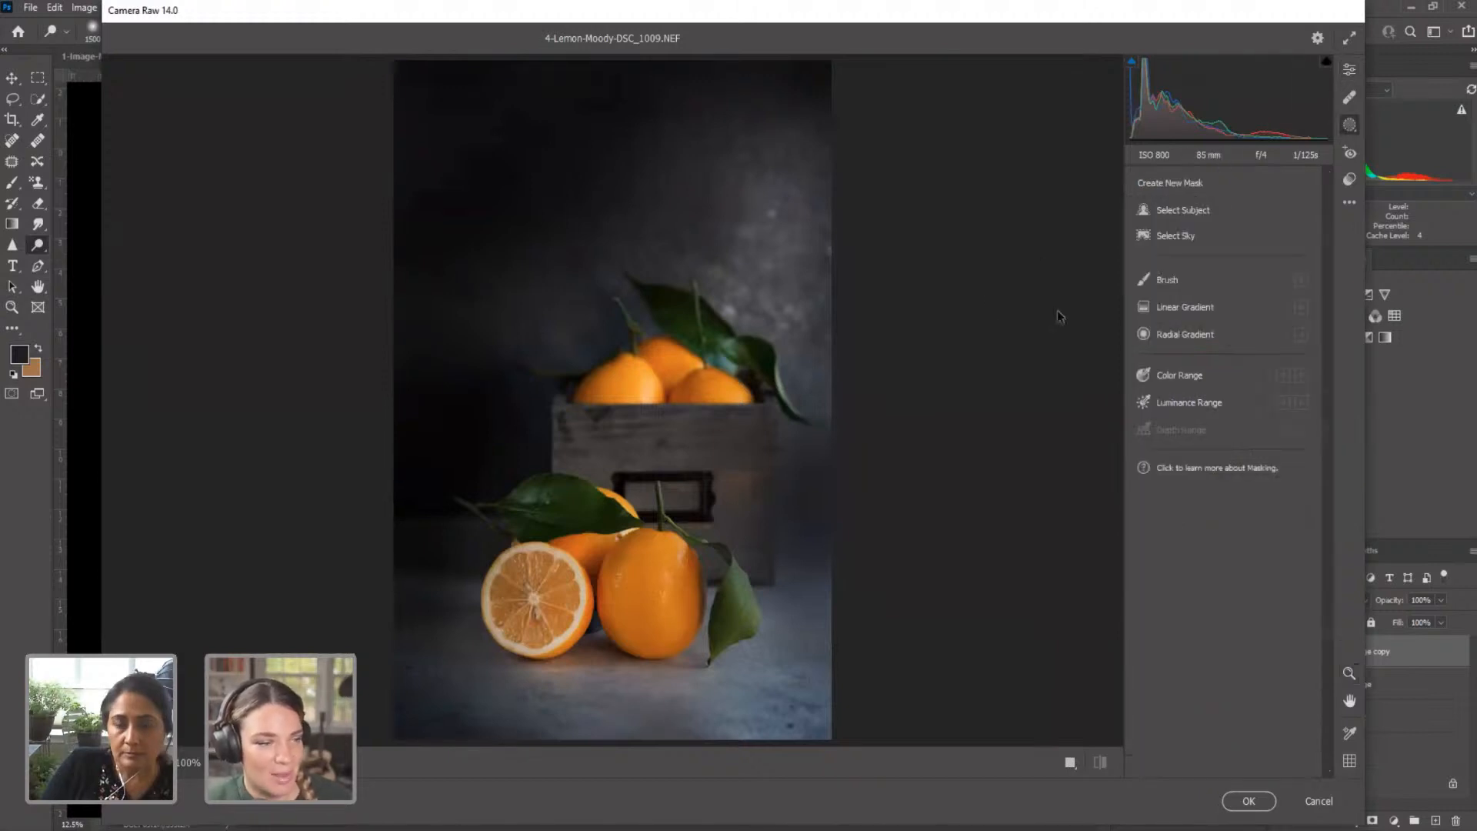
{"action": "left_click", "coordinate": [1166, 282]}
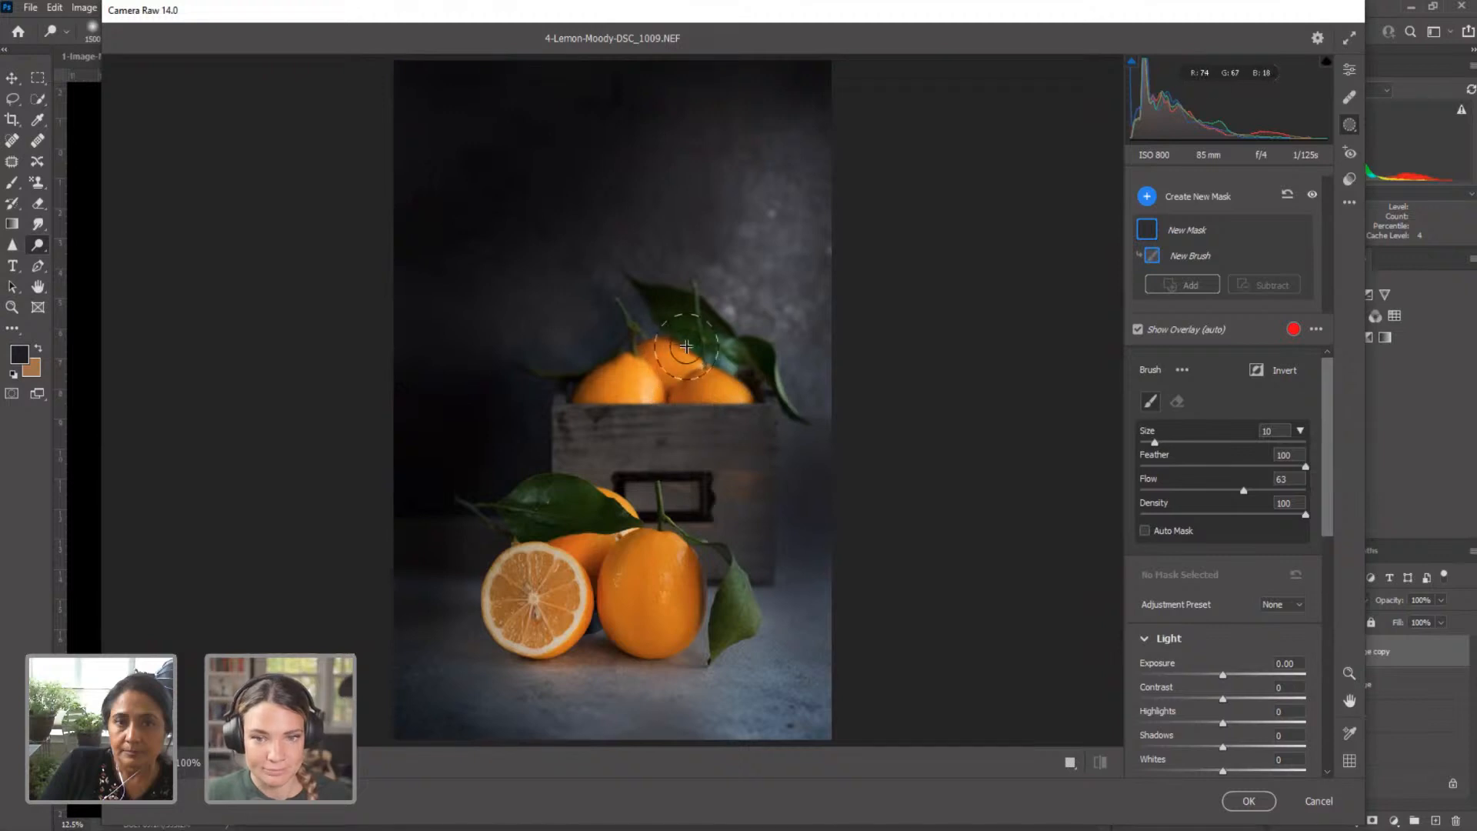
{"action": "mouse_move", "coordinate": [645, 365]}
{"action": "left_mouse_down"}
{"action": "mouse_move", "coordinate": [658, 354]}
{"action": "mouse_move", "coordinate": [633, 392]}
{"action": "mouse_move", "coordinate": [750, 299]}
{"action": "mouse_move", "coordinate": [653, 492]}
{"action": "left_mouse_up"}
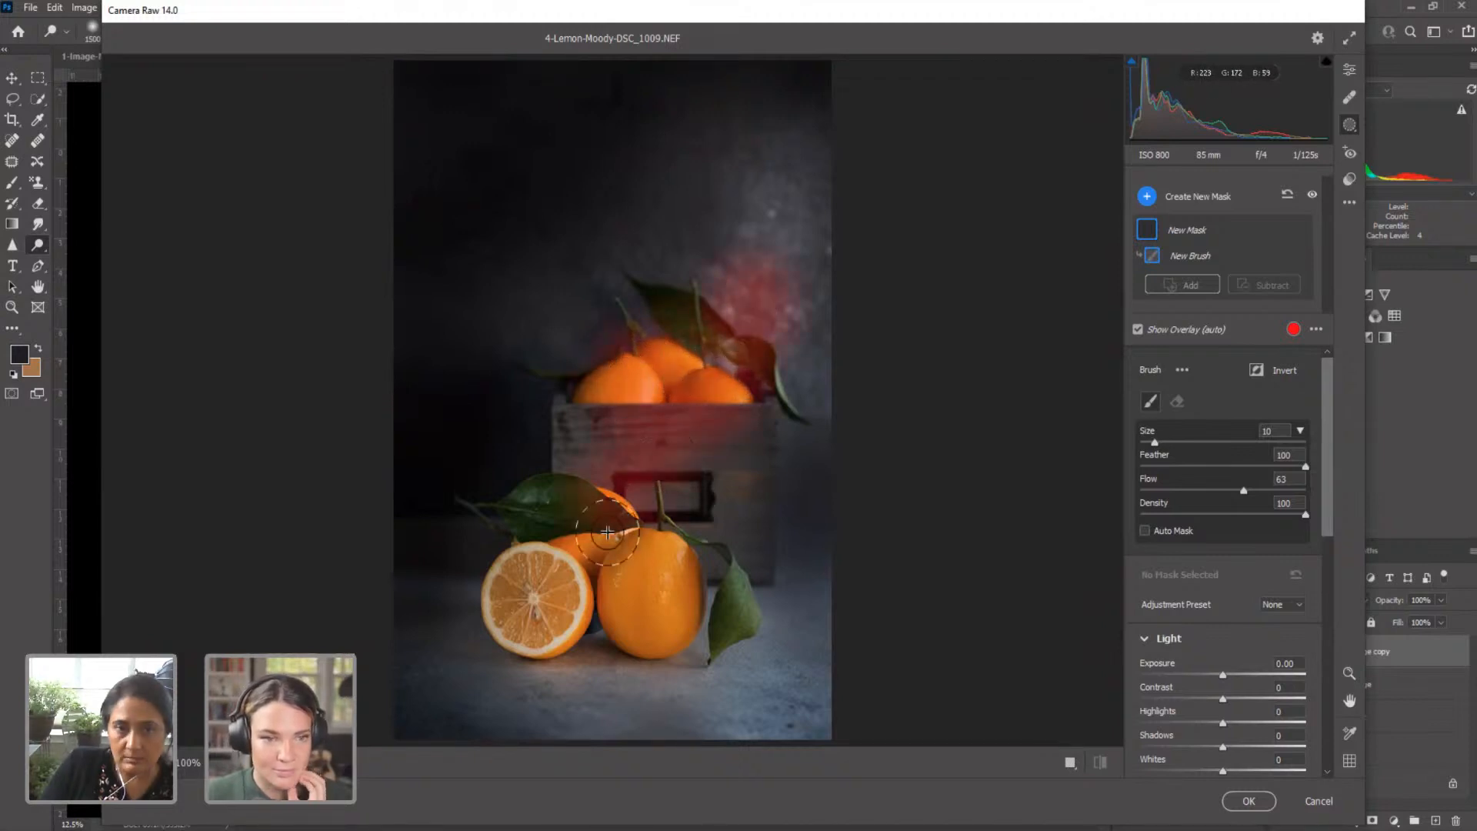
{"action": "mouse_move", "coordinate": [657, 584]}
{"action": "left_mouse_down"}
{"action": "mouse_move", "coordinate": [495, 751]}
{"action": "mouse_move", "coordinate": [748, 718]}
{"action": "mouse_move", "coordinate": [784, 745]}
{"action": "mouse_move", "coordinate": [933, 718]}
{"action": "left_mouse_up"}
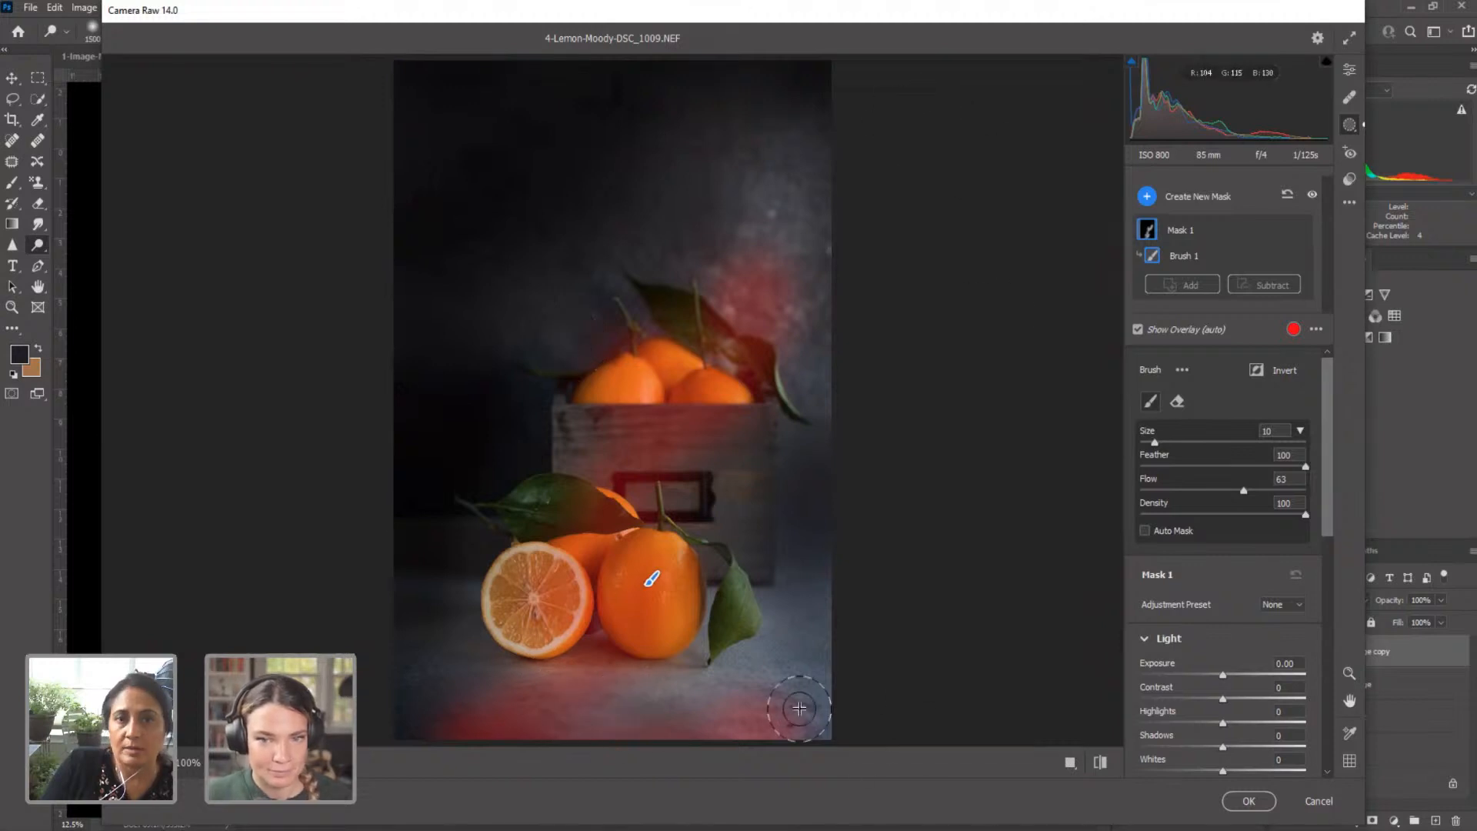
Step: Raise the brushed mask's exposure to +0.35 and apply the Camera Raw Filter
{"action": "left_click_drag", "start_coordinate": [1227, 676], "coordinate": [1230, 676]}
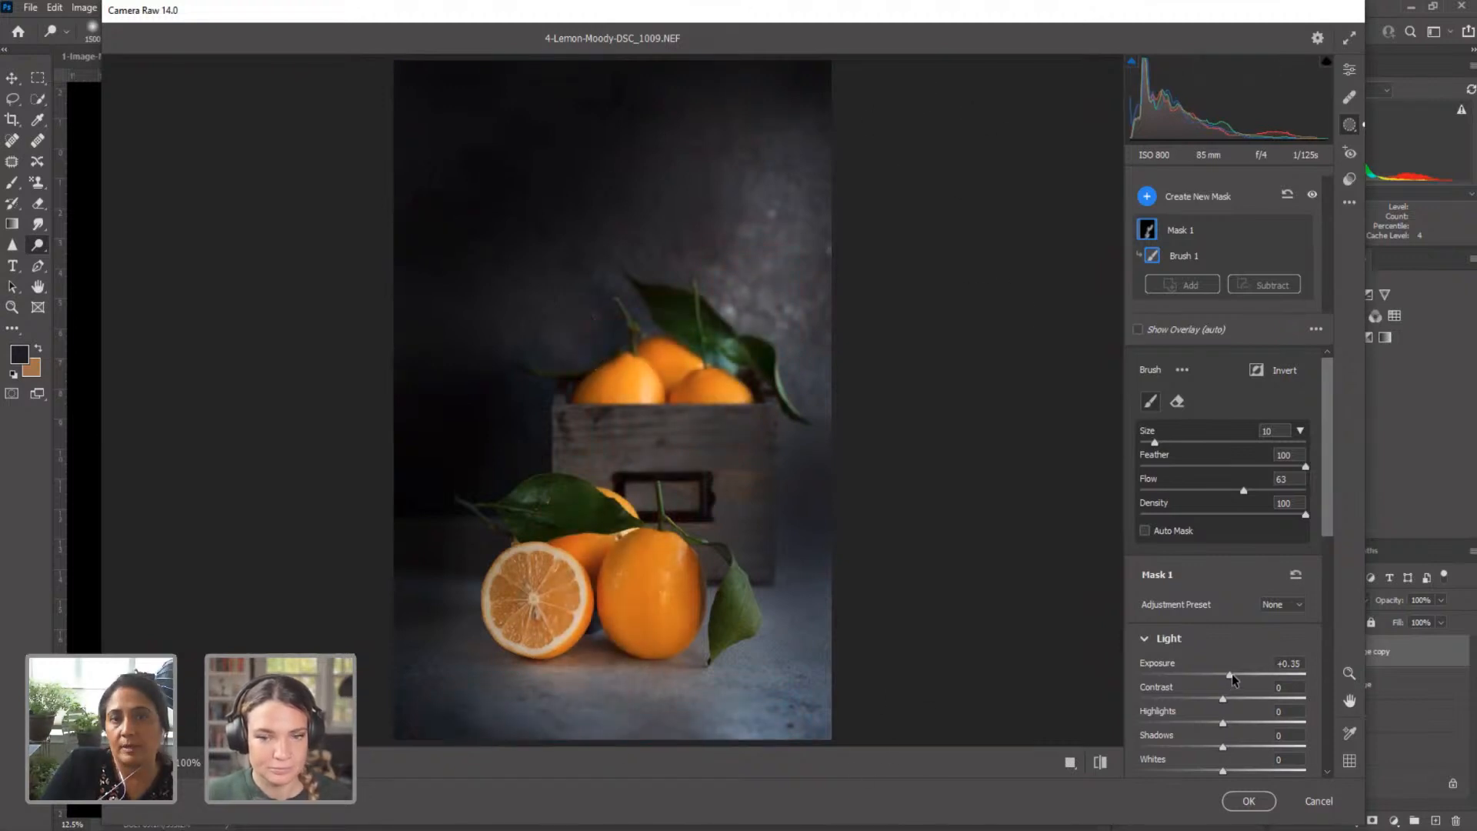
{"action": "left_click", "coordinate": [1248, 804]}
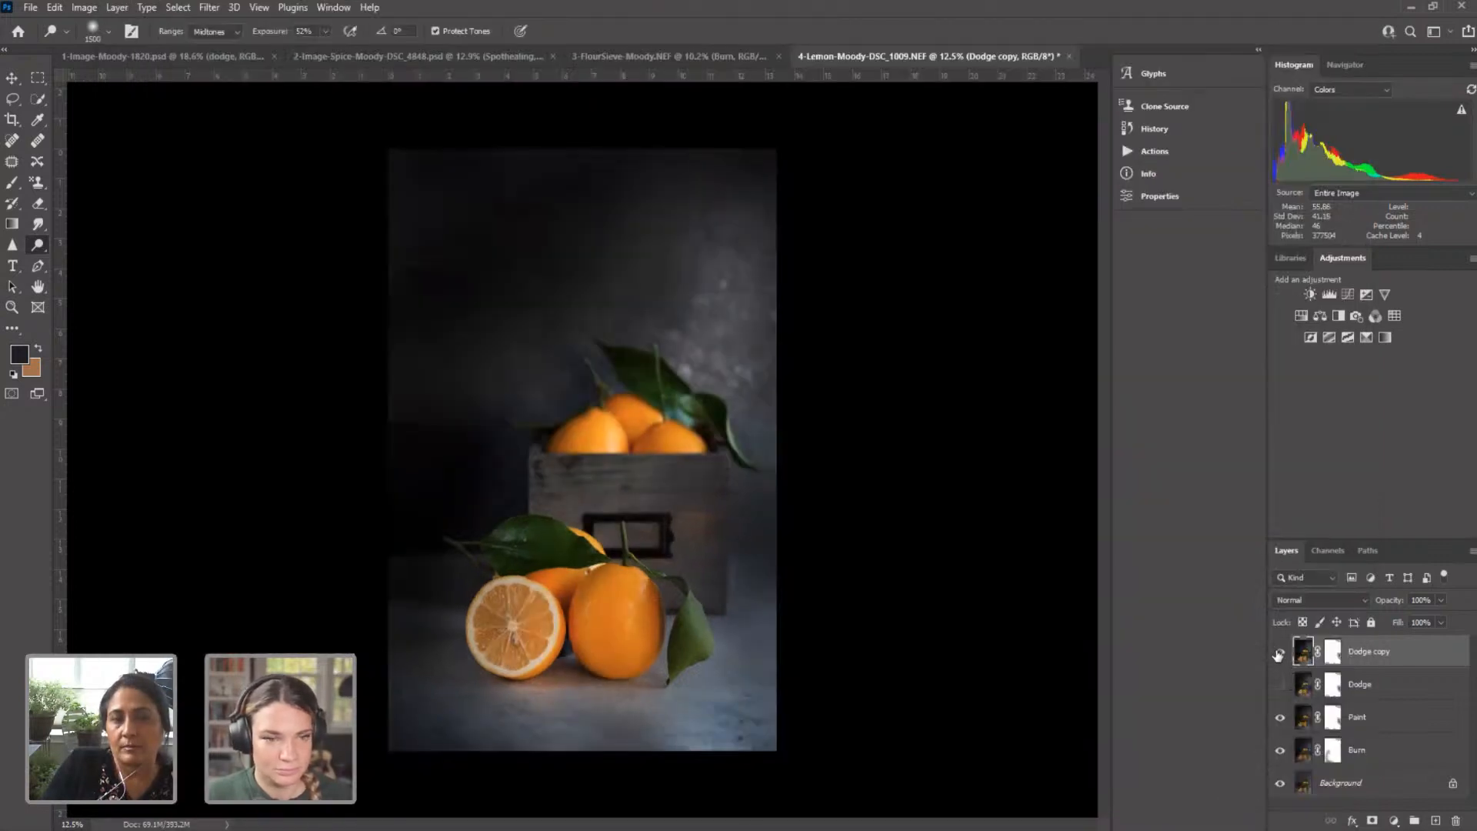
Step: Toggle the visibility of the Dodge copy and Dodge layers to compare their effects, leaving Dodge copy hidden
{"action": "left_click_drag", "start_coordinate": [1279, 652], "coordinate": [1275, 690]}
{"action": "left_click", "coordinate": [1277, 686]}
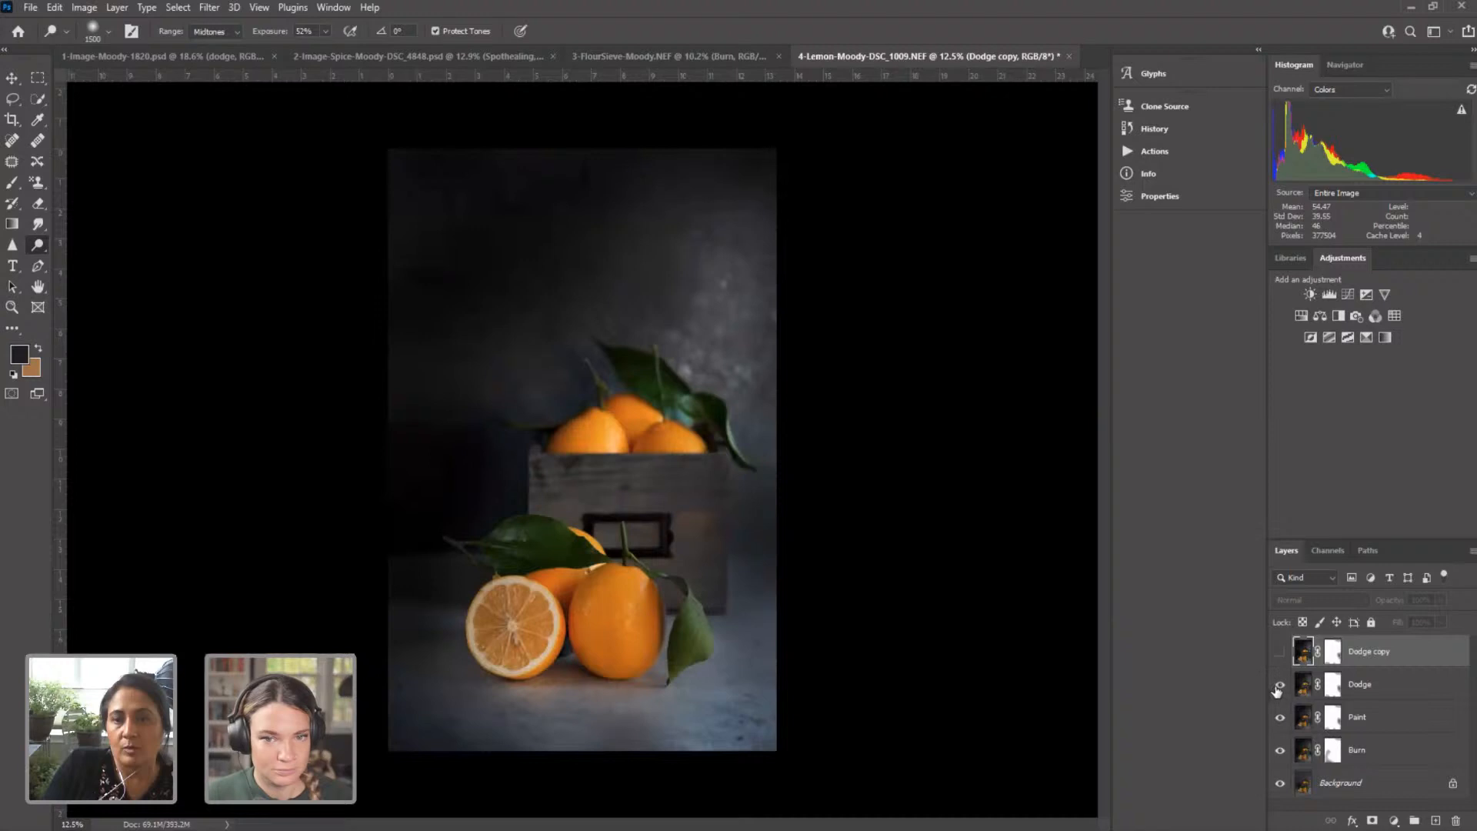
{"action": "left_click", "coordinate": [1279, 685]}
{"action": "left_click", "coordinate": [1279, 652]}
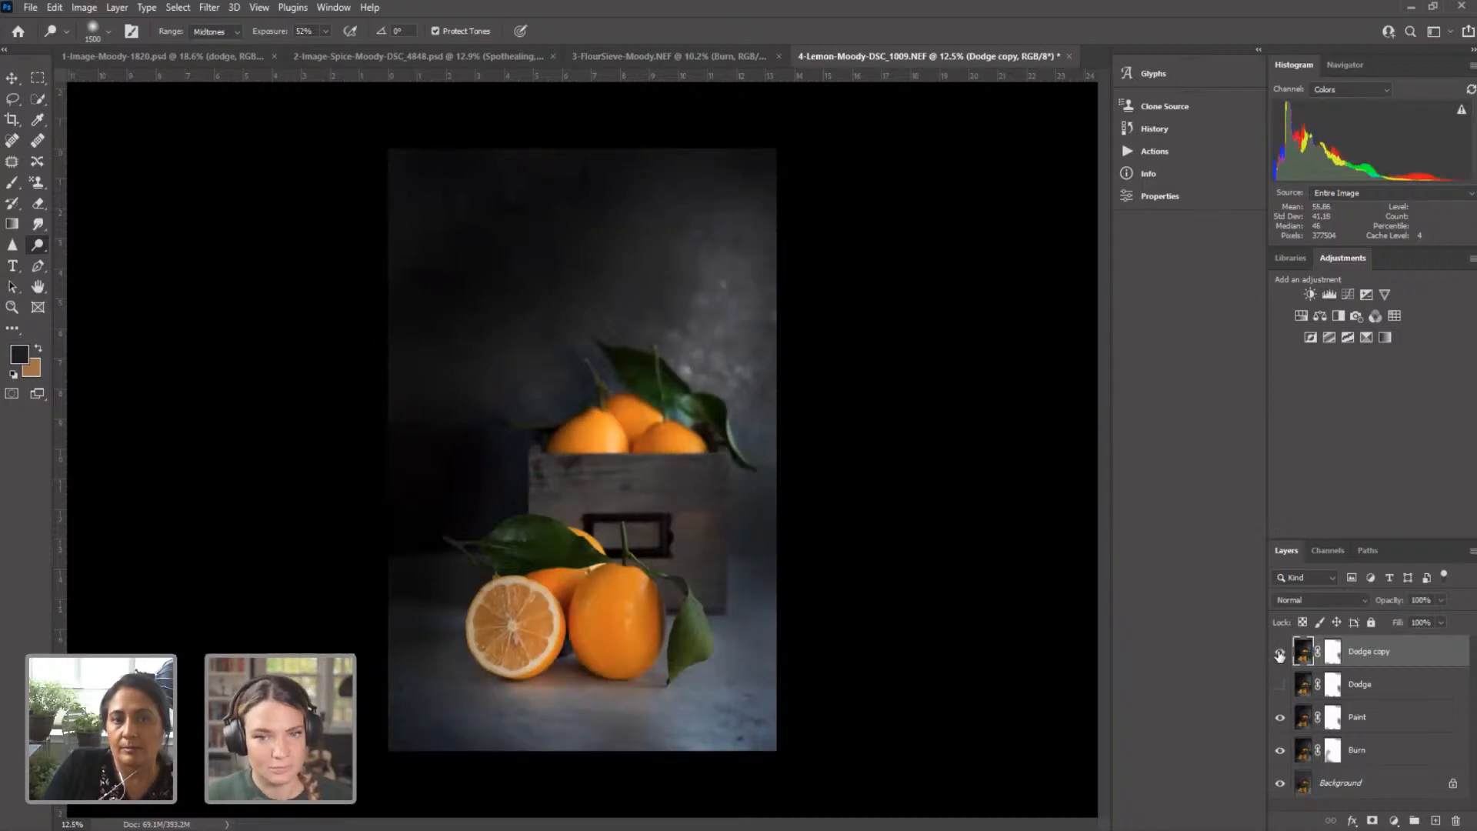
{"action": "left_click", "coordinate": [1279, 654]}
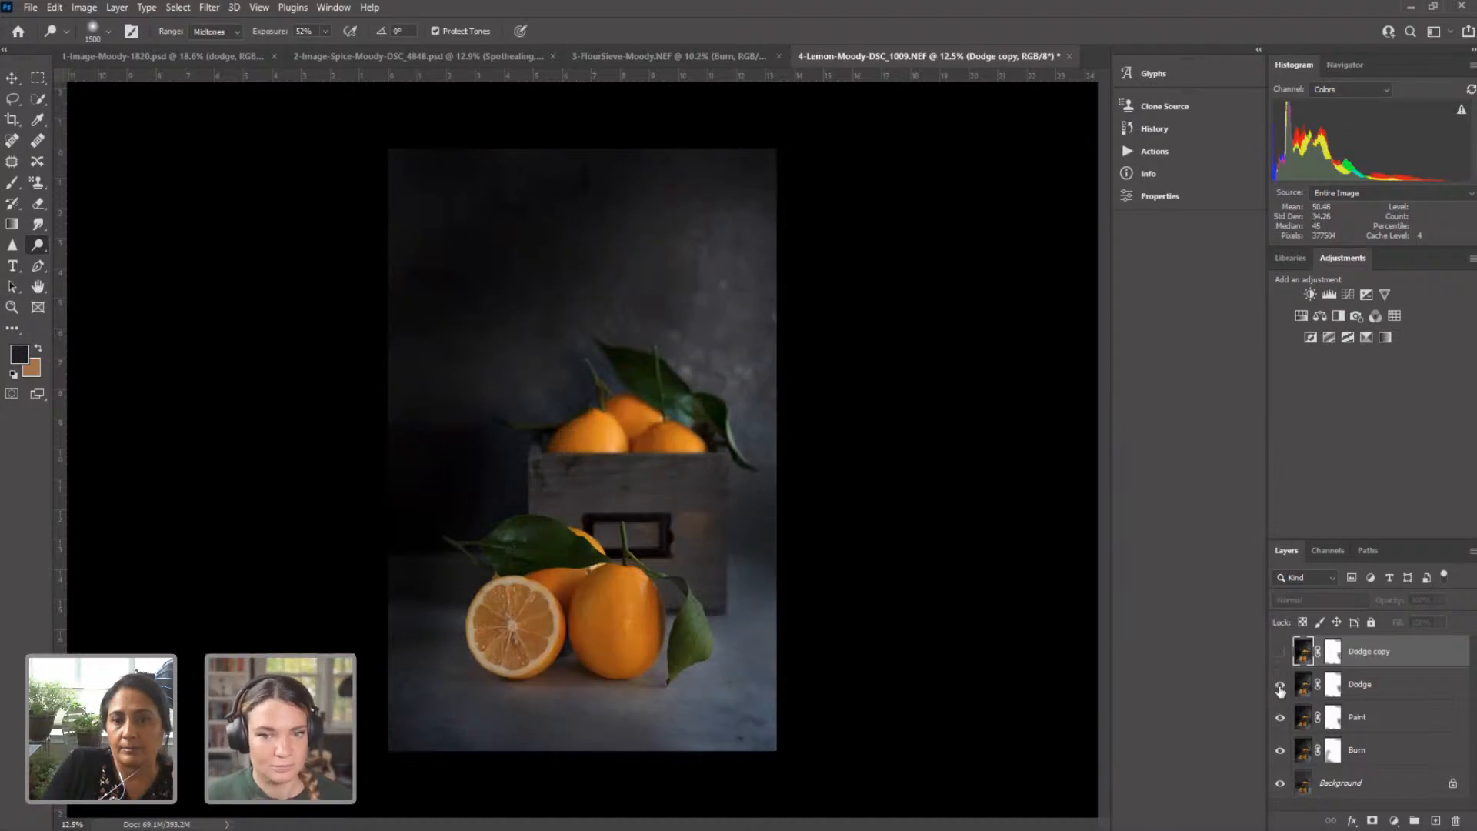
{"action": "left_click", "coordinate": [1279, 686]}
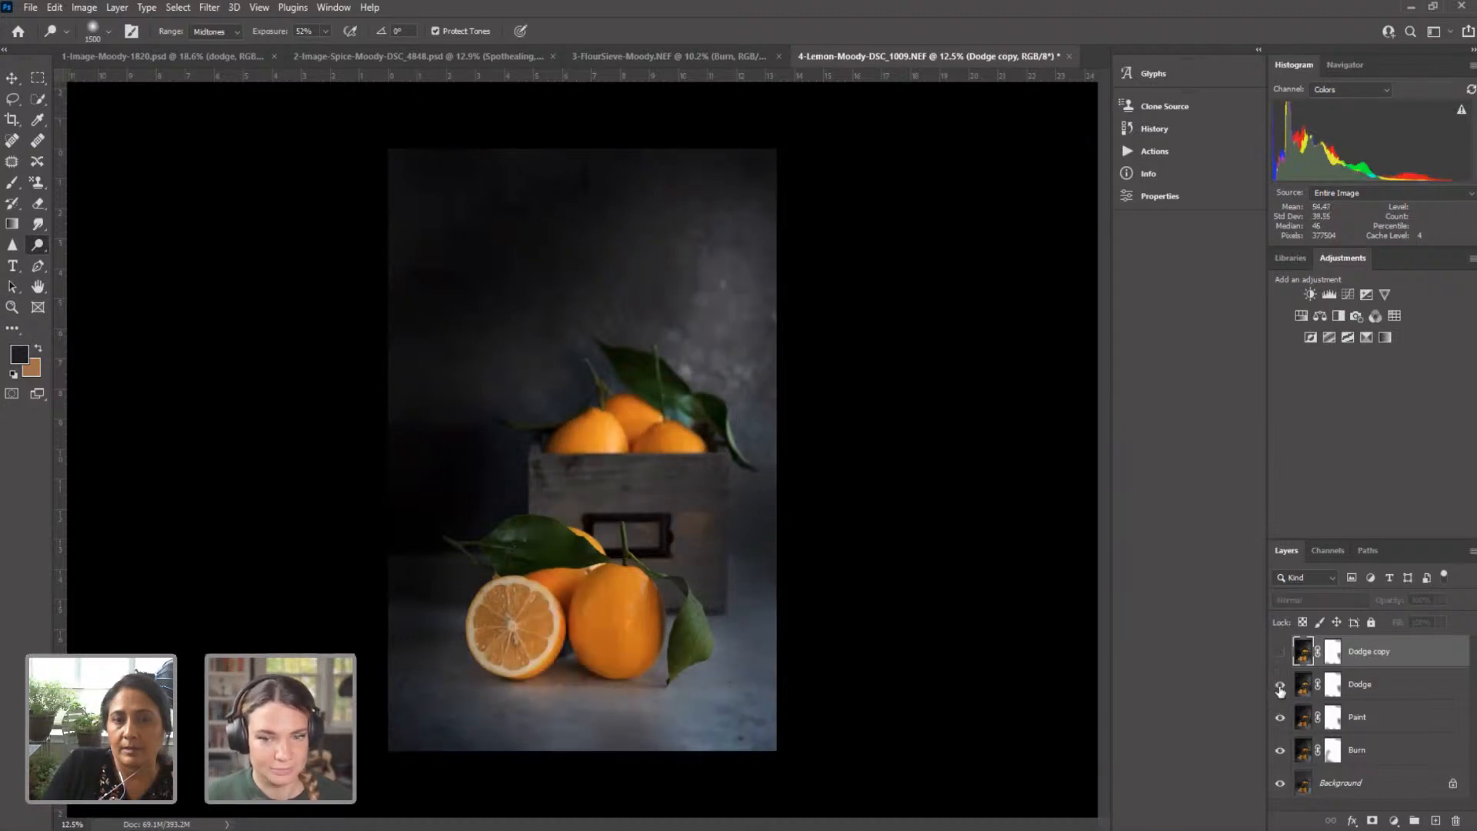
Step: Burn the shadows of the tabletop foreground on the Dodge layer at 15% exposure
{"action": "right_click", "coordinate": [37, 244]}
{"action": "left_click", "coordinate": [86, 261]}
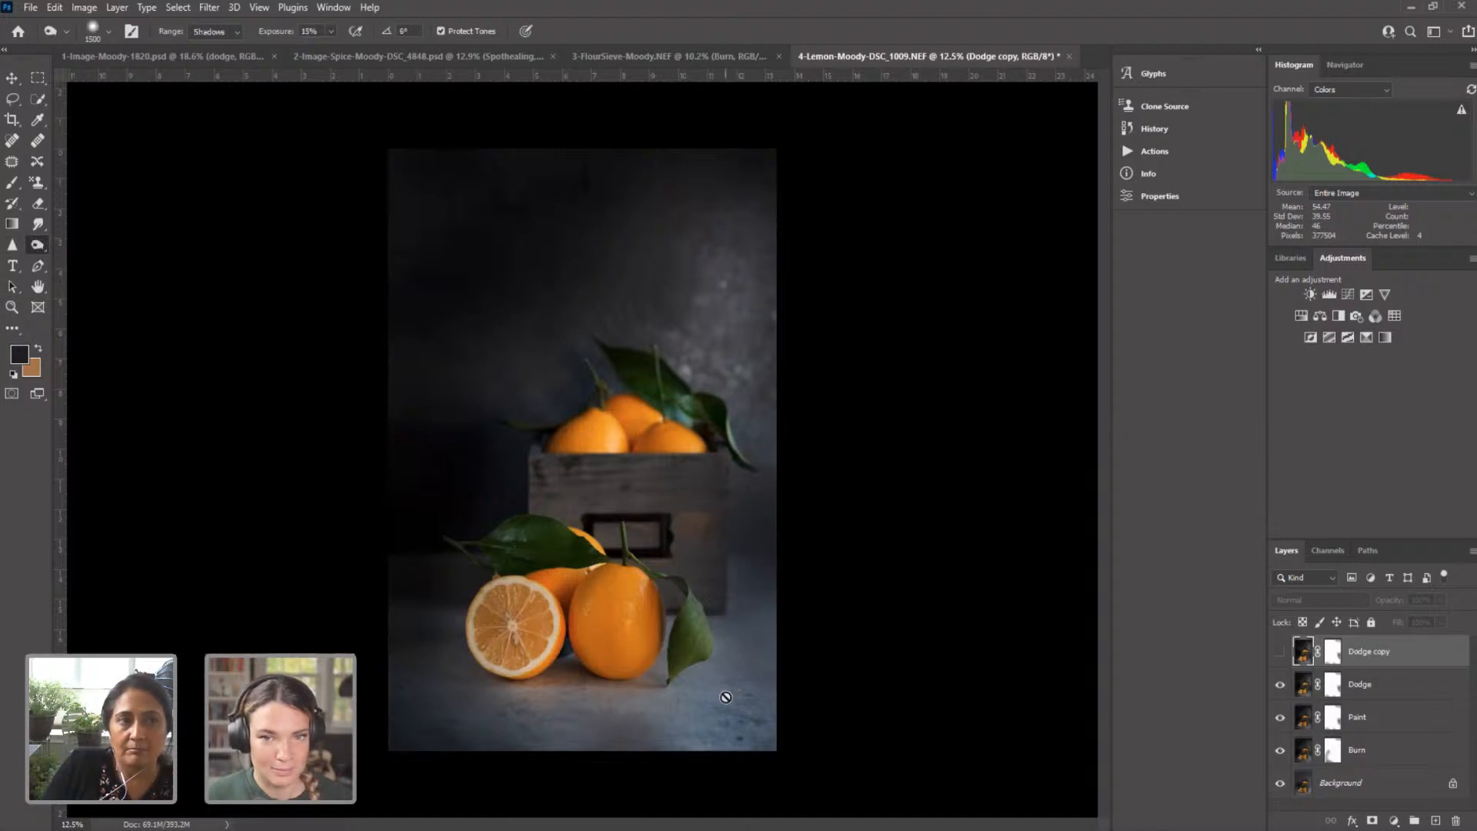
{"action": "left_click", "coordinate": [1359, 683]}
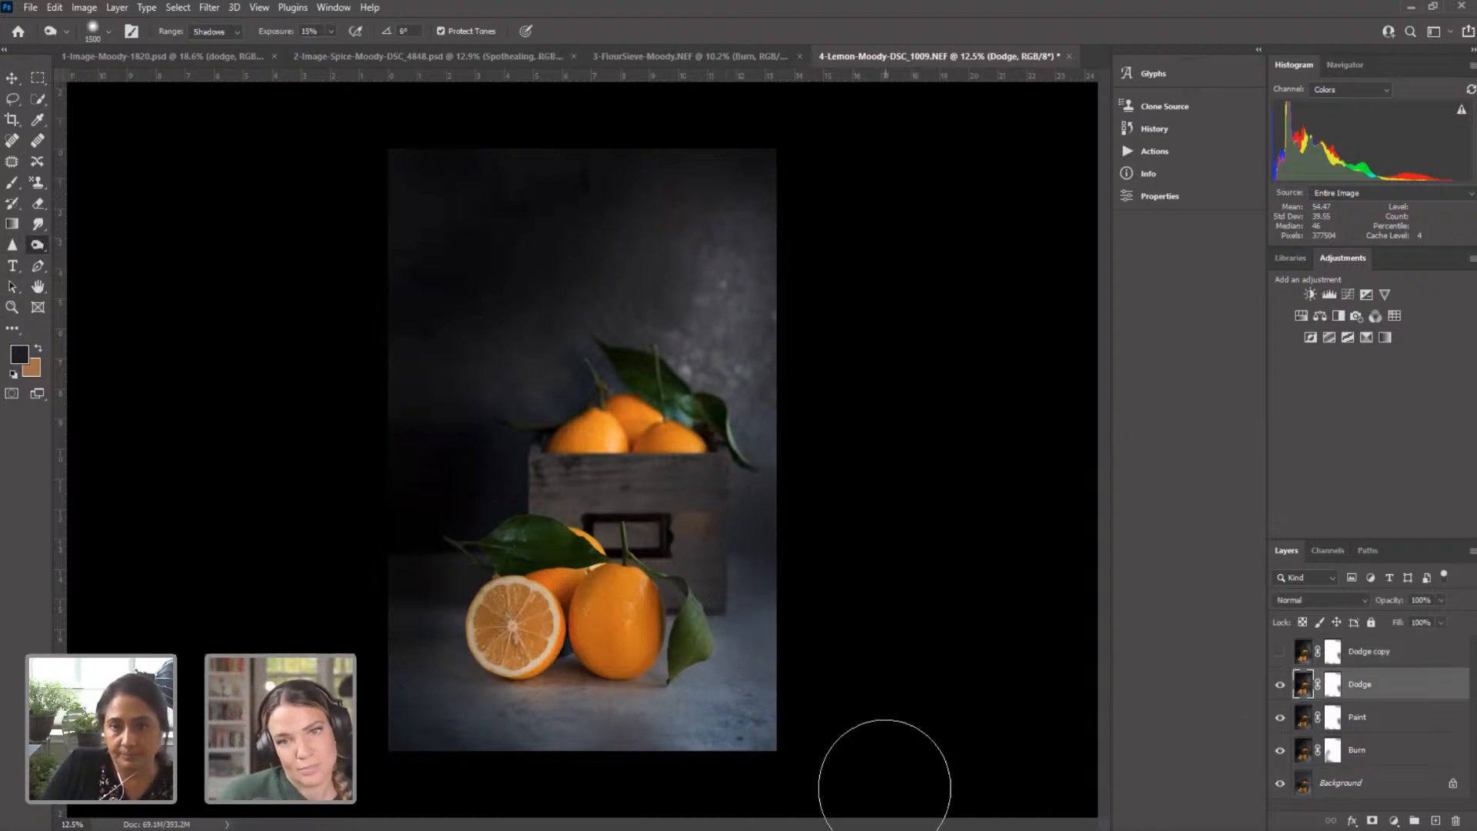
{"action": "mouse_move", "coordinate": [770, 670]}
{"action": "left_mouse_down"}
{"action": "mouse_move", "coordinate": [807, 710]}
{"action": "mouse_move", "coordinate": [714, 746]}
{"action": "mouse_move", "coordinate": [716, 758]}
{"action": "mouse_move", "coordinate": [520, 784]}
{"action": "mouse_move", "coordinate": [429, 769]}
{"action": "left_mouse_up"}
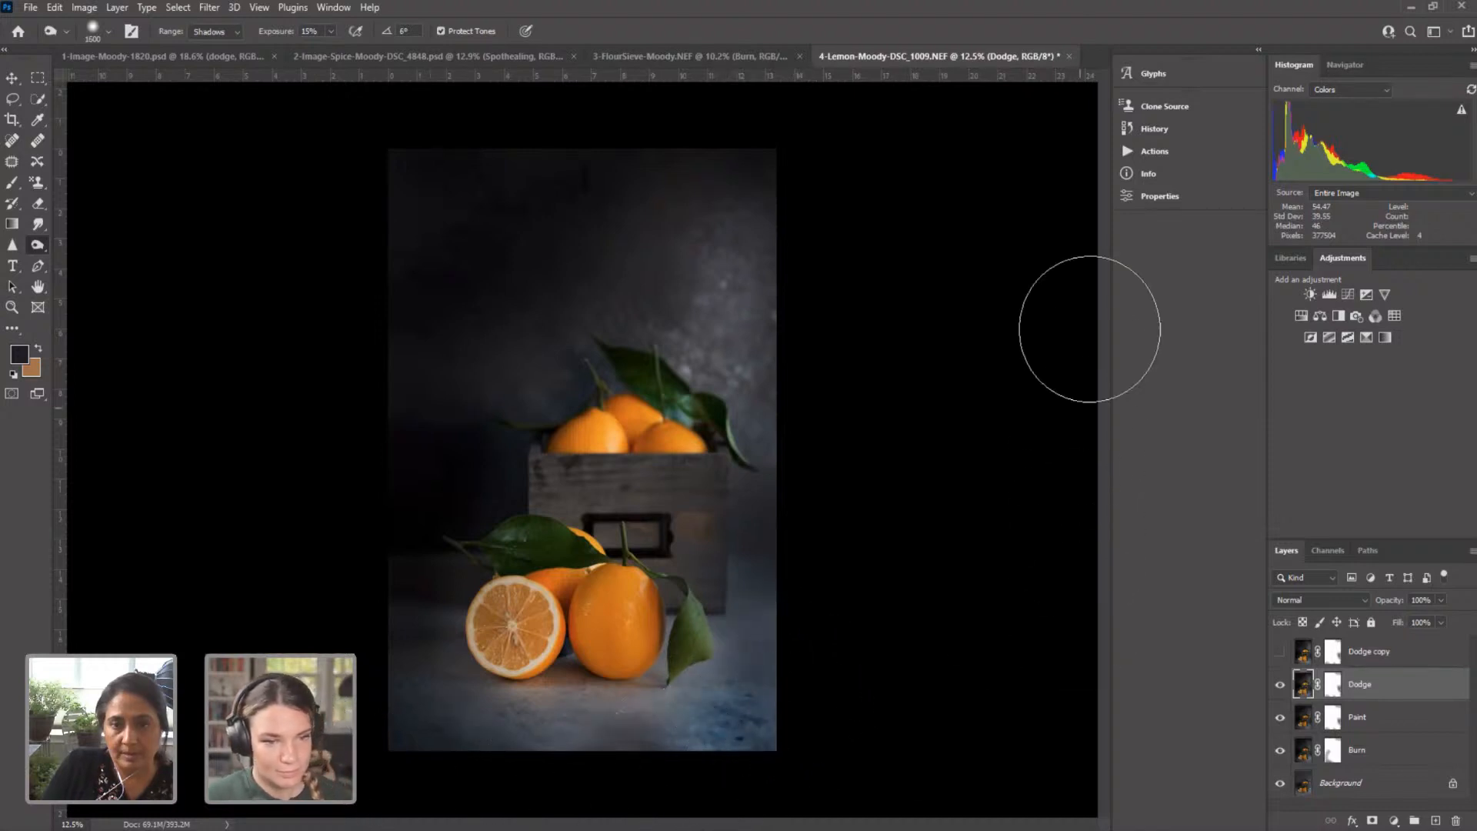
Step: Delete the two most recent Burn Tool states from the history
{"action": "left_click", "coordinate": [1133, 131]}
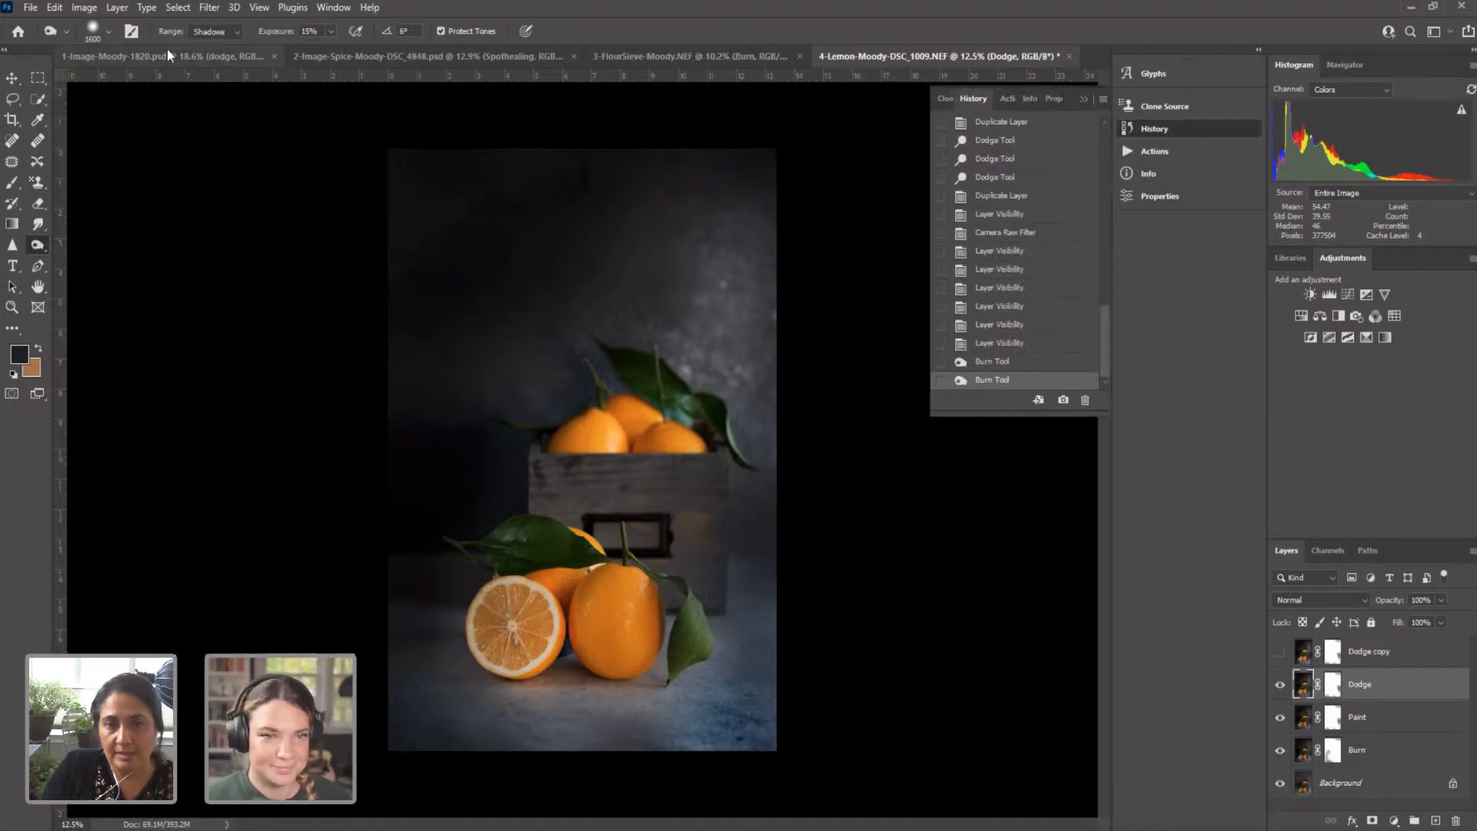
{"action": "left_click", "coordinate": [1083, 400]}
{"action": "left_click", "coordinate": [665, 314]}
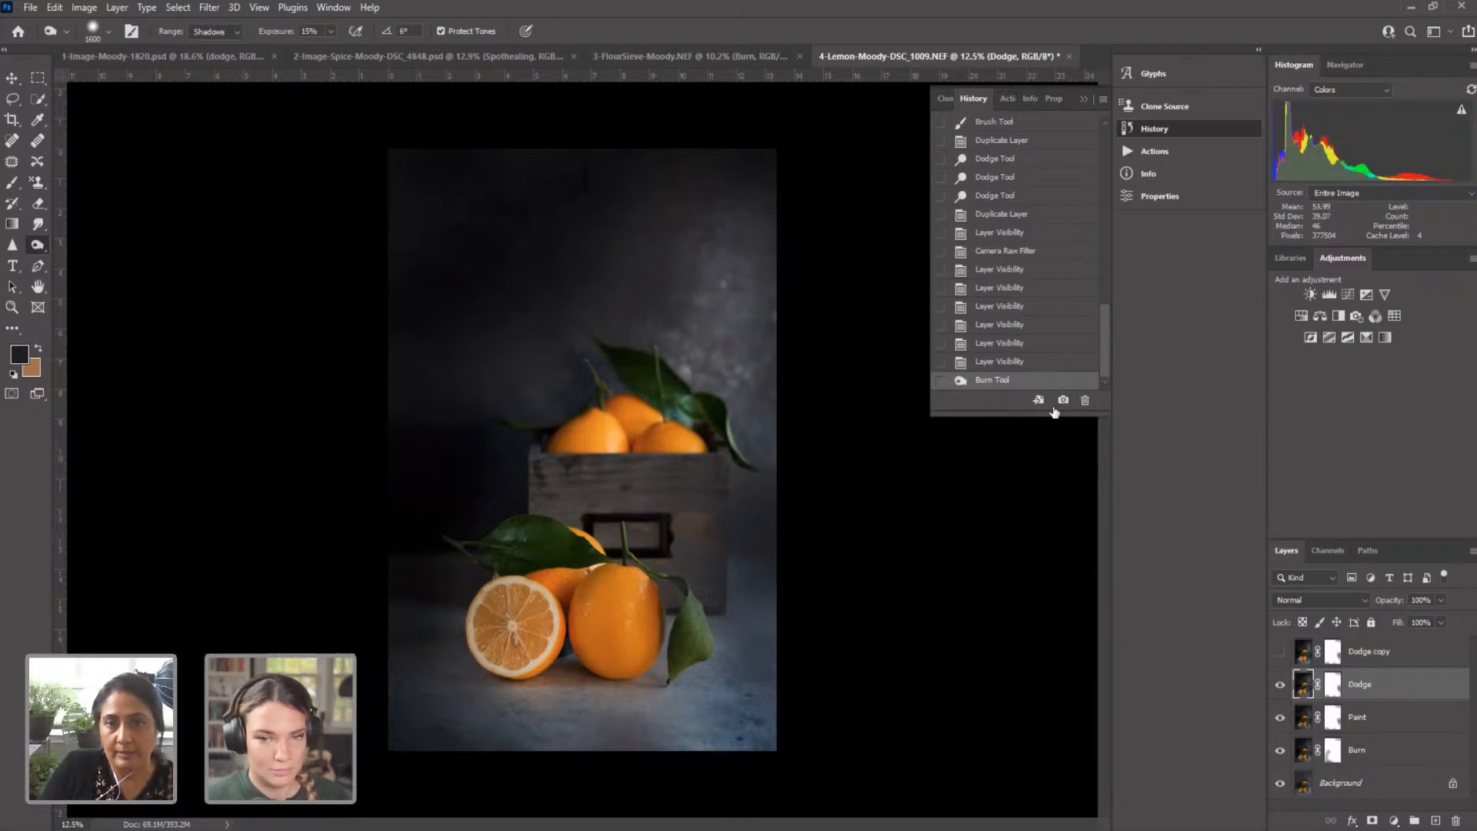
{"action": "left_click", "coordinate": [1084, 401]}
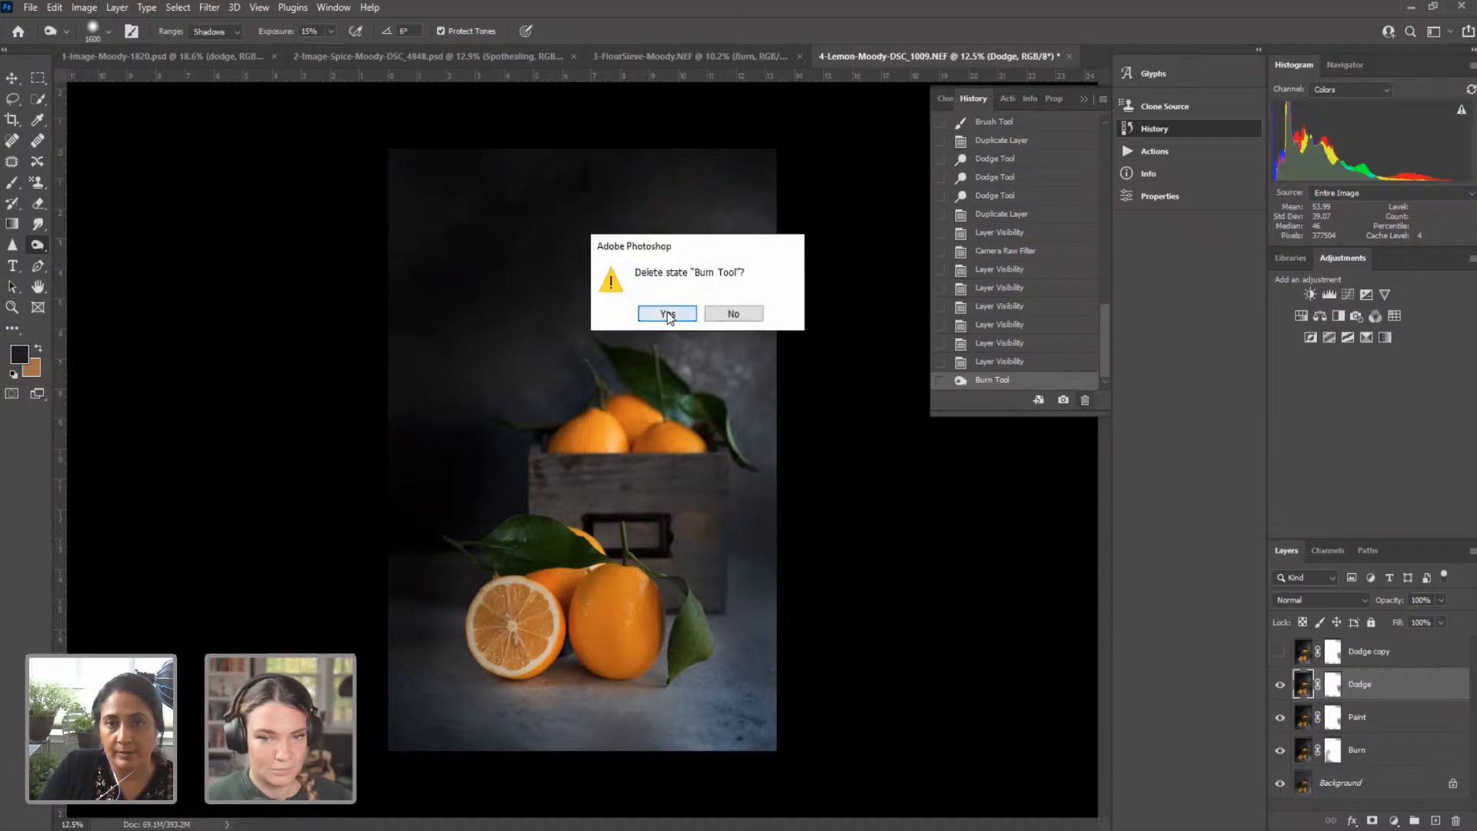
{"action": "left_click", "coordinate": [667, 314]}
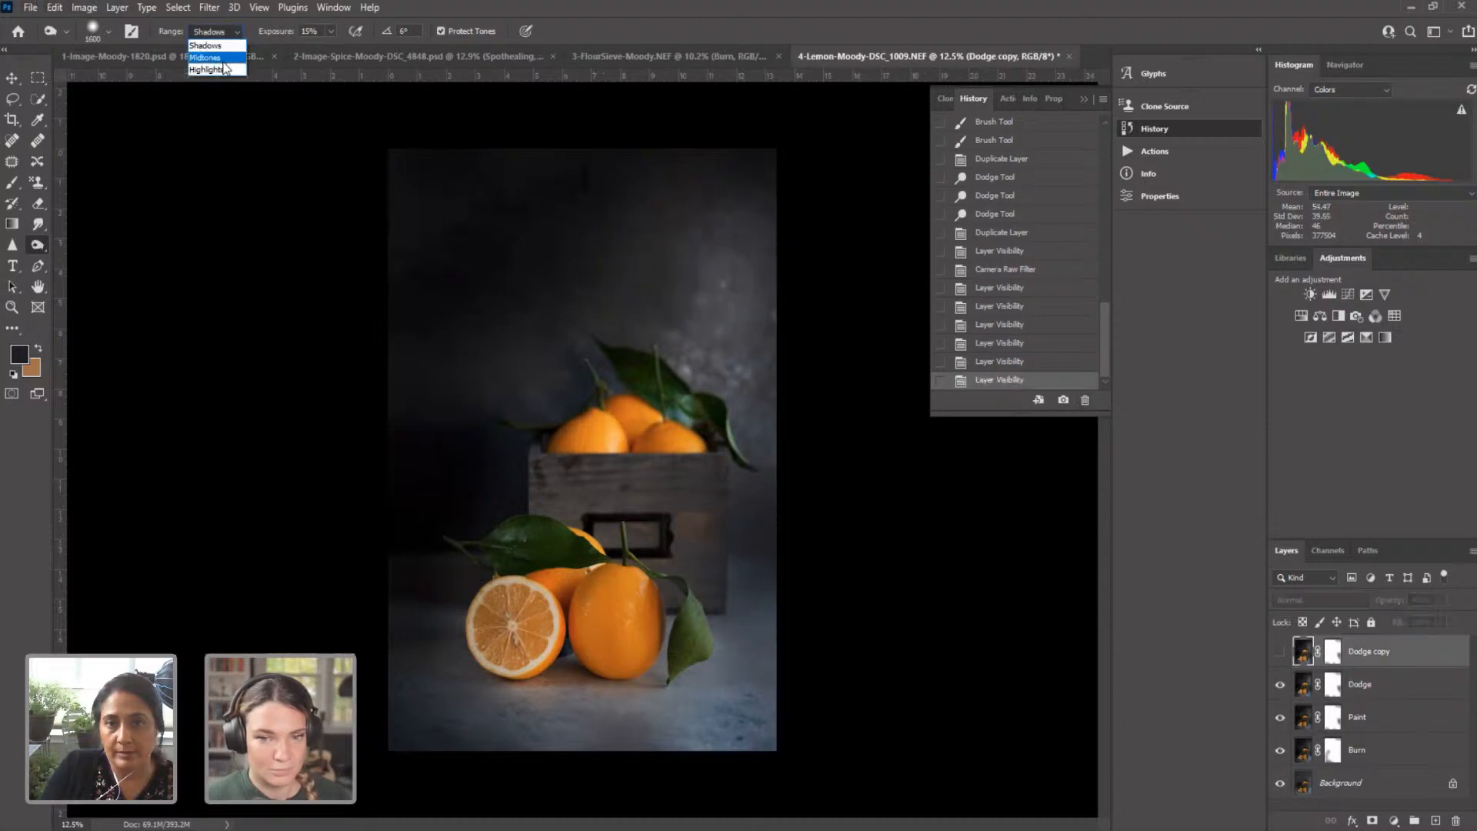
Step: Burn the midtones of the tabletop's lower right edge on the Dodge layer with a size 1600 brush at 33% exposure
{"action": "left_click", "coordinate": [237, 57]}
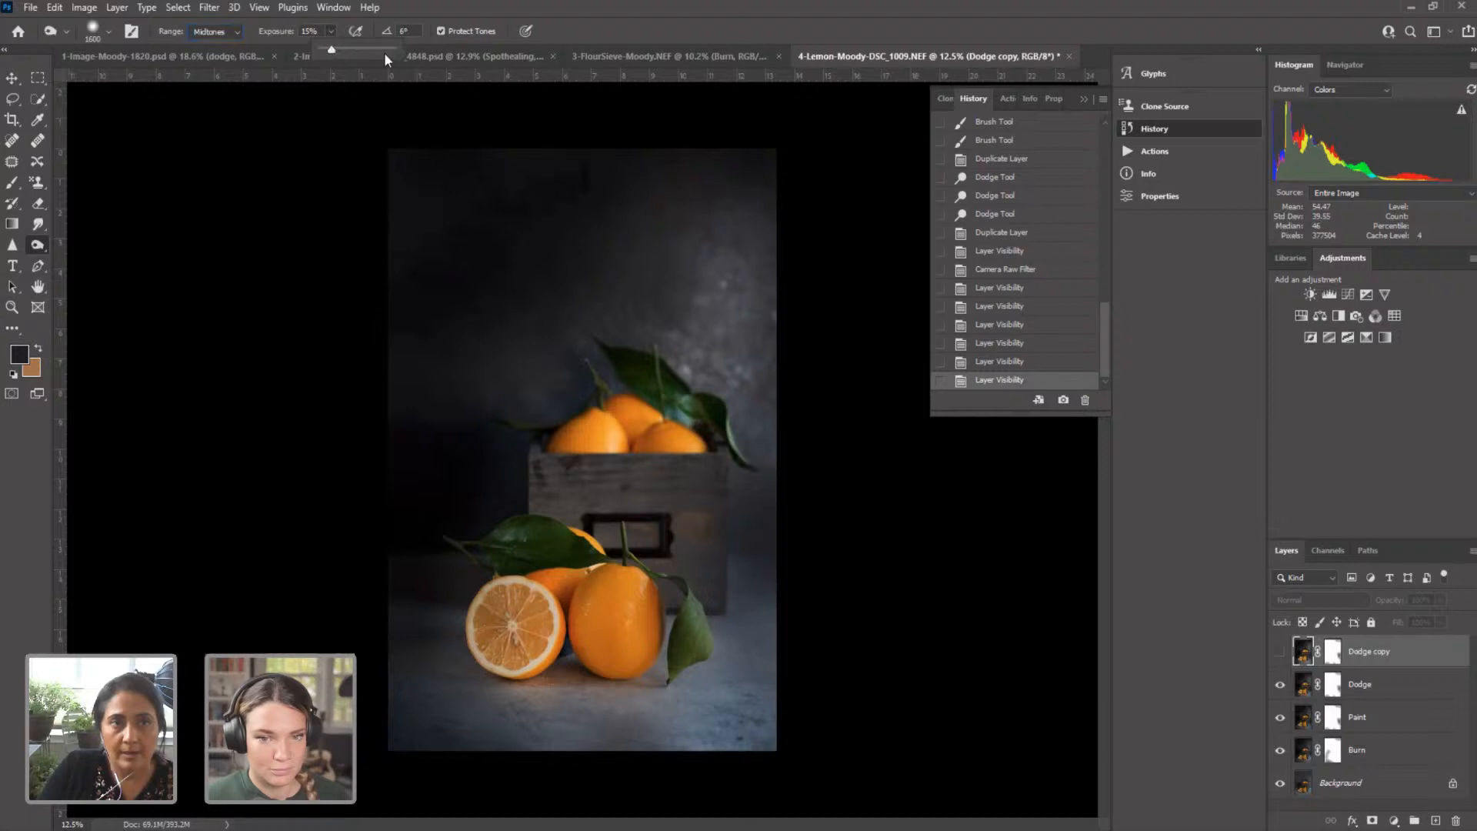
{"action": "left_click_drag", "start_coordinate": [332, 50], "coordinate": [344, 50]}
{"action": "left_click", "coordinate": [829, 626]}
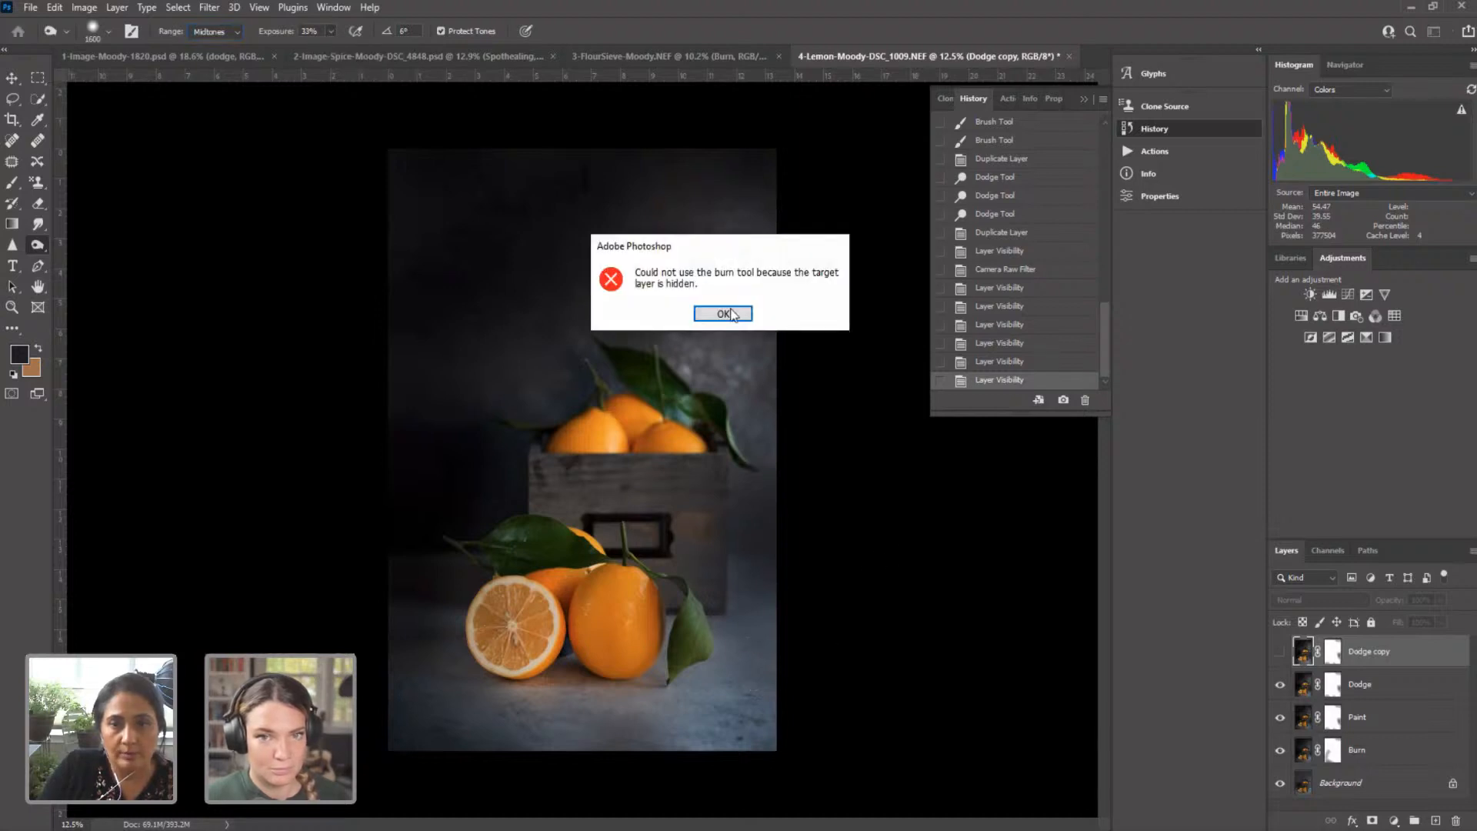
{"action": "left_click", "coordinate": [723, 314]}
{"action": "key", "text": "alt+["}
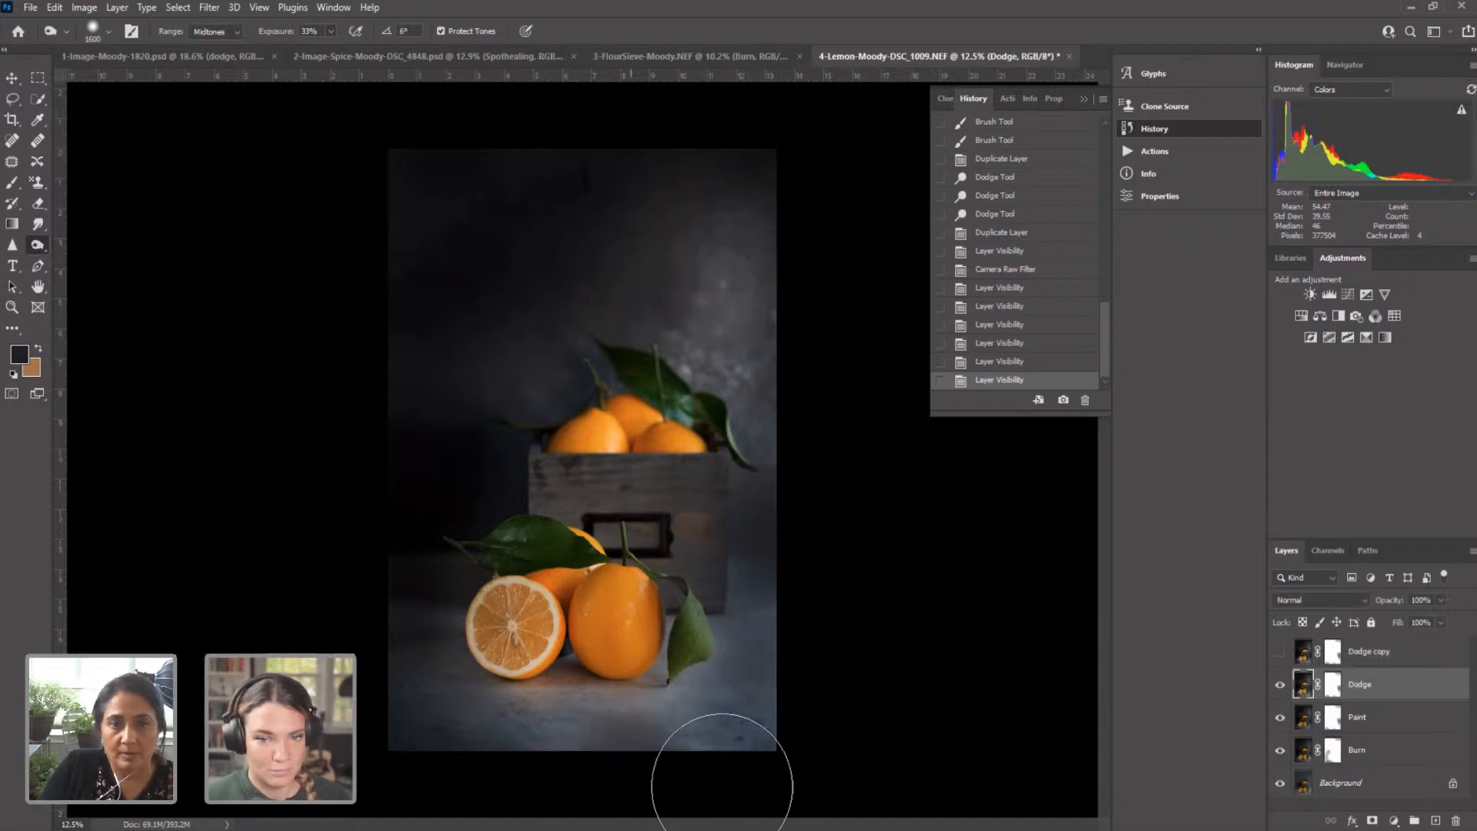
{"action": "left_click_drag", "start_coordinate": [721, 786], "coordinate": [783, 759]}
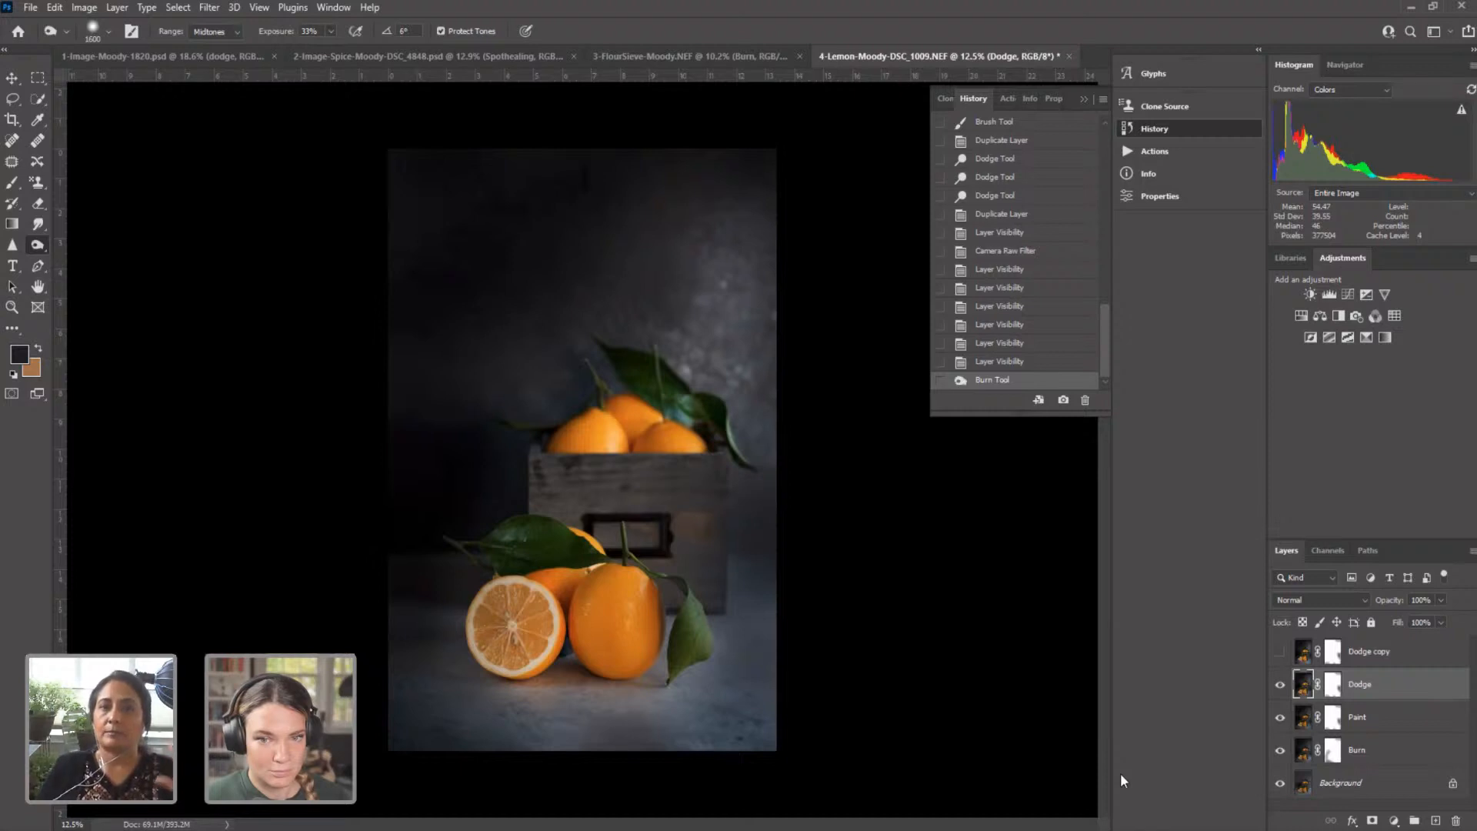
Step: Compare before and after by hiding the Burn, Paint and Dodge layers, restoring them one by one, and showing Dodge copy
{"action": "left_click", "coordinate": [1279, 750]}
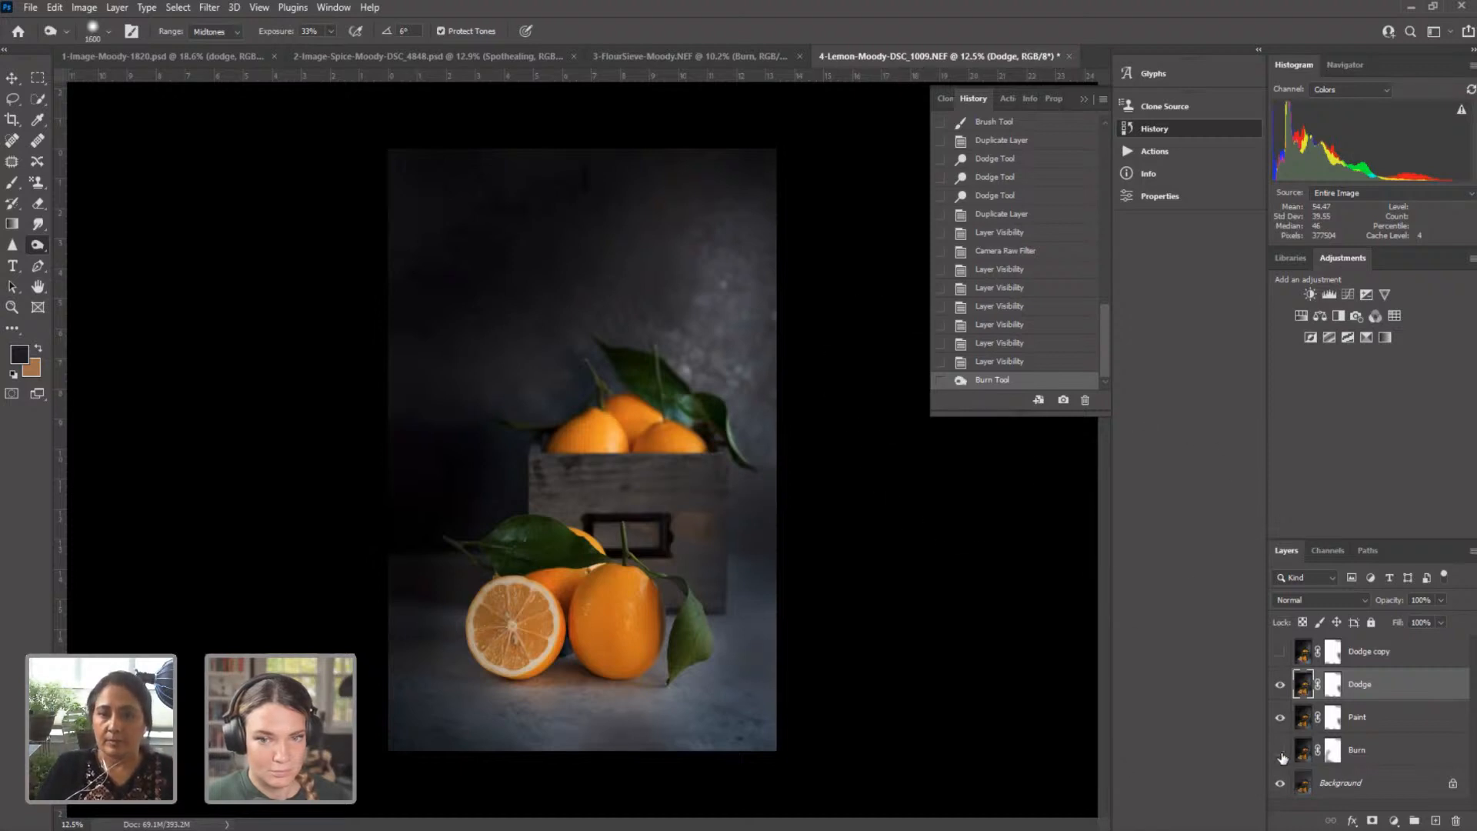
{"action": "left_click", "coordinate": [1278, 717]}
{"action": "left_click", "coordinate": [1280, 683]}
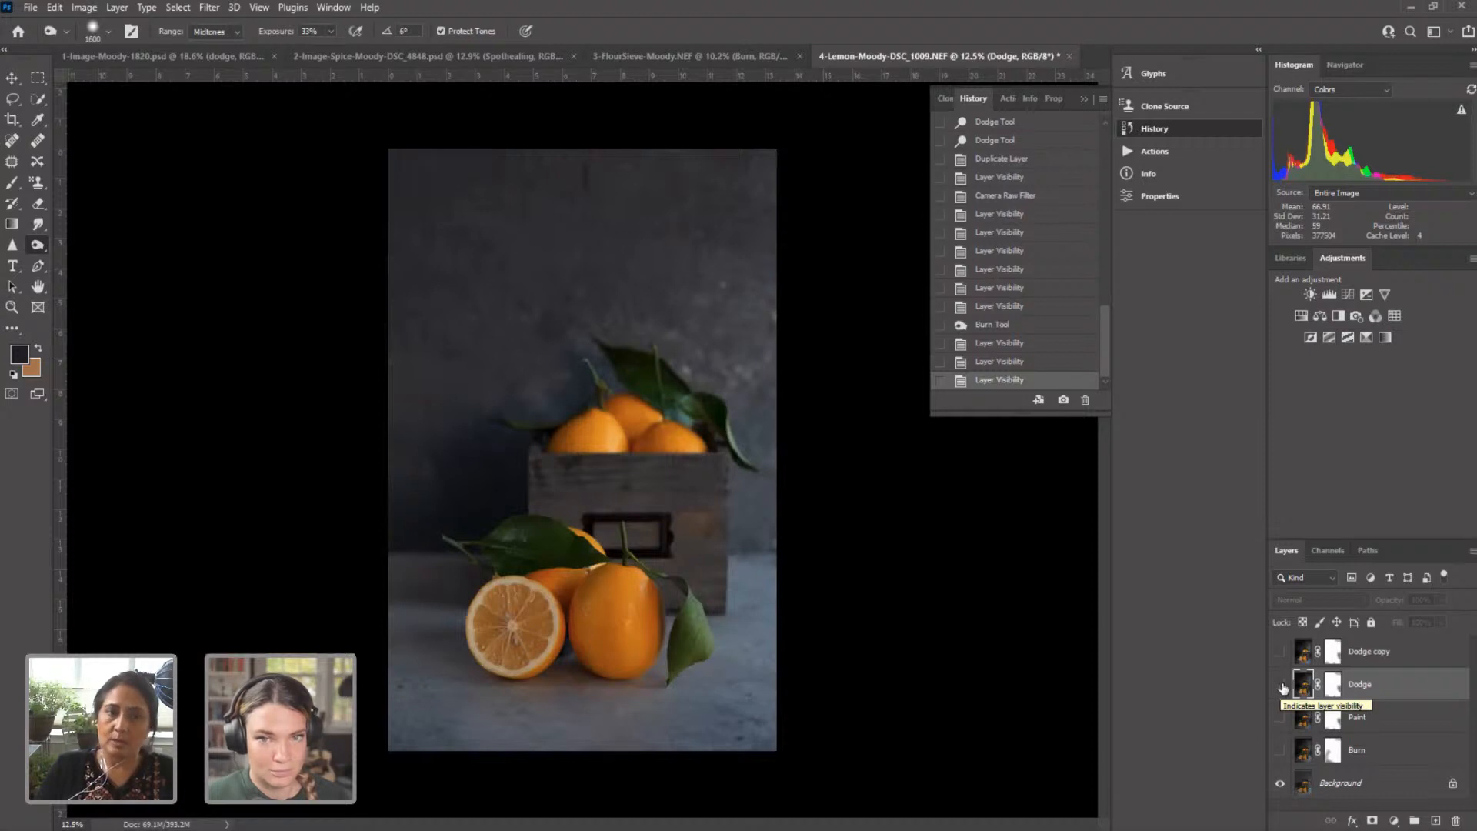
{"action": "left_click", "coordinate": [1279, 749]}
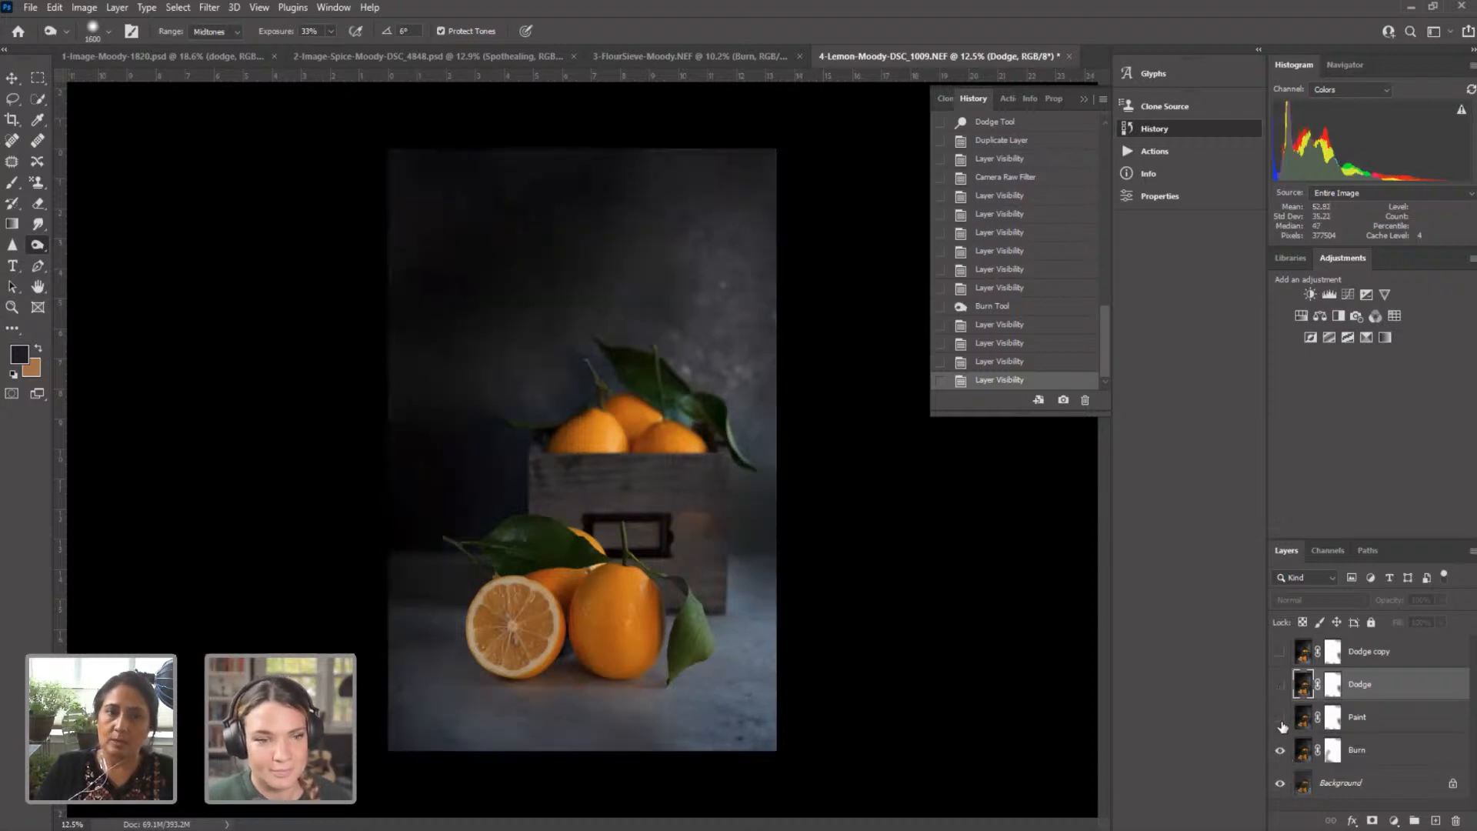
{"action": "left_click", "coordinate": [1278, 717]}
{"action": "left_click", "coordinate": [1279, 685]}
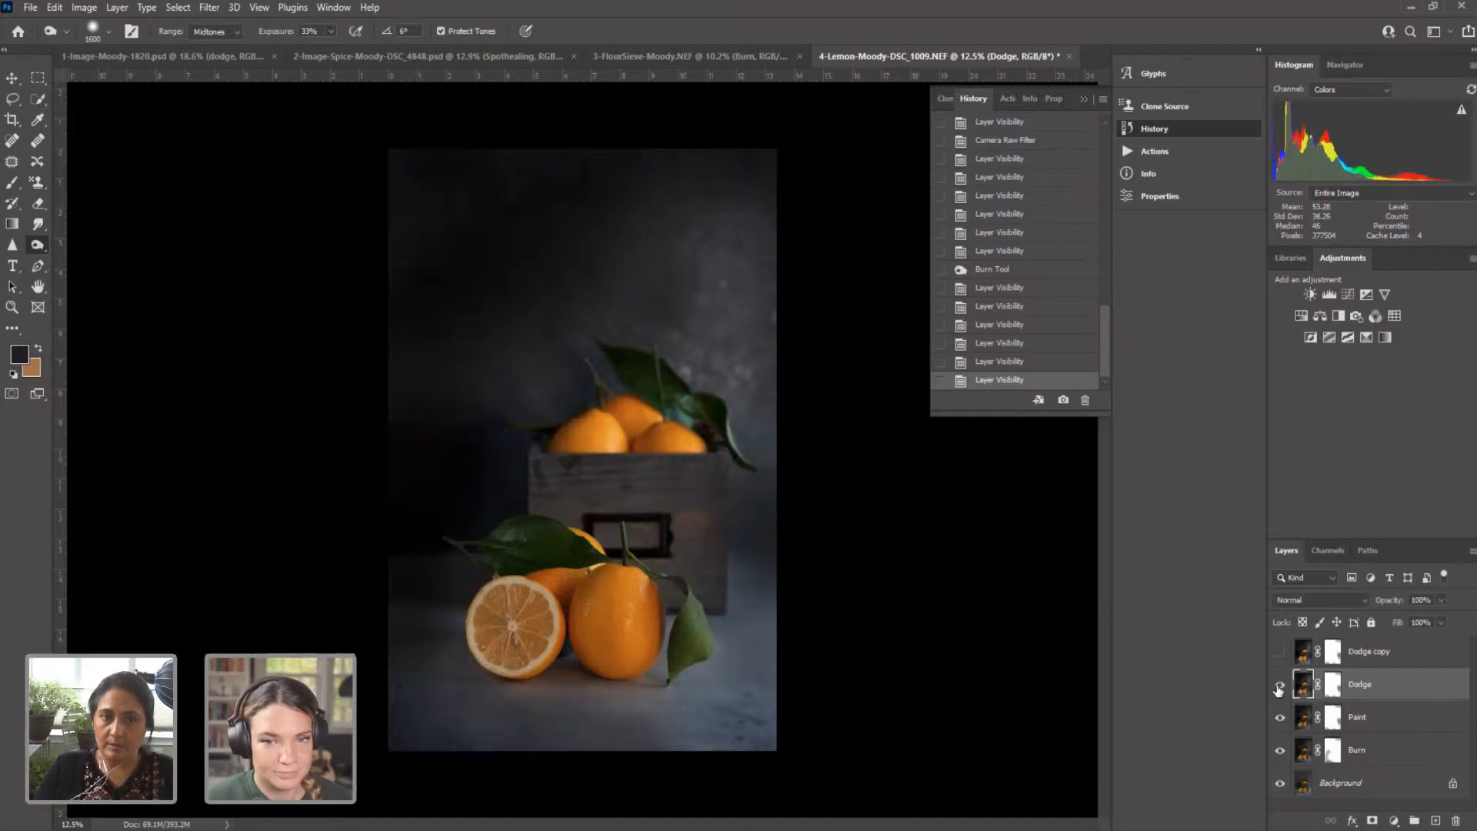
{"action": "left_click", "coordinate": [1280, 652]}
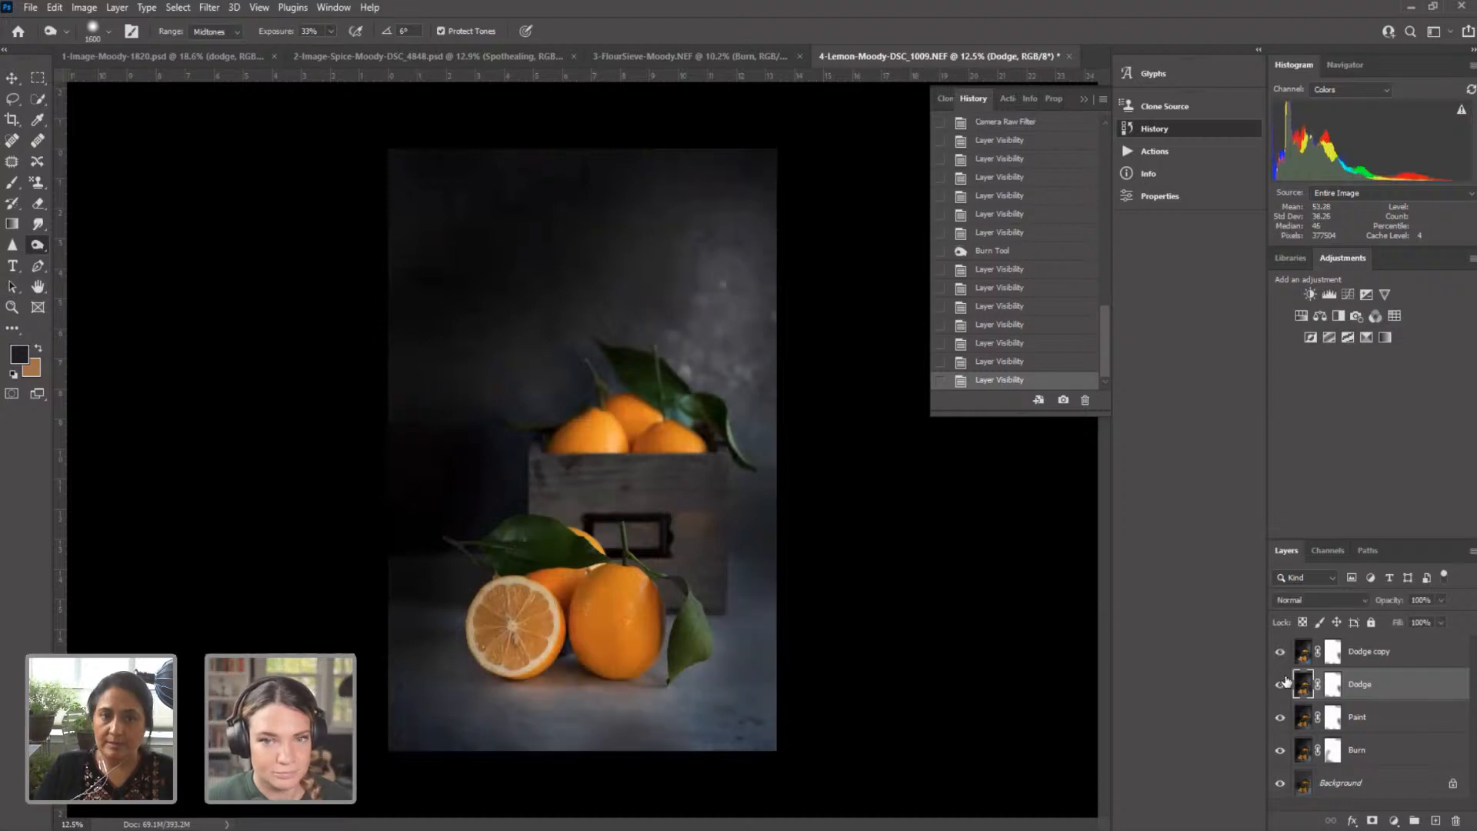
Step: Hide every layer above the Background to examine the unedited lemon photo
{"action": "left_click", "coordinate": [1280, 685]}
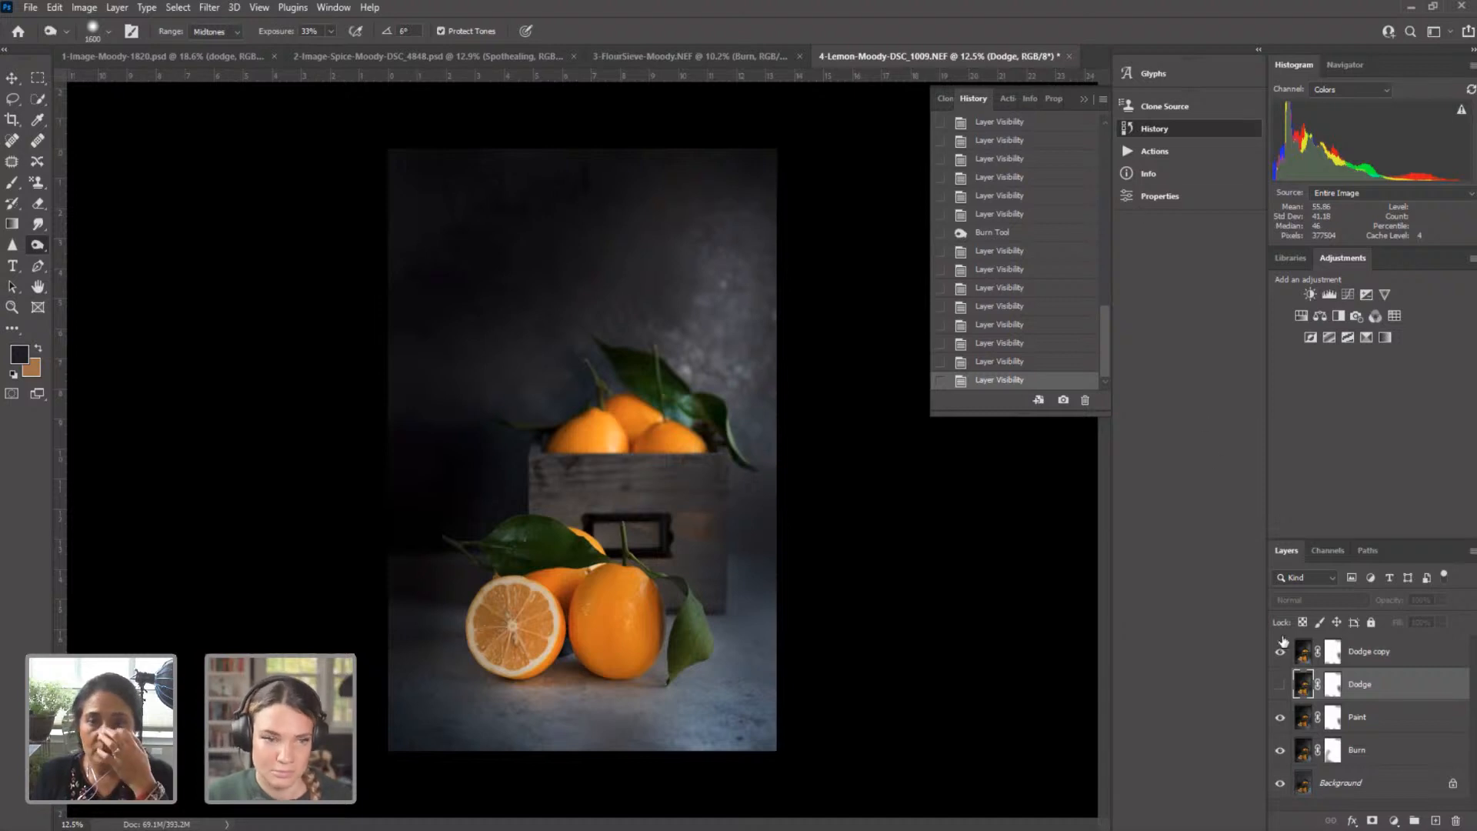
{"action": "left_click", "coordinate": [1281, 748]}
{"action": "left_click", "coordinate": [1280, 717]}
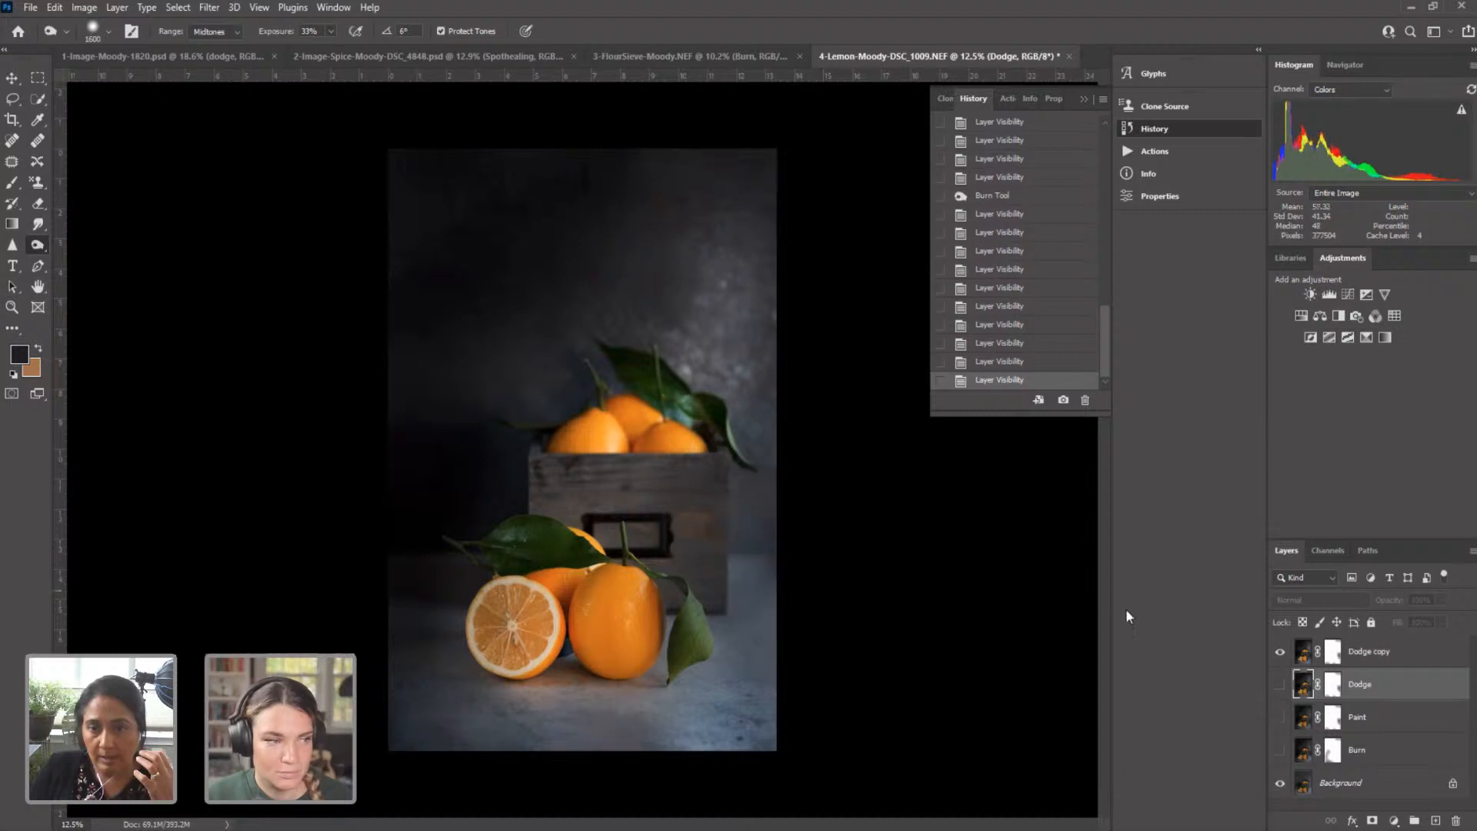
{"action": "left_click", "coordinate": [1280, 651]}
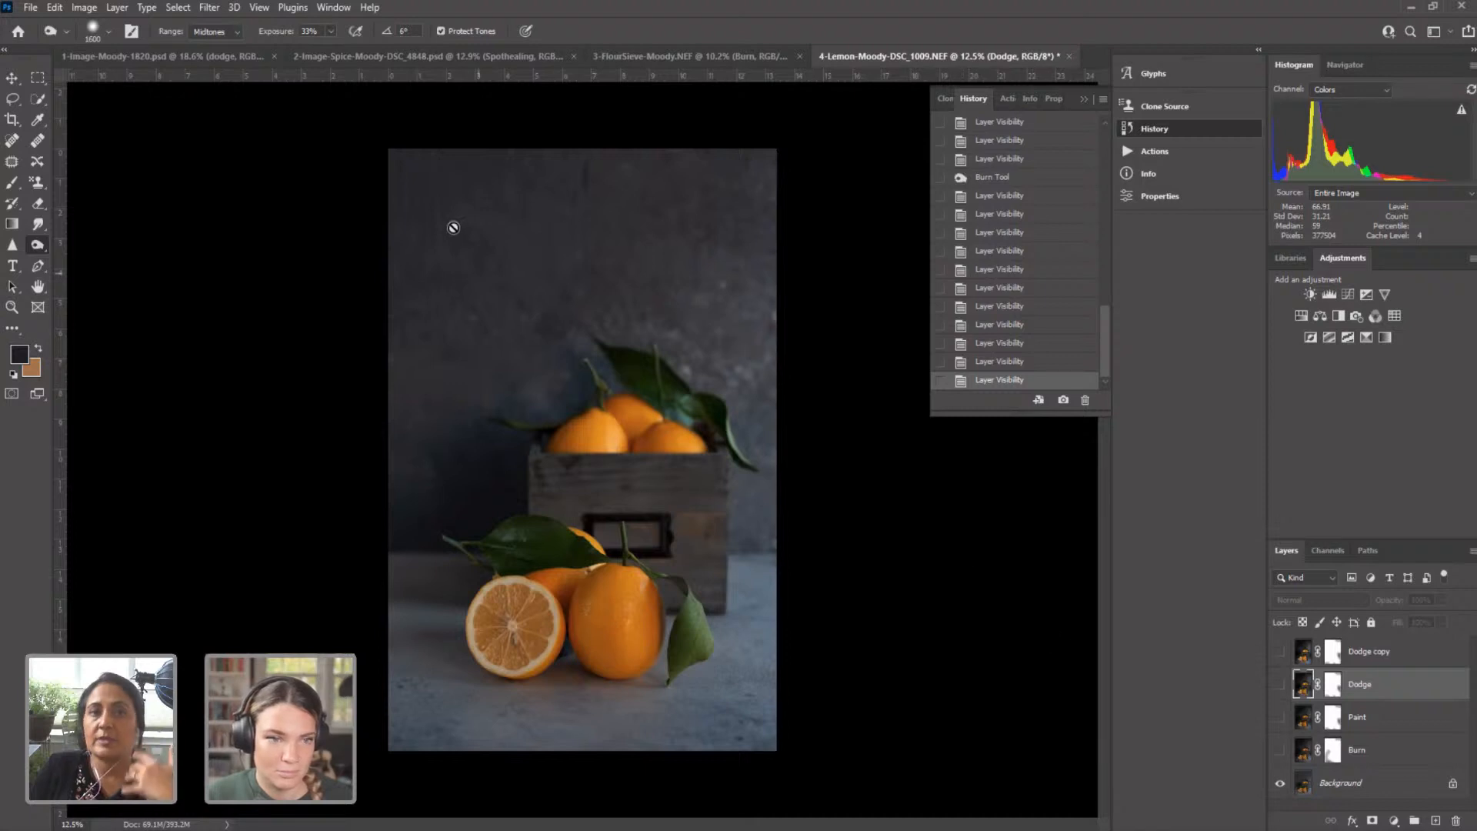
Step: Review the edited spice tray and 1-Image-Moody-1820 documents, and return to the lemon photo
{"action": "left_click", "coordinate": [513, 56]}
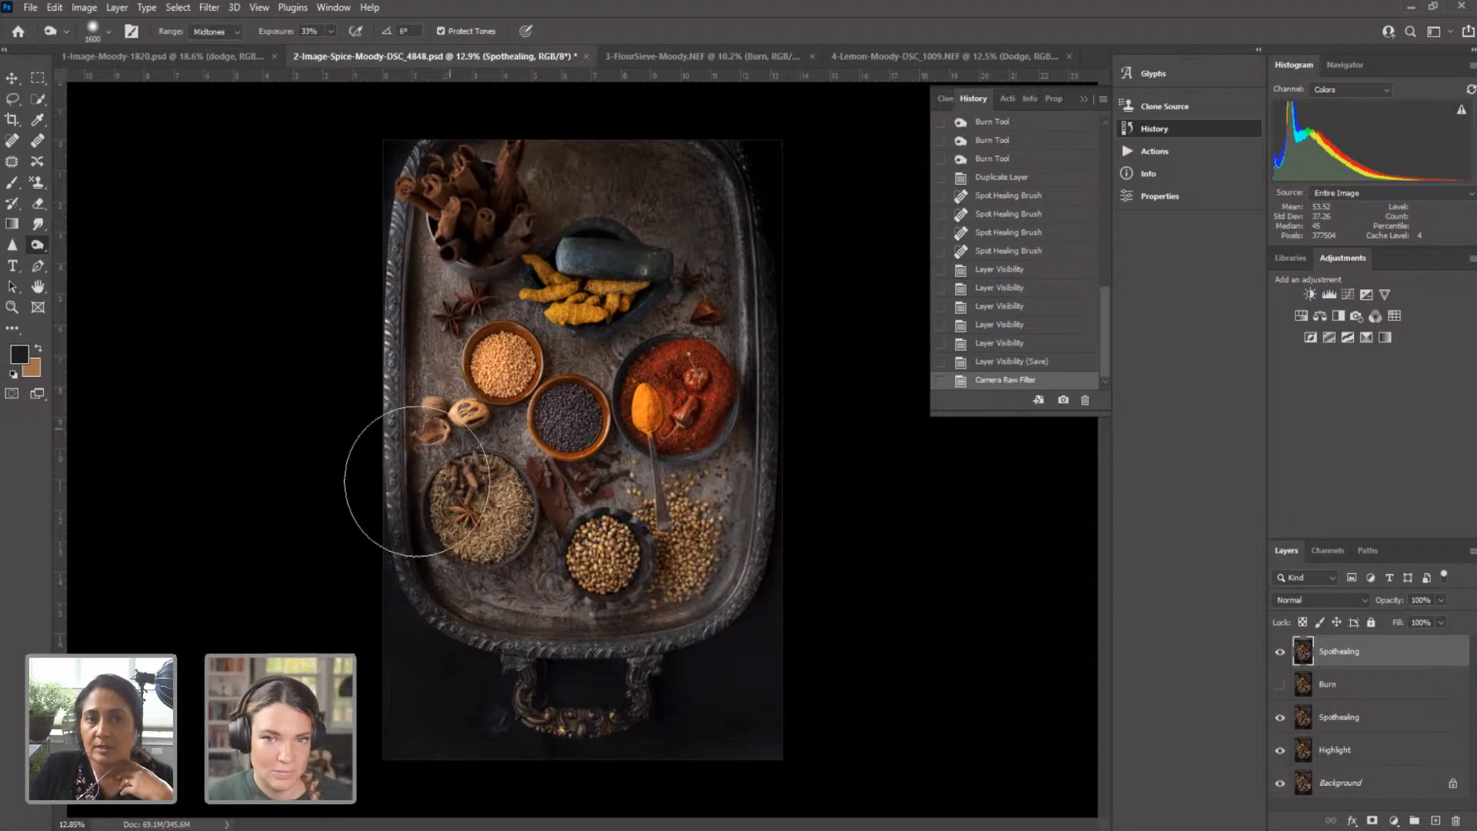
{"action": "left_click", "coordinate": [210, 54]}
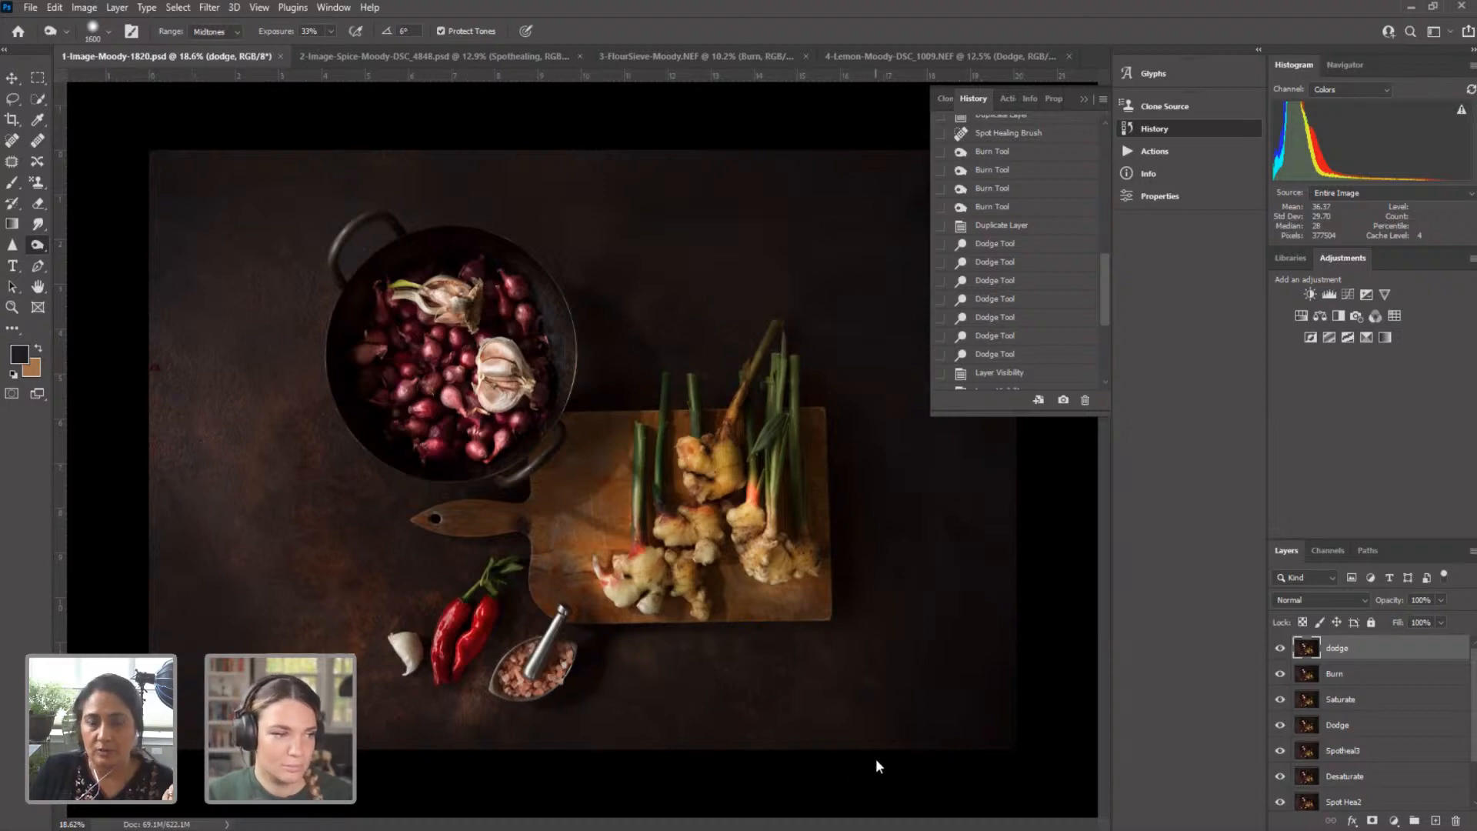
{"action": "left_click", "coordinate": [856, 57]}
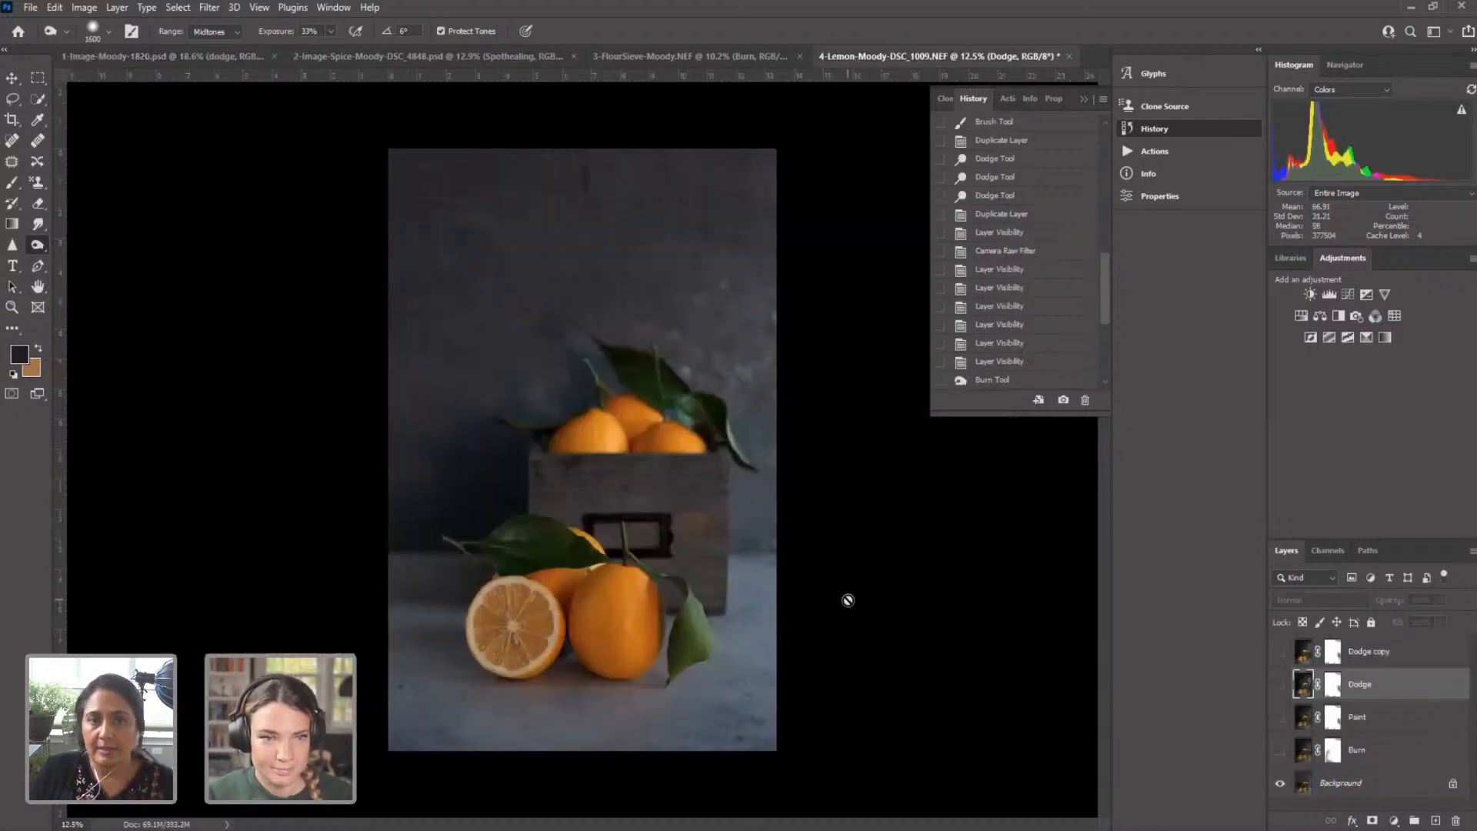
Step: Show the Burn, Paint and Dodge copy layers again, keeping the Dodge layer hidden
{"action": "left_click", "coordinate": [1279, 750]}
{"action": "left_click", "coordinate": [1279, 717]}
{"action": "left_click", "coordinate": [1279, 718]}
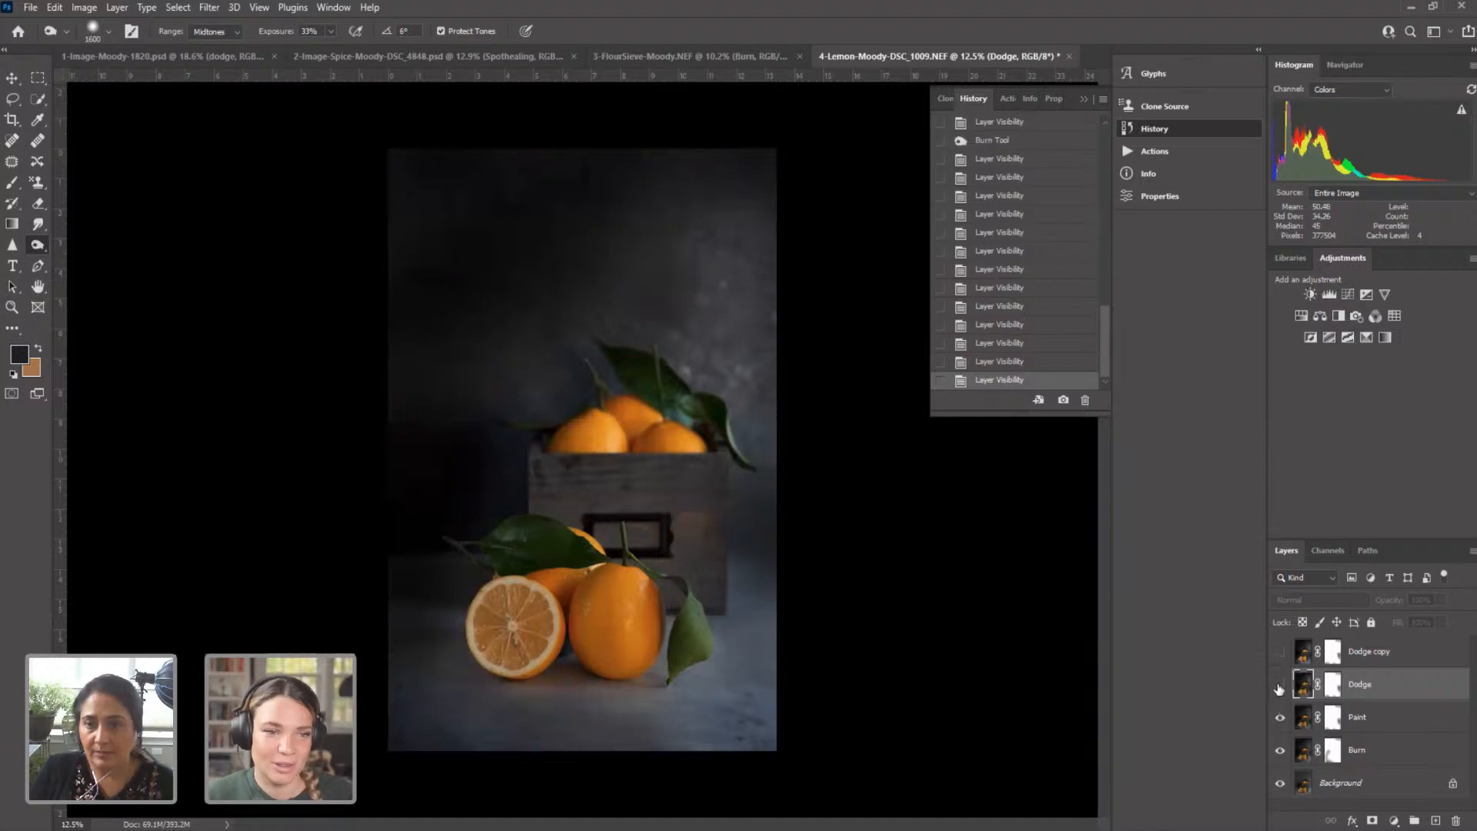
{"action": "left_click", "coordinate": [1279, 654]}
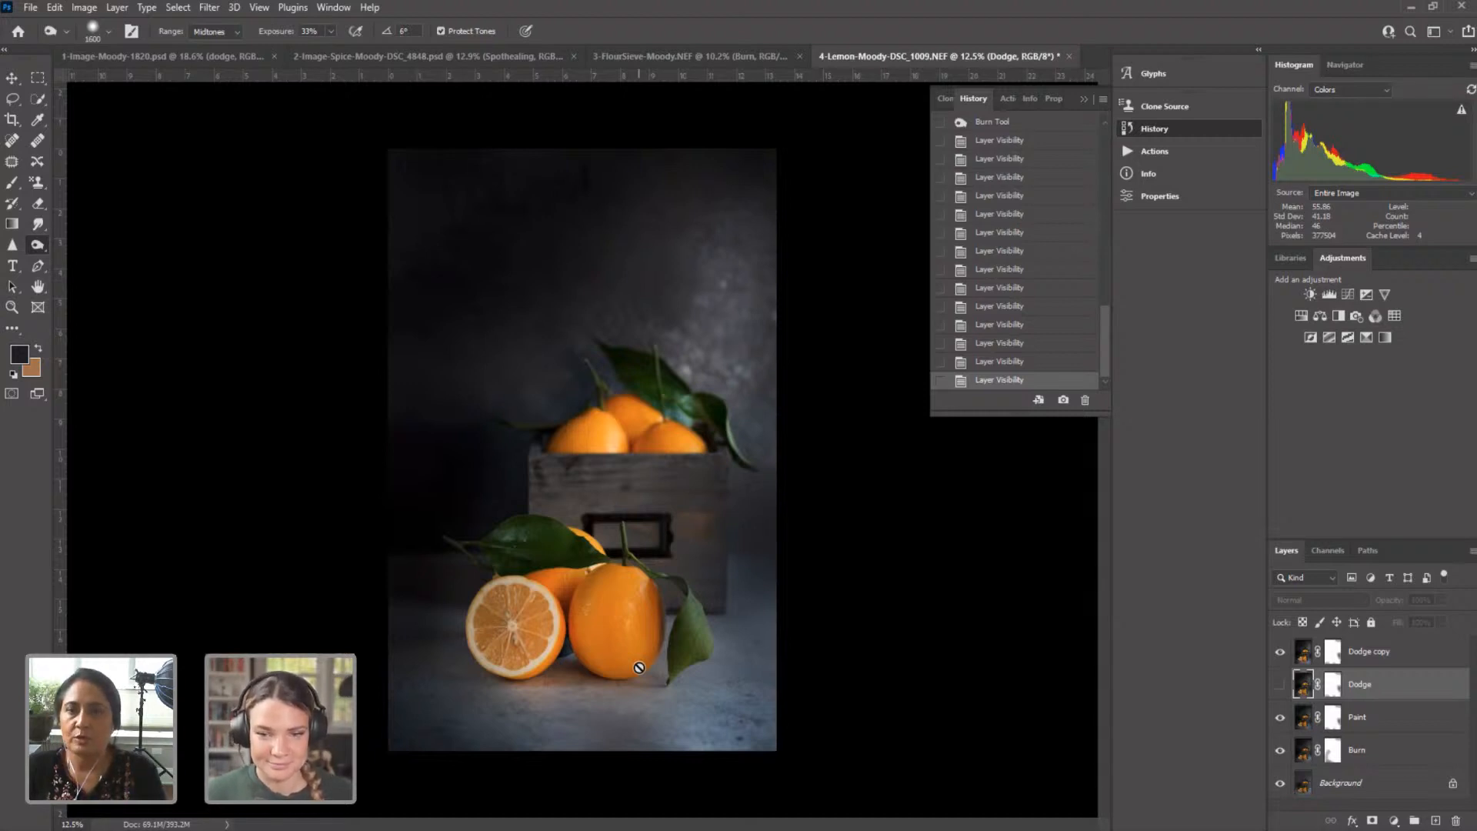
Step: Open 6-1-PhotoStacking-Image MAIN- DSC_6572.NEF from the Adobe Photoshop Workshop folder in Camera Raw
{"action": "left_click", "coordinate": [32, 12]}
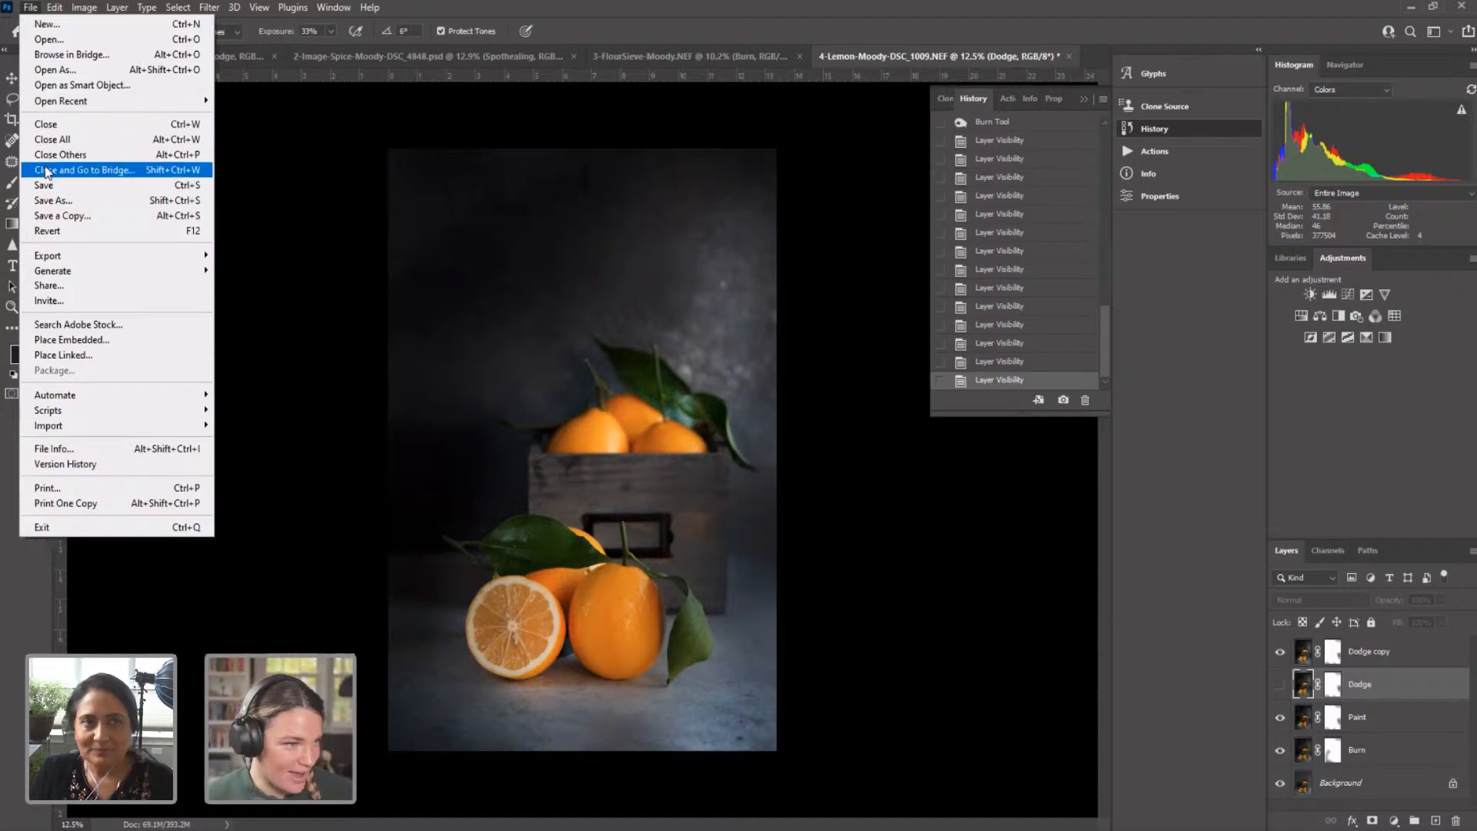
{"action": "left_click", "coordinate": [247, 173]}
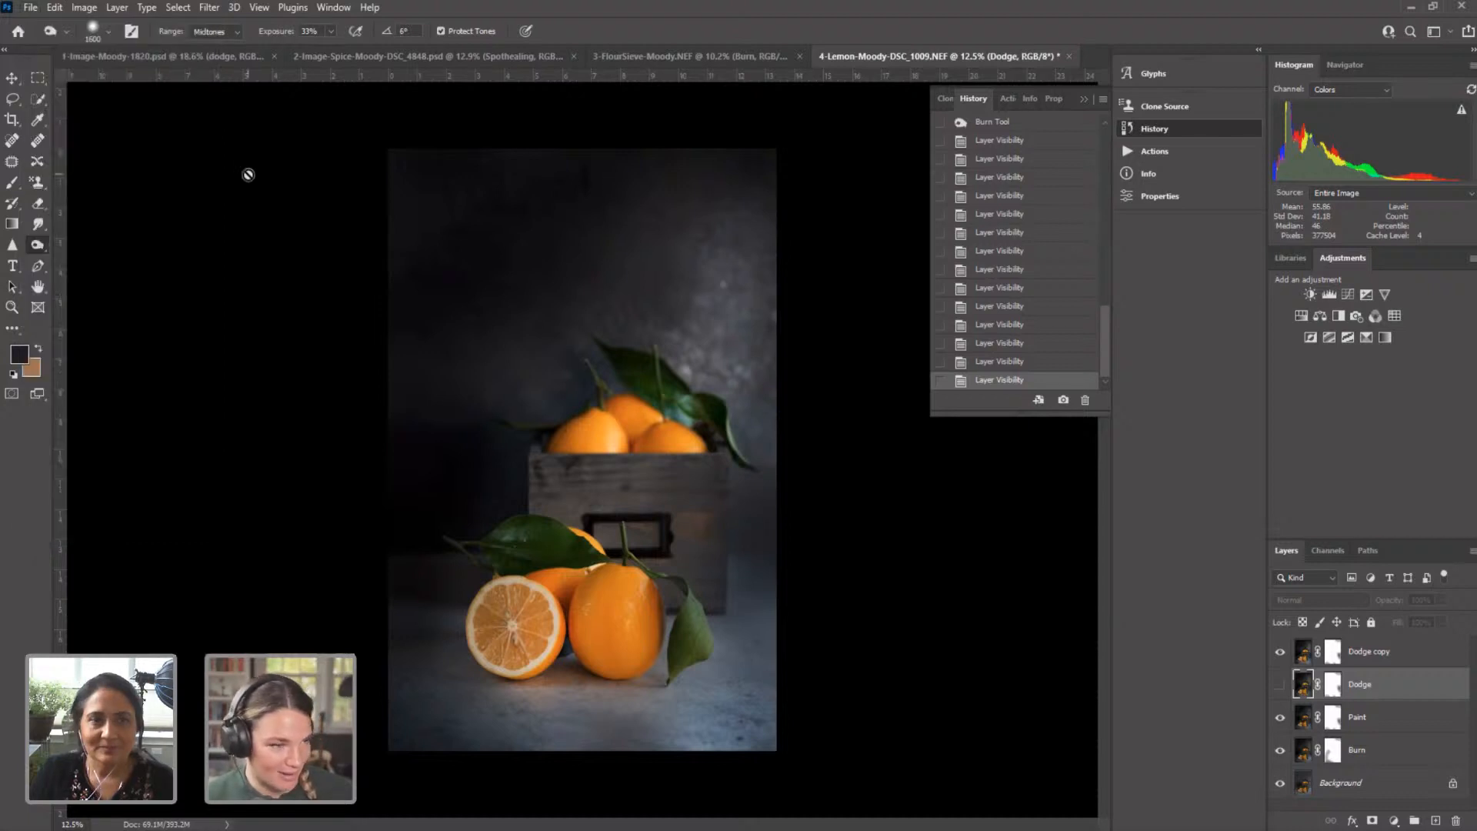
{"action": "left_click", "coordinate": [34, 15]}
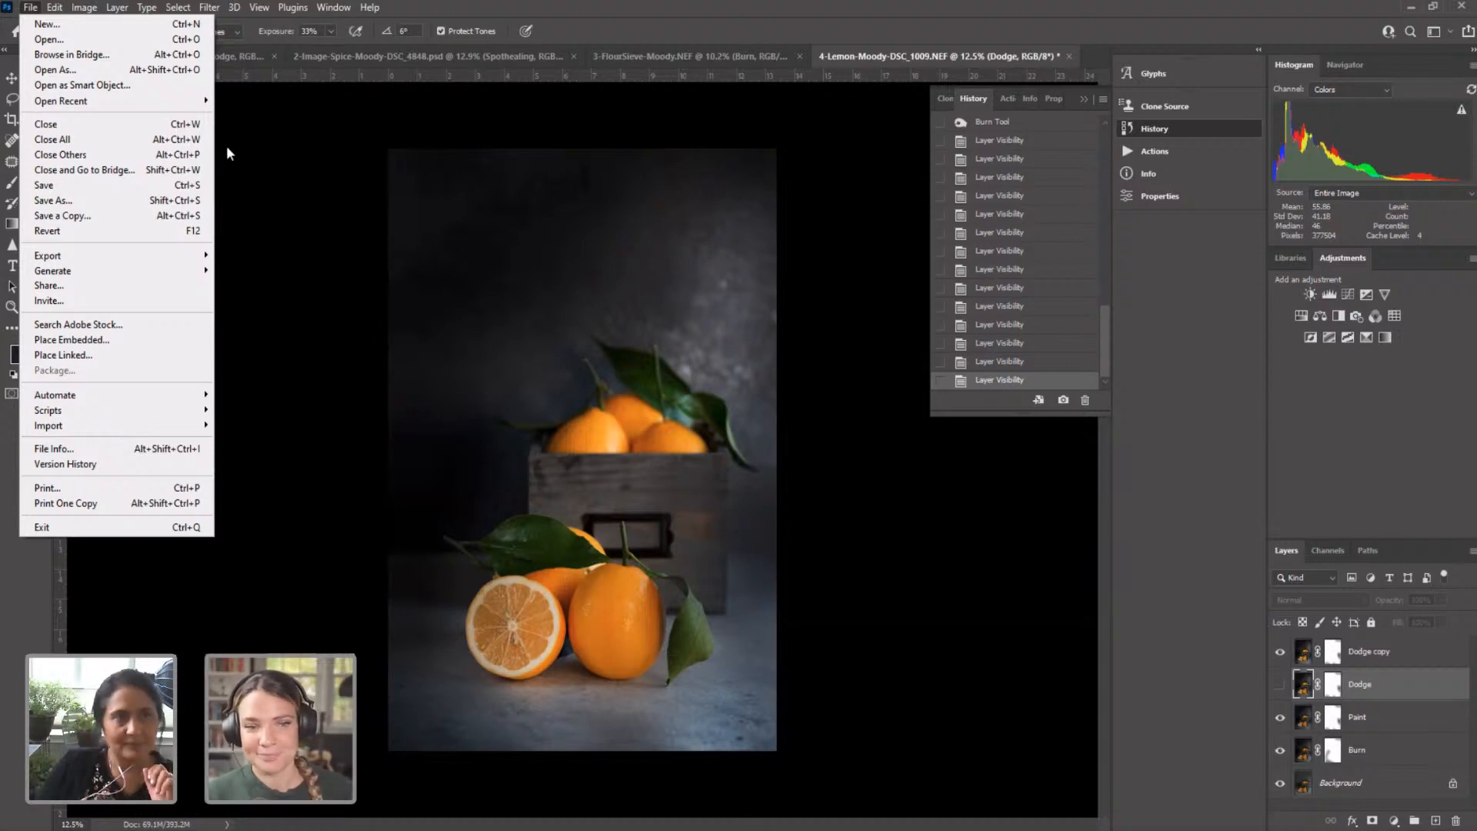
{"action": "left_click", "coordinate": [151, 40]}
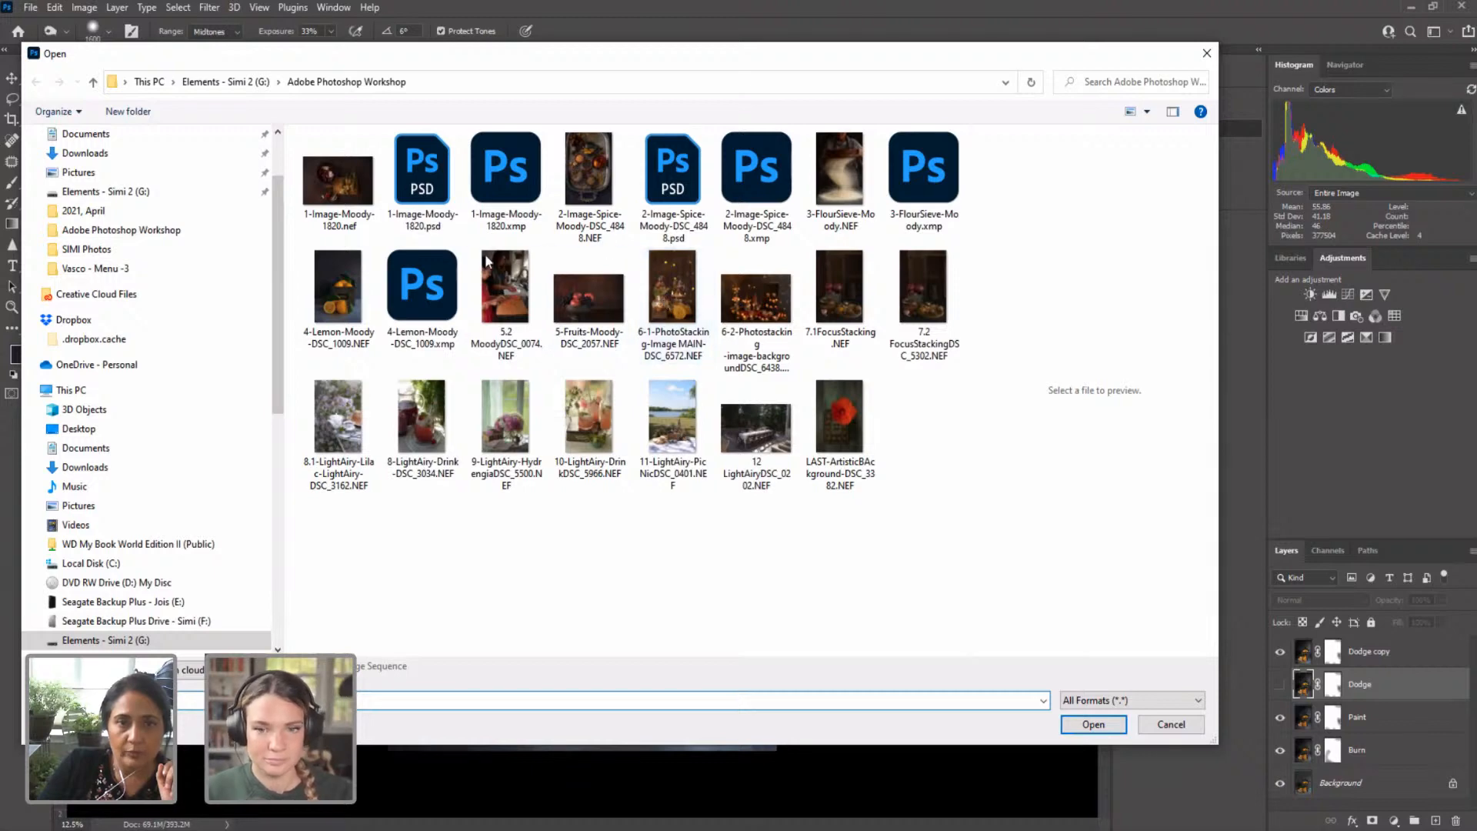
{"action": "left_click", "coordinate": [669, 306]}
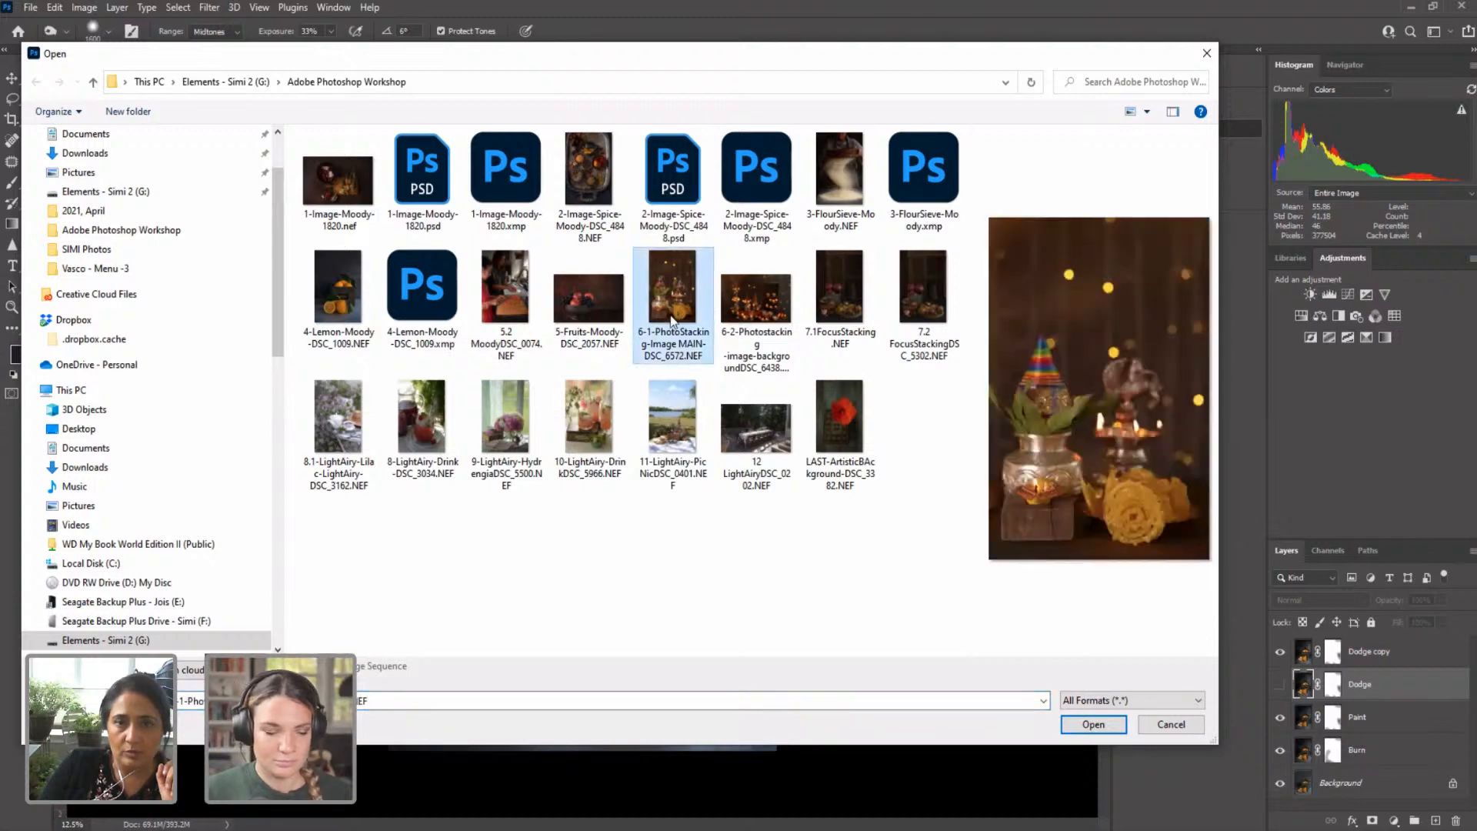
{"action": "left_click", "coordinate": [1092, 724]}
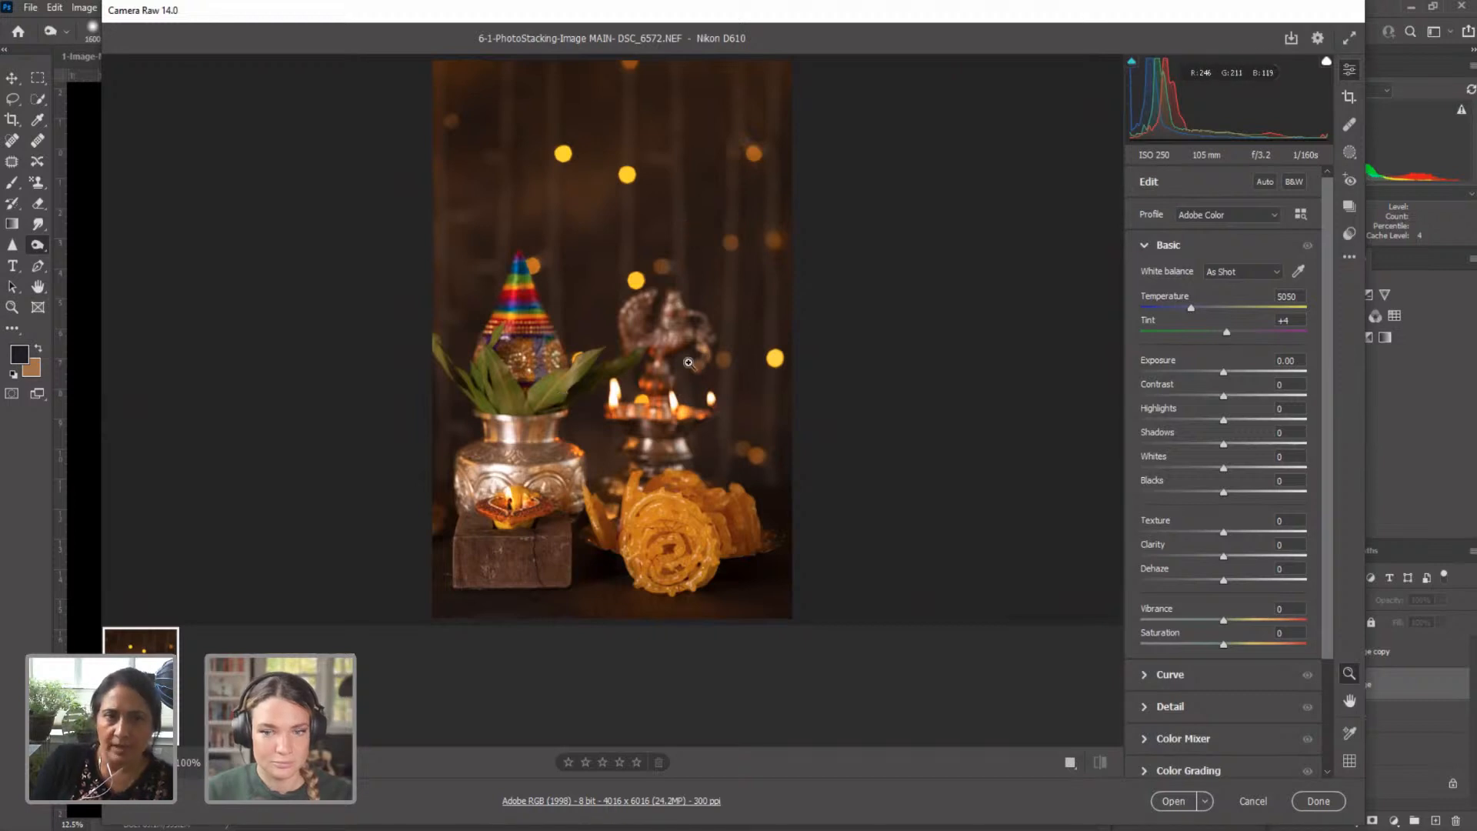
Step: Create a brush mask and paint it over the front orange spiral sweet with feather 100 and flow 63
{"action": "left_click_drag", "start_coordinate": [679, 539], "coordinate": [751, 461]}
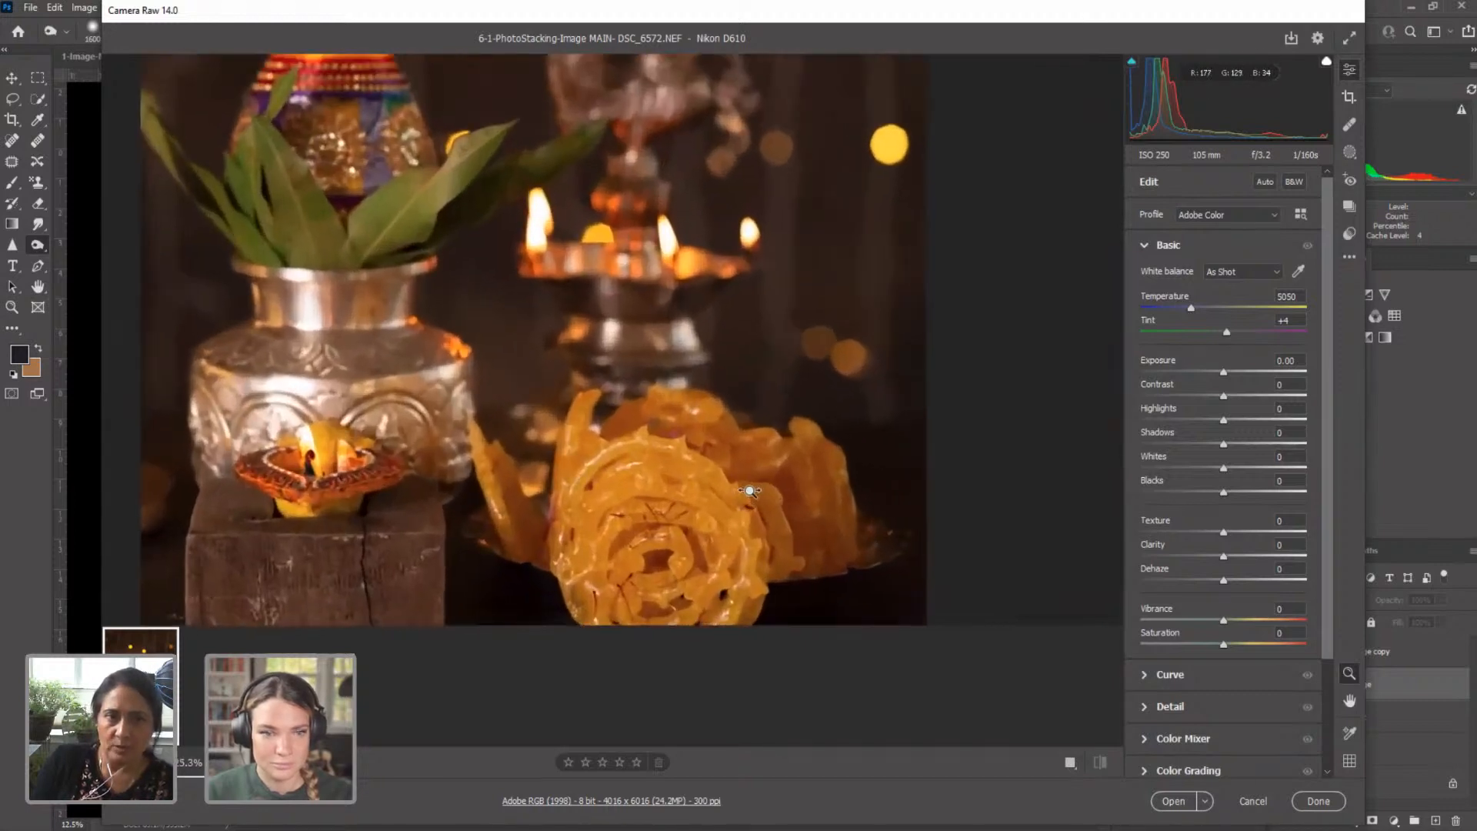
{"action": "scroll", "coordinate": [743, 455], "scroll_direction": "down", "scroll_amount": 3}
{"action": "scroll", "coordinate": [701, 450], "scroll_direction": "up", "scroll_amount": 4}
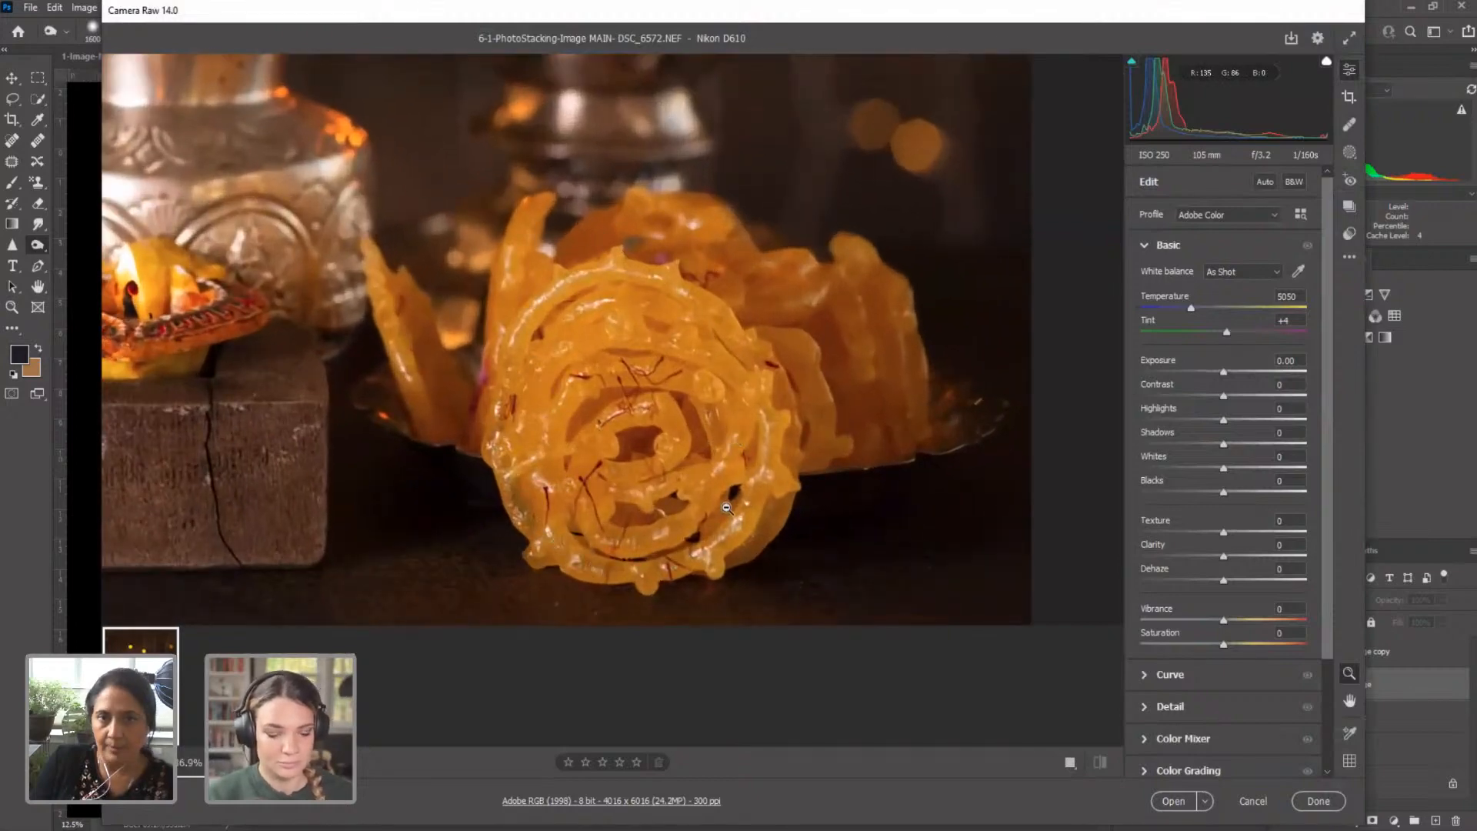
{"action": "left_click", "coordinate": [1349, 157]}
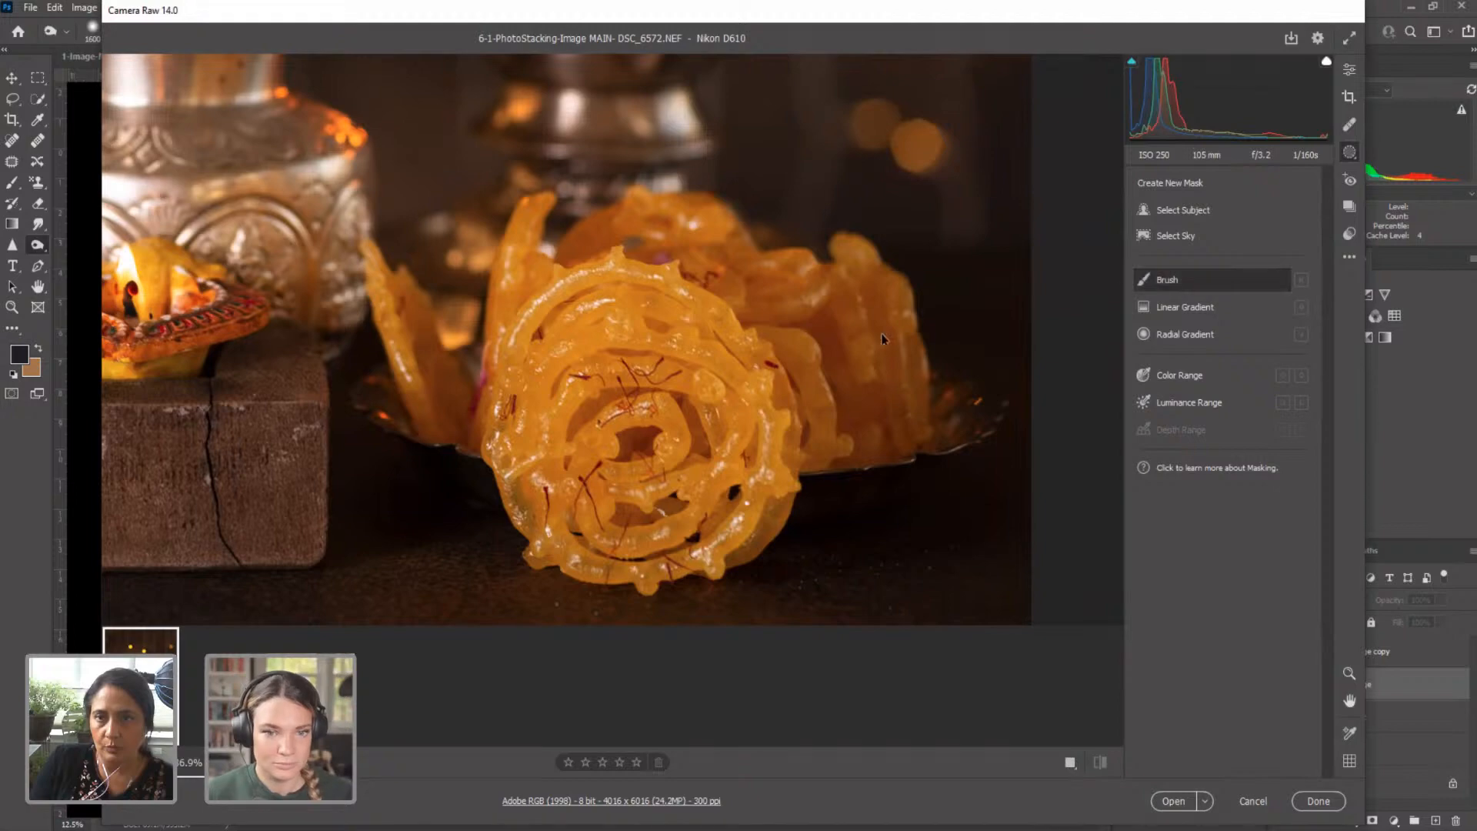
{"action": "left_click", "coordinate": [1165, 279]}
{"action": "mouse_move", "coordinate": [664, 322]}
{"action": "left_mouse_down"}
{"action": "mouse_move", "coordinate": [577, 353]}
{"action": "mouse_move", "coordinate": [554, 512]}
{"action": "mouse_move", "coordinate": [643, 439]}
{"action": "mouse_move", "coordinate": [692, 361]}
{"action": "mouse_move", "coordinate": [746, 438]}
{"action": "mouse_move", "coordinate": [606, 531]}
{"action": "mouse_move", "coordinate": [605, 304]}
{"action": "mouse_move", "coordinate": [591, 472]}
{"action": "mouse_move", "coordinate": [752, 436]}
{"action": "mouse_move", "coordinate": [672, 522]}
{"action": "left_mouse_up"}
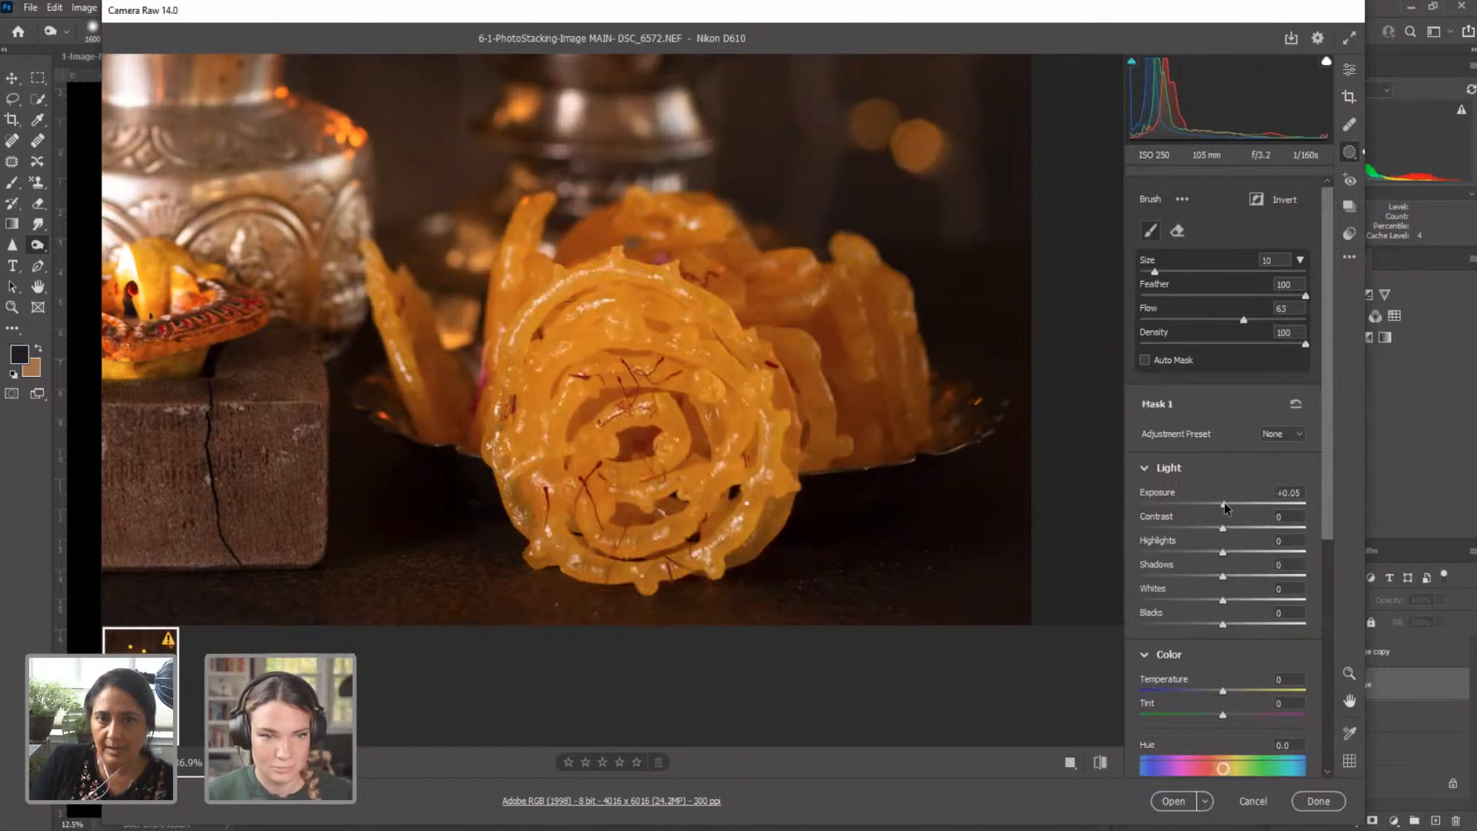
Step: Set the sweet's mask adjustments to Exposure +0.20, Texture +14 and Clarity +13
{"action": "scroll", "coordinate": [1229, 551], "scroll_direction": "down", "scroll_amount": 5}
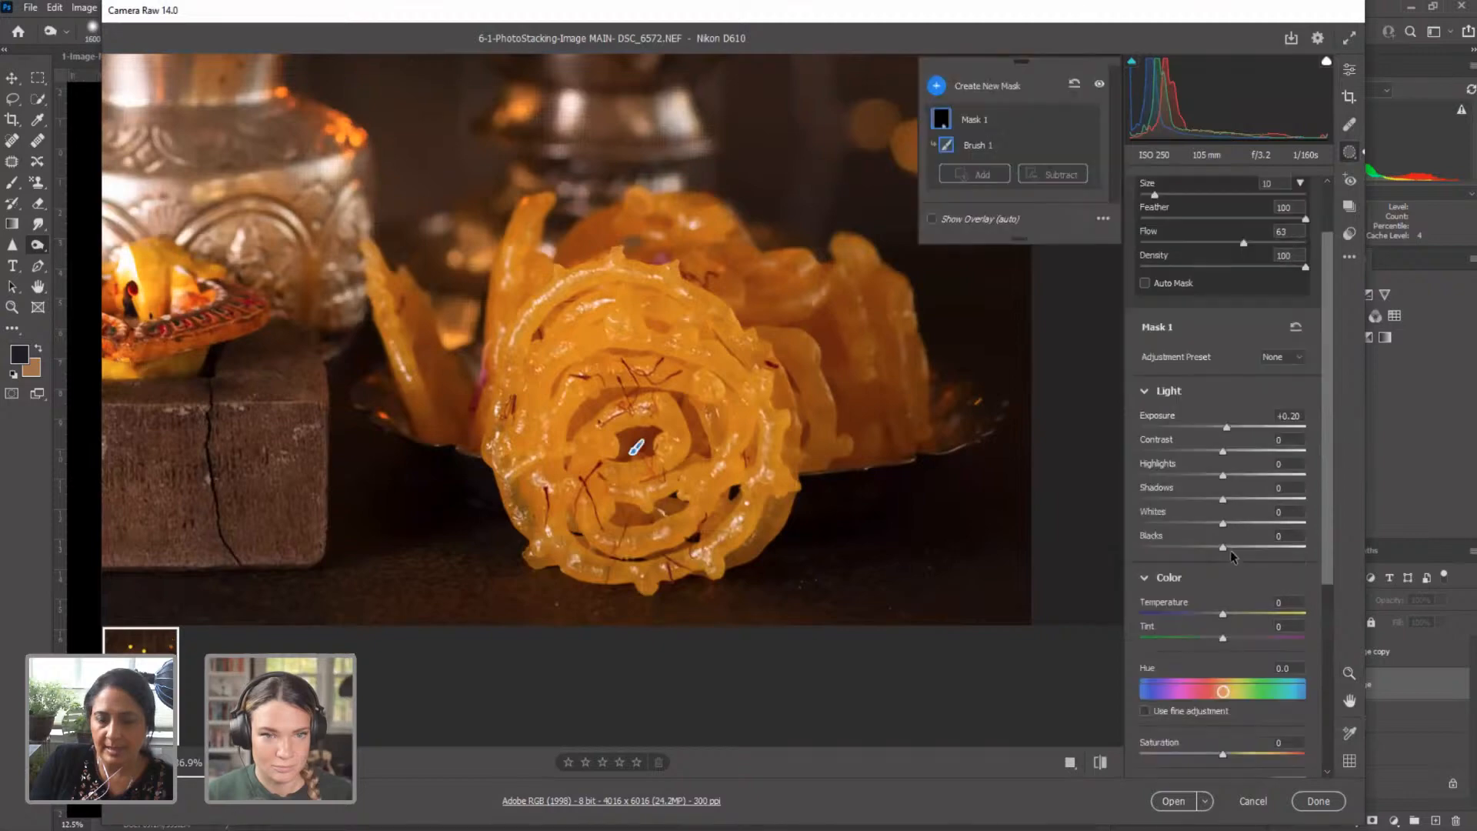
{"action": "scroll", "coordinate": [1215, 587], "scroll_direction": "down", "scroll_amount": 2}
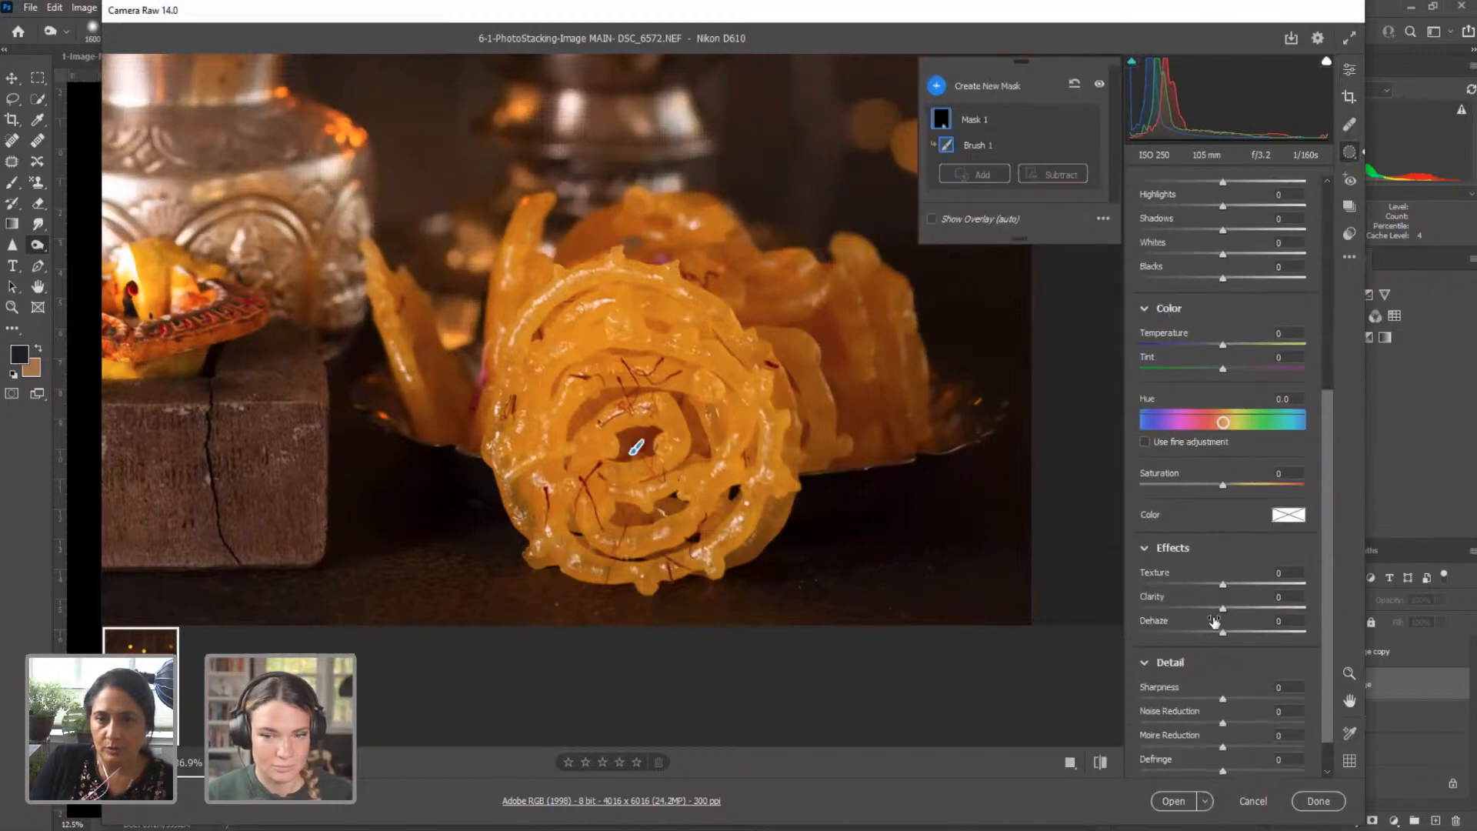
{"action": "left_click_drag", "start_coordinate": [1221, 585], "coordinate": [1232, 607]}
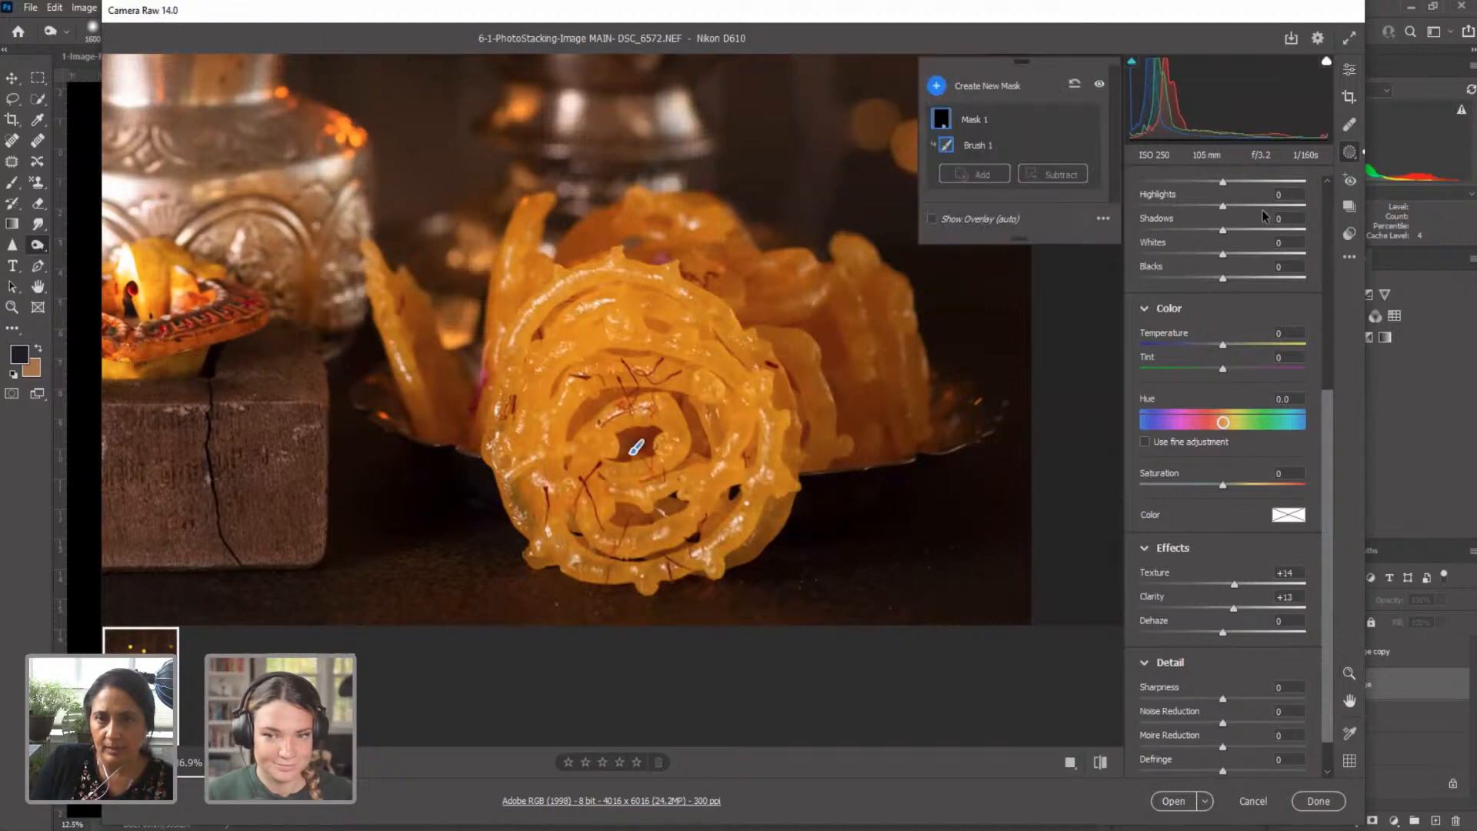
Step: Check the whole adjusted photo and open it from Camera Raw as a Photoshop document
{"action": "key", "text": "z"}
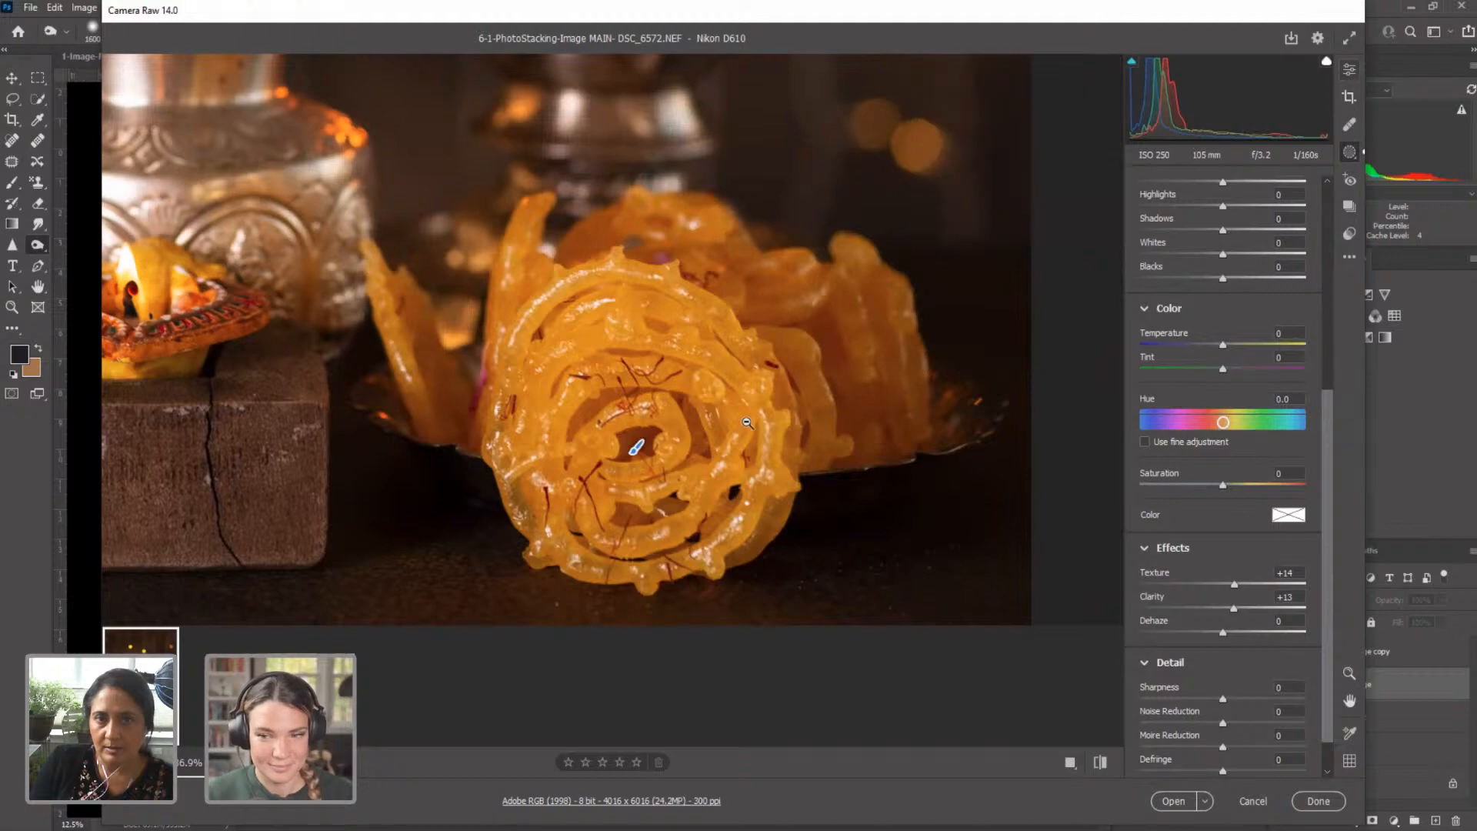
{"action": "left_click_drag", "start_coordinate": [727, 428], "coordinate": [635, 450]}
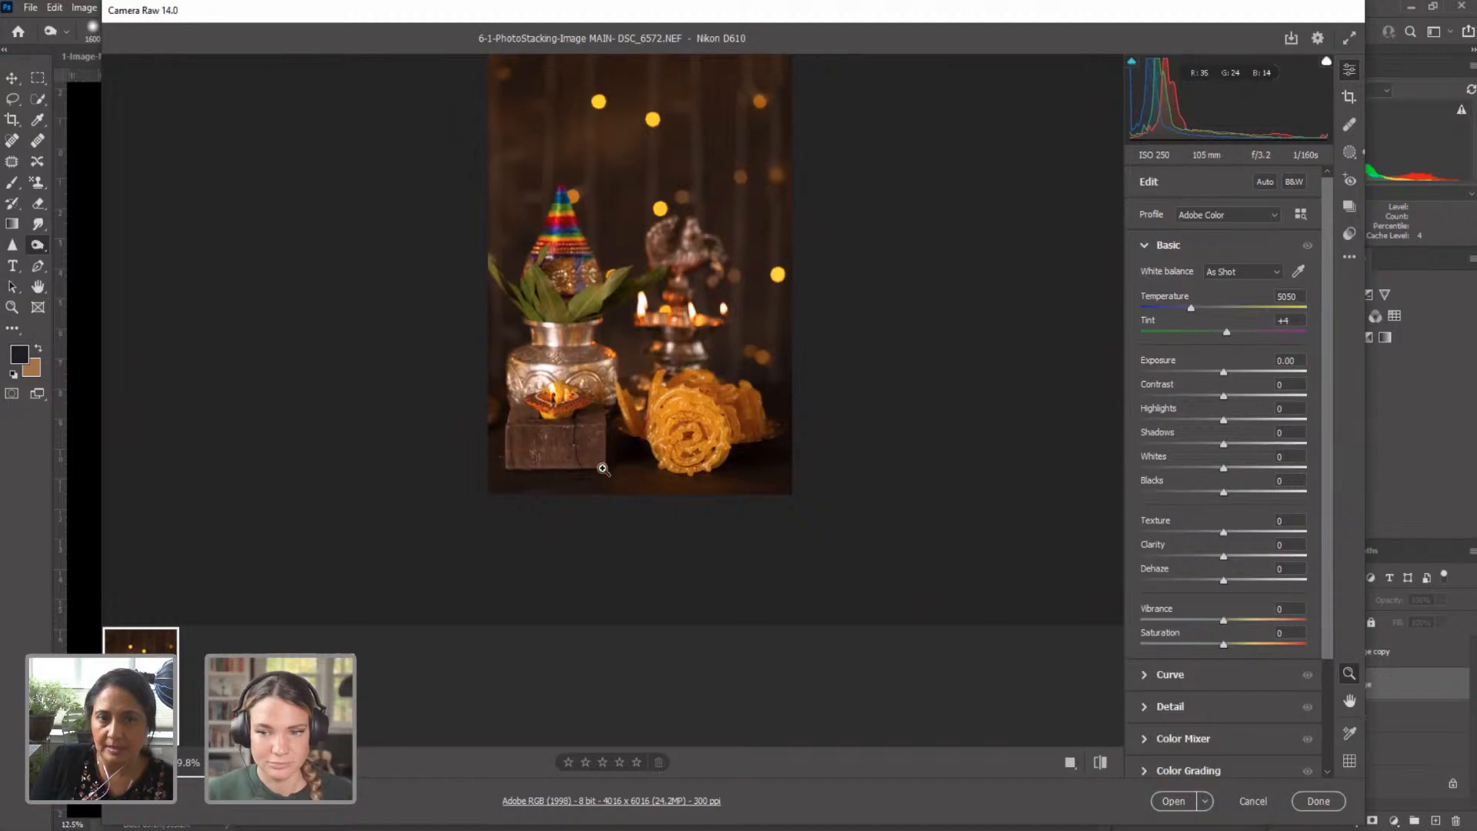
{"action": "scroll", "coordinate": [602, 469], "scroll_direction": "up", "scroll_amount": 1}
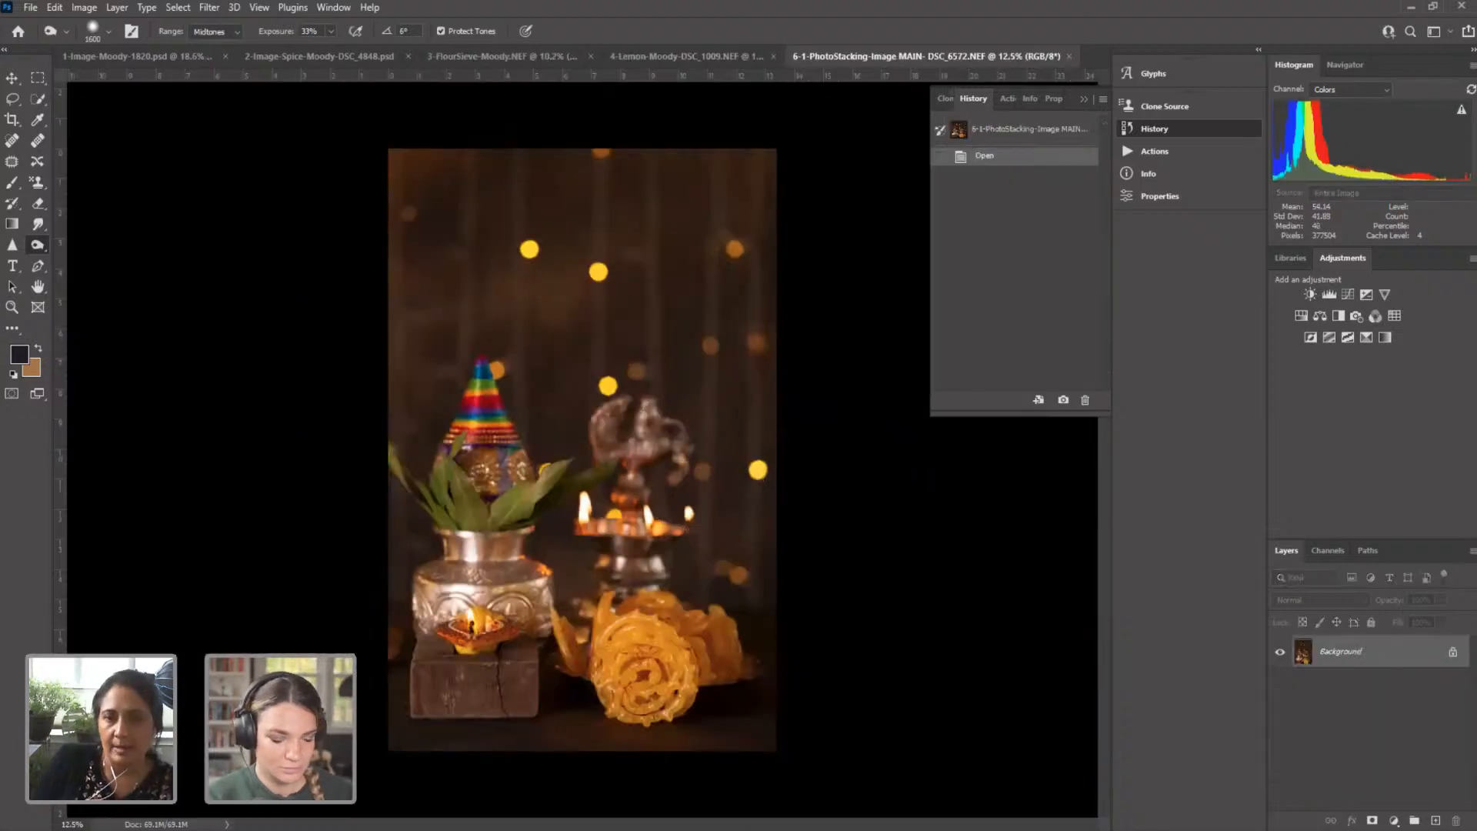
Step: Duplicate the Background layer as a new layer named Hero
{"action": "right_click", "coordinate": [1362, 654]}
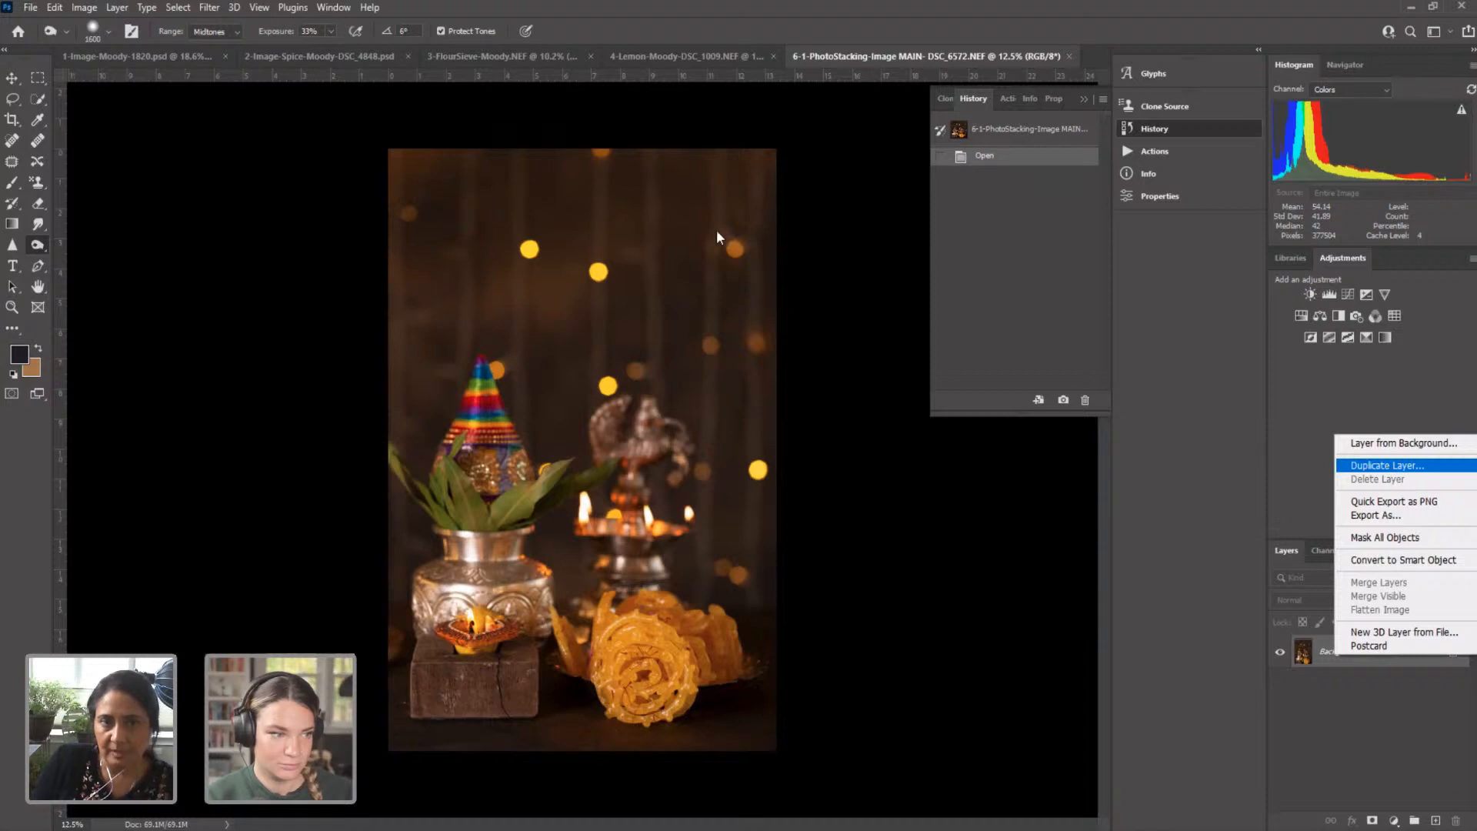
{"action": "key", "text": "Return"}
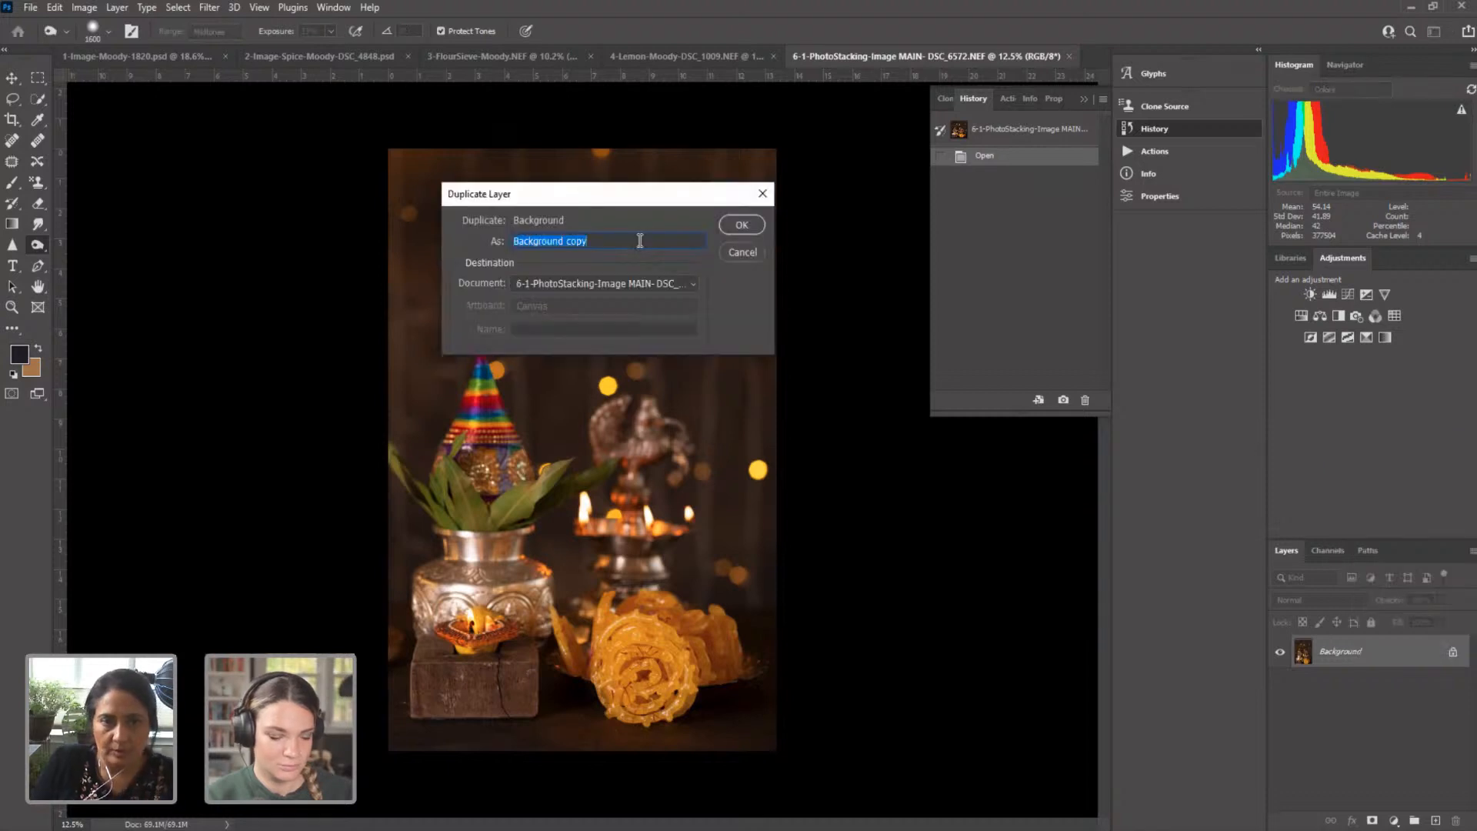
{"action": "type", "text": "Hero"}
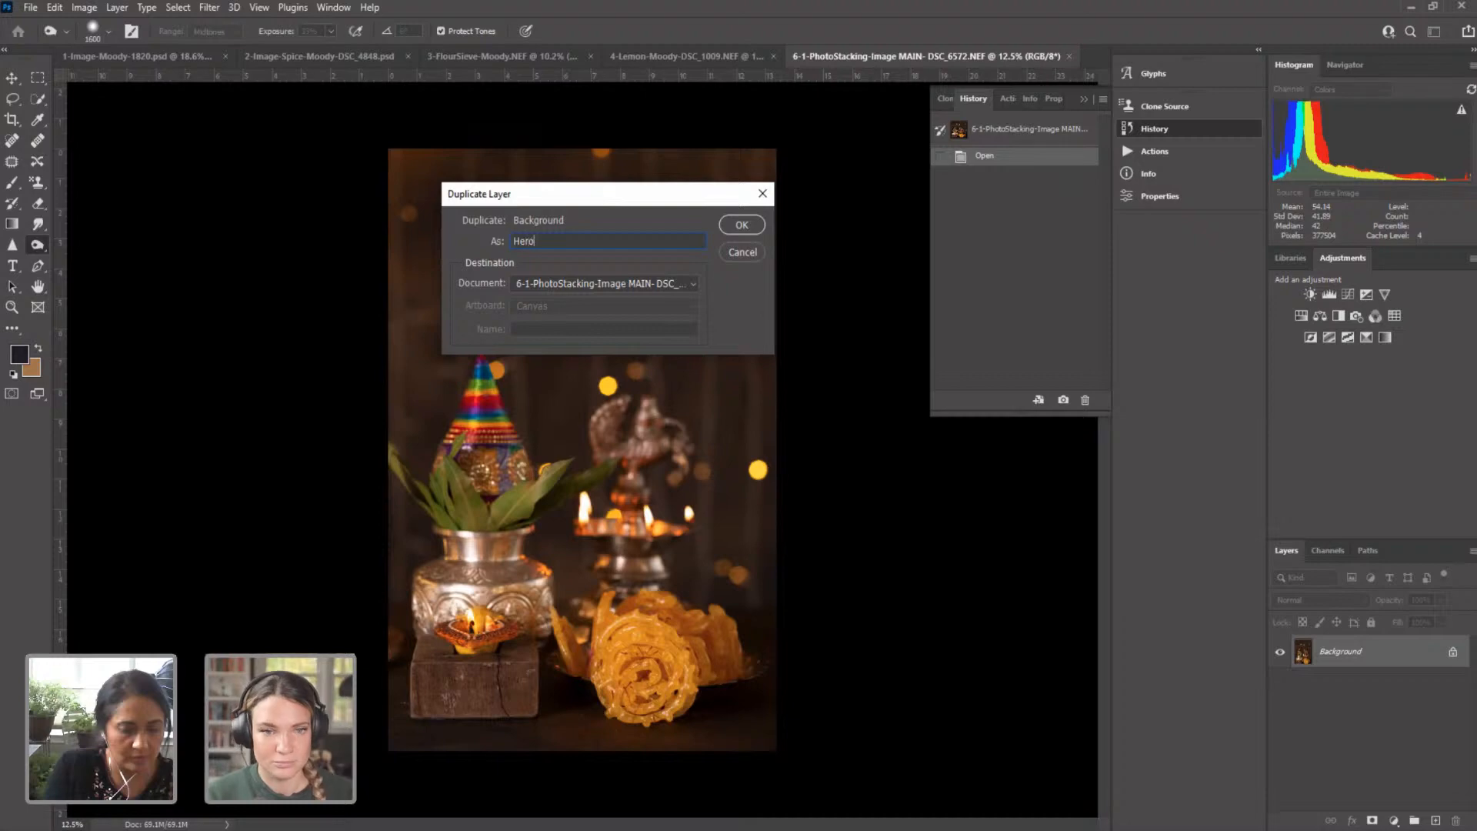
{"action": "left_click", "coordinate": [743, 224]}
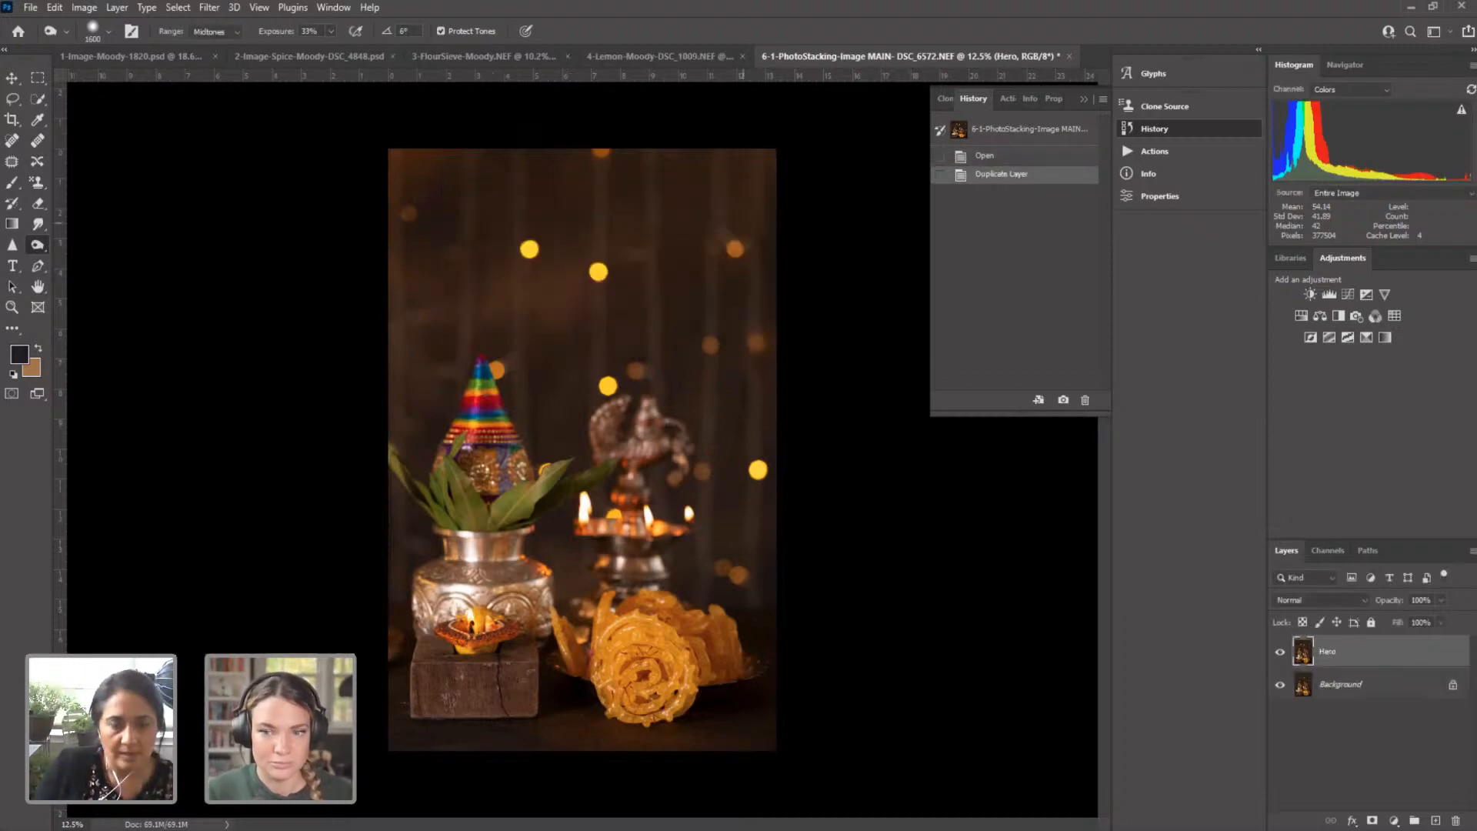
Step: Burn the upper-right and inner-right gaps between the front sweet's coils on the Hero layer, using a small brush, Midtones range and 33% exposure
{"action": "key", "text": "z"}
{"action": "left_click_drag", "start_coordinate": [629, 666], "coordinate": [723, 619]}
{"action": "scroll", "coordinate": [723, 618], "scroll_direction": "down", "scroll_amount": 3}
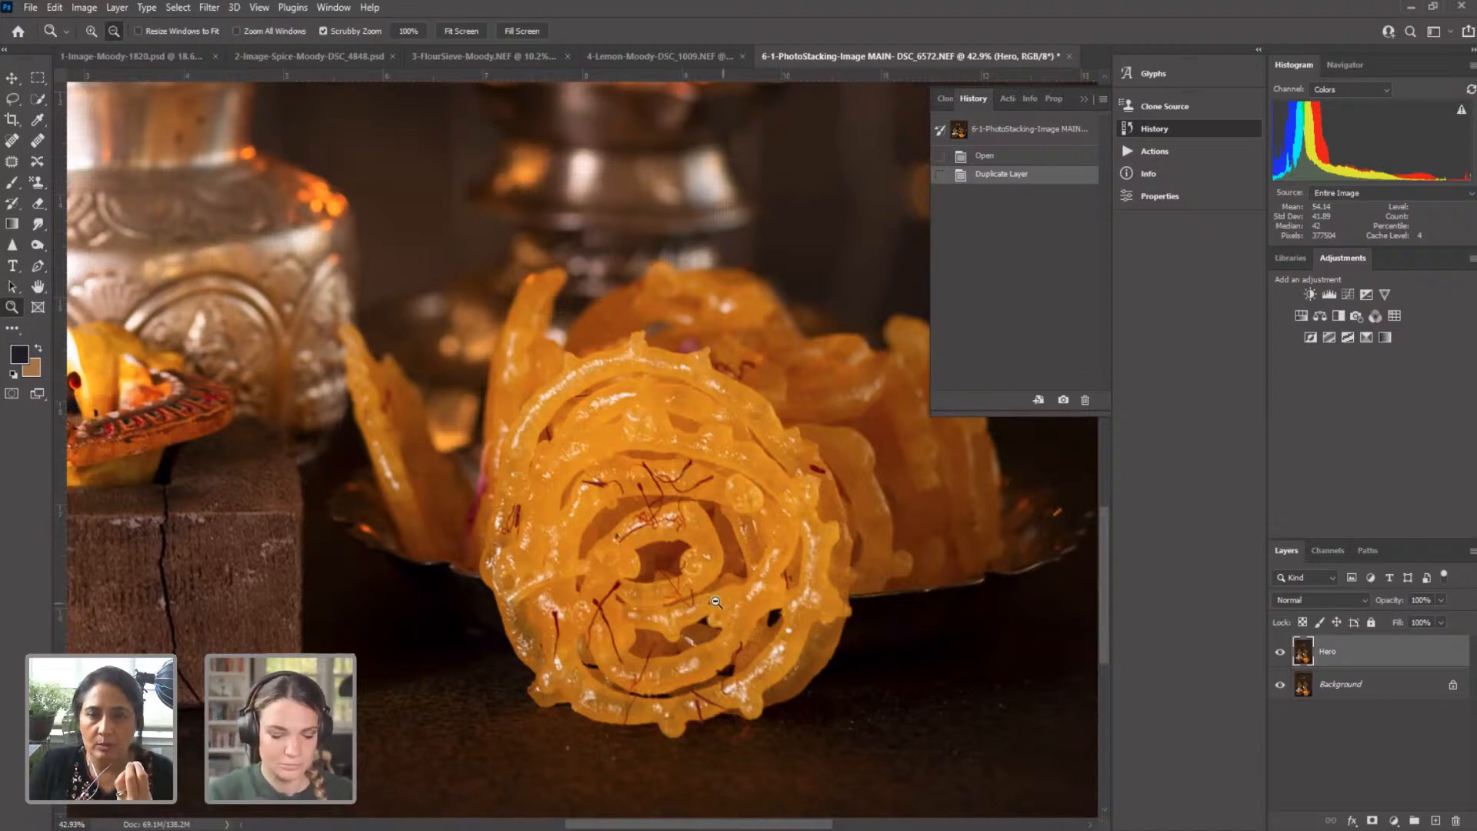
{"action": "left_click", "coordinate": [35, 249]}
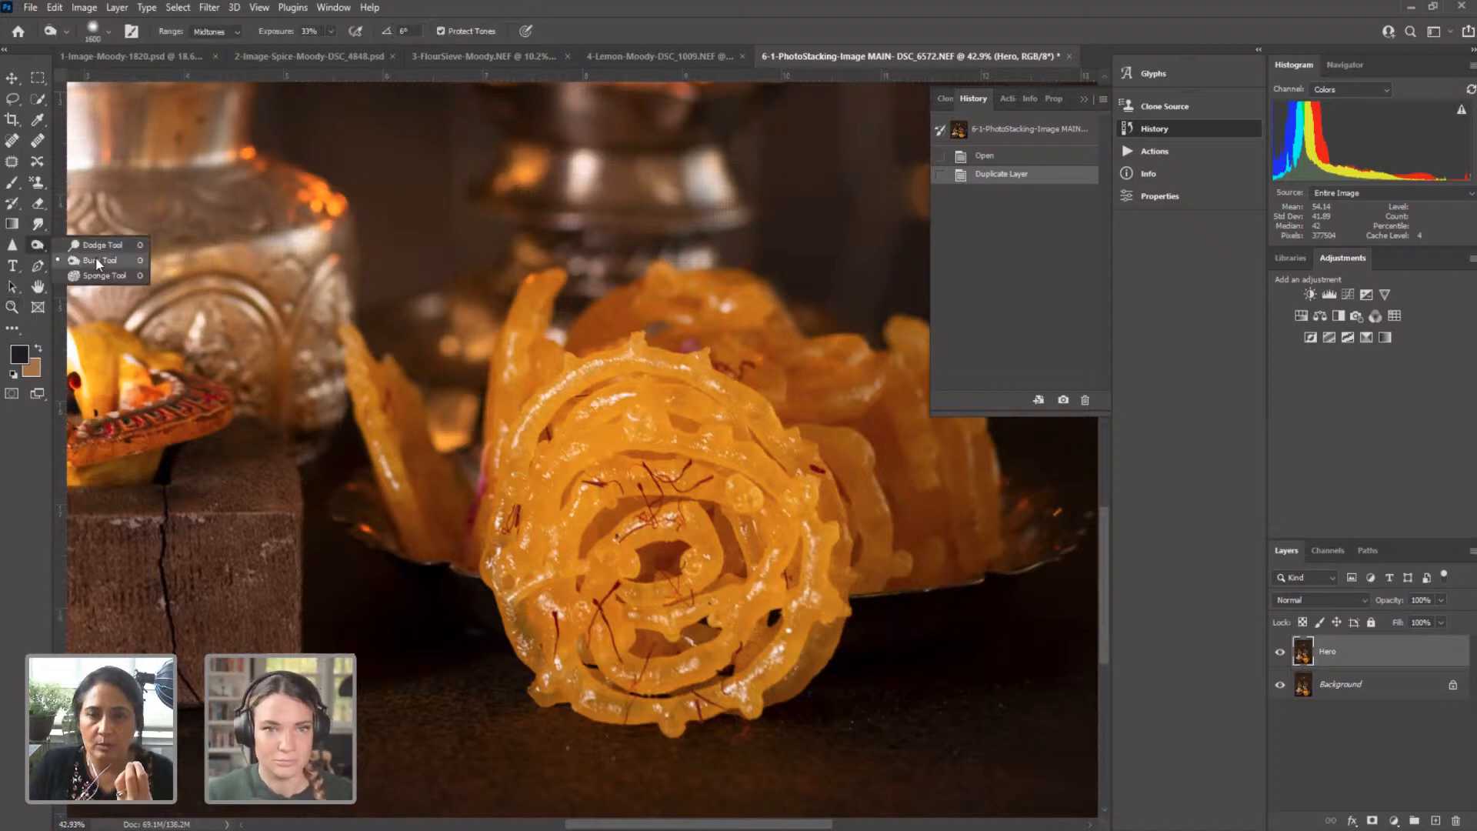
{"action": "left_click", "coordinate": [96, 259]}
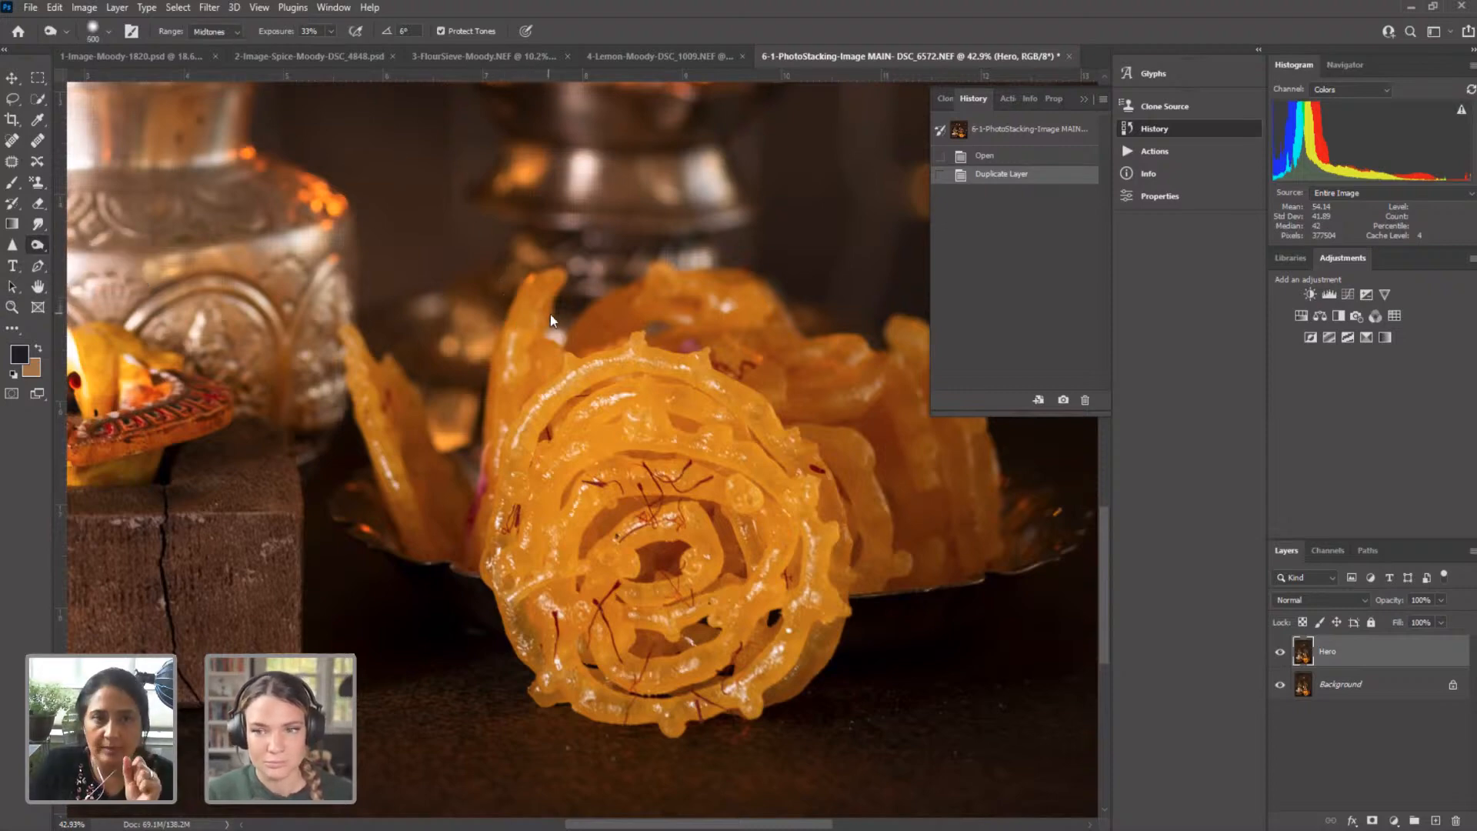
{"action": "key", "text": "bracketleft"}
{"action": "key", "text": "bracketleft"}
{"action": "key", "text": "bracketleft"}
{"action": "key", "text": "bracketleft"}
{"action": "key", "text": "bracketleft"}
{"action": "key", "text": "bracketleft"}
{"action": "key", "text": "bracketleft"}
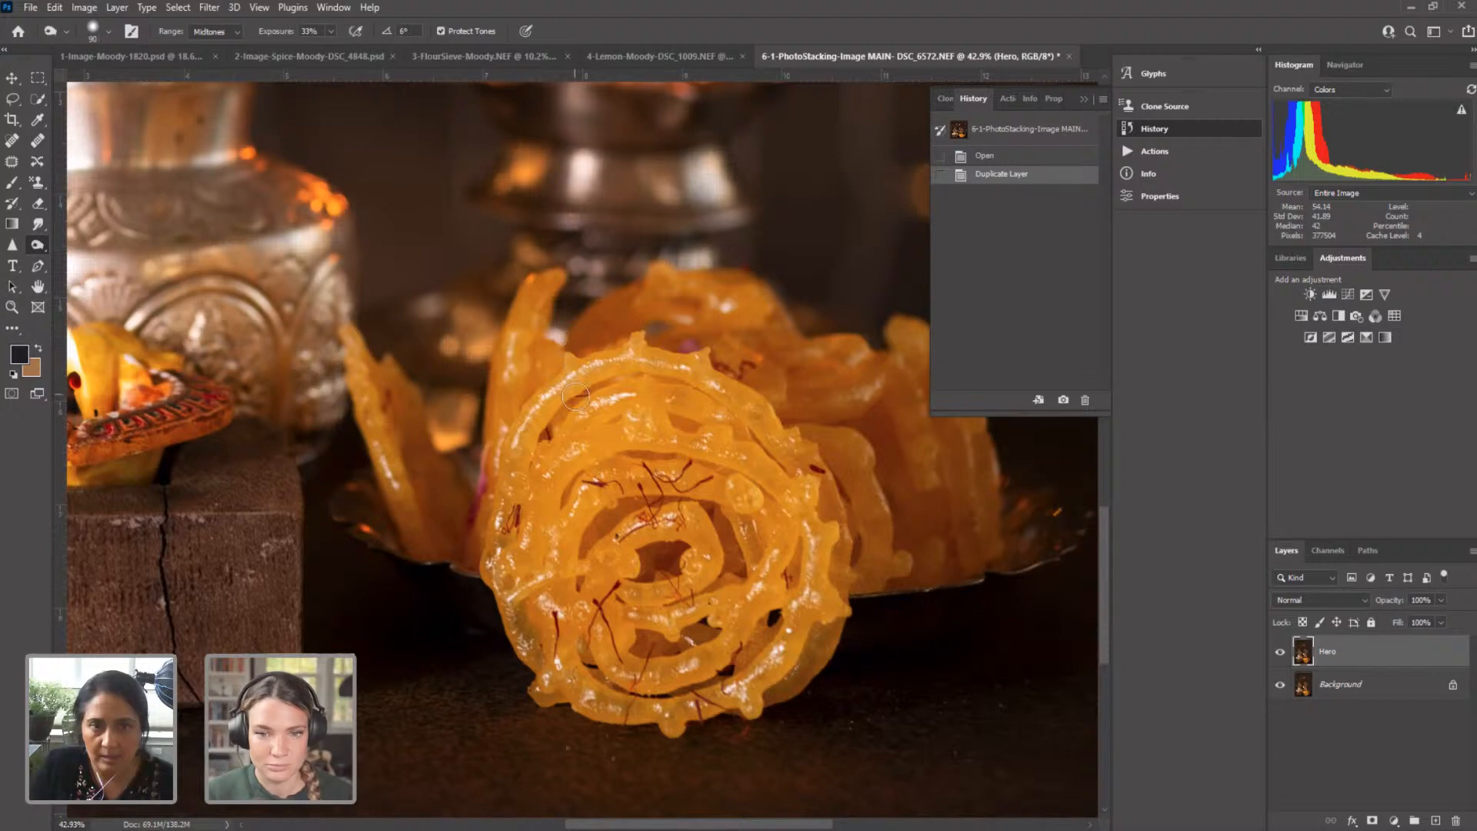
{"action": "key", "text": "bracketleft"}
{"action": "key", "text": "bracketleft"}
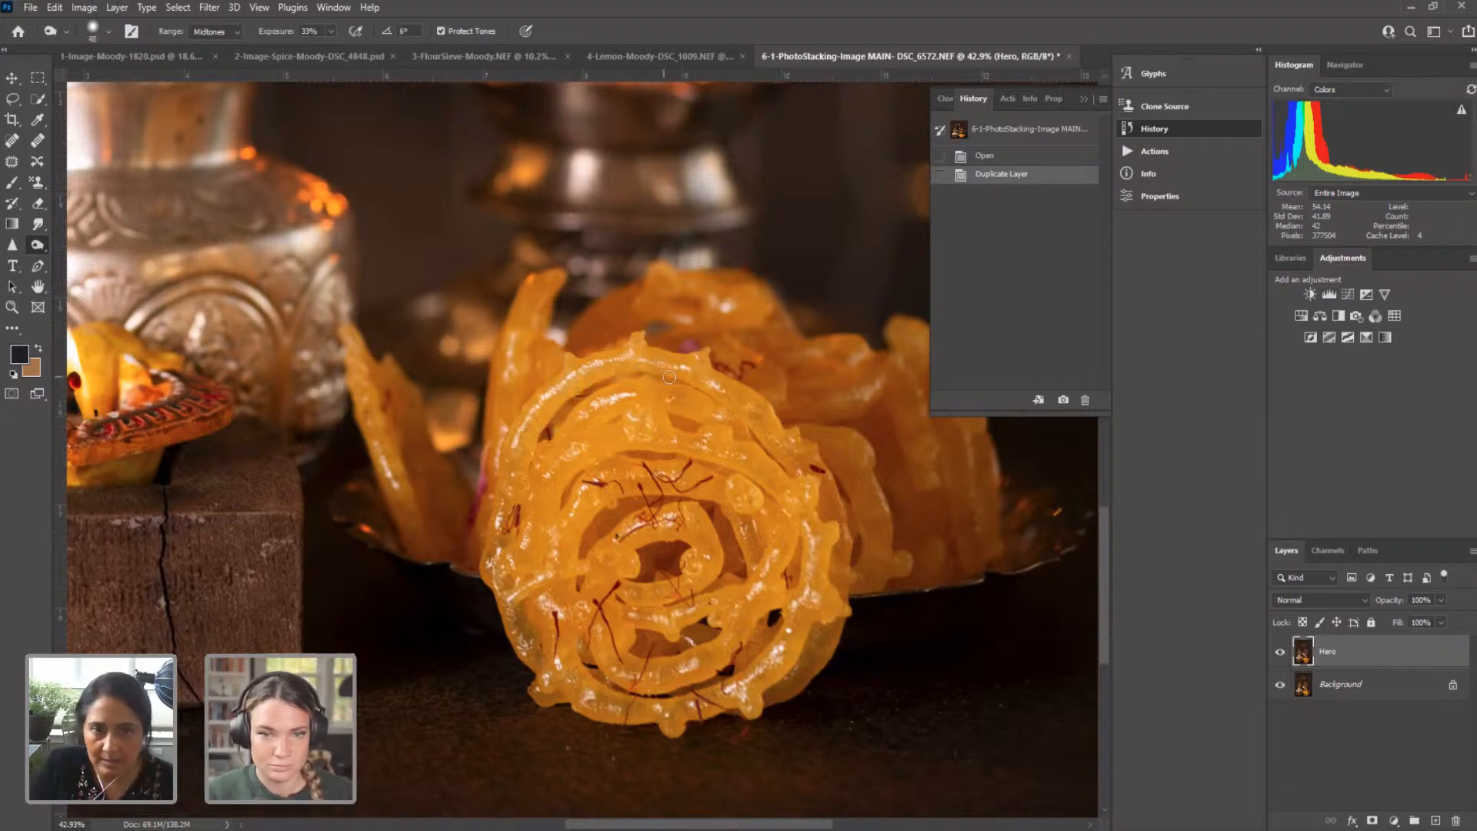
{"action": "mouse_move", "coordinate": [696, 387]}
{"action": "left_mouse_down"}
{"action": "mouse_move", "coordinate": [682, 424]}
{"action": "mouse_move", "coordinate": [675, 414]}
{"action": "mouse_move", "coordinate": [684, 460]}
{"action": "mouse_move", "coordinate": [625, 453]}
{"action": "mouse_move", "coordinate": [564, 501]}
{"action": "mouse_move", "coordinate": [573, 512]}
{"action": "mouse_move", "coordinate": [703, 476]}
{"action": "mouse_move", "coordinate": [704, 463]}
{"action": "mouse_move", "coordinate": [779, 510]}
{"action": "left_mouse_up"}
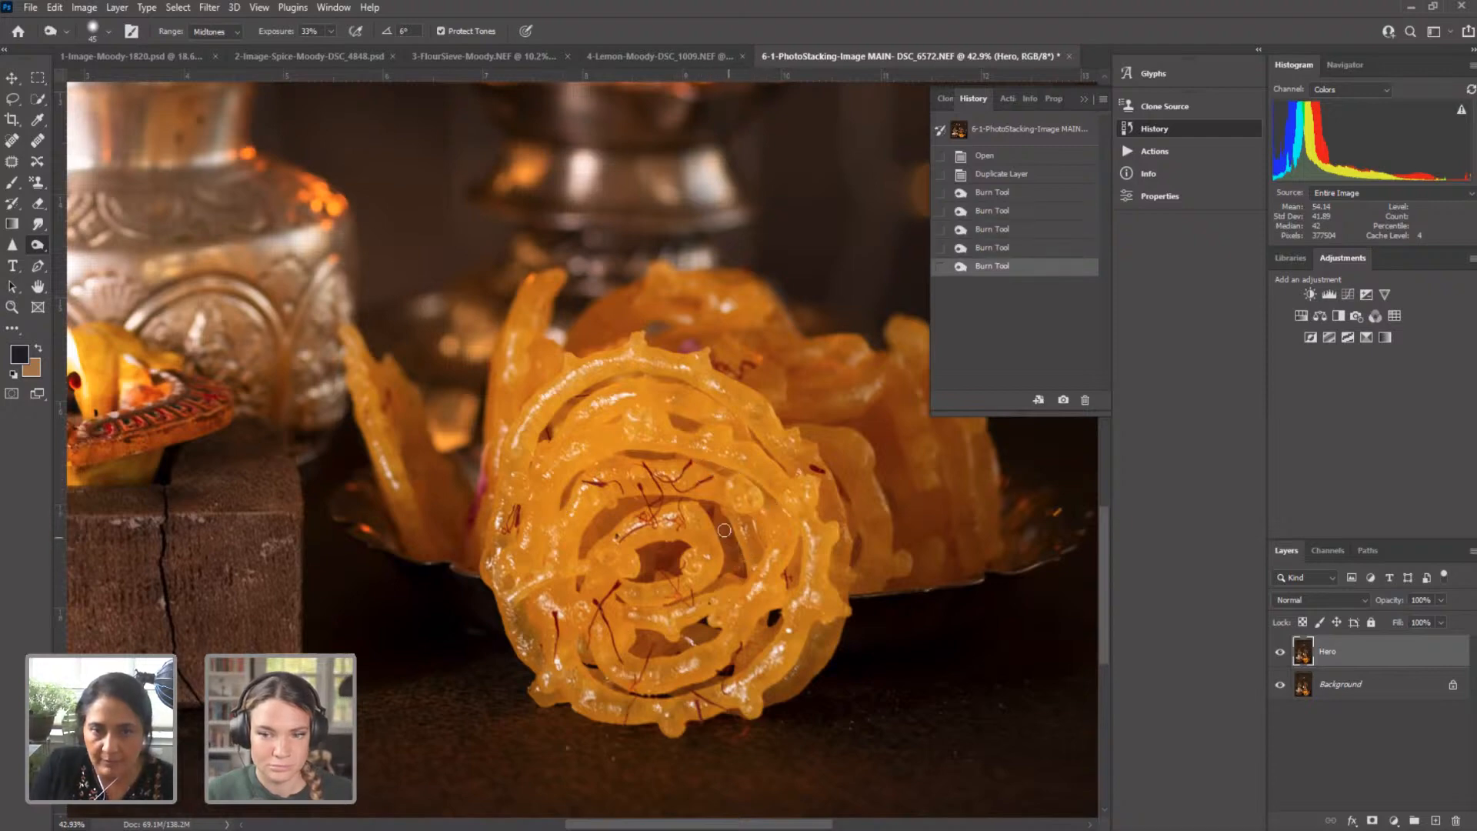
{"action": "left_click_drag", "start_coordinate": [738, 569], "coordinate": [729, 564]}
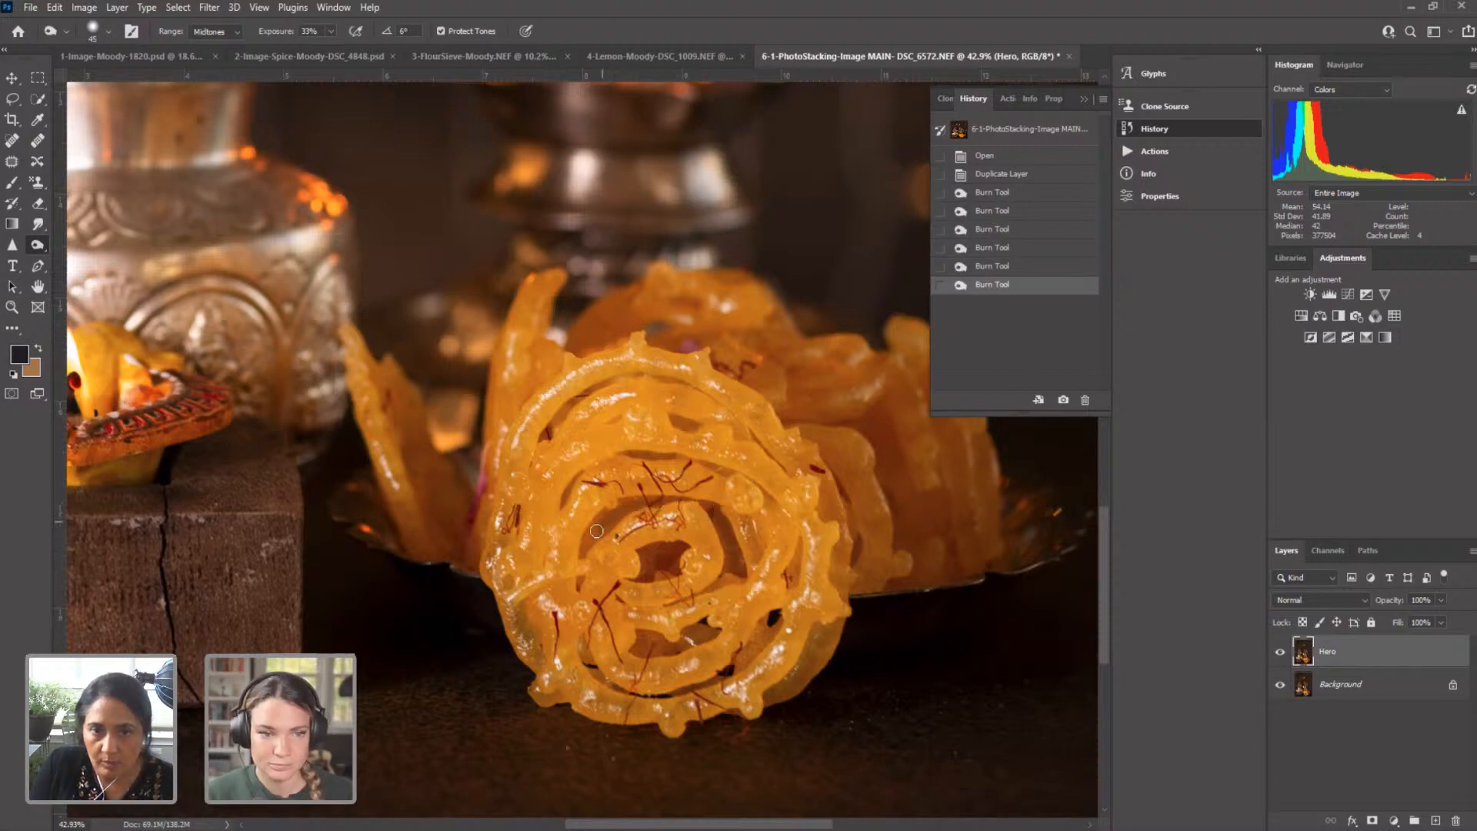
Step: Burn the remaining gaps along the left, lower and upper coils of the front sweet
{"action": "mouse_move", "coordinate": [581, 562]}
{"action": "left_mouse_down"}
{"action": "mouse_move", "coordinate": [641, 635]}
{"action": "mouse_move", "coordinate": [641, 654]}
{"action": "mouse_move", "coordinate": [640, 639]}
{"action": "mouse_move", "coordinate": [664, 653]}
{"action": "mouse_move", "coordinate": [706, 628]}
{"action": "mouse_move", "coordinate": [658, 663]}
{"action": "left_mouse_up"}
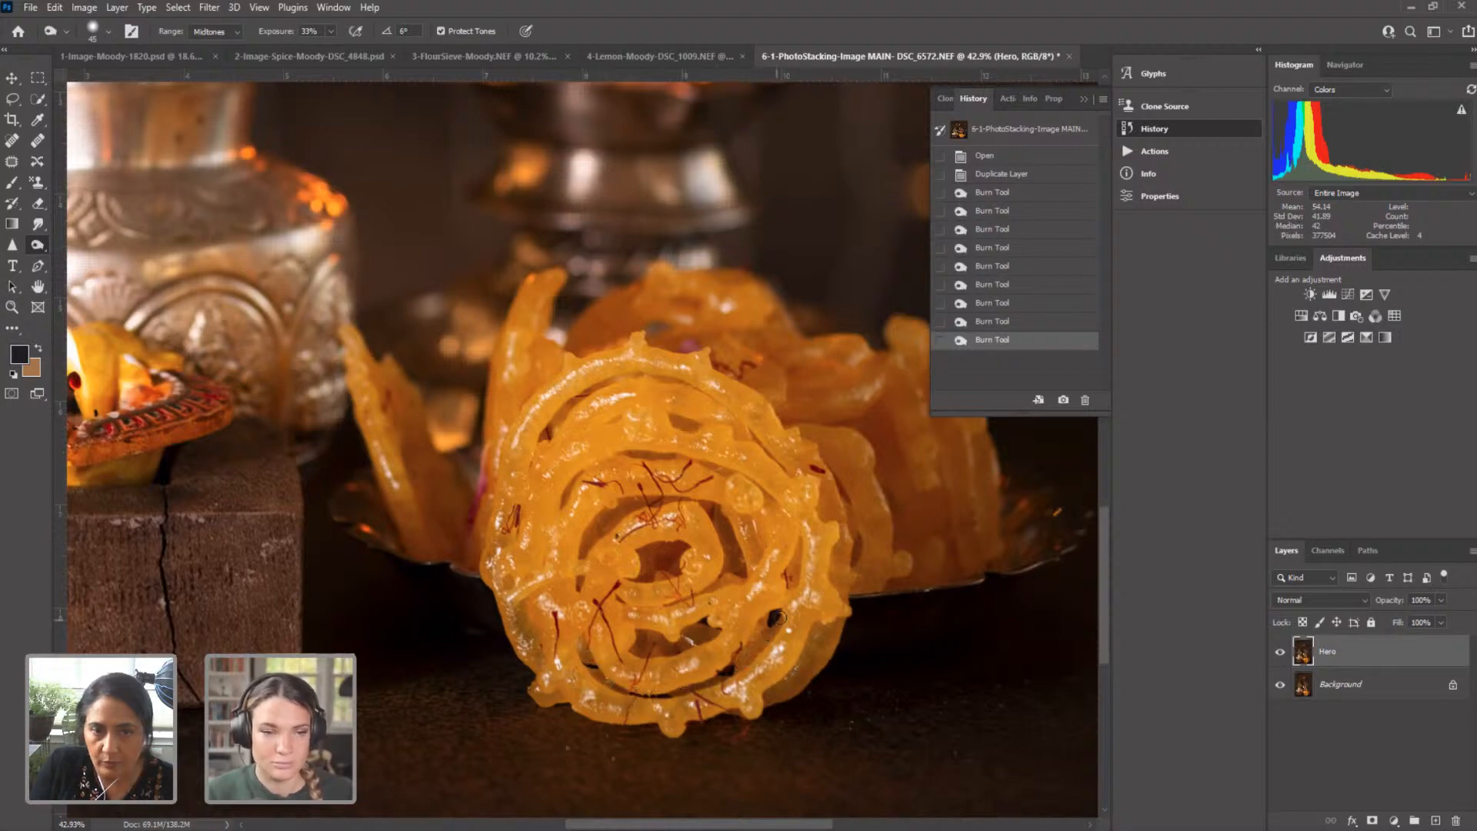
{"action": "mouse_move", "coordinate": [768, 612]}
{"action": "left_mouse_down"}
{"action": "mouse_move", "coordinate": [799, 549]}
{"action": "mouse_move", "coordinate": [762, 567]}
{"action": "left_mouse_up"}
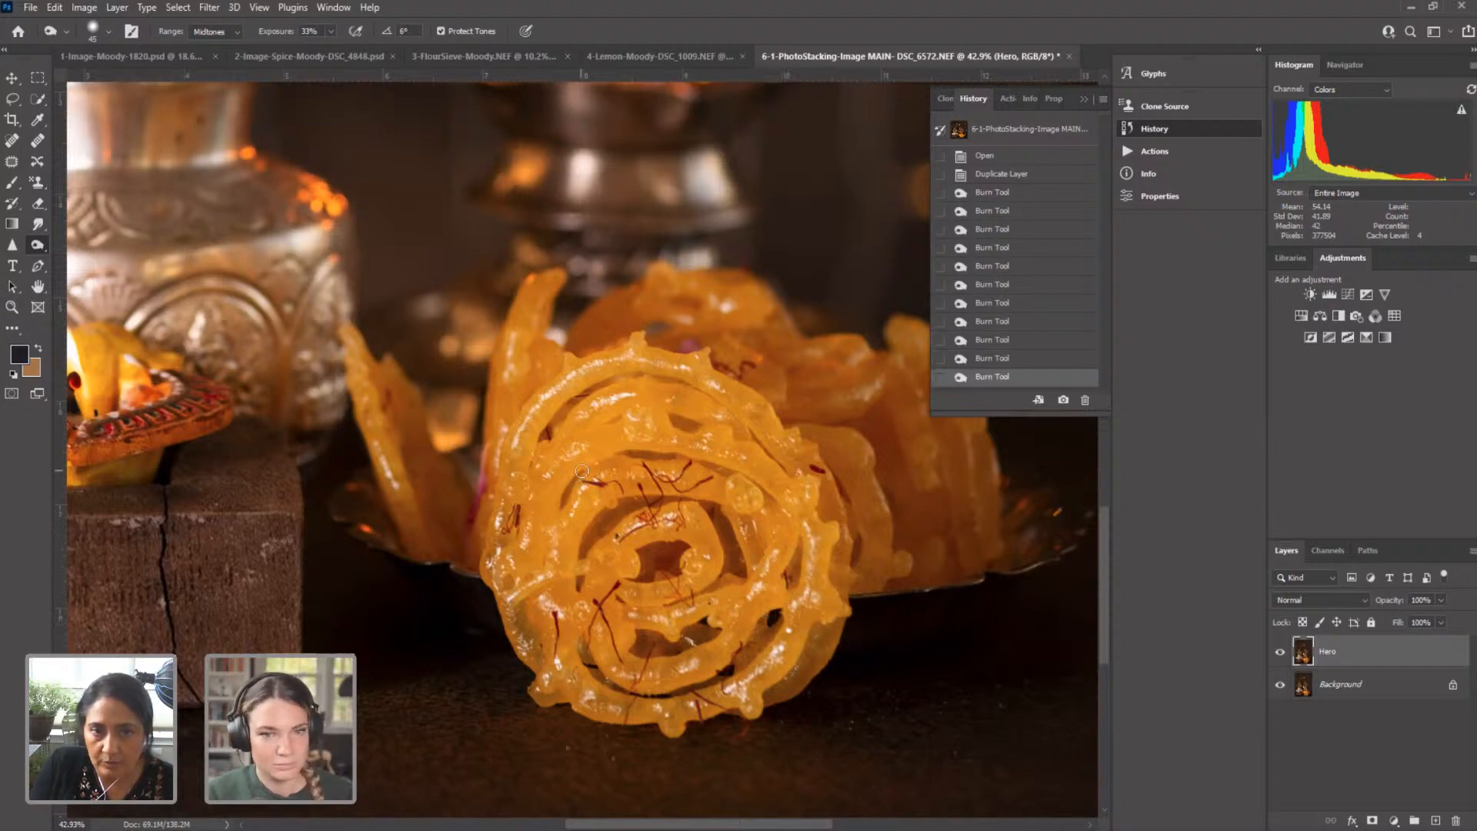
{"action": "left_click_drag", "start_coordinate": [579, 473], "coordinate": [568, 498]}
{"action": "left_click_drag", "start_coordinate": [635, 454], "coordinate": [673, 460]}
{"action": "left_click_drag", "start_coordinate": [620, 416], "coordinate": [711, 437]}
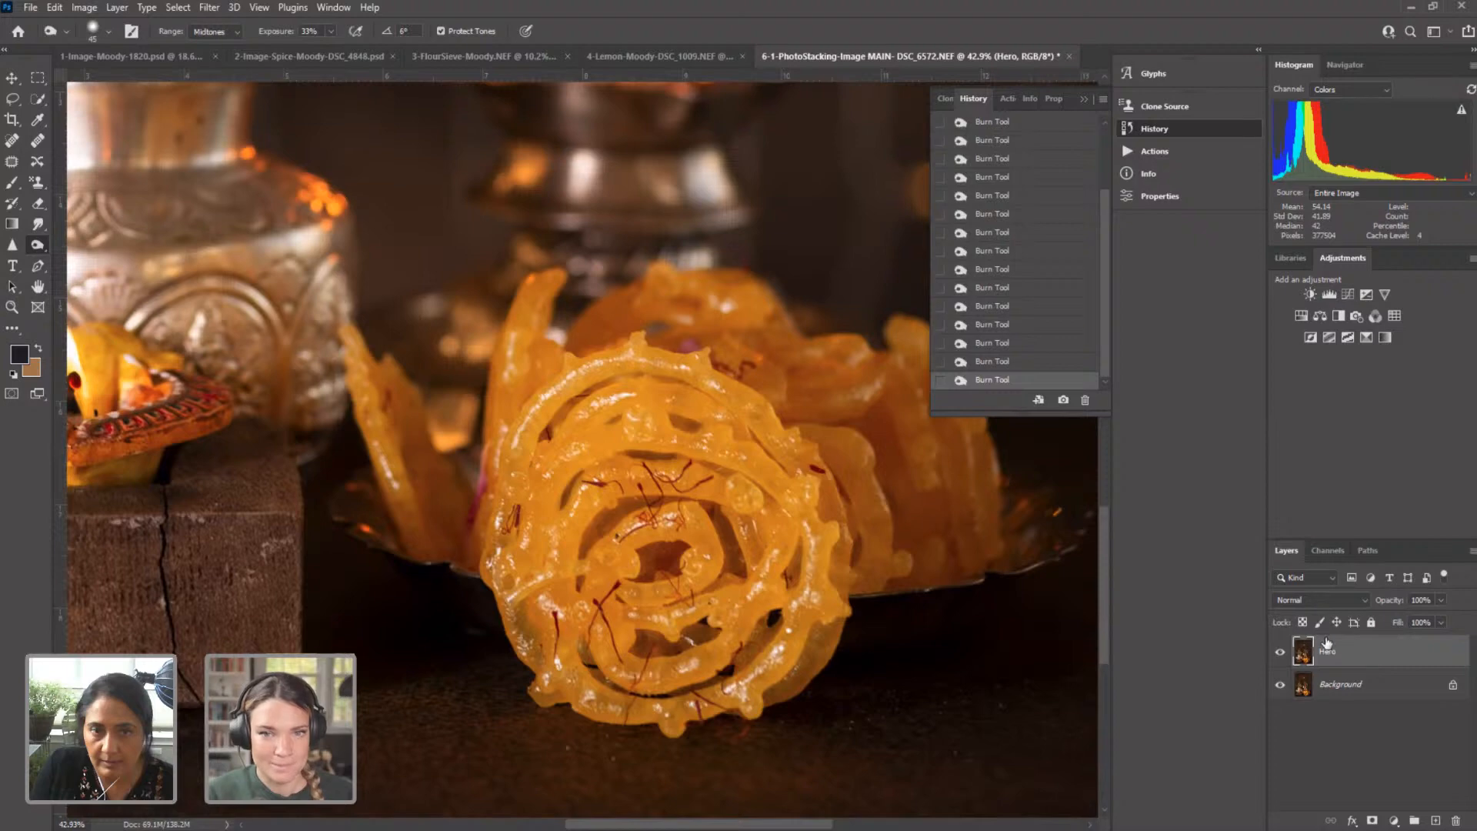
Step: Compare the sweet with and without the Hero layer, and burn the outer top gap and upper inner coil further
{"action": "left_click", "coordinate": [1280, 652]}
{"action": "left_click", "coordinate": [1280, 653]}
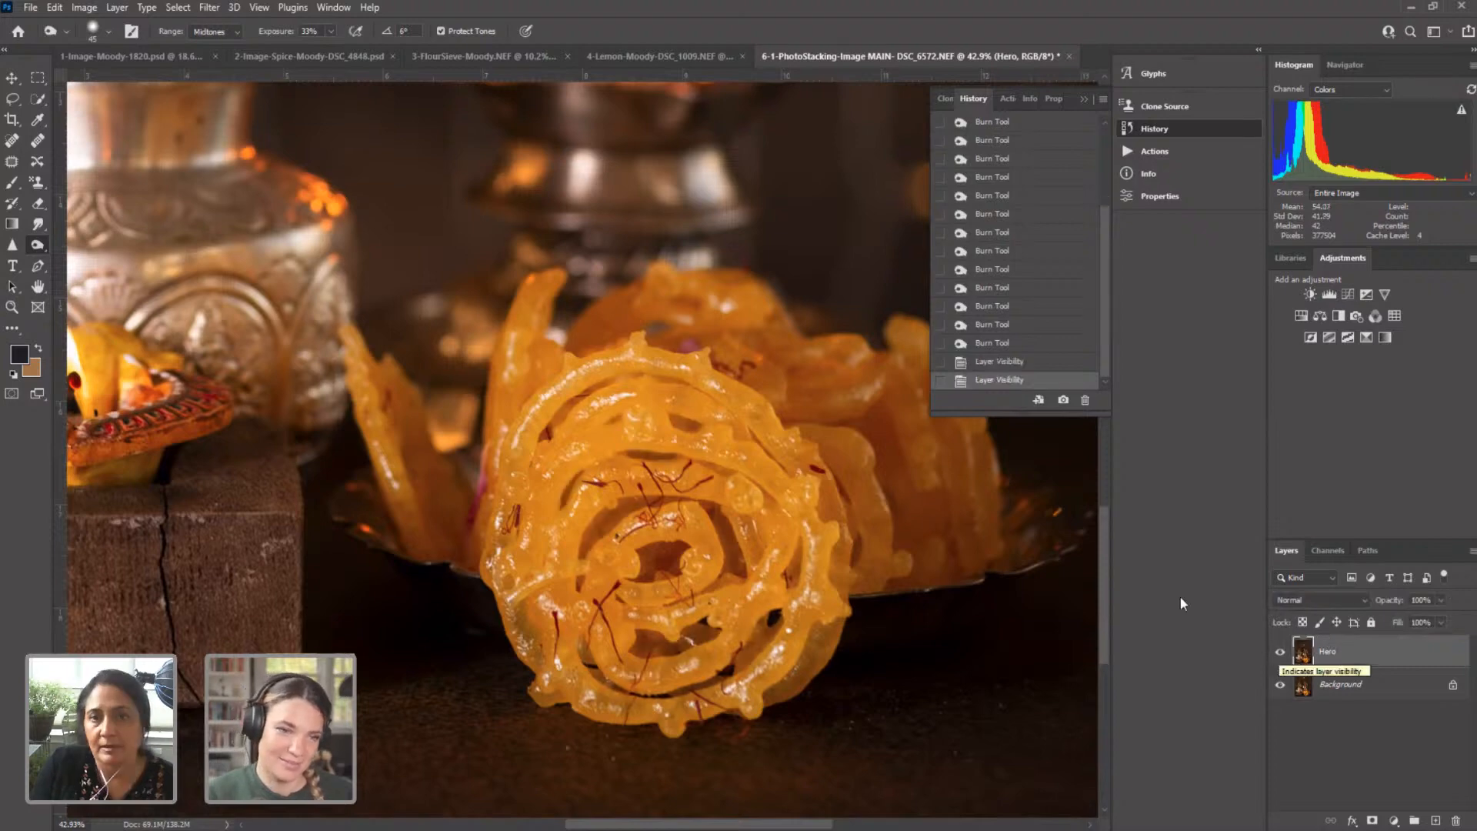
{"action": "left_click_drag", "start_coordinate": [622, 381], "coordinate": [590, 390]}
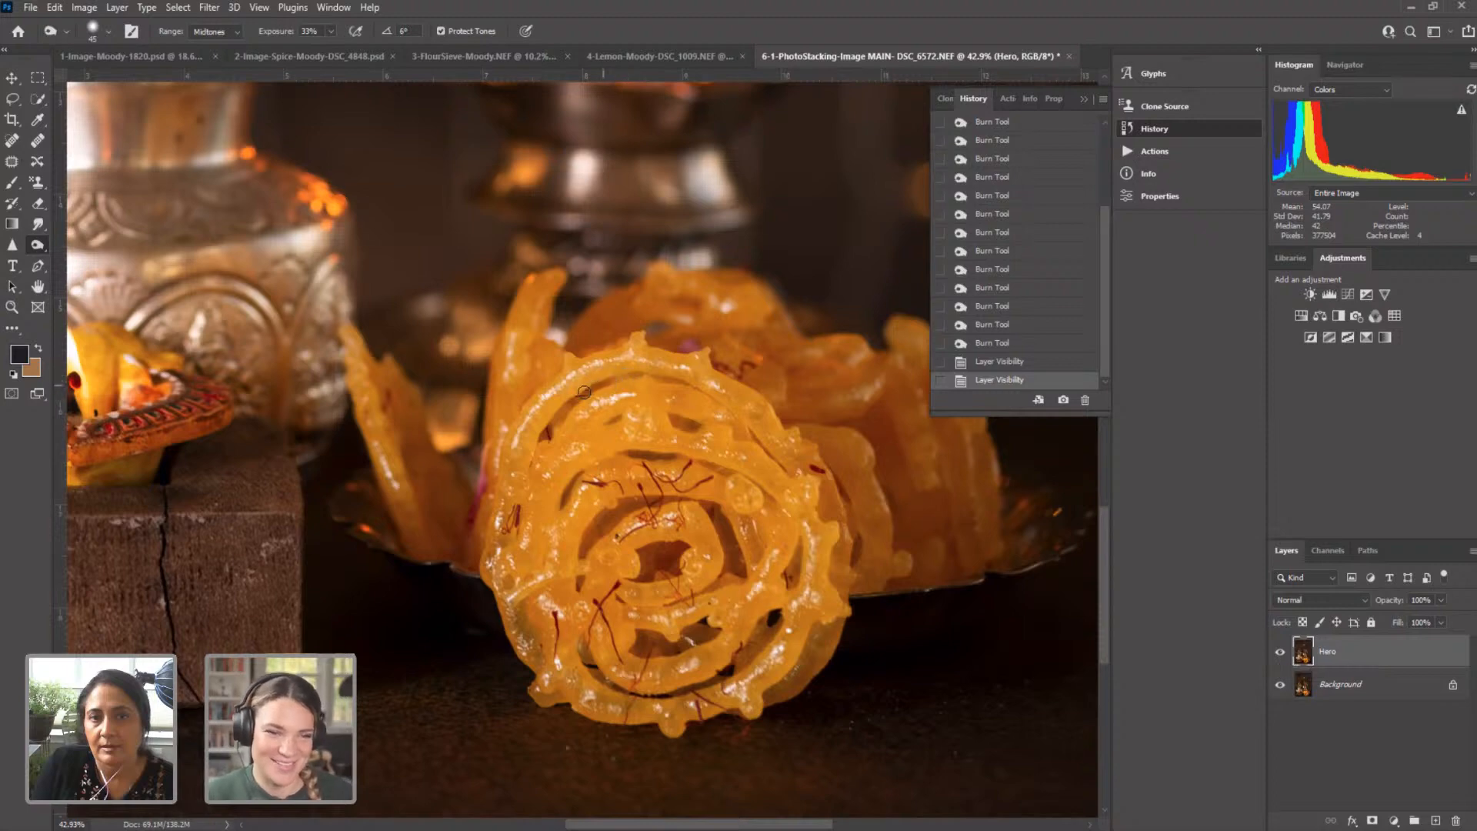
{"action": "left_click", "coordinate": [1279, 652]}
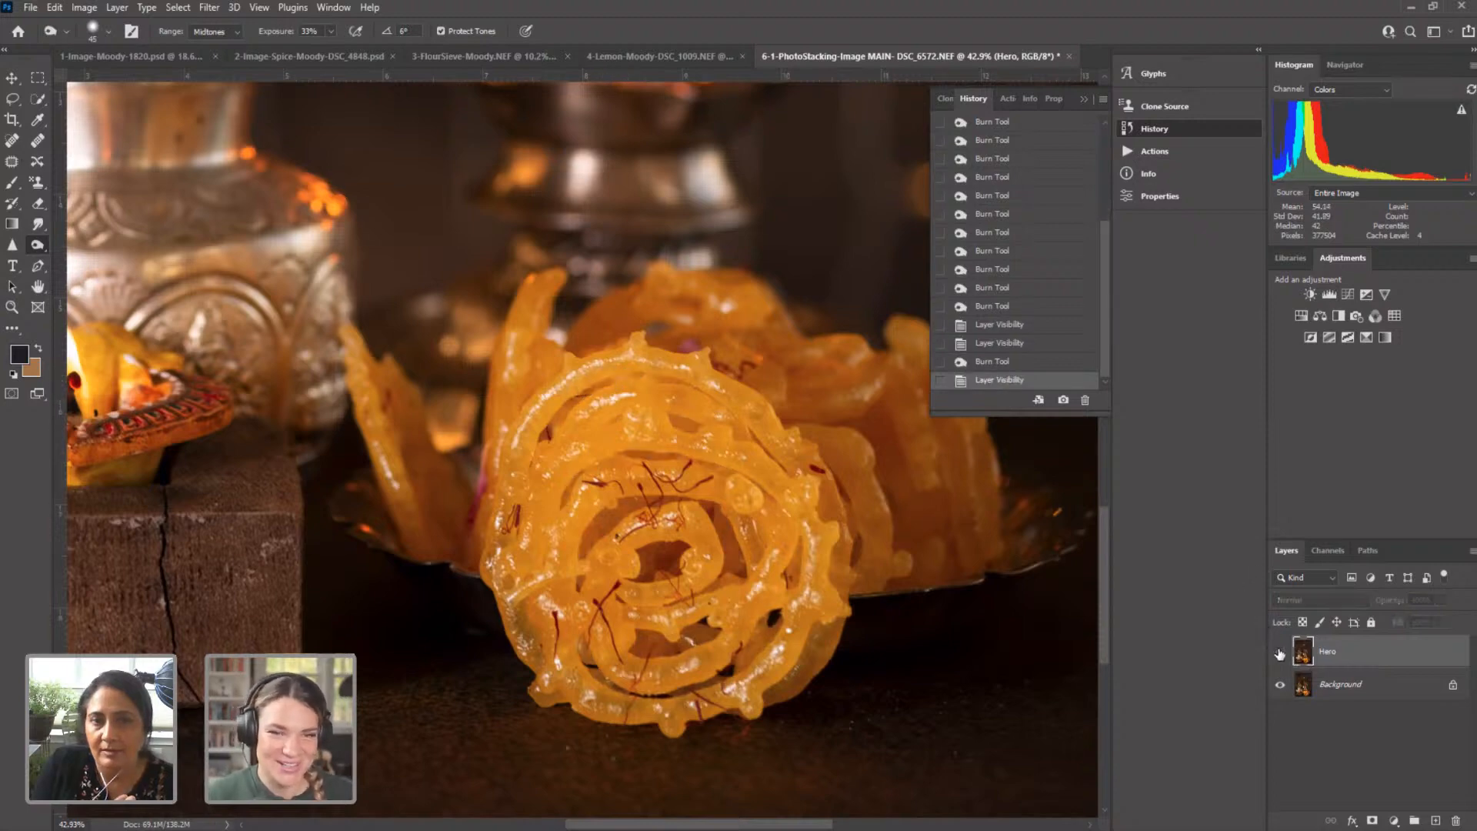
{"action": "left_click", "coordinate": [1280, 653]}
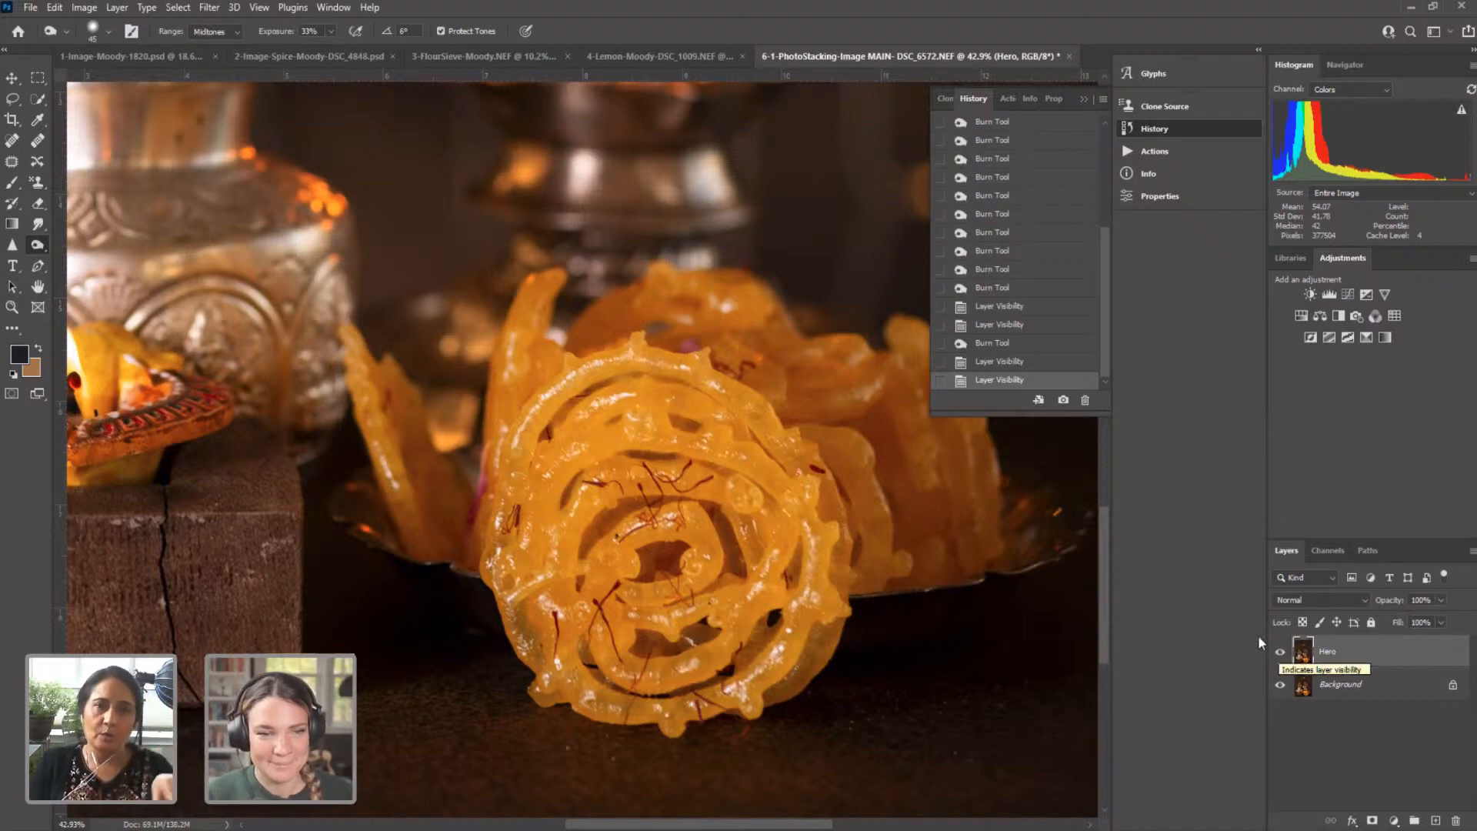
{"action": "left_click_drag", "start_coordinate": [727, 471], "coordinate": [686, 454]}
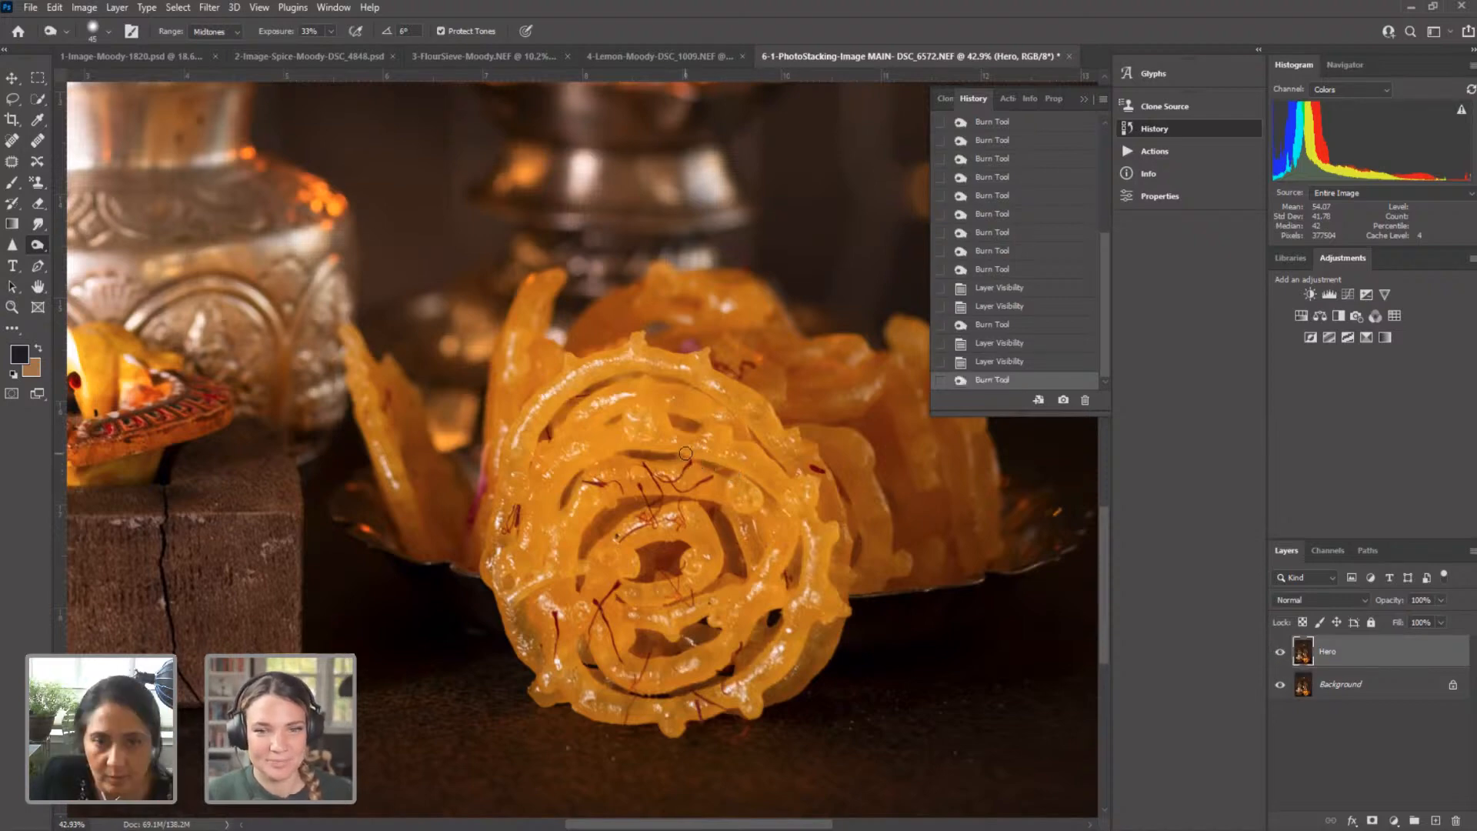
Step: Burn the upper gap between the front sweet's coils once more on the Hero layer
{"action": "left_click_drag", "start_coordinate": [673, 383], "coordinate": [608, 376]}
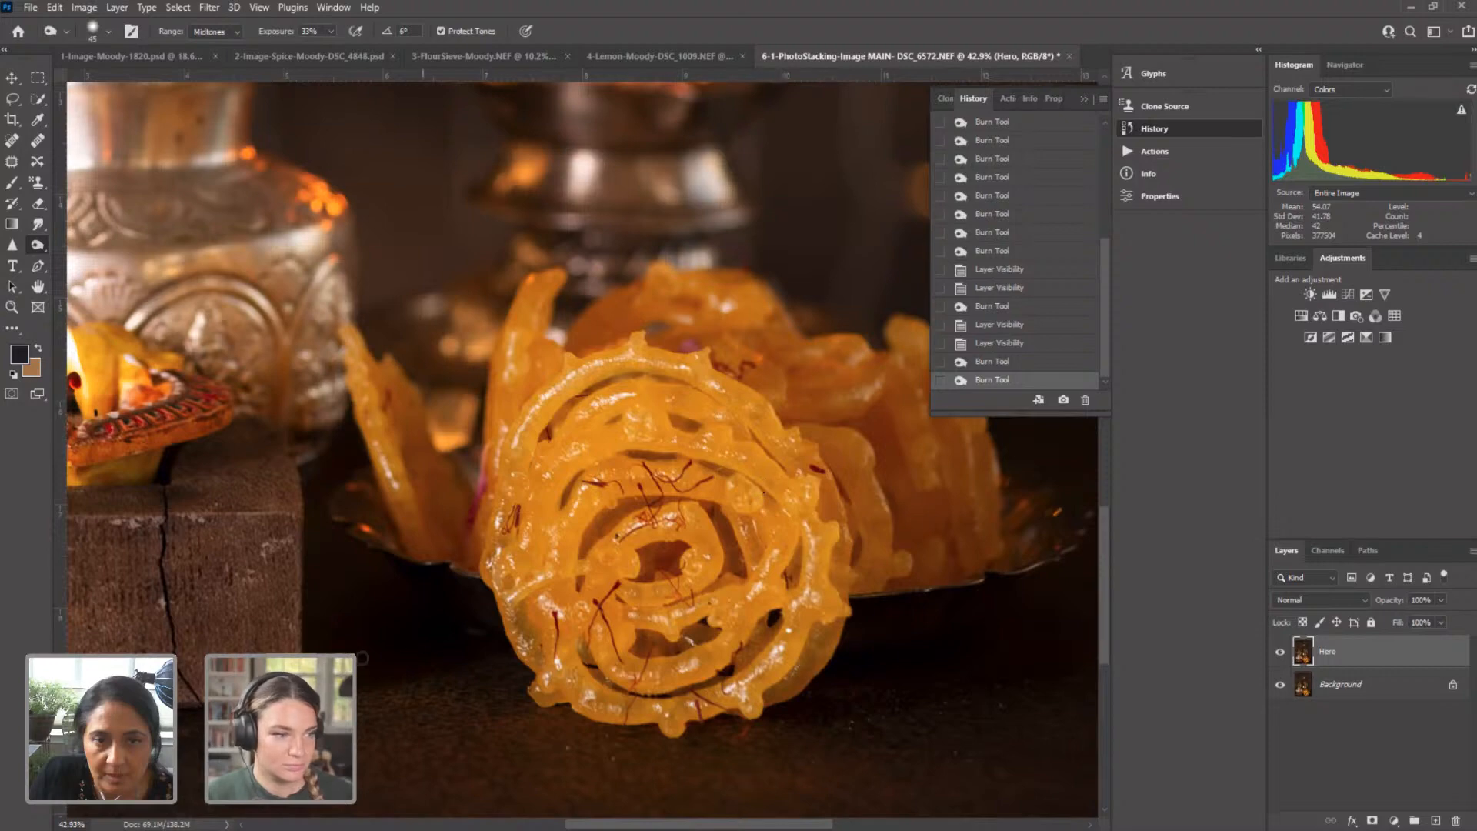
{"action": "left_click", "coordinate": [12, 308]}
{"action": "left_click", "coordinate": [231, 527], "text": "alt"}
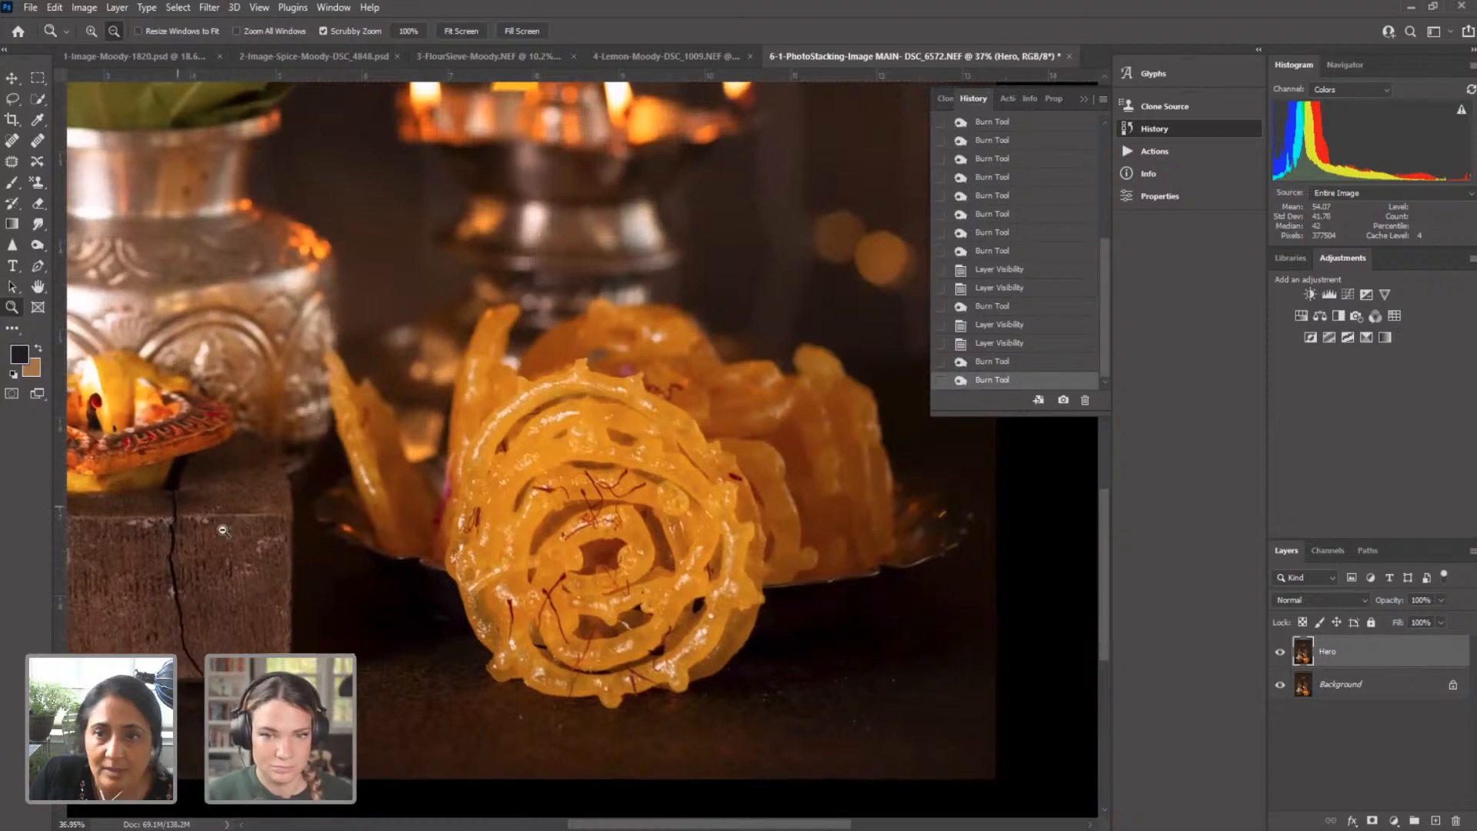
{"action": "left_click_drag", "start_coordinate": [442, 560], "coordinate": [394, 560]}
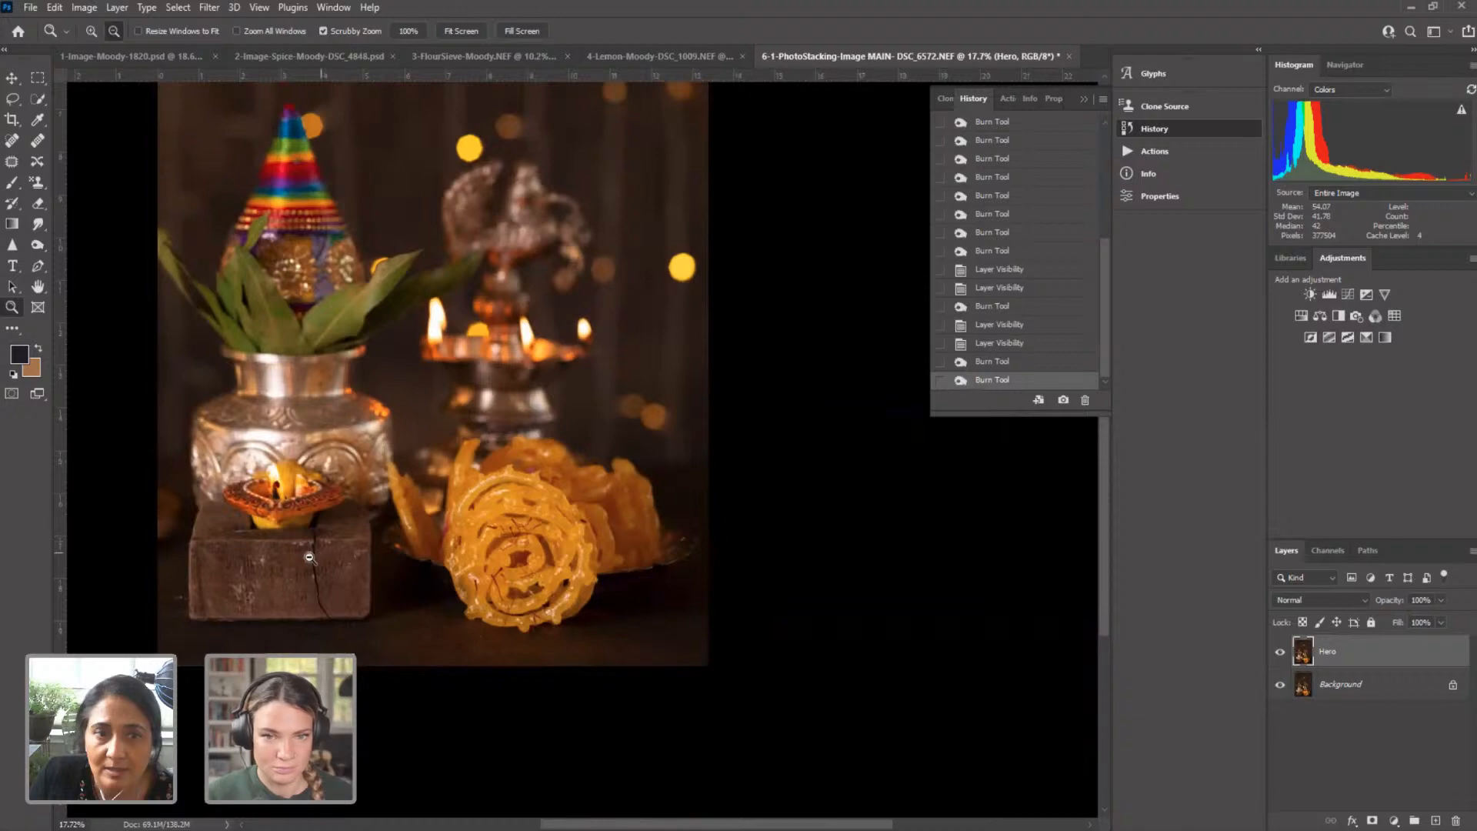
{"action": "left_click", "coordinate": [379, 566], "text": "alt"}
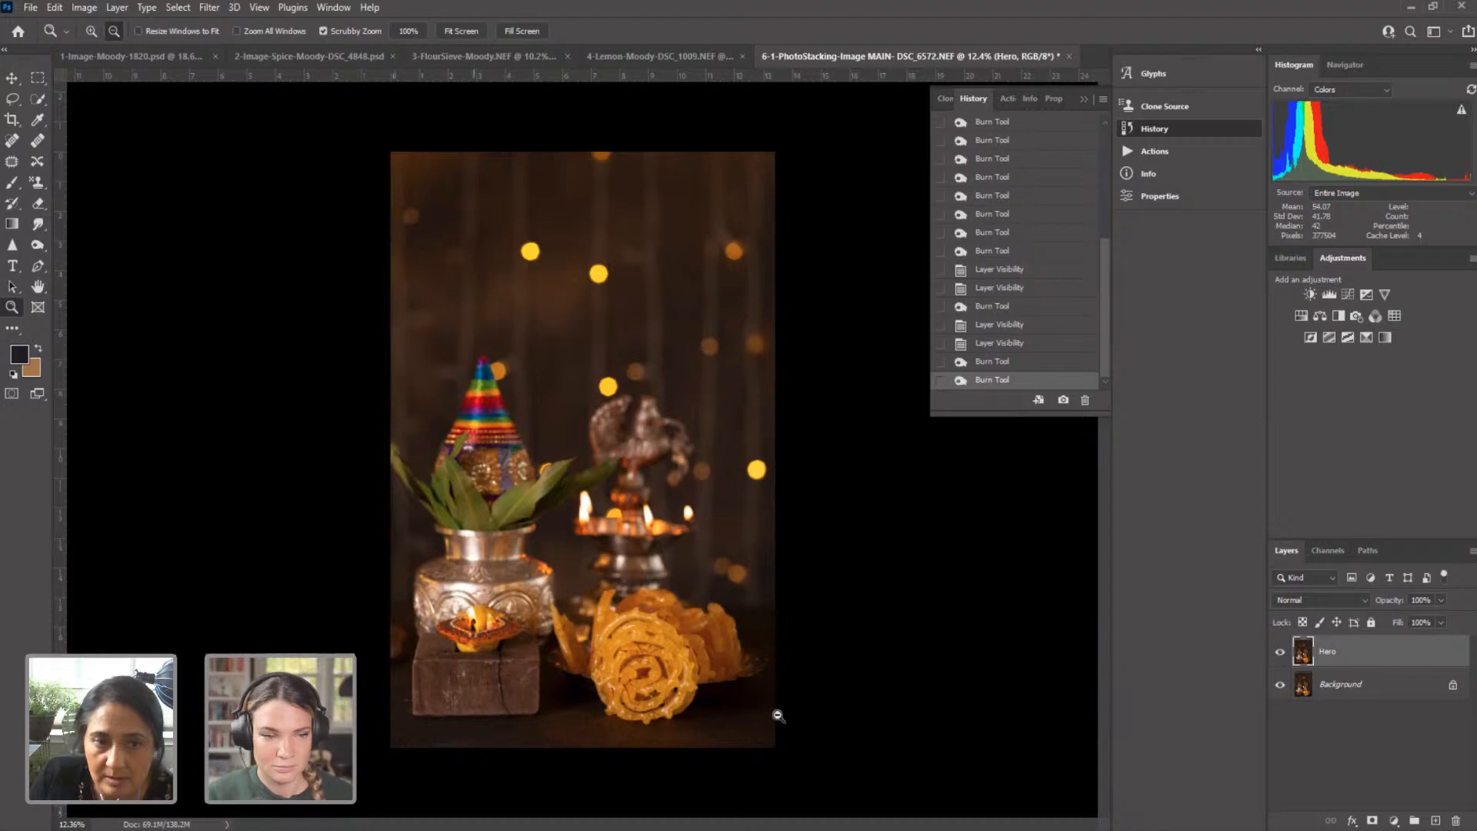
Step: Duplicate the Hero layer as SpotHealing and heal the faint light spot at the photo's left edge beside the pot, using Content-Aware spot healing
{"action": "right_click", "coordinate": [1372, 654]}
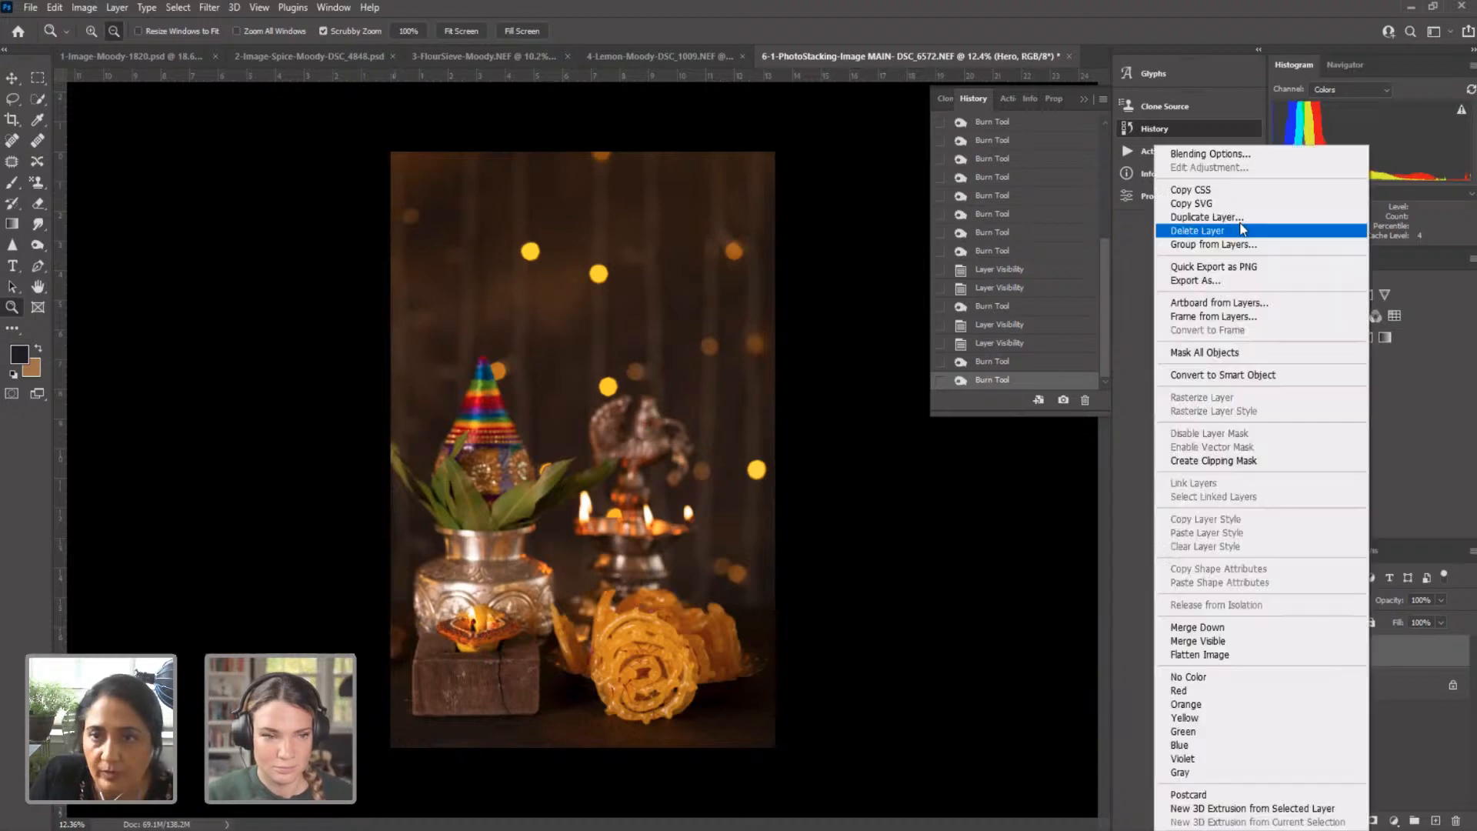
{"action": "left_click", "coordinate": [1239, 218]}
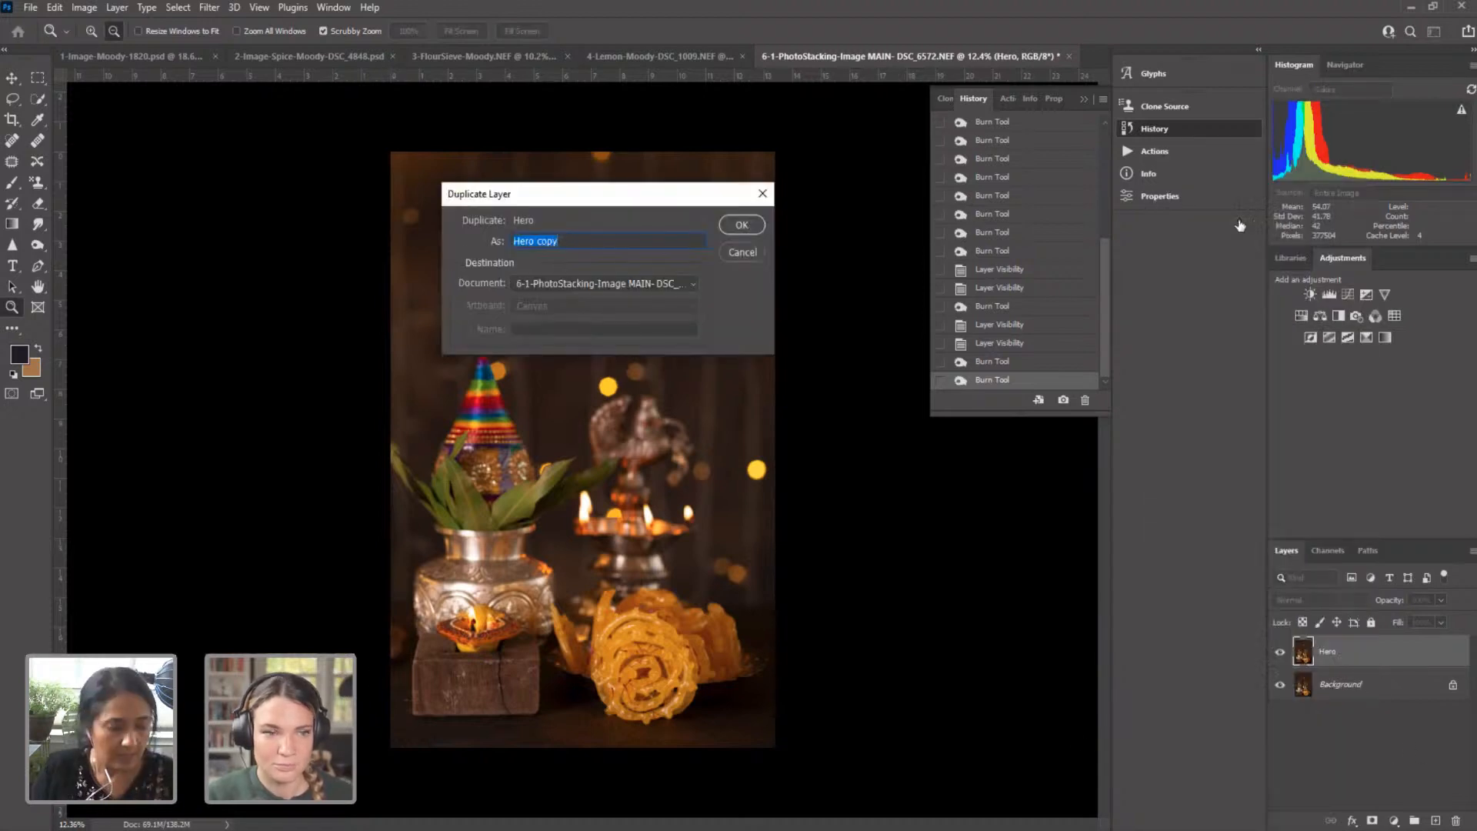
{"action": "type", "text": "SpotHe"}
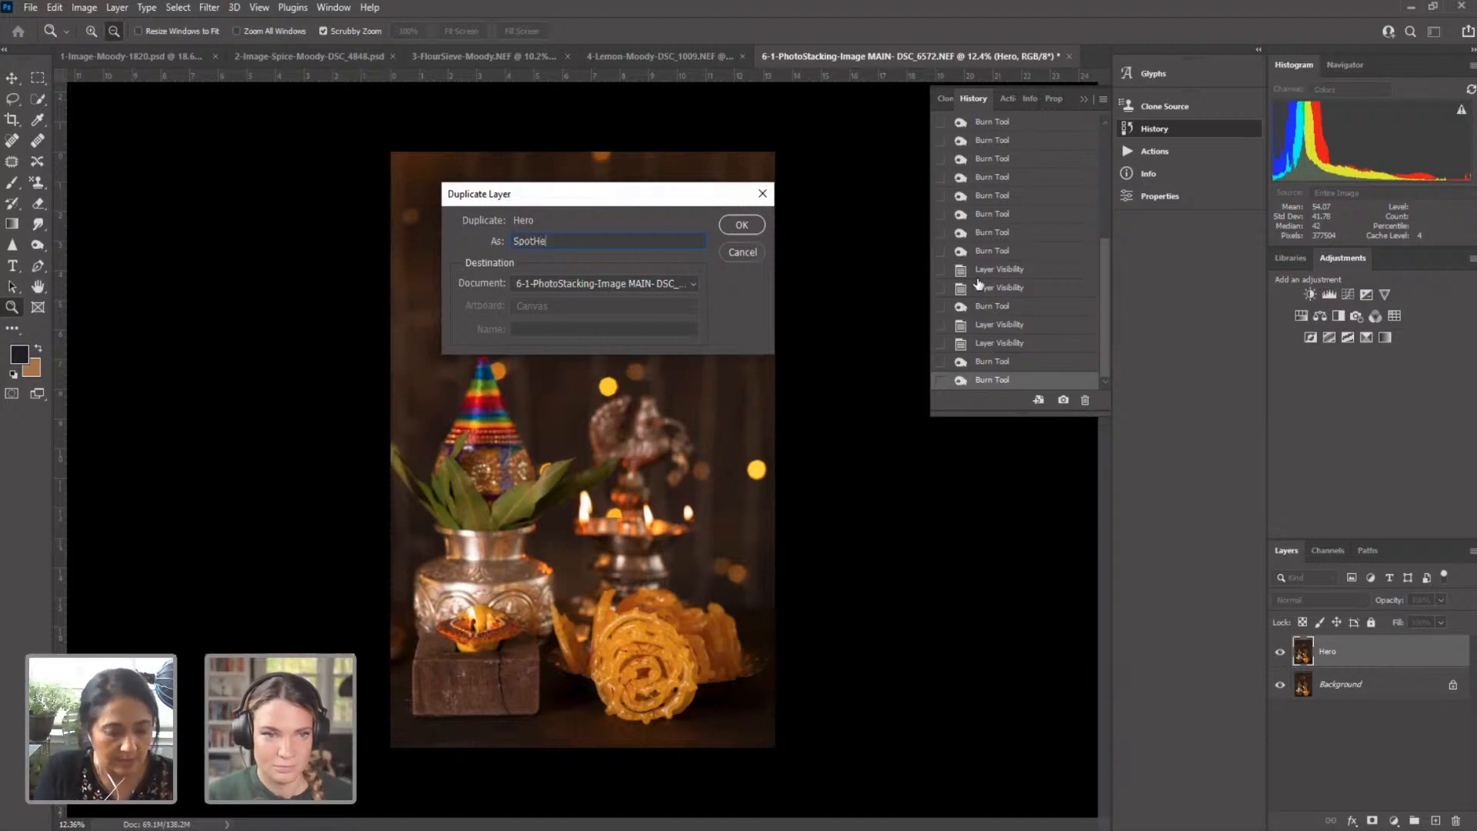
{"action": "type", "text": "aling"}
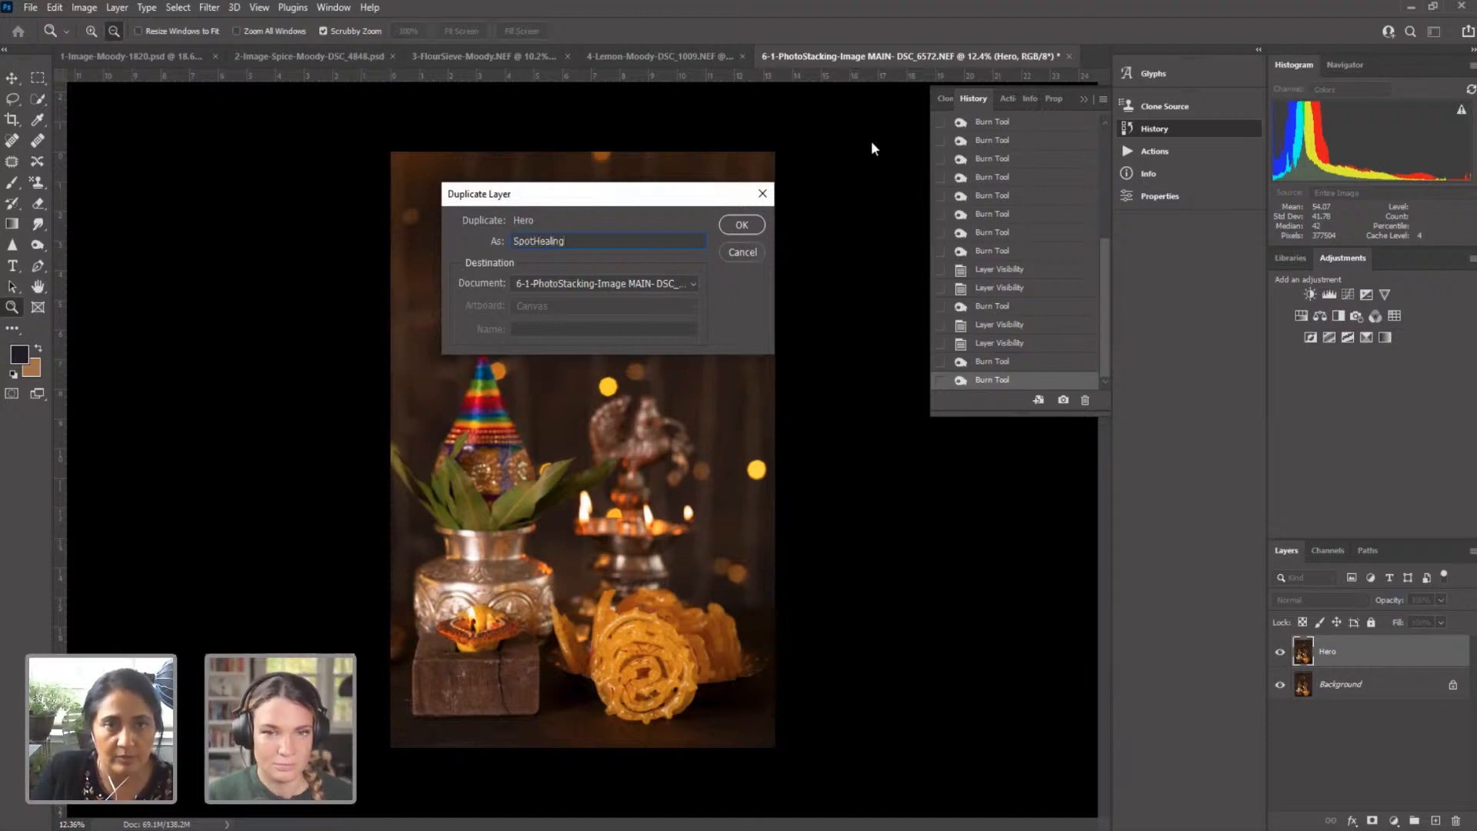
{"action": "left_click", "coordinate": [744, 227]}
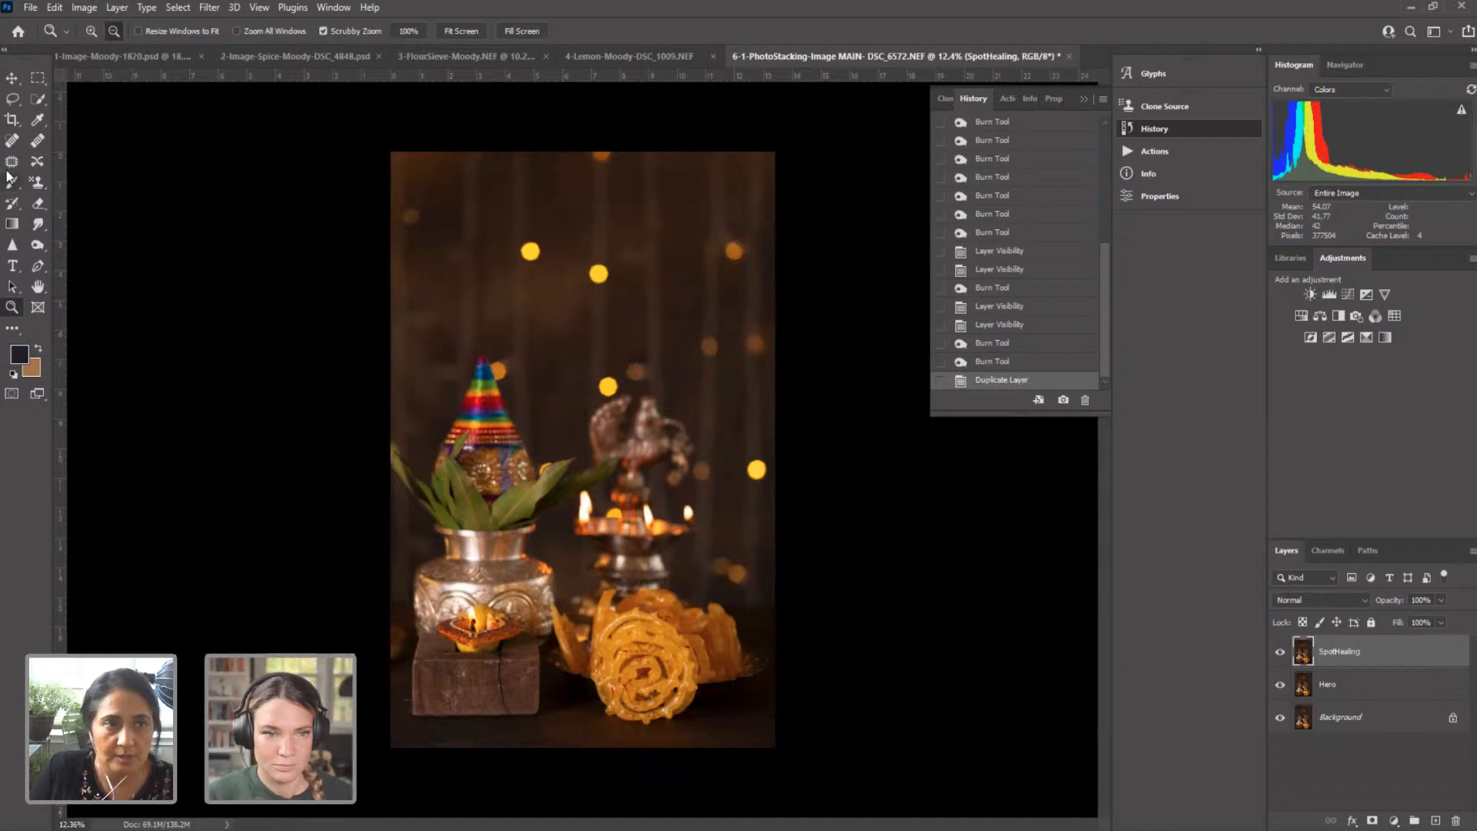
{"action": "left_click", "coordinate": [13, 142]}
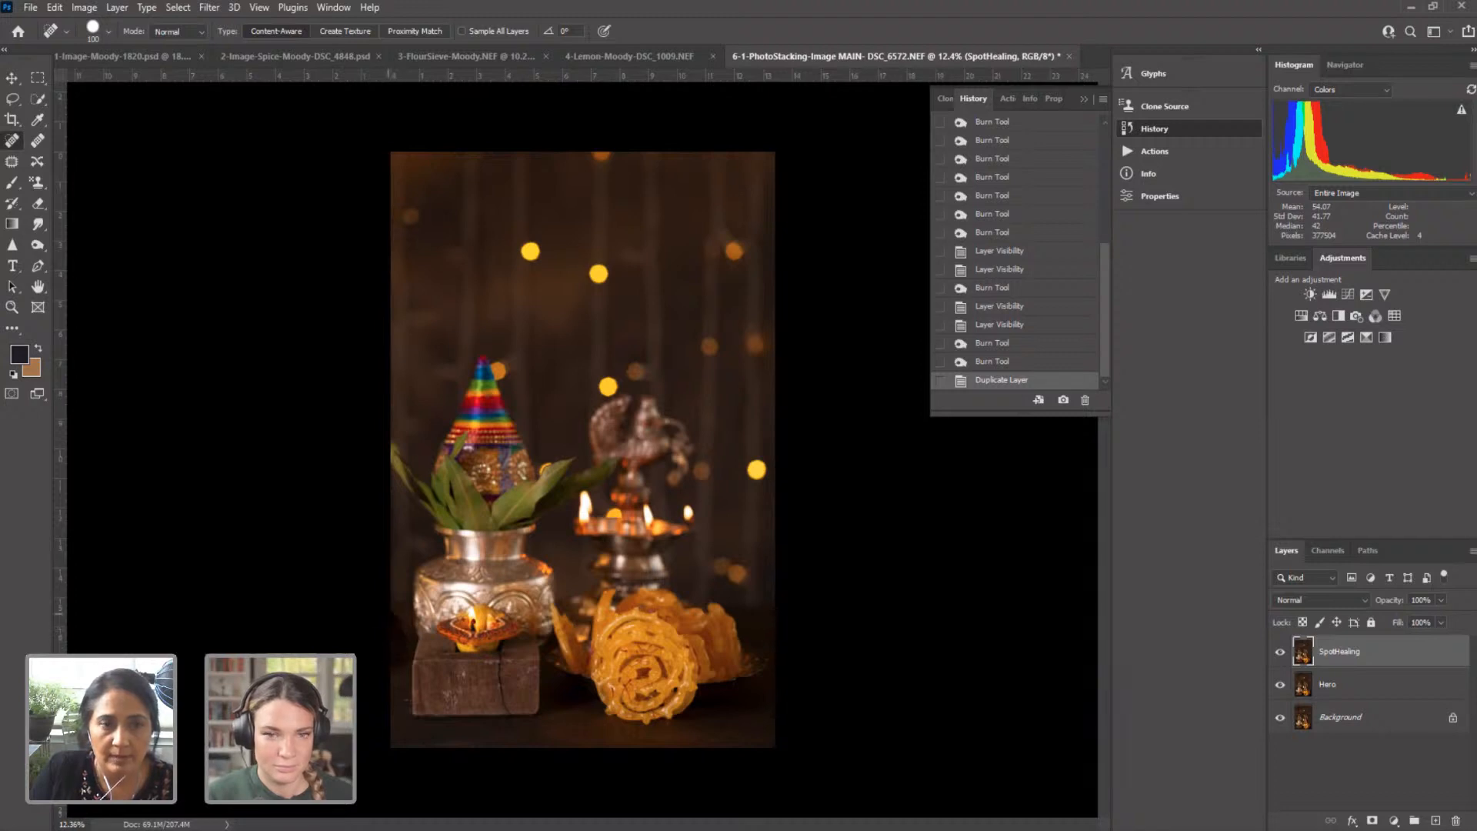
{"action": "left_click_drag", "start_coordinate": [396, 619], "coordinate": [398, 636]}
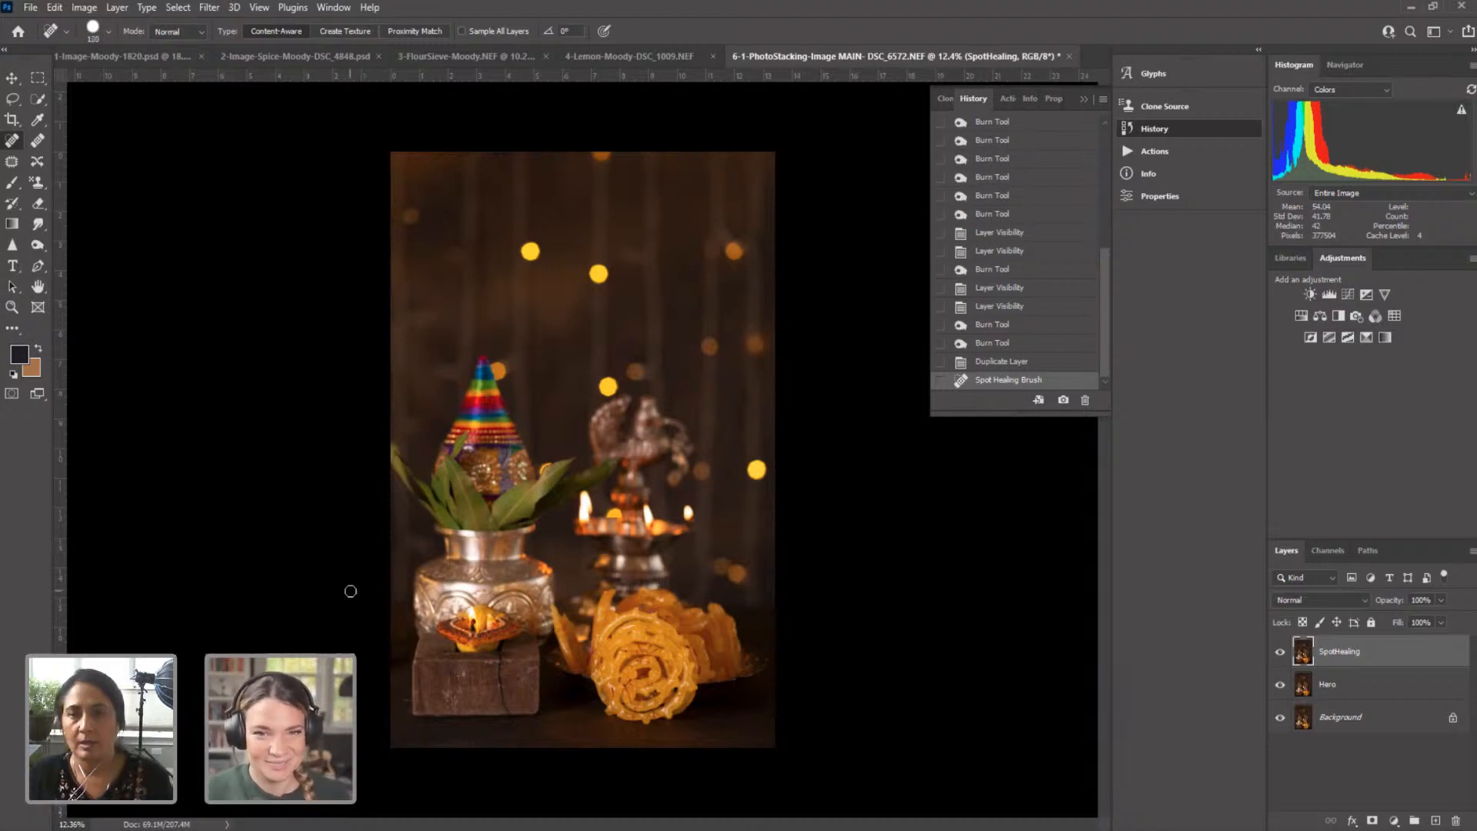
Step: Try healing the photo's left edge beside the pot and block with a much larger spot healing brush, and delete that history state
{"action": "key", "text": "bracketright"}
{"action": "key", "text": "bracketright"}
{"action": "key", "text": "bracketright"}
{"action": "key", "text": "bracketright"}
{"action": "key", "text": "bracketright"}
{"action": "key", "text": "bracketright"}
{"action": "key", "text": "bracketright"}
{"action": "key", "text": "bracketright"}
{"action": "key", "text": "bracketright"}
{"action": "key", "text": "bracketright"}
{"action": "key", "text": "bracketright"}
{"action": "key", "text": "bracketright"}
{"action": "left_click_drag", "start_coordinate": [374, 607], "coordinate": [408, 720]}
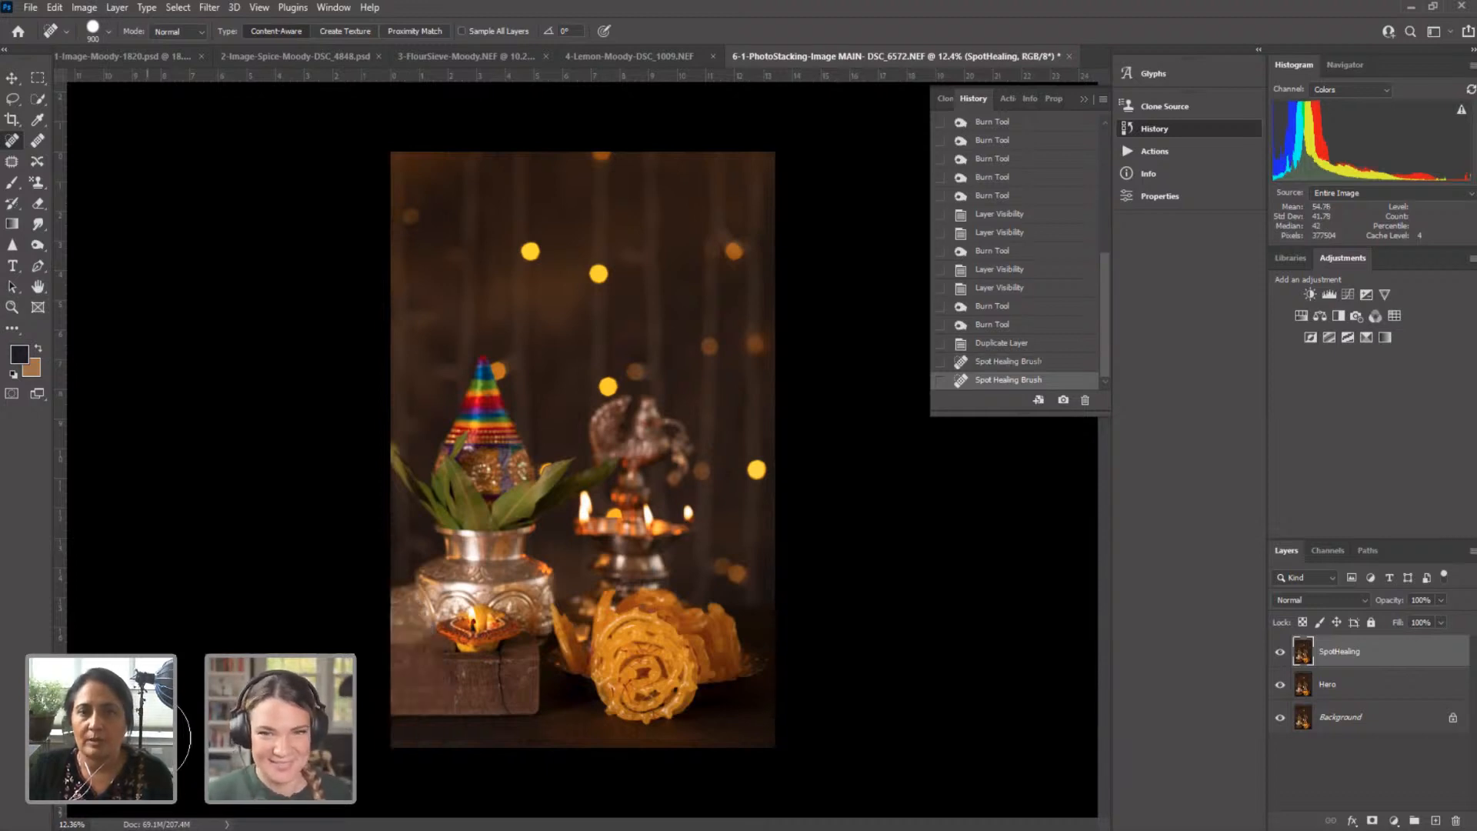
{"action": "left_click", "coordinate": [1085, 401]}
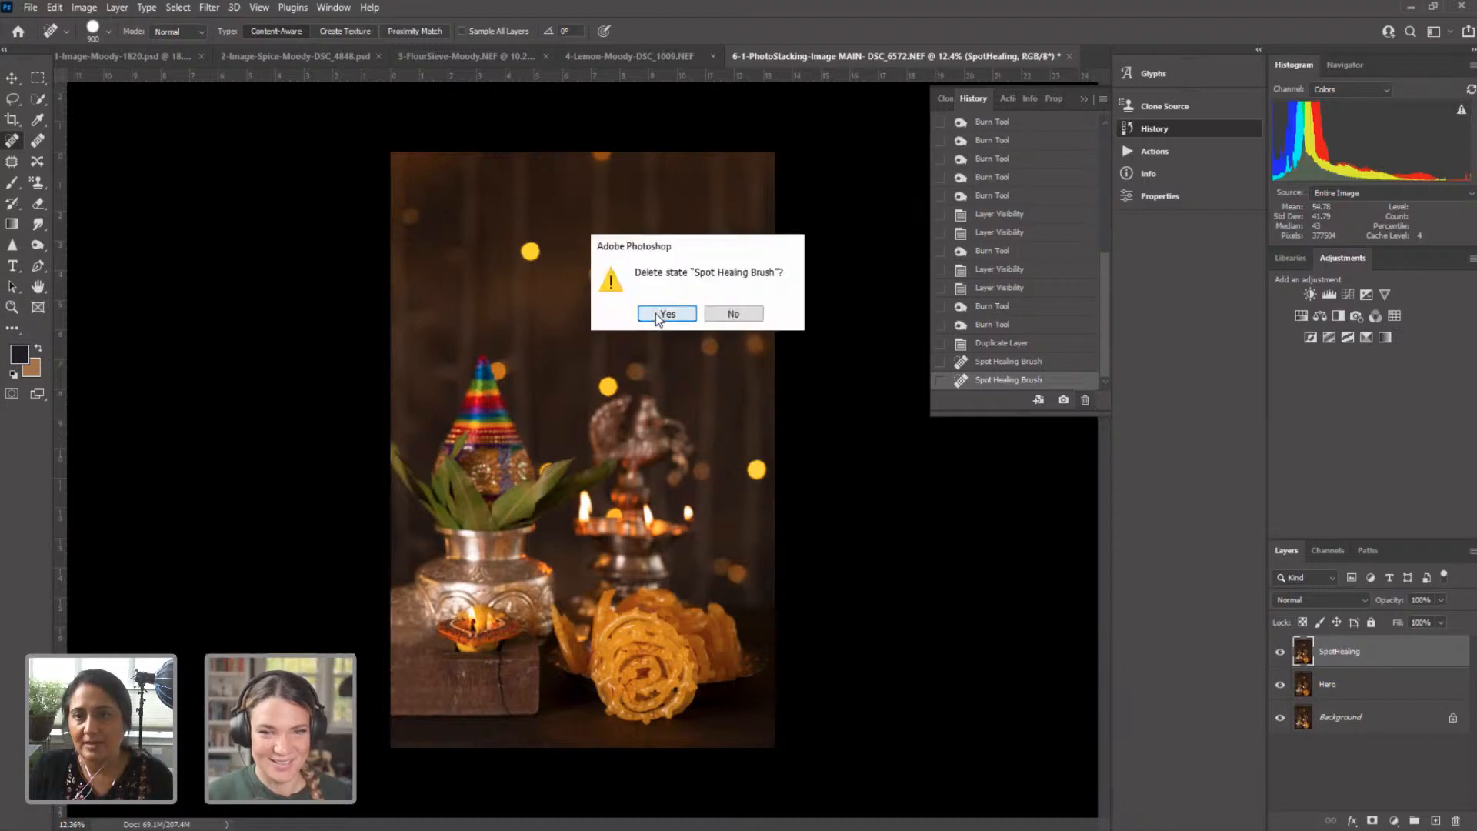
{"action": "left_click", "coordinate": [665, 314]}
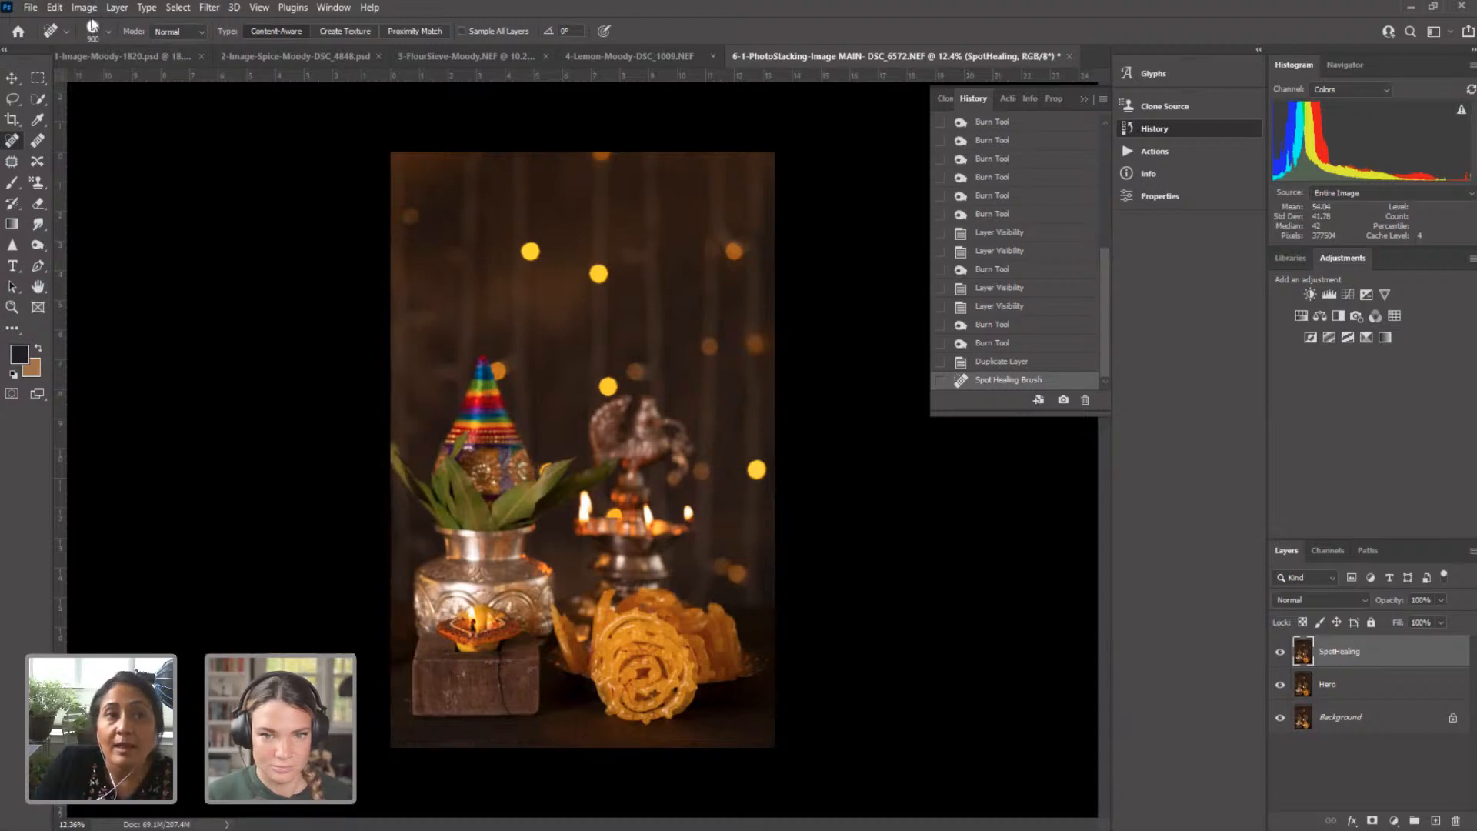
Step: Open the raw file 6-2-Photostacking -image-backgroundDSC_6438.NEF from the Adobe Photoshop Workshop folder through Camera Raw without adjustments
{"action": "left_click", "coordinate": [27, 10]}
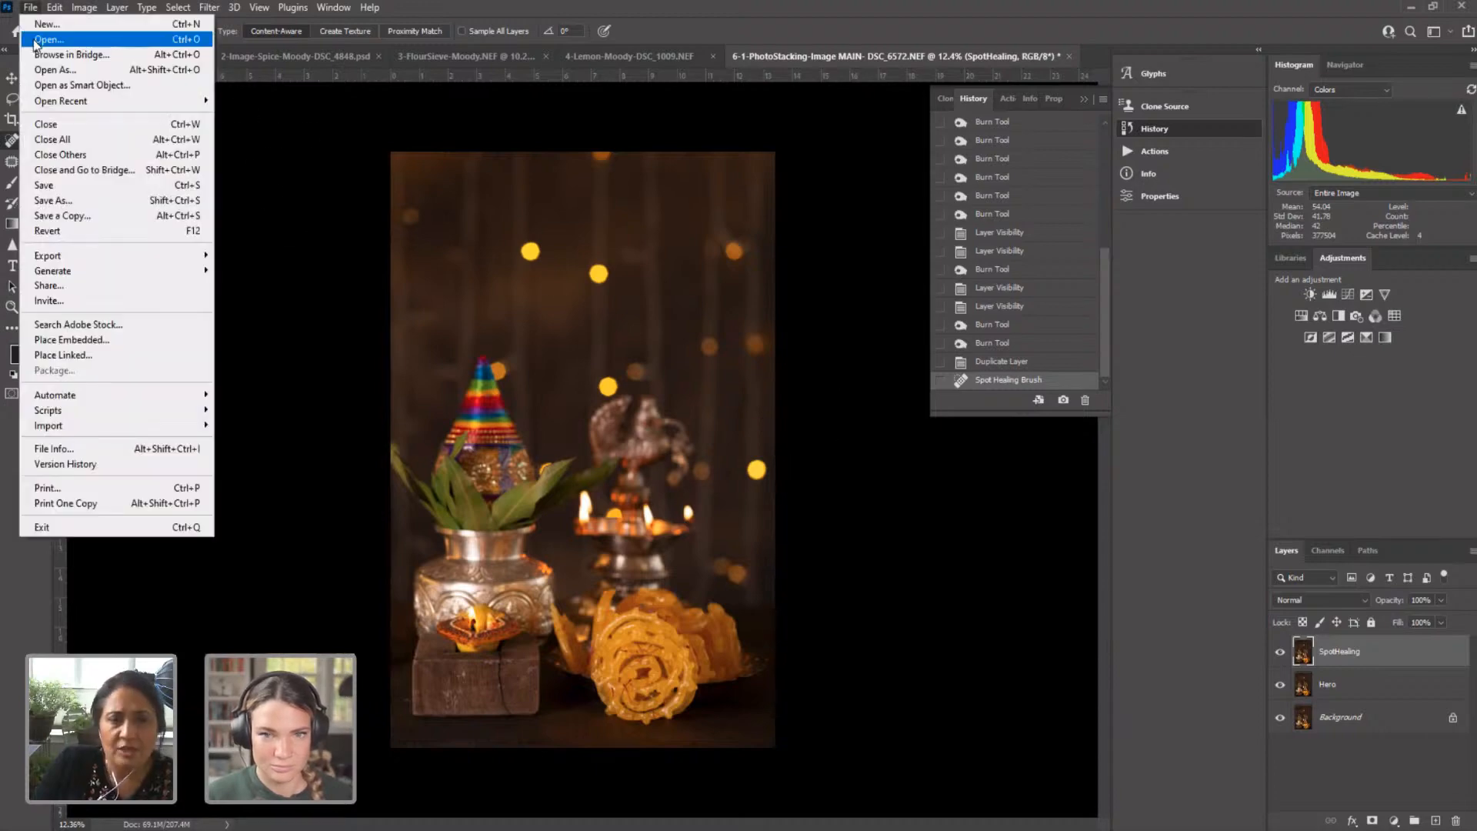
{"action": "left_click", "coordinate": [48, 39]}
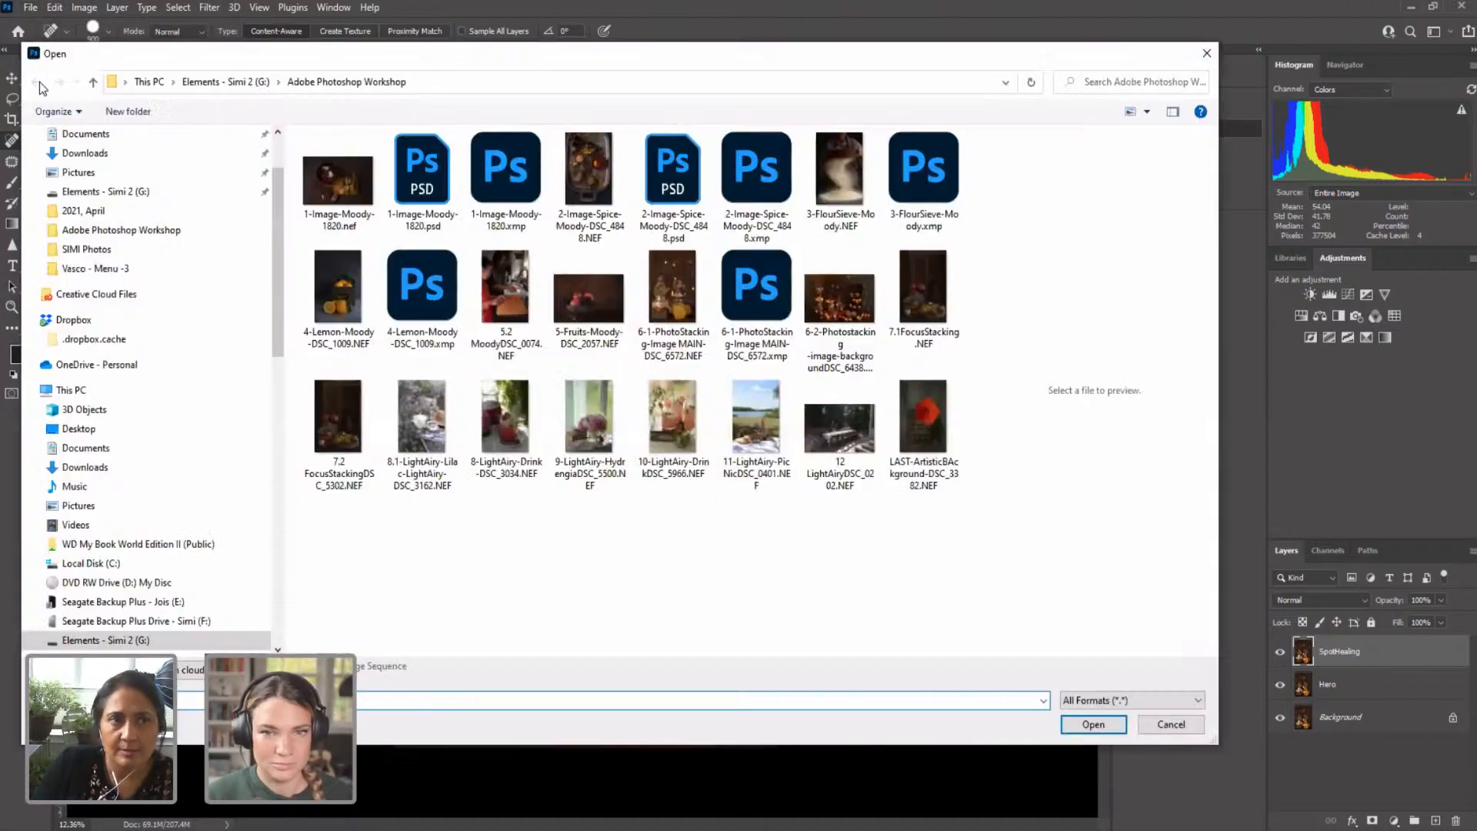
{"action": "left_click", "coordinate": [838, 323]}
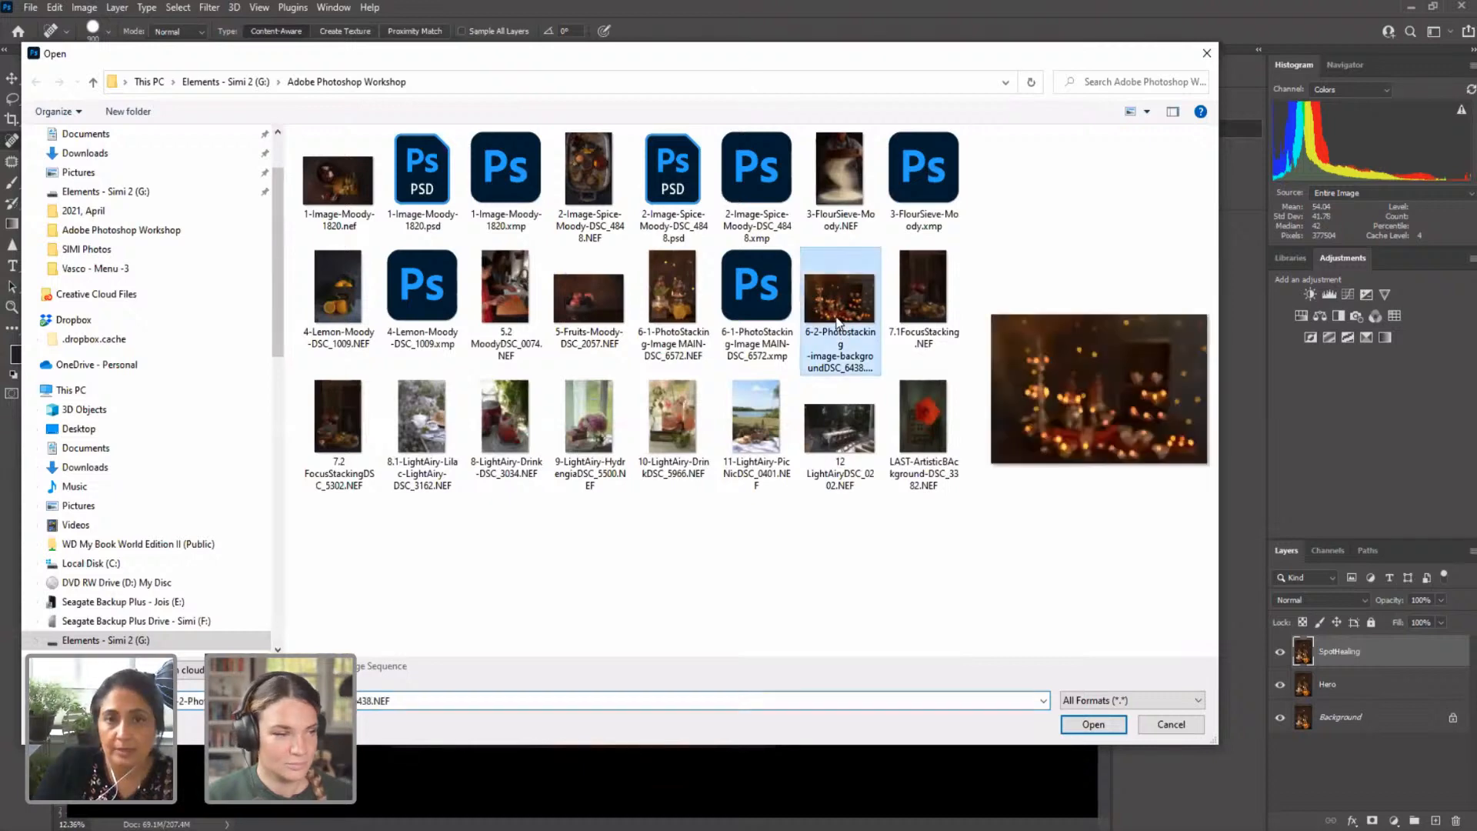
{"action": "left_click", "coordinate": [1093, 724]}
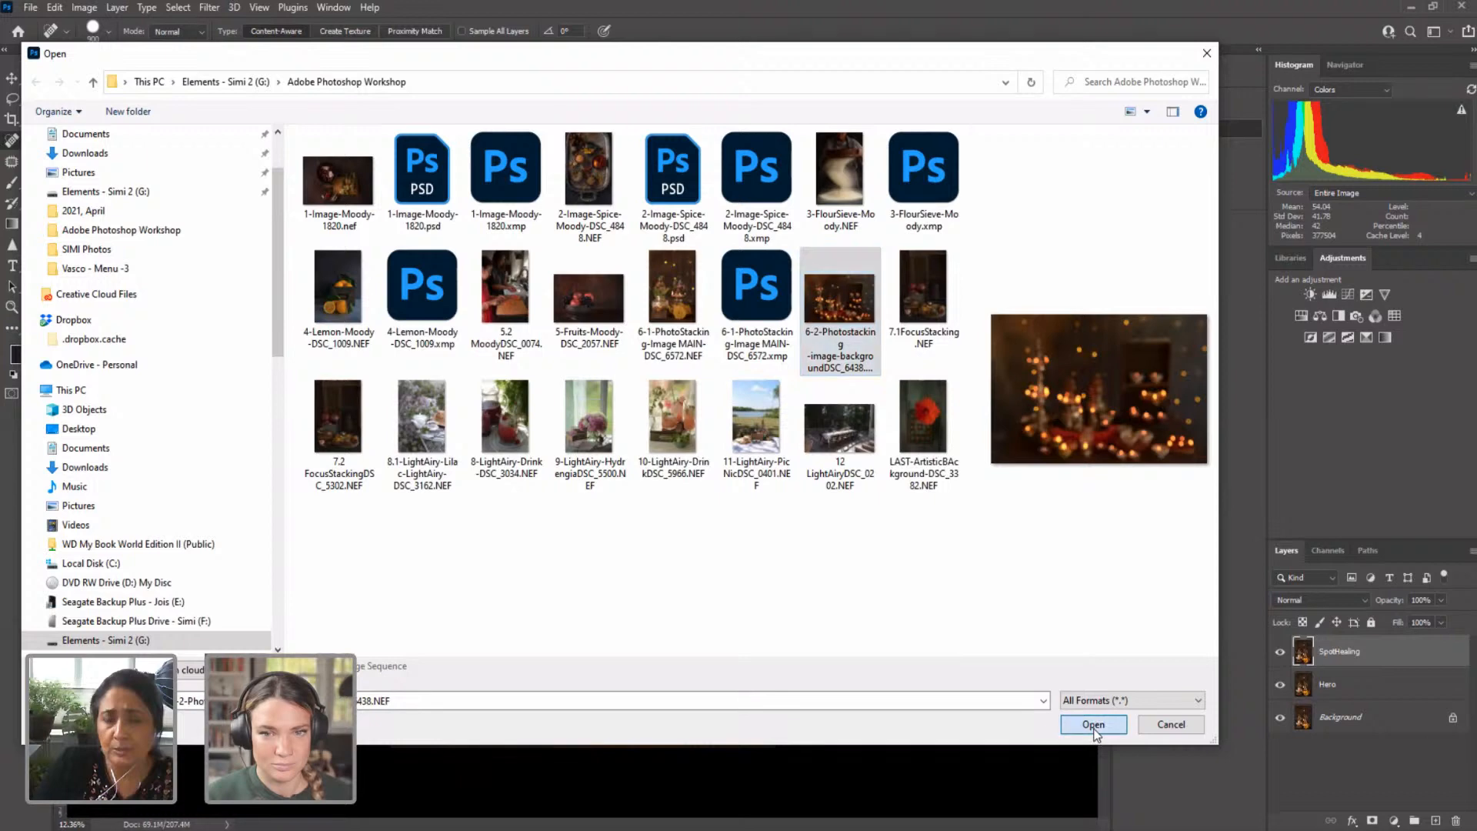
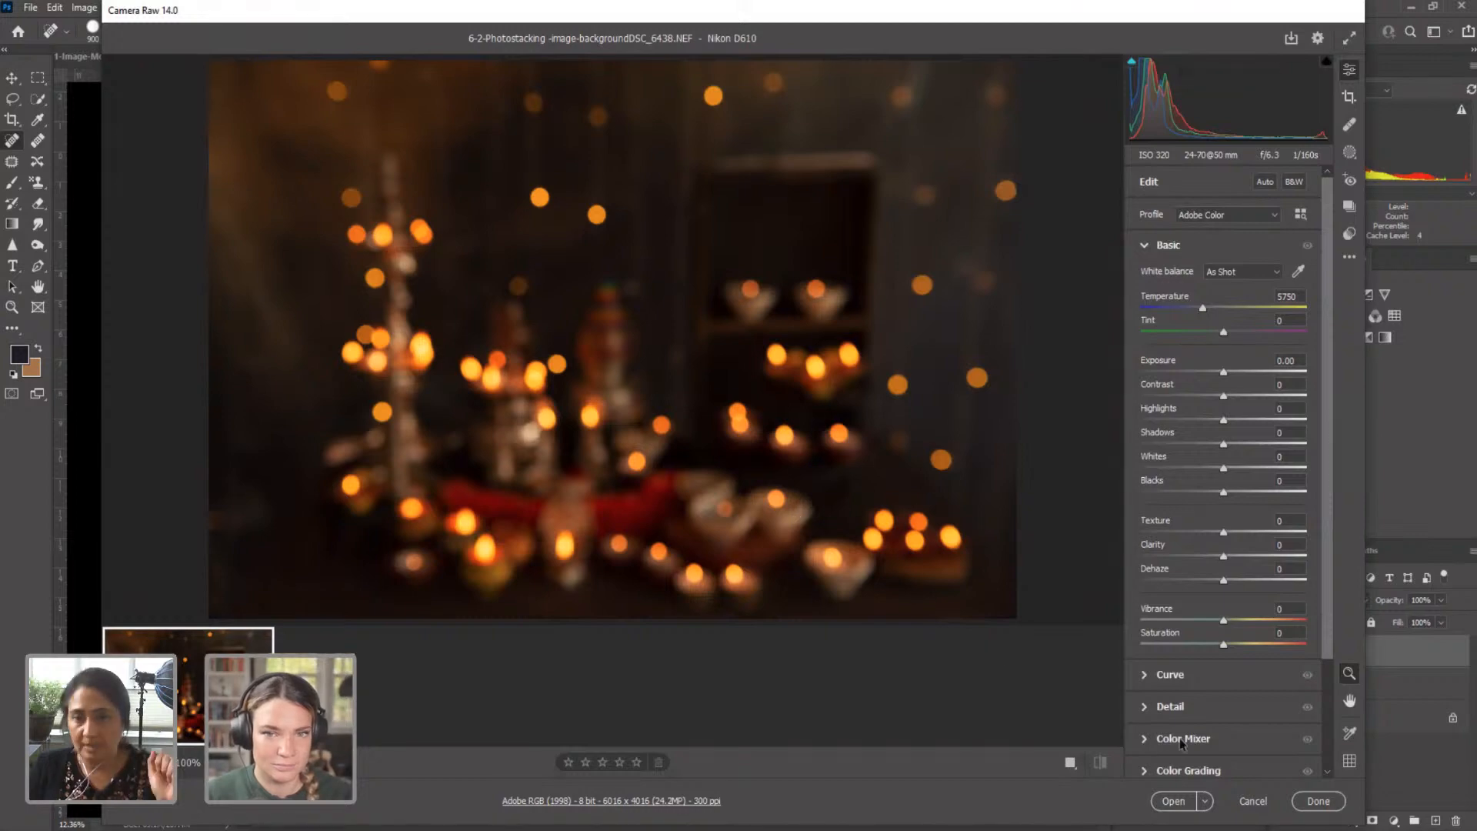
{"action": "left_click", "coordinate": [1175, 801]}
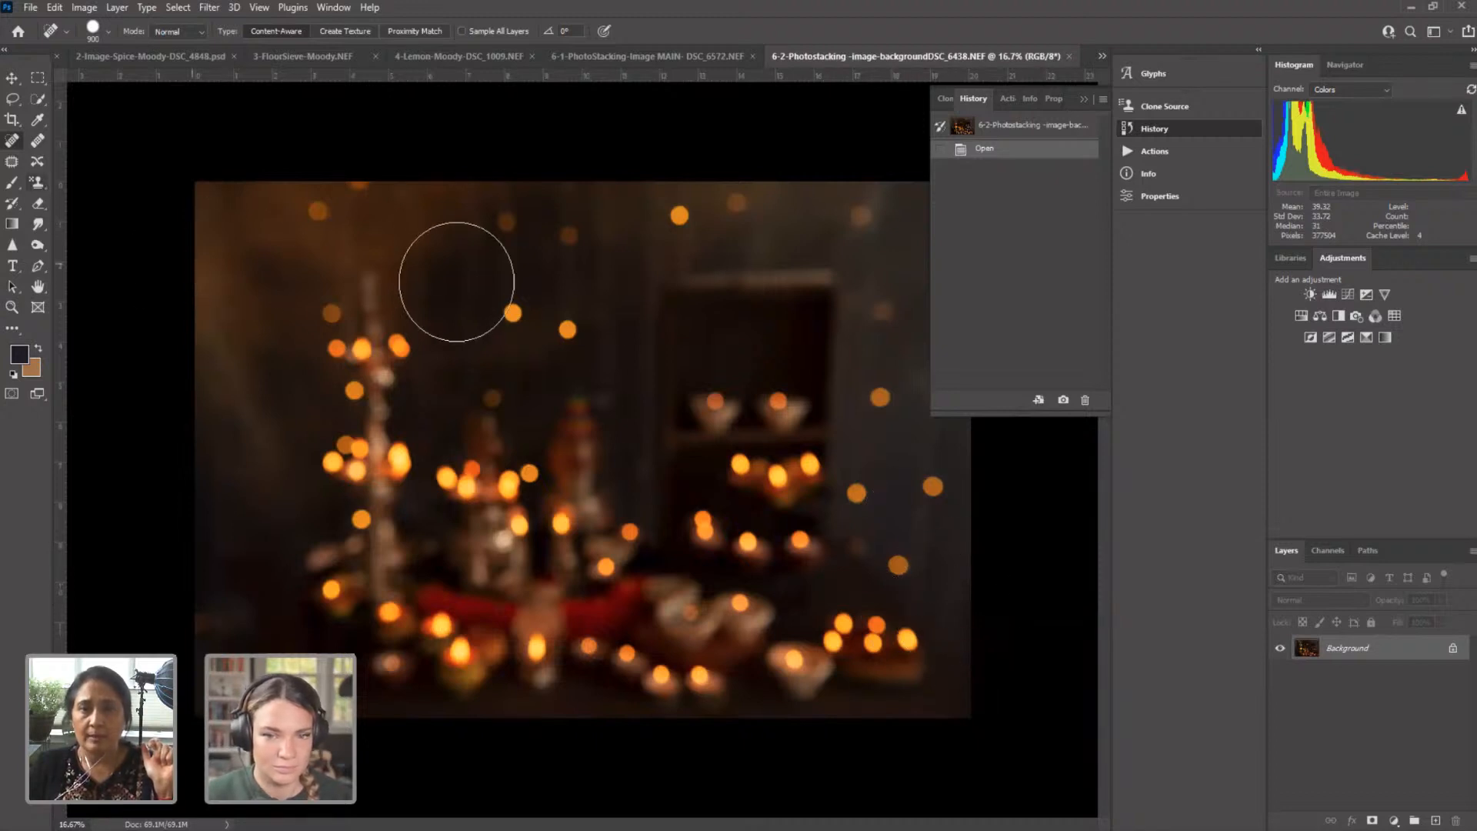
Step: Float the blurred lights image in its own window and copy it with the Move tool into the main photo stacking document
{"action": "left_click", "coordinate": [12, 77]}
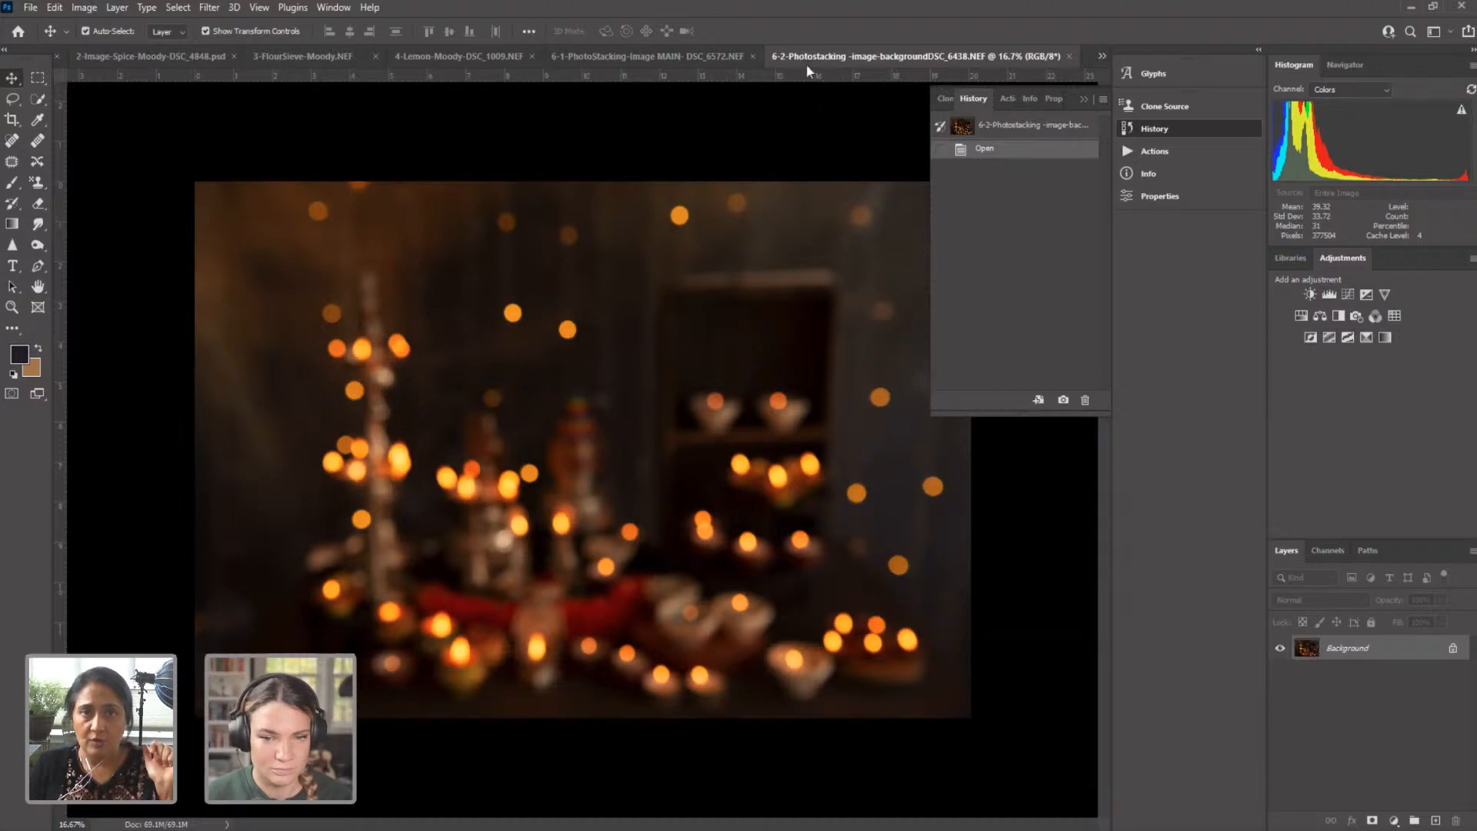
{"action": "left_click_drag", "start_coordinate": [807, 71], "coordinate": [944, 169]}
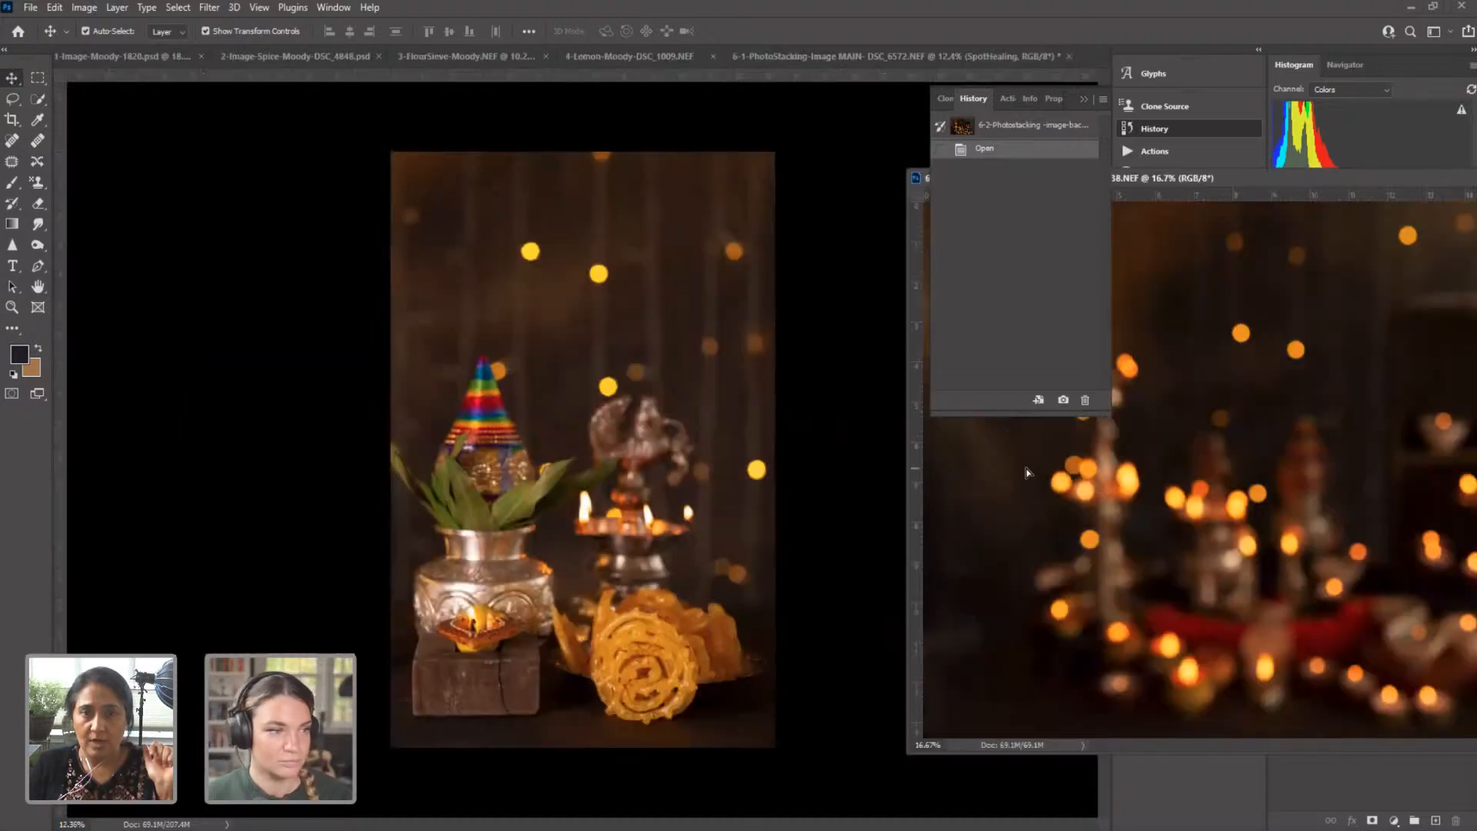
{"action": "left_click_drag", "start_coordinate": [1011, 453], "coordinate": [546, 321]}
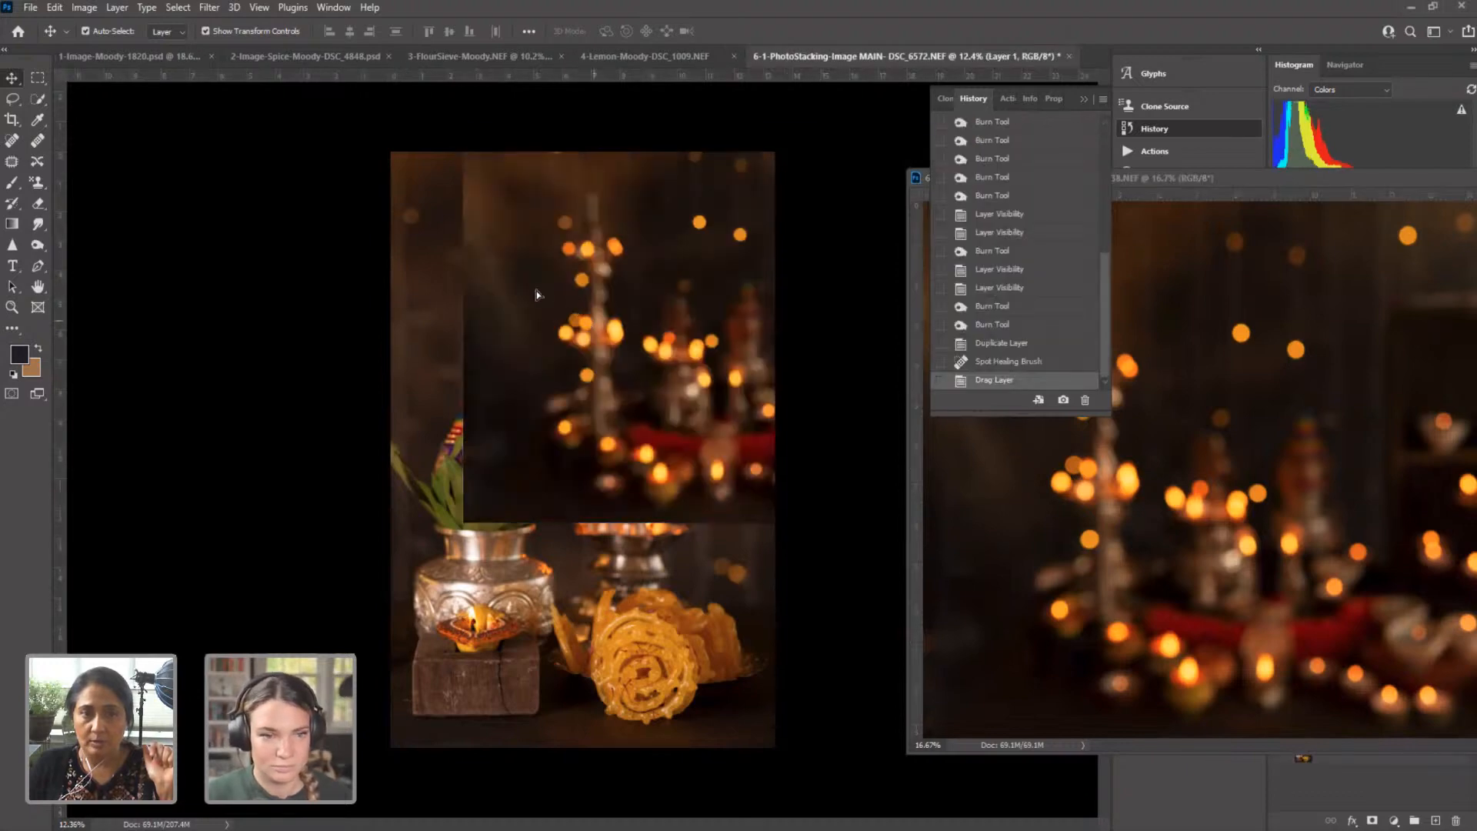
Step: Position the lights layer across the upper part of the main photo, covering its full width, and close the separate background document
{"action": "left_click_drag", "start_coordinate": [467, 293], "coordinate": [467, 293]}
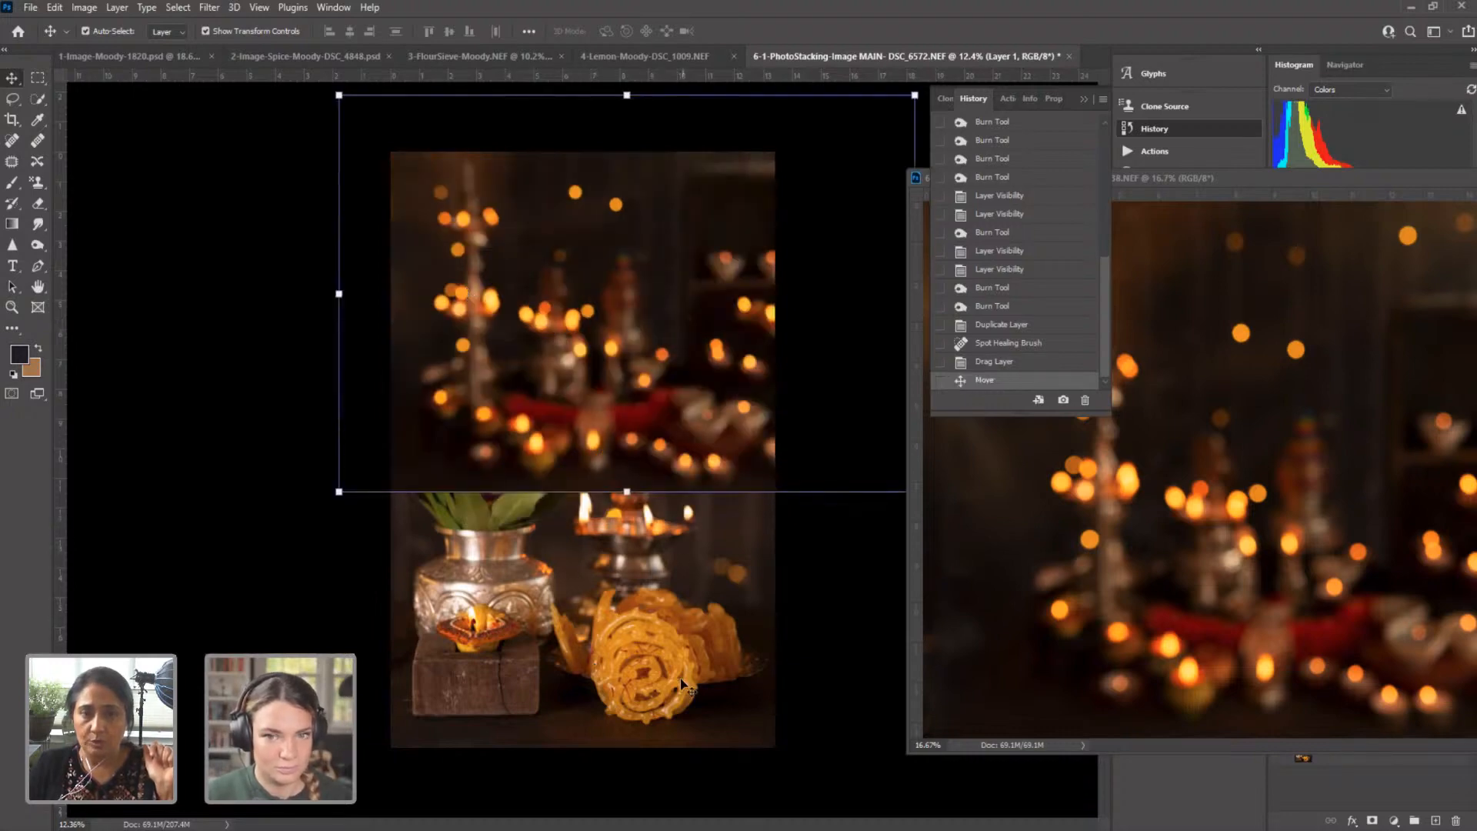
{"action": "left_click_drag", "start_coordinate": [638, 364], "coordinate": [626, 370]}
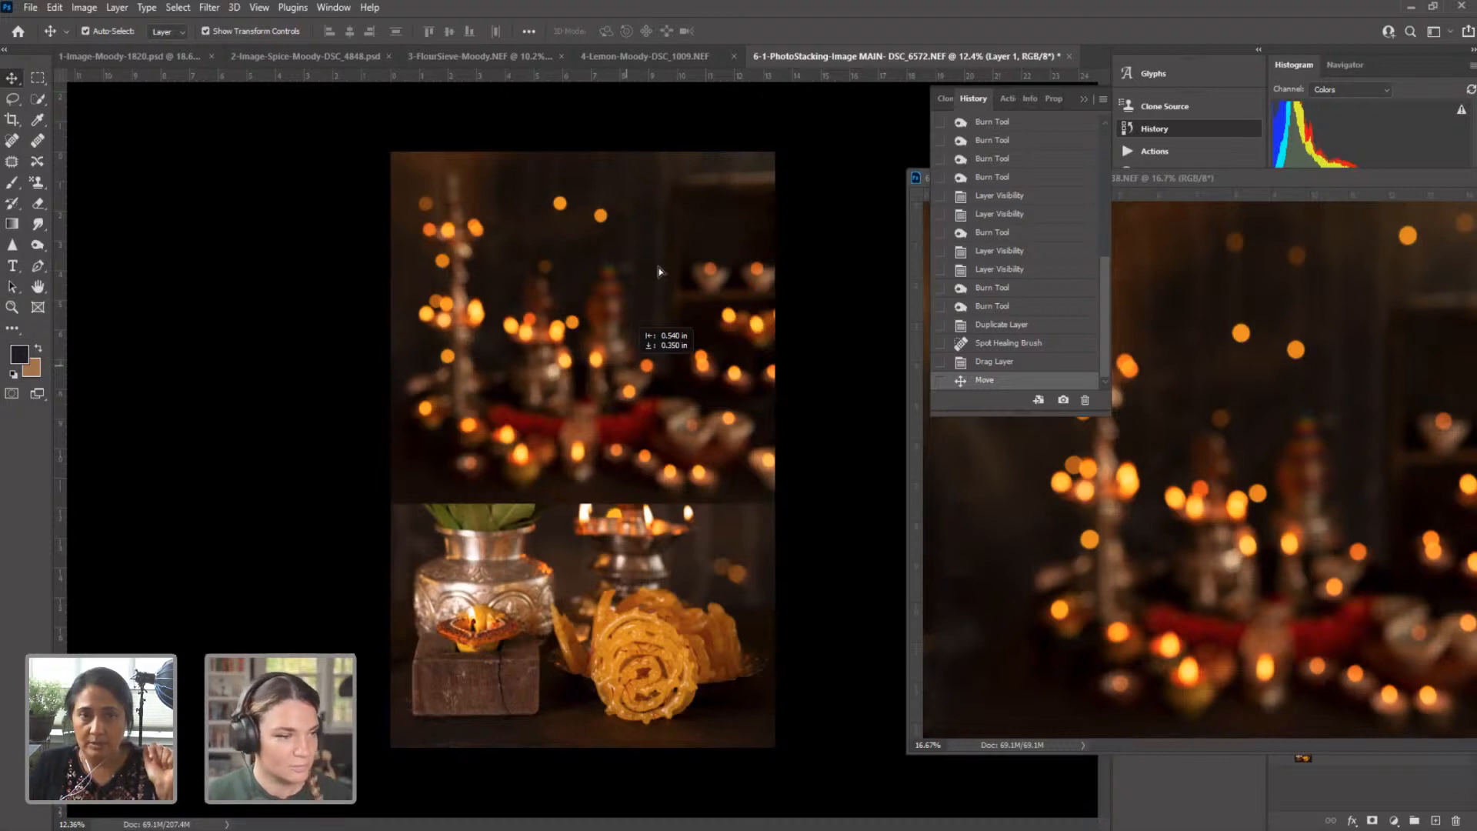
{"action": "left_click_drag", "start_coordinate": [627, 370], "coordinate": [669, 297]}
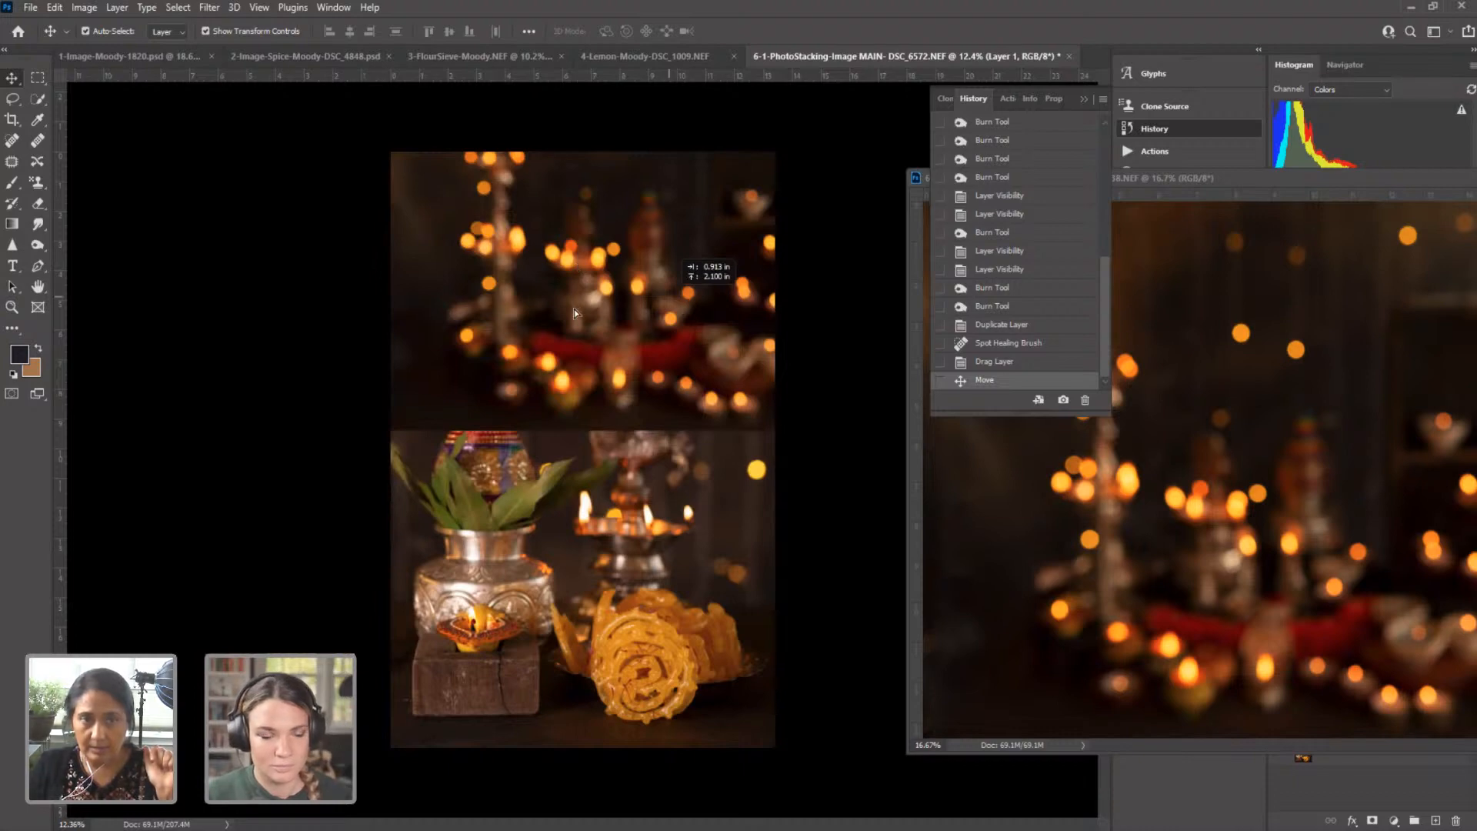
{"action": "left_click_drag", "start_coordinate": [669, 296], "coordinate": [571, 339]}
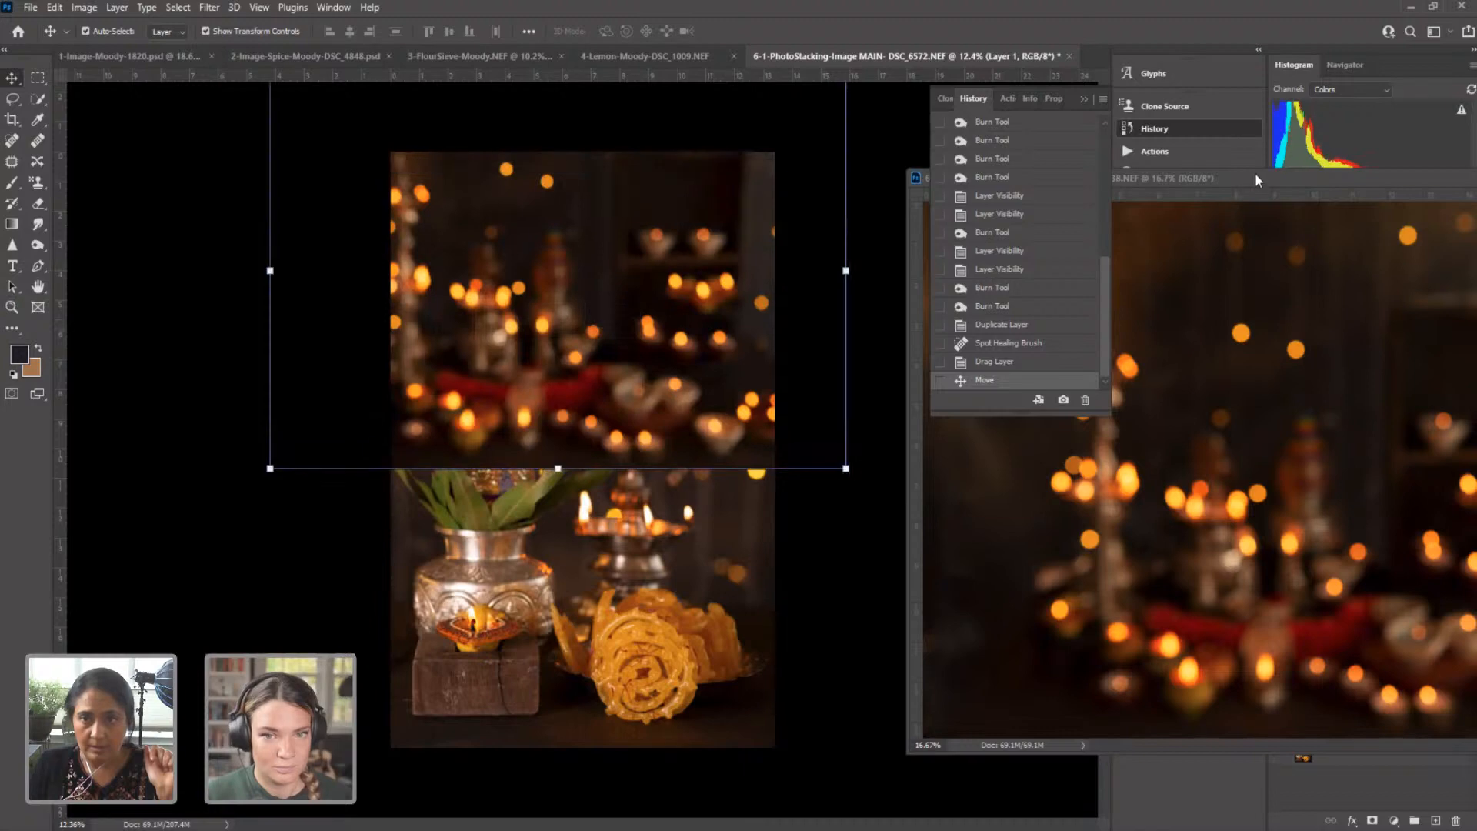
{"action": "left_click", "coordinate": [1238, 425]}
{"action": "key", "text": "ctrl+w"}
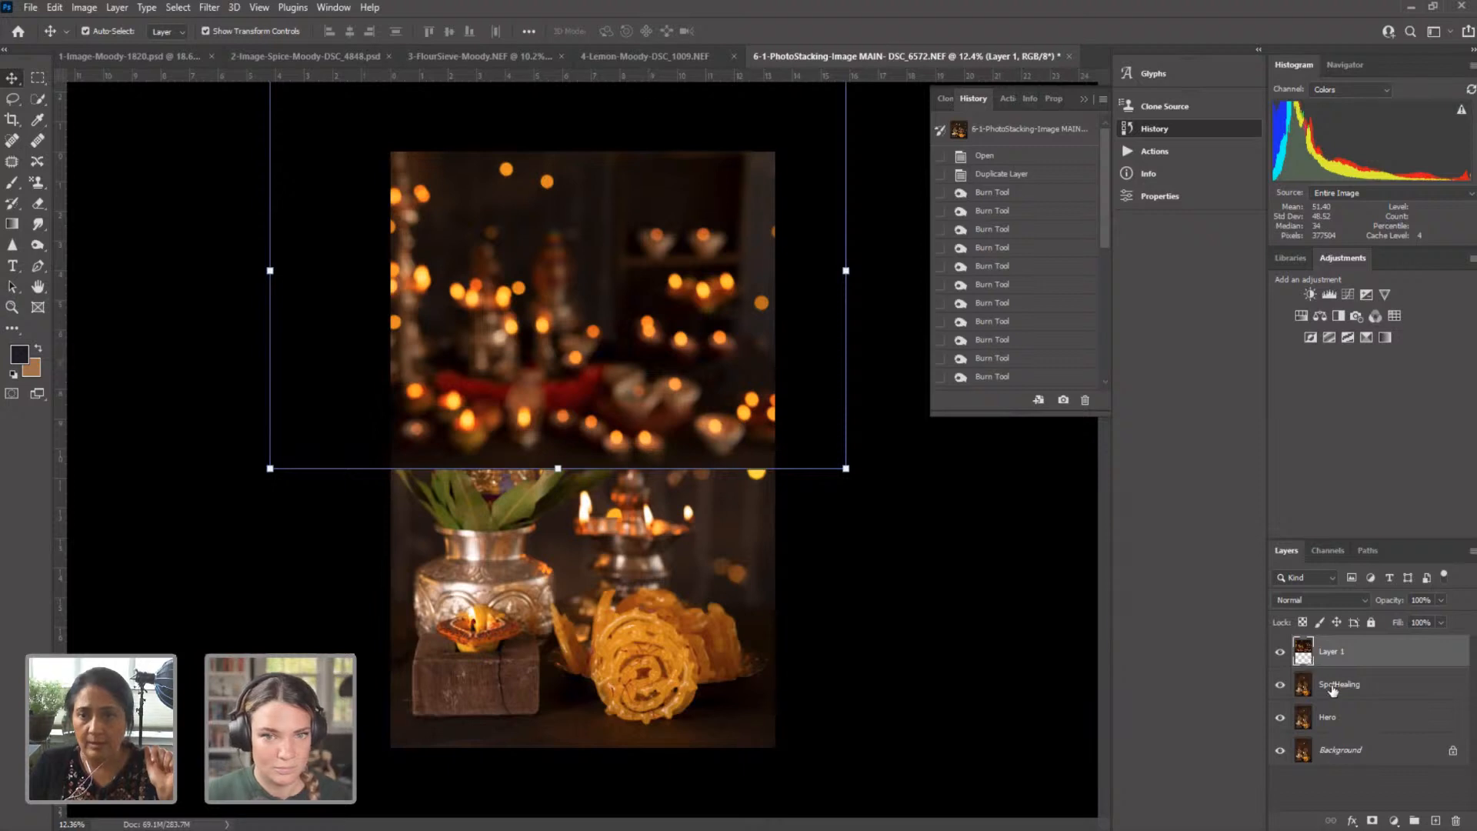
Step: Add a layer mask to Layer 1 and ready the Brush tool with black at 100% opacity
{"action": "left_click", "coordinate": [1372, 821]}
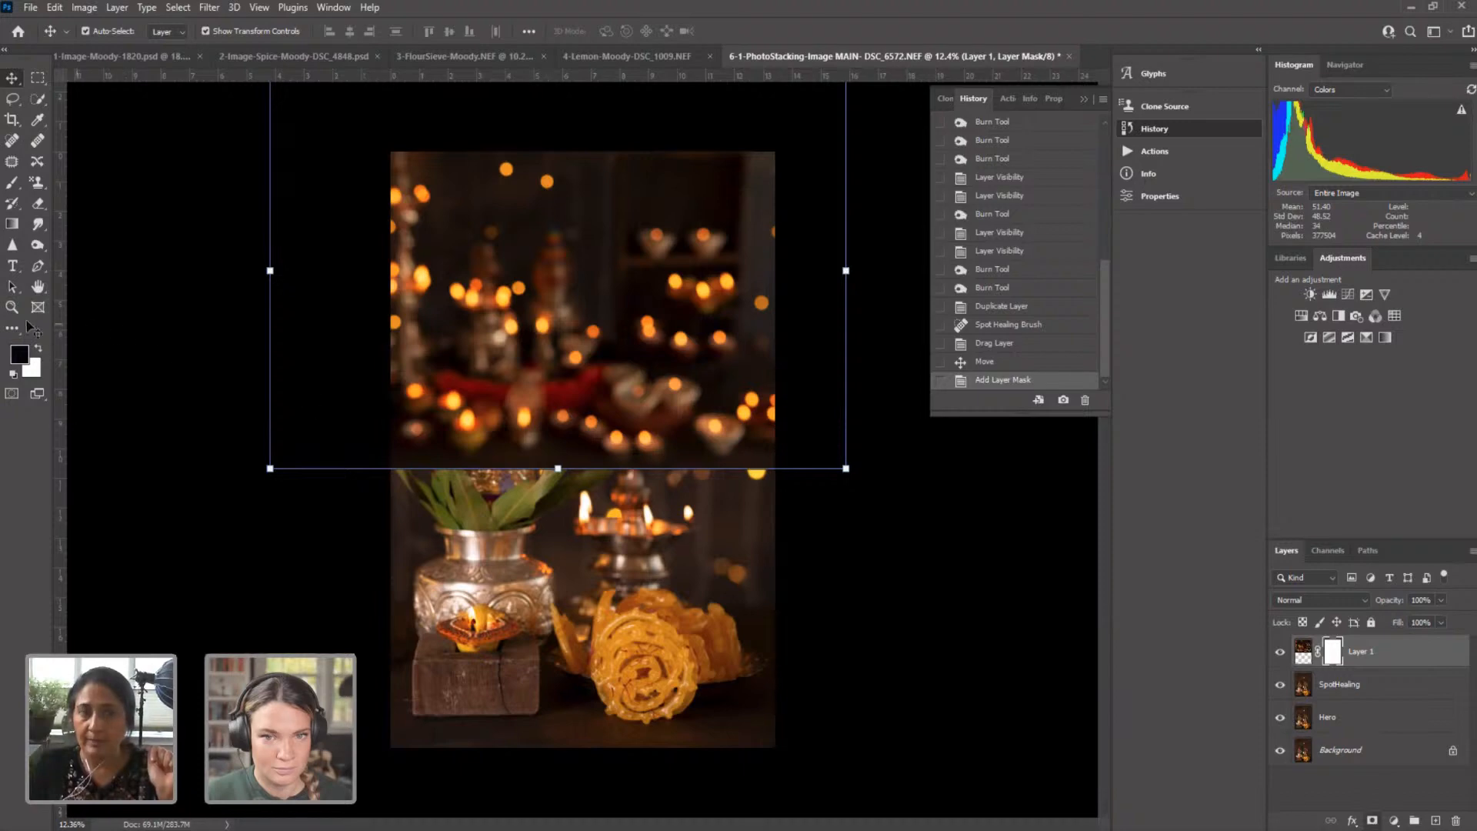
{"action": "left_click", "coordinate": [26, 357]}
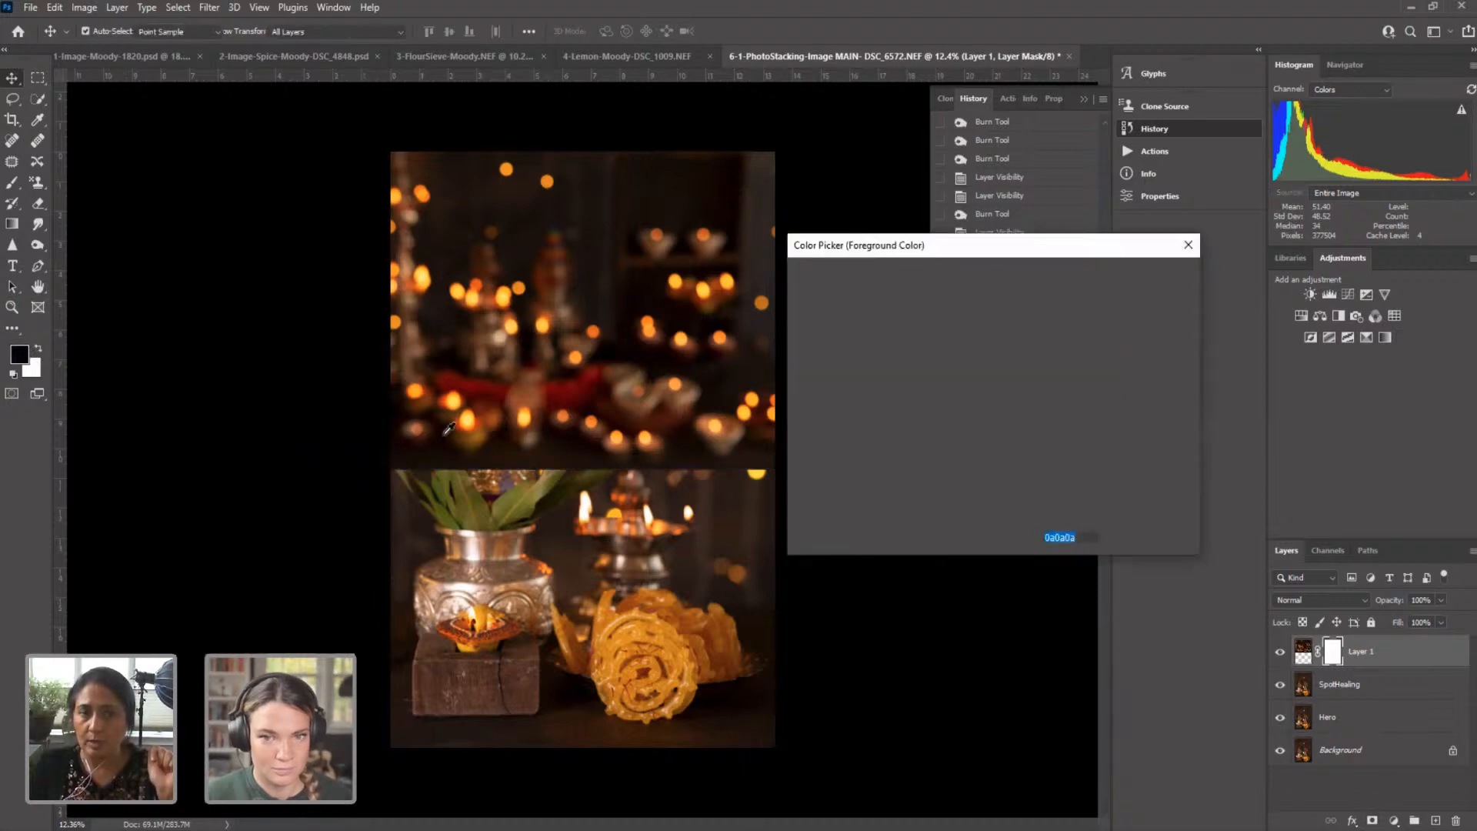
{"action": "left_click", "coordinate": [1147, 276]}
{"action": "key", "text": "v"}
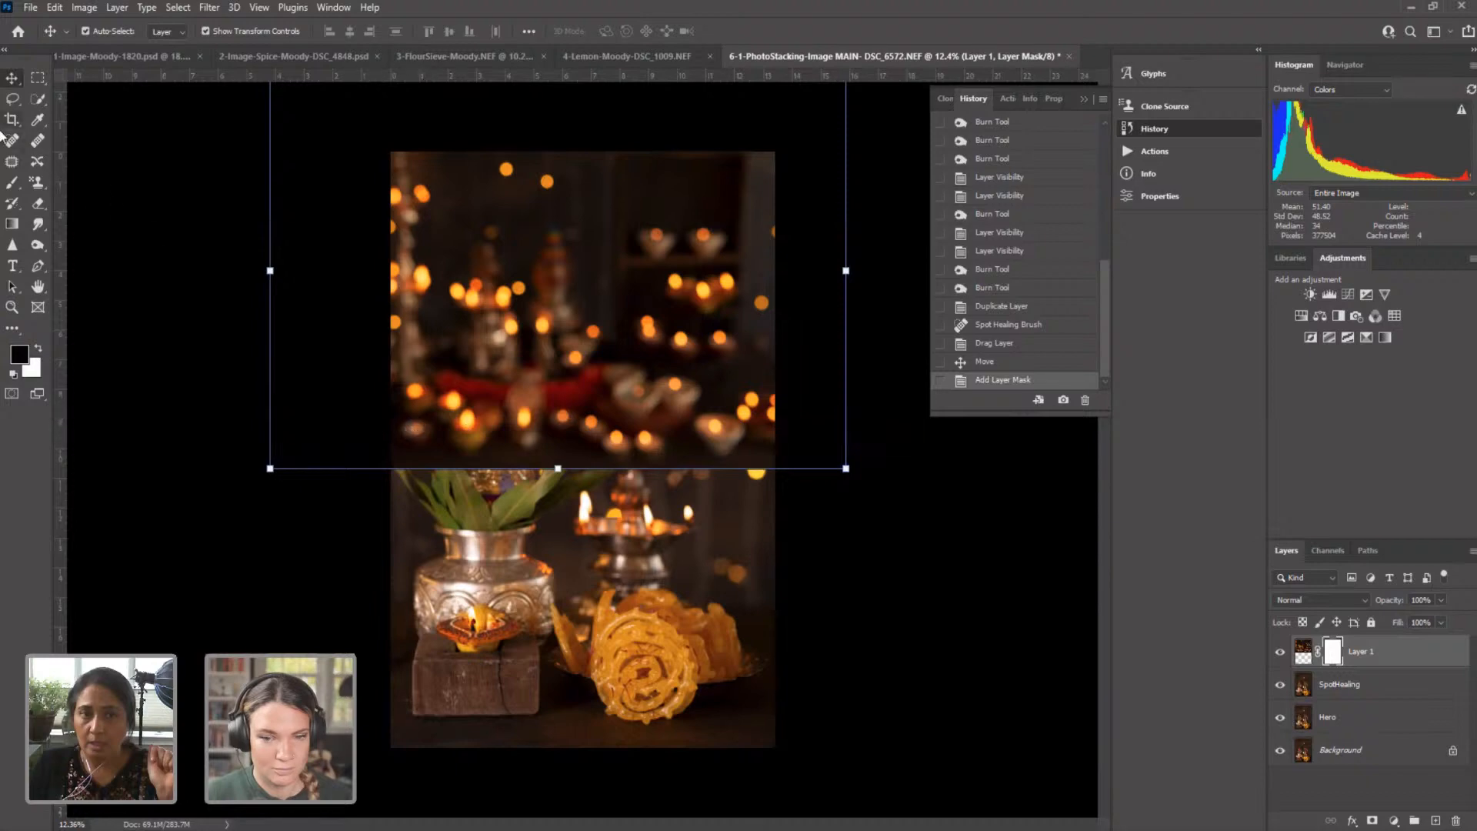
{"action": "left_click", "coordinate": [13, 182]}
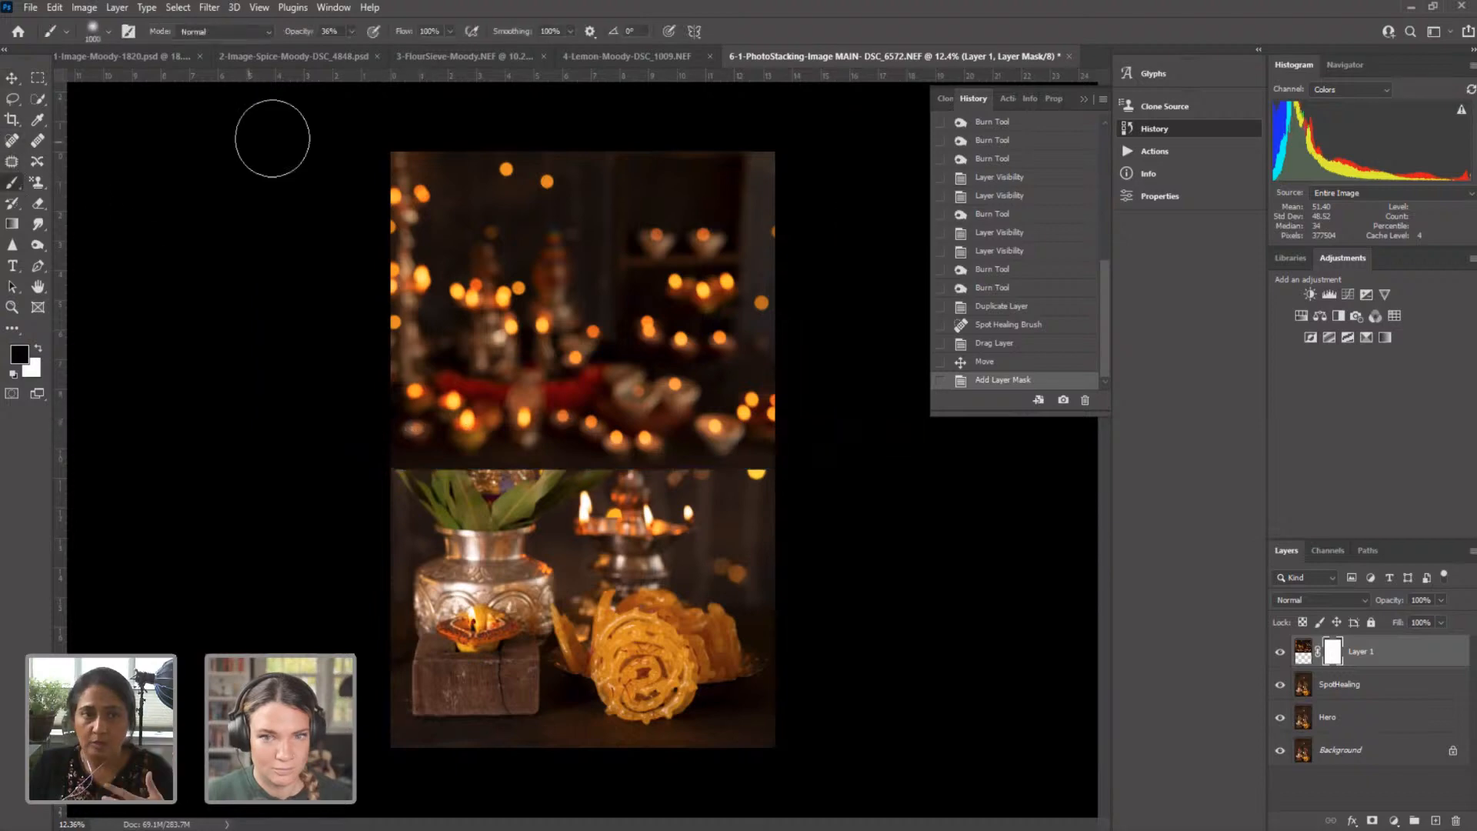
{"action": "left_click", "coordinate": [351, 31]}
{"action": "left_click_drag", "start_coordinate": [360, 49], "coordinate": [397, 49]}
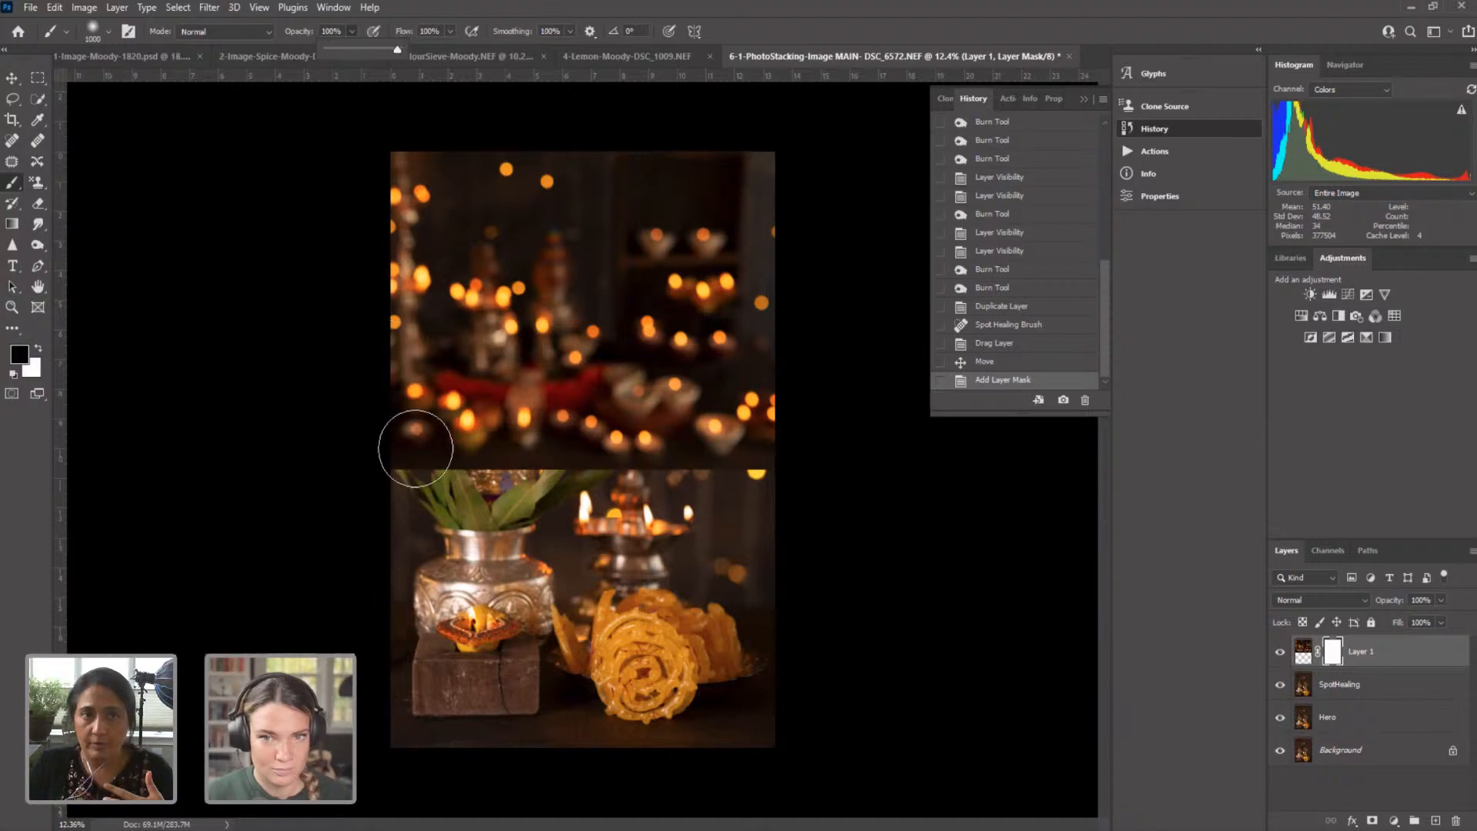
Step: Paint black on Layer 1's mask over the rainbow cone, pot and leaves, shrinking the brush to trace the cone's edges
{"action": "mouse_move", "coordinate": [412, 439]}
{"action": "left_mouse_down"}
{"action": "mouse_move", "coordinate": [483, 406]}
{"action": "mouse_move", "coordinate": [493, 462]}
{"action": "left_mouse_up"}
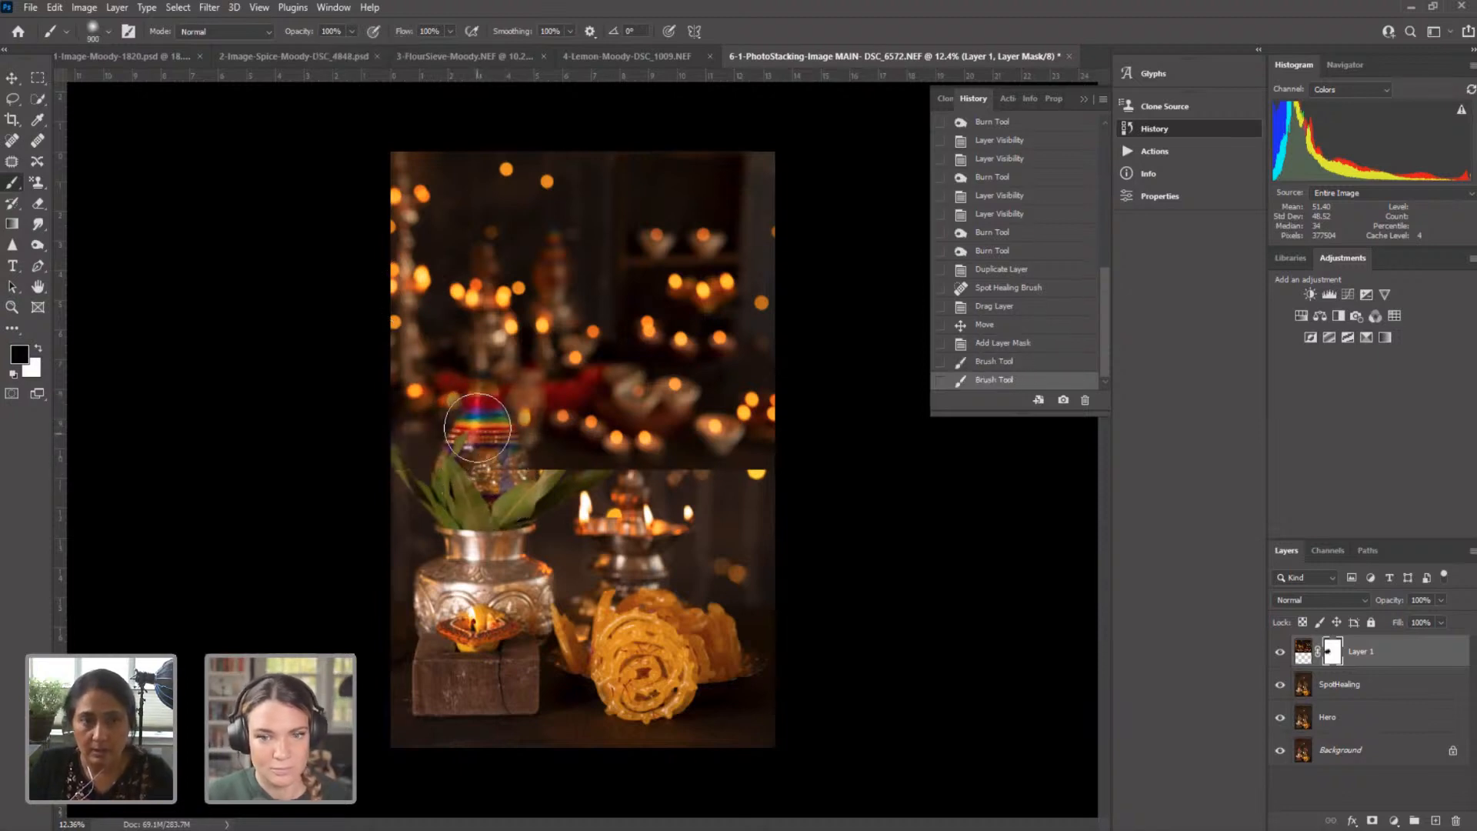
{"action": "key", "text": "bracketleft"}
{"action": "key", "text": "bracketleft"}
{"action": "key", "text": "bracketleft"}
{"action": "key", "text": "bracketleft"}
{"action": "key", "text": "bracketleft"}
{"action": "key", "text": "bracketleft"}
{"action": "left_click_drag", "start_coordinate": [485, 363], "coordinate": [483, 377]}
{"action": "key", "text": "bracketleft"}
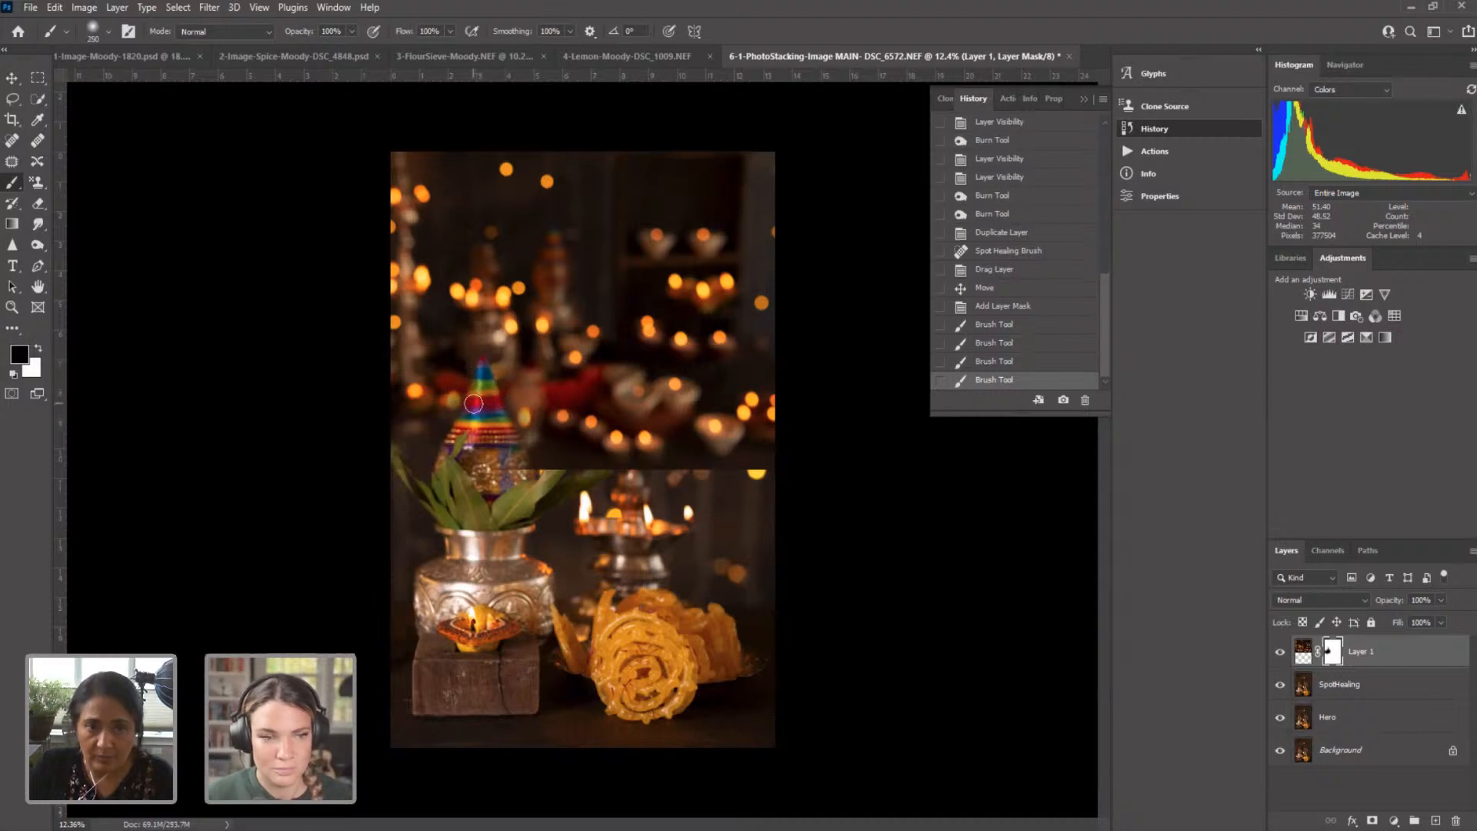
{"action": "key", "text": "bracketleft"}
{"action": "mouse_move", "coordinate": [450, 474]}
{"action": "left_mouse_down"}
{"action": "mouse_move", "coordinate": [577, 467]}
{"action": "mouse_move", "coordinate": [549, 454]}
{"action": "mouse_move", "coordinate": [608, 477]}
{"action": "mouse_move", "coordinate": [782, 481]}
{"action": "mouse_move", "coordinate": [695, 476]}
{"action": "mouse_move", "coordinate": [649, 411]}
{"action": "mouse_move", "coordinate": [627, 435]}
{"action": "left_mouse_up"}
Step: Mask the lights layer away over the brass lamp's figure and along its hard lower edge with a larger brush
{"action": "key", "text": "bracketright"}
{"action": "key", "text": "bracketright"}
{"action": "key", "text": "bracketright"}
{"action": "key", "text": "bracketright"}
{"action": "key", "text": "bracketright"}
{"action": "key", "text": "bracketright"}
{"action": "key", "text": "bracketright"}
{"action": "left_click", "coordinate": [653, 417]}
{"action": "left_click", "coordinate": [614, 443]}
{"action": "left_click", "coordinate": [603, 441]}
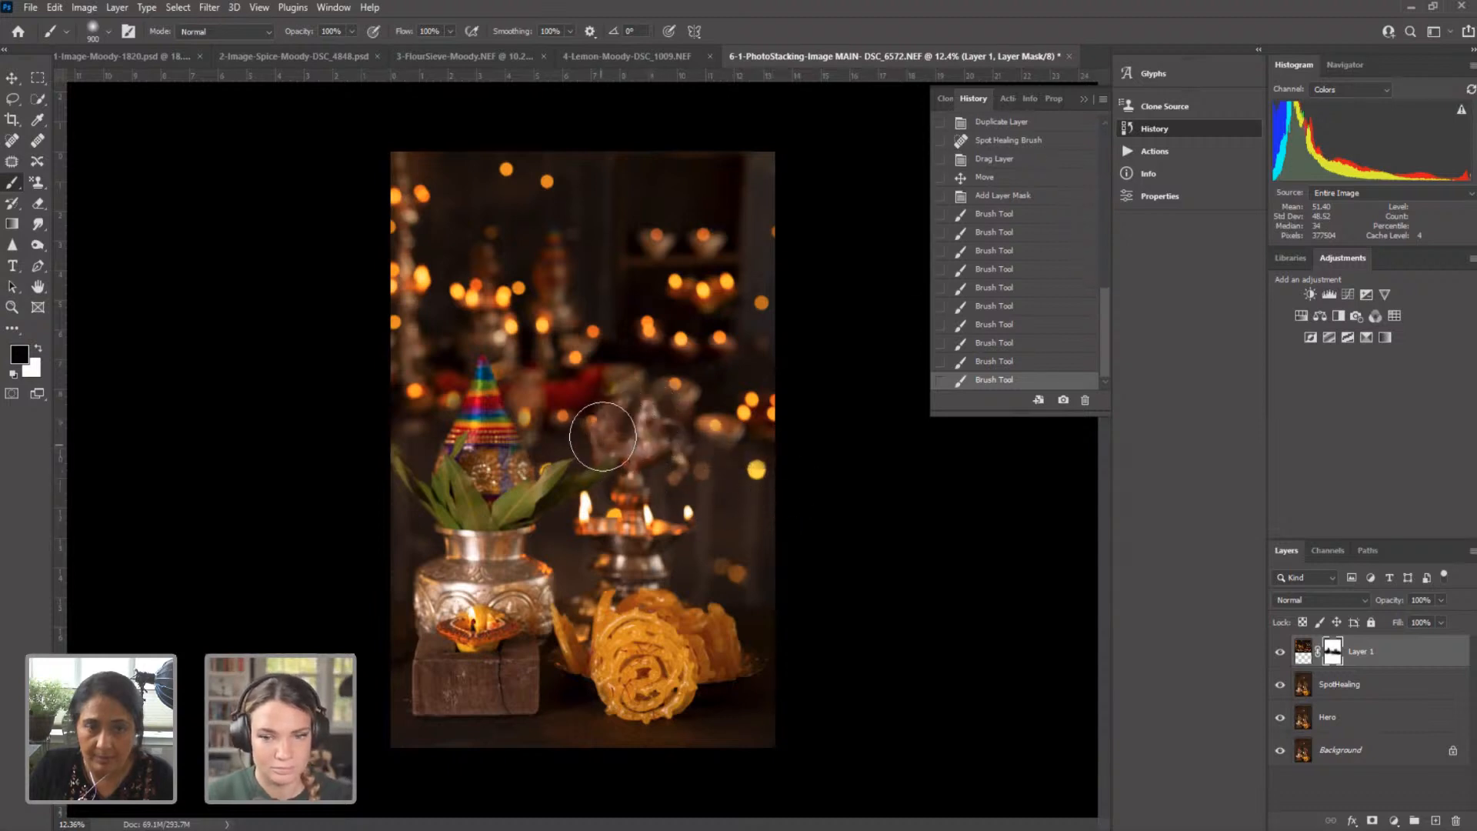
{"action": "left_click", "coordinate": [612, 419]}
{"action": "left_click", "coordinate": [625, 414]}
{"action": "left_click", "coordinate": [647, 422]}
{"action": "left_click", "coordinate": [665, 449]}
{"action": "left_click", "coordinate": [674, 471]}
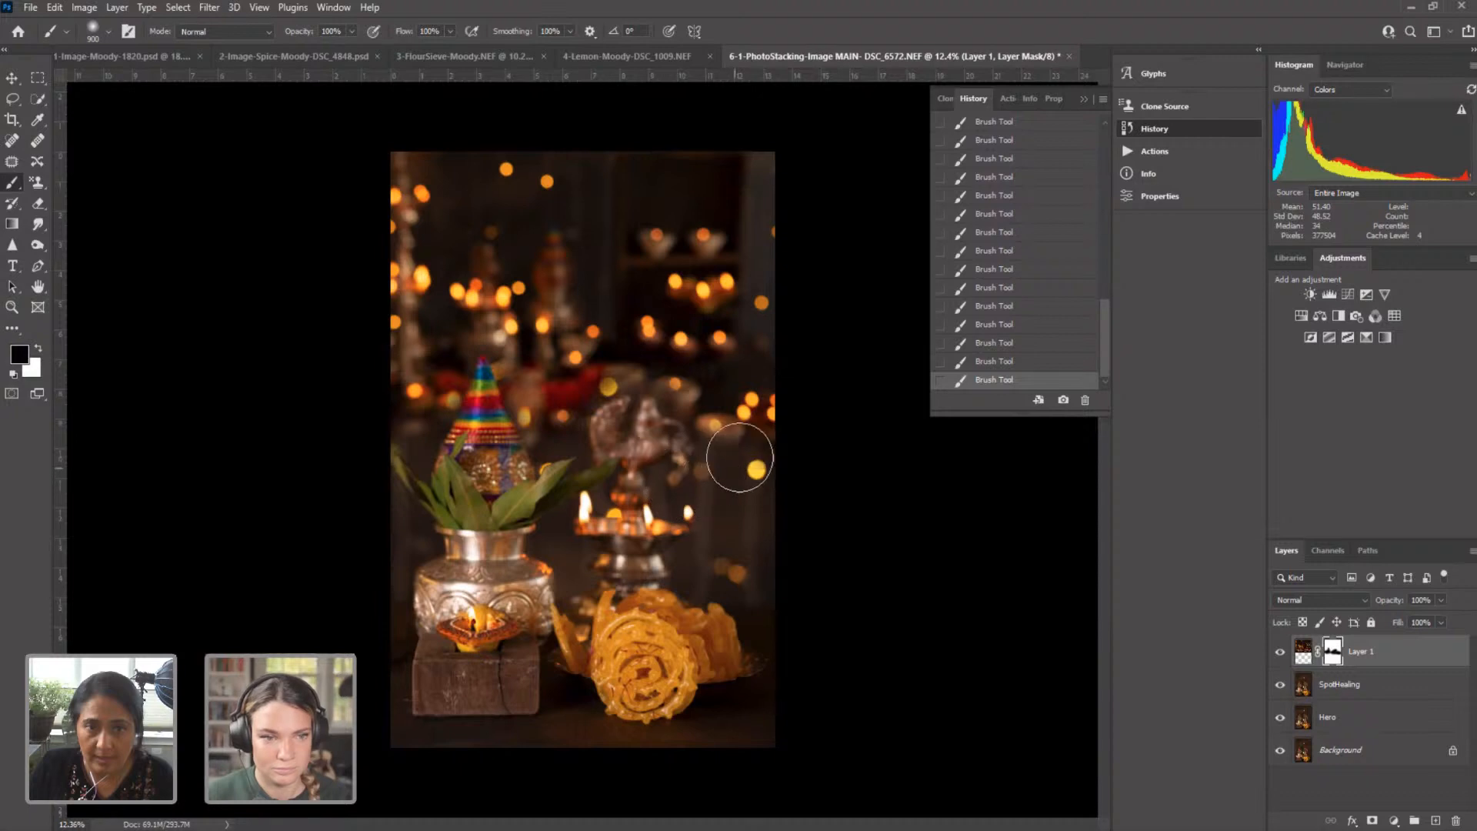
Step: Paint out the lights layer in the dark backdrop from the lamp's right side up over its top
{"action": "left_click", "coordinate": [737, 441]}
{"action": "left_click", "coordinate": [710, 422]}
{"action": "left_click", "coordinate": [689, 404]}
{"action": "left_click", "coordinate": [666, 392]}
{"action": "left_click", "coordinate": [635, 387]}
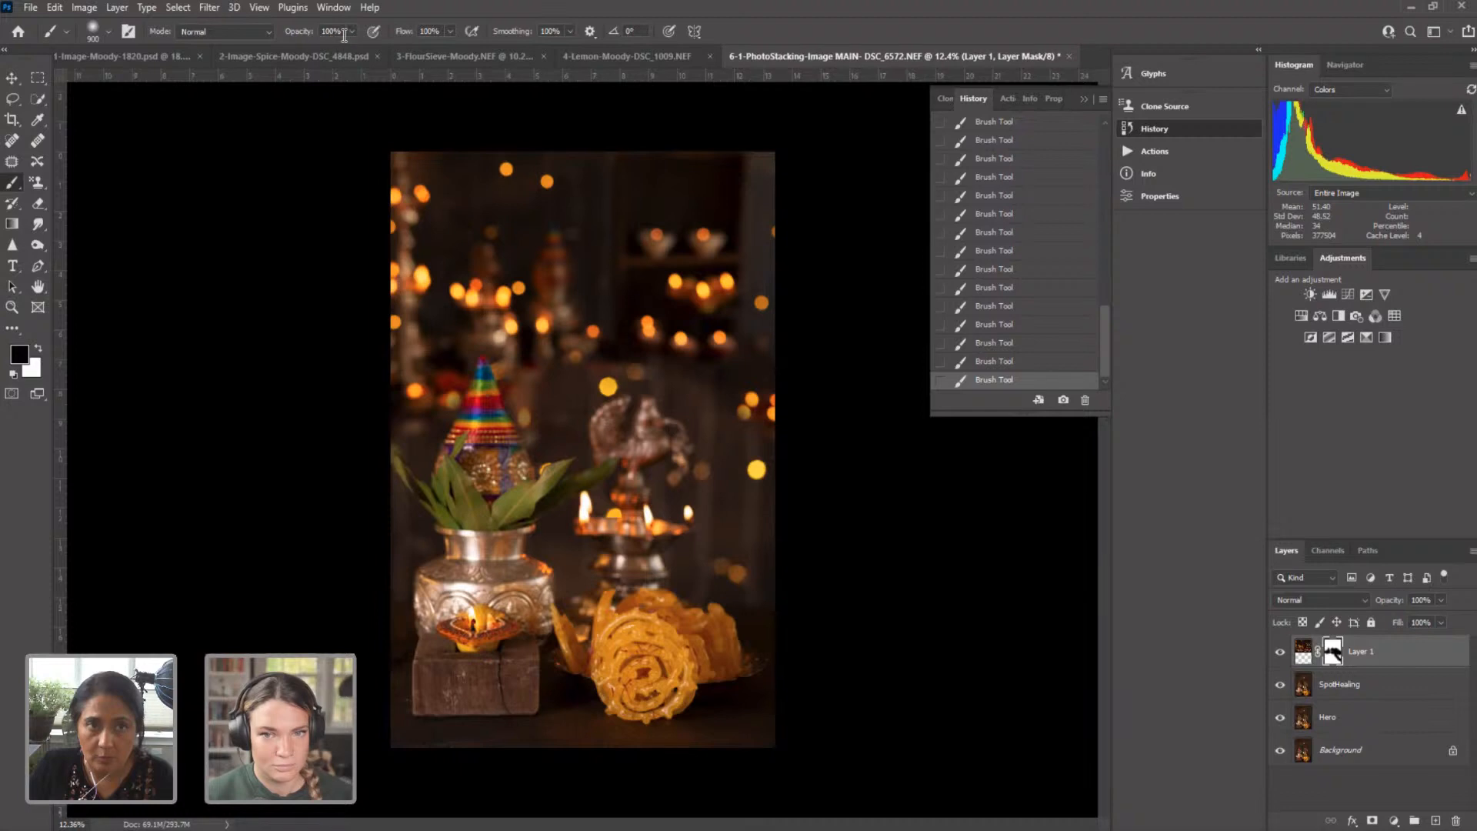
Step: Soften the mask transition above the lamp with black at 43% brush opacity, and compare by toggling Layer 1's visibility
{"action": "left_click_drag", "start_coordinate": [352, 30], "coordinate": [323, 49]}
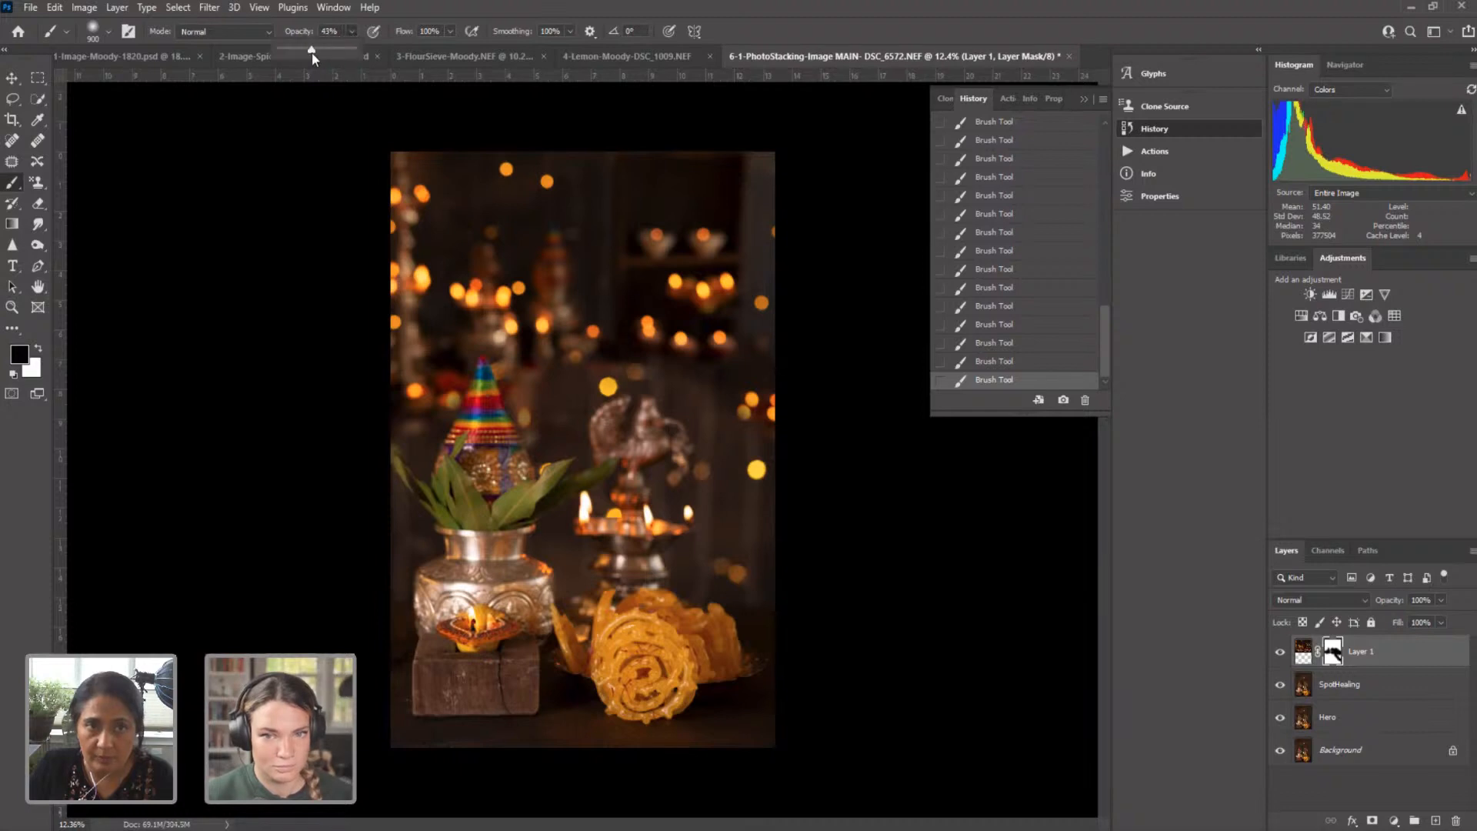
{"action": "left_click", "coordinate": [39, 350]}
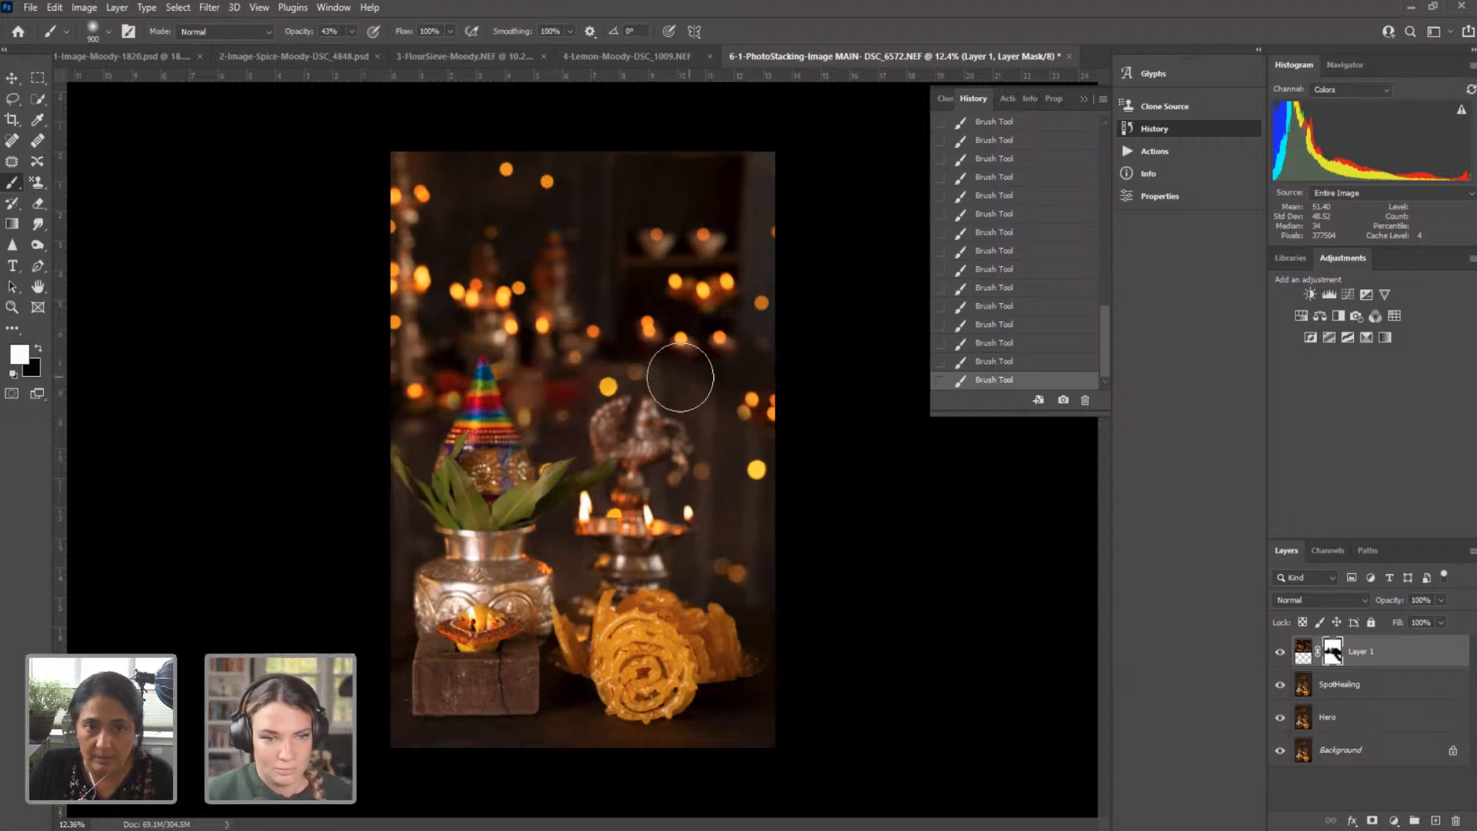
{"action": "key", "text": "x"}
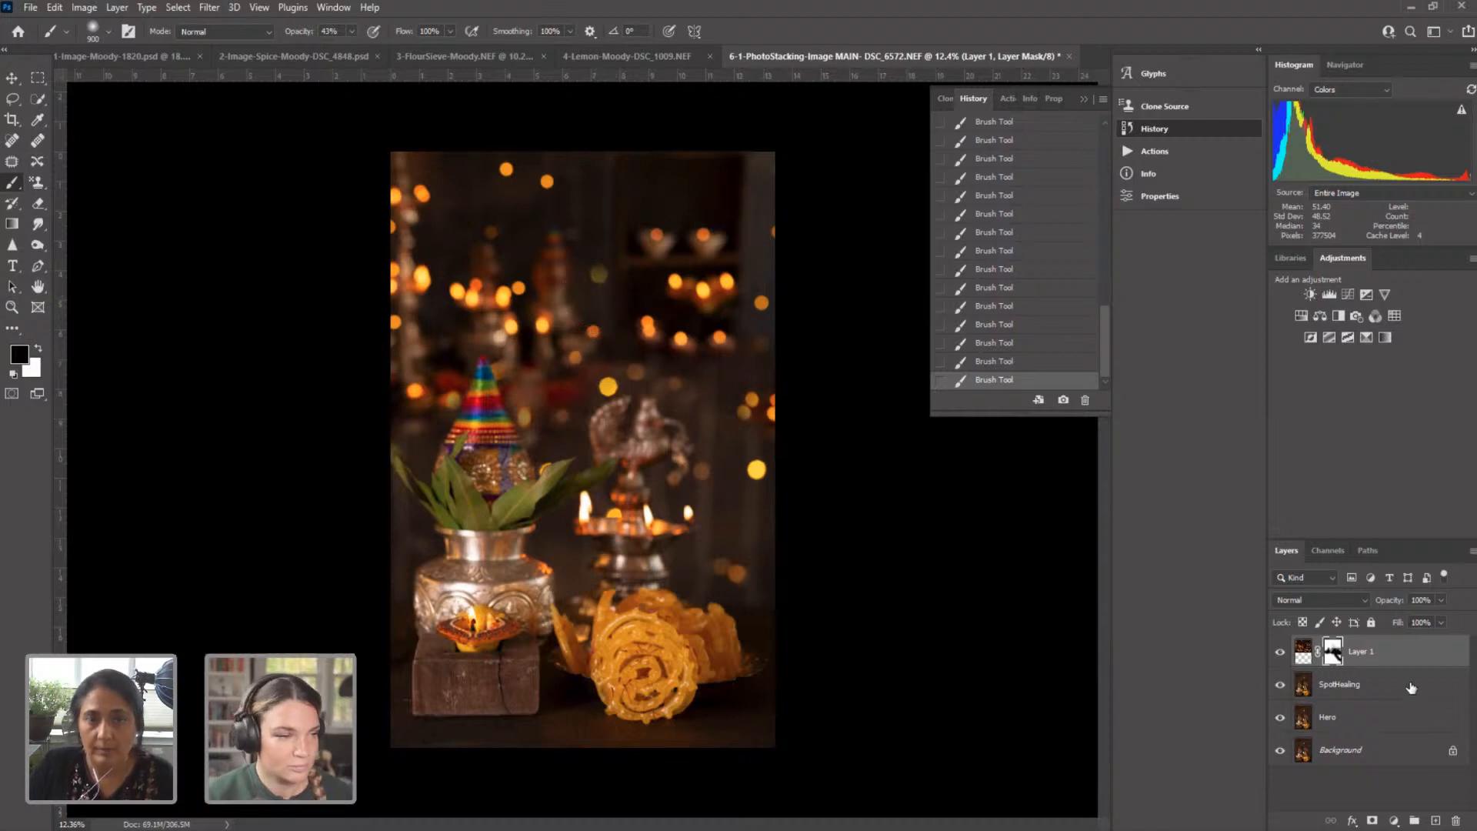
{"action": "left_click", "coordinate": [1280, 654]}
{"action": "left_click", "coordinate": [1280, 654]}
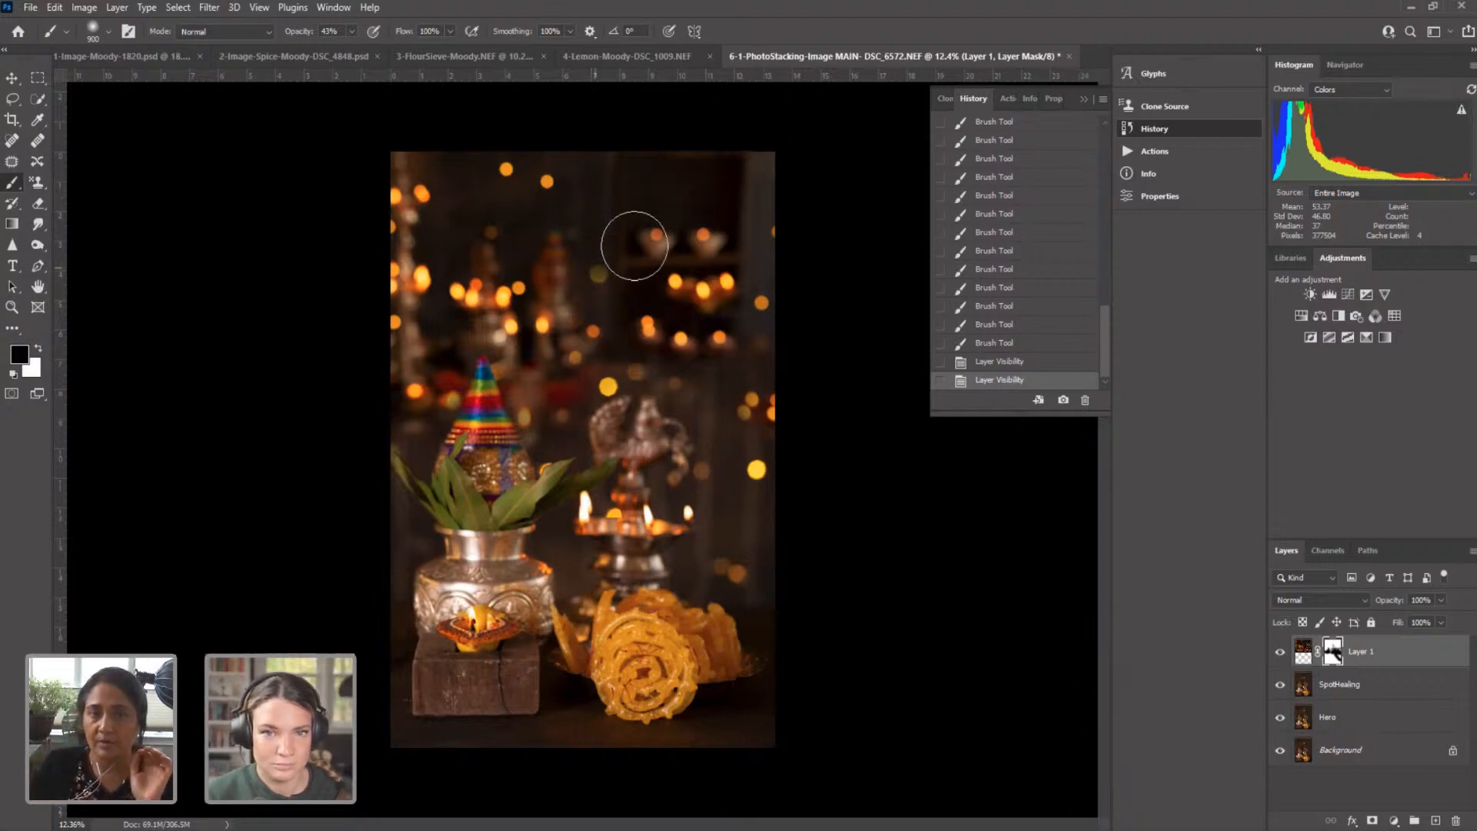
Step: Duplicate the SpotHealing layer with its default name
{"action": "left_click", "coordinate": [1303, 690]}
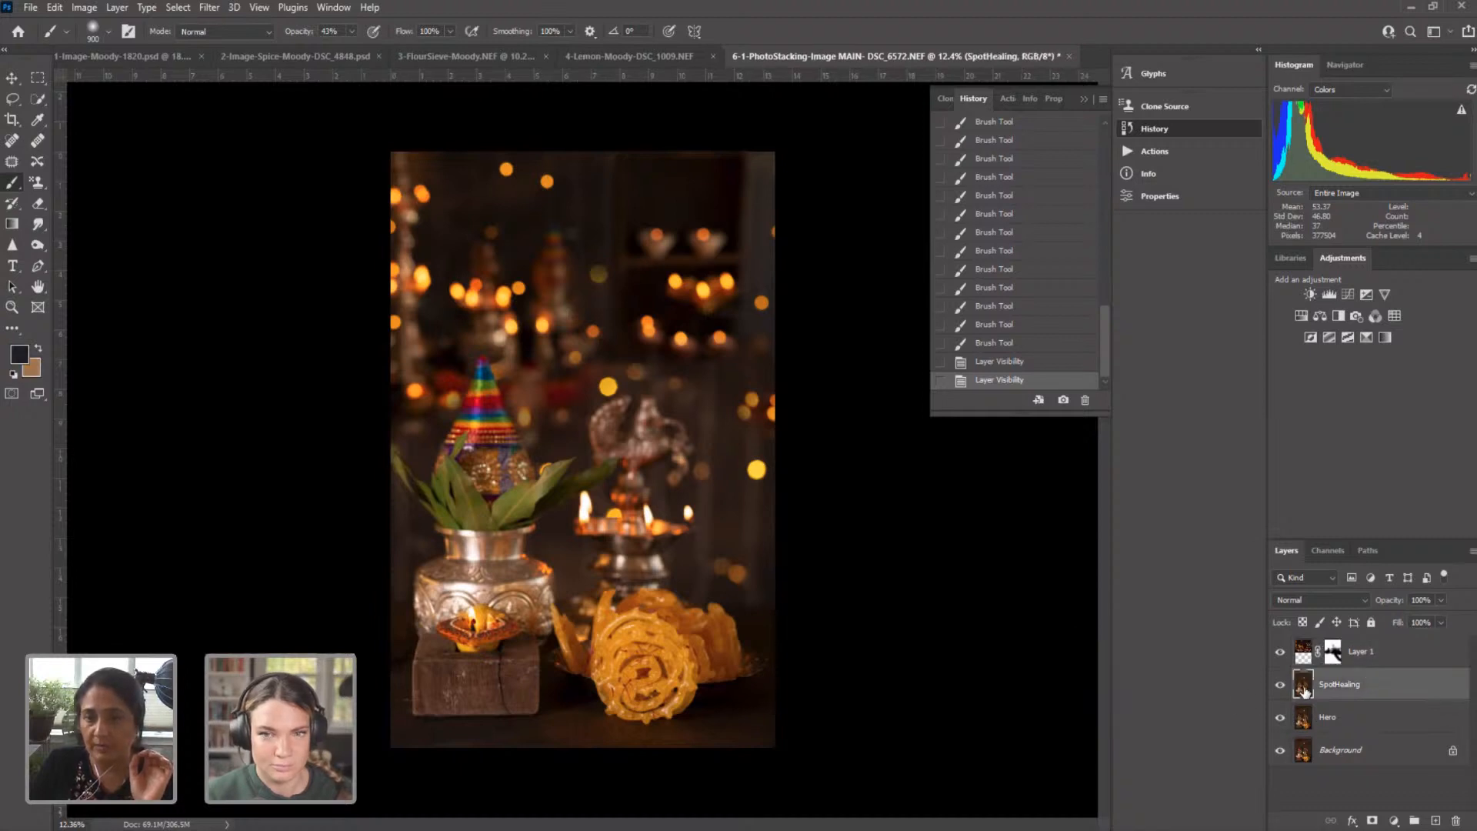
{"action": "right_click", "coordinate": [1359, 691]}
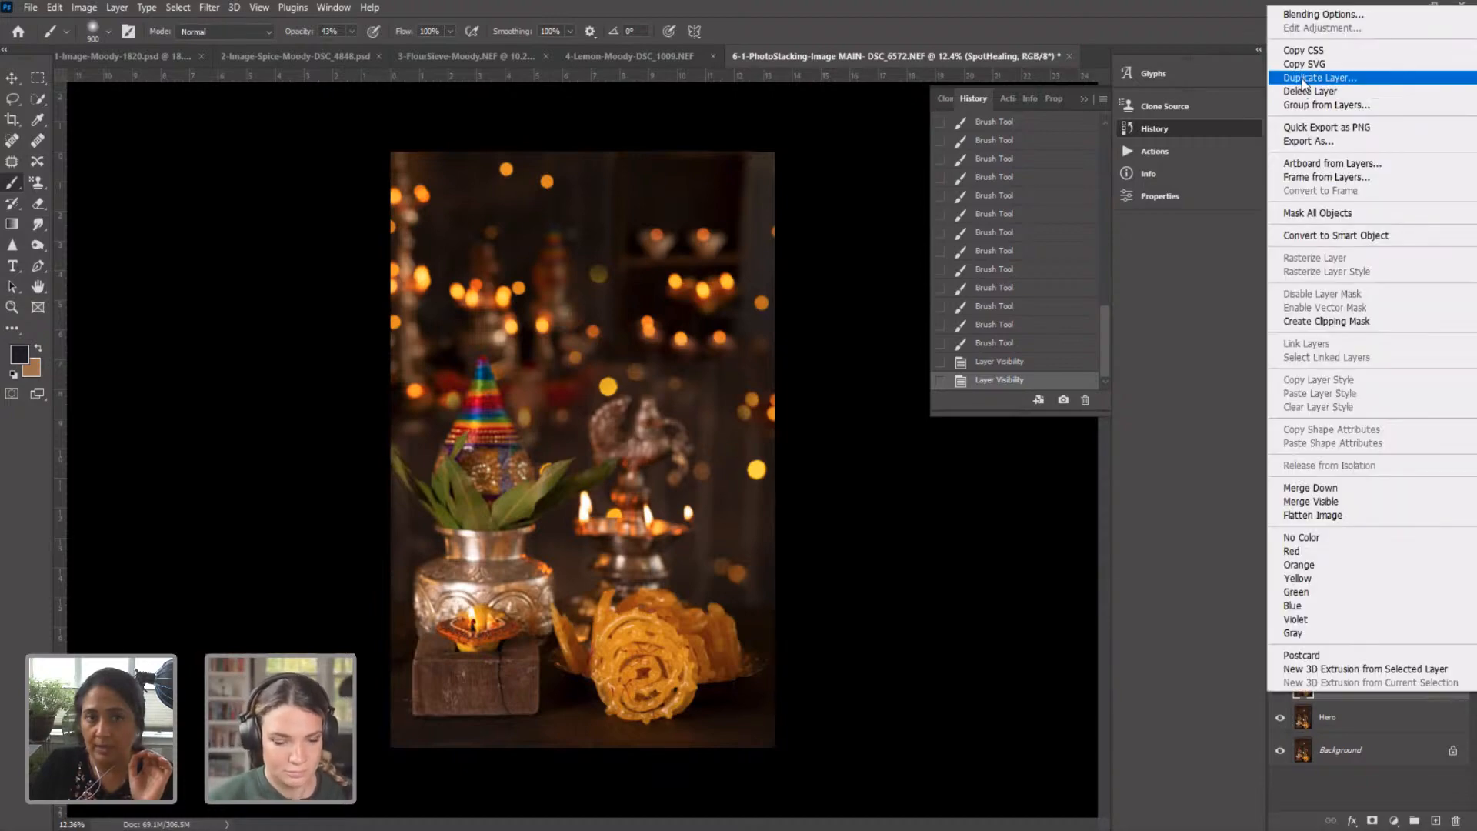
{"action": "left_click", "coordinate": [1302, 78]}
{"action": "left_click", "coordinate": [738, 225]}
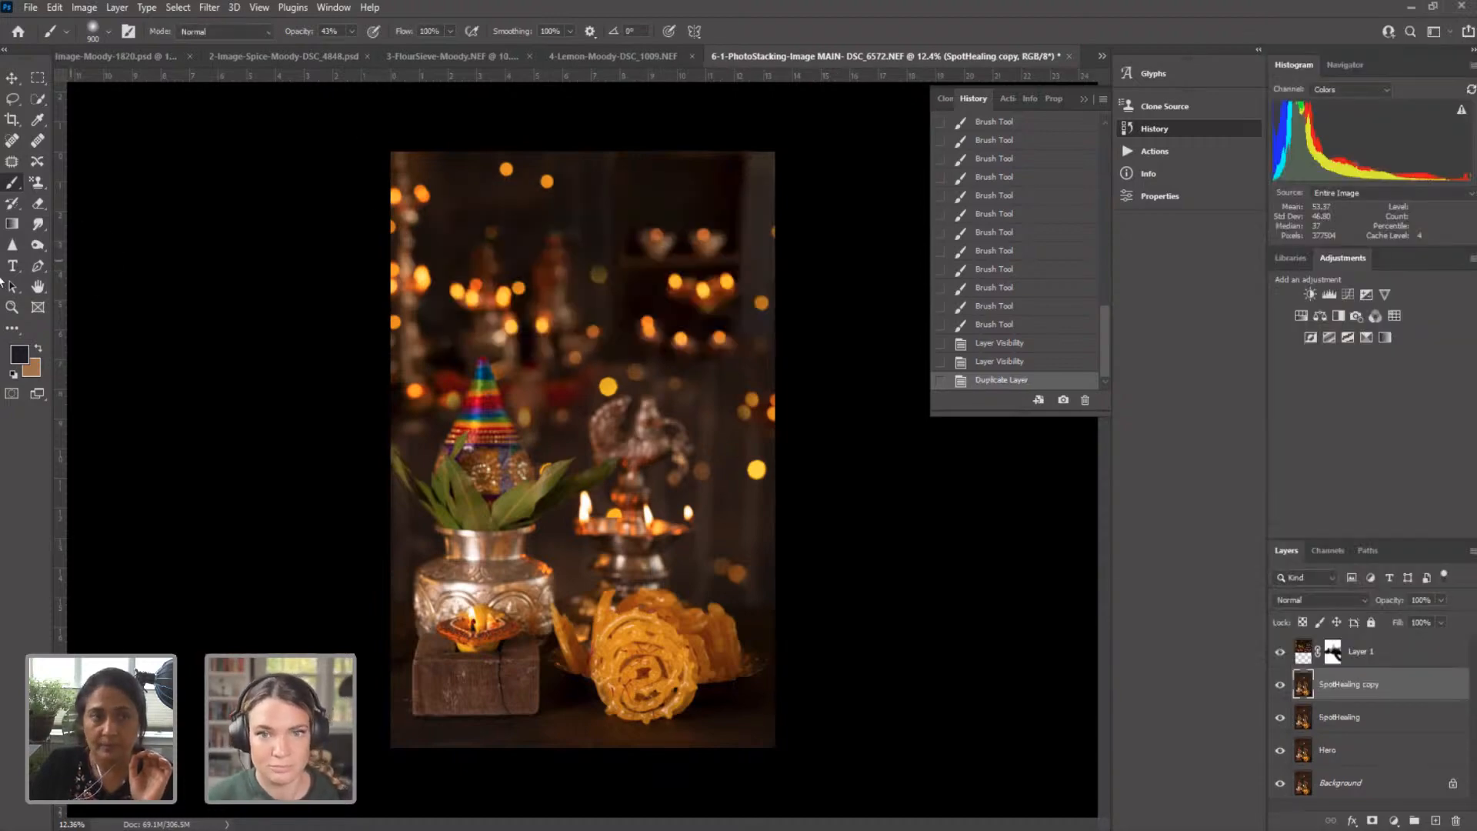
Step: Darken the backdrop around the rainbow cone and lamp with the Burn tool on midtones, 50% exposure and an 800 px brush
{"action": "left_click", "coordinate": [38, 244]}
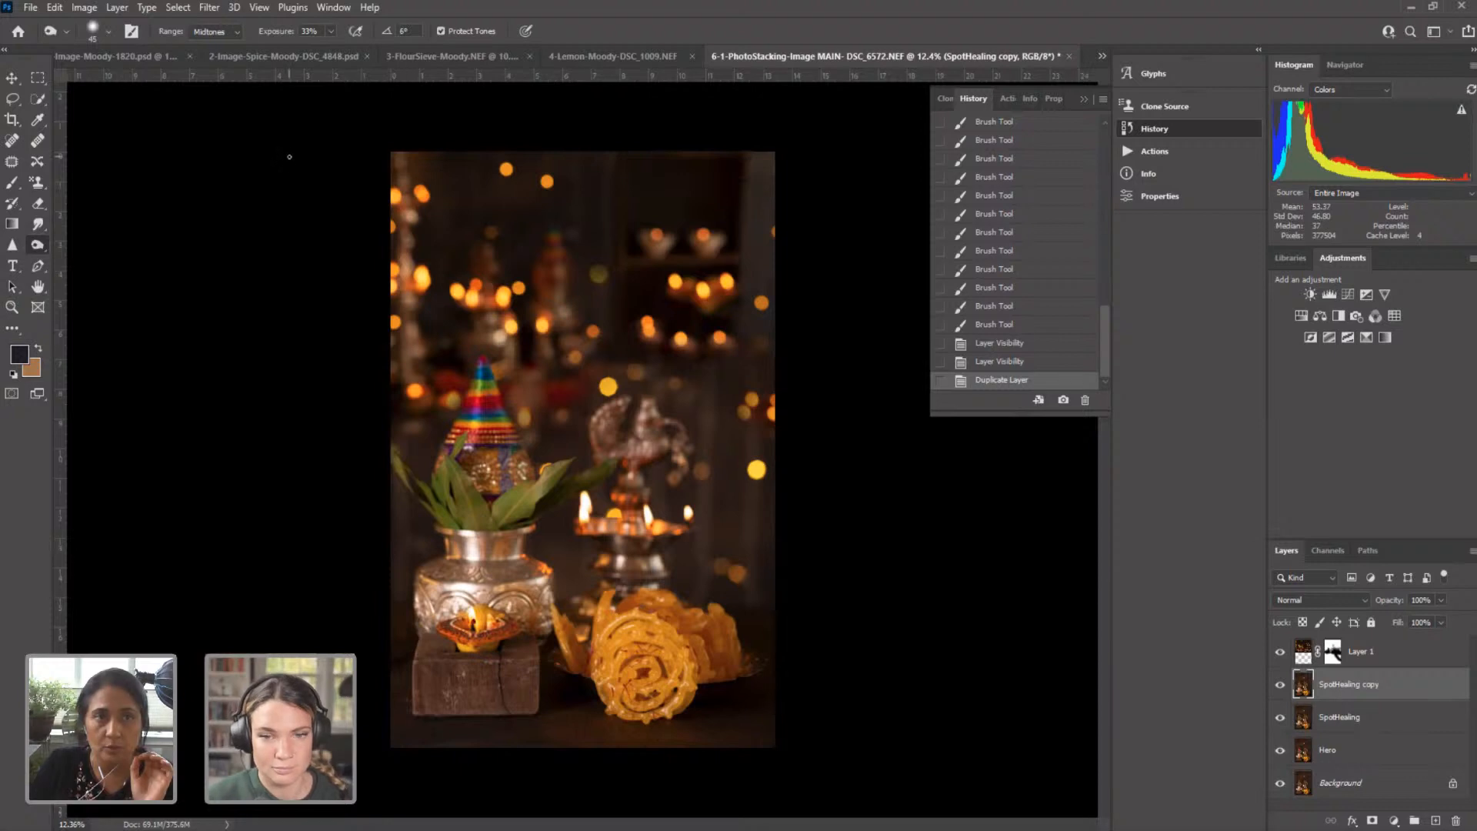
{"action": "left_click", "coordinate": [233, 31]}
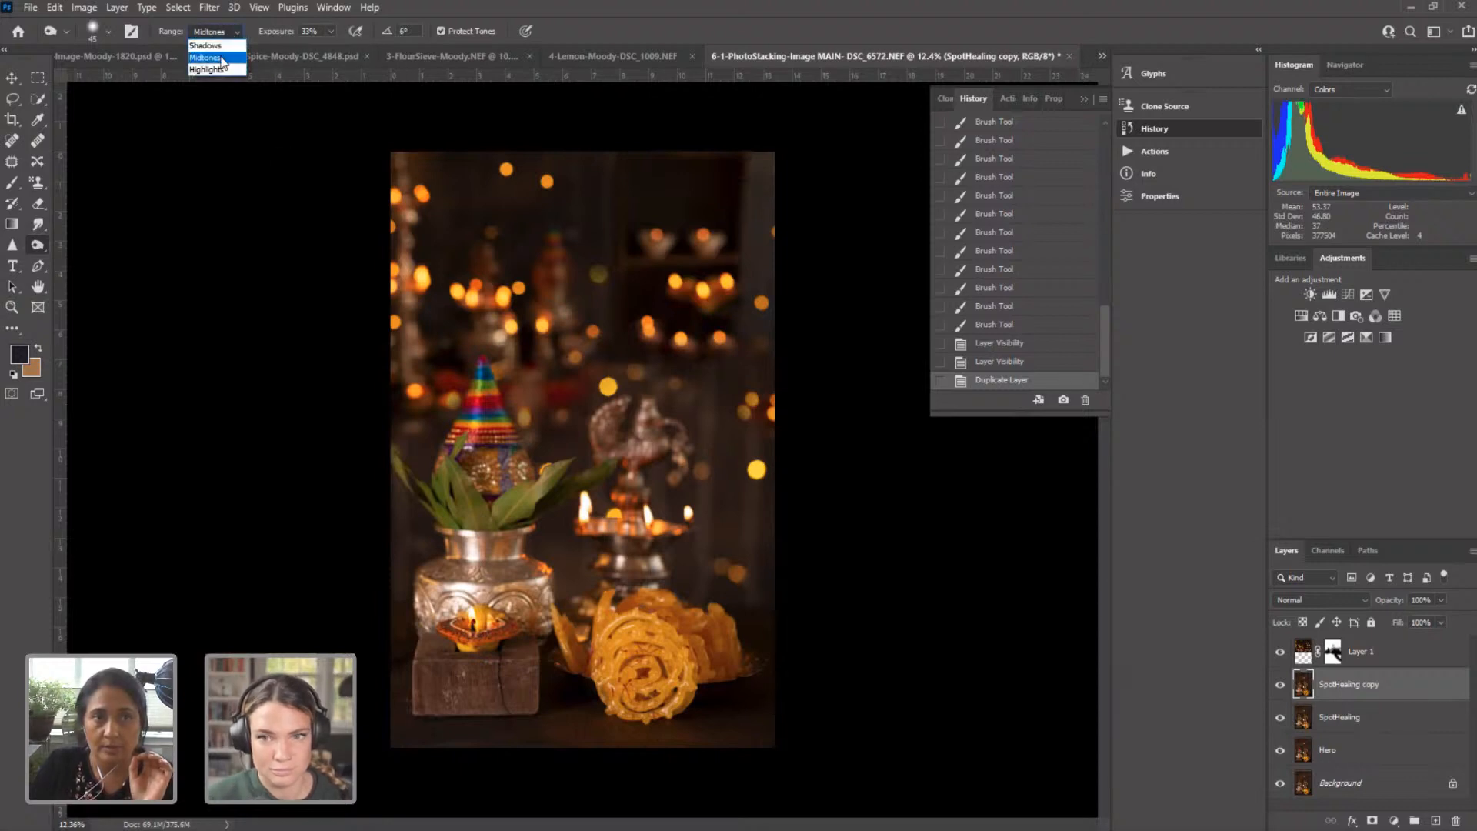
{"action": "left_click", "coordinate": [330, 31]}
{"action": "left_click_drag", "start_coordinate": [329, 47], "coordinate": [344, 48]}
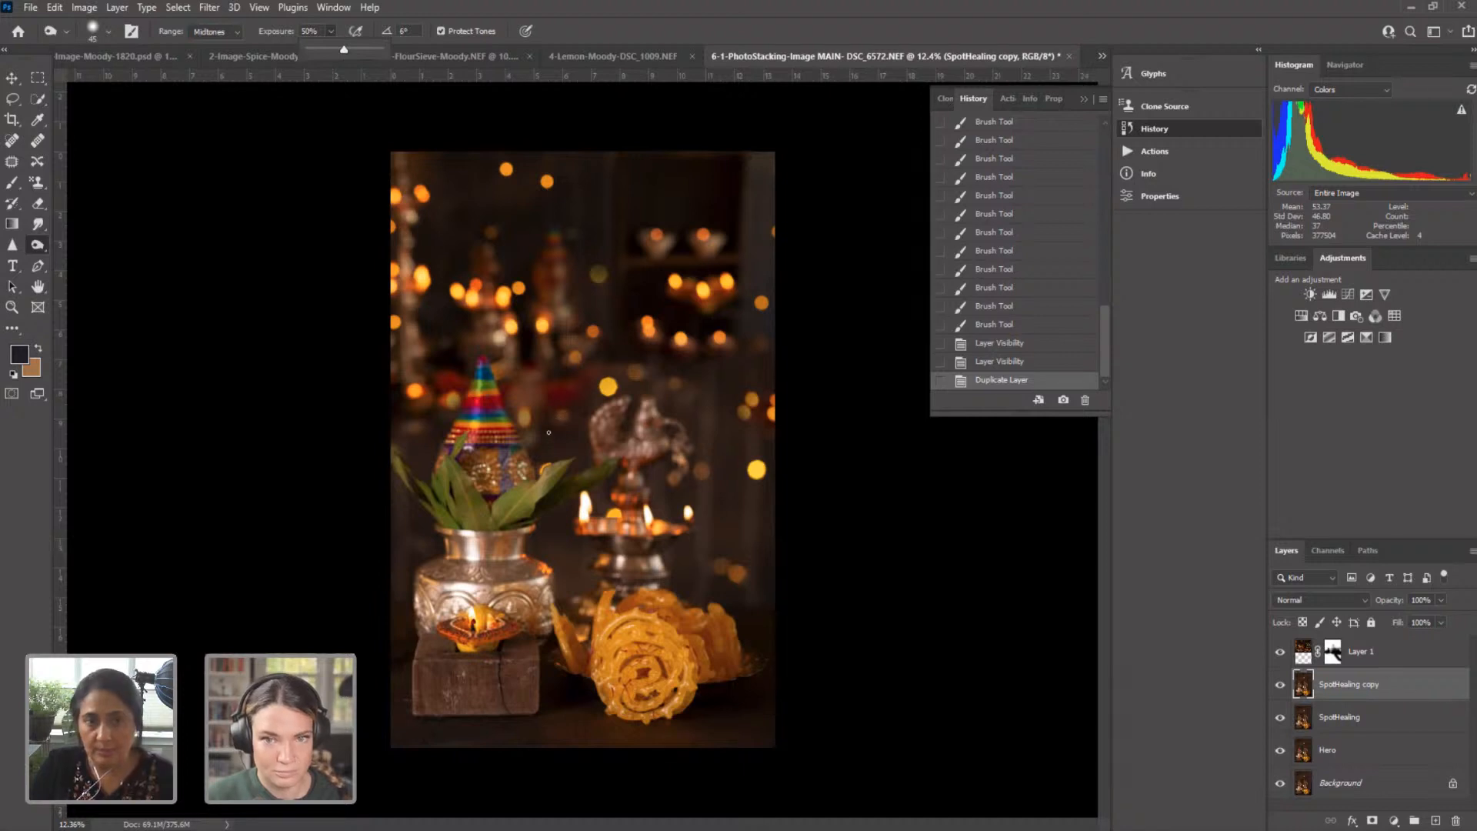
{"action": "key", "text": "bracketright"}
{"action": "key", "text": "bracketright"}
{"action": "key", "text": "bracketright"}
{"action": "key", "text": "bracketright"}
{"action": "key", "text": "bracketright"}
{"action": "key", "text": "bracketright"}
{"action": "key", "text": "bracketright"}
{"action": "key", "text": "bracketright"}
{"action": "key", "text": "bracketright"}
{"action": "key", "text": "bracketright"}
{"action": "key", "text": "bracketright"}
{"action": "key", "text": "bracketright"}
{"action": "key", "text": "bracketright"}
{"action": "key", "text": "bracketright"}
{"action": "key", "text": "bracketright"}
{"action": "key", "text": "bracketright"}
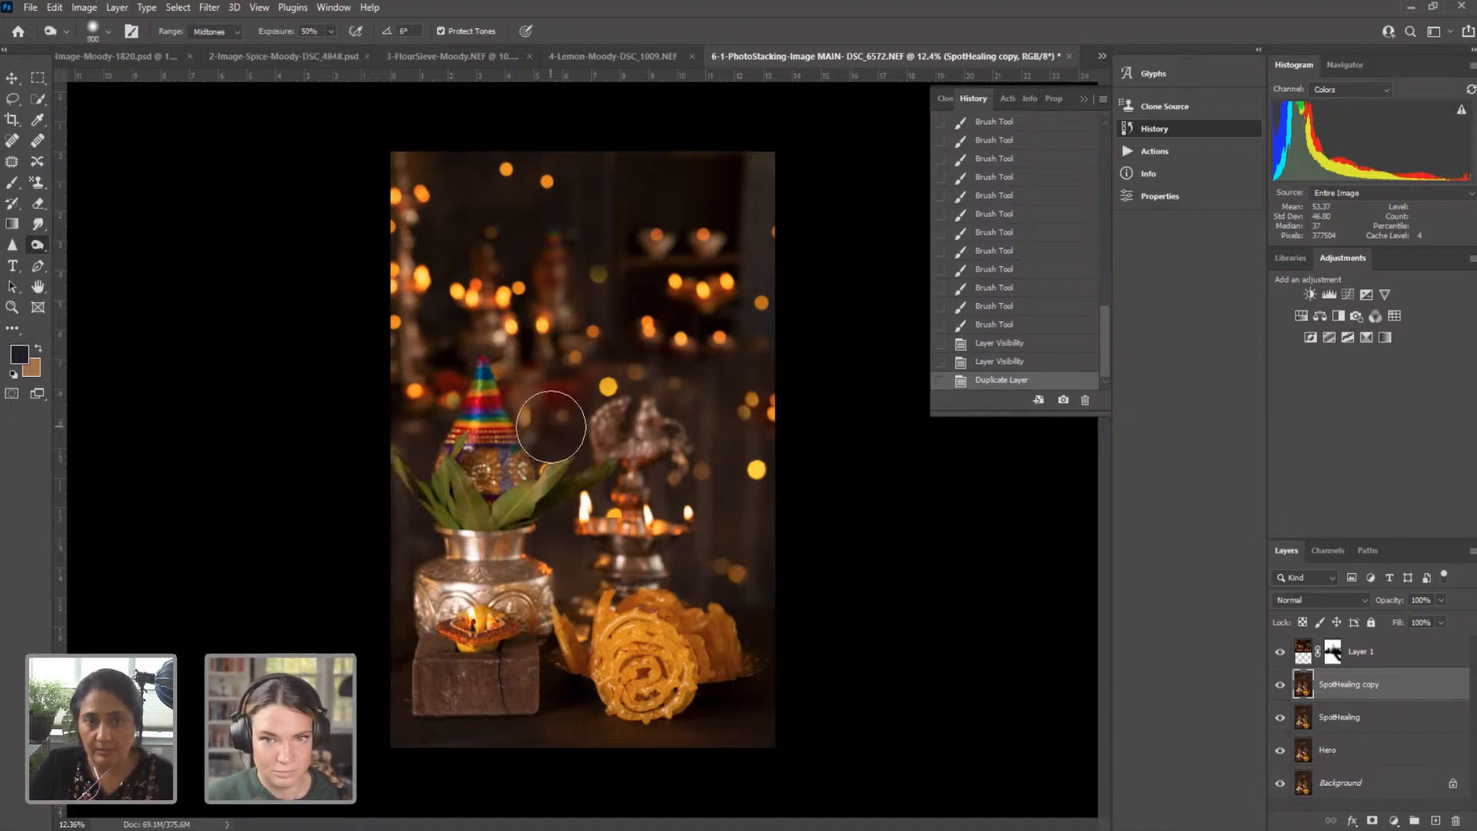
{"action": "left_click_drag", "start_coordinate": [551, 426], "coordinate": [565, 583]}
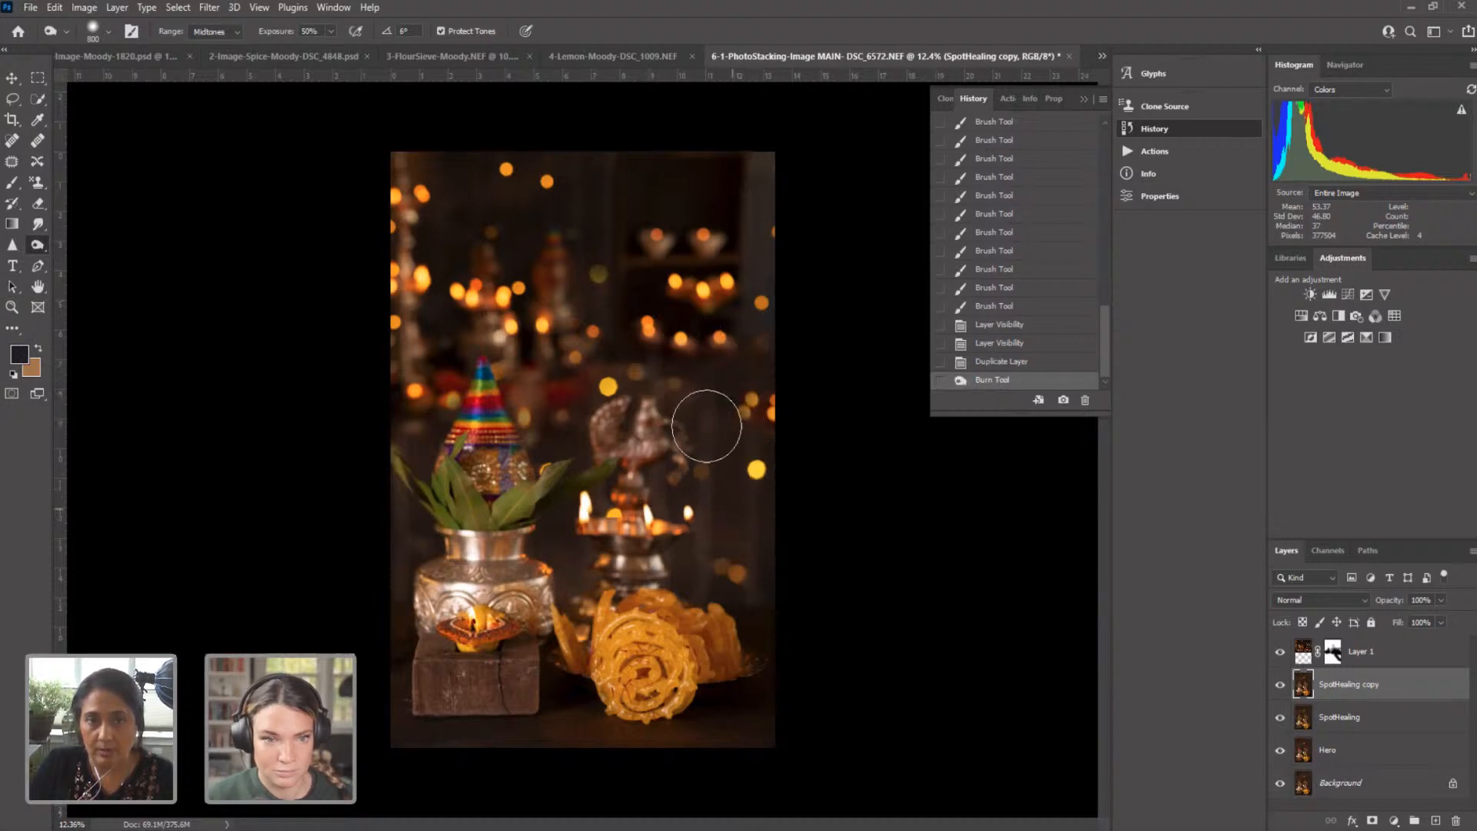
{"action": "left_click_drag", "start_coordinate": [706, 426], "coordinate": [695, 470]}
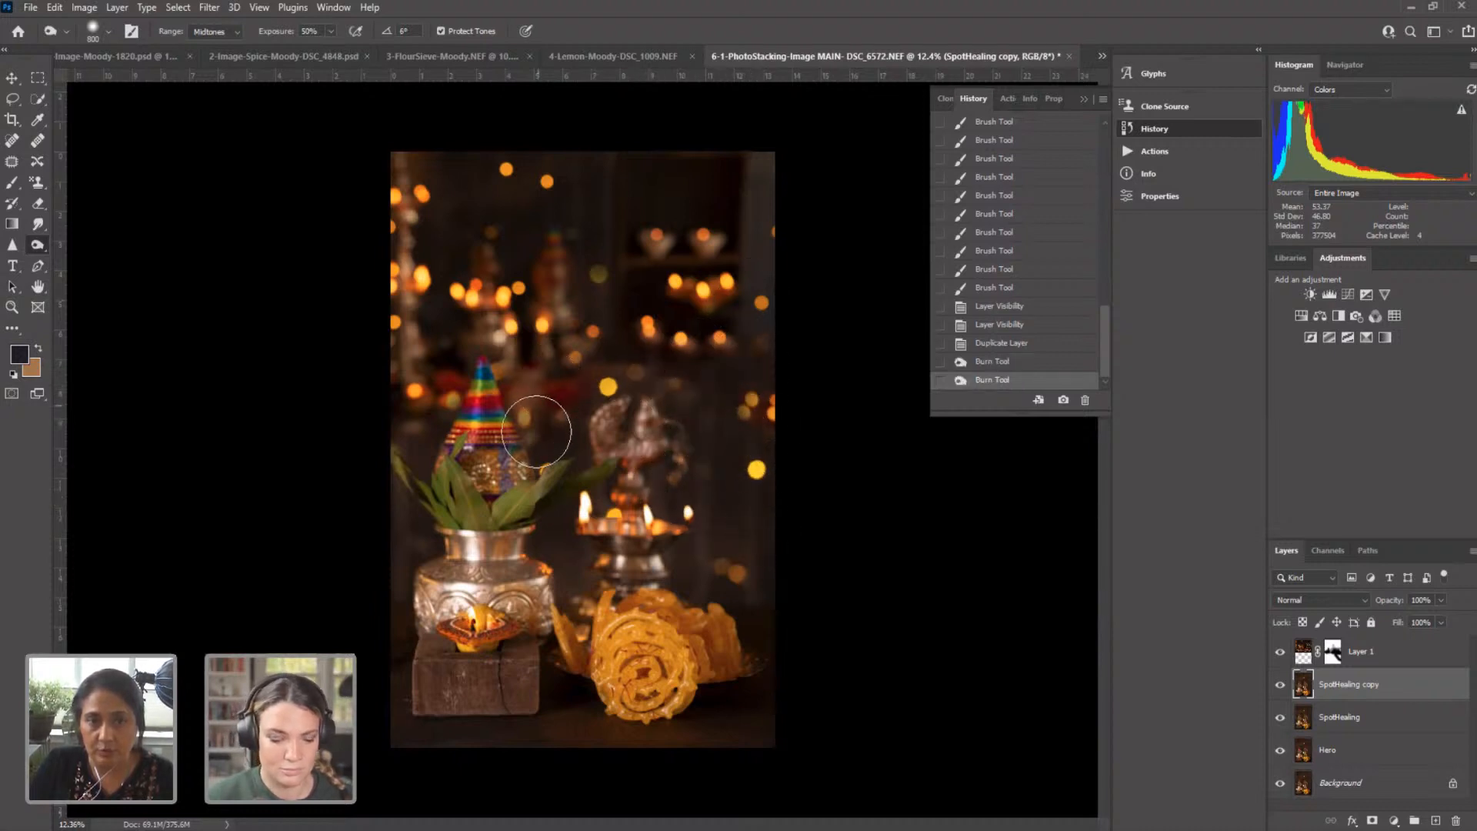
{"action": "mouse_move", "coordinate": [388, 430]}
{"action": "left_mouse_down"}
{"action": "mouse_move", "coordinate": [402, 508]}
{"action": "mouse_move", "coordinate": [382, 613]}
{"action": "mouse_move", "coordinate": [406, 443]}
{"action": "left_mouse_up"}
{"action": "left_click_drag", "start_coordinate": [581, 430], "coordinate": [567, 419]}
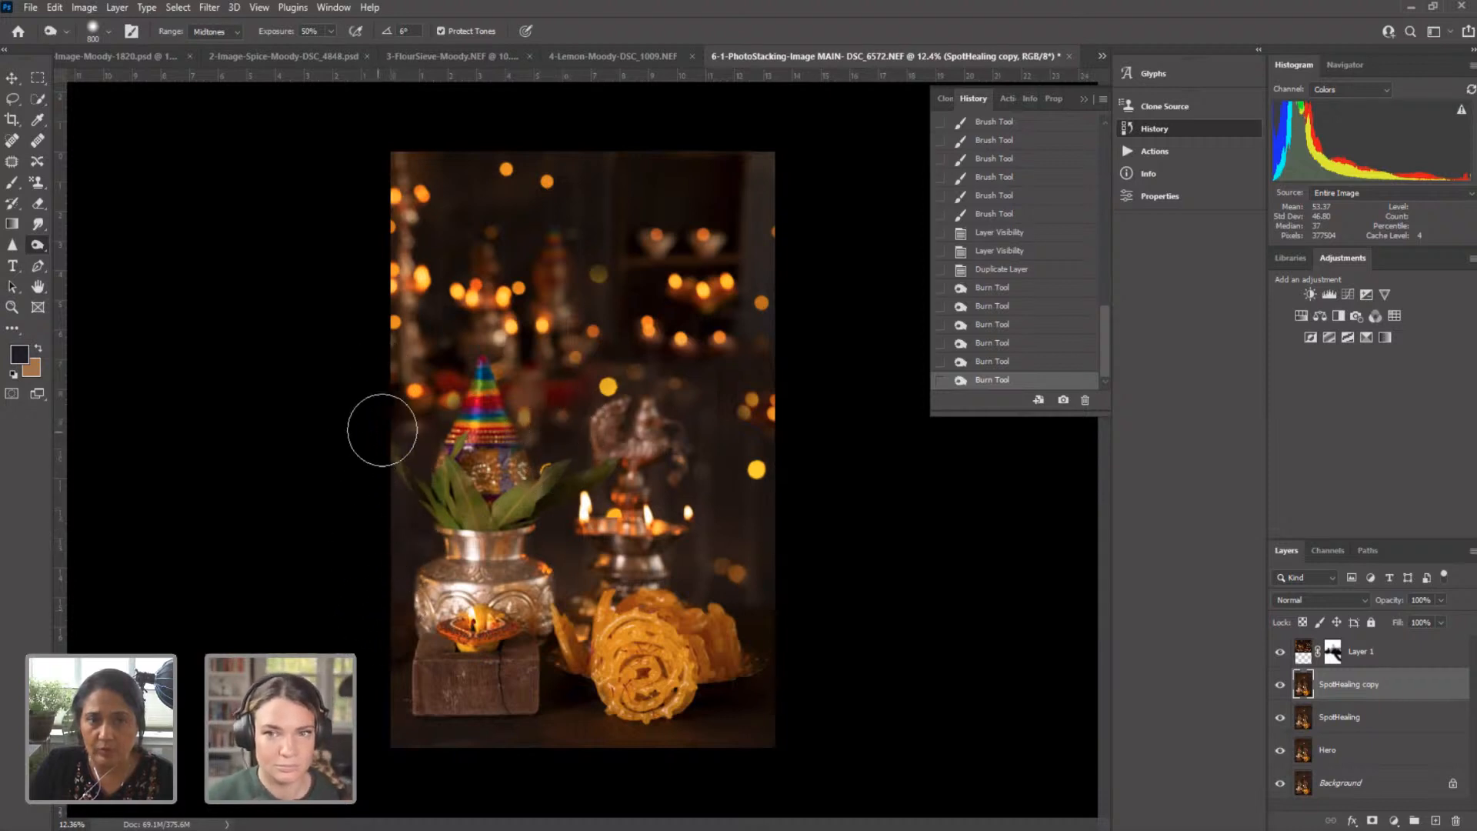
Step: Burn the backdrop beside the pot and up the photo's right side, including the right edge of Layer 1
{"action": "left_click_drag", "start_coordinate": [391, 595], "coordinate": [401, 572]}
{"action": "left_click_drag", "start_coordinate": [561, 547], "coordinate": [565, 585]}
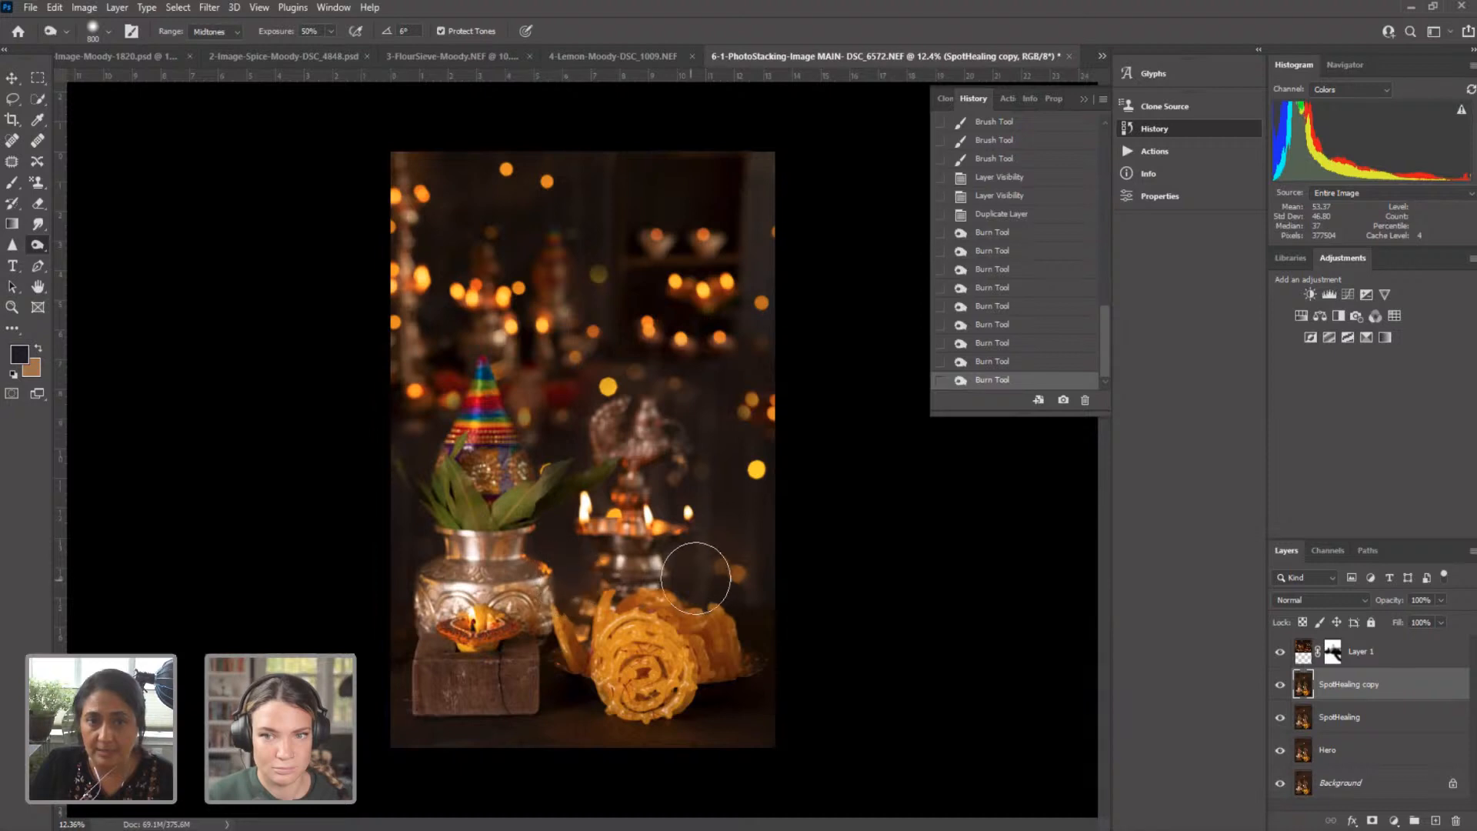
{"action": "mouse_move", "coordinate": [695, 578]}
{"action": "left_mouse_down"}
{"action": "mouse_move", "coordinate": [711, 527]}
{"action": "mouse_move", "coordinate": [775, 552]}
{"action": "mouse_move", "coordinate": [779, 459]}
{"action": "mouse_move", "coordinate": [751, 389]}
{"action": "mouse_move", "coordinate": [760, 149]}
{"action": "left_mouse_up"}
{"action": "left_click", "coordinate": [1300, 650]}
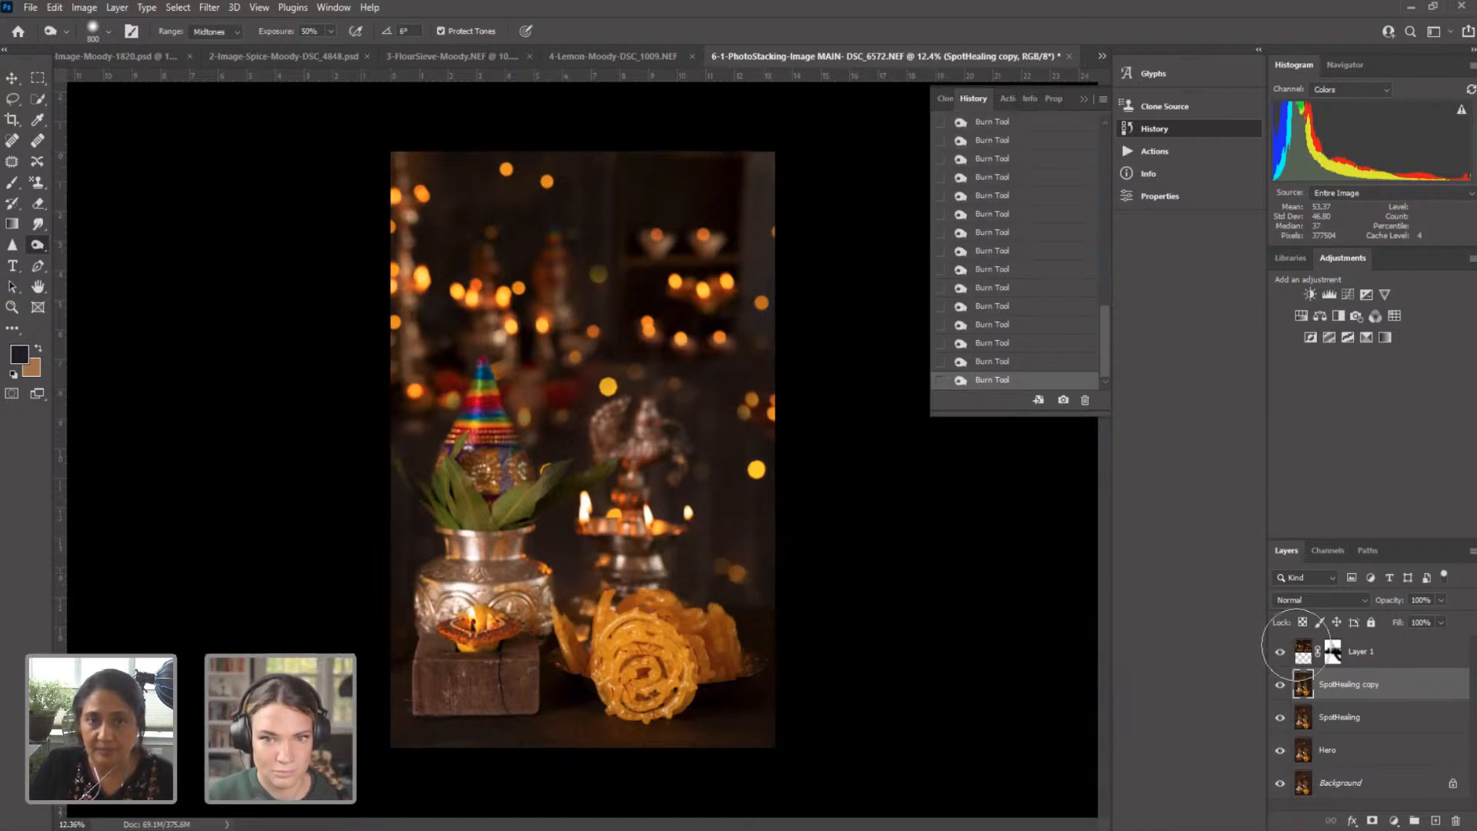
{"action": "mouse_move", "coordinate": [758, 196]}
{"action": "left_mouse_down"}
{"action": "mouse_move", "coordinate": [753, 270]}
{"action": "mouse_move", "coordinate": [750, 163]}
{"action": "mouse_move", "coordinate": [753, 359]}
{"action": "left_mouse_up"}
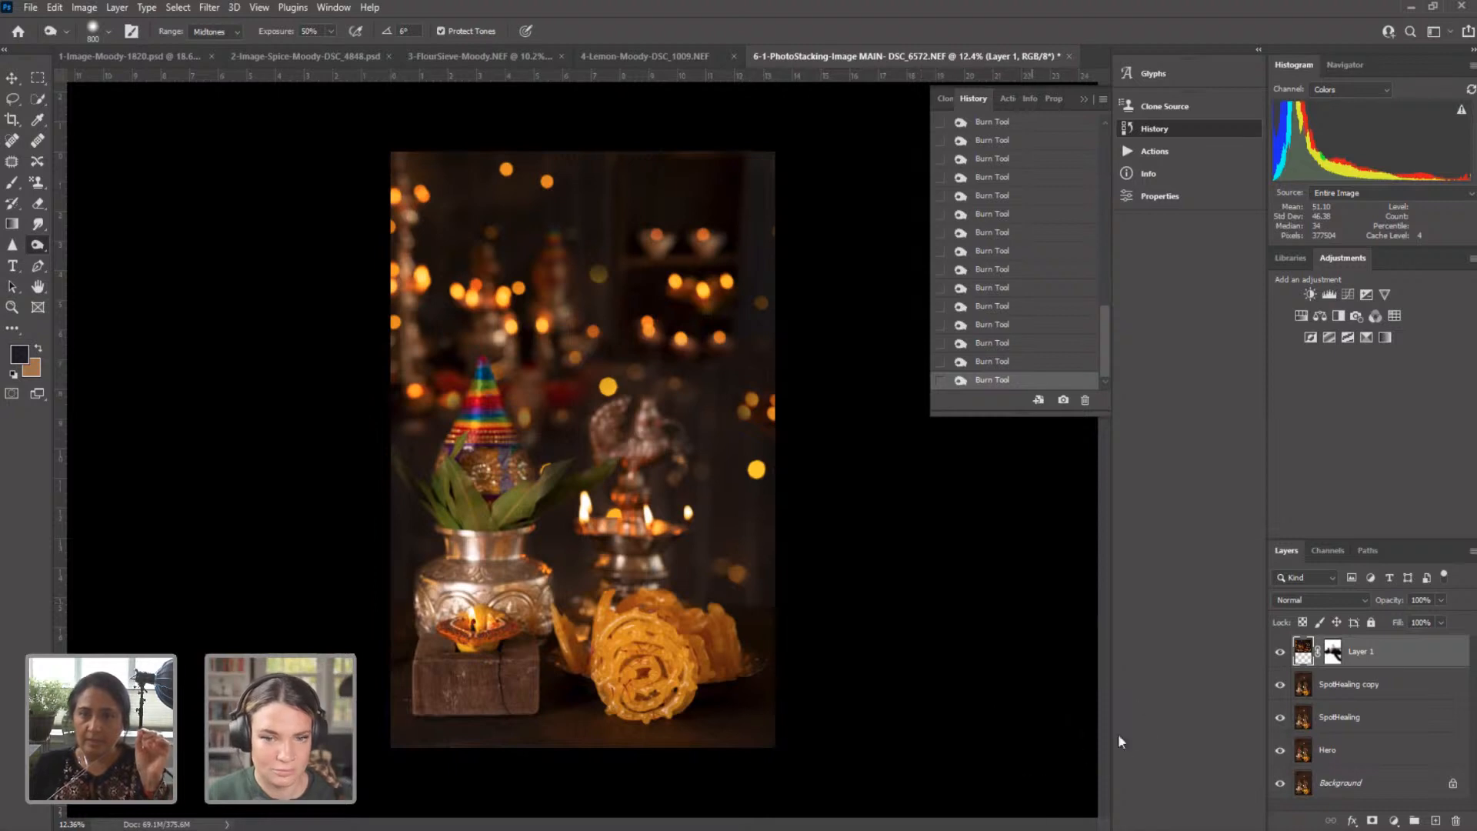
Step: Select the SpotHealing copy layer and sample a golden orange from the photo as the foreground color
{"action": "left_click", "coordinate": [1323, 689]}
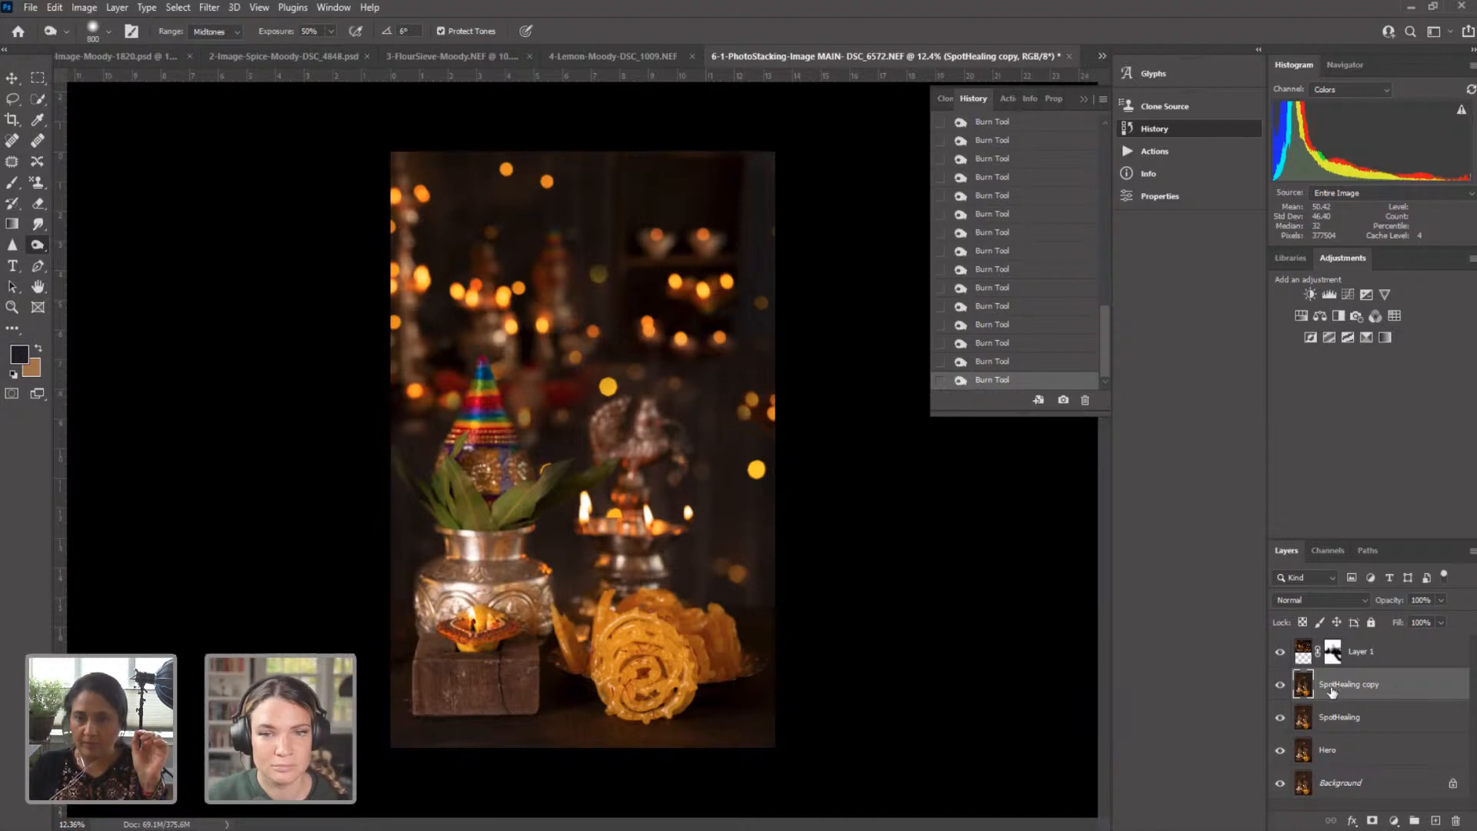
{"action": "left_click", "coordinate": [22, 356]}
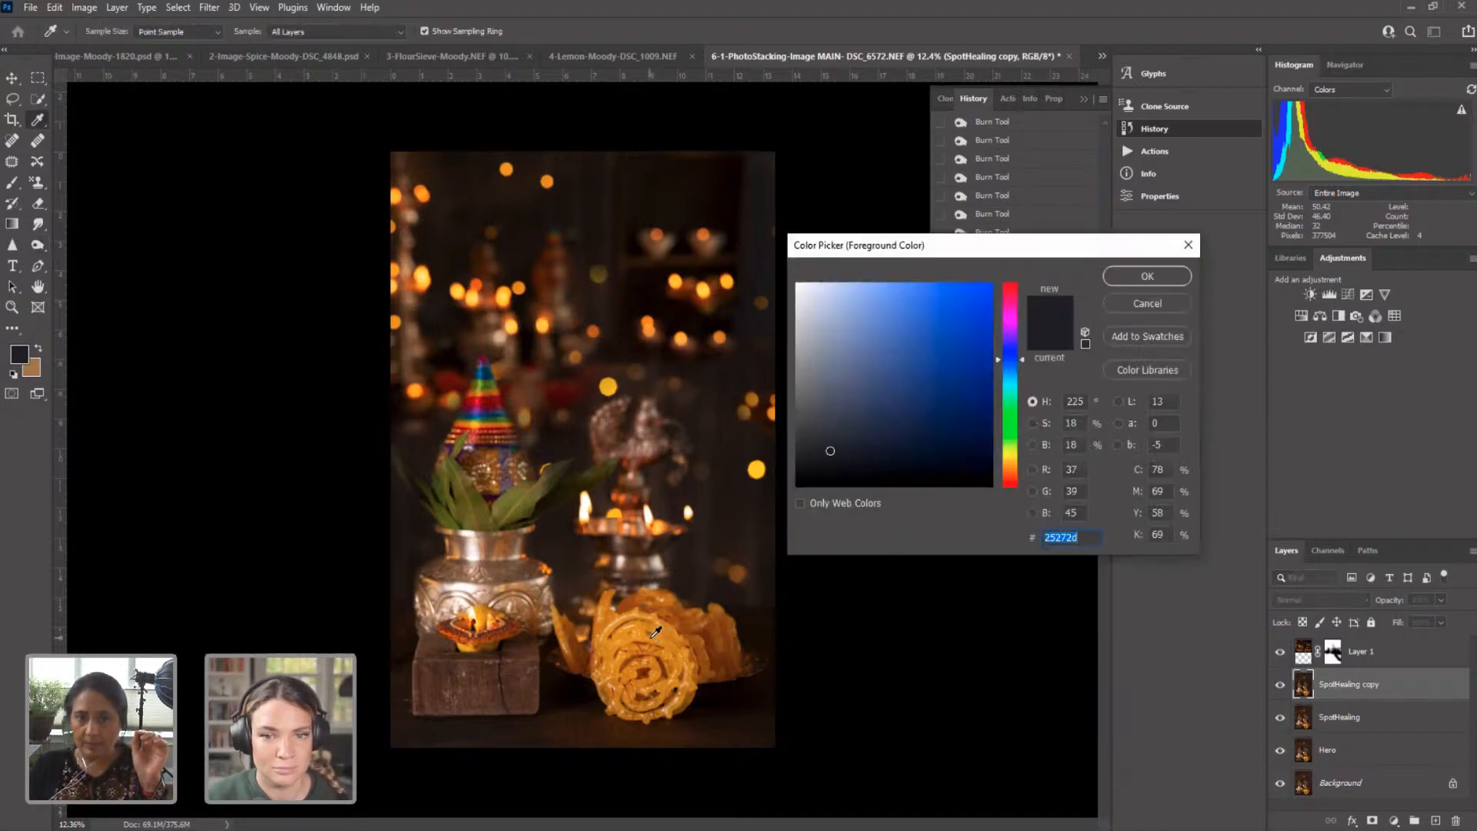
{"action": "key", "text": "BackSpace"}
{"action": "left_click", "coordinate": [758, 471]}
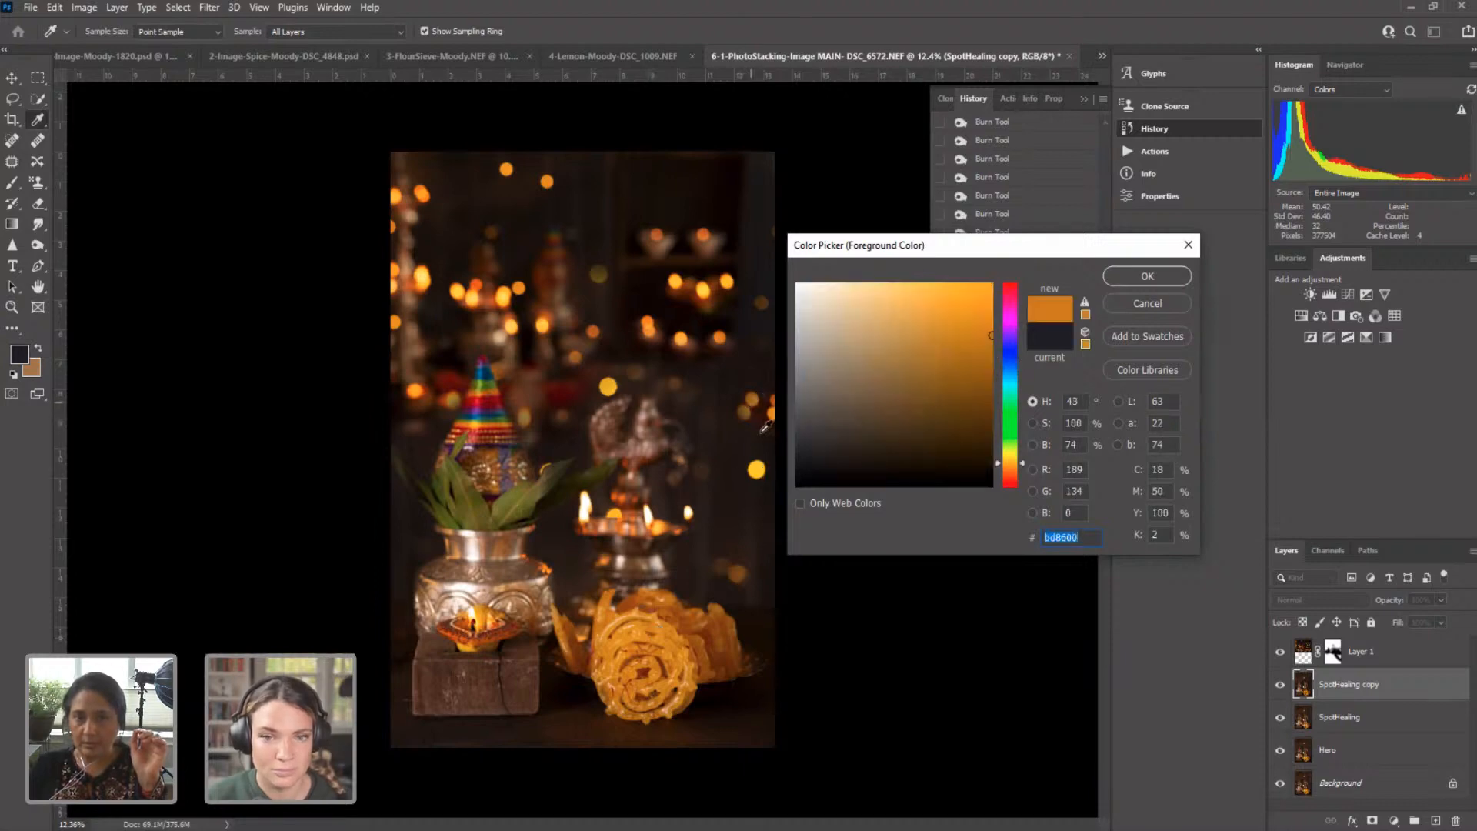
{"action": "left_click", "coordinate": [690, 607]}
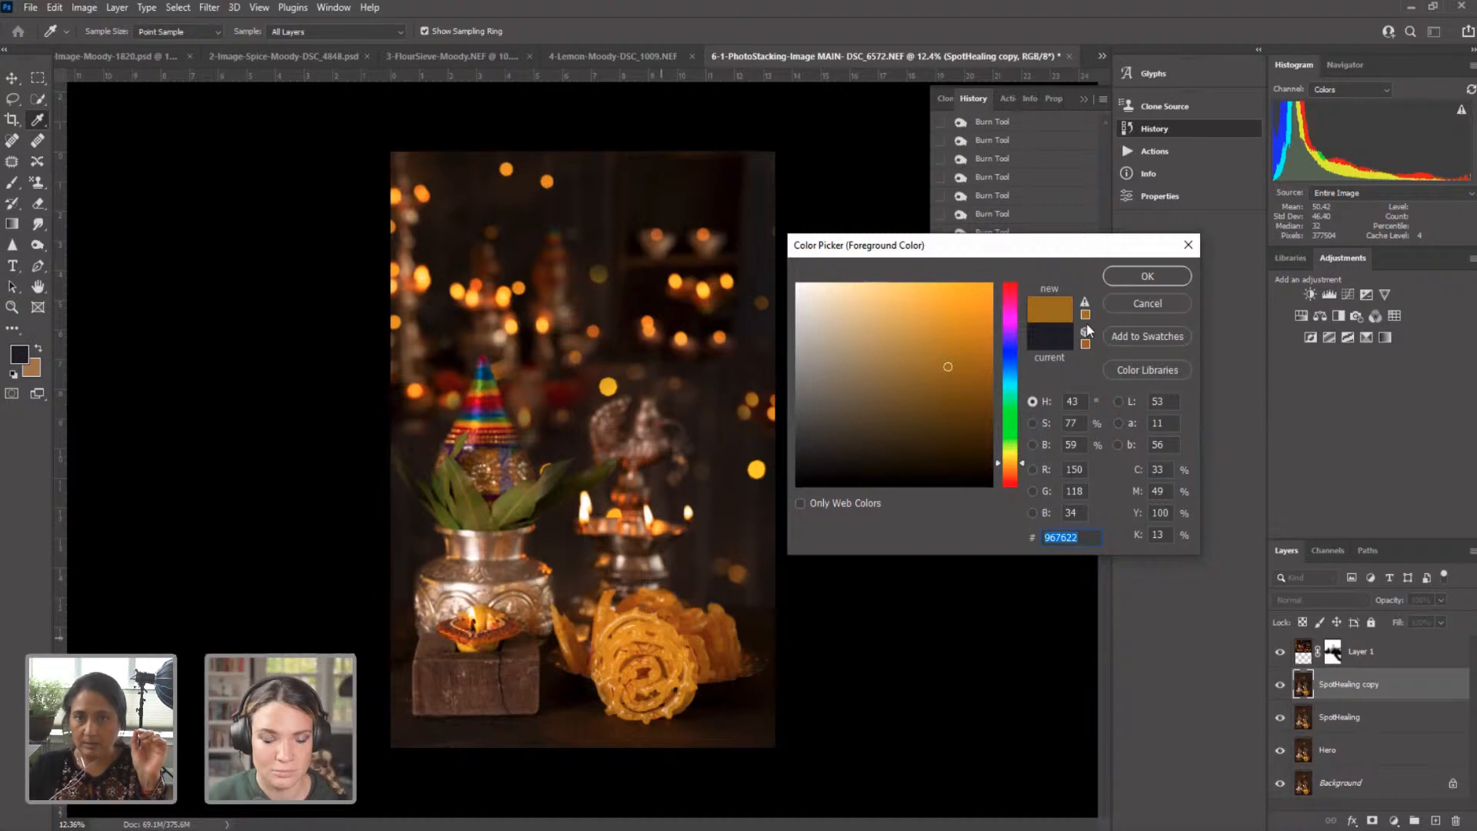
{"action": "left_click", "coordinate": [1145, 277]}
Step: Brush a warm orange glow over the right-hand lights on SpotHealing copy at 15% opacity with a 2700 px brush
{"action": "key", "text": "b"}
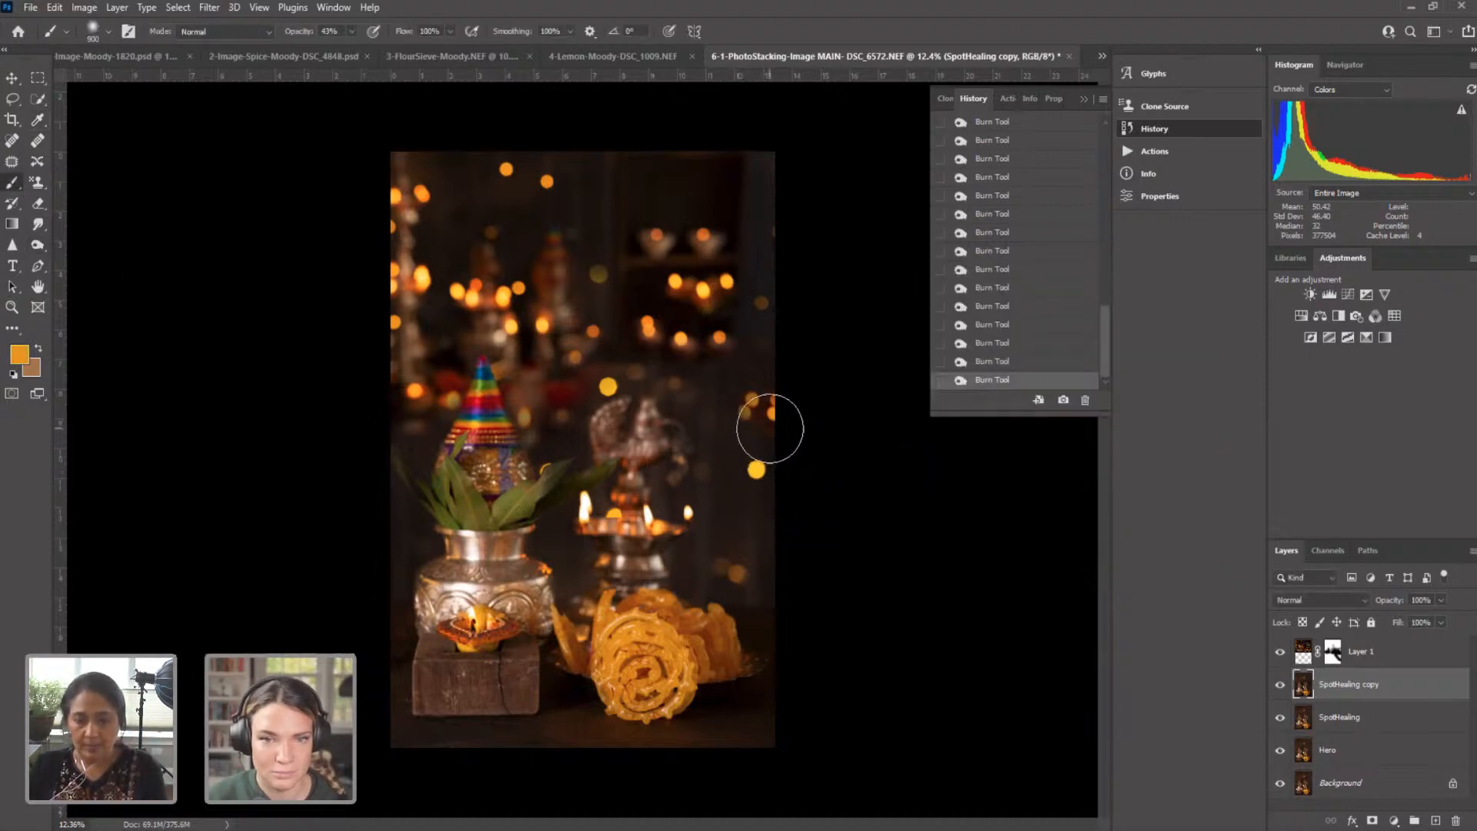
{"action": "key", "text": "bracketright"}
{"action": "key", "text": "bracketright"}
{"action": "key", "text": "bracketright"}
{"action": "key", "text": "bracketright"}
{"action": "key", "text": "bracketright"}
{"action": "key", "text": "bracketright"}
{"action": "key", "text": "bracketright"}
{"action": "key", "text": "bracketright"}
{"action": "key", "text": "bracketright"}
{"action": "key", "text": "bracketright"}
{"action": "key", "text": "bracketright"}
{"action": "key", "text": "bracketright"}
{"action": "key", "text": "bracketright"}
{"action": "key", "text": "bracketright"}
{"action": "key", "text": "bracketright"}
{"action": "key", "text": "bracketright"}
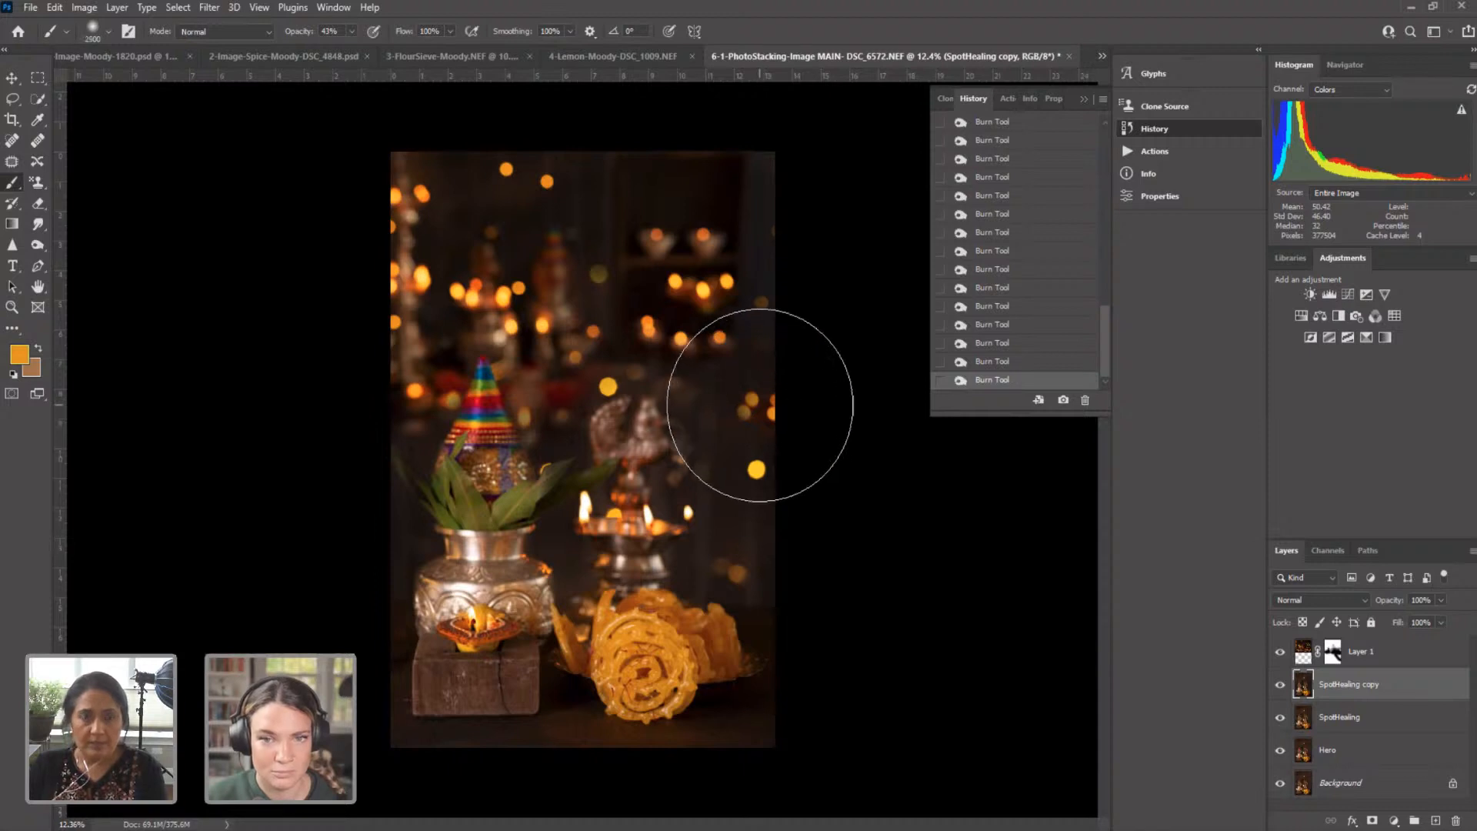
{"action": "key", "text": "bracketright"}
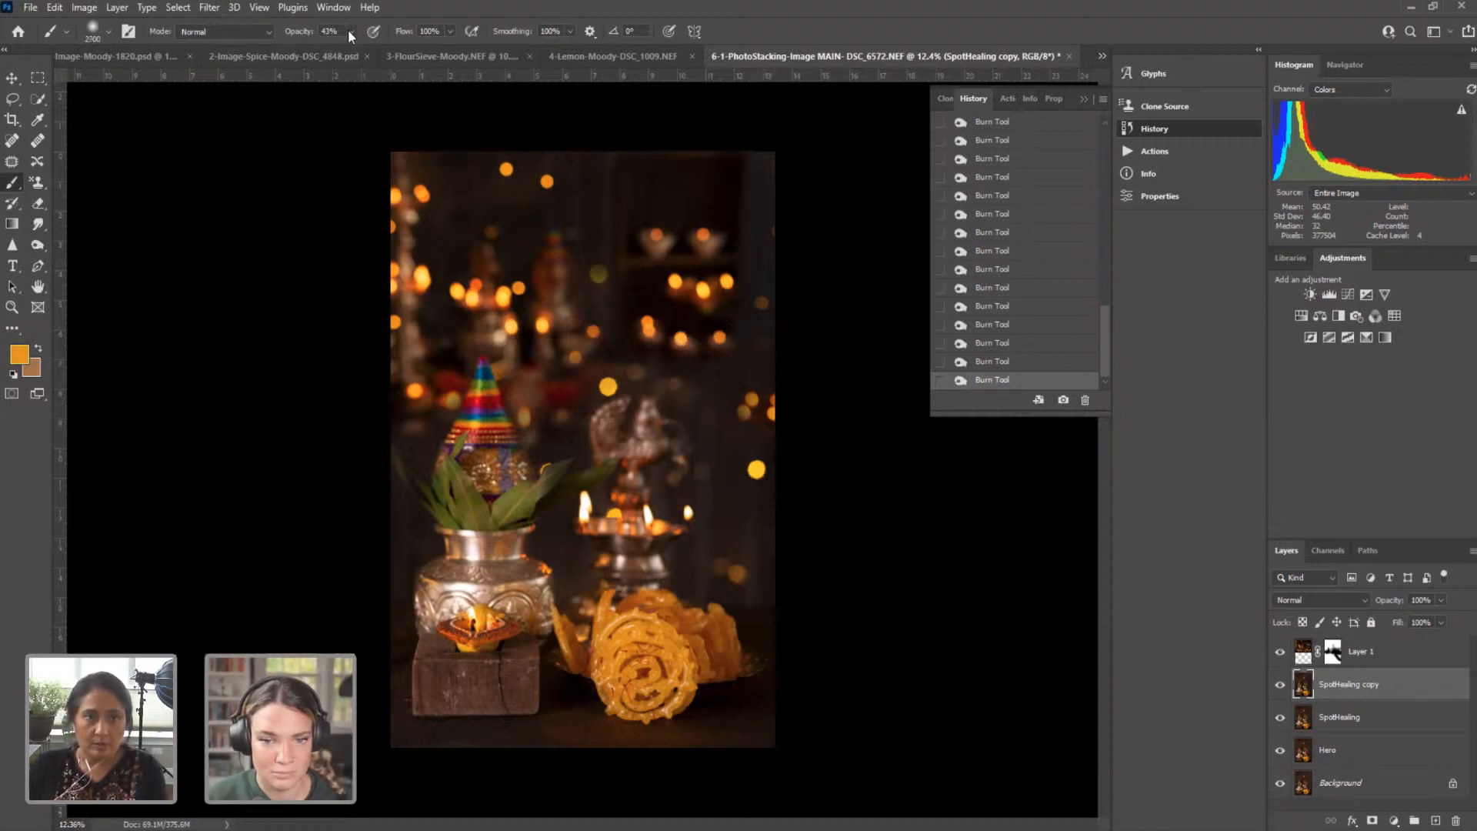
{"action": "left_click_drag", "start_coordinate": [348, 30], "coordinate": [337, 48]}
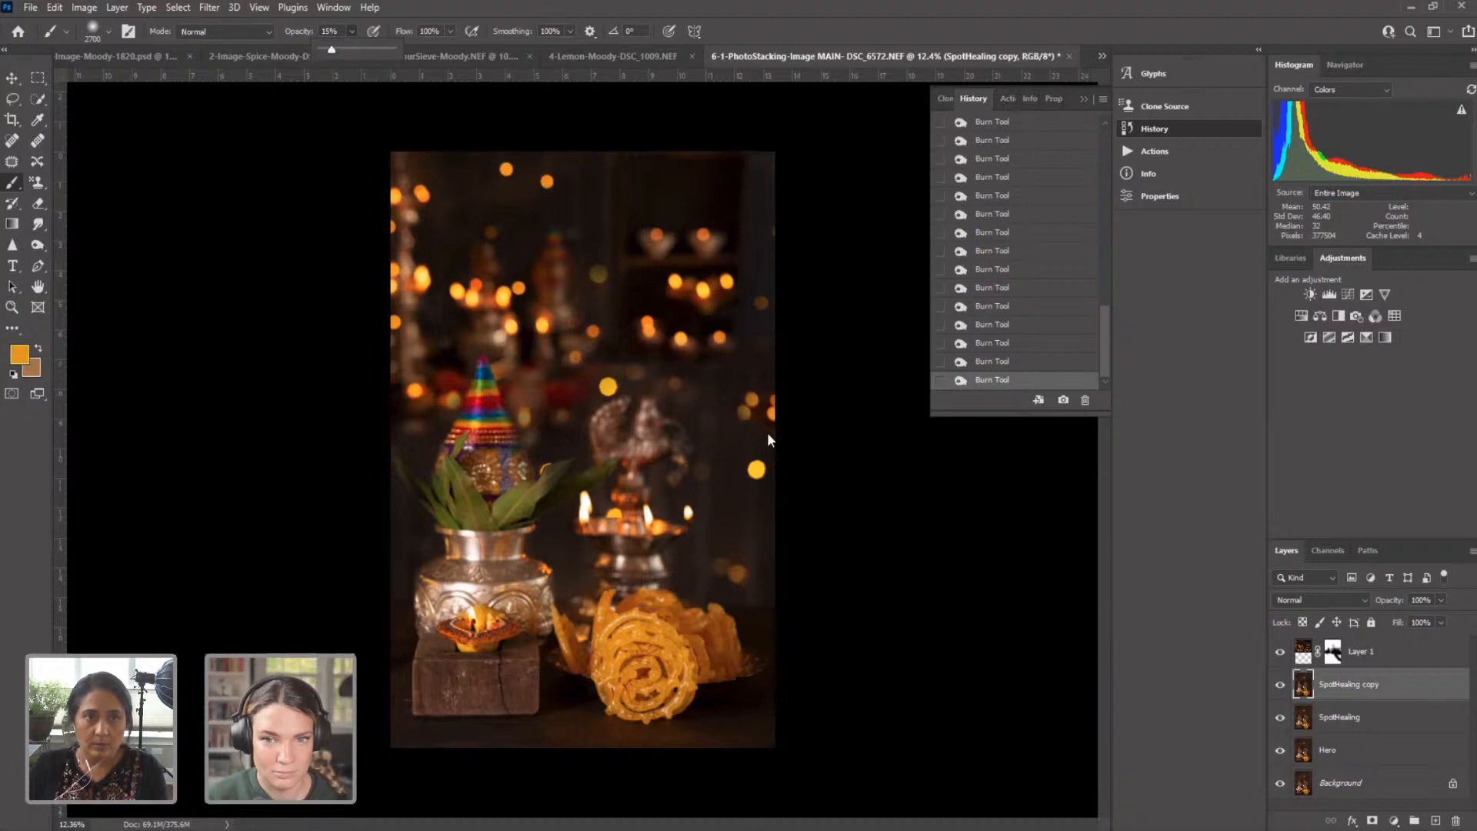
{"action": "left_click_drag", "start_coordinate": [767, 431], "coordinate": [809, 520]}
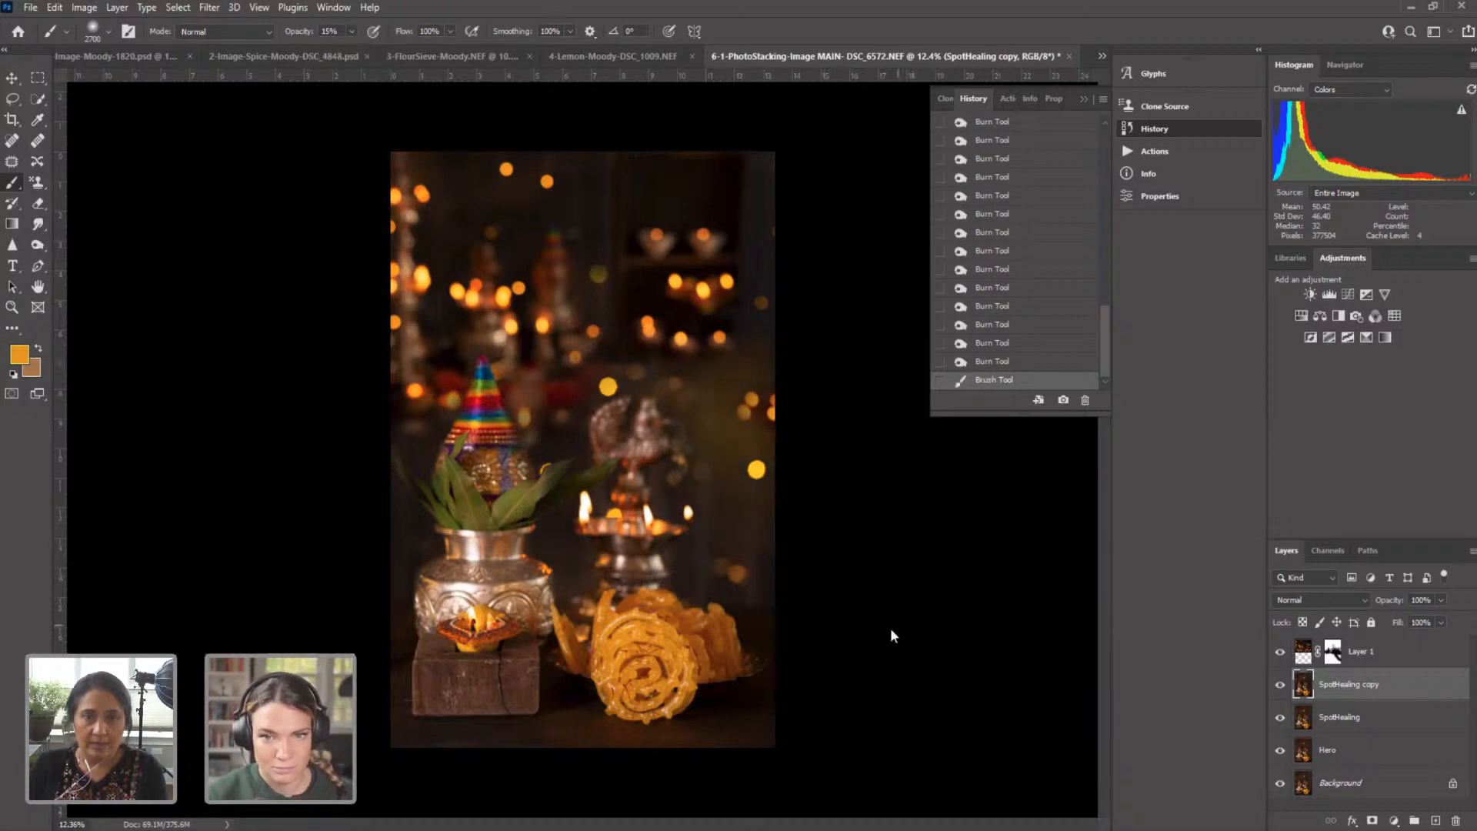
Step: Delete the last brush stroke from the history and reselect Layer 1
{"action": "left_click", "coordinate": [1300, 646]}
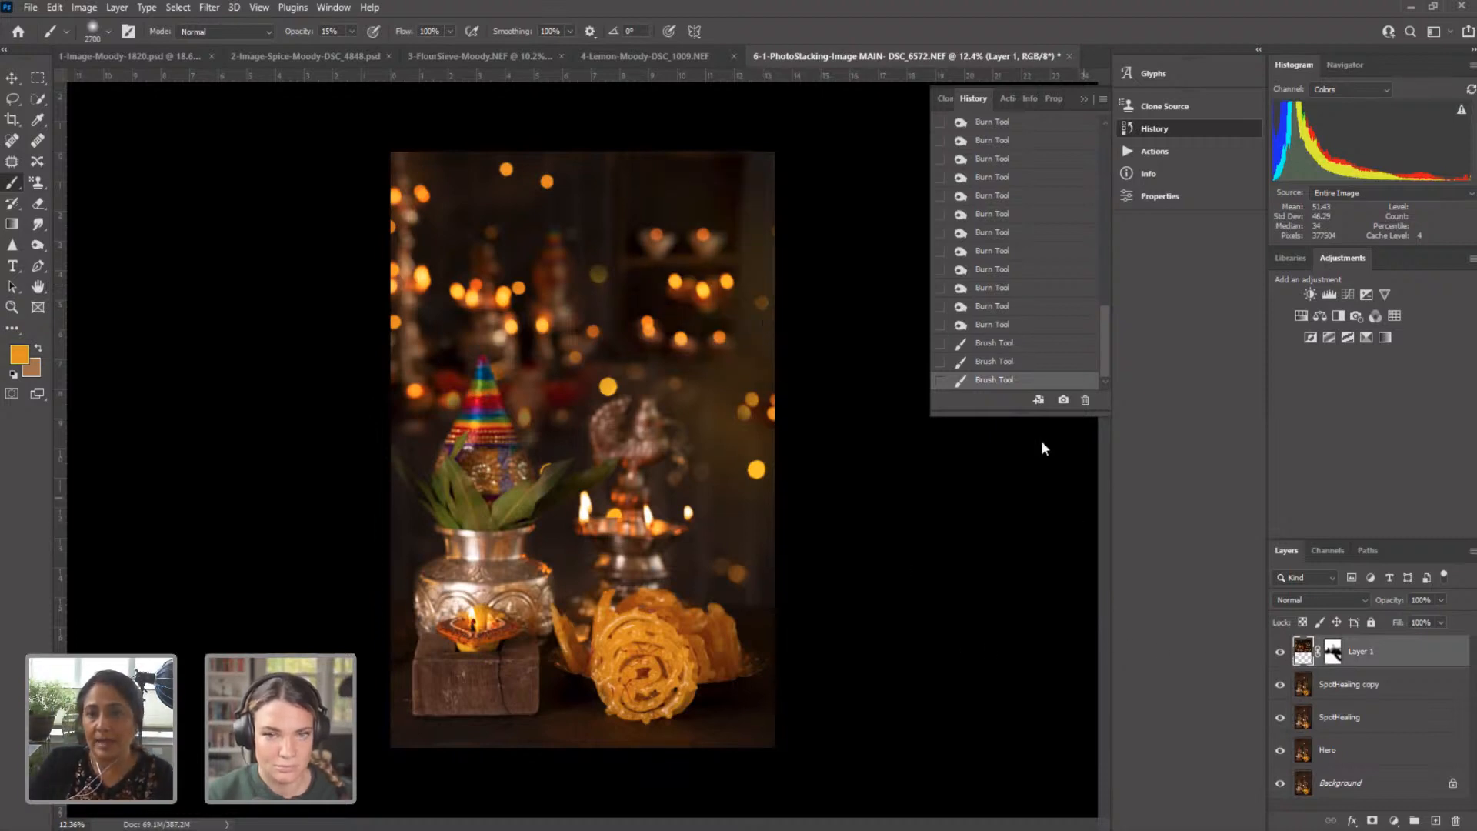
{"action": "left_click", "coordinate": [1084, 400]}
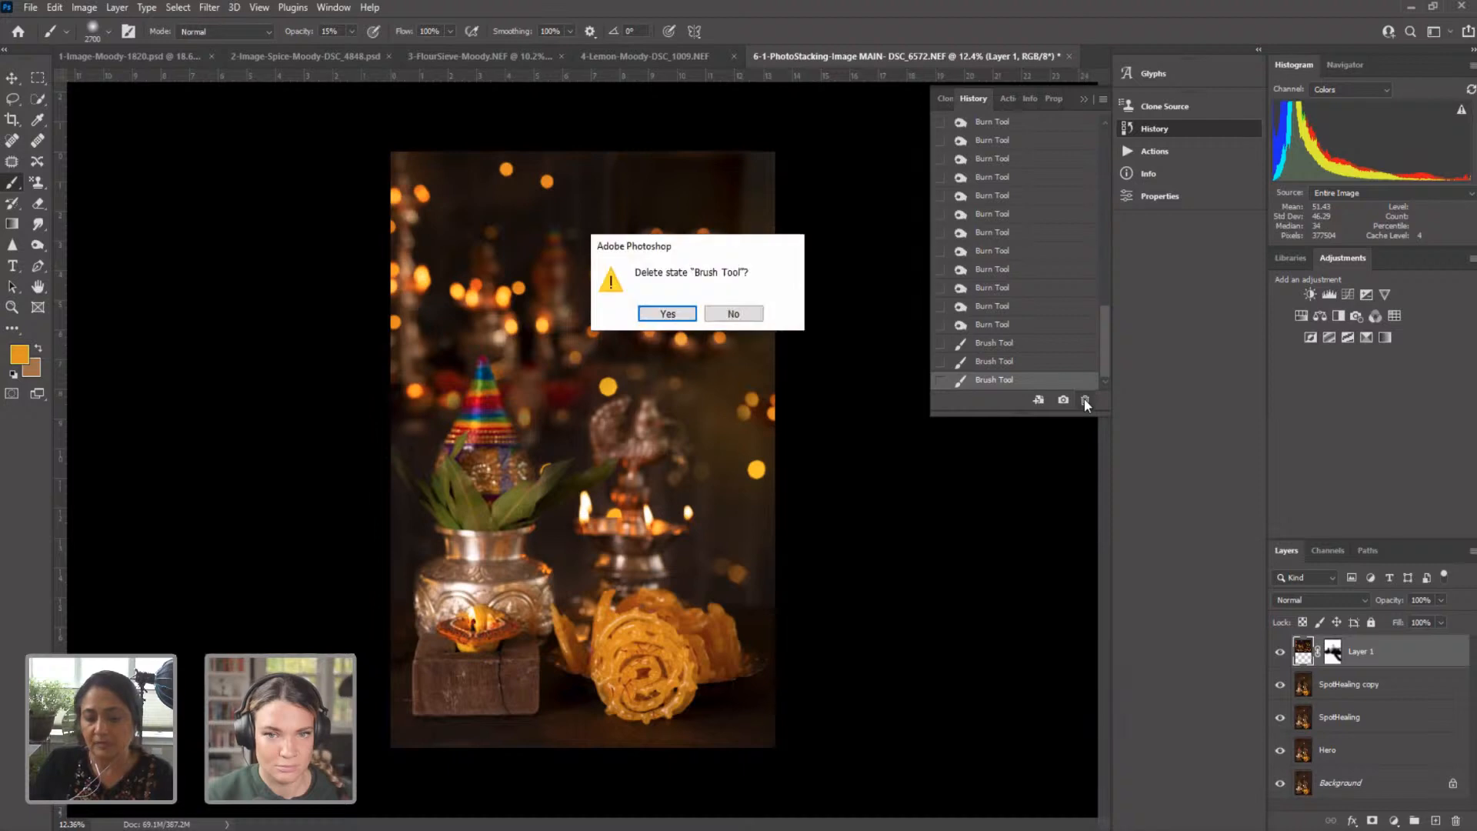
{"action": "key", "text": "Return"}
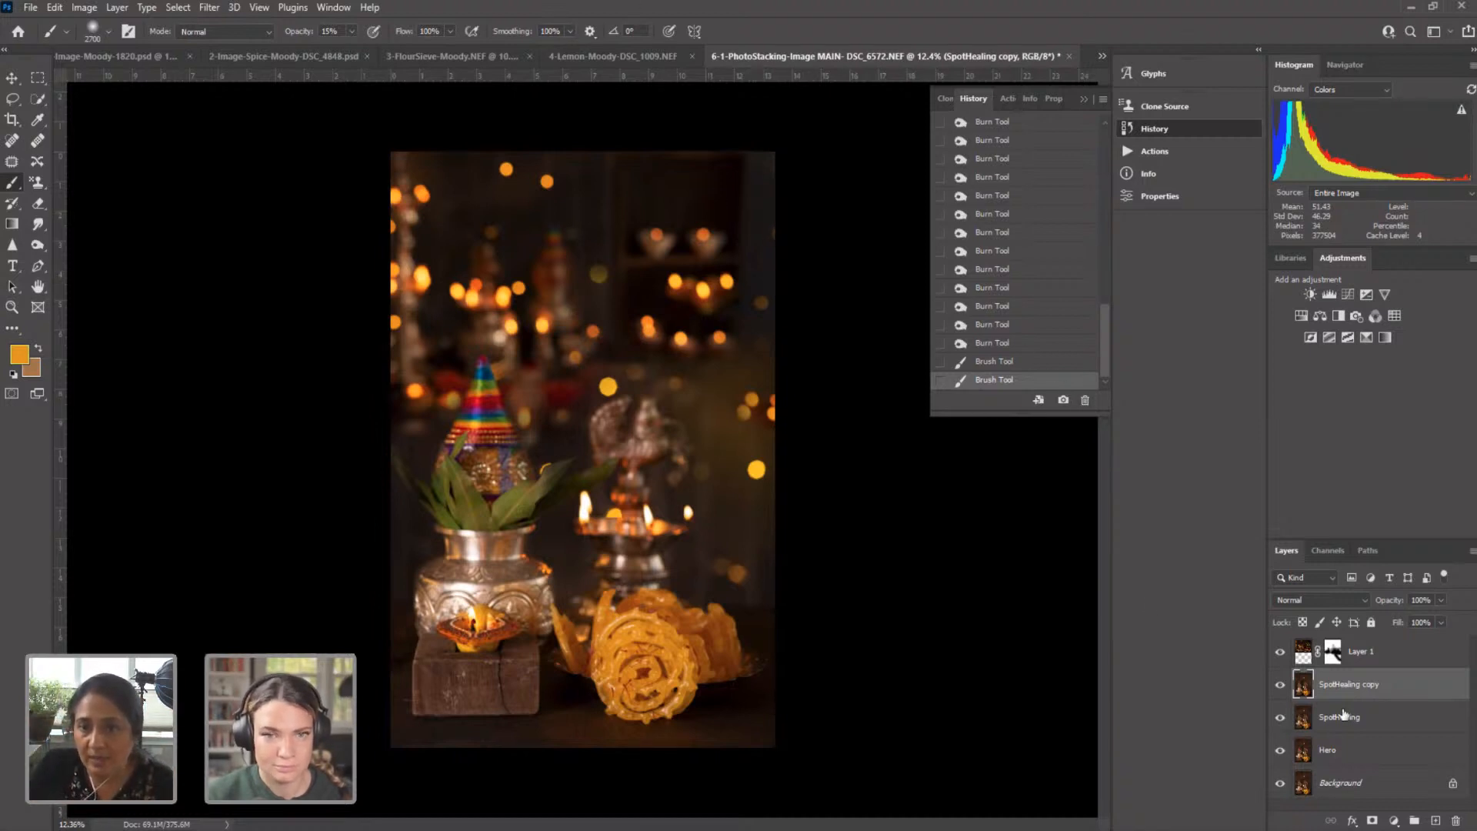
{"action": "left_click", "coordinate": [1308, 648]}
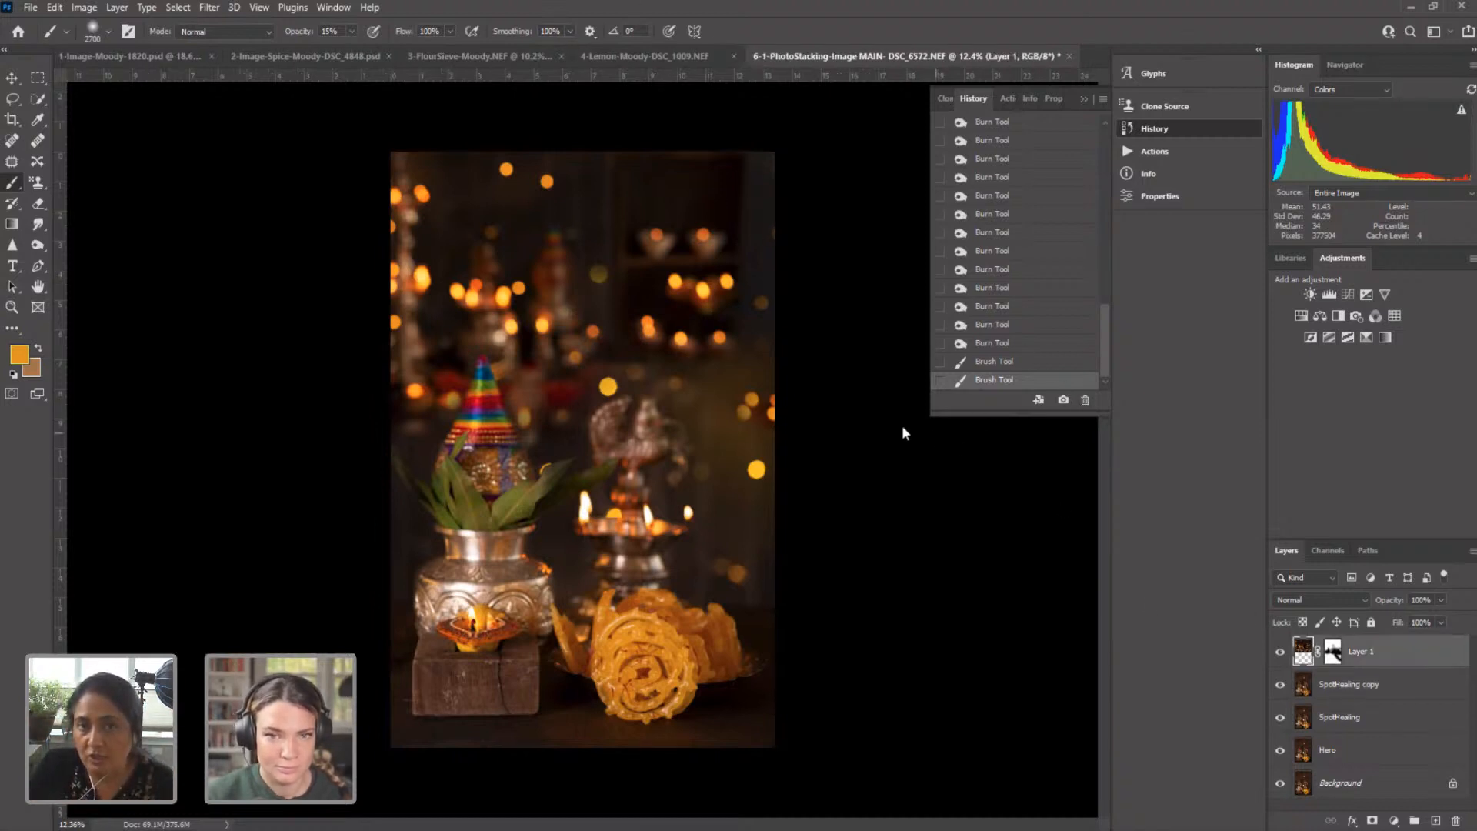
Step: Brush a warm orange glow over the backdrop lights on the right side of Layer 1 with a 2300 px brush
{"action": "key", "text": "bracketleft"}
{"action": "key", "text": "bracketleft"}
{"action": "key", "text": "bracketleft"}
{"action": "key", "text": "bracketleft"}
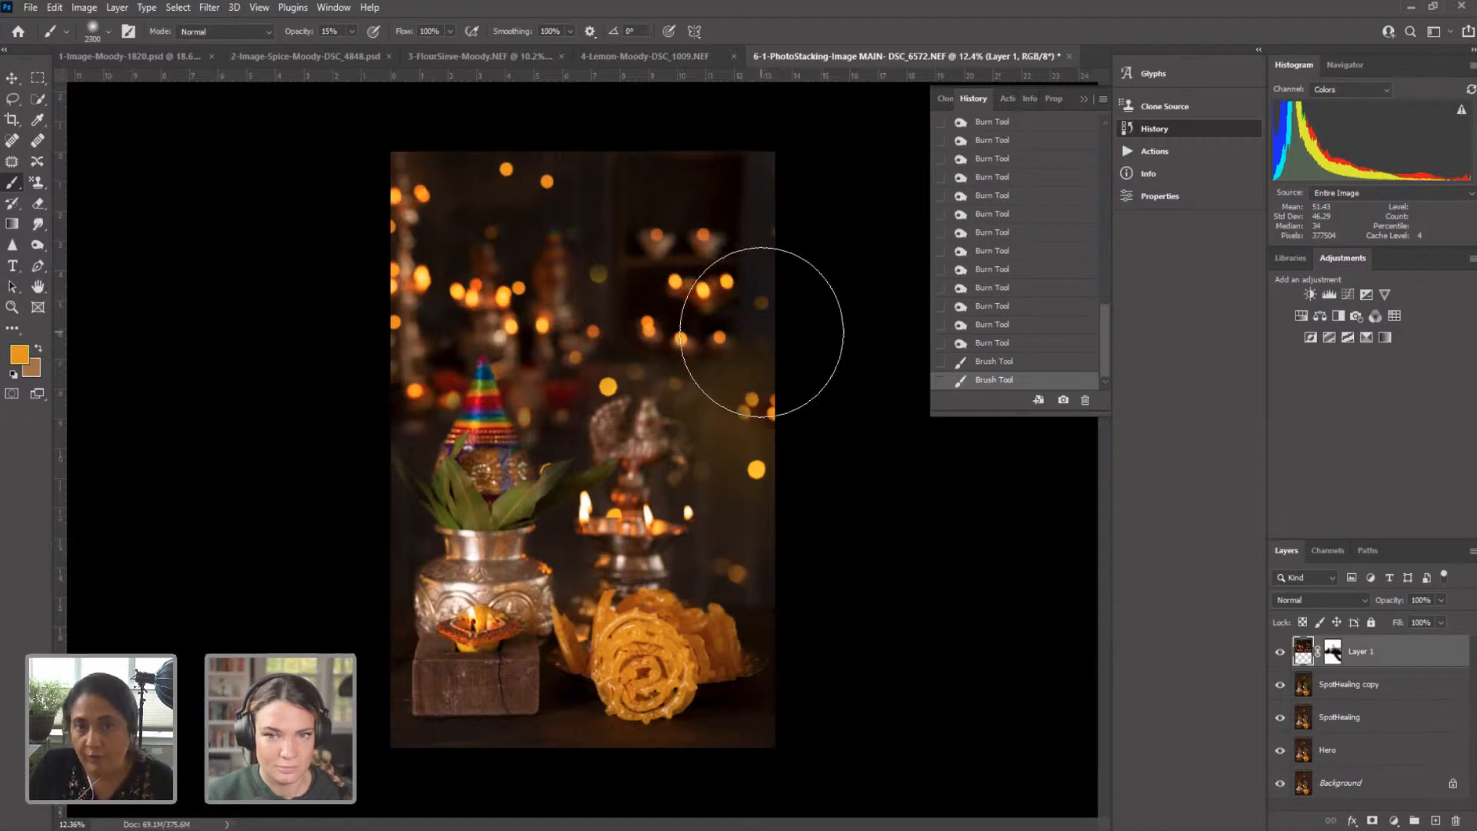
{"action": "left_click_drag", "start_coordinate": [761, 333], "coordinate": [906, 386]}
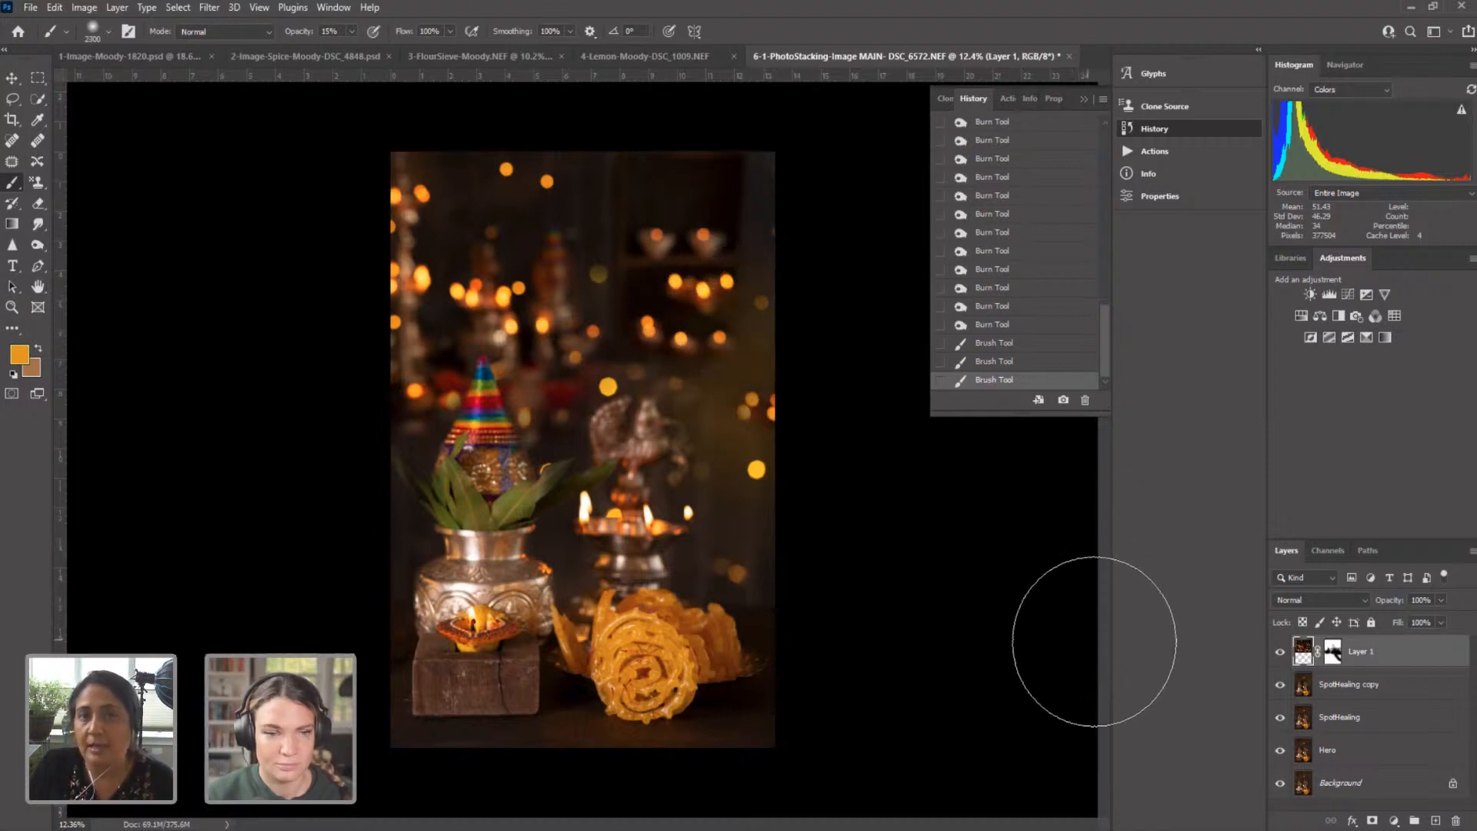
Step: Brush a warm orange glow along the photo's left edge on SpotHealing copy with a 2200 px brush
{"action": "key", "text": "bracketleft"}
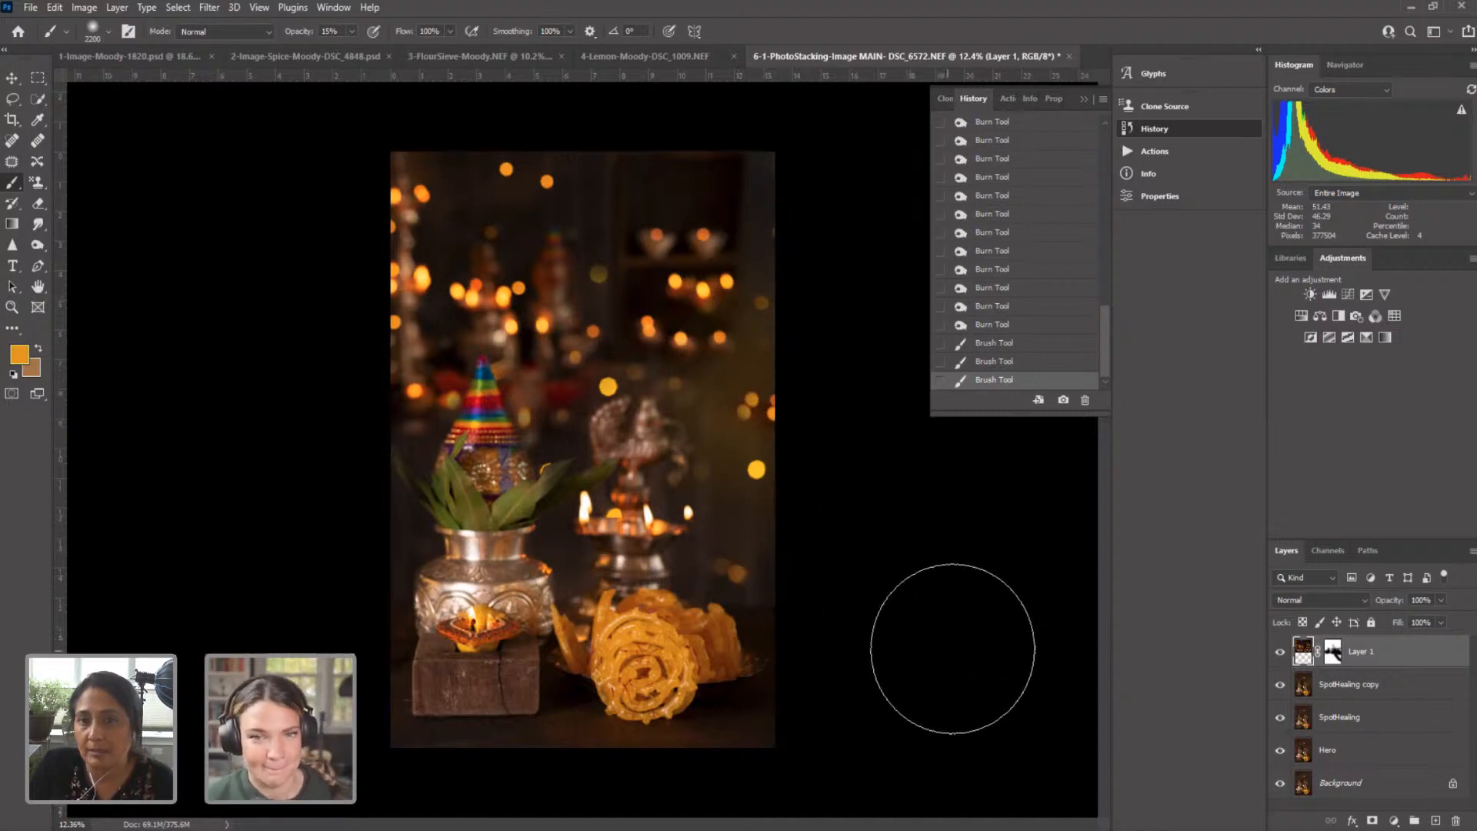
{"action": "left_click", "coordinate": [1300, 686]}
{"action": "left_click_drag", "start_coordinate": [346, 495], "coordinate": [253, 554]}
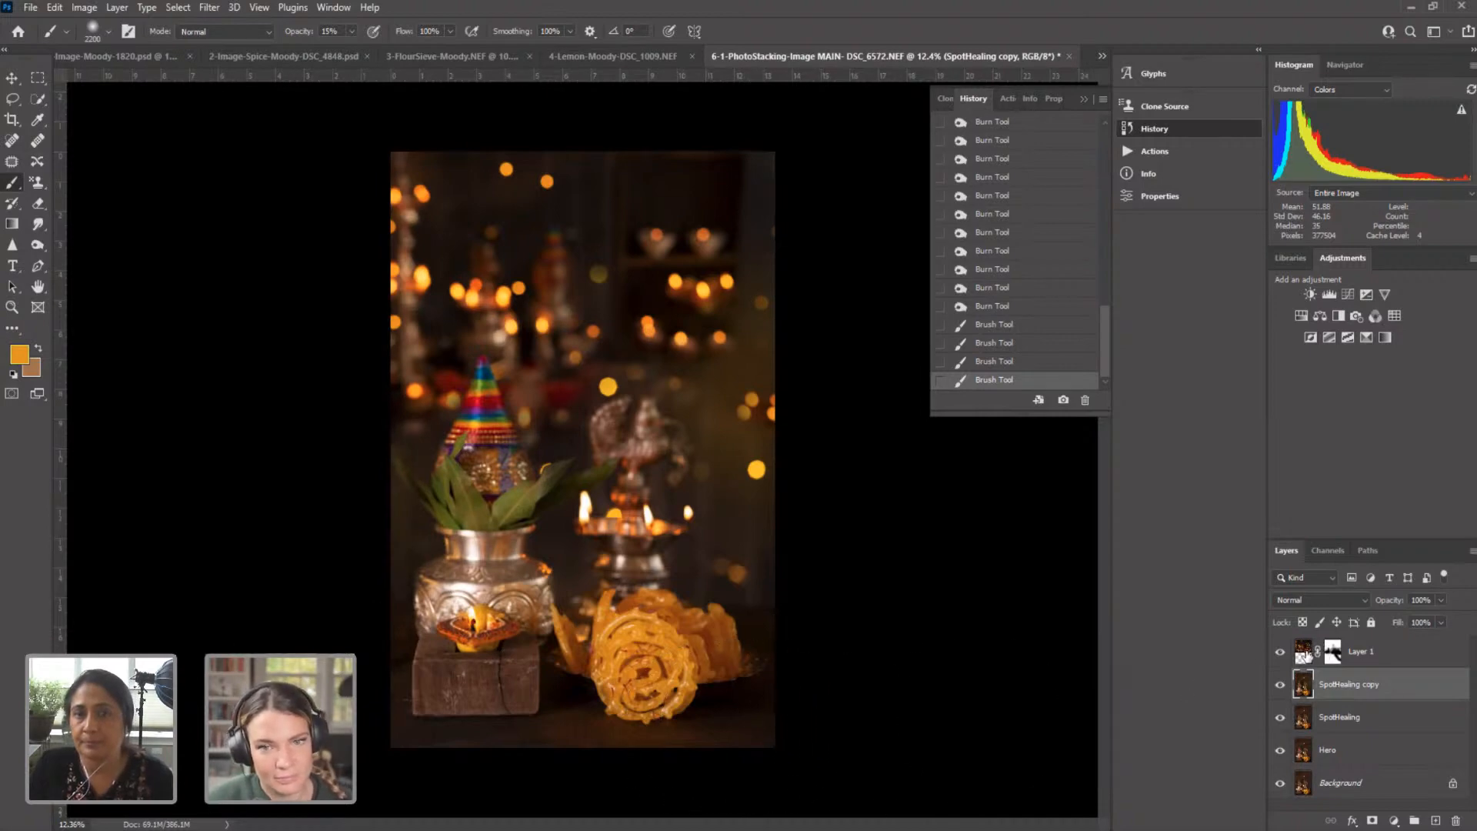
Step: Lower the opacity of Layer 1 to 76% to soften the blended background lights
{"action": "left_click", "coordinate": [1305, 654]}
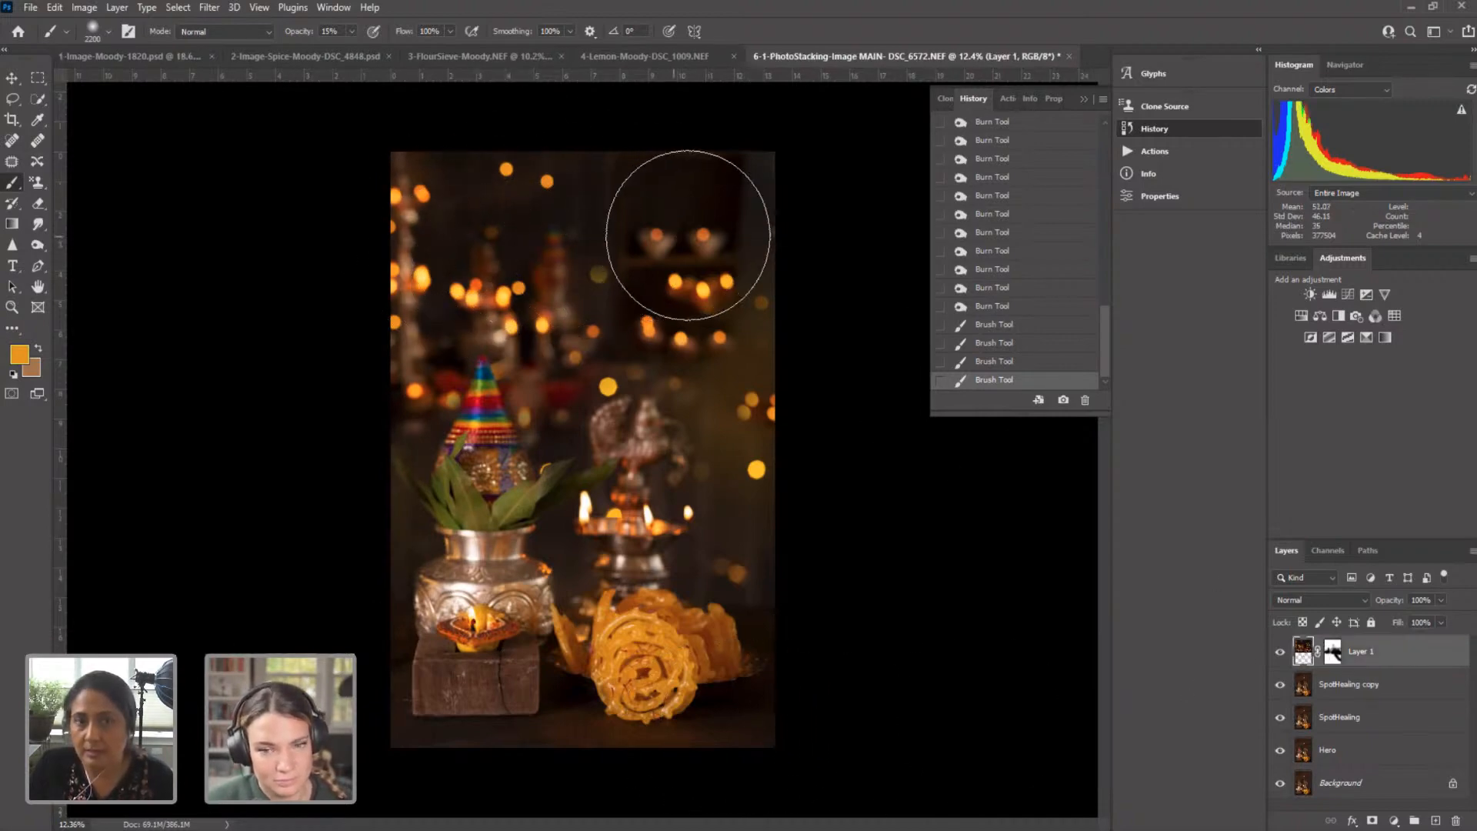
{"action": "left_click", "coordinate": [1439, 600]}
{"action": "mouse_move", "coordinate": [1420, 612]}
{"action": "left_mouse_down"}
{"action": "mouse_move", "coordinate": [1386, 611]}
{"action": "mouse_move", "coordinate": [1401, 613]}
{"action": "left_mouse_up"}
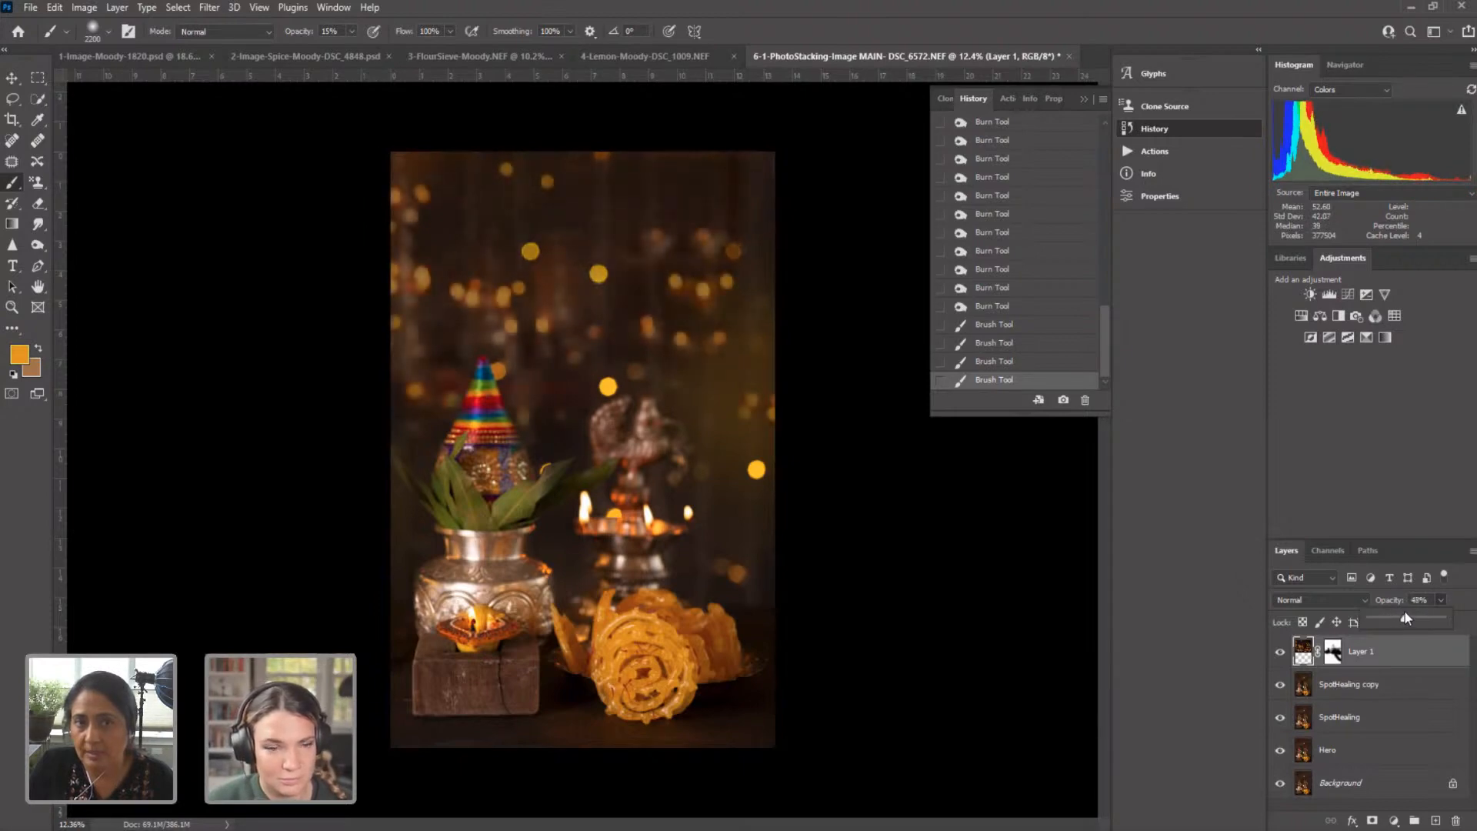
{"action": "left_click_drag", "start_coordinate": [1405, 616], "coordinate": [1406, 613]}
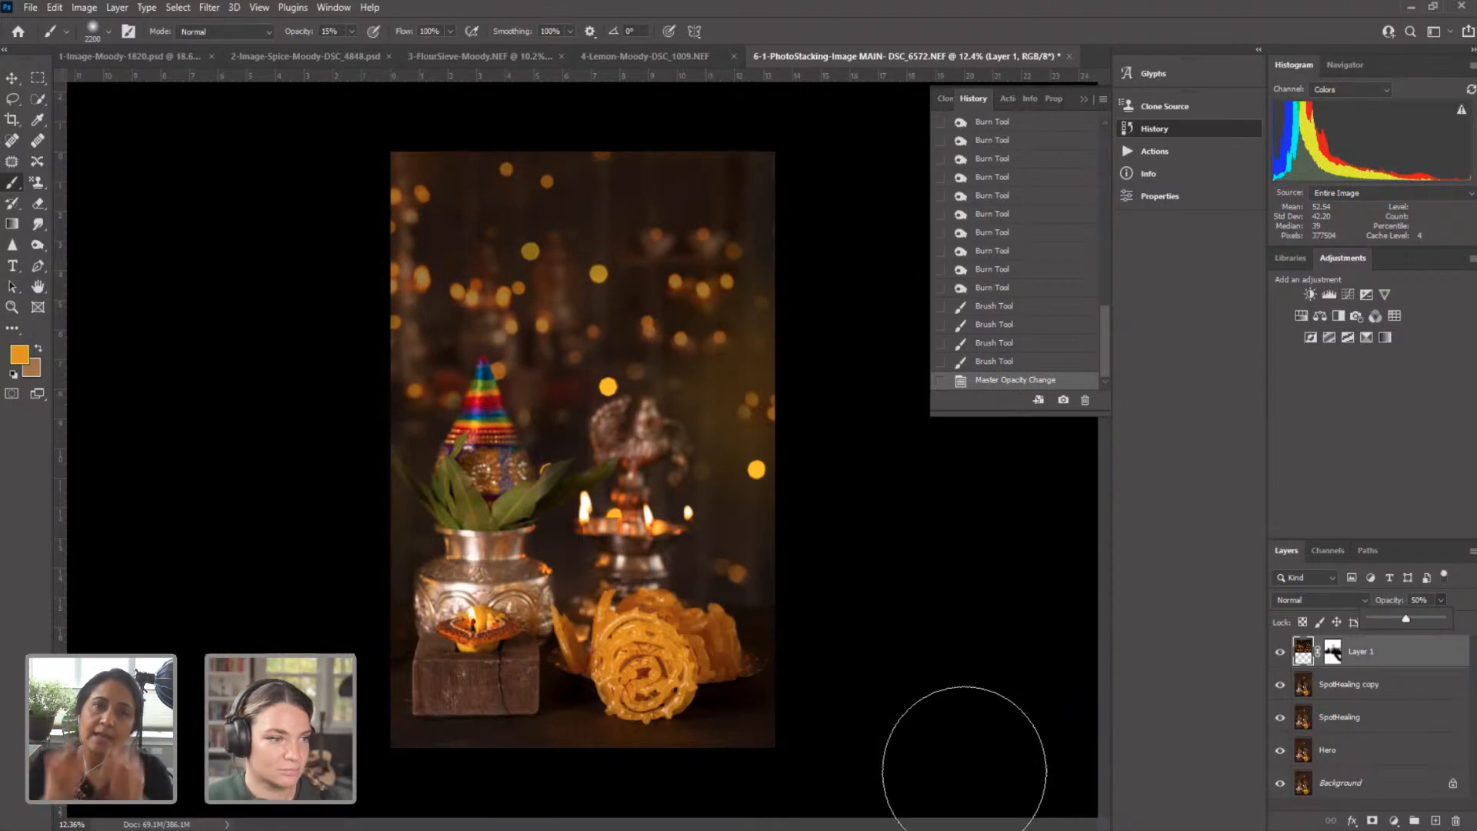
{"action": "left_click_drag", "start_coordinate": [1406, 618], "coordinate": [1419, 621]}
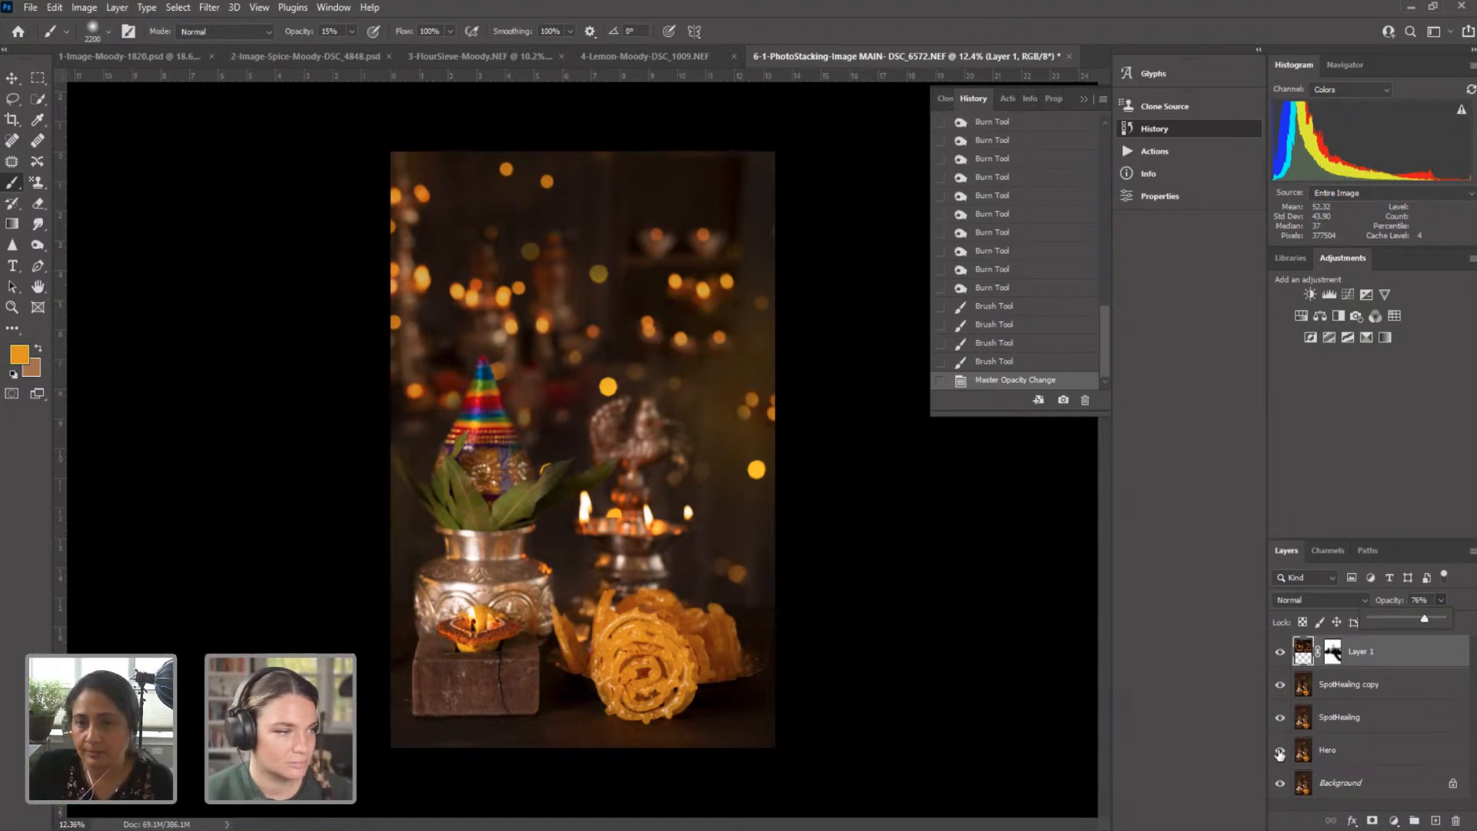
Step: Hide Hero, SpotHealing, SpotHealing copy and Layer 1 to view the original Background photo alone
{"action": "left_click", "coordinate": [1280, 750]}
{"action": "left_click", "coordinate": [1279, 718]}
{"action": "left_click", "coordinate": [1280, 685]}
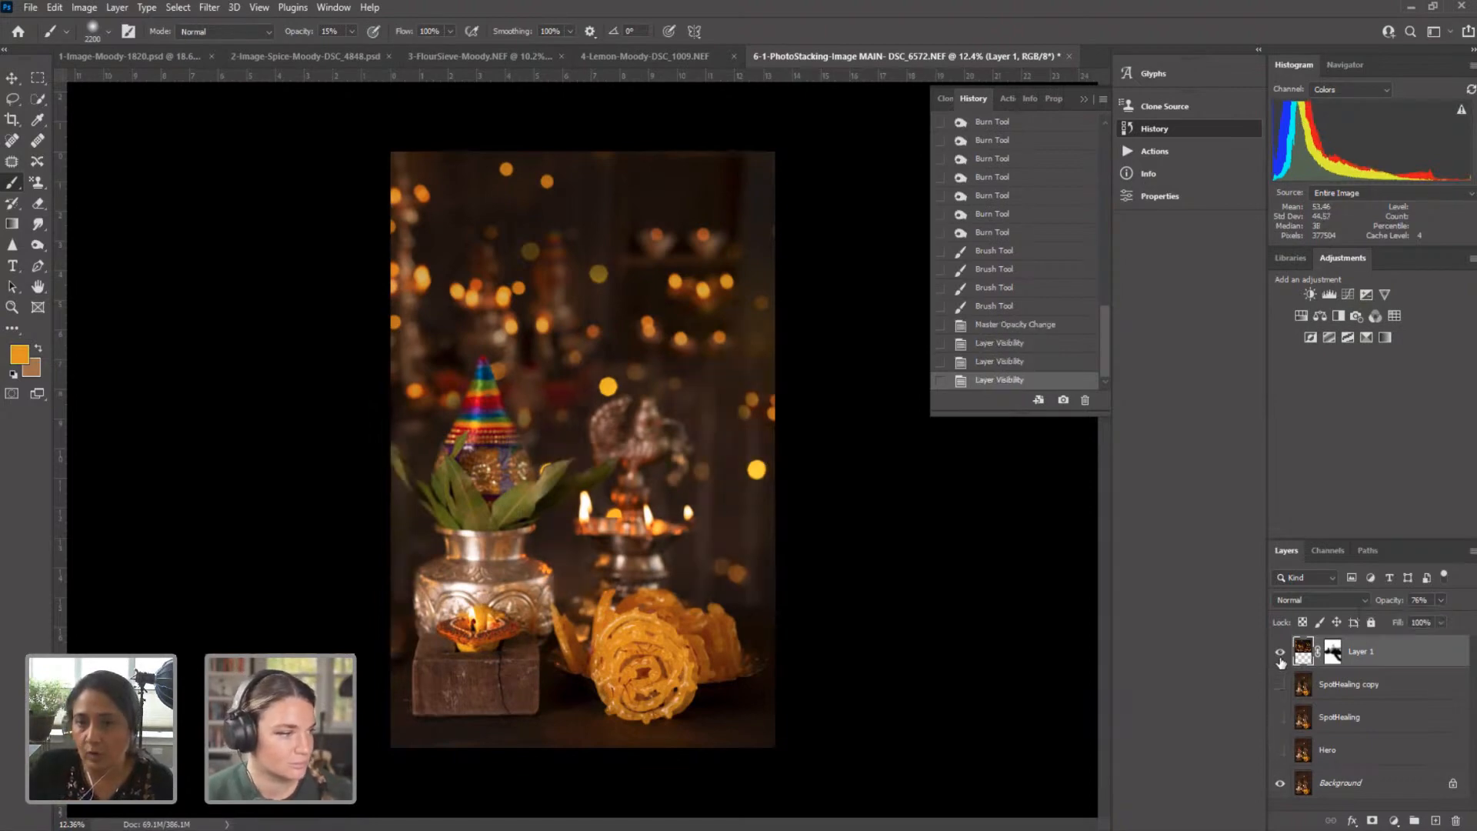
{"action": "left_click", "coordinate": [1280, 653]}
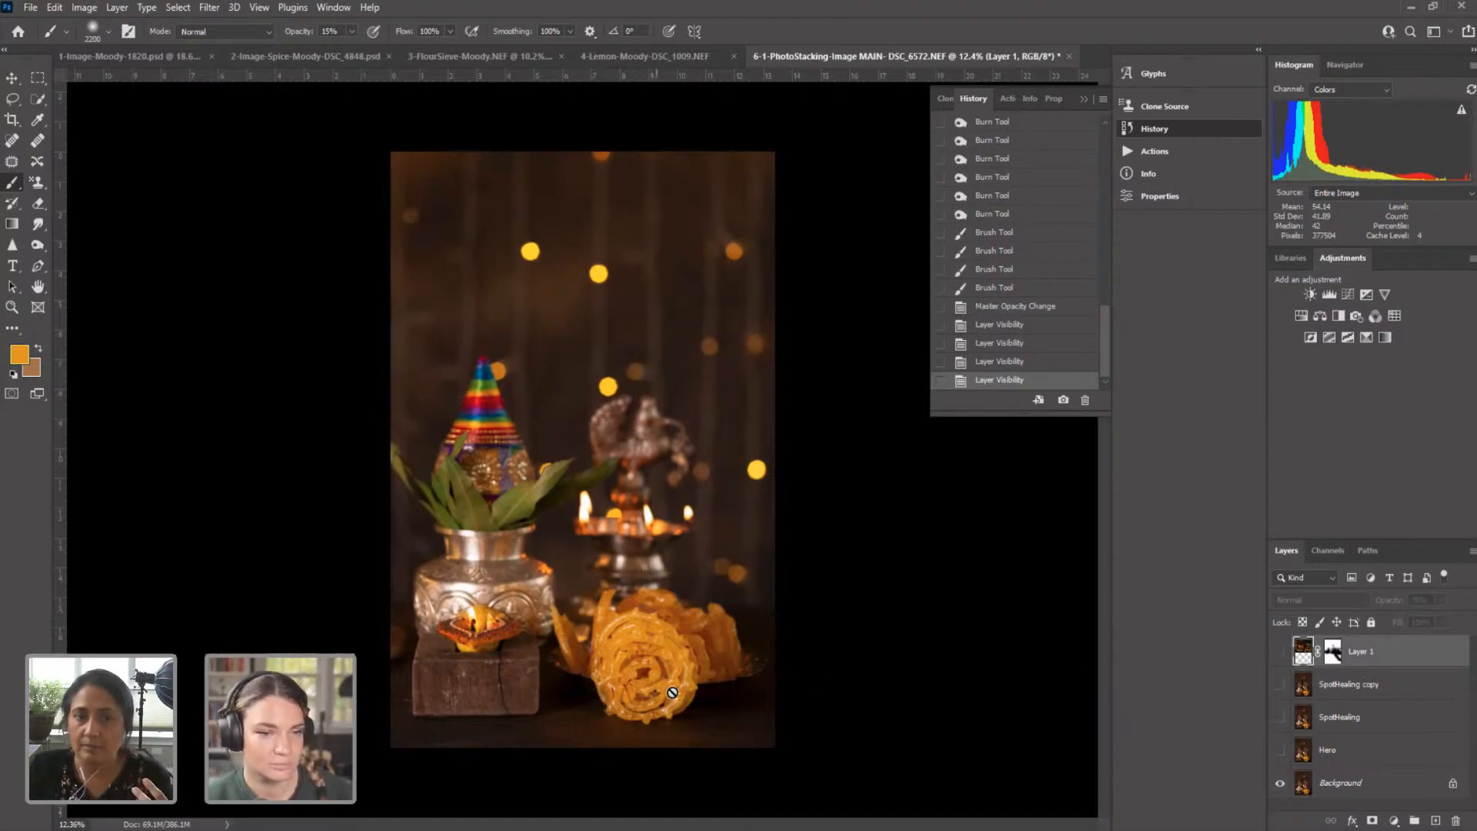
Step: Show Hero, SpotHealing, SpotHealing copy and Layer 1 again one by one, toggling their visibility to compare each editing stage
{"action": "left_click", "coordinate": [1280, 751]}
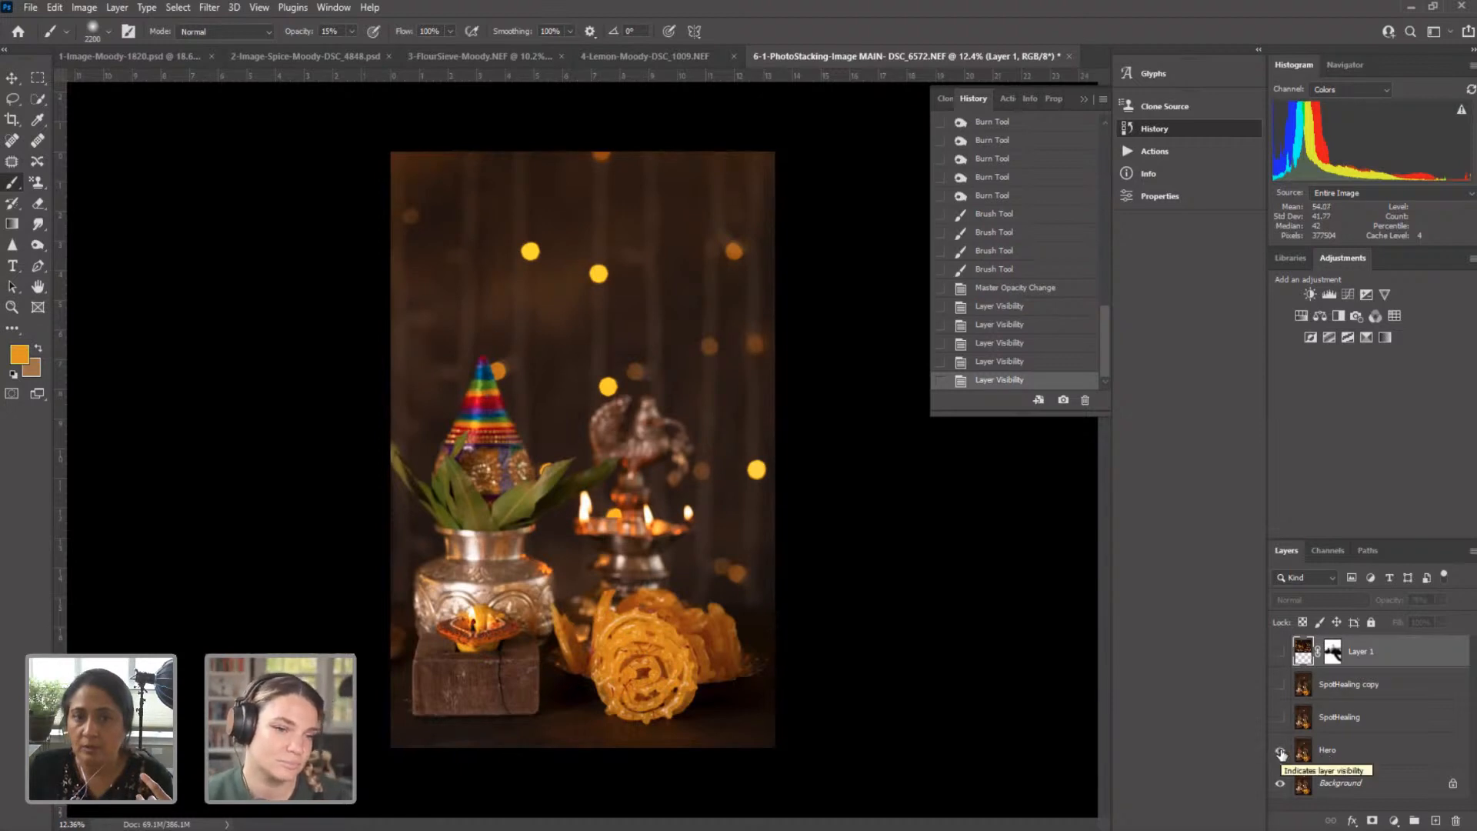
{"action": "left_click", "coordinate": [1281, 751]}
{"action": "left_click", "coordinate": [1281, 751]}
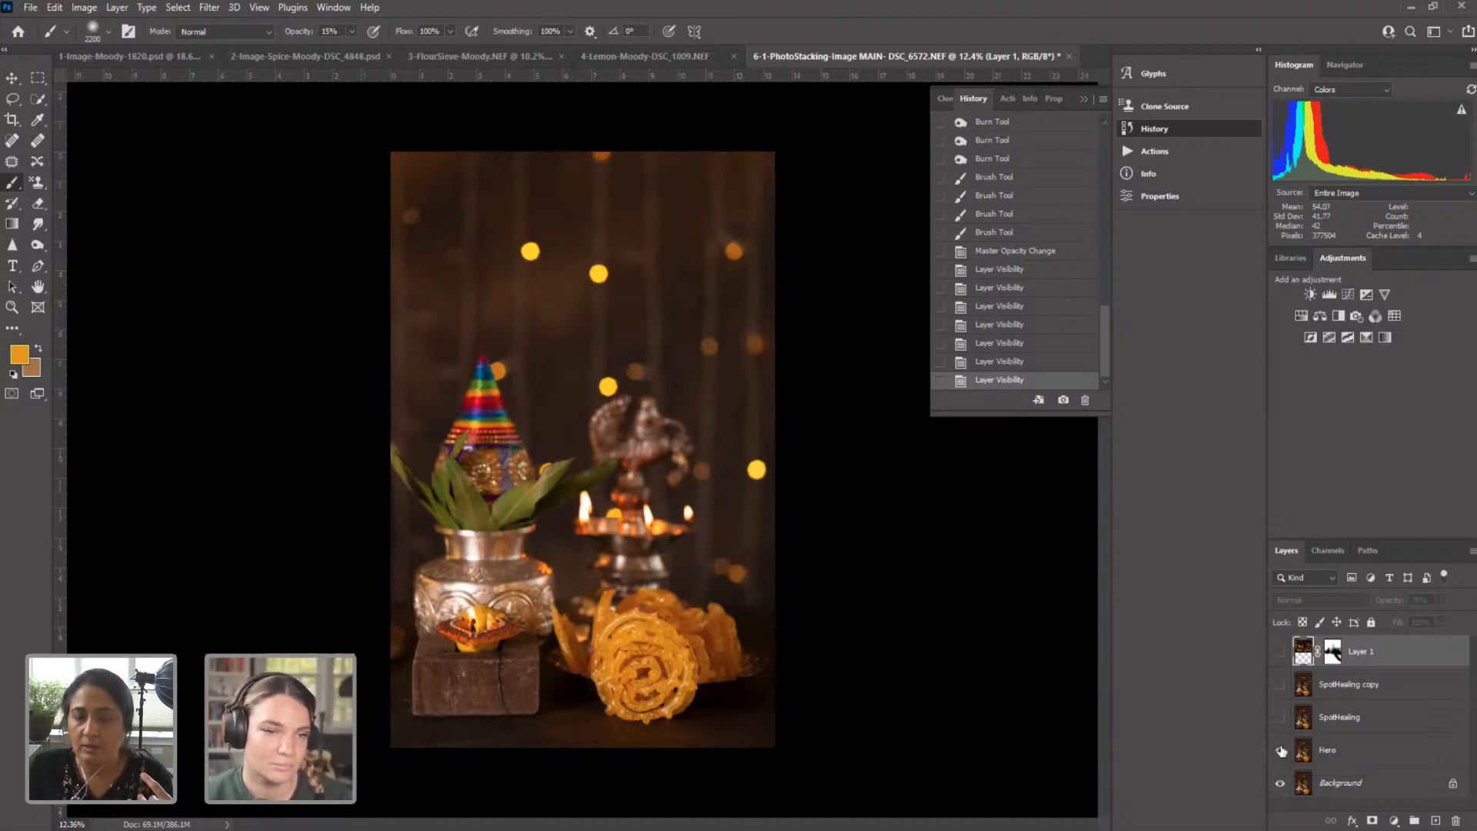
{"action": "left_click", "coordinate": [1279, 717]}
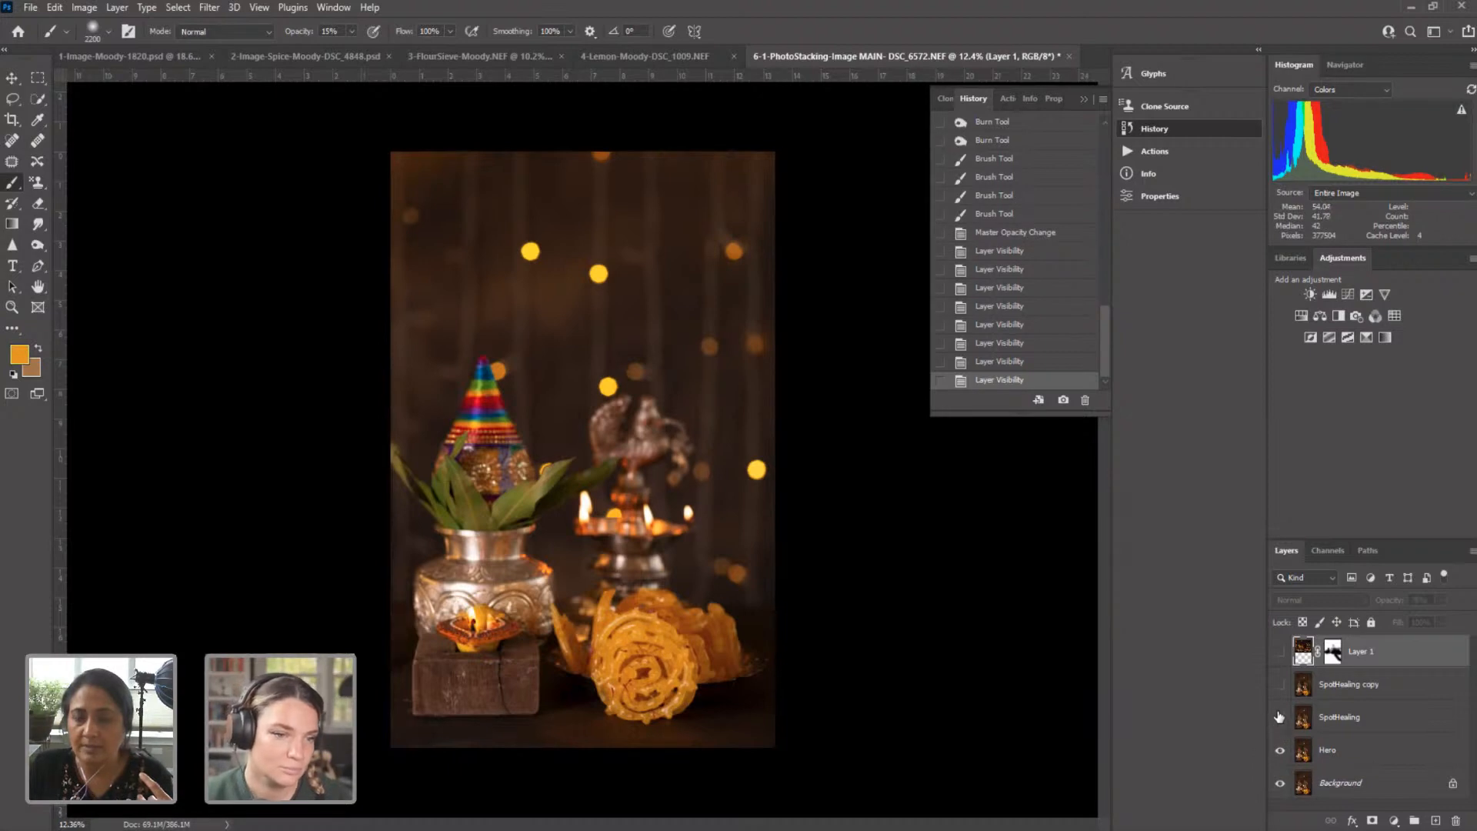
{"action": "left_click", "coordinate": [1279, 686]}
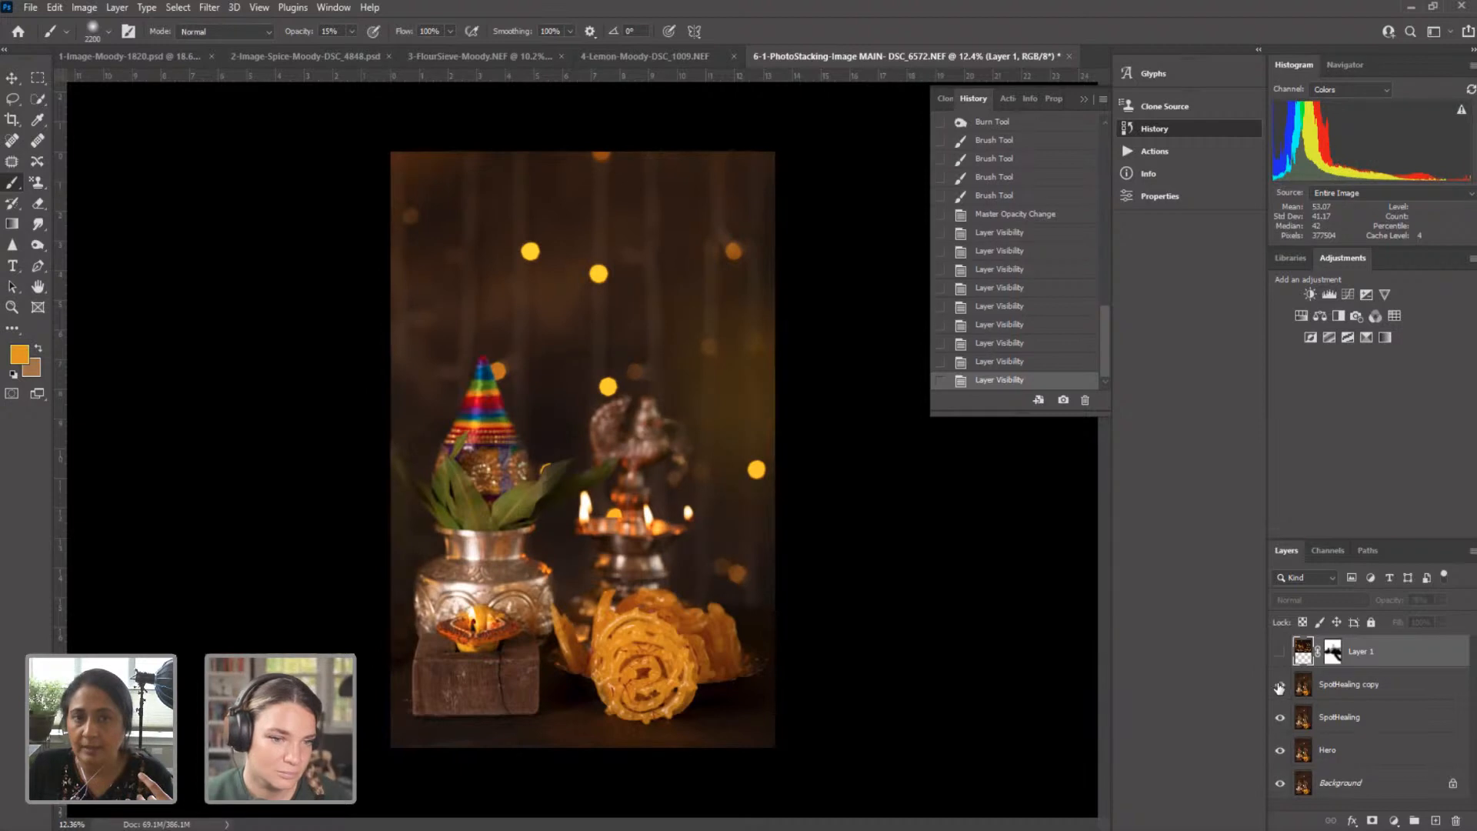
{"action": "left_click", "coordinate": [1280, 683]}
{"action": "left_click", "coordinate": [1280, 653]}
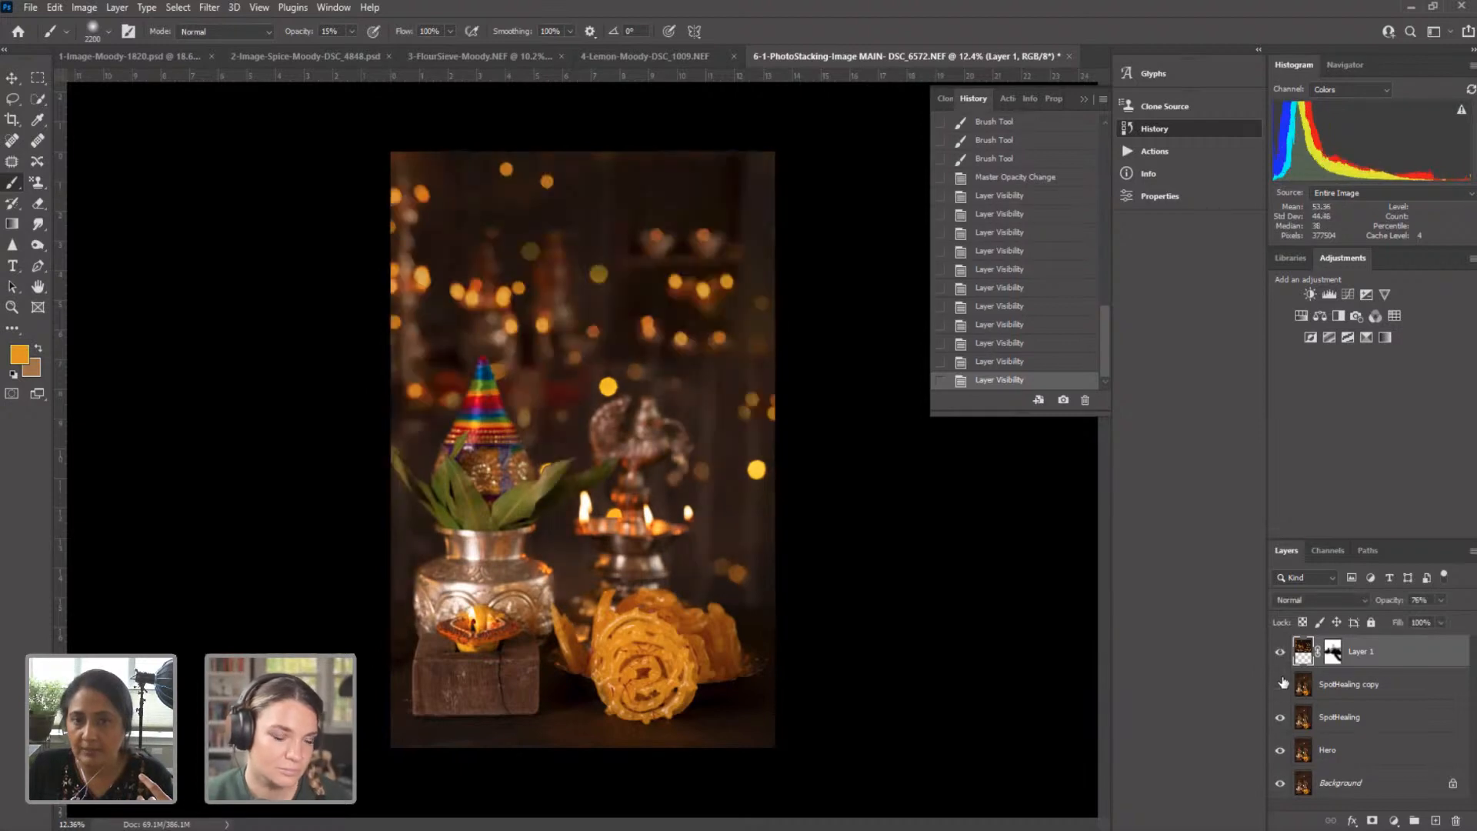
{"action": "left_click", "coordinate": [1280, 685]}
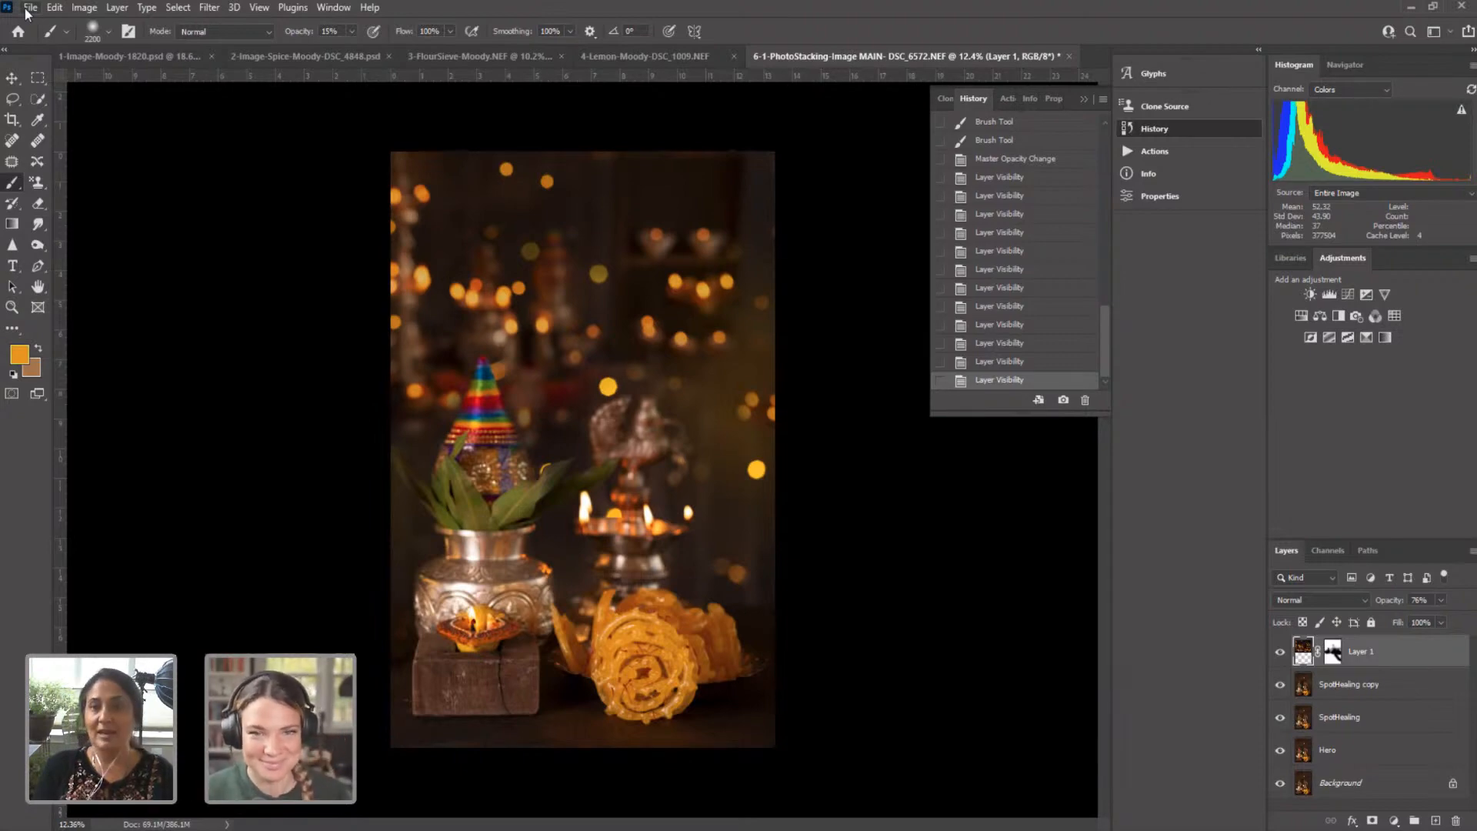
{"action": "left_click", "coordinate": [1280, 653]}
{"action": "left_click", "coordinate": [1280, 653]}
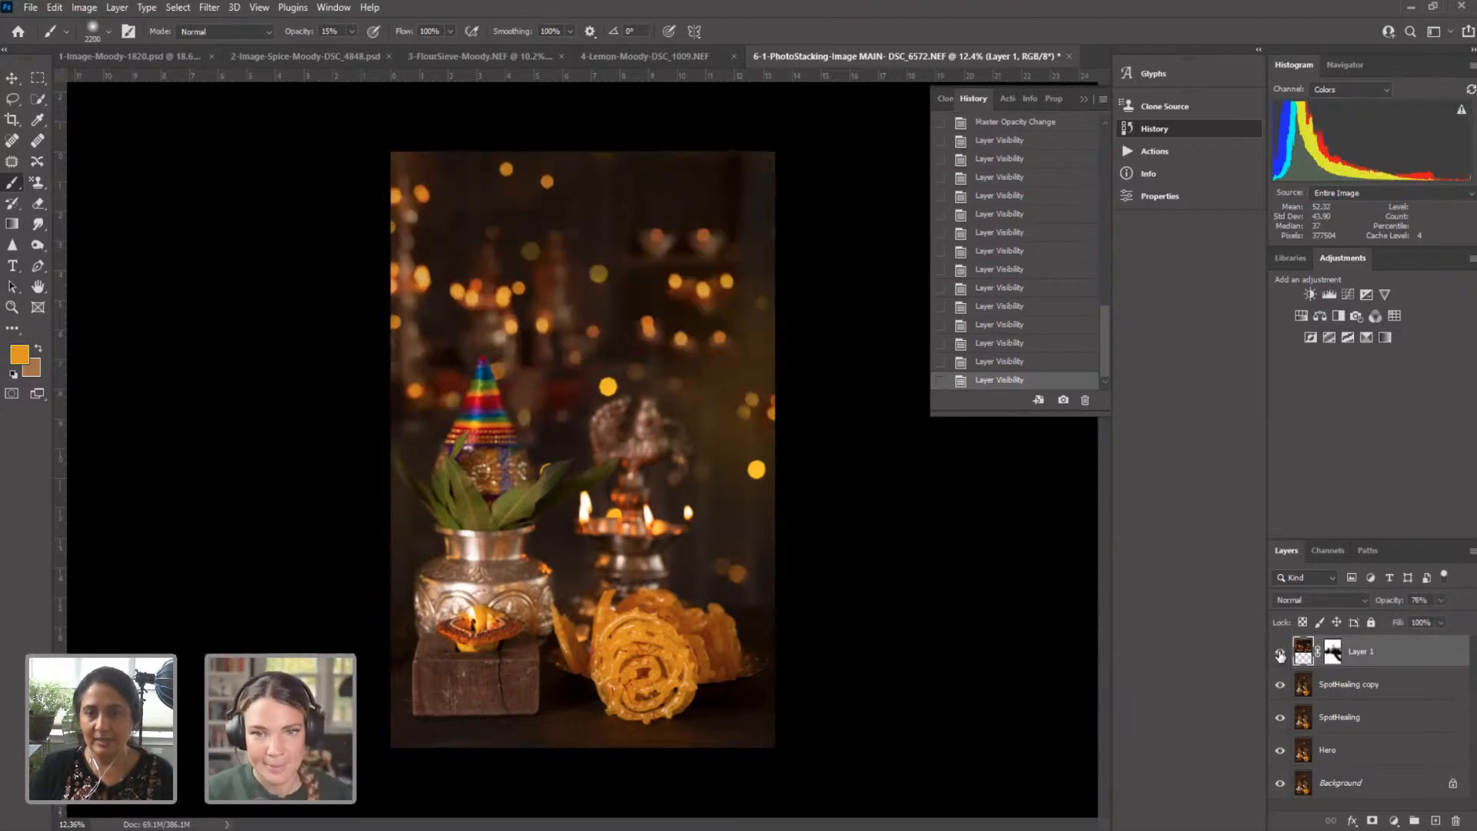
Step: Darken Layer 1 with a Curves adjustment, placing a highlight point at input 227, output 213 and a shadow point at input 62, output 56
{"action": "left_click", "coordinate": [91, 9]}
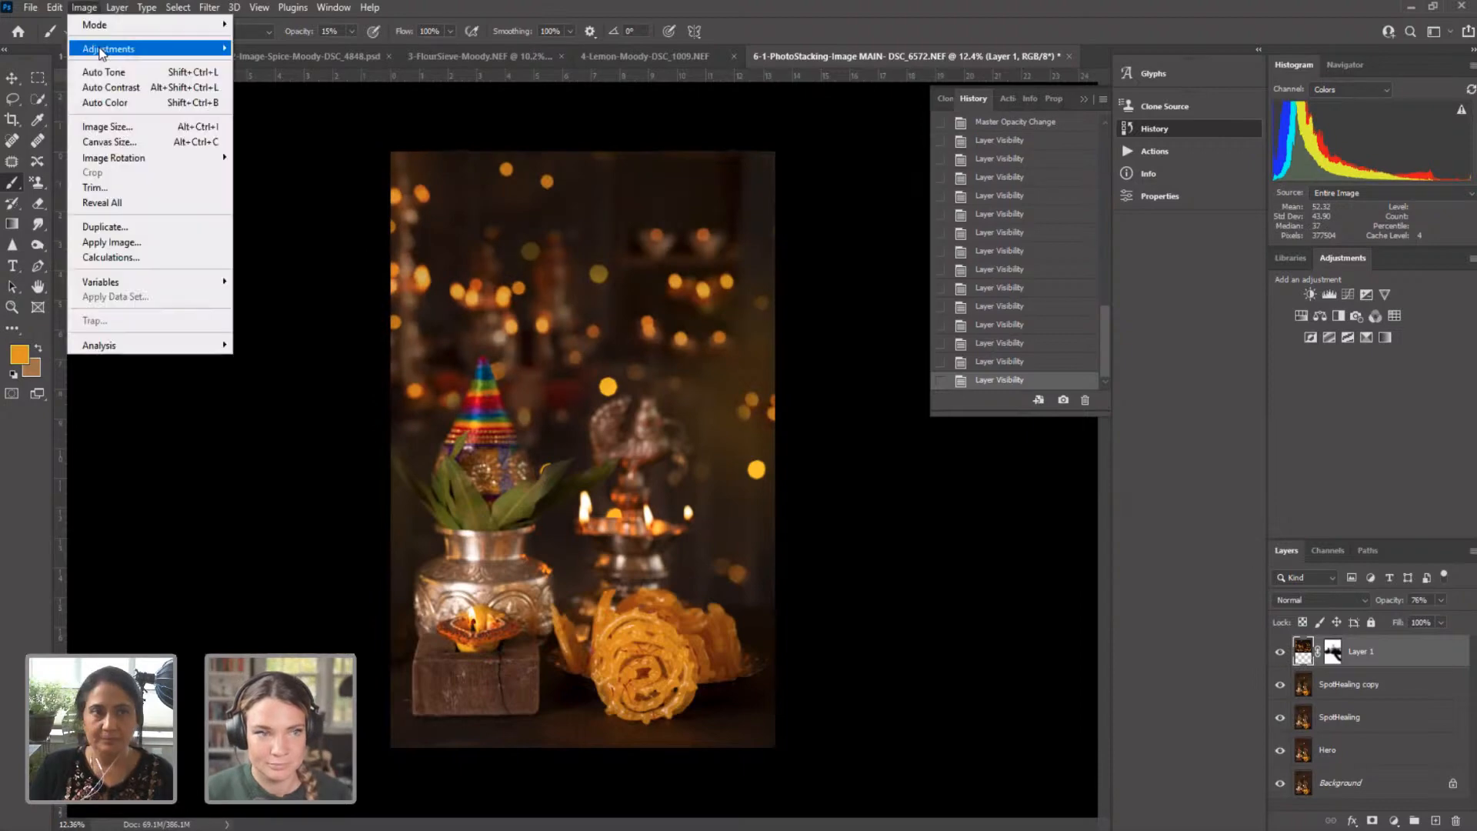
{"action": "mouse_move", "coordinate": [223, 48]}
{"action": "left_click", "coordinate": [269, 82]}
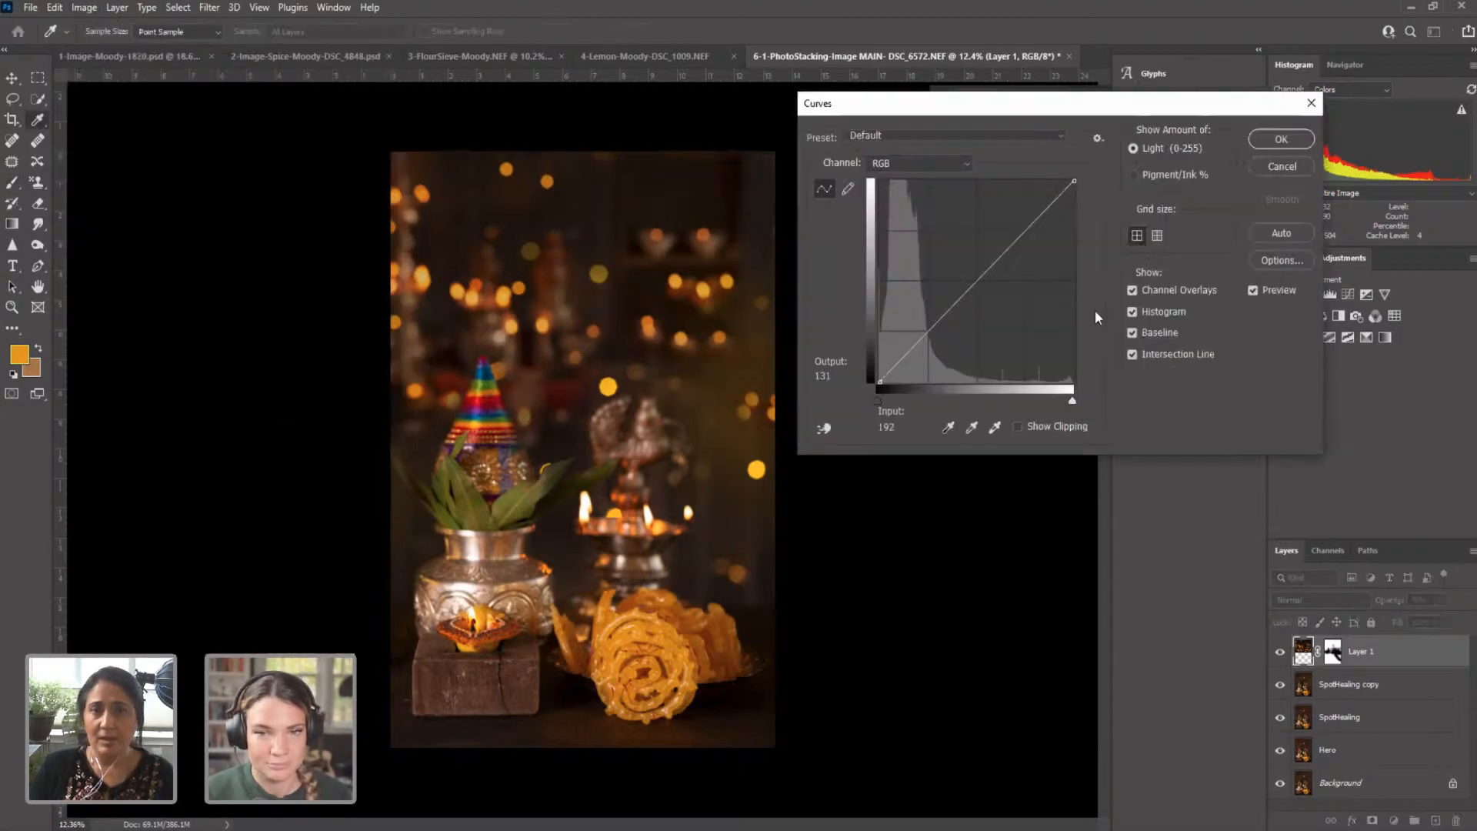
{"action": "left_click", "coordinate": [1051, 207]}
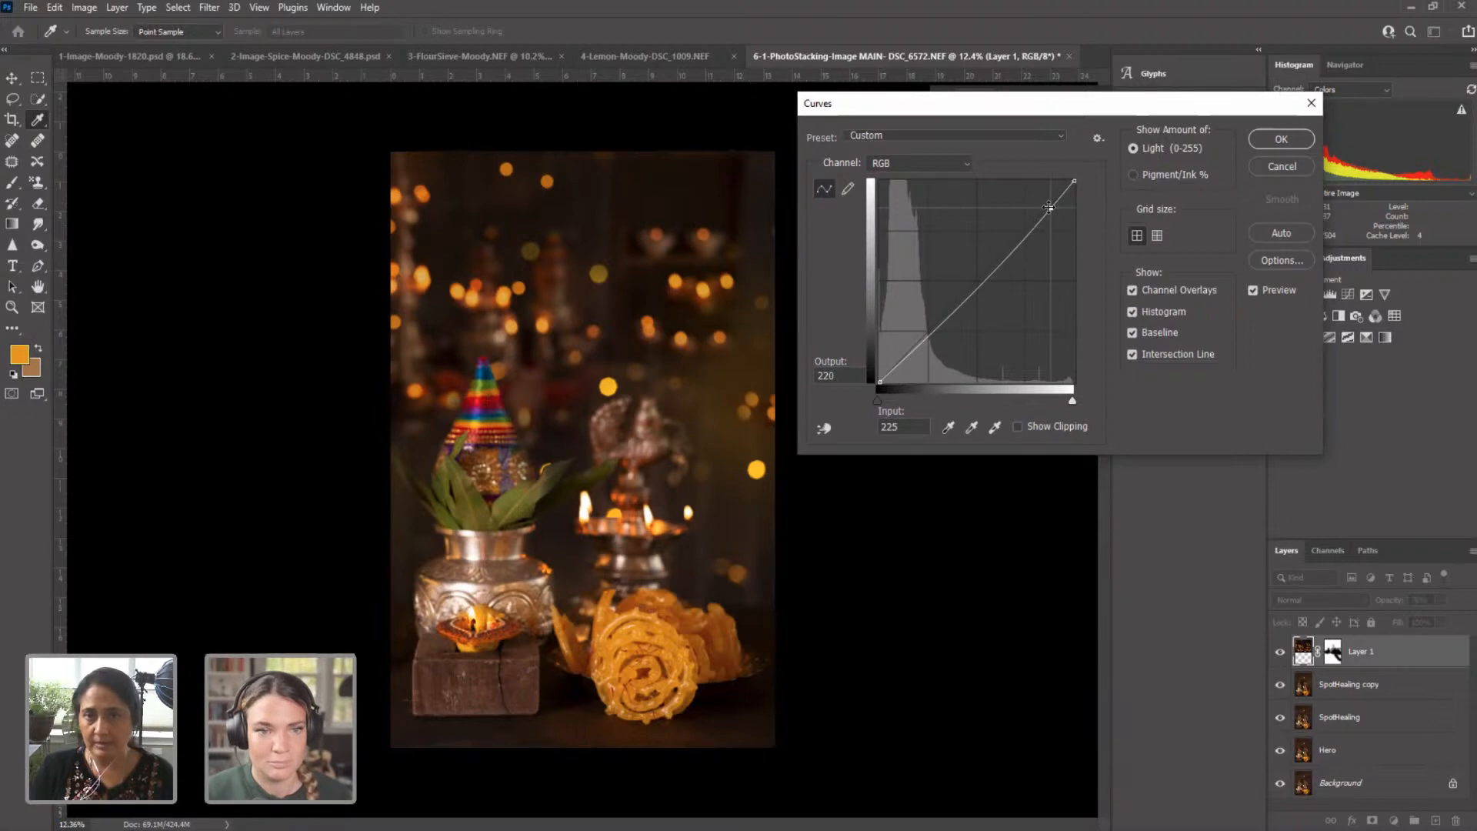
{"action": "left_click_drag", "start_coordinate": [1050, 207], "coordinate": [1051, 212]}
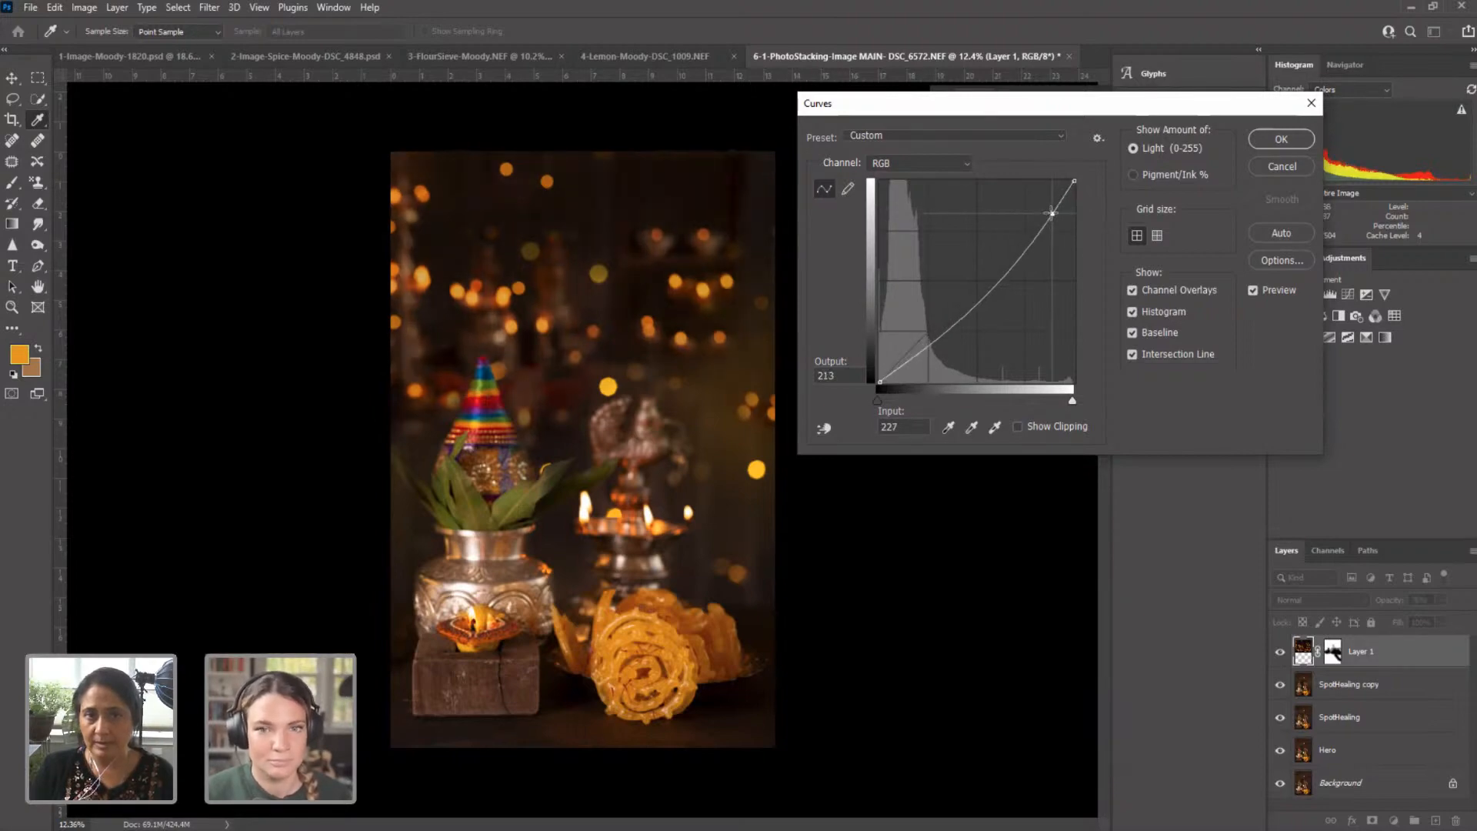
{"action": "left_click_drag", "start_coordinate": [928, 333], "coordinate": [927, 337]}
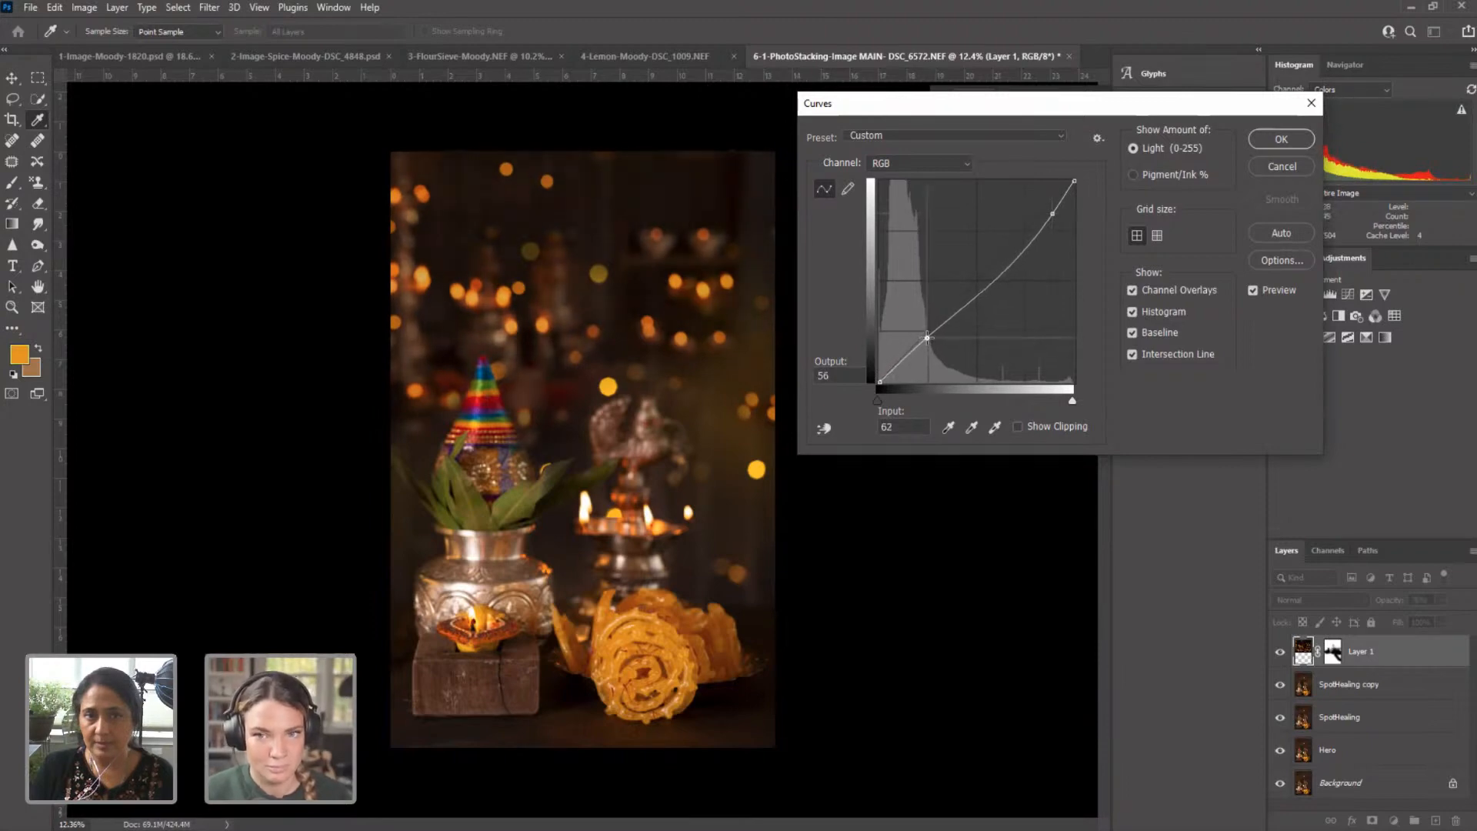
{"action": "left_click", "coordinate": [1281, 140]}
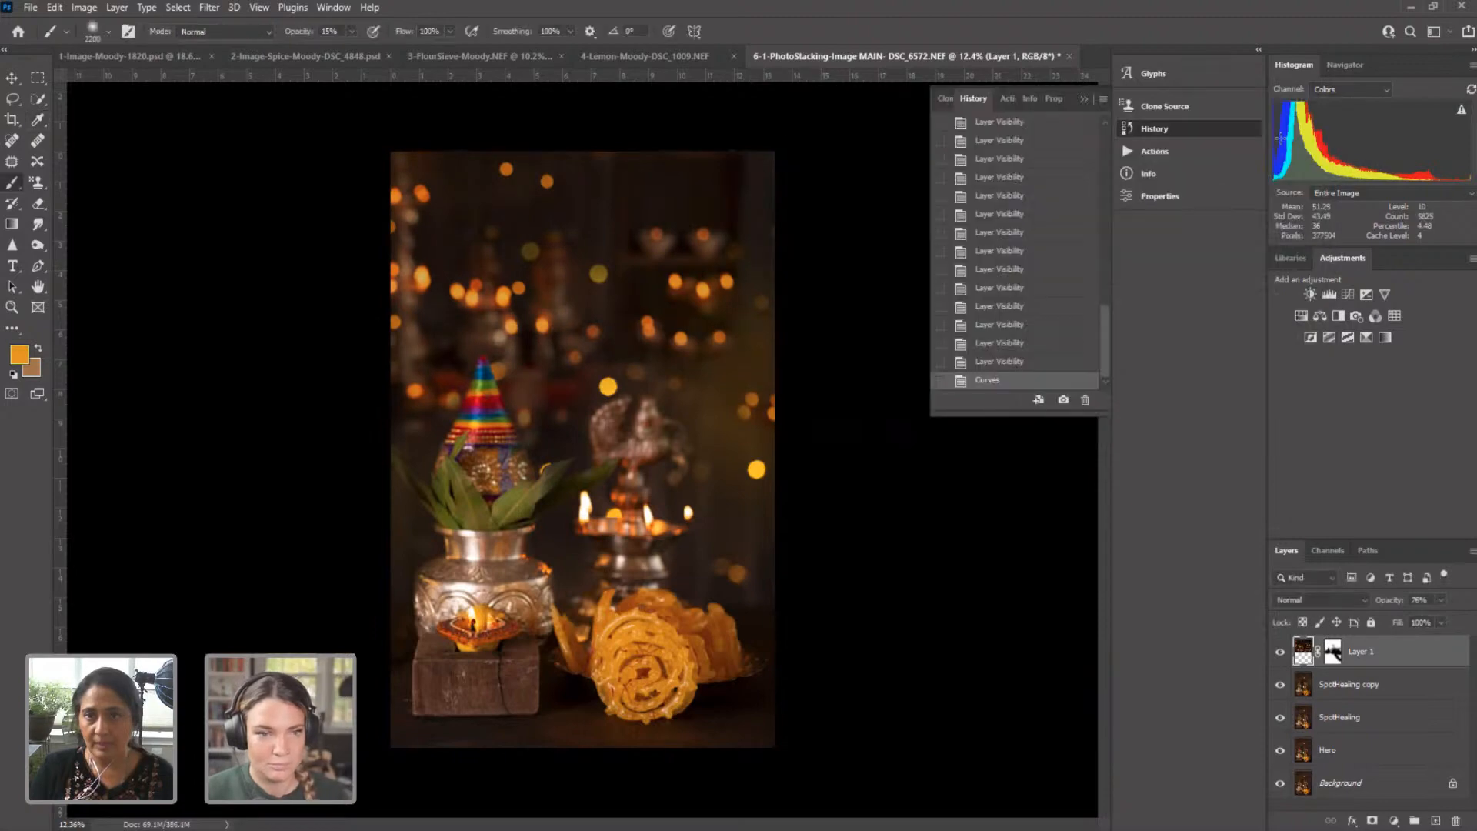
Step: Darken SpotHealing copy with Curves points at input 228, output 220 and input 61, output 57, and compare with the layer hidden
{"action": "left_click", "coordinate": [1309, 686]}
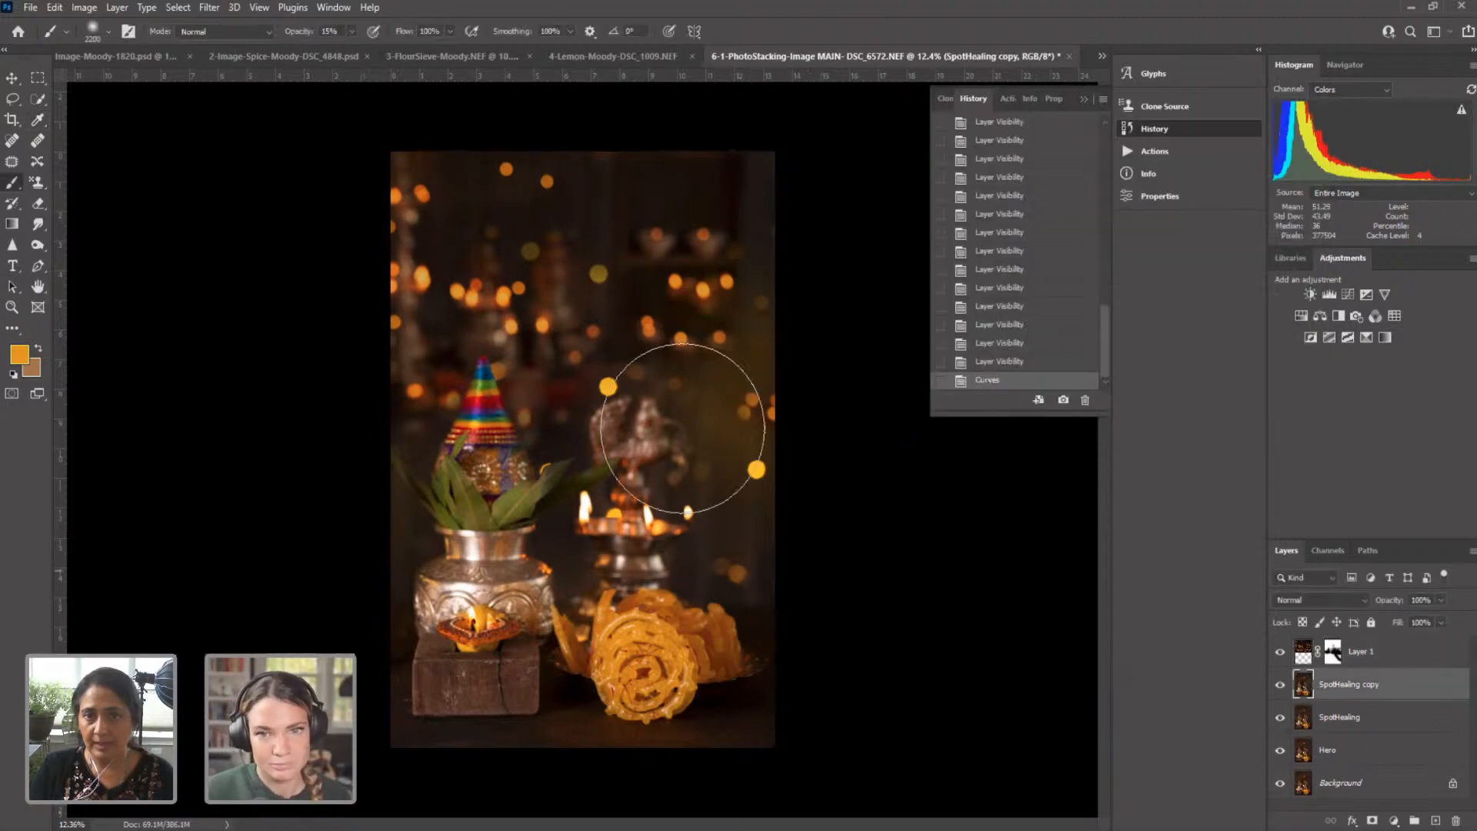
{"action": "left_click", "coordinate": [83, 7]}
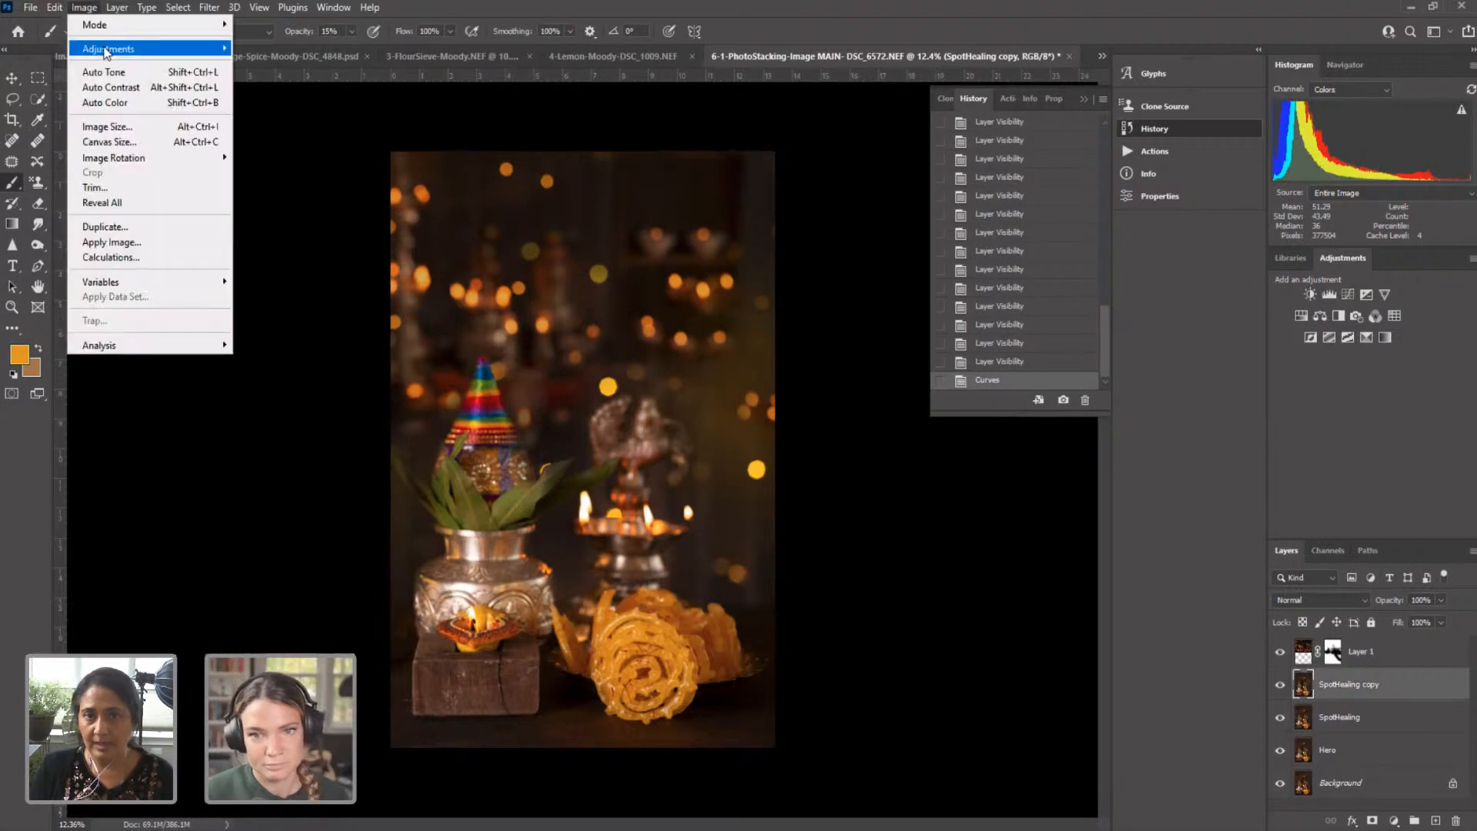
{"action": "mouse_move", "coordinate": [123, 44]}
{"action": "left_click", "coordinate": [251, 78]}
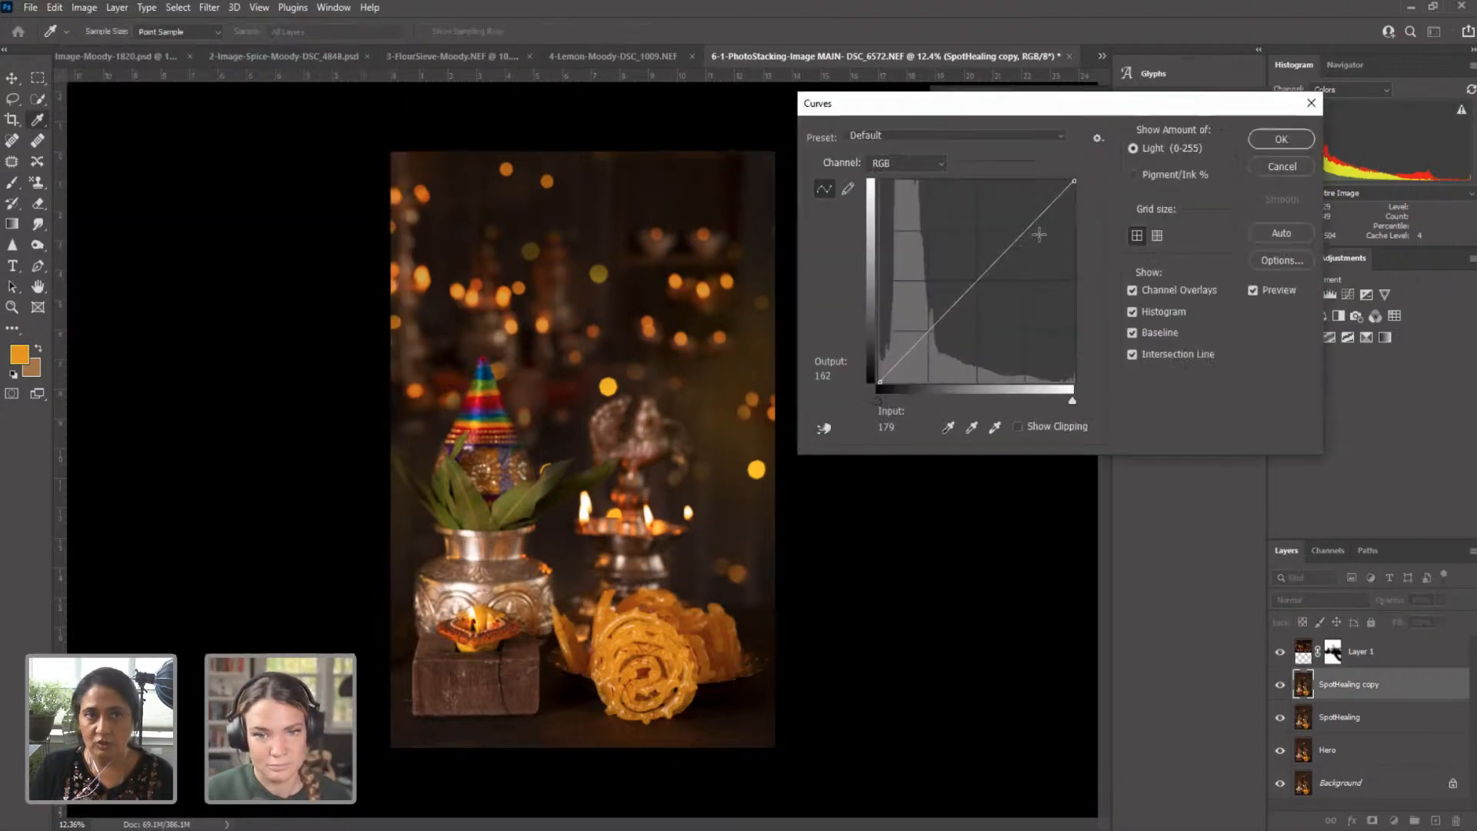
{"action": "left_click_drag", "start_coordinate": [1052, 203], "coordinate": [1053, 207]}
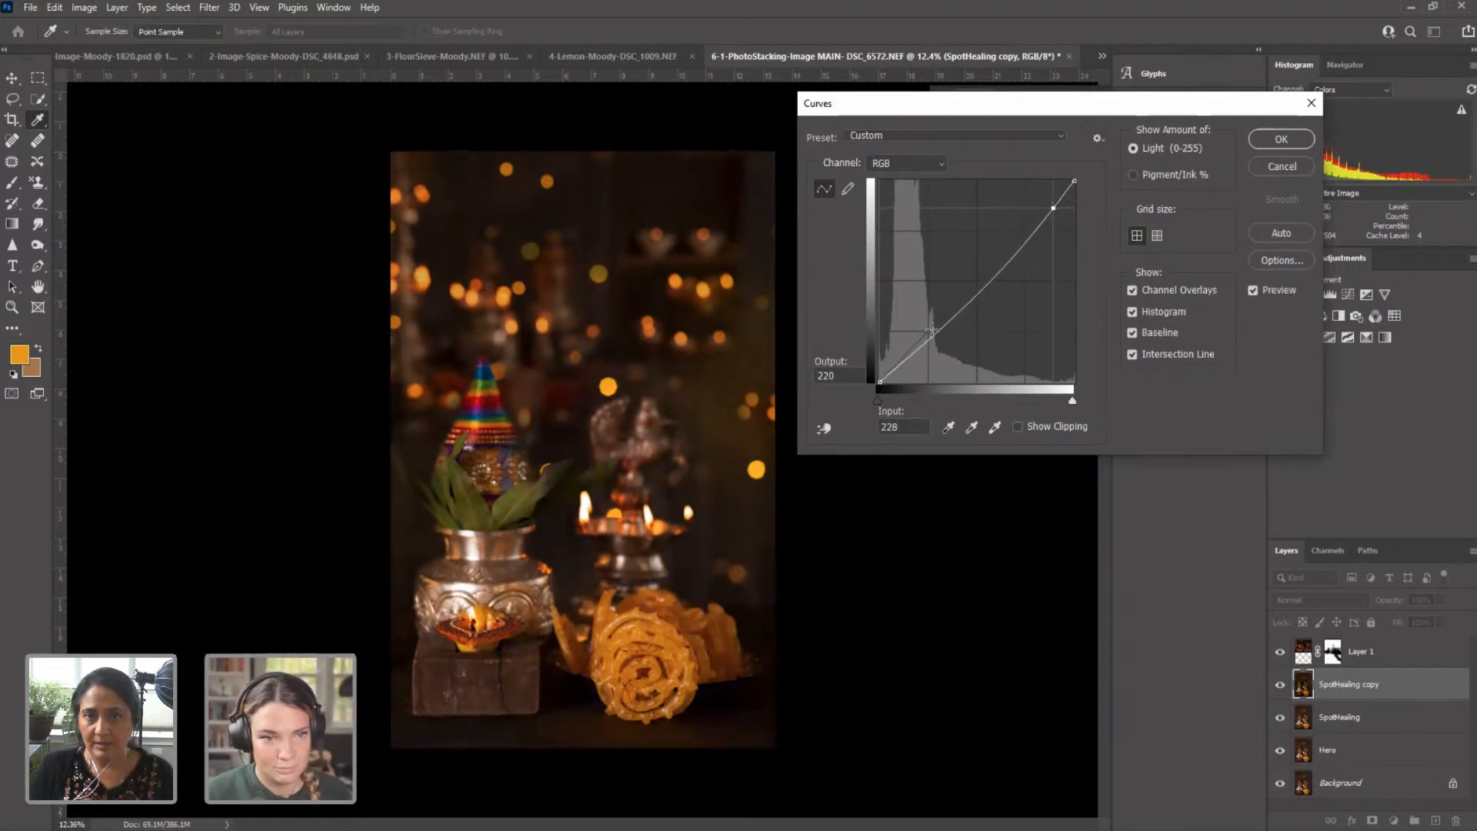
{"action": "left_click_drag", "start_coordinate": [928, 333], "coordinate": [927, 337]}
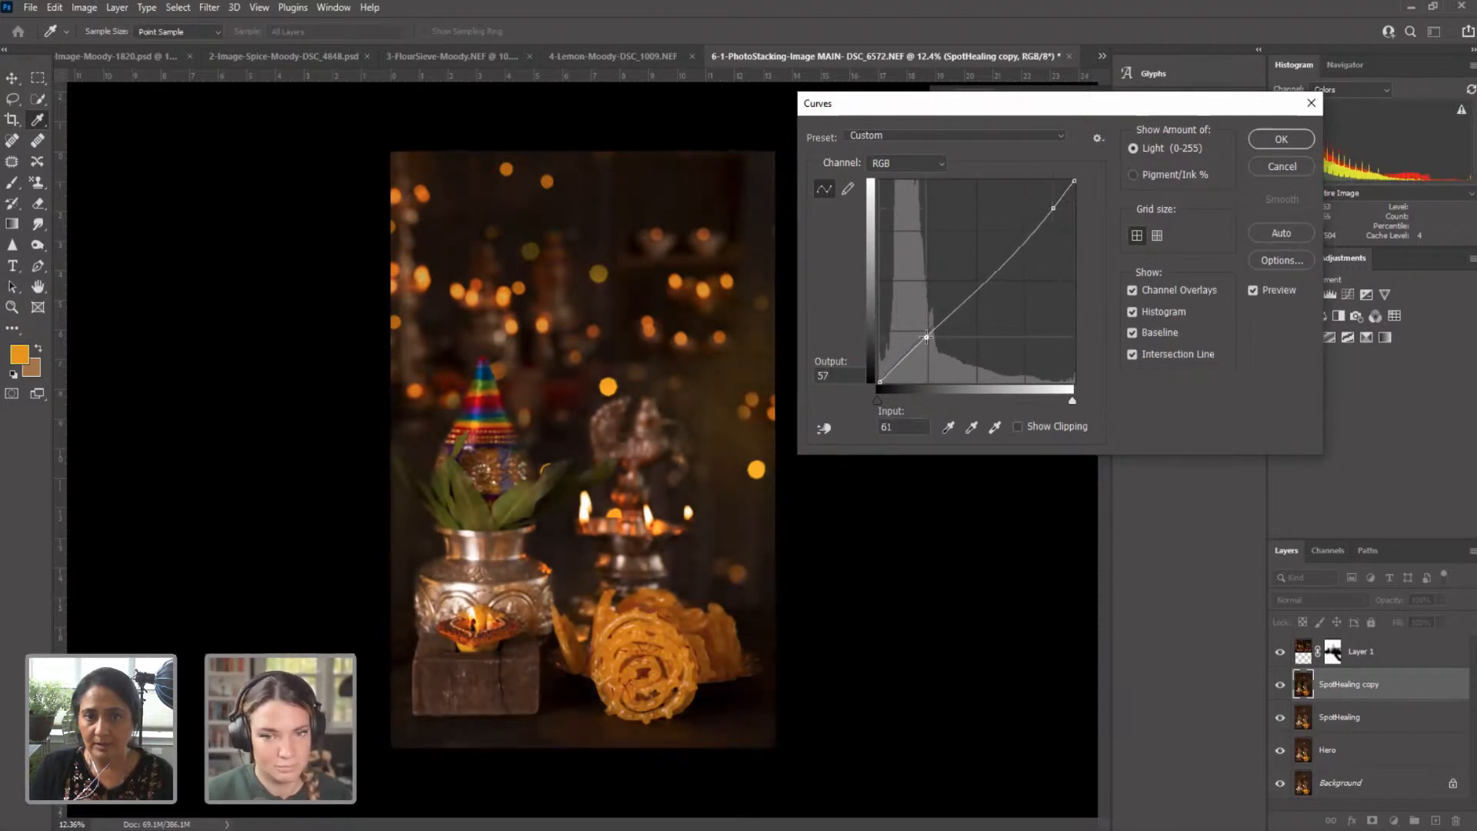
{"action": "left_click", "coordinate": [1280, 140]}
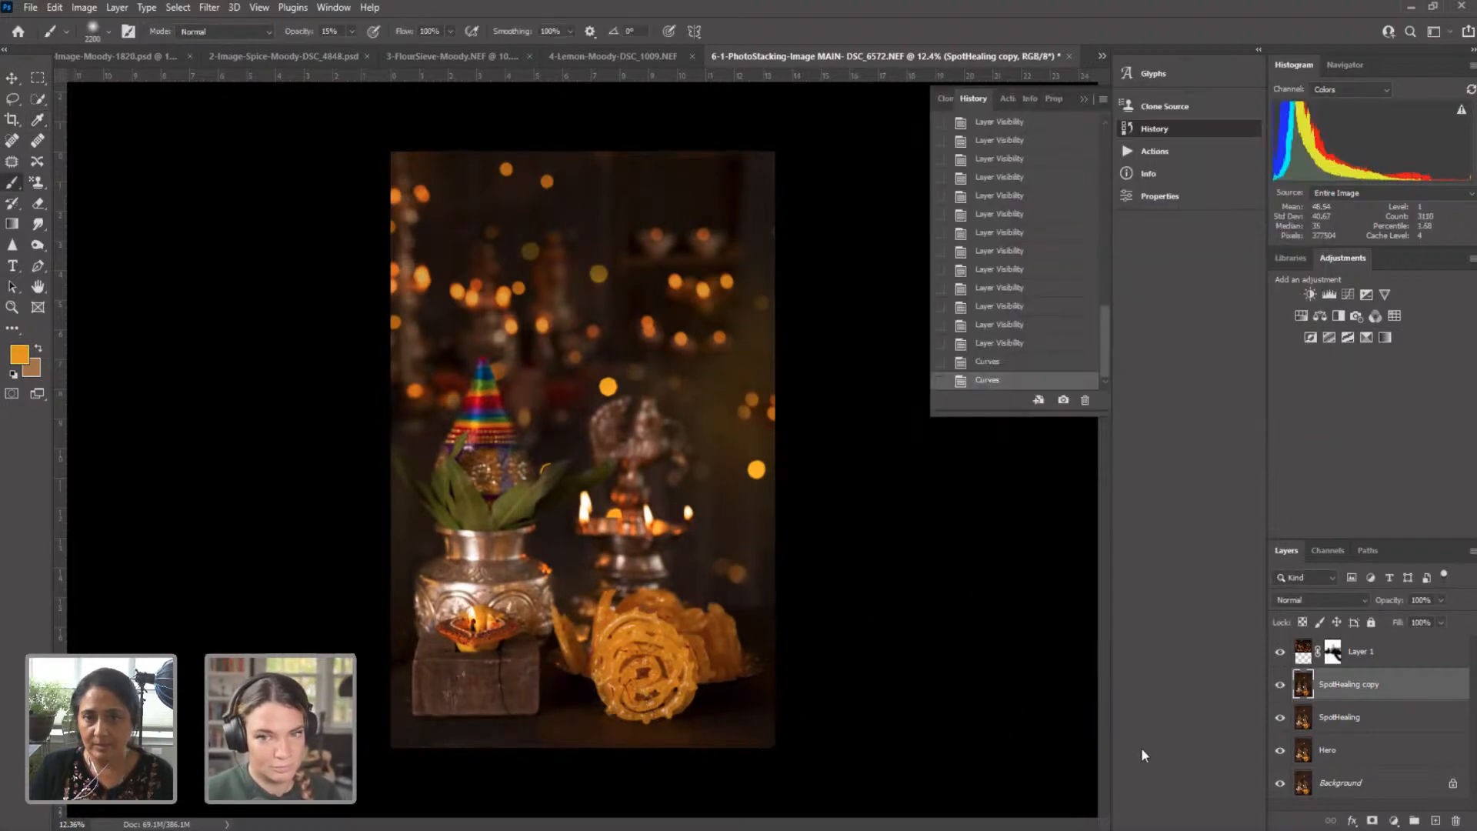
{"action": "left_click", "coordinate": [1280, 684]}
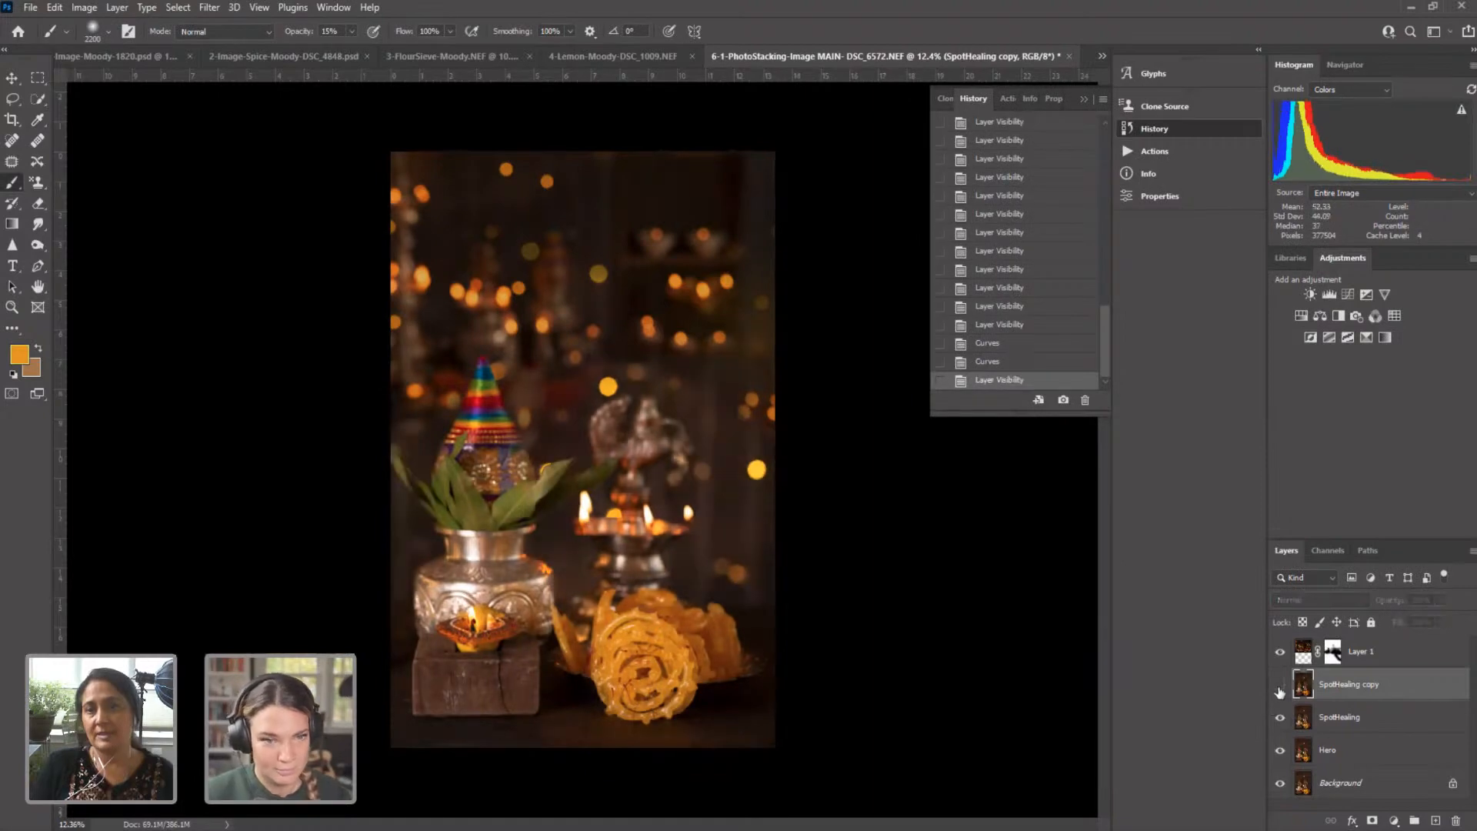
{"action": "left_click", "coordinate": [1280, 686]}
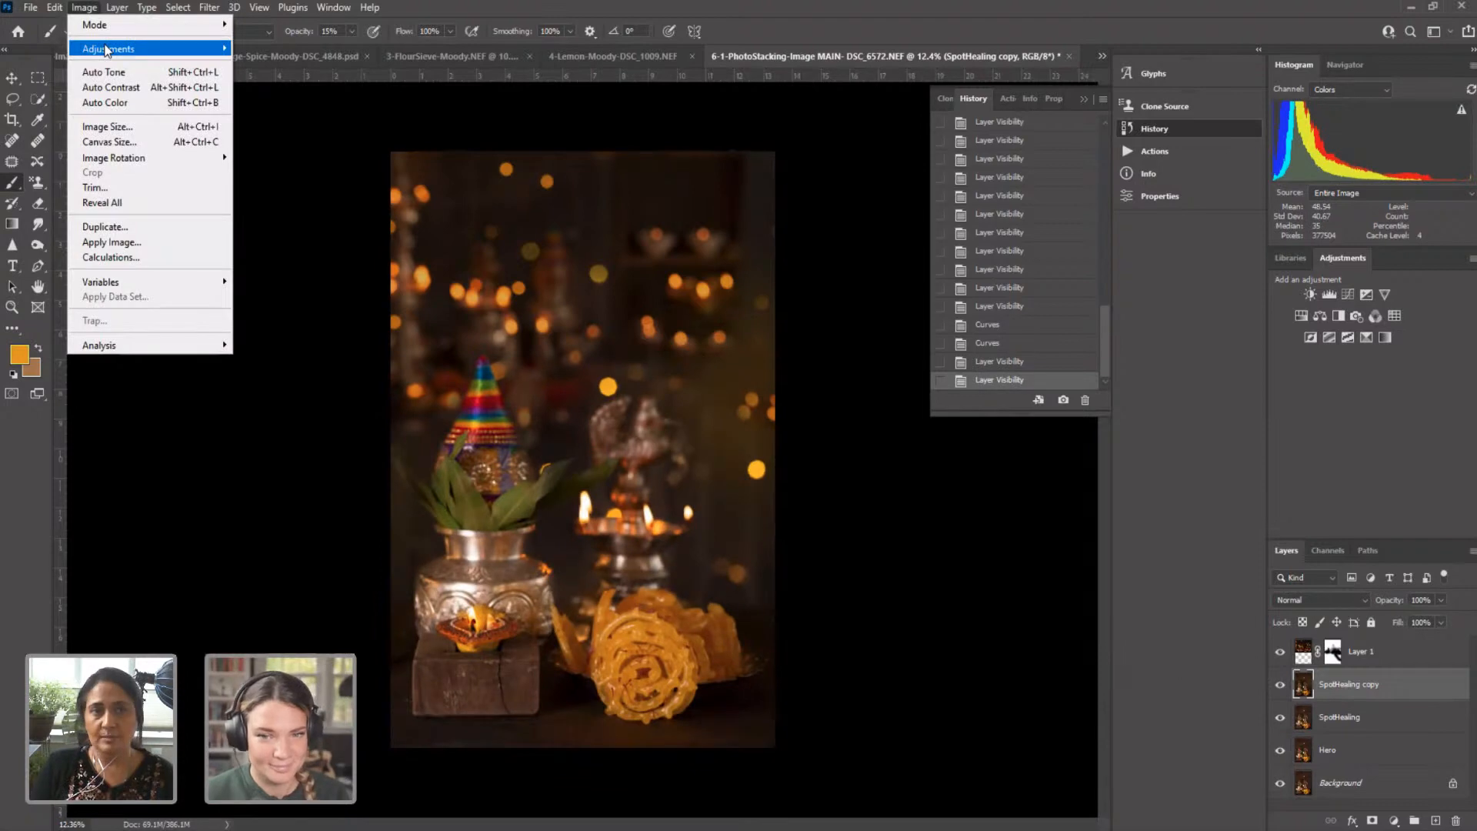
Step: Apply a Levels adjustment to SpotHealing copy with the midtone input level set to 0.88
{"action": "mouse_move", "coordinate": [107, 51]}
{"action": "left_click", "coordinate": [245, 66]}
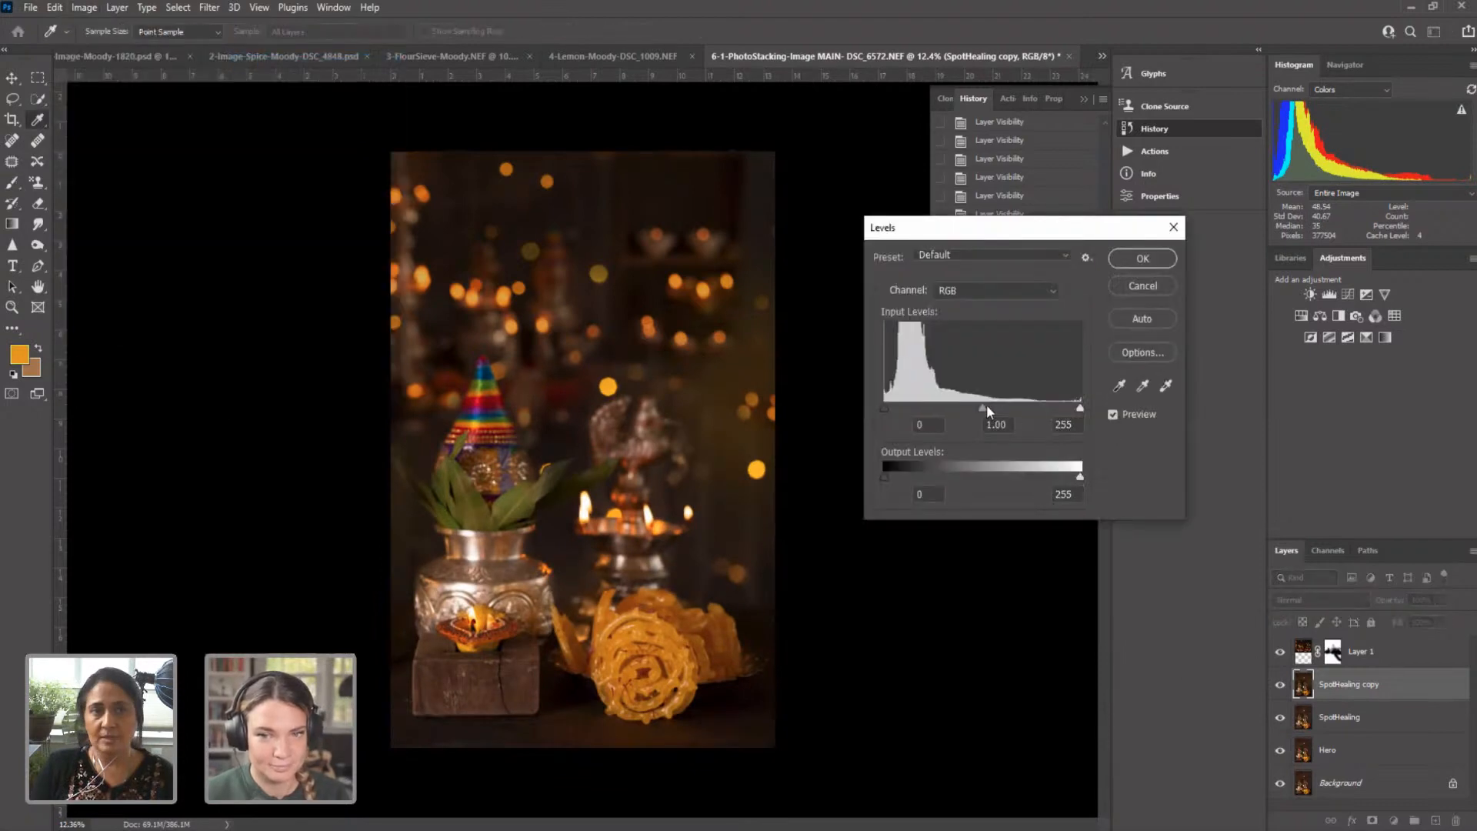
{"action": "left_click_drag", "start_coordinate": [987, 406], "coordinate": [991, 406]}
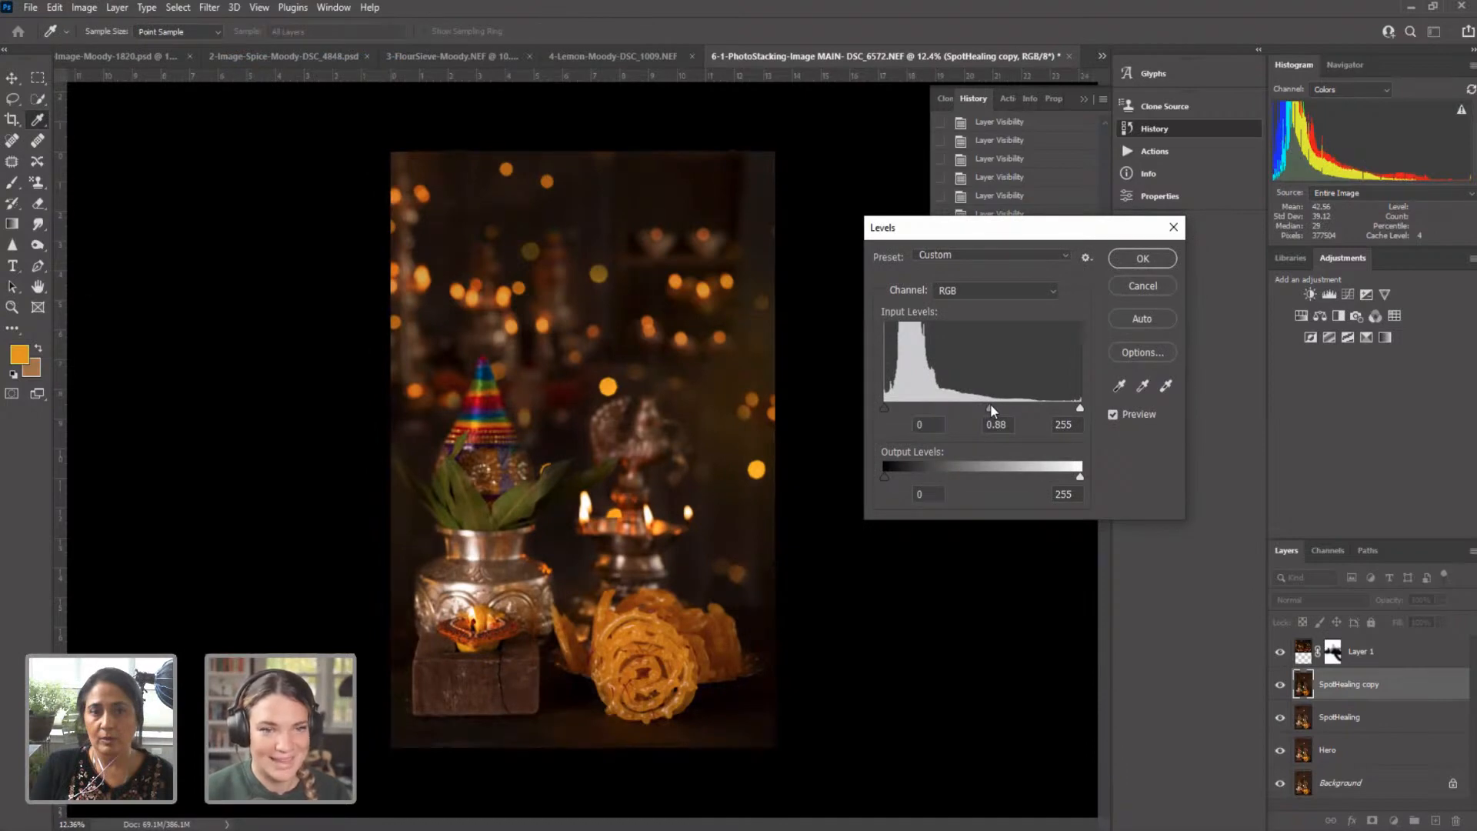
{"action": "left_click", "coordinate": [1146, 260]}
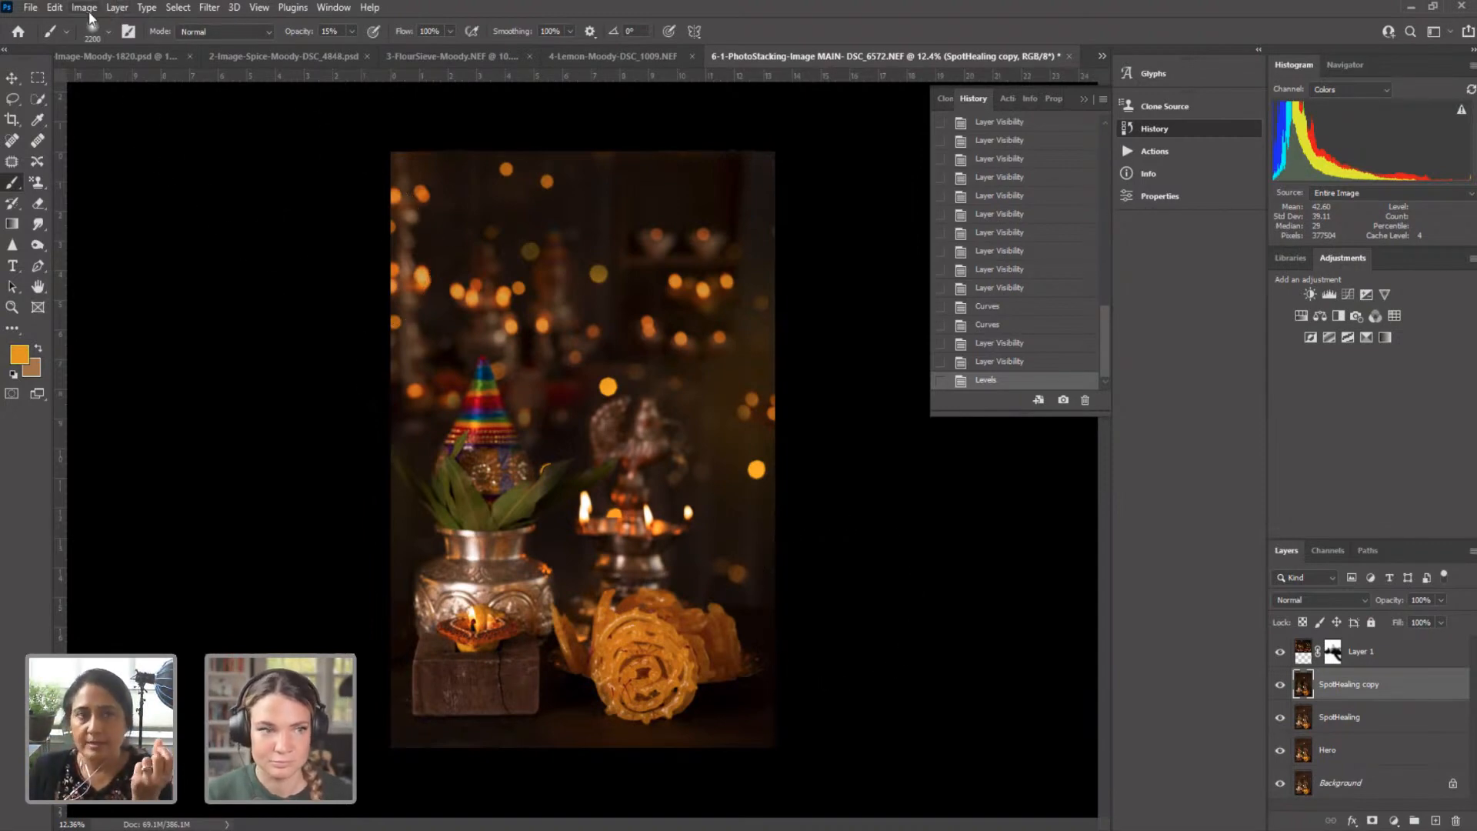
Step: Choose the leaf-shaped watercolor brush preset named brush 1, enlarge its tip and set the brush opacity to 100%
{"action": "right_click", "coordinate": [541, 313]}
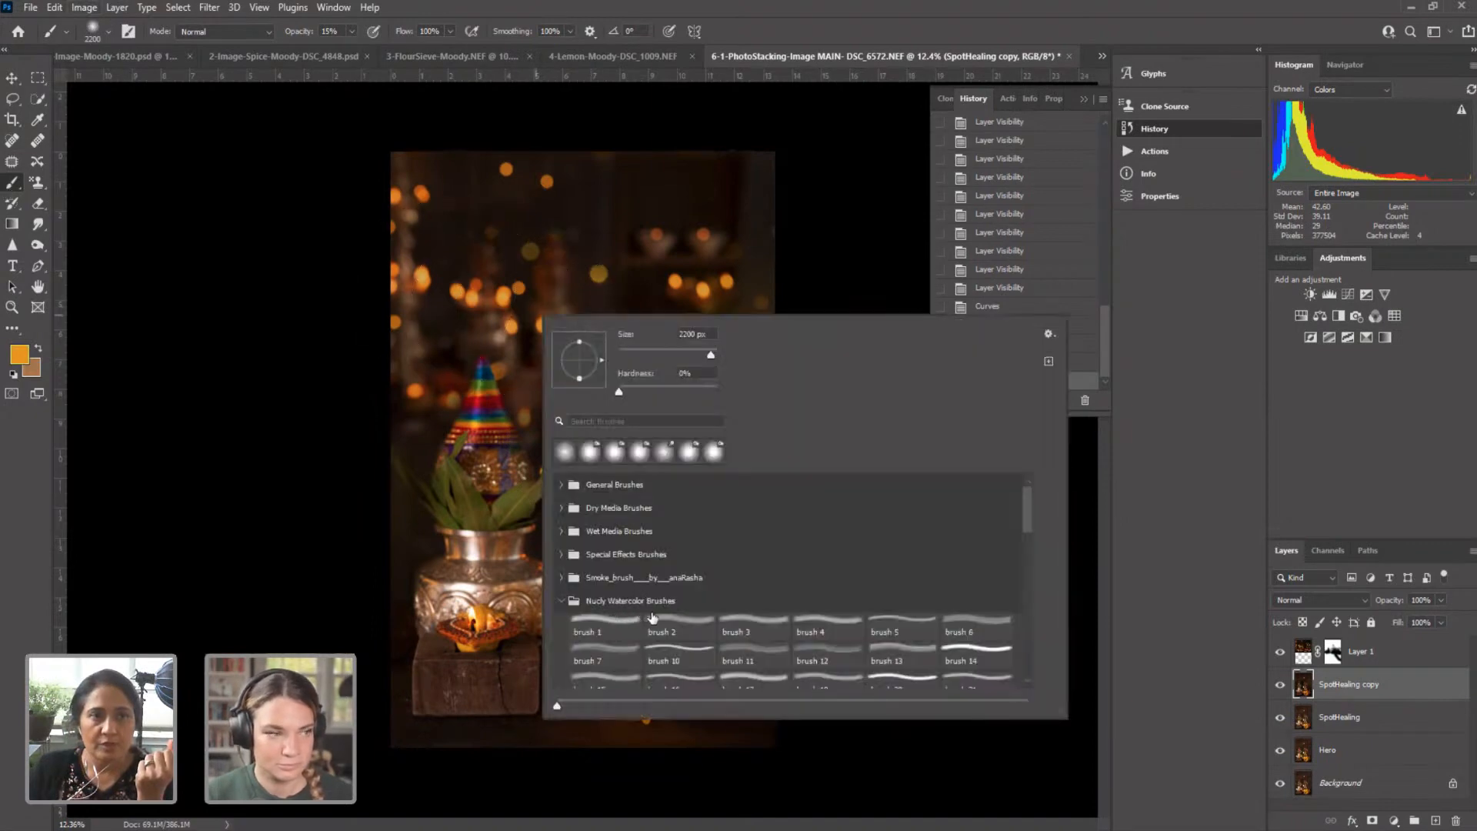
{"action": "scroll", "coordinate": [653, 615], "scroll_direction": "down", "scroll_amount": 4}
{"action": "left_click", "coordinate": [682, 671]}
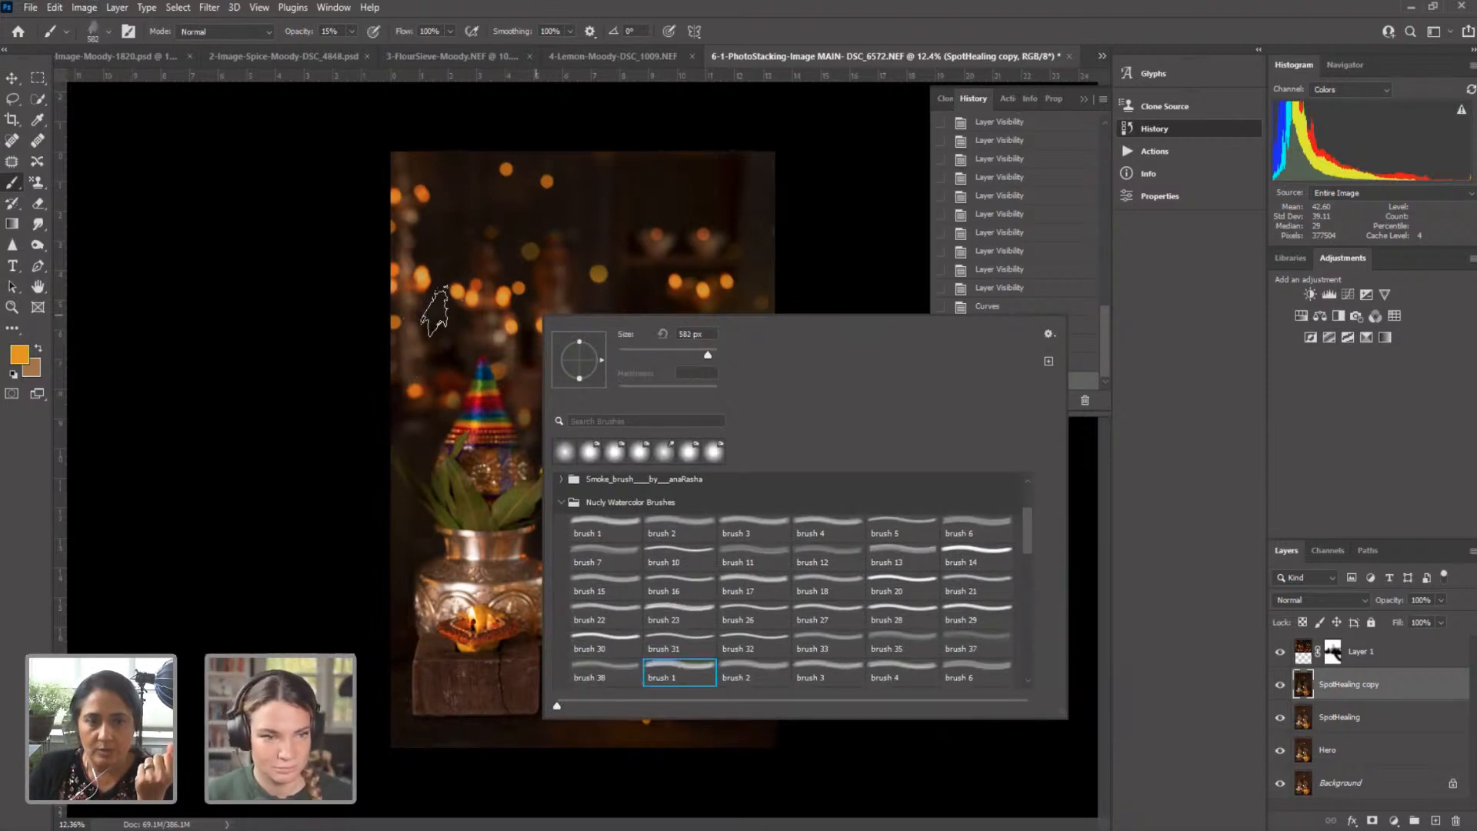
{"action": "left_click", "coordinate": [611, 215]}
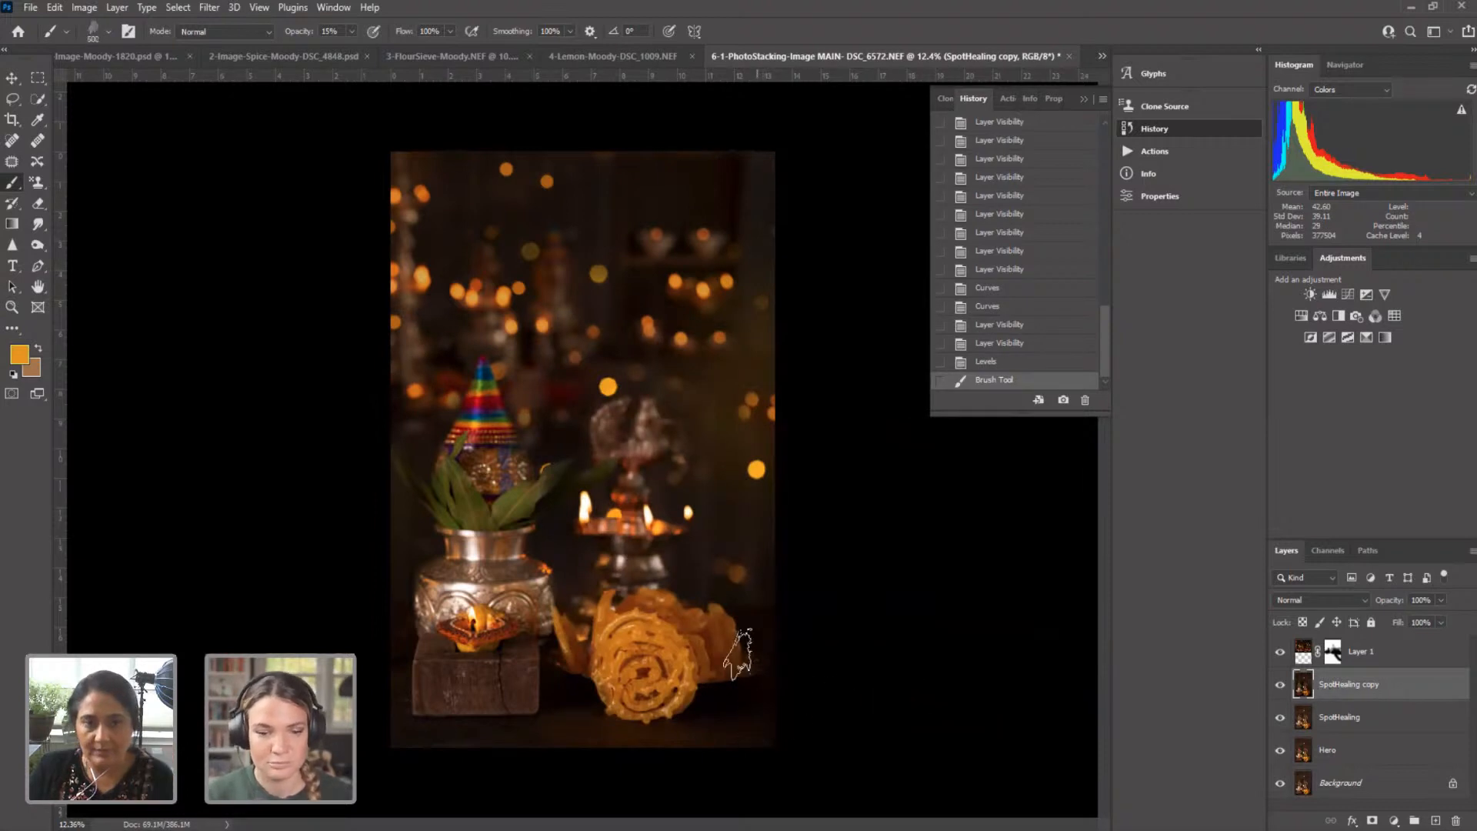
{"action": "key", "text": "bracketright"}
{"action": "key", "text": "bracketright"}
{"action": "key", "text": "bracketright"}
{"action": "key", "text": "bracketright"}
{"action": "key", "text": "bracketright"}
{"action": "key", "text": "bracketright"}
{"action": "key", "text": "bracketright"}
{"action": "left_click_drag", "start_coordinate": [352, 32], "coordinate": [517, 70]}
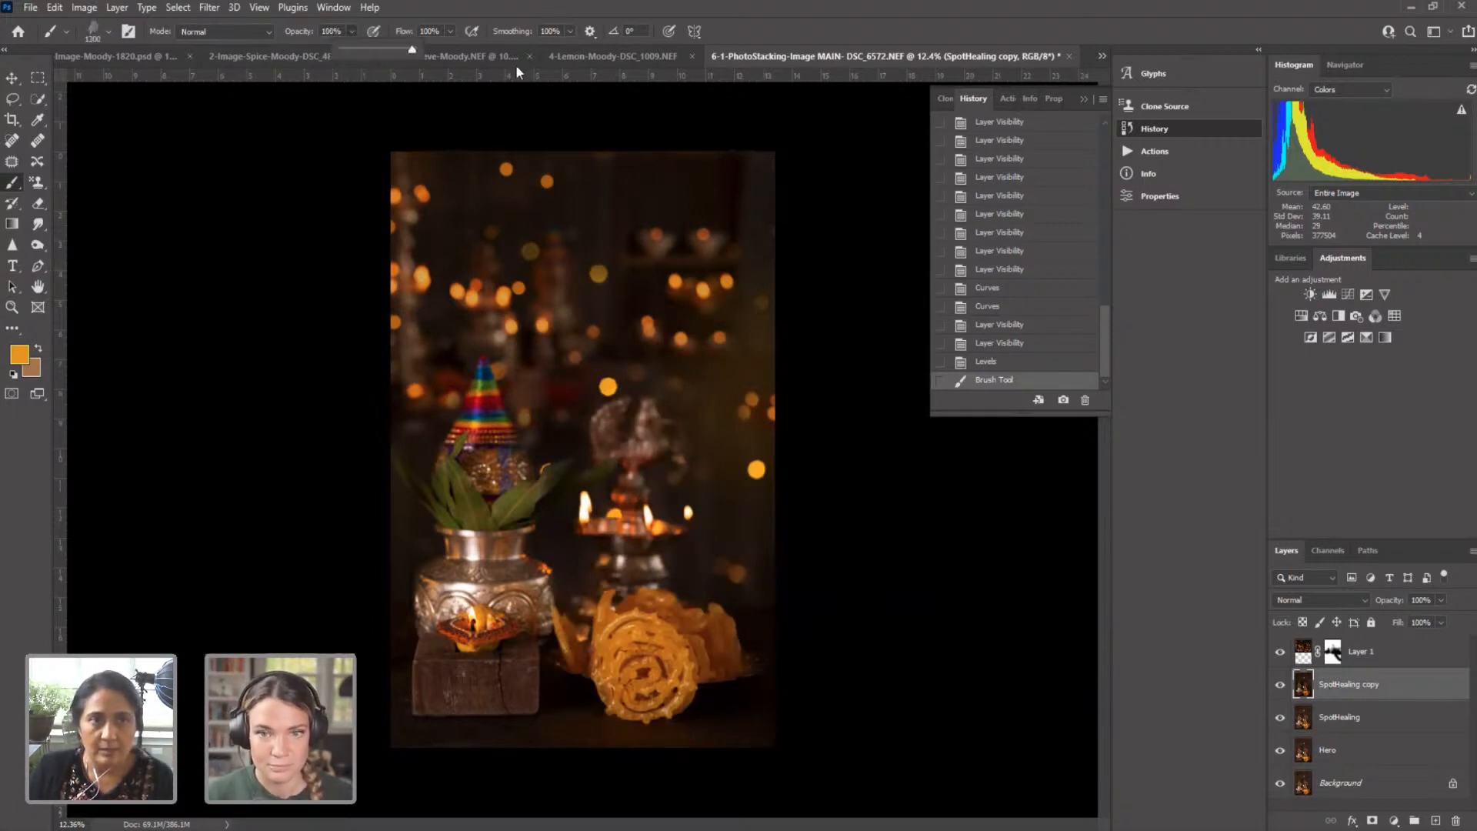
Step: Try stamping amber watercolor splashes over the background on SpotHealing copy with the brush up to 1400 px, and delete those strokes from the history
{"action": "left_click", "coordinate": [723, 517]}
{"action": "key", "text": "bracketright"}
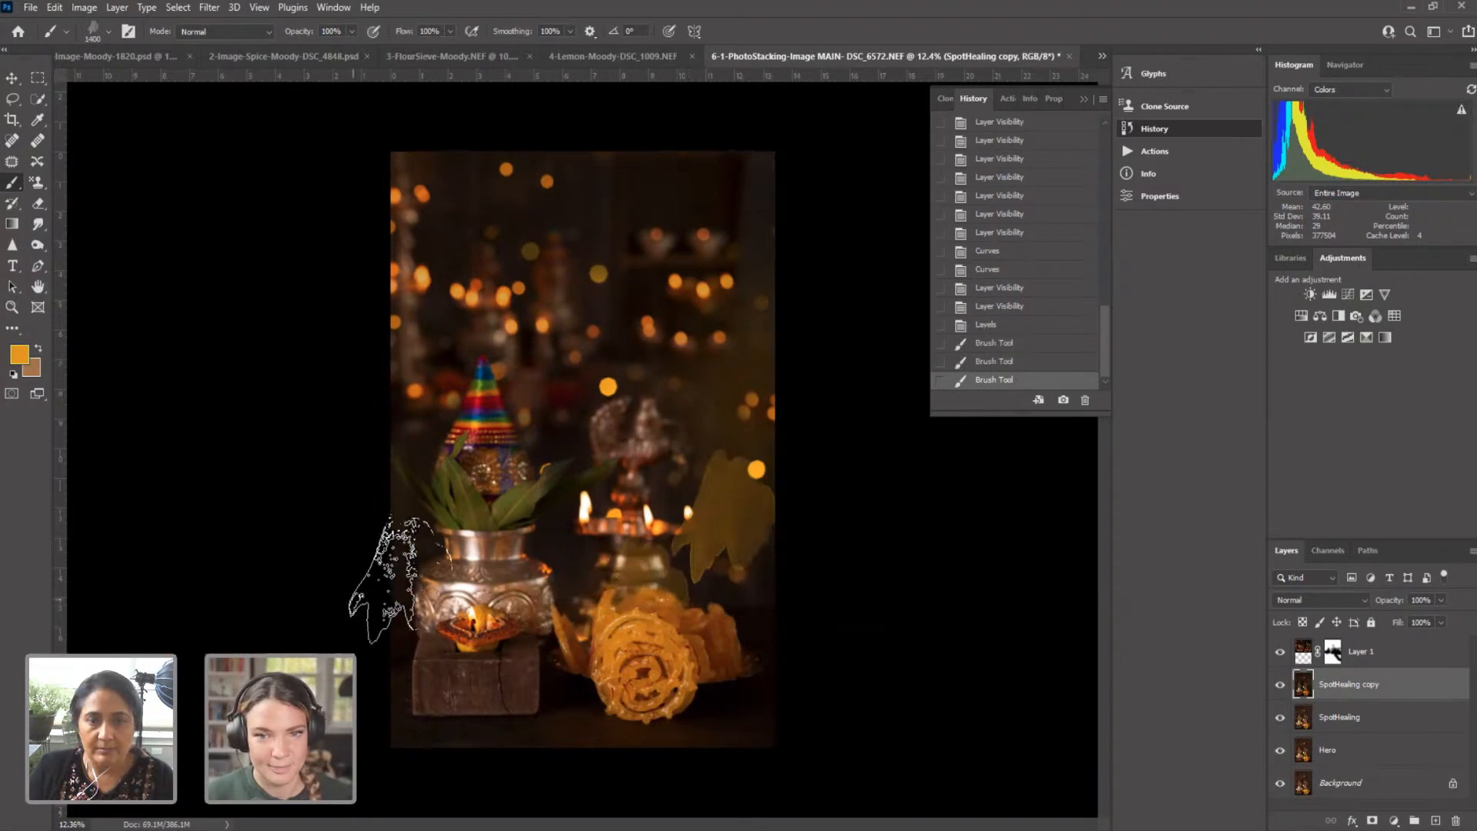
{"action": "left_click", "coordinate": [570, 381]}
{"action": "left_click", "coordinate": [729, 346]}
{"action": "left_click", "coordinate": [729, 346]}
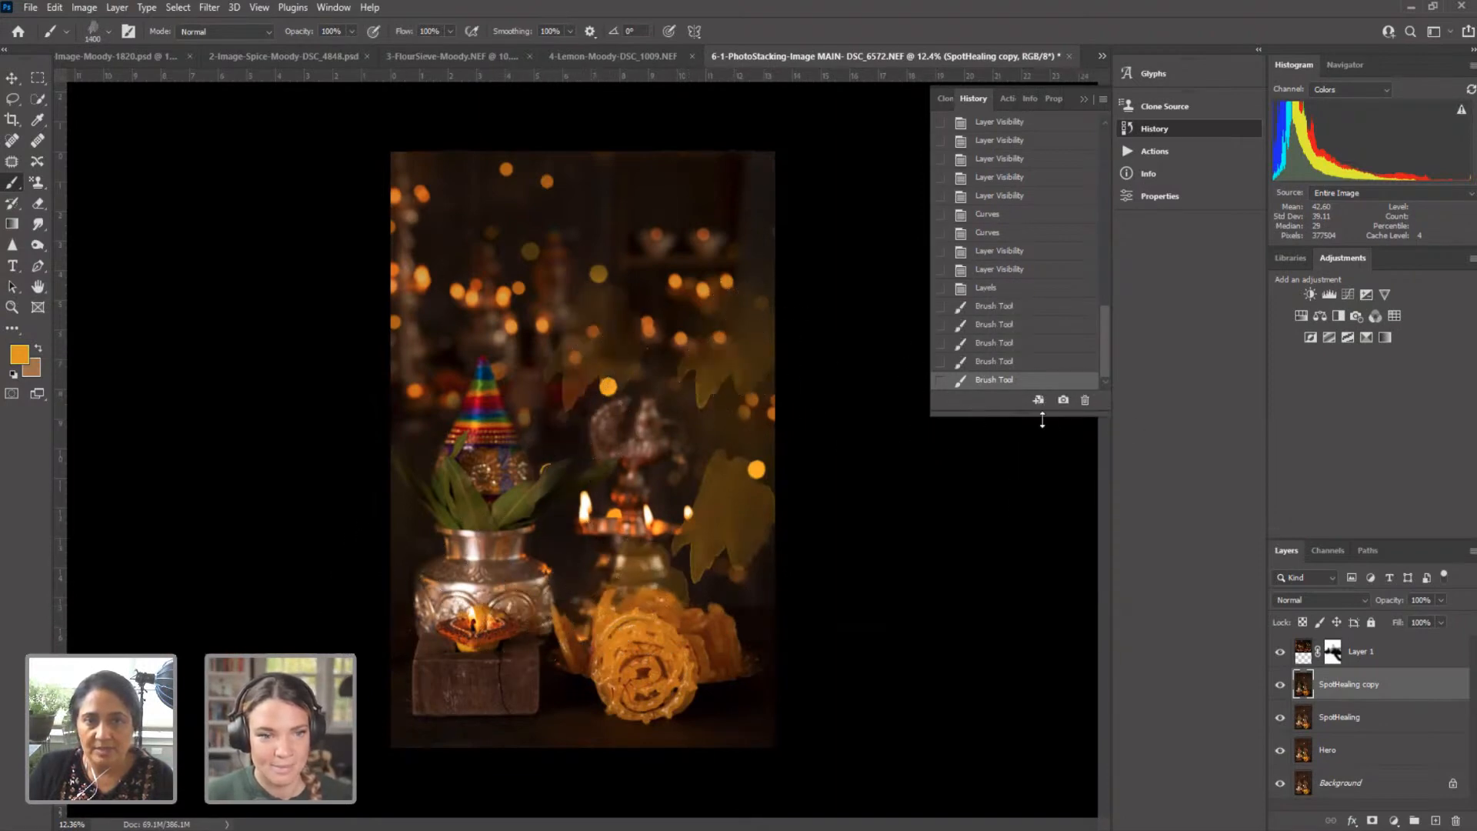
{"action": "left_click", "coordinate": [1085, 401]}
{"action": "left_click", "coordinate": [1084, 403]}
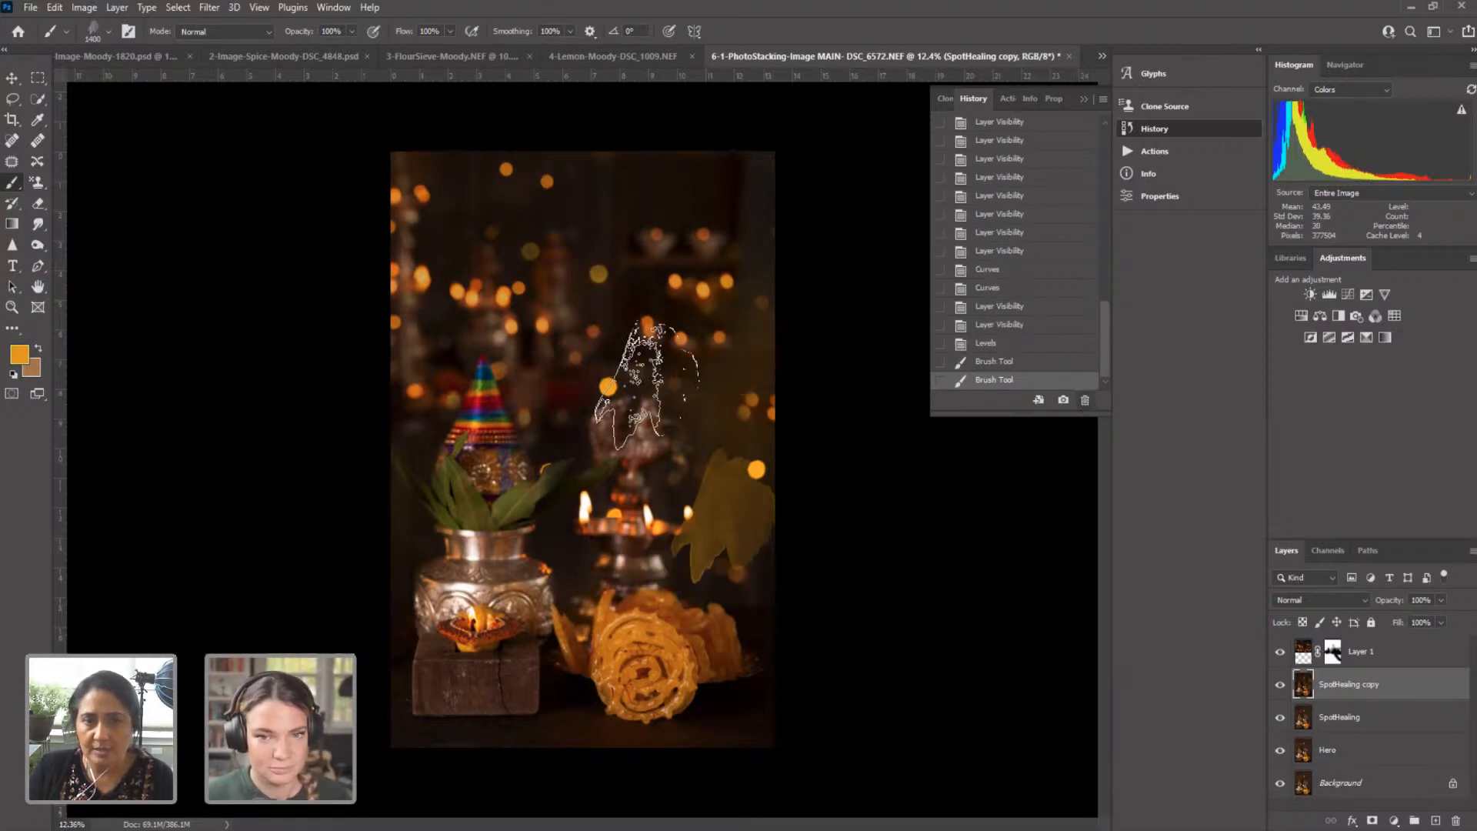
Step: Try the watercolor presets brush 2 and brush 4, and settle on the Spray 7 preset at 2500 px
{"action": "right_click", "coordinate": [649, 380]}
{"action": "left_click", "coordinate": [872, 736]}
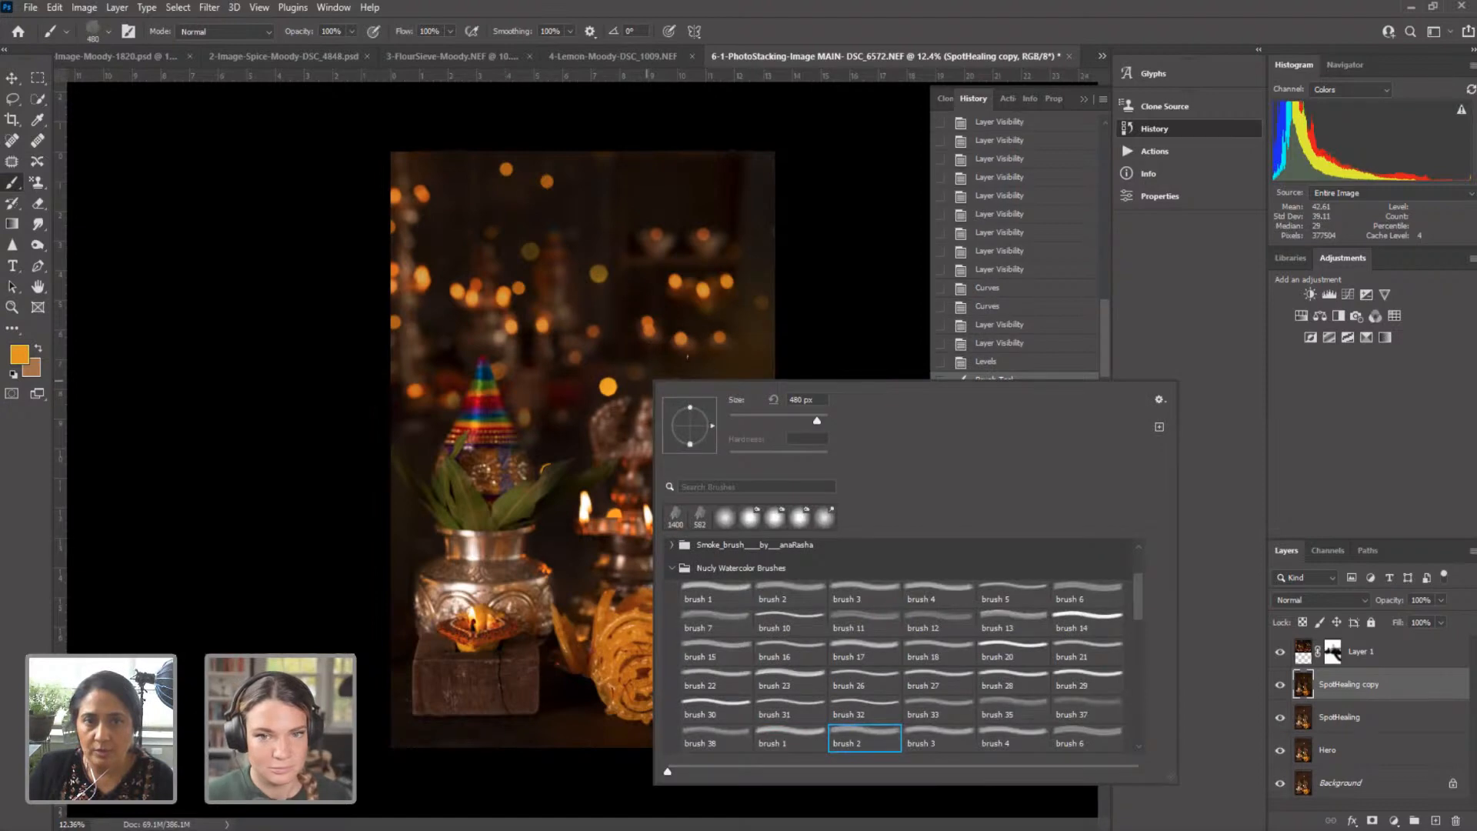
{"action": "left_click", "coordinate": [1013, 737]}
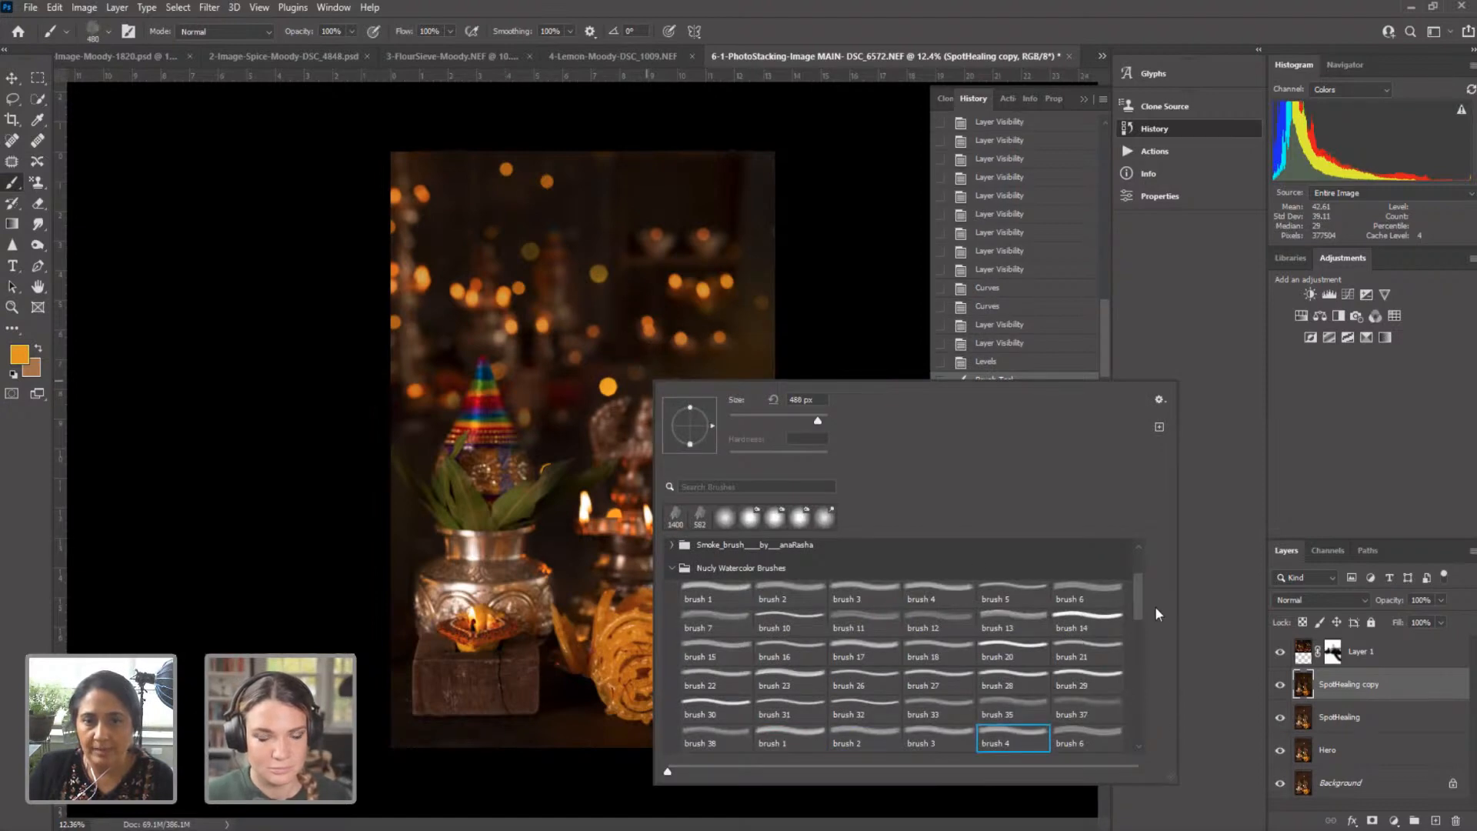
{"action": "left_click_drag", "start_coordinate": [1138, 597], "coordinate": [1146, 740]}
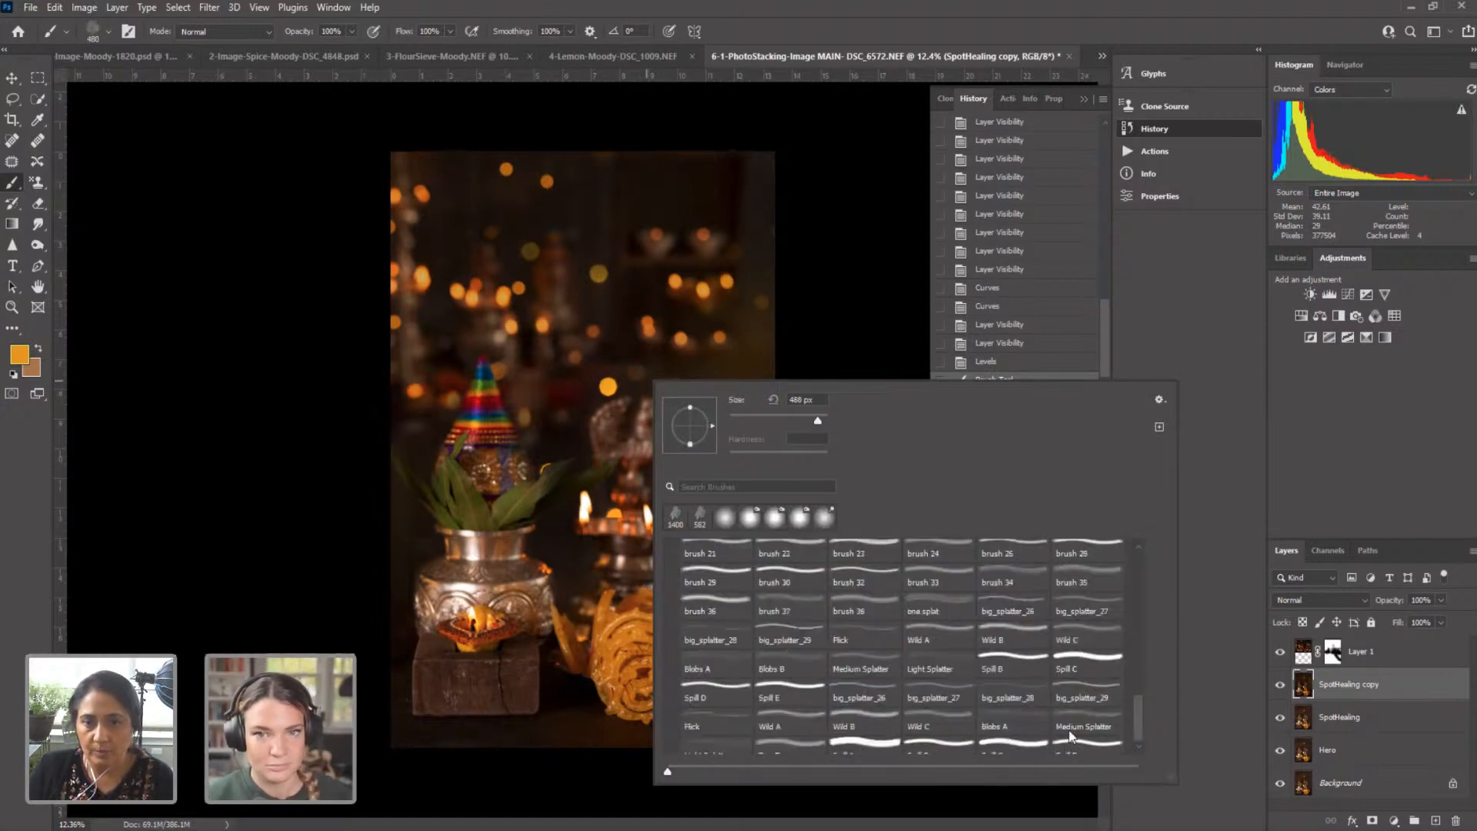
{"action": "scroll", "coordinate": [1063, 699], "scroll_direction": "down", "scroll_amount": 5}
{"action": "left_click", "coordinate": [1086, 710]}
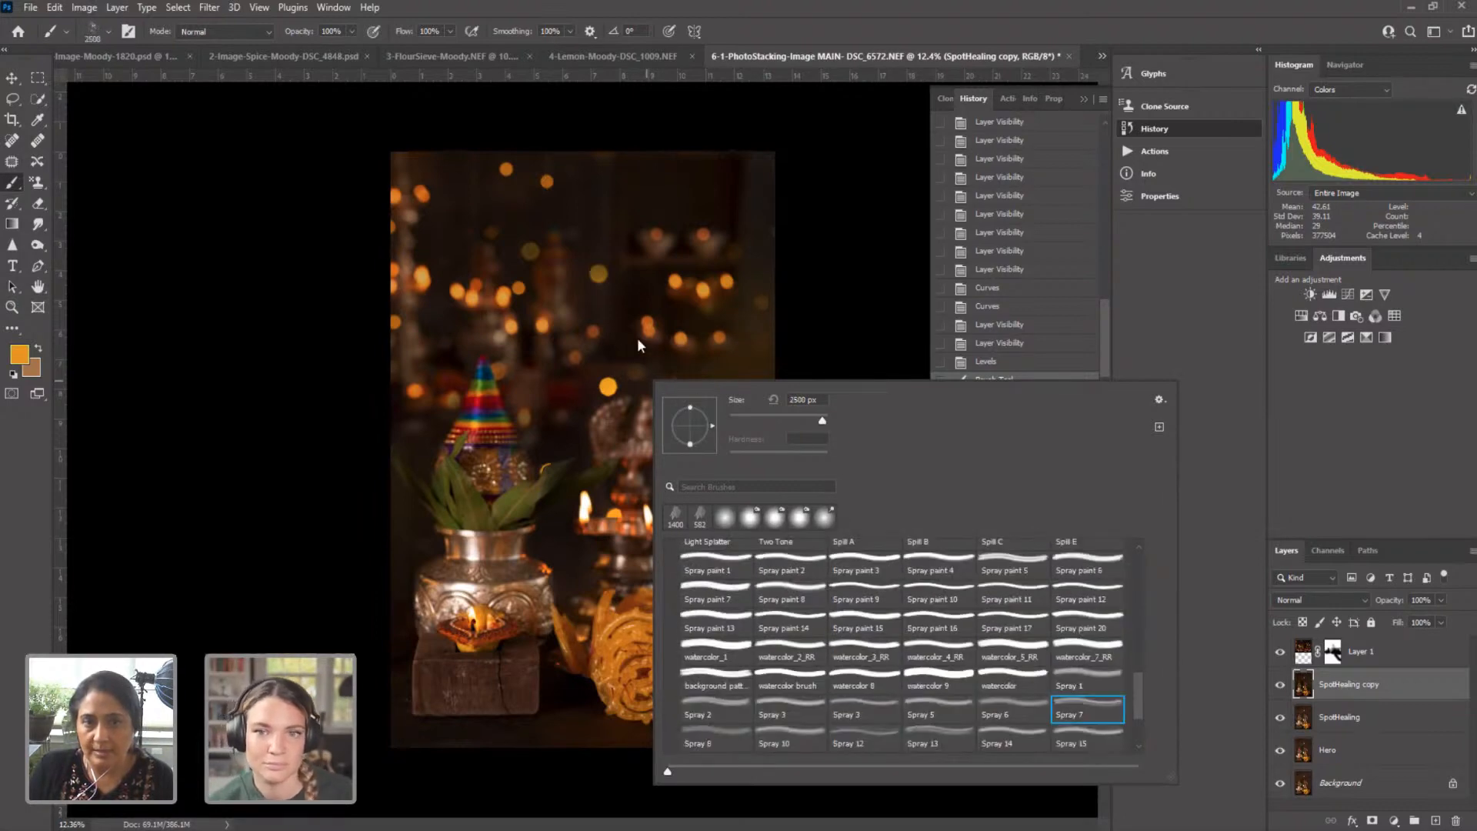
Step: Try spattering amber spray specks across the background with Spray 7, and delete those strokes from the history
{"action": "left_click", "coordinate": [638, 339]}
{"action": "left_click", "coordinate": [455, 252]}
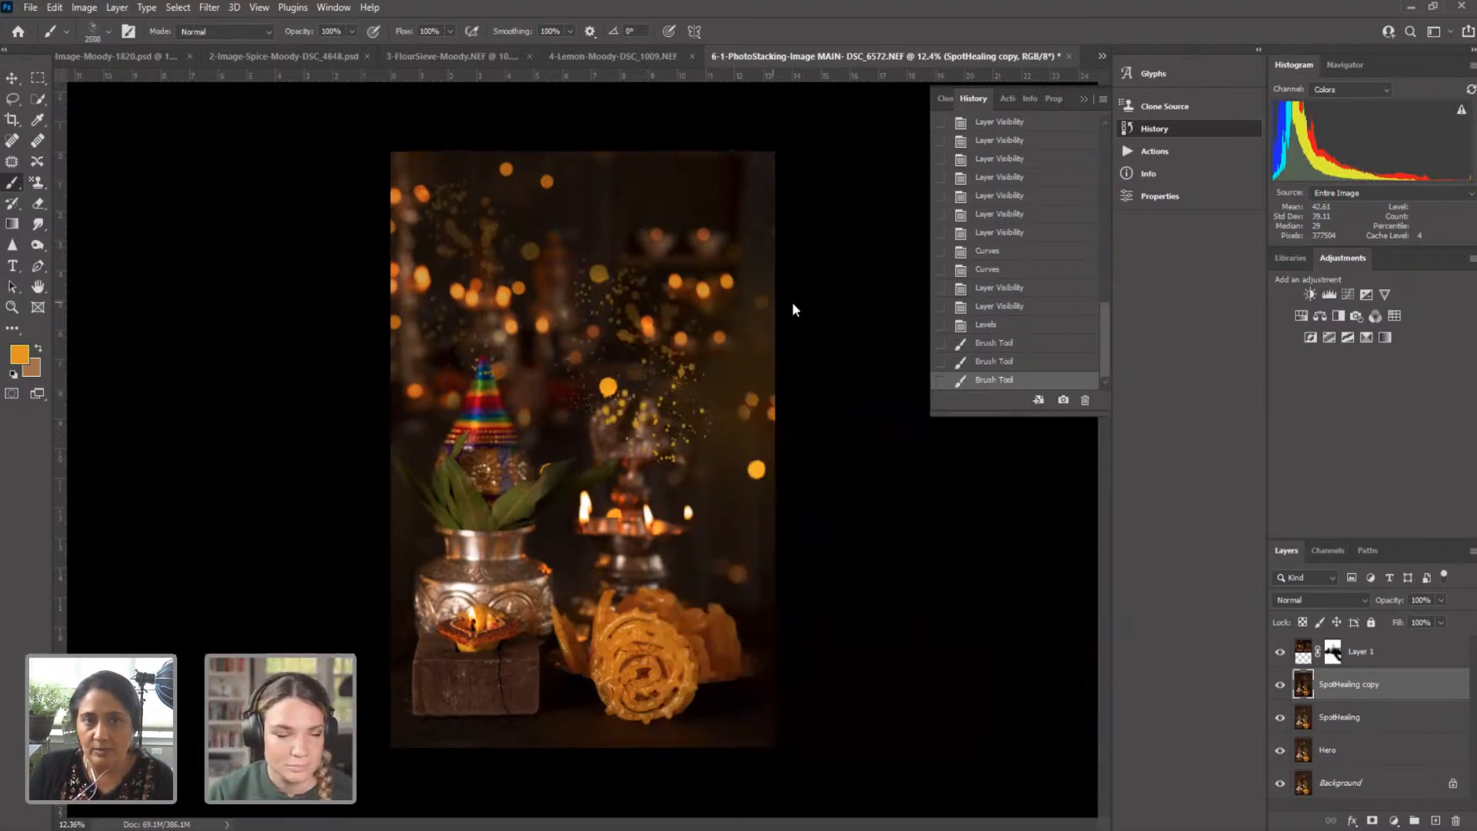
{"action": "left_click", "coordinate": [723, 287]}
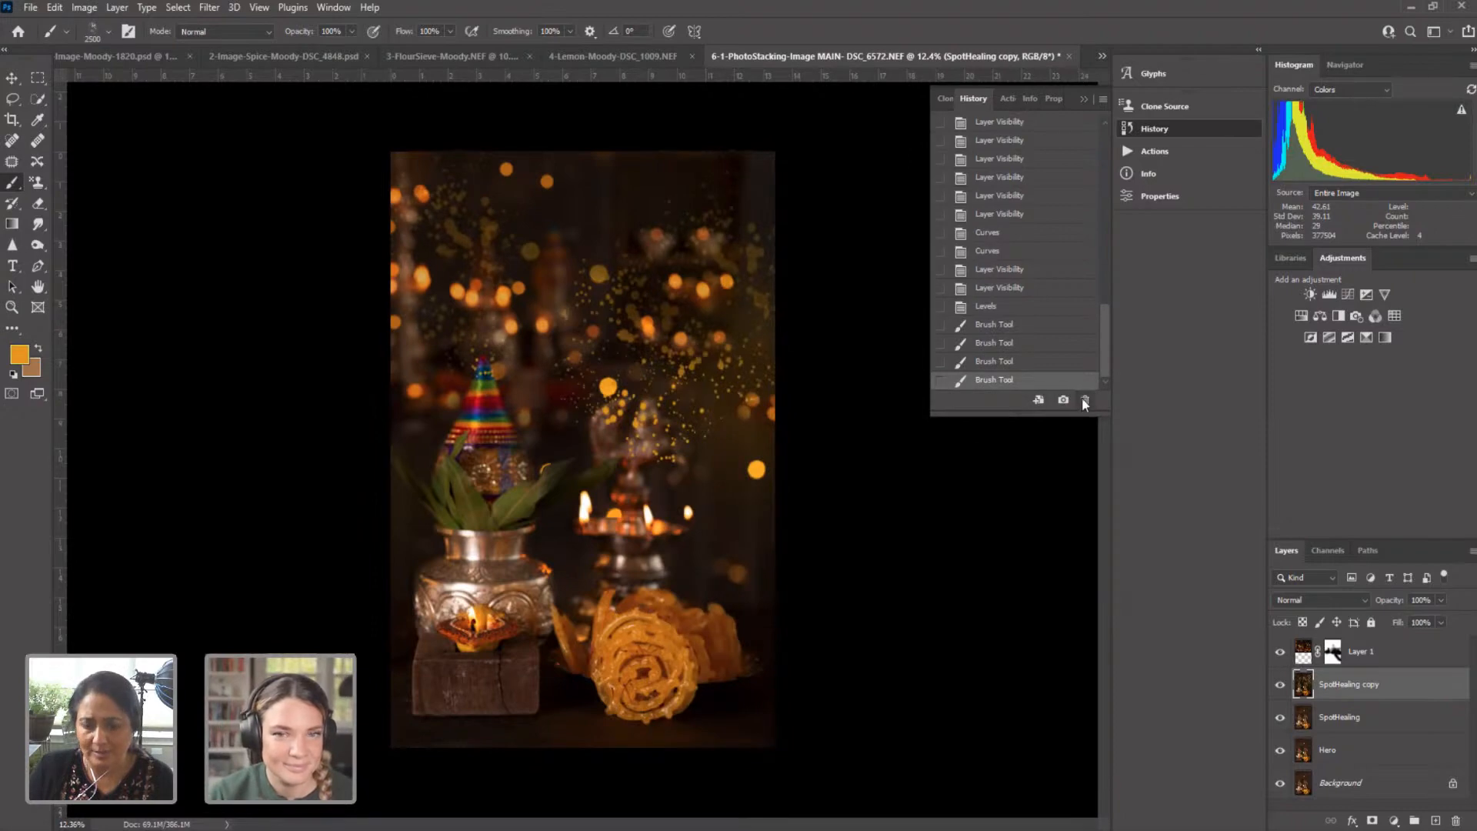
{"action": "left_click", "coordinate": [1084, 401]}
{"action": "left_click", "coordinate": [1083, 401]}
{"action": "left_click", "coordinate": [1084, 400]}
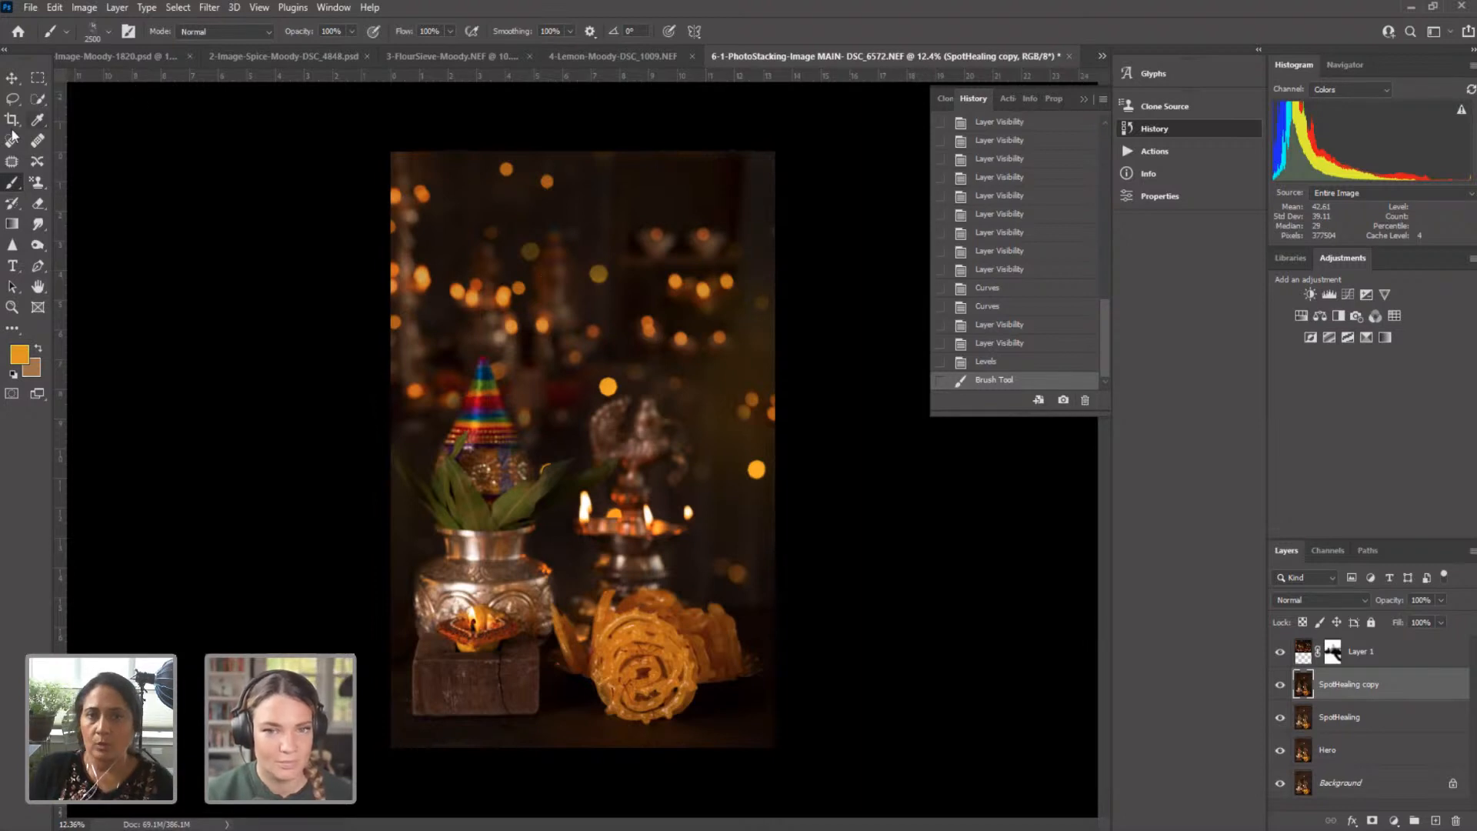
Step: Return to the soft round brush with 0% hardness and reduce its size to 1300 px
{"action": "right_click", "coordinate": [459, 331]}
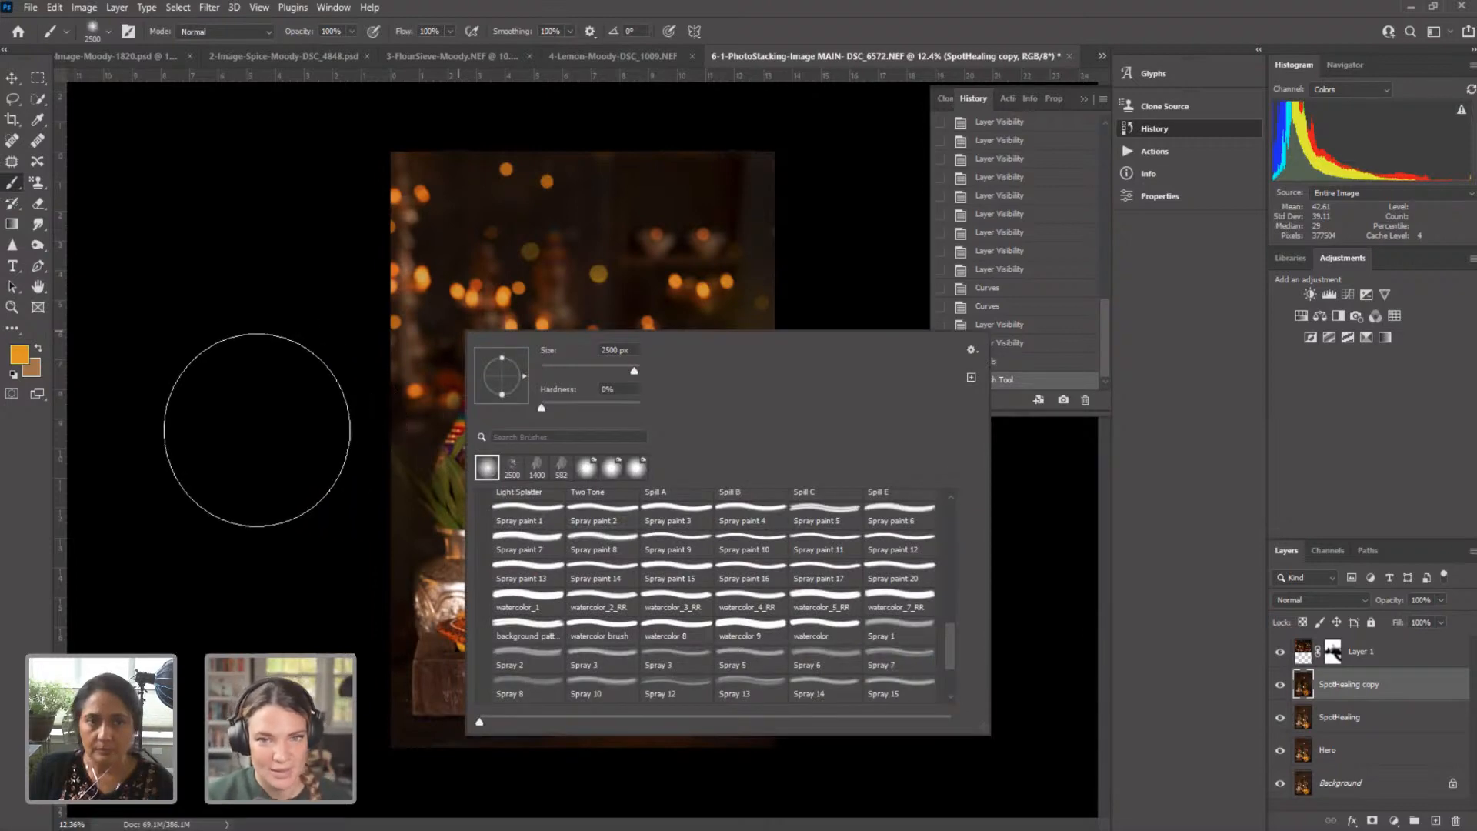
{"action": "left_click", "coordinate": [255, 423]}
{"action": "key", "text": "bracketleft"}
{"action": "key", "text": "bracketleft"}
{"action": "key", "text": "bracketleft"}
{"action": "key", "text": "bracketleft"}
{"action": "key", "text": "bracketleft"}
{"action": "key", "text": "bracketleft"}
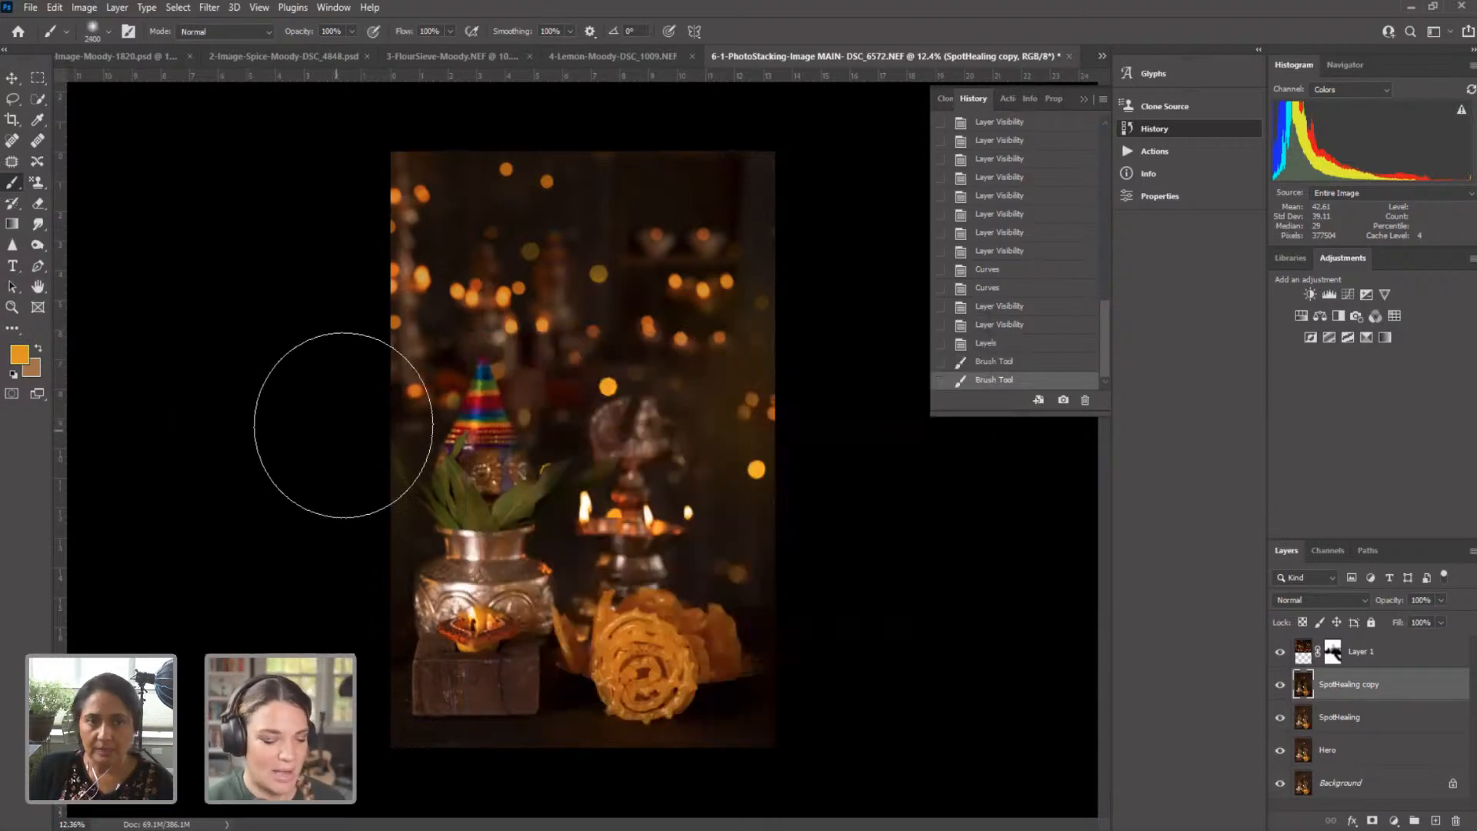
{"action": "key", "text": "bracketleft"}
{"action": "key", "text": "bracketleft"}
{"action": "key", "text": "bracketleft"}
{"action": "key", "text": "bracketleft"}
{"action": "key", "text": "bracketleft"}
{"action": "key", "text": "bracketleft"}
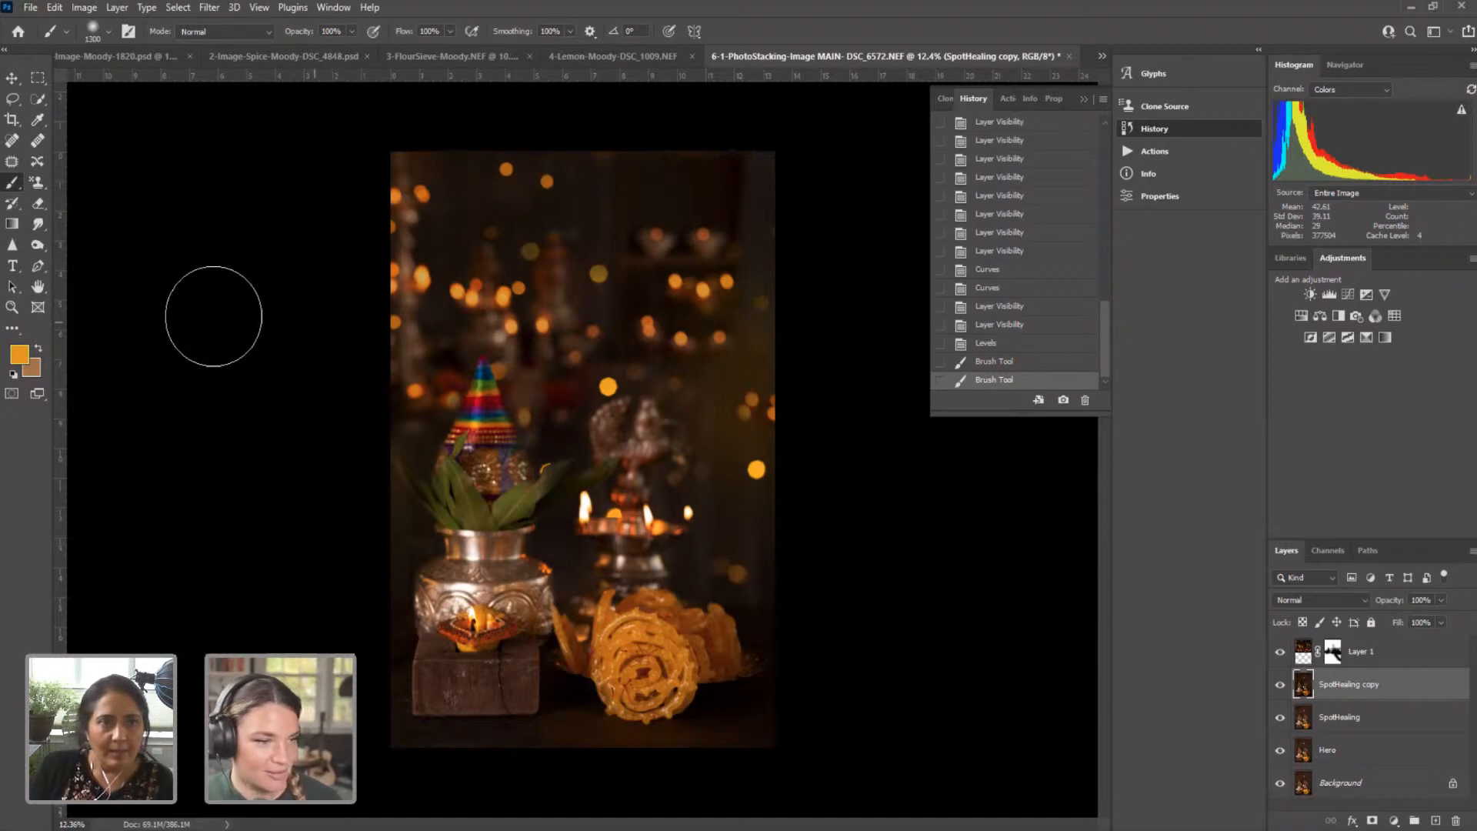
Step: Open the raw photo 5-Fruits-Moody-DSC_2057.NEF from the Adobe Photoshop Workshop folder for editing in Camera Raw
{"action": "left_click", "coordinate": [31, 7]}
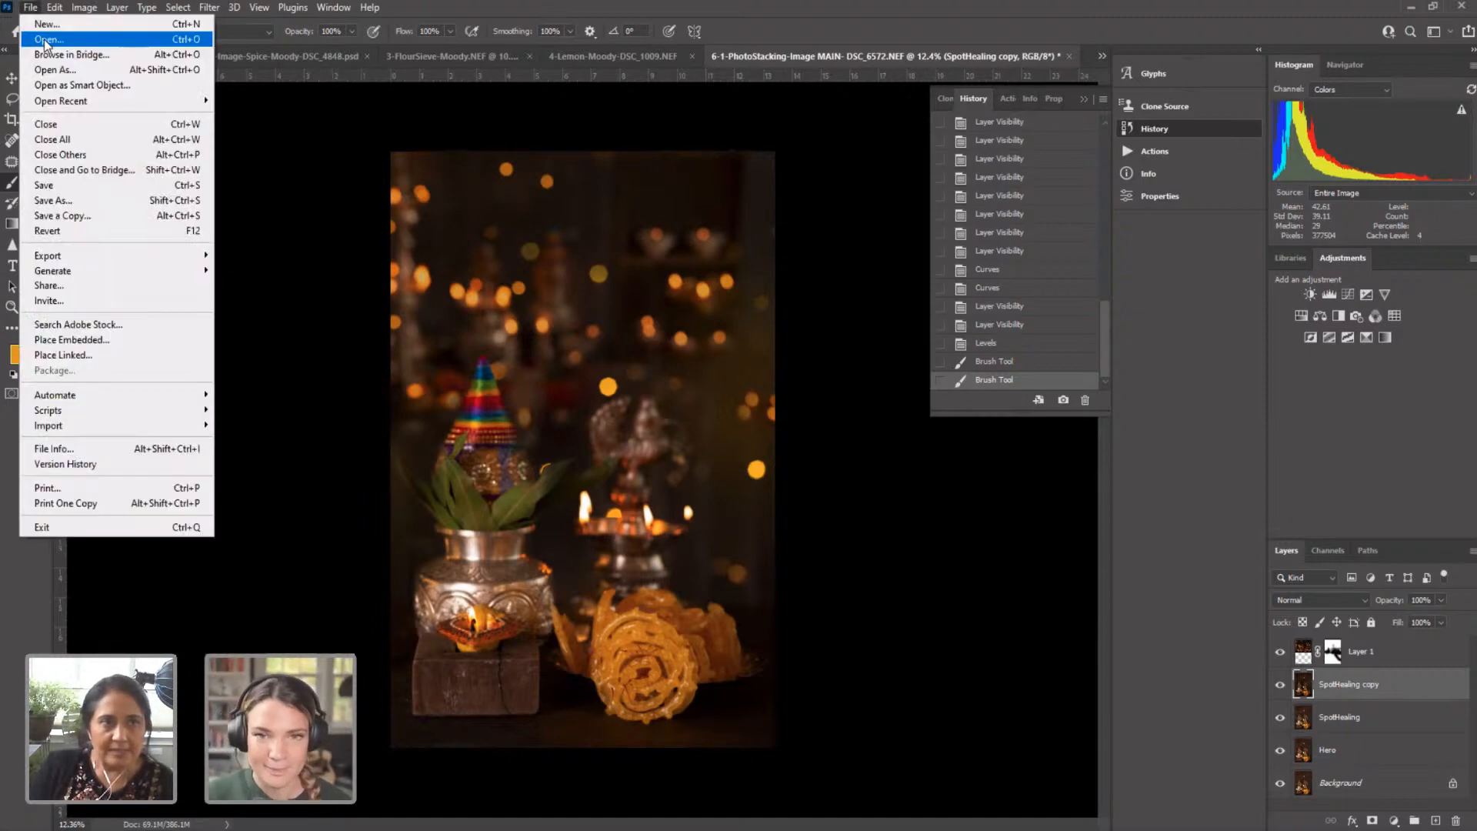
{"action": "left_click", "coordinate": [38, 40]}
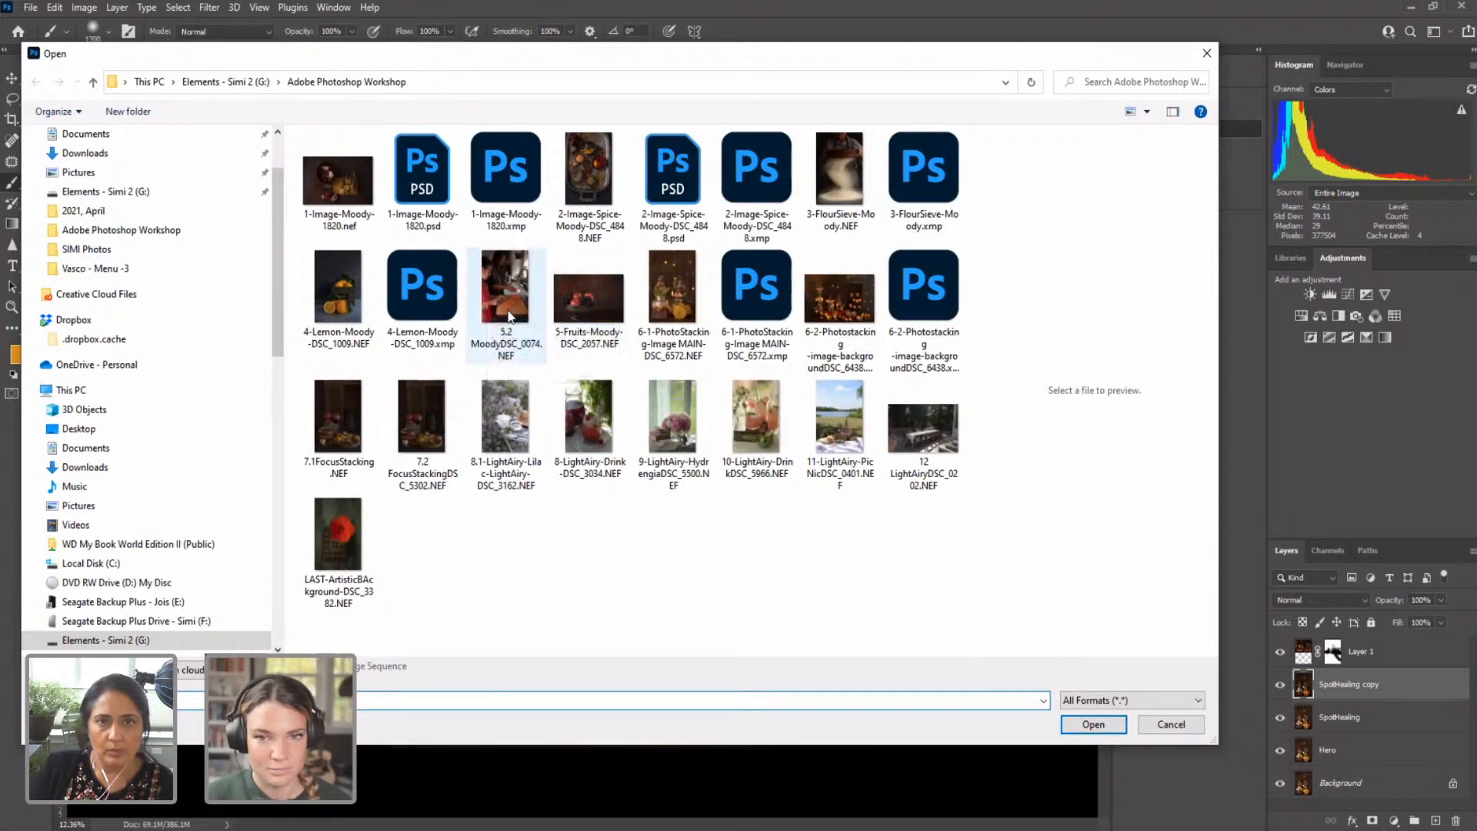
{"action": "left_click", "coordinate": [593, 314]}
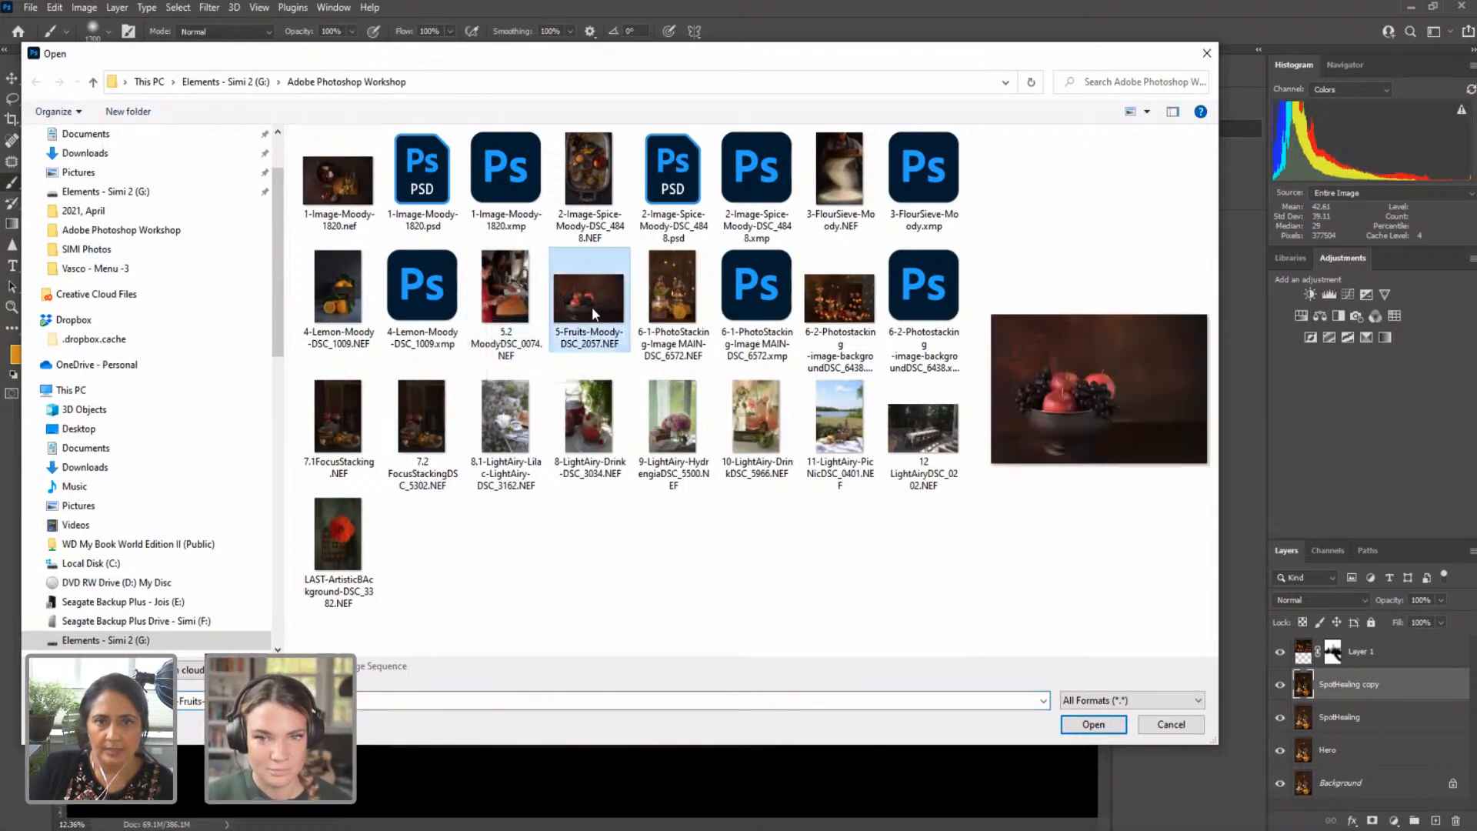
{"action": "left_click", "coordinate": [1087, 727]}
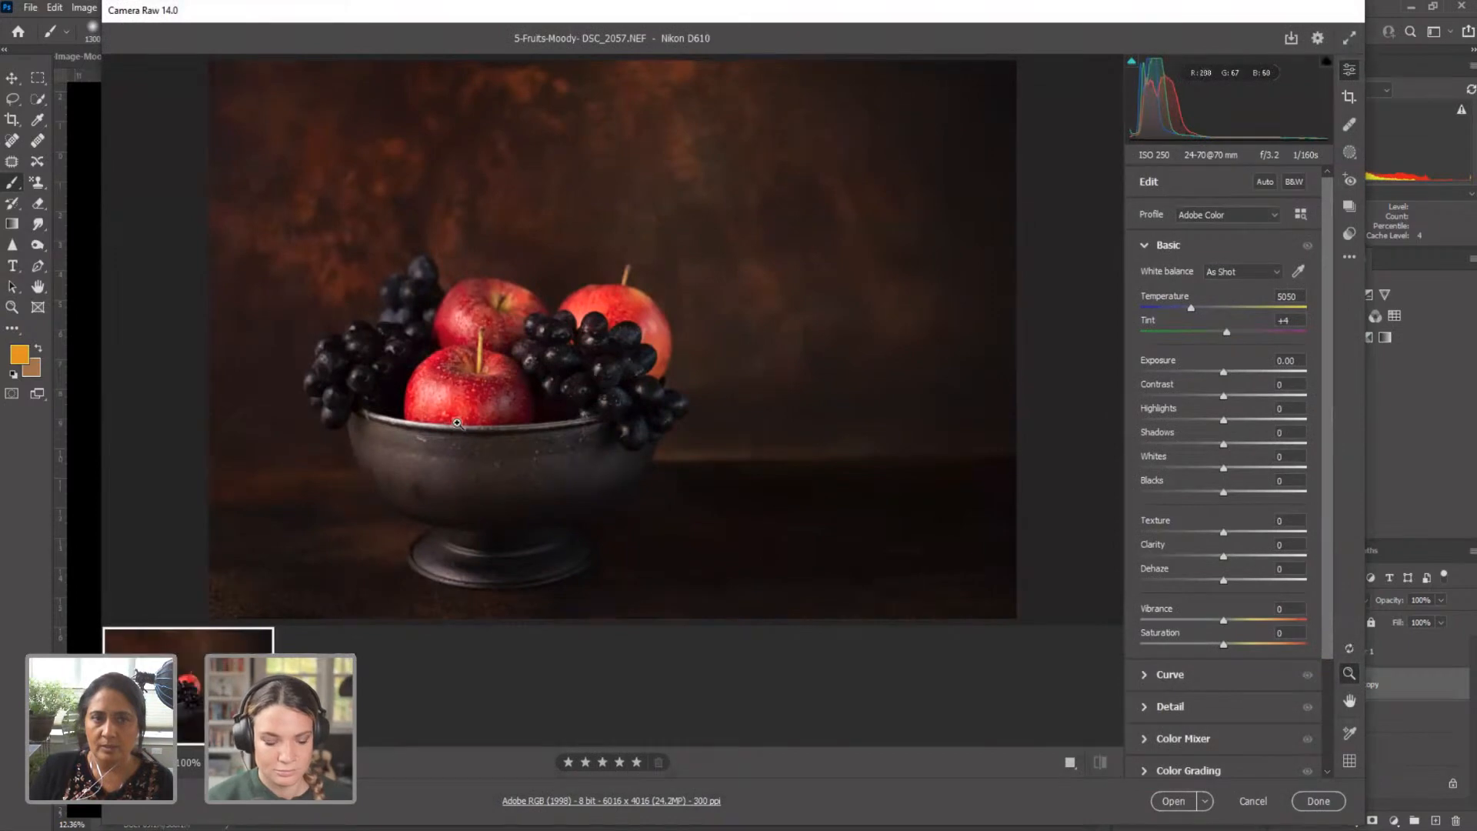
{"action": "mouse_move", "coordinate": [570, 384]}
{"action": "left_mouse_down"}
{"action": "mouse_move", "coordinate": [640, 376]}
{"action": "mouse_move", "coordinate": [557, 373]}
{"action": "left_mouse_up"}
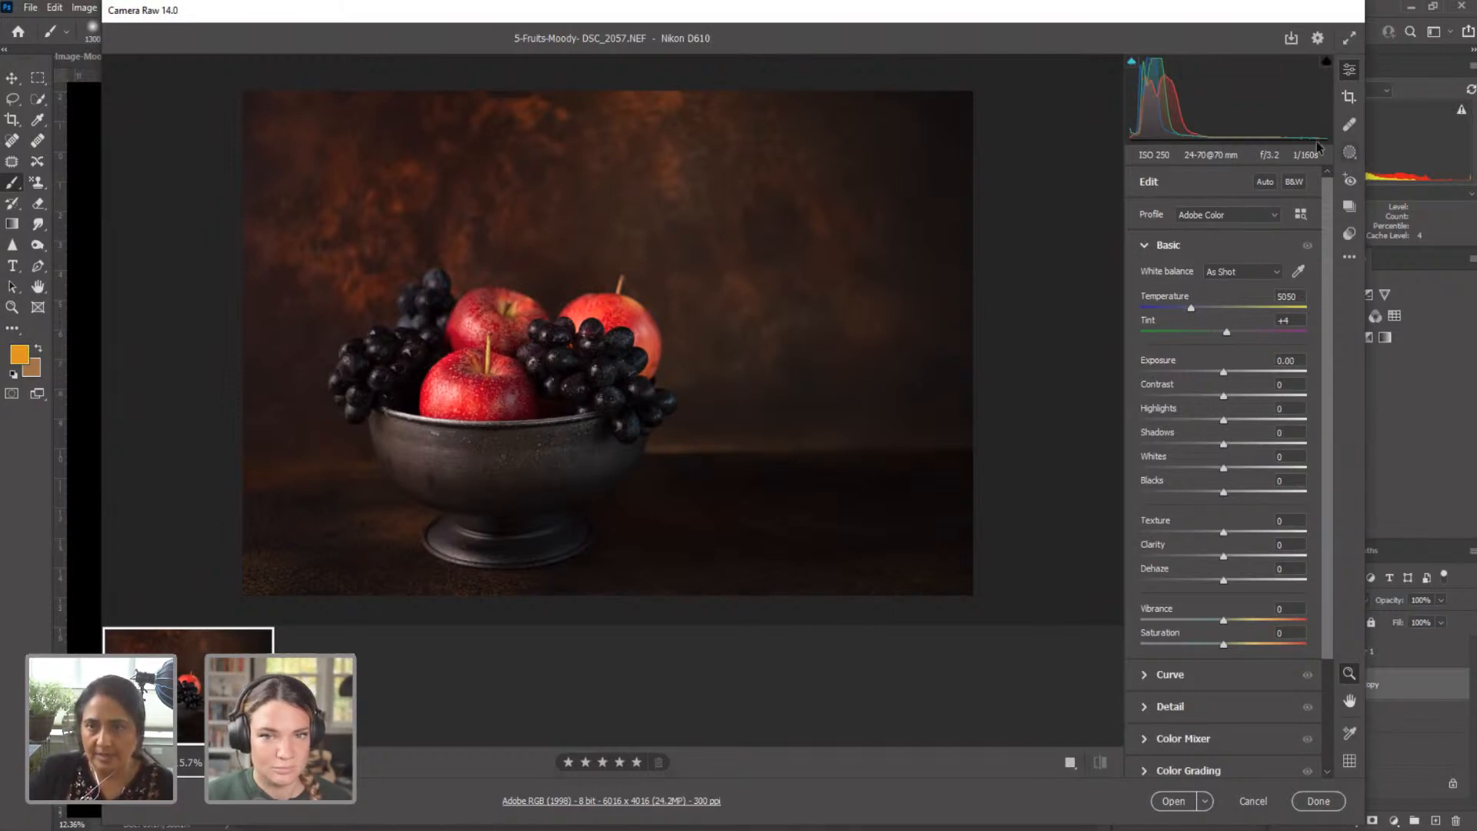
Step: Paint a brush mask over the fruit and bowl, and set its Texture to +32, Clarity to +15 and Saturation to +2
{"action": "left_click", "coordinate": [1349, 152]}
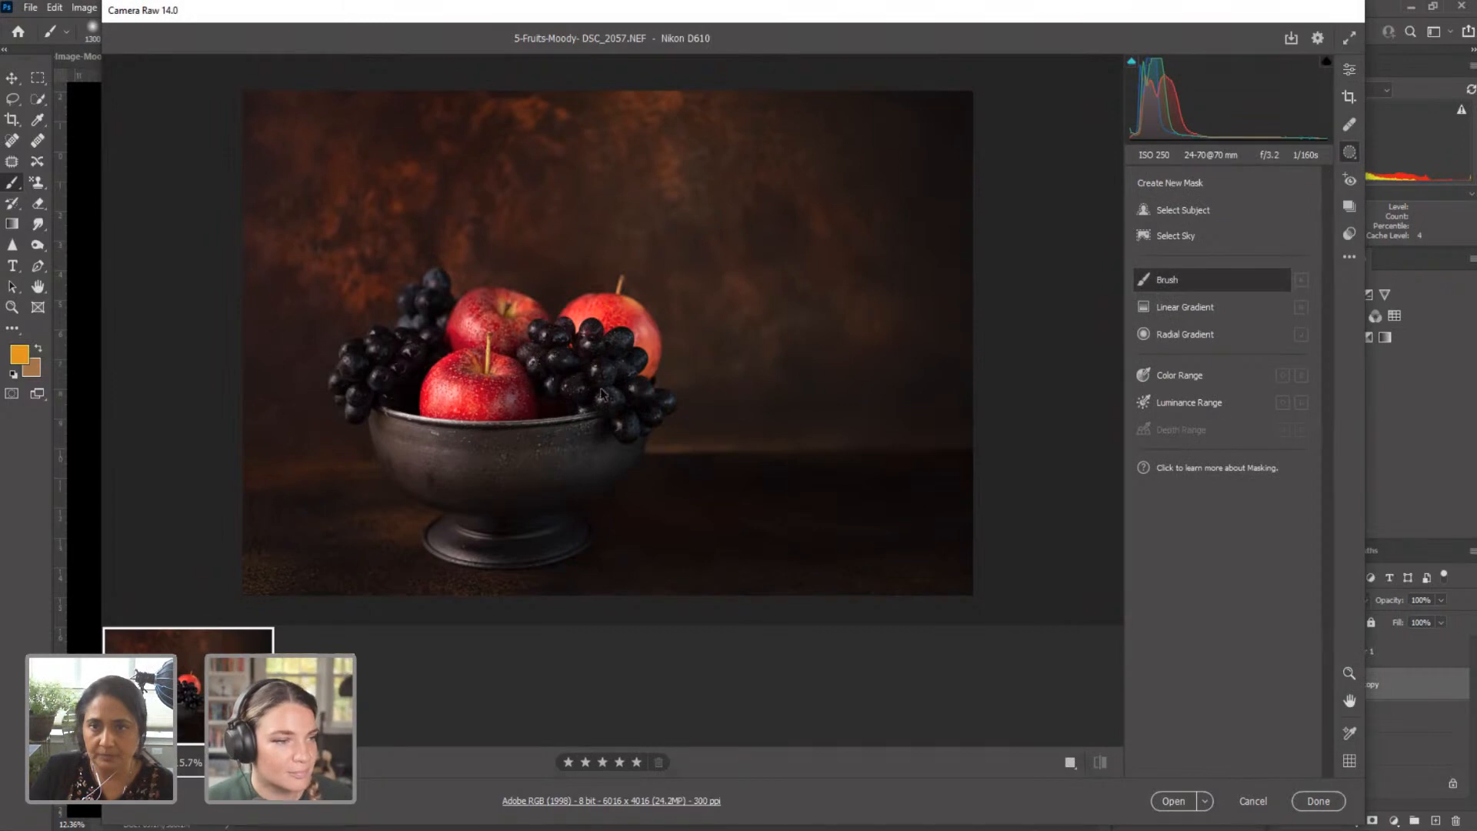
{"action": "key", "text": "k"}
{"action": "mouse_move", "coordinate": [575, 353]}
{"action": "left_mouse_down"}
{"action": "mouse_move", "coordinate": [461, 392]}
{"action": "mouse_move", "coordinate": [376, 377]}
{"action": "mouse_move", "coordinate": [409, 340]}
{"action": "mouse_move", "coordinate": [493, 323]}
{"action": "mouse_move", "coordinate": [603, 320]}
{"action": "mouse_move", "coordinate": [646, 365]}
{"action": "mouse_move", "coordinate": [450, 447]}
{"action": "mouse_move", "coordinate": [396, 415]}
{"action": "mouse_move", "coordinate": [389, 361]}
{"action": "mouse_move", "coordinate": [504, 317]}
{"action": "mouse_move", "coordinate": [614, 317]}
{"action": "mouse_move", "coordinate": [523, 407]}
{"action": "mouse_move", "coordinate": [570, 404]}
{"action": "left_mouse_up"}
{"action": "scroll", "coordinate": [1246, 619], "scroll_direction": "down", "scroll_amount": 5}
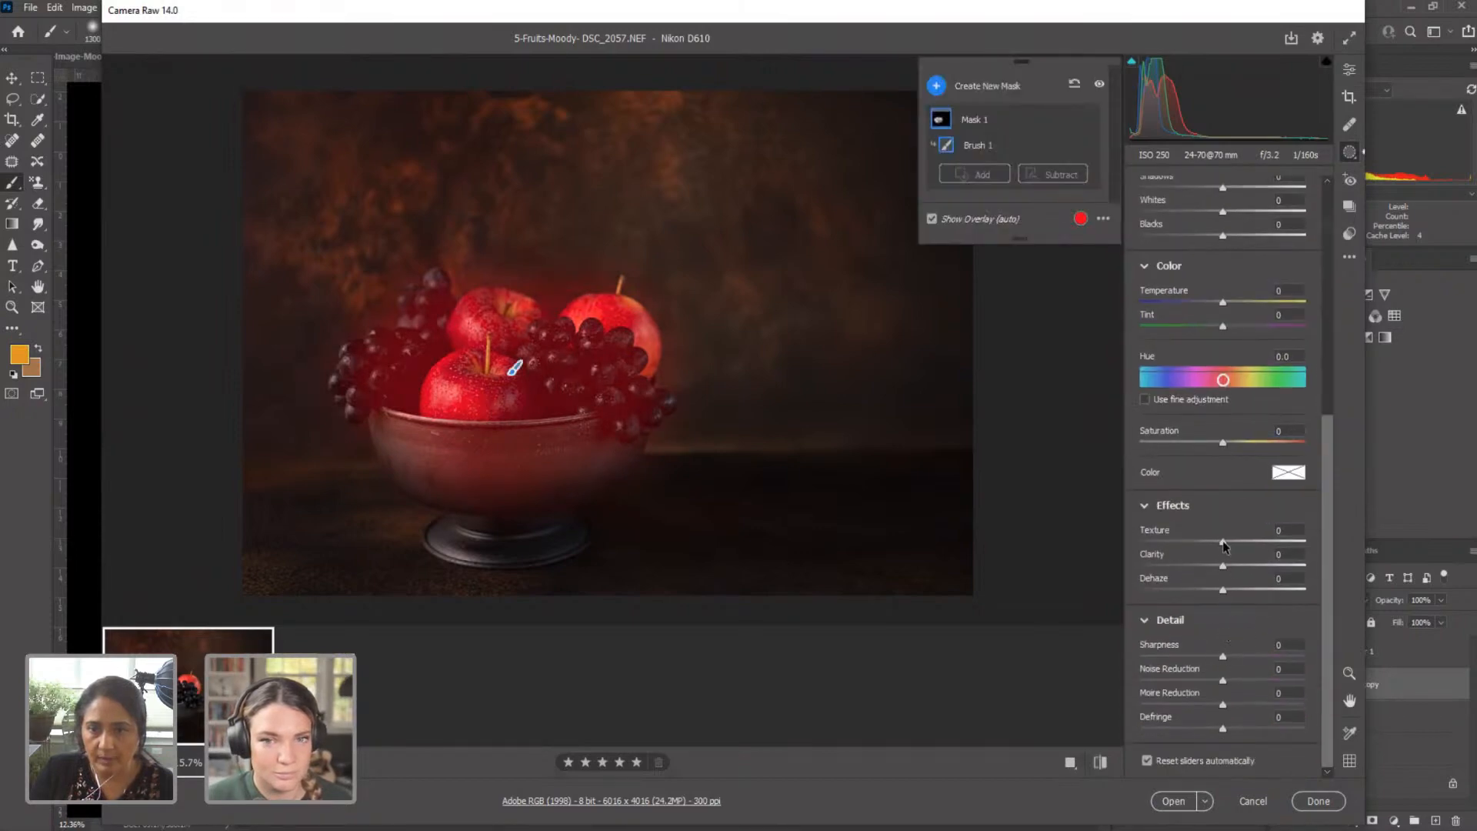
{"action": "mouse_move", "coordinate": [1222, 542]}
{"action": "left_mouse_down"}
{"action": "mouse_move", "coordinate": [1241, 540]}
{"action": "mouse_move", "coordinate": [1233, 566]}
{"action": "left_mouse_up"}
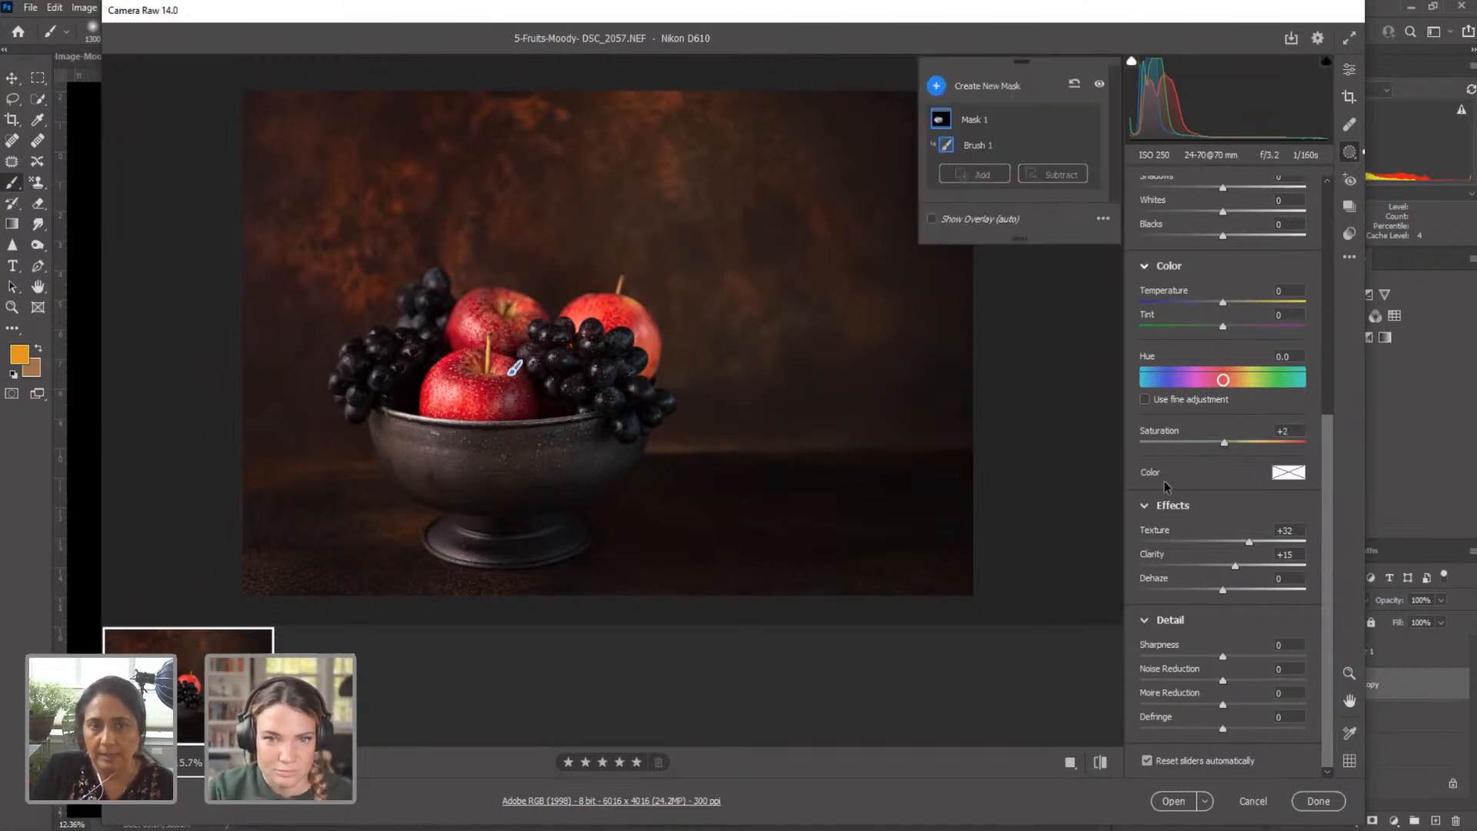
{"action": "scroll", "coordinate": [1240, 445], "scroll_direction": "up", "scroll_amount": 2}
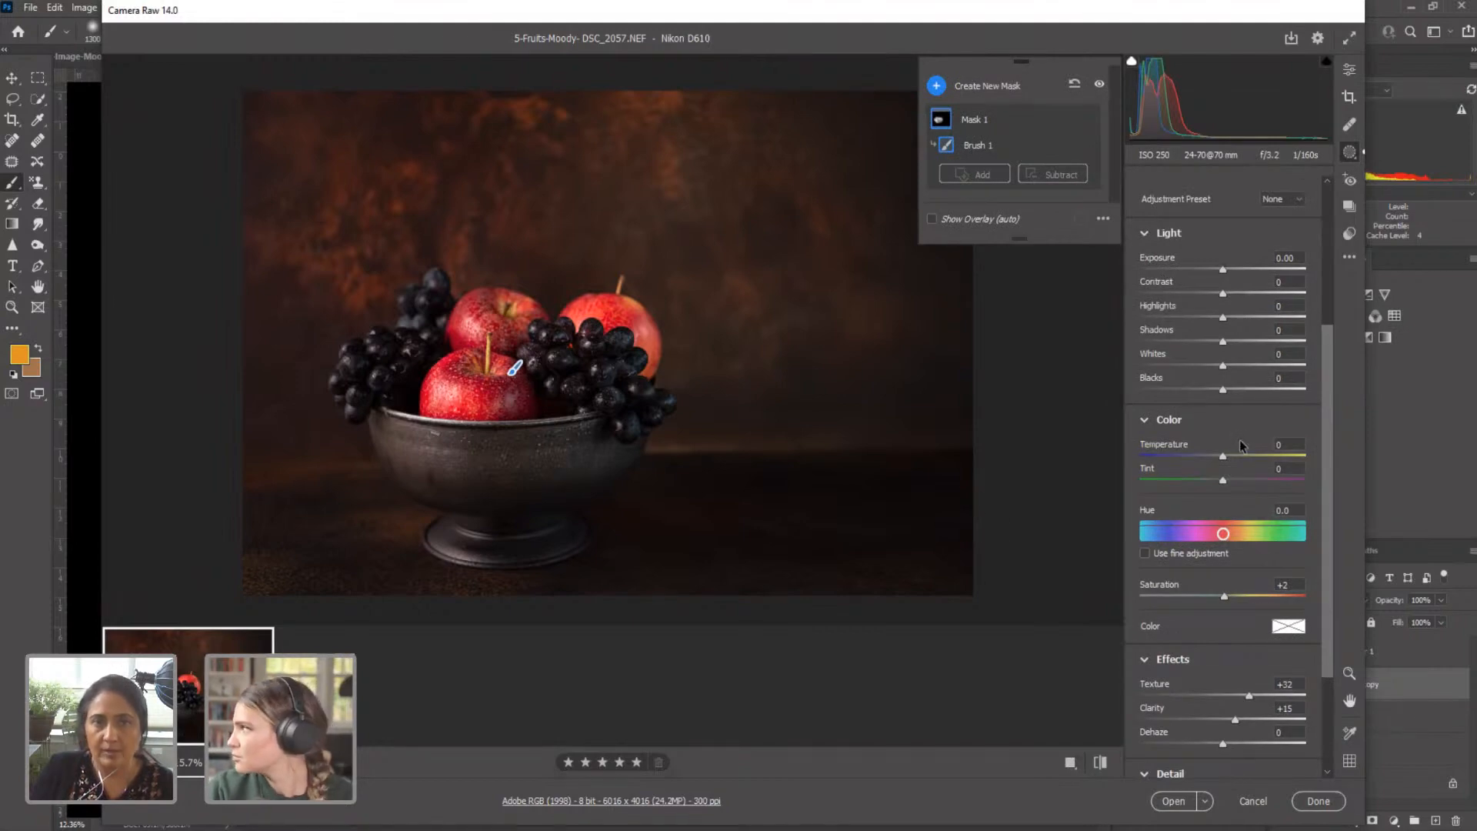
{"action": "scroll", "coordinate": [1241, 444], "scroll_direction": "up", "scroll_amount": 3}
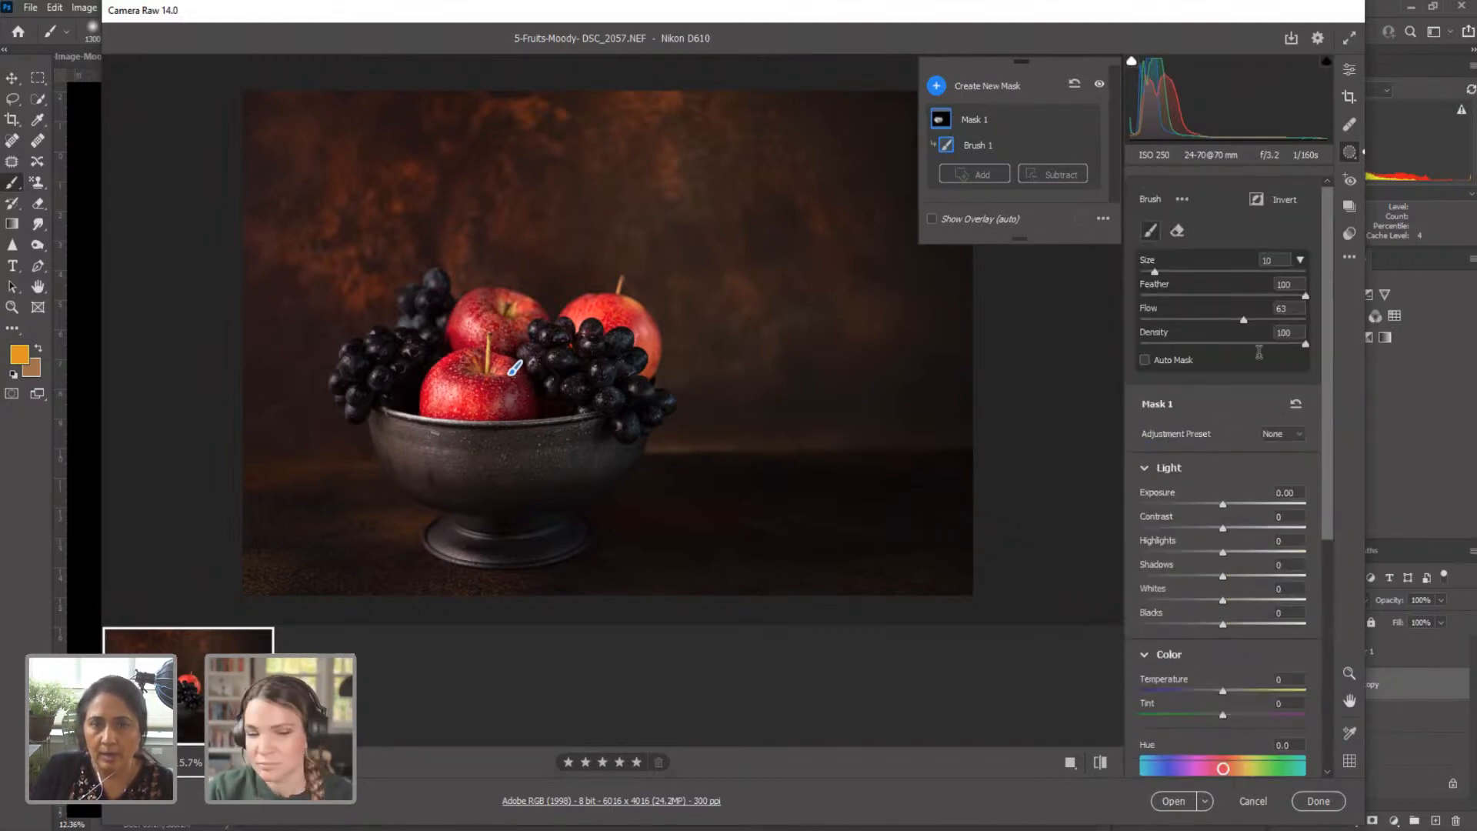
Step: Add a second brush mask over the background left of the bowl and the tabletop to its right, with Exposure at -1.10
{"action": "left_click", "coordinate": [992, 92]}
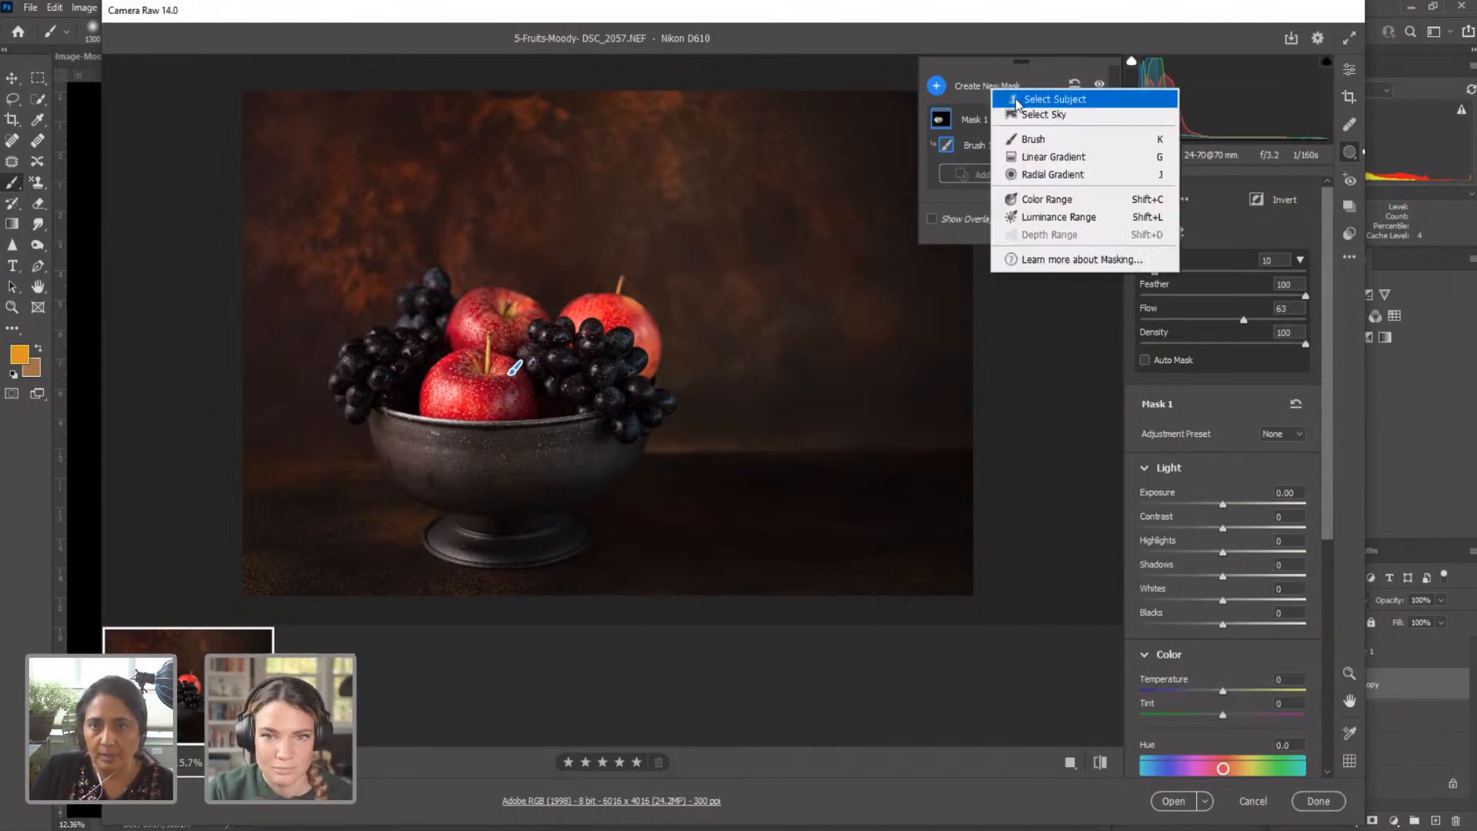
{"action": "left_click", "coordinate": [1032, 144]}
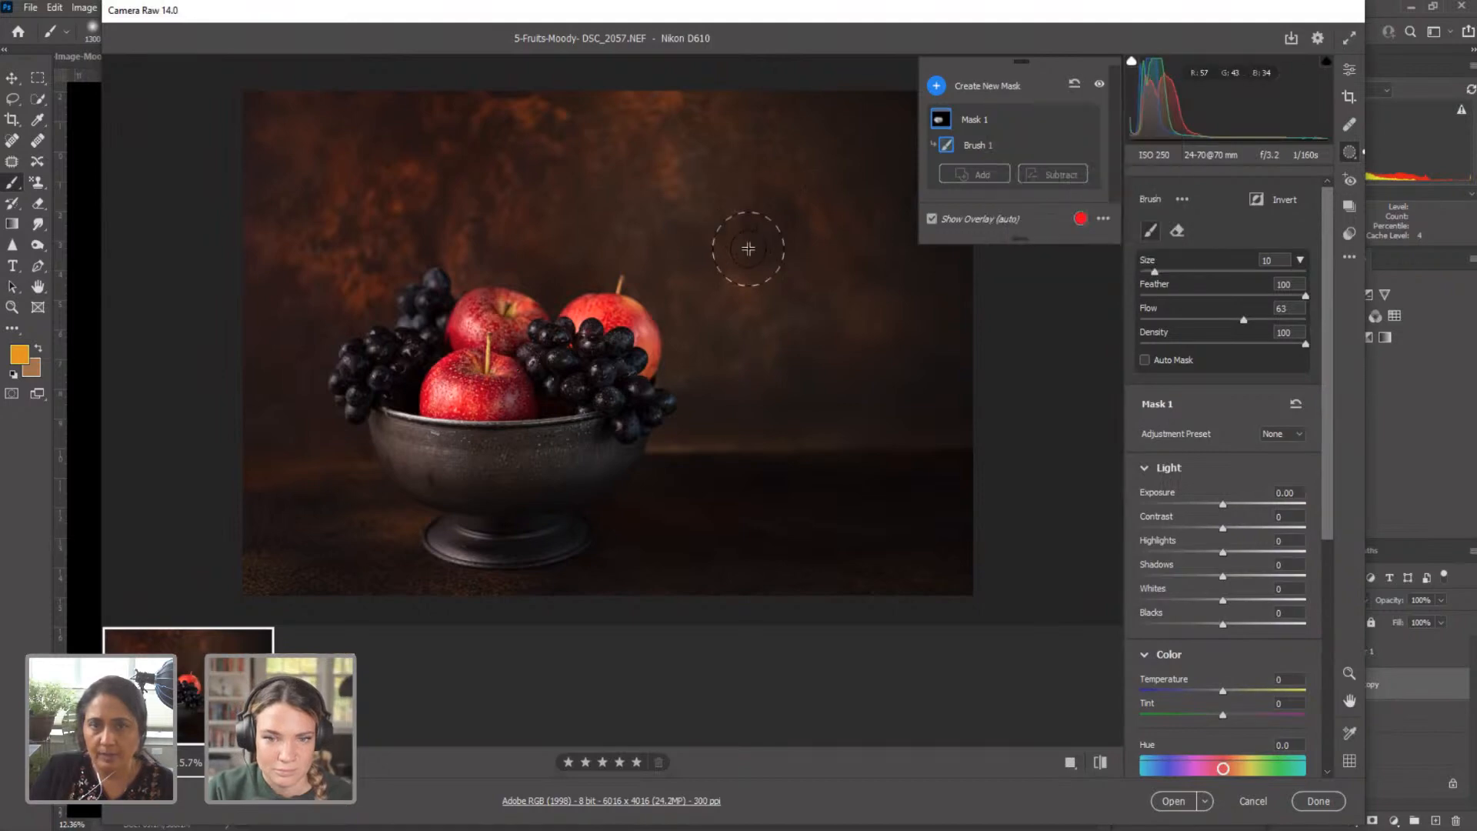
{"action": "mouse_move", "coordinate": [241, 369]}
{"action": "left_mouse_down"}
{"action": "mouse_move", "coordinate": [257, 302]}
{"action": "mouse_move", "coordinate": [227, 440]}
{"action": "mouse_move", "coordinate": [306, 516]}
{"action": "mouse_move", "coordinate": [289, 298]}
{"action": "mouse_move", "coordinate": [312, 254]}
{"action": "mouse_move", "coordinate": [291, 166]}
{"action": "mouse_move", "coordinate": [529, 95]}
{"action": "mouse_move", "coordinate": [353, 197]}
{"action": "mouse_move", "coordinate": [306, 113]}
{"action": "mouse_move", "coordinate": [681, 80]}
{"action": "mouse_move", "coordinate": [251, 577]}
{"action": "mouse_move", "coordinate": [492, 619]}
{"action": "left_mouse_up"}
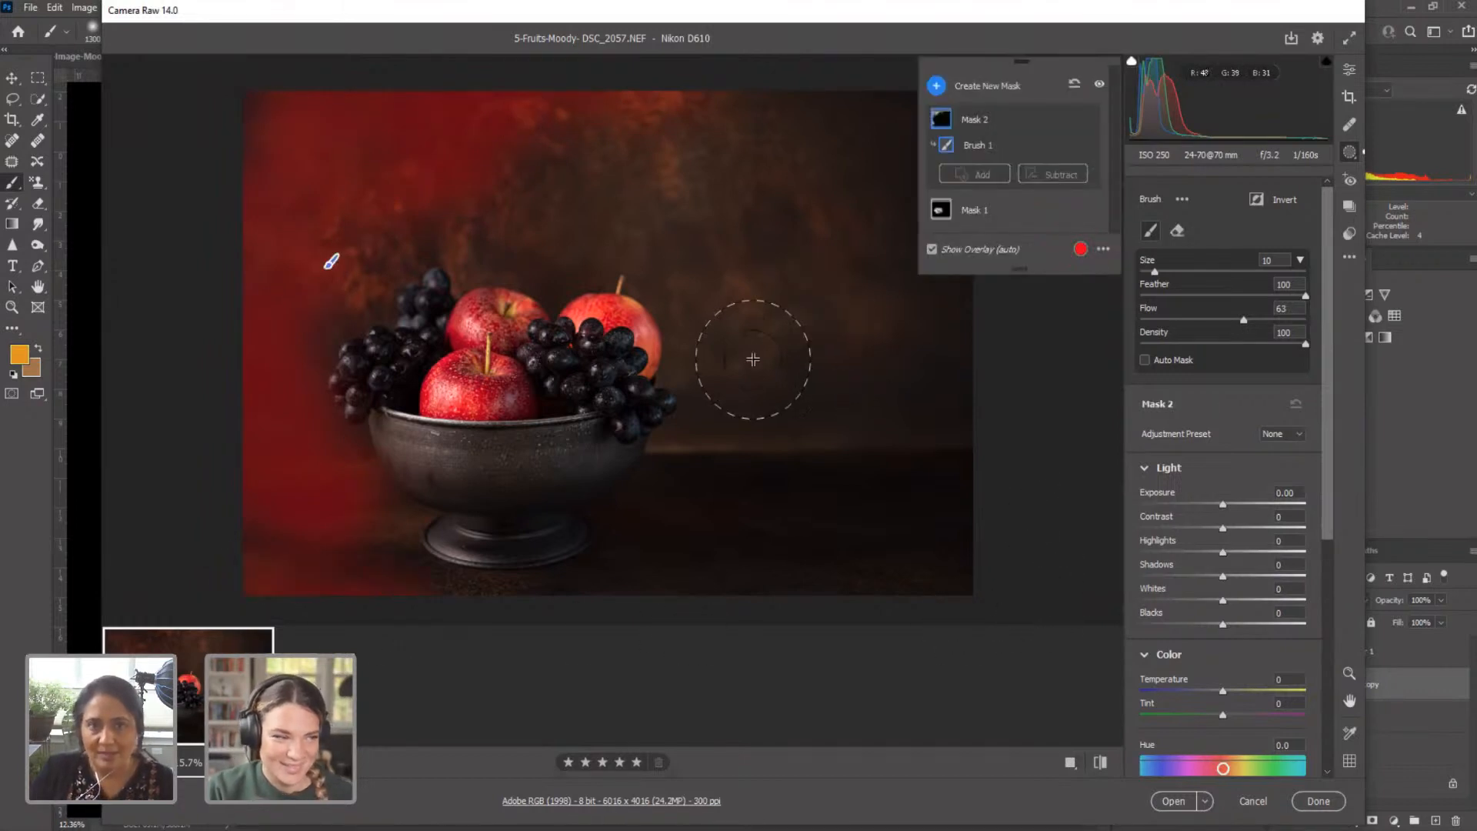
{"action": "mouse_move", "coordinate": [662, 457]}
{"action": "left_mouse_down"}
{"action": "mouse_move", "coordinate": [786, 469]}
{"action": "mouse_move", "coordinate": [825, 454]}
{"action": "left_mouse_up"}
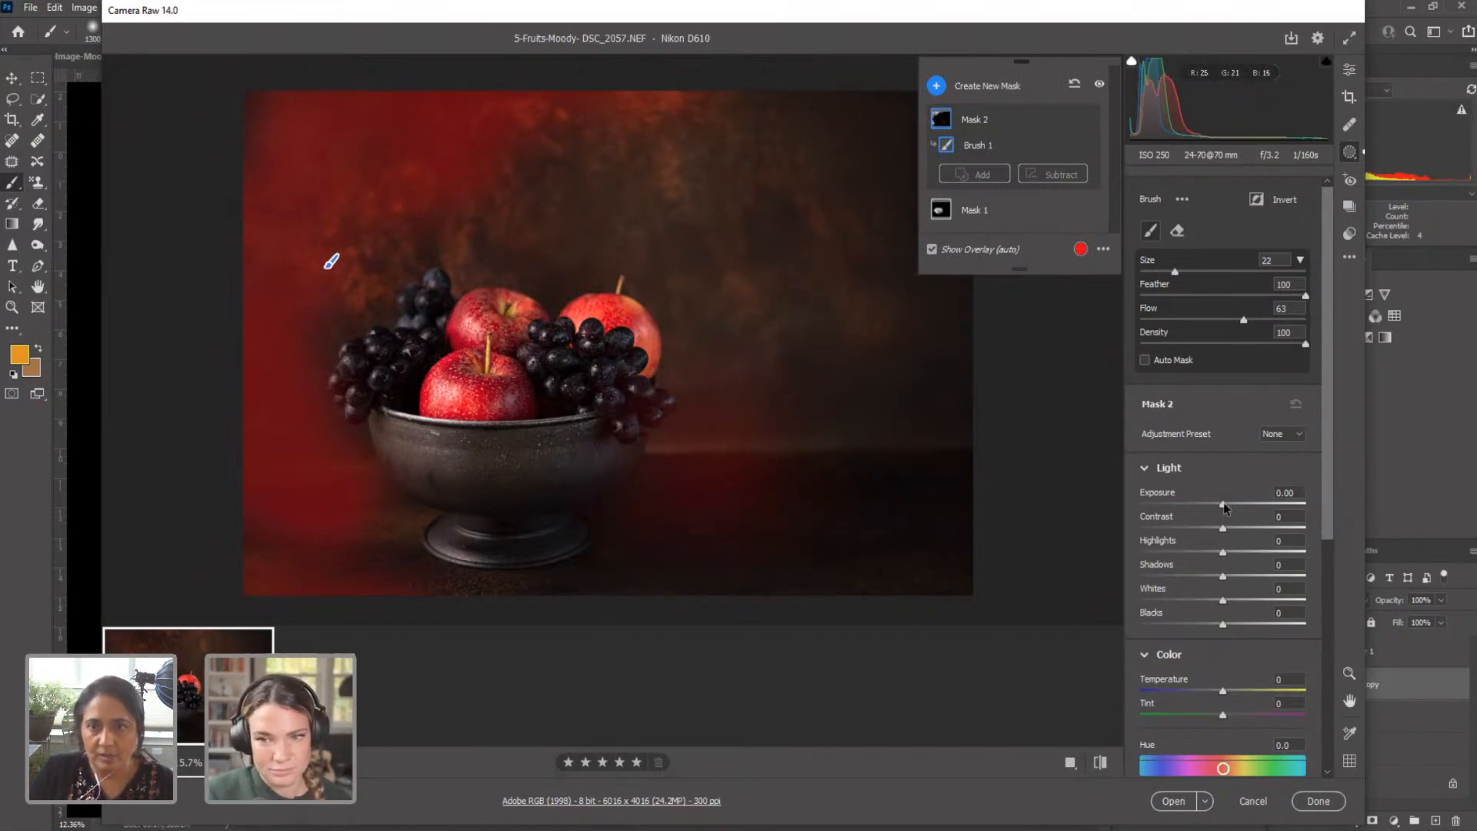
{"action": "left_click_drag", "start_coordinate": [1224, 507], "coordinate": [1200, 508]}
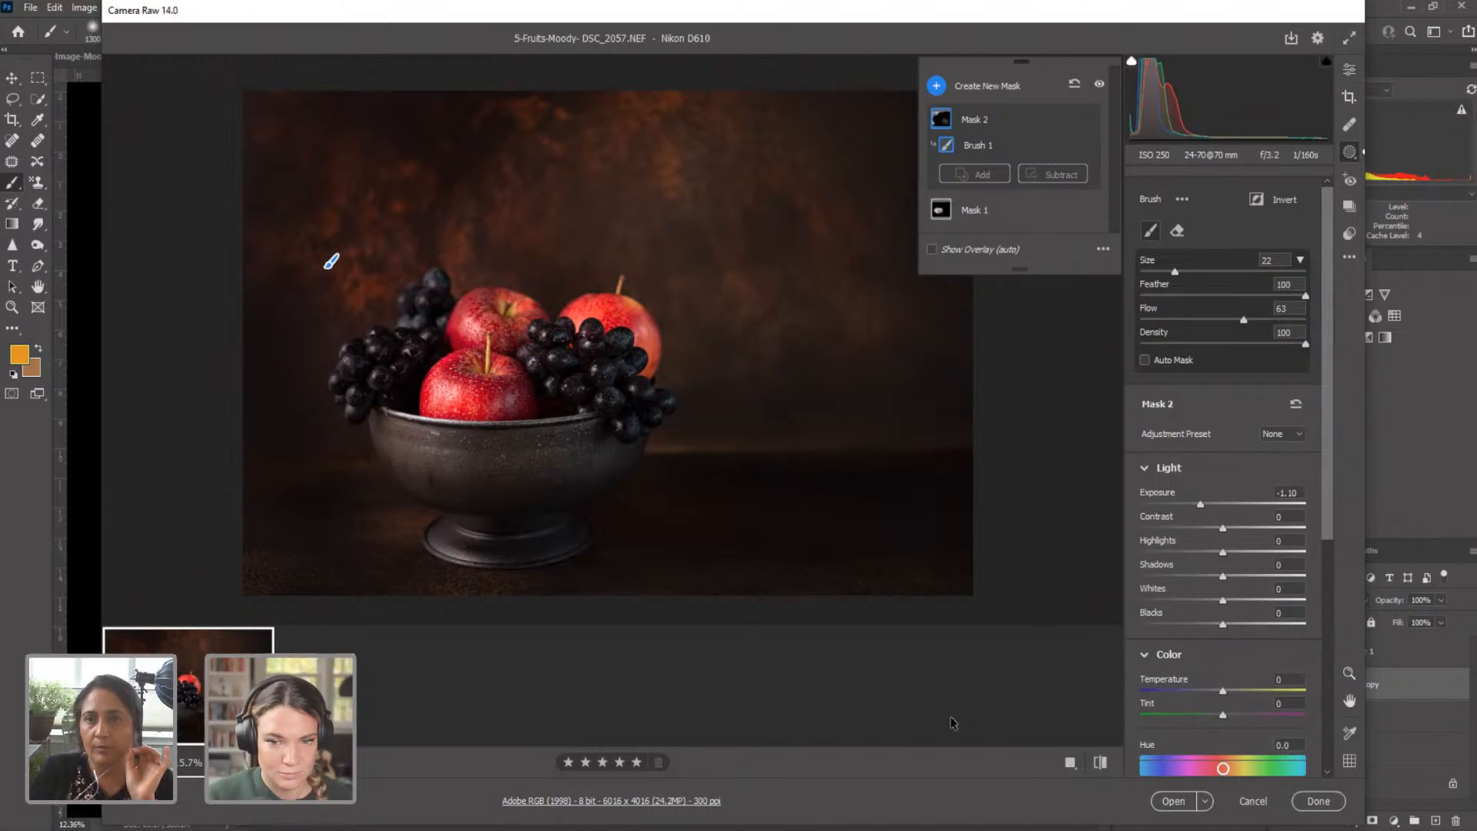
Step: Replace the existing masks with a new brush mask over the fruit and bowl, with Texture at +21 and Clarity at +24
{"action": "left_click", "coordinate": [1097, 764]}
{"action": "left_click", "coordinate": [1169, 282]}
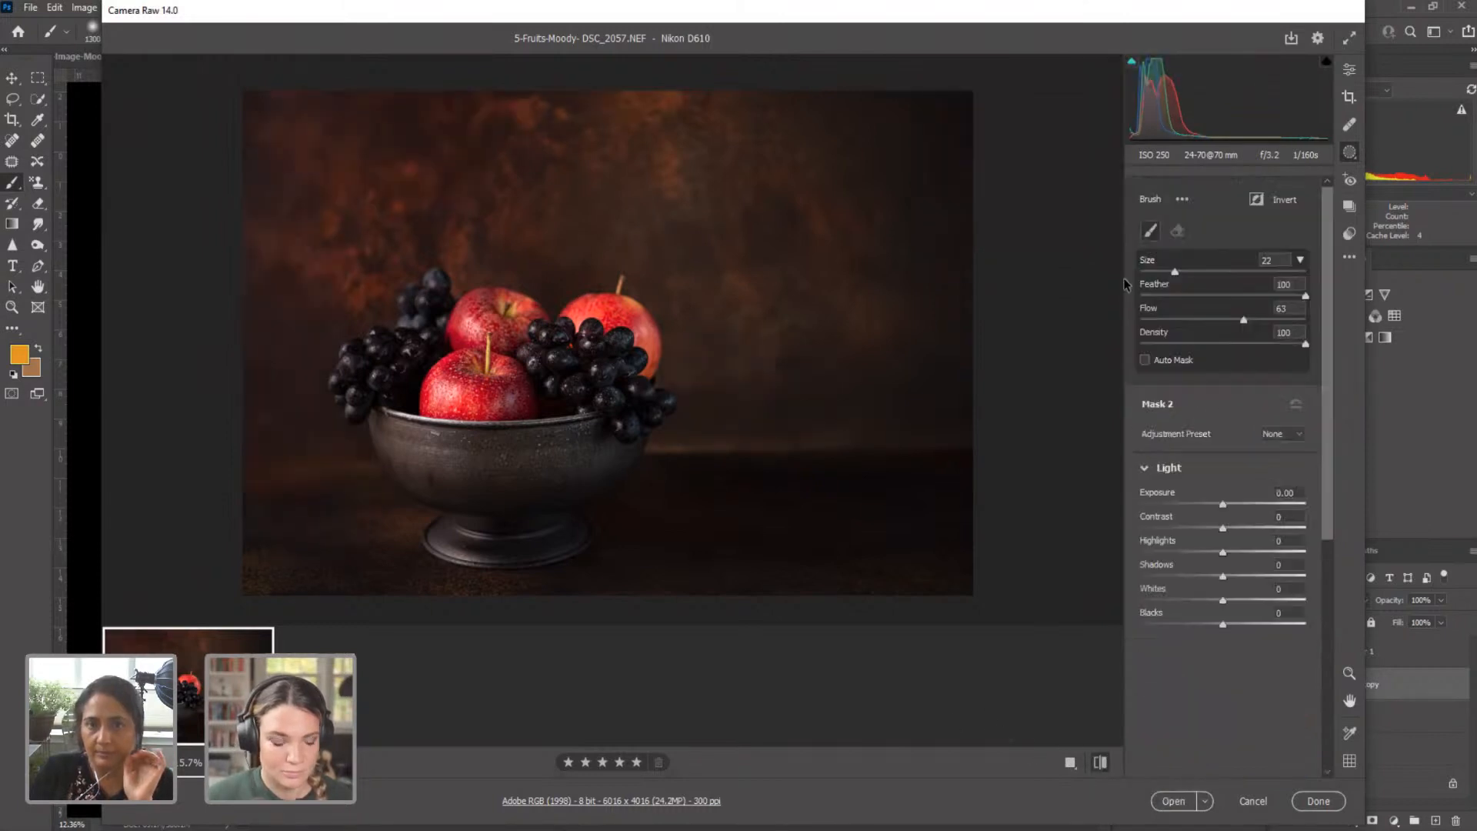
{"action": "left_click_drag", "start_coordinate": [501, 450], "coordinate": [538, 484]}
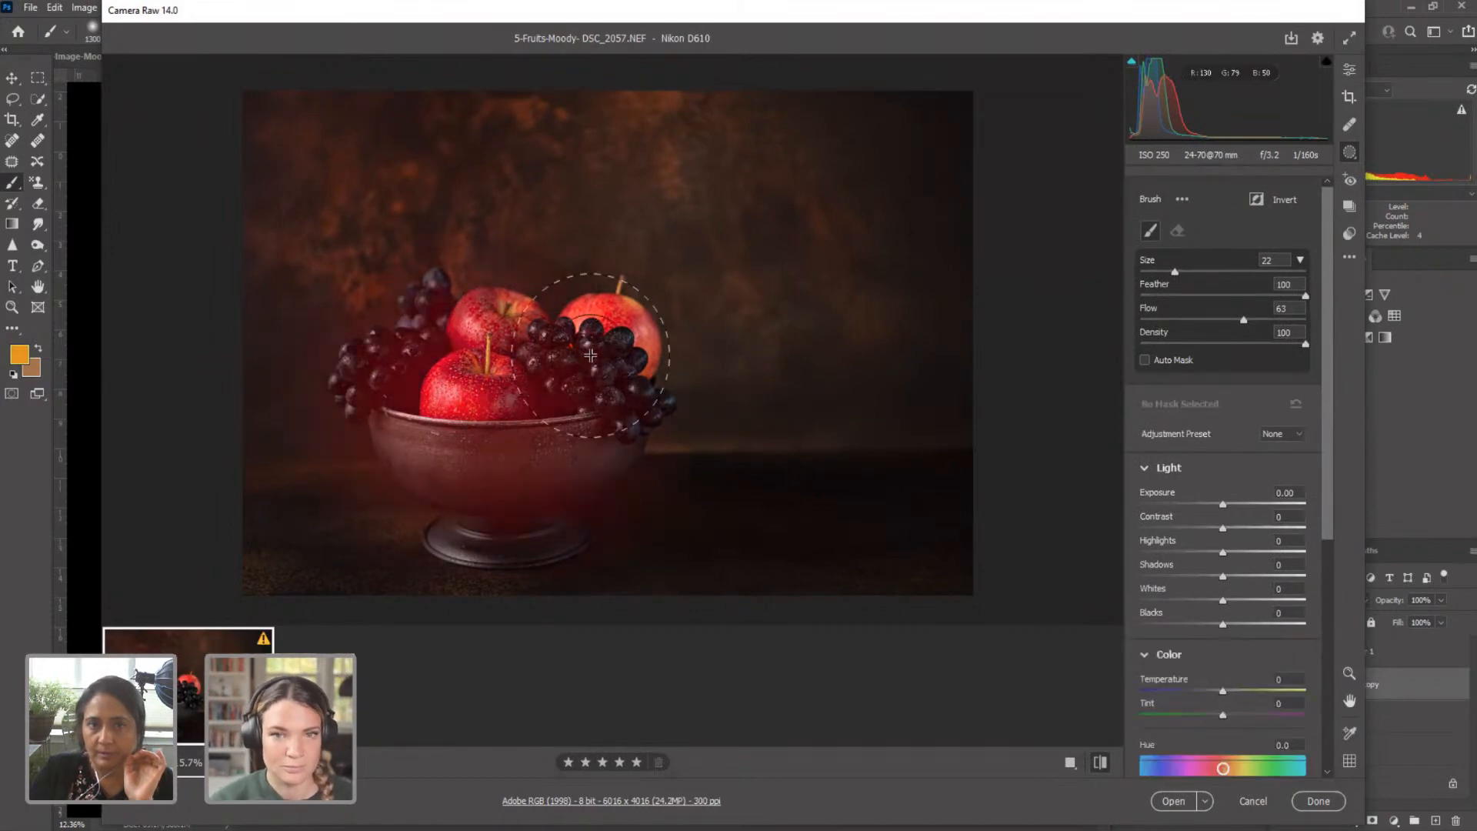
{"action": "scroll", "coordinate": [1220, 696], "scroll_direction": "down", "scroll_amount": 3}
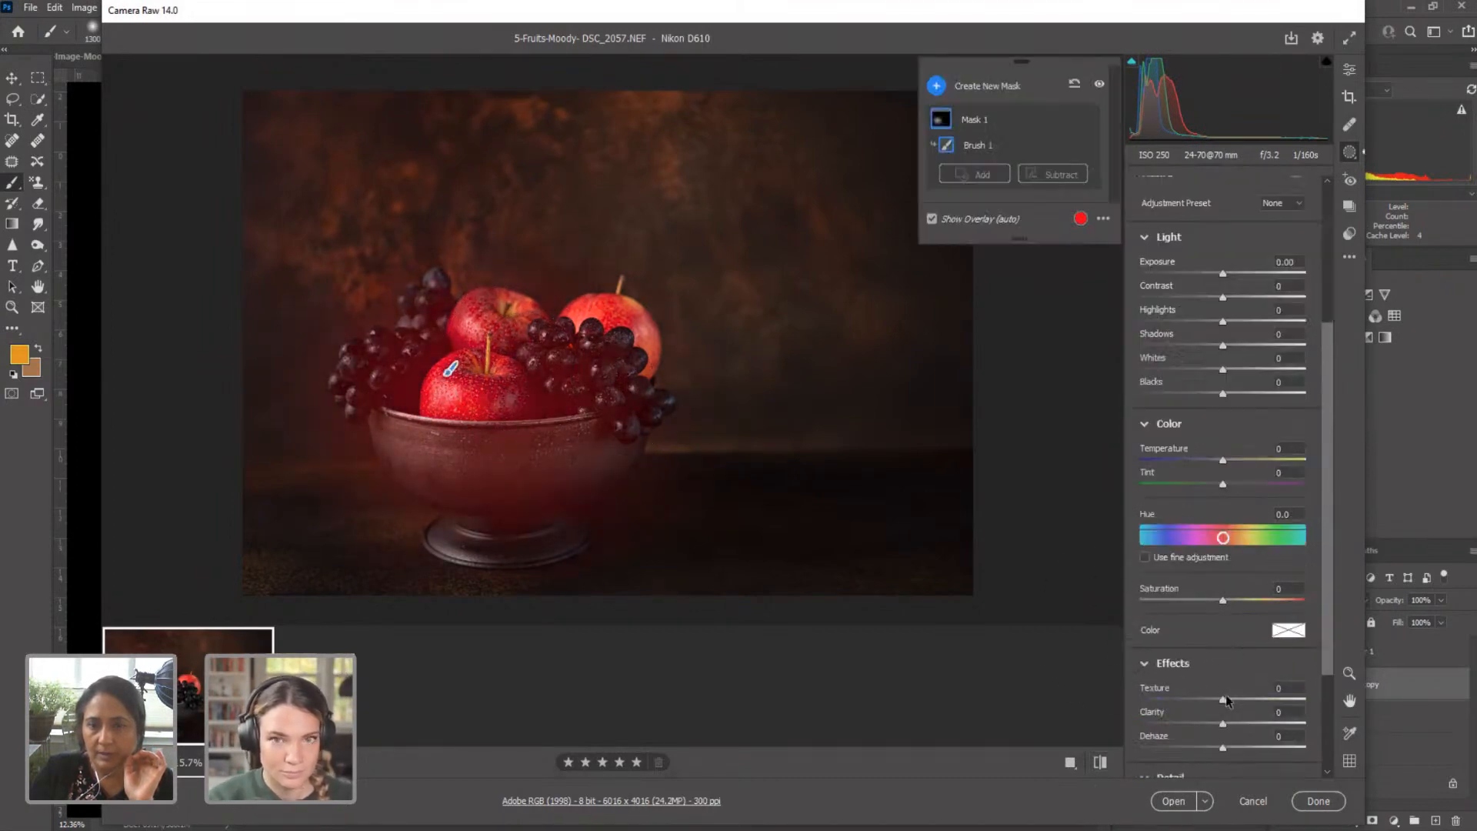
{"action": "left_click_drag", "start_coordinate": [1222, 699], "coordinate": [1241, 722]}
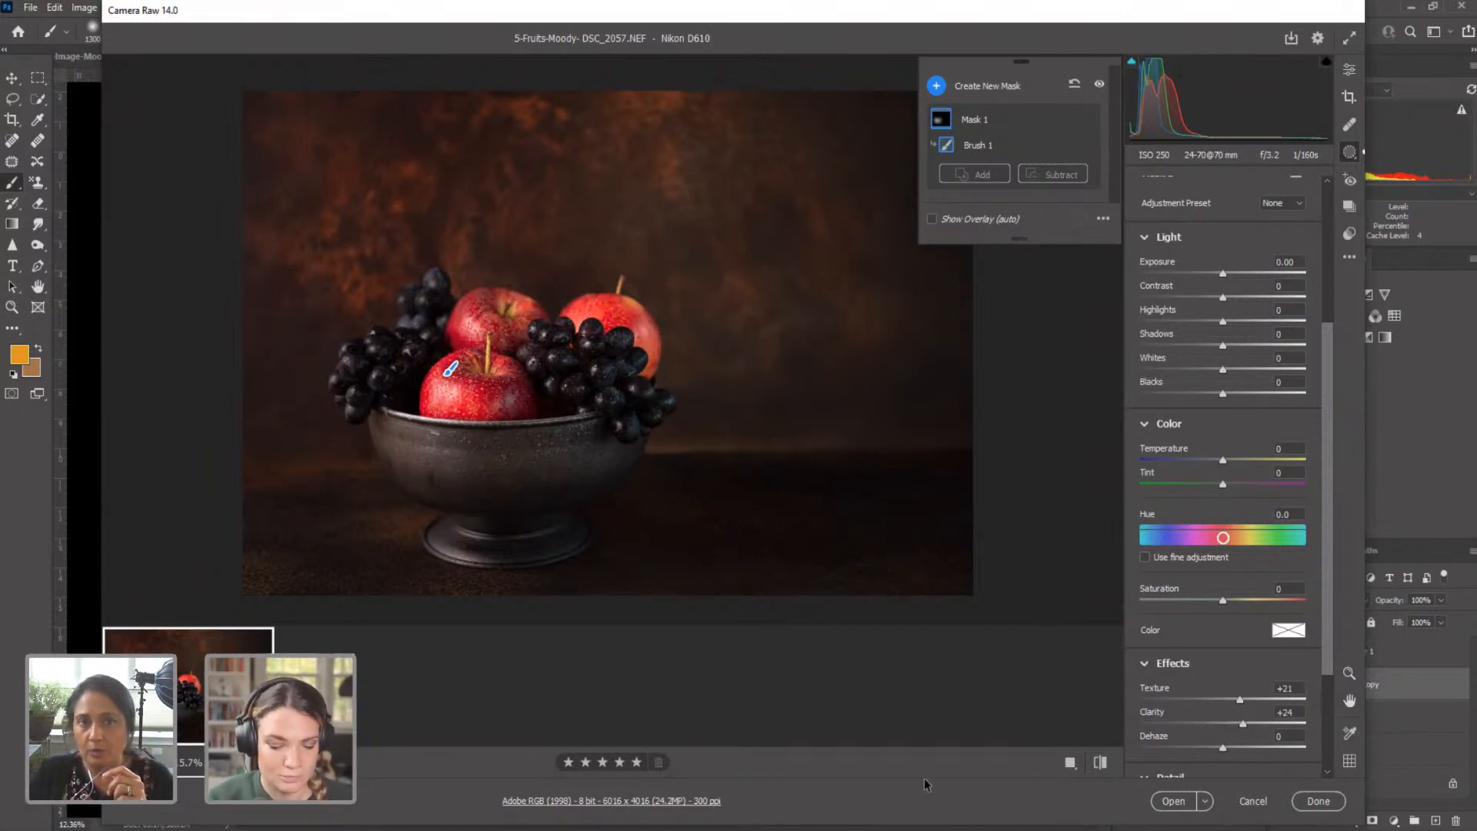
Step: Open the adjusted raw photo as a Photoshop document and duplicate its Background layer under the name Burn
{"action": "left_click", "coordinate": [1175, 801]}
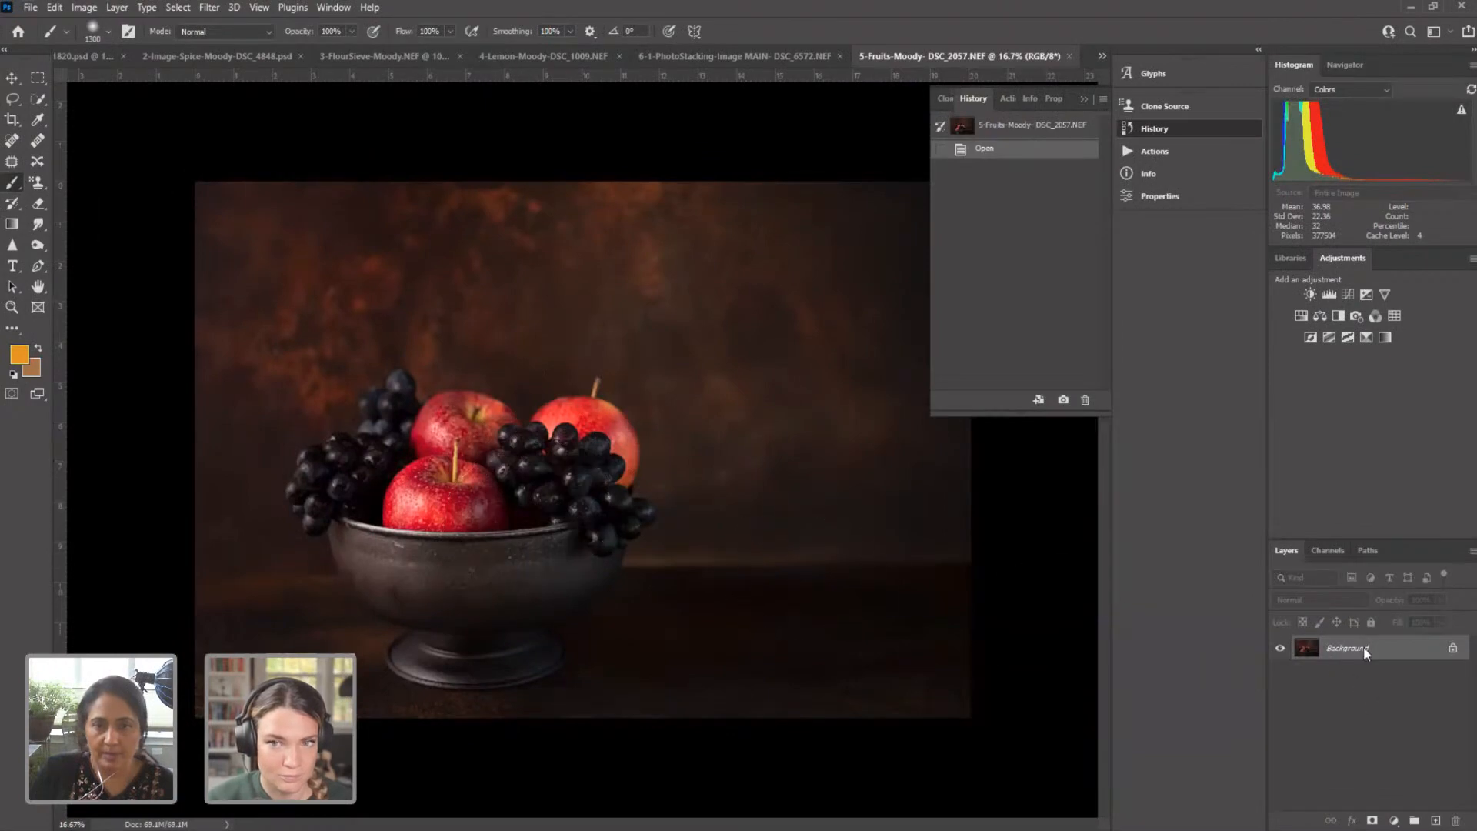
{"action": "right_click", "coordinate": [1363, 646]}
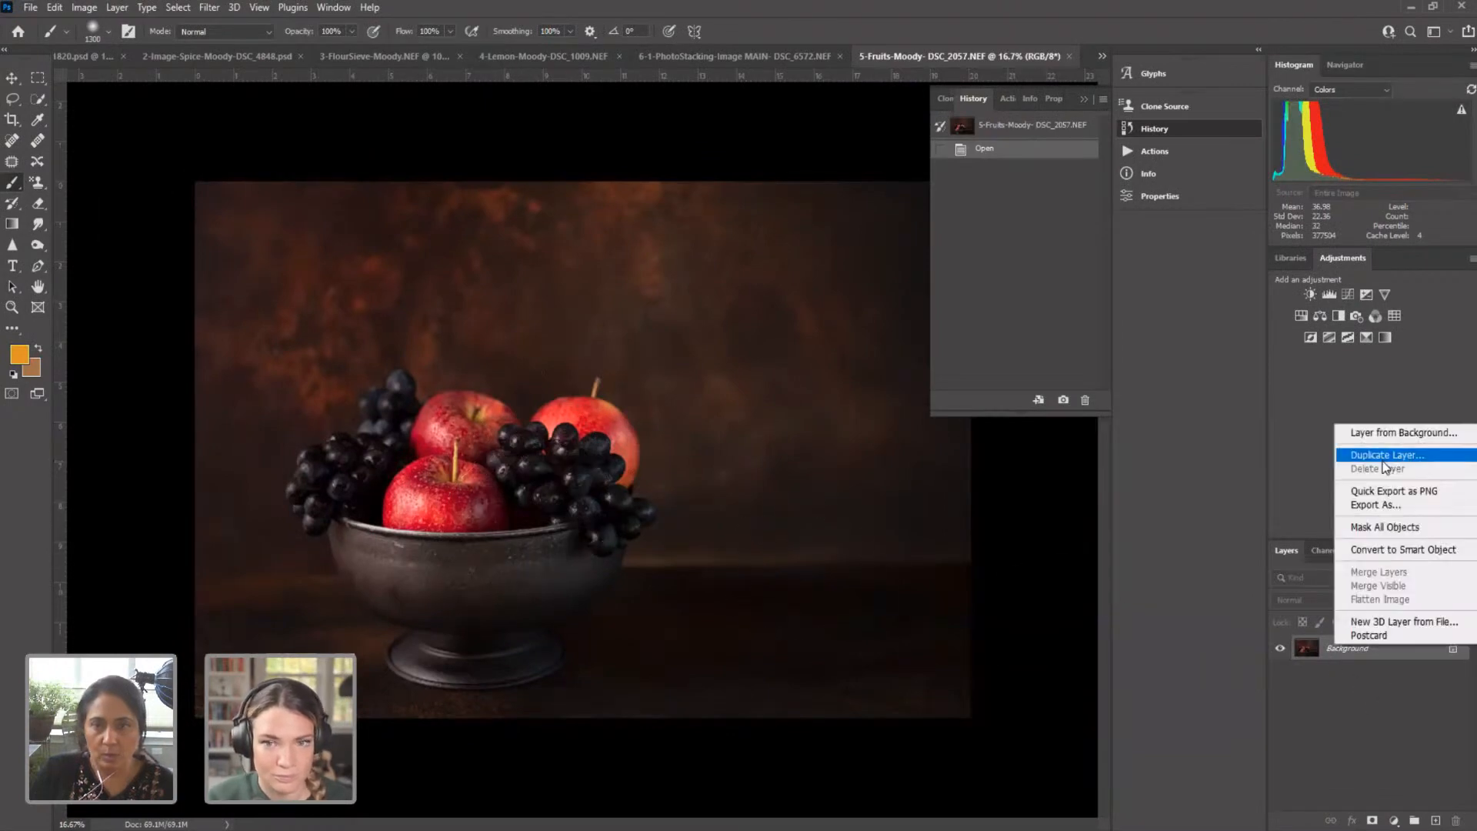
{"action": "key", "text": "Return"}
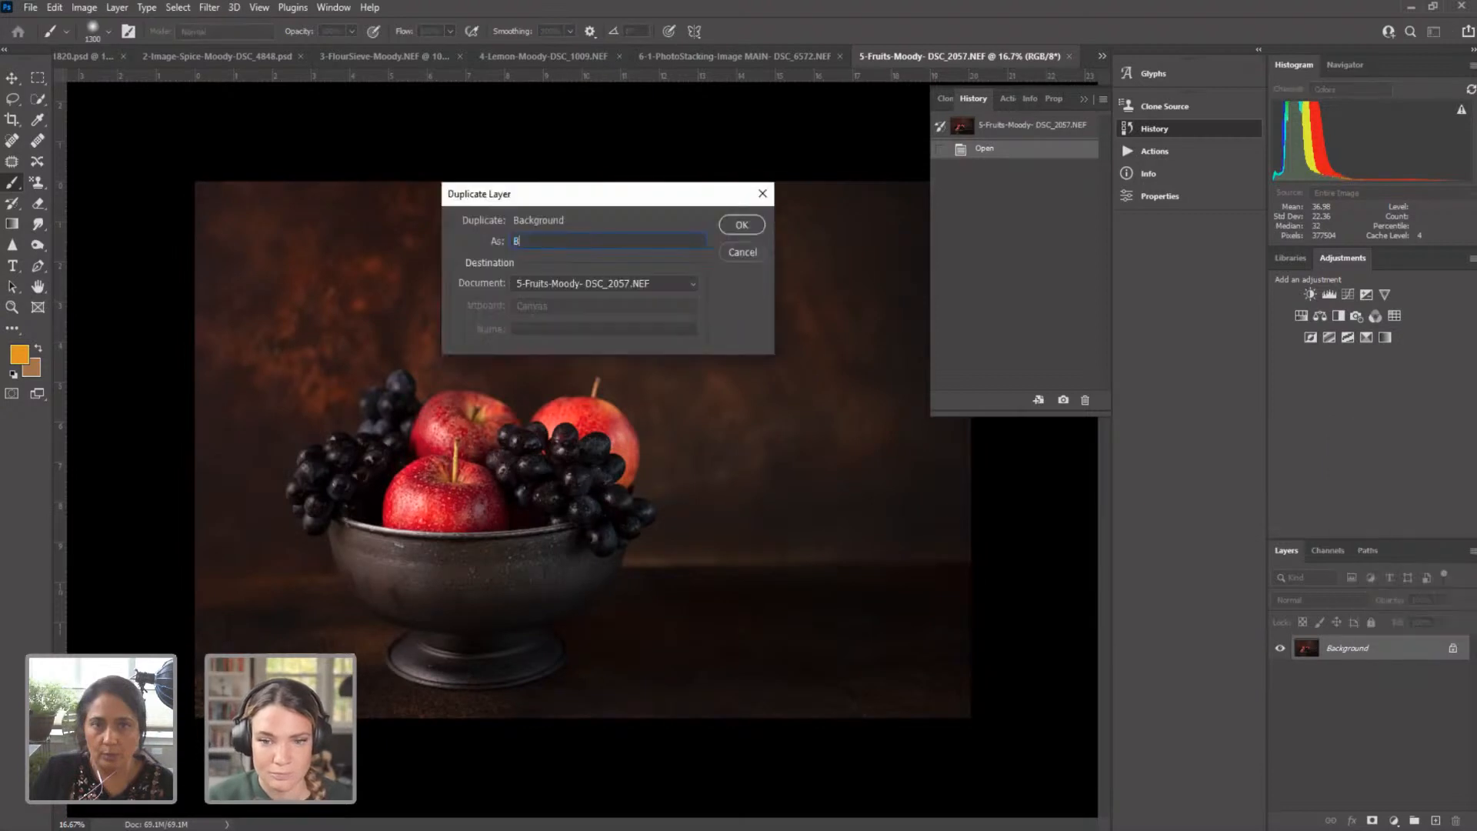
{"action": "type", "text": "B"}
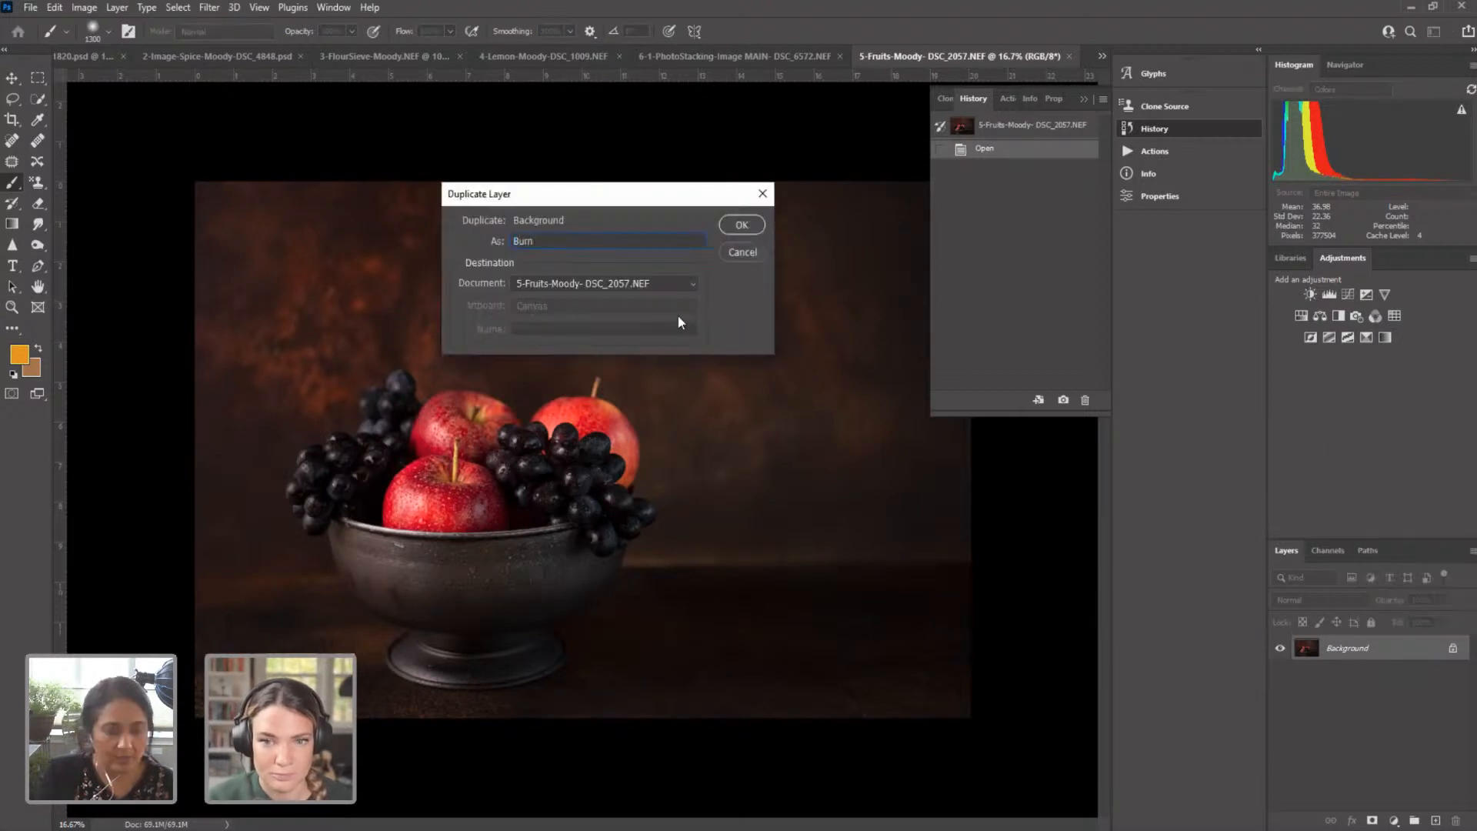
{"action": "type", "text": "urn"}
{"action": "left_click", "coordinate": [743, 225]}
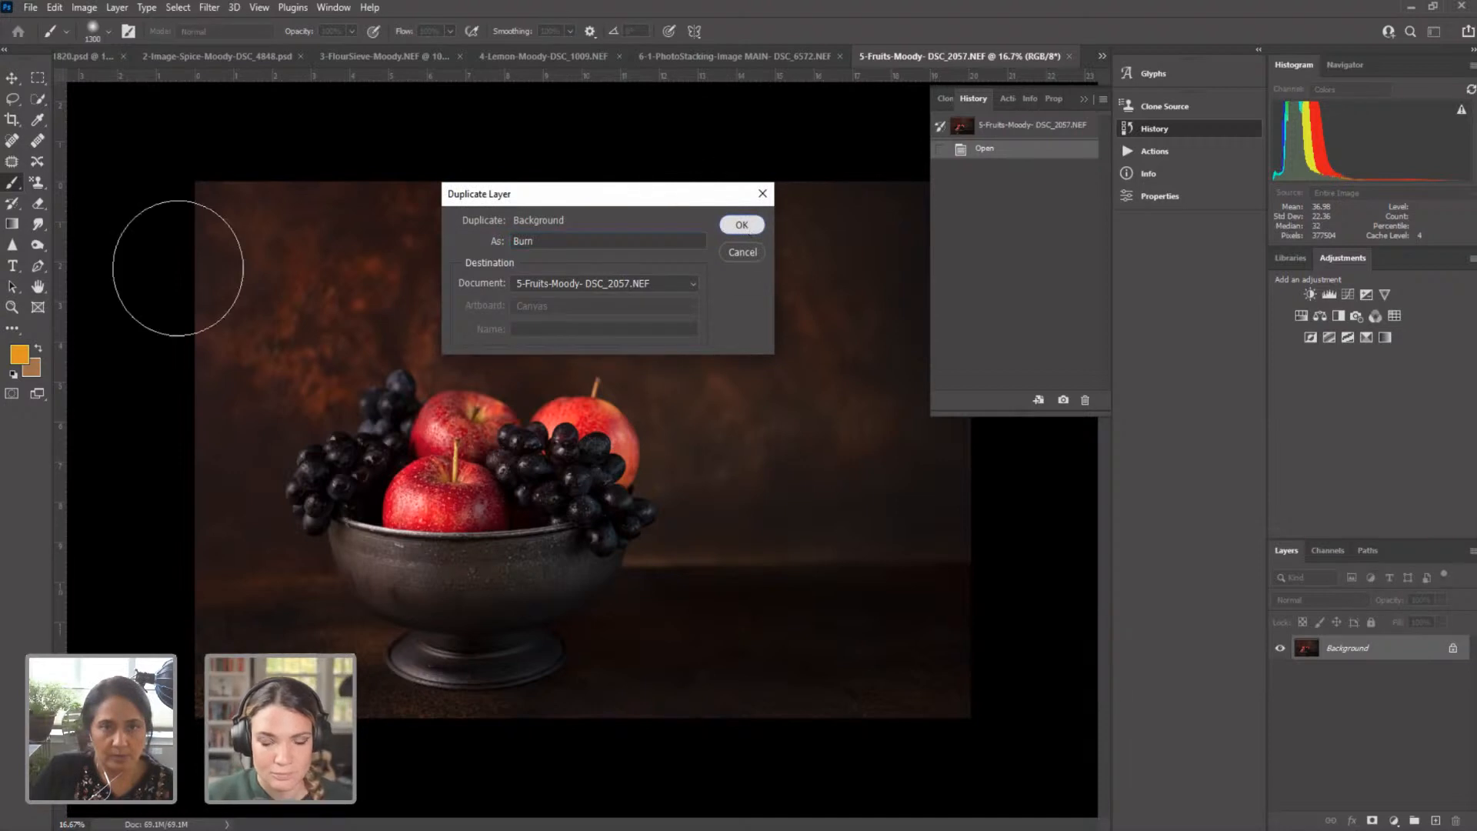
Step: Darken the background left of and above the fruit bowl on the Burn layer, using the Burn tool at 1200 px
{"action": "left_click_drag", "start_coordinate": [38, 247], "coordinate": [89, 266]}
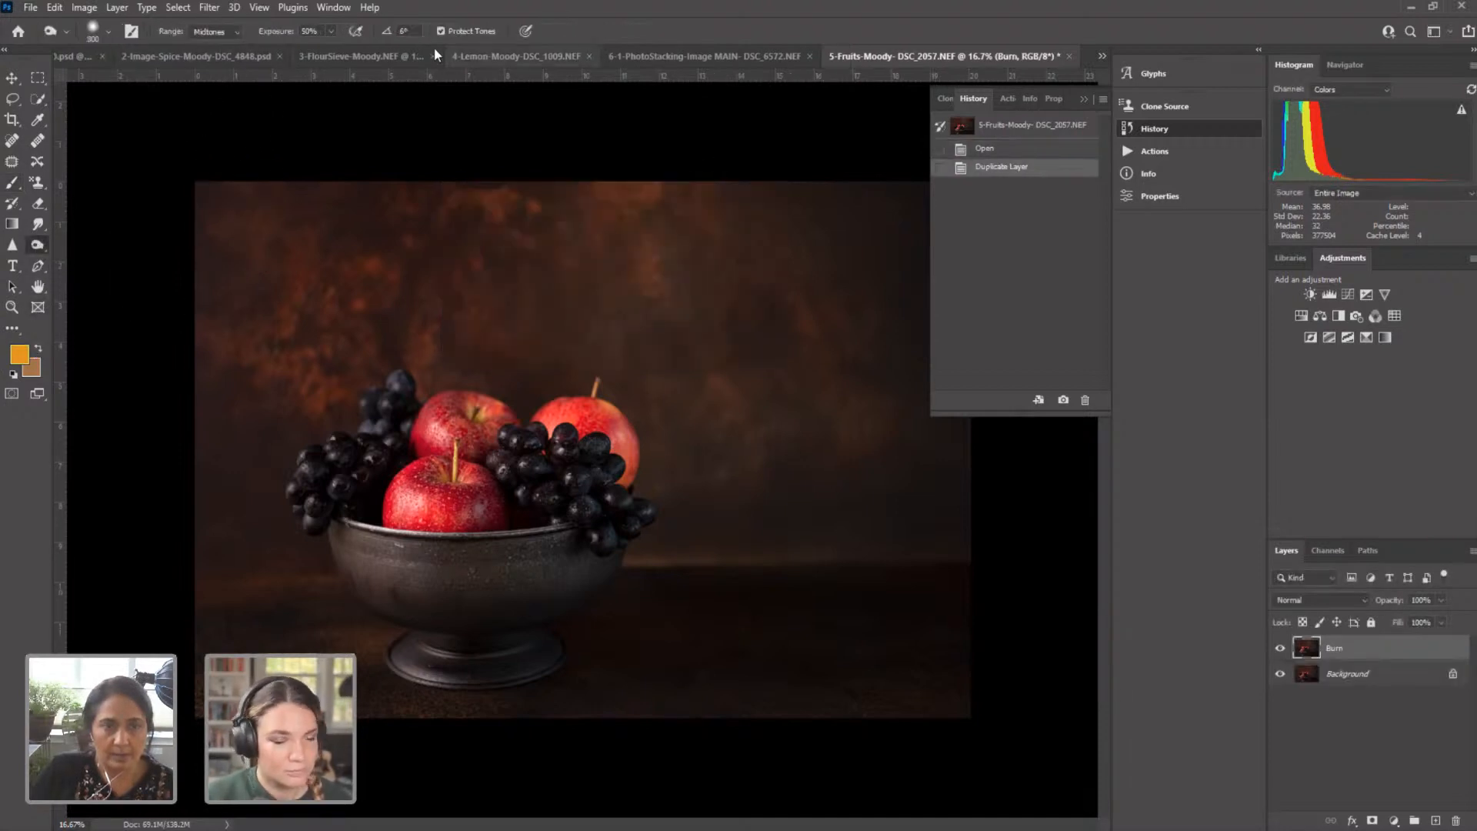
{"action": "key", "text": "bracketright"}
{"action": "key", "text": "bracketright"}
{"action": "key", "text": "bracketright"}
{"action": "key", "text": "bracketright"}
{"action": "key", "text": "bracketright"}
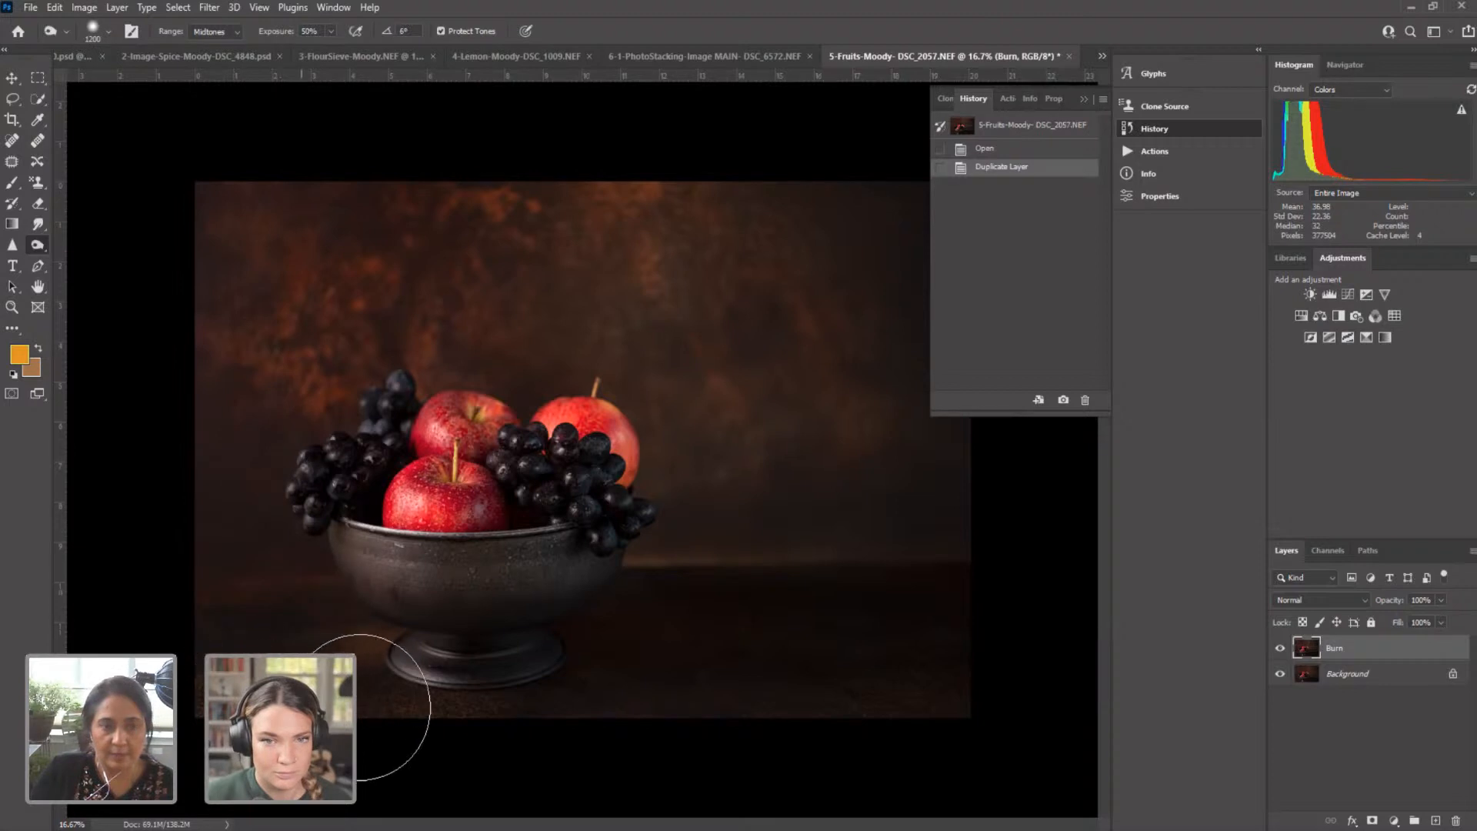
{"action": "mouse_move", "coordinate": [199, 458]}
{"action": "left_mouse_down"}
{"action": "mouse_move", "coordinate": [273, 388]}
{"action": "mouse_move", "coordinate": [248, 344]}
{"action": "mouse_move", "coordinate": [297, 336]}
{"action": "mouse_move", "coordinate": [283, 316]}
{"action": "mouse_move", "coordinate": [297, 274]}
{"action": "mouse_move", "coordinate": [264, 267]}
{"action": "mouse_move", "coordinate": [310, 269]}
{"action": "left_mouse_up"}
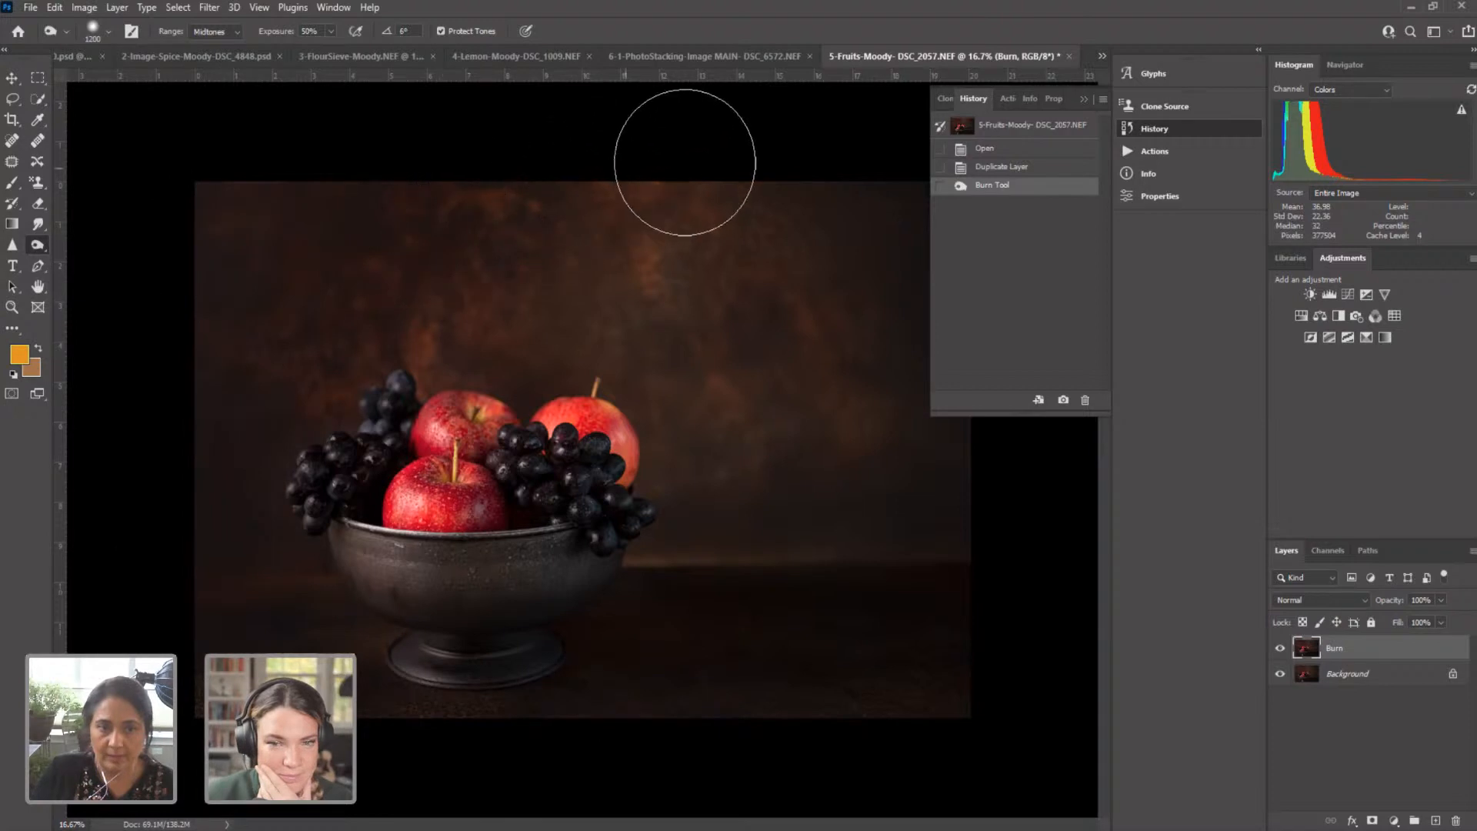
Step: Burn the backdrop's upper area and the table along the photo's lower edge on the Burn layer with a size 1200 brush
{"action": "left_click_drag", "start_coordinate": [472, 182], "coordinate": [419, 288]}
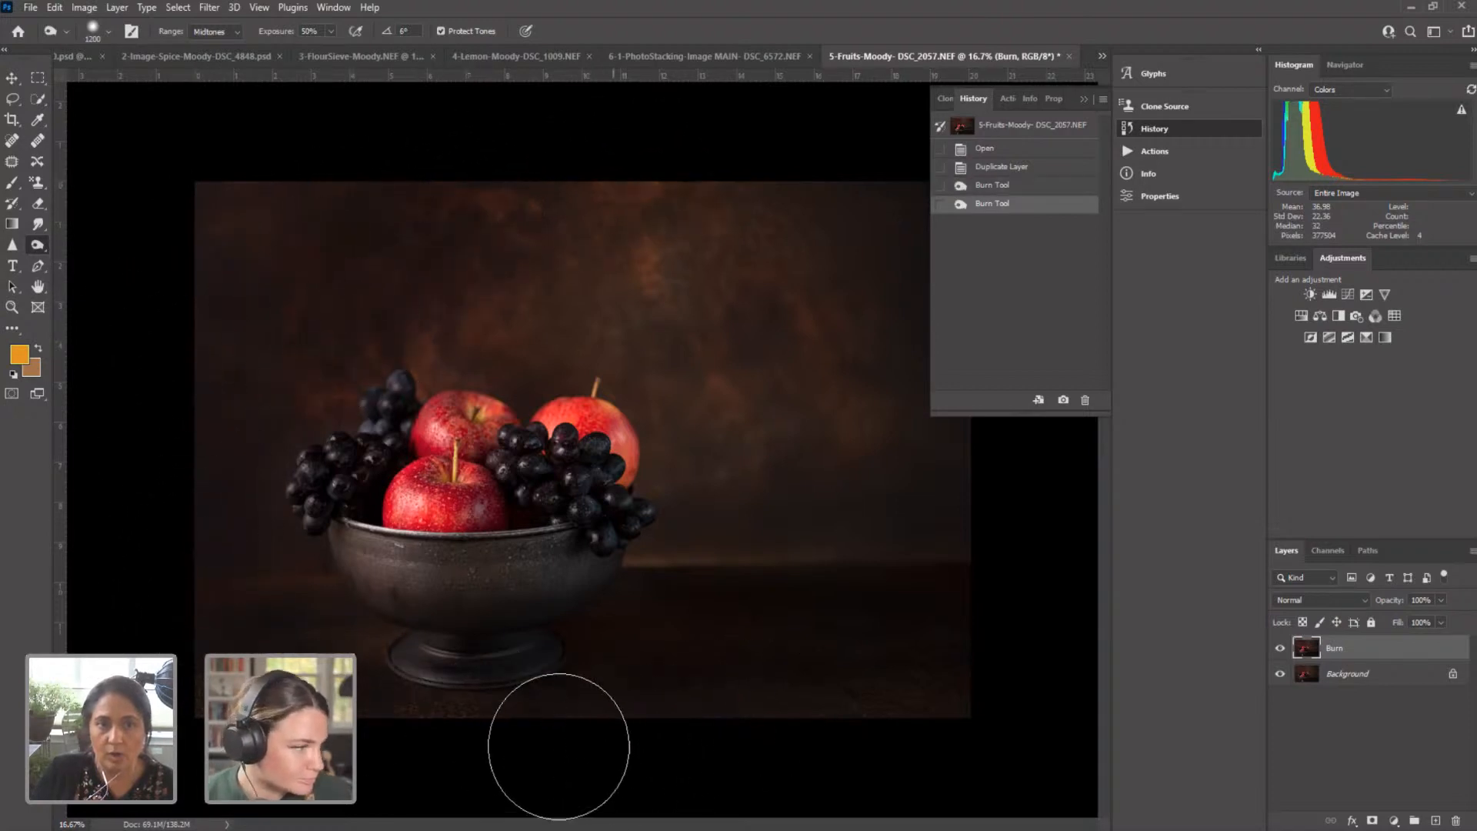
{"action": "left_click", "coordinate": [810, 729]}
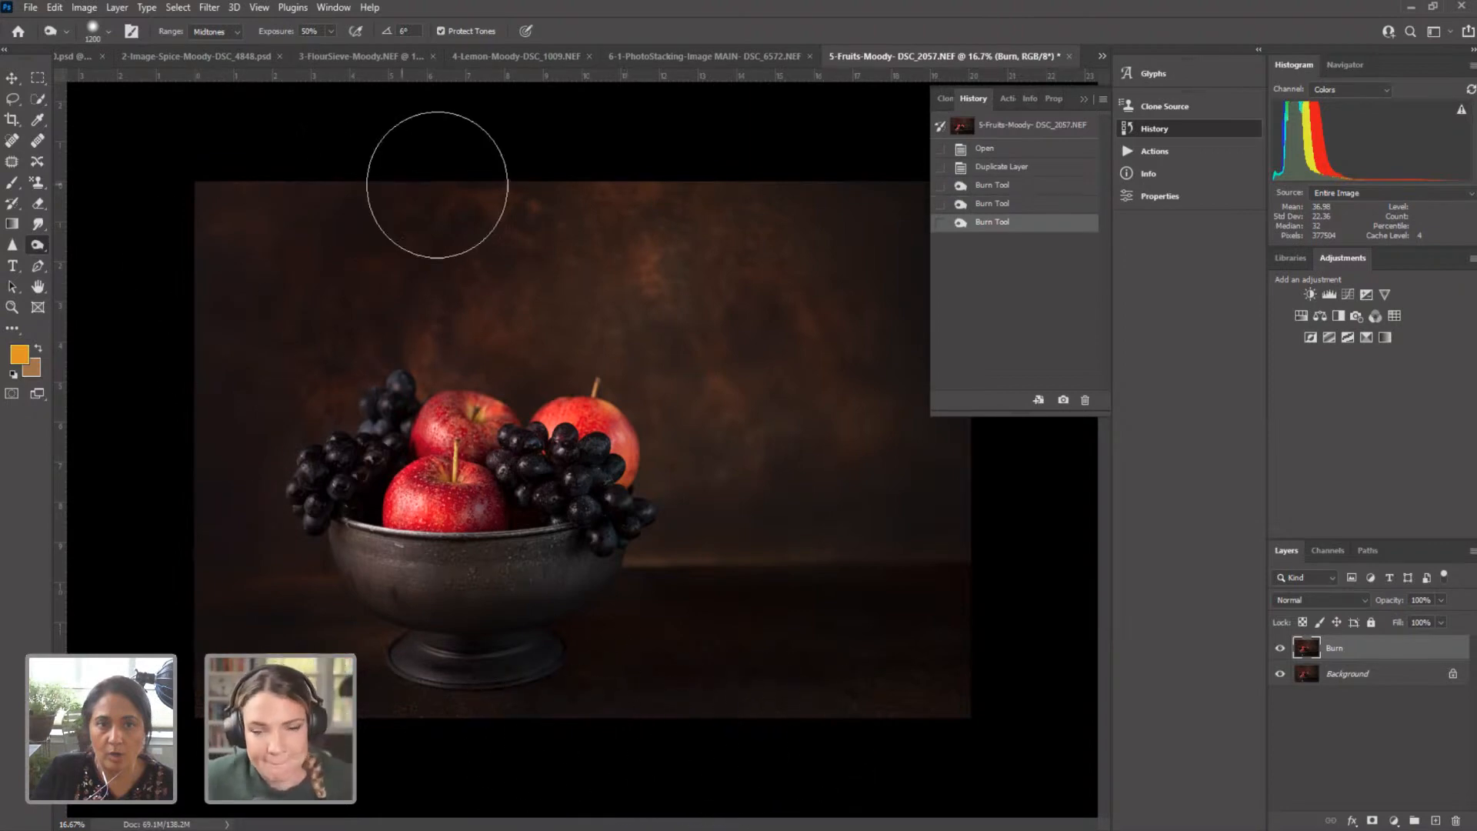
{"action": "left_click", "coordinate": [582, 643]}
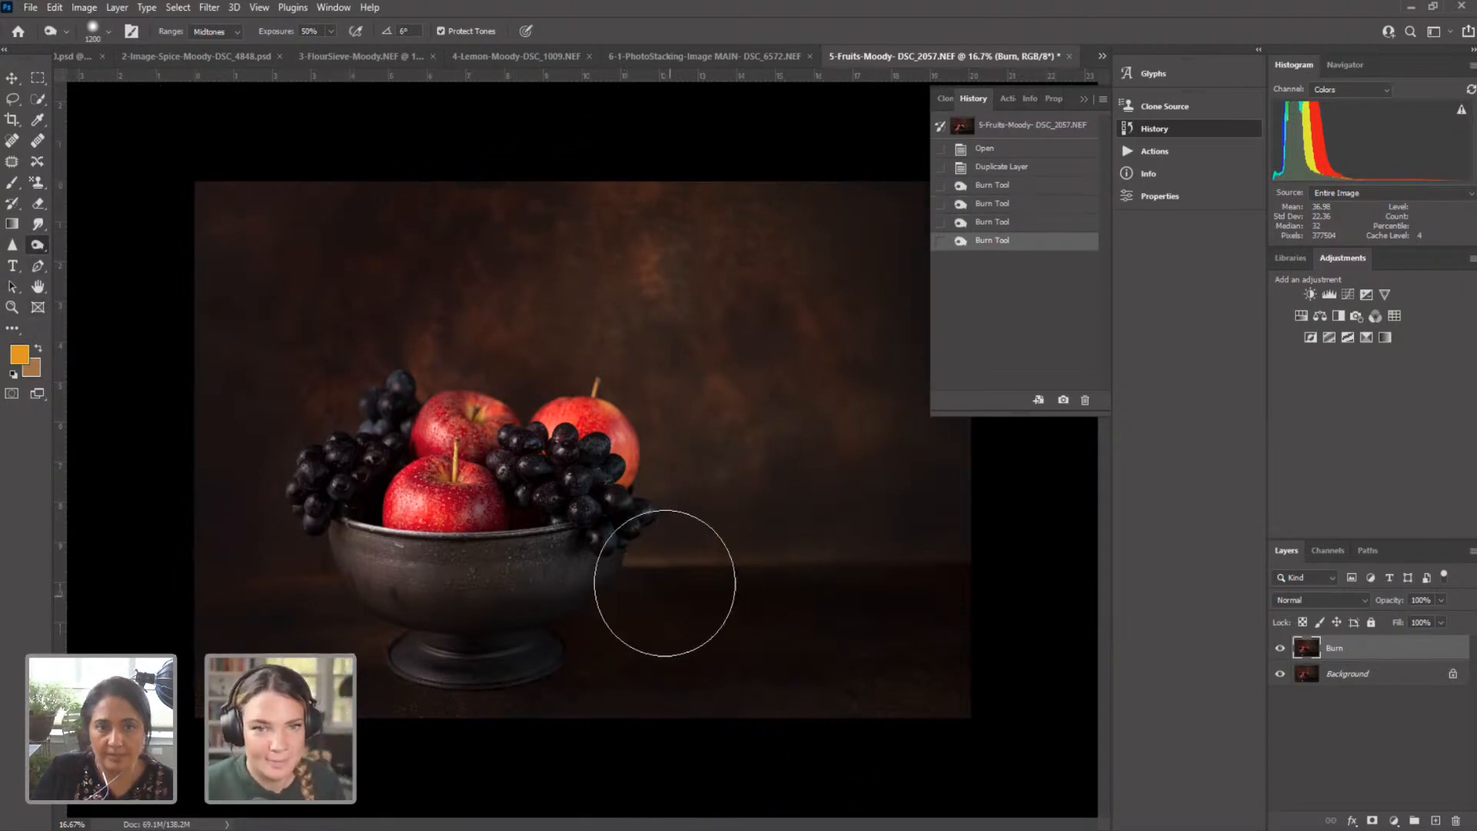
Step: Burn the bright table edge line beside the bowl with the brush reduced to size 300
{"action": "key", "text": "bracketleft"}
{"action": "key", "text": "bracketleft"}
{"action": "key", "text": "bracketleft"}
{"action": "key", "text": "bracketleft"}
{"action": "key", "text": "bracketleft"}
{"action": "key", "text": "bracketleft"}
{"action": "key", "text": "bracketleft"}
{"action": "key", "text": "bracketleft"}
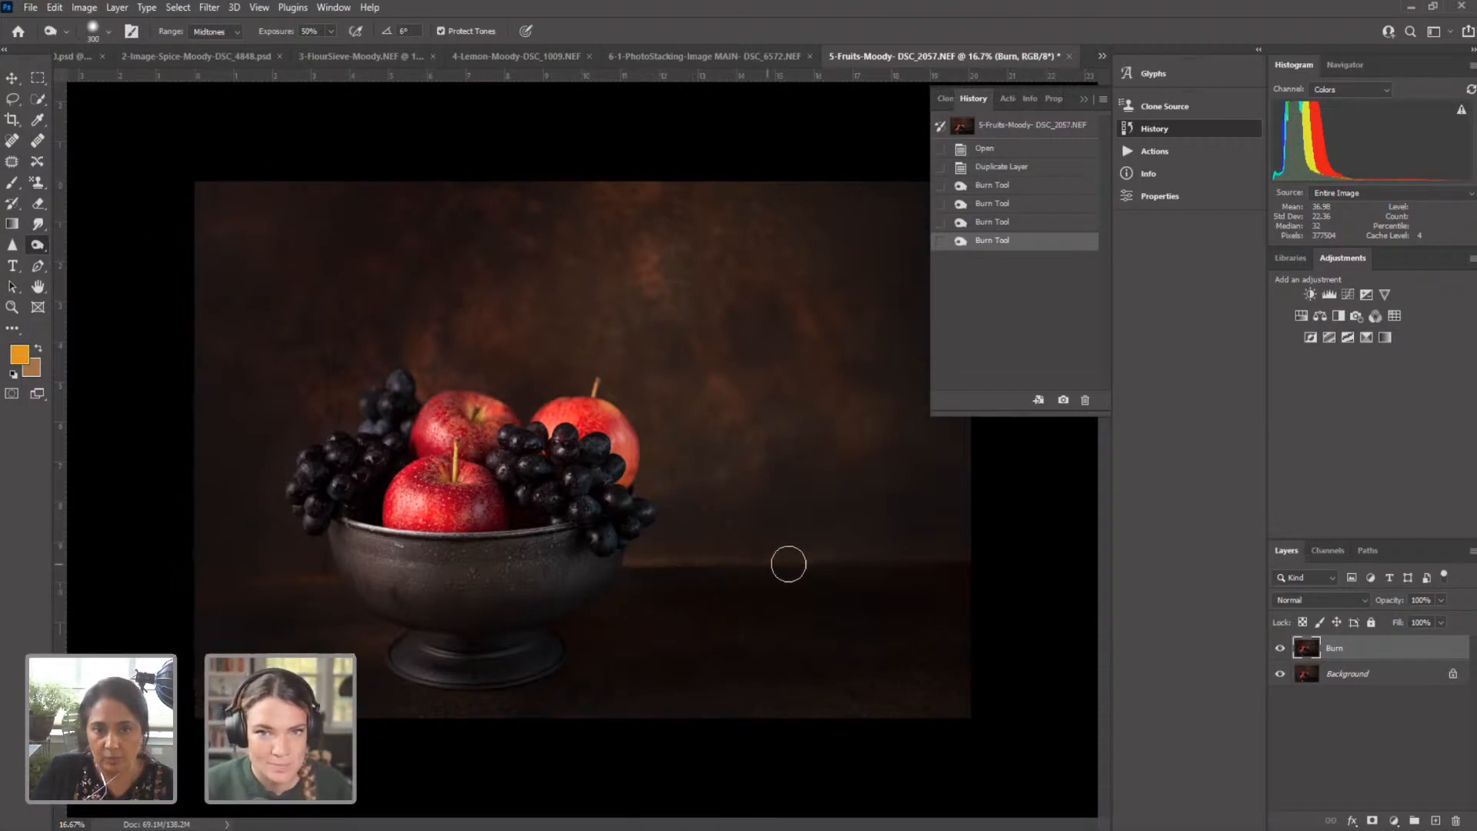
{"action": "mouse_move", "coordinate": [788, 564]}
{"action": "left_mouse_down"}
{"action": "mouse_move", "coordinate": [729, 566]}
{"action": "mouse_move", "coordinate": [1061, 560]}
{"action": "left_mouse_up"}
{"action": "left_click", "coordinate": [625, 567]}
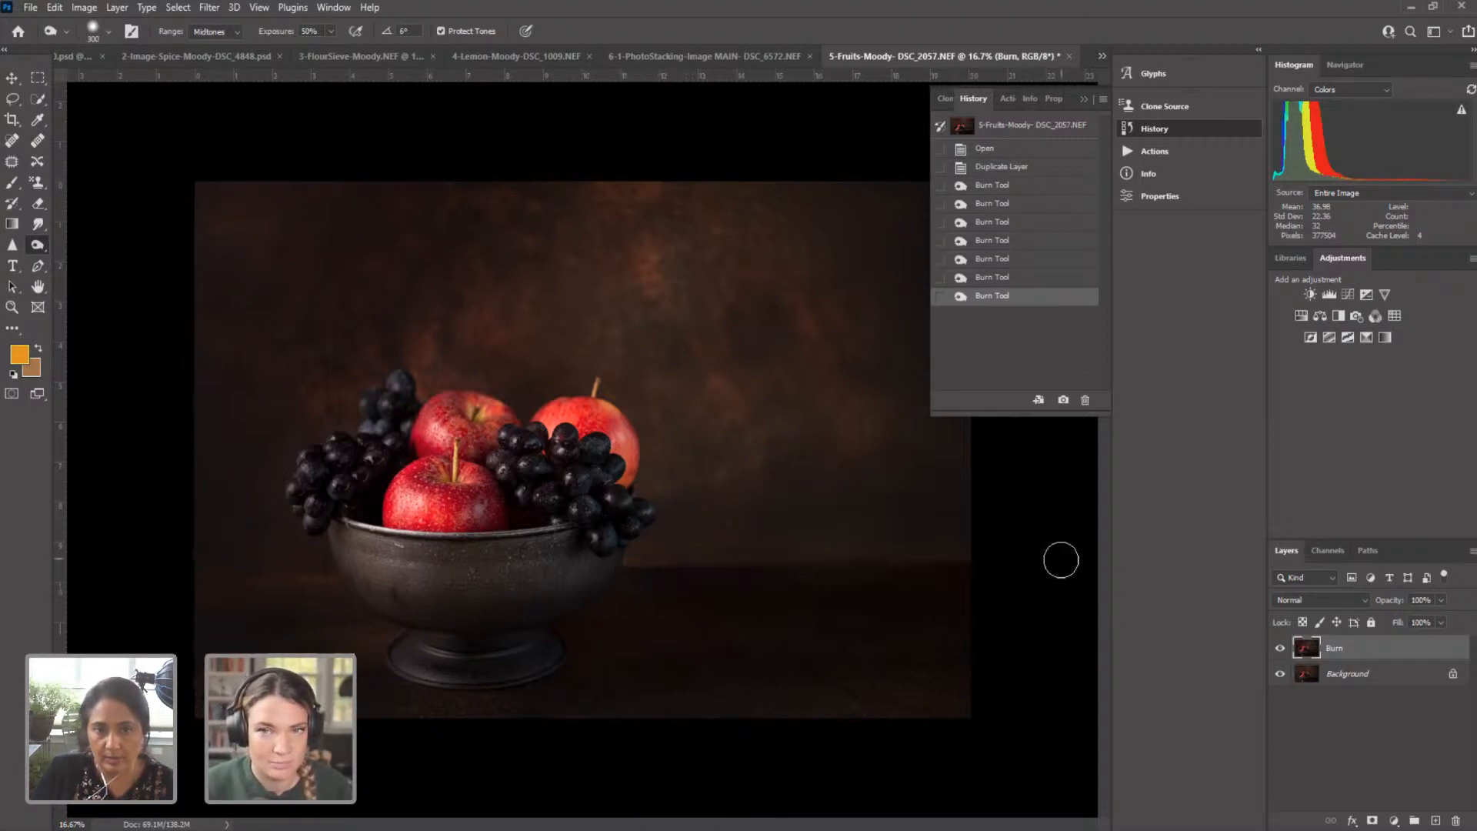
Step: Enlarge the burn brush to 1100 and darken the table and lower backdrop beside the bowl, plus the bowl's shaded side
{"action": "key", "text": "bracketright"}
{"action": "key", "text": "bracketright"}
{"action": "key", "text": "bracketright"}
{"action": "key", "text": "bracketright"}
{"action": "key", "text": "bracketright"}
{"action": "key", "text": "bracketright"}
{"action": "key", "text": "bracketright"}
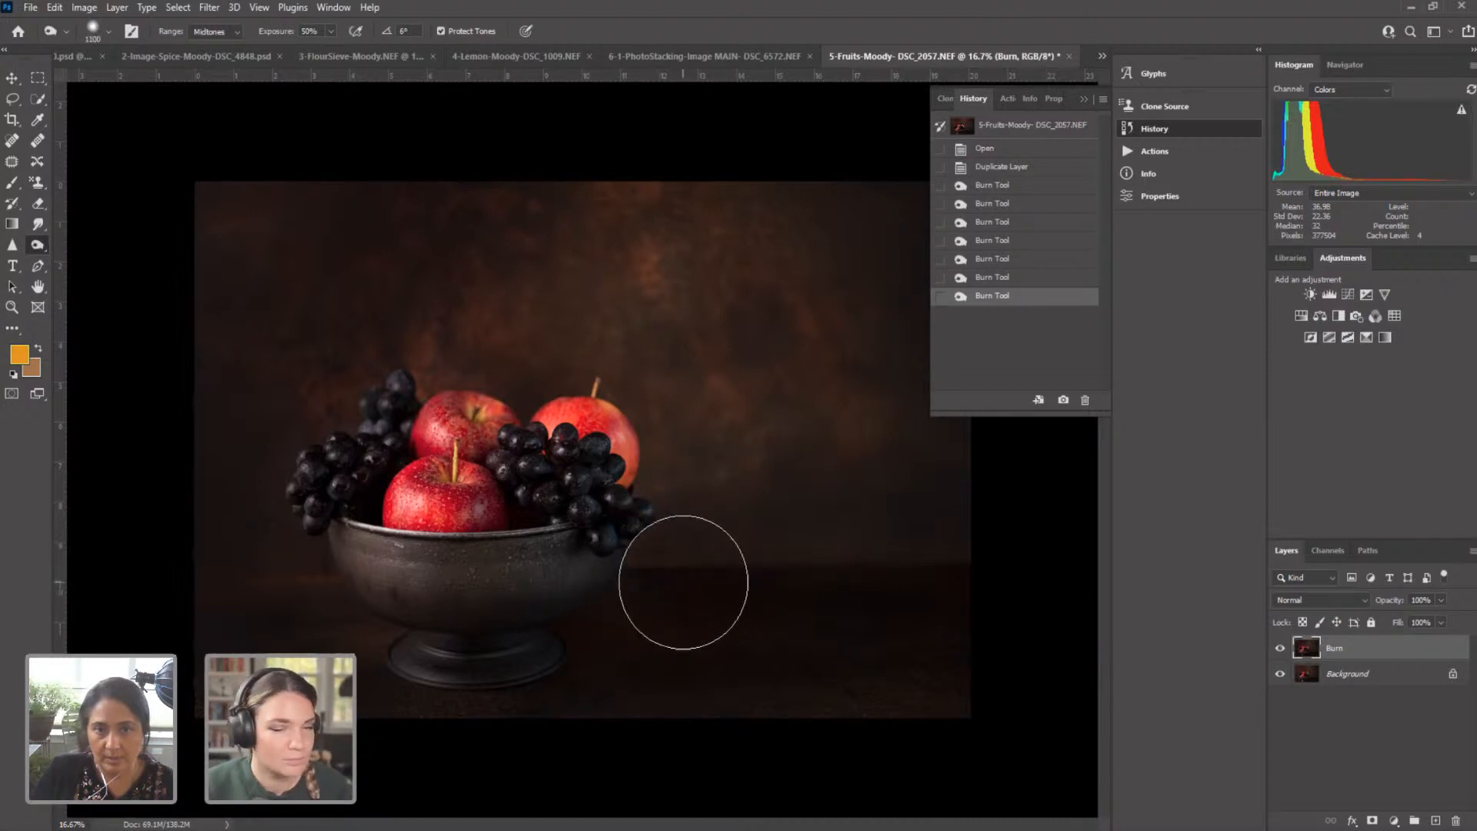
{"action": "mouse_move", "coordinate": [686, 583]}
{"action": "left_mouse_down"}
{"action": "mouse_move", "coordinate": [697, 621]}
{"action": "mouse_move", "coordinate": [723, 628]}
{"action": "mouse_move", "coordinate": [756, 578]}
{"action": "mouse_move", "coordinate": [709, 584]}
{"action": "mouse_move", "coordinate": [658, 691]}
{"action": "mouse_move", "coordinate": [738, 571]}
{"action": "mouse_move", "coordinate": [670, 606]}
{"action": "mouse_move", "coordinate": [660, 591]}
{"action": "mouse_move", "coordinate": [718, 537]}
{"action": "left_mouse_up"}
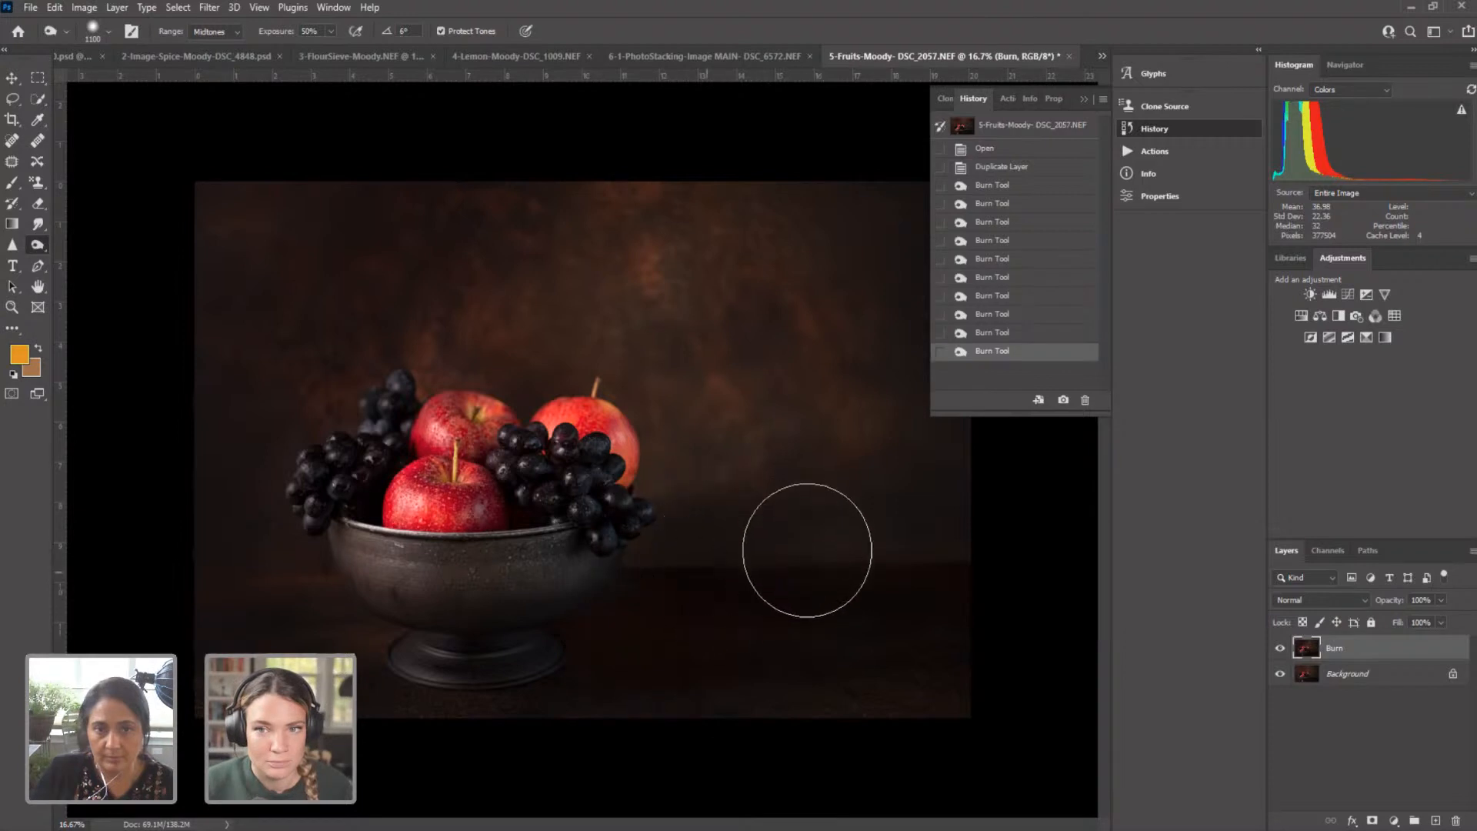
{"action": "mouse_move", "coordinate": [812, 632]}
{"action": "left_mouse_down"}
{"action": "mouse_move", "coordinate": [814, 698]}
{"action": "mouse_move", "coordinate": [954, 733]}
{"action": "left_mouse_up"}
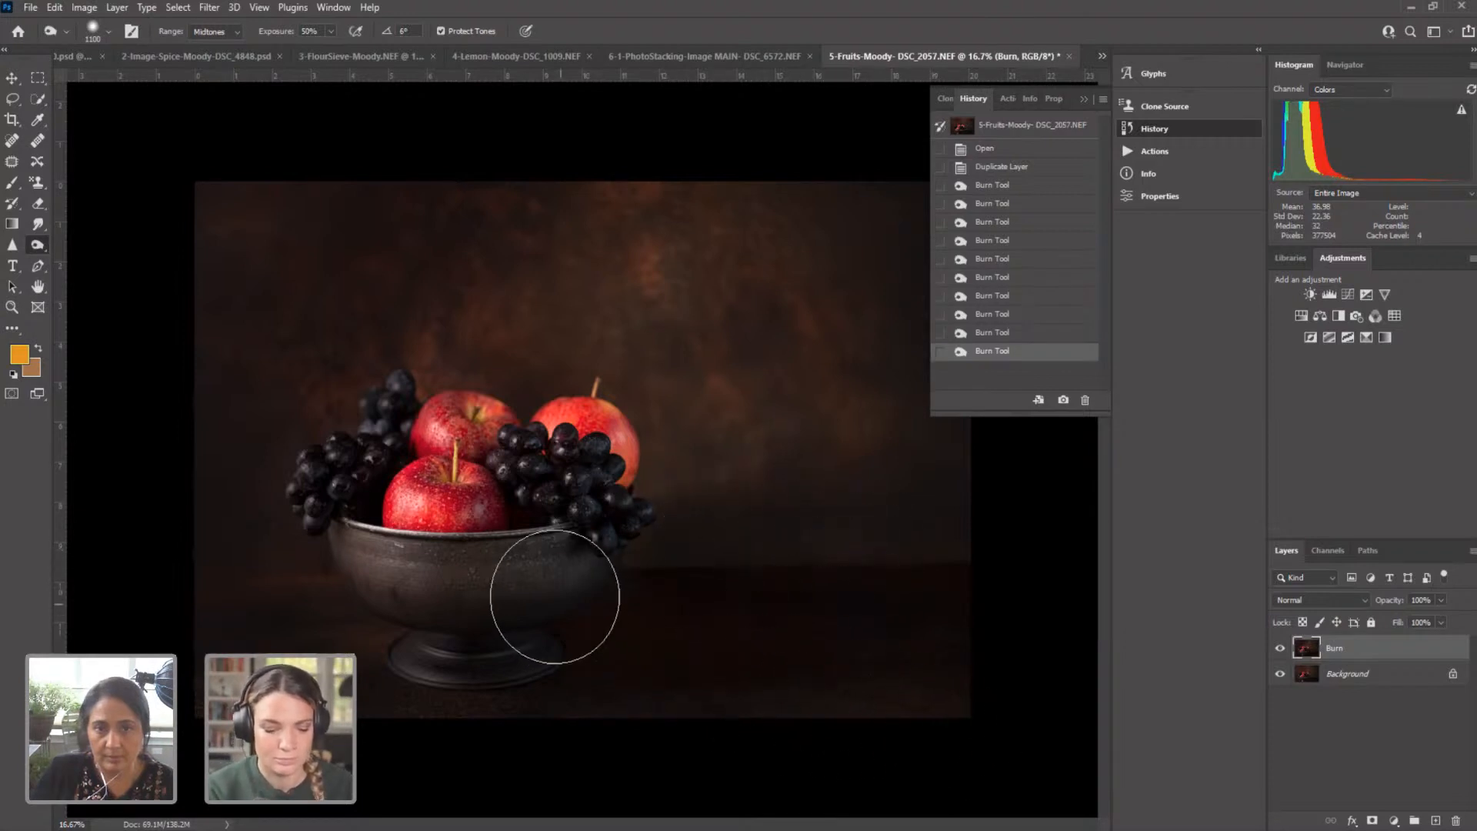
{"action": "left_click_drag", "start_coordinate": [554, 597], "coordinate": [517, 600]}
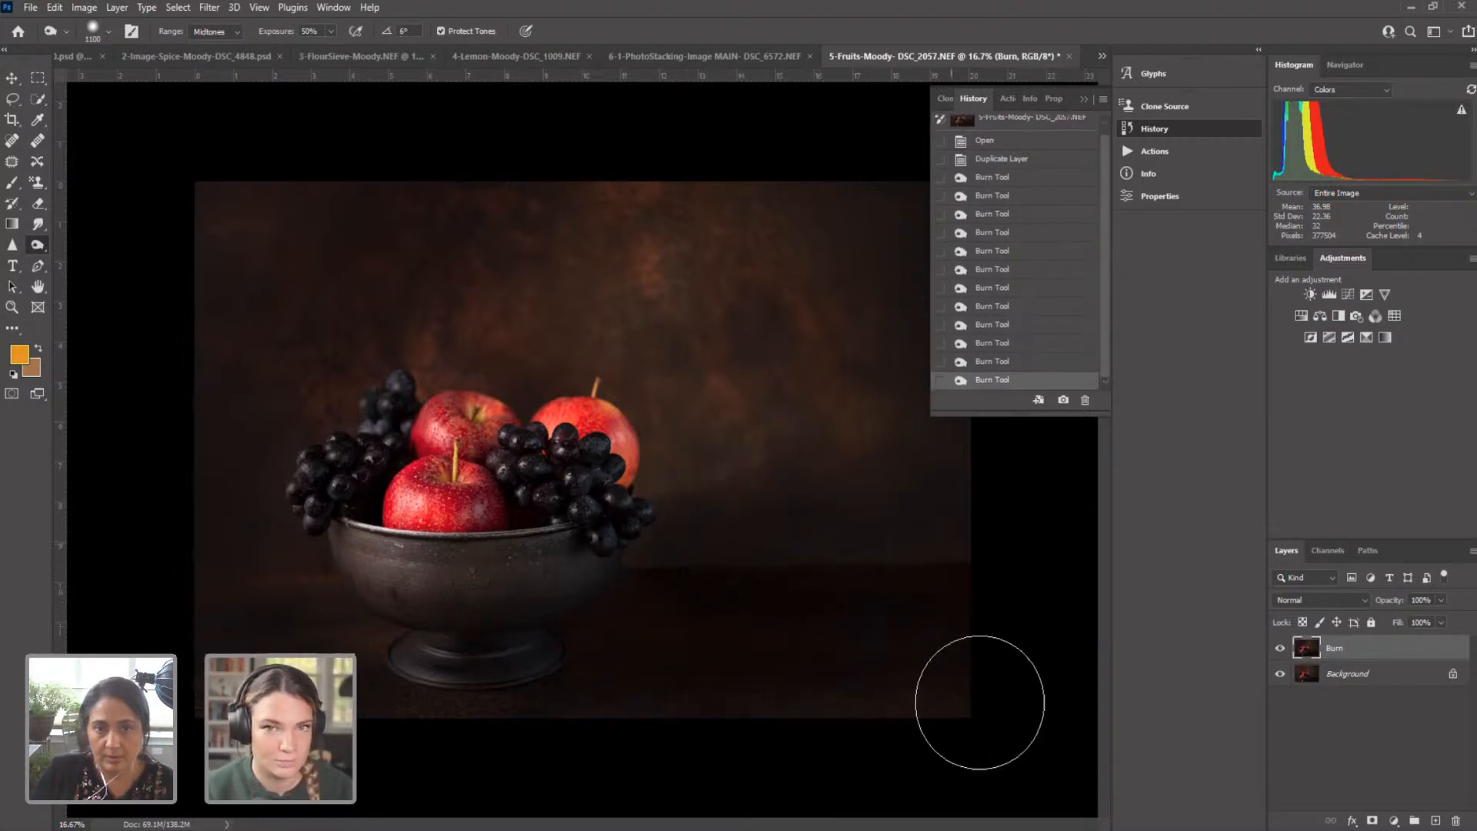
Step: Burn the photo's lower-right corner and its left edge
{"action": "left_click_drag", "start_coordinate": [1030, 736], "coordinate": [1015, 737]}
{"action": "mouse_move", "coordinate": [162, 678]}
{"action": "left_mouse_down"}
{"action": "mouse_move", "coordinate": [150, 538]}
{"action": "mouse_move", "coordinate": [133, 518]}
{"action": "left_mouse_up"}
{"action": "mouse_move", "coordinate": [277, 592]}
{"action": "left_mouse_down"}
{"action": "mouse_move", "coordinate": [327, 599]}
{"action": "mouse_move", "coordinate": [122, 593]}
{"action": "left_mouse_up"}
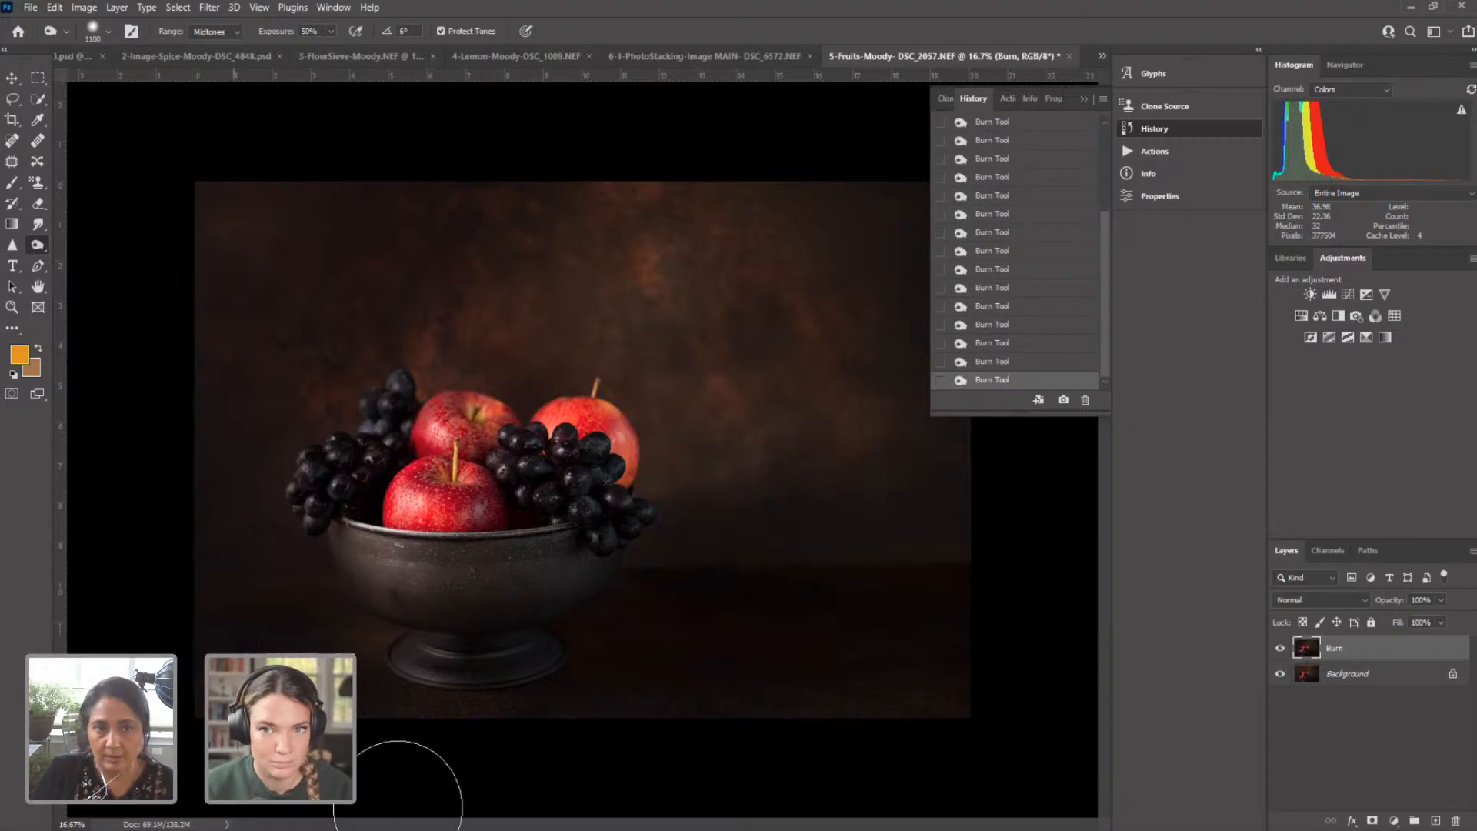
Step: Reduce the burn brush to 500 around the bowl's foot and compare the photo with and without the Burn layer
{"action": "key", "text": "bracketleft"}
{"action": "key", "text": "bracketleft"}
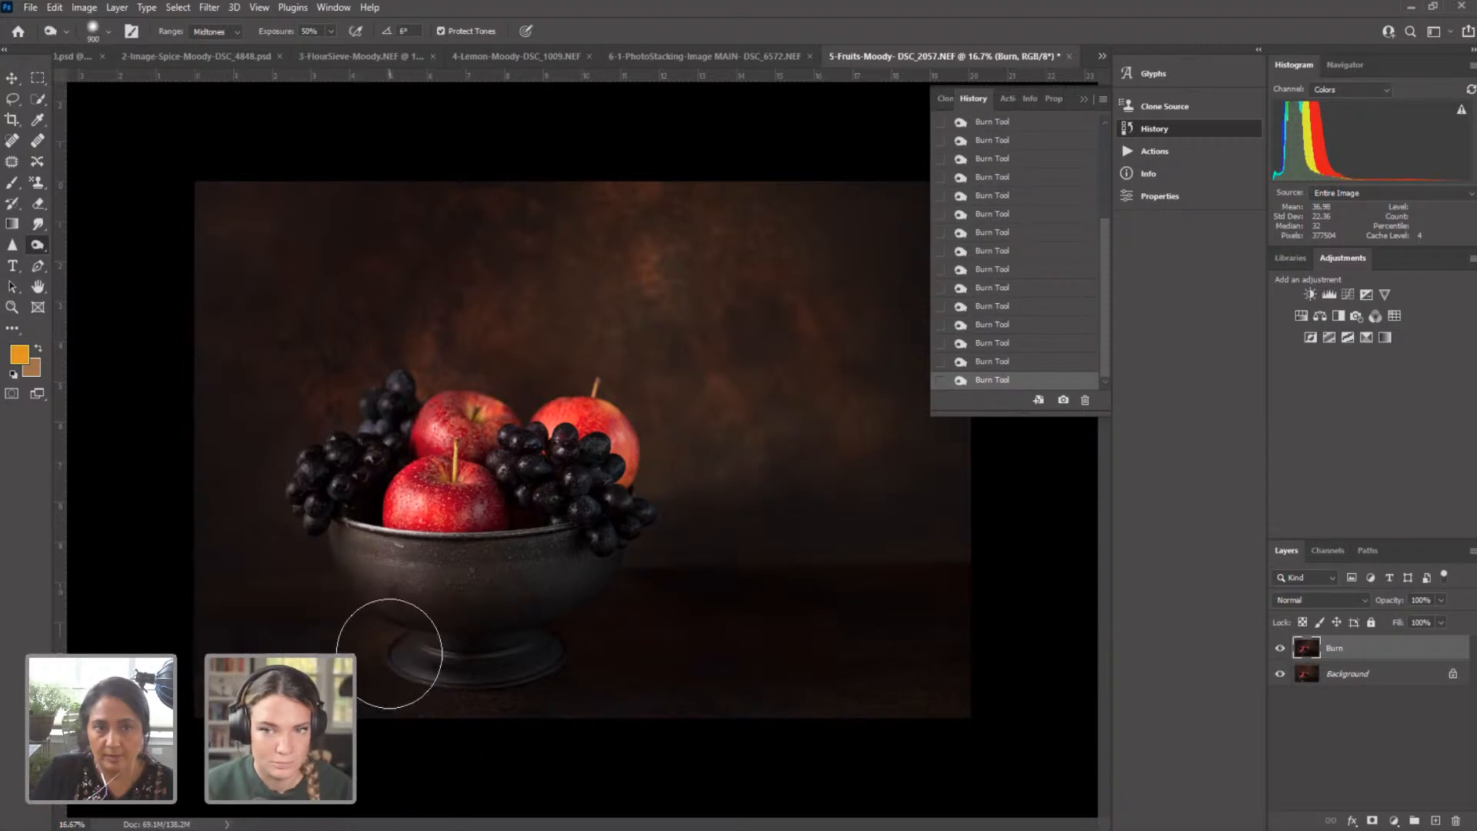
{"action": "key", "text": "bracketleft"}
{"action": "key", "text": "bracketleft"}
{"action": "key", "text": "bracketleft"}
{"action": "key", "text": "bracketleft"}
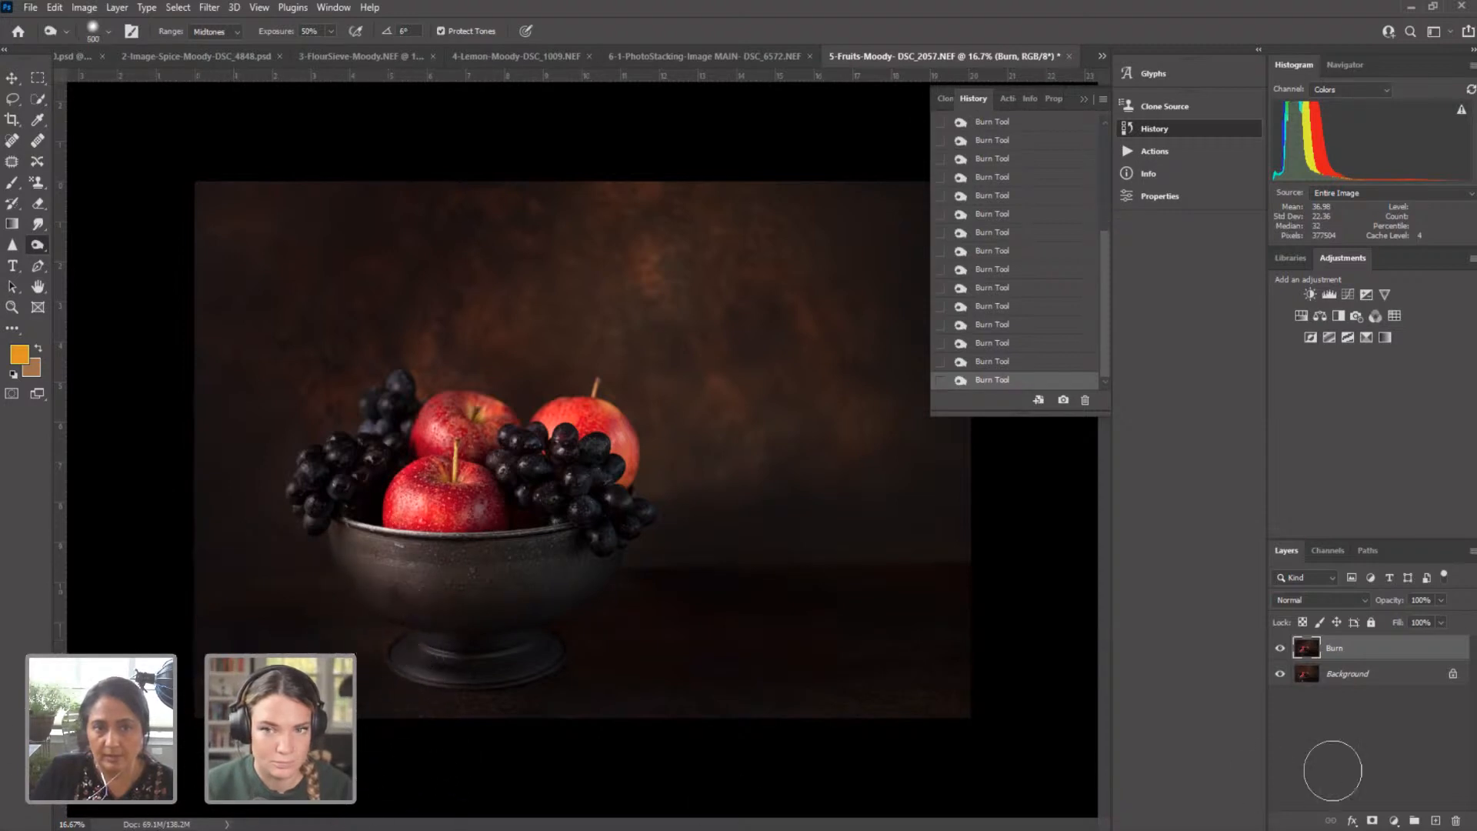
{"action": "left_click", "coordinate": [1281, 651]}
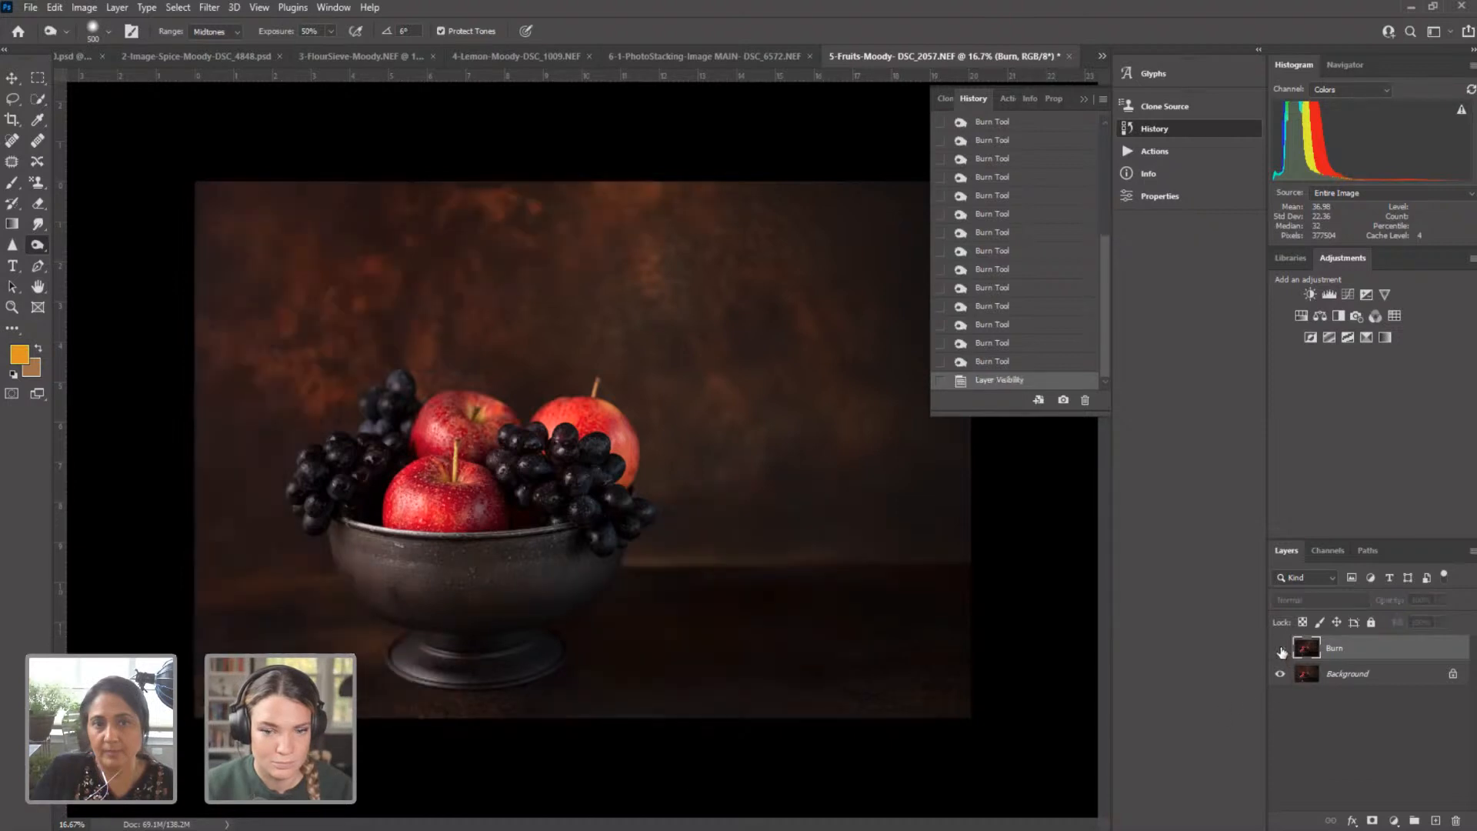
{"action": "left_click", "coordinate": [1281, 652]}
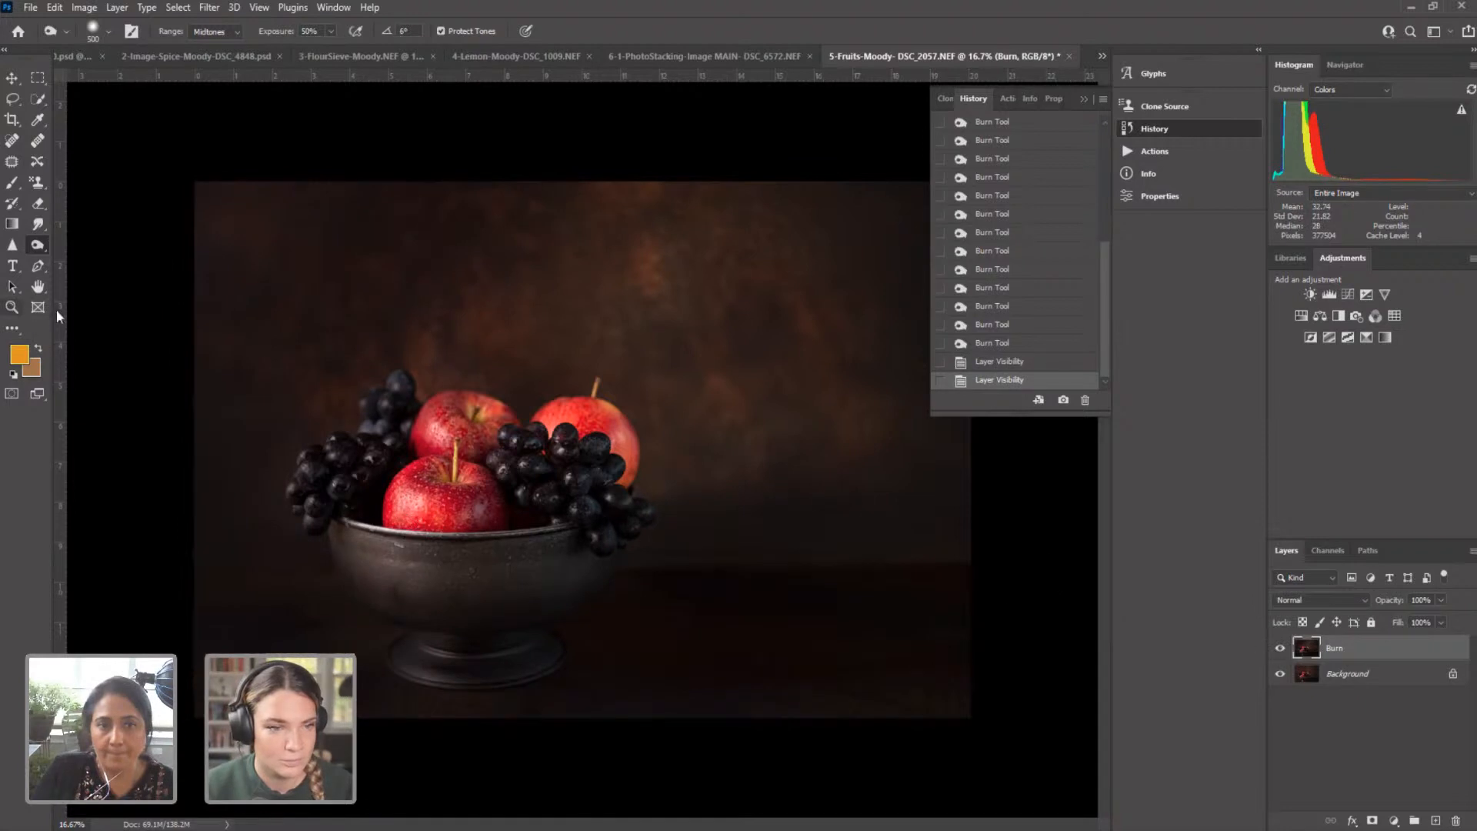
Step: Duplicate the Burn layer as a new layer named Dodge
{"action": "right_click", "coordinate": [1351, 643]}
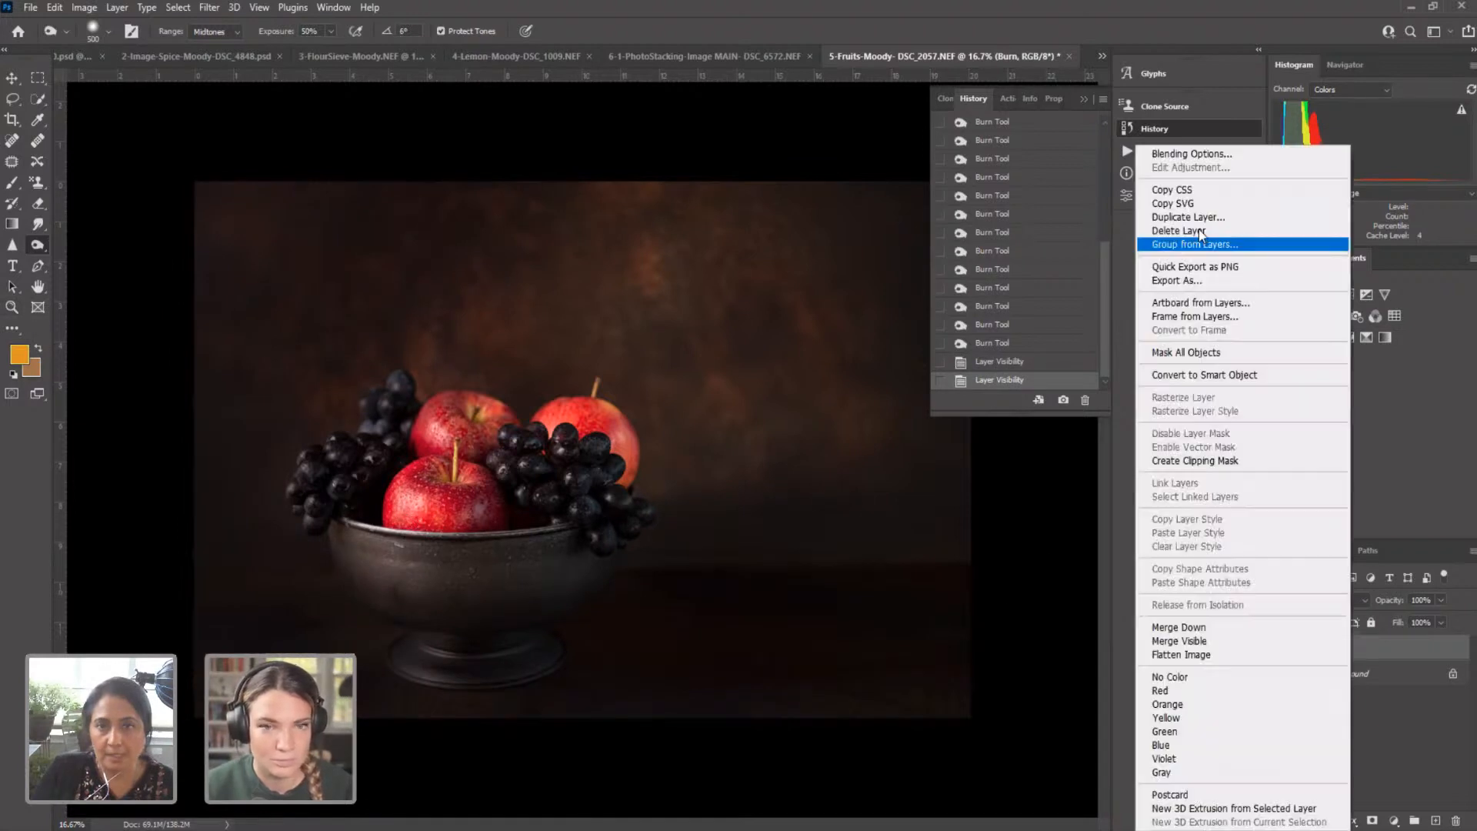
{"action": "left_click", "coordinate": [1195, 220]}
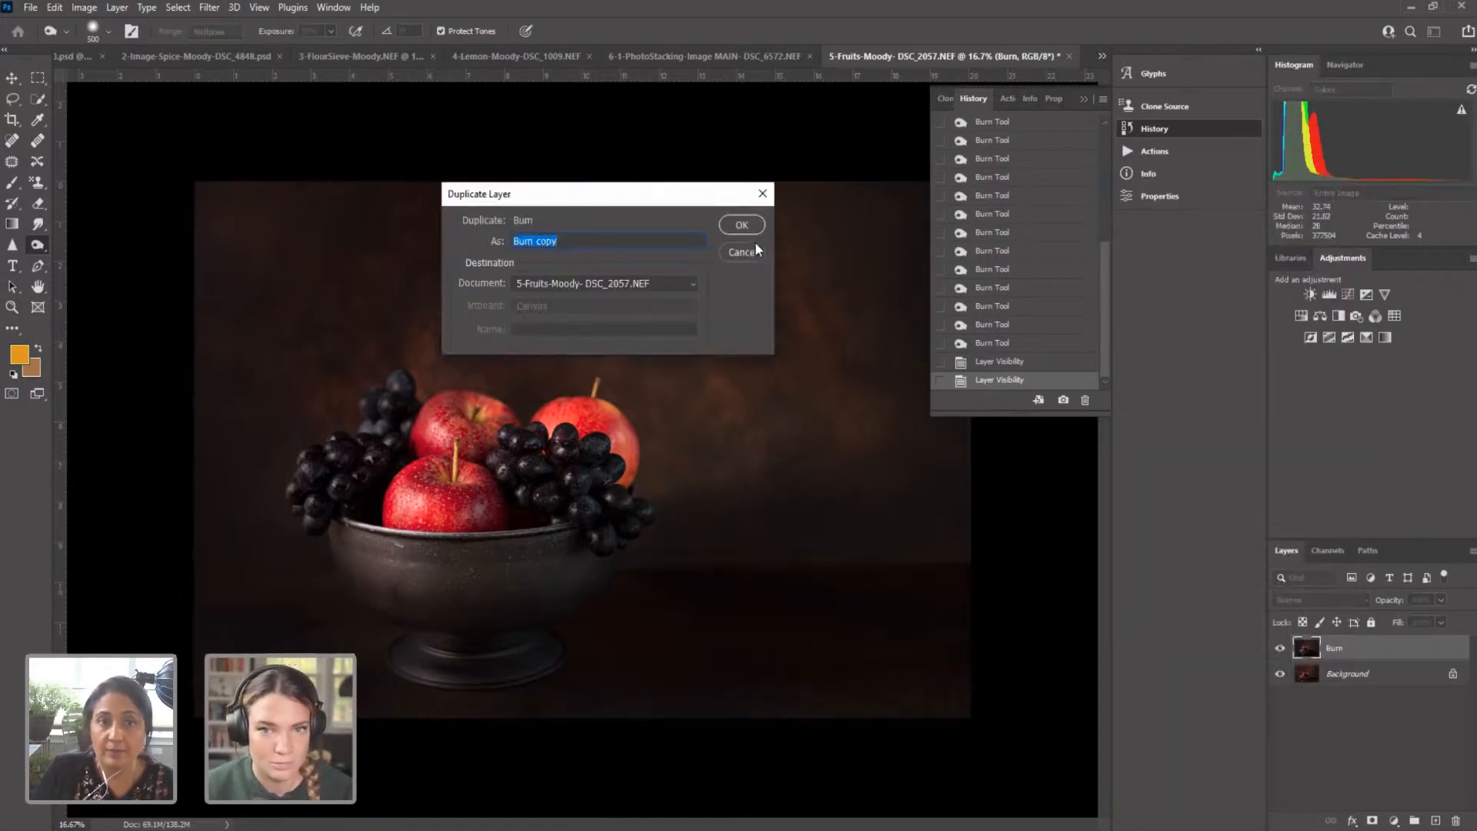
{"action": "type", "text": "Dodge"}
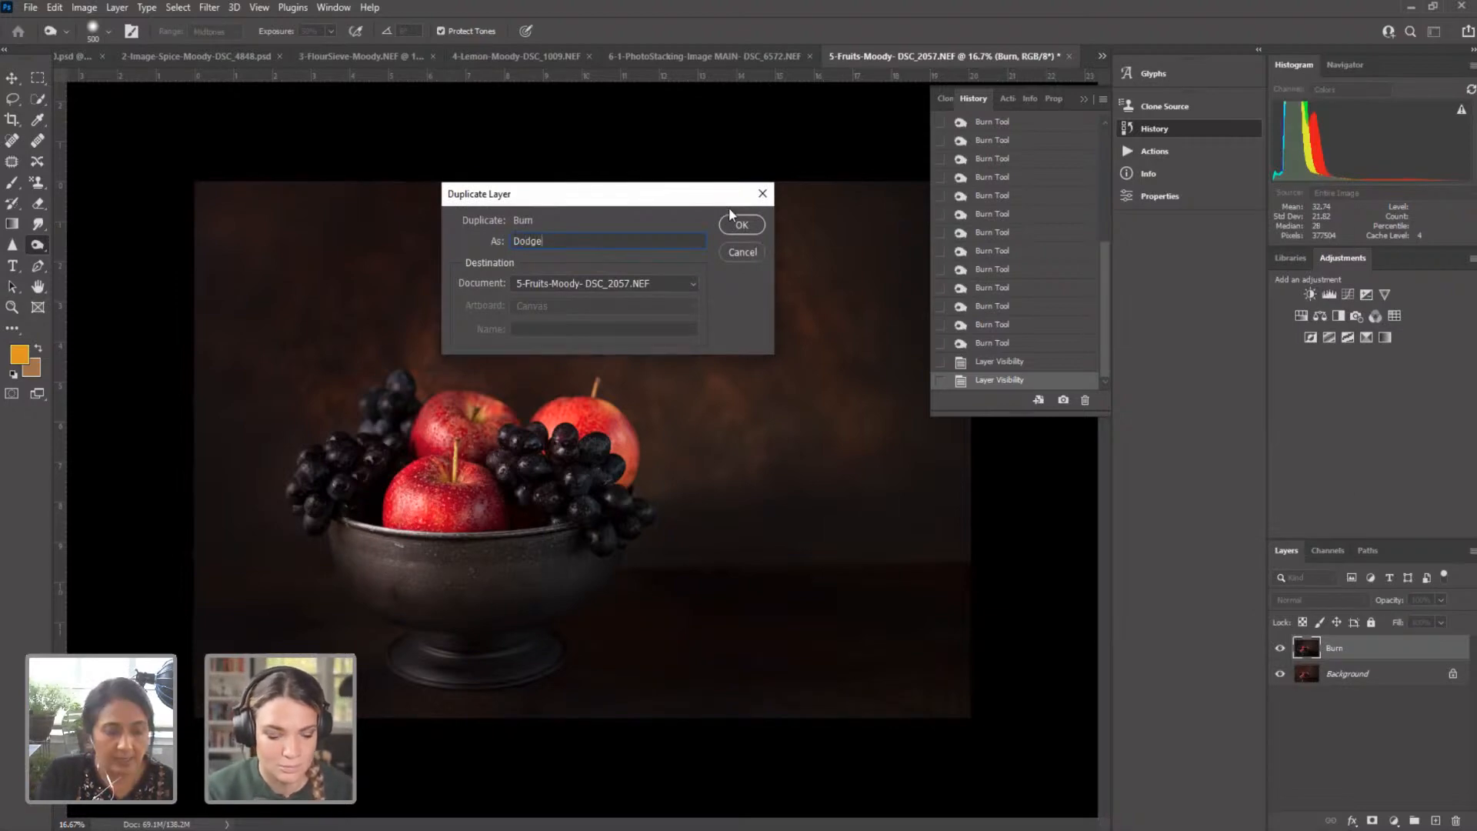
{"action": "left_click", "coordinate": [740, 224]}
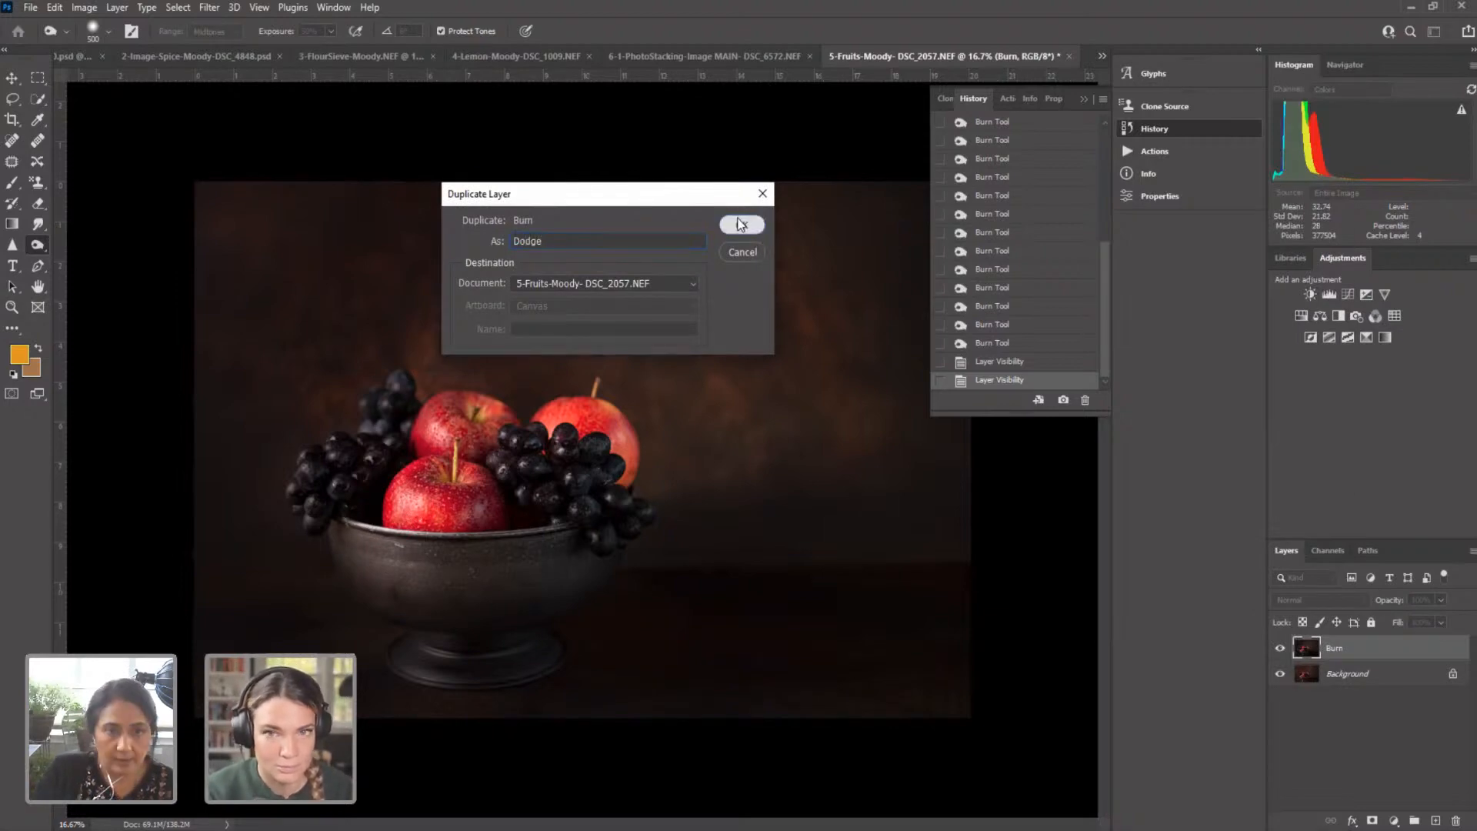
Step: Lighten the grape at the centre of the right-hand bunch with a small Dodge tool brush
{"action": "left_click", "coordinate": [16, 309]}
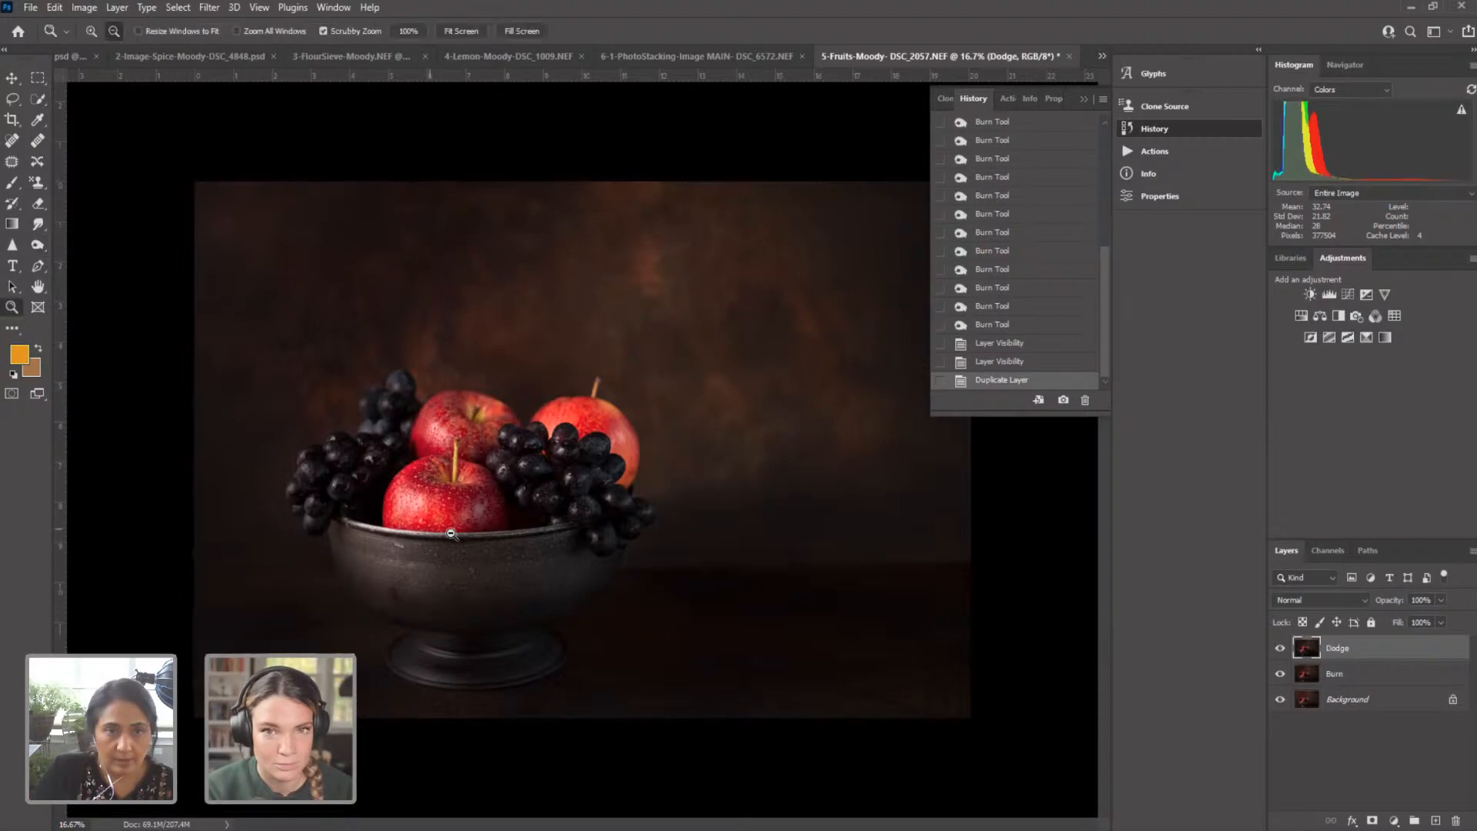
{"action": "left_click_drag", "start_coordinate": [454, 535], "coordinate": [542, 522]}
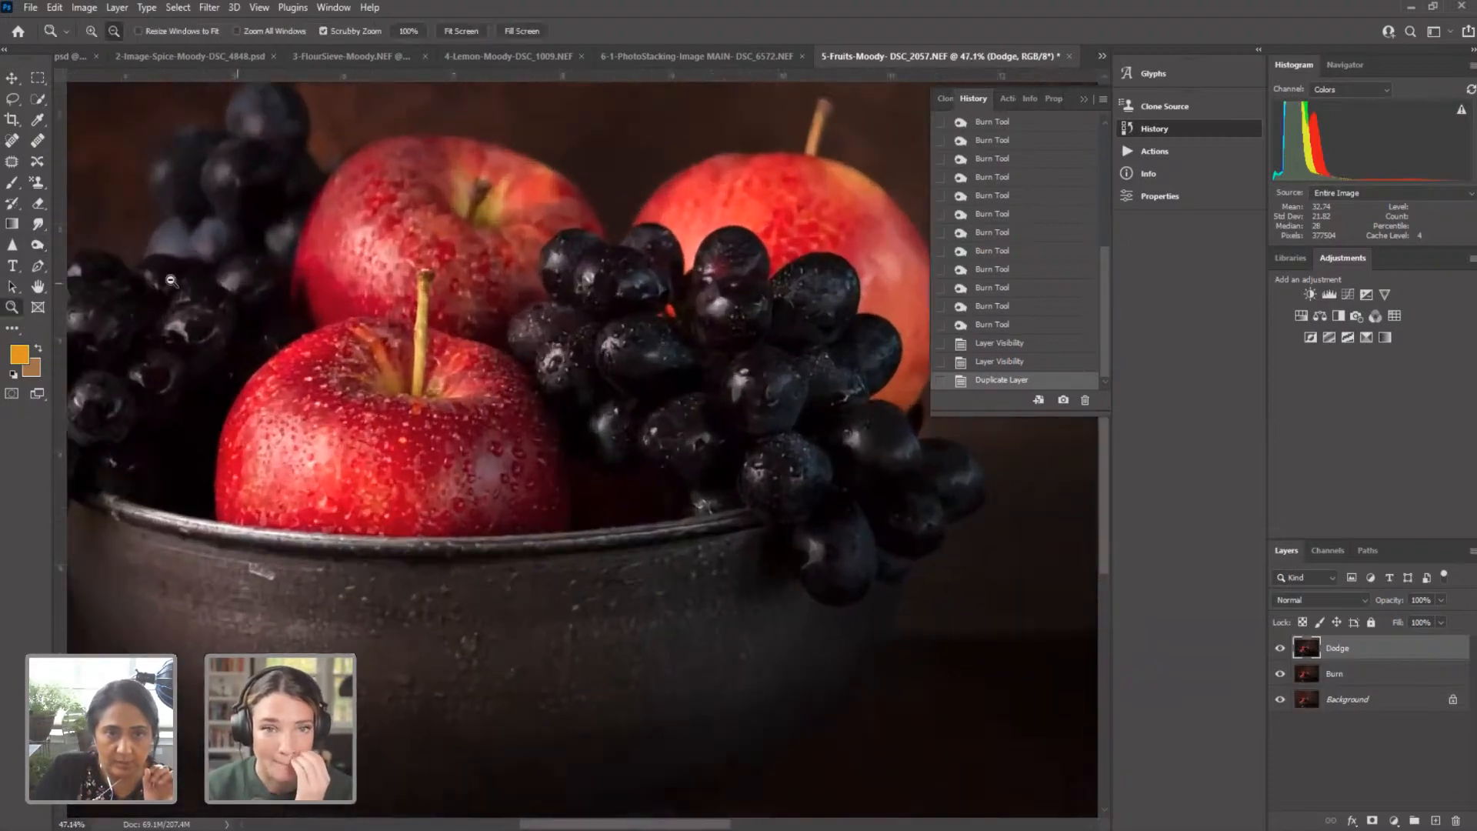
{"action": "left_click_drag", "start_coordinate": [44, 245], "coordinate": [84, 245]}
{"action": "key", "text": "["}
{"action": "key", "text": "["}
{"action": "key", "text": "["}
{"action": "key", "text": "["}
{"action": "key", "text": "["}
{"action": "key", "text": "["}
{"action": "key", "text": "["}
{"action": "key", "text": "["}
{"action": "key", "text": "["}
{"action": "key", "text": "["}
{"action": "key", "text": "["}
{"action": "key", "text": "["}
{"action": "key", "text": "["}
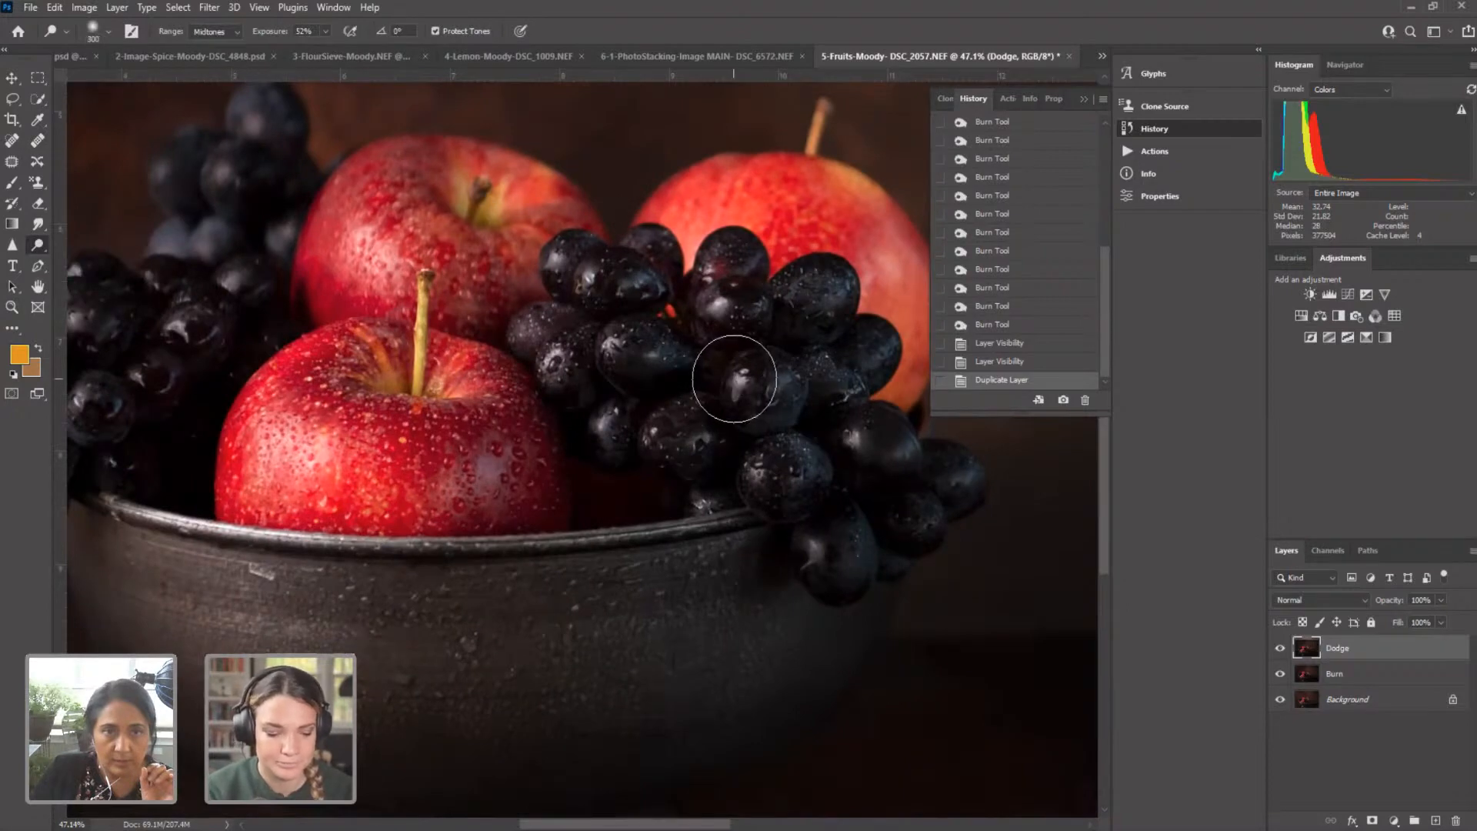
{"action": "left_click_drag", "start_coordinate": [755, 379], "coordinate": [758, 393]}
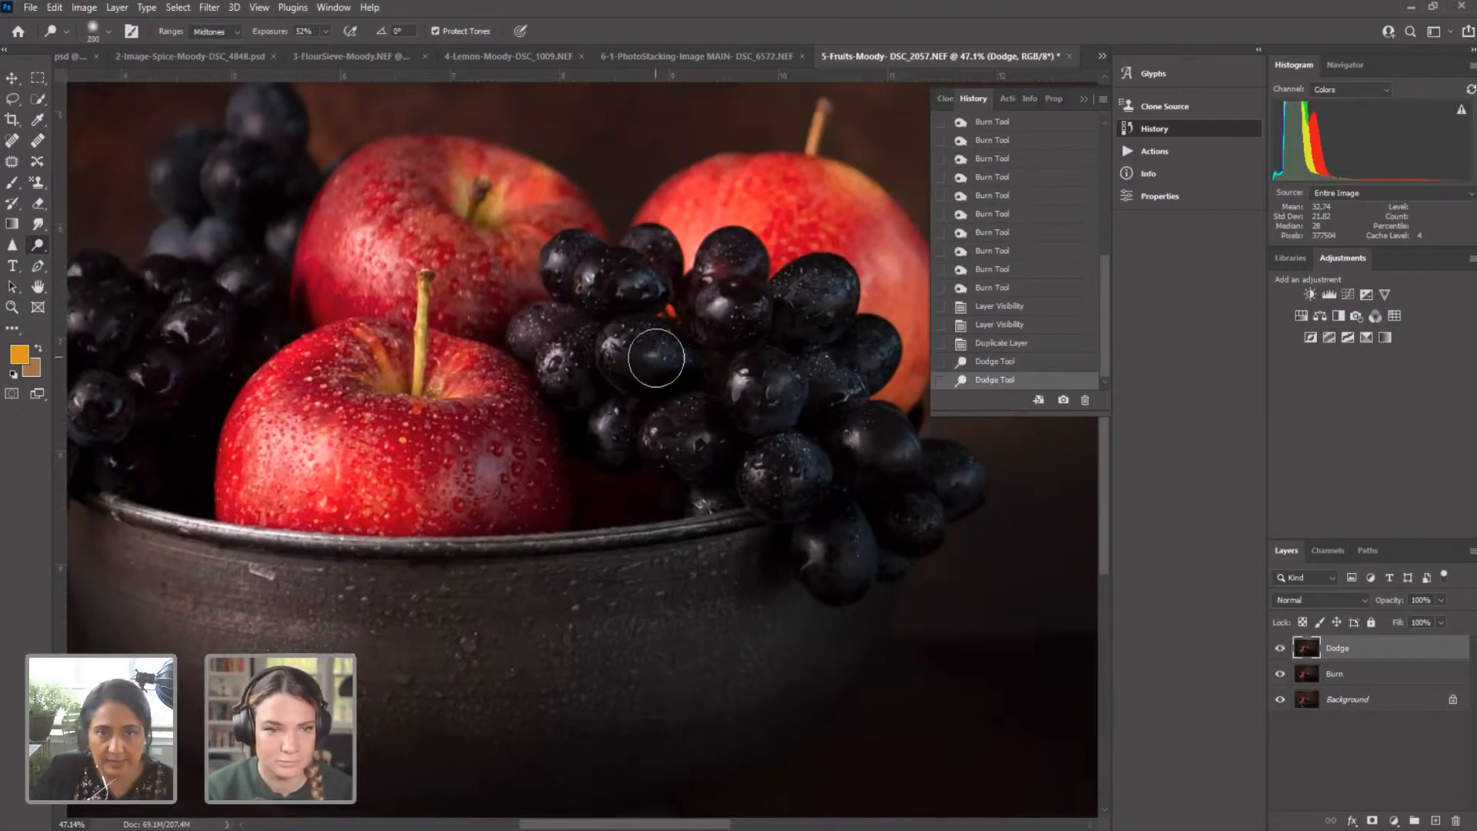
Step: Dodge the highlights on the surrounding grapes of the right-hand bunch with a size 200 brush
{"action": "mouse_move", "coordinate": [638, 345]}
{"action": "left_mouse_down"}
{"action": "mouse_move", "coordinate": [629, 353]}
{"action": "mouse_move", "coordinate": [654, 354]}
{"action": "left_mouse_up"}
{"action": "mouse_move", "coordinate": [656, 356]}
{"action": "left_mouse_down"}
{"action": "mouse_move", "coordinate": [613, 291]}
{"action": "mouse_move", "coordinate": [632, 286]}
{"action": "left_mouse_up"}
{"action": "left_click_drag", "start_coordinate": [633, 286], "coordinate": [642, 287]}
{"action": "left_click_drag", "start_coordinate": [735, 305], "coordinate": [725, 309]}
{"action": "left_click_drag", "start_coordinate": [797, 489], "coordinate": [769, 473]}
{"action": "left_click_drag", "start_coordinate": [833, 552], "coordinate": [825, 551]}
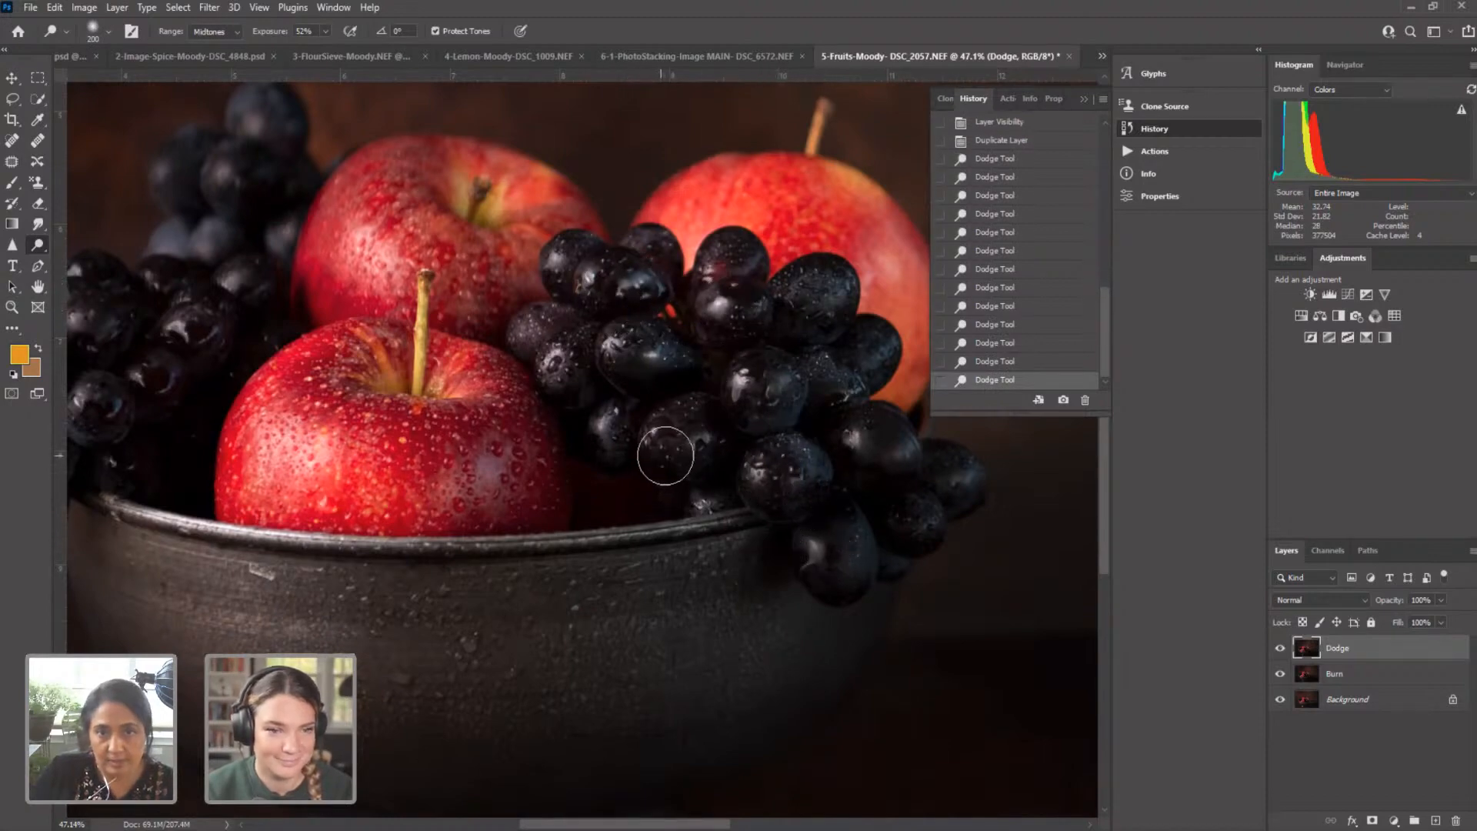
{"action": "left_click_drag", "start_coordinate": [666, 454], "coordinate": [617, 421]}
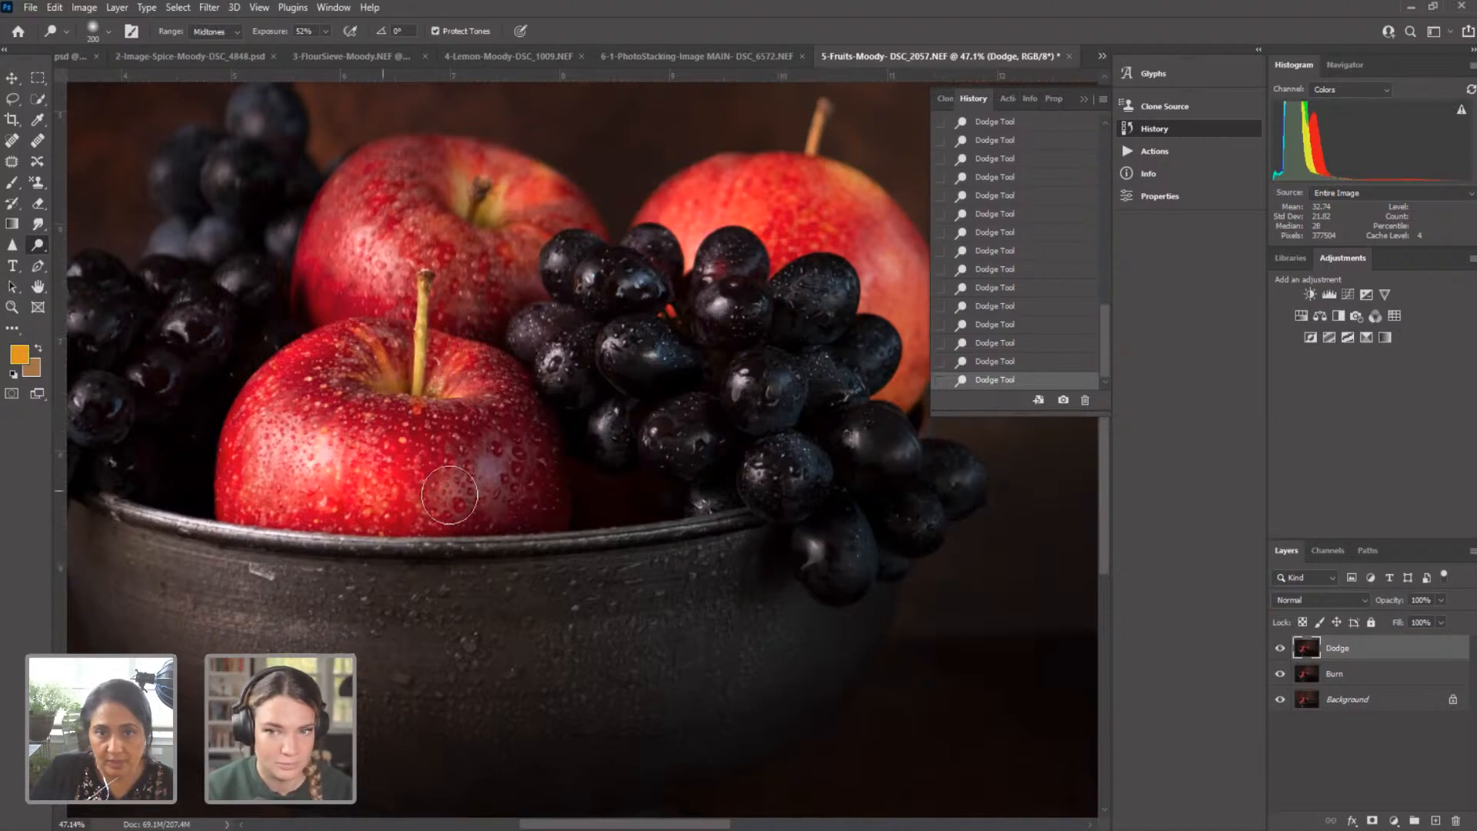
Step: Compare the whole photo with the Dodge layer hidden and shown
{"action": "scroll", "coordinate": [582, 449], "scroll_direction": "left", "scroll_amount": 5}
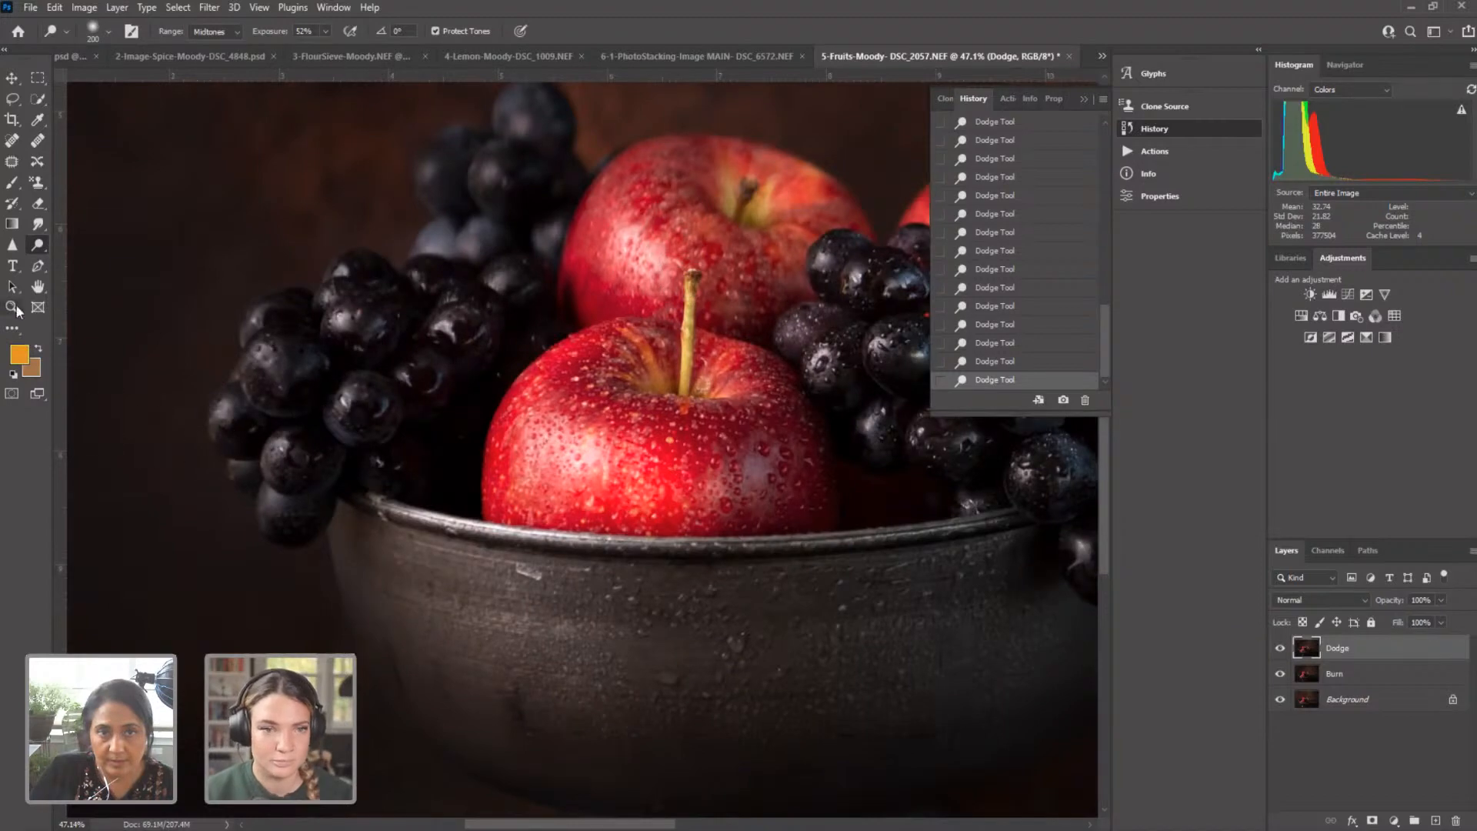
{"action": "left_click", "coordinate": [11, 308]}
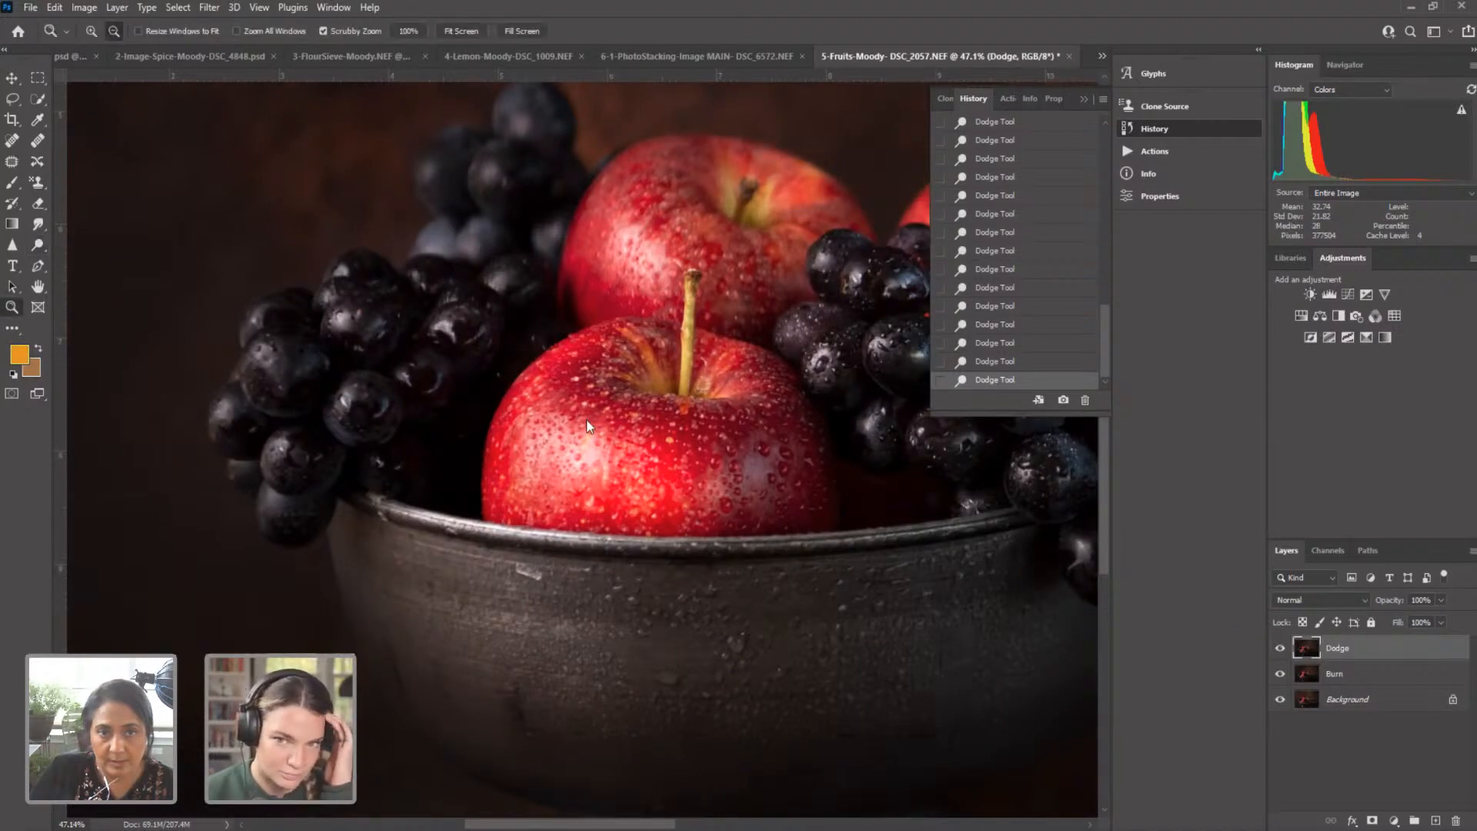
{"action": "left_click_drag", "start_coordinate": [704, 457], "coordinate": [642, 452]}
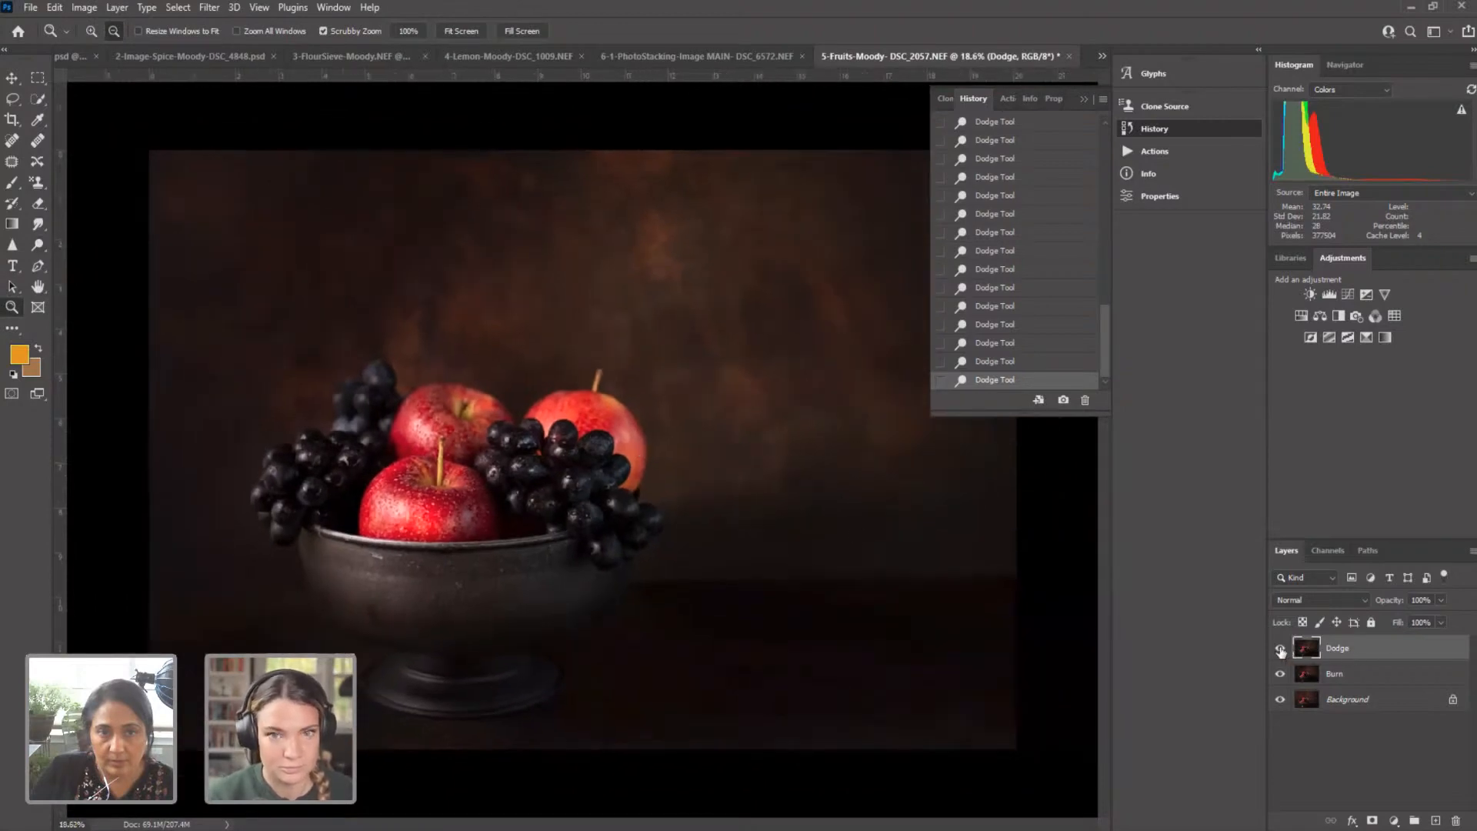
{"action": "left_click", "coordinate": [1280, 650]}
{"action": "left_click", "coordinate": [1280, 650]}
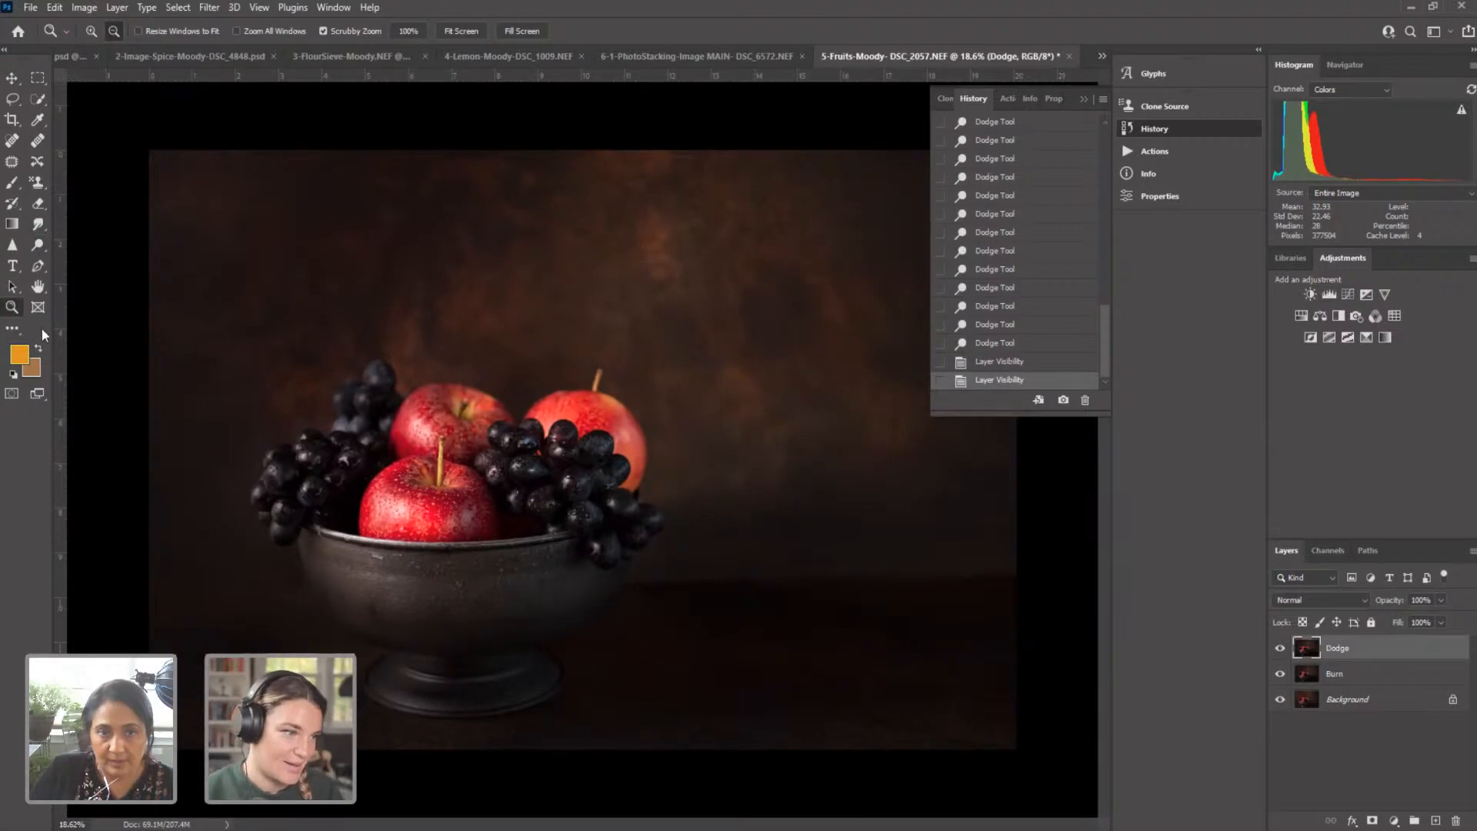
Step: Dodge the front of the metal bowl below its rim with a size 500 brush
{"action": "left_click", "coordinate": [40, 245]}
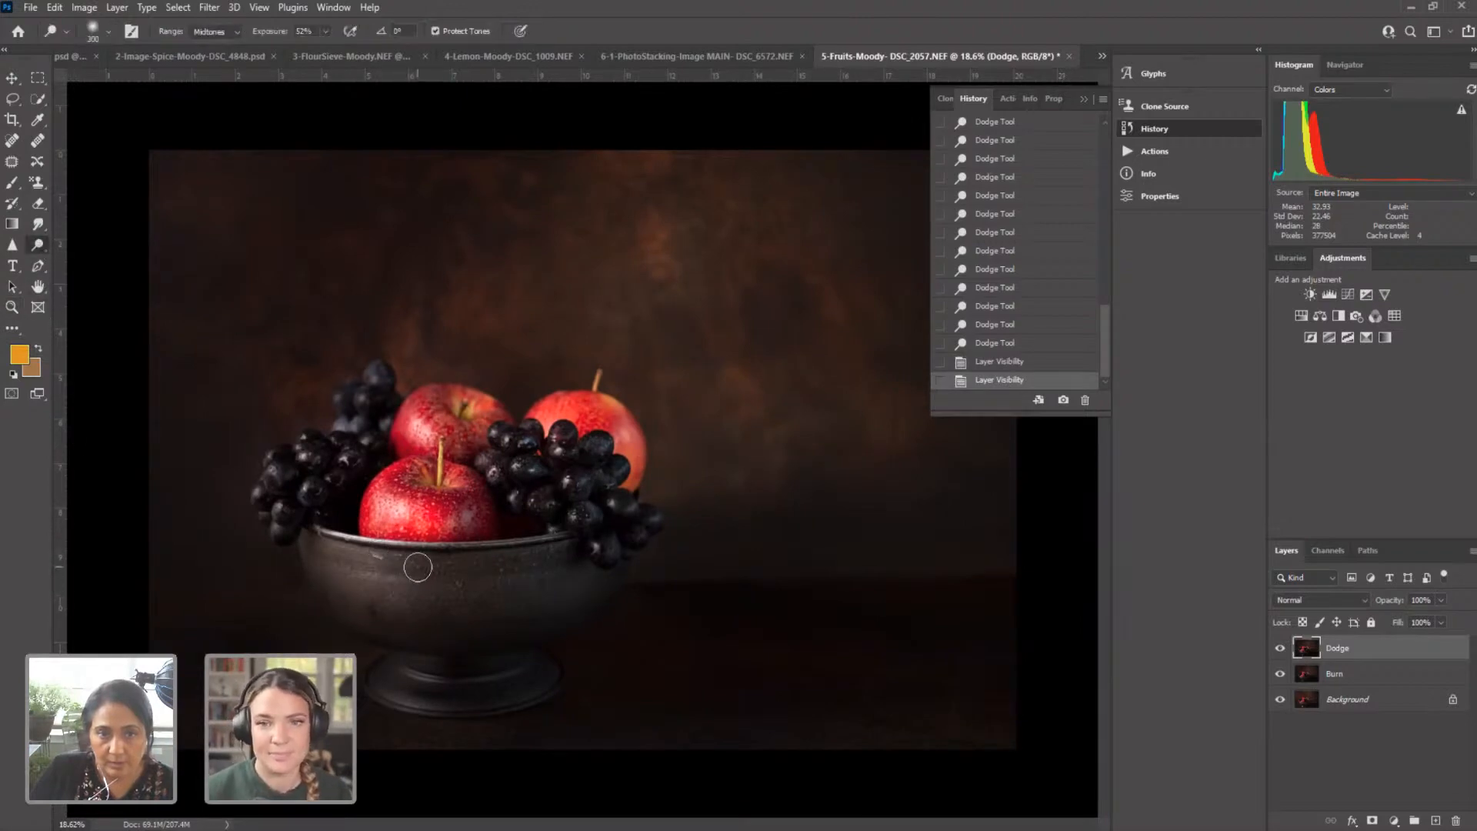
{"action": "key", "text": "bracketright"}
{"action": "key", "text": "bracketright"}
{"action": "key", "text": "bracketright"}
{"action": "key", "text": "bracketright"}
{"action": "key", "text": "bracketright"}
{"action": "key", "text": "bracketright"}
{"action": "left_click_drag", "start_coordinate": [371, 555], "coordinate": [383, 564]}
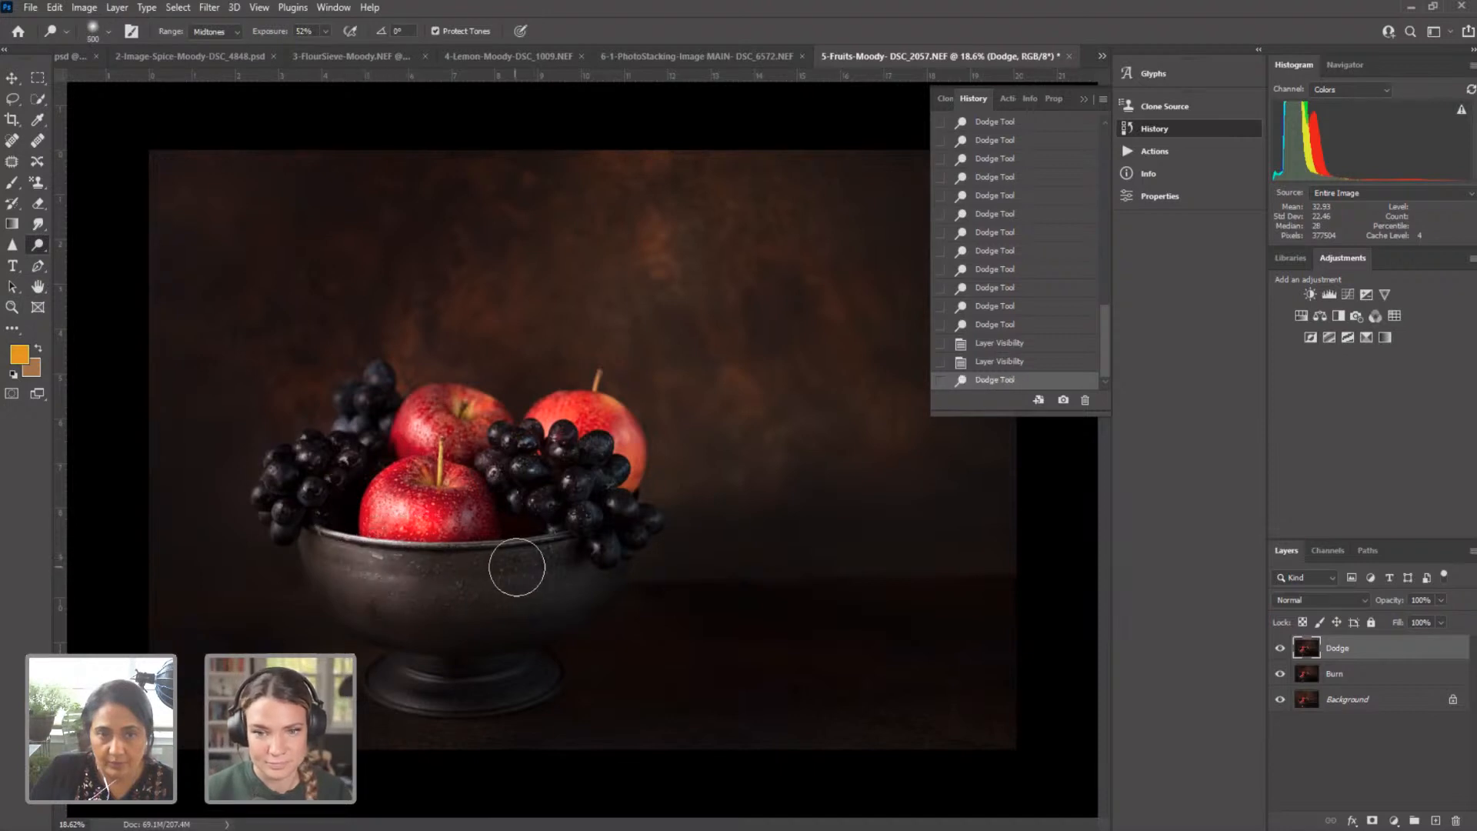
{"action": "left_click_drag", "start_coordinate": [517, 570], "coordinate": [569, 608]}
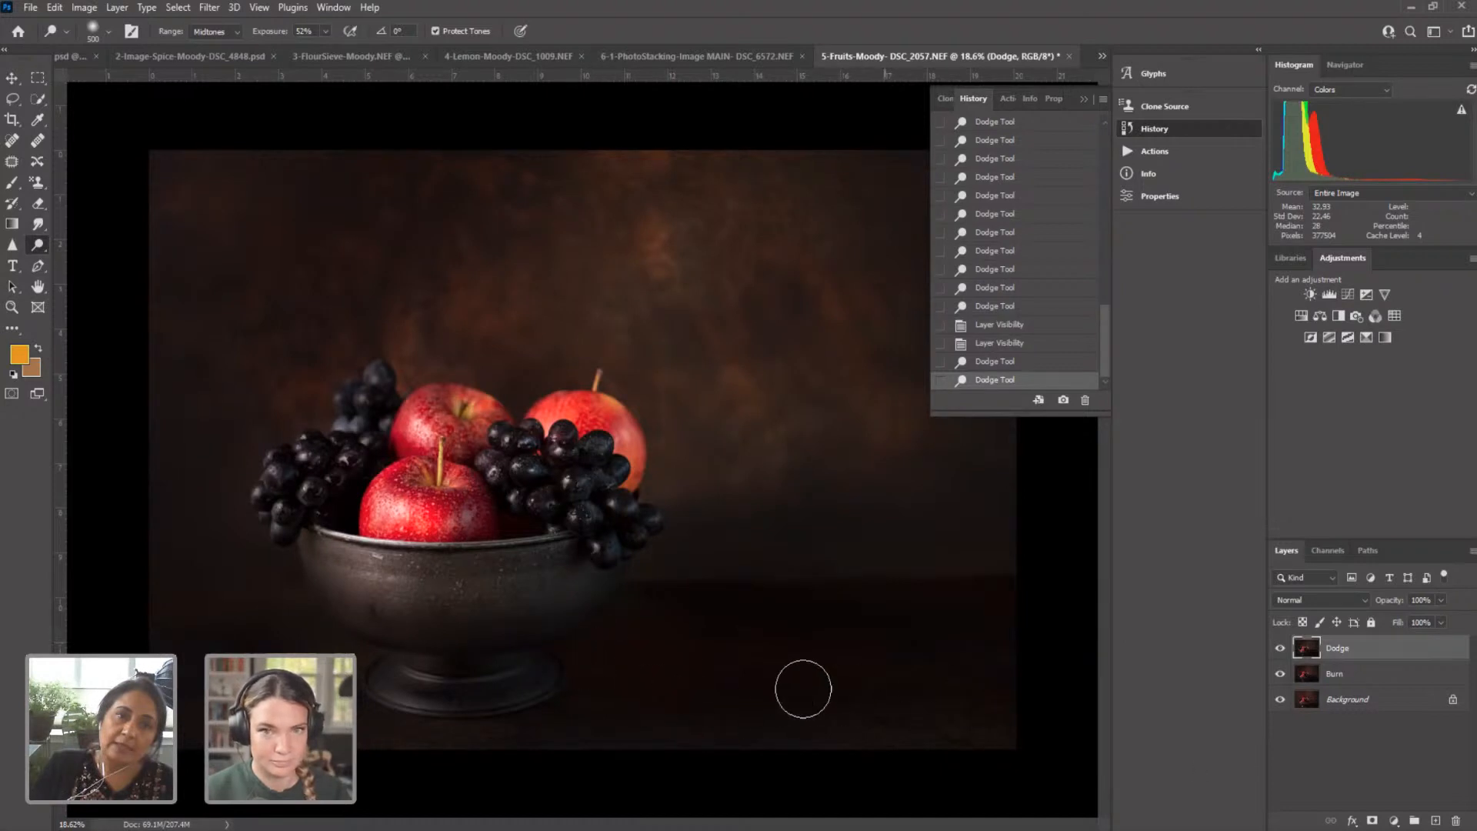
Step: Duplicate the Dodge layer as CR and apply the Camera Raw Filter to the copy
{"action": "right_click", "coordinate": [1345, 650]}
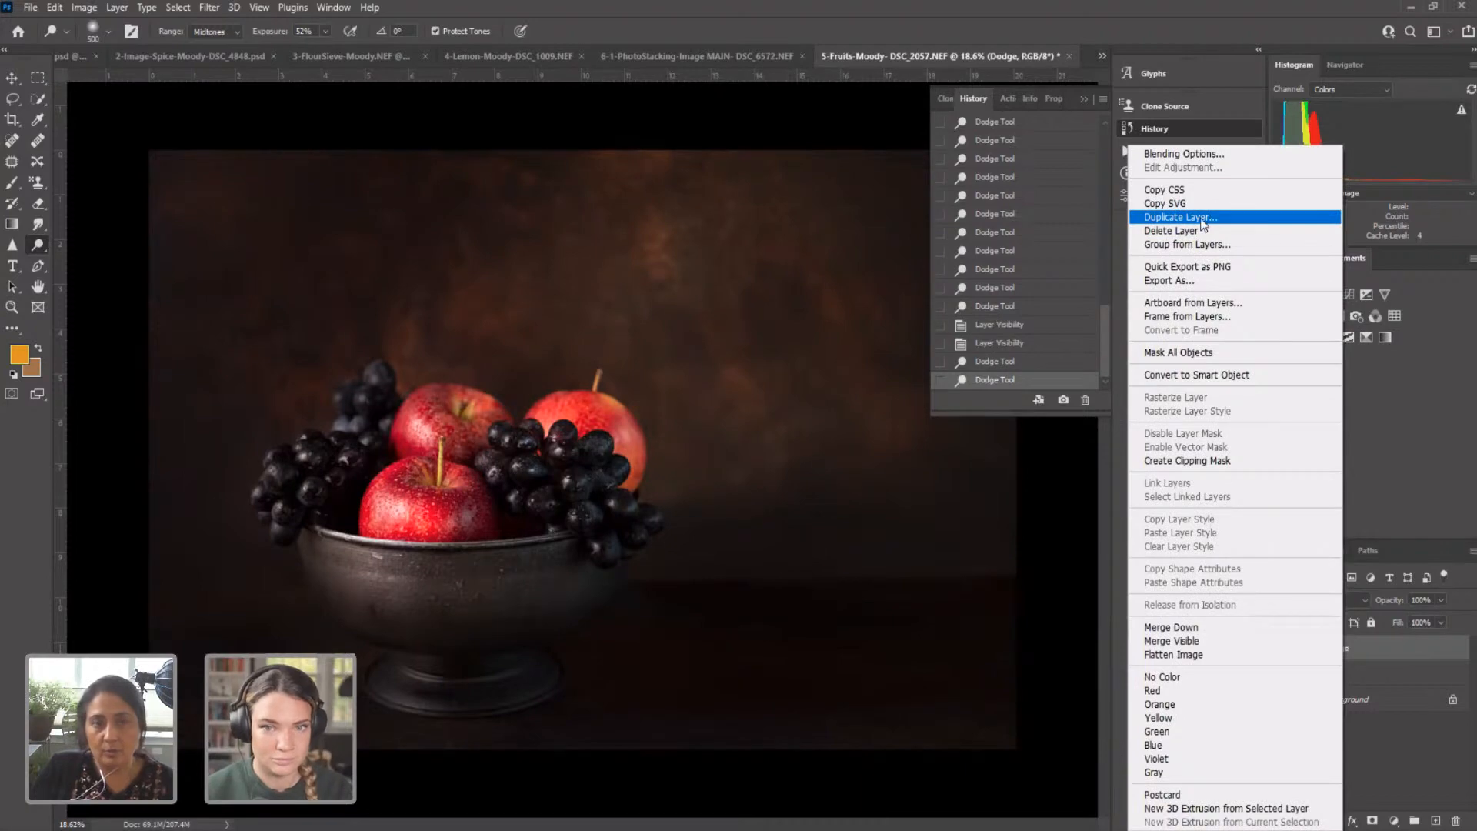
{"action": "left_click", "coordinate": [1202, 221]}
{"action": "type", "text": "CR"}
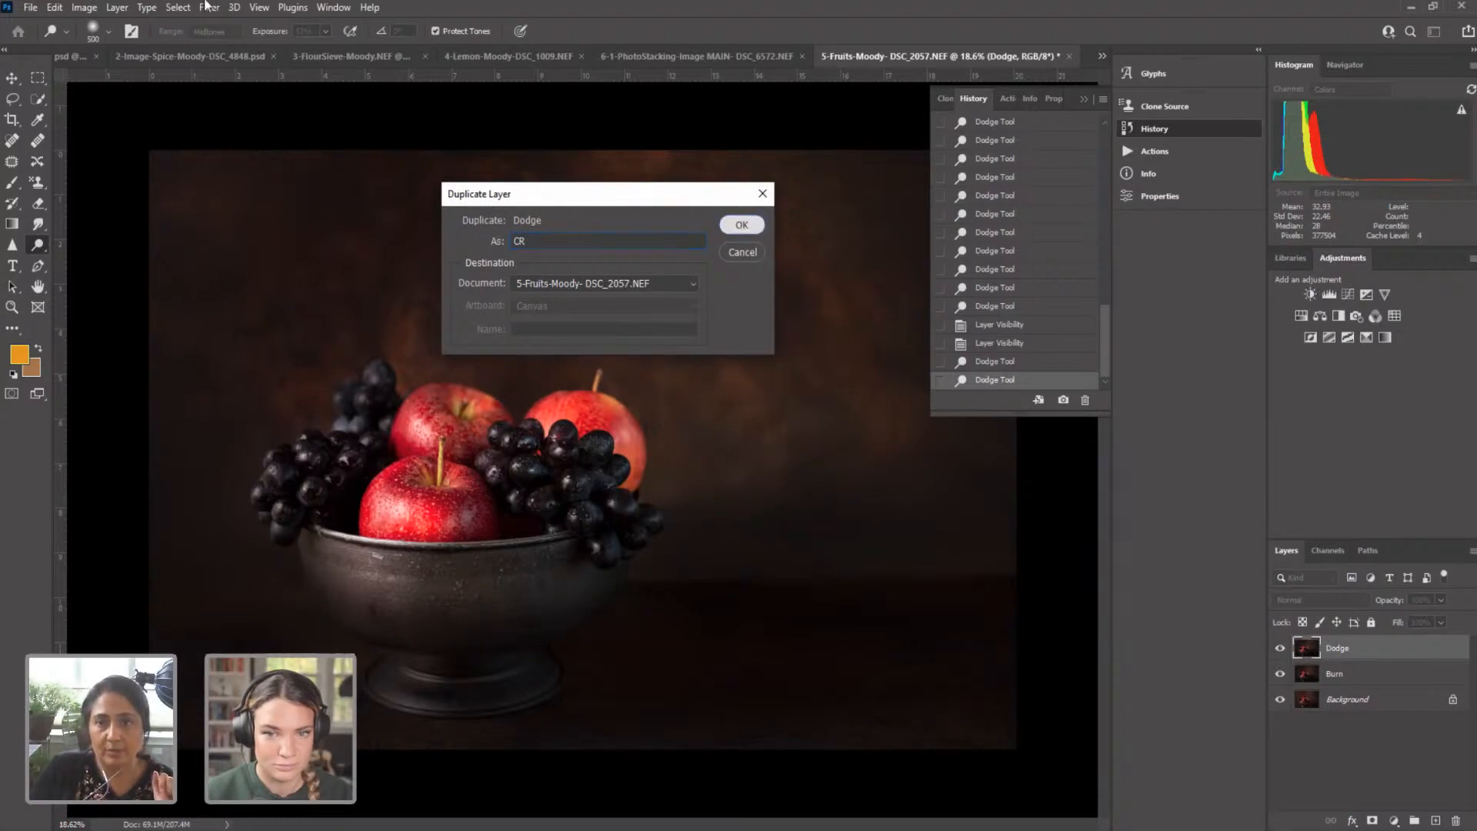
{"action": "left_click", "coordinate": [741, 224]}
{"action": "left_click", "coordinate": [210, 11]}
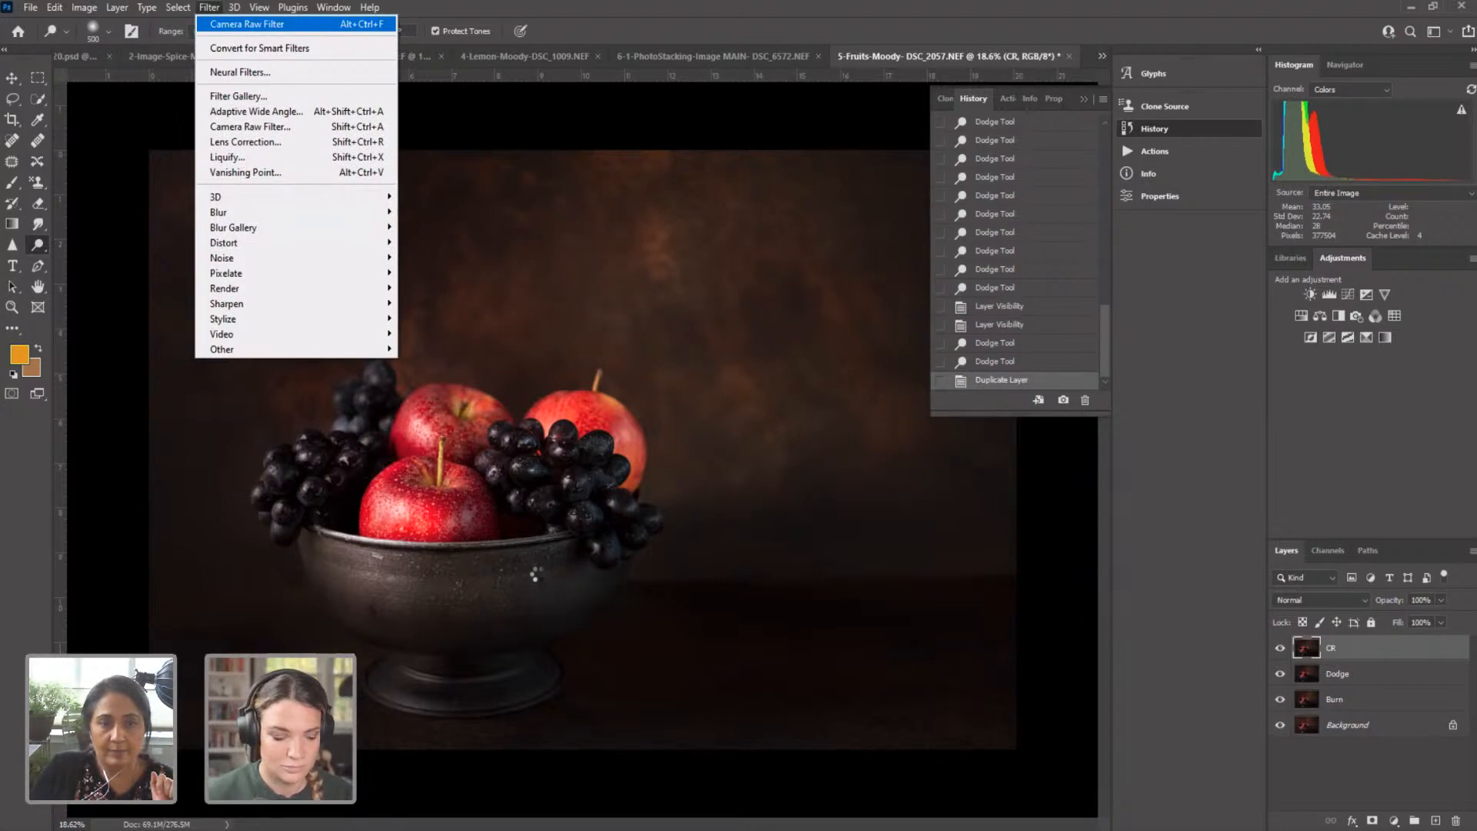
{"action": "key", "text": "Return"}
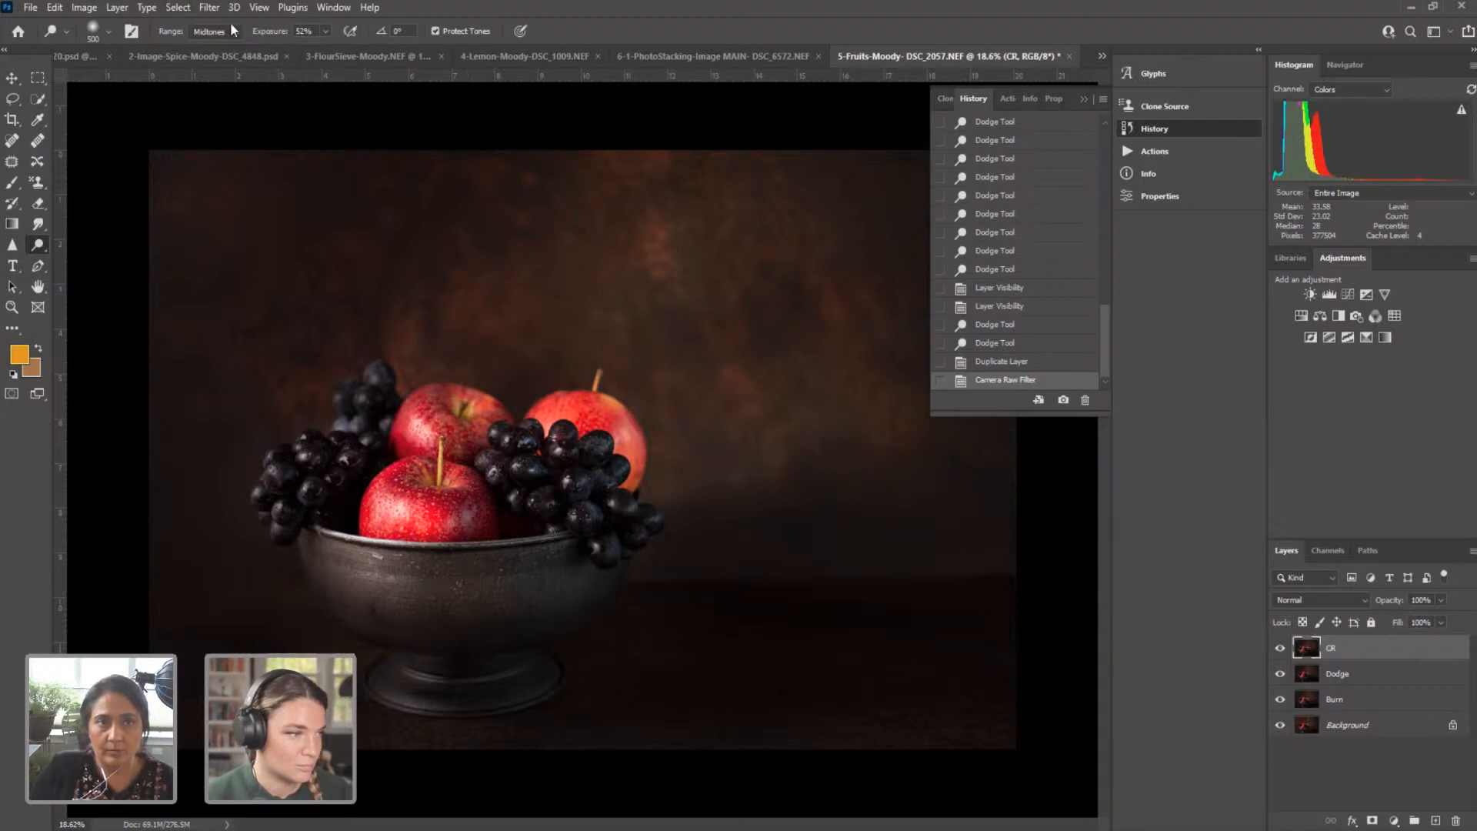
Step: Brighten the tabletop right of the bowl's base on the CR layer using a size 14 Camera Raw brush mask with exposure +2.75
{"action": "left_click", "coordinate": [210, 9]}
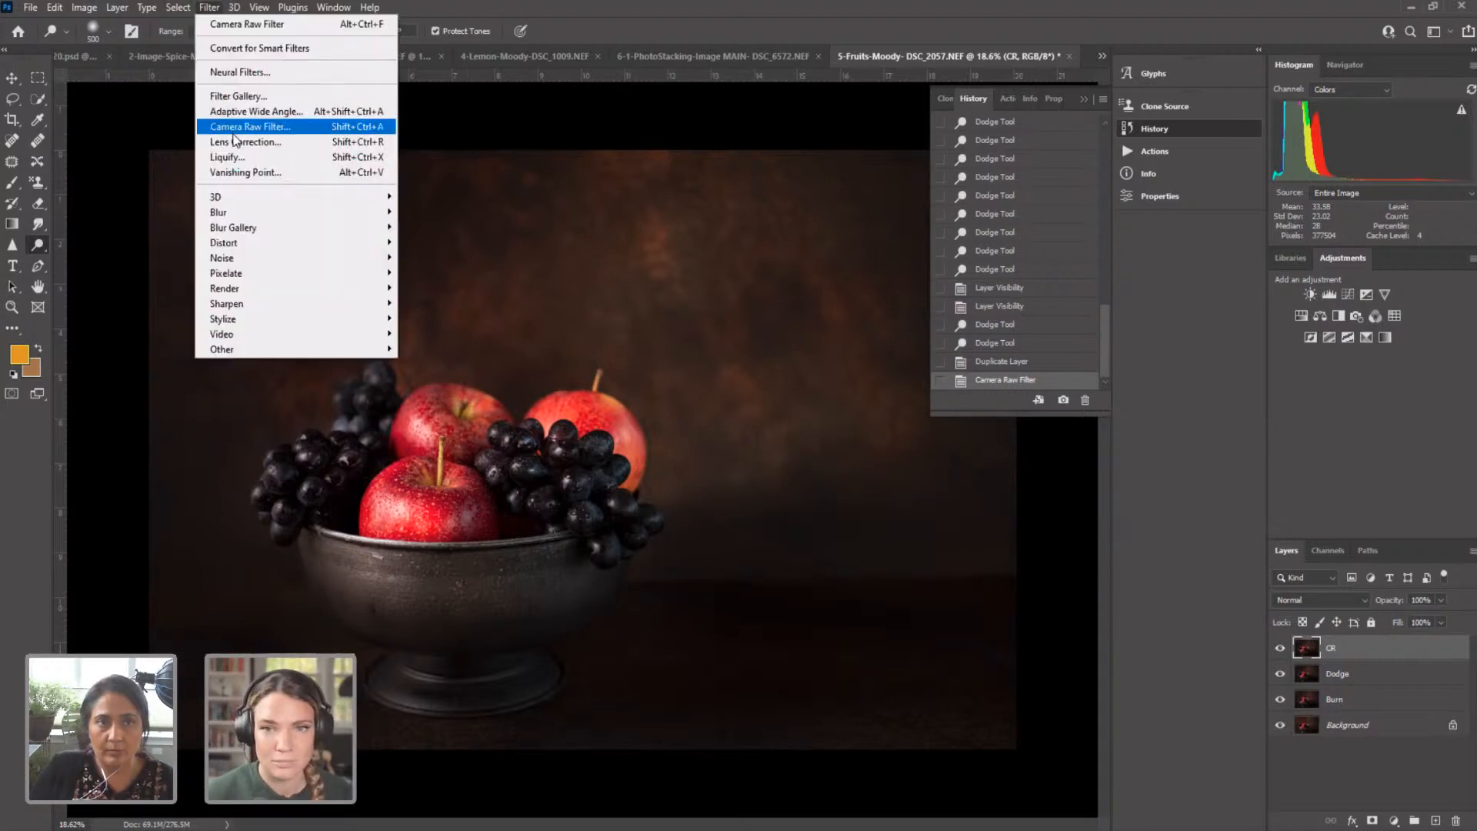
{"action": "left_click", "coordinate": [235, 128]}
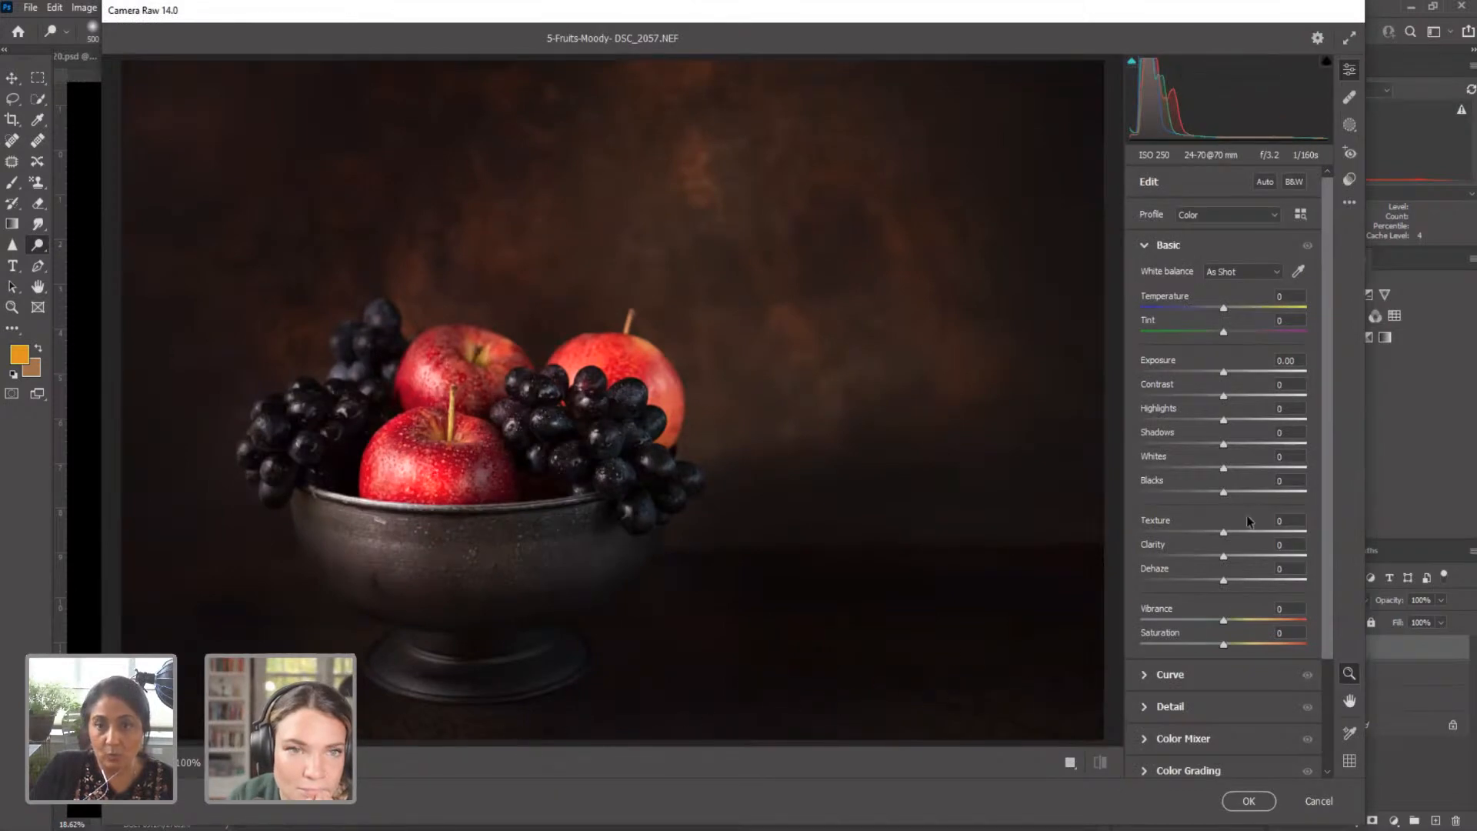
{"action": "left_click", "coordinate": [1349, 125]}
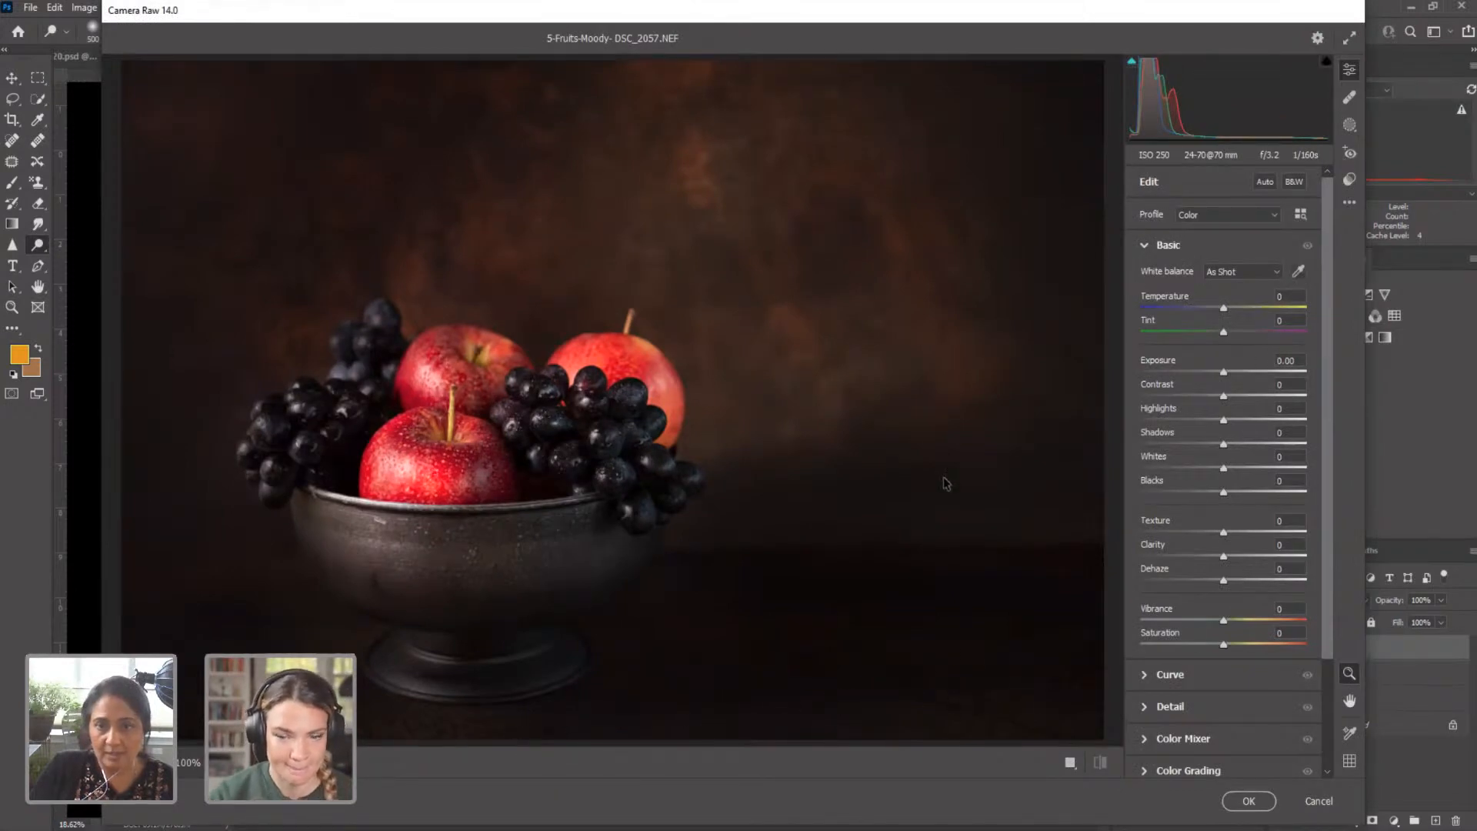
{"action": "left_click", "coordinate": [1169, 281]}
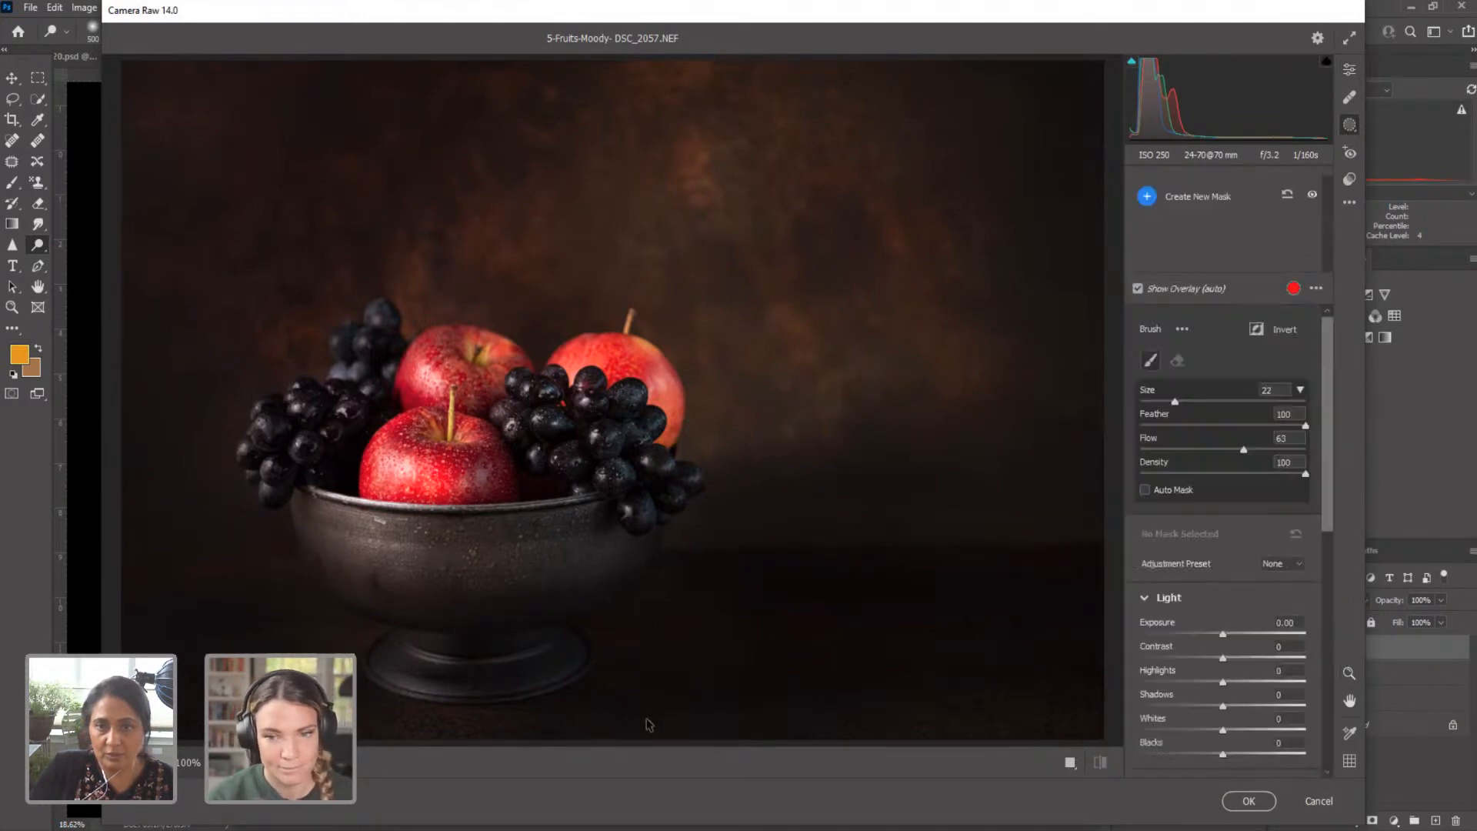
{"action": "key", "text": "bracketleft"}
{"action": "key", "text": "bracketleft"}
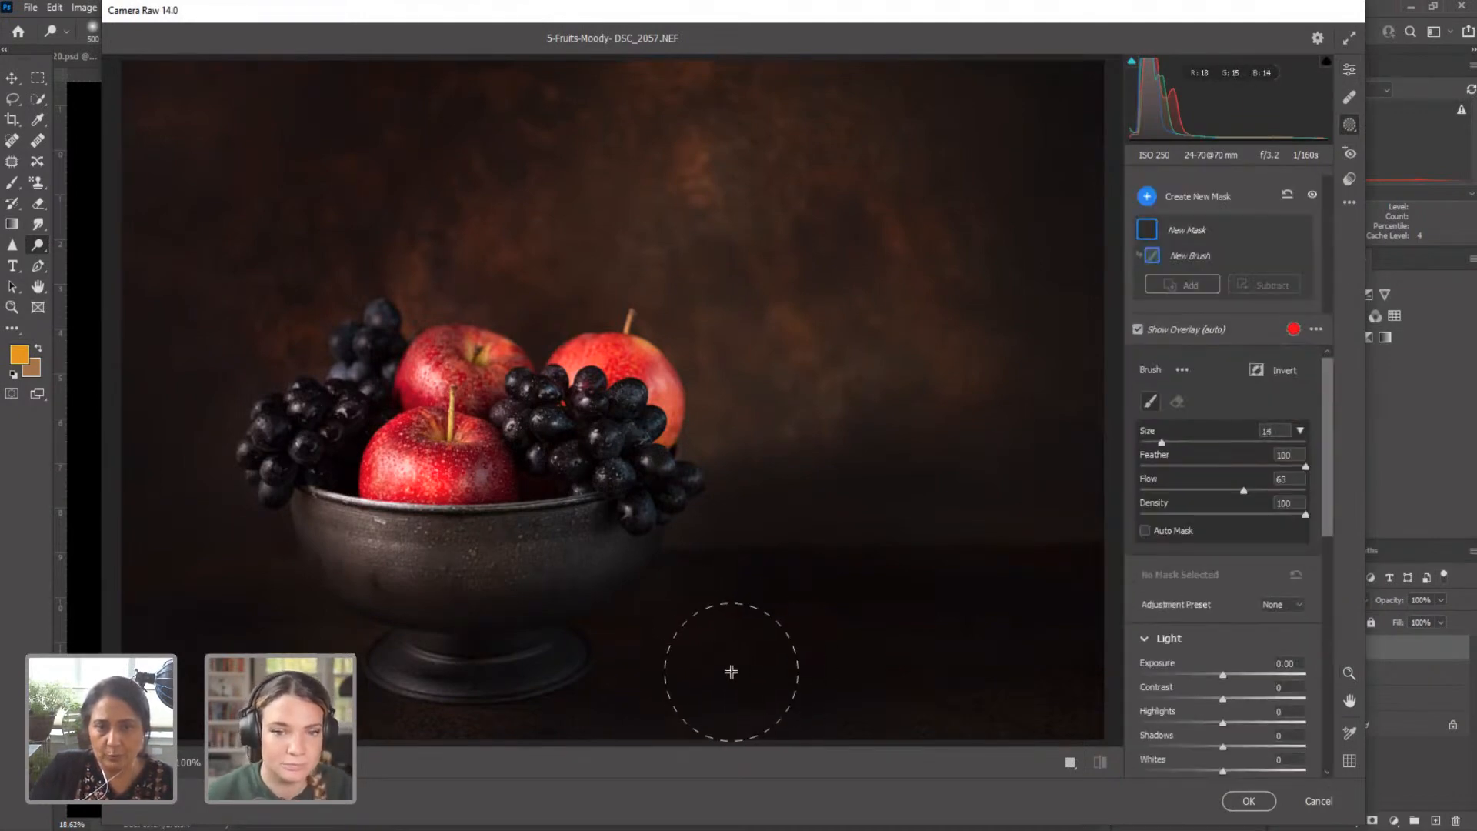
{"action": "mouse_move", "coordinate": [731, 672]}
{"action": "left_mouse_down"}
{"action": "mouse_move", "coordinate": [778, 709]}
{"action": "mouse_move", "coordinate": [926, 724]}
{"action": "left_mouse_up"}
{"action": "left_click_drag", "start_coordinate": [953, 759], "coordinate": [1049, 775]}
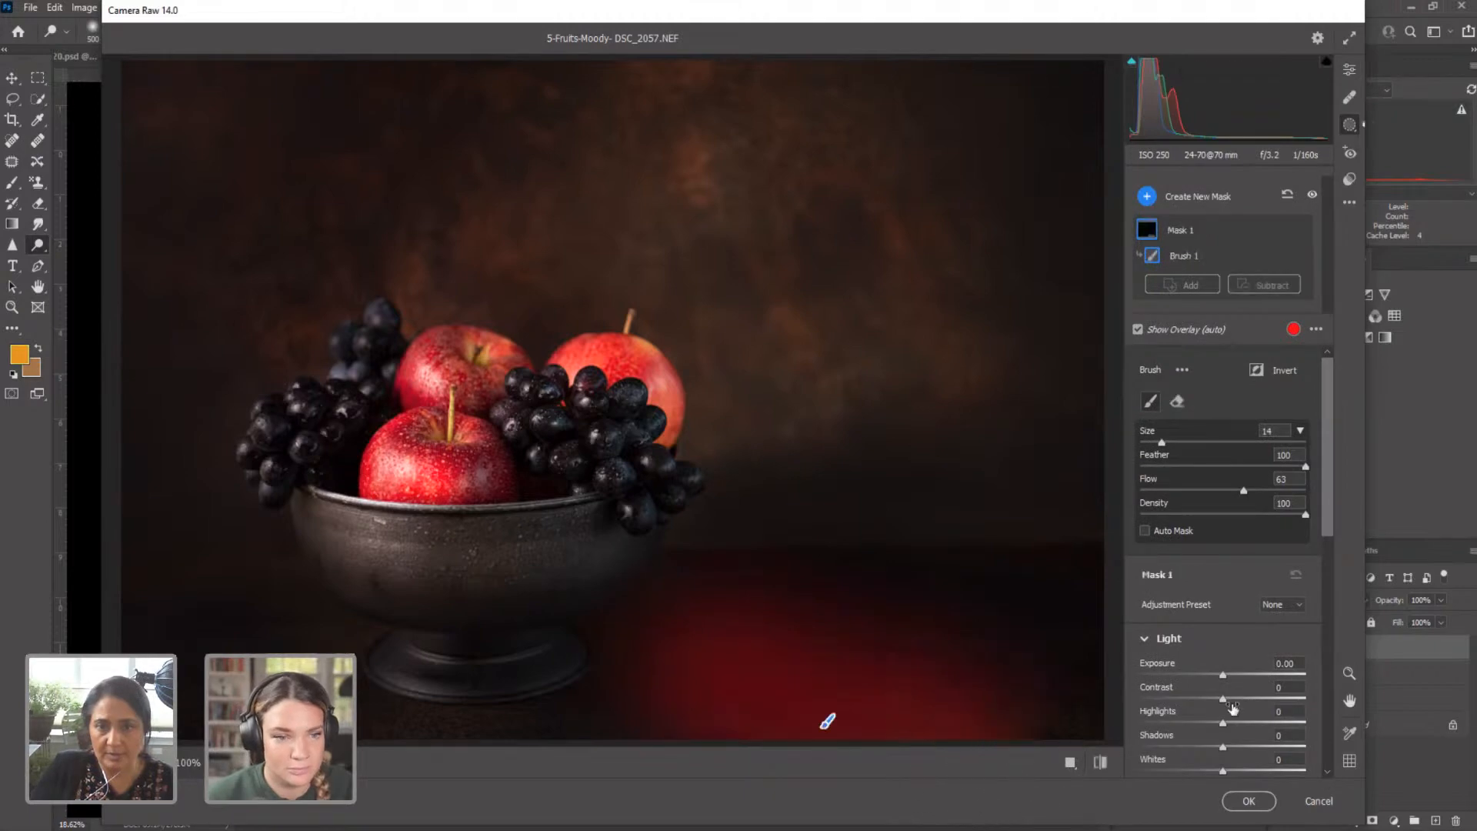
{"action": "left_click_drag", "start_coordinate": [1224, 676], "coordinate": [1241, 676]}
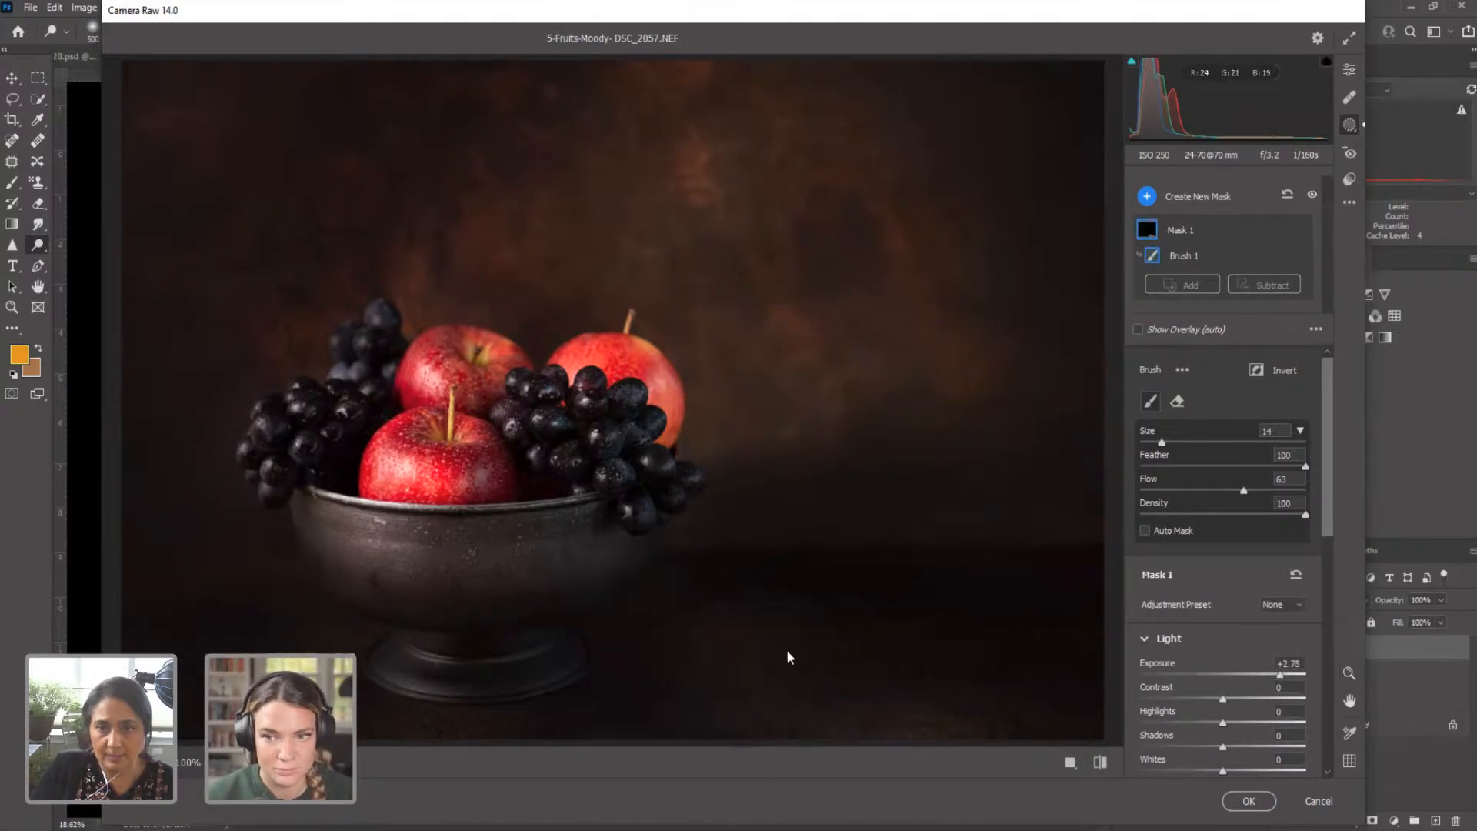
{"action": "left_click", "coordinate": [1248, 801]}
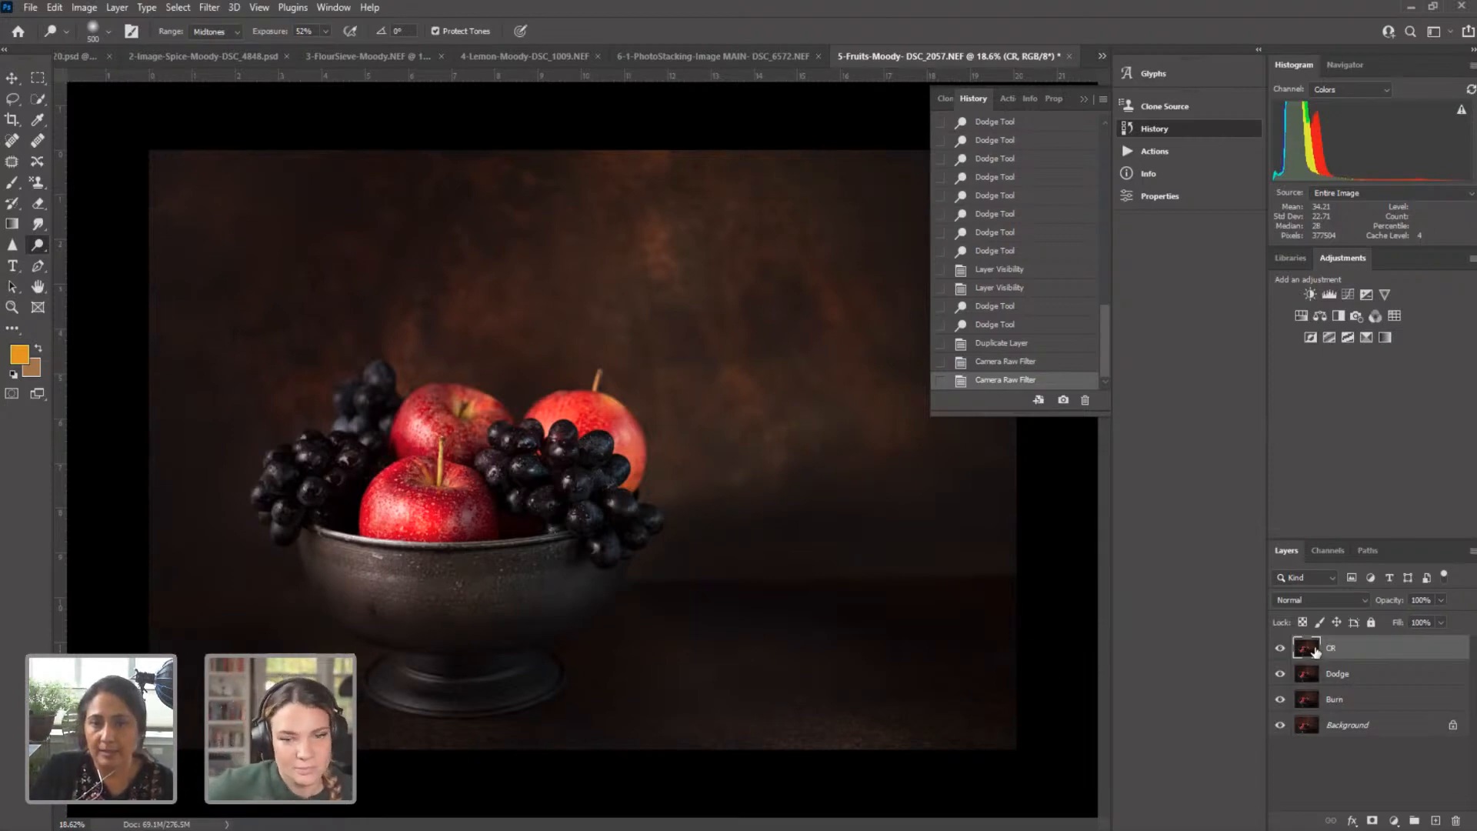
Step: Compare the photo with the CR layer hidden and shown
{"action": "left_click", "coordinate": [1279, 652]}
{"action": "left_click", "coordinate": [1279, 652]}
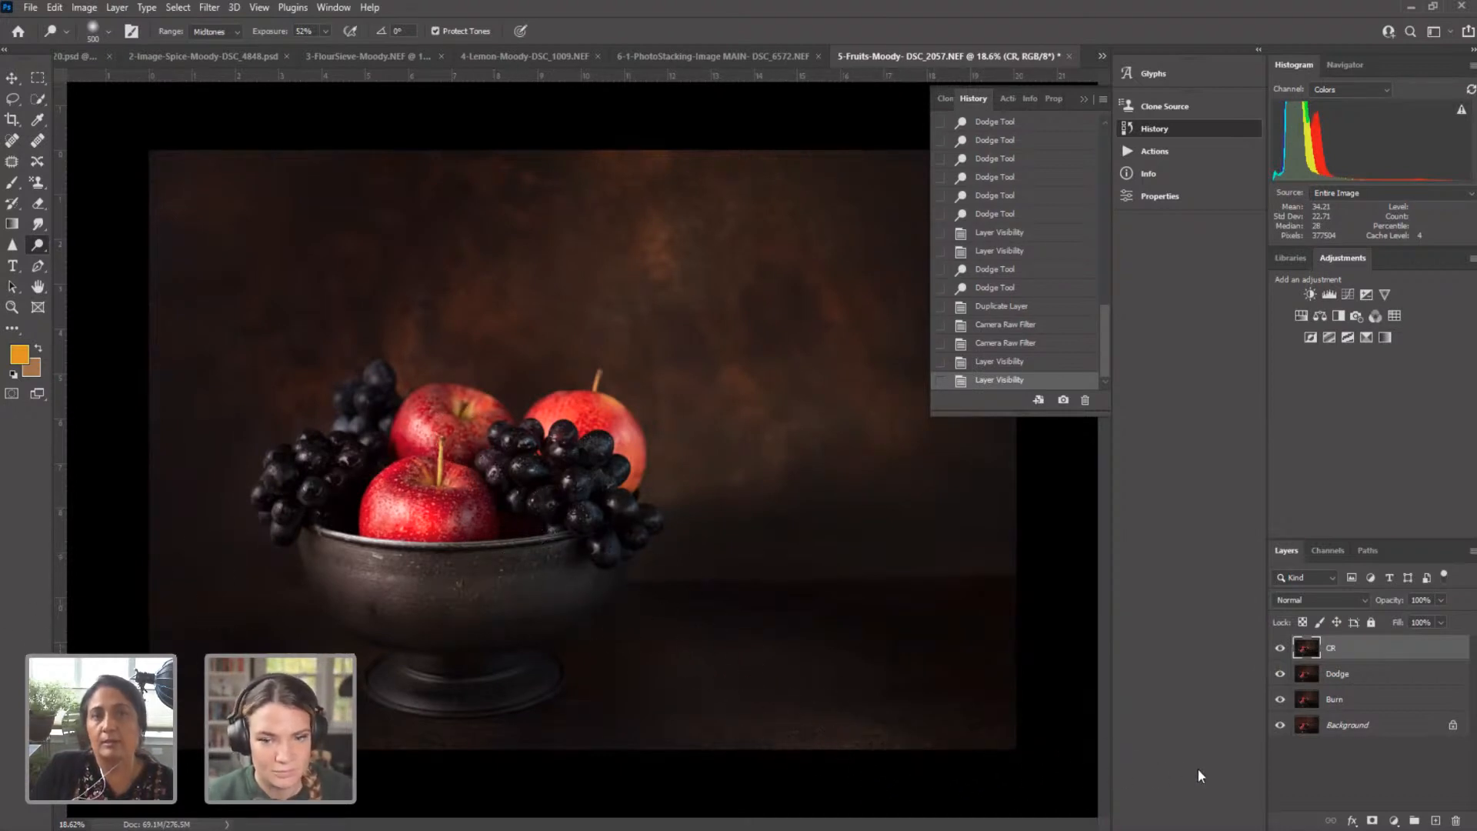
Step: Burn the upper-left background of the CR layer with the Burn tool, and enlarge the brush
{"action": "right_click", "coordinate": [34, 253]}
{"action": "left_click", "coordinate": [69, 260]}
{"action": "mouse_move", "coordinate": [208, 160]}
{"action": "left_mouse_down"}
{"action": "mouse_move", "coordinate": [173, 206]}
{"action": "mouse_move", "coordinate": [189, 264]}
{"action": "left_mouse_up"}
{"action": "key", "text": "bracketright"}
{"action": "key", "text": "bracketright"}
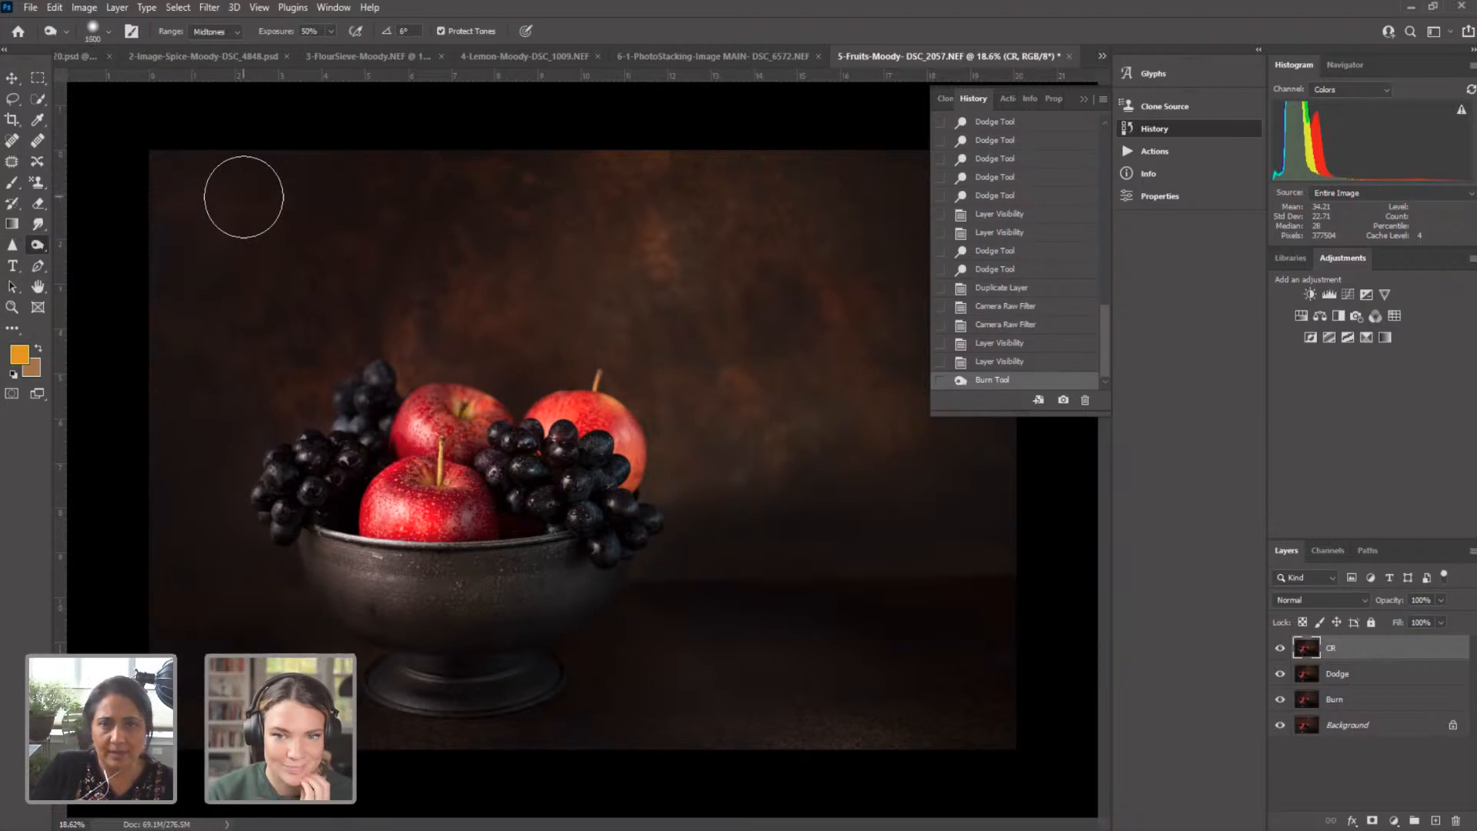
Step: Duplicate the CR layer as Burn2
{"action": "right_click", "coordinate": [1355, 640]}
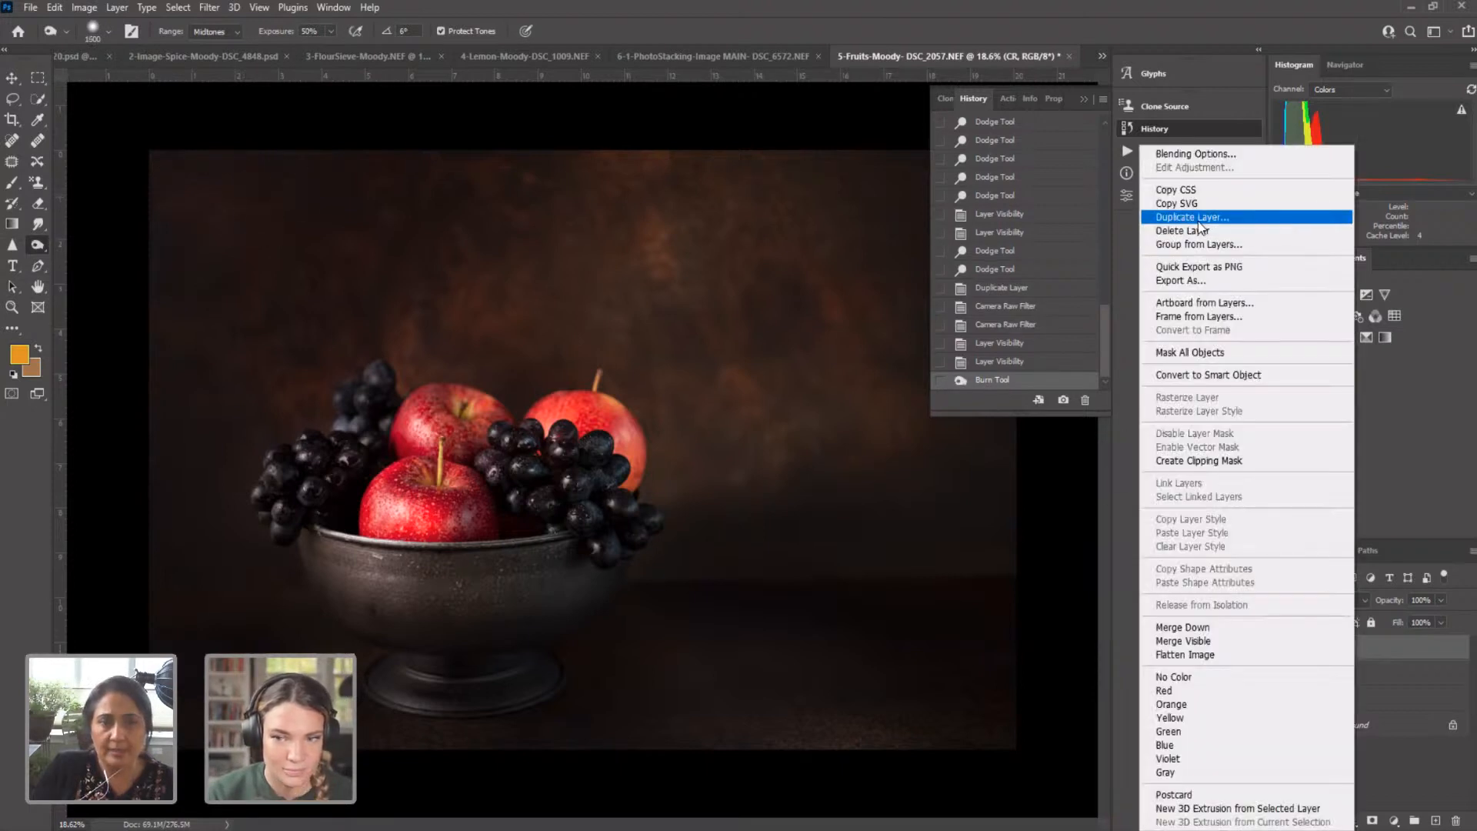
{"action": "left_click", "coordinate": [1199, 218]}
{"action": "type", "text": "Bur"}
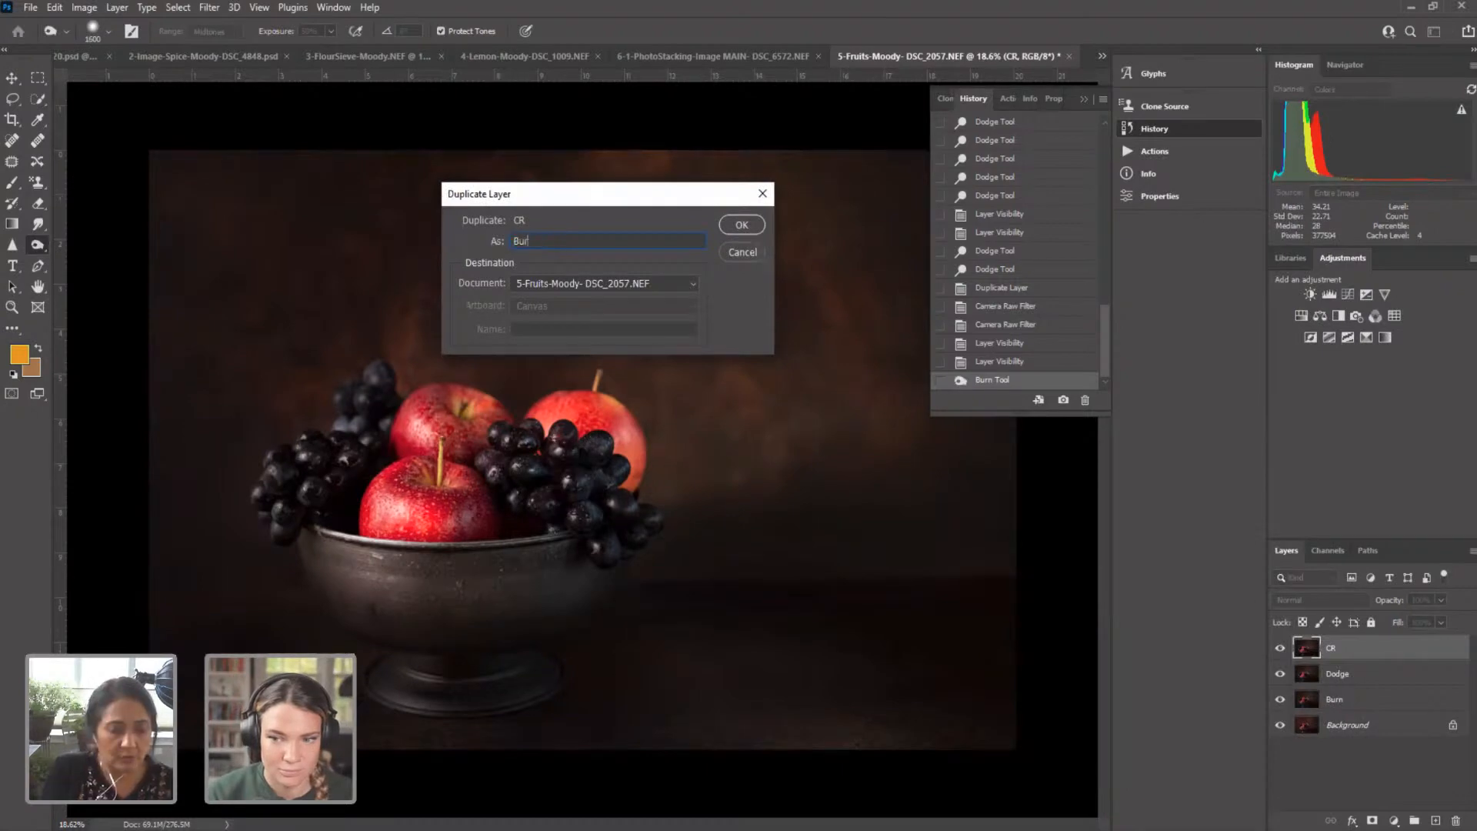
{"action": "type", "text": "n2"}
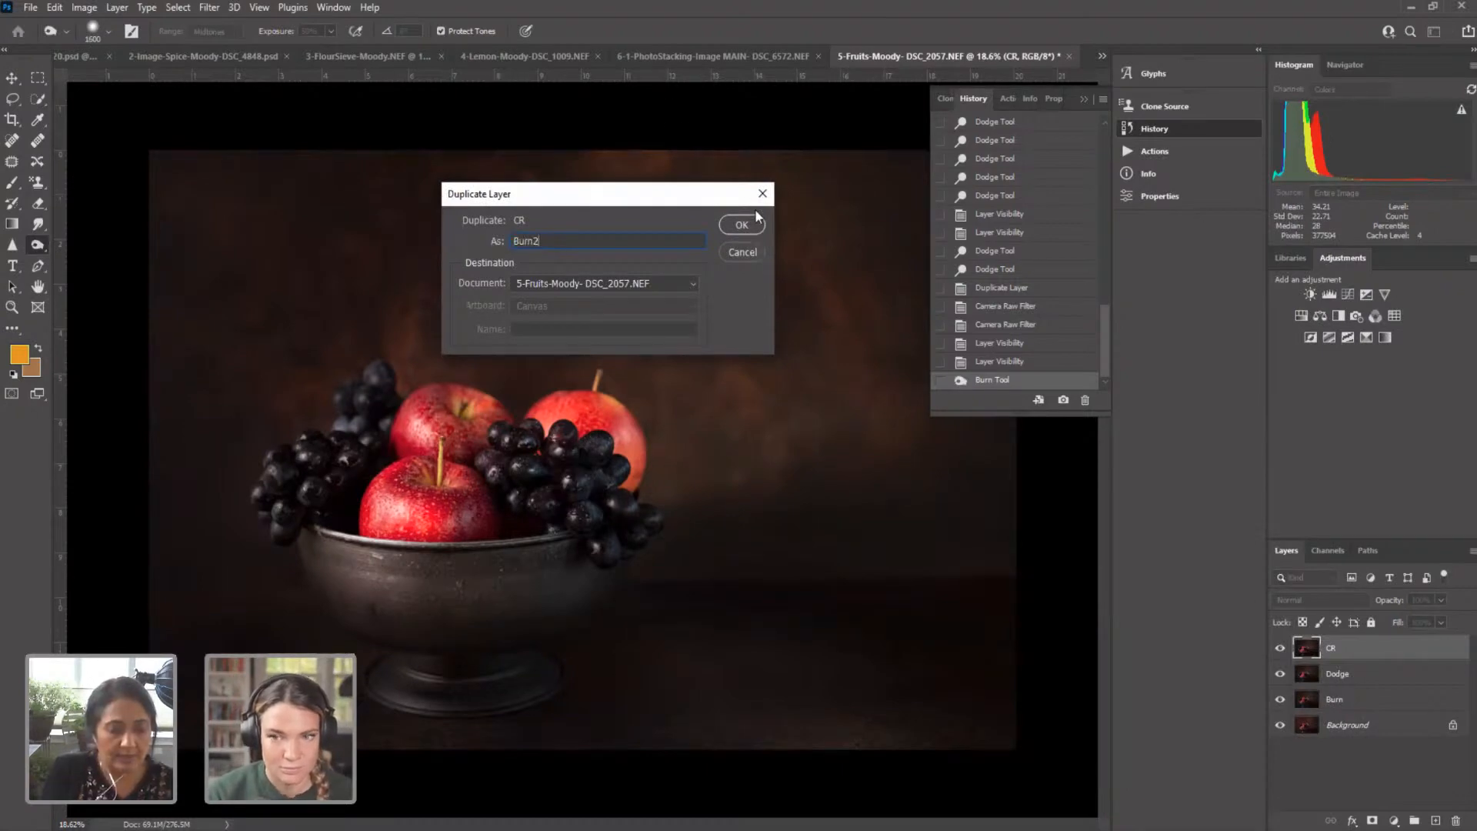
{"action": "left_click", "coordinate": [742, 224]}
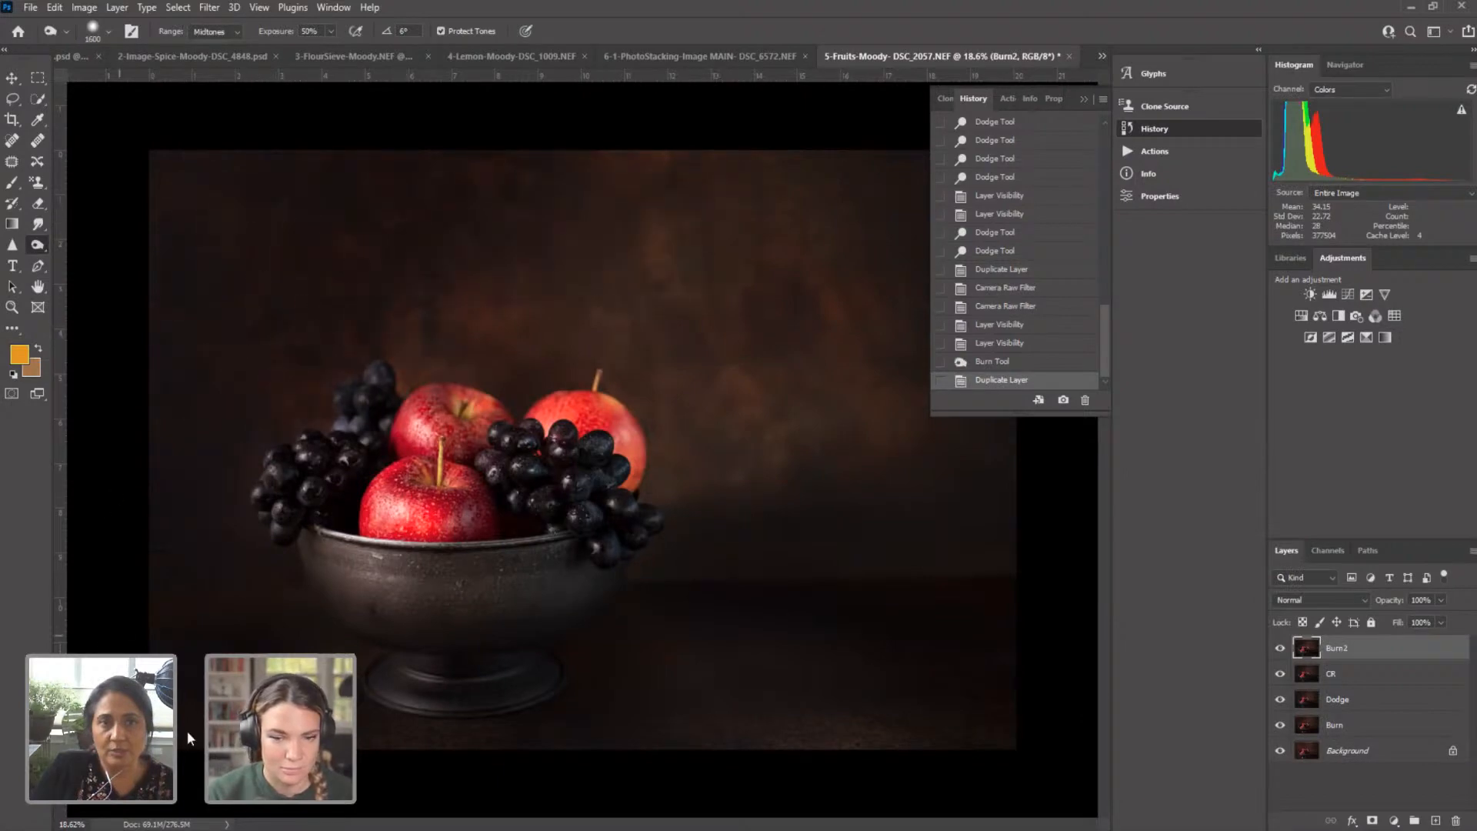
Step: Burn the foreground table and the area around the bowl's base on Burn2 with a size 1600 brush, then size 1100
{"action": "mouse_move", "coordinate": [187, 734]}
{"action": "left_mouse_down"}
{"action": "mouse_move", "coordinate": [483, 811]}
{"action": "mouse_move", "coordinate": [723, 777]}
{"action": "left_mouse_up"}
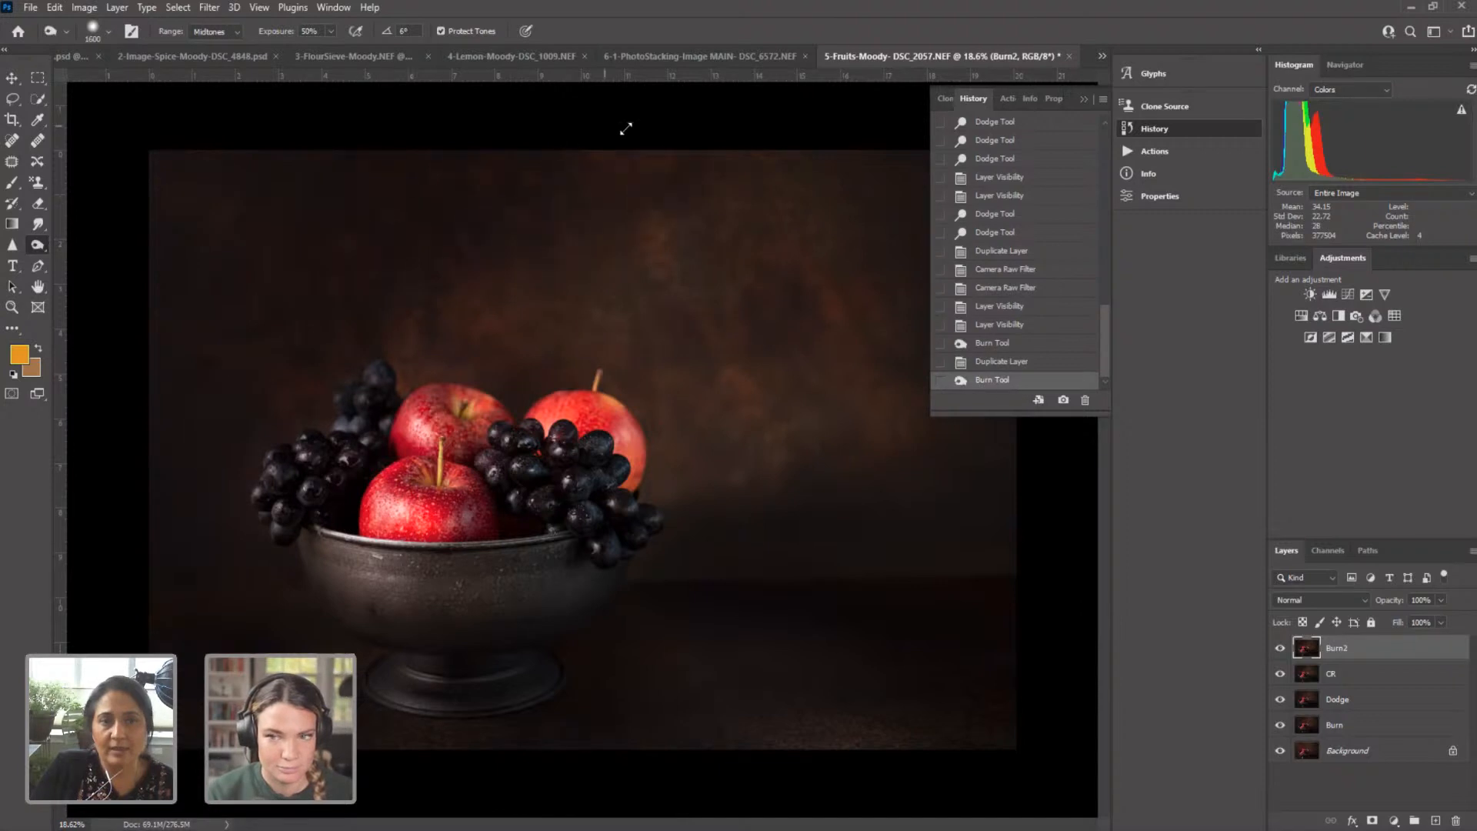
{"action": "mouse_move", "coordinate": [286, 663]}
{"action": "left_mouse_down"}
{"action": "mouse_move", "coordinate": [353, 623]}
{"action": "mouse_move", "coordinate": [338, 654]}
{"action": "left_mouse_up"}
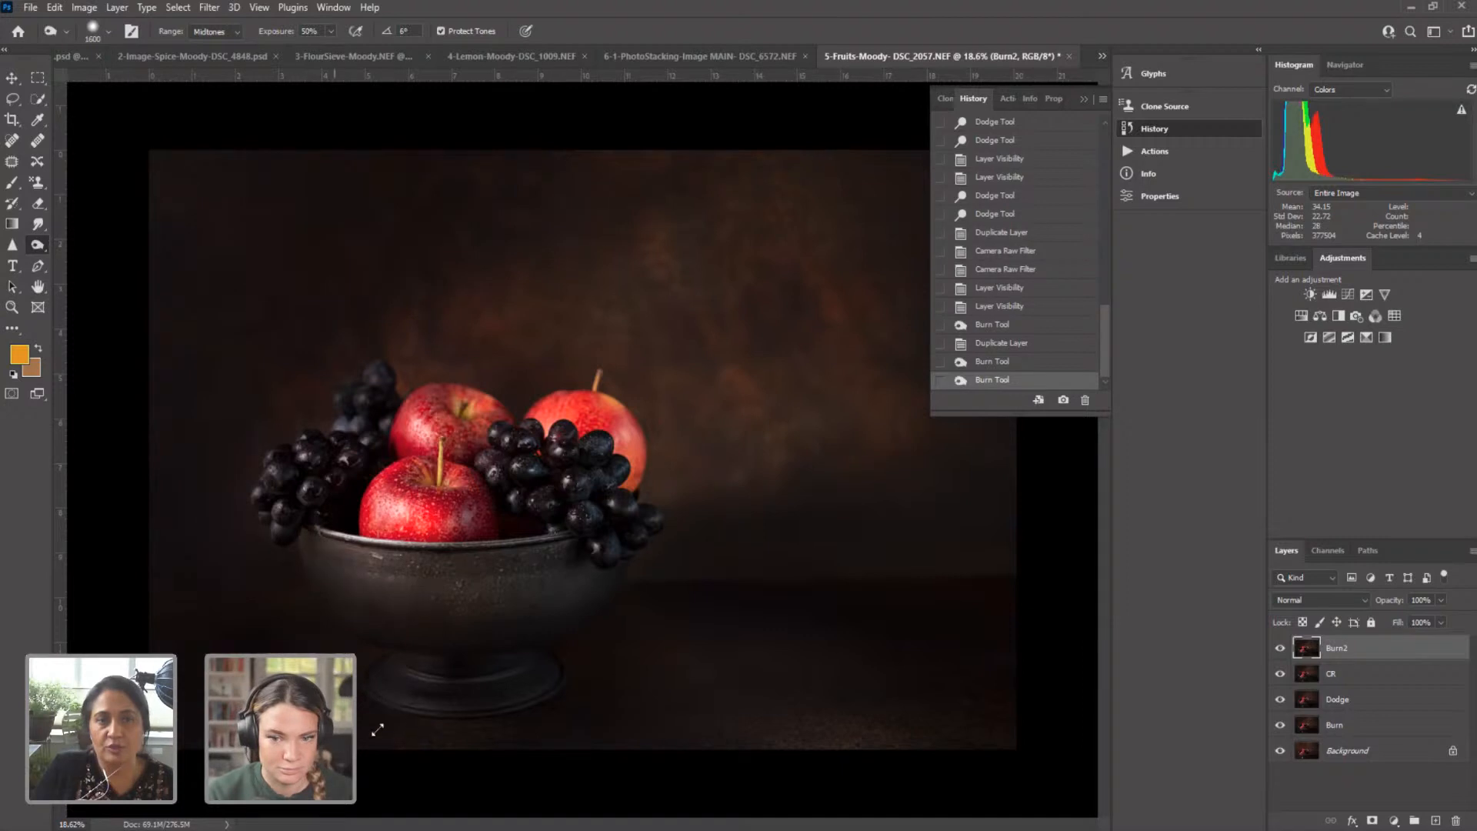
{"action": "mouse_move", "coordinate": [378, 729]}
{"action": "left_mouse_down"}
{"action": "mouse_move", "coordinate": [378, 694]}
{"action": "mouse_move", "coordinate": [359, 711]}
{"action": "mouse_move", "coordinate": [369, 673]}
{"action": "mouse_move", "coordinate": [243, 740]}
{"action": "mouse_move", "coordinate": [154, 745]}
{"action": "left_mouse_up"}
{"action": "key", "text": "bracketleft"}
{"action": "key", "text": "bracketleft"}
{"action": "key", "text": "bracketleft"}
{"action": "key", "text": "bracketleft"}
{"action": "key", "text": "bracketleft"}
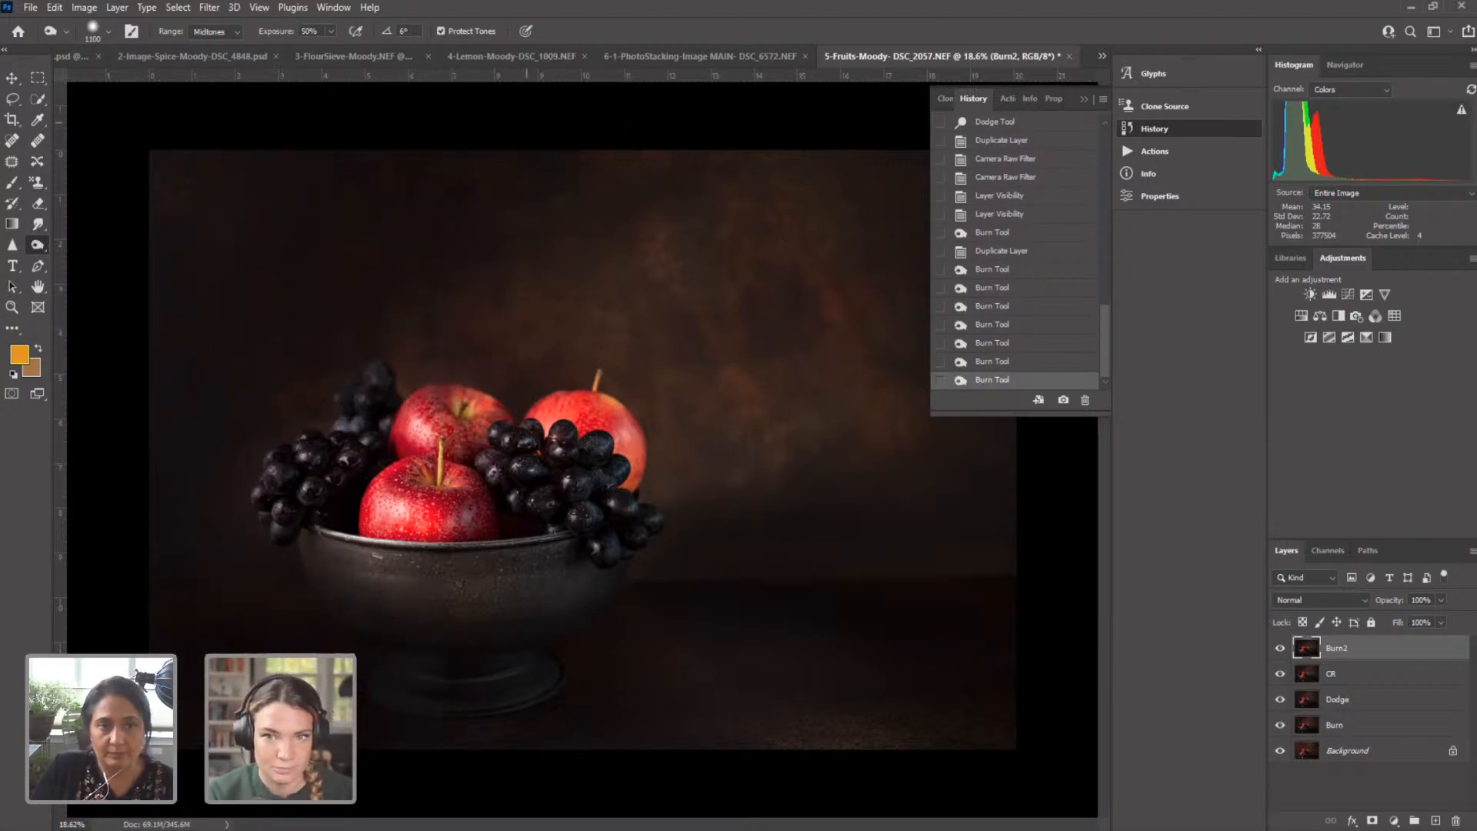
{"action": "left_click_drag", "start_coordinate": [169, 681], "coordinate": [408, 788]}
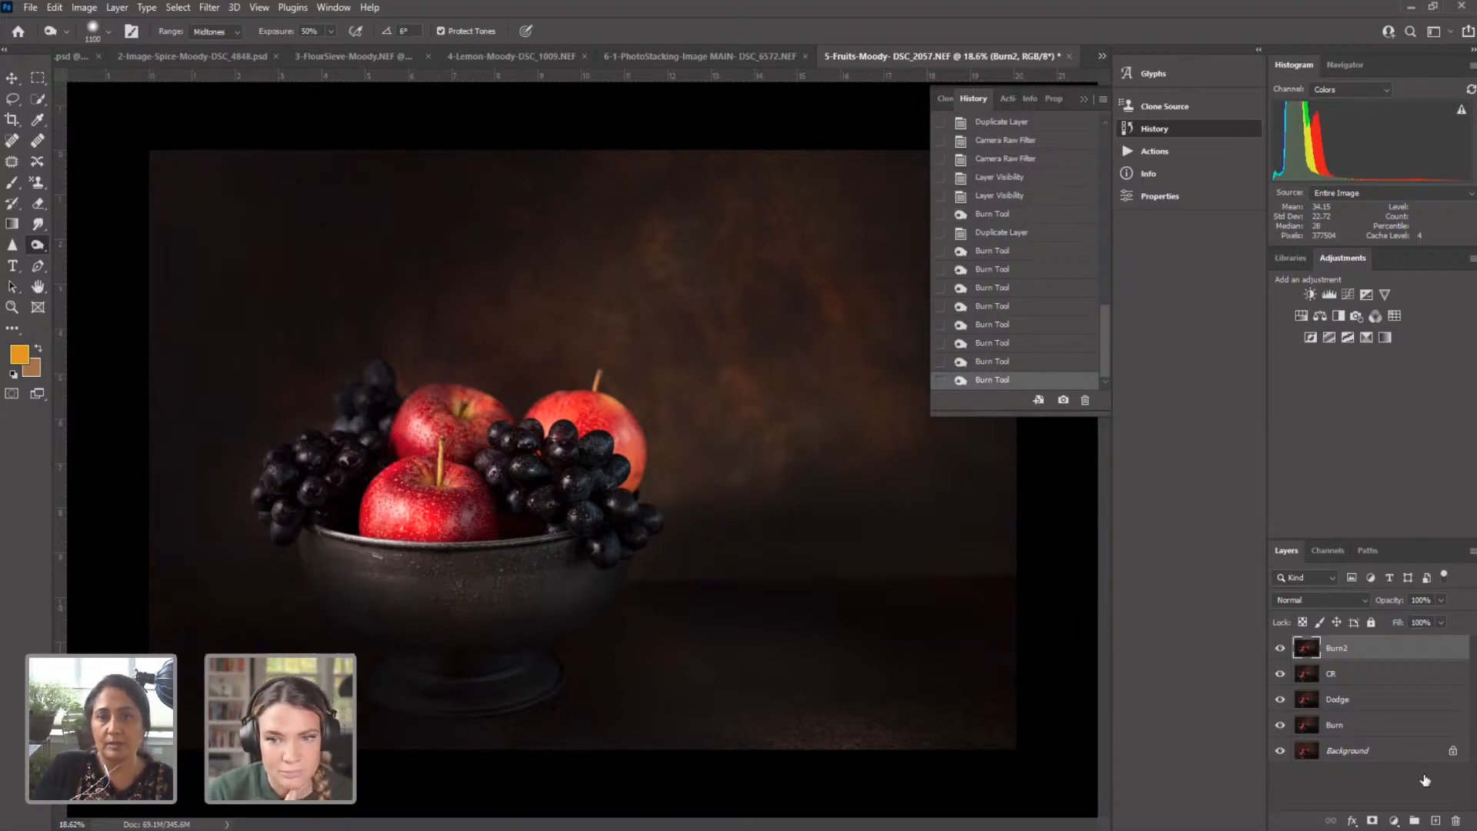
Step: Compare the photo with the Burn2 layer hidden and shown
{"action": "key", "text": "ctrl+comma"}
{"action": "key", "text": "ctrl+comma"}
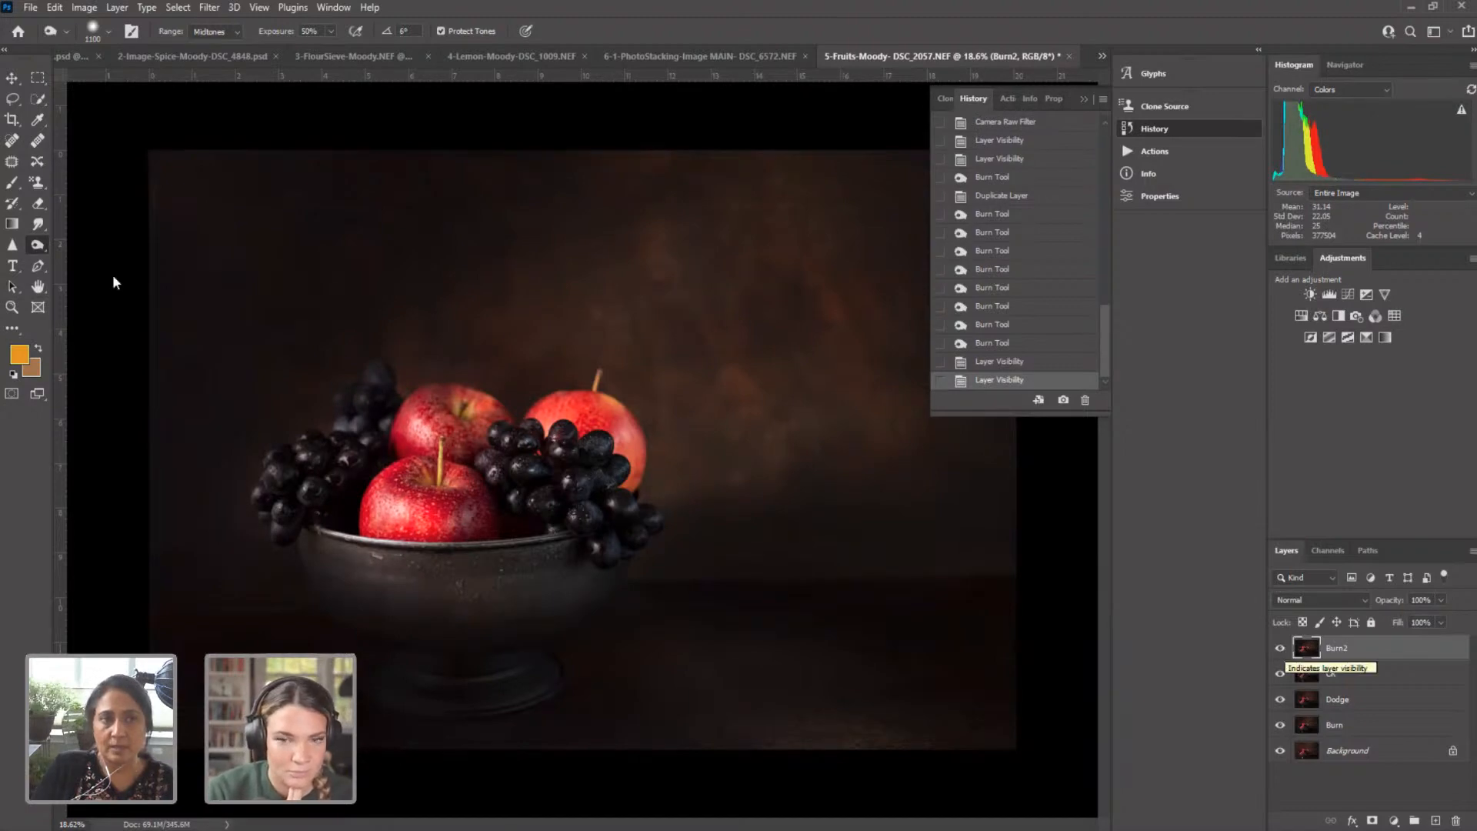
{"action": "key", "text": "bracketright"}
{"action": "key", "text": "bracketright"}
{"action": "key", "text": "bracketright"}
{"action": "key", "text": "bracketright"}
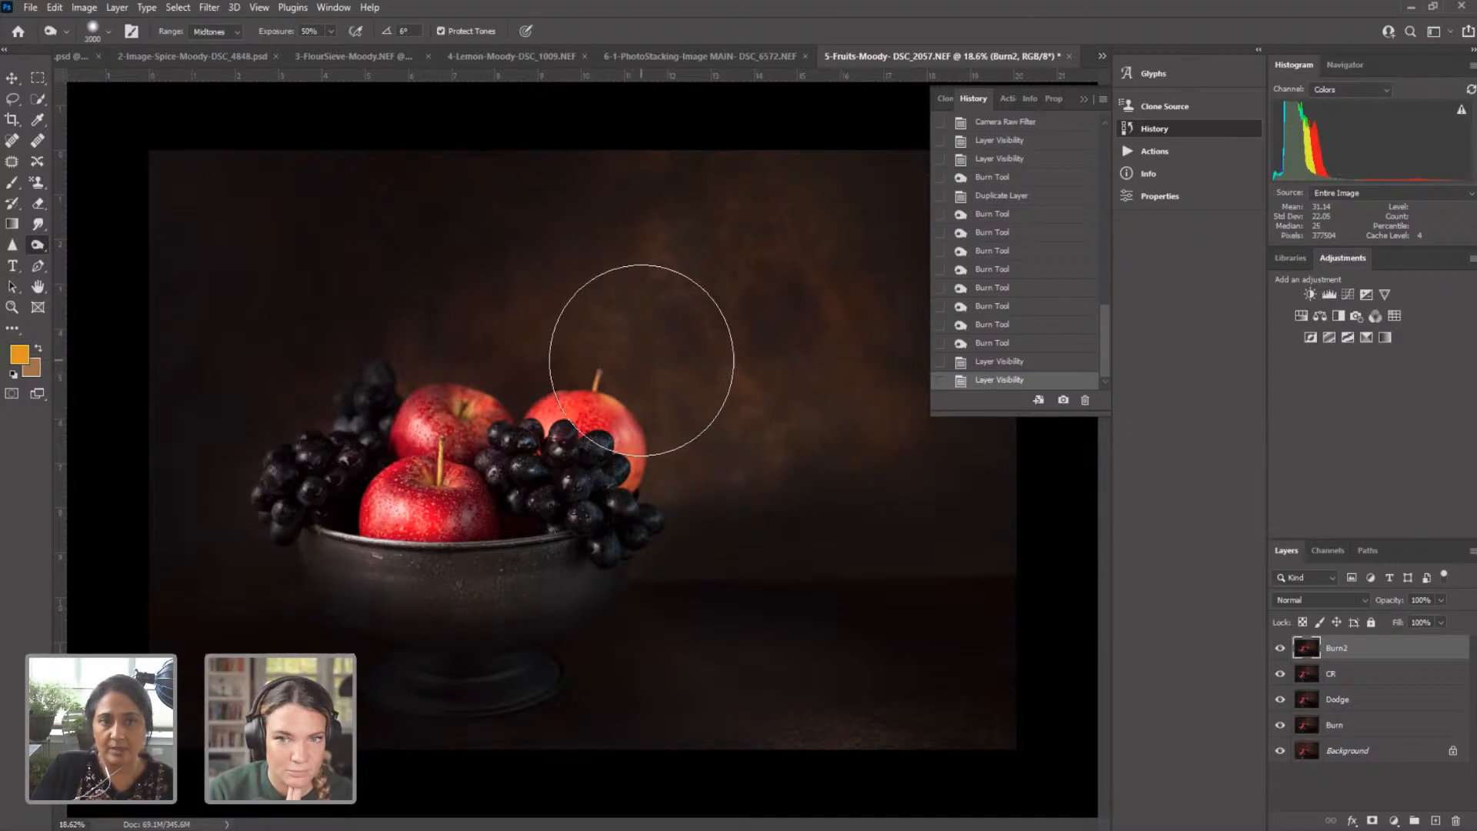
{"action": "left_click", "coordinate": [687, 307]}
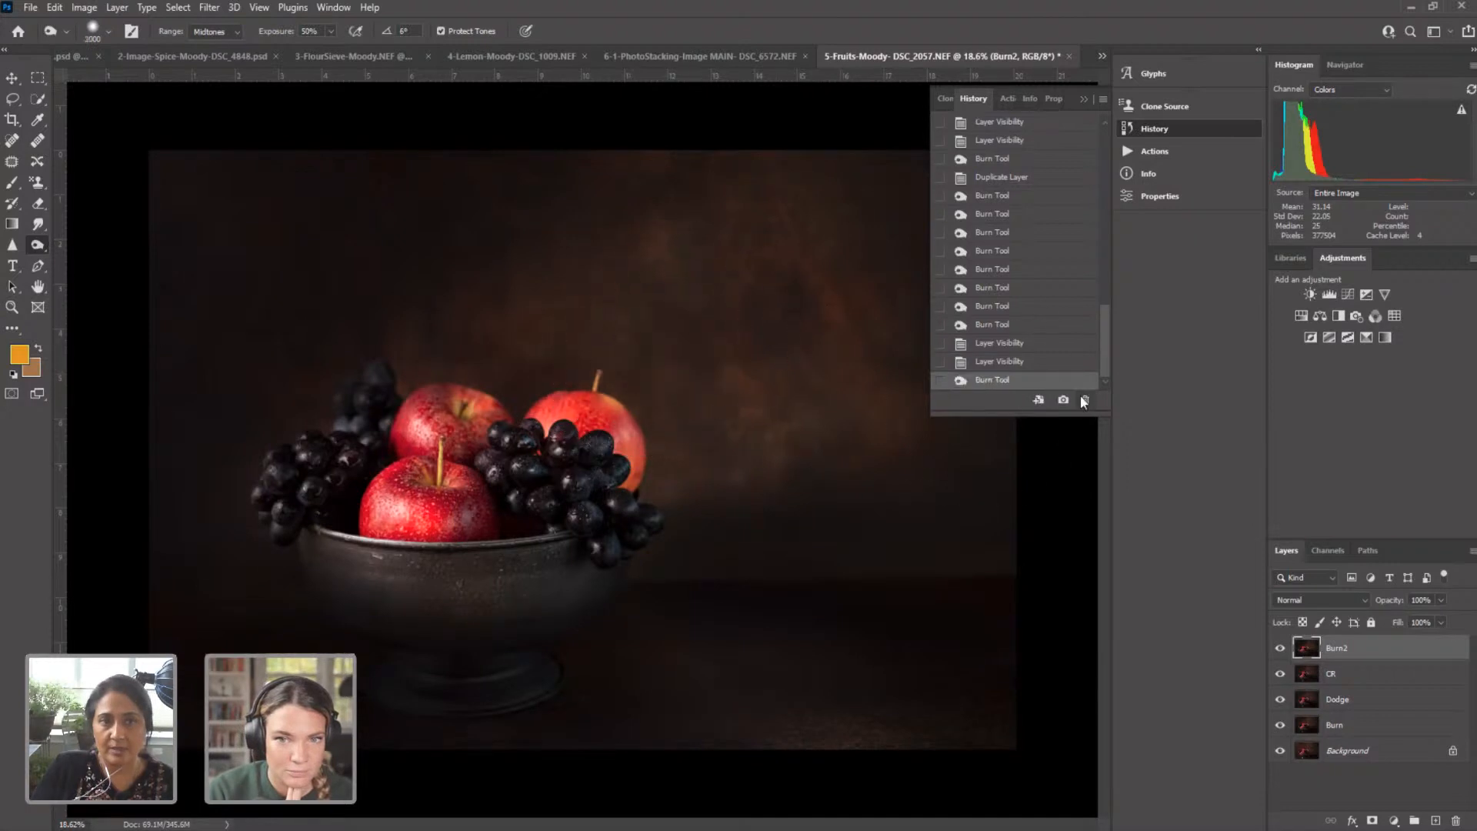
{"action": "left_click", "coordinate": [663, 315]}
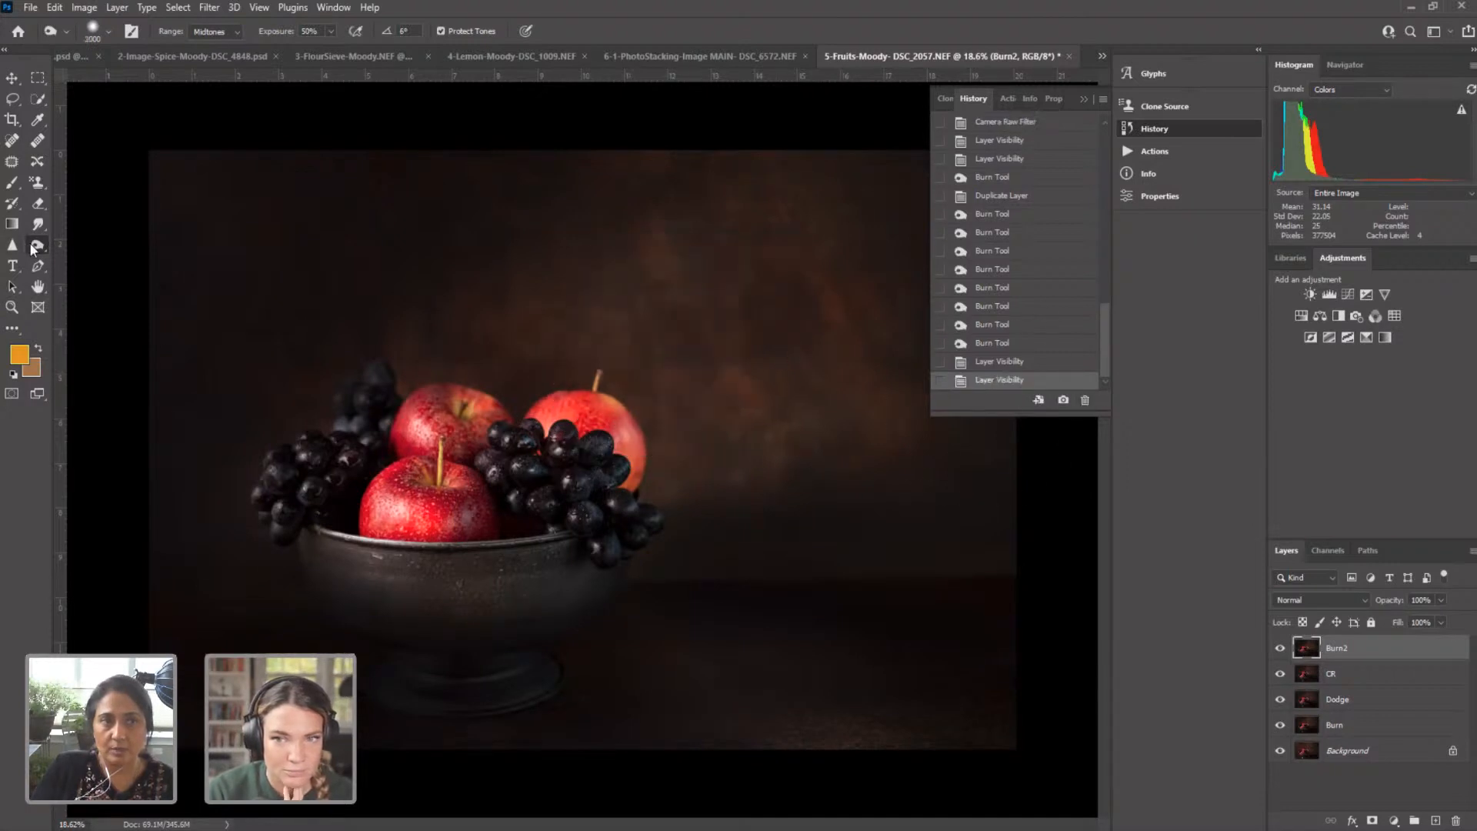
{"action": "right_click", "coordinate": [34, 247]}
{"action": "left_click", "coordinate": [82, 256]}
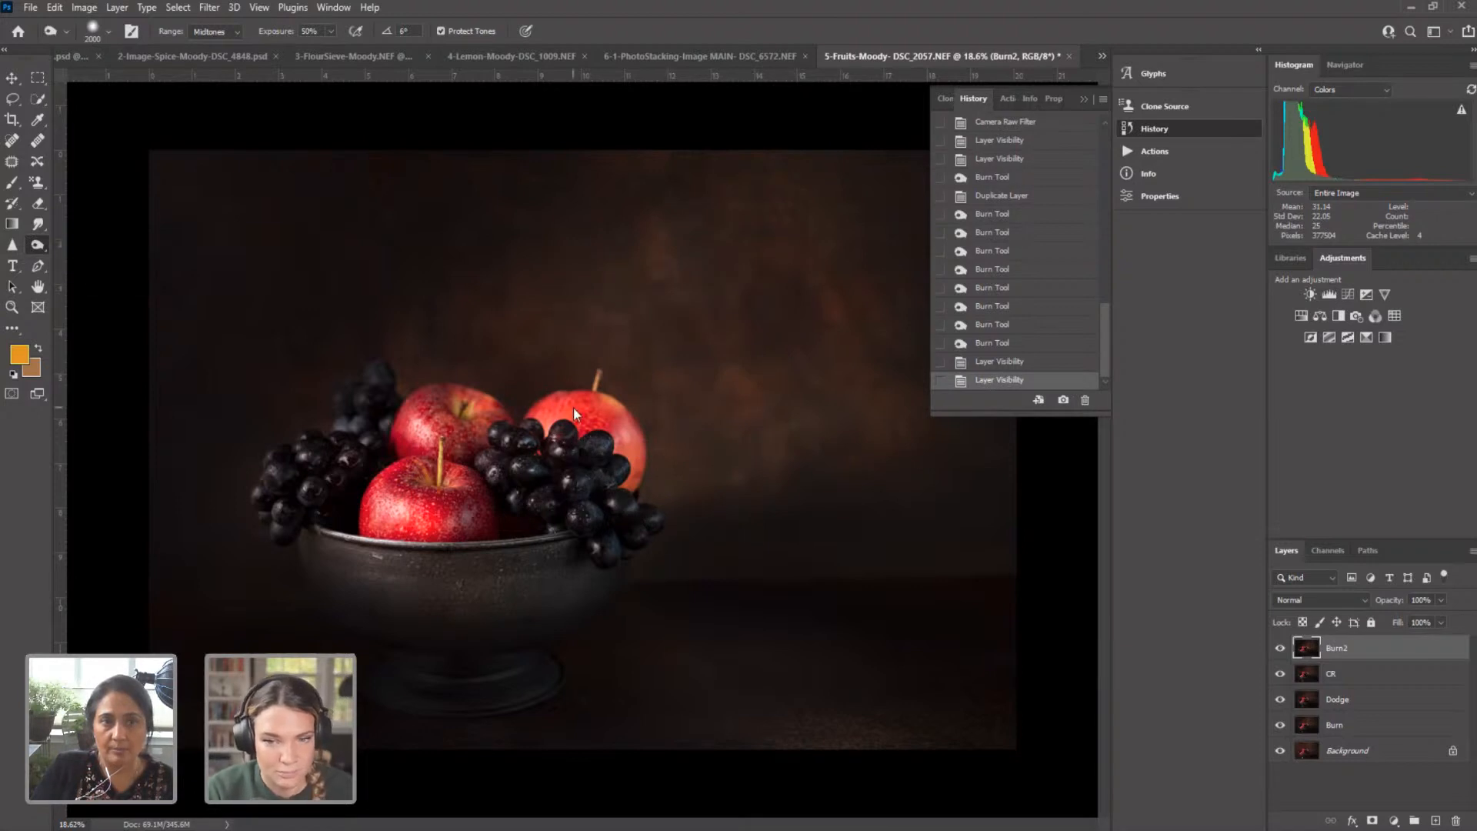
{"action": "left_click", "coordinate": [656, 366]}
{"action": "left_click", "coordinate": [729, 318]}
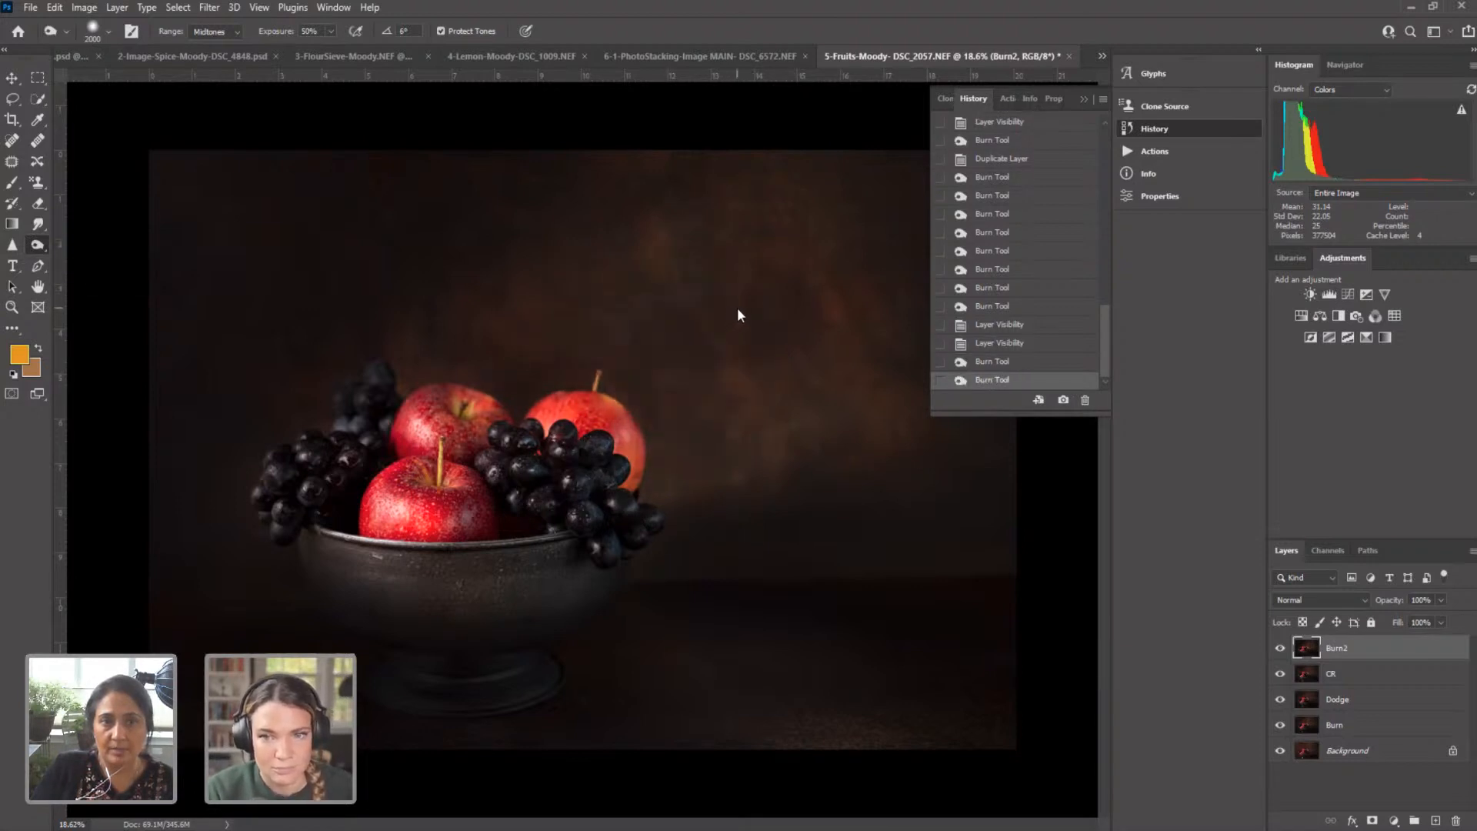
{"action": "left_click", "coordinate": [1085, 398]}
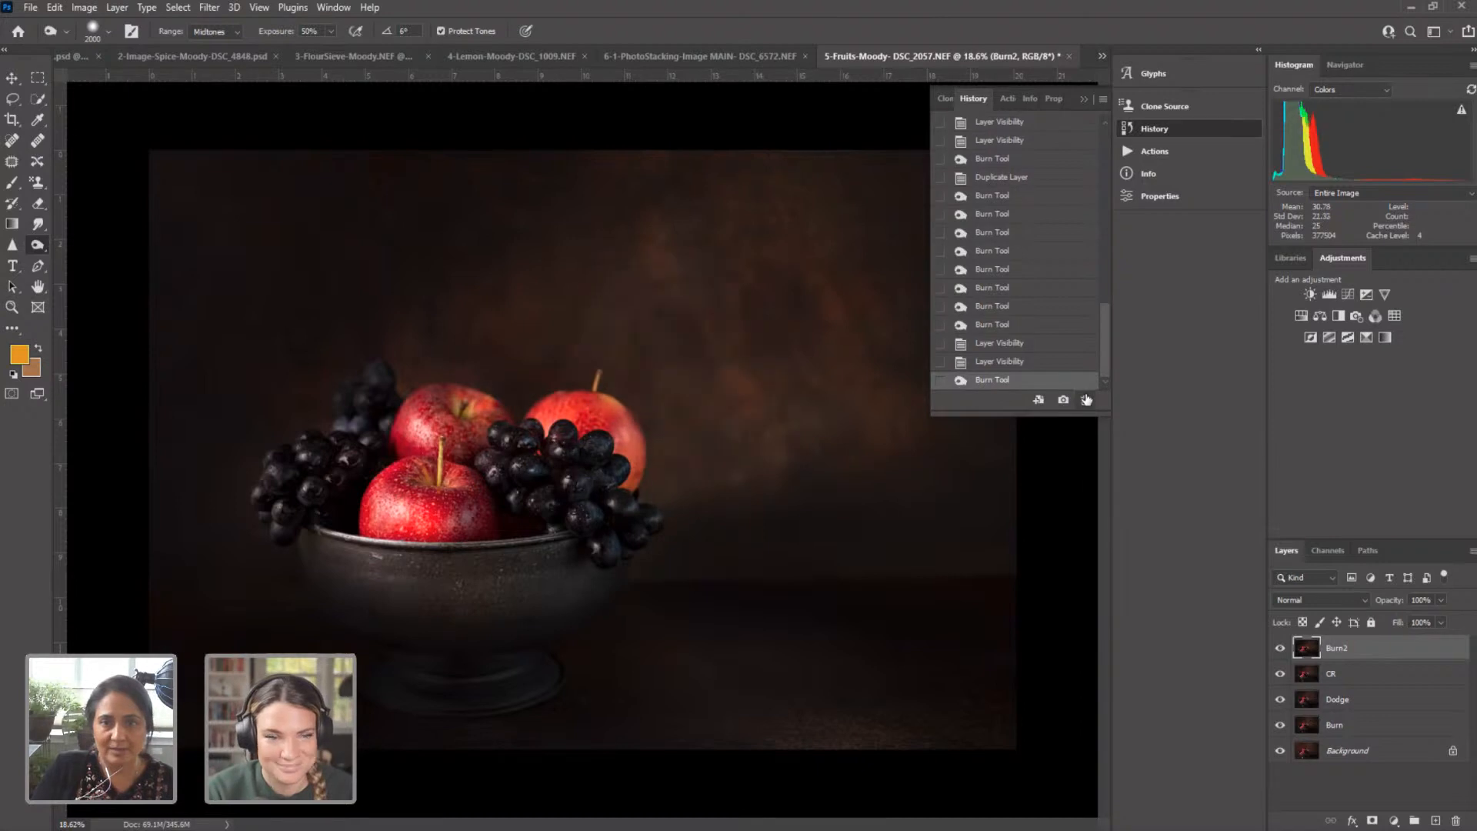
{"action": "left_click", "coordinate": [1084, 400]}
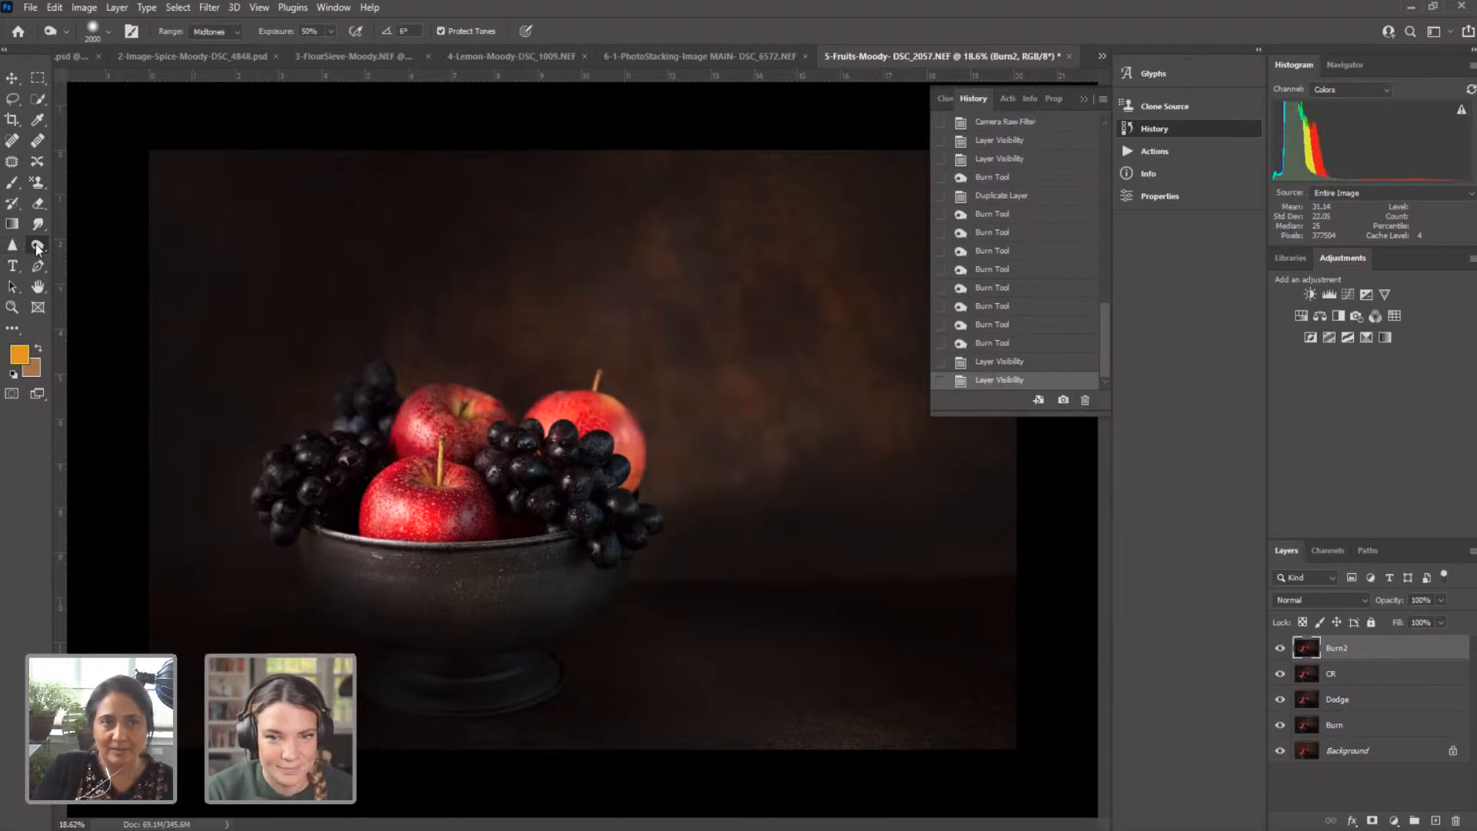
Step: Dodge the background above and behind the right-hand apple on Burn2 with a size 1900 brush
{"action": "left_click", "coordinate": [100, 246]}
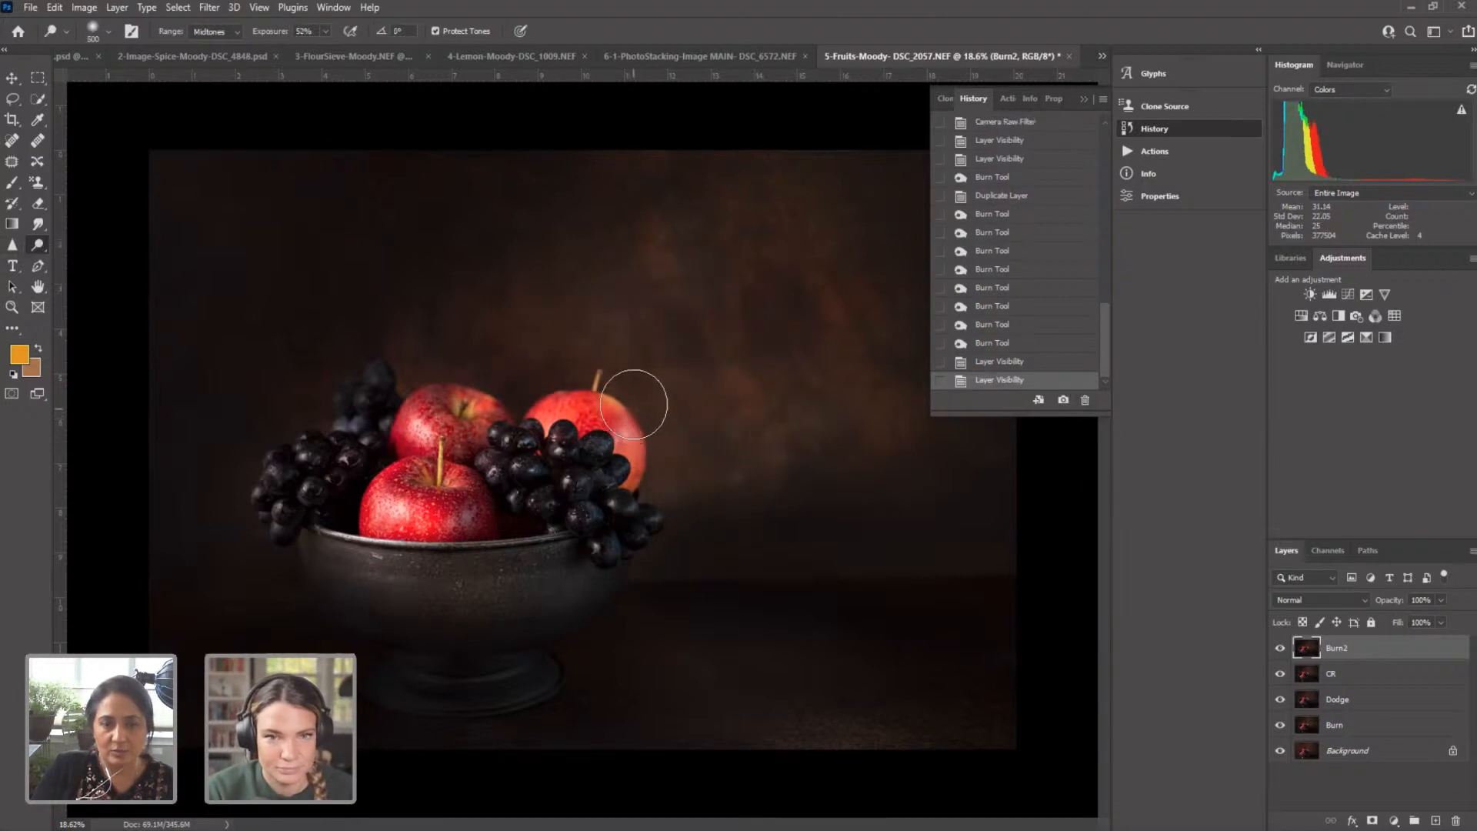
{"action": "mouse_move", "coordinate": [627, 367]}
{"action": "left_mouse_down"}
{"action": "mouse_move", "coordinate": [610, 323]}
{"action": "mouse_move", "coordinate": [623, 313]}
{"action": "left_mouse_up"}
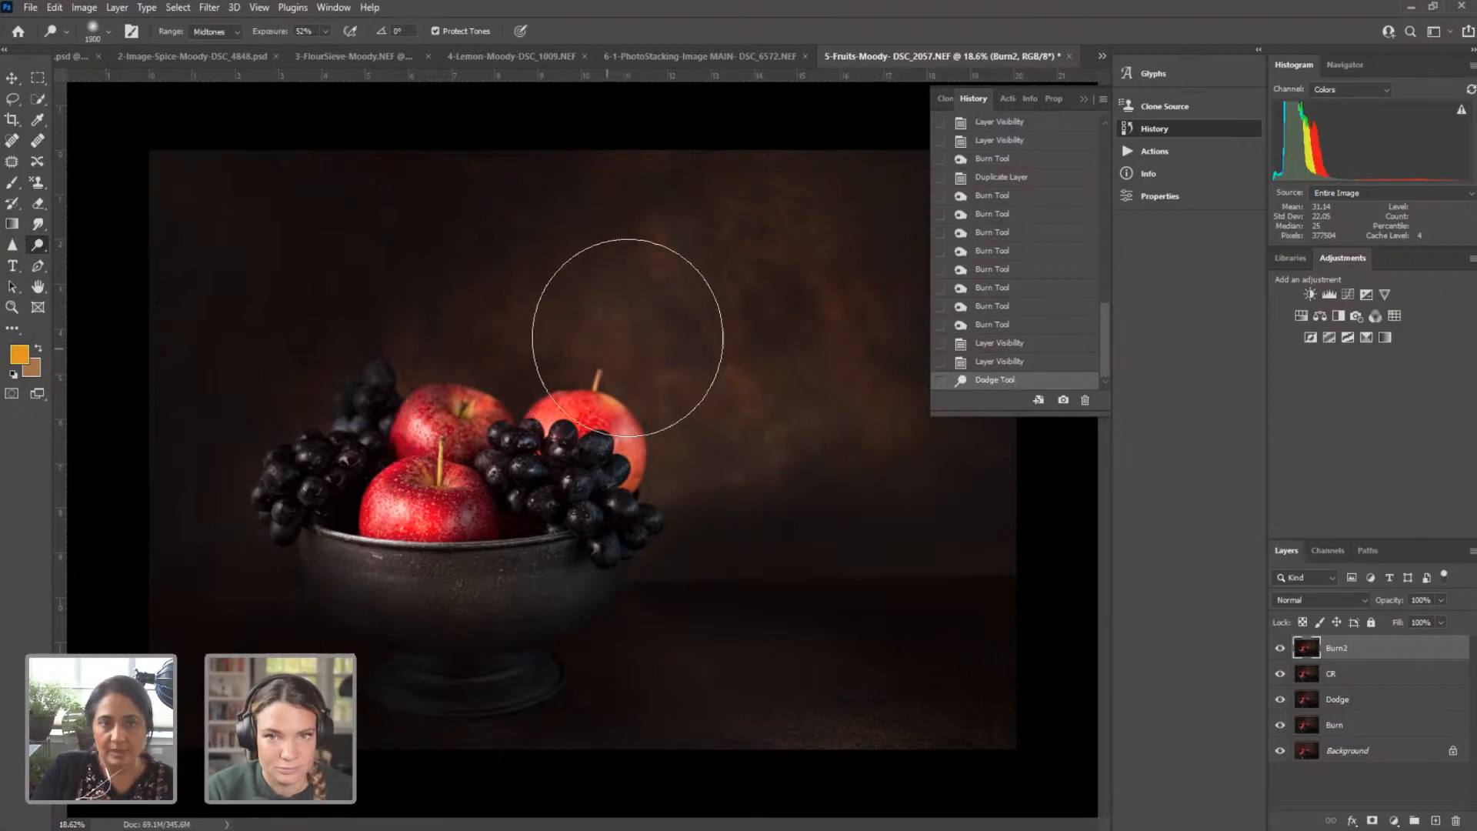
{"action": "left_click", "coordinate": [693, 289]}
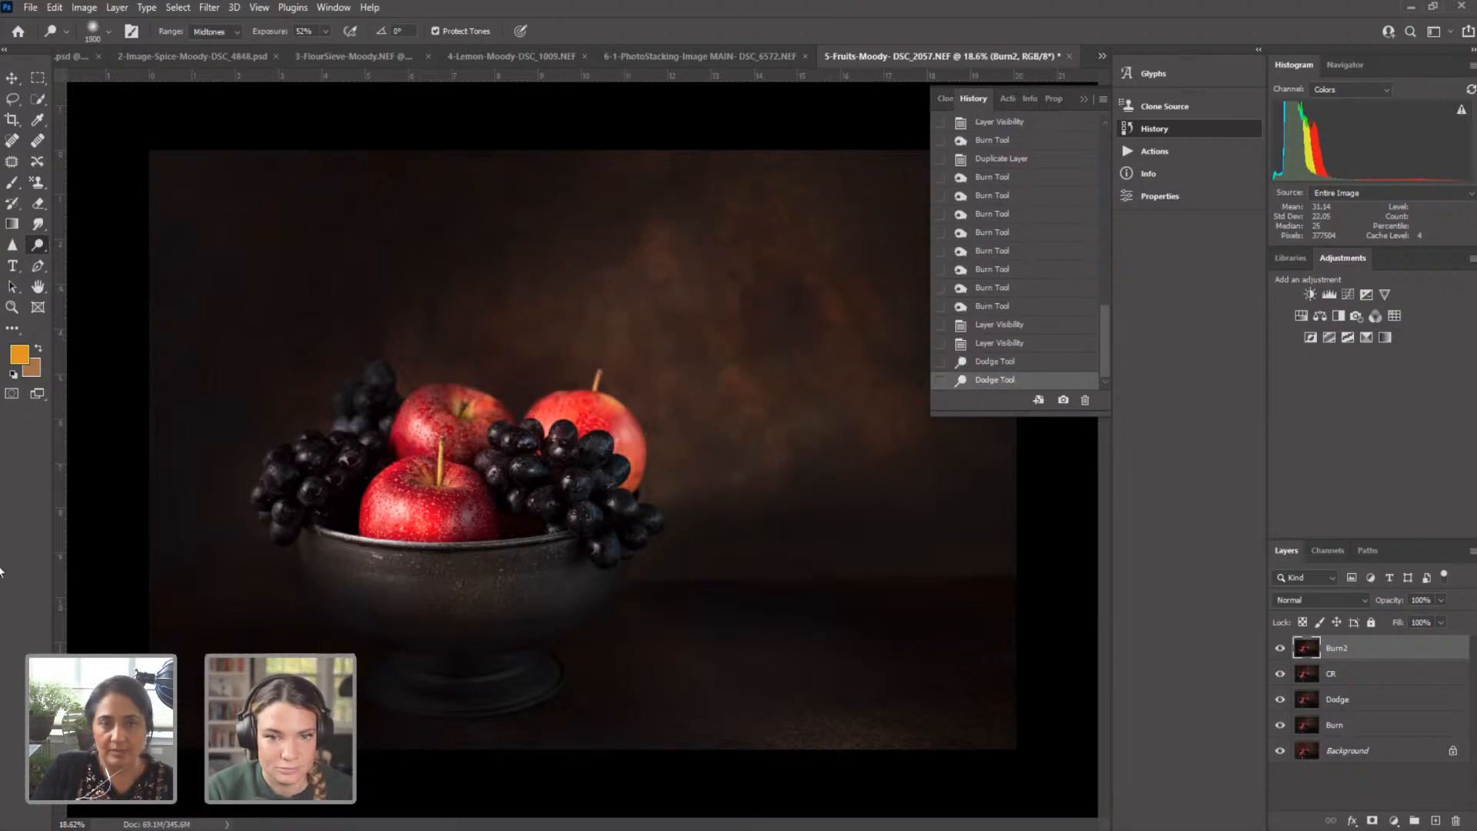
Step: Apply a Curves adjustment to Burn2 with an RGB point at input 231 and output 226
{"action": "left_click", "coordinate": [84, 9]}
{"action": "mouse_move", "coordinate": [98, 51]}
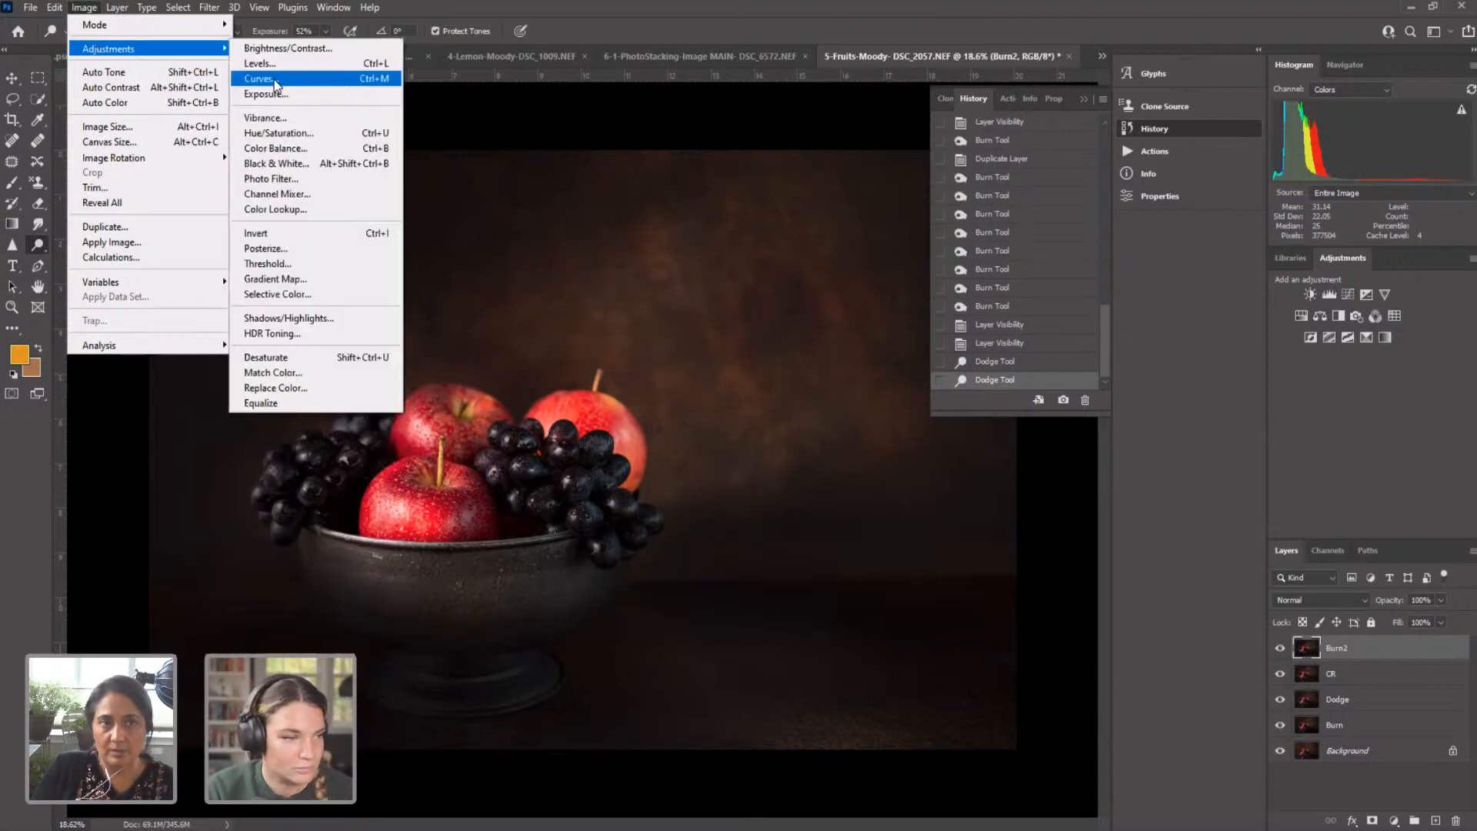
{"action": "left_click", "coordinate": [274, 80]}
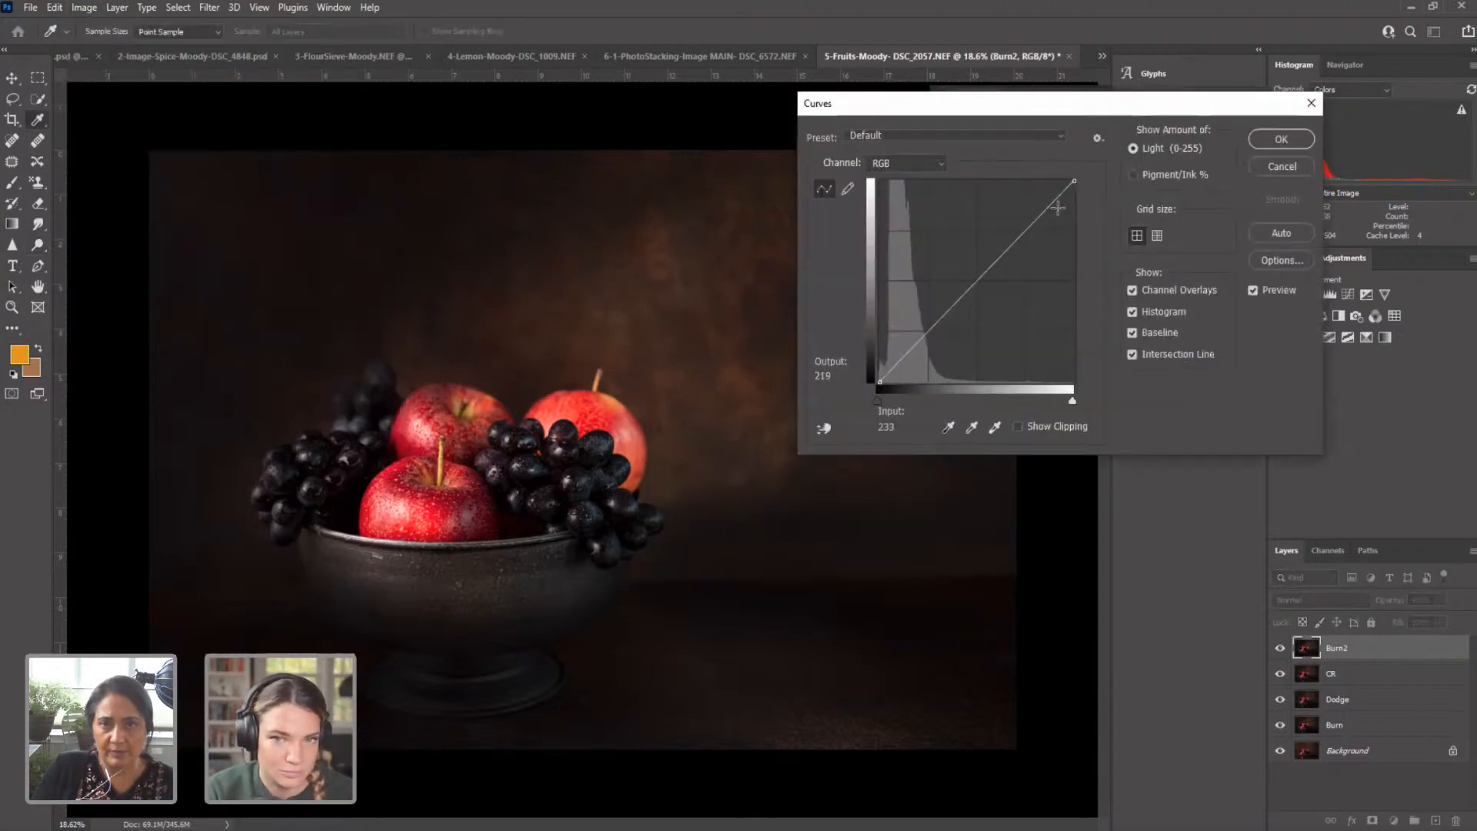
{"action": "left_click", "coordinate": [1055, 204]}
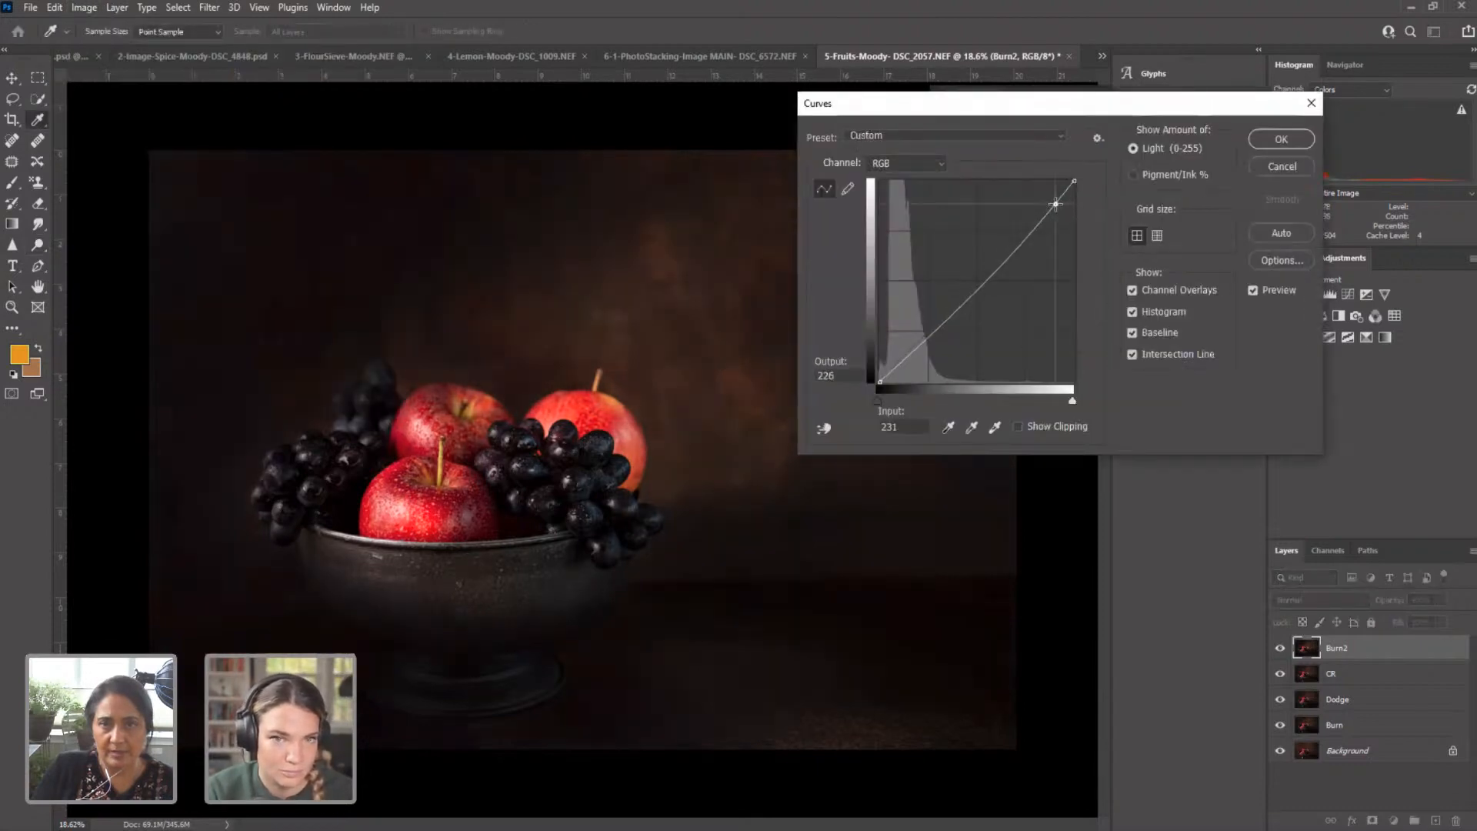
{"action": "left_click", "coordinate": [1281, 140]}
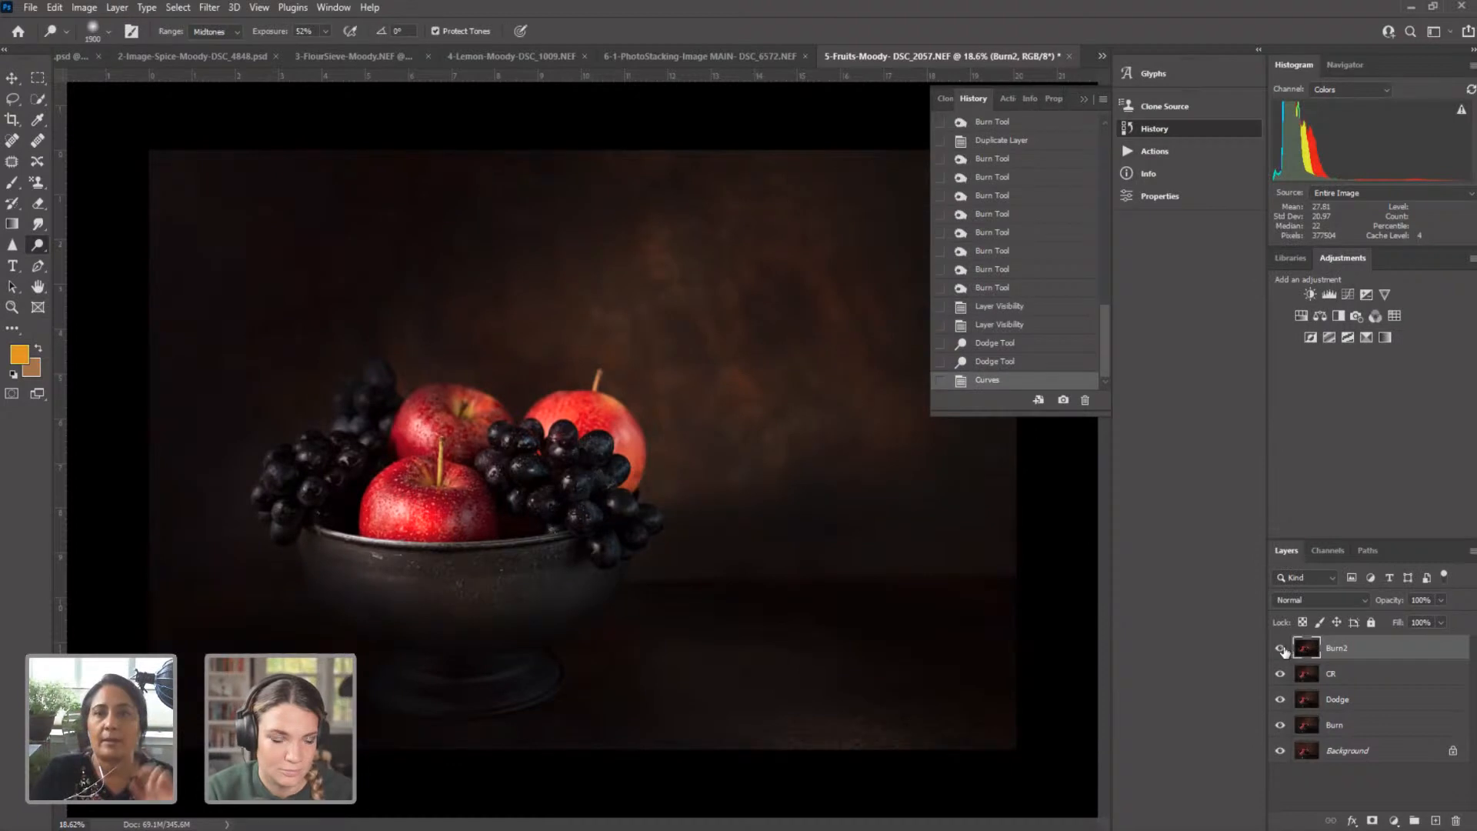
Step: Compare the adjusted photo against the layers below by hiding Burn2 and showing it again
{"action": "left_click", "coordinate": [1279, 649]}
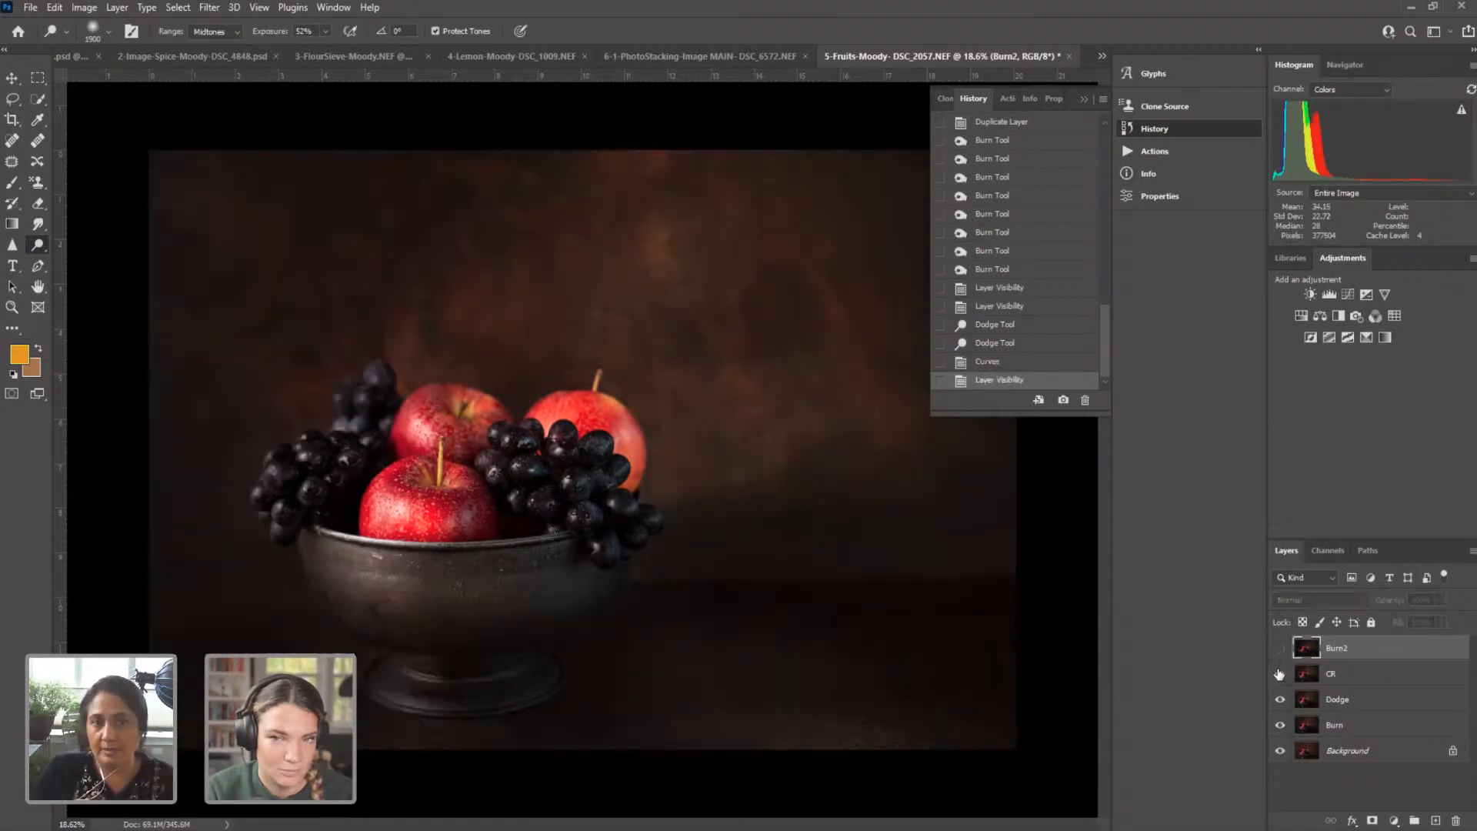
{"action": "left_click", "coordinate": [1279, 650]}
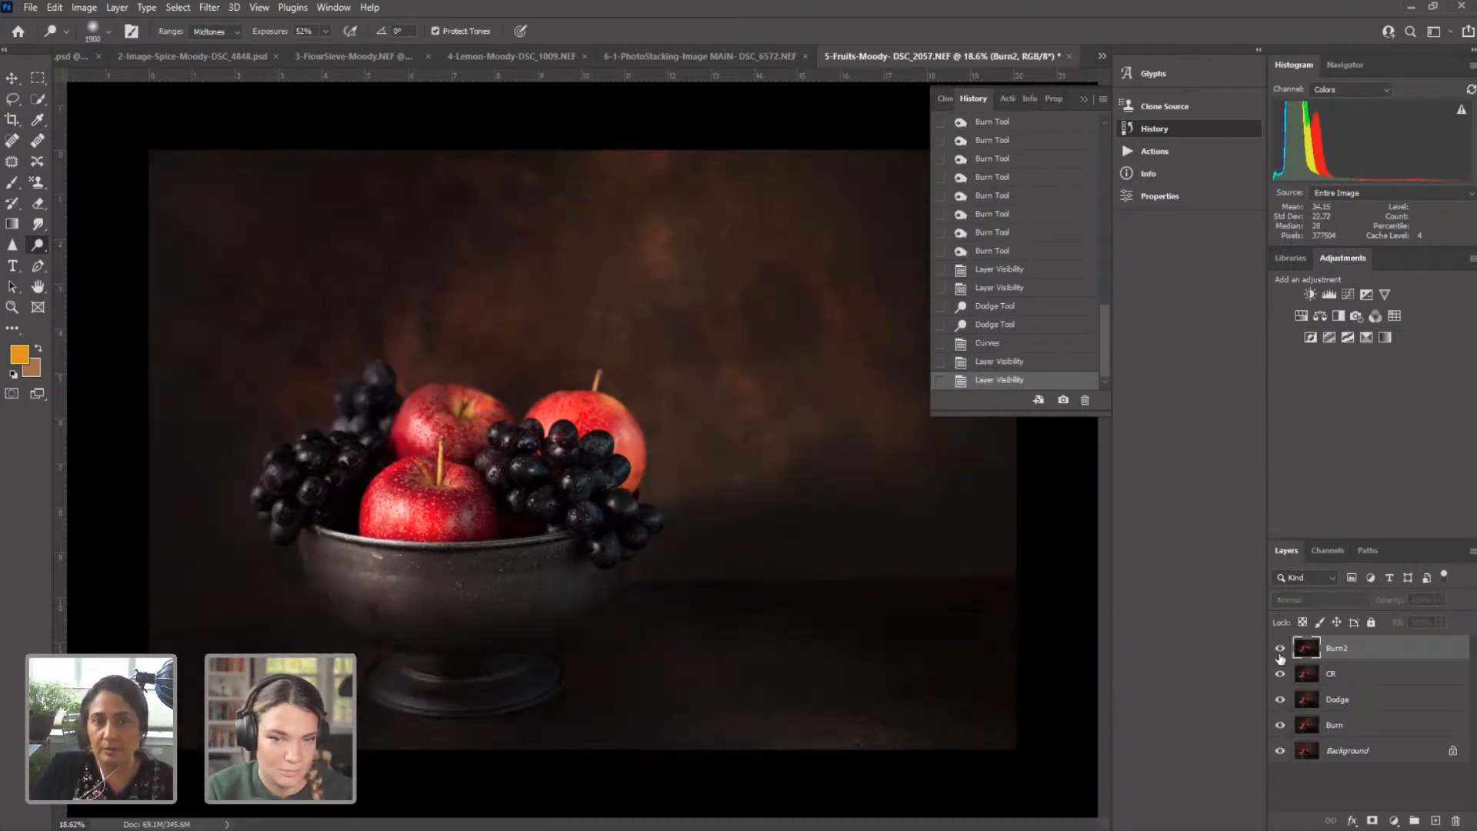
Step: Compare the photo with Burn2 hidden and shown, and hide Burn2, CR, Dodge and Burn in turn to view the original Background
{"action": "left_click", "coordinate": [1280, 656]}
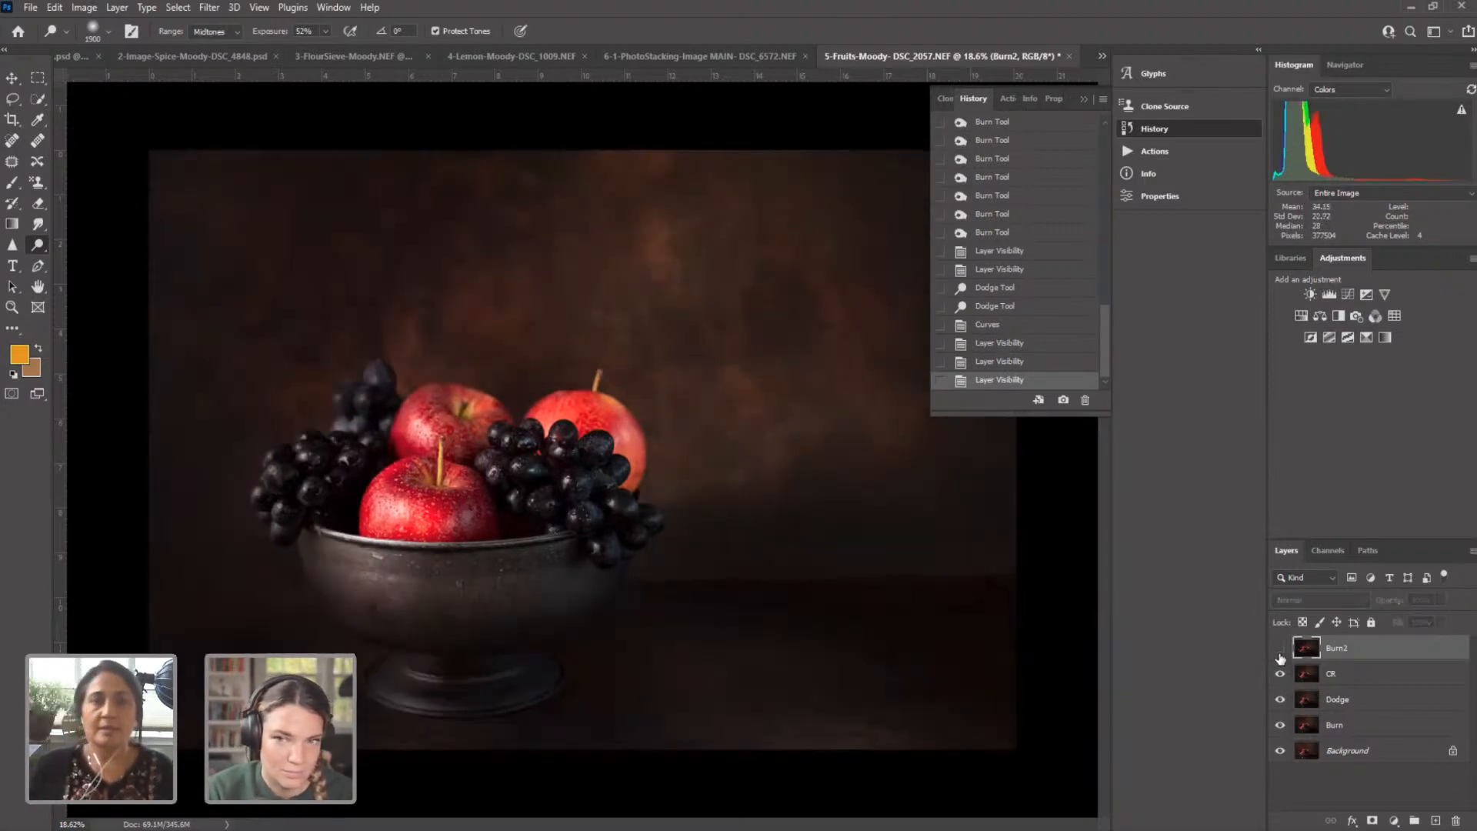
{"action": "left_click", "coordinate": [1280, 656]}
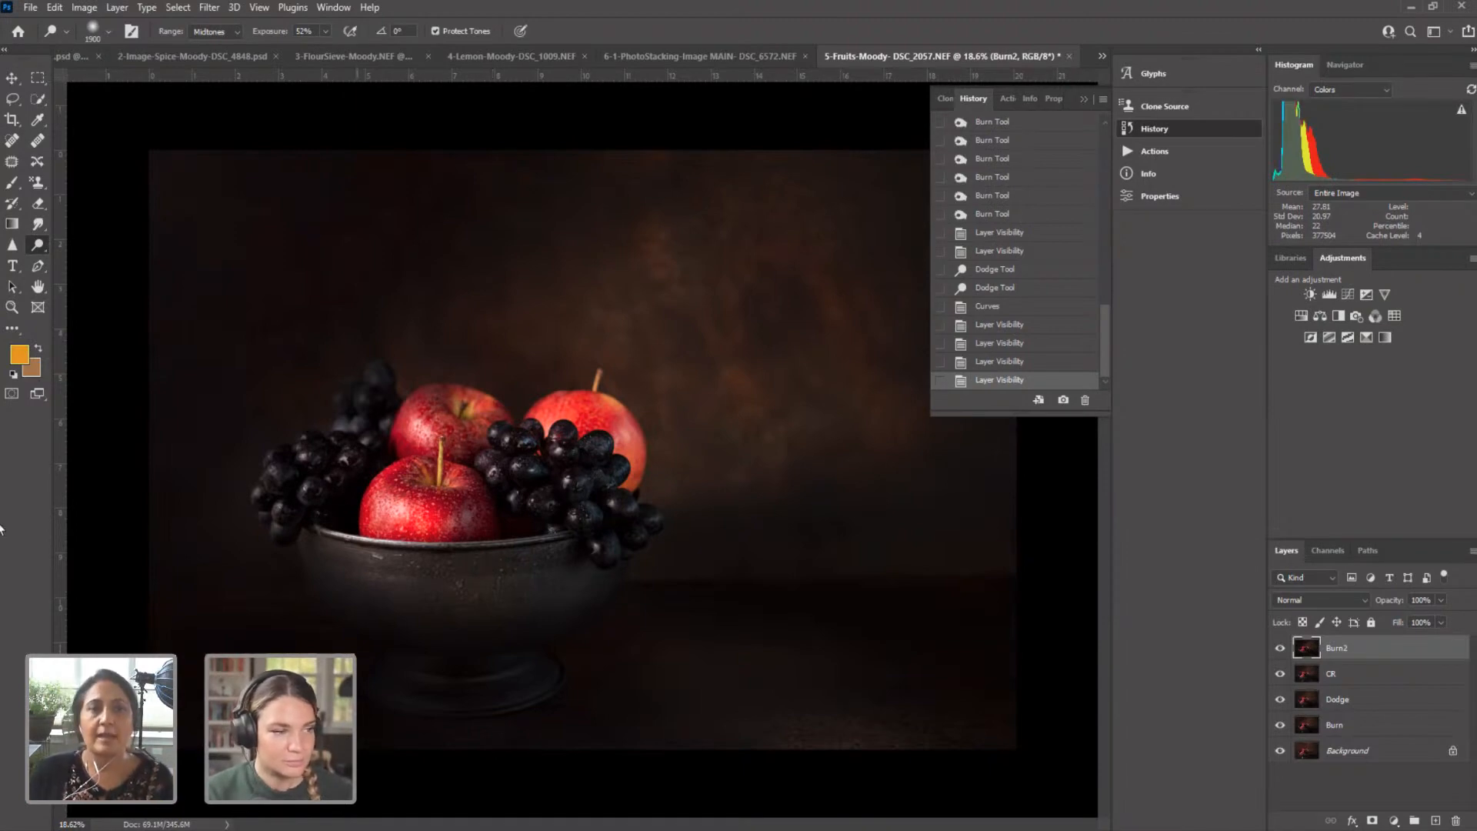
{"action": "left_click", "coordinate": [1280, 648]}
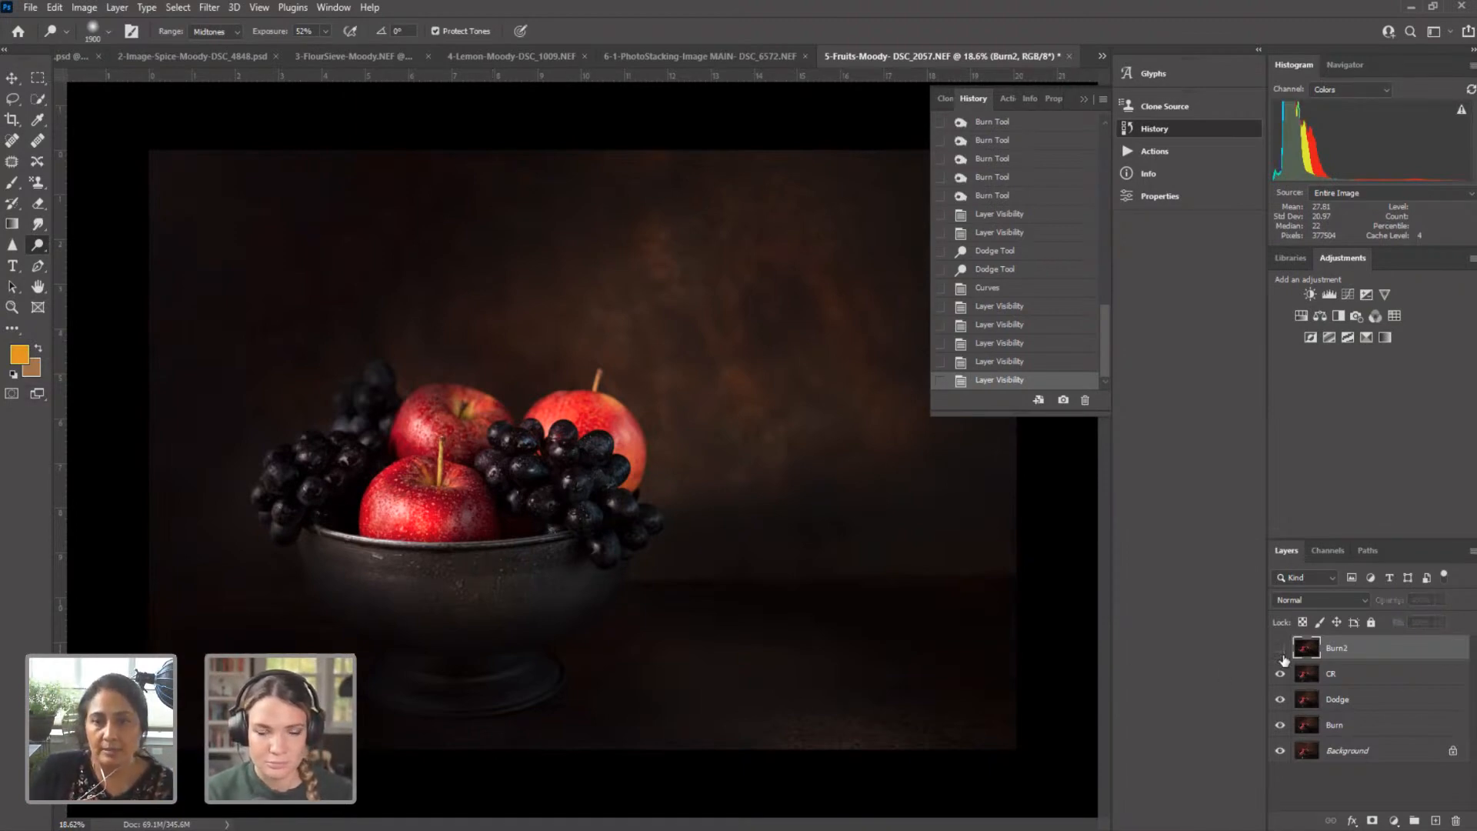
{"action": "left_click", "coordinate": [1280, 673]}
{"action": "left_click", "coordinate": [1280, 700]}
{"action": "left_click", "coordinate": [1280, 724]}
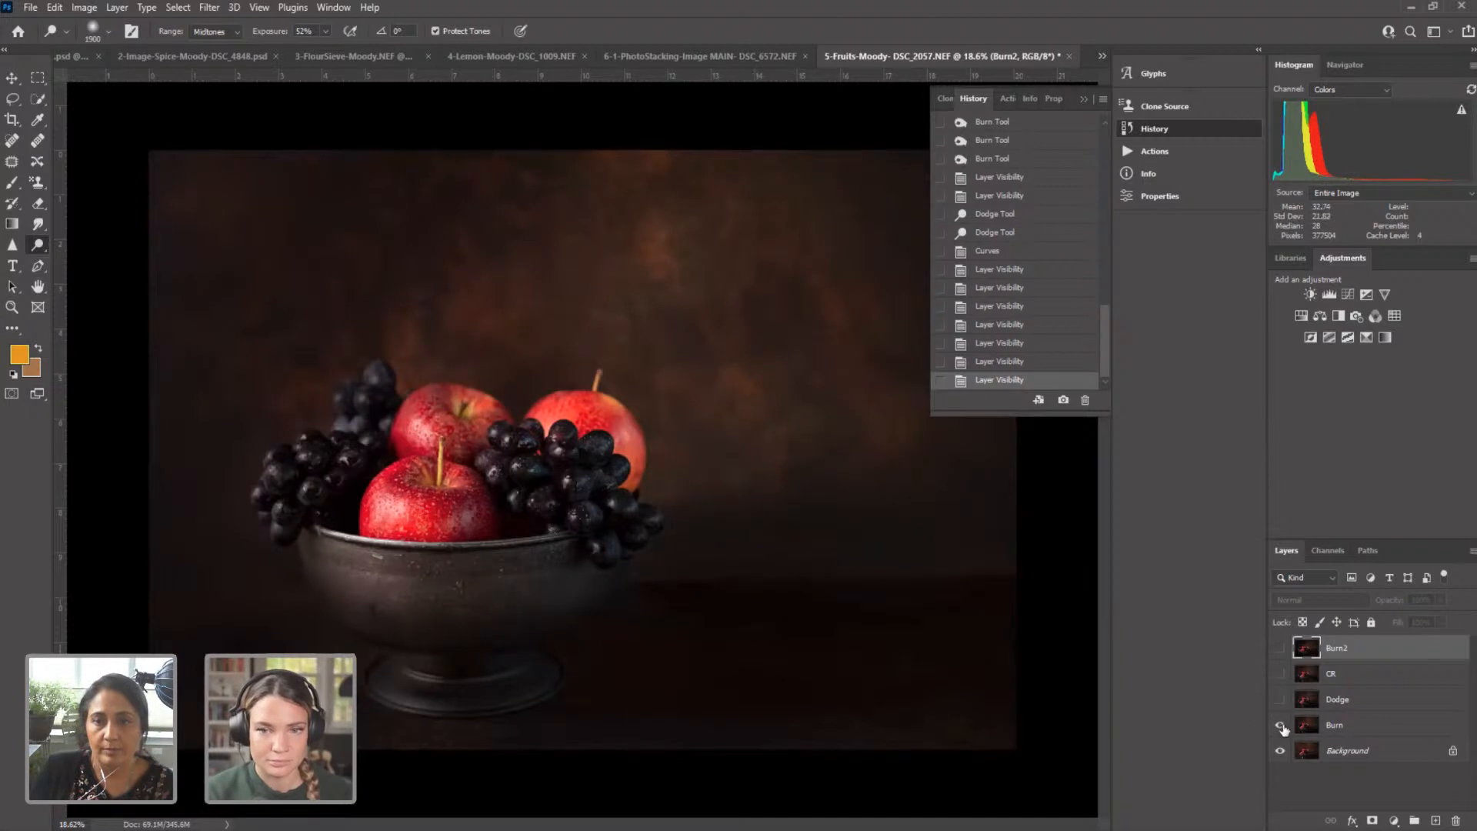
Step: Try a Brightness/Contrast adjustment with brightness 60 on the Background layer, and discard it
{"action": "left_click", "coordinate": [88, 9]}
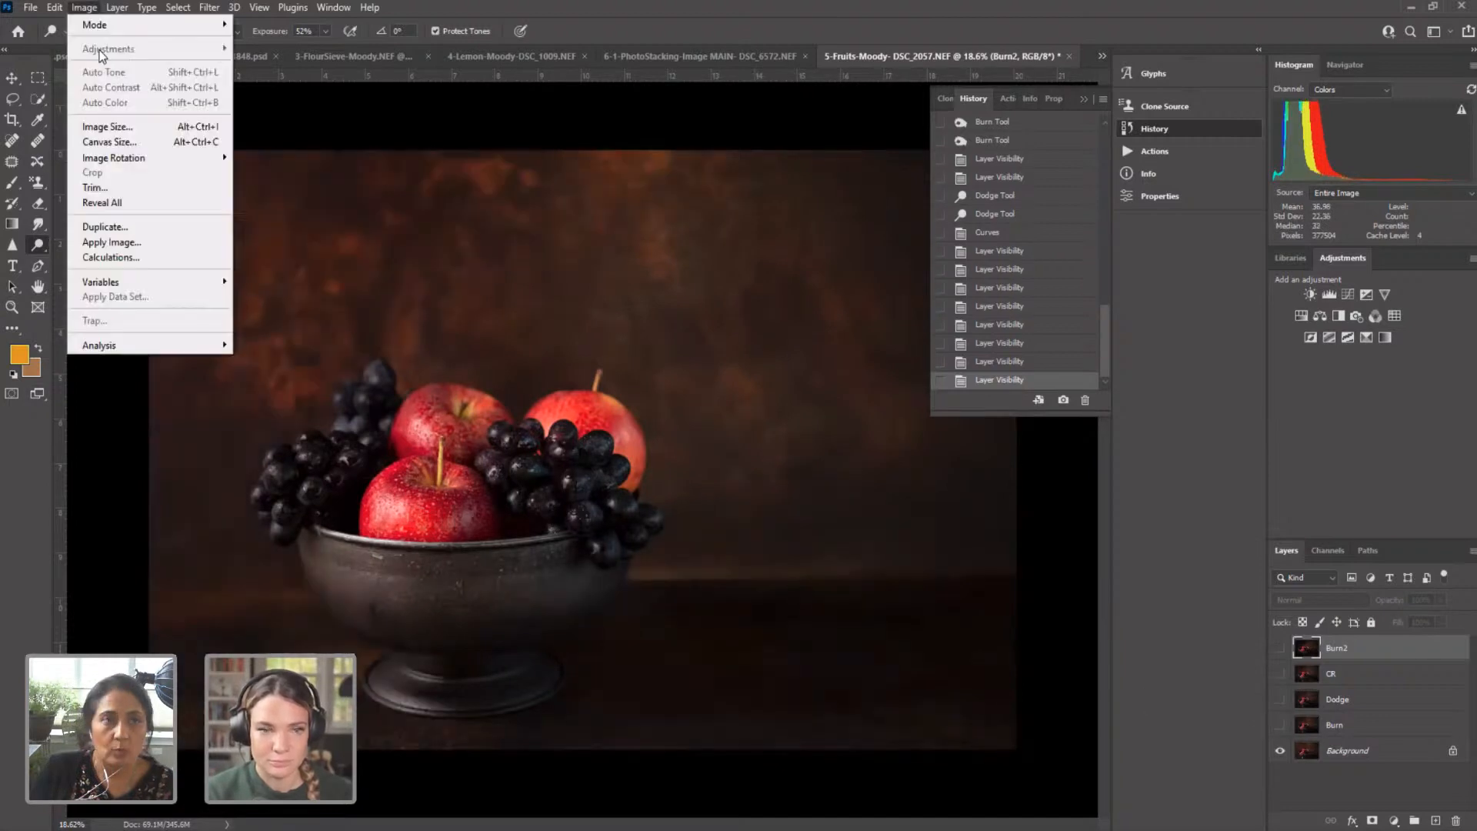
{"action": "left_click", "coordinate": [1345, 750]}
{"action": "left_click", "coordinate": [76, 7]}
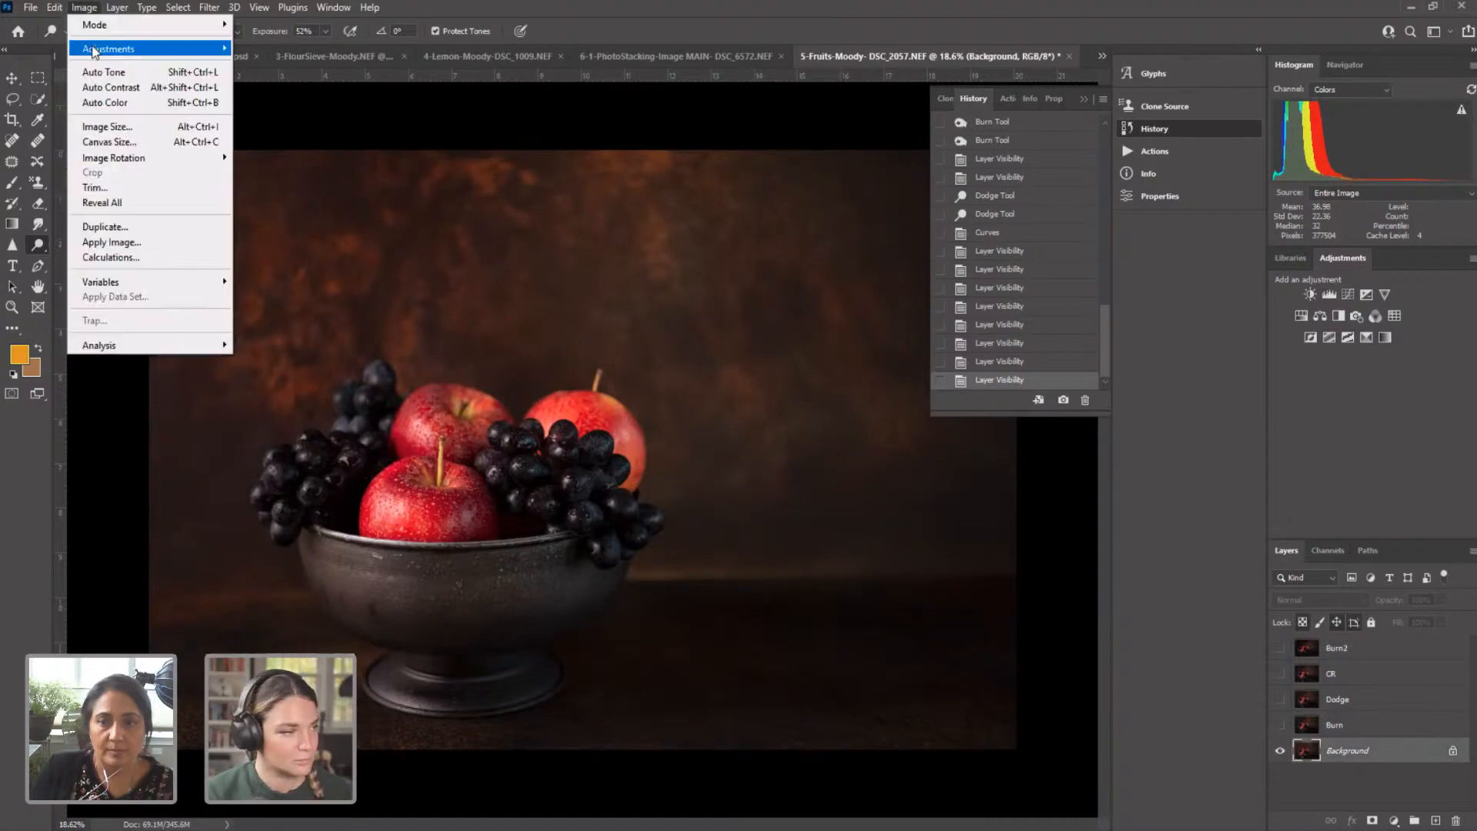
{"action": "mouse_move", "coordinate": [154, 48]}
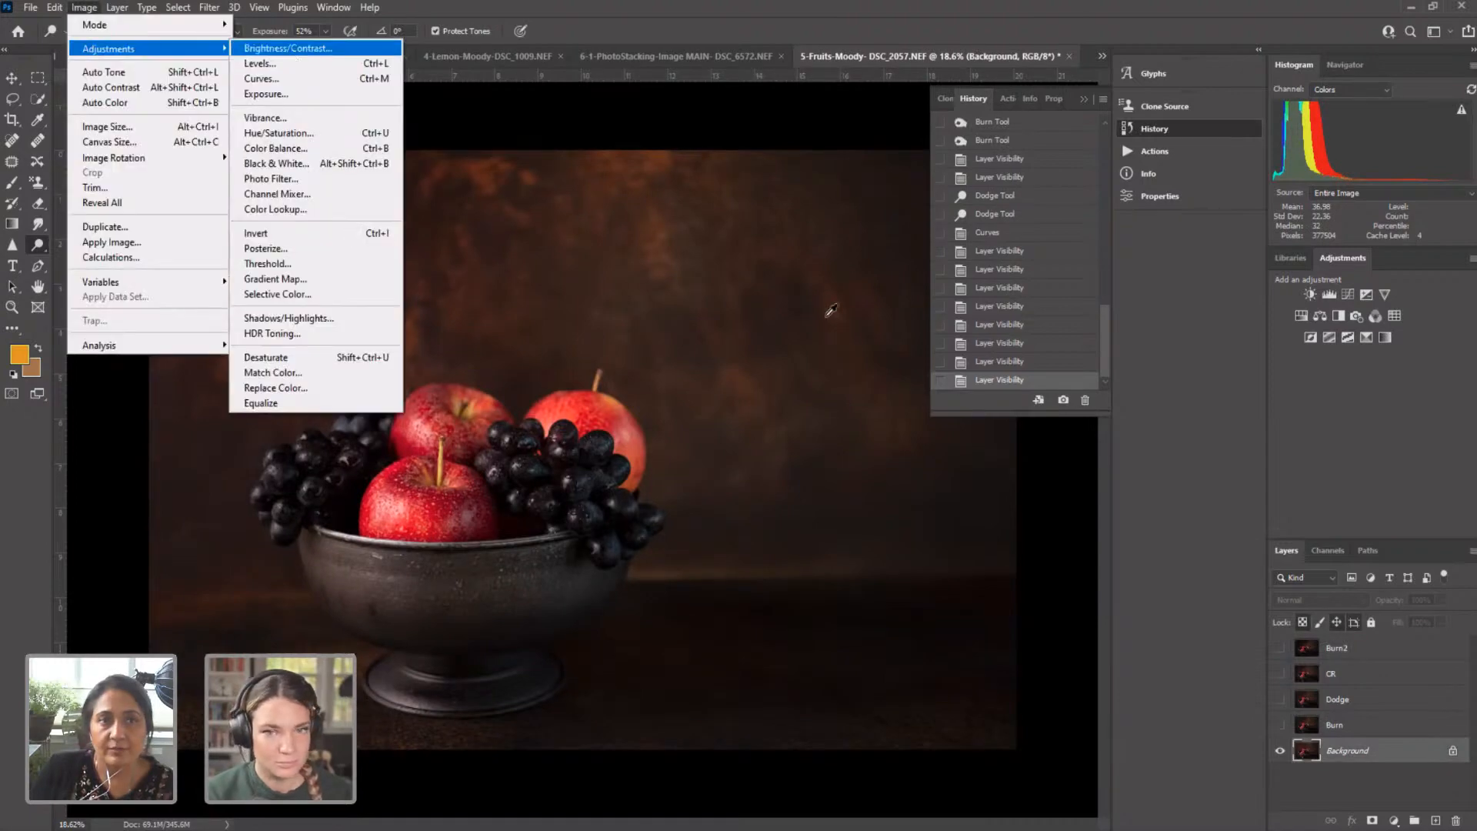
{"action": "left_click", "coordinate": [287, 47]}
{"action": "left_click_drag", "start_coordinate": [676, 186], "coordinate": [701, 192]}
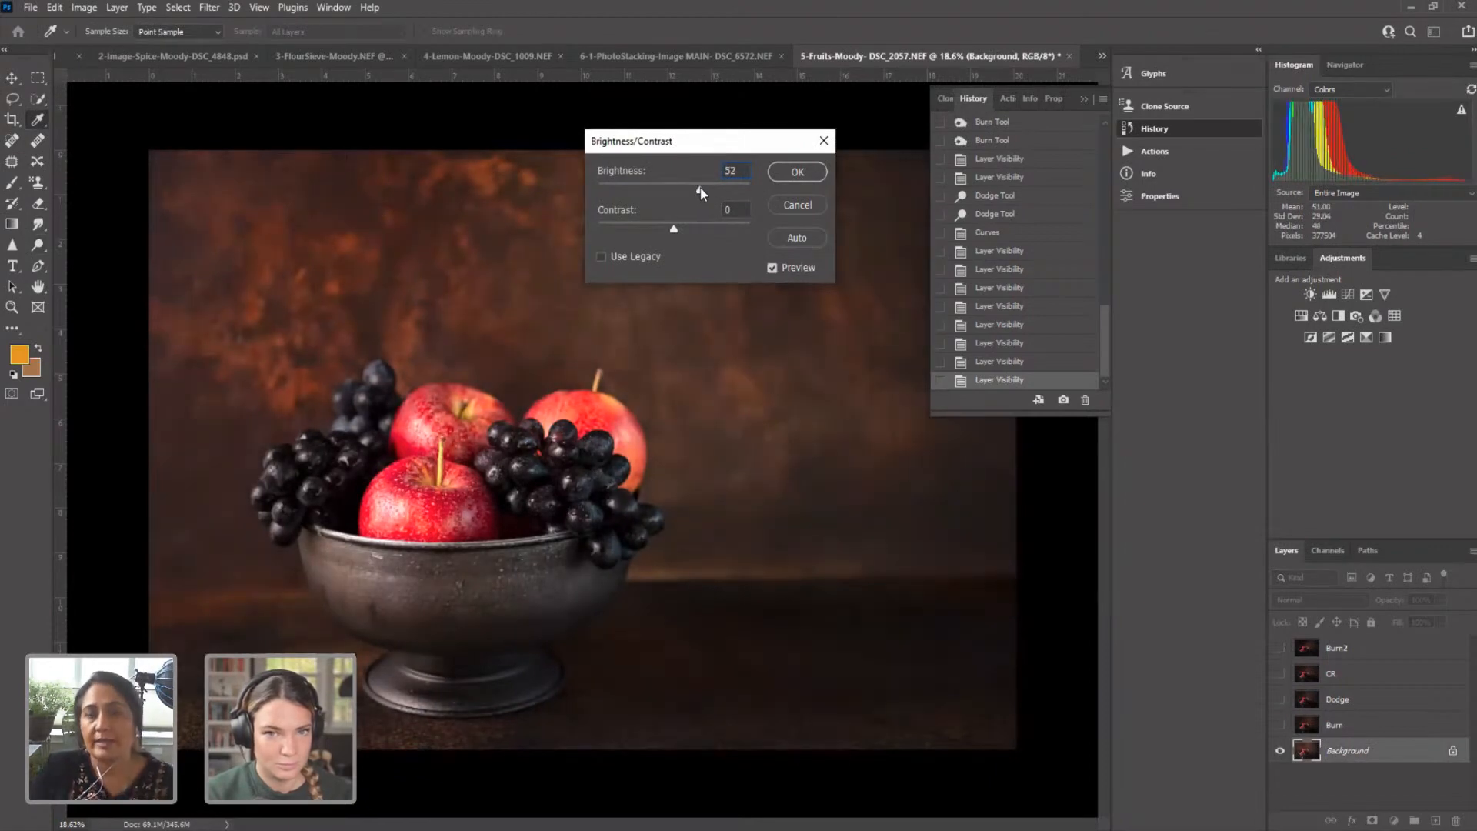
{"action": "left_click_drag", "start_coordinate": [701, 192], "coordinate": [705, 191]}
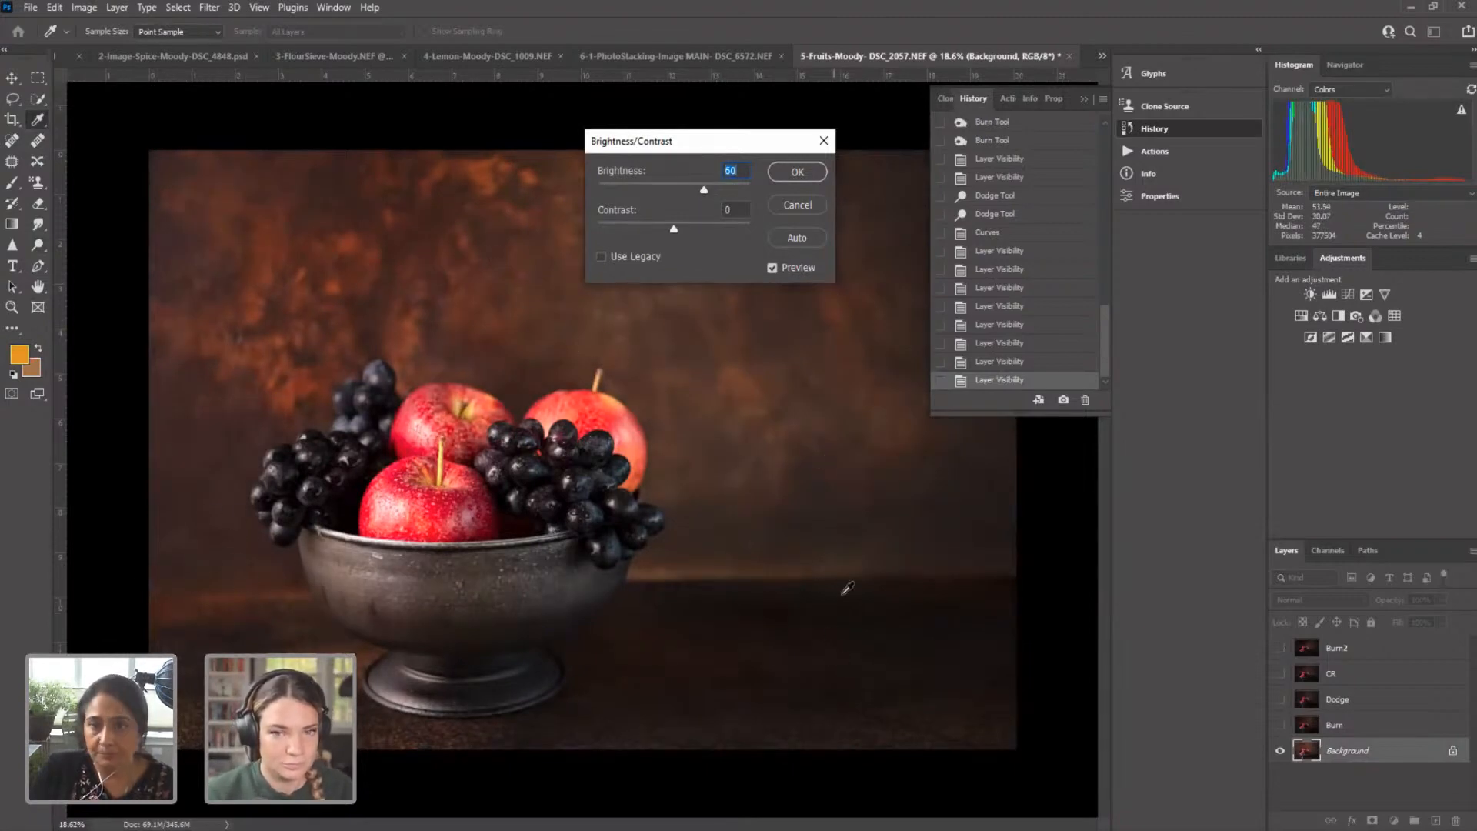
{"action": "left_click", "coordinate": [796, 206]}
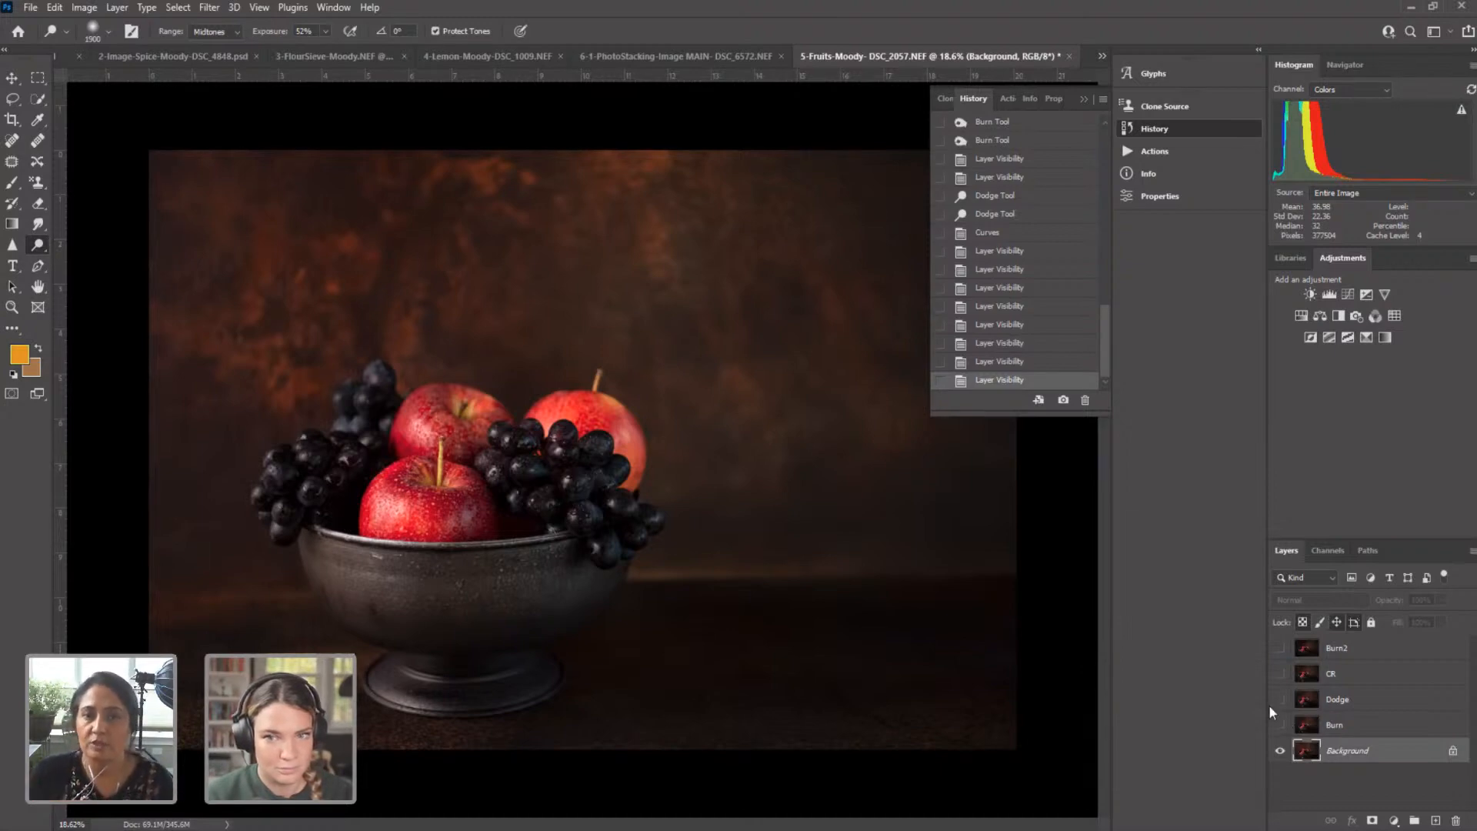
Step: Show the Burn, Dodge, CR and Burn2 layers again in turn to review the edit's progression
{"action": "left_click", "coordinate": [1280, 724]}
{"action": "left_click", "coordinate": [1280, 699]}
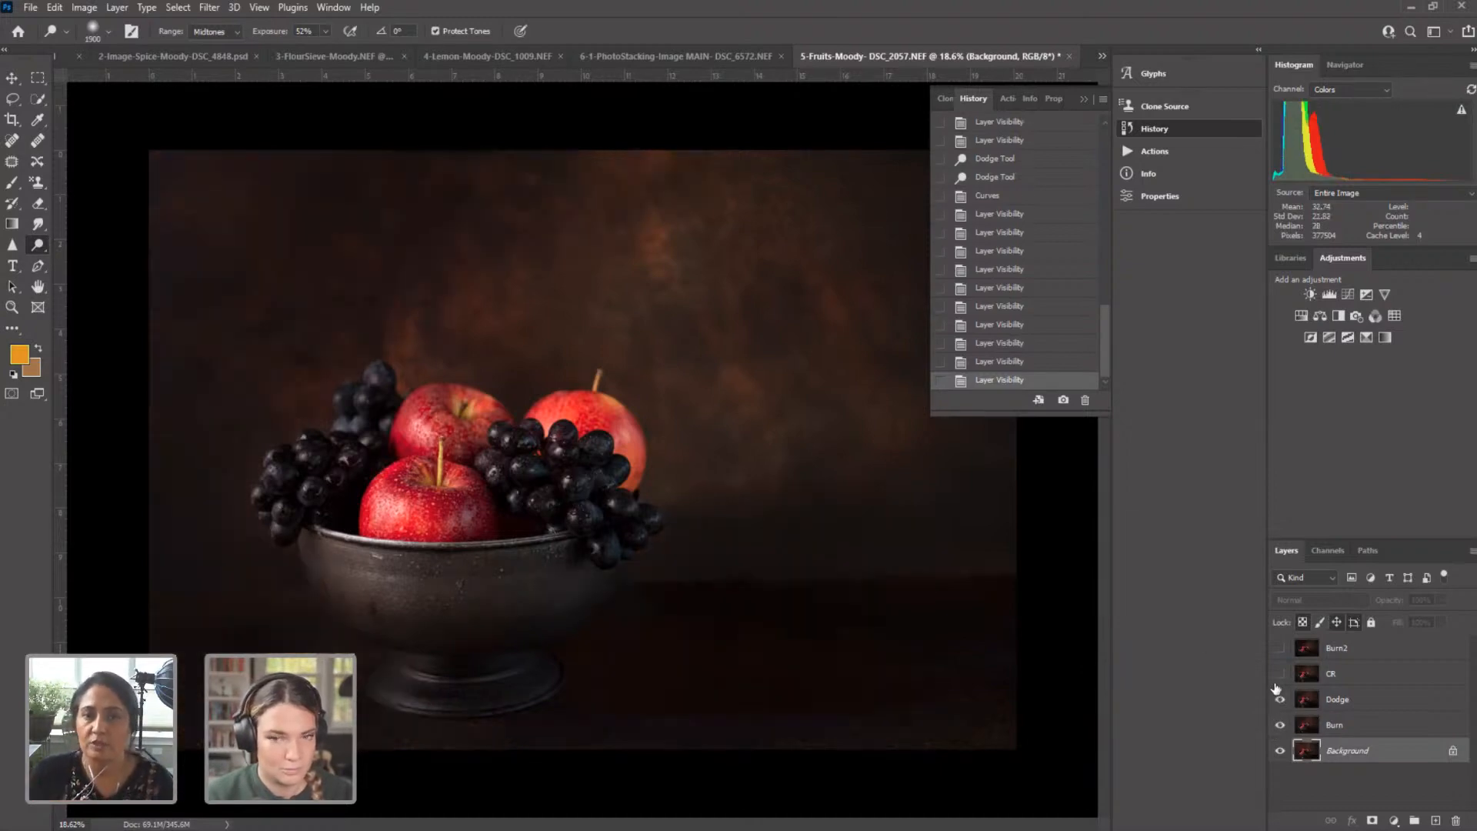
{"action": "left_click", "coordinate": [1280, 673]}
{"action": "left_click", "coordinate": [1278, 647]}
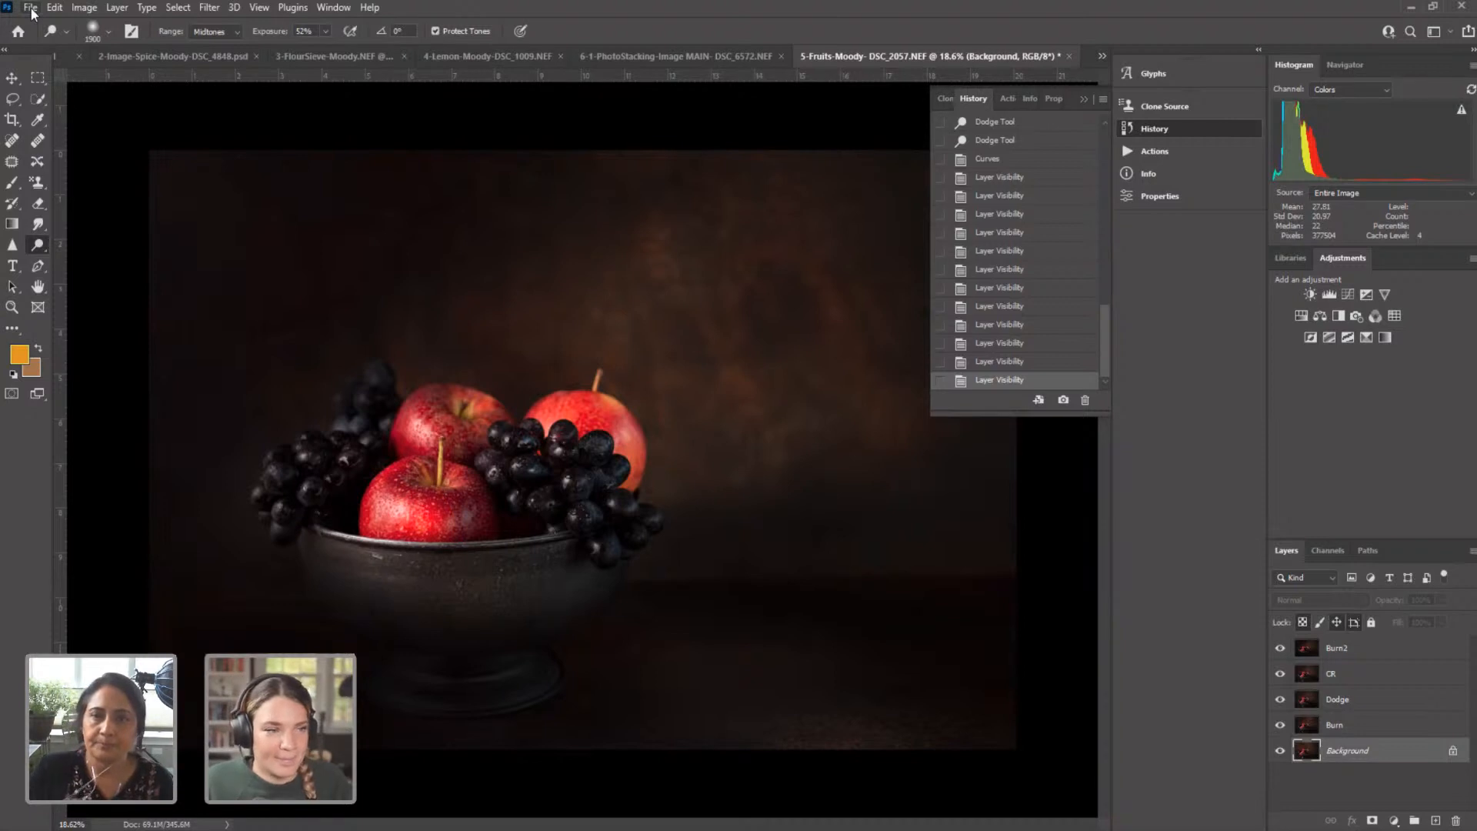
Step: Open 5.2 MoodyDSC_0074.NEF from the Adobe Photoshop Workshop folder with the default Camera Raw settings
{"action": "left_click", "coordinate": [11, 307]}
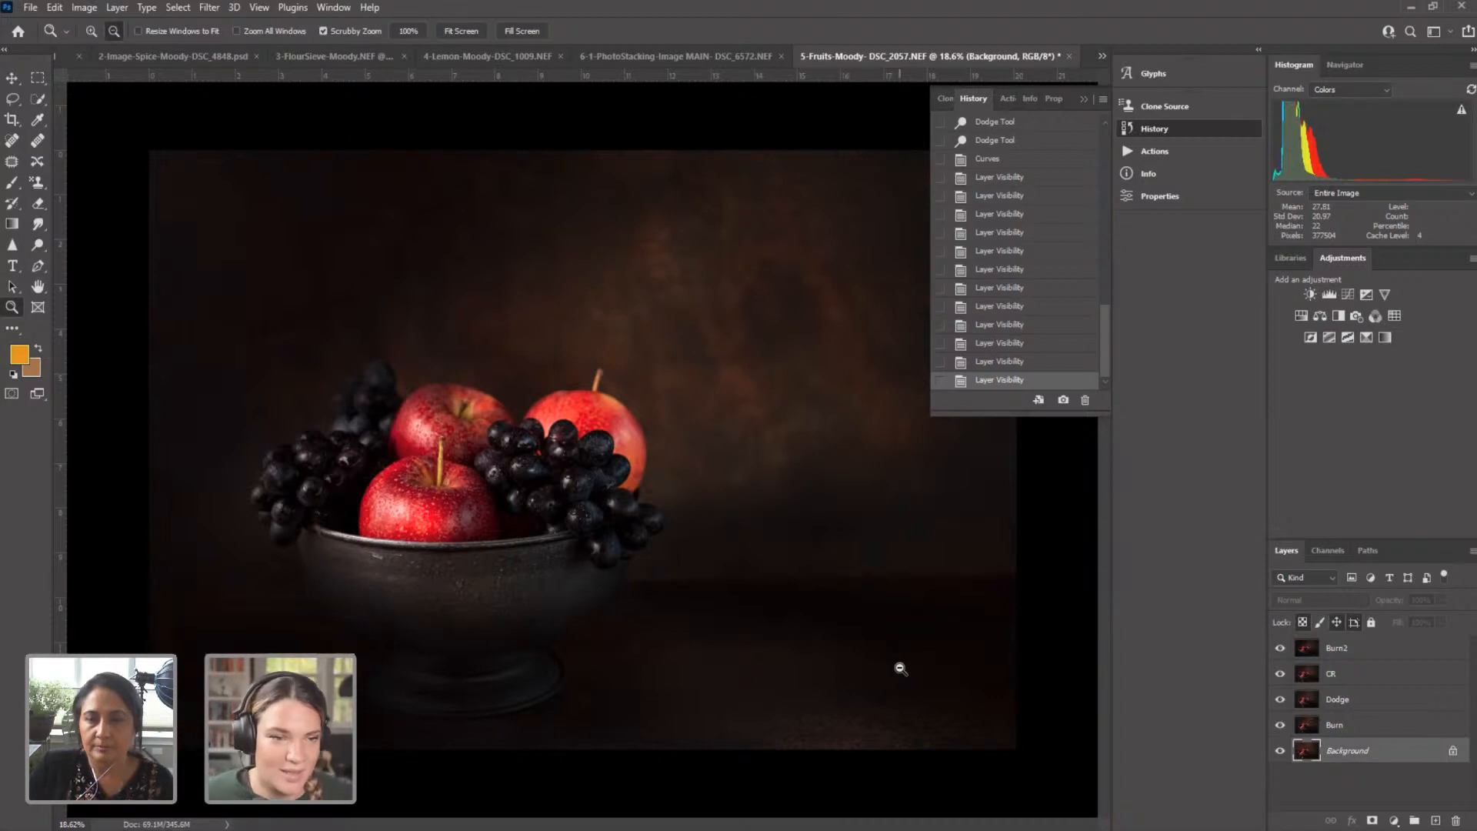
{"action": "left_click", "coordinate": [30, 8]}
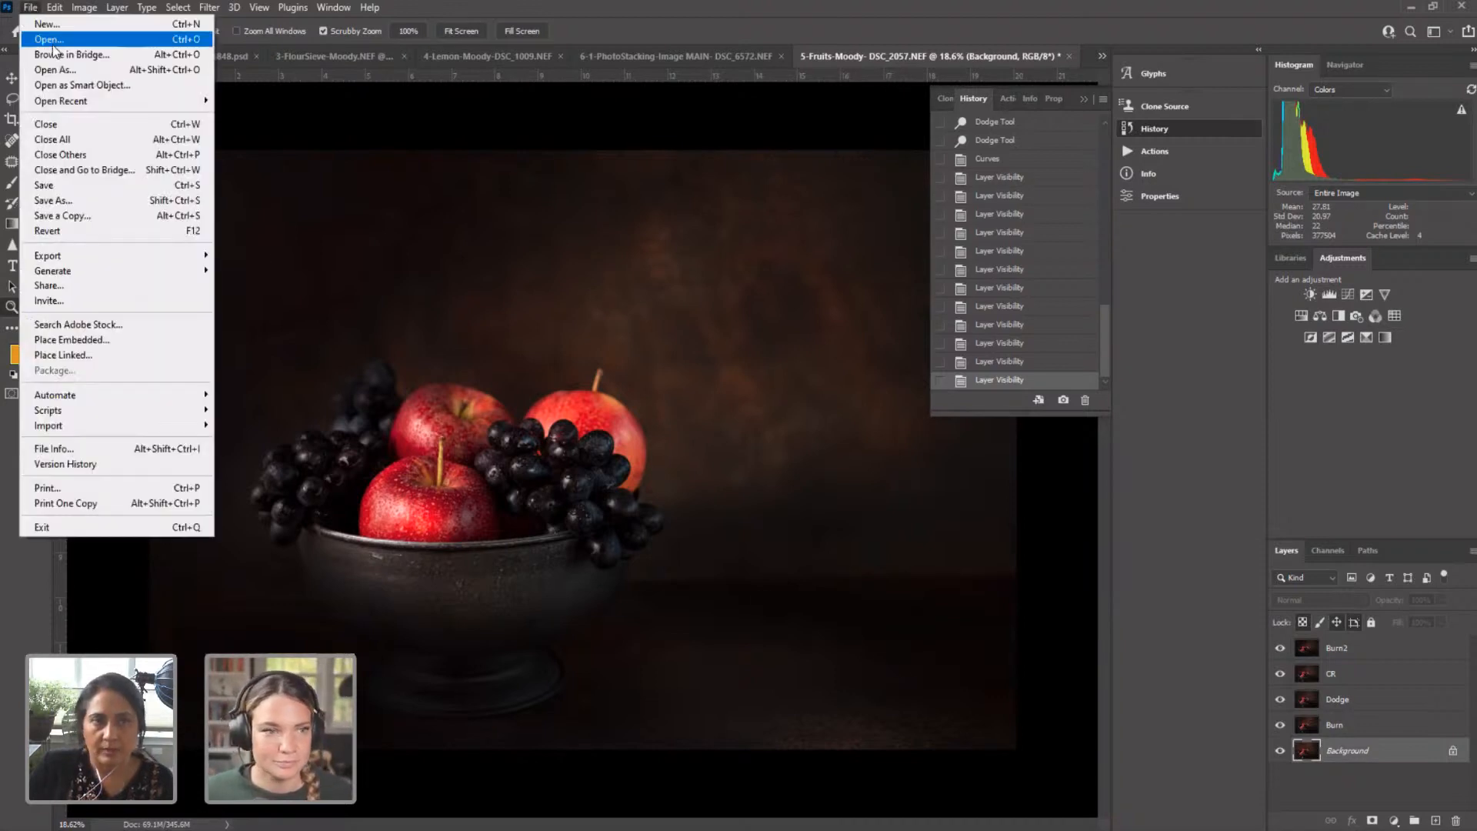
{"action": "left_click", "coordinate": [50, 40]}
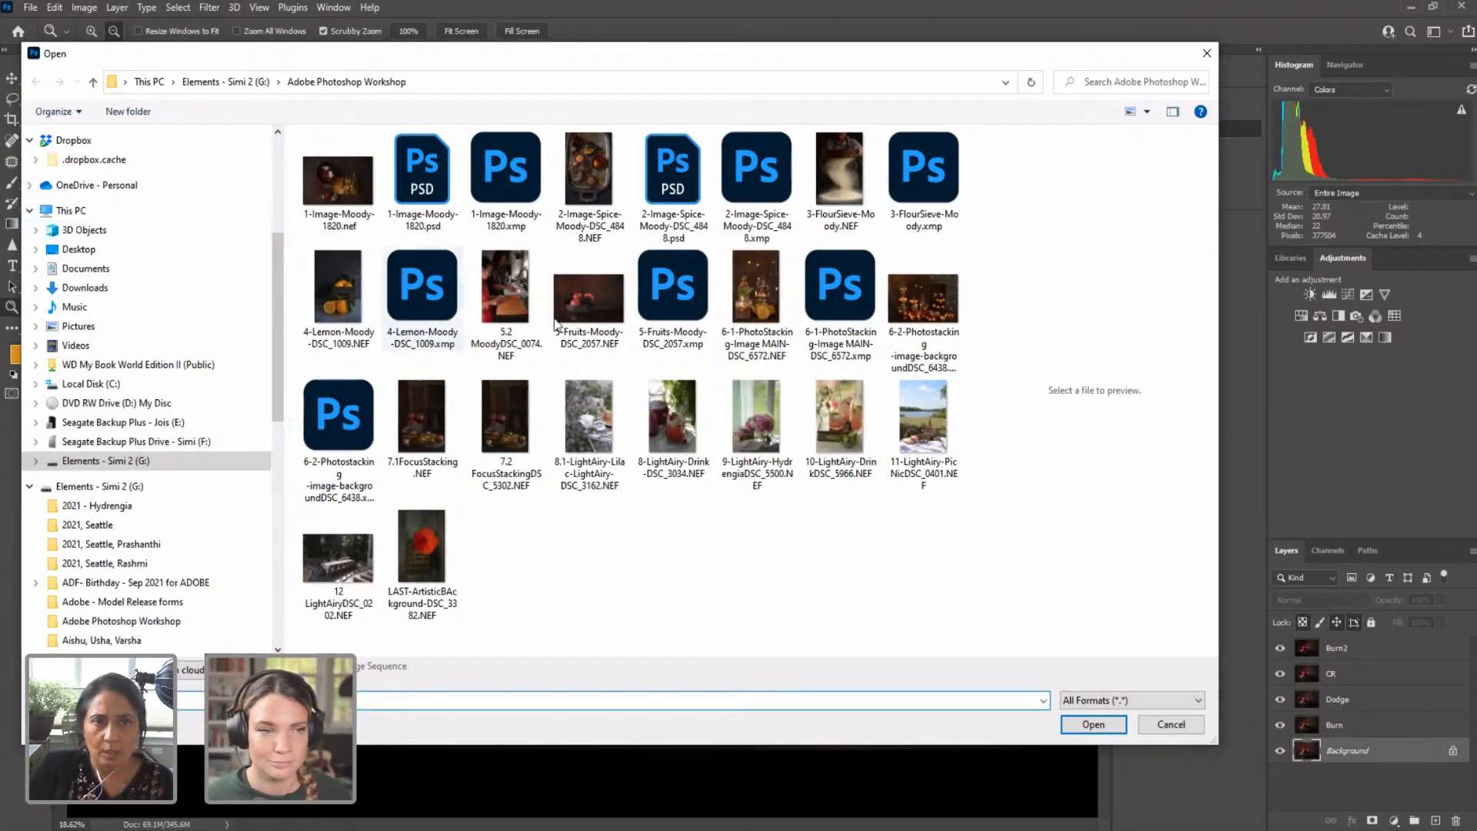
{"action": "left_click", "coordinate": [505, 293]}
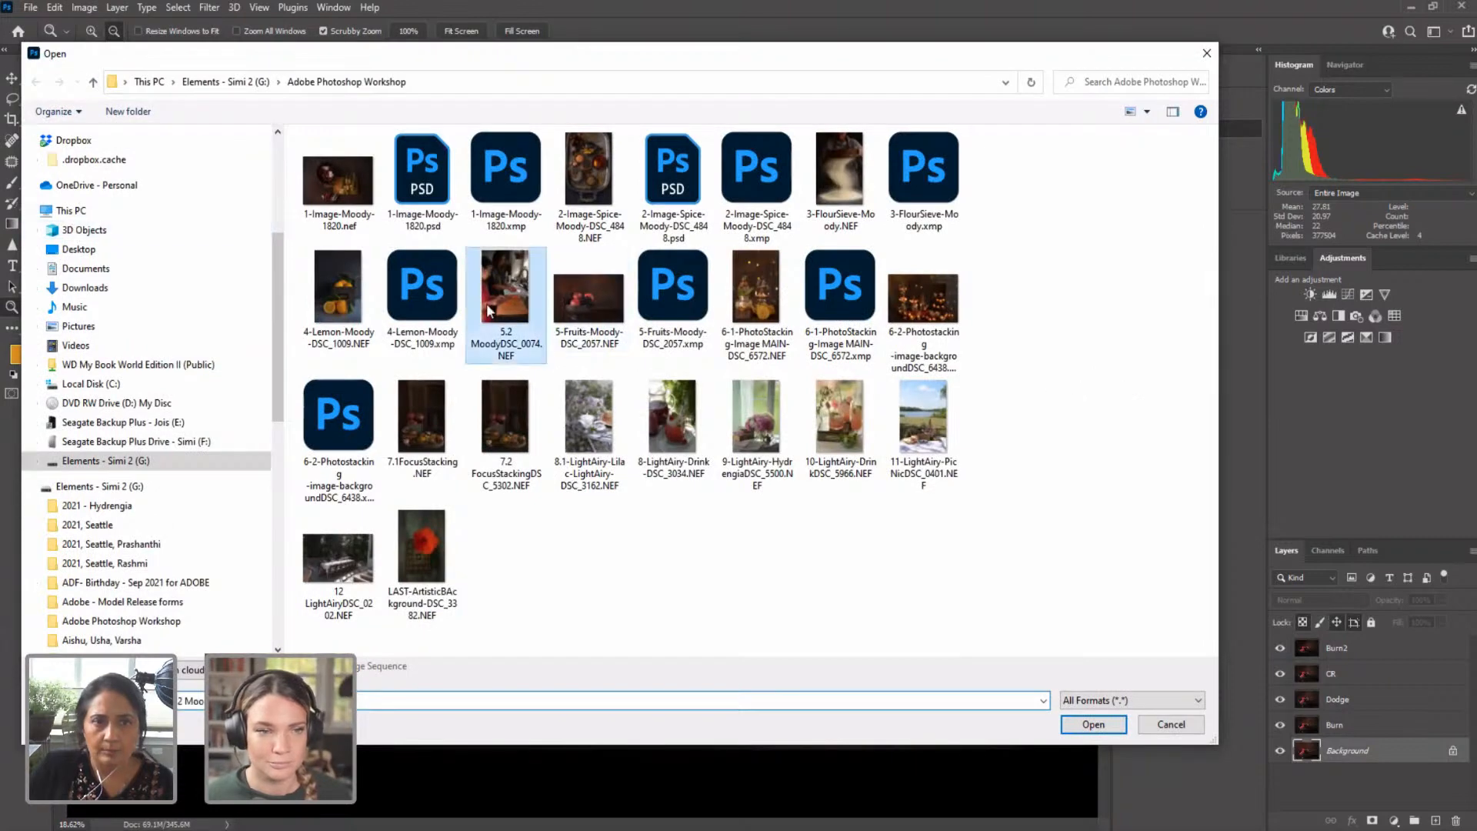
{"action": "left_click", "coordinate": [1094, 725]}
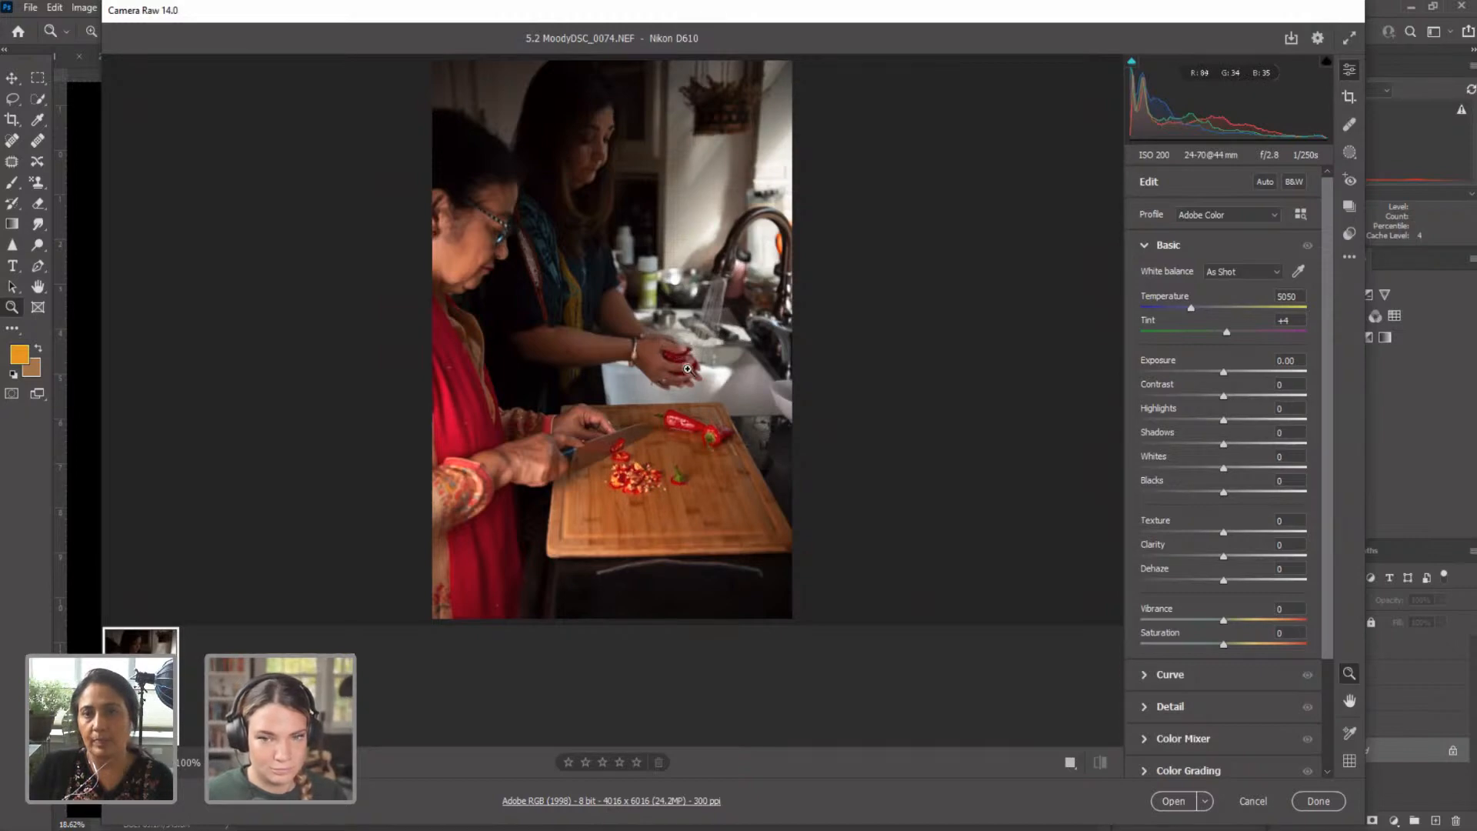
{"action": "left_click", "coordinate": [1173, 801]}
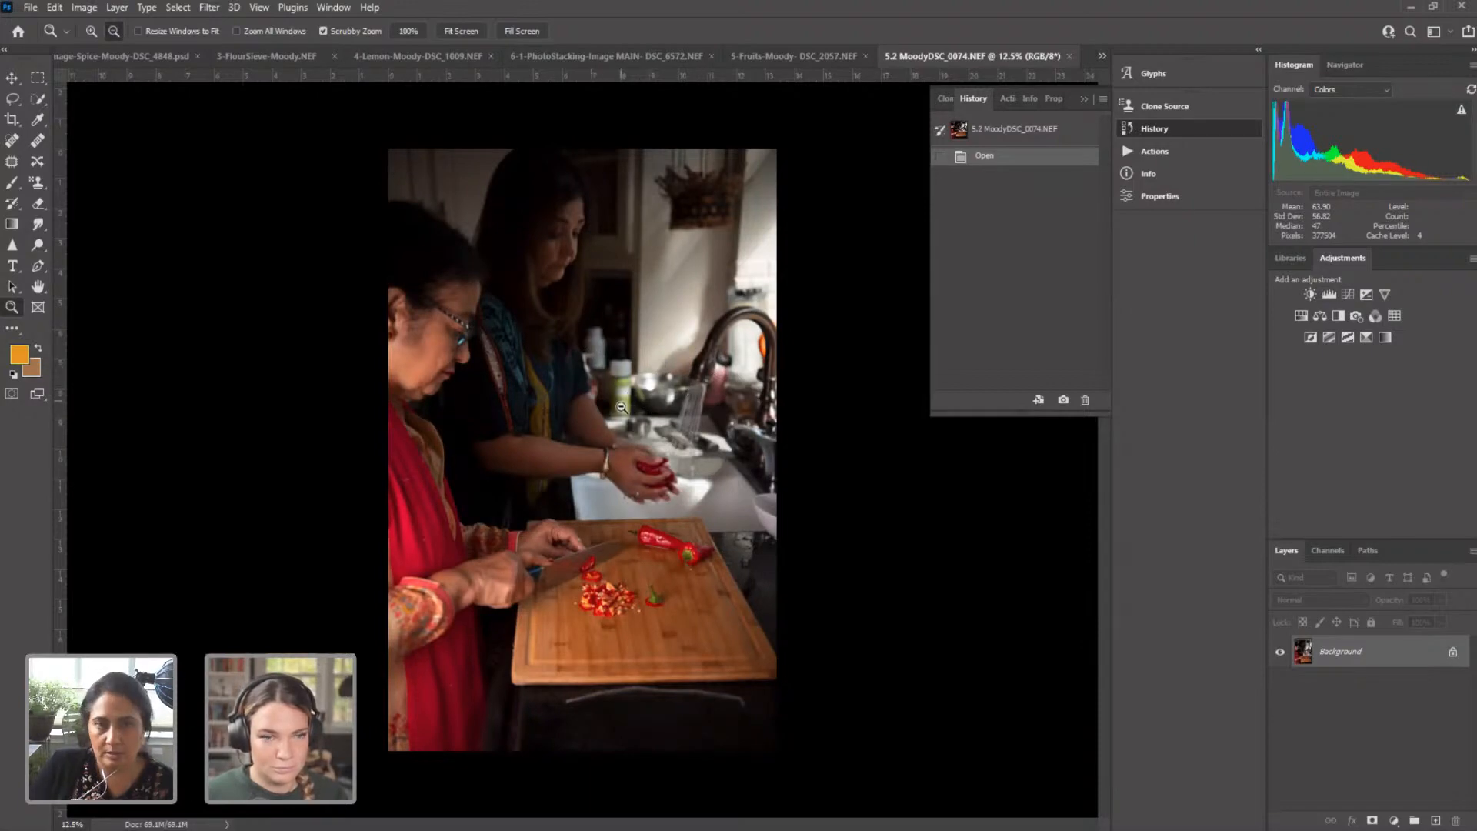
Step: Duplicate the kitchen photo's Background layer as Spotheal
{"action": "left_click_drag", "start_coordinate": [633, 415], "coordinate": [708, 437]}
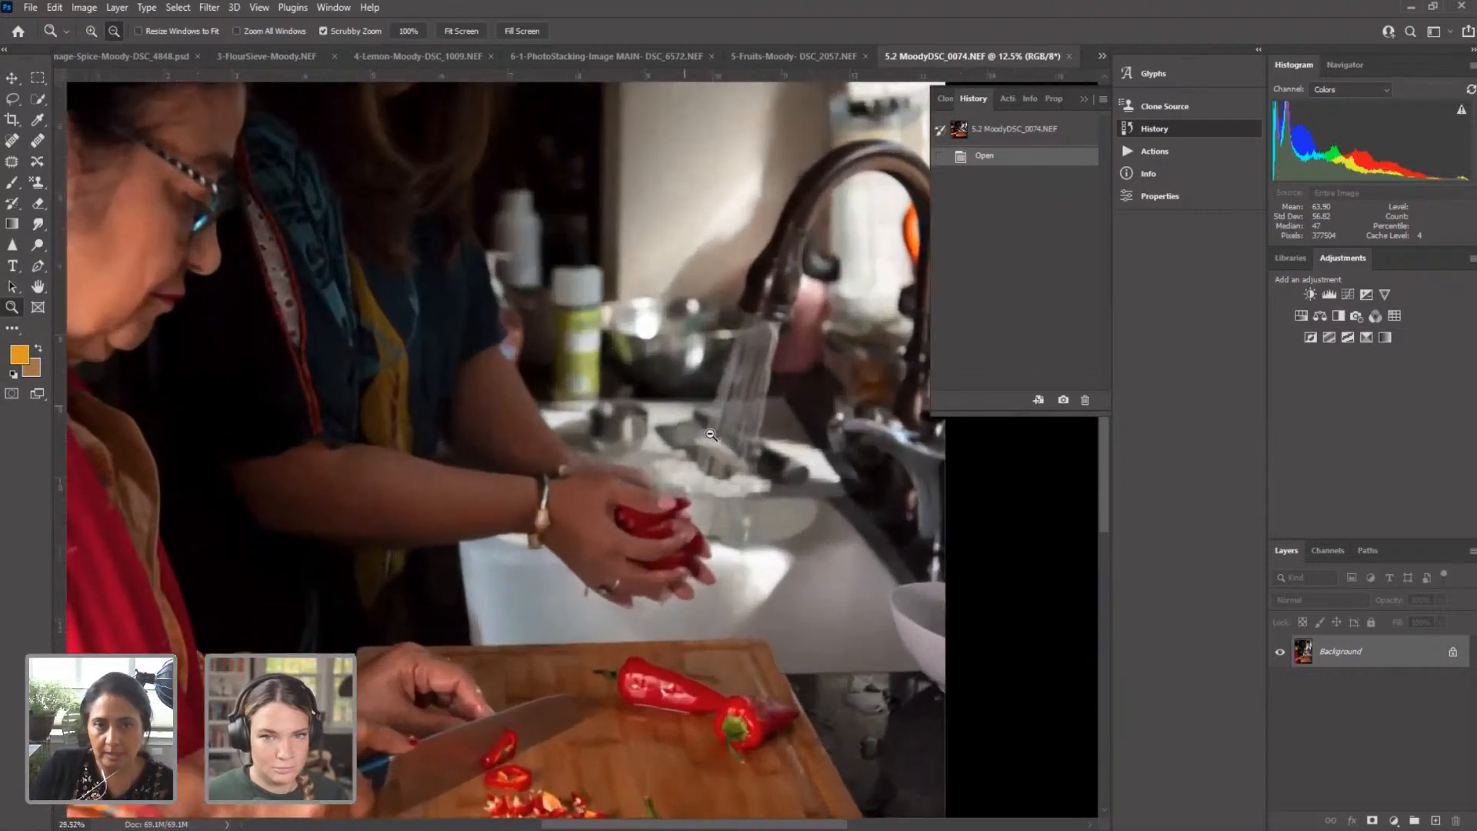
{"action": "scroll", "coordinate": [723, 460], "scroll_direction": "up", "scroll_amount": 5}
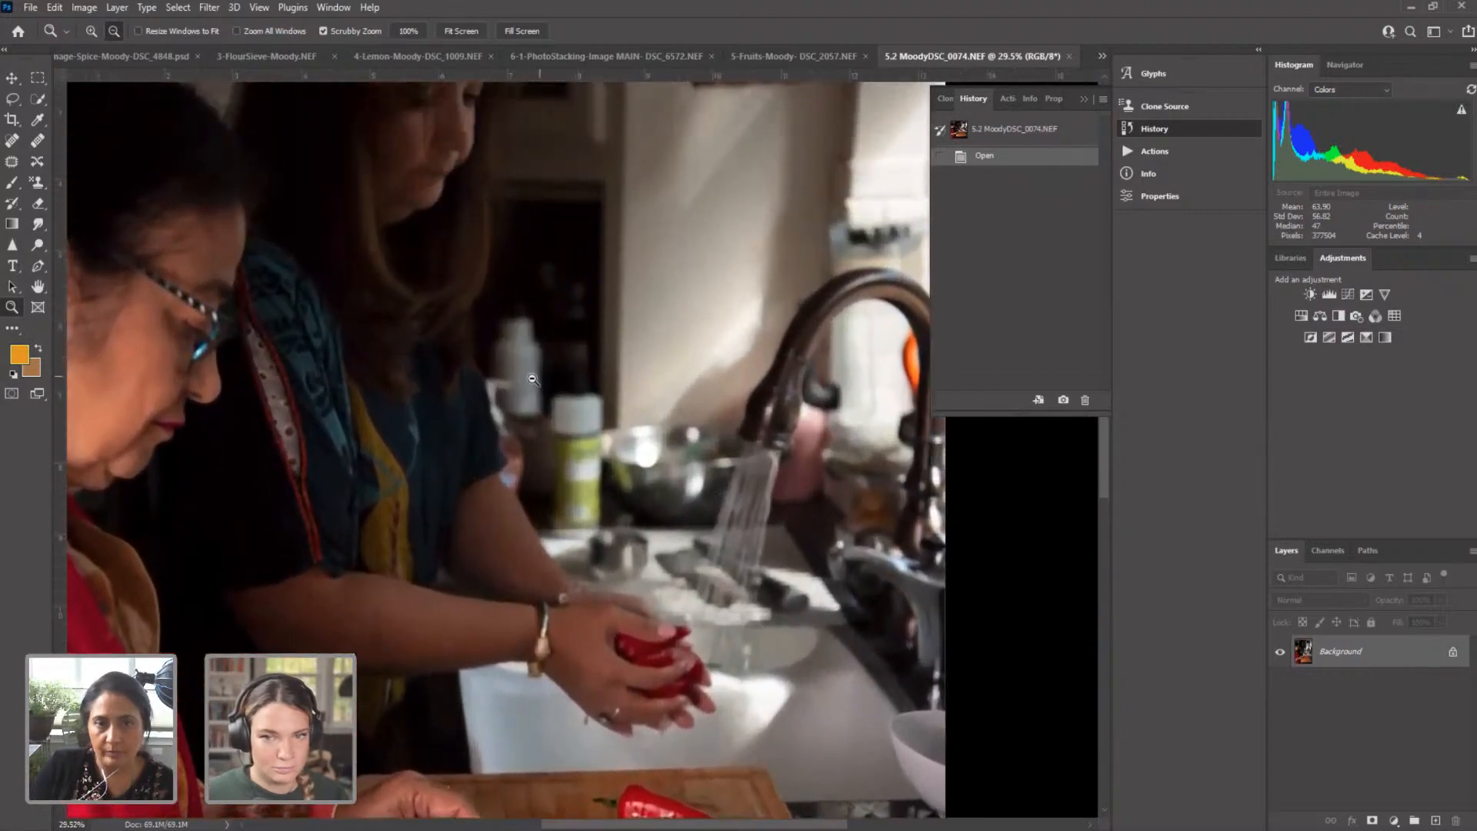
{"action": "right_click", "coordinate": [1373, 651]}
{"action": "left_click", "coordinate": [1374, 457]}
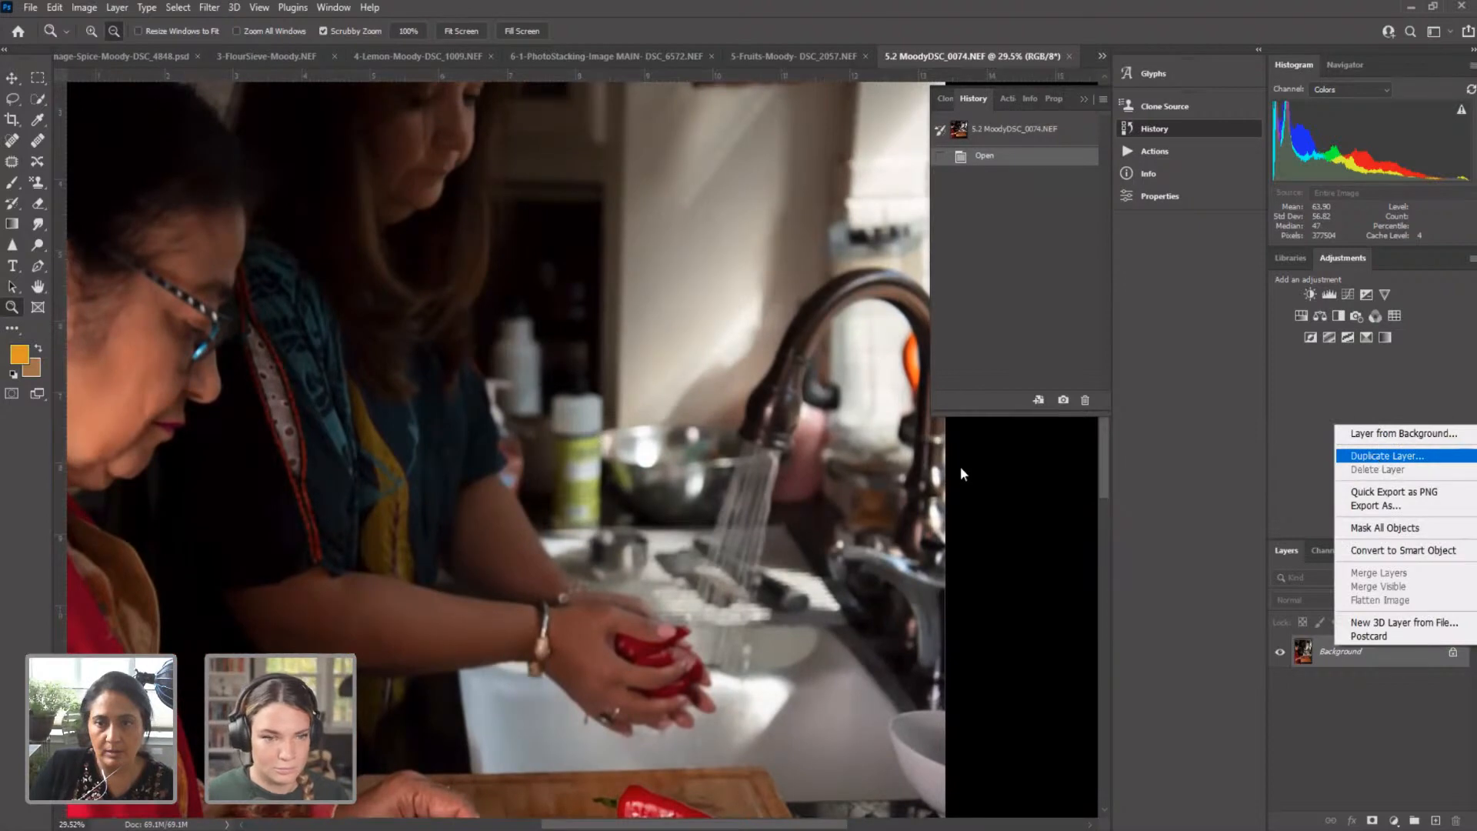
{"action": "type", "text": "Spotheal"}
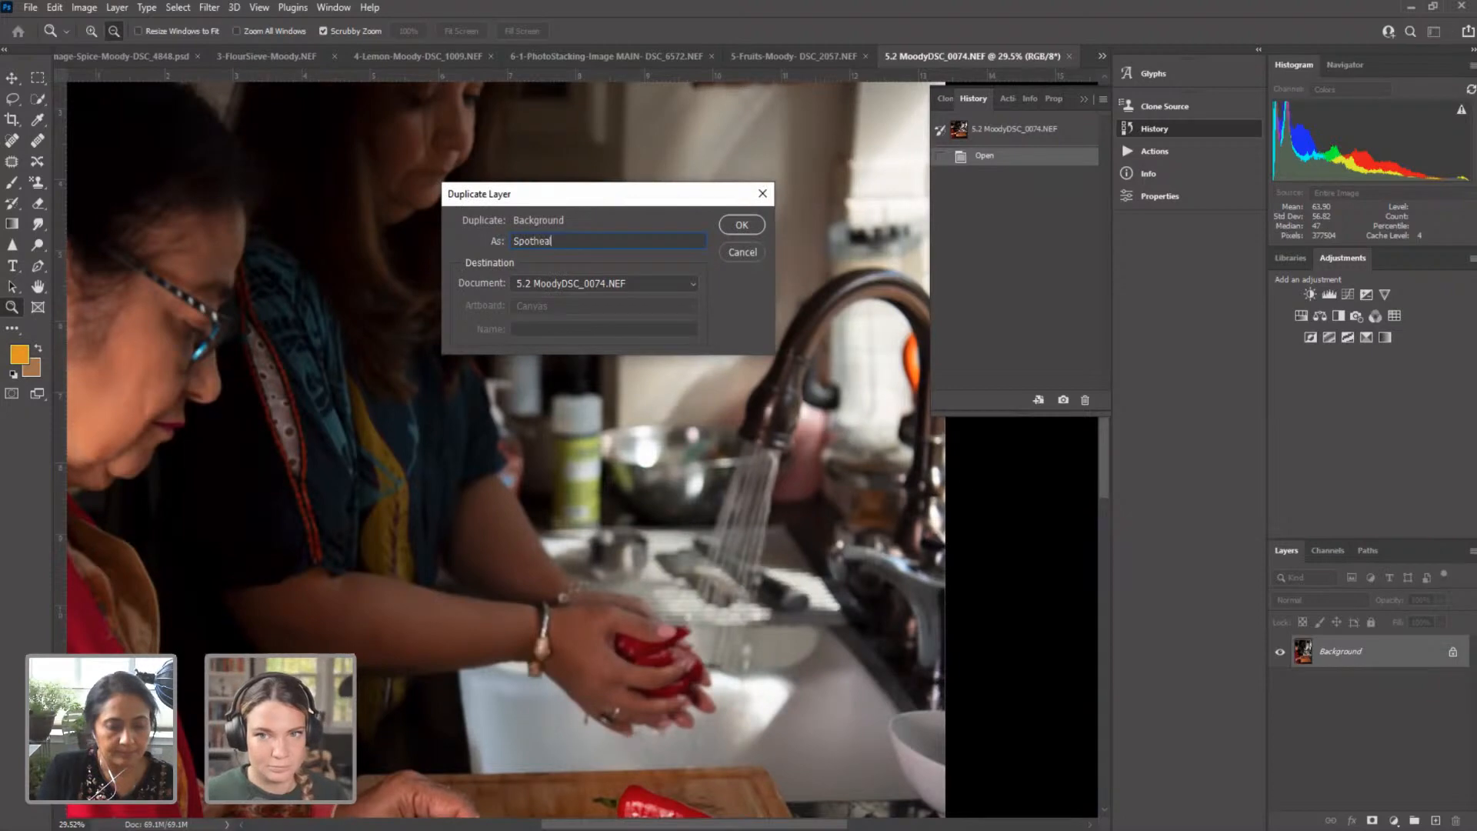
{"action": "left_click", "coordinate": [742, 224]}
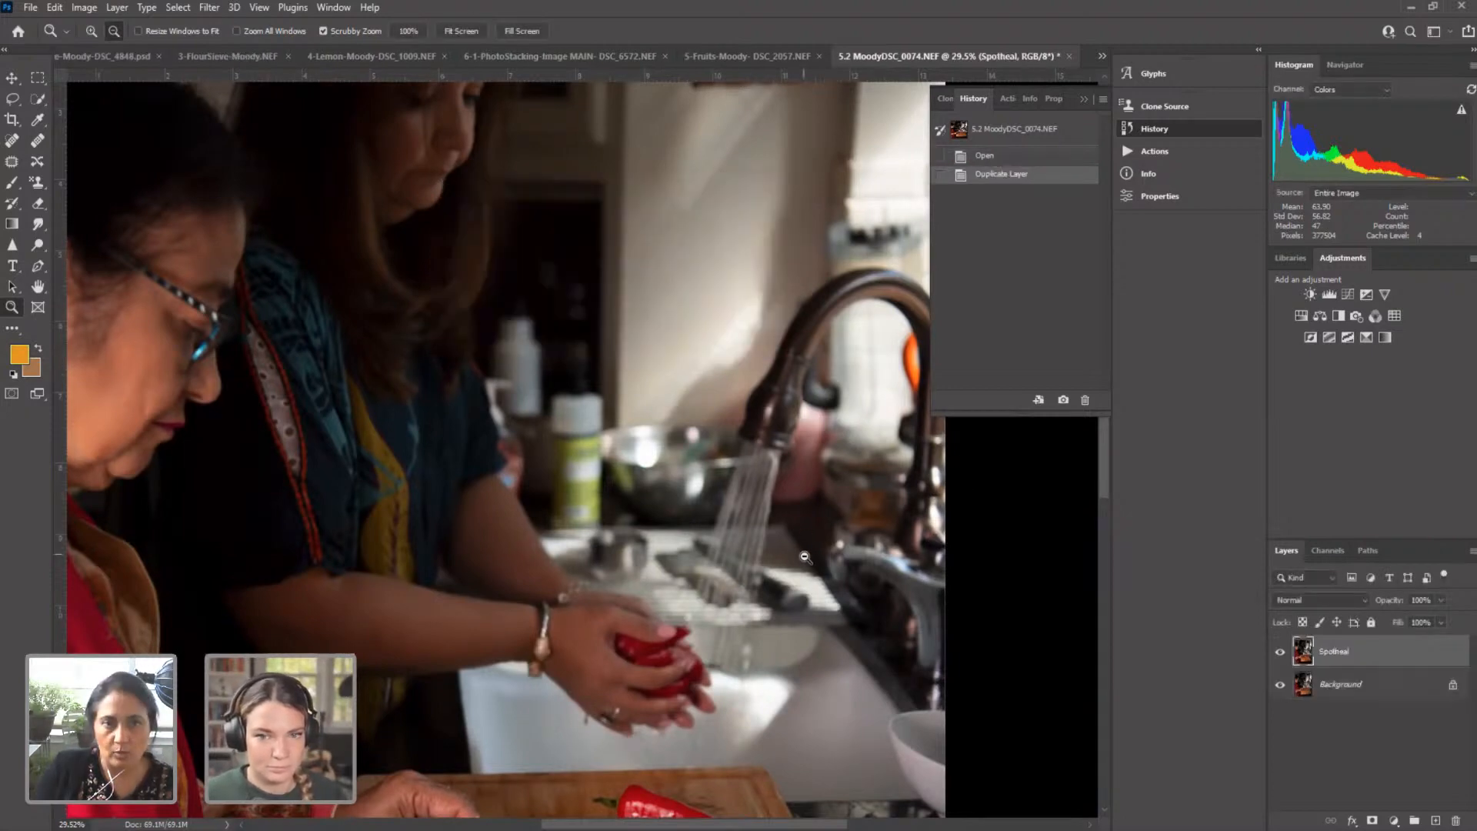
Step: Dodge one small spot between the back woman's sleeve and the white bottle on Spotheal with a reduced brush
{"action": "scroll", "coordinate": [805, 561], "scroll_direction": "up", "scroll_amount": 1}
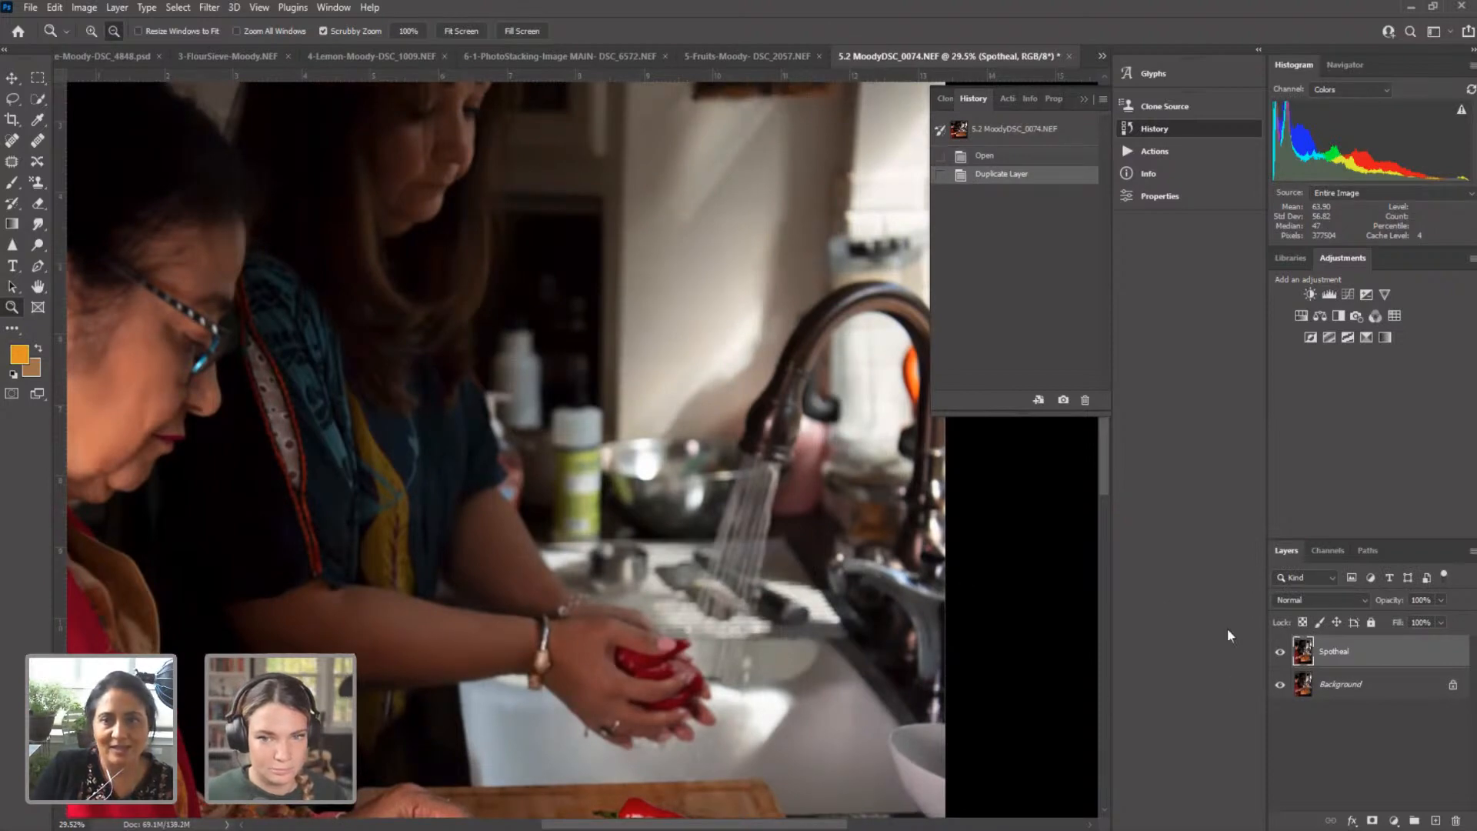
{"action": "left_click", "coordinate": [13, 141]}
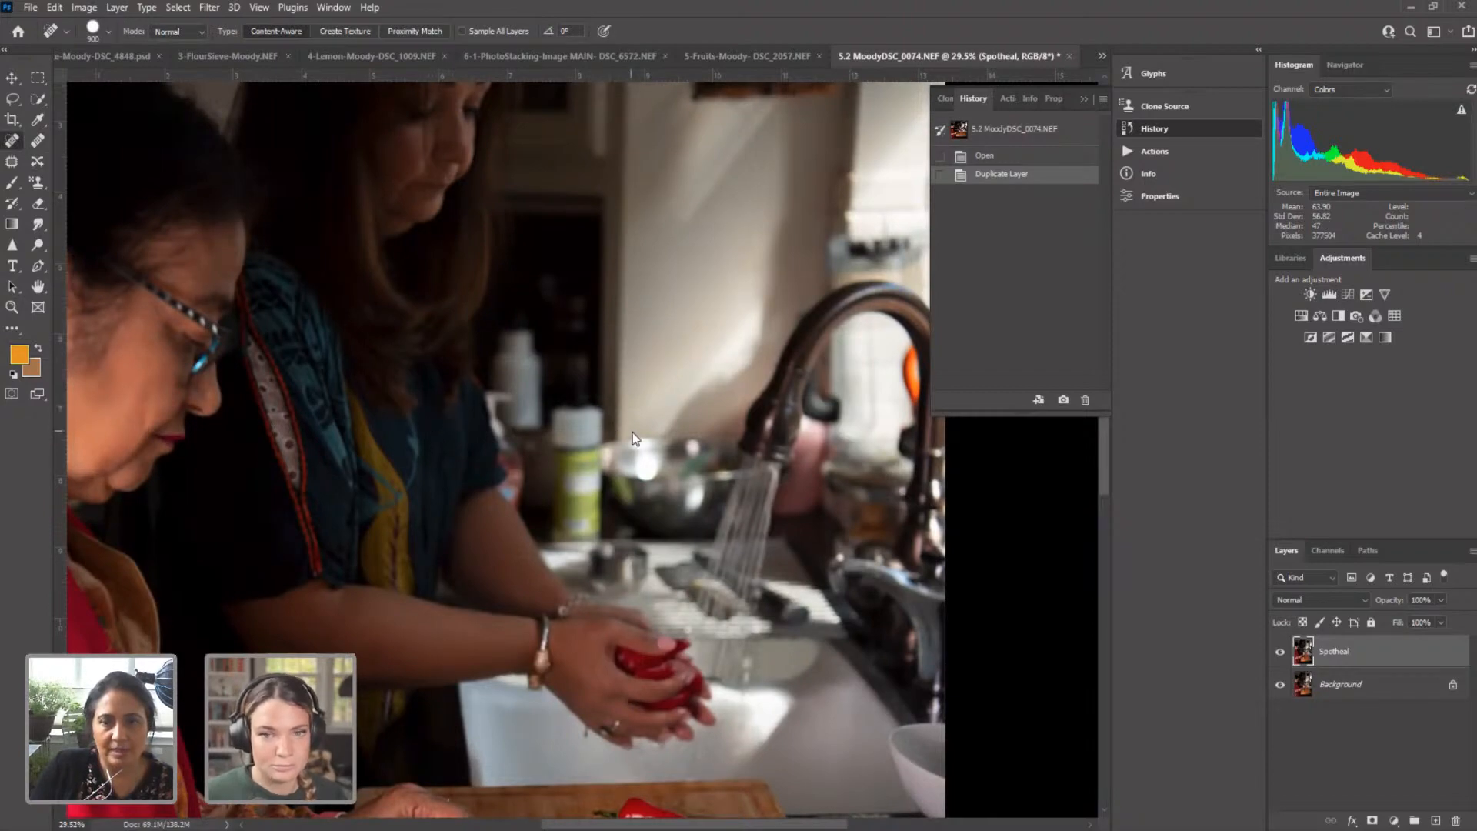
{"action": "key", "text": "o"}
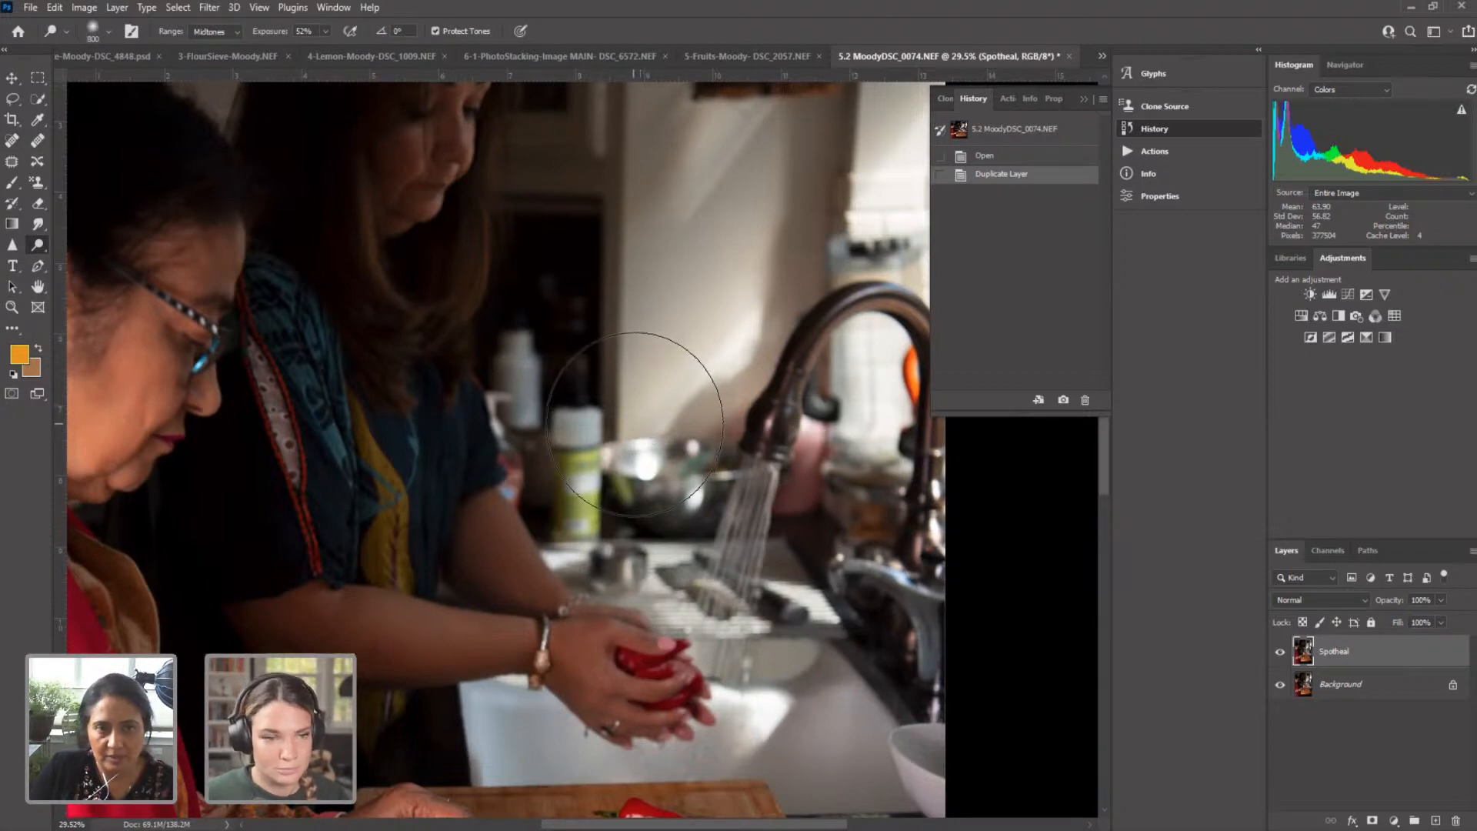
{"action": "key", "text": "bracketleft"}
{"action": "key", "text": "bracketleft"}
{"action": "key", "text": "bracketleft"}
{"action": "key", "text": "bracketleft"}
{"action": "key", "text": "bracketleft"}
{"action": "key", "text": "bracketleft"}
{"action": "key", "text": "bracketleft"}
{"action": "key", "text": "bracketleft"}
{"action": "key", "text": "bracketleft"}
{"action": "key", "text": "bracketleft"}
{"action": "key", "text": "bracketleft"}
{"action": "key", "text": "bracketleft"}
{"action": "key", "text": "bracketleft"}
{"action": "key", "text": "bracketleft"}
{"action": "key", "text": "bracketleft"}
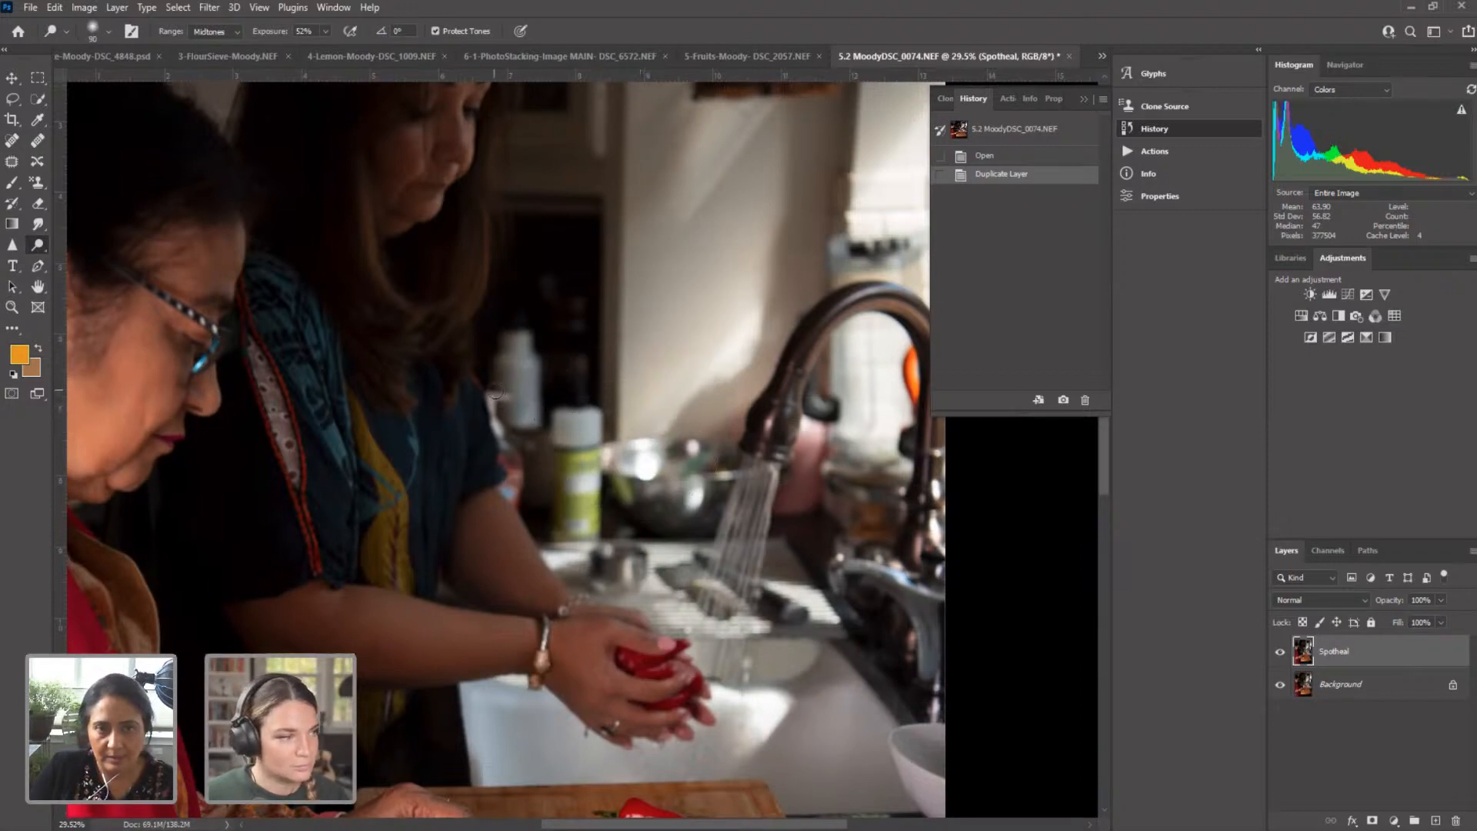
{"action": "left_click", "coordinate": [490, 396]}
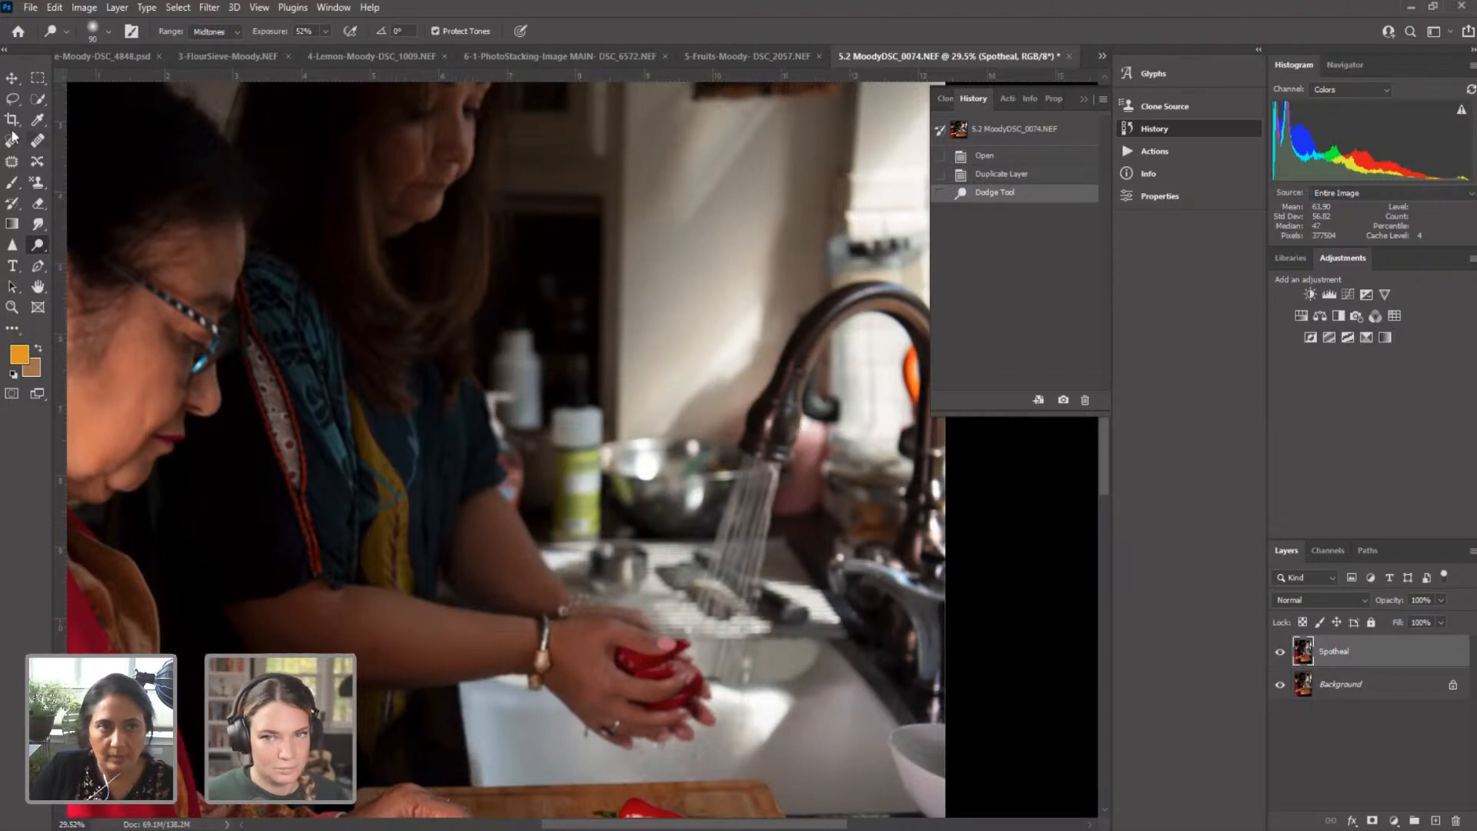
Step: Remove the bright distractions beside the back woman's sleeve and the white bottle behind it with a size 70 Spot Healing Brush
{"action": "key", "text": "j"}
{"action": "key", "text": "bracketleft"}
{"action": "key", "text": "bracketleft"}
{"action": "key", "text": "bracketleft"}
{"action": "key", "text": "bracketleft"}
{"action": "key", "text": "bracketleft"}
{"action": "key", "text": "bracketleft"}
{"action": "key", "text": "bracketleft"}
{"action": "key", "text": "bracketleft"}
{"action": "key", "text": "bracketleft"}
{"action": "key", "text": "bracketleft"}
{"action": "key", "text": "bracketleft"}
{"action": "key", "text": "bracketleft"}
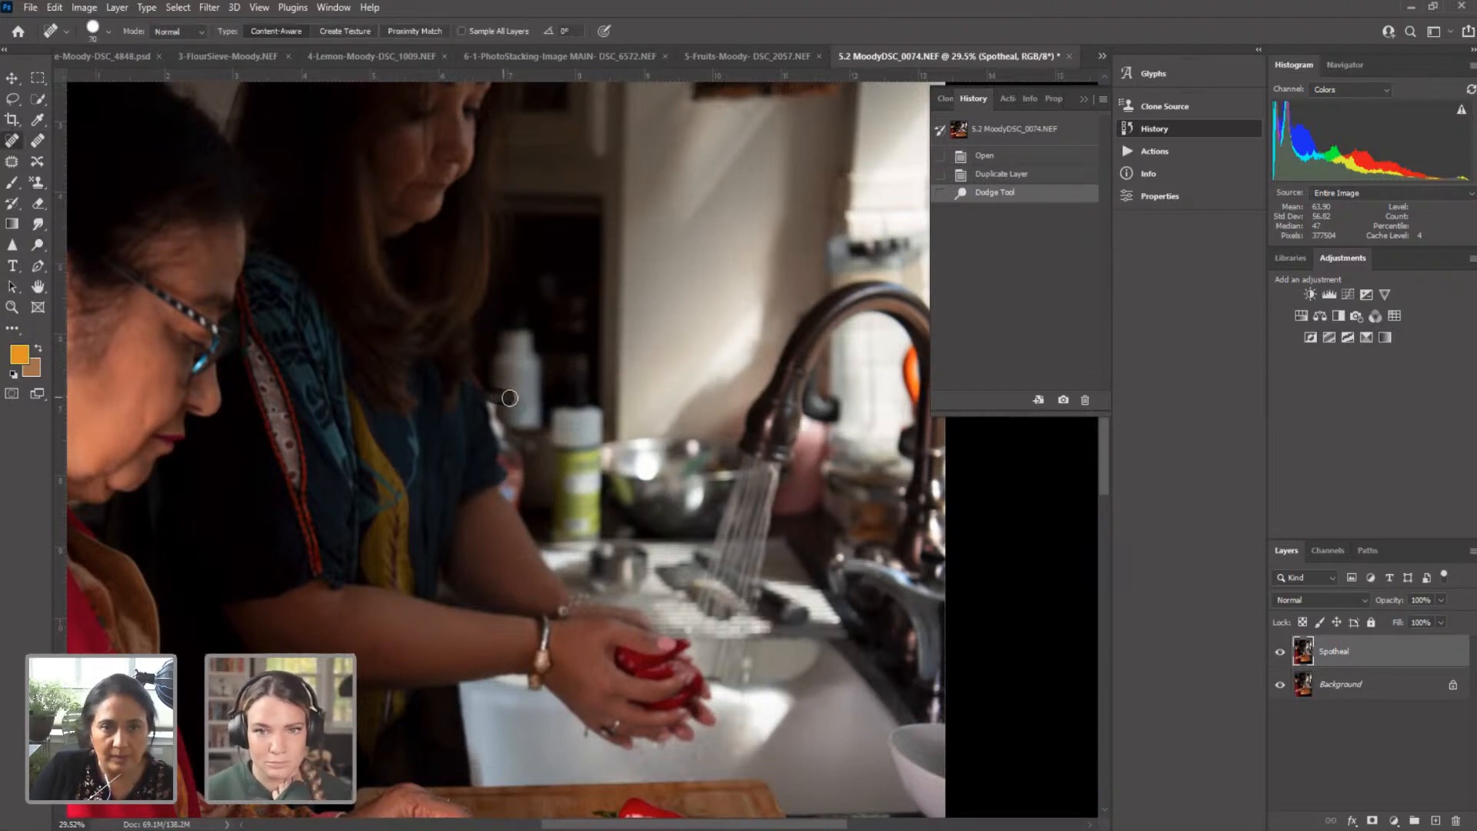
{"action": "left_click_drag", "start_coordinate": [509, 397], "coordinate": [512, 492]}
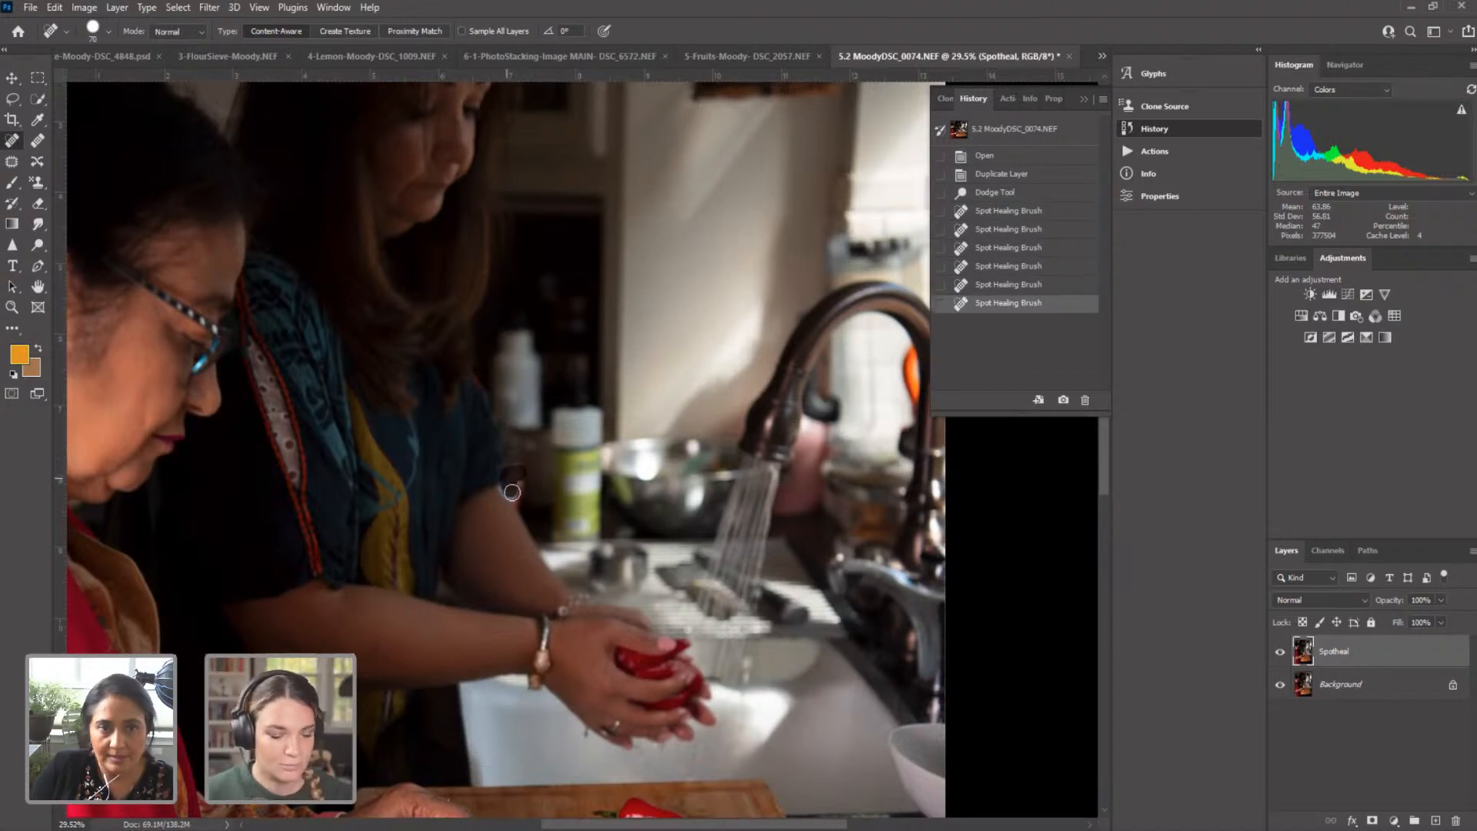
{"action": "left_click", "coordinate": [520, 475]}
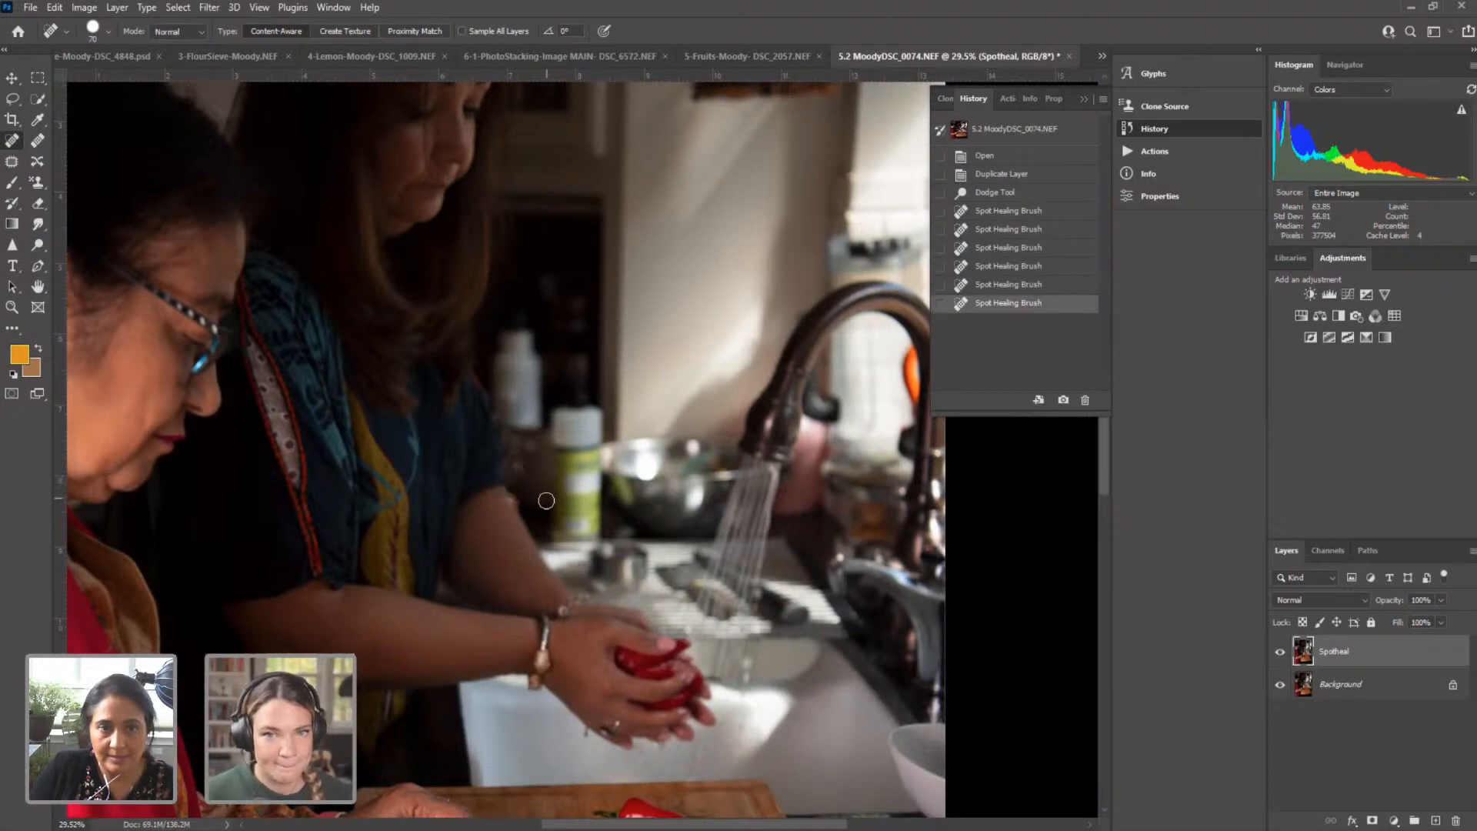
{"action": "left_click", "coordinate": [519, 499]}
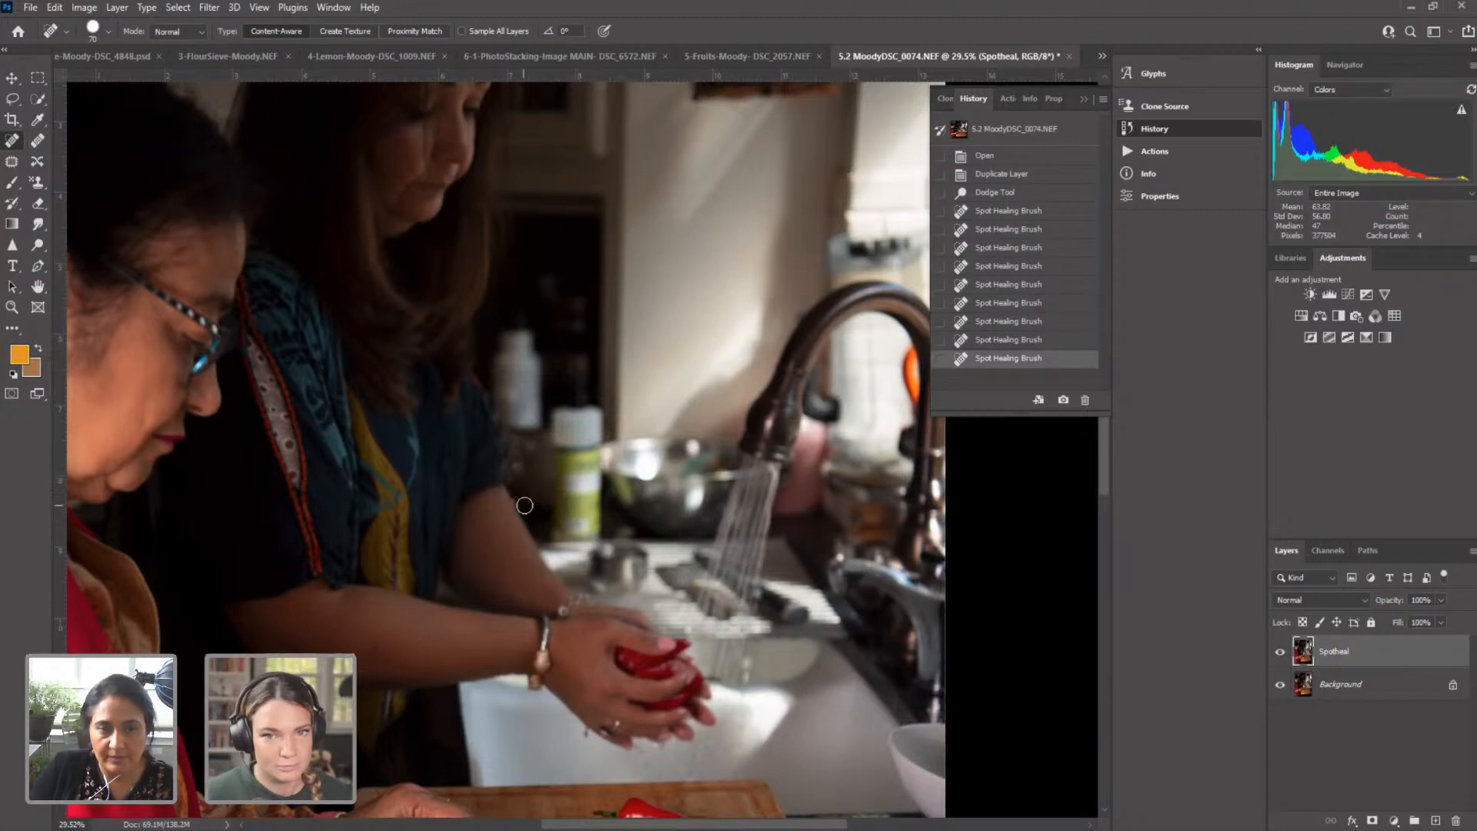
{"action": "left_click", "coordinate": [502, 498]}
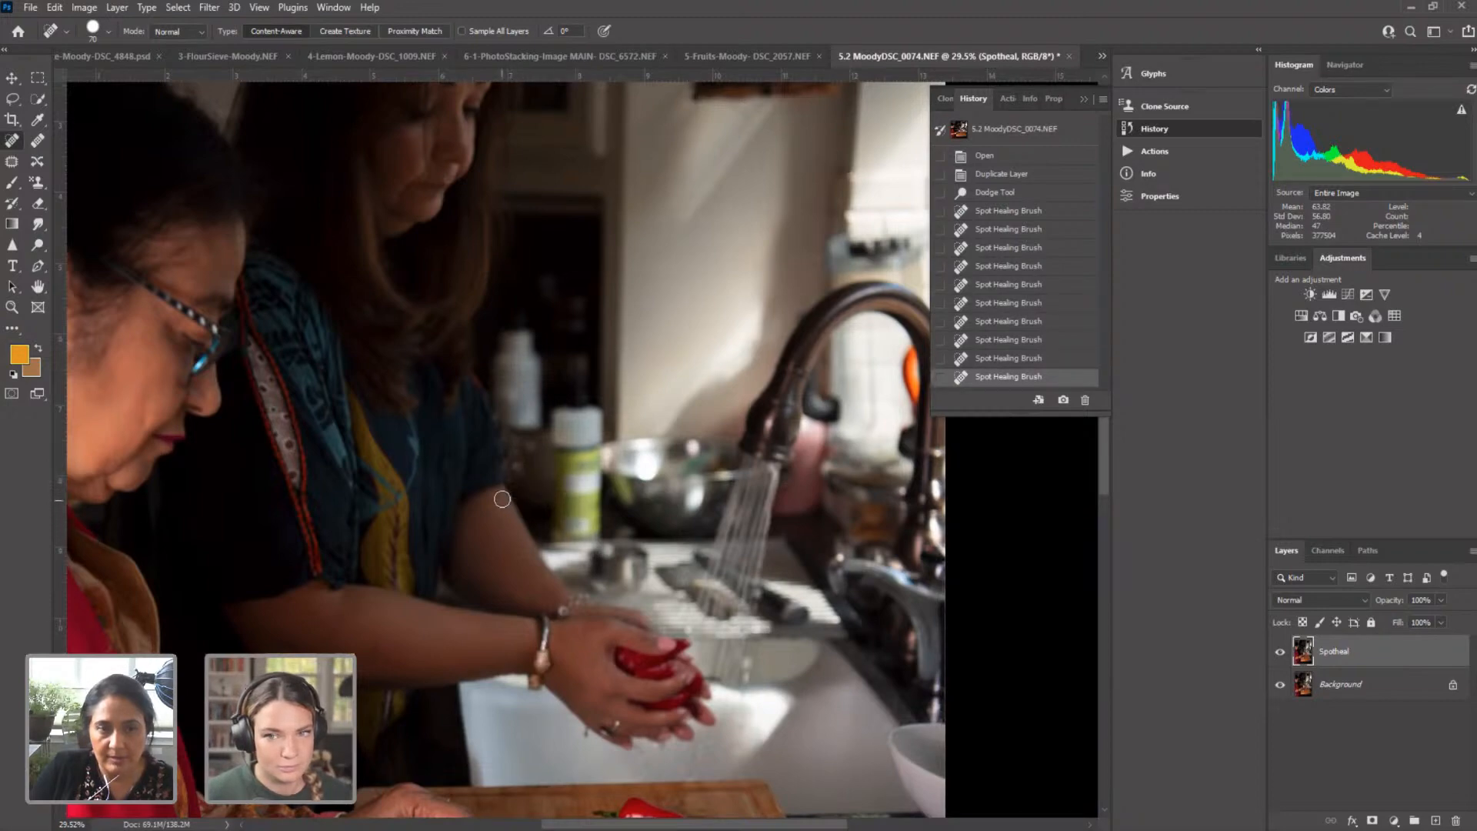
{"action": "left_click", "coordinate": [502, 496]}
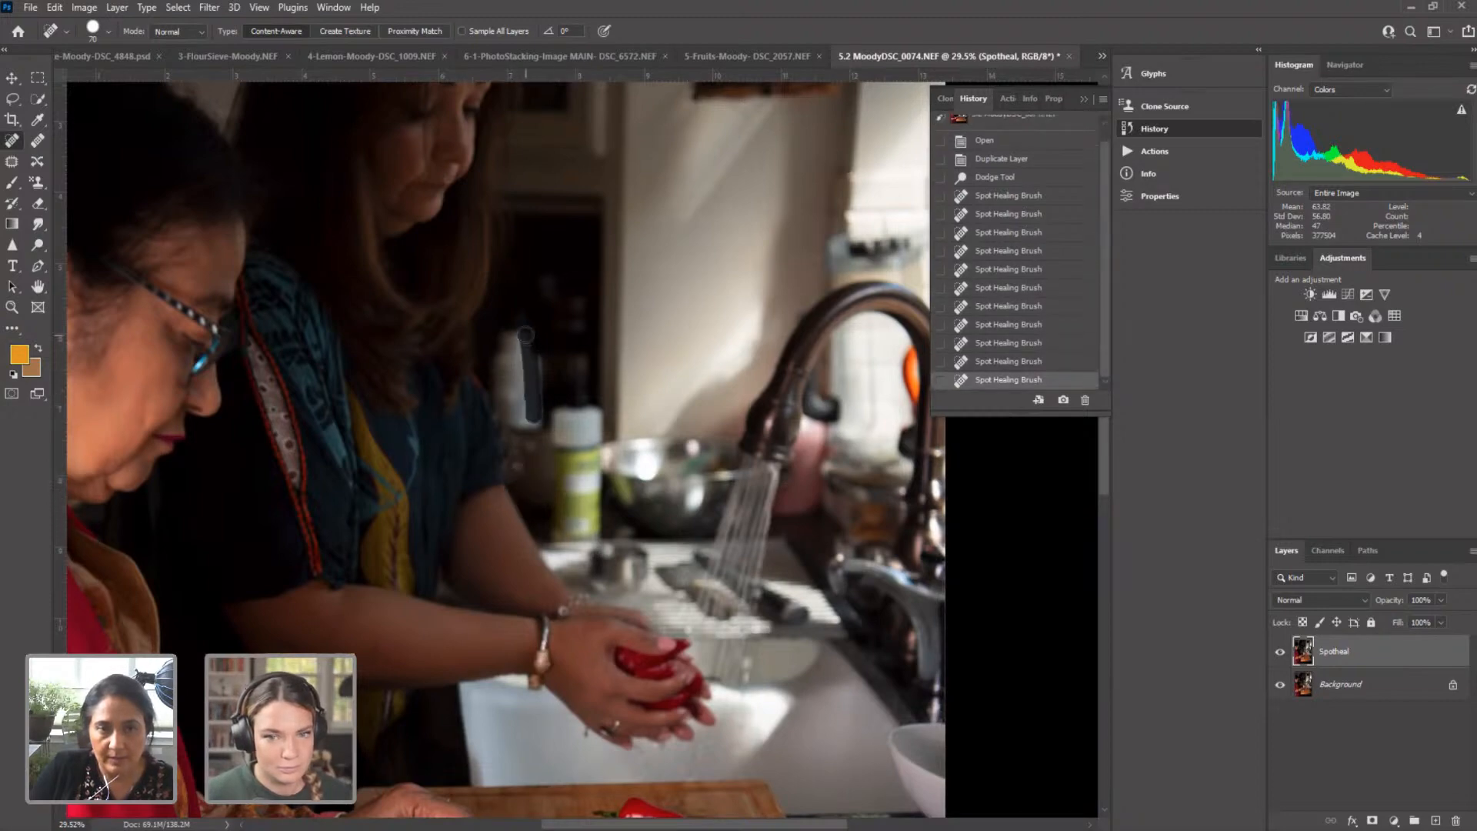
{"action": "mouse_move", "coordinate": [500, 362]}
{"action": "left_mouse_down"}
{"action": "mouse_move", "coordinate": [498, 417]}
{"action": "mouse_move", "coordinate": [506, 341]}
{"action": "mouse_move", "coordinate": [561, 404]}
{"action": "mouse_move", "coordinate": [523, 350]}
{"action": "mouse_move", "coordinate": [513, 366]}
{"action": "mouse_move", "coordinate": [518, 347]}
{"action": "mouse_move", "coordinate": [534, 359]}
{"action": "mouse_move", "coordinate": [510, 341]}
{"action": "mouse_move", "coordinate": [504, 366]}
{"action": "mouse_move", "coordinate": [541, 393]}
{"action": "mouse_move", "coordinate": [505, 386]}
{"action": "mouse_move", "coordinate": [538, 414]}
{"action": "mouse_move", "coordinate": [520, 421]}
{"action": "mouse_move", "coordinate": [513, 396]}
{"action": "mouse_move", "coordinate": [512, 416]}
{"action": "mouse_move", "coordinate": [615, 447]}
{"action": "mouse_move", "coordinate": [502, 401]}
{"action": "mouse_move", "coordinate": [532, 425]}
{"action": "left_mouse_up"}
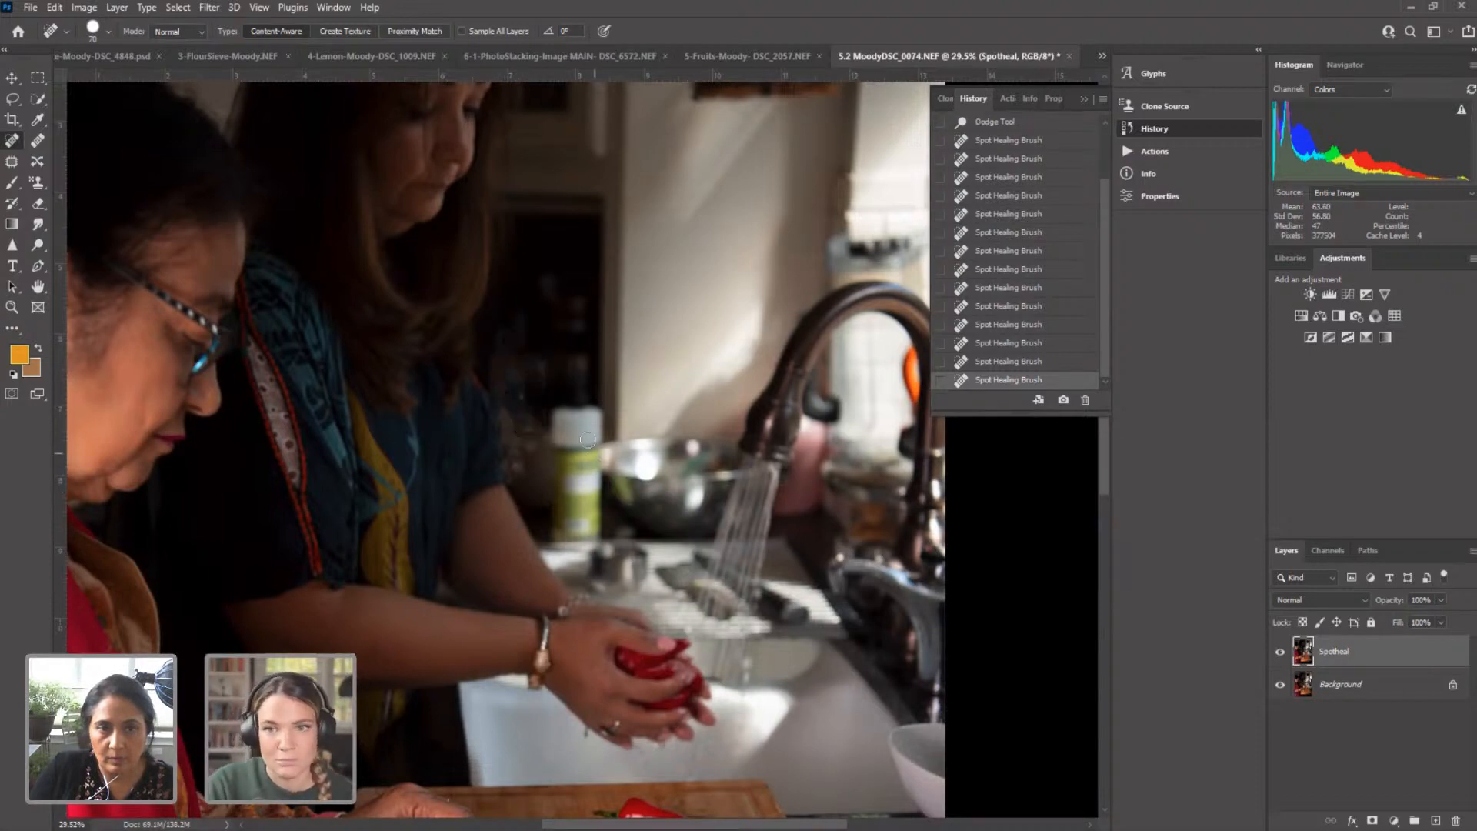
Step: Remove the white-capped green bottle, the orange object behind the faucet and the dark items on the window ledge with the Spot Healing Brush
{"action": "mouse_move", "coordinate": [564, 407]}
{"action": "left_mouse_down"}
{"action": "mouse_move", "coordinate": [603, 427]}
{"action": "mouse_move", "coordinate": [568, 413]}
{"action": "mouse_move", "coordinate": [585, 447]}
{"action": "mouse_move", "coordinate": [565, 440]}
{"action": "mouse_move", "coordinate": [588, 453]}
{"action": "mouse_move", "coordinate": [542, 435]}
{"action": "mouse_move", "coordinate": [546, 452]}
{"action": "mouse_move", "coordinate": [636, 490]}
{"action": "mouse_move", "coordinate": [621, 494]}
{"action": "mouse_move", "coordinate": [580, 446]}
{"action": "mouse_move", "coordinate": [577, 465]}
{"action": "mouse_move", "coordinate": [566, 454]}
{"action": "mouse_move", "coordinate": [593, 454]}
{"action": "mouse_move", "coordinate": [592, 475]}
{"action": "mouse_move", "coordinate": [562, 484]}
{"action": "mouse_move", "coordinate": [591, 493]}
{"action": "mouse_move", "coordinate": [554, 504]}
{"action": "mouse_move", "coordinate": [594, 516]}
{"action": "mouse_move", "coordinate": [556, 528]}
{"action": "mouse_move", "coordinate": [603, 529]}
{"action": "mouse_move", "coordinate": [553, 533]}
{"action": "mouse_move", "coordinate": [605, 527]}
{"action": "mouse_move", "coordinate": [602, 454]}
{"action": "left_mouse_up"}
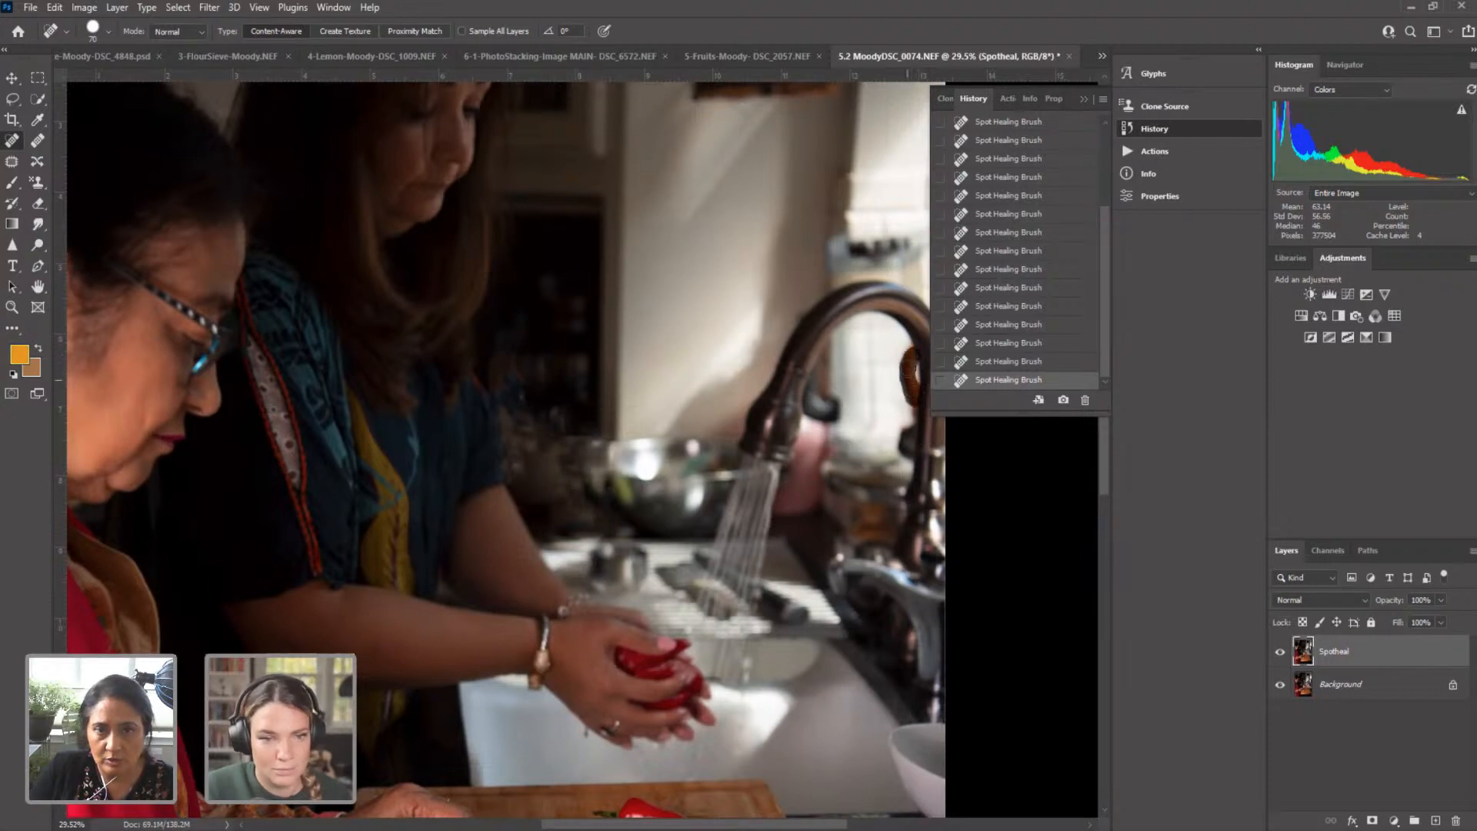
{"action": "left_click_drag", "start_coordinate": [916, 396], "coordinate": [918, 401]}
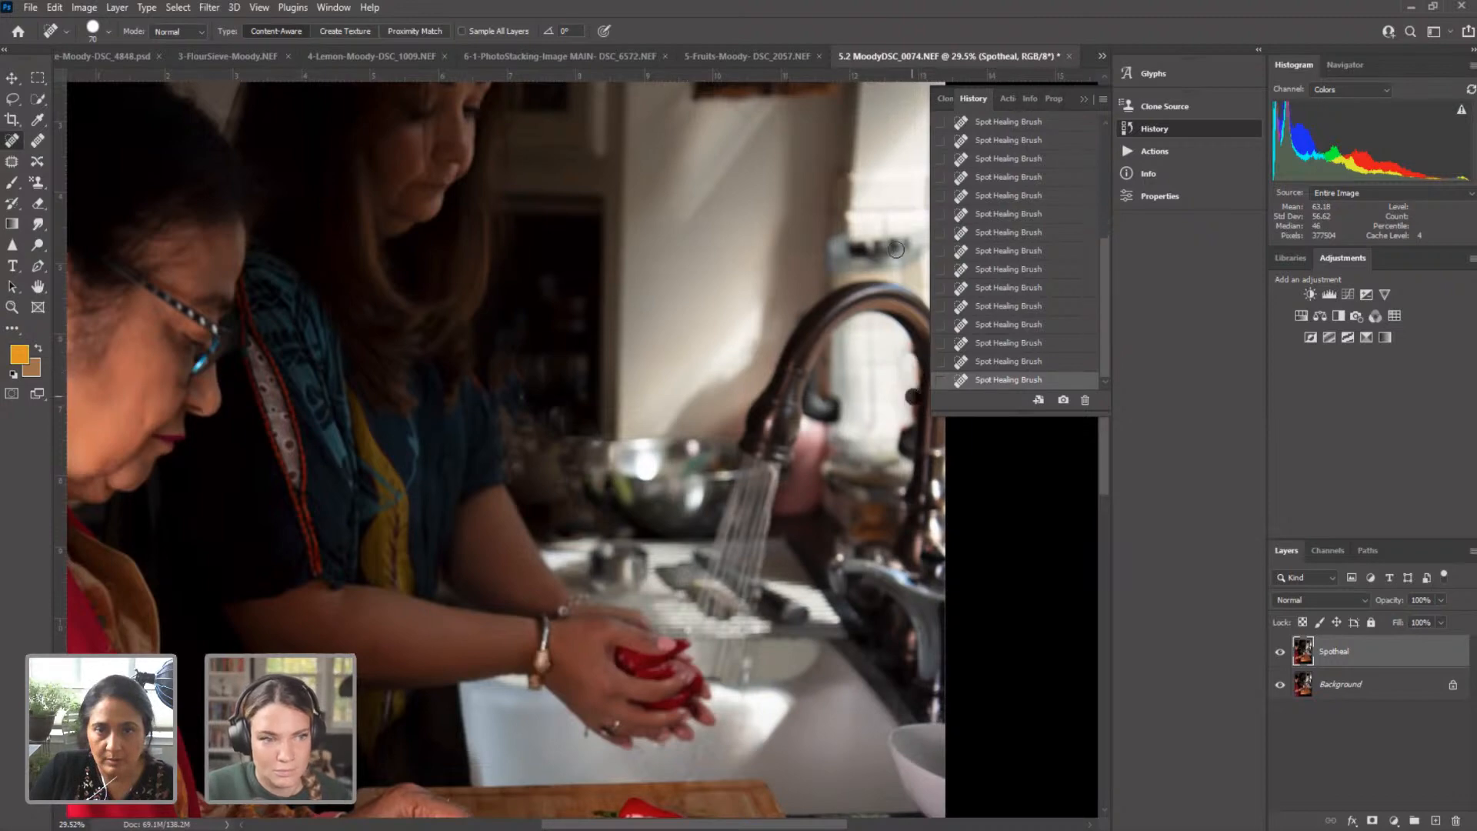
{"action": "mouse_move", "coordinate": [896, 249]}
{"action": "left_mouse_down"}
{"action": "mouse_move", "coordinate": [829, 252]}
{"action": "mouse_move", "coordinate": [919, 242]}
{"action": "mouse_move", "coordinate": [831, 255]}
{"action": "mouse_move", "coordinate": [912, 250]}
{"action": "mouse_move", "coordinate": [832, 268]}
{"action": "mouse_move", "coordinate": [908, 262]}
{"action": "mouse_move", "coordinate": [850, 265]}
{"action": "left_mouse_up"}
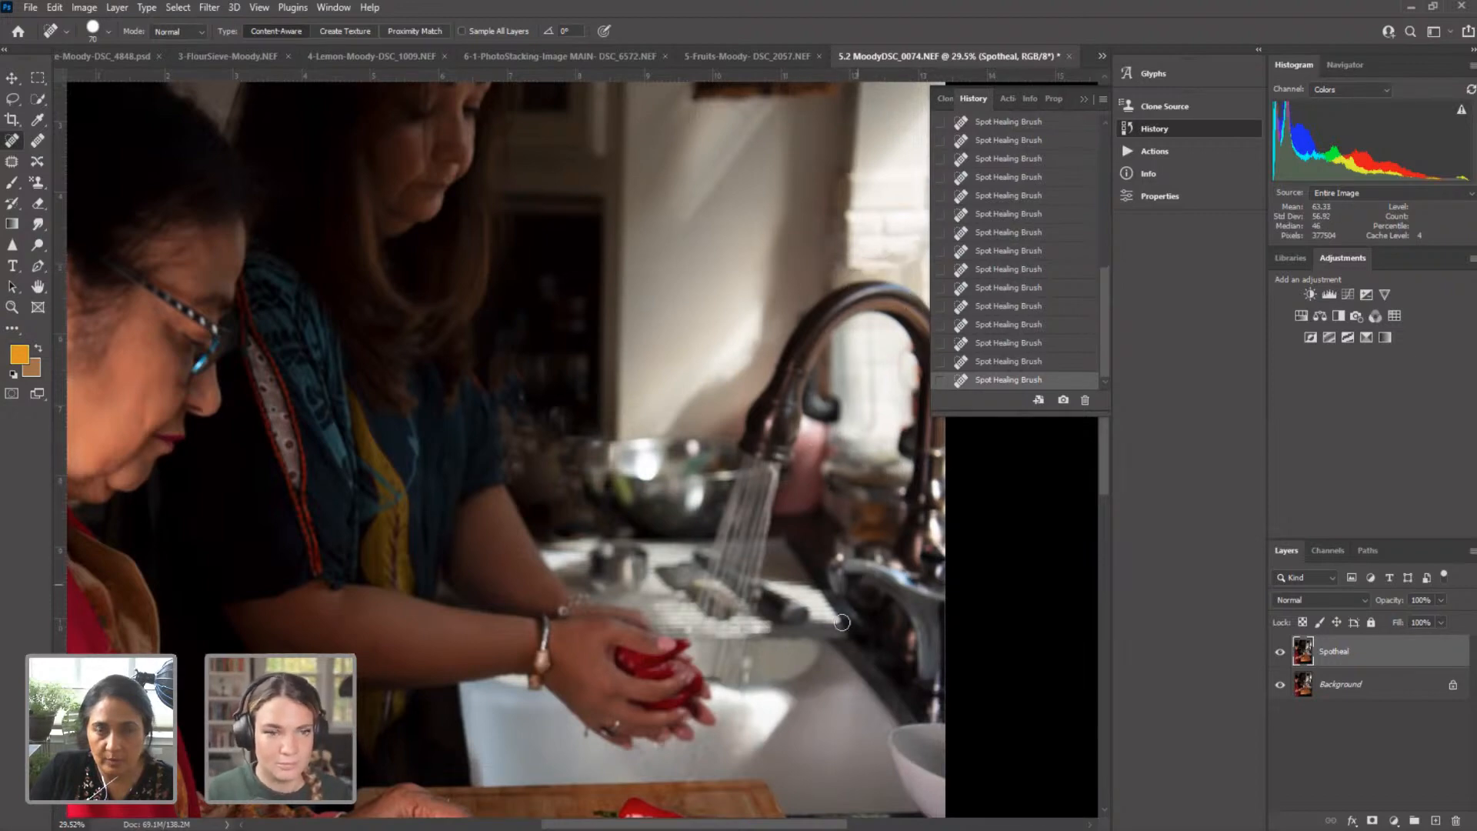
Step: Duplicate the Spotheal layer as paint
{"action": "right_click", "coordinate": [1353, 649]}
{"action": "left_click", "coordinate": [1214, 218]}
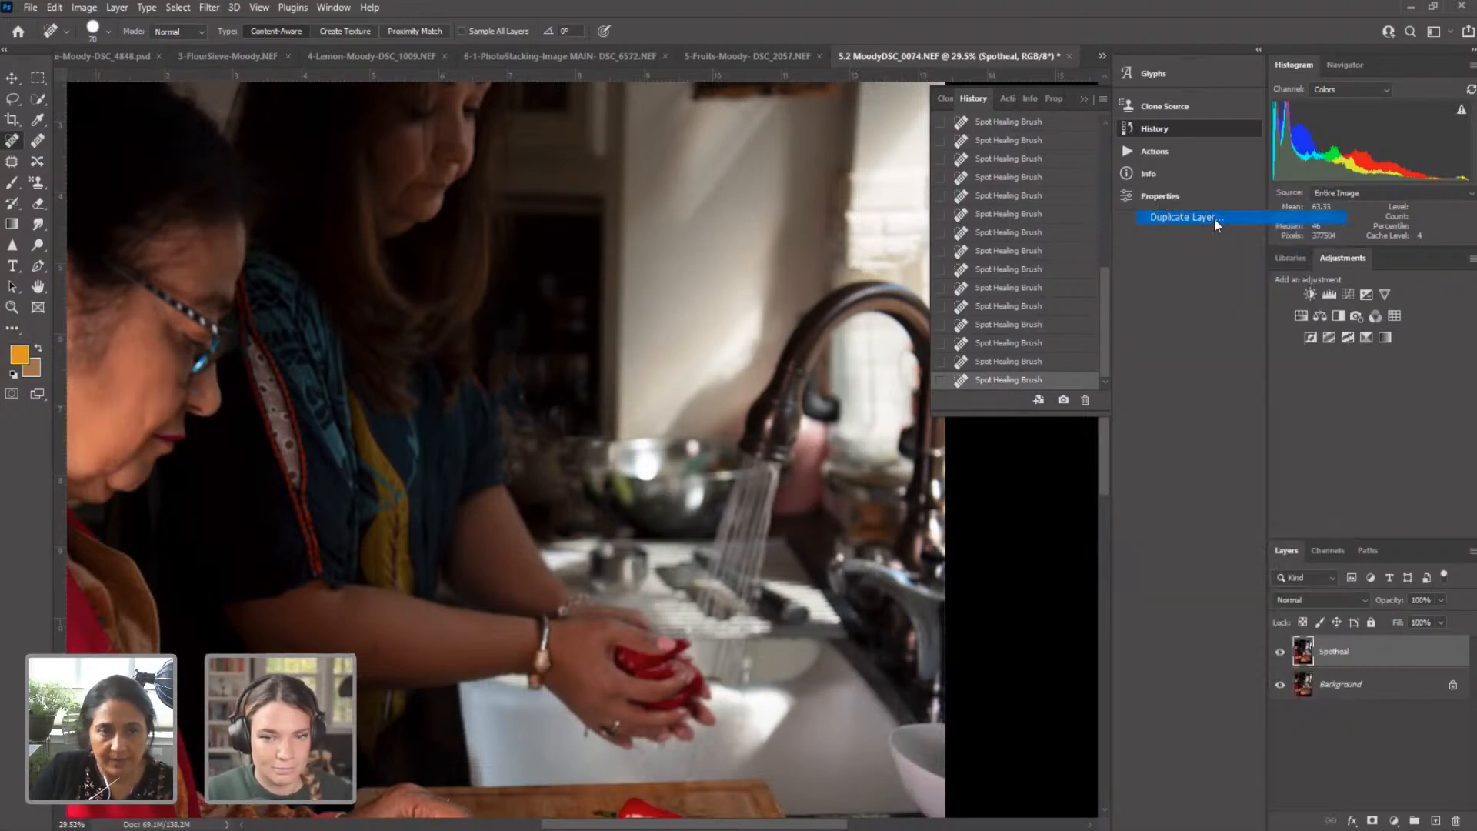
{"action": "type", "text": "pain"}
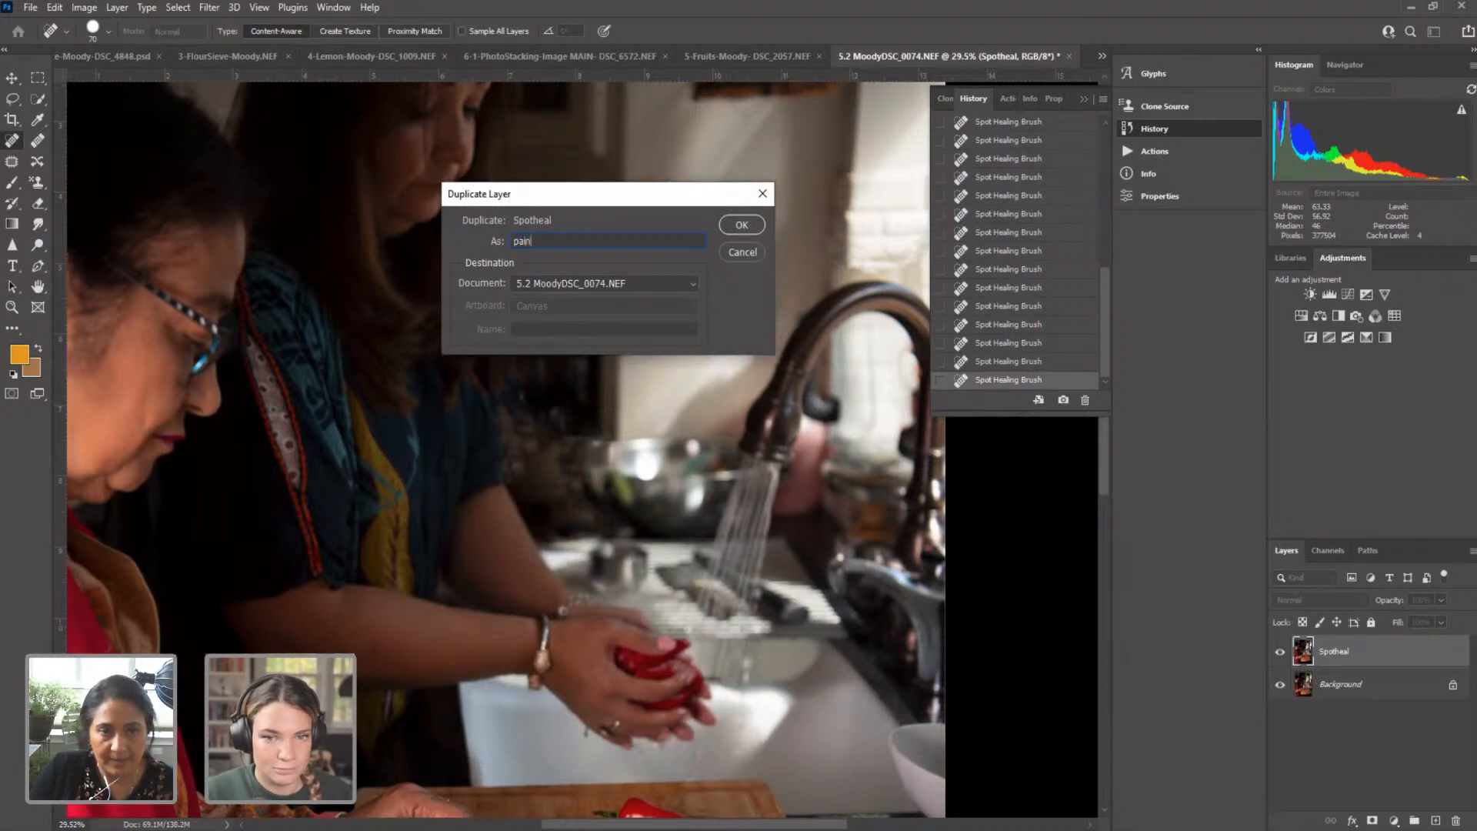
{"action": "type", "text": "t"}
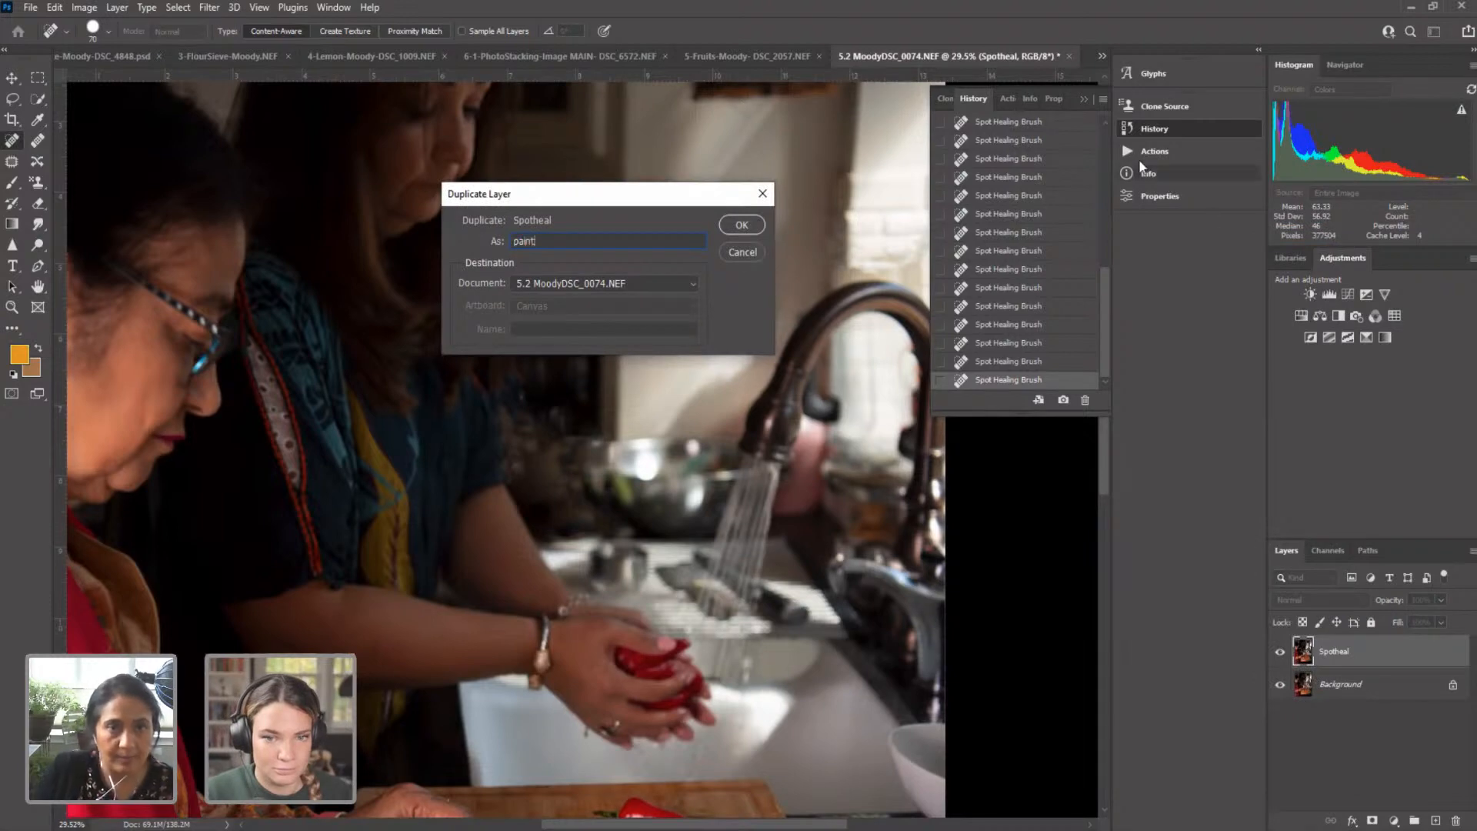
{"action": "left_click", "coordinate": [741, 225]}
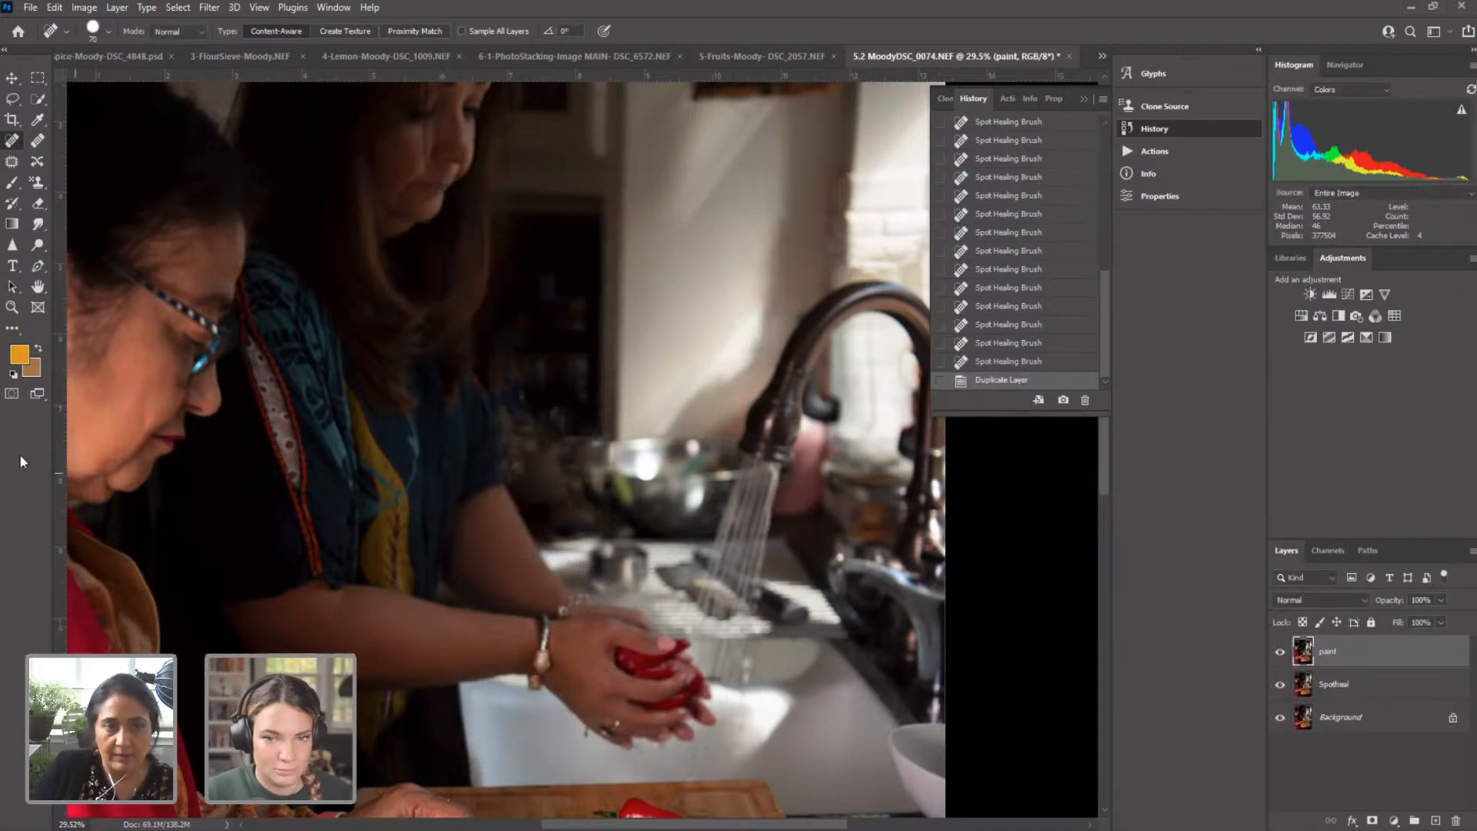
Step: Sample the near-black brown #100b06 beside the back woman's arm as foreground colour and set the Brush opacity to 66%
{"action": "left_click", "coordinate": [20, 358]}
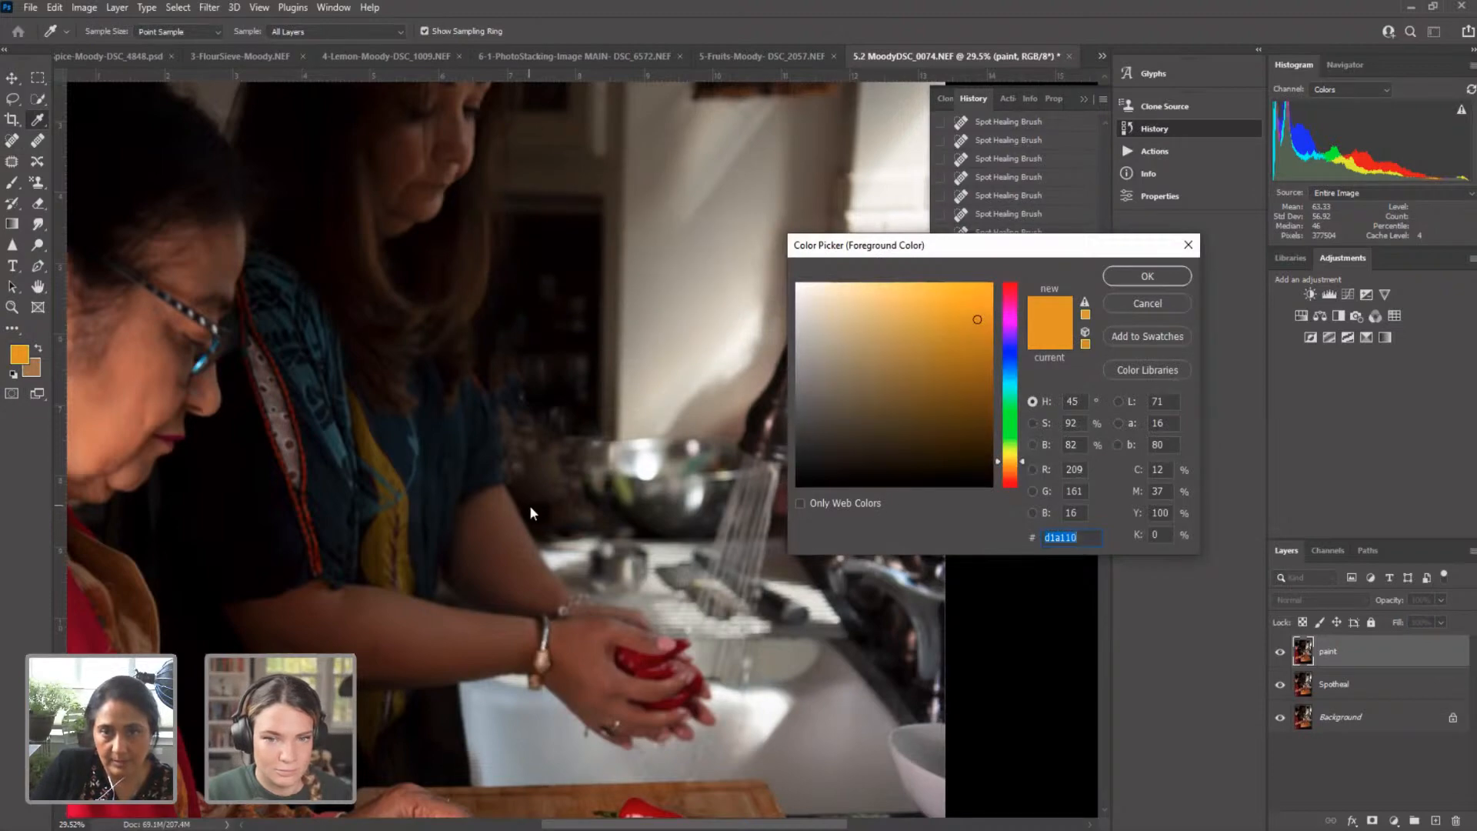
{"action": "left_click", "coordinate": [530, 509]}
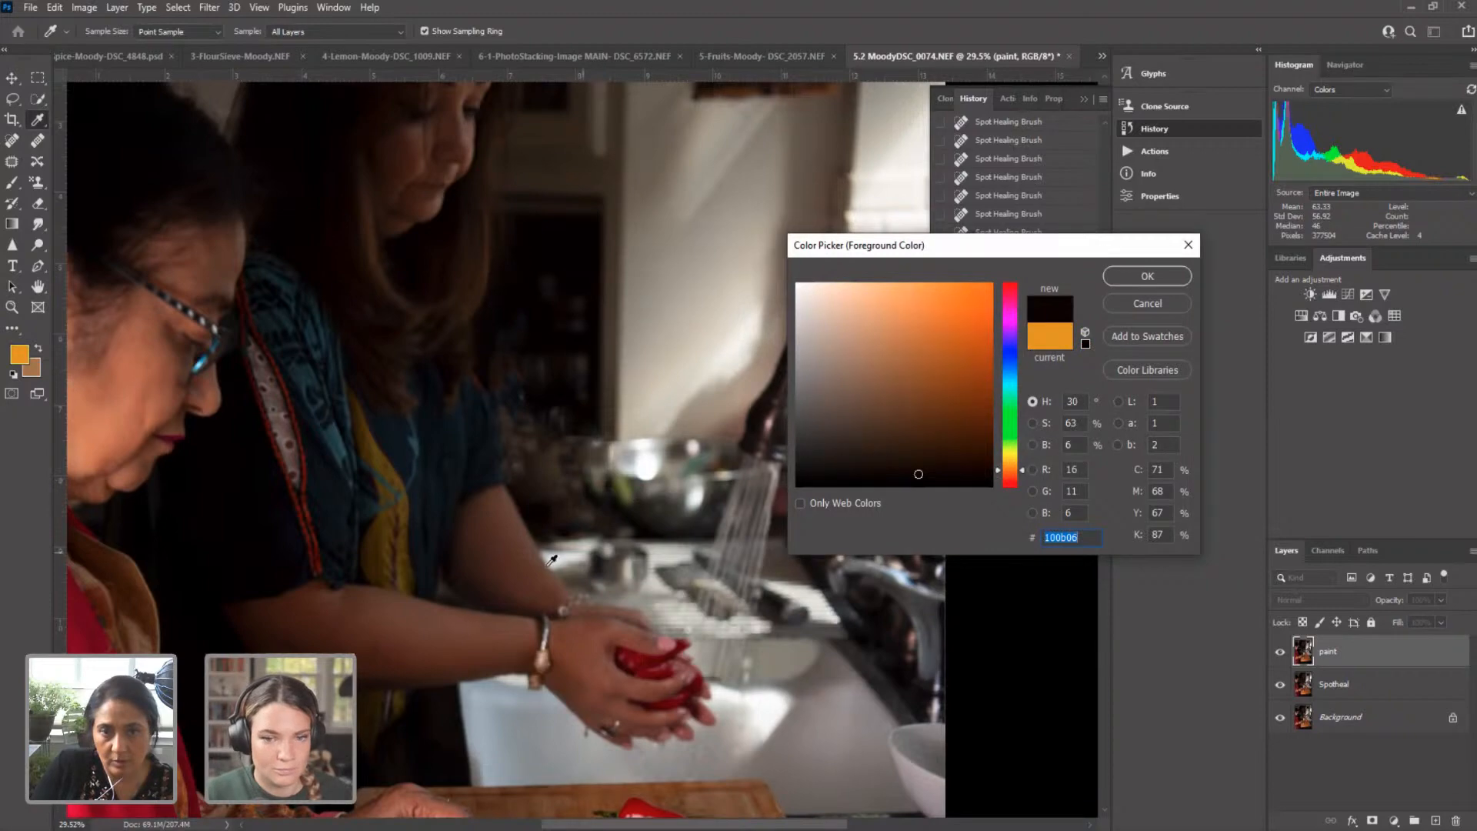
{"action": "left_click", "coordinate": [1112, 274]}
{"action": "key", "text": "b"}
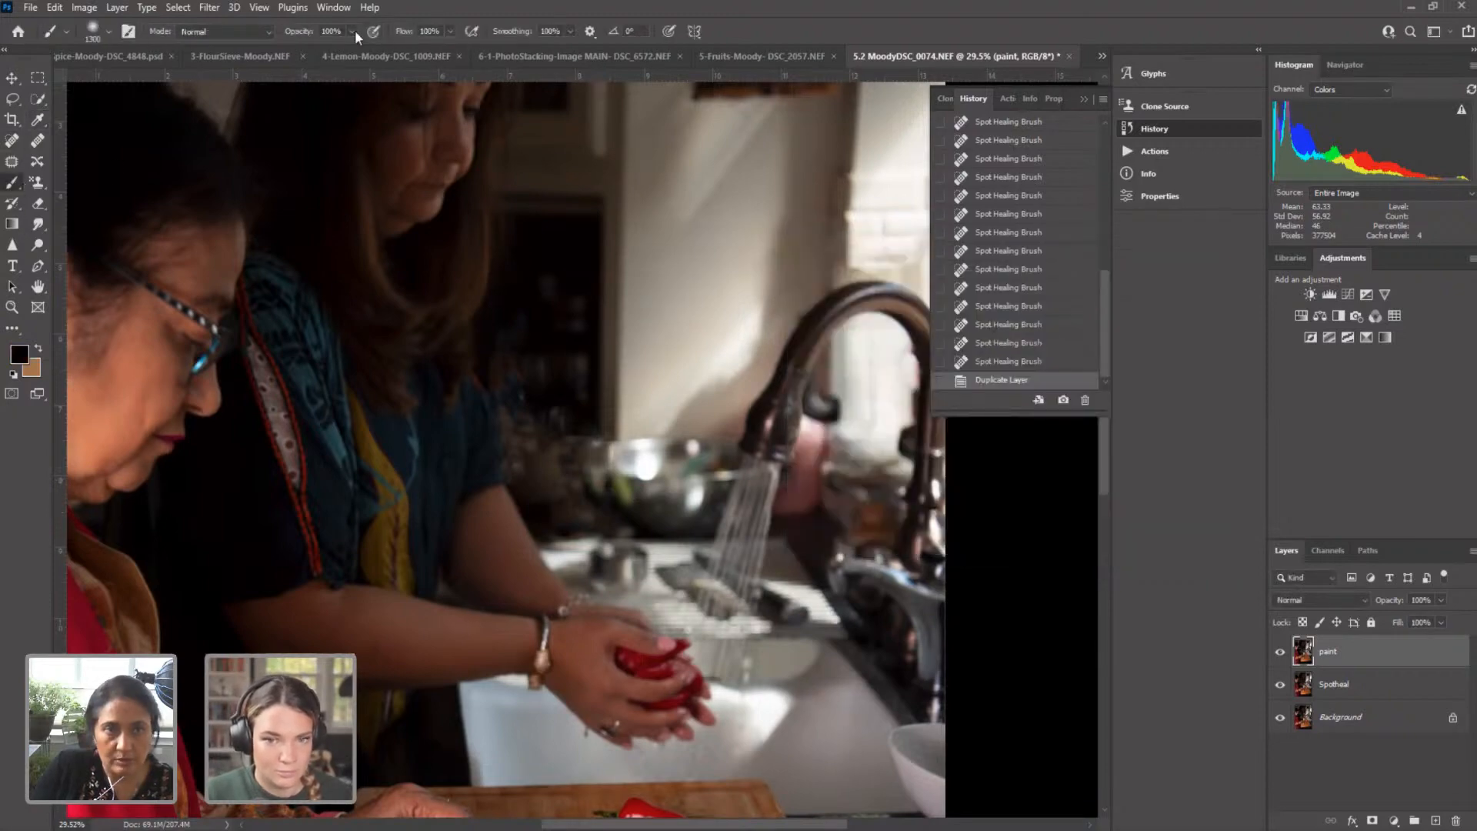
{"action": "left_click", "coordinate": [352, 30]}
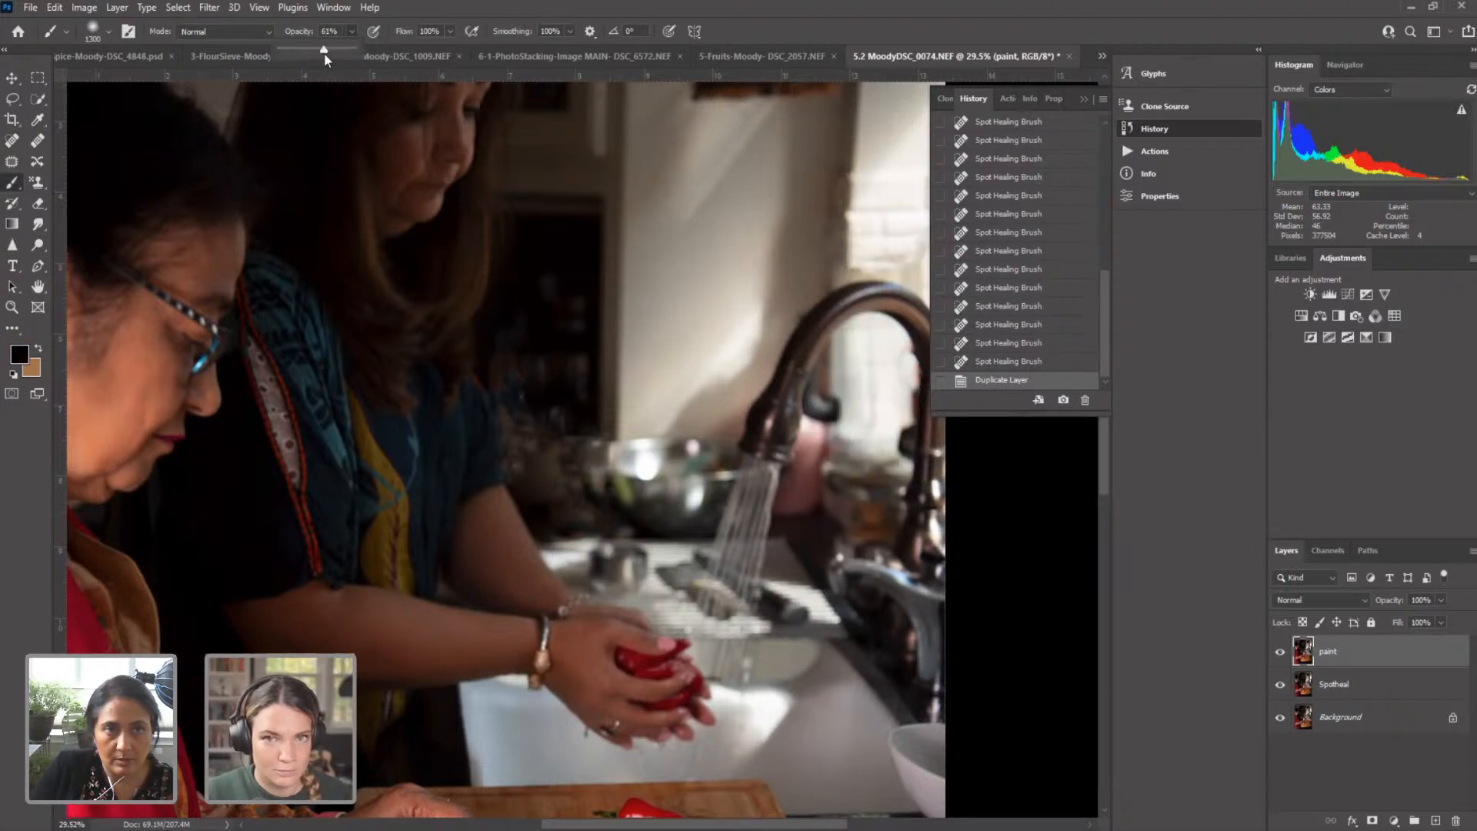
{"action": "left_click_drag", "start_coordinate": [323, 53], "coordinate": [328, 53]}
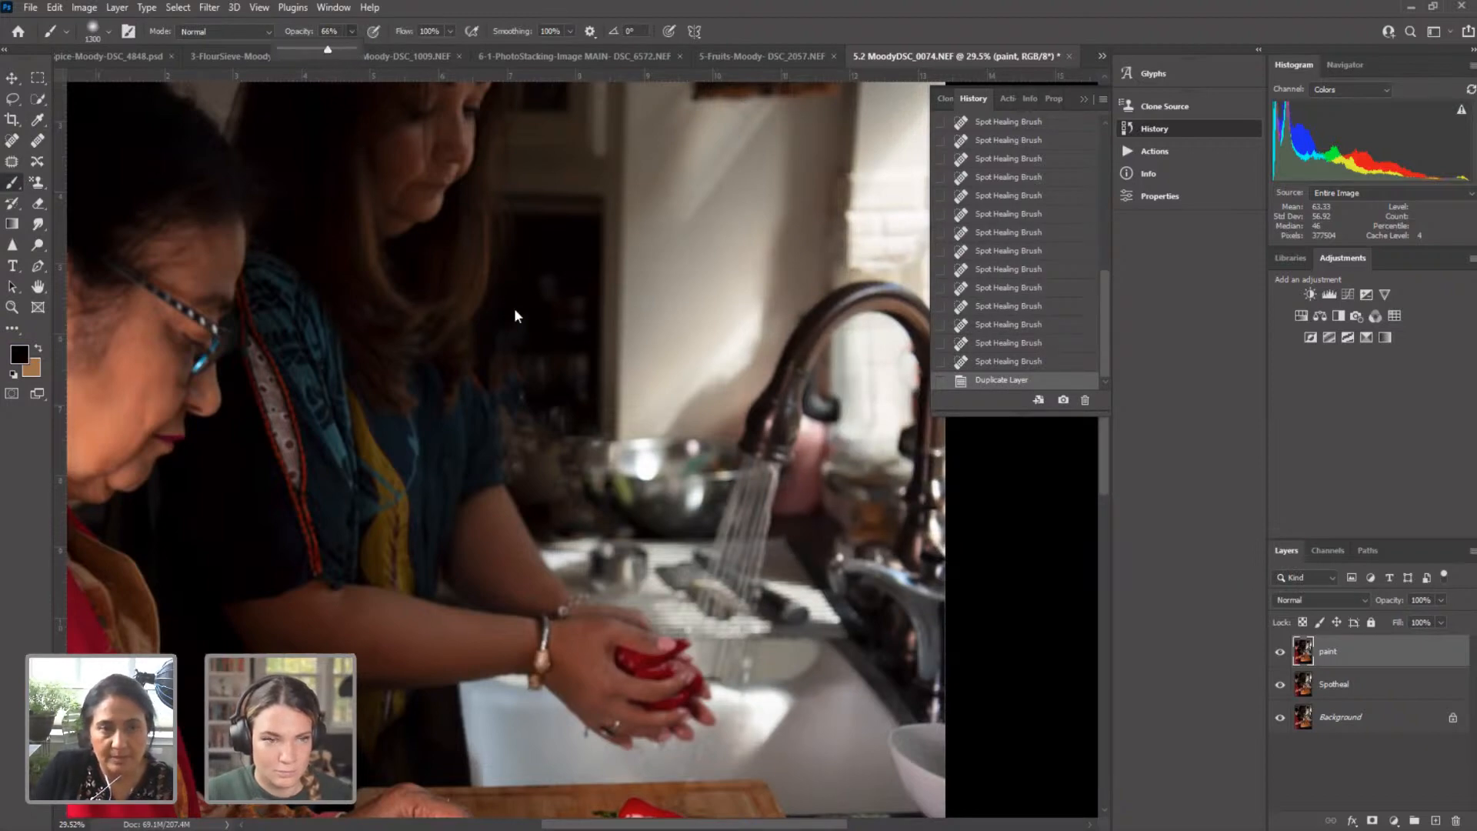
Step: Paint the background between the back woman's sleeve and the metal bowl dark with a size 200 brush on the paint layer
{"action": "key", "text": "bracketleft"}
{"action": "key", "text": "bracketleft"}
{"action": "key", "text": "bracketleft"}
{"action": "key", "text": "bracketleft"}
{"action": "key", "text": "bracketleft"}
{"action": "key", "text": "bracketleft"}
{"action": "key", "text": "bracketleft"}
{"action": "key", "text": "bracketleft"}
{"action": "key", "text": "bracketleft"}
{"action": "key", "text": "bracketleft"}
{"action": "key", "text": "bracketleft"}
{"action": "key", "text": "bracketleft"}
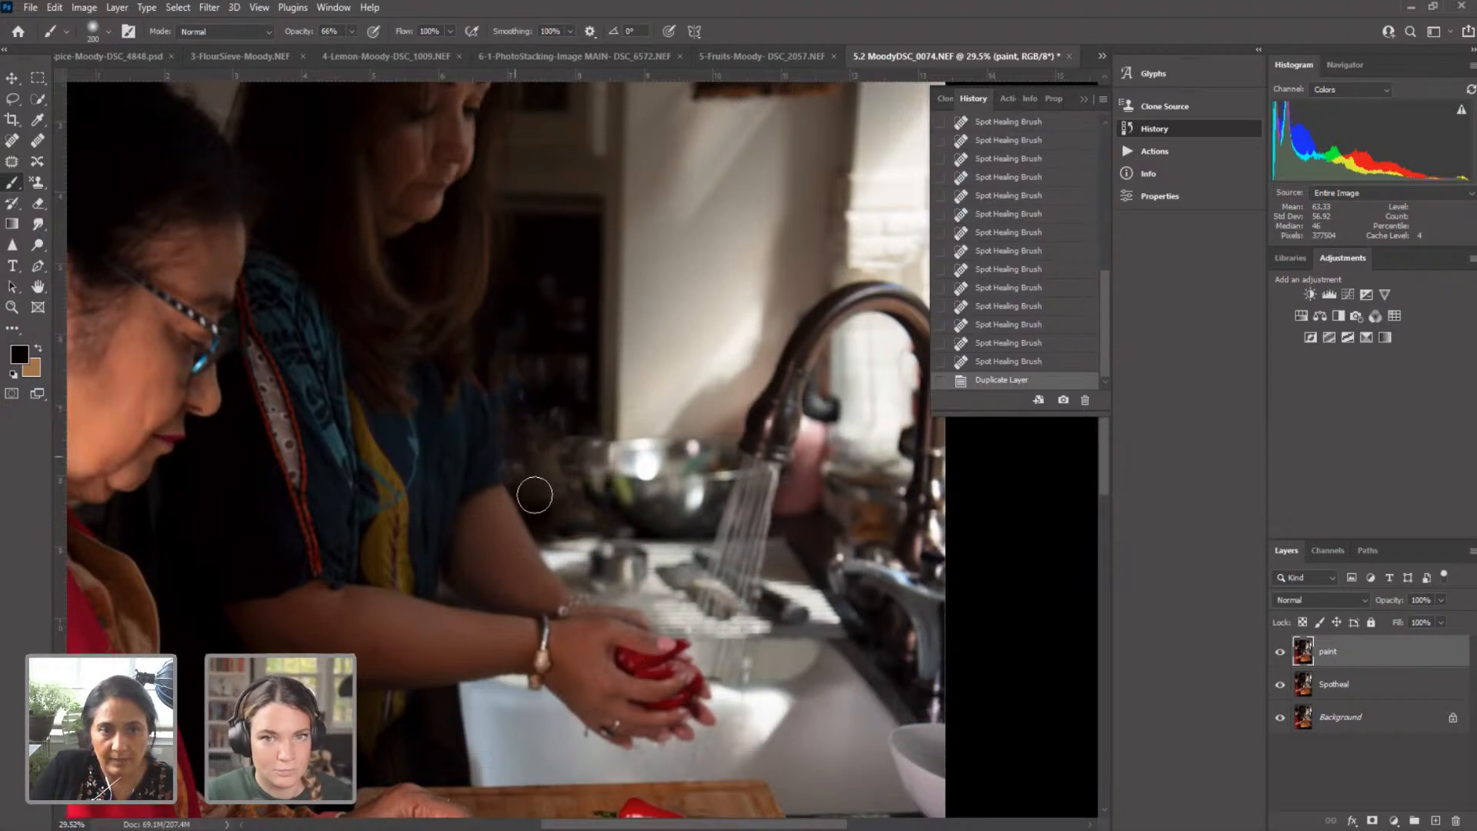
{"action": "mouse_move", "coordinate": [535, 495]}
{"action": "left_mouse_down"}
{"action": "mouse_move", "coordinate": [516, 461]}
{"action": "mouse_move", "coordinate": [568, 502]}
{"action": "left_mouse_up"}
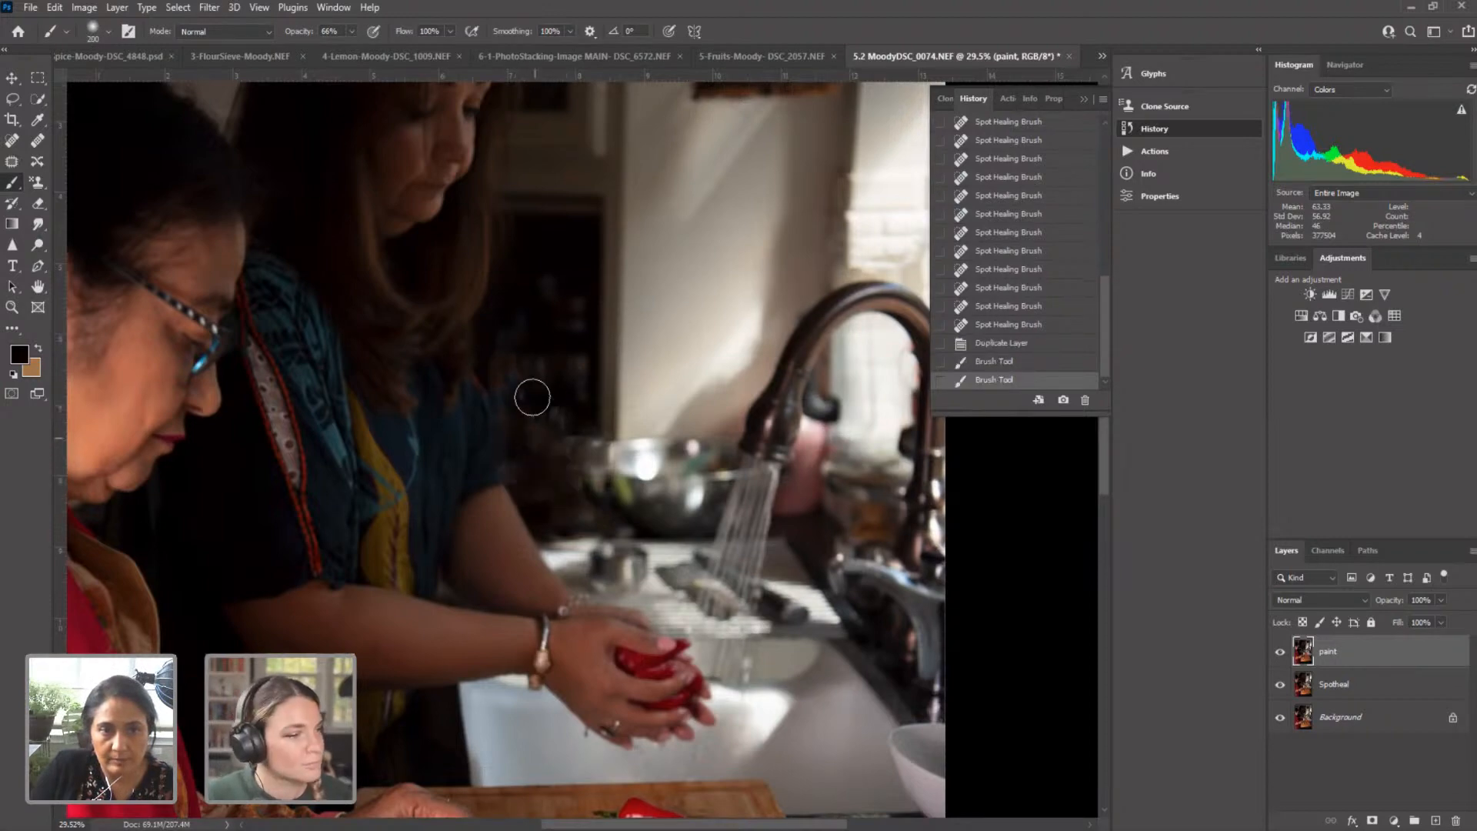
{"action": "left_click_drag", "start_coordinate": [533, 398], "coordinate": [544, 363]}
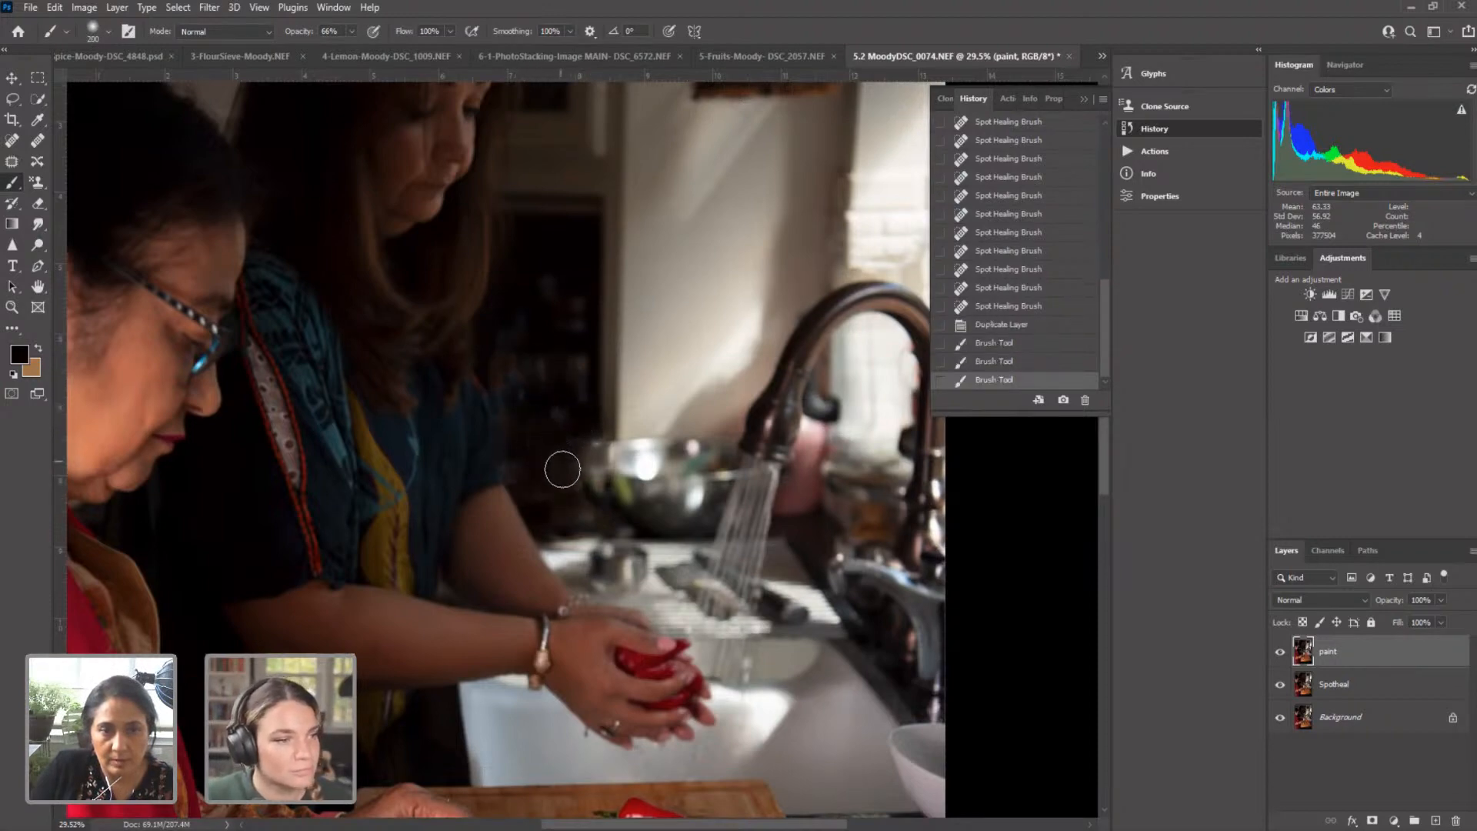
{"action": "left_click_drag", "start_coordinate": [562, 469], "coordinate": [578, 521]}
{"action": "left_click", "coordinate": [578, 521]}
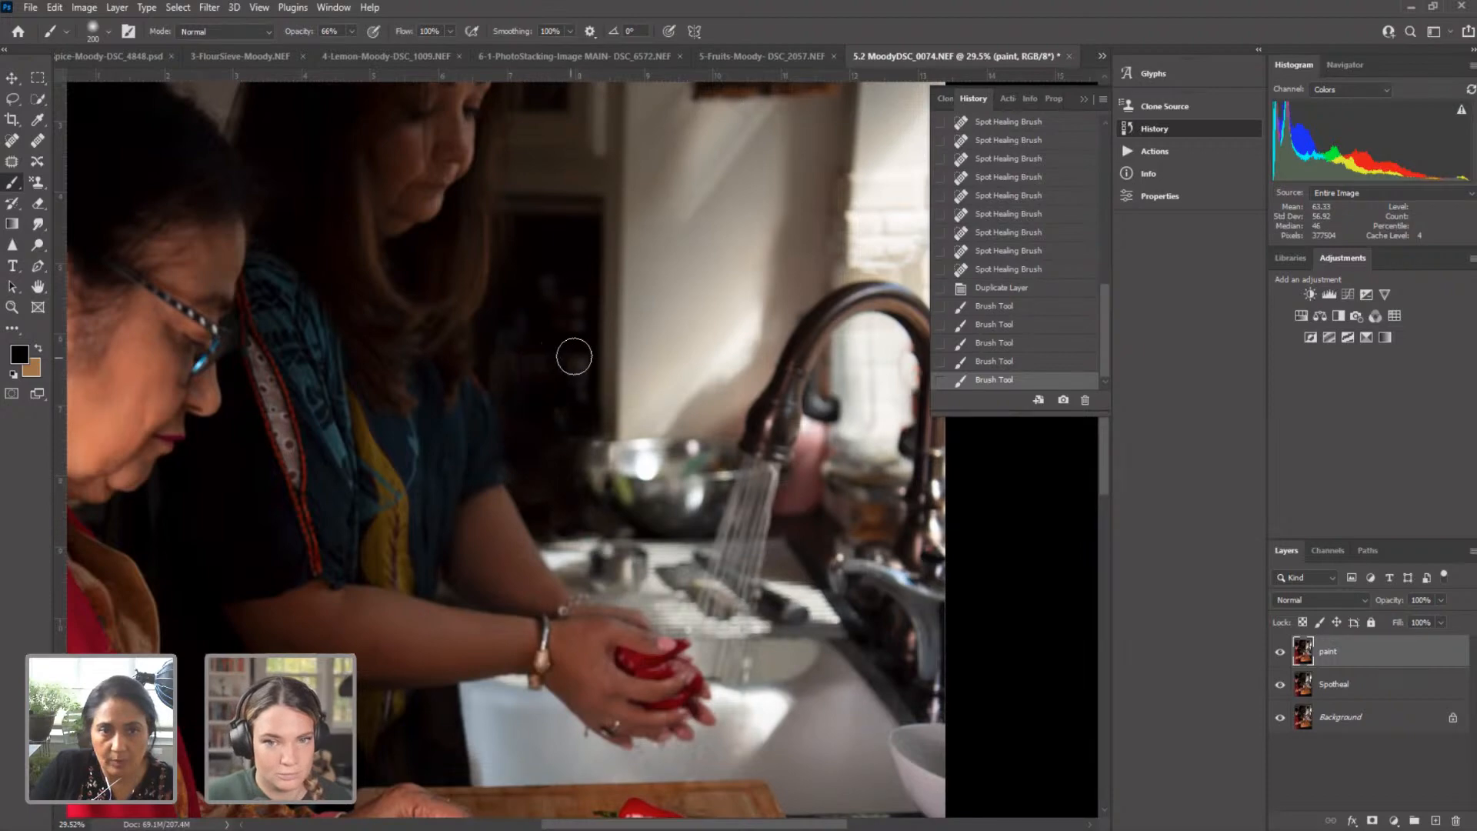
{"action": "left_click_drag", "start_coordinate": [583, 376], "coordinate": [574, 389]}
{"action": "left_click_drag", "start_coordinate": [570, 290], "coordinate": [573, 273]}
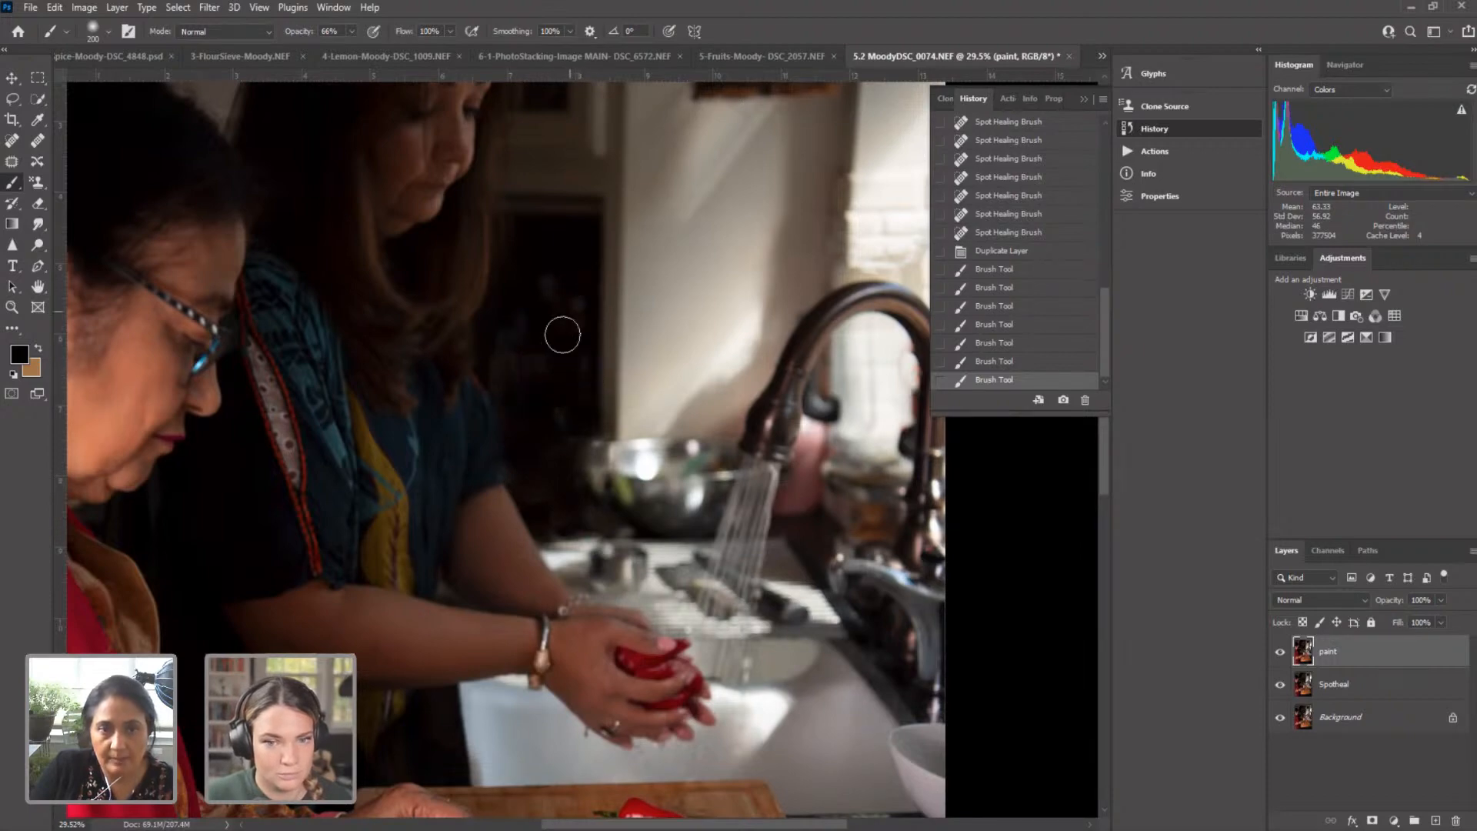
{"action": "left_click_drag", "start_coordinate": [560, 517], "coordinate": [534, 501]}
{"action": "scroll", "coordinate": [552, 420], "scroll_direction": "up", "scroll_amount": 1}
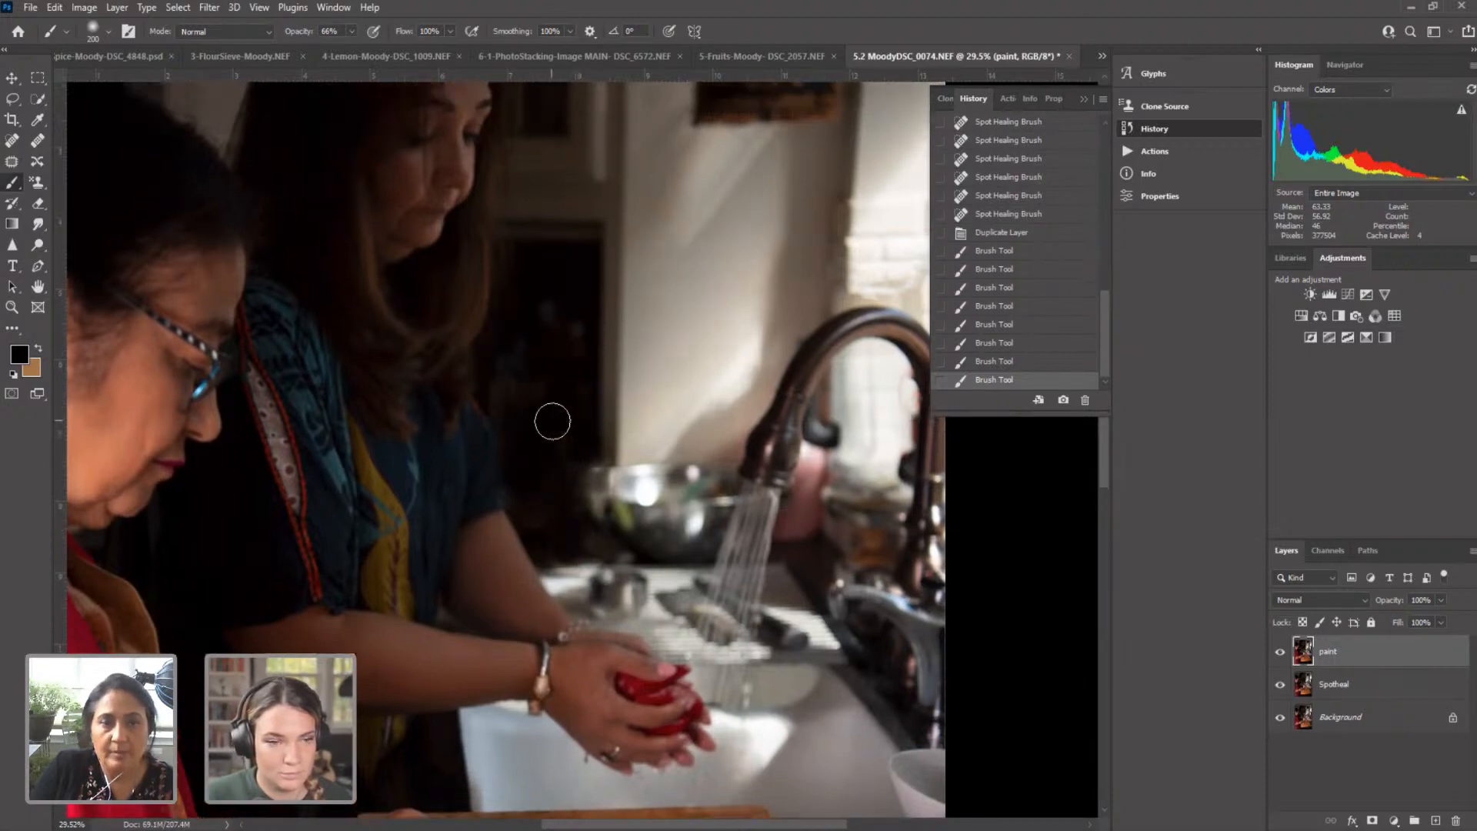
{"action": "scroll", "coordinate": [552, 421], "scroll_direction": "up", "scroll_amount": 2}
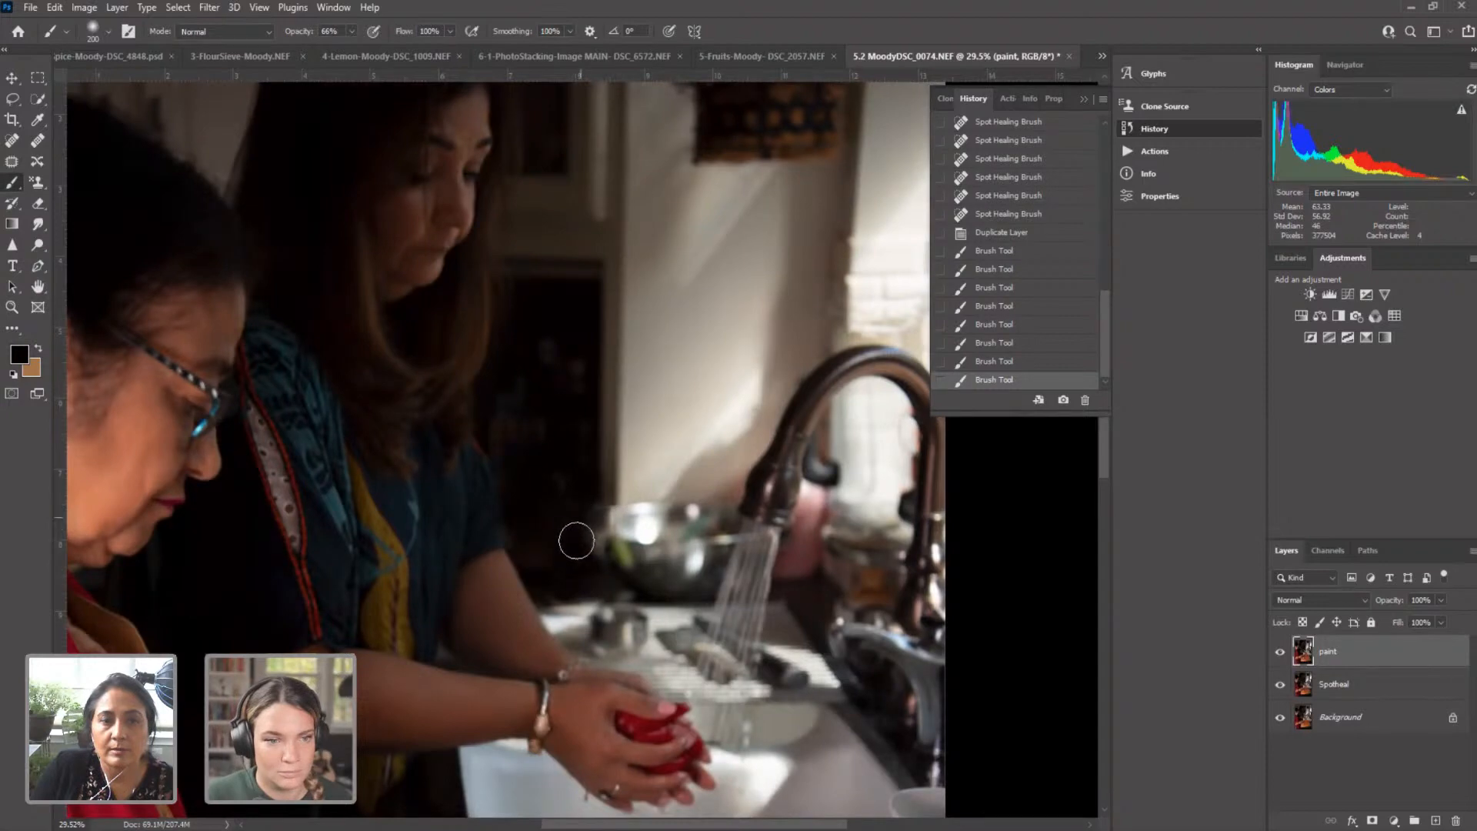
{"action": "mouse_move", "coordinate": [576, 541]}
{"action": "left_mouse_down"}
{"action": "mouse_move", "coordinate": [587, 570]}
{"action": "mouse_move", "coordinate": [560, 529]}
{"action": "mouse_move", "coordinate": [537, 582]}
{"action": "left_mouse_up"}
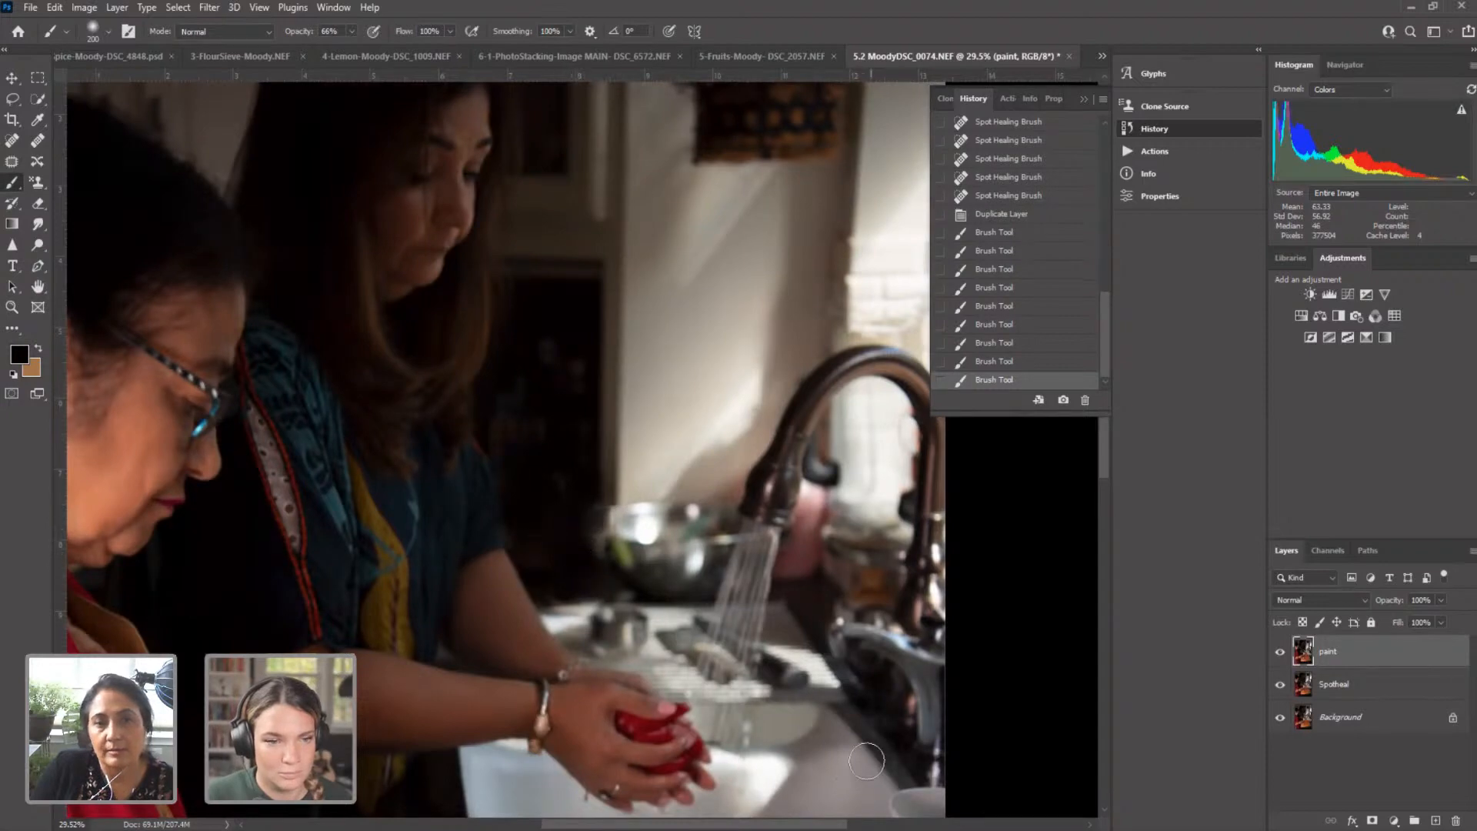
Step: Compare the whole kitchen photo with and without the paint and Spotheal layers
{"action": "scroll", "coordinate": [857, 739], "scroll_direction": "down", "scroll_amount": 3}
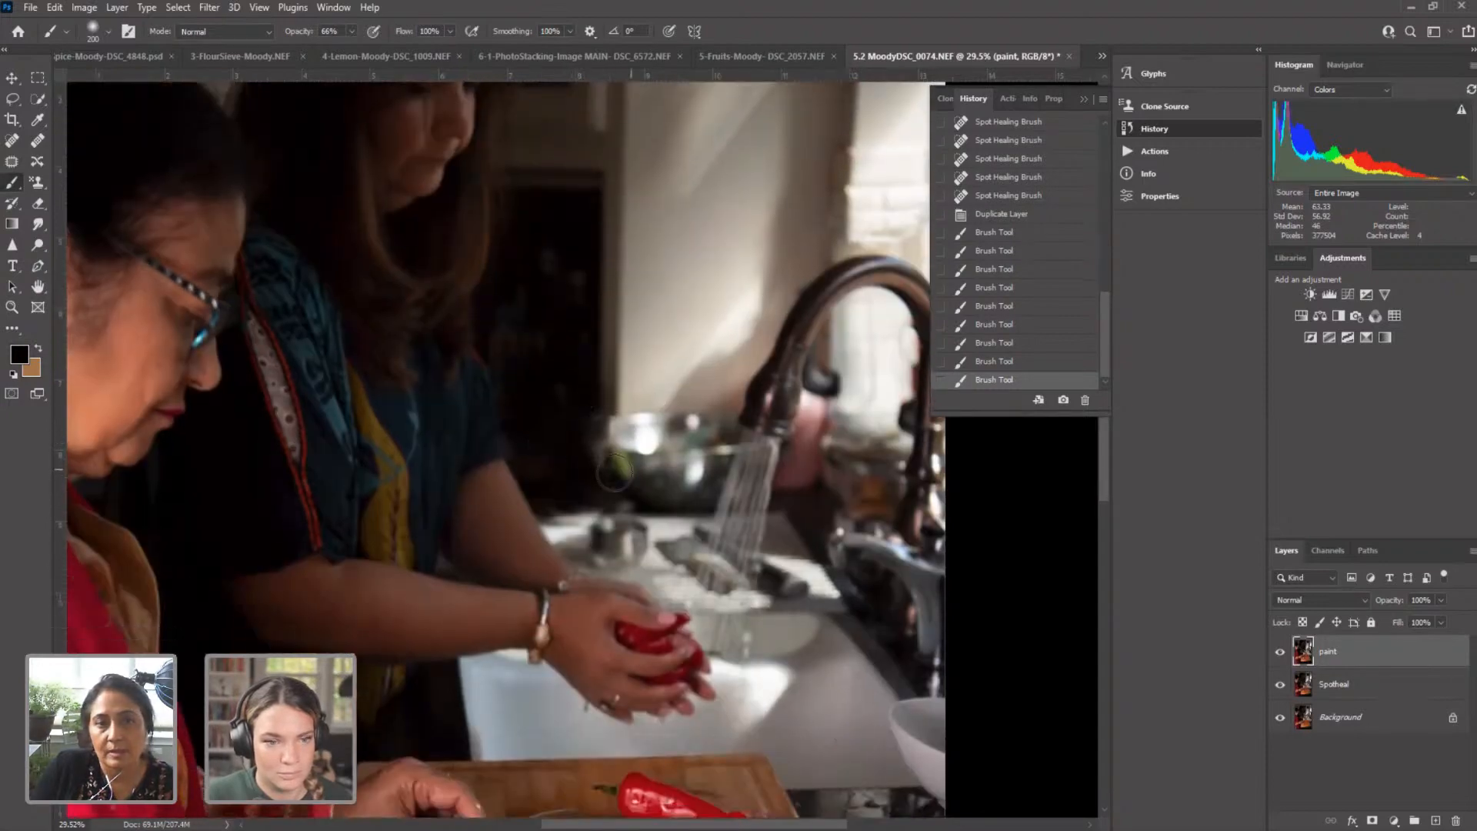
{"action": "left_click", "coordinate": [12, 306]}
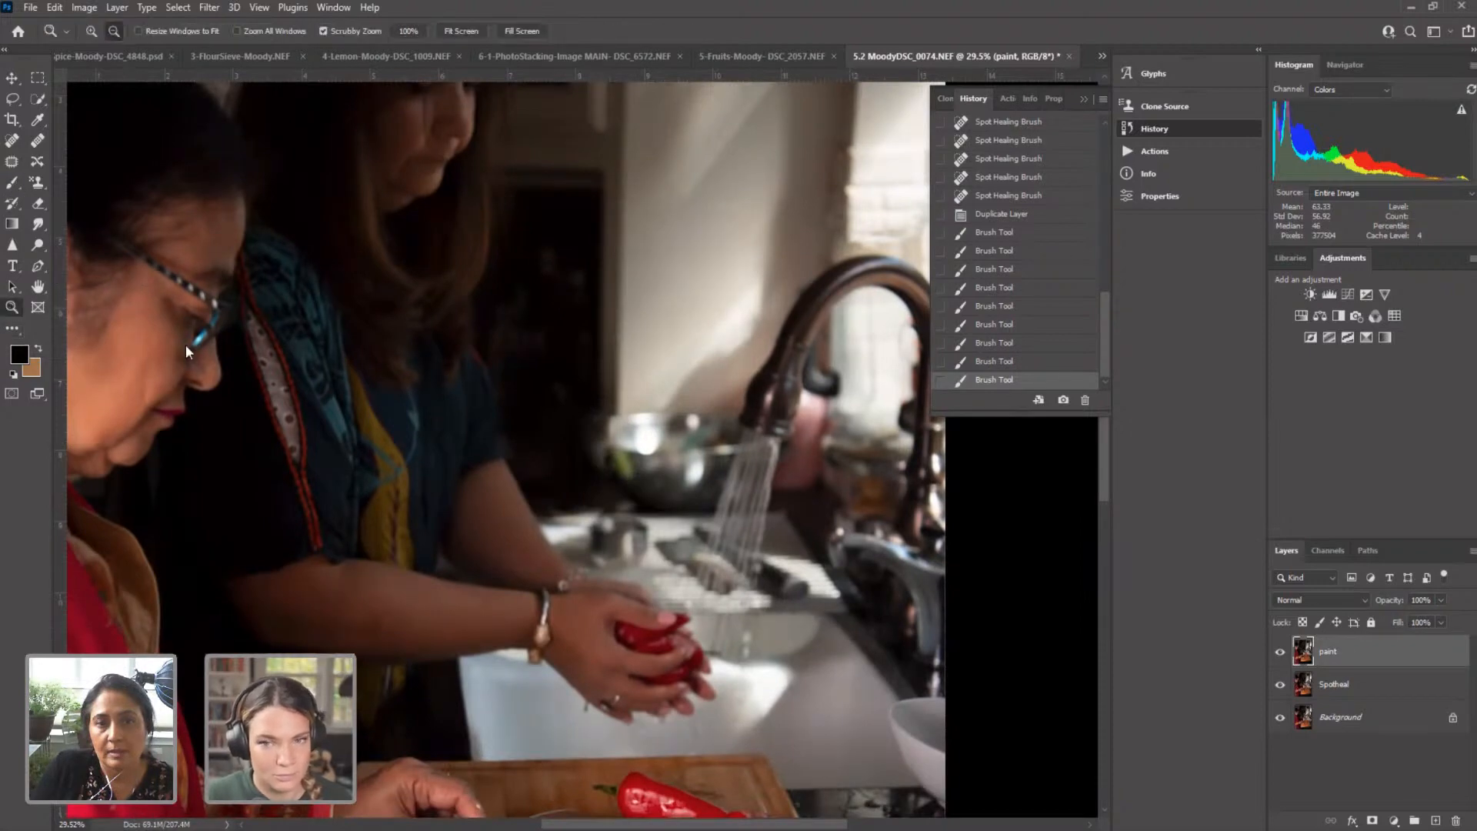
{"action": "left_click", "coordinate": [479, 428], "text": "alt"}
{"action": "left_click", "coordinate": [479, 428], "text": "alt"}
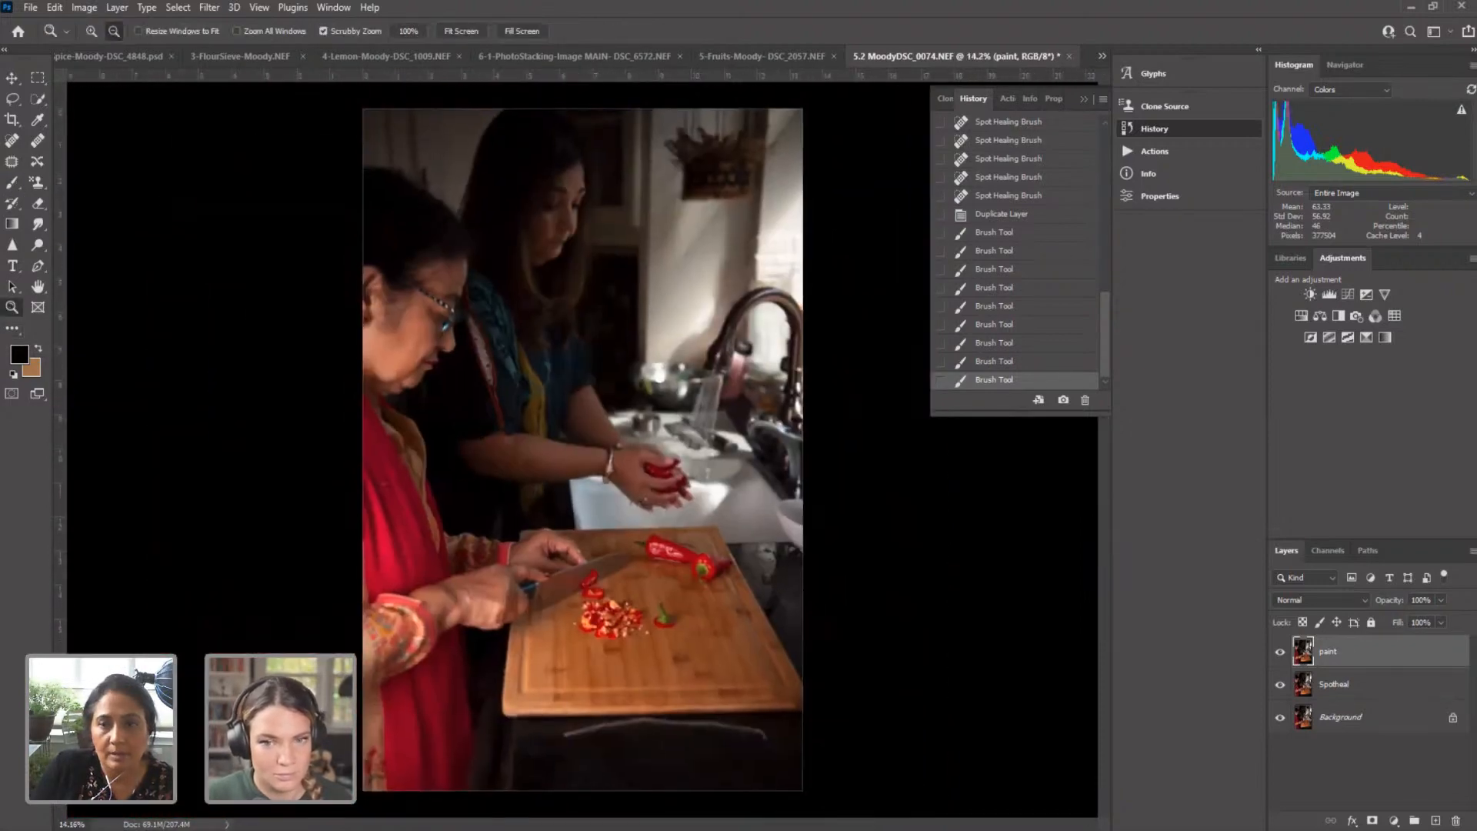
{"action": "left_click", "coordinate": [1280, 652]}
{"action": "left_click", "coordinate": [1280, 684]}
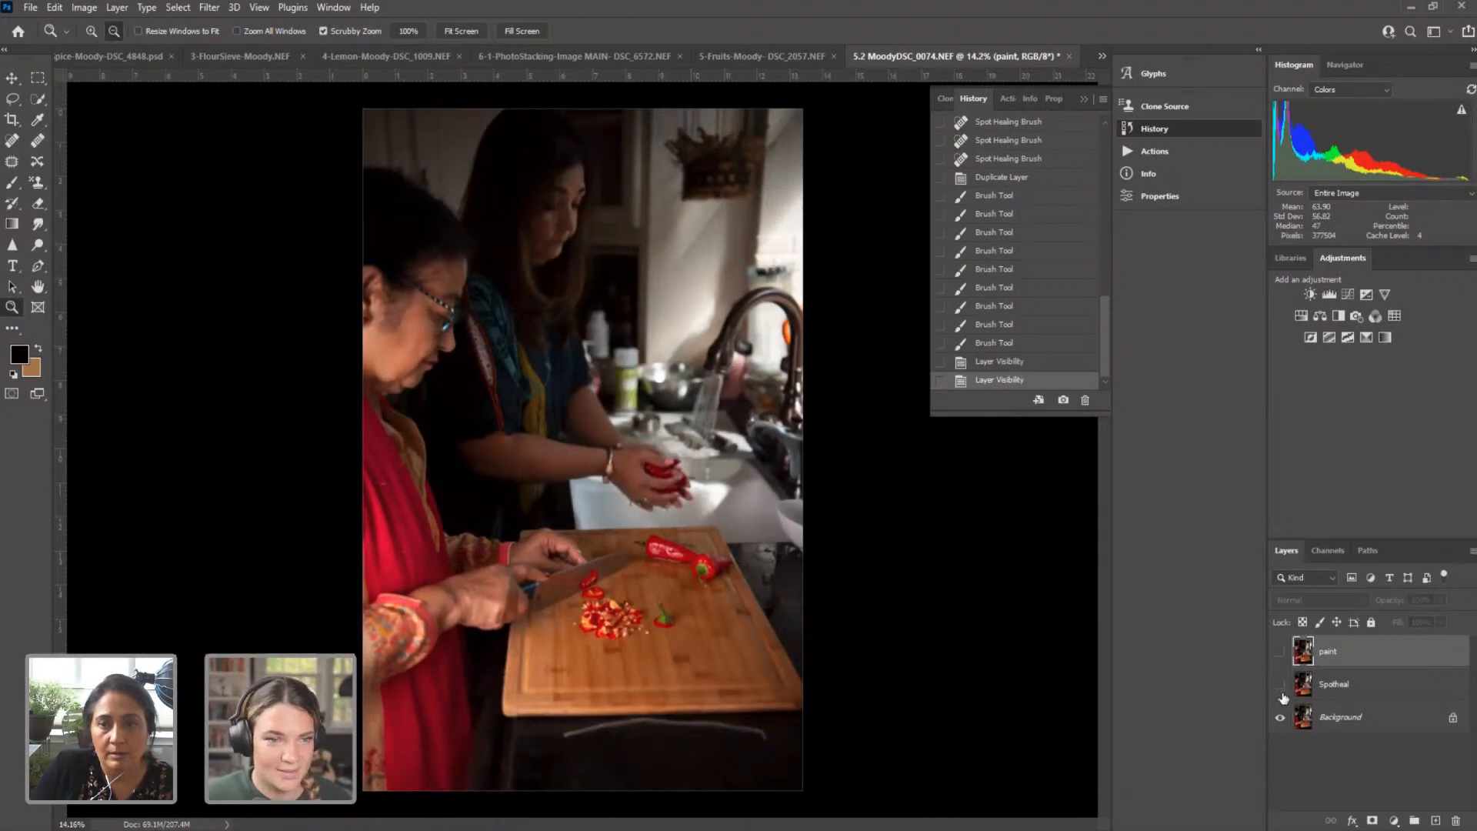
{"action": "left_click", "coordinate": [1280, 684]}
{"action": "left_click", "coordinate": [1279, 652]}
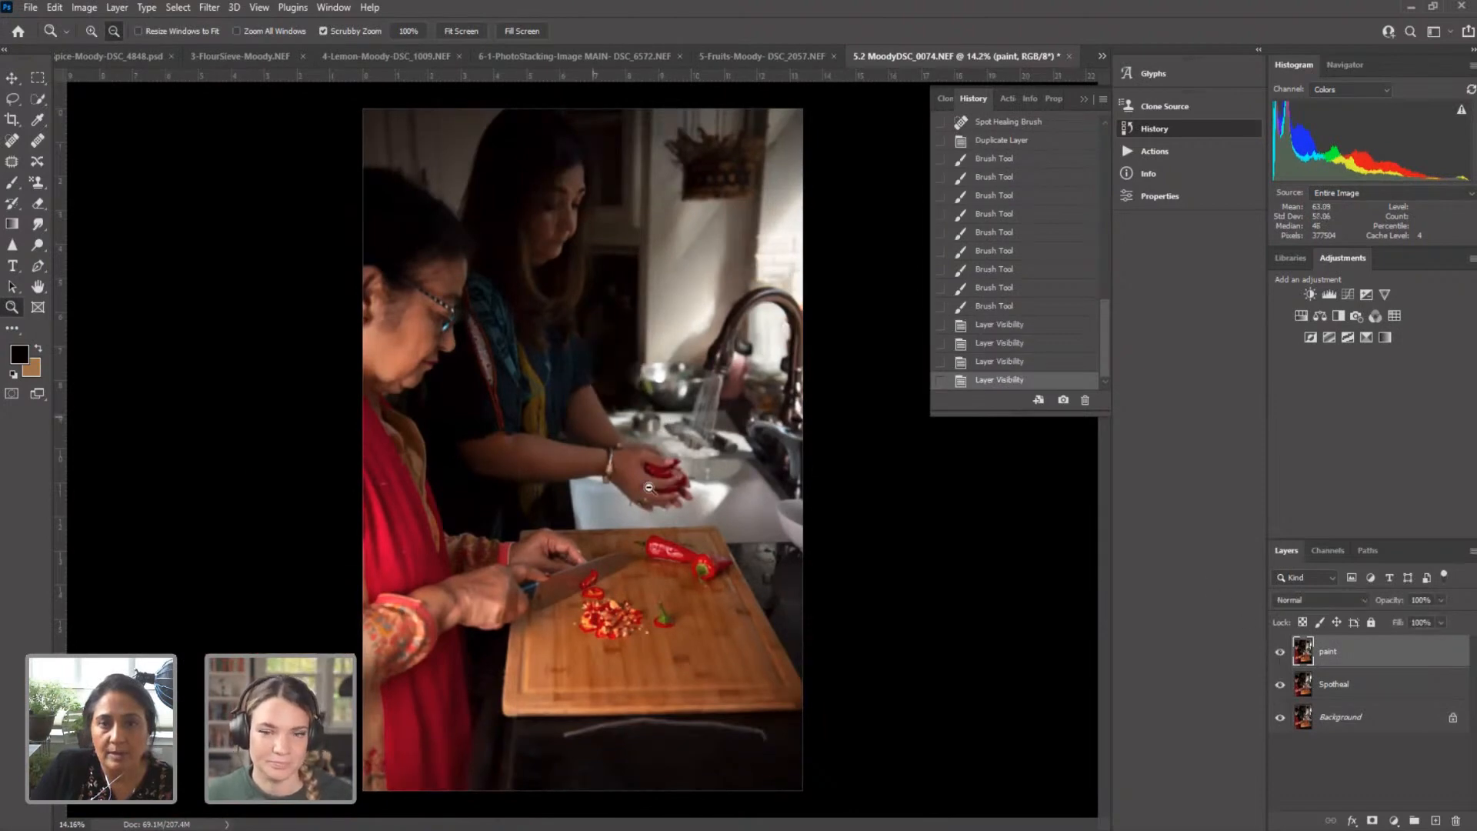
Step: Paint over the pink bottle behind the faucet head with the dark colour using a size 200 brush
{"action": "left_click_drag", "start_coordinate": [759, 393], "coordinate": [836, 401]}
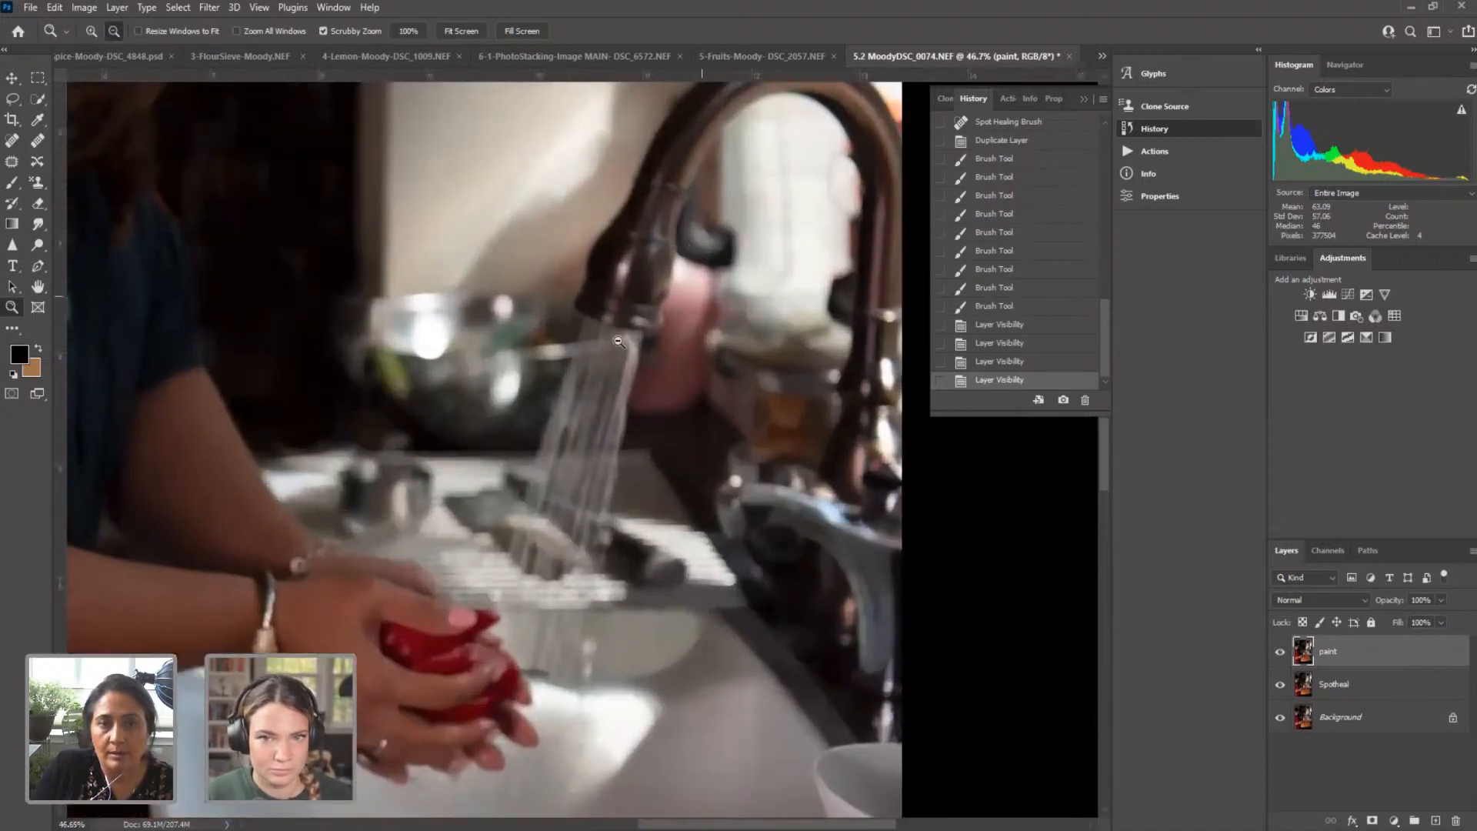
{"action": "left_click", "coordinate": [12, 182]}
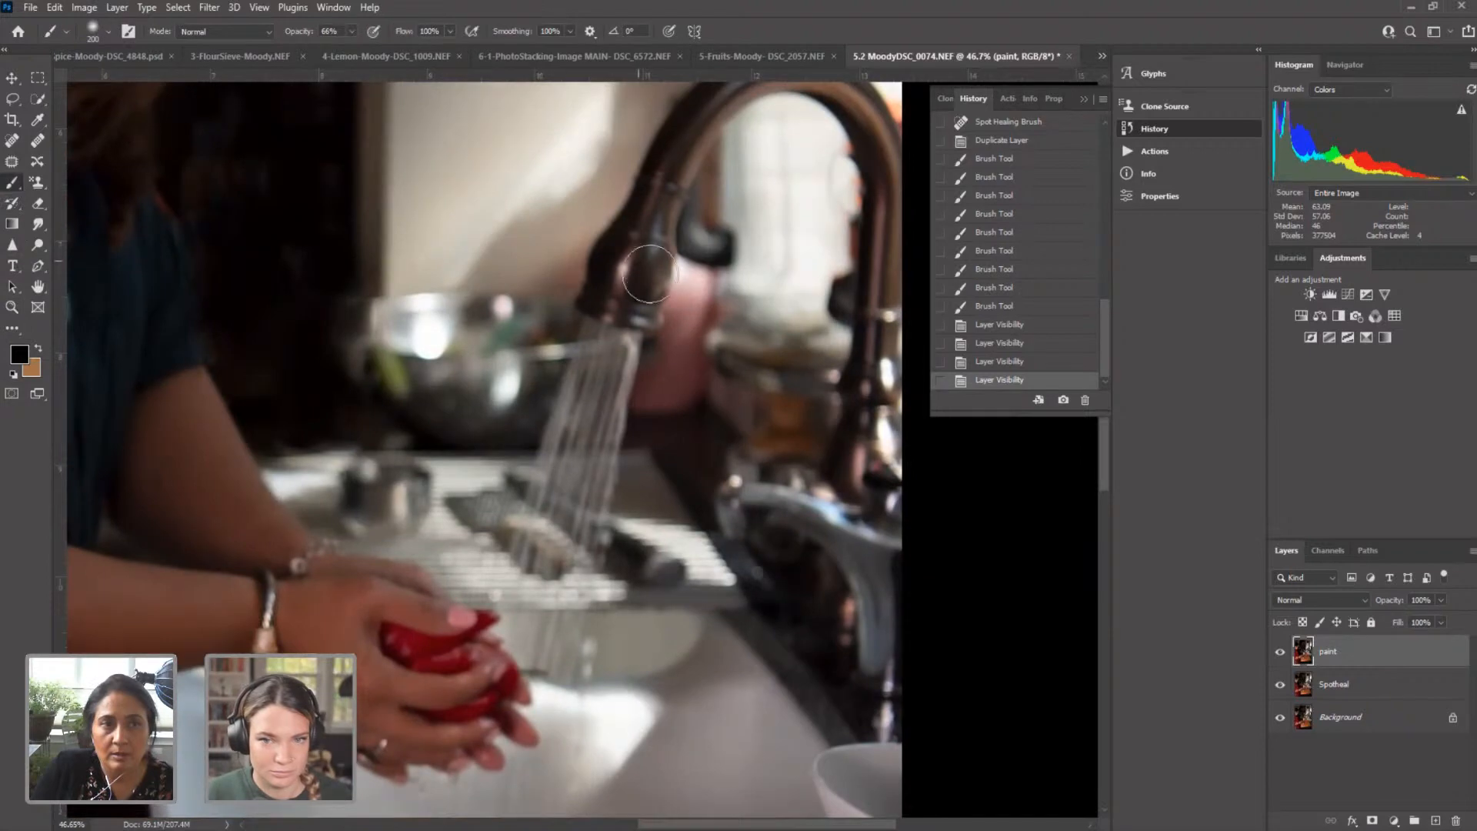
{"action": "left_click", "coordinate": [656, 393]}
{"action": "left_click", "coordinate": [678, 399]}
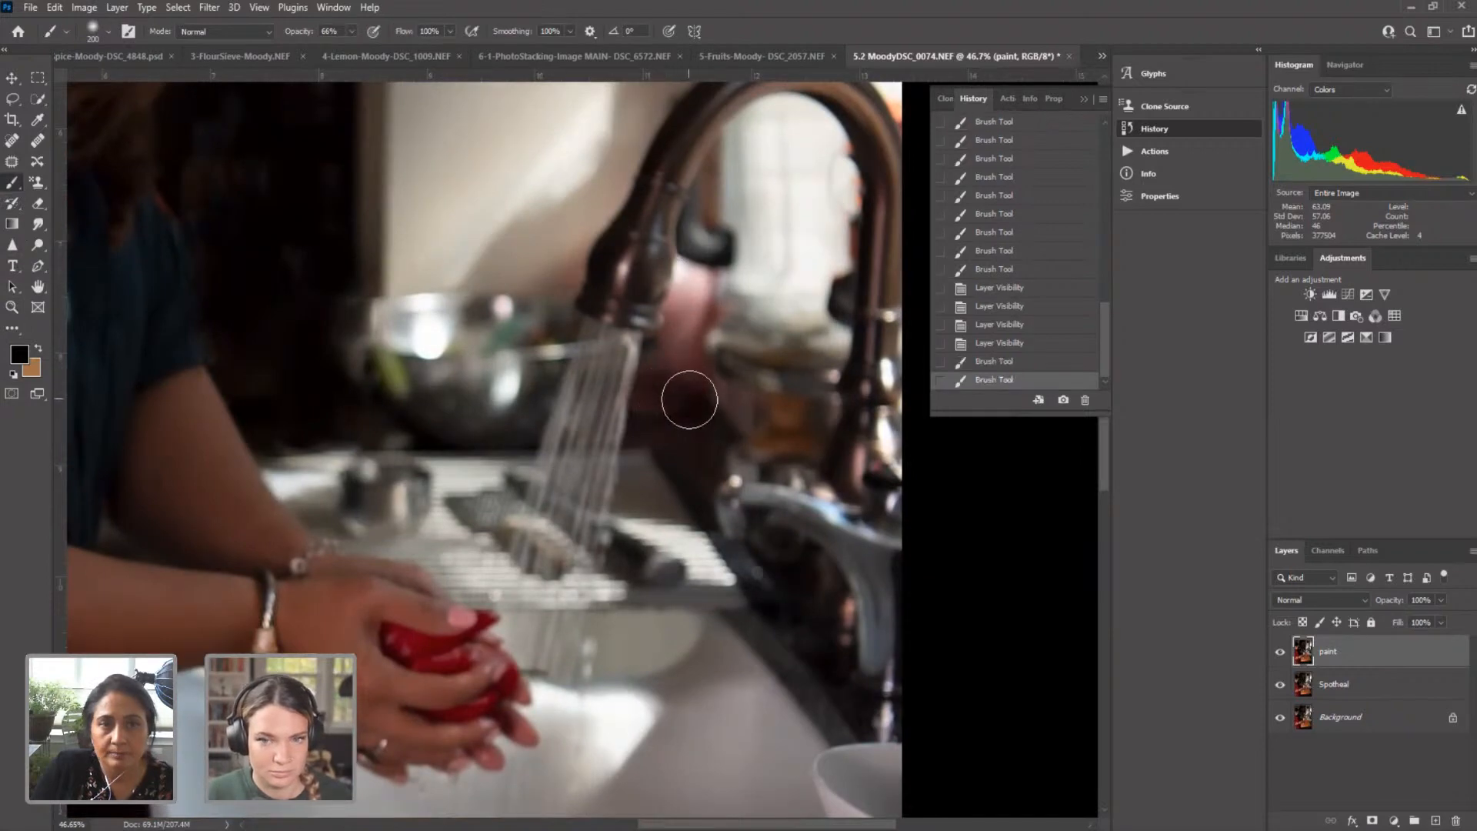
{"action": "left_click", "coordinate": [656, 404]}
{"action": "left_click", "coordinate": [672, 361]}
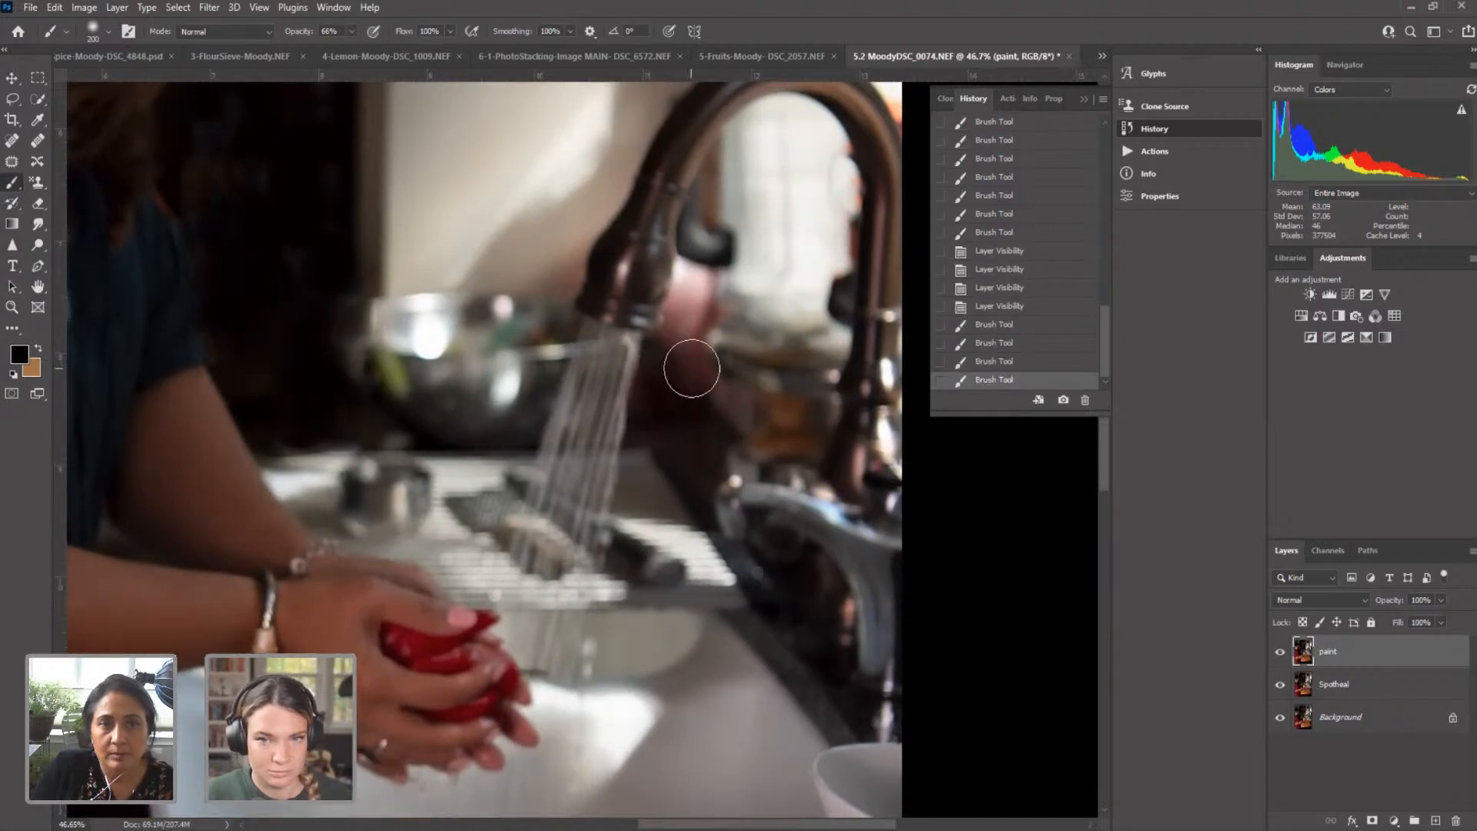
{"action": "left_click", "coordinate": [683, 352]}
{"action": "left_click_drag", "start_coordinate": [679, 343], "coordinate": [682, 333]}
{"action": "left_click", "coordinate": [681, 327]}
{"action": "left_click", "coordinate": [692, 308]}
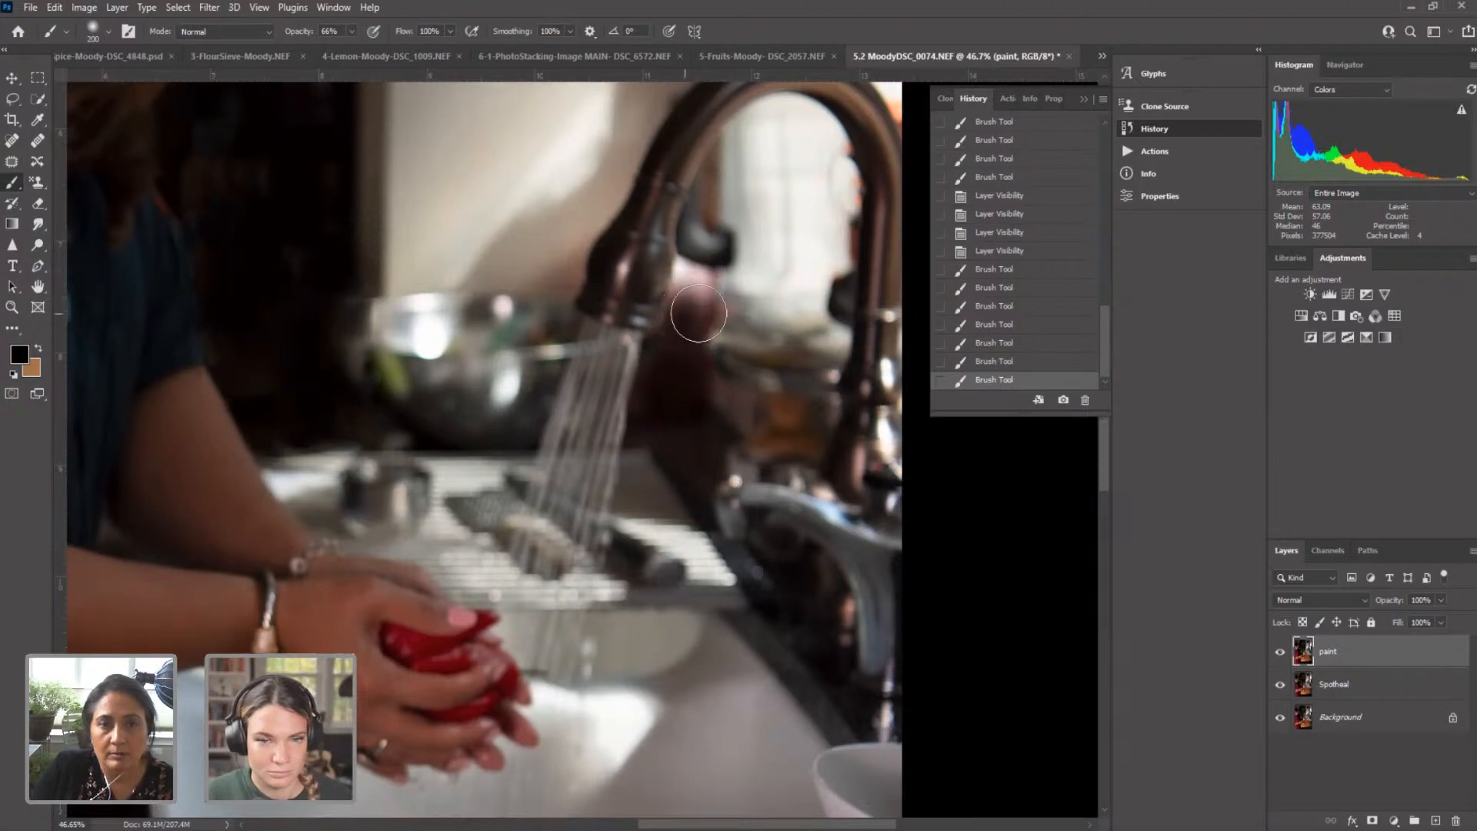
{"action": "left_click", "coordinate": [700, 296]}
Step: Darken the remaining pink edges of the bottle around the faucet head with a much smaller brush
{"action": "key", "text": "bracketleft"}
{"action": "key", "text": "bracketleft"}
{"action": "key", "text": "bracketleft"}
{"action": "key", "text": "bracketleft"}
{"action": "key", "text": "bracketleft"}
{"action": "key", "text": "bracketleft"}
{"action": "key", "text": "bracketleft"}
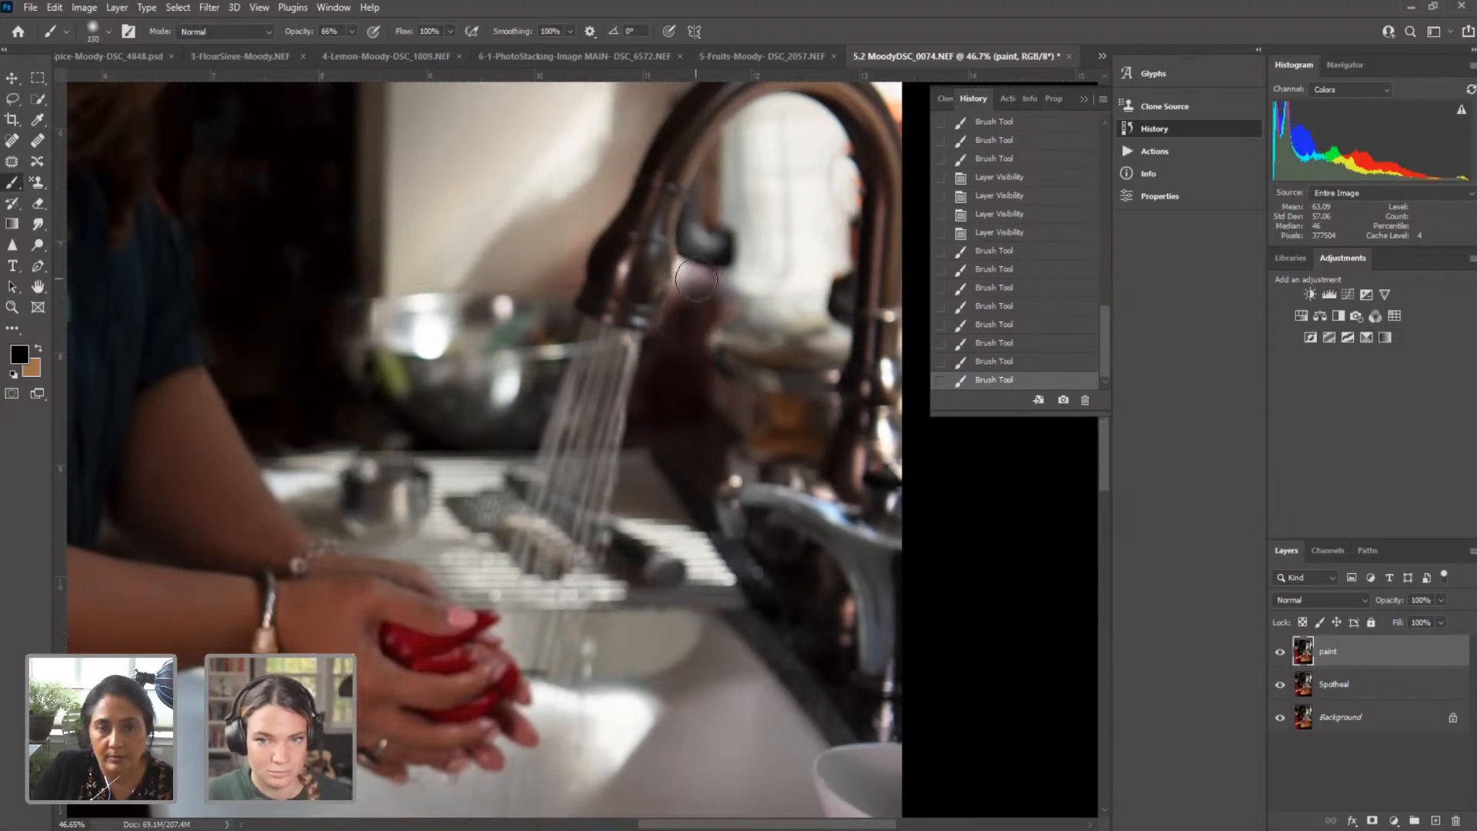
{"action": "left_click", "coordinate": [678, 281]}
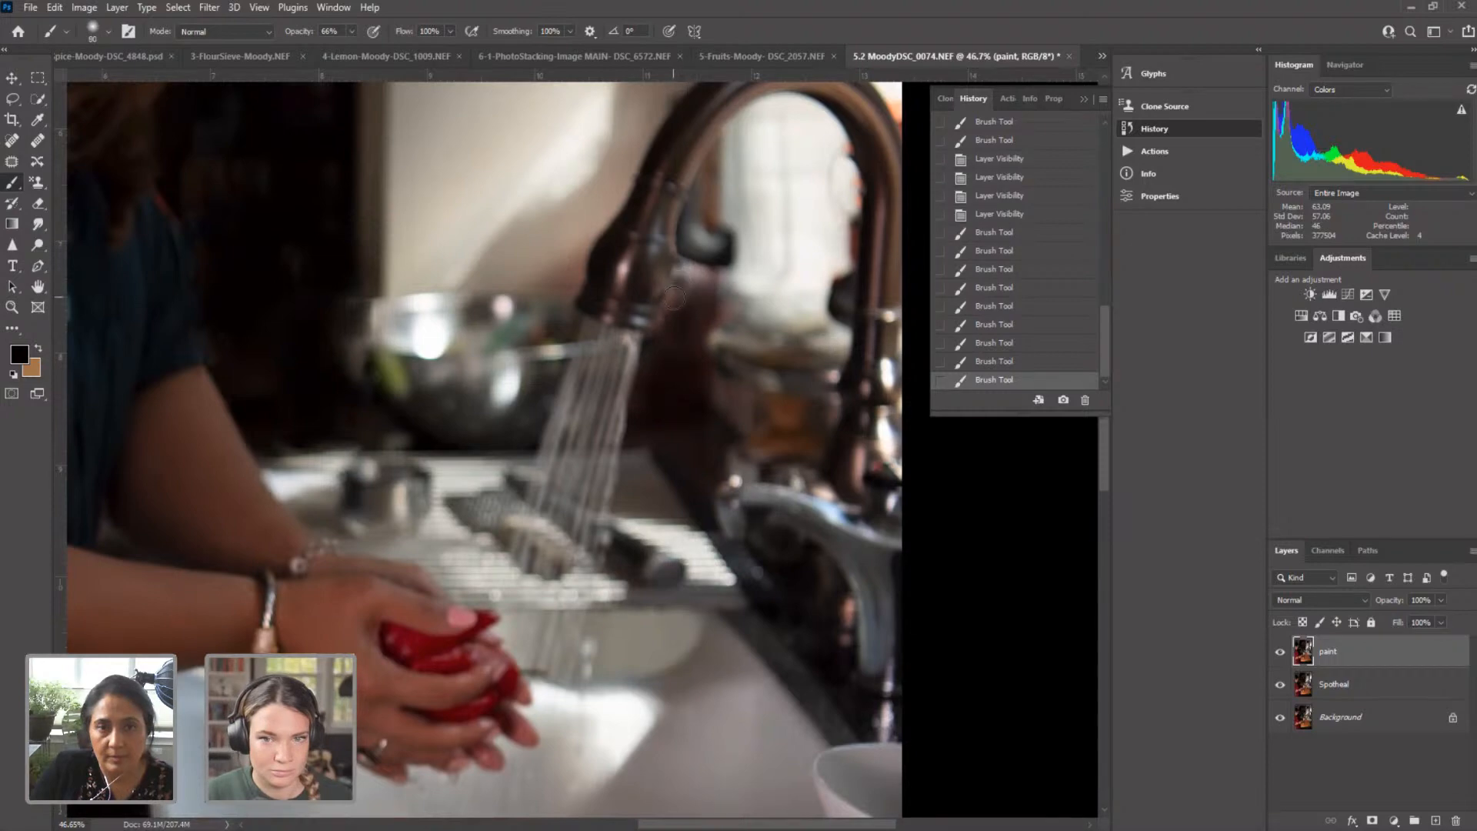
{"action": "left_click", "coordinate": [666, 306]}
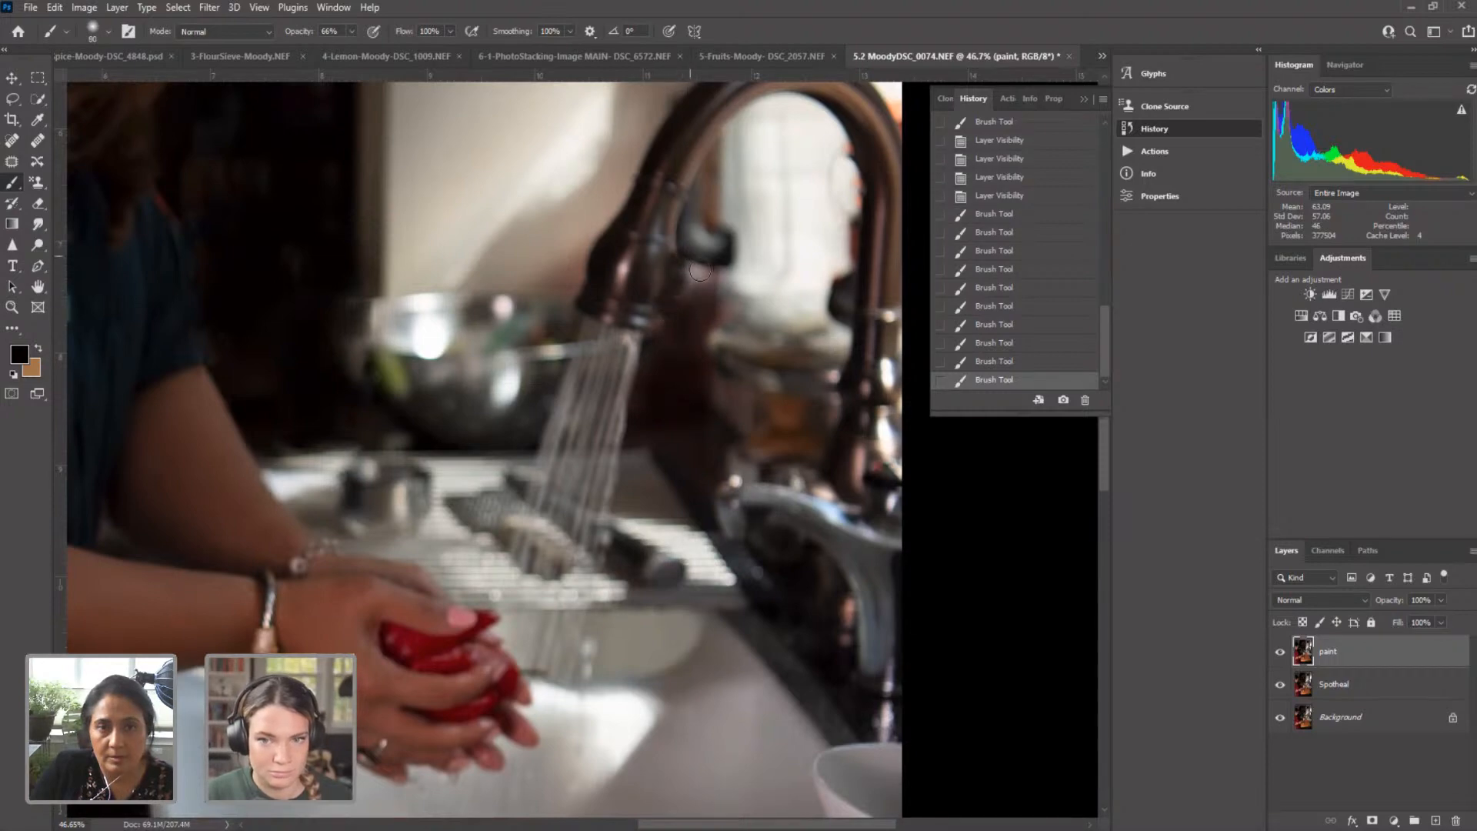
{"action": "mouse_move", "coordinate": [700, 270]}
{"action": "left_mouse_down"}
{"action": "mouse_move", "coordinate": [669, 330]}
{"action": "mouse_move", "coordinate": [677, 355]}
{"action": "left_mouse_up"}
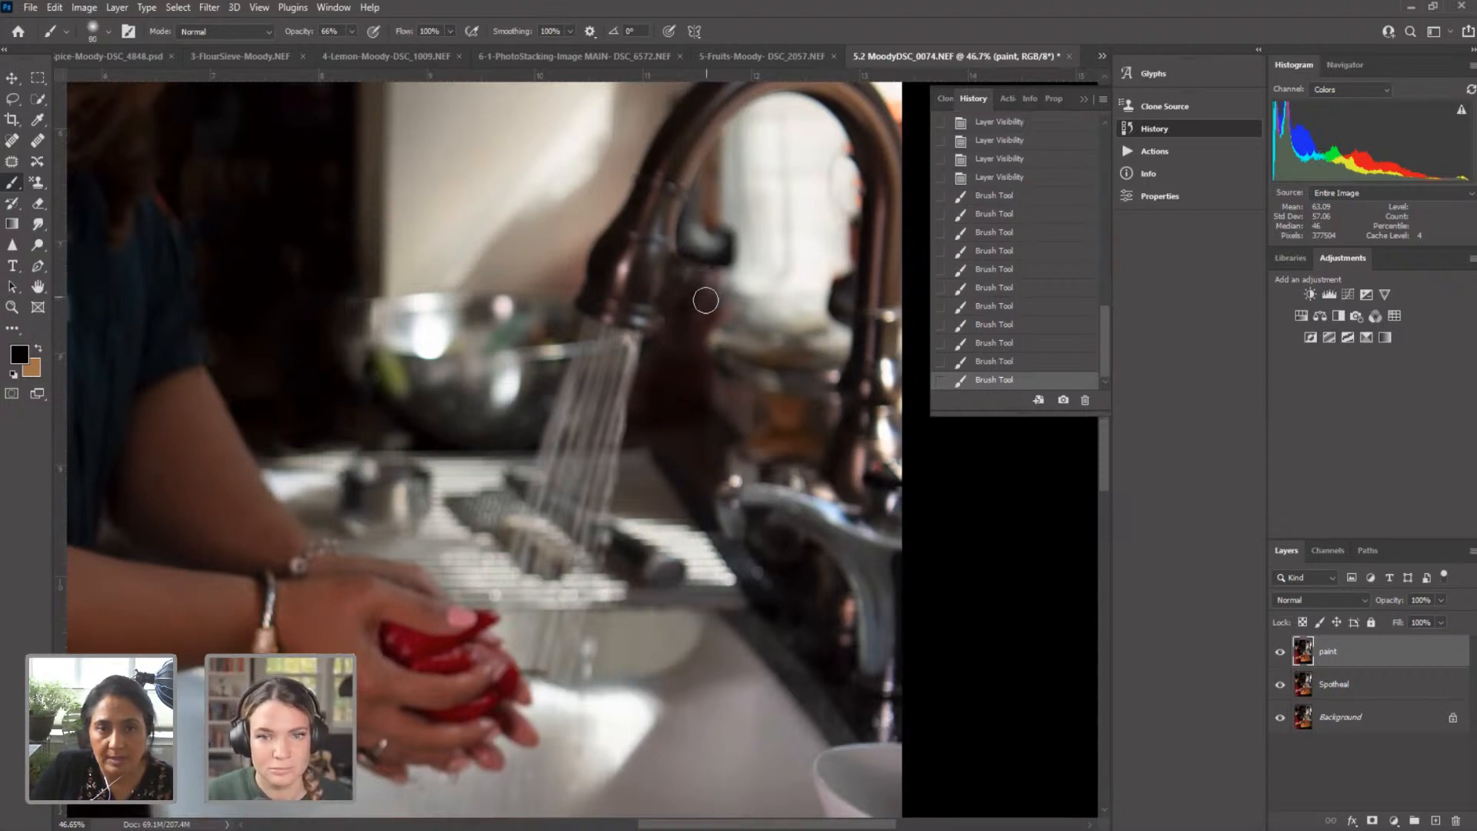
Step: Blend the painted area behind the faucet head with two dark dabs of a size 400 brush
{"action": "key", "text": "bracketright"}
{"action": "key", "text": "bracketright"}
{"action": "key", "text": "bracketright"}
{"action": "key", "text": "bracketright"}
{"action": "key", "text": "bracketright"}
{"action": "key", "text": "bracketright"}
{"action": "key", "text": "bracketright"}
{"action": "key", "text": "bracketright"}
{"action": "left_click", "coordinate": [703, 297]}
{"action": "left_click", "coordinate": [702, 369]}
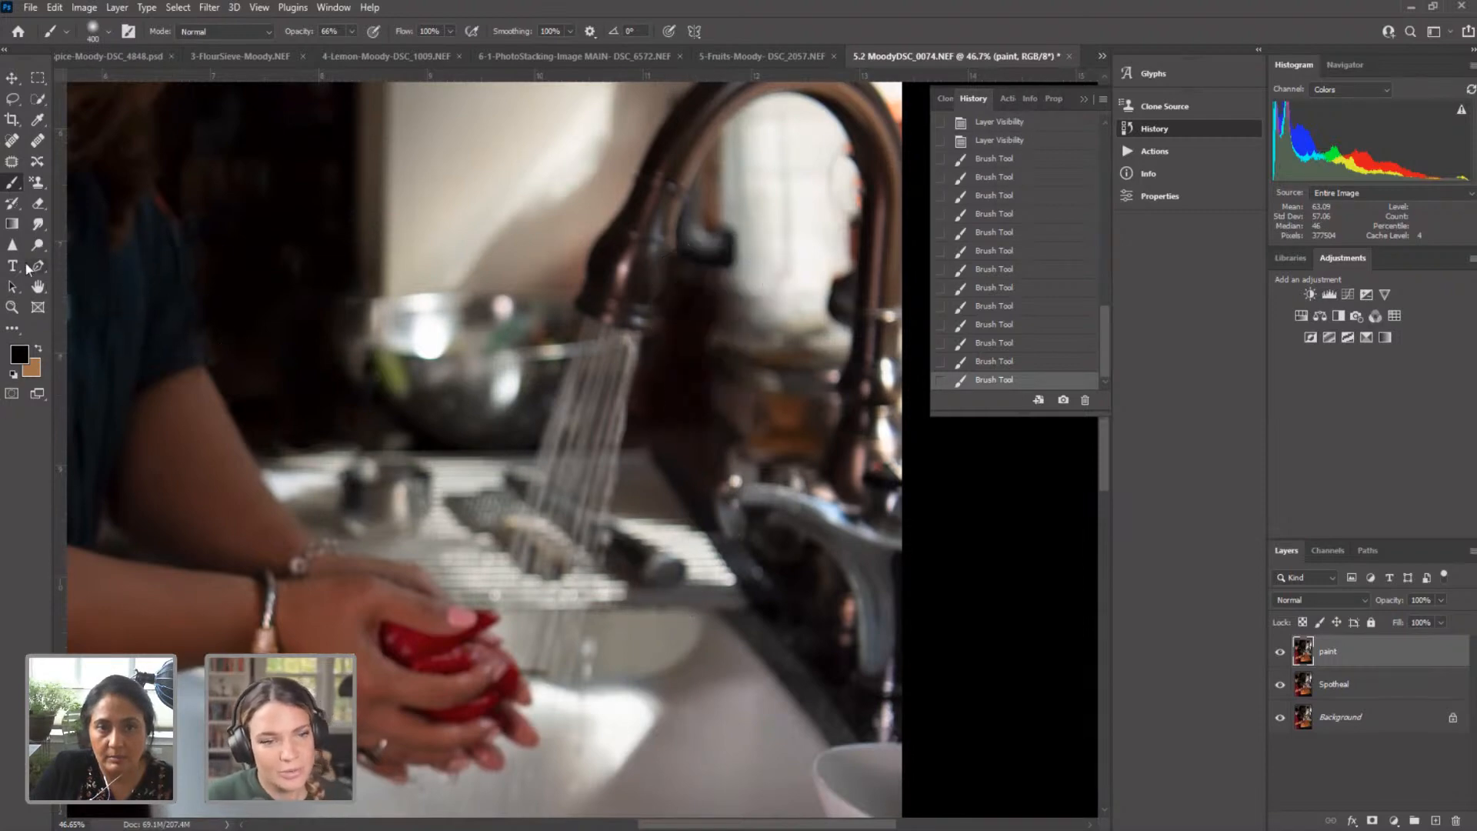
Step: Add a soft dark dab to the kitchen photo using a size 700 brush at 38% opacity
{"action": "left_click", "coordinate": [11, 307]}
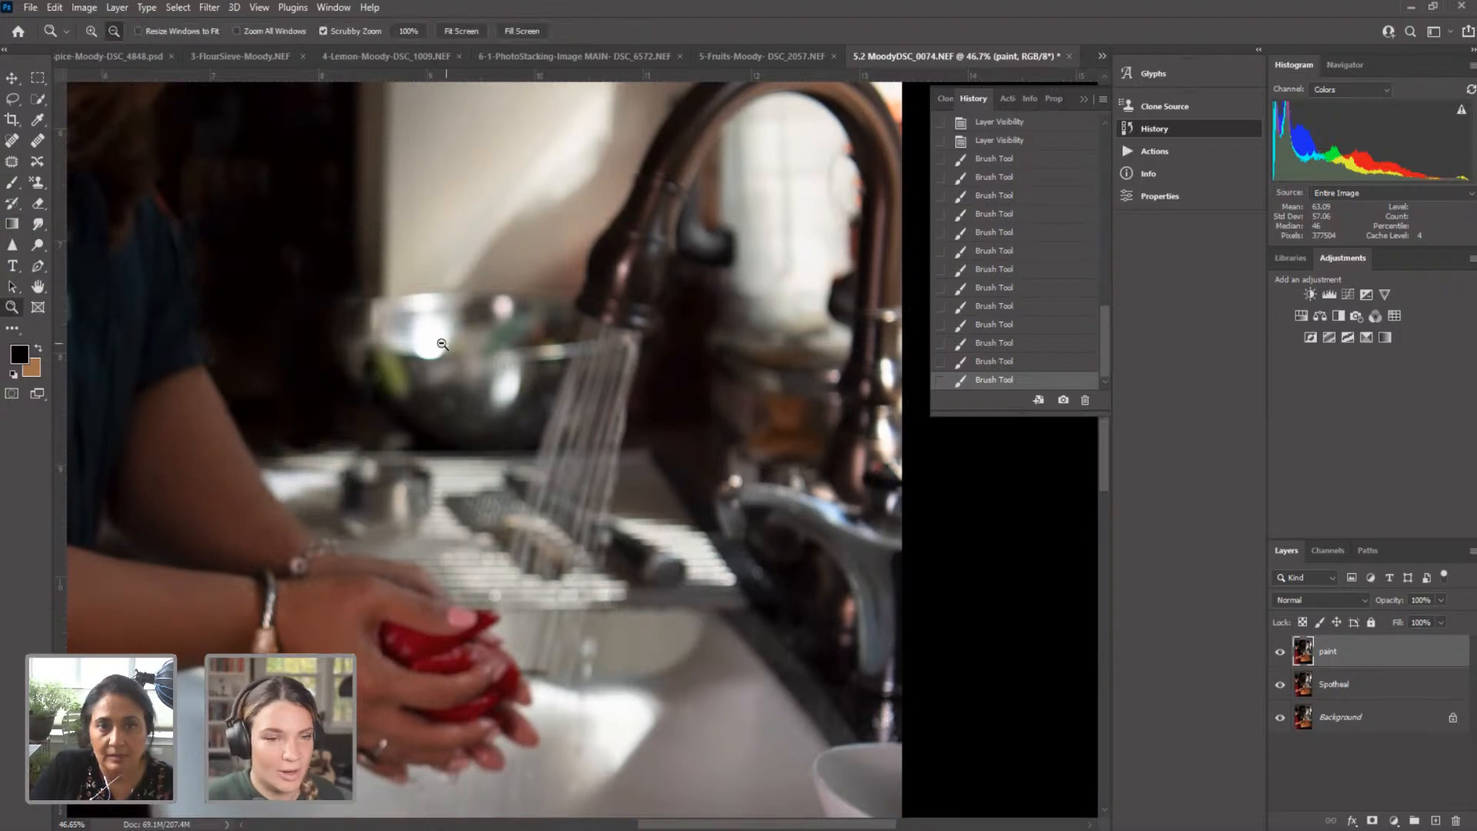
{"action": "left_click_drag", "start_coordinate": [442, 344], "coordinate": [242, 410]}
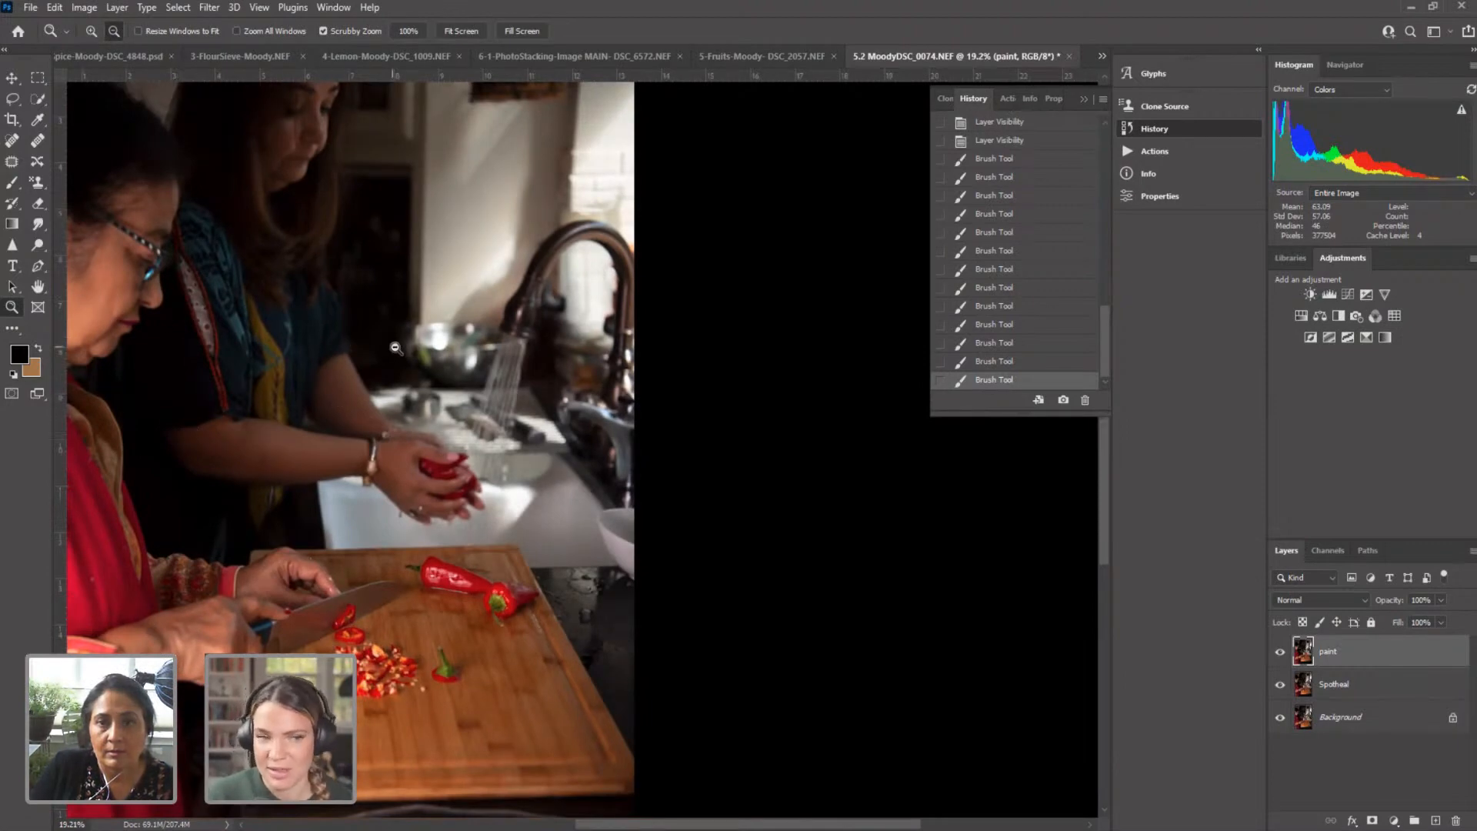
{"action": "left_click_drag", "start_coordinate": [396, 348], "coordinate": [379, 350]}
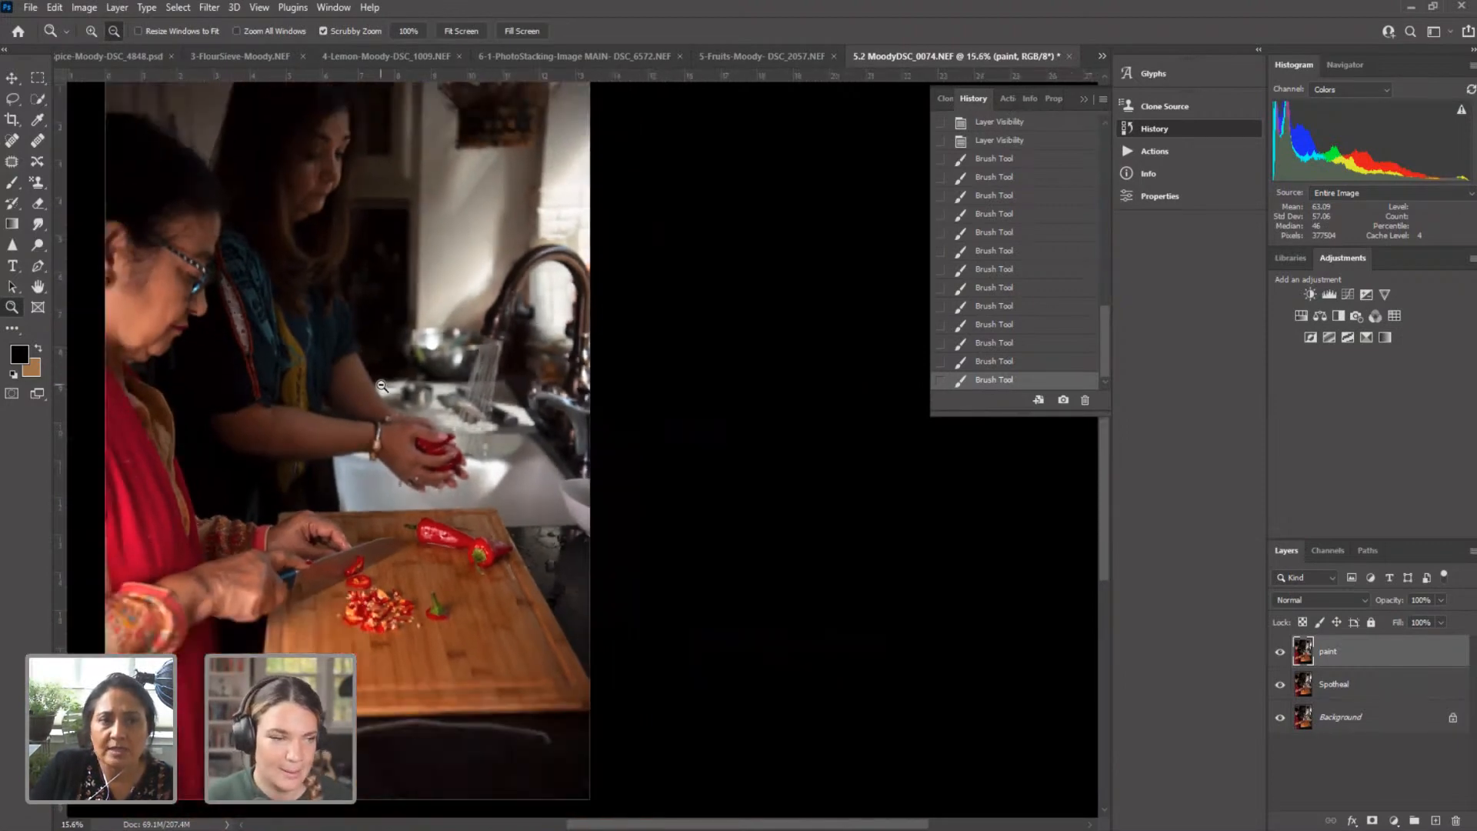
{"action": "left_click_drag", "start_coordinate": [411, 386], "coordinate": [380, 386]}
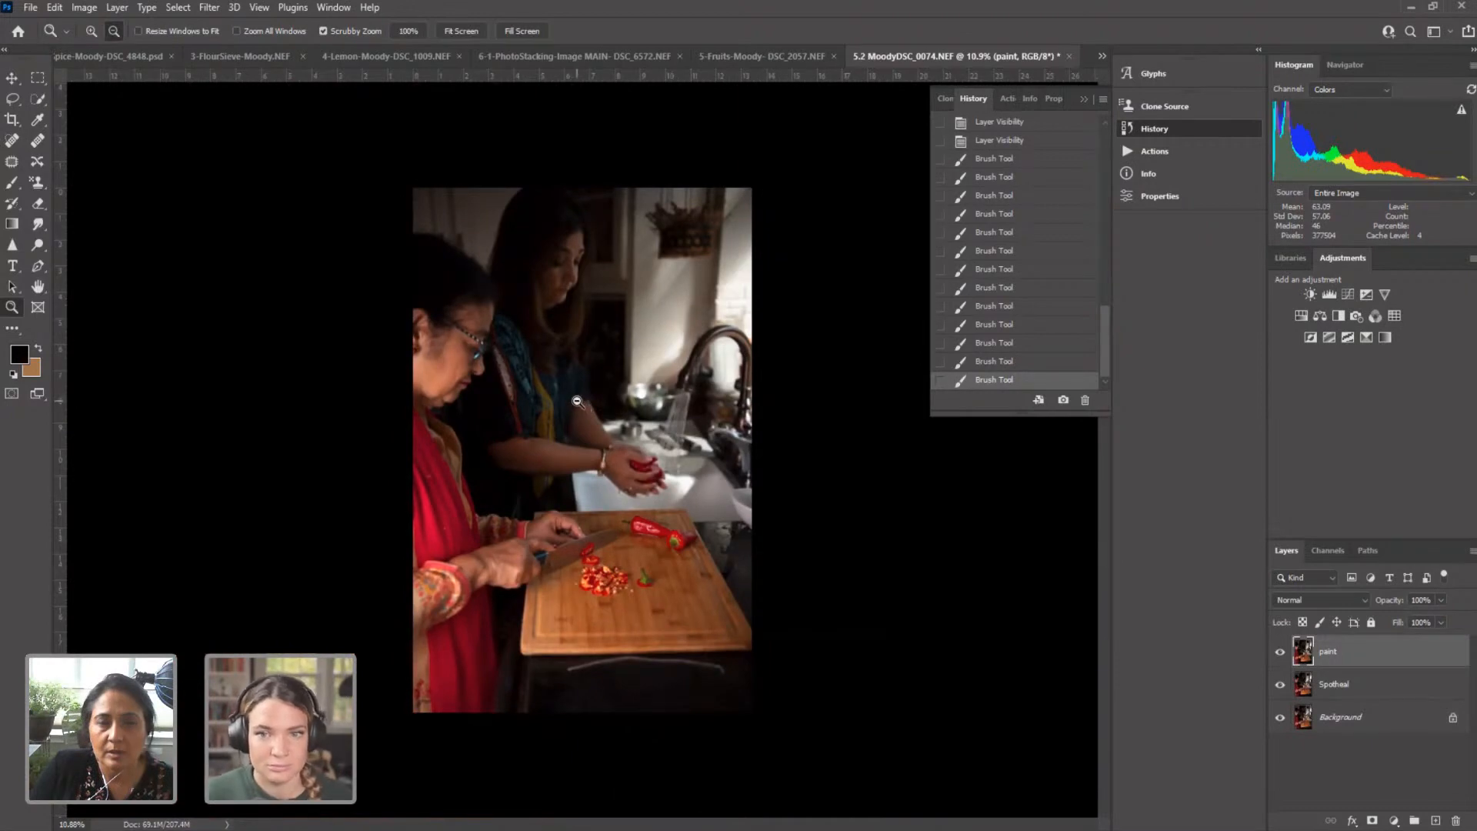
{"action": "left_click_drag", "start_coordinate": [583, 401], "coordinate": [647, 397]}
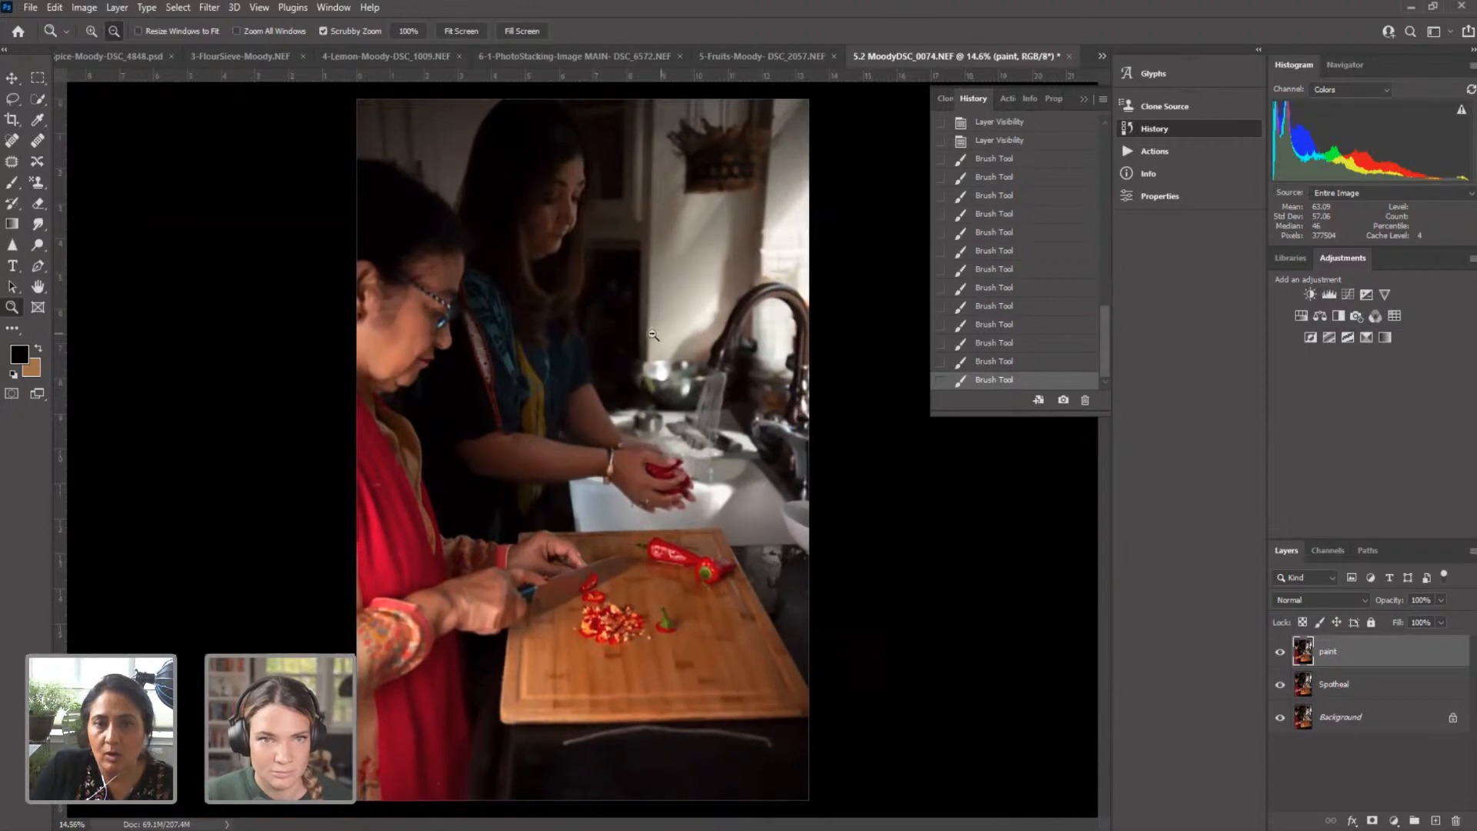
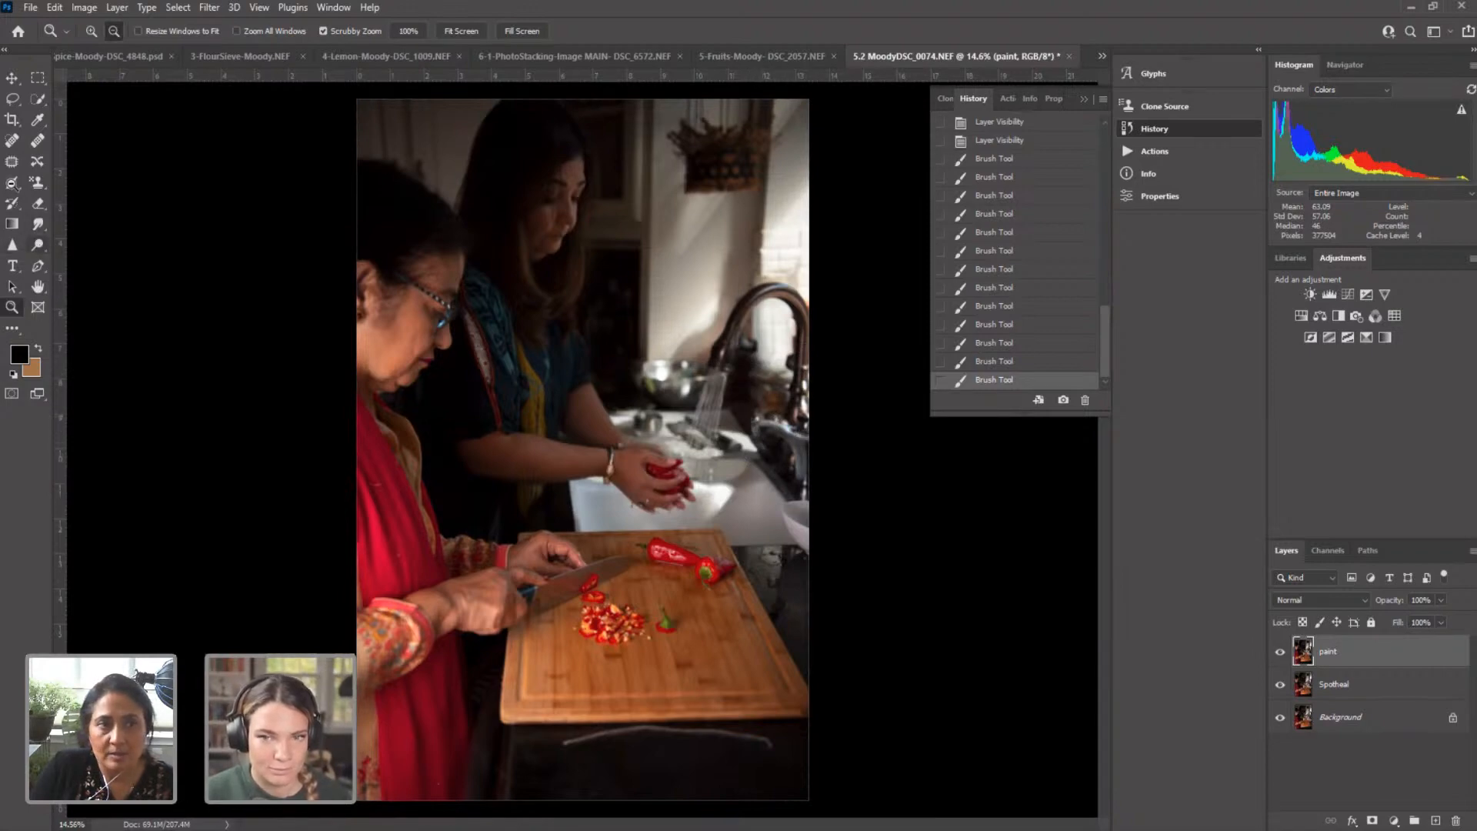
{"action": "key", "text": "b"}
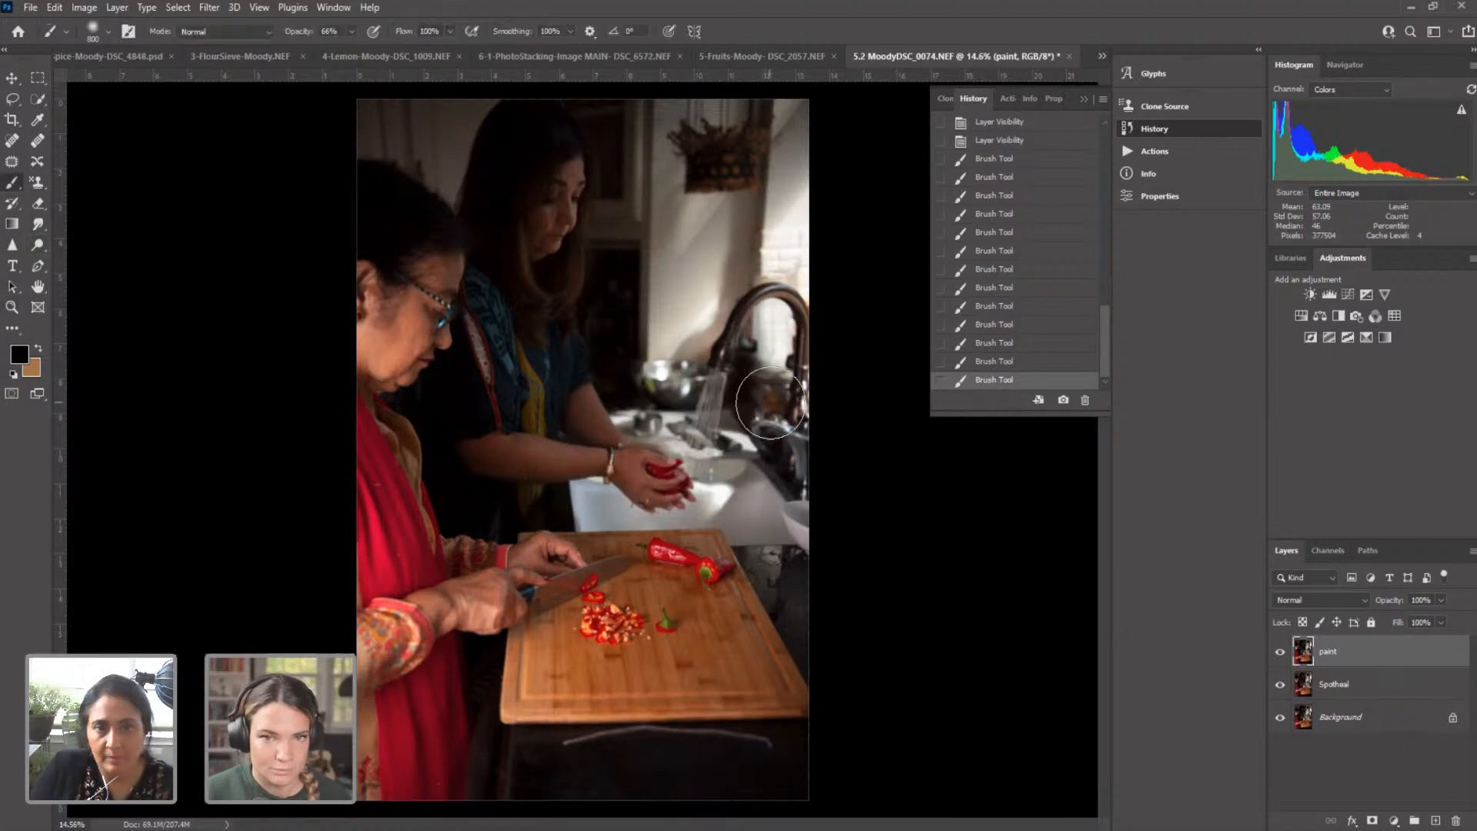
{"action": "key", "text": "bracketleft"}
{"action": "left_click", "coordinate": [349, 30]}
{"action": "left_click_drag", "start_coordinate": [347, 50], "coordinate": [328, 51]}
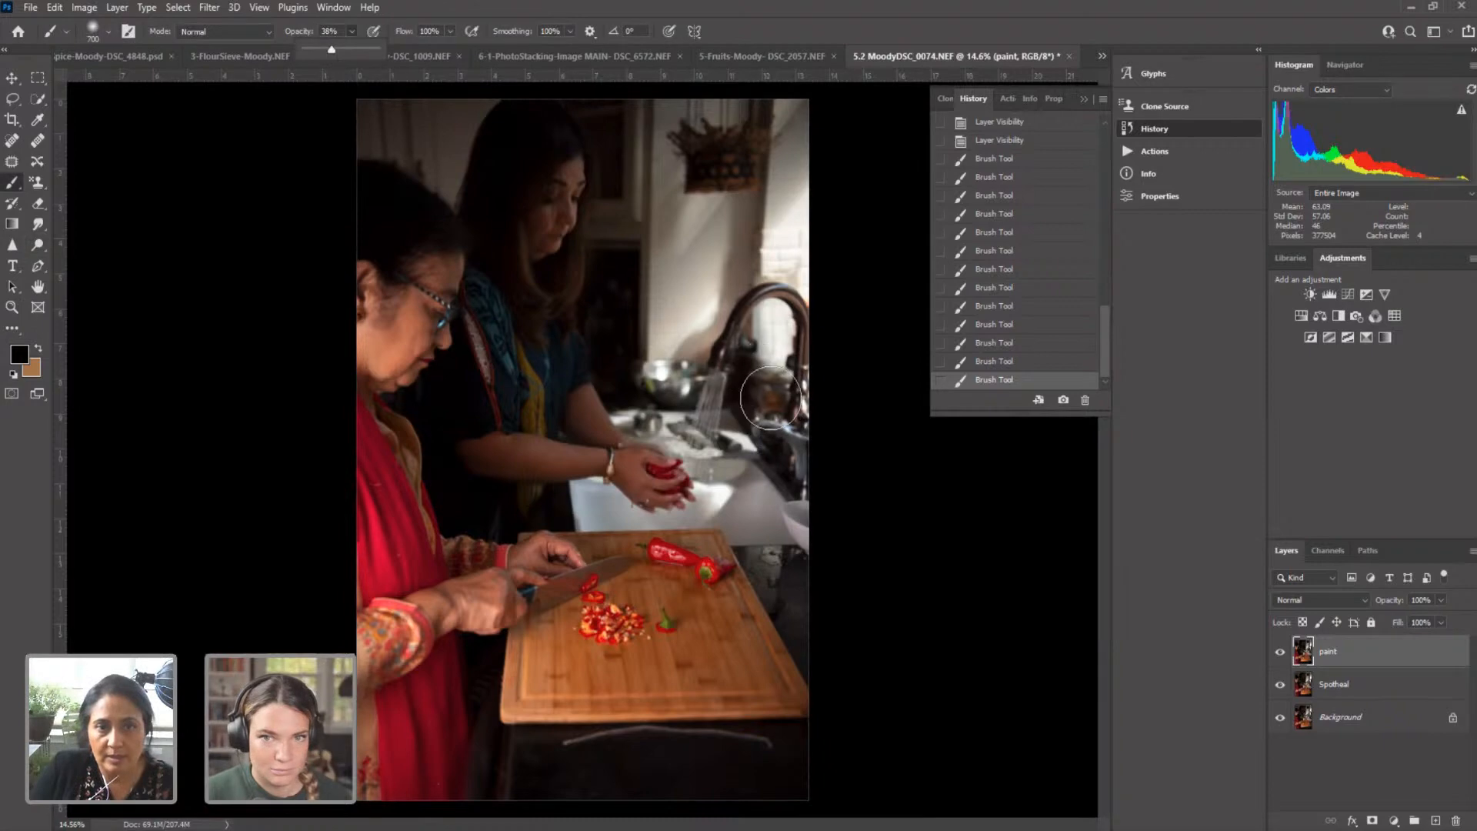
{"action": "left_click", "coordinate": [523, 231]}
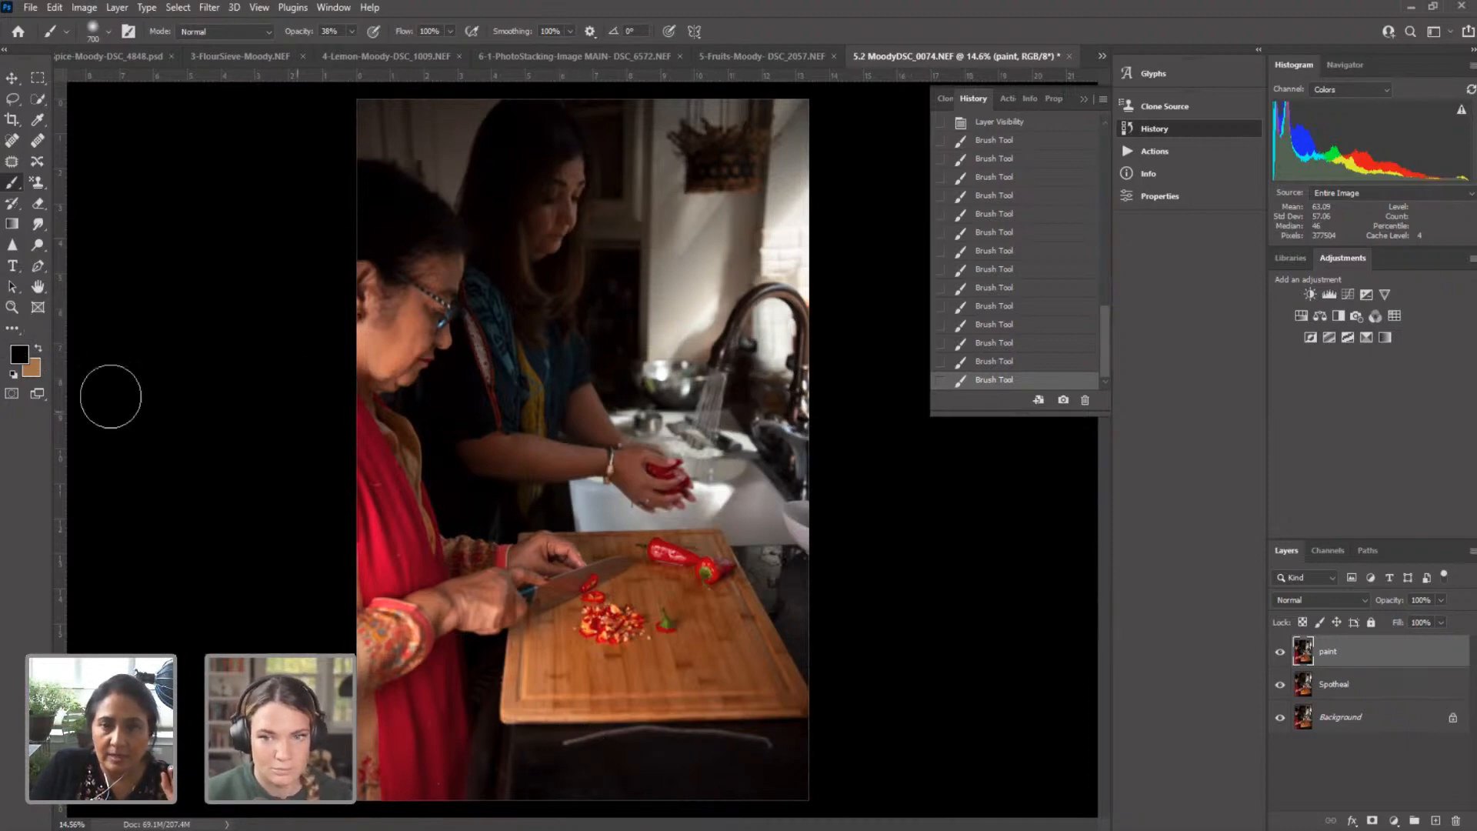
Step: Remove the light curved line below the cutting board with the Spot Healing Brush
{"action": "left_click", "coordinate": [13, 141]}
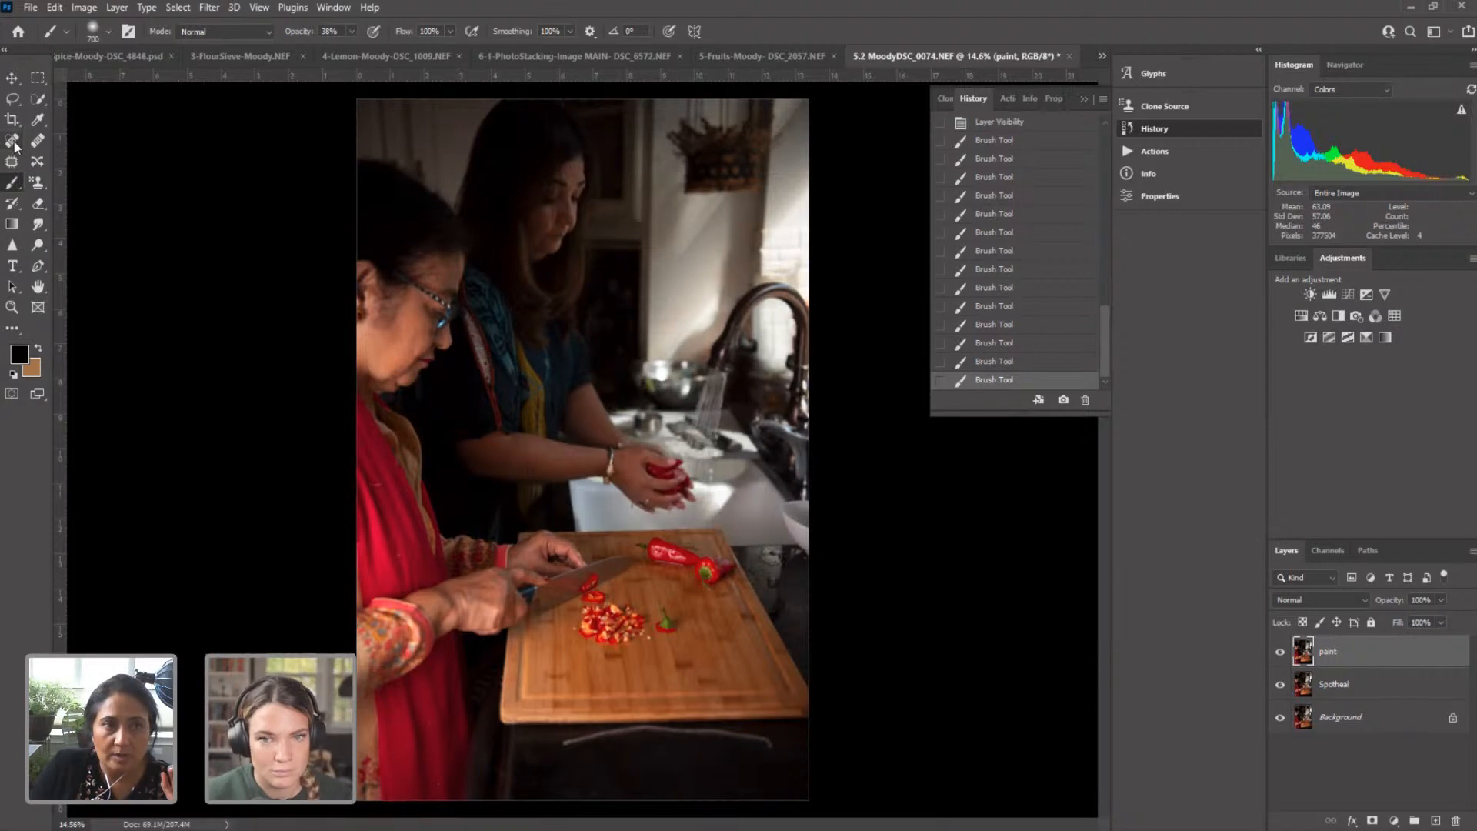
{"action": "mouse_move", "coordinate": [566, 740]}
{"action": "left_mouse_down"}
{"action": "mouse_move", "coordinate": [658, 727]}
{"action": "mouse_move", "coordinate": [774, 748]}
{"action": "mouse_move", "coordinate": [713, 731]}
{"action": "mouse_move", "coordinate": [562, 739]}
{"action": "mouse_move", "coordinate": [733, 740]}
{"action": "left_mouse_up"}
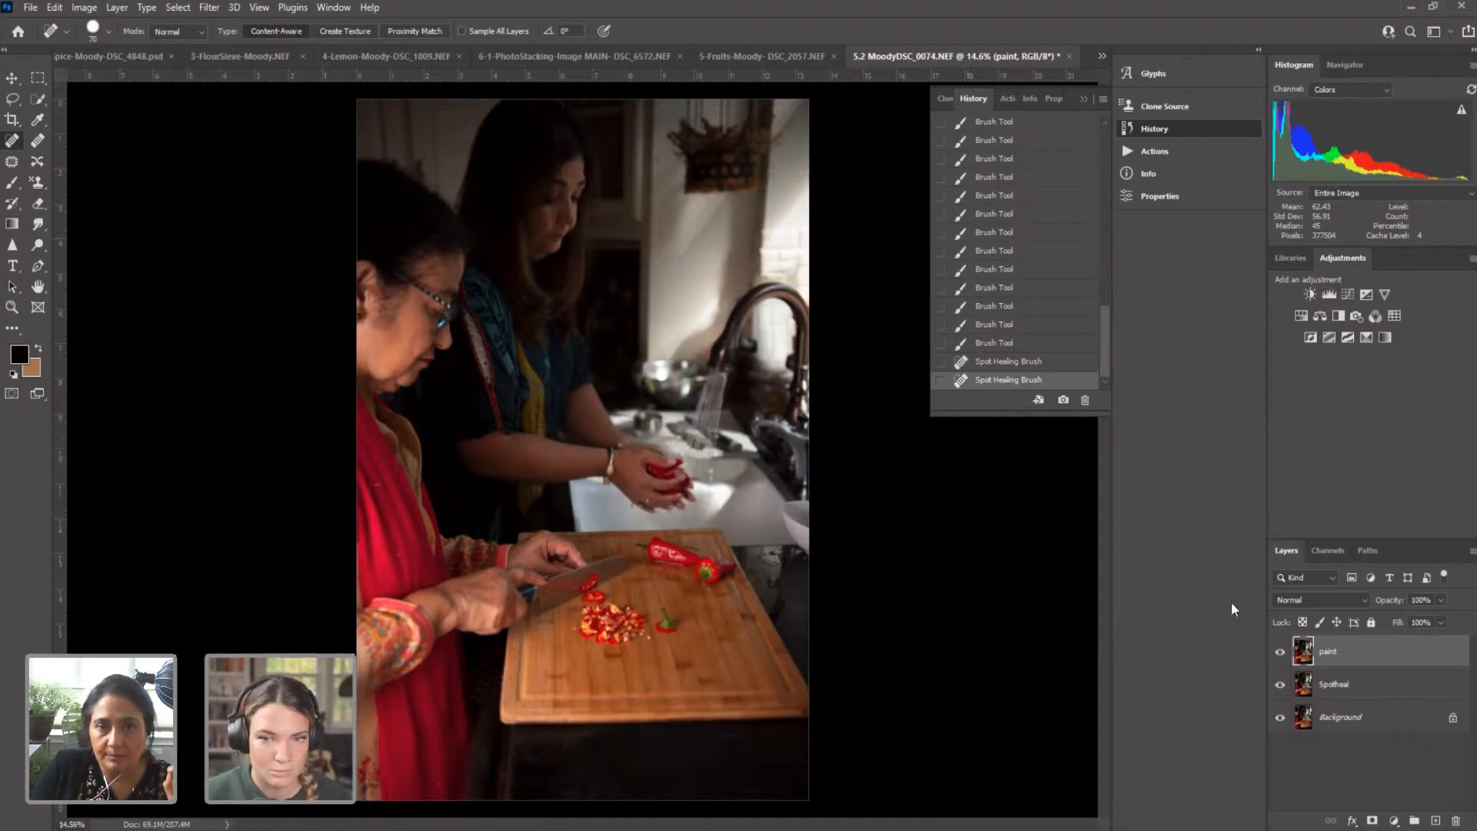
Step: Duplicate the paint layer as "Light Effects - Dodge"
{"action": "right_click", "coordinate": [1366, 652]}
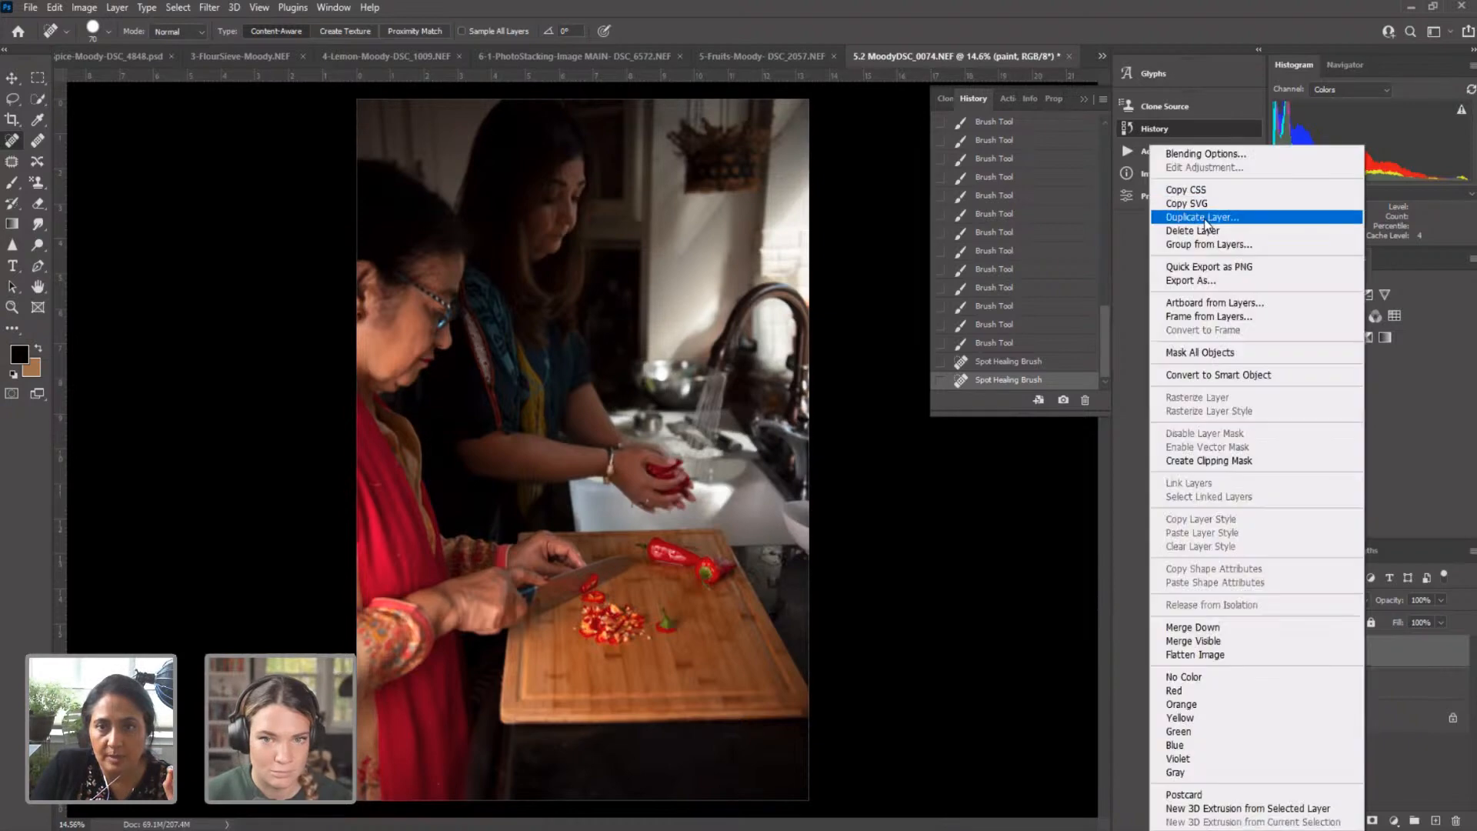
{"action": "left_click", "coordinate": [1204, 219]}
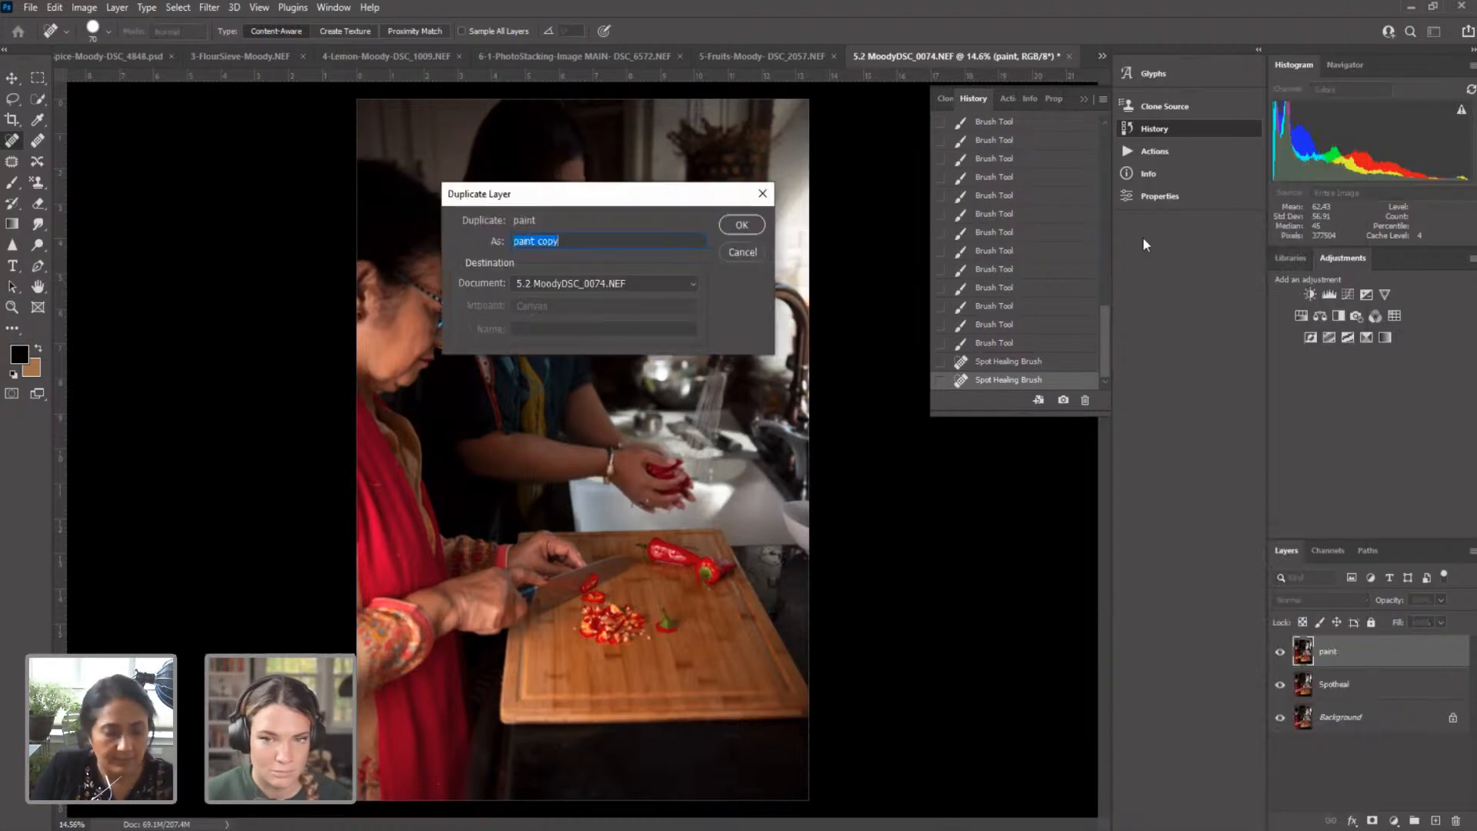
{"action": "type", "text": "Ligh"}
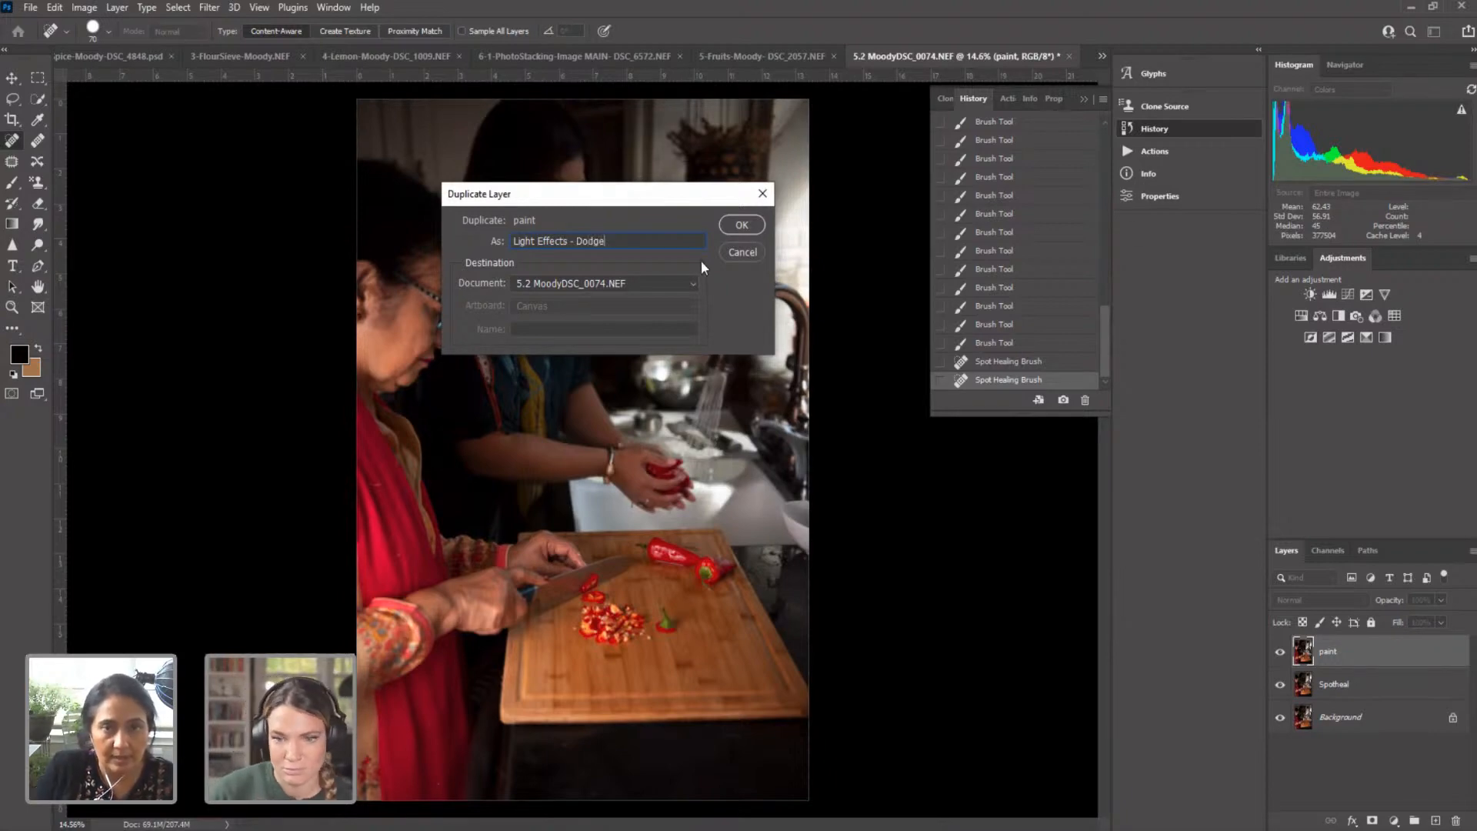
{"action": "left_click", "coordinate": [741, 225]}
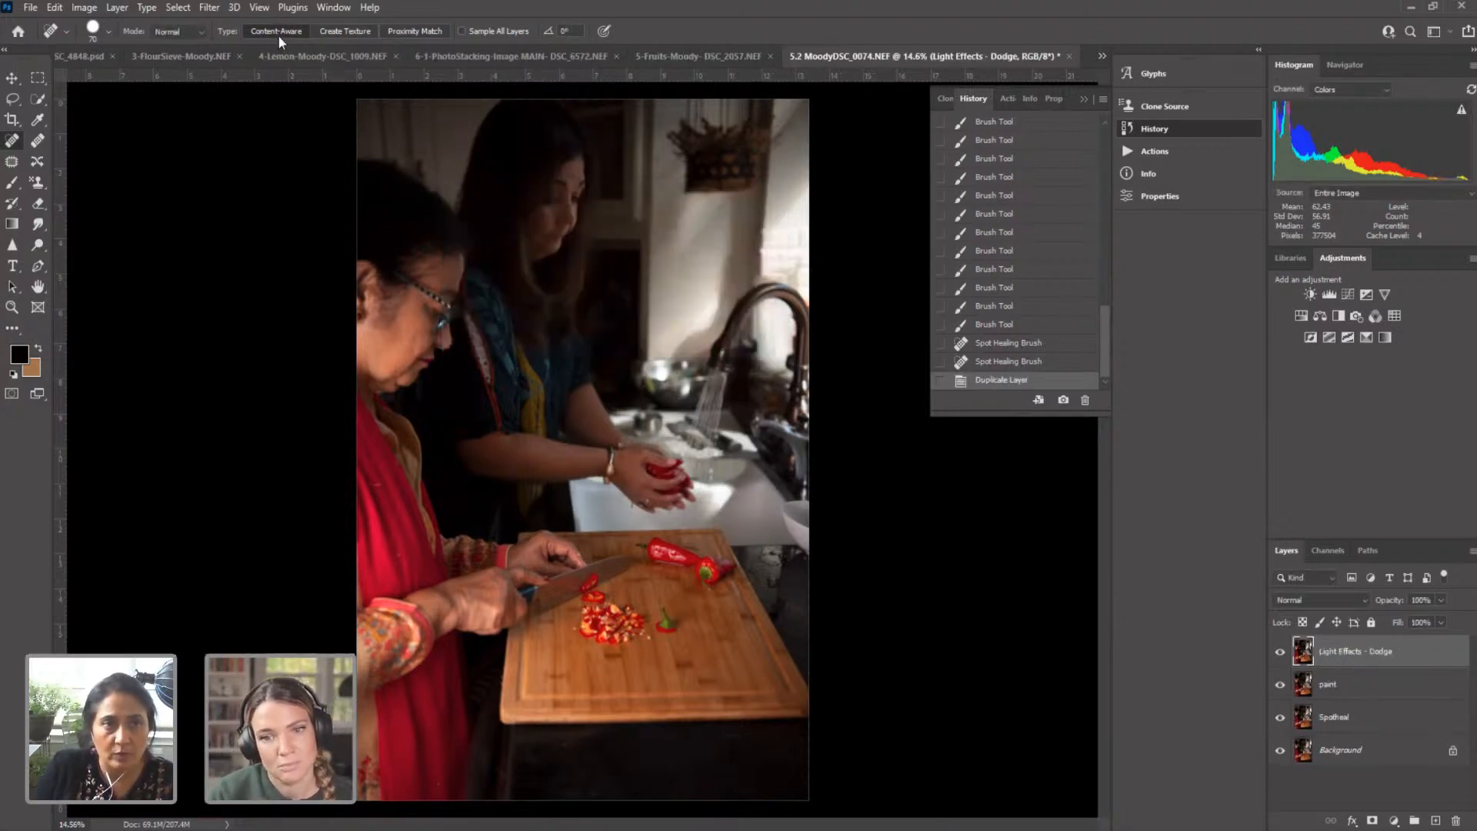
Step: In the Camera Raw Filter, paint a size 9 brush mask over the wall, window light and standing woman's face and hair
{"action": "left_click", "coordinate": [207, 8]}
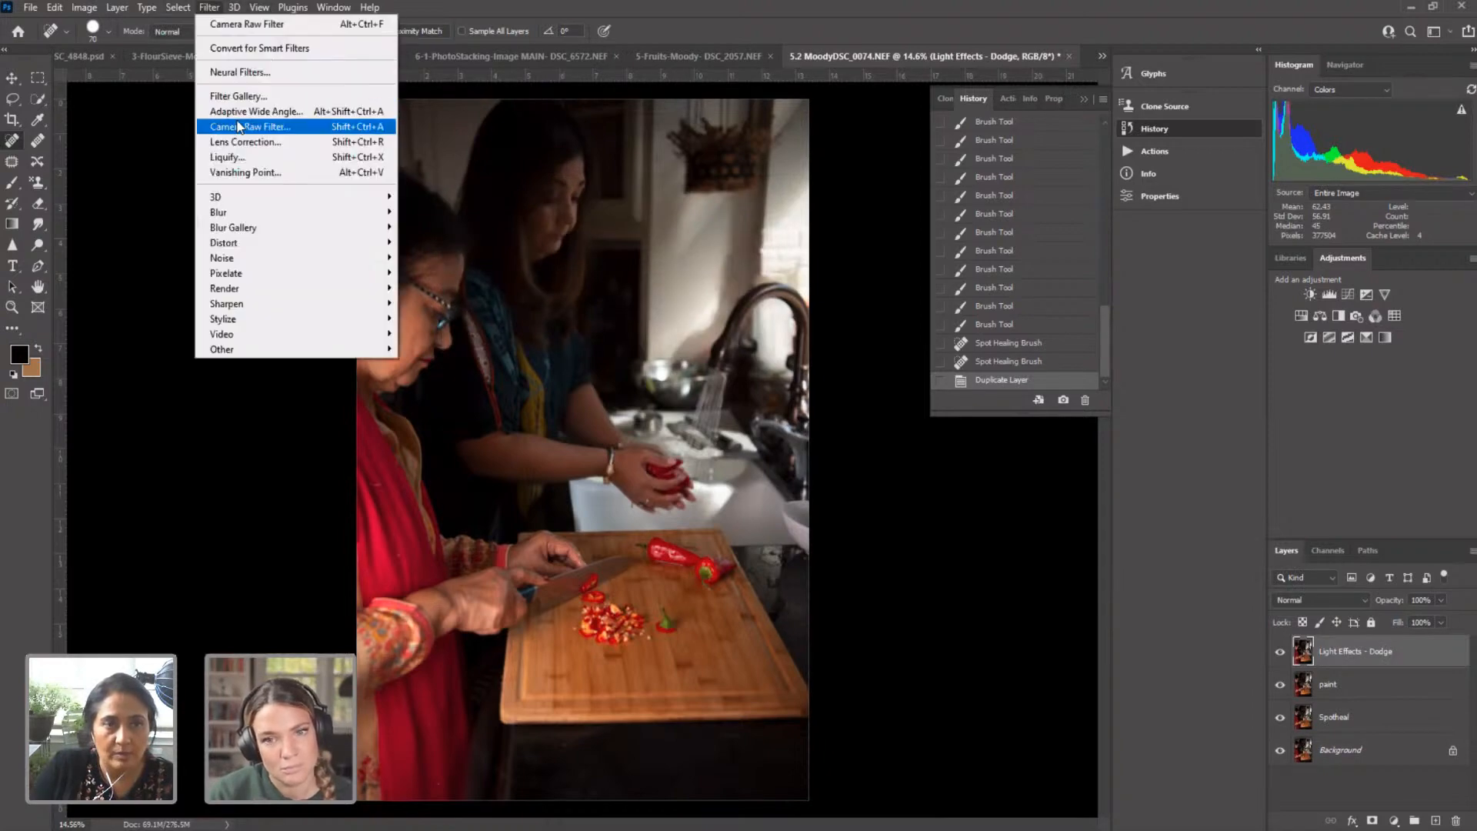
{"action": "left_click", "coordinate": [239, 127]}
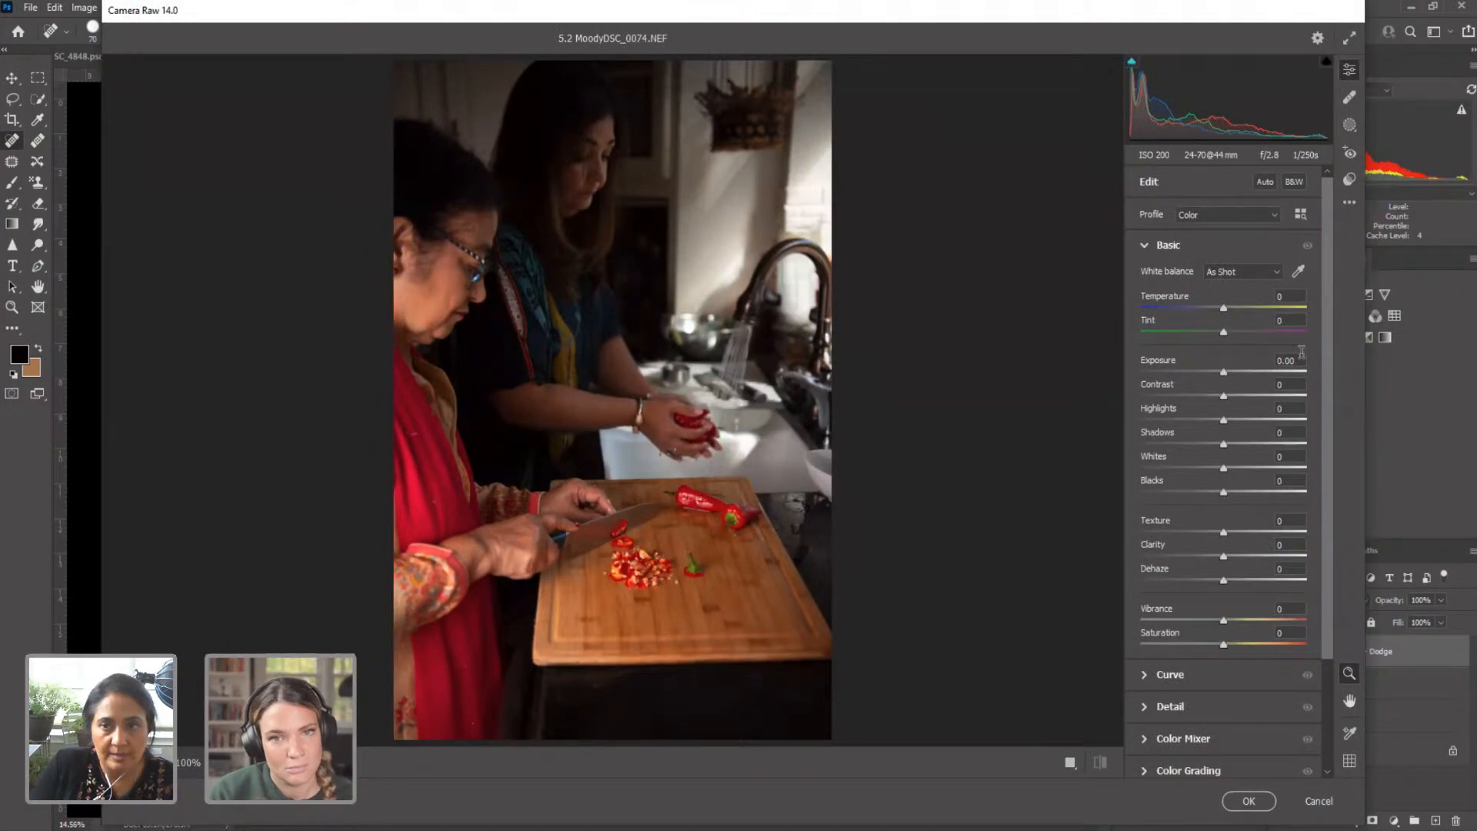
{"action": "left_click", "coordinate": [1349, 125]}
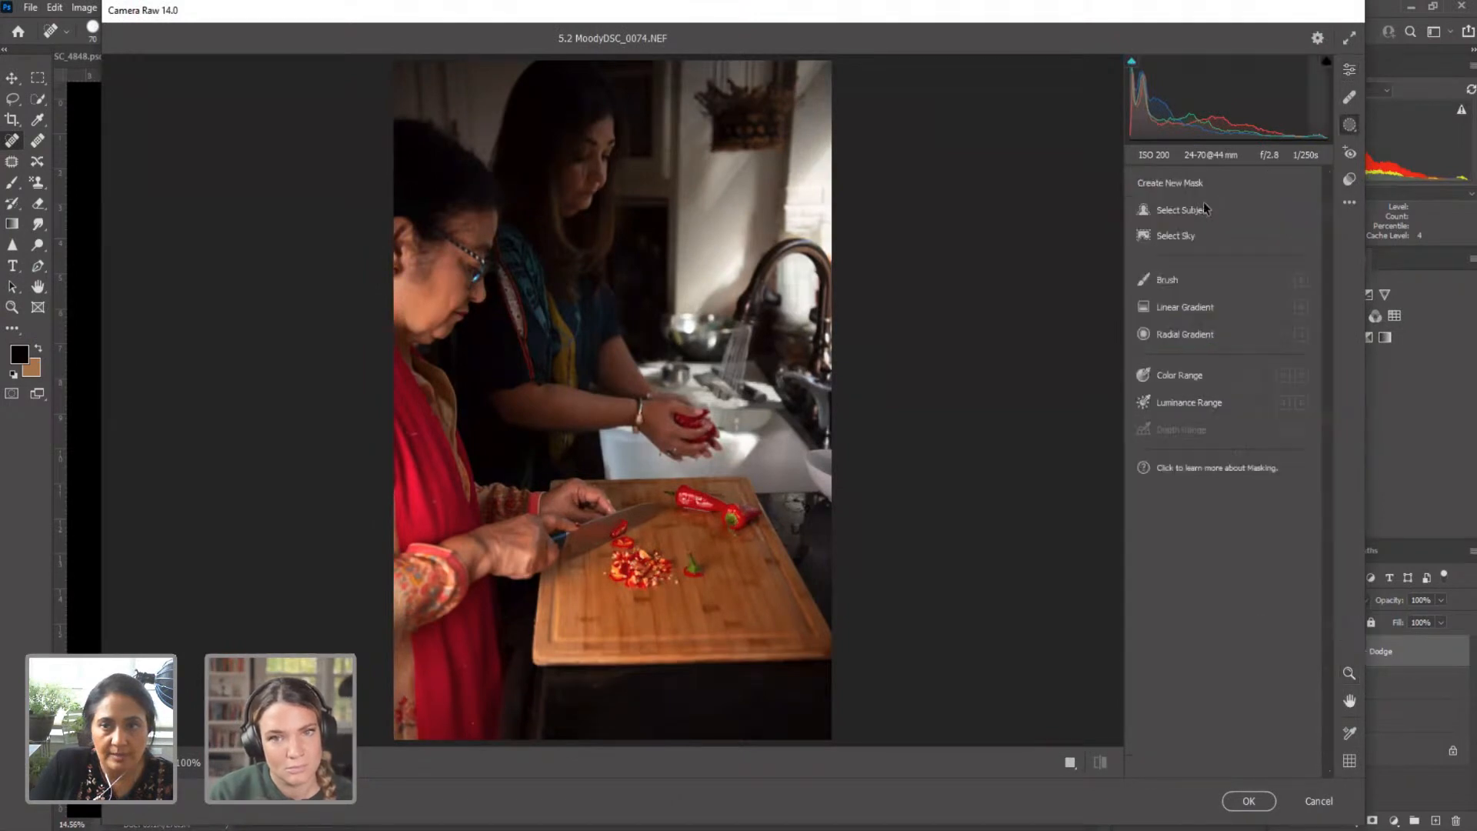
{"action": "left_click", "coordinate": [1172, 281]}
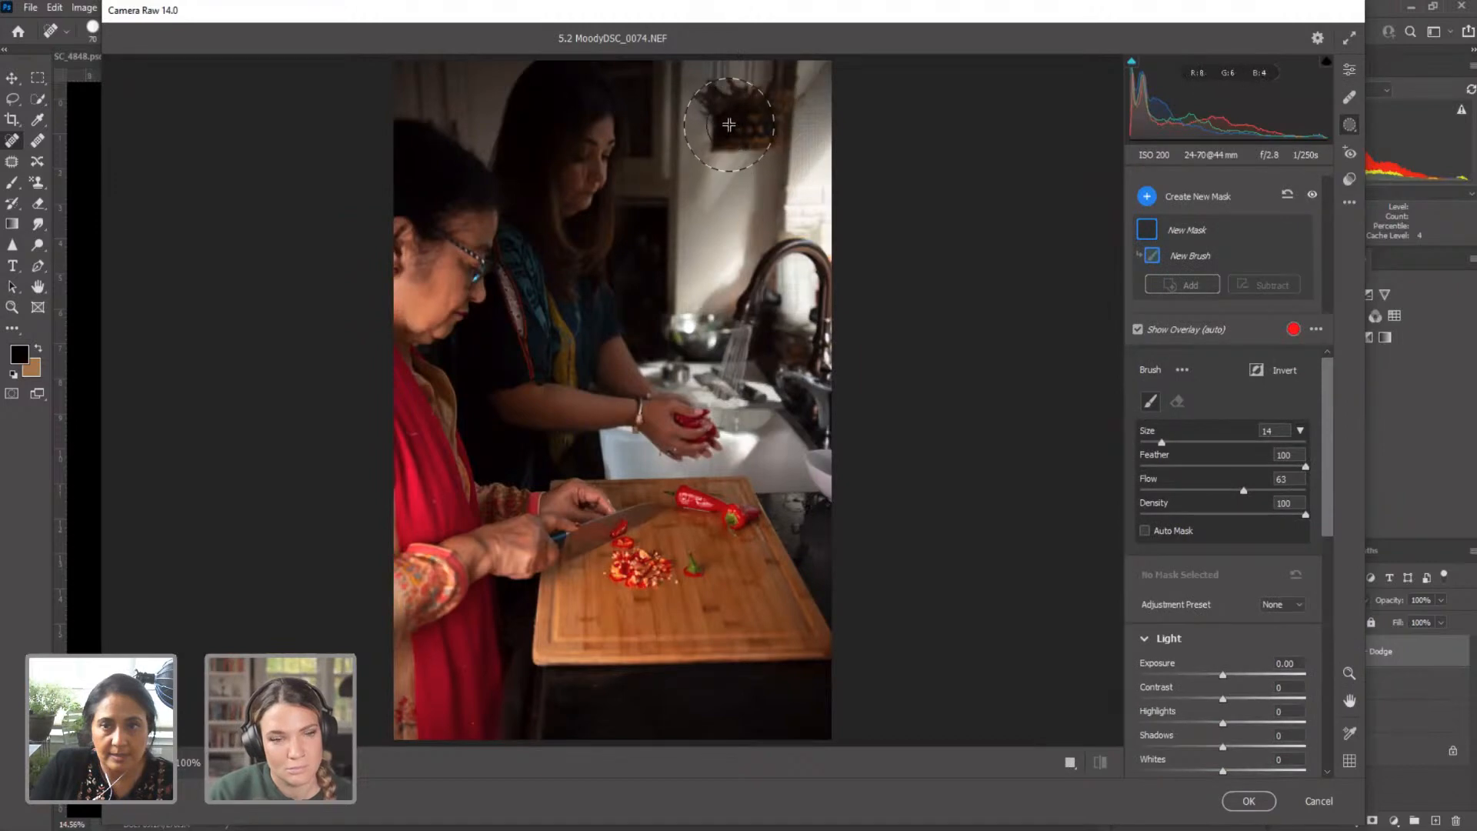
{"action": "key", "text": "bracketleft"}
{"action": "key", "text": "bracketleft"}
{"action": "key", "text": "bracketleft"}
{"action": "key", "text": "bracketleft"}
{"action": "key", "text": "bracketleft"}
{"action": "left_click_drag", "start_coordinate": [709, 152], "coordinate": [669, 223]}
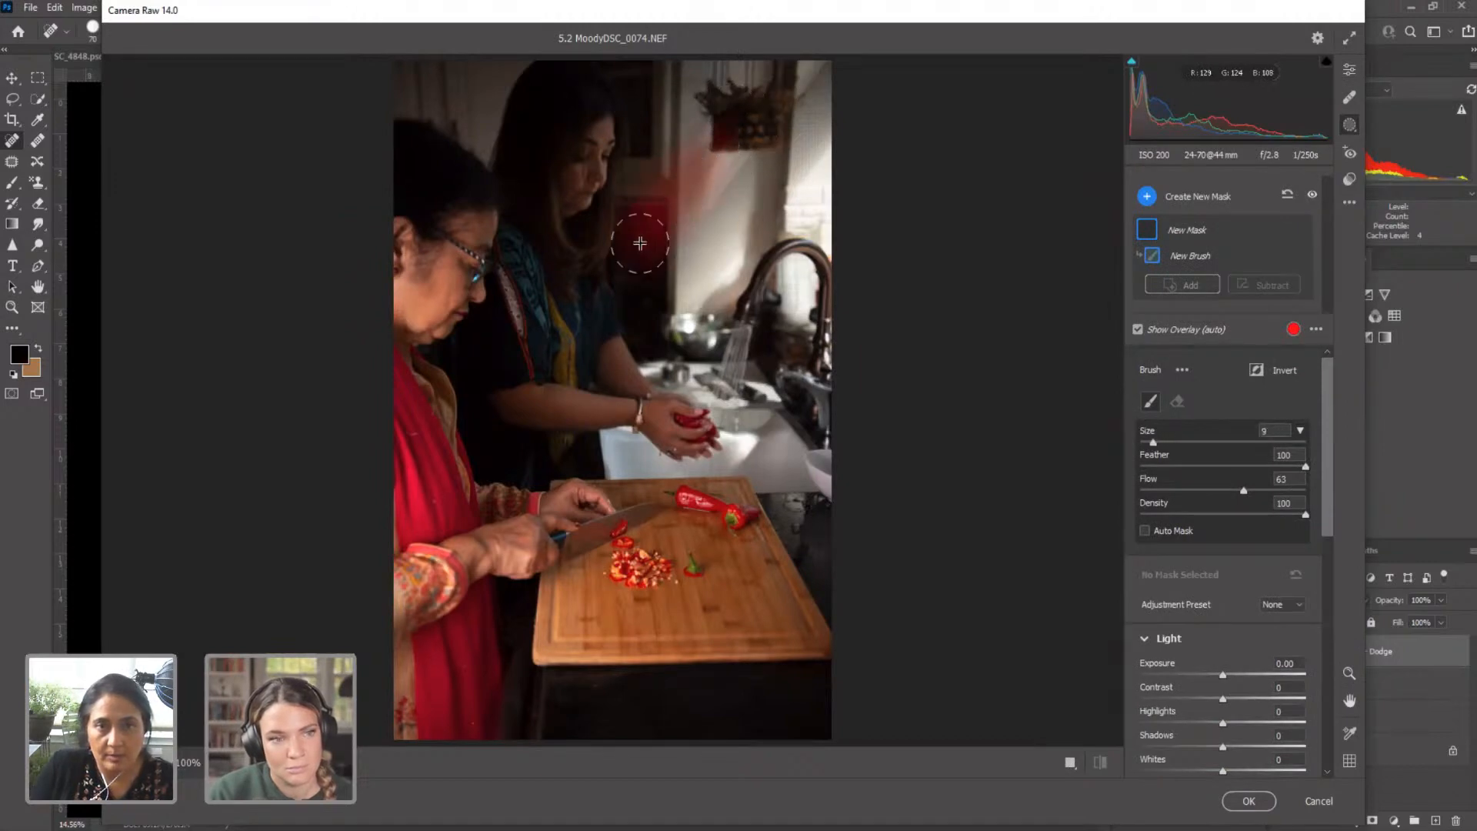
{"action": "mouse_move", "coordinate": [811, 88]}
{"action": "left_mouse_down"}
{"action": "mouse_move", "coordinate": [822, 154]}
{"action": "mouse_move", "coordinate": [789, 220]}
{"action": "mouse_move", "coordinate": [792, 308]}
{"action": "mouse_move", "coordinate": [812, 290]}
{"action": "left_mouse_up"}
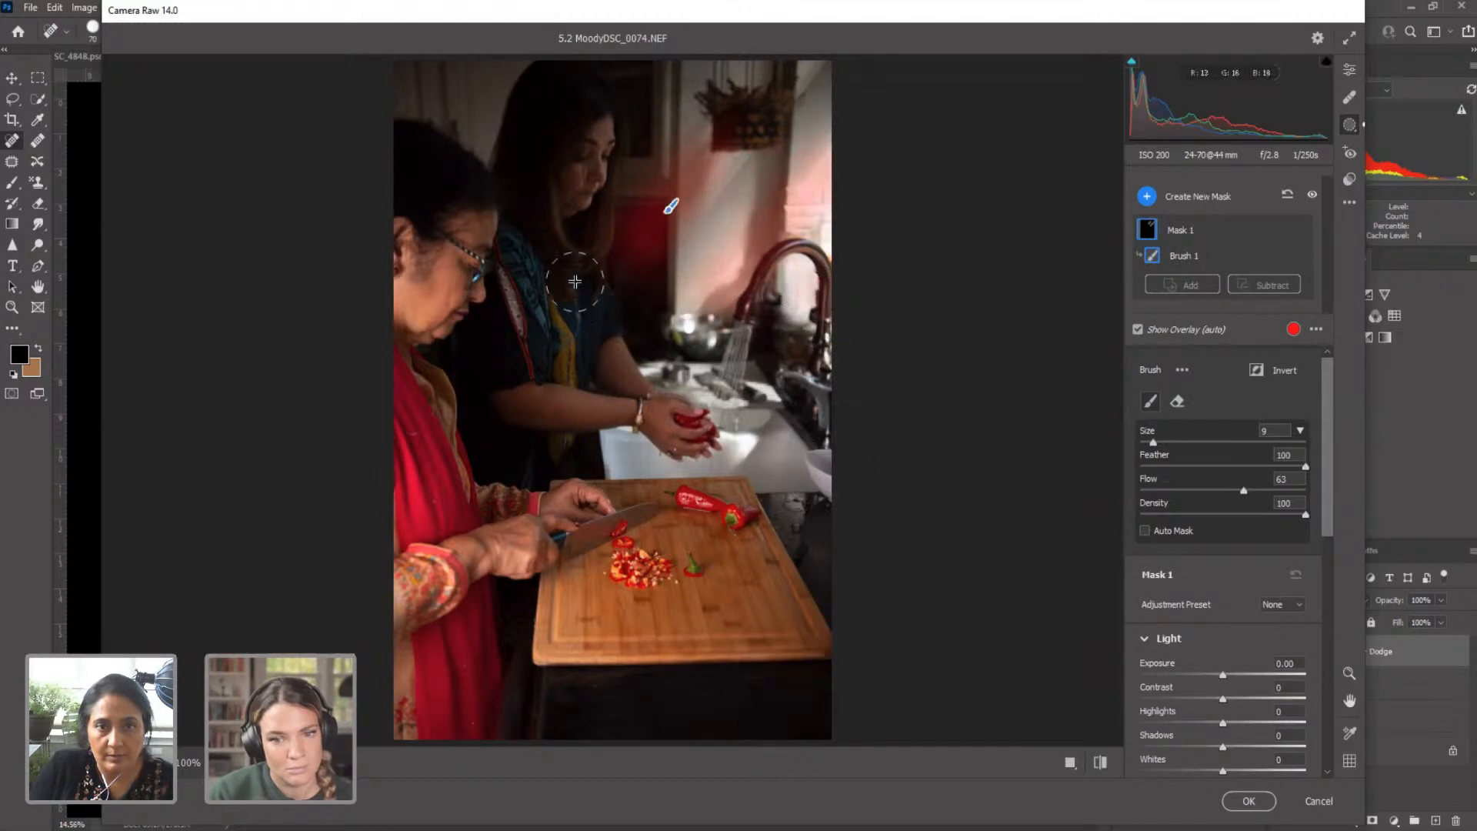
{"action": "left_click_drag", "start_coordinate": [544, 181], "coordinate": [573, 257]}
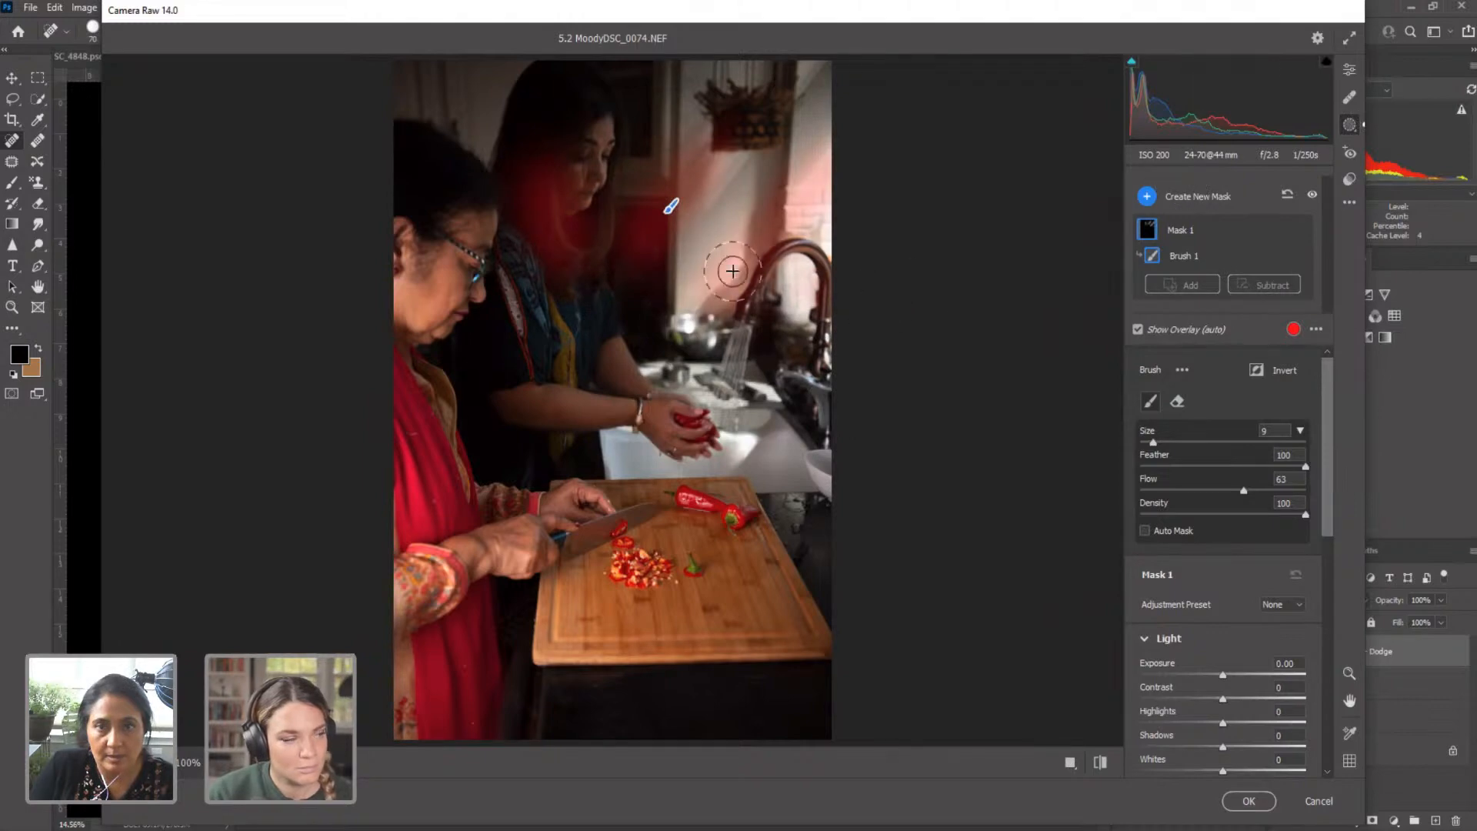
Step: Raise the brush mask's exposure to +1.25 and apply the Camera Raw Filter
{"action": "left_click_drag", "start_coordinate": [1223, 674], "coordinate": [1245, 676]}
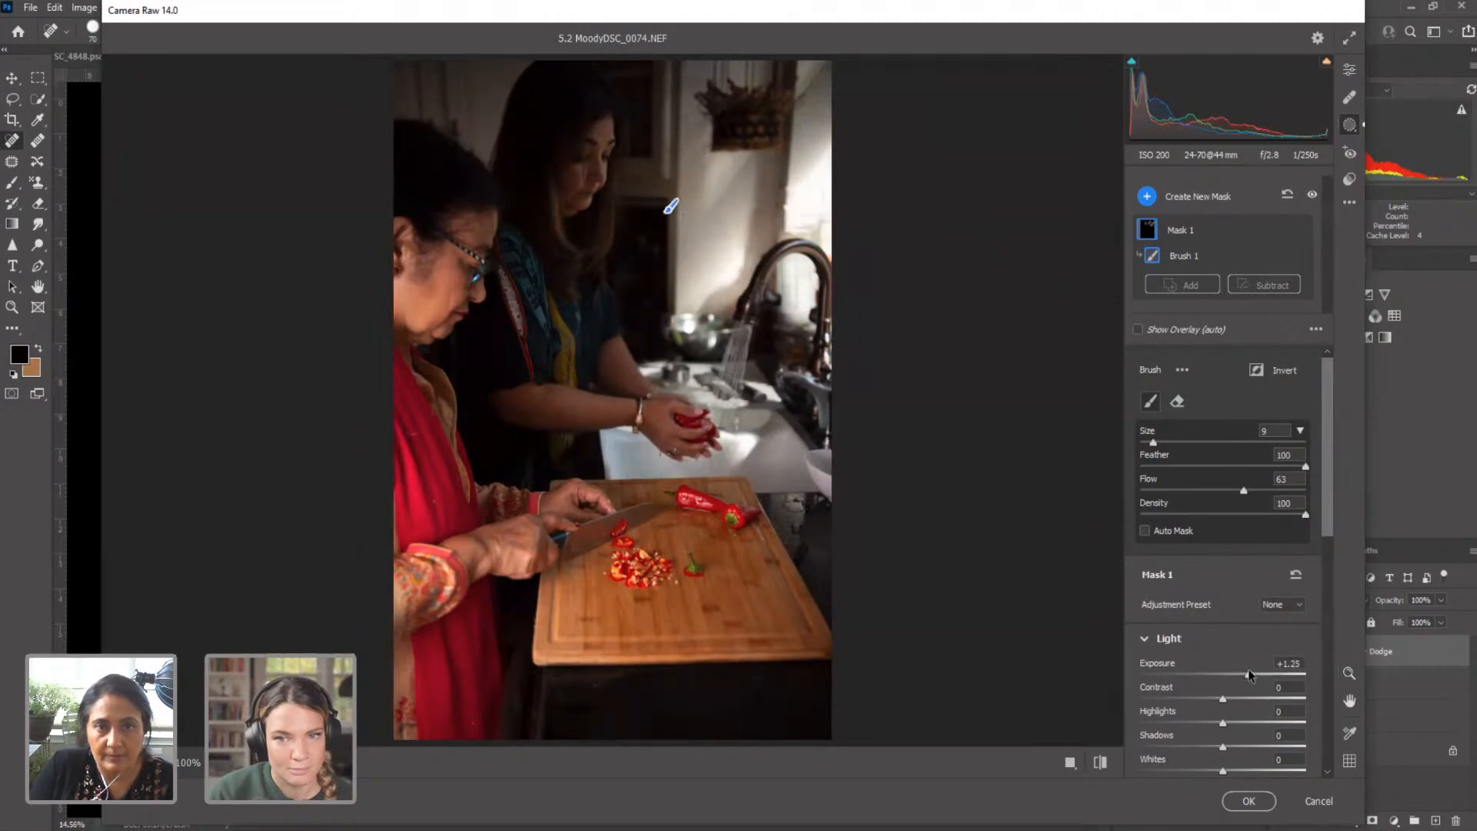
{"action": "left_click", "coordinate": [1246, 801]}
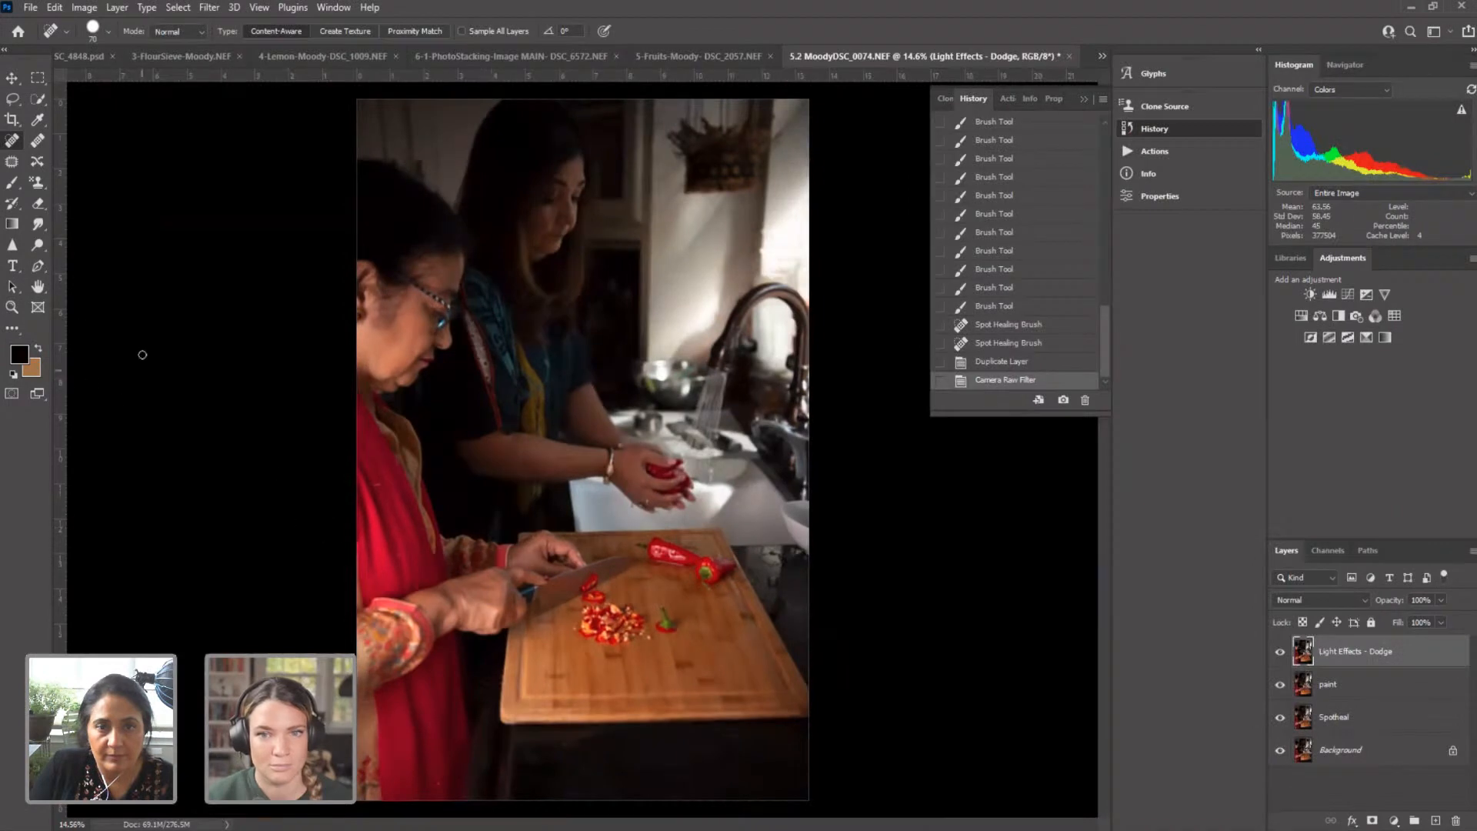
Step: Duplicate the Light Effects - Dodge layer as "Brush"
{"action": "left_click", "coordinate": [11, 307]}
{"action": "left_click_drag", "start_coordinate": [538, 276], "coordinate": [582, 283]}
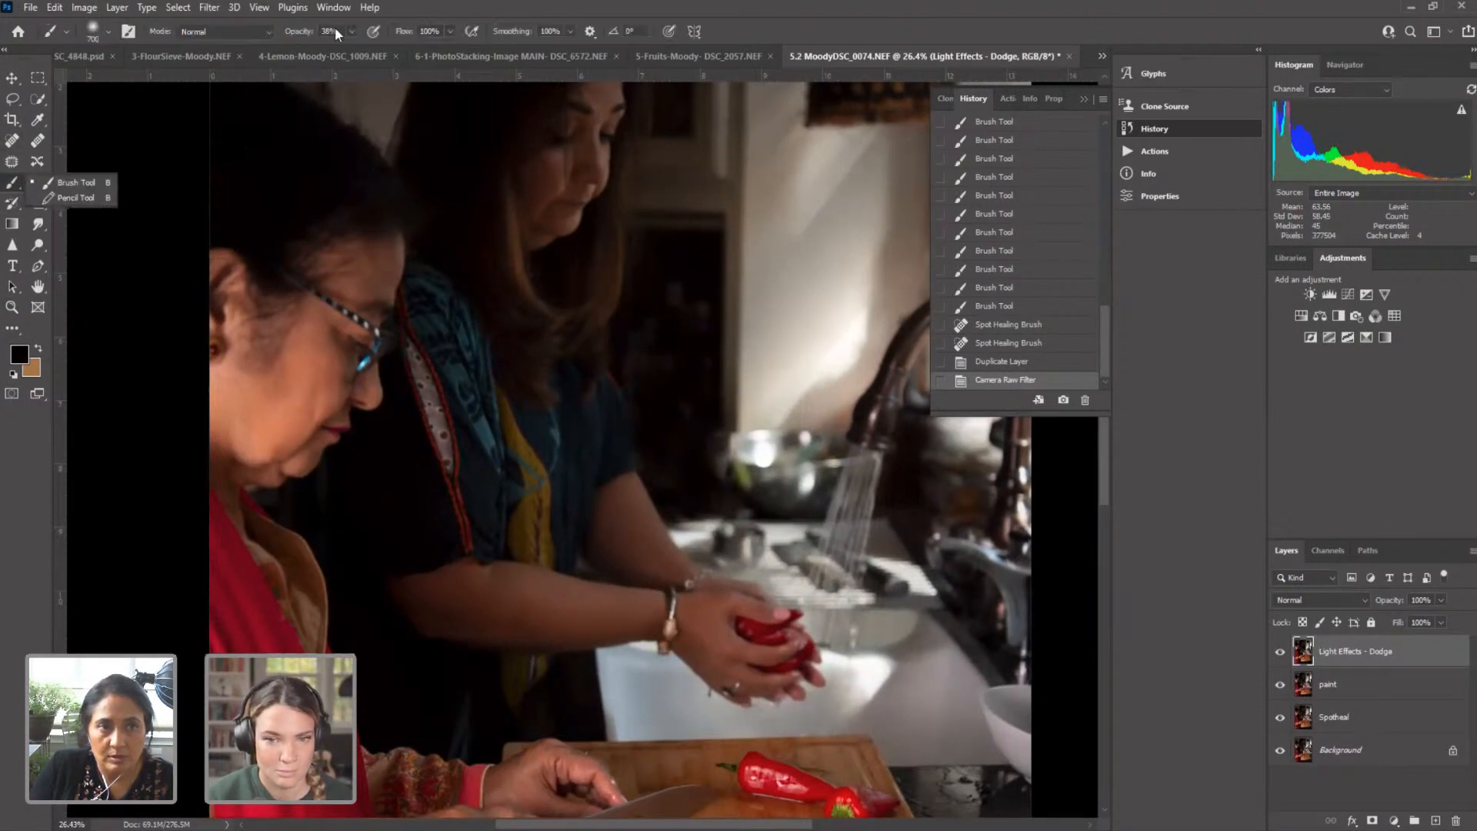
{"action": "left_click", "coordinate": [353, 33]}
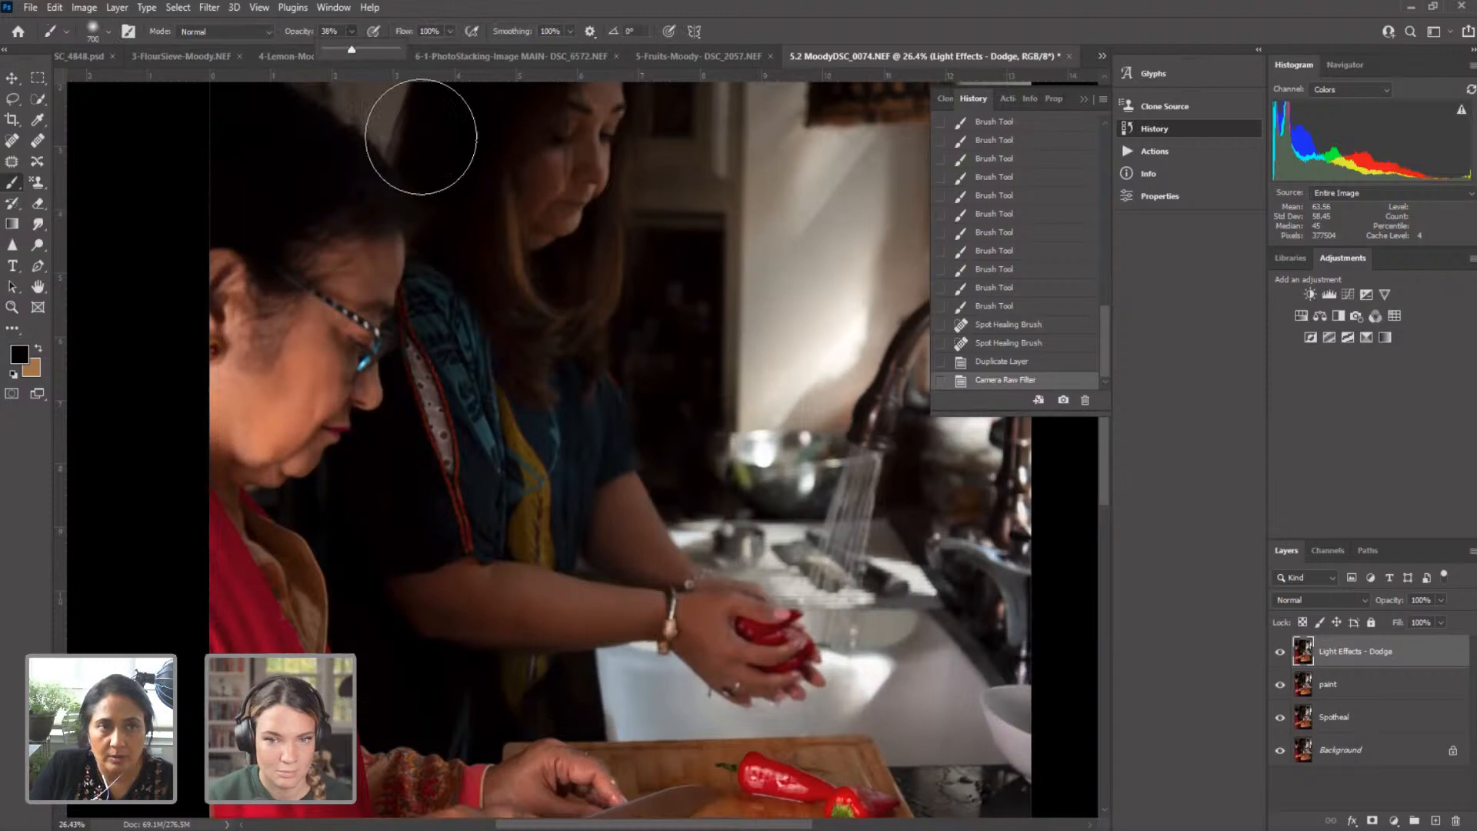
{"action": "right_click", "coordinate": [1359, 651]}
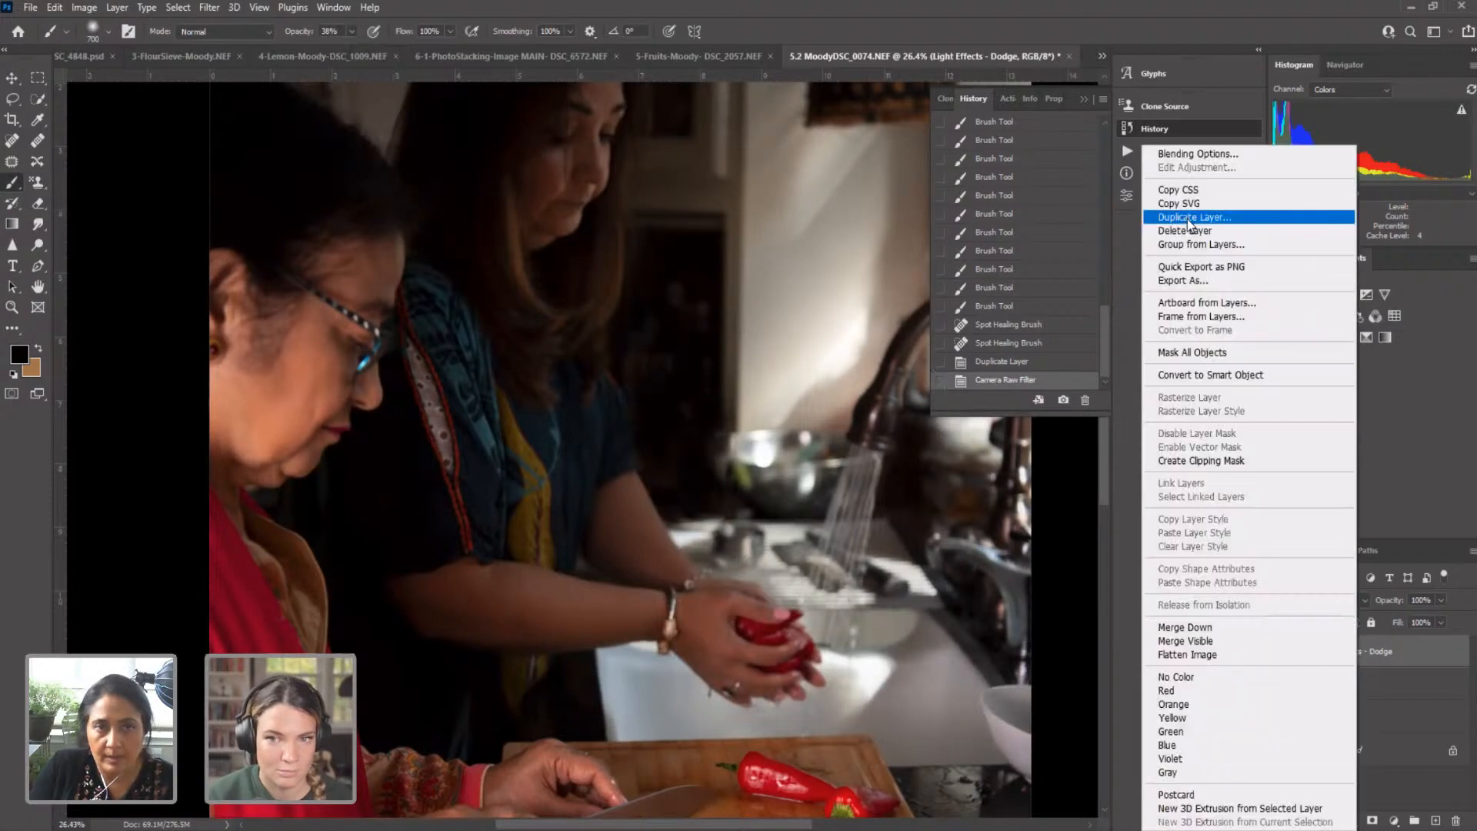
{"action": "left_click", "coordinate": [1188, 219]}
{"action": "type", "text": "Bru"}
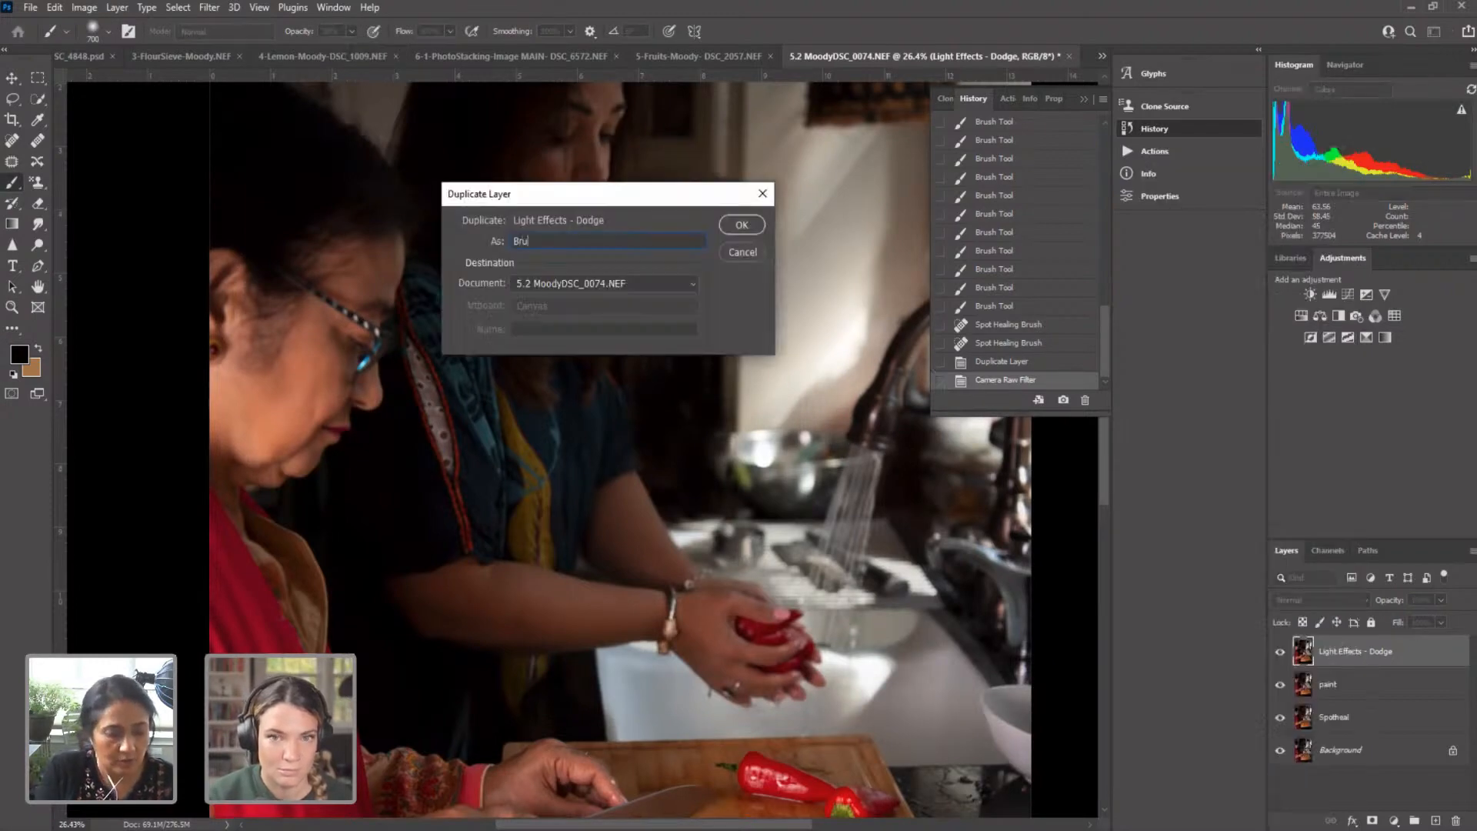
{"action": "type", "text": "st"}
{"action": "key", "text": "BackSpace"}
{"action": "type", "text": "h"}
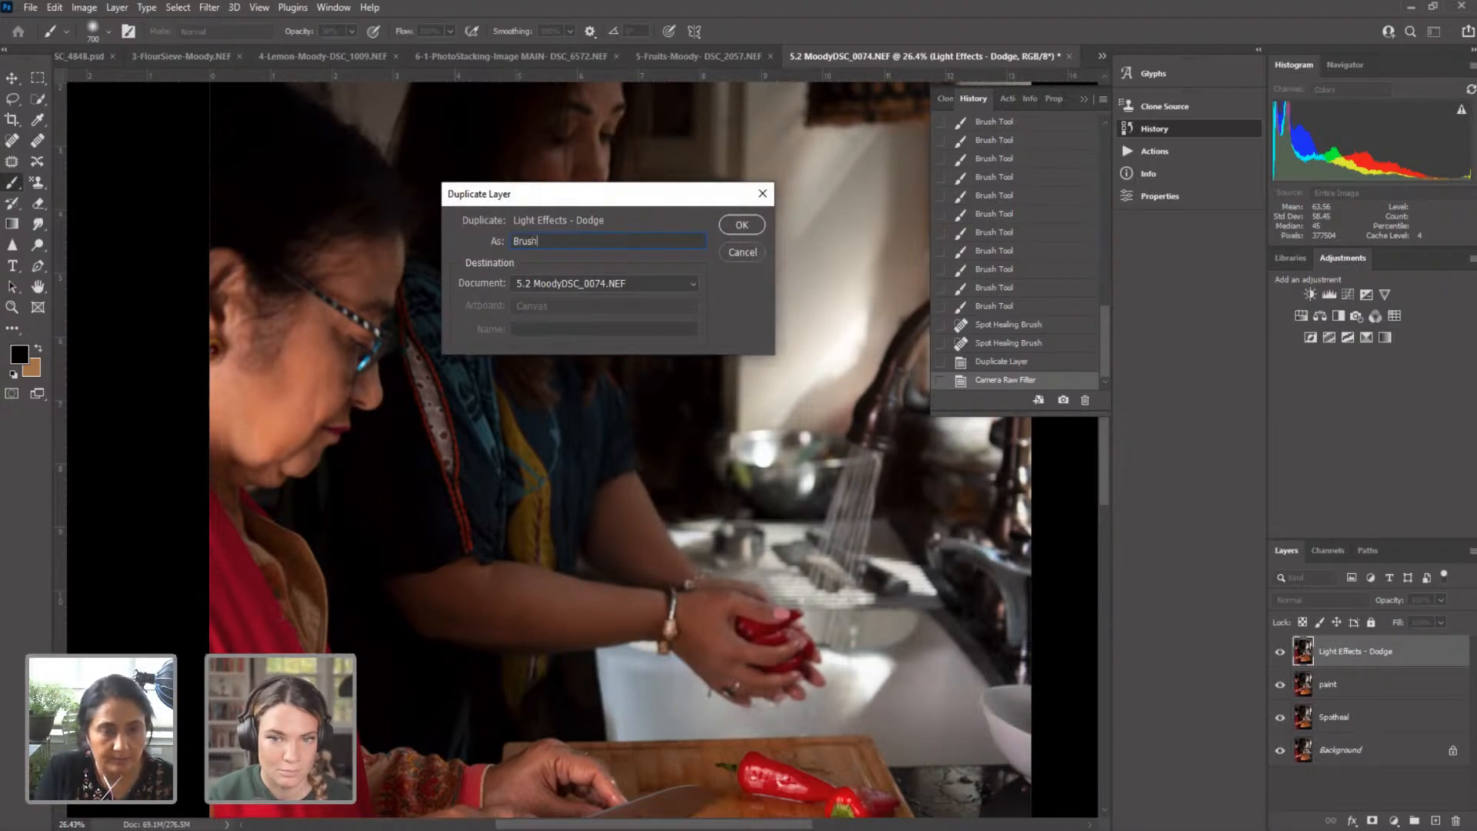
{"action": "left_click", "coordinate": [741, 225]}
Step: Darken the area under the standing woman's chin with a size 200 brush at 38% opacity
{"action": "key", "text": "bracketleft"}
{"action": "key", "text": "bracketleft"}
{"action": "key", "text": "bracketleft"}
{"action": "key", "text": "bracketleft"}
{"action": "key", "text": "bracketleft"}
{"action": "key", "text": "bracketleft"}
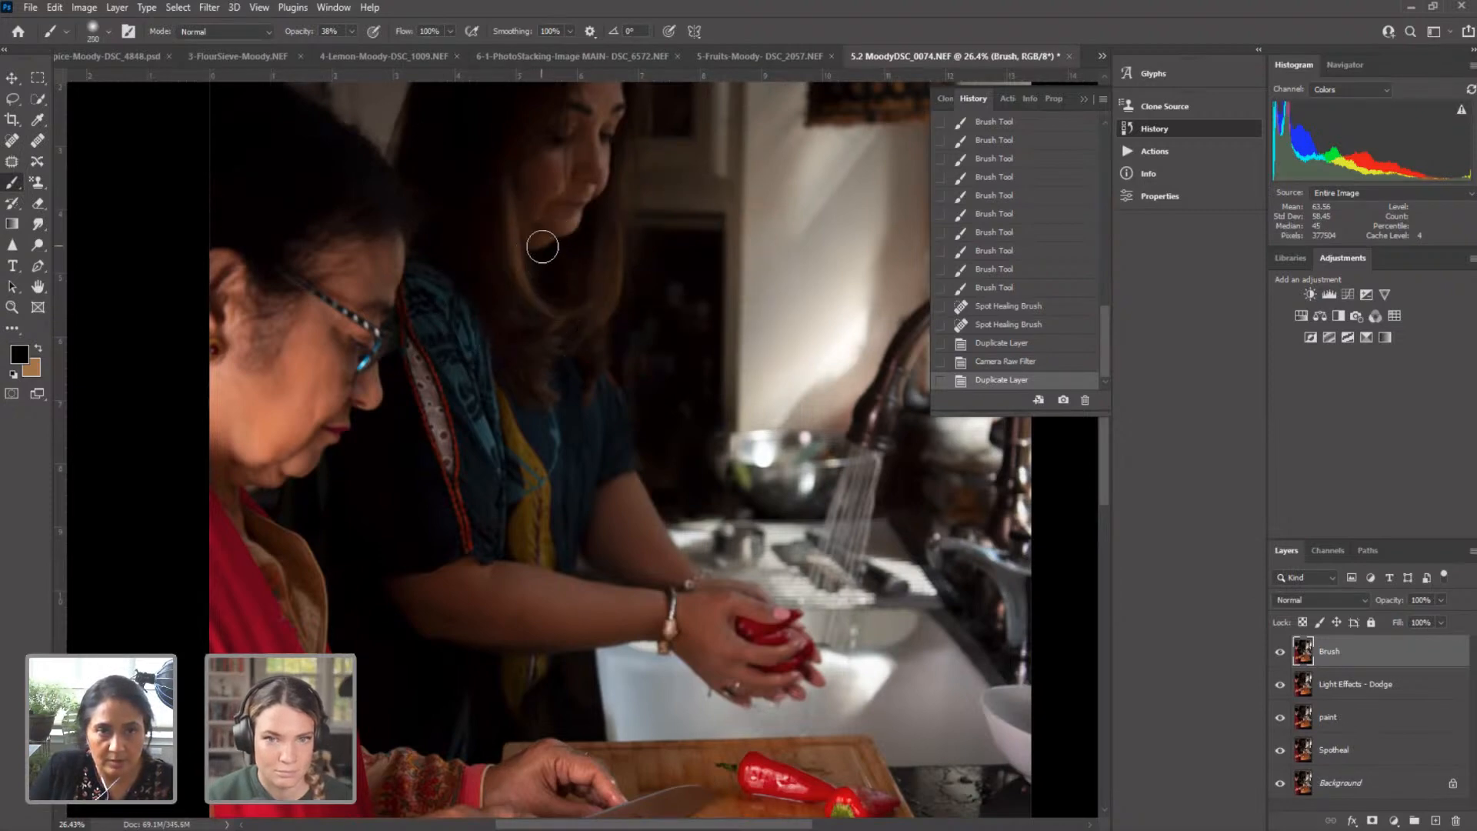
{"action": "mouse_move", "coordinate": [543, 248]}
{"action": "left_mouse_down"}
{"action": "mouse_move", "coordinate": [524, 230]}
{"action": "mouse_move", "coordinate": [560, 248]}
{"action": "mouse_move", "coordinate": [539, 255]}
{"action": "left_mouse_up"}
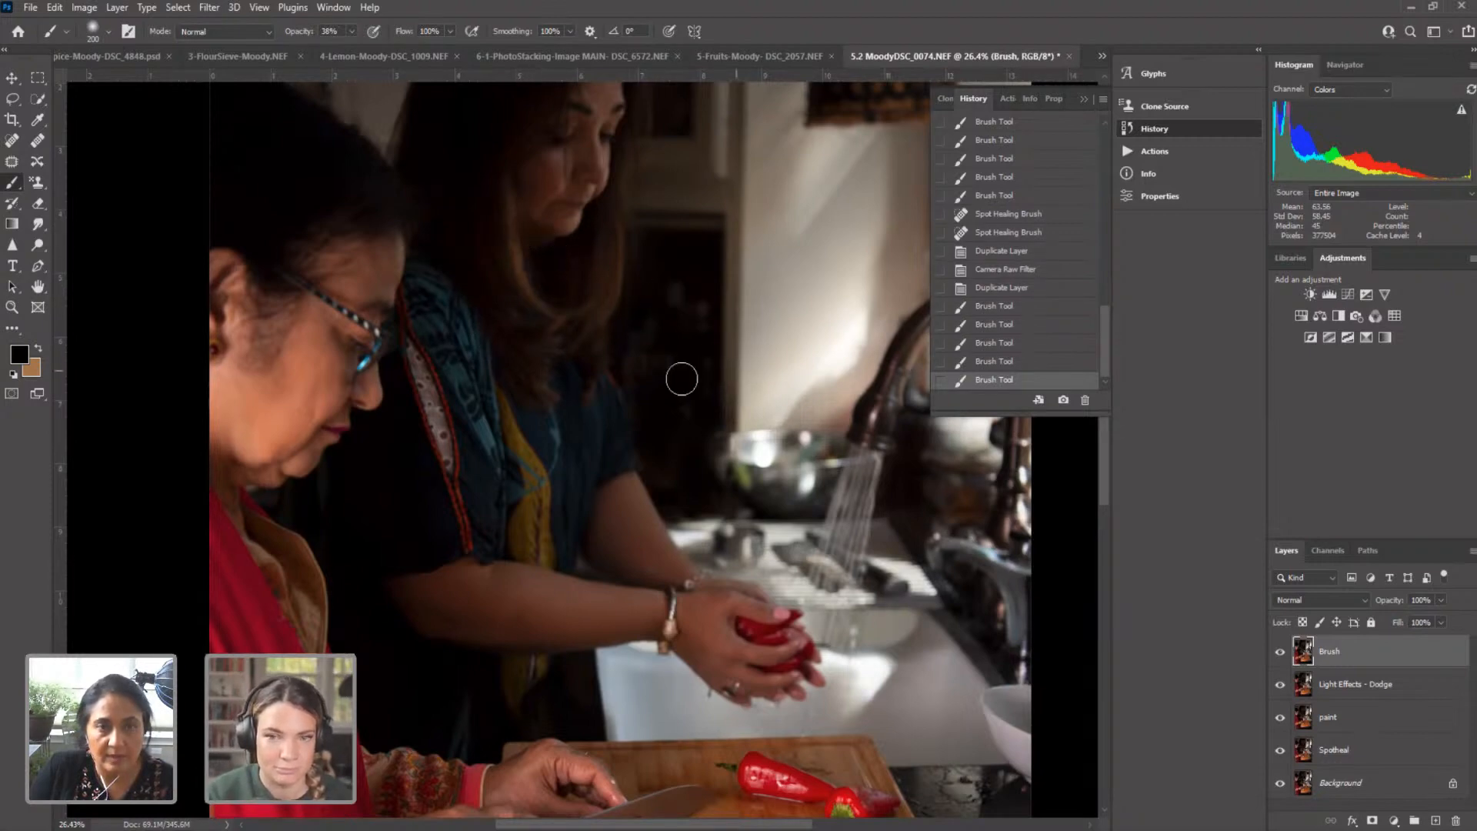
Step: Hide the Spotheal, paint, Light Effects - Dodge and Brush layers to view the whole original photo
{"action": "left_click", "coordinate": [12, 307]}
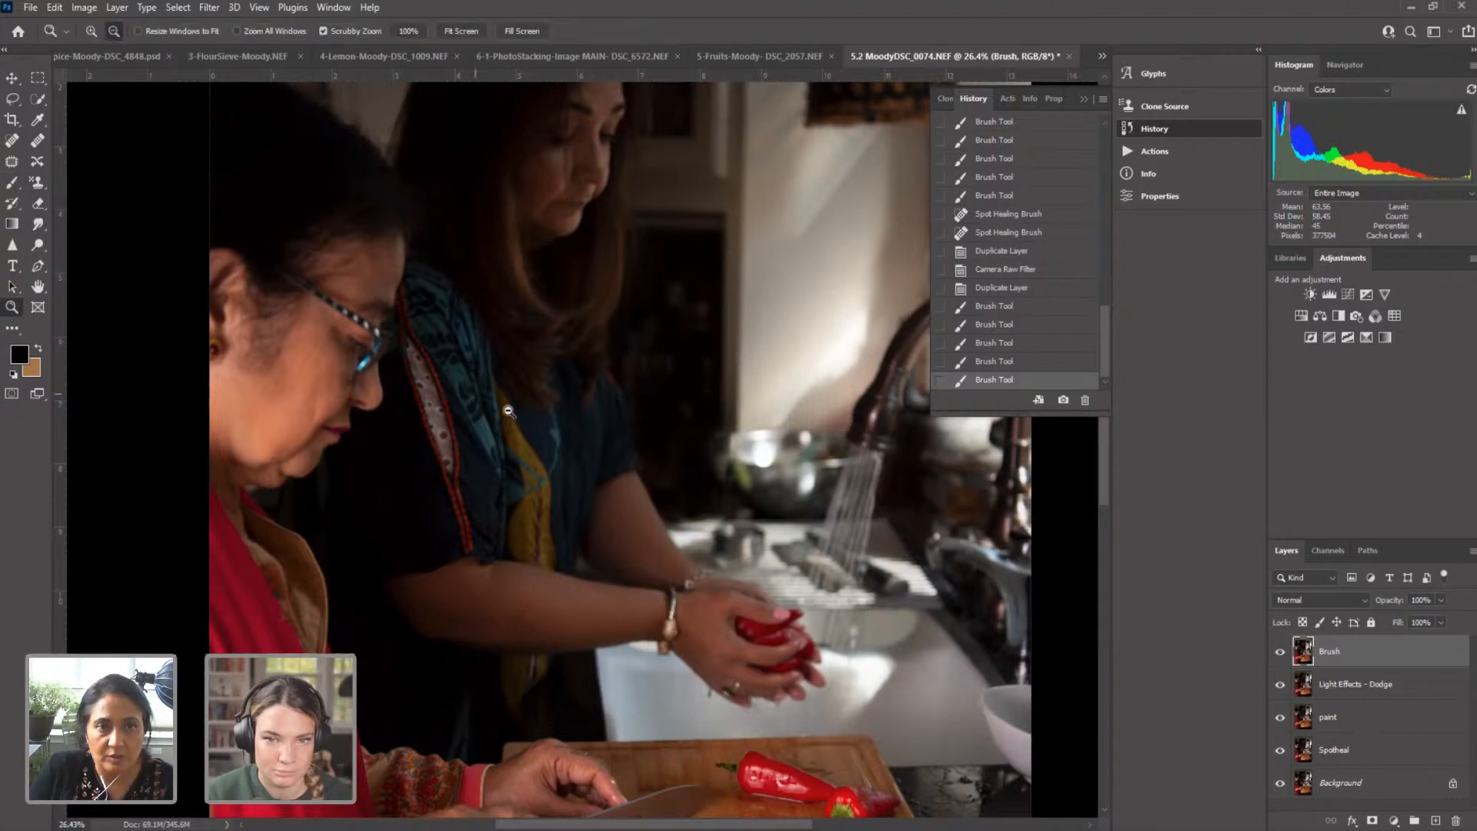
{"action": "left_click_drag", "start_coordinate": [466, 397], "coordinate": [423, 390]}
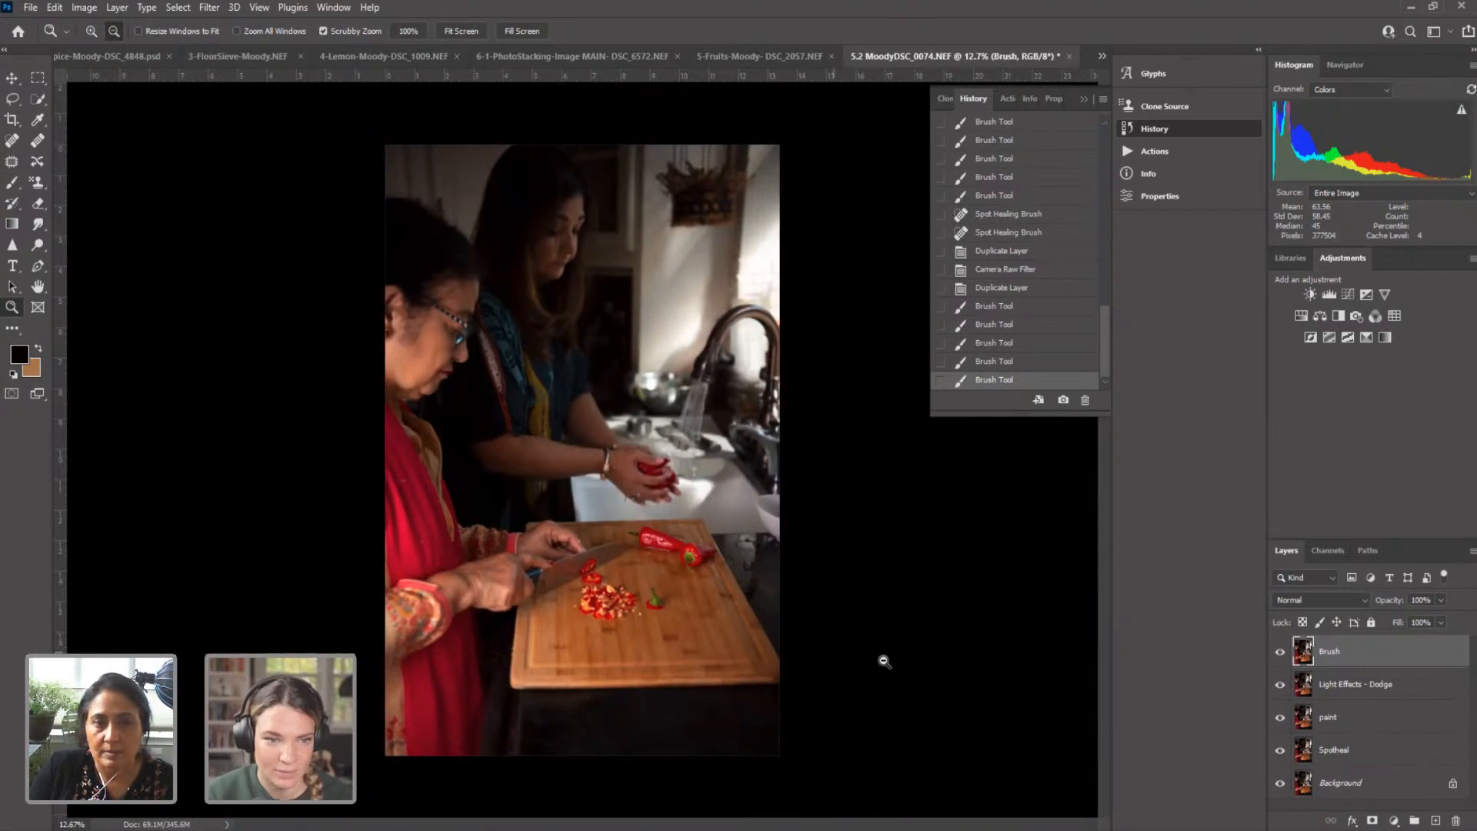
{"action": "left_click", "coordinate": [1280, 750]}
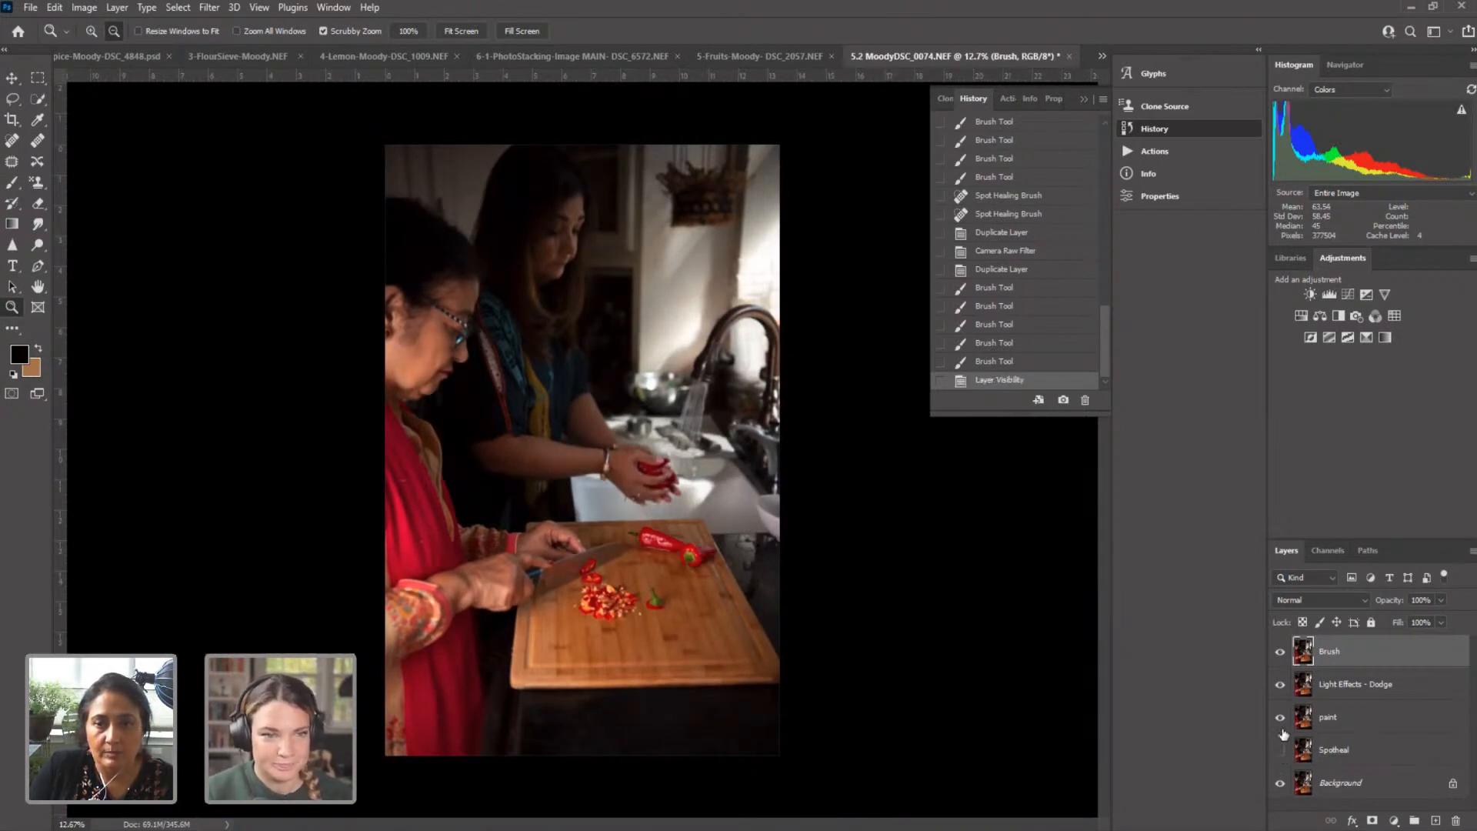
{"action": "left_click", "coordinate": [1280, 717]}
{"action": "left_click", "coordinate": [1280, 684]}
{"action": "left_click", "coordinate": [1280, 651]}
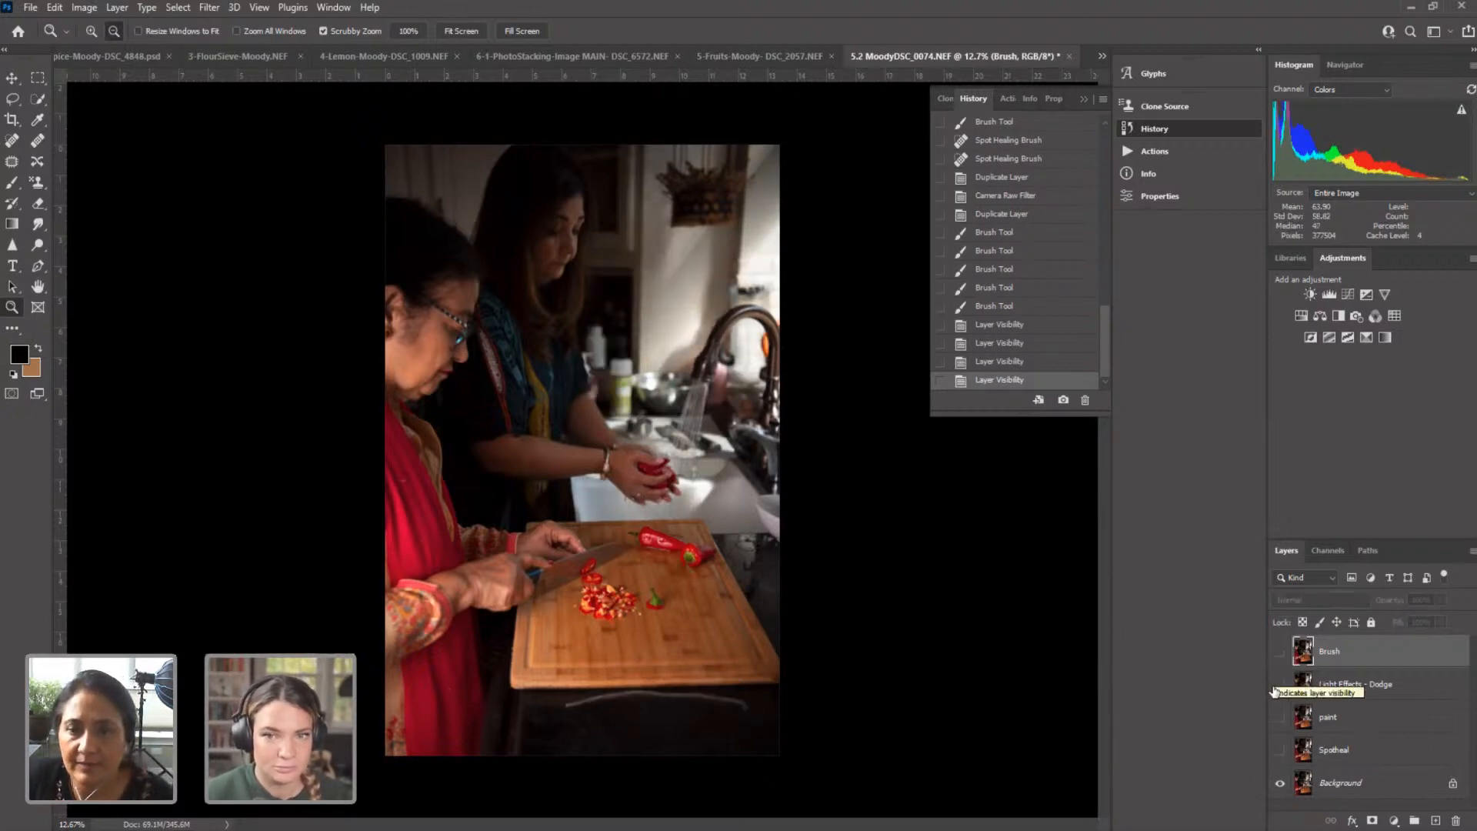
Step: Show the Spotheal, paint, Light Effects - Dodge and Brush layers again, one at a time from the lowest up
{"action": "left_click", "coordinate": [1279, 752]}
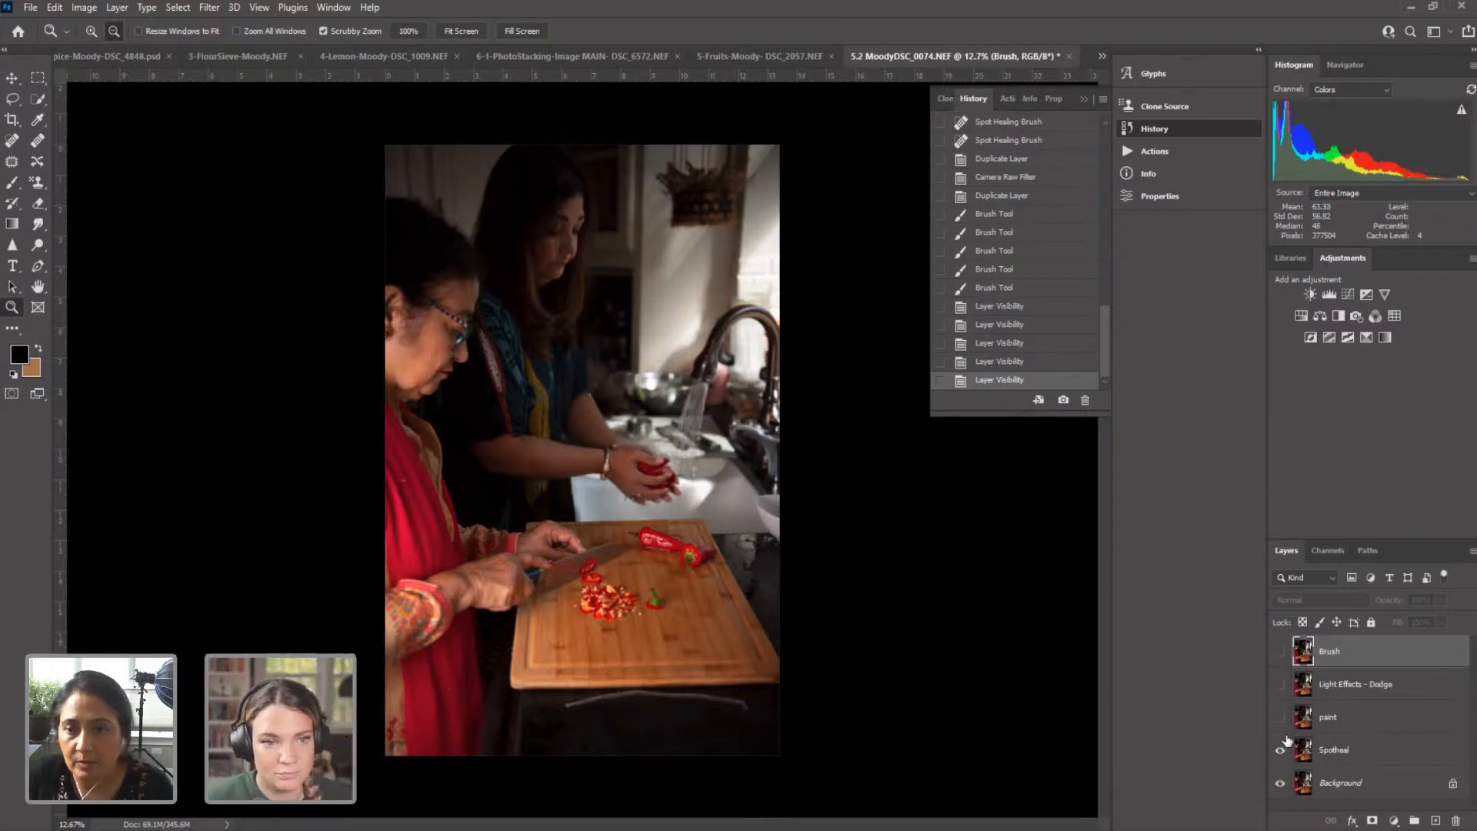
{"action": "left_click", "coordinate": [1279, 718]}
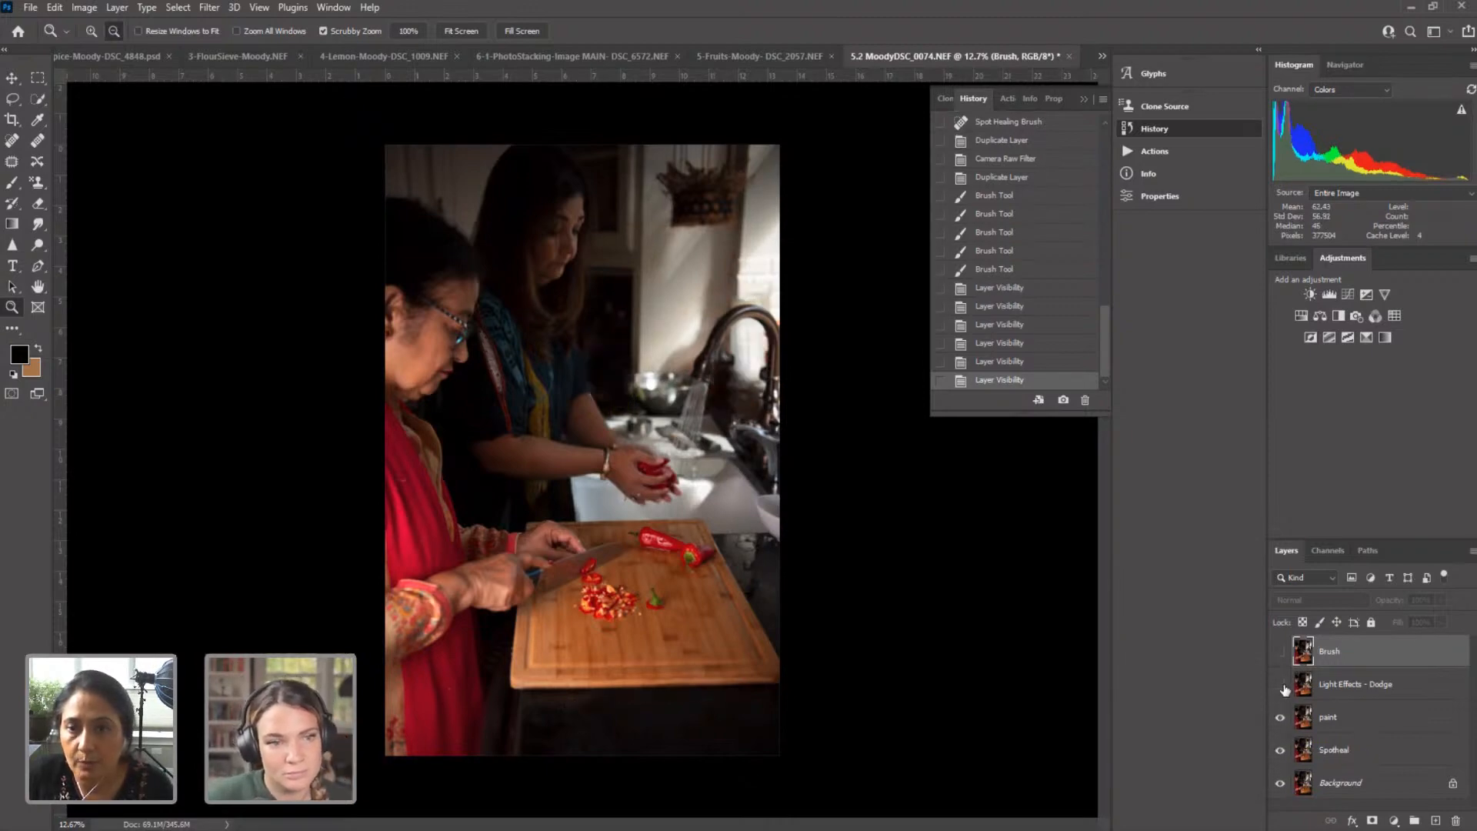
{"action": "left_click", "coordinate": [1280, 685]}
{"action": "left_click", "coordinate": [1280, 652]}
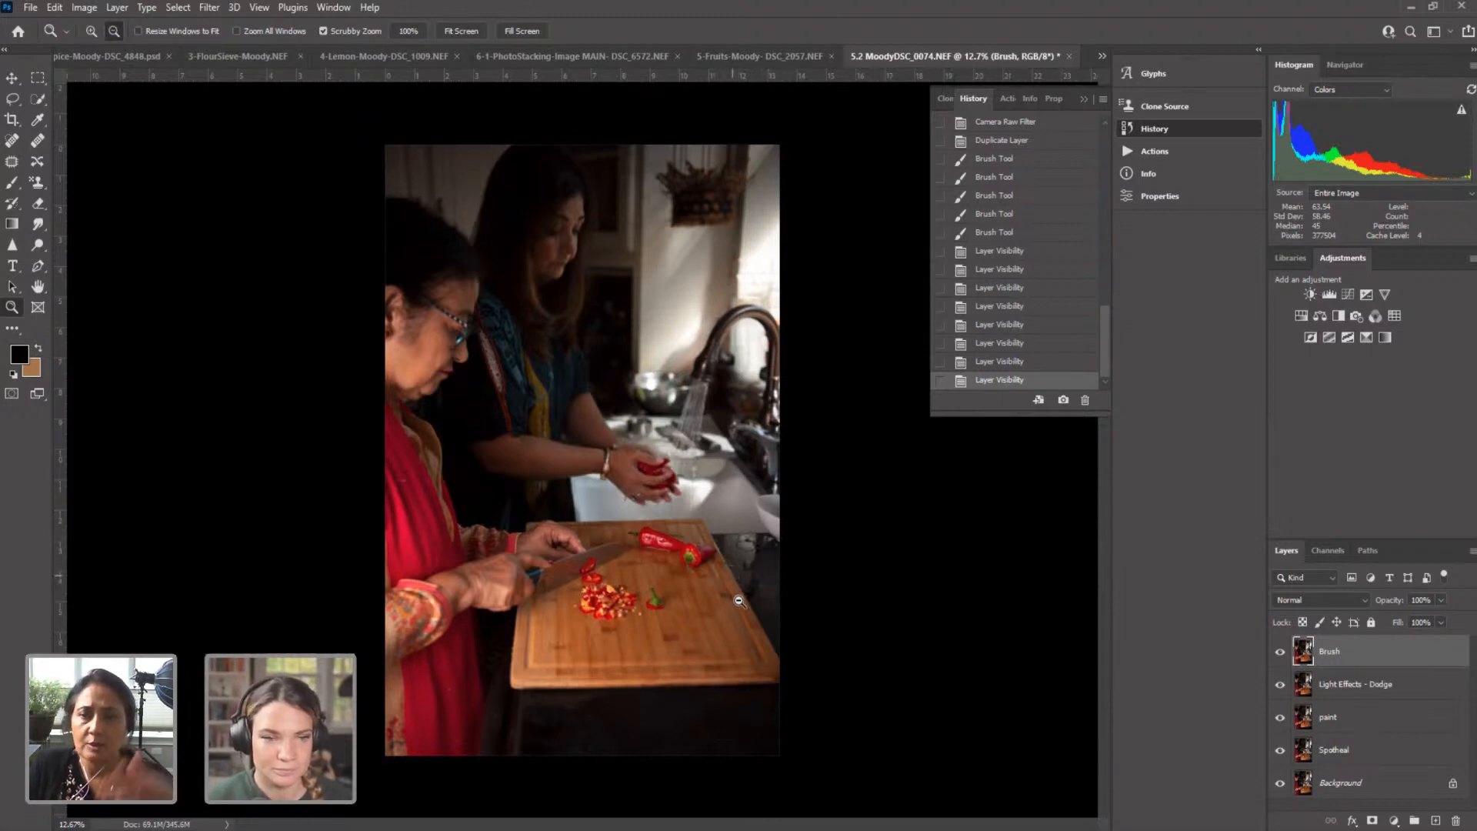
Step: Review the open spice, flour sieve, lemon, photo stacking and fruit images, toggling Burn2 on the fruit photo, and return to the kitchen photo
{"action": "left_click", "coordinate": [96, 57]}
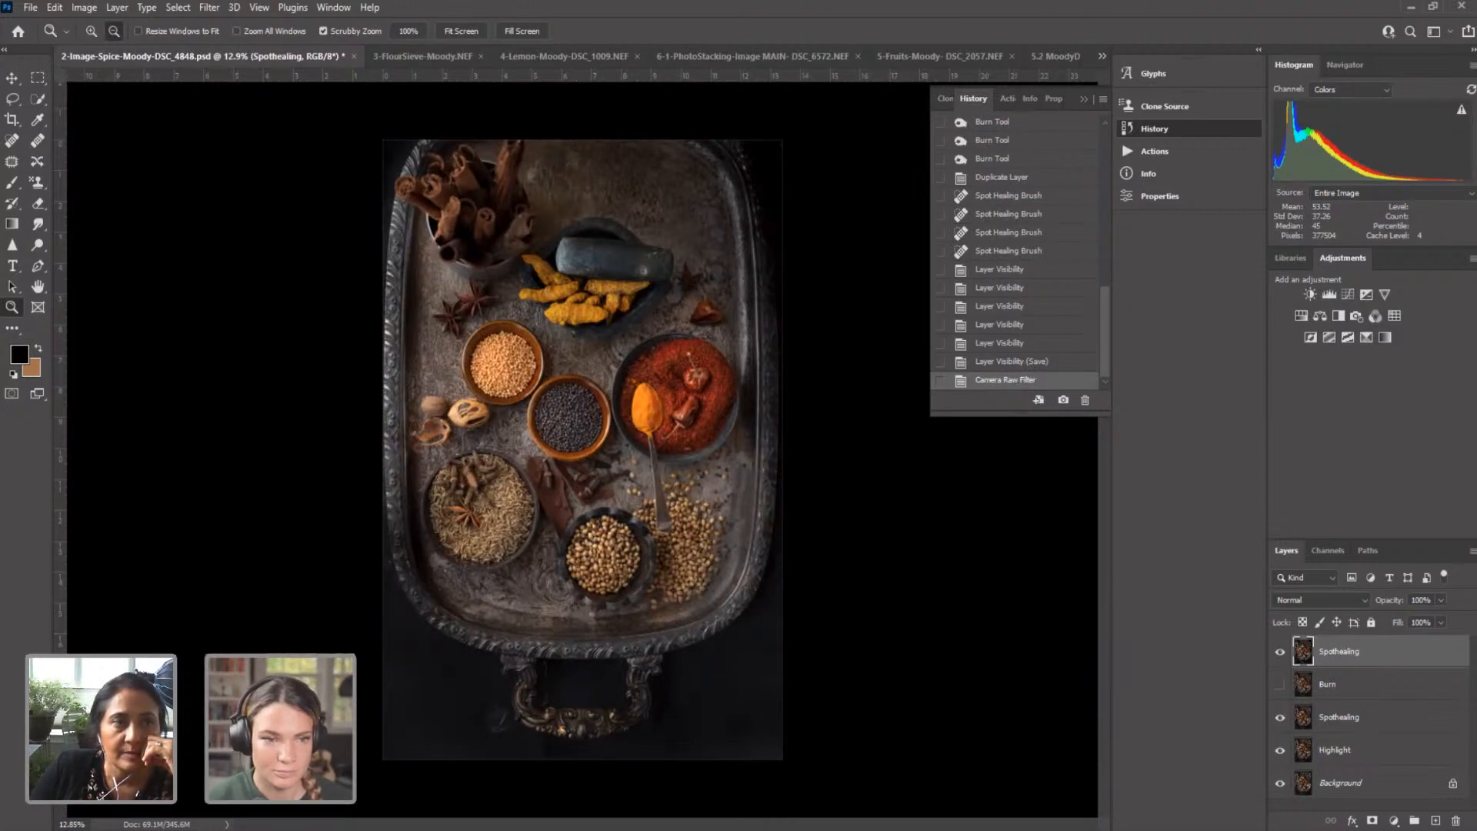
{"action": "left_click", "coordinate": [4, 50]}
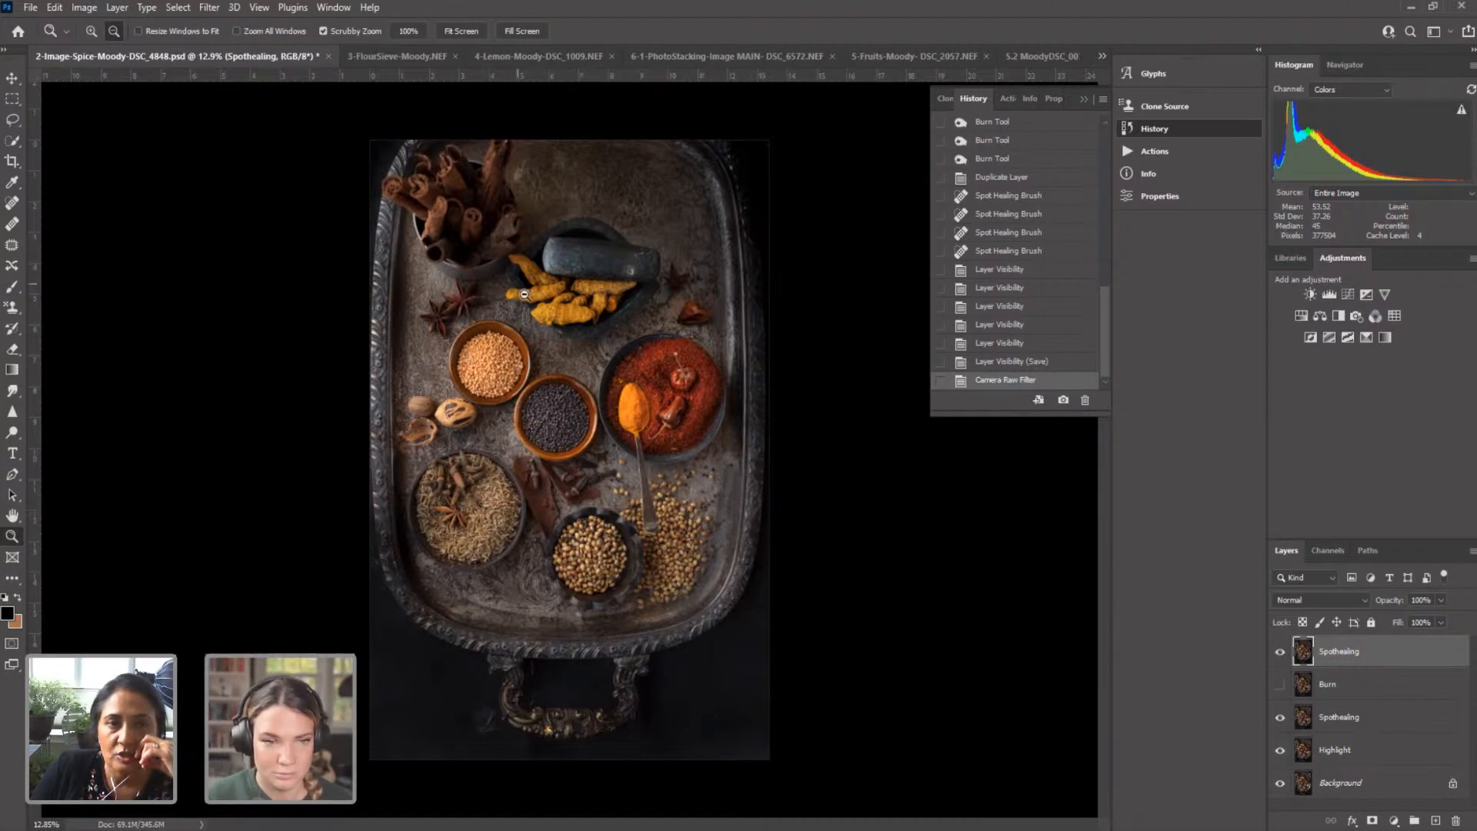
{"action": "left_click", "coordinate": [394, 56]}
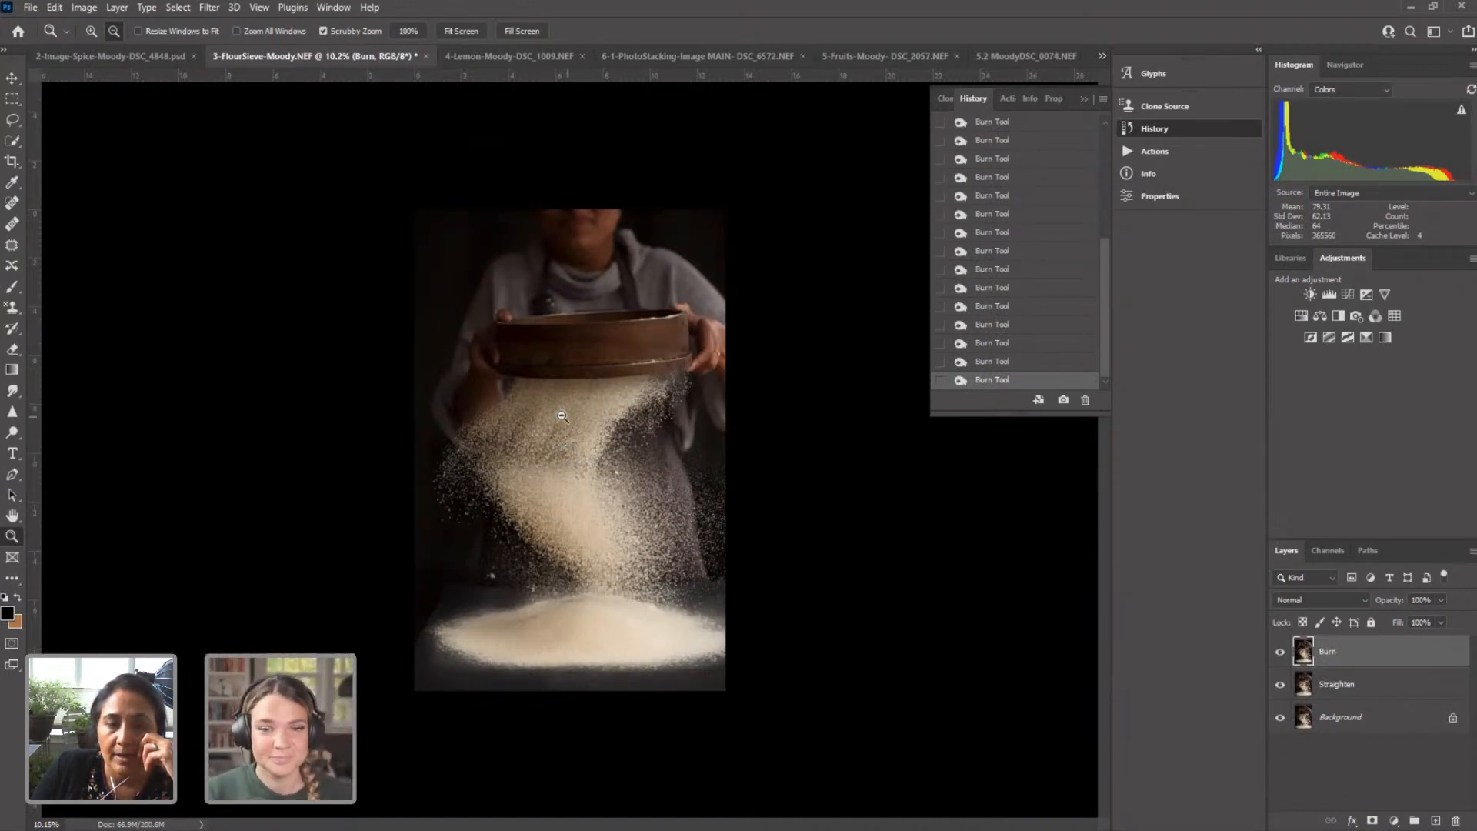
{"action": "left_click", "coordinate": [496, 58]}
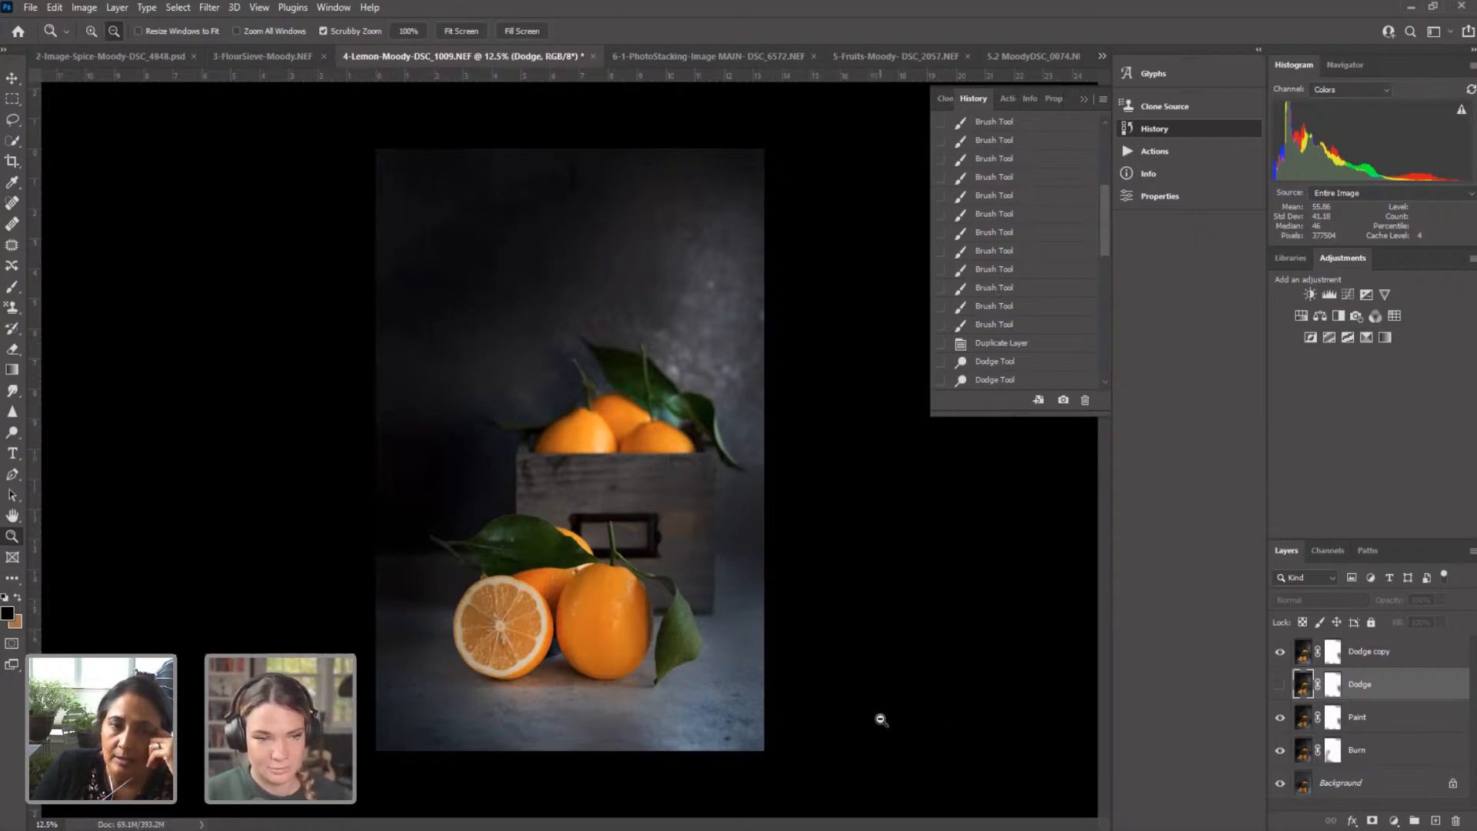
{"action": "left_click", "coordinate": [680, 59]}
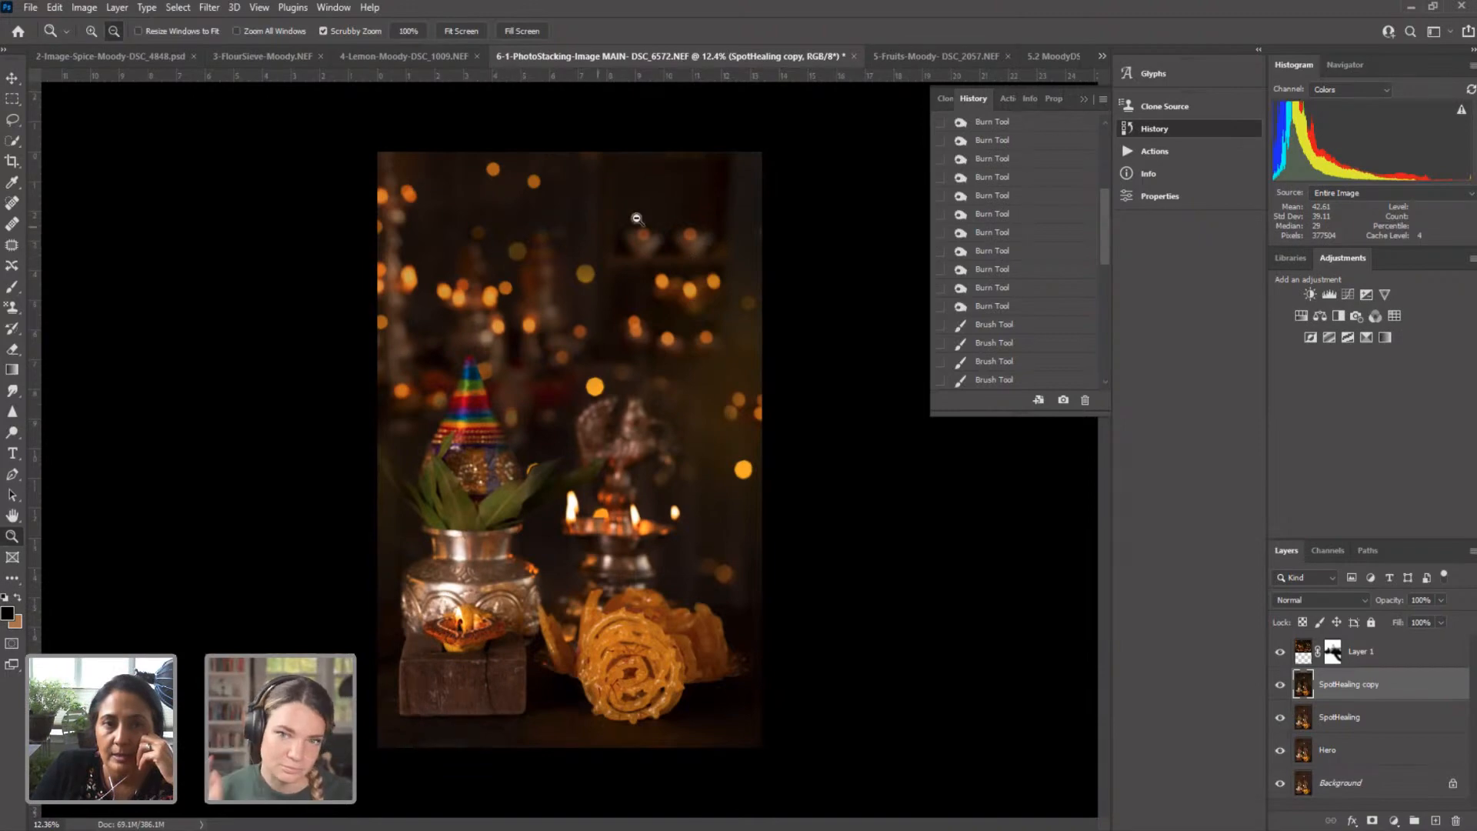
{"action": "left_click", "coordinate": [902, 60]}
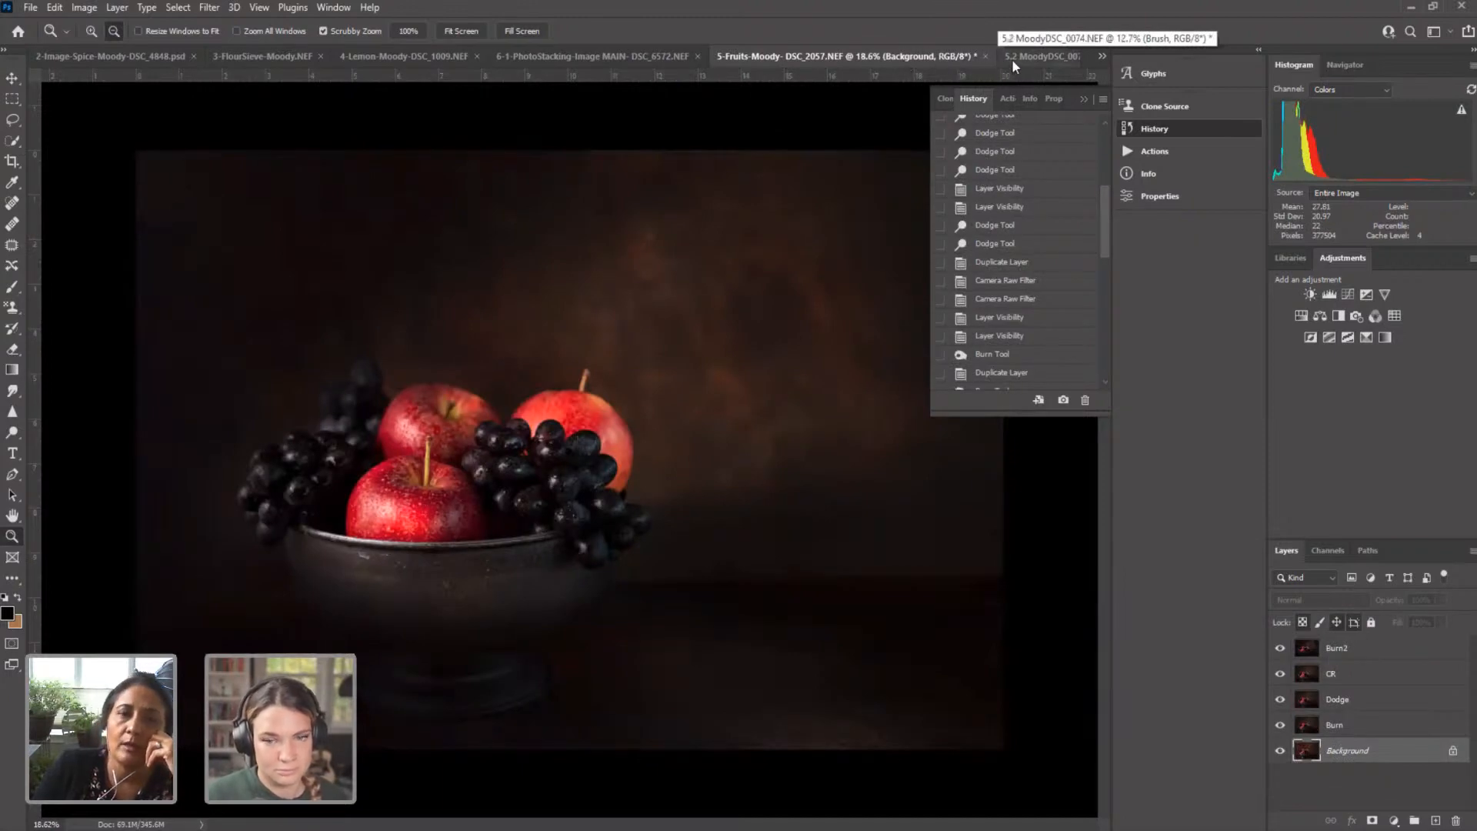
{"action": "left_click", "coordinate": [1281, 650]}
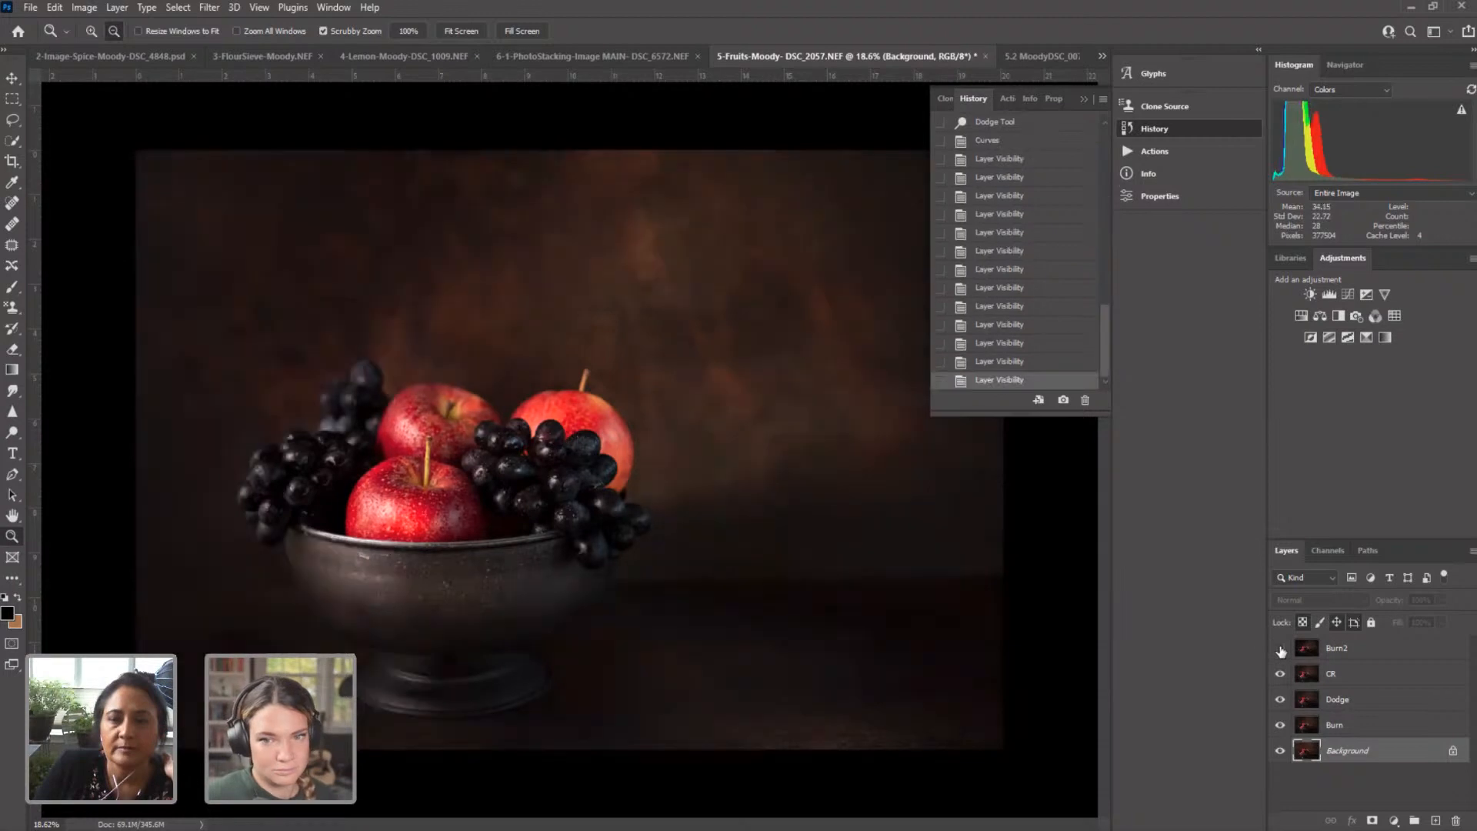
{"action": "left_click", "coordinate": [1032, 61]}
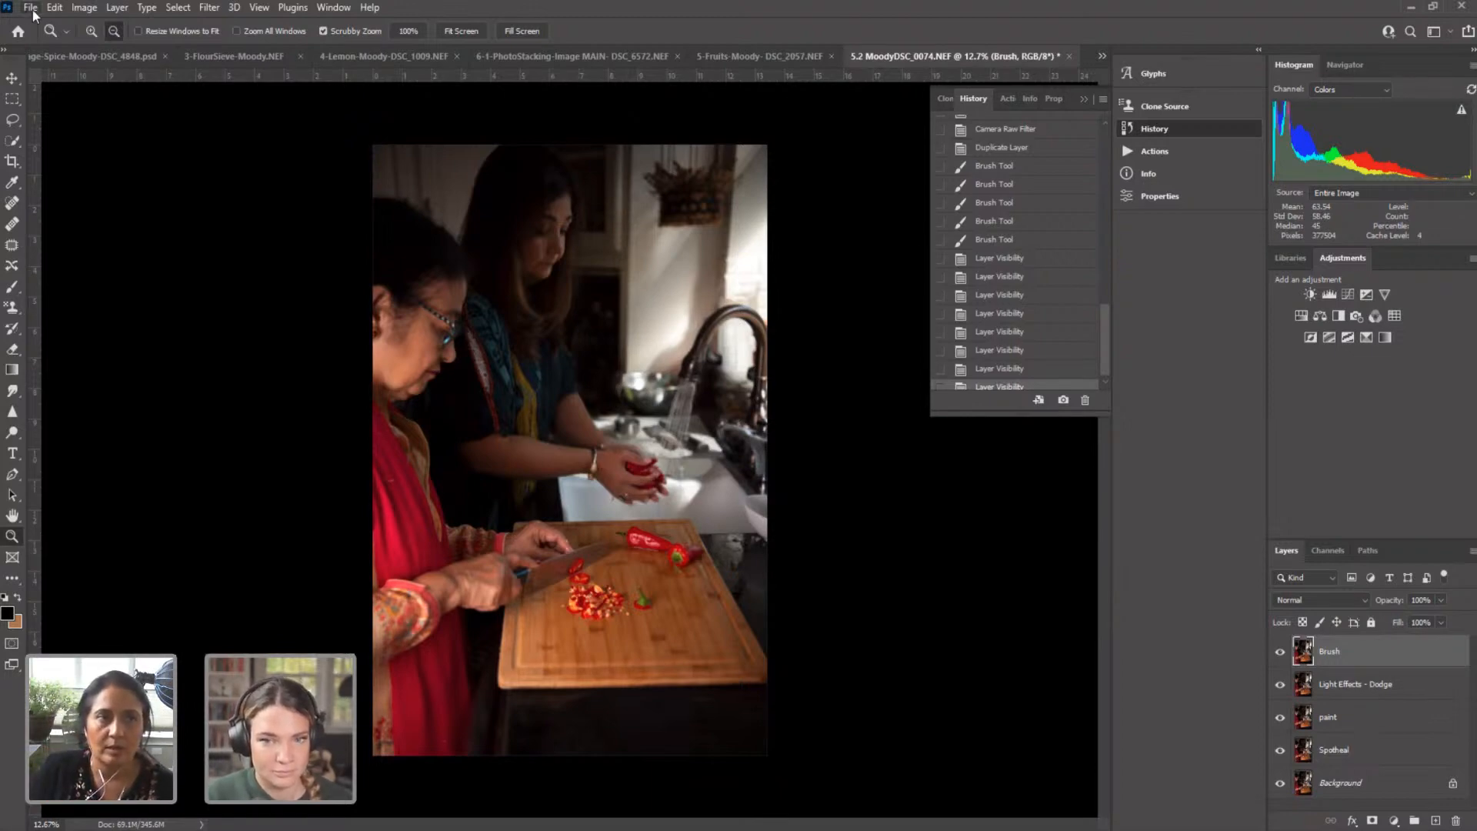
Step: Open the raw photo 7.1FocusStacking.NEF from the Adobe Photoshop Workshop folder
{"action": "left_click", "coordinate": [31, 8]}
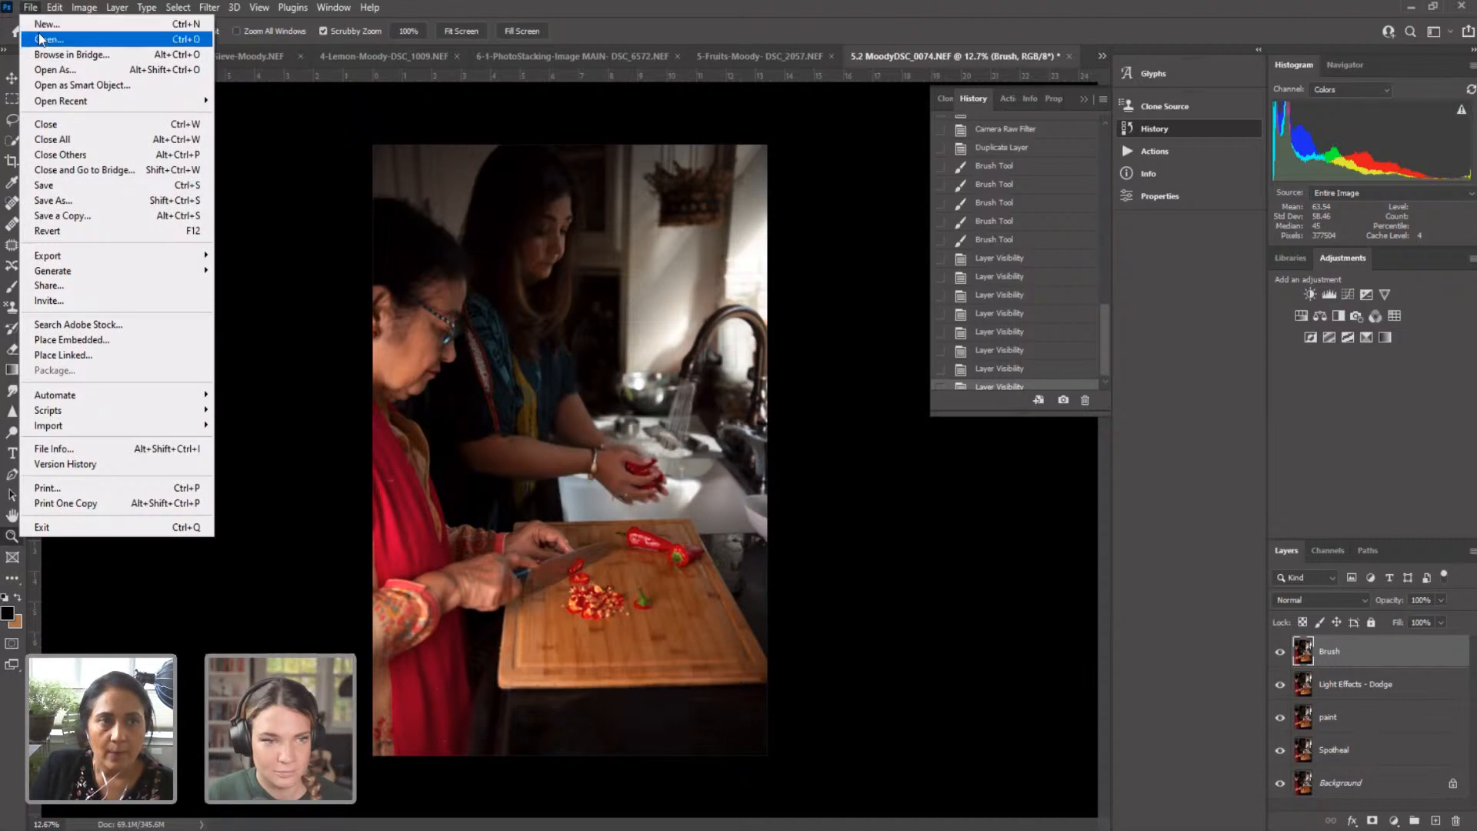
{"action": "left_click", "coordinate": [40, 38]}
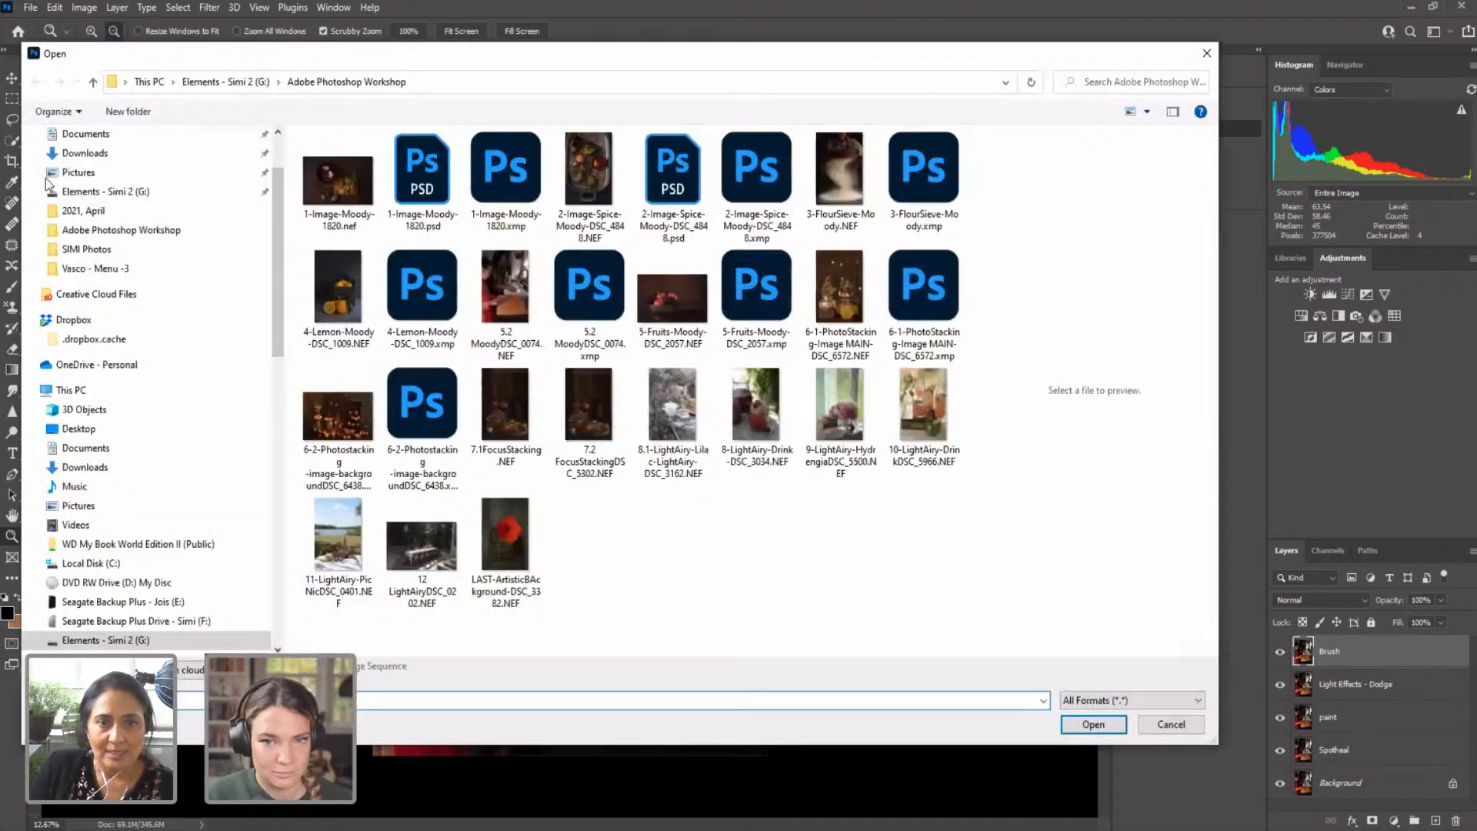
{"action": "left_click", "coordinate": [510, 434]}
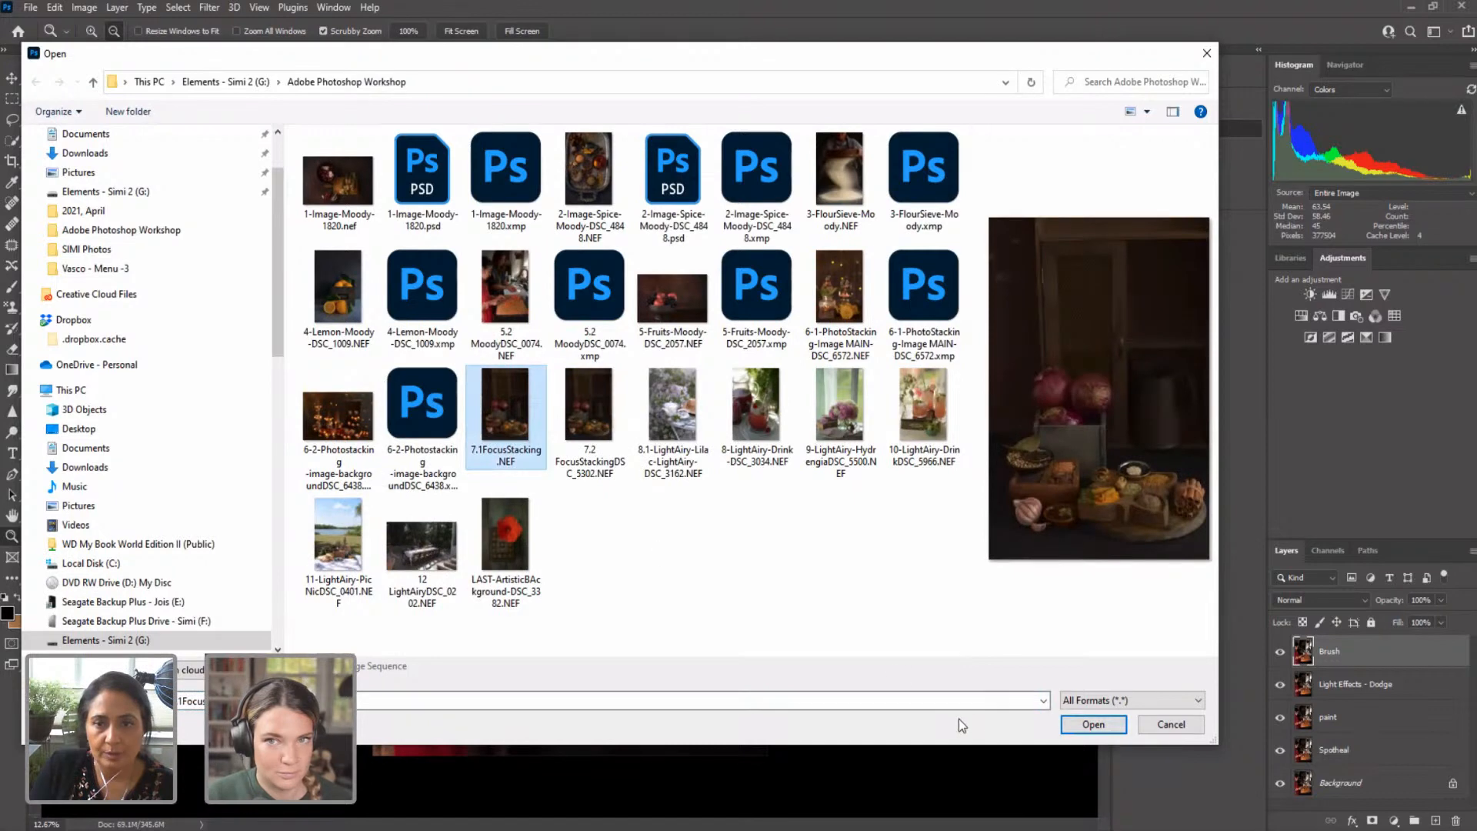
{"action": "left_click", "coordinate": [1093, 725]}
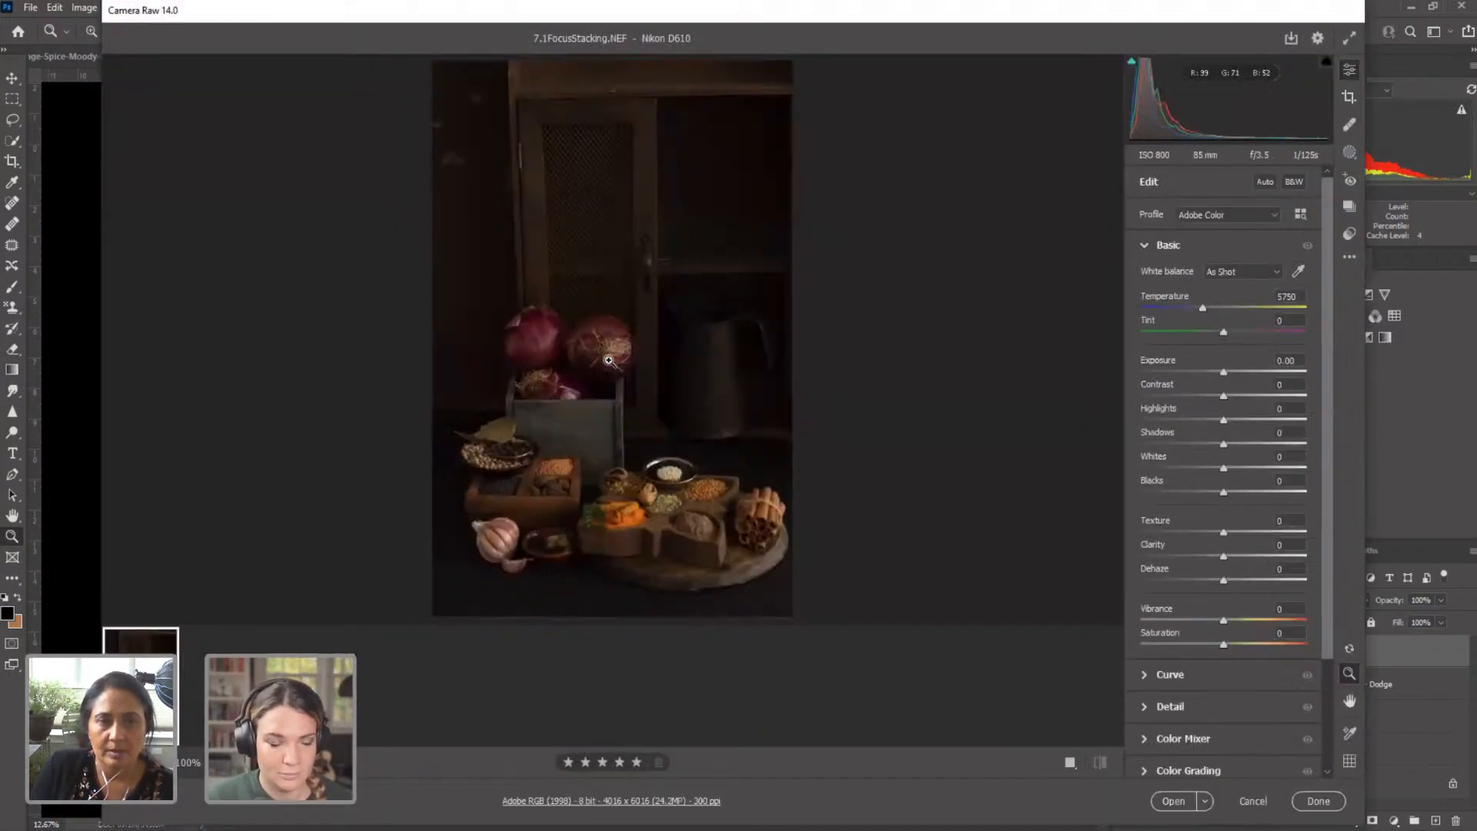
Step: Inspect the onions and spices up close, and set the photo's exposure to +0.50 and texture to +7
{"action": "left_click_drag", "start_coordinate": [609, 360], "coordinate": [745, 369]}
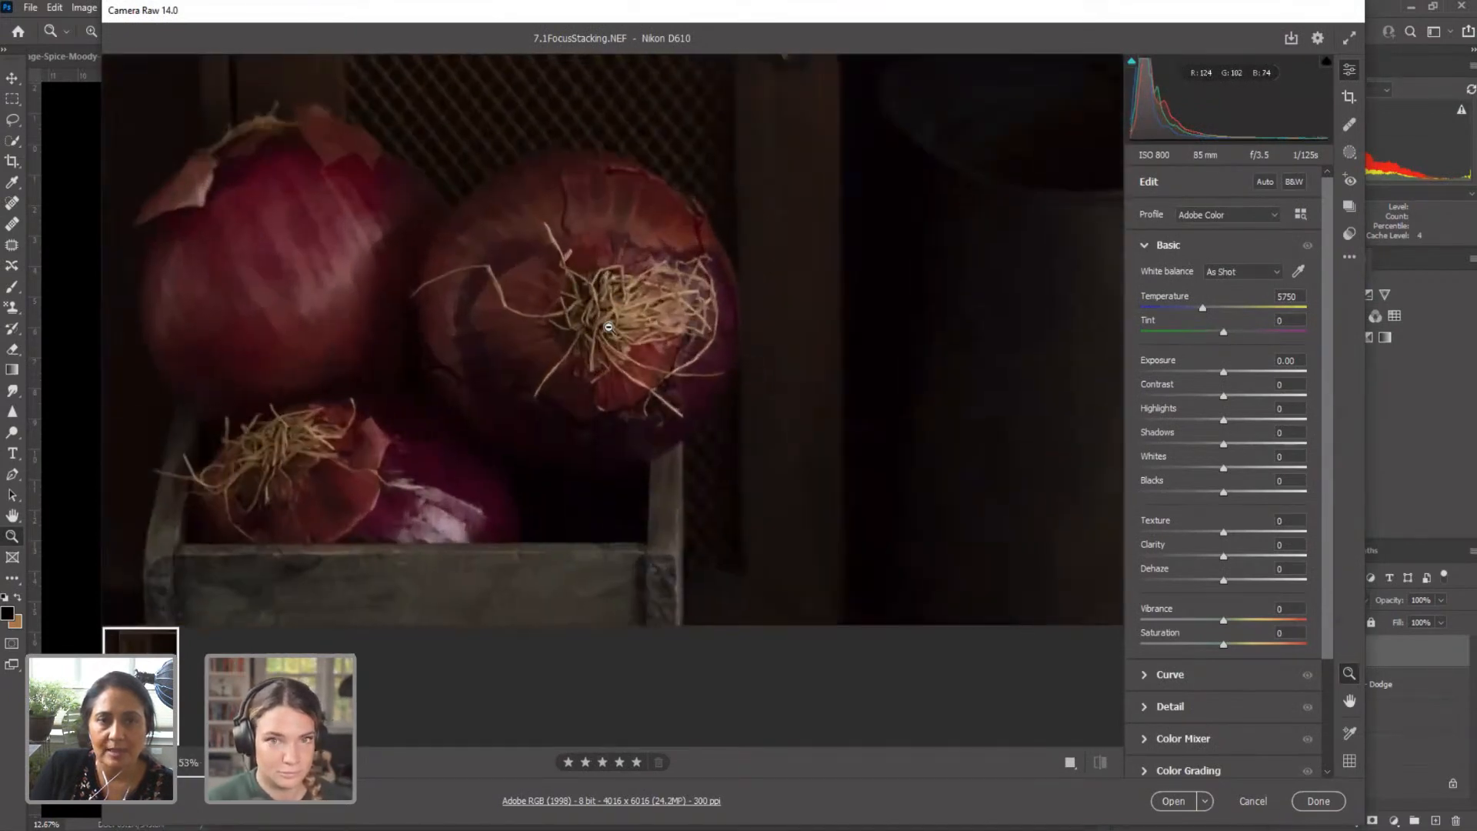
{"action": "left_click_drag", "start_coordinate": [702, 389], "coordinate": [594, 378]}
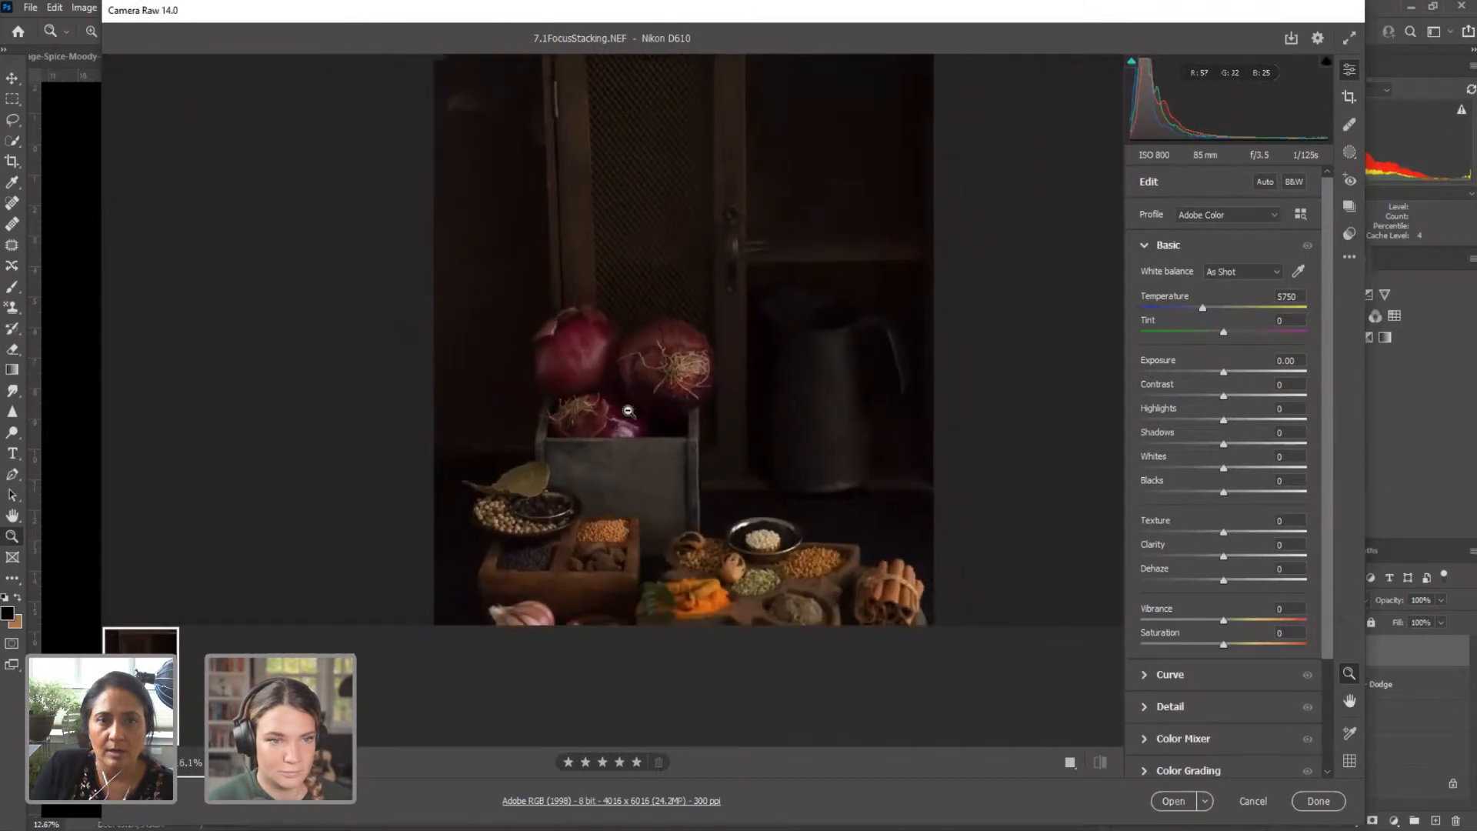
{"action": "scroll", "coordinate": [742, 500], "scroll_direction": "down", "scroll_amount": 3}
{"action": "left_click_drag", "start_coordinate": [776, 539], "coordinate": [779, 498]}
{"action": "scroll", "coordinate": [789, 505], "scroll_direction": "up", "scroll_amount": 1}
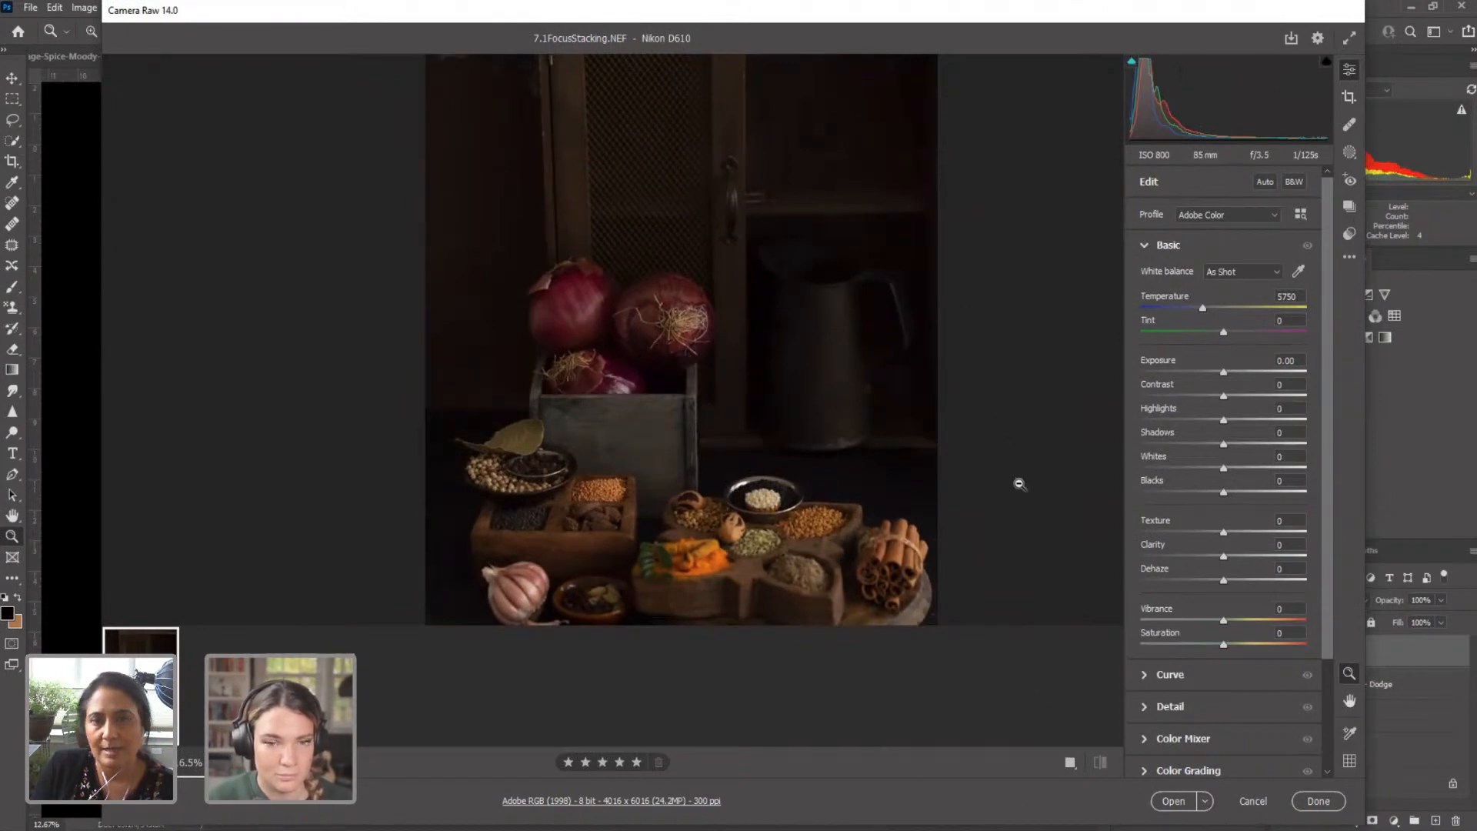
{"action": "left_click_drag", "start_coordinate": [817, 449], "coordinate": [796, 206]}
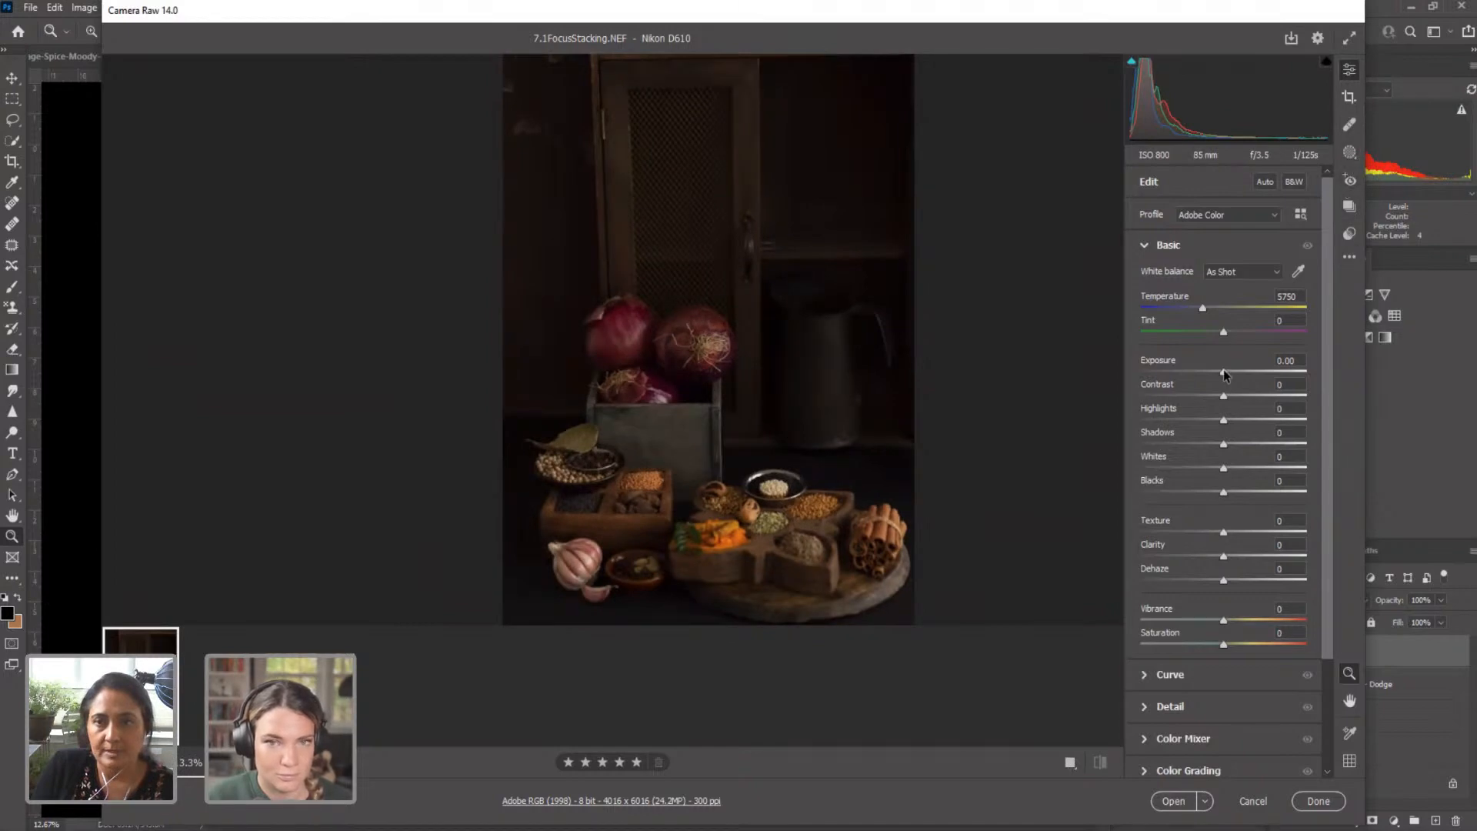
{"action": "left_click_drag", "start_coordinate": [1224, 373], "coordinate": [1231, 370]}
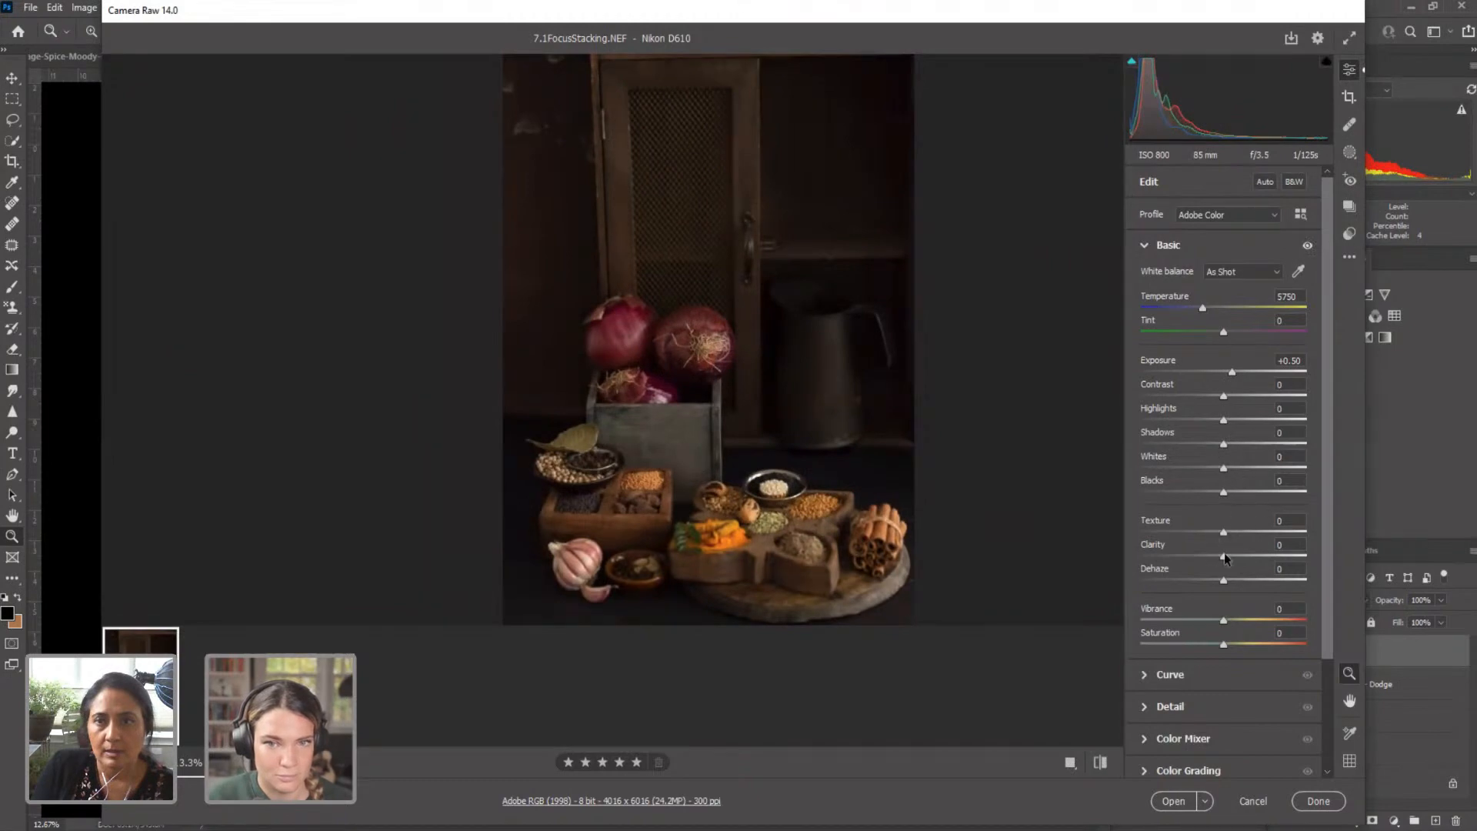
{"action": "left_click_drag", "start_coordinate": [1226, 532], "coordinate": [1230, 531]}
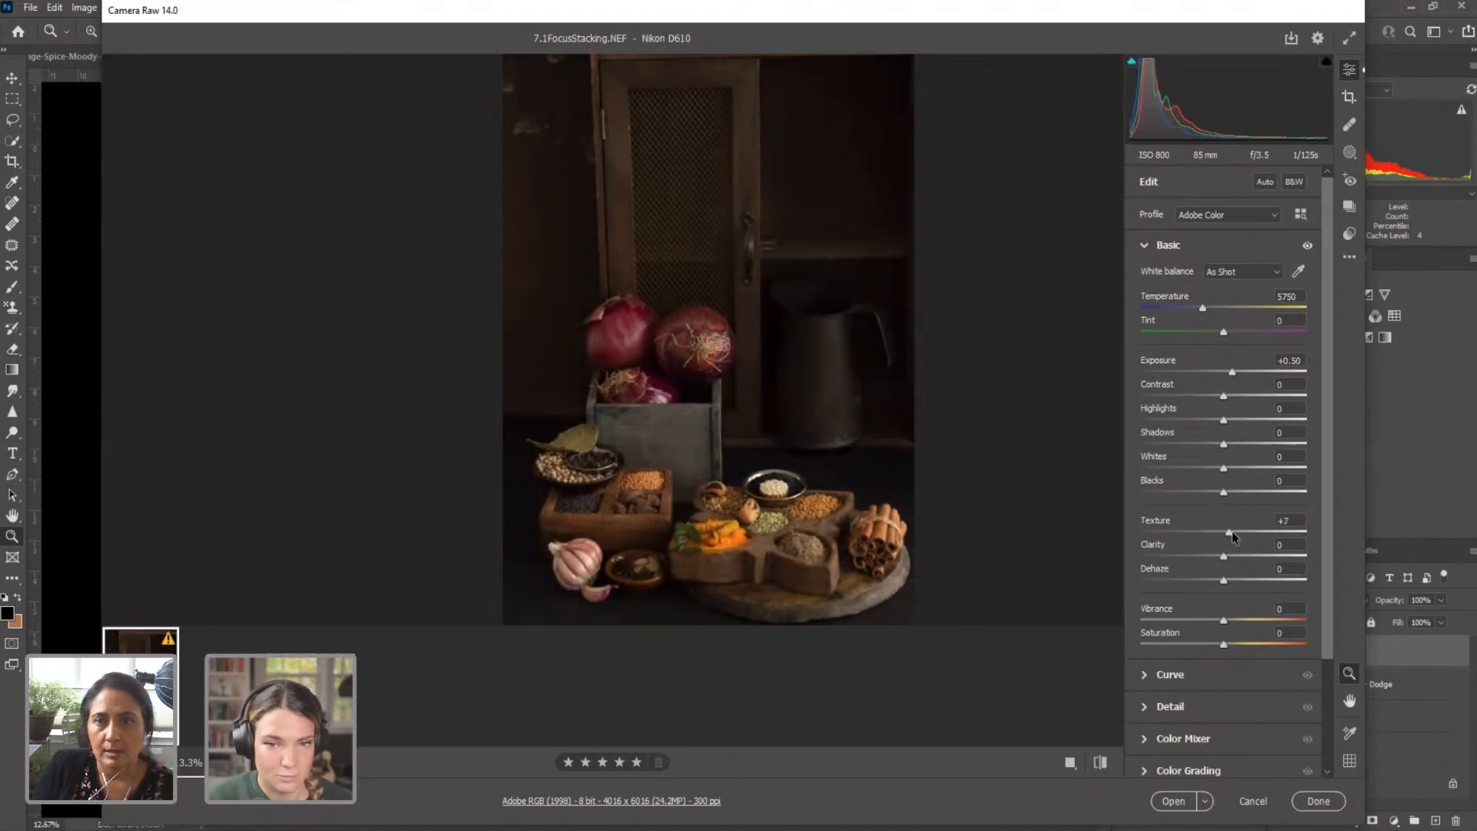
Step: Add a large radial gradient mask over the onions, jug and spices, and raise its exposure to +0.45
{"action": "left_click", "coordinate": [1349, 153]}
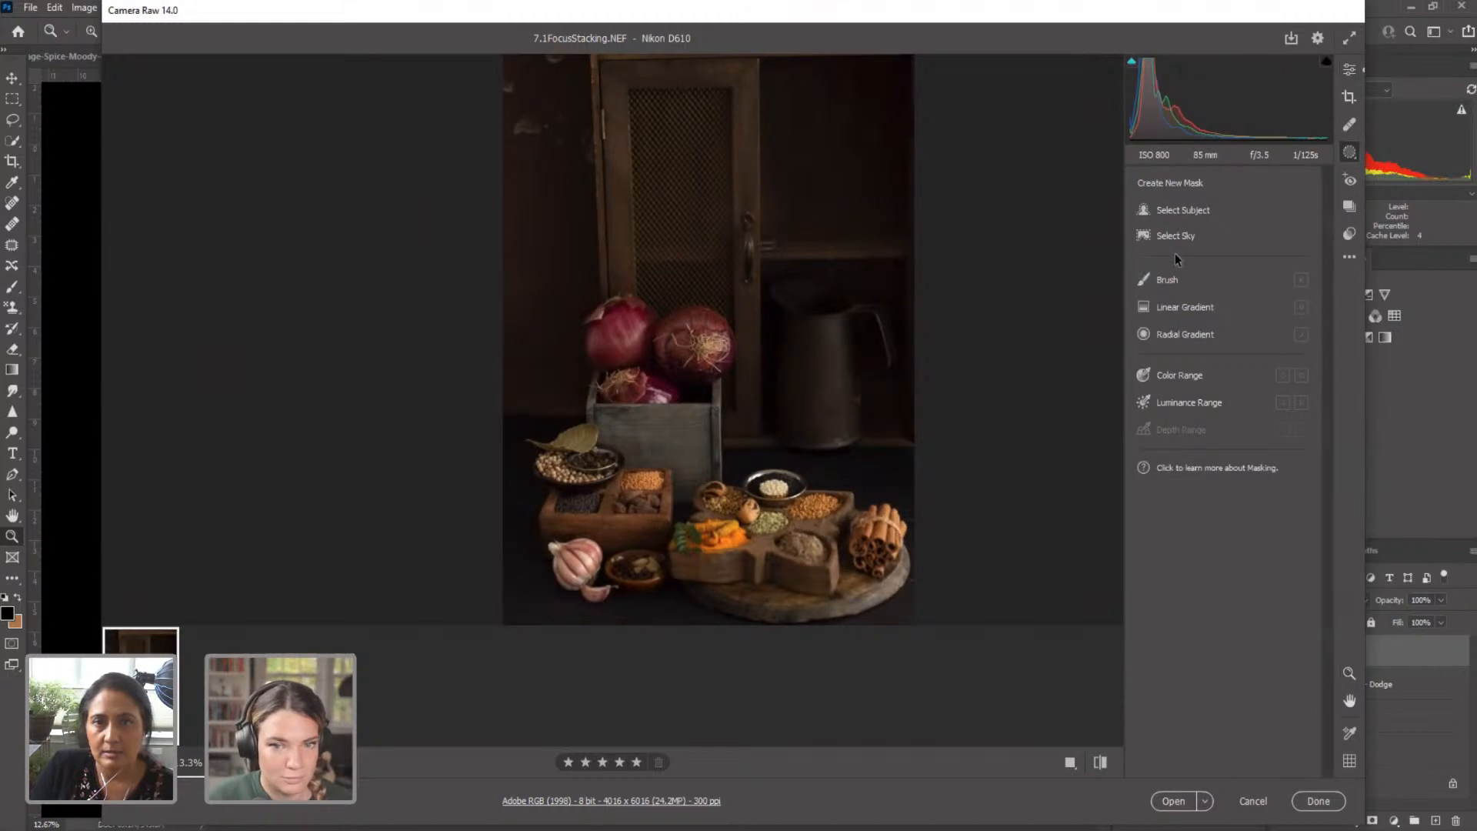
{"action": "left_click", "coordinate": [1183, 309]}
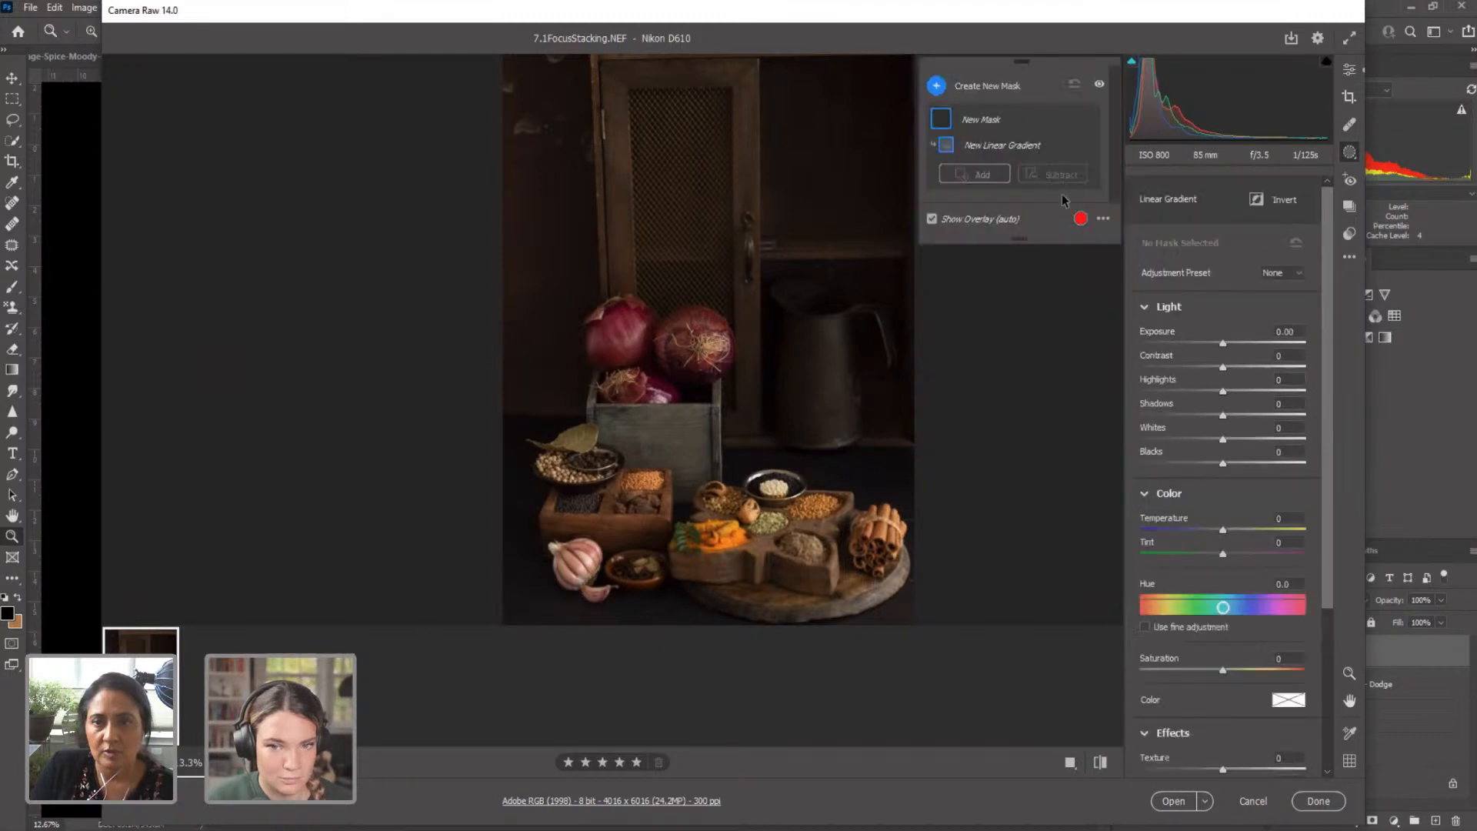
{"action": "left_click", "coordinate": [964, 85]}
{"action": "left_click", "coordinate": [1009, 175]}
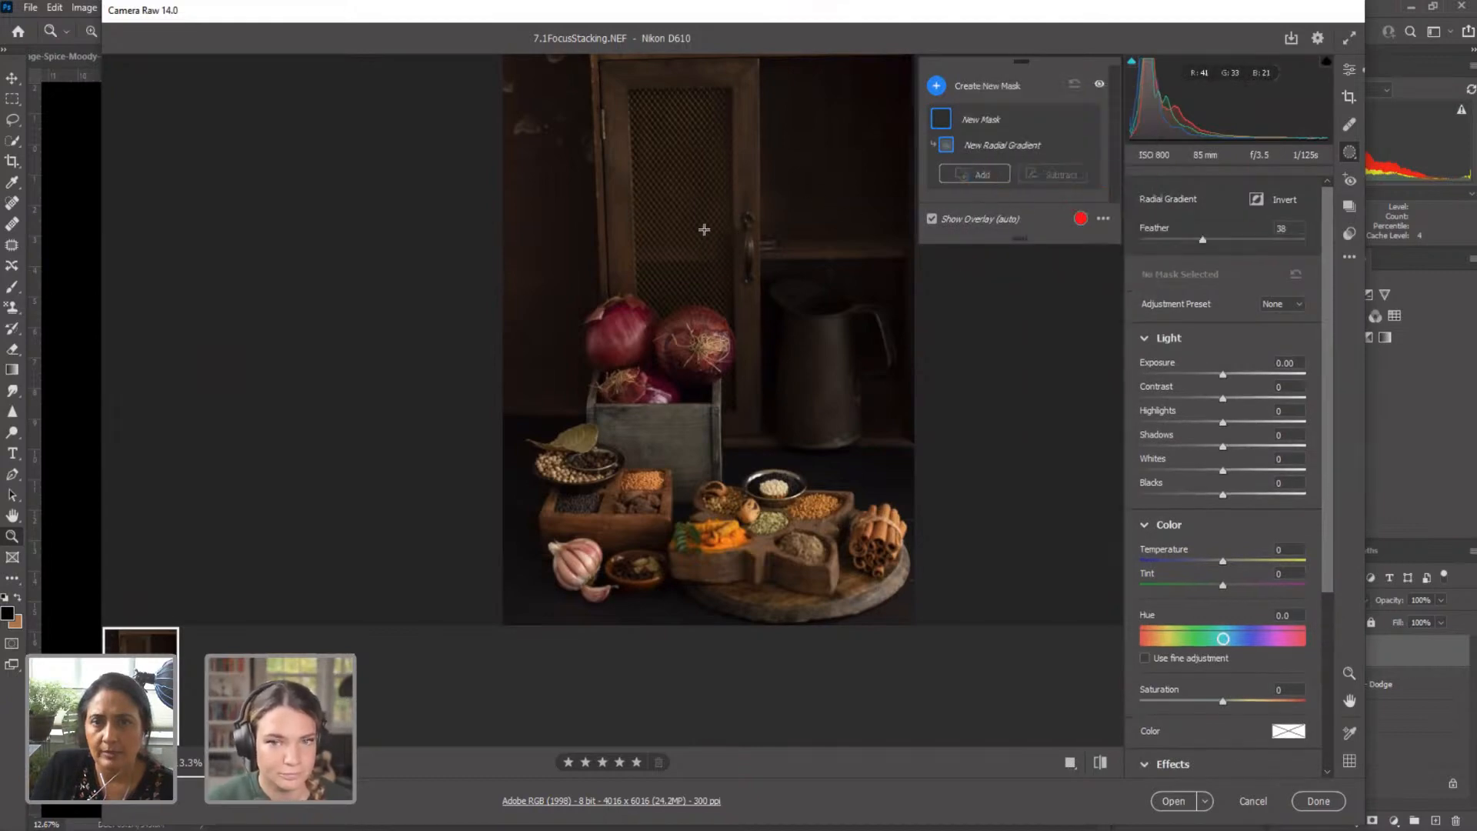
{"action": "left_click_drag", "start_coordinate": [704, 229], "coordinate": [915, 613]}
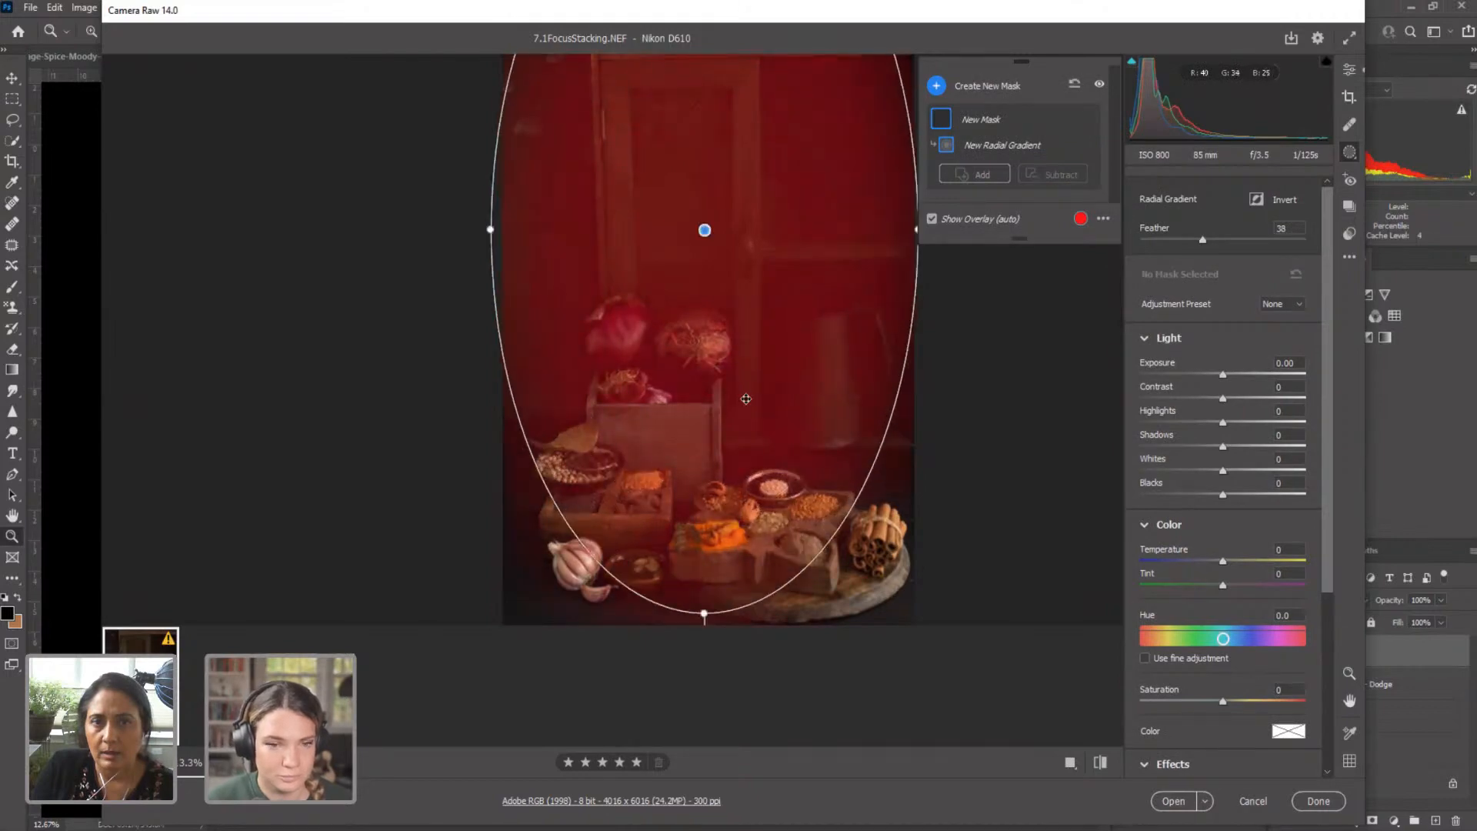
{"action": "left_click_drag", "start_coordinate": [745, 398], "coordinate": [809, 477]}
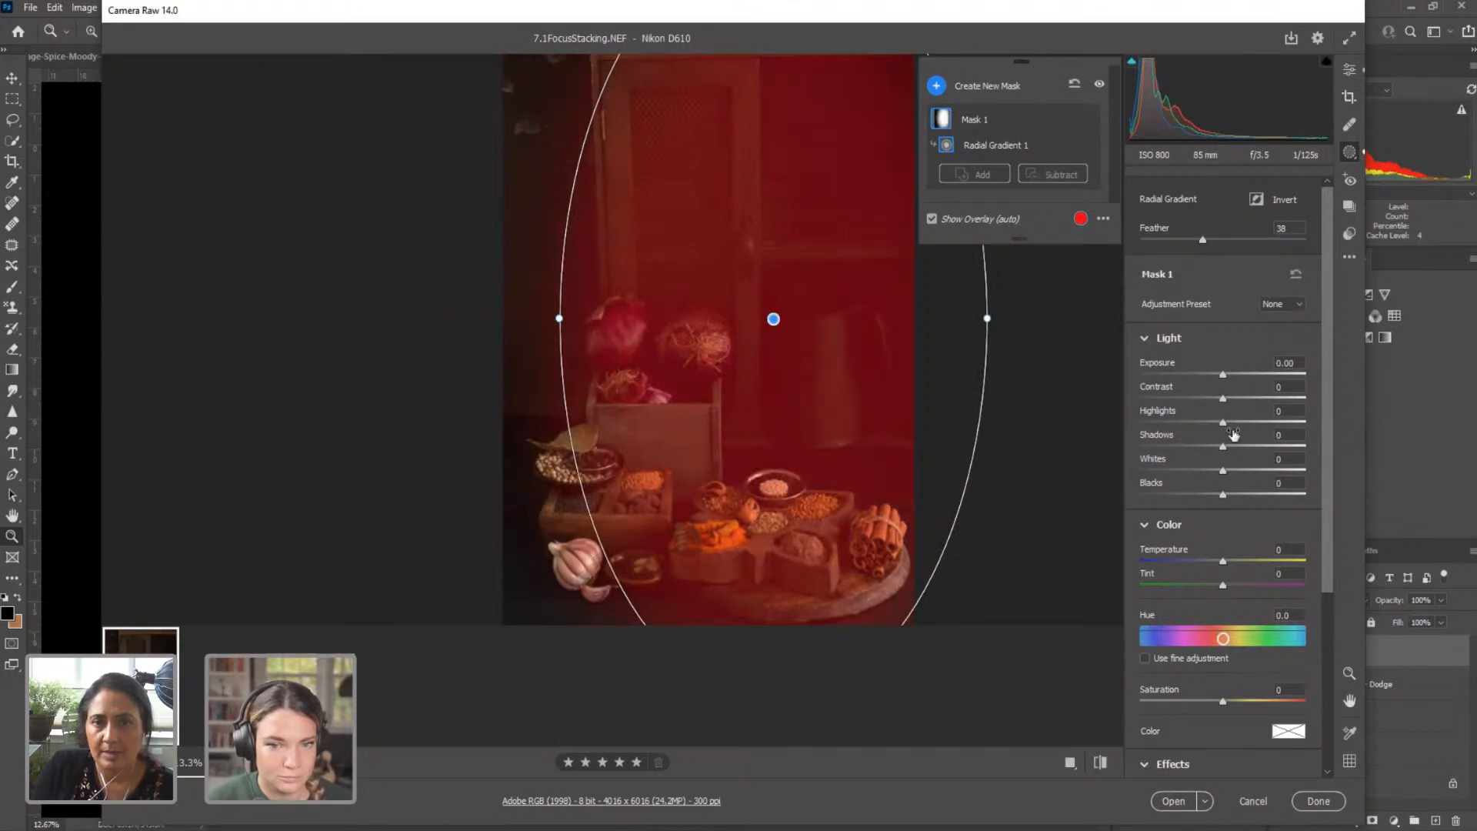
{"action": "left_click", "coordinate": [1230, 373]}
{"action": "left_click_drag", "start_coordinate": [699, 254], "coordinate": [685, 290]}
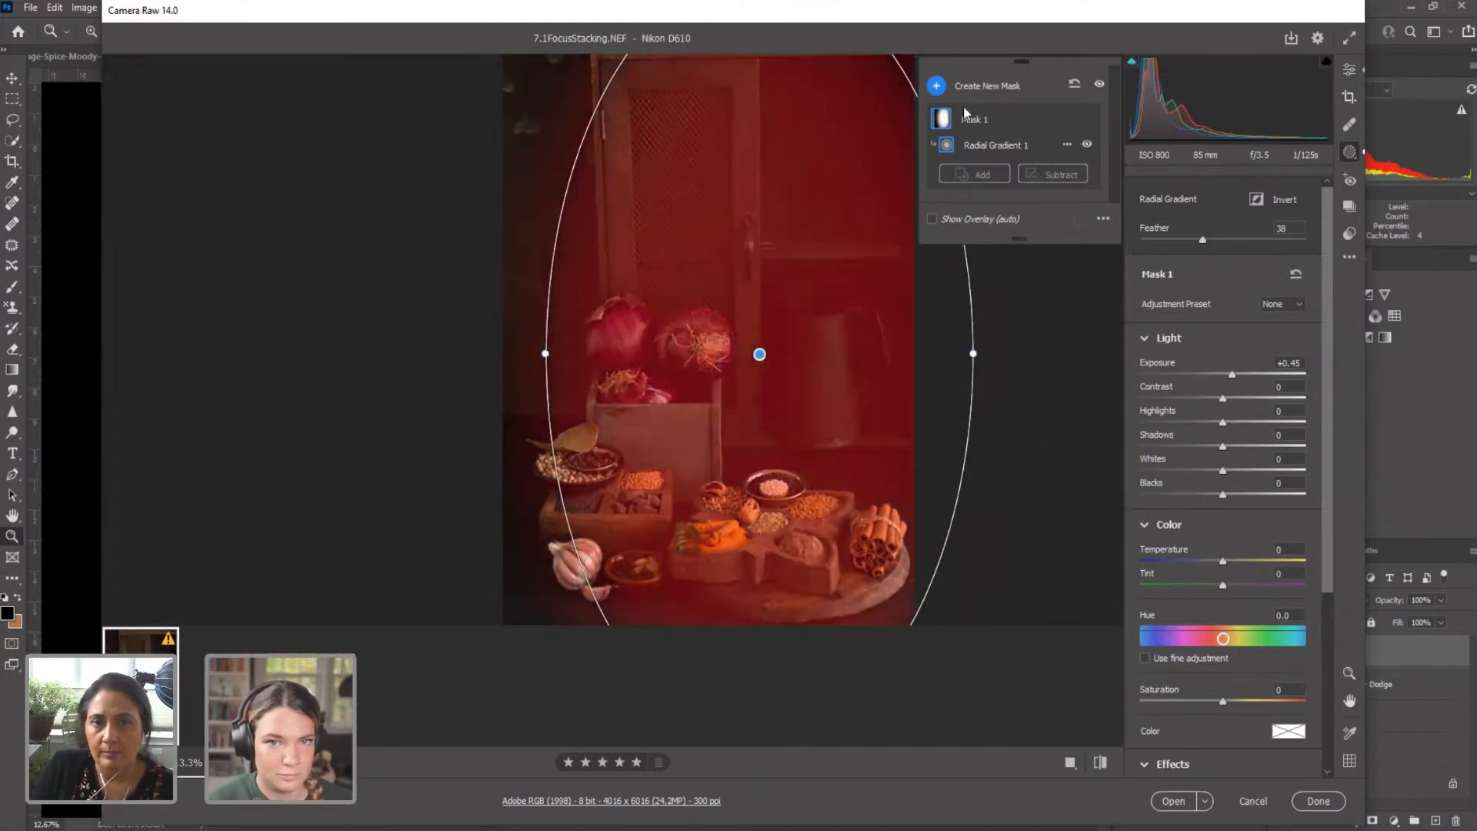
Step: Add a second radial gradient mask around the same area, invert it, and lower its exposure to -0.55 to darken the surroundings
{"action": "left_click", "coordinate": [970, 86]}
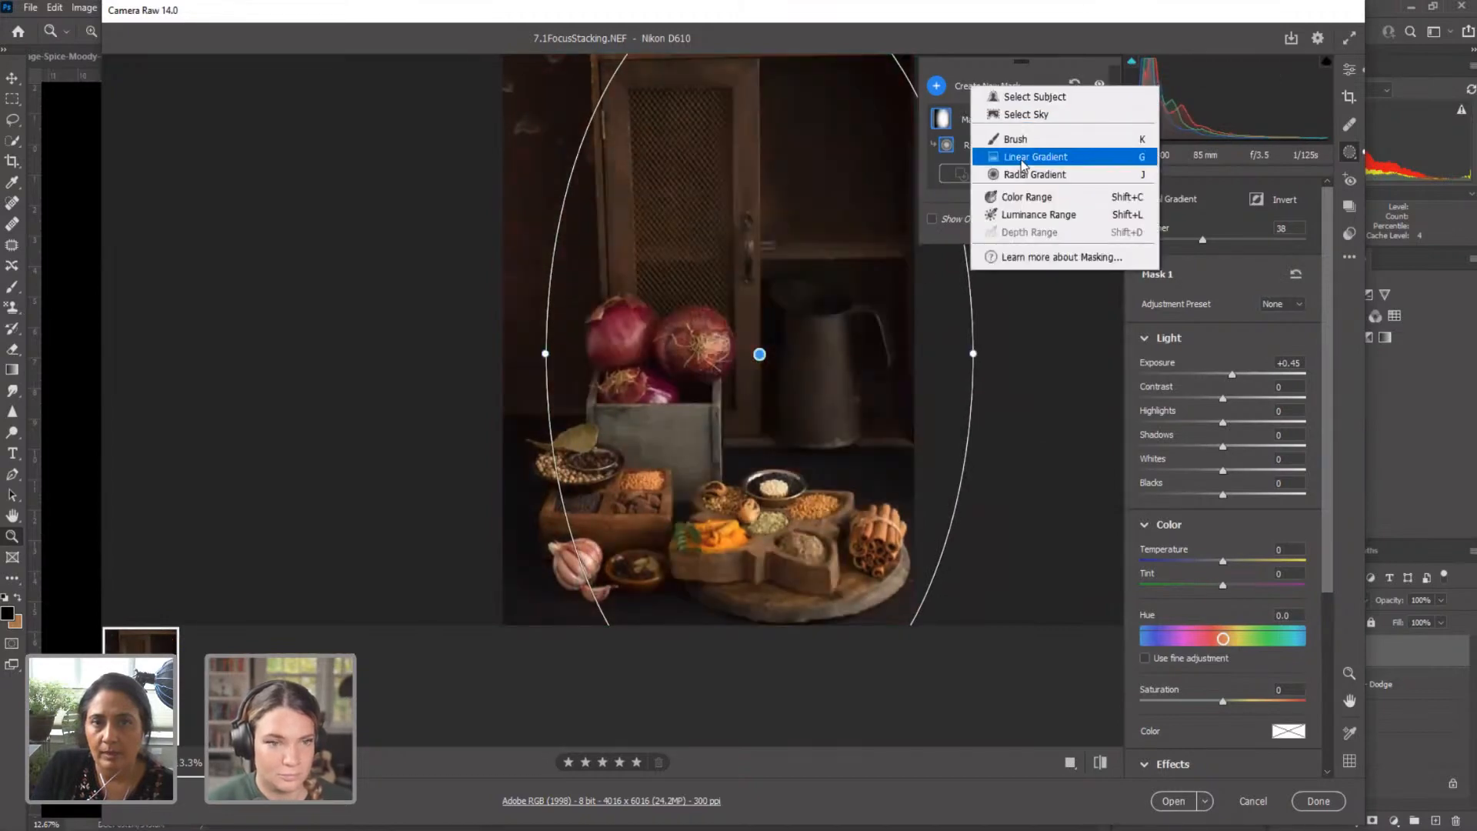
{"action": "key", "text": "Escape"}
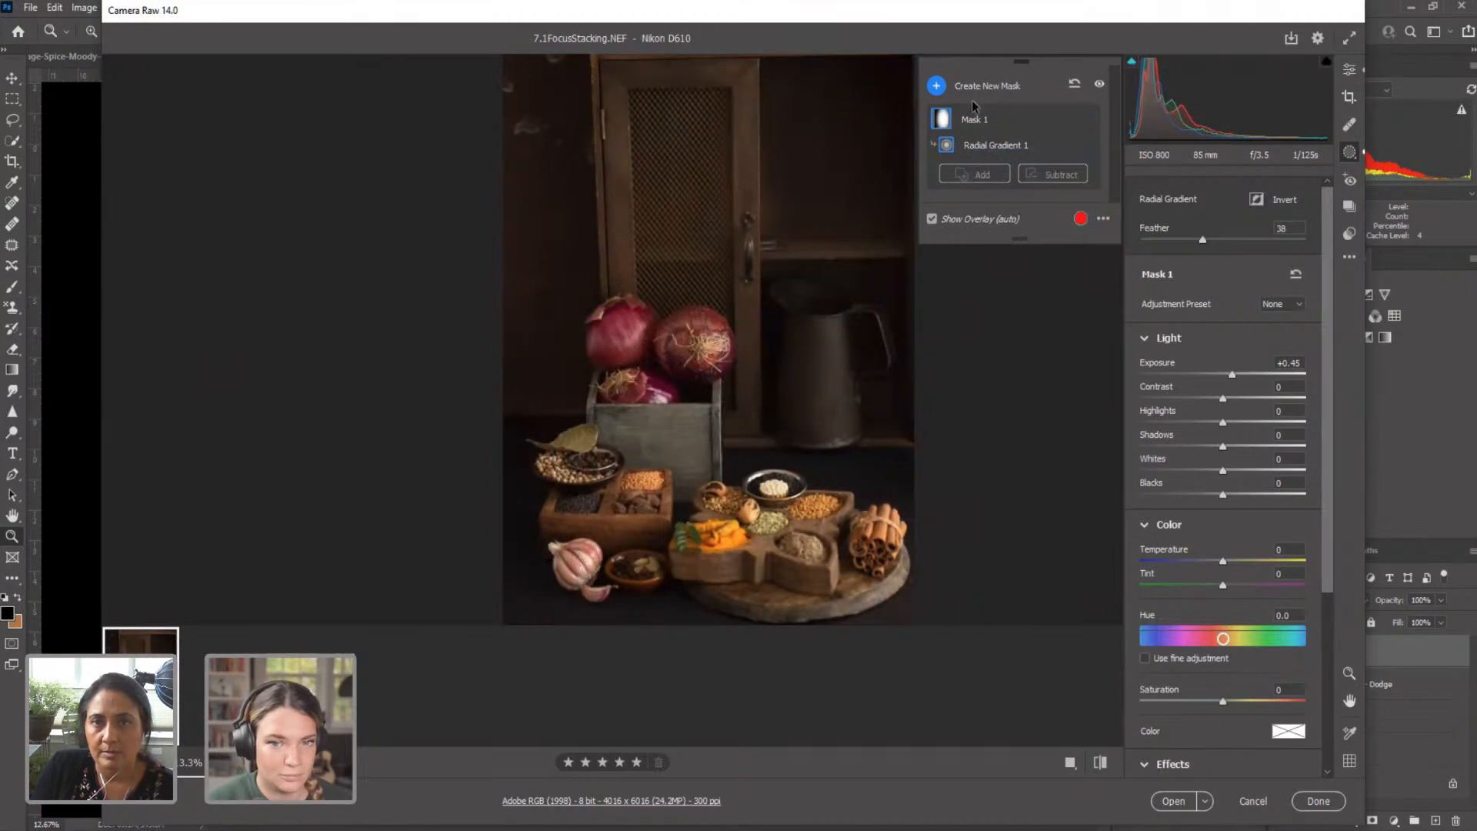
{"action": "left_click", "coordinate": [972, 98]}
{"action": "left_click", "coordinate": [1000, 163]}
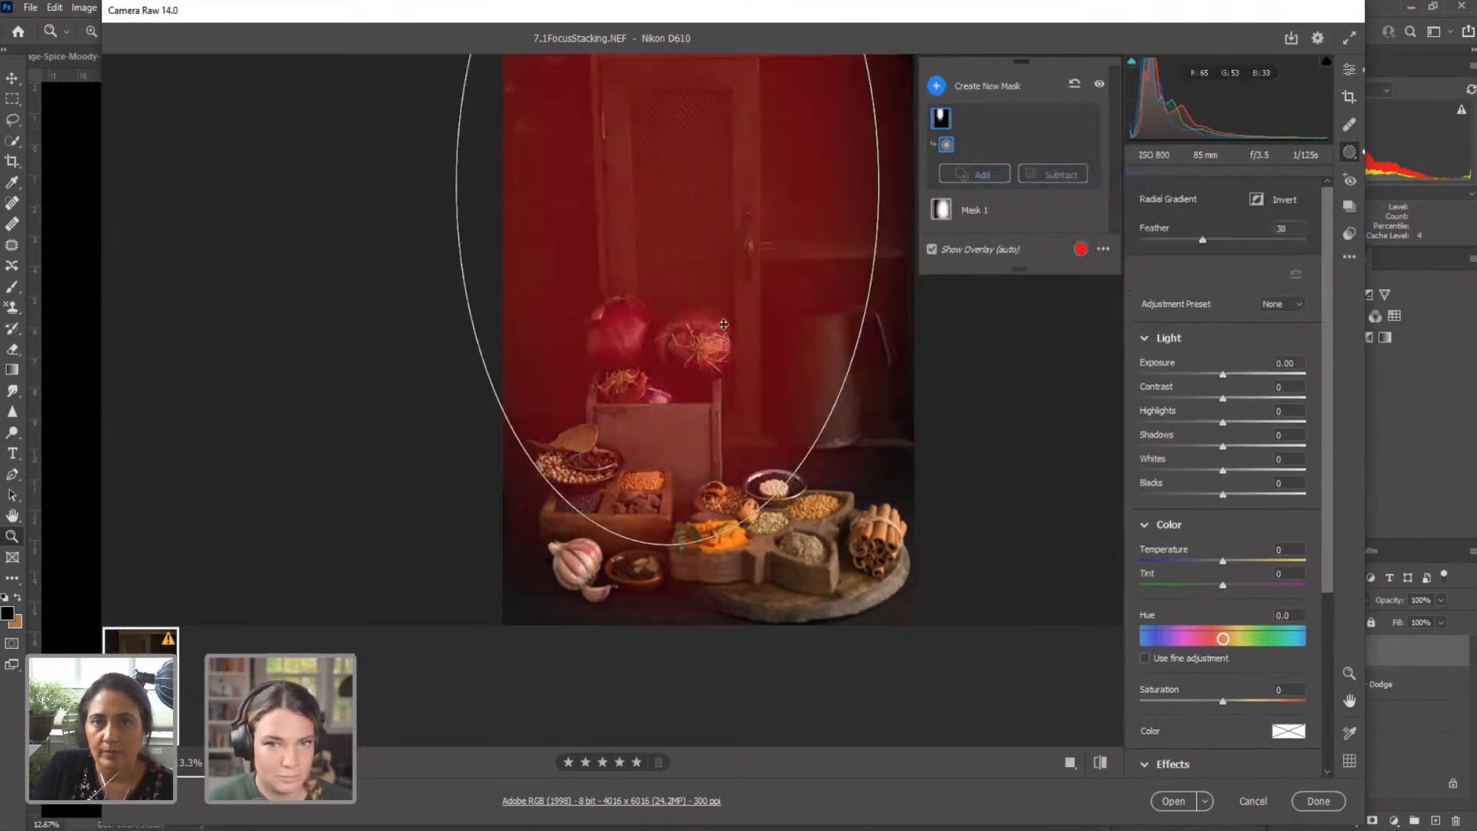
{"action": "left_click_drag", "start_coordinate": [672, 276], "coordinate": [723, 325]}
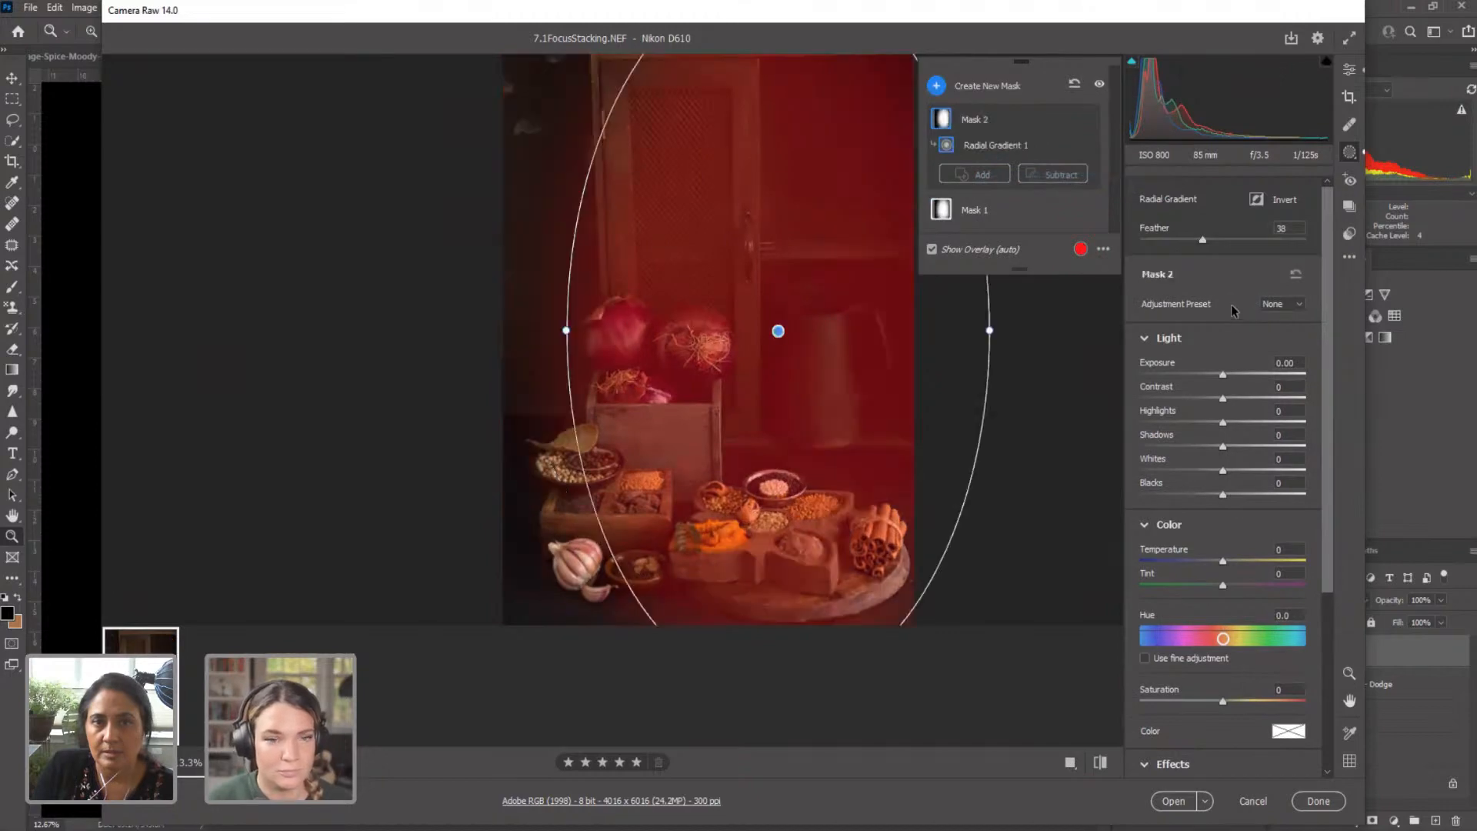
{"action": "left_click", "coordinate": [1256, 199]}
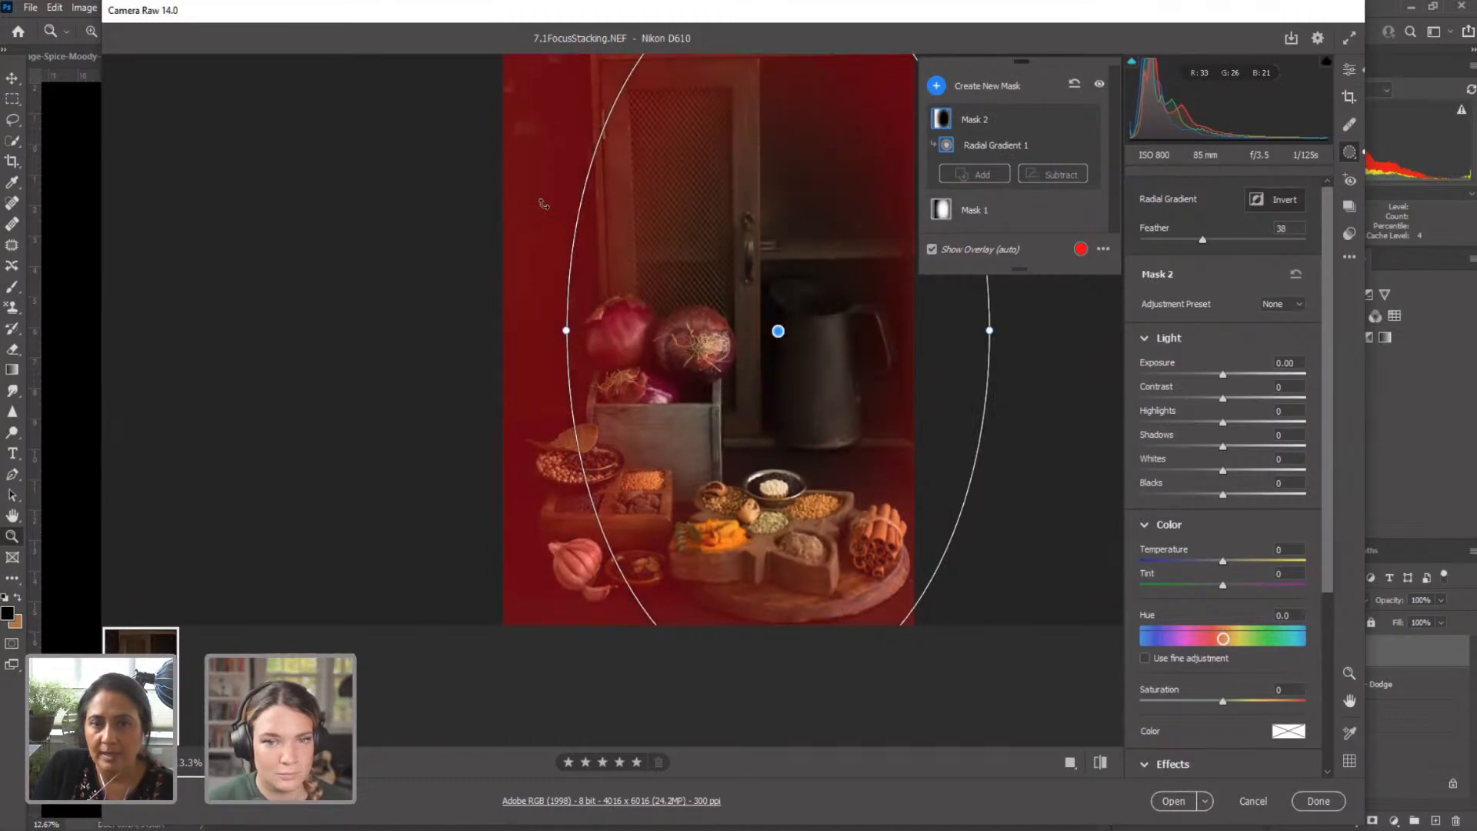
{"action": "left_click", "coordinate": [1210, 376]}
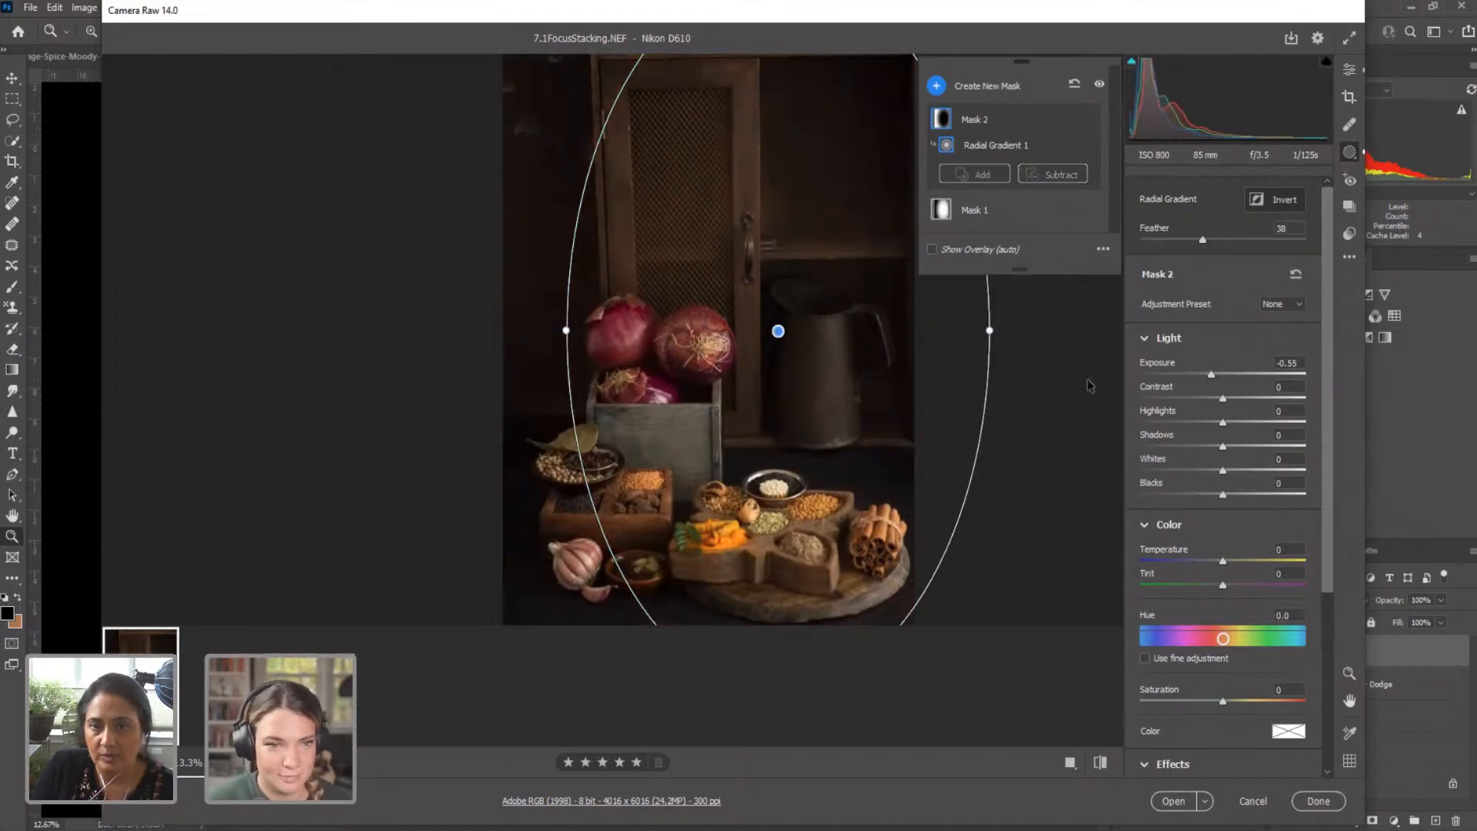
Step: Open the developed 7.1FocusStacking.NEF for editing and duplicate its background layer as "St"
{"action": "left_click", "coordinate": [1170, 801]}
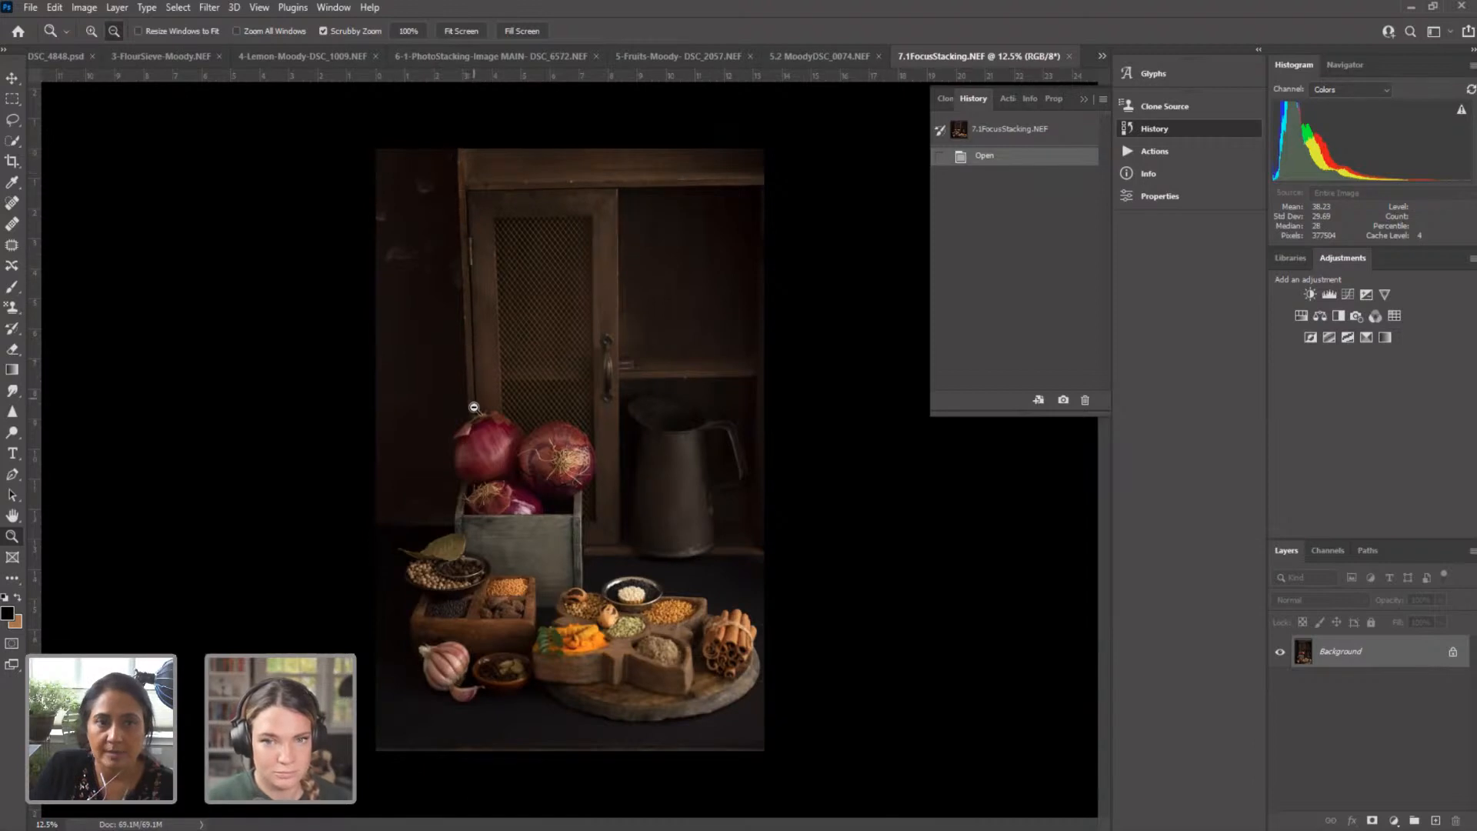
{"action": "left_click", "coordinate": [12, 163]}
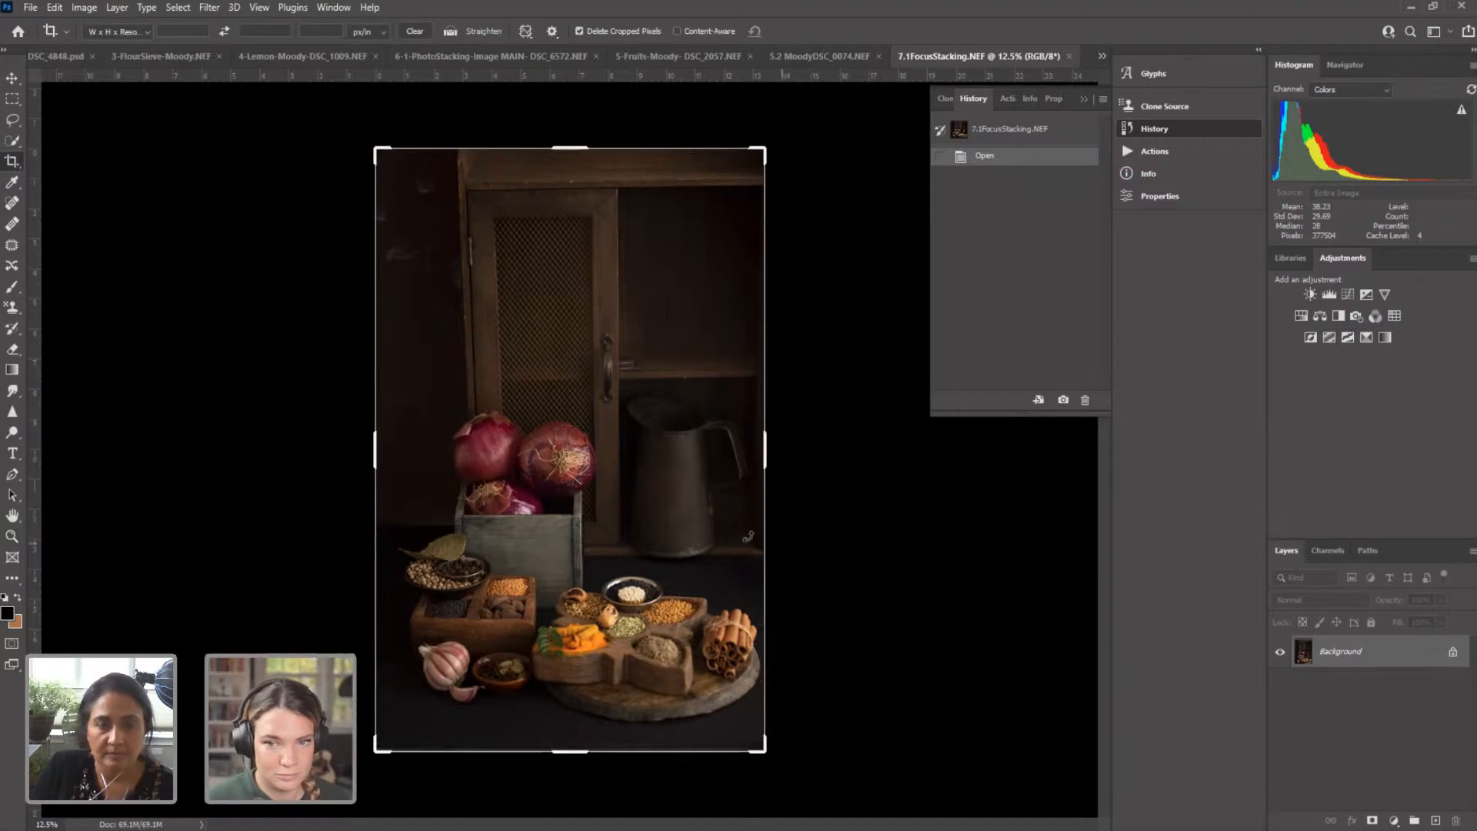
{"action": "right_click", "coordinate": [1340, 653]}
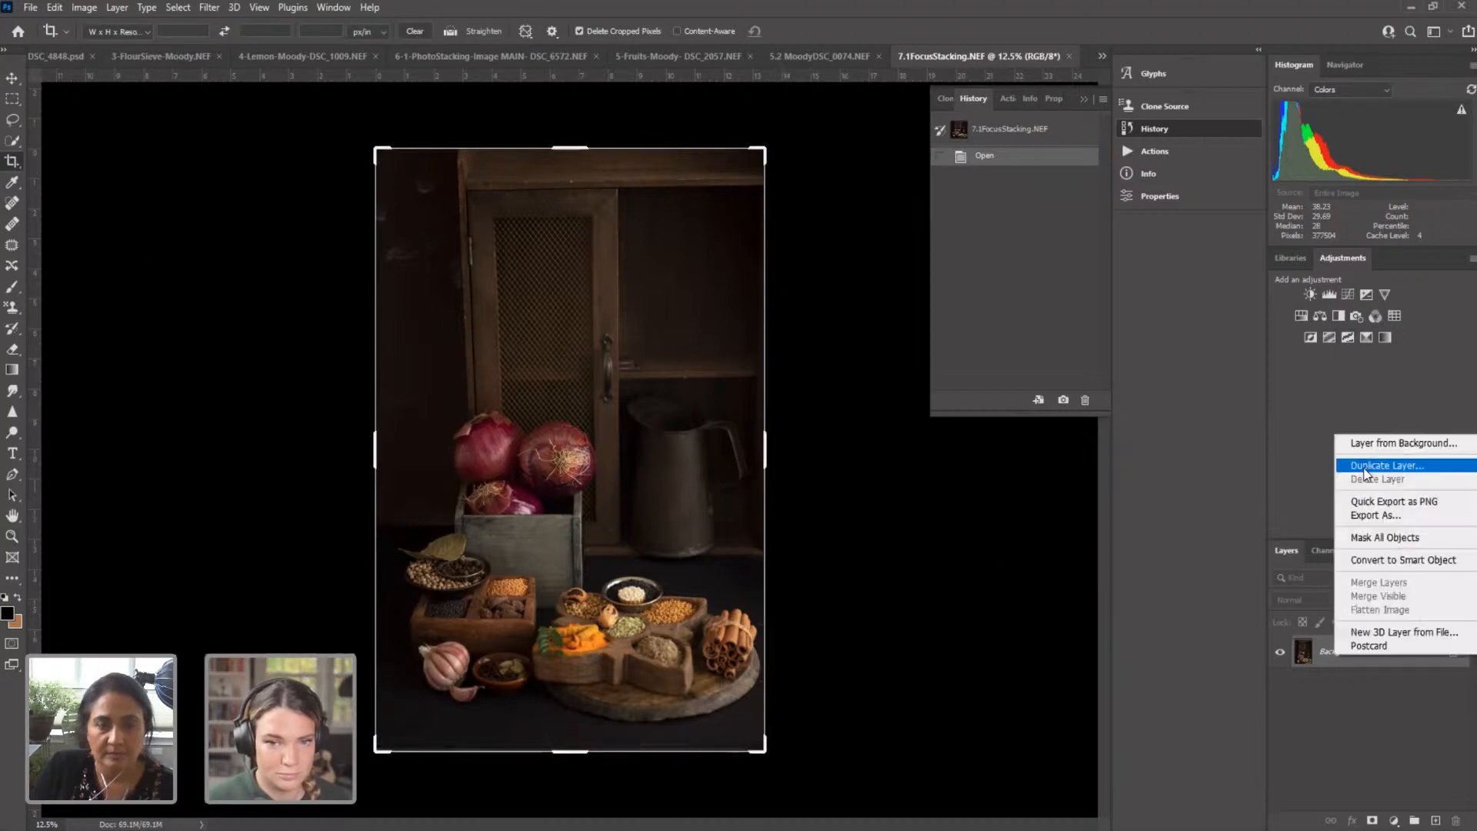
{"action": "key", "text": "Return"}
{"action": "type", "text": "St"}
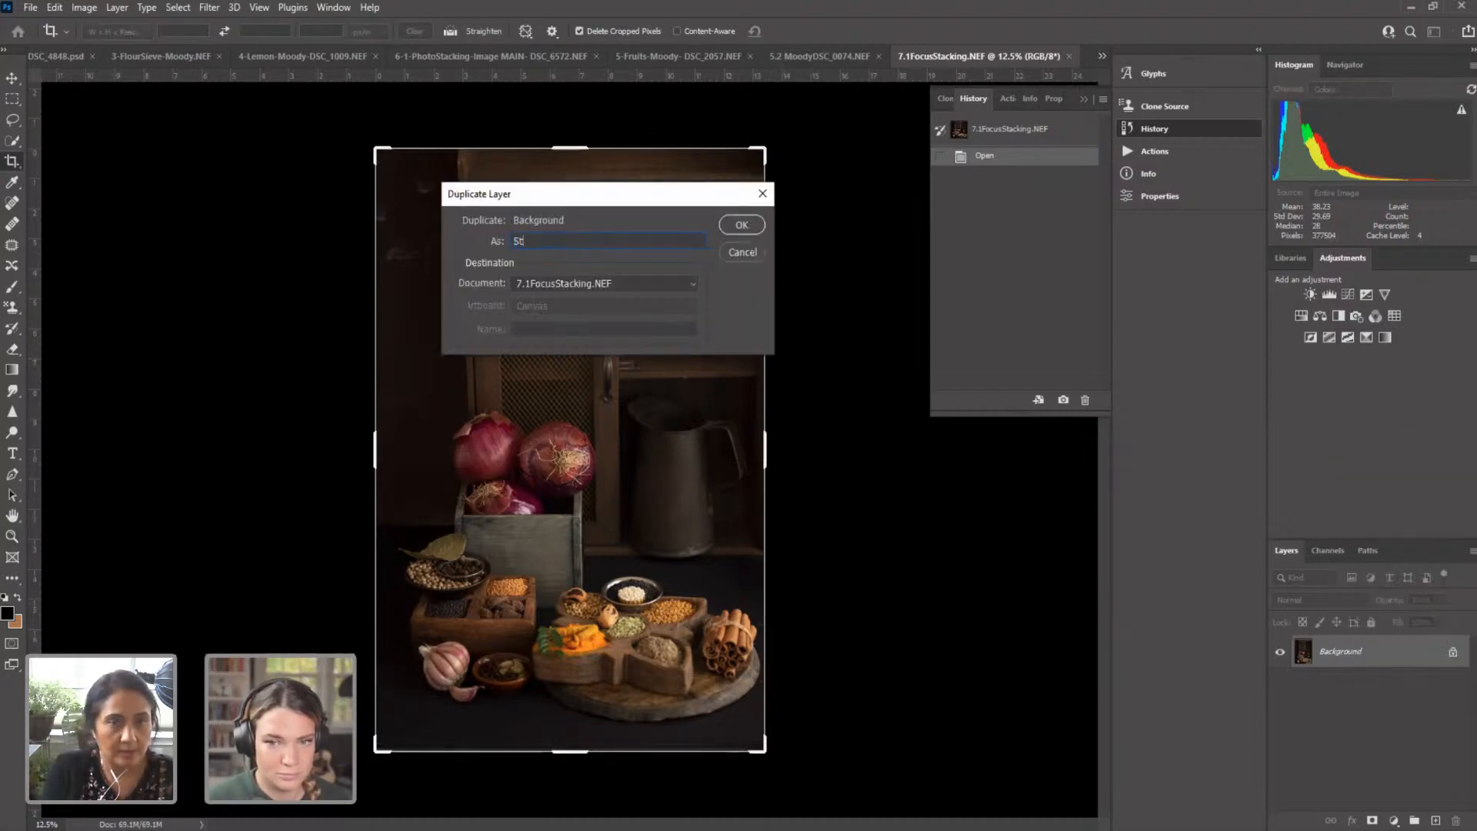
{"action": "left_click", "coordinate": [751, 229]}
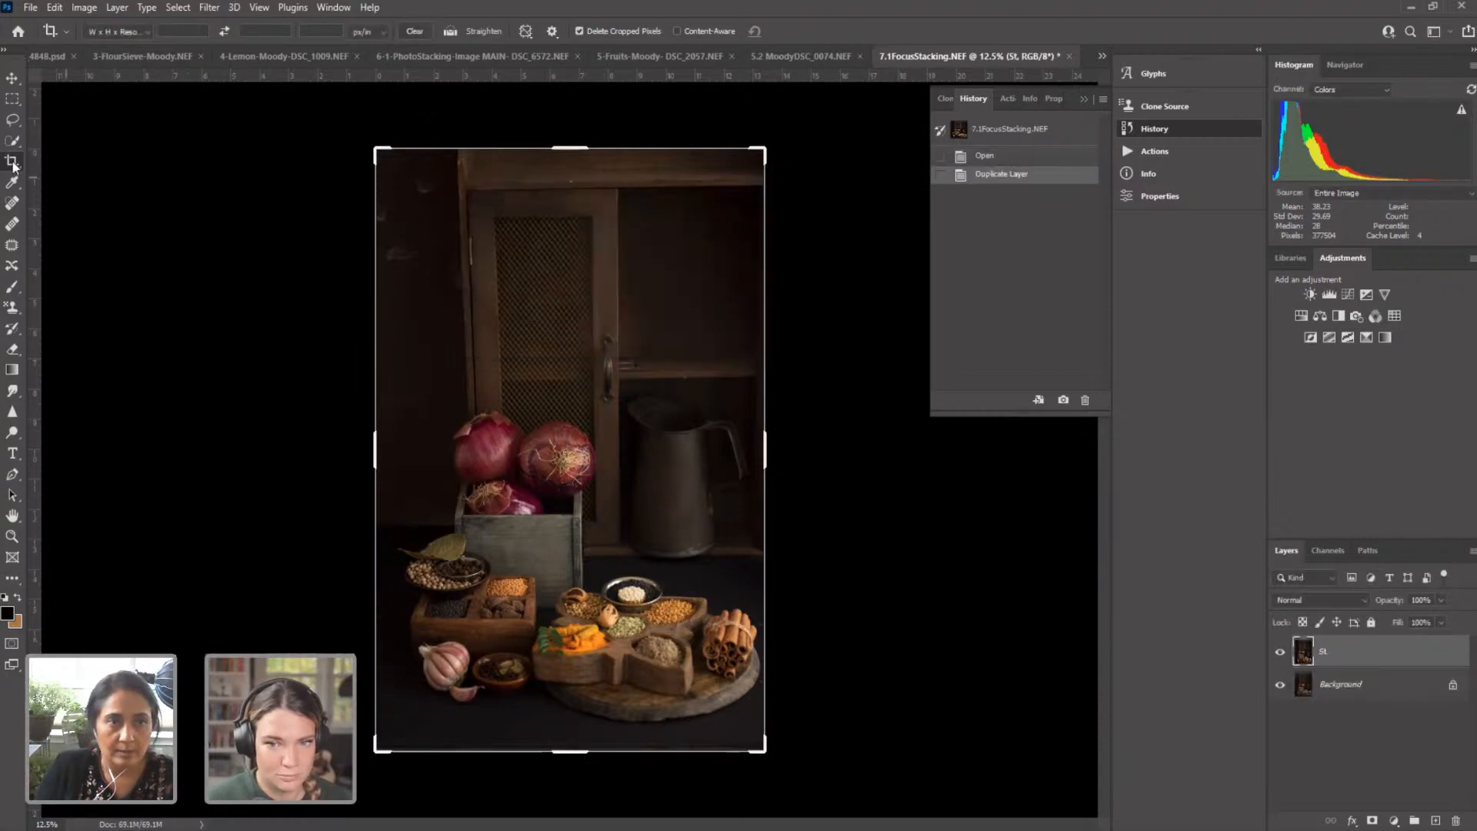
Step: Crop a thin strip off the edges of the onion and spice photo
{"action": "left_click_drag", "start_coordinate": [781, 761], "coordinate": [775, 760]}
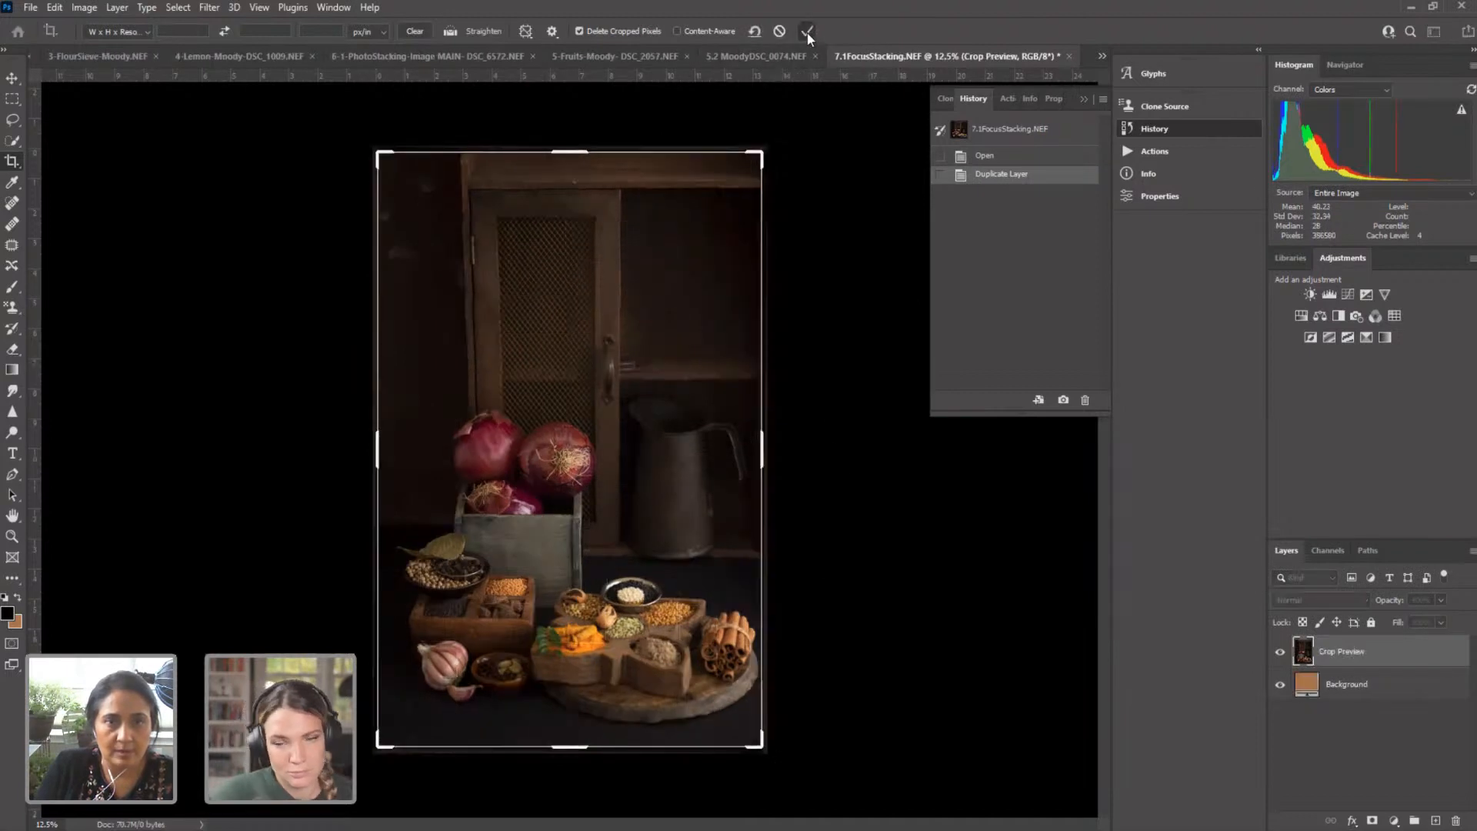
{"action": "left_click", "coordinate": [805, 32]}
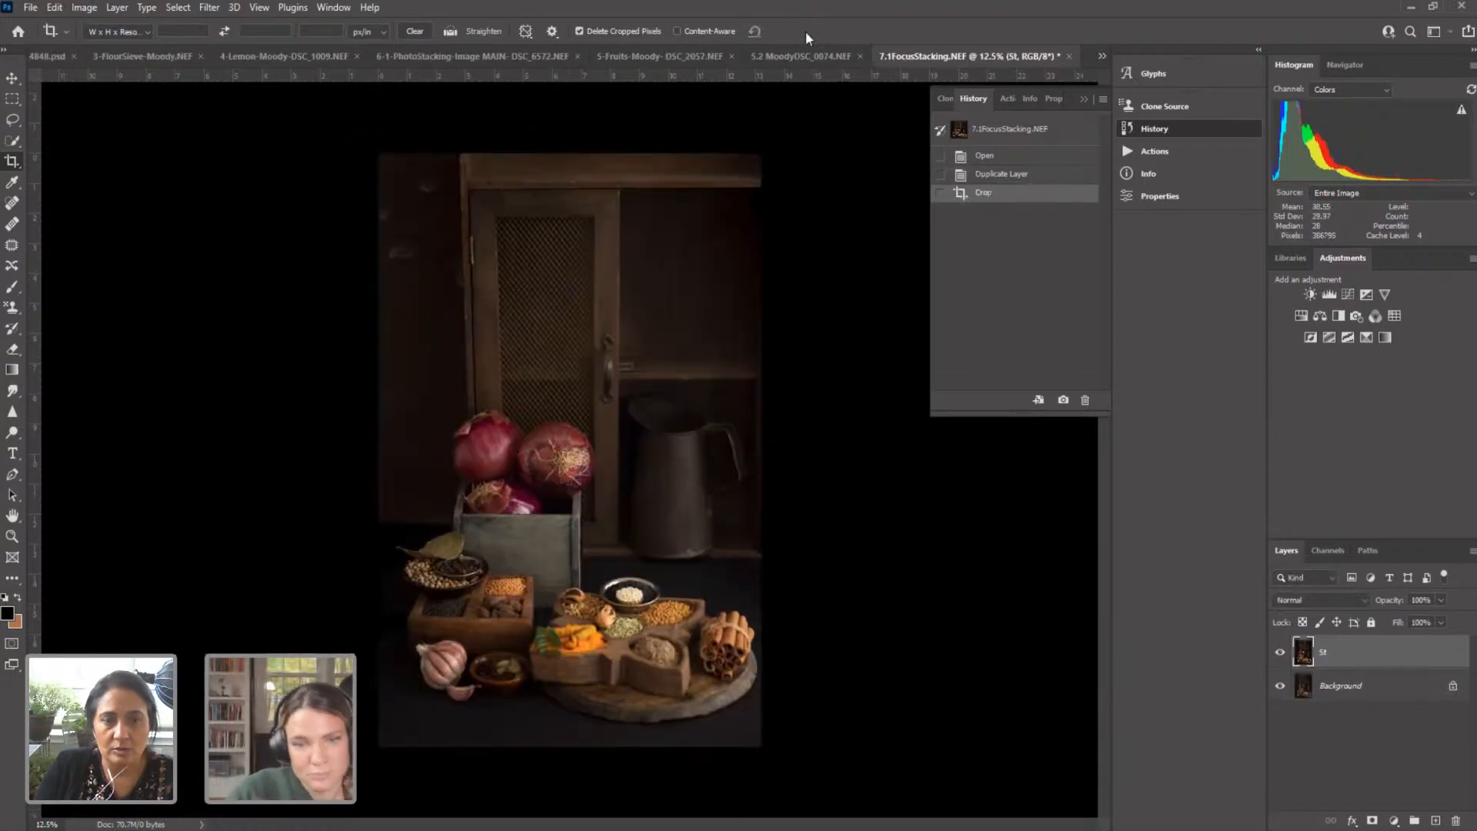
Step: Open the raw photo 7.2 FocusStackingDSC_5302.NEF and inspect its onions and spices up close
{"action": "left_click", "coordinate": [35, 11]}
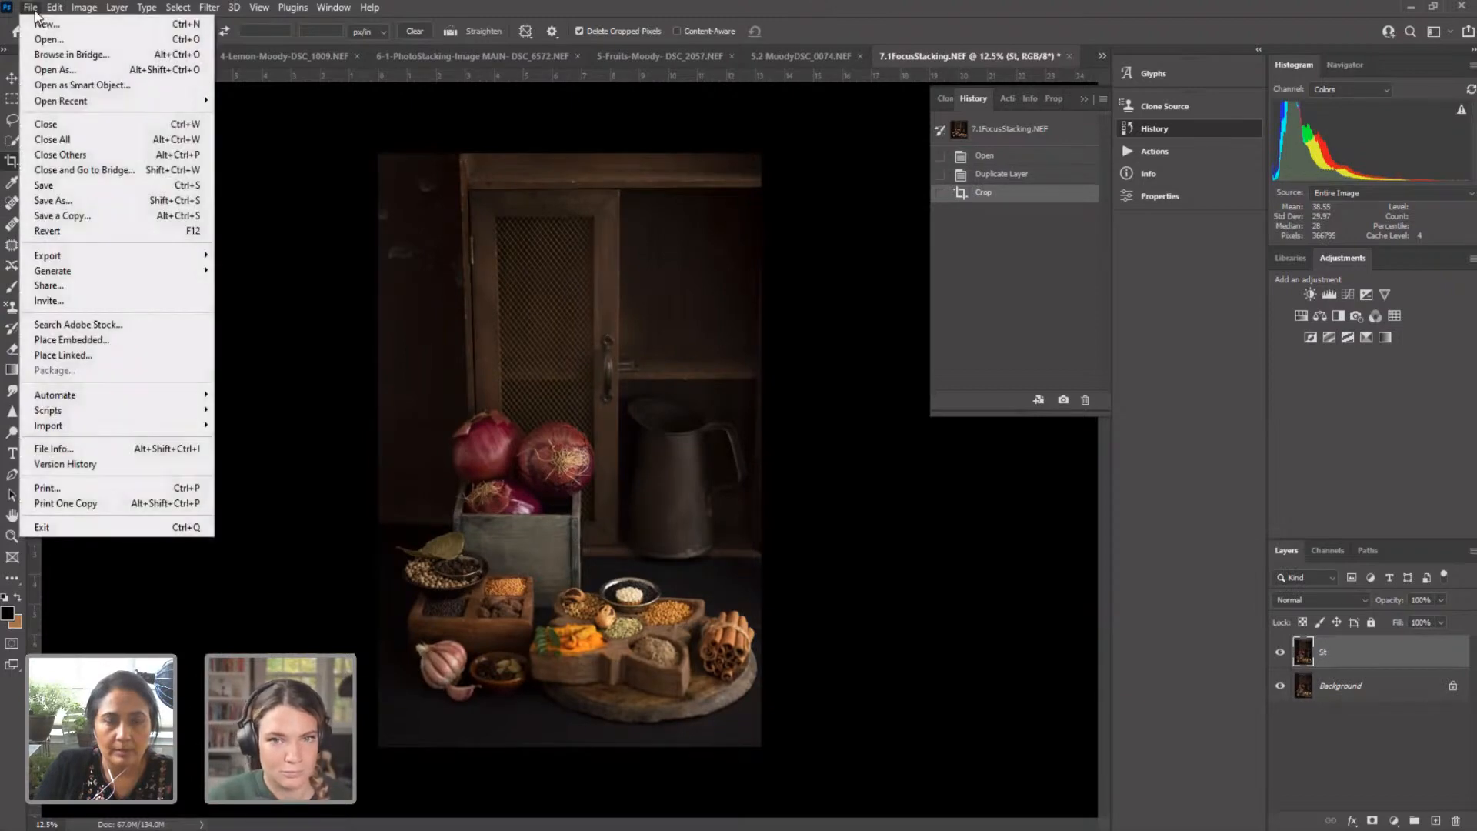
{"action": "left_click", "coordinate": [47, 40]}
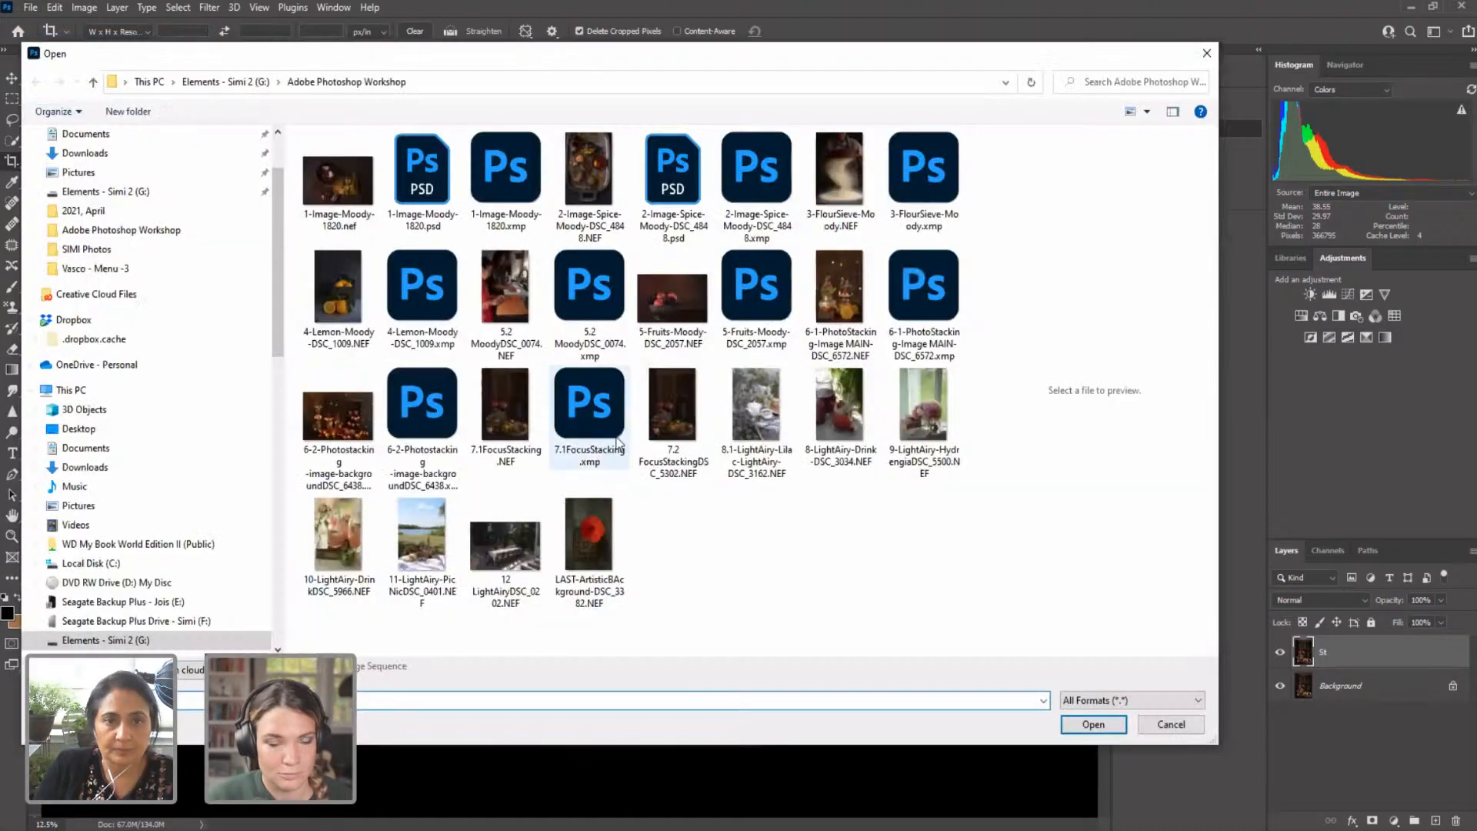
{"action": "left_click", "coordinate": [672, 411]}
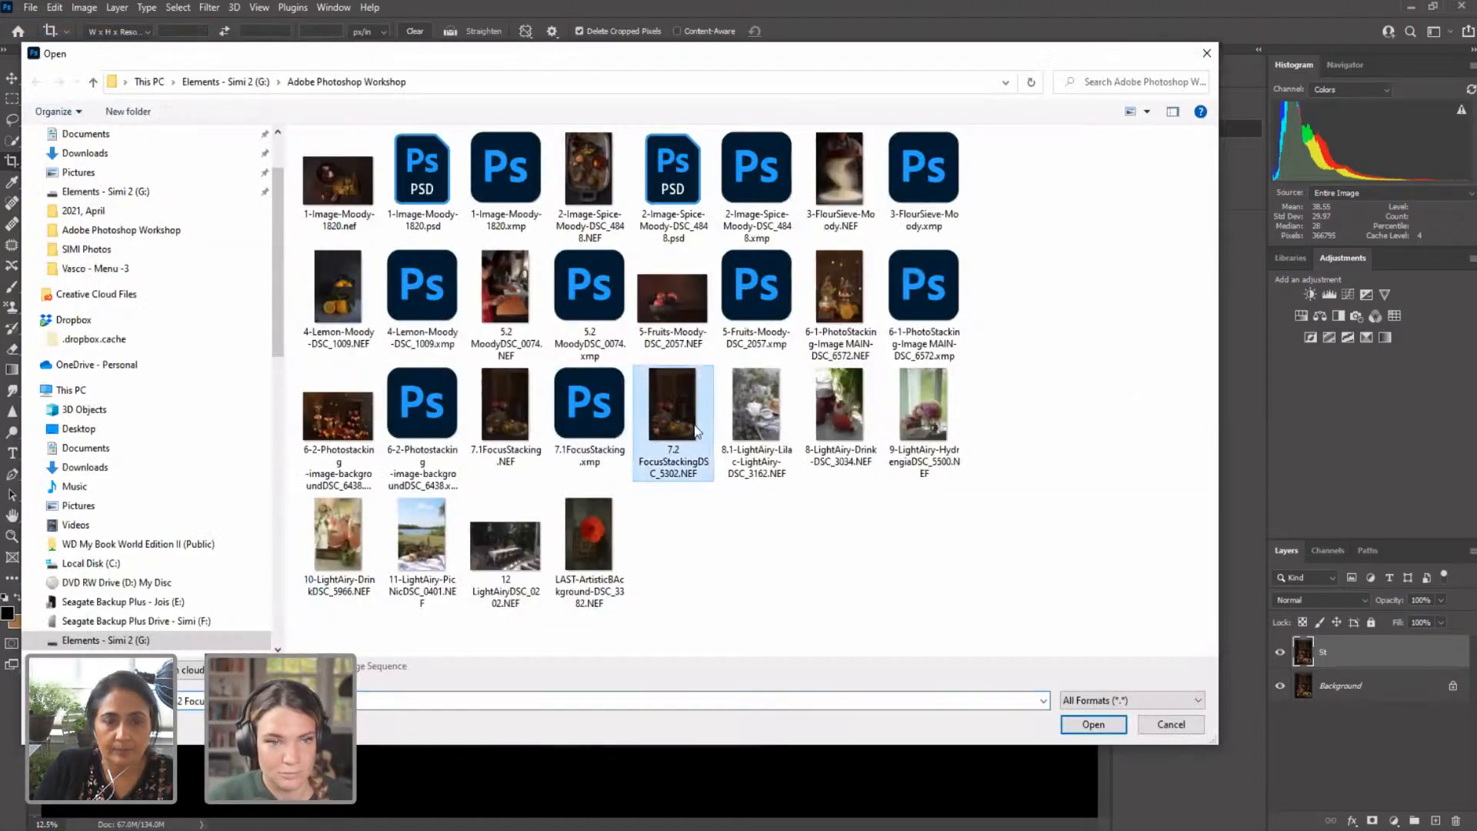
{"action": "left_click", "coordinate": [1093, 725]}
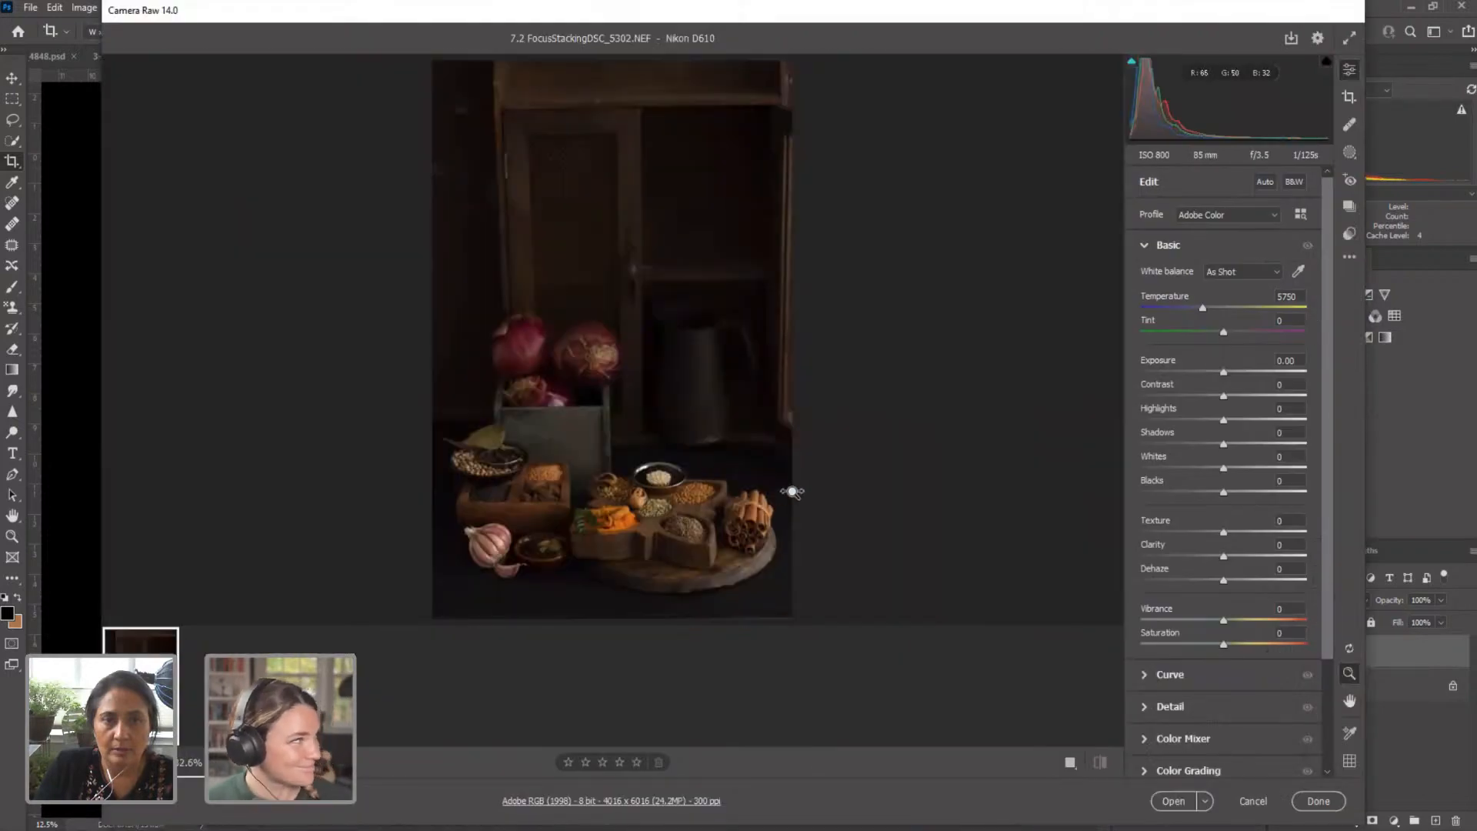
{"action": "left_click_drag", "start_coordinate": [791, 491], "coordinate": [767, 495]}
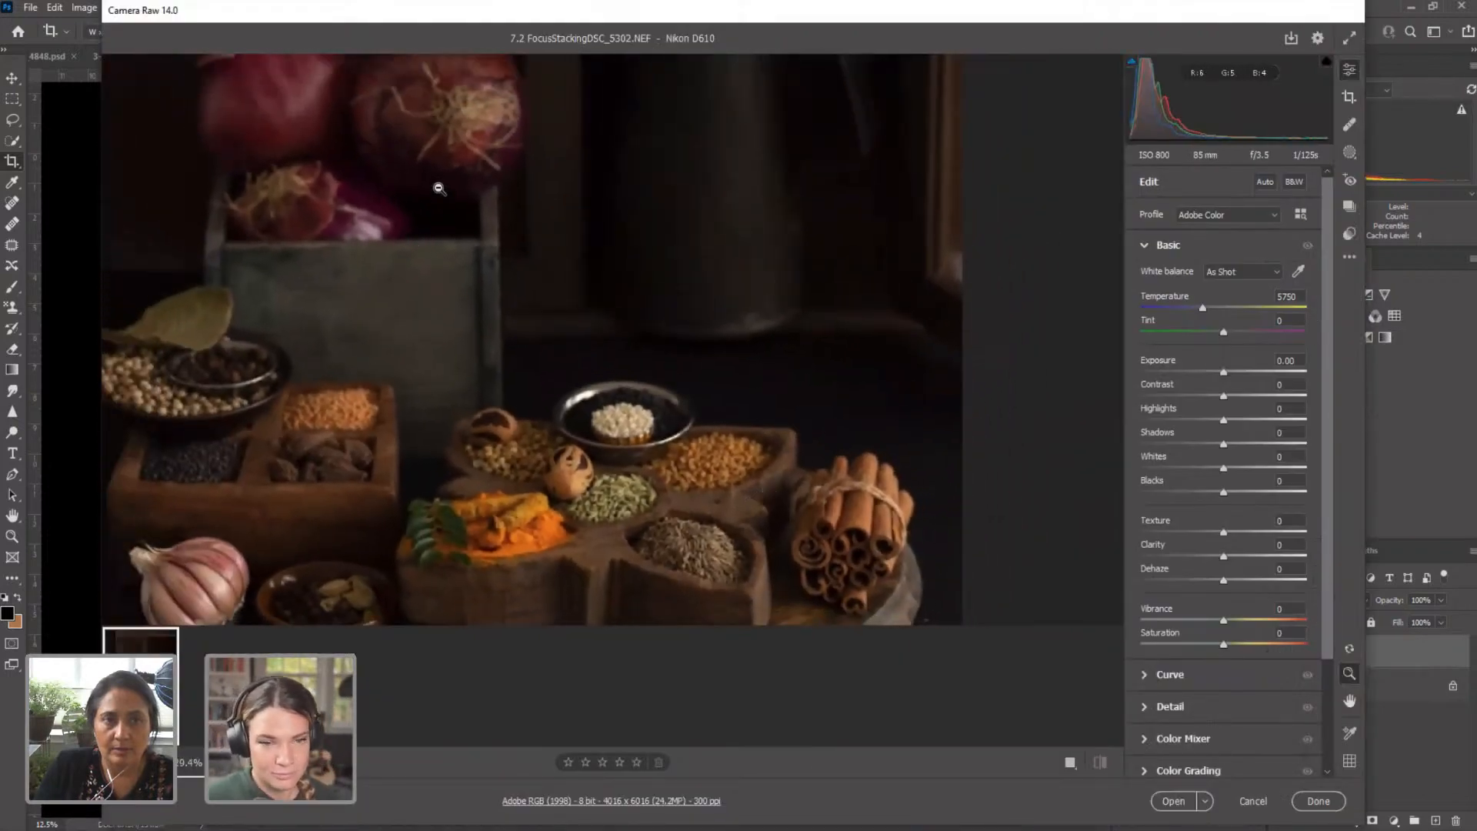
{"action": "mouse_move", "coordinate": [435, 191]}
{"action": "left_mouse_down"}
{"action": "mouse_move", "coordinate": [511, 213]}
{"action": "mouse_move", "coordinate": [411, 202]}
{"action": "left_mouse_up"}
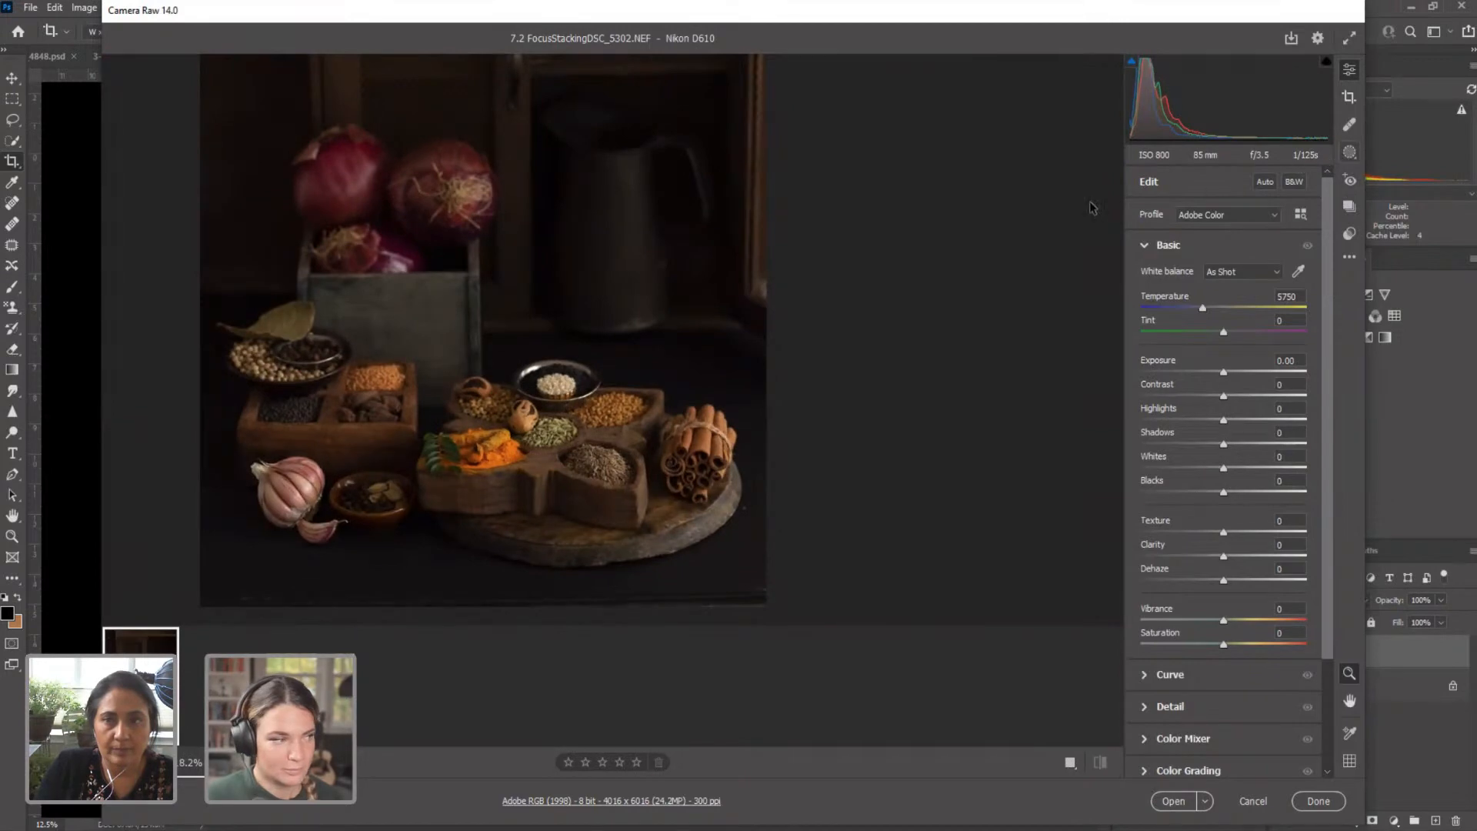
Step: Add a wide radial gradient mask over the spices and boards, with saturation +19, texture +21 and dehaze +11
{"action": "key", "text": "m"}
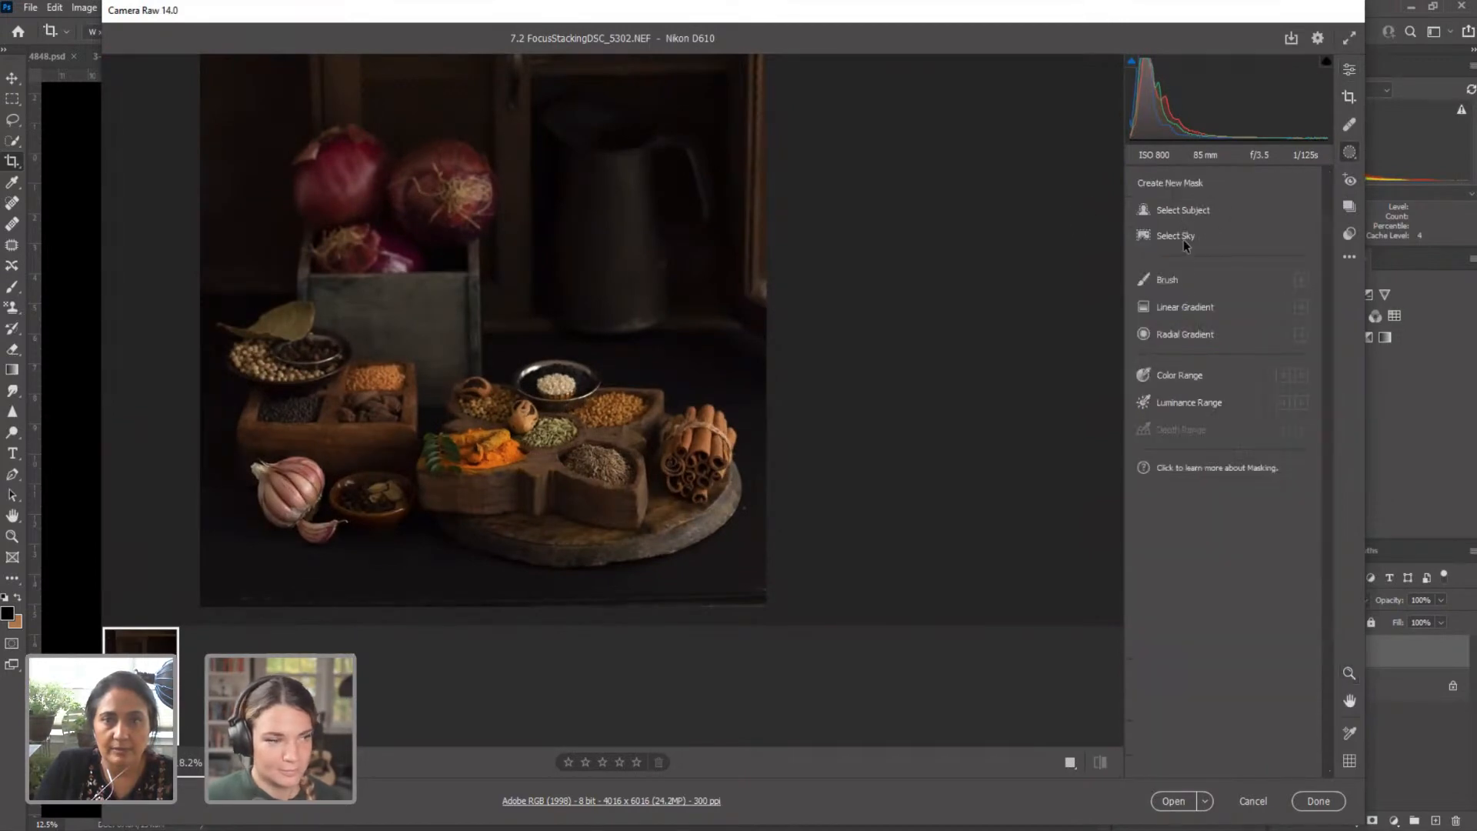
{"action": "left_click", "coordinate": [1182, 337]}
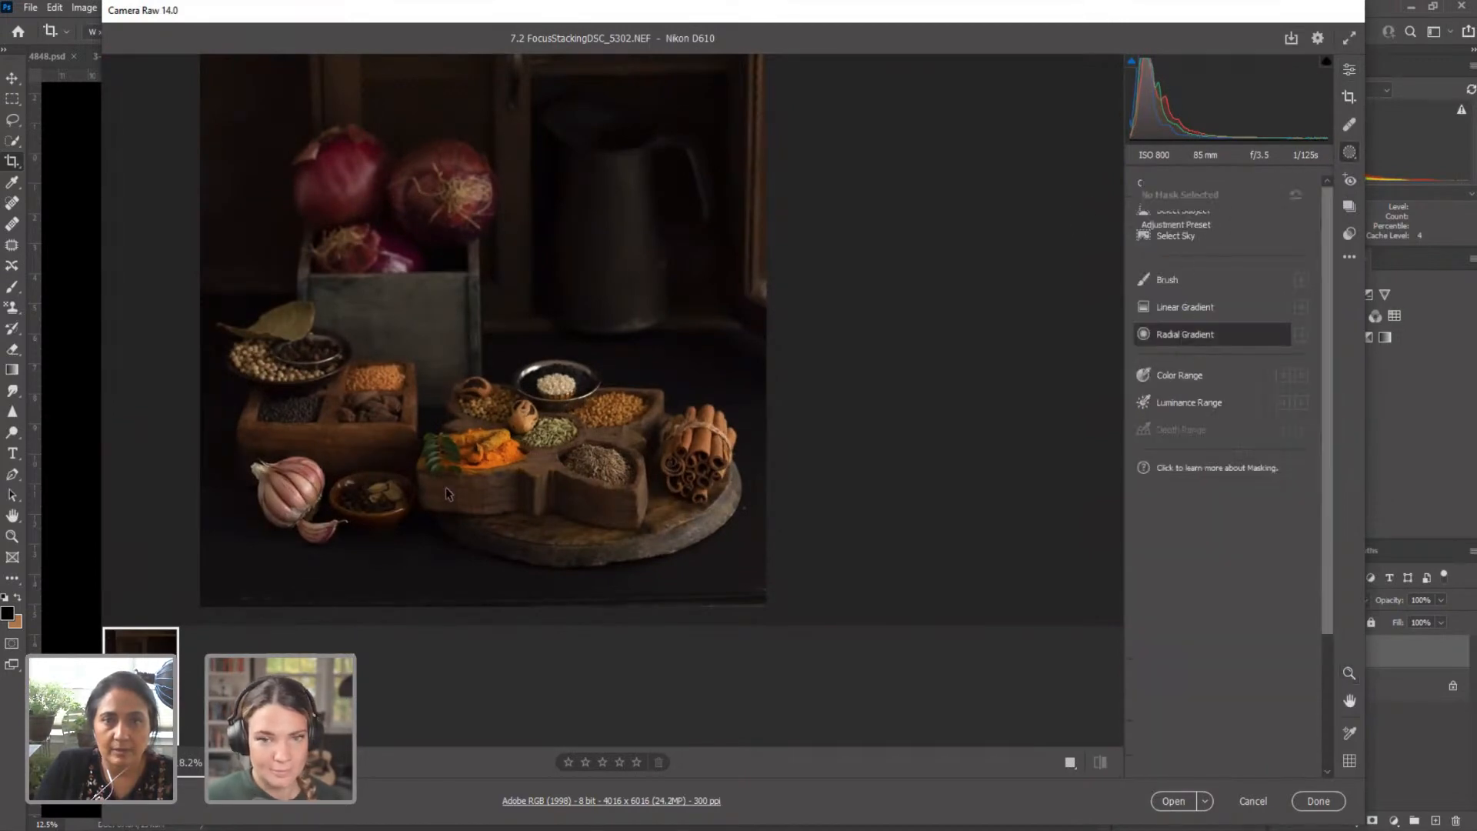
{"action": "left_click_drag", "start_coordinate": [425, 413], "coordinate": [715, 560]}
{"action": "left_click_drag", "start_coordinate": [520, 419], "coordinate": [607, 443]}
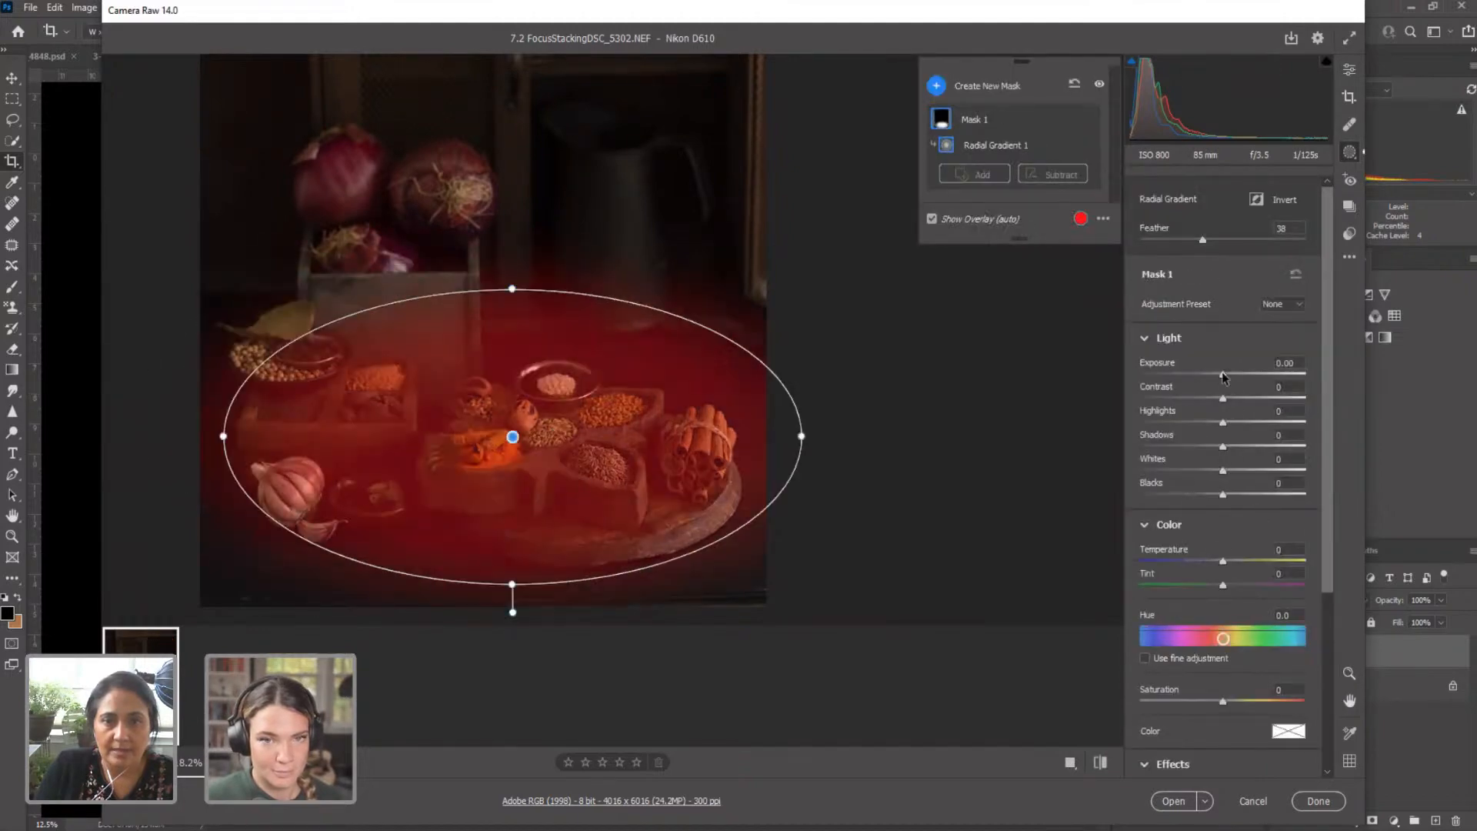
{"action": "scroll", "coordinate": [1212, 440], "scroll_direction": "down", "scroll_amount": 5}
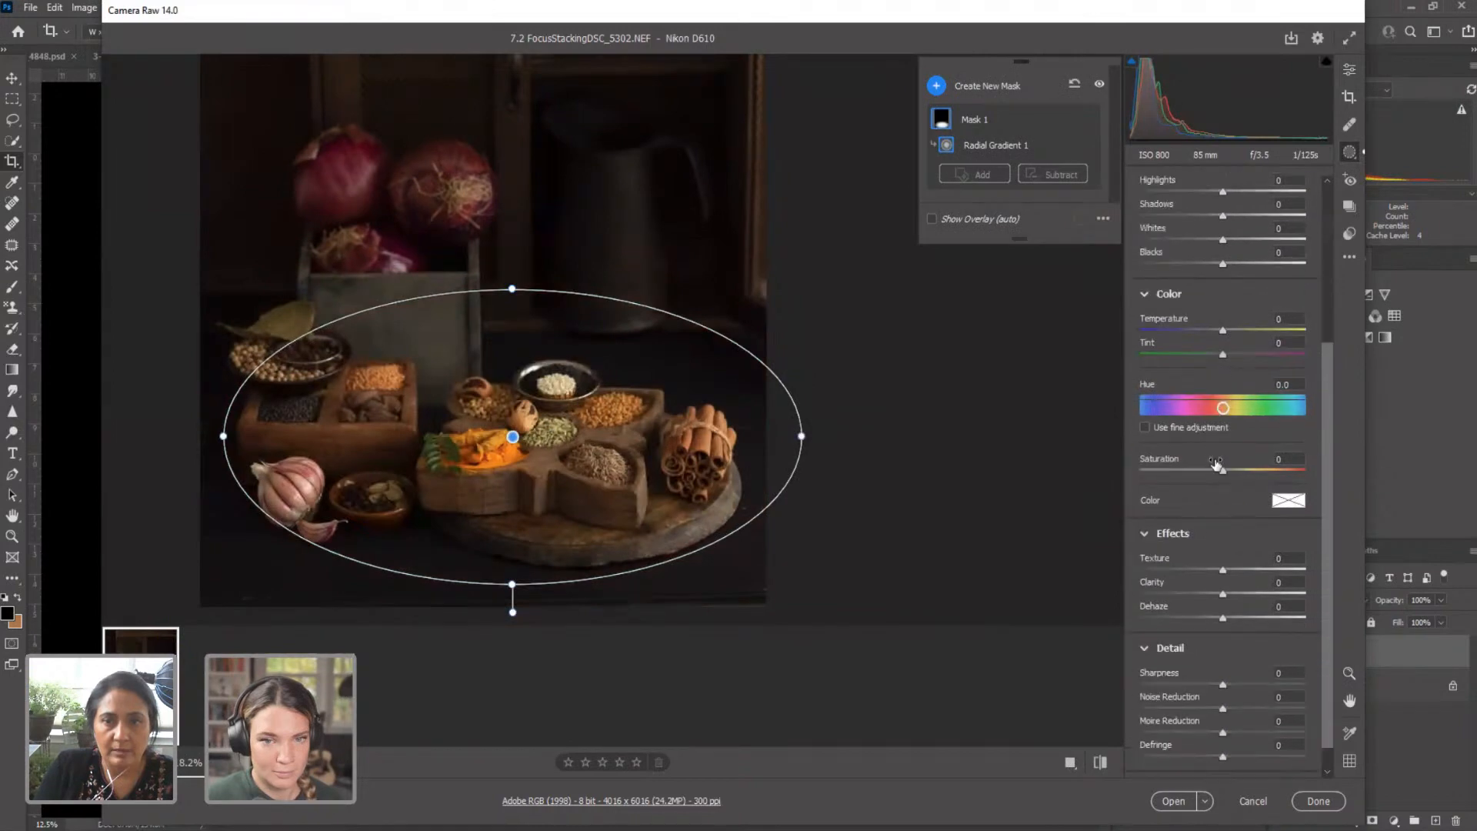
{"action": "left_click_drag", "start_coordinate": [1225, 469], "coordinate": [1240, 470]}
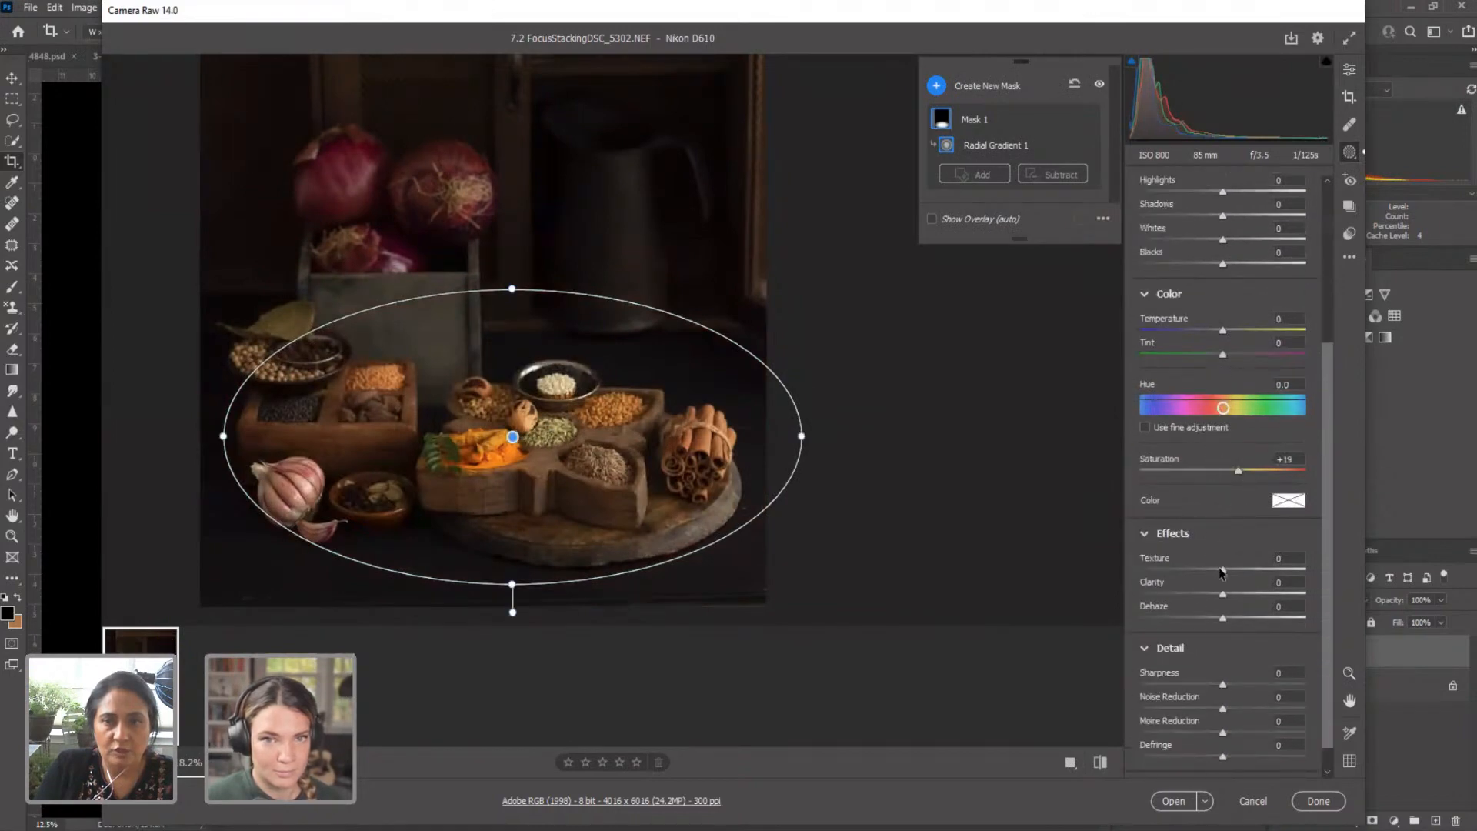
{"action": "left_click_drag", "start_coordinate": [1225, 568], "coordinate": [1240, 570]}
{"action": "left_click_drag", "start_coordinate": [1225, 619], "coordinate": [1231, 617]}
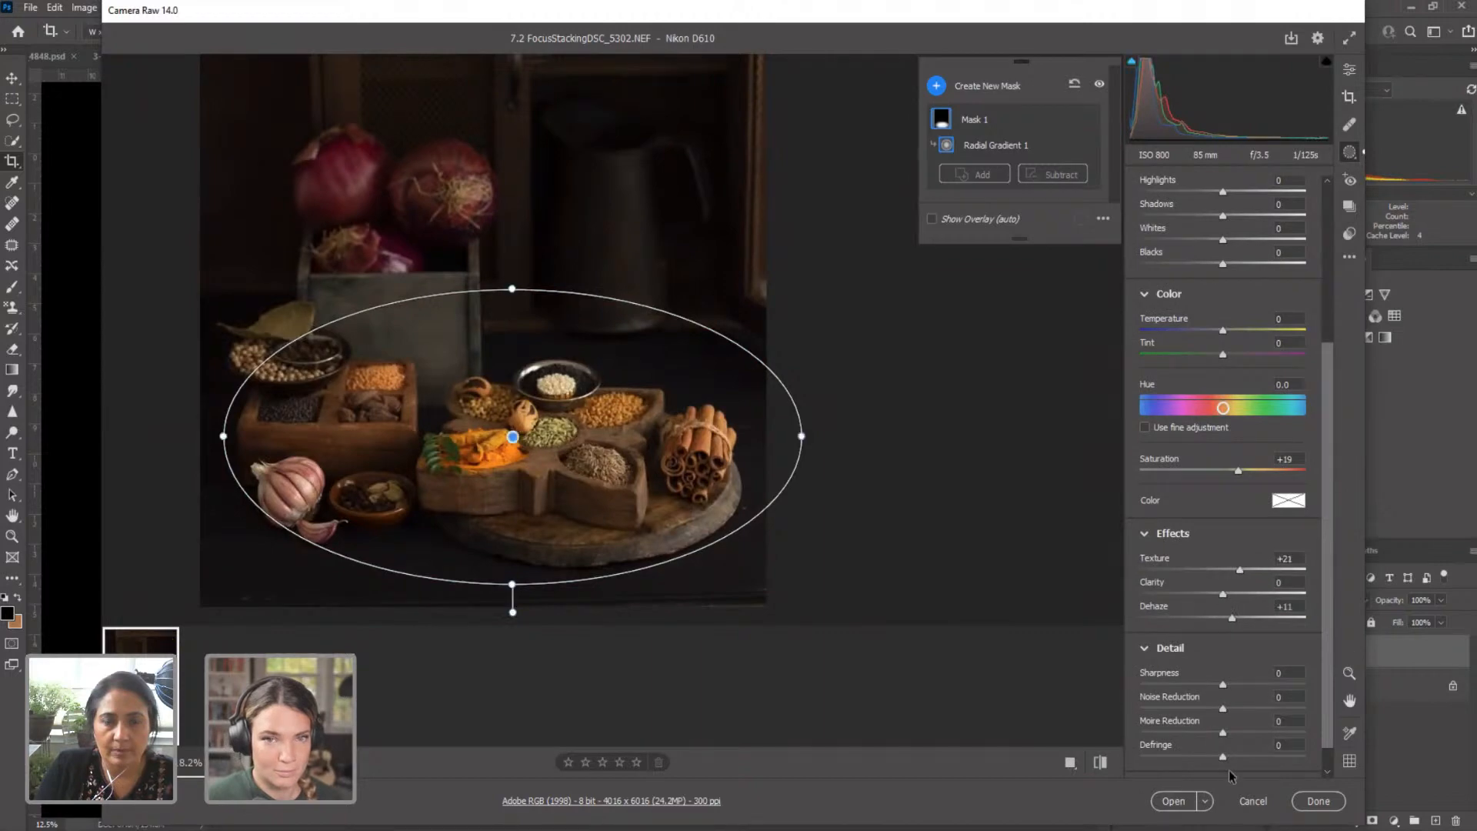
Step: Open the developed 7.2 photo for editing and float the 7.1FocusStacking.NEF document in its own window over it
{"action": "left_click", "coordinate": [1170, 802]}
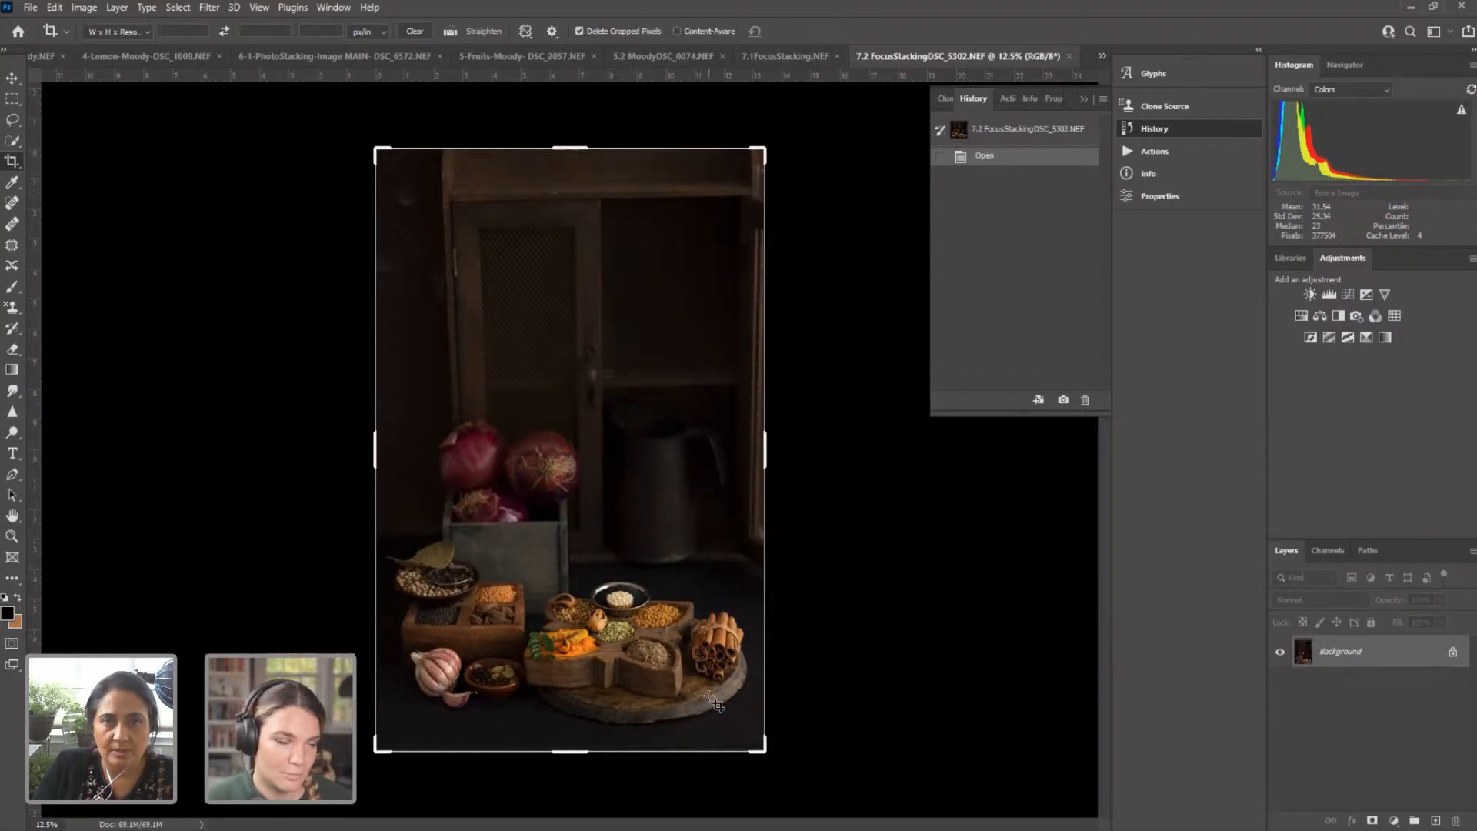
{"action": "left_click", "coordinate": [796, 60]}
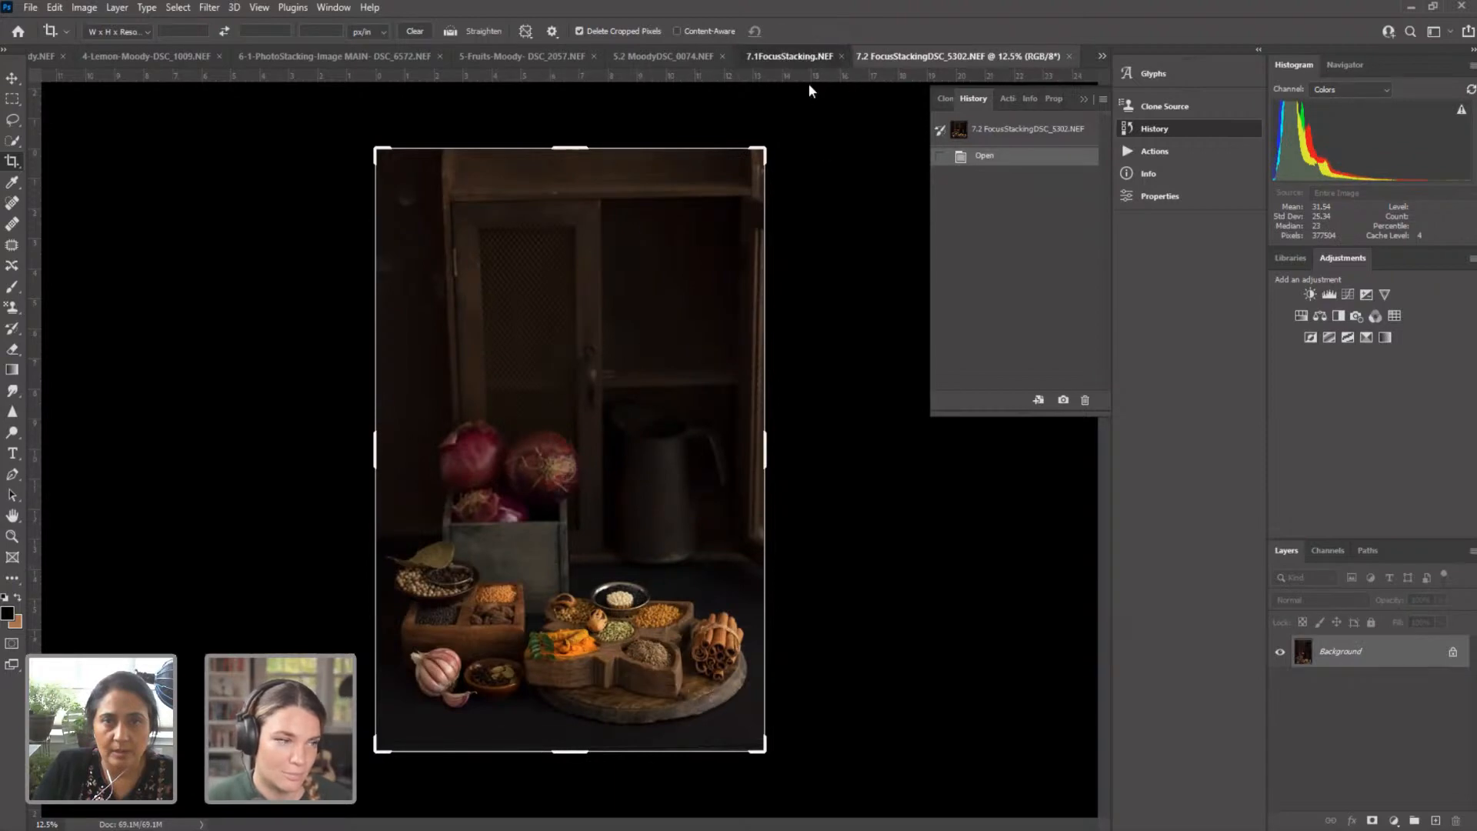
{"action": "left_click_drag", "start_coordinate": [891, 201], "coordinate": [890, 201]}
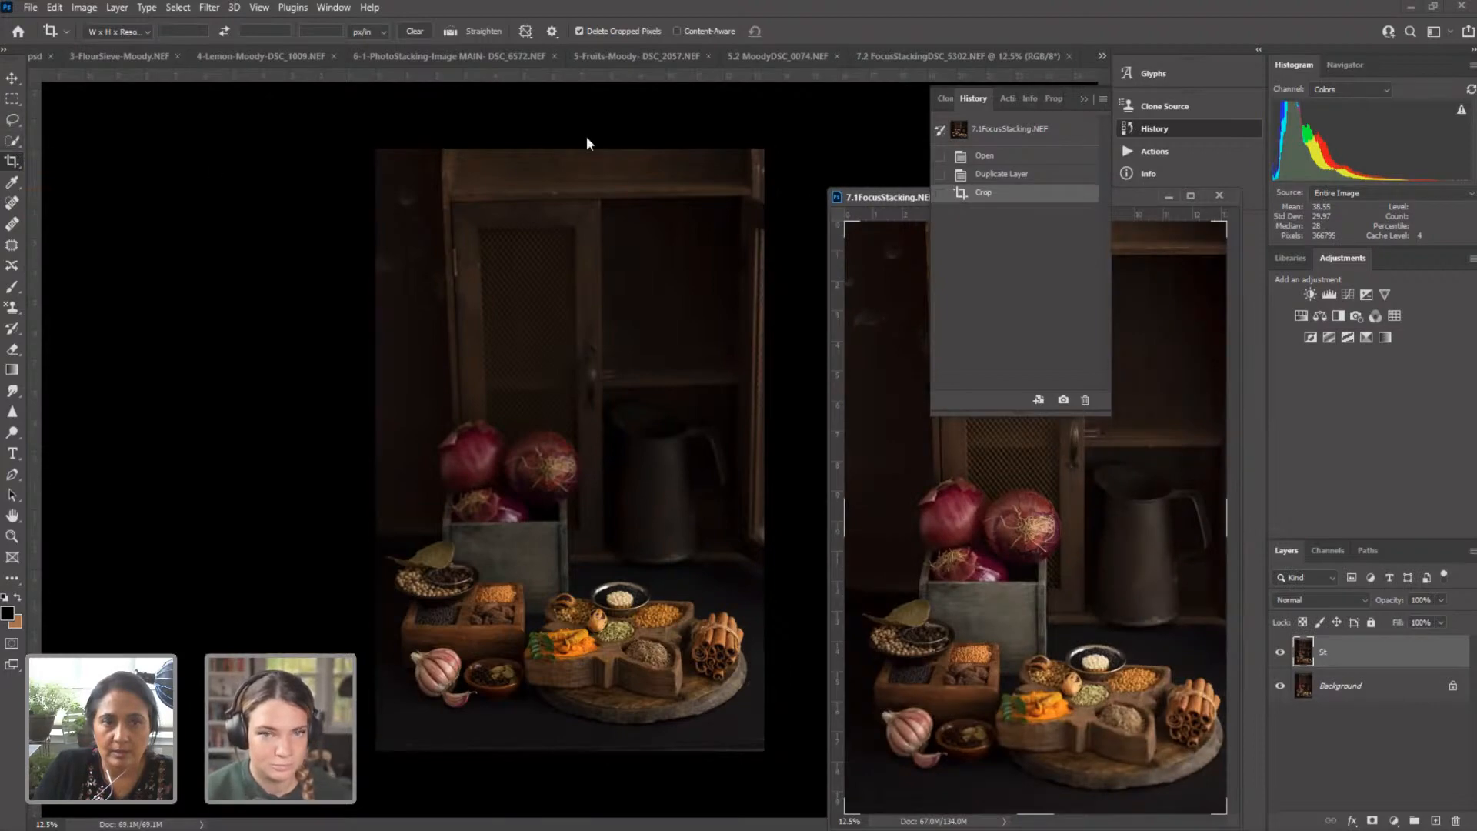
{"action": "left_click_drag", "start_coordinate": [883, 193], "coordinate": [586, 137]}
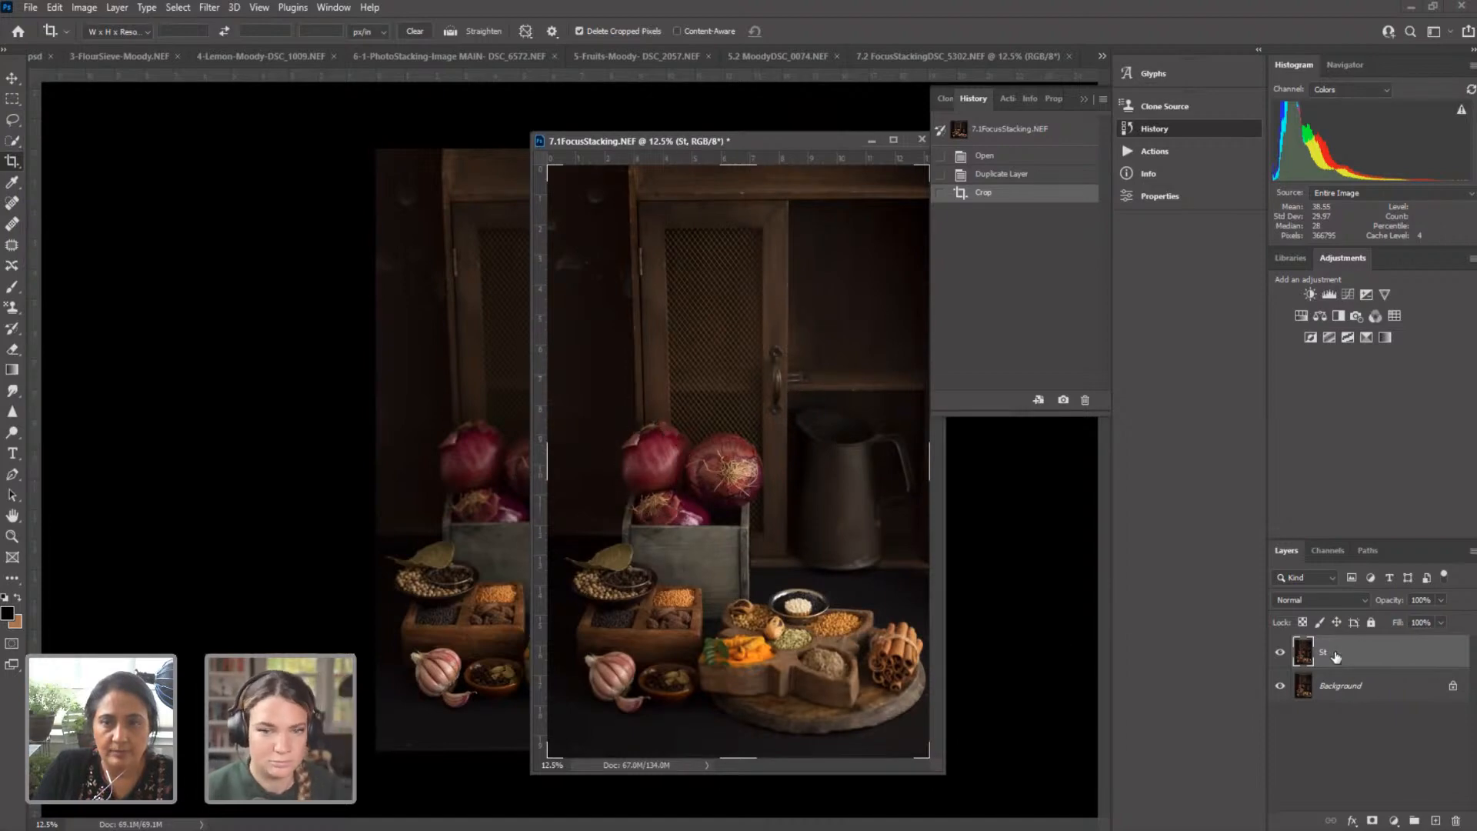
Step: Duplicate the St layer of 7.1FocusStacking.NEF as "QuickSelection"
{"action": "key", "text": "ctrl+alt+j"}
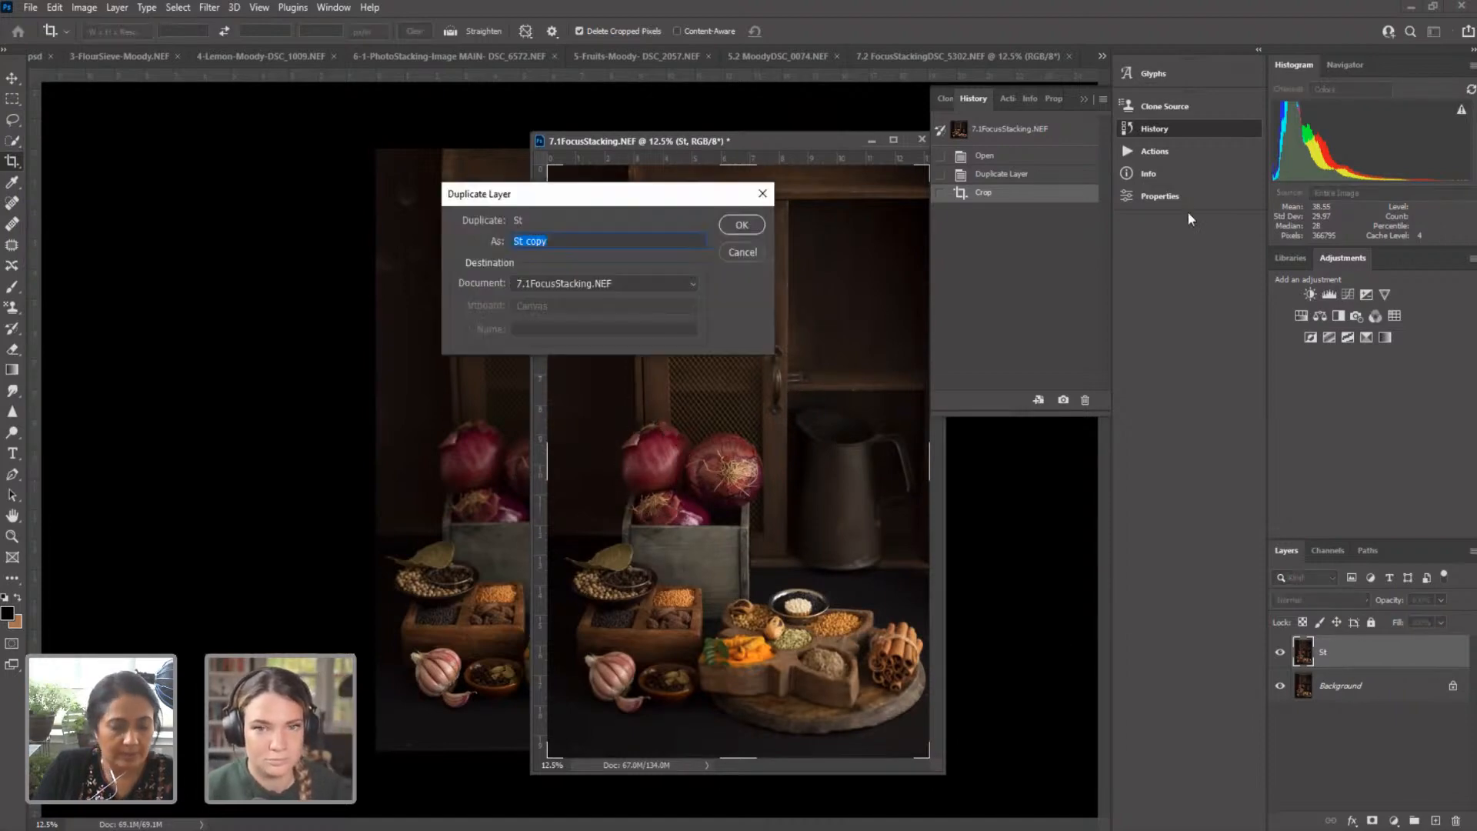
{"action": "type", "text": "Quick"}
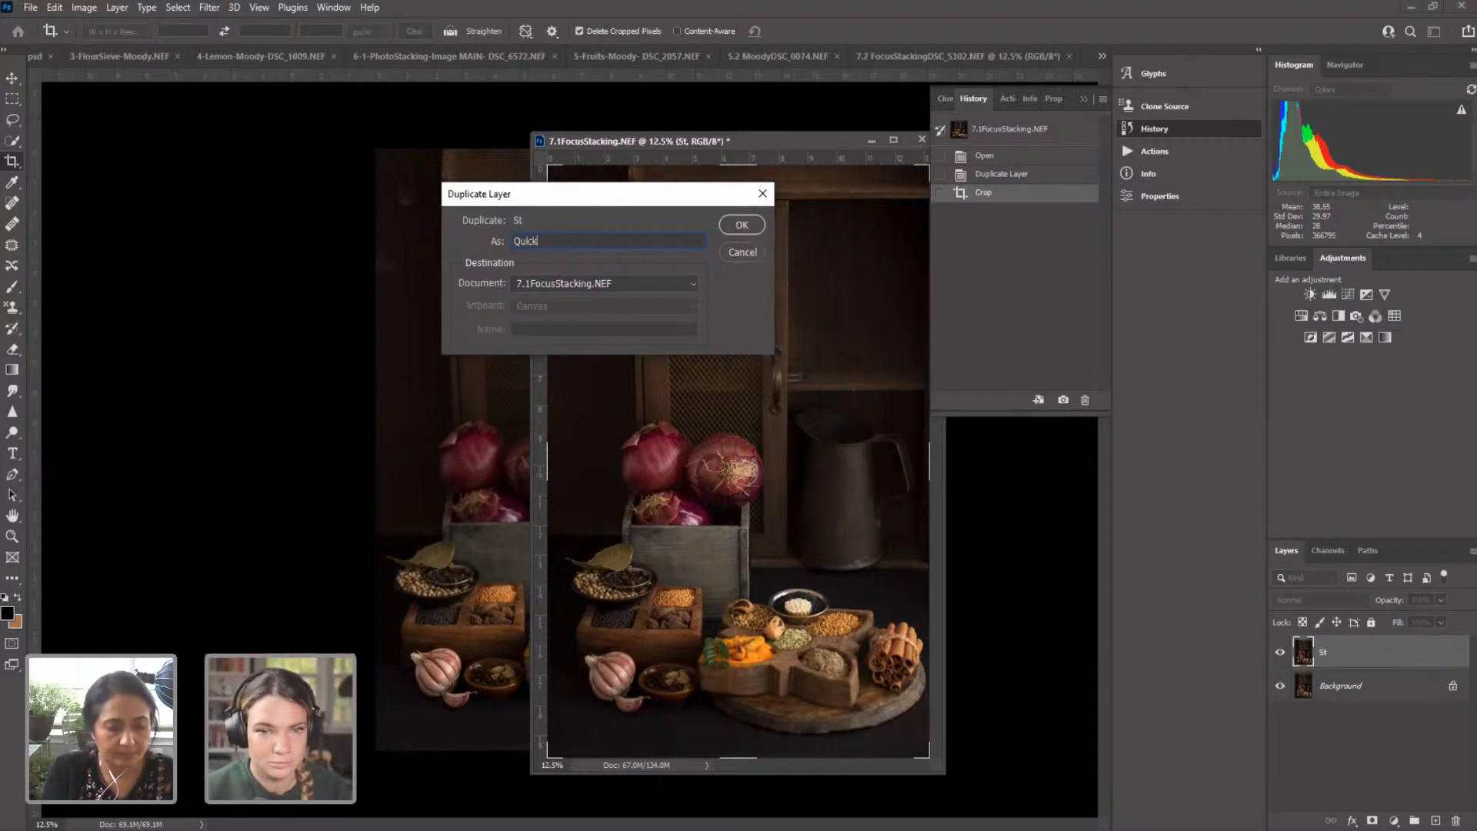
{"action": "type", "text": "Selection"}
{"action": "left_click", "coordinate": [740, 226]}
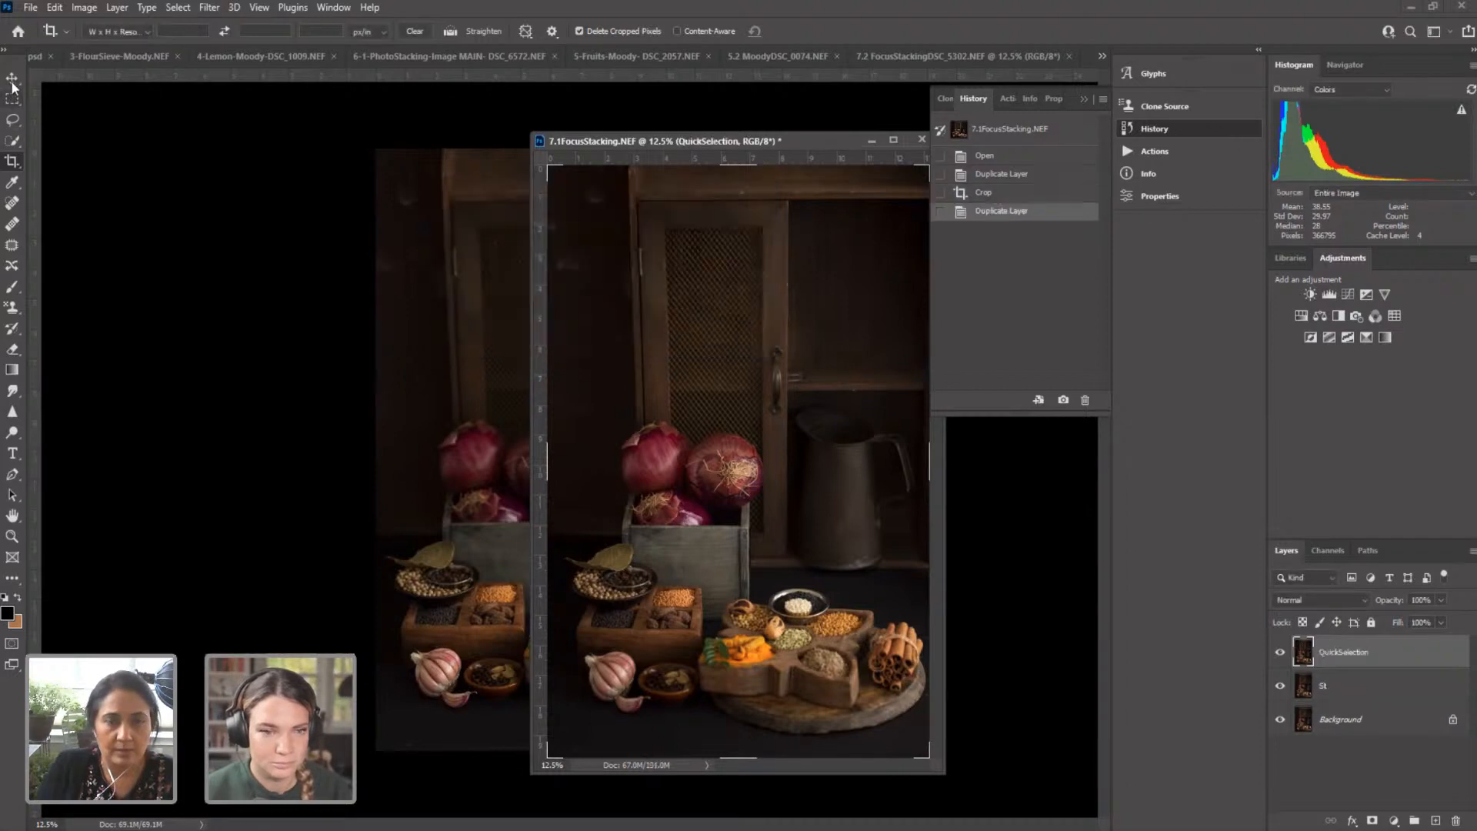
Step: Select the onions and their wooden crate with Quick Selection and cut them to a new layer
{"action": "left_click", "coordinate": [13, 139]}
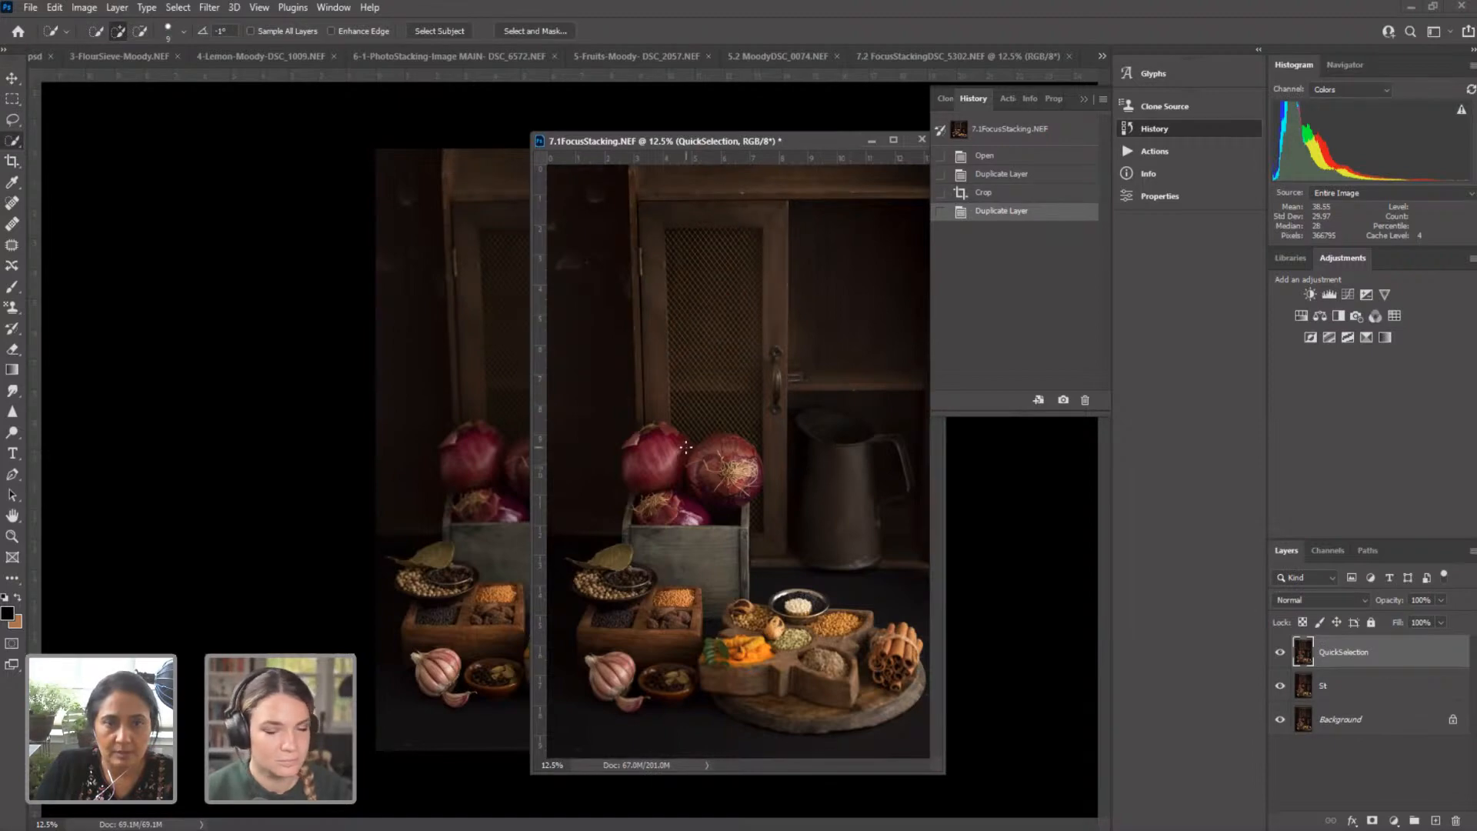
{"action": "mouse_move", "coordinate": [659, 428]}
{"action": "left_mouse_down"}
{"action": "mouse_move", "coordinate": [636, 439]}
{"action": "mouse_move", "coordinate": [626, 481]}
{"action": "mouse_move", "coordinate": [653, 511]}
{"action": "mouse_move", "coordinate": [638, 519]}
{"action": "mouse_move", "coordinate": [723, 515]}
{"action": "mouse_move", "coordinate": [748, 471]}
{"action": "mouse_move", "coordinate": [740, 444]}
{"action": "mouse_move", "coordinate": [721, 443]}
{"action": "mouse_move", "coordinate": [759, 461]}
{"action": "mouse_move", "coordinate": [725, 433]}
{"action": "mouse_move", "coordinate": [636, 436]}
{"action": "mouse_move", "coordinate": [632, 557]}
{"action": "mouse_move", "coordinate": [696, 607]}
{"action": "left_mouse_up"}
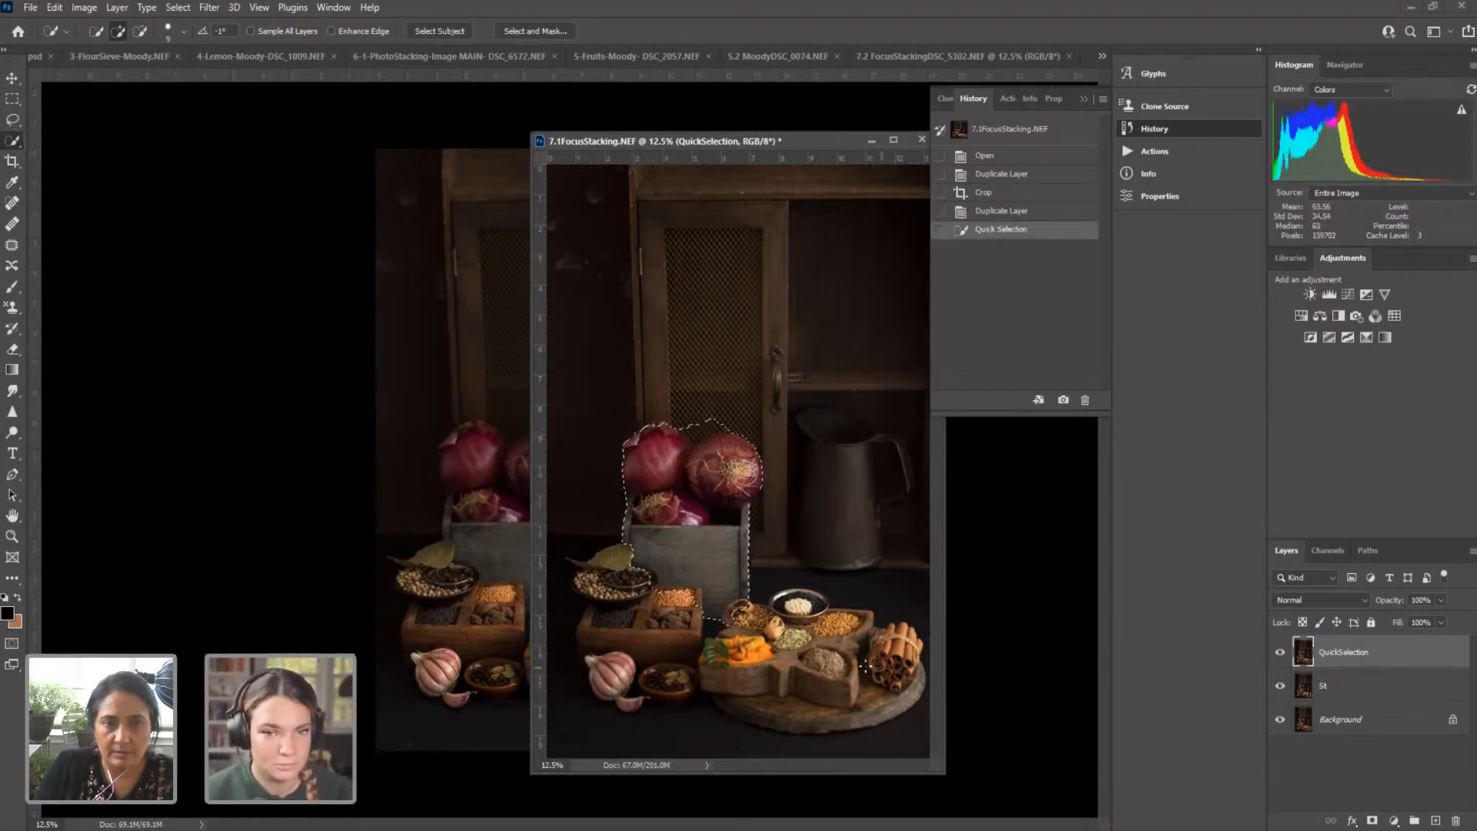
{"action": "right_click", "coordinate": [693, 541]}
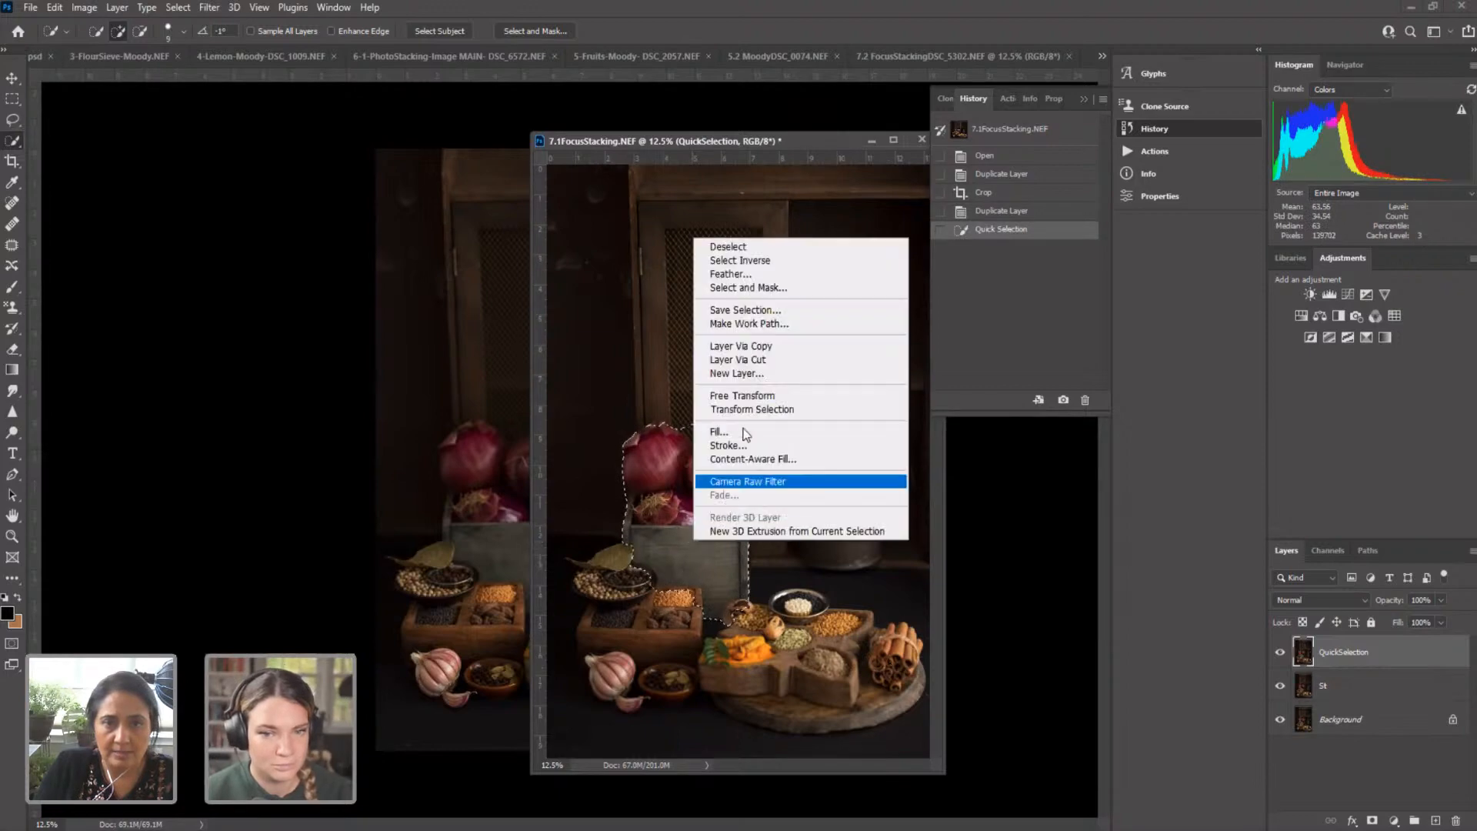
{"action": "left_click", "coordinate": [757, 359]}
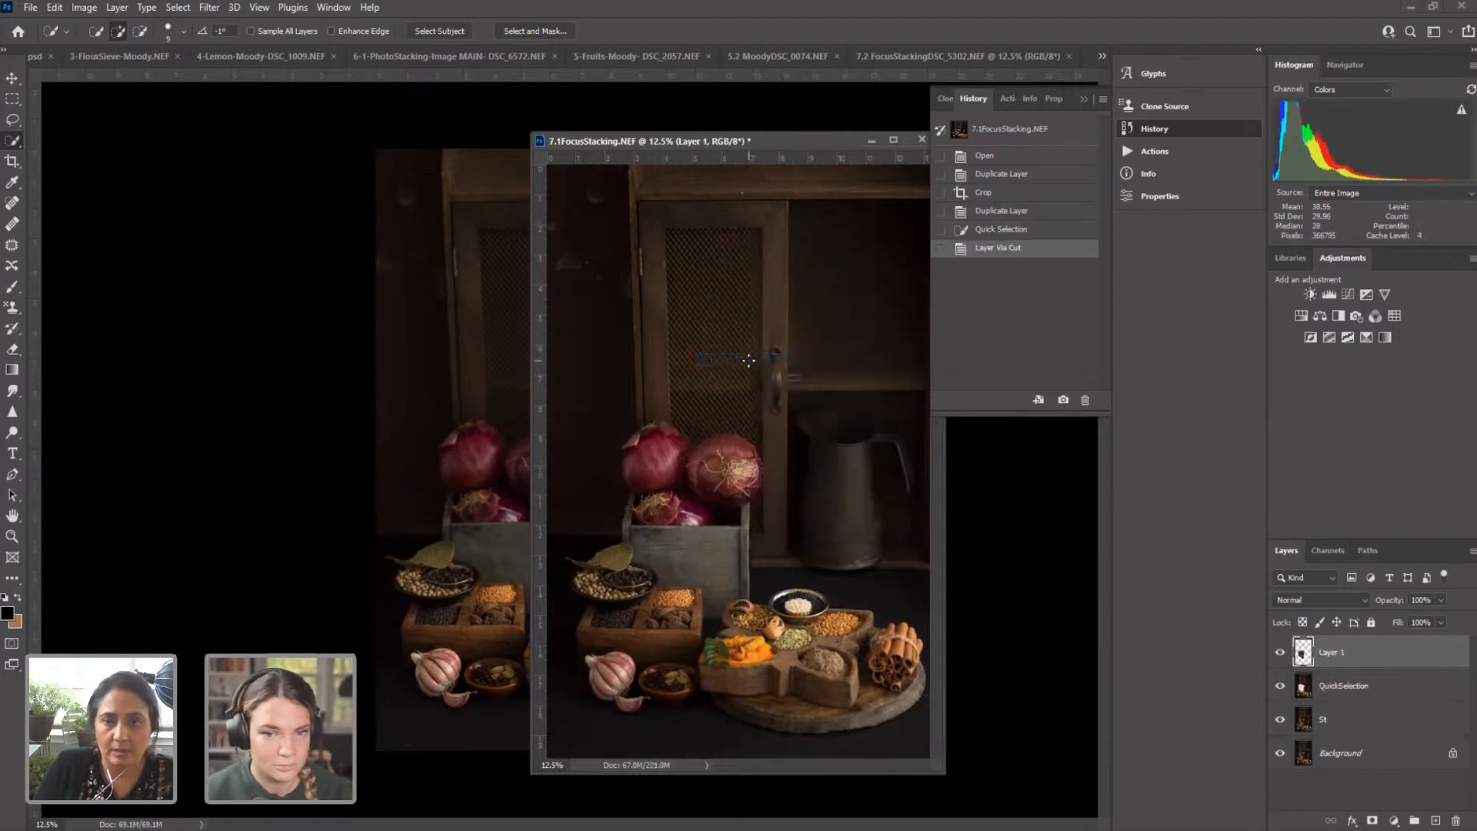
Step: Hide the QuickSelection, St and Background layers to isolate the onion and crate cutout
{"action": "left_click", "coordinate": [869, 141]}
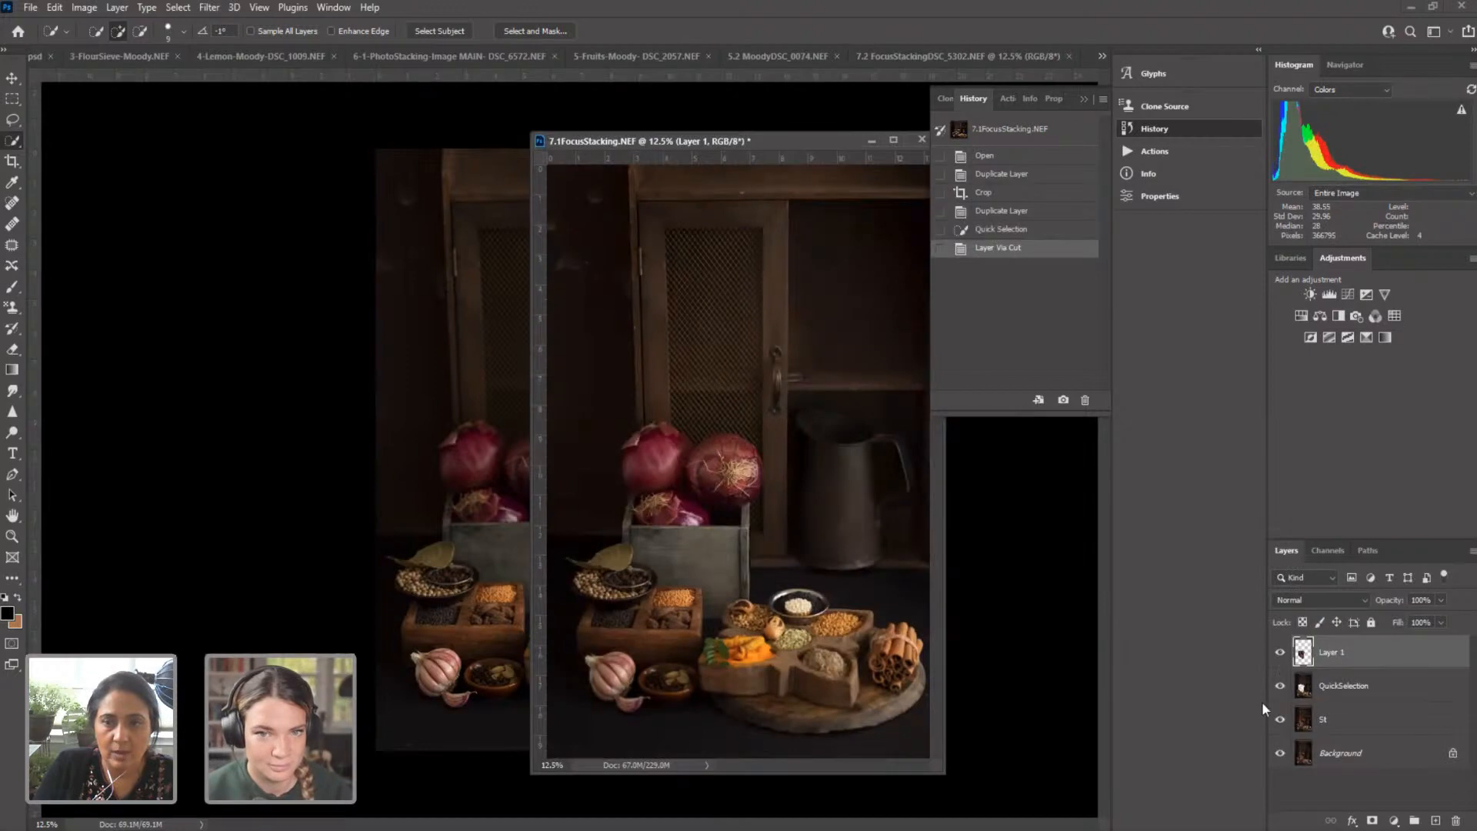
{"action": "left_click", "coordinate": [1280, 686]}
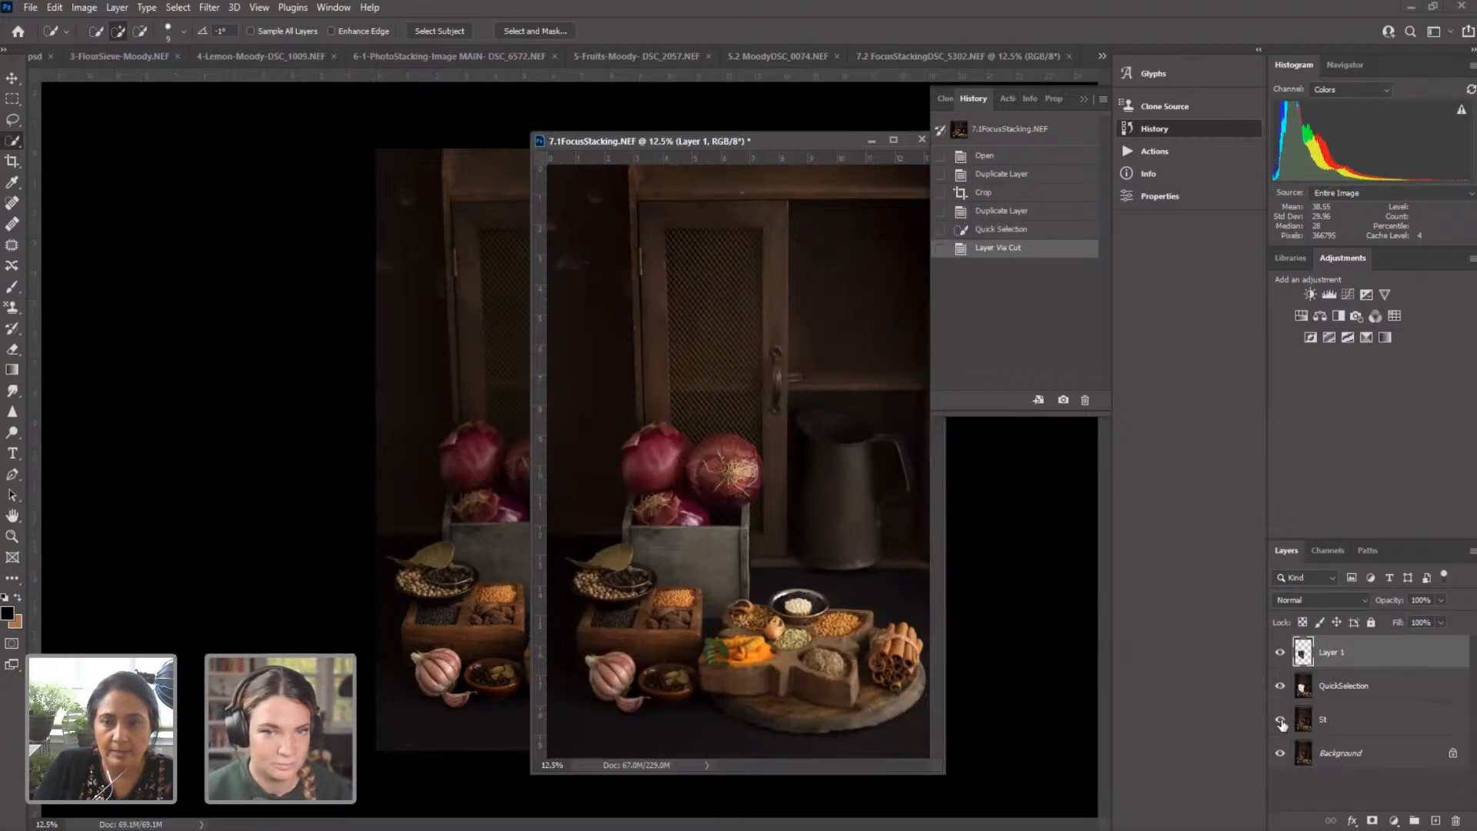
{"action": "left_click", "coordinate": [1280, 719]}
{"action": "left_click", "coordinate": [1280, 753]}
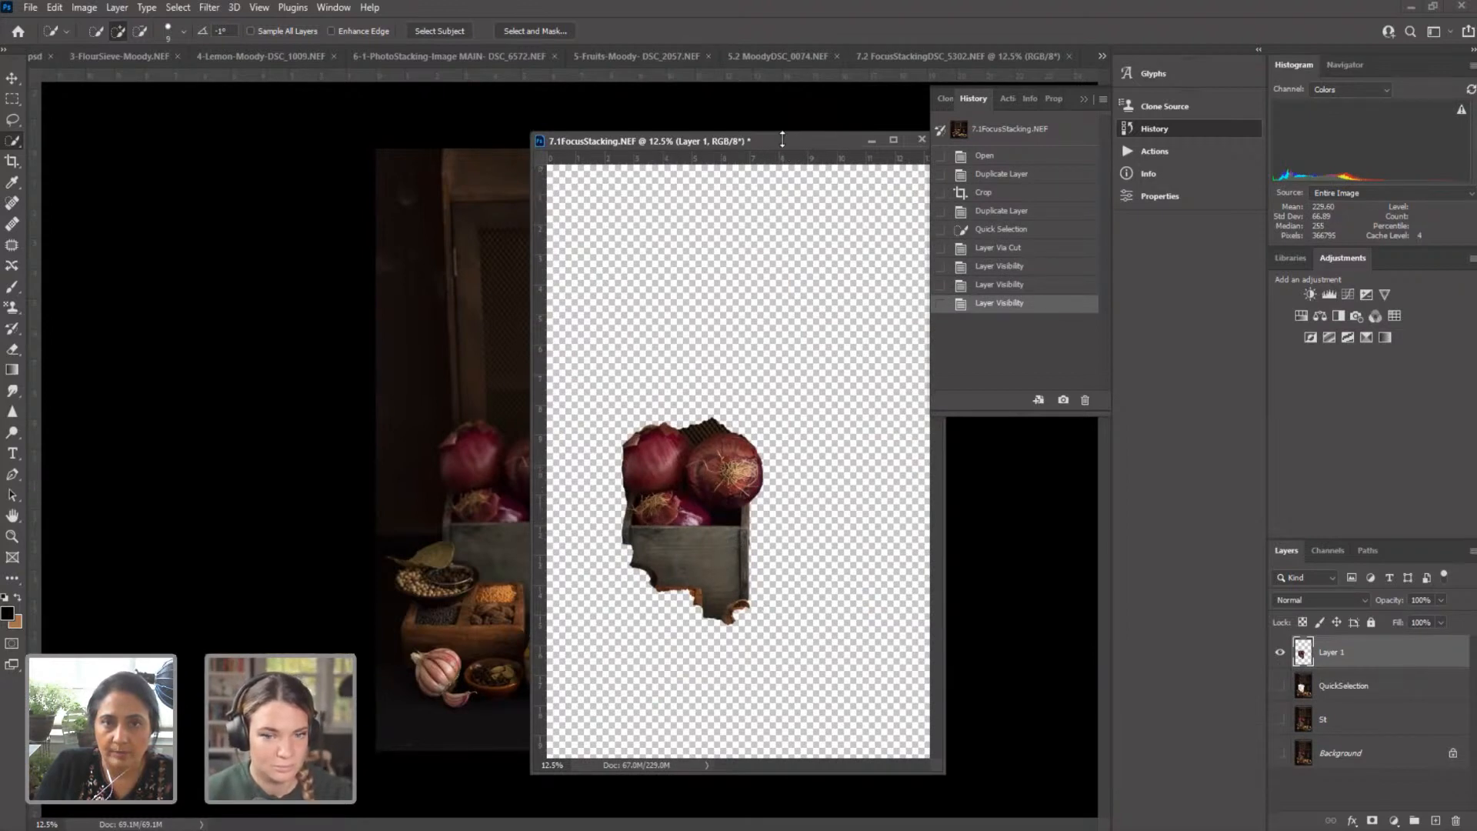
Step: Copy the onion and crate cutout into the 7.2 document, align it over the blurred onions, and clear the 7.1FocusStacking.NEF window from view
{"action": "left_click_drag", "start_coordinate": [777, 138], "coordinate": [937, 136]}
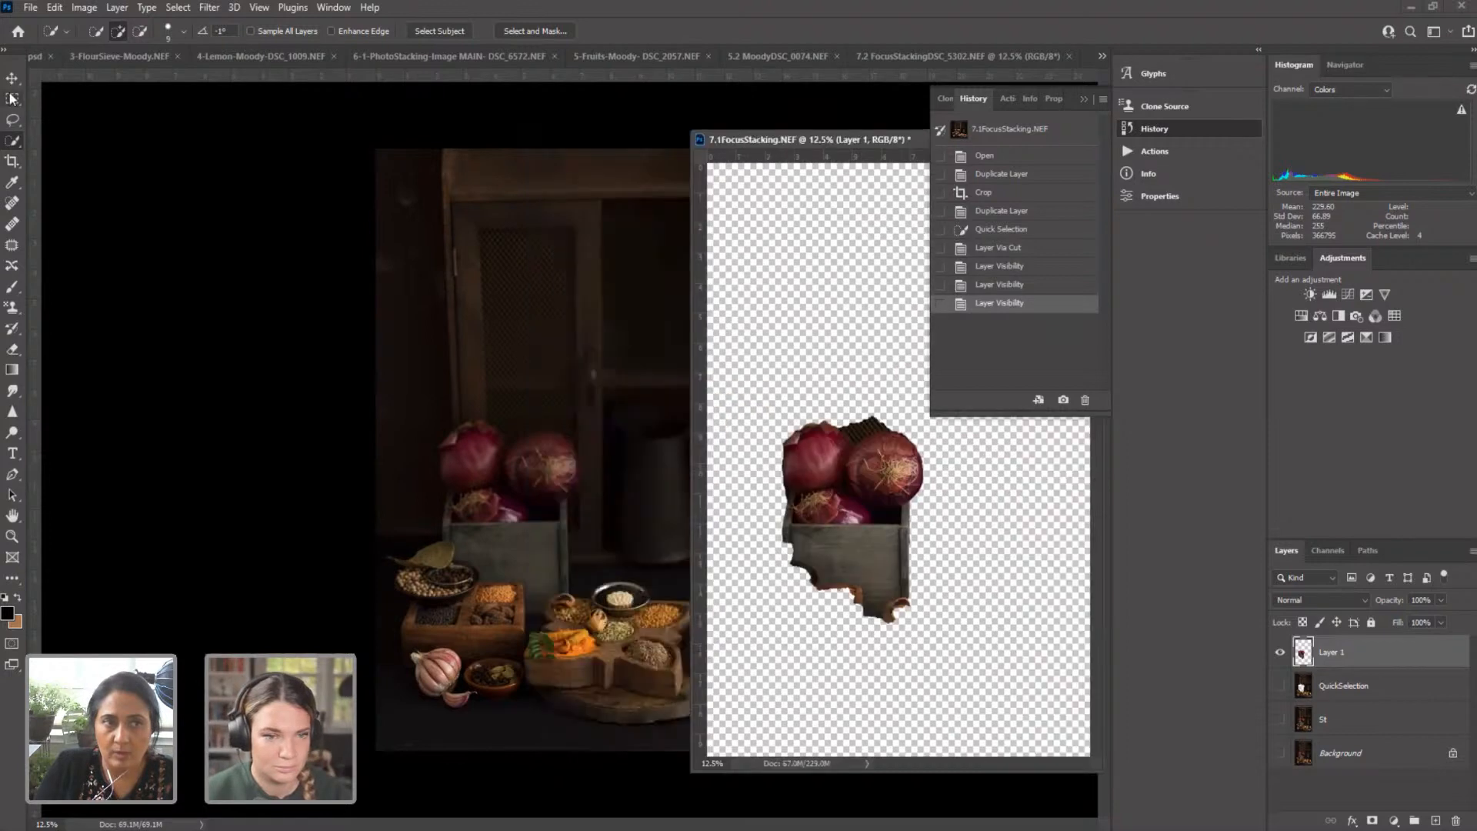
{"action": "left_click", "coordinate": [11, 80]}
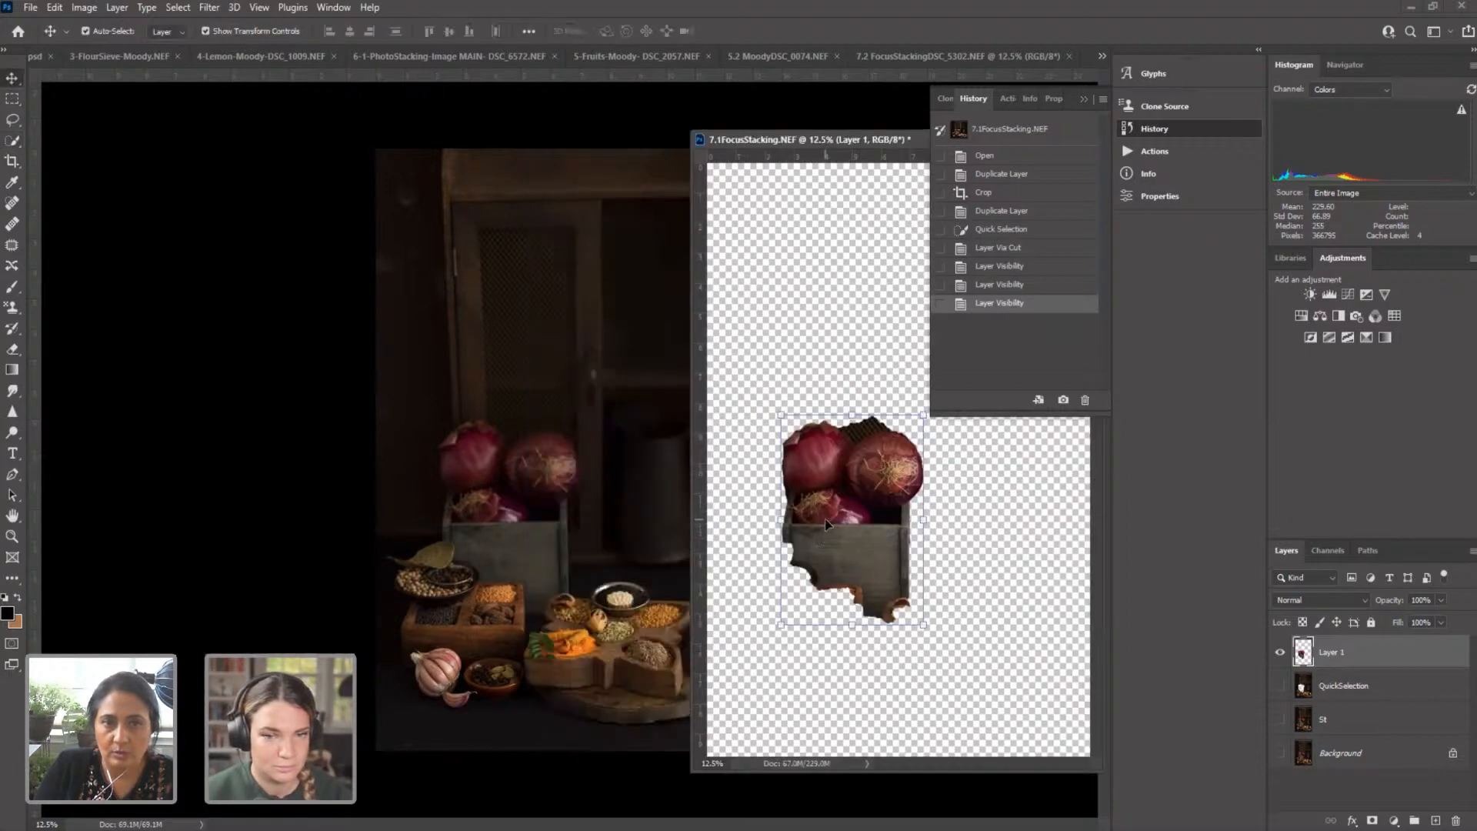
{"action": "left_click_drag", "start_coordinate": [825, 519], "coordinate": [492, 515]}
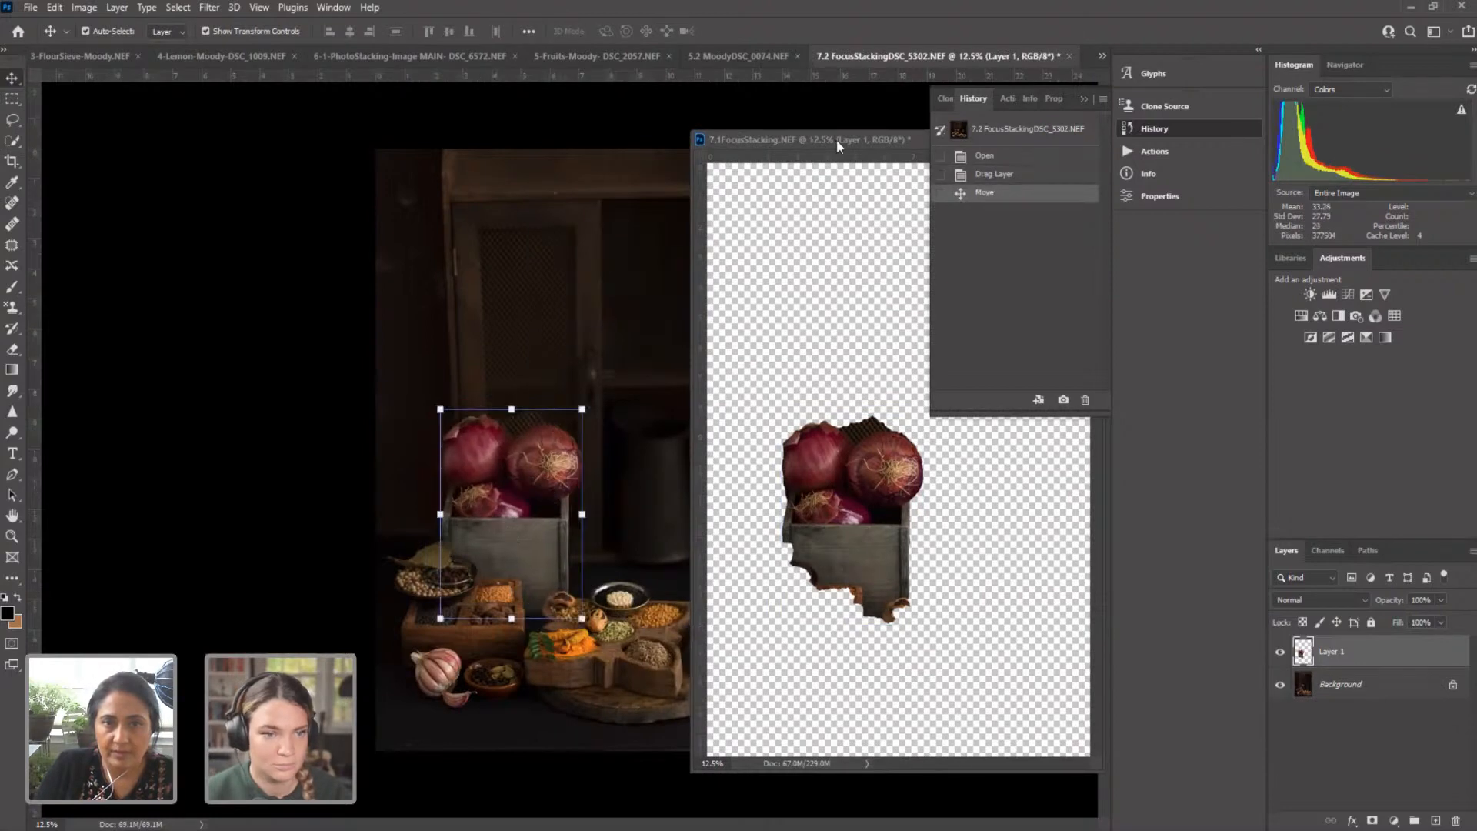
{"action": "left_click_drag", "start_coordinate": [881, 140], "coordinate": [681, 138]}
{"action": "left_click", "coordinate": [830, 136]}
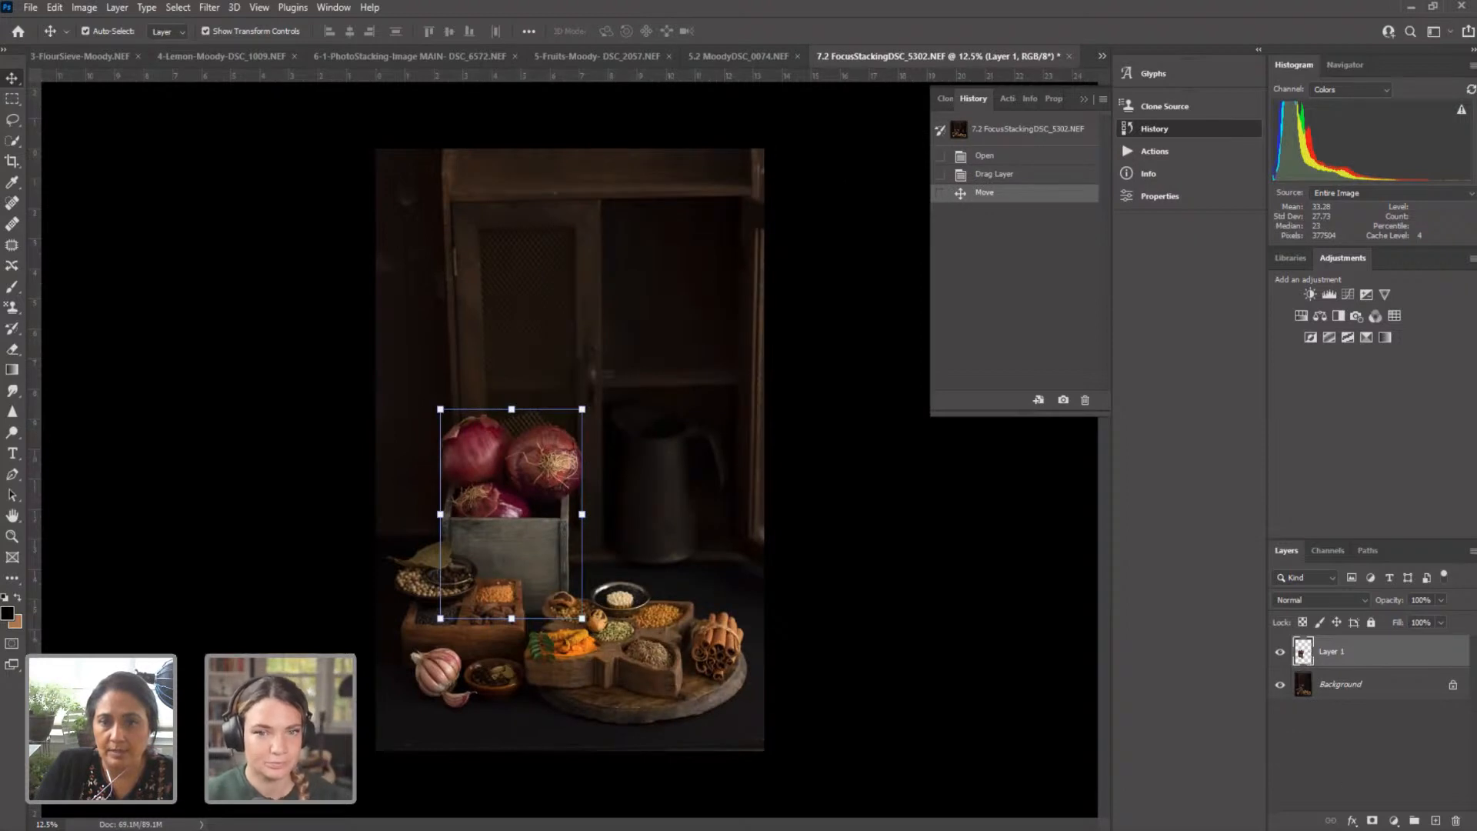
Step: Add a layer mask to Layer 1 and paint out the leftover mesh and edges around the onions with a 90 px black brush at 100% opacity
{"action": "left_click", "coordinate": [1372, 821]}
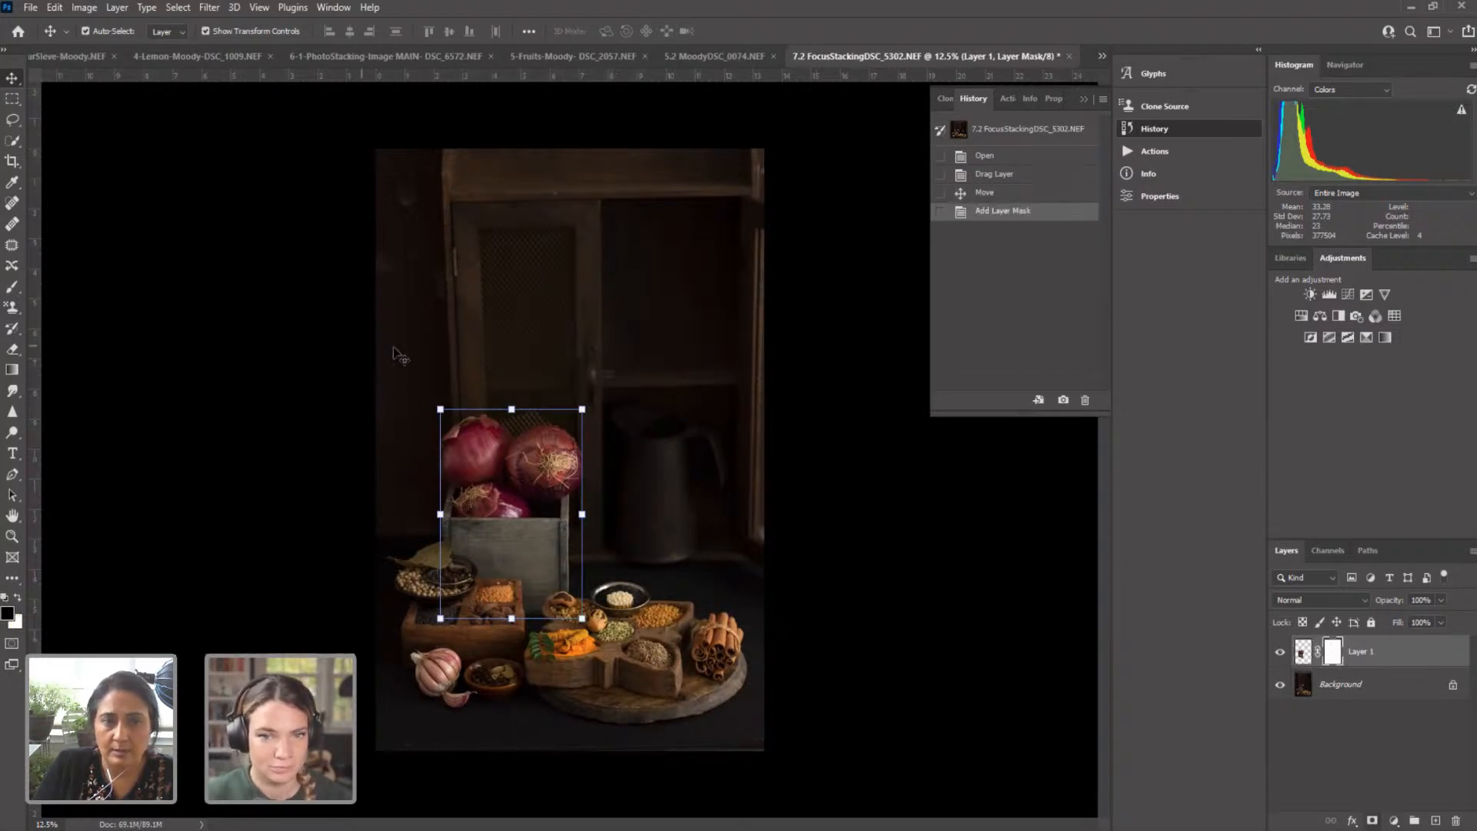
{"action": "left_click", "coordinate": [12, 536]}
{"action": "left_click_drag", "start_coordinate": [456, 528], "coordinate": [533, 527]}
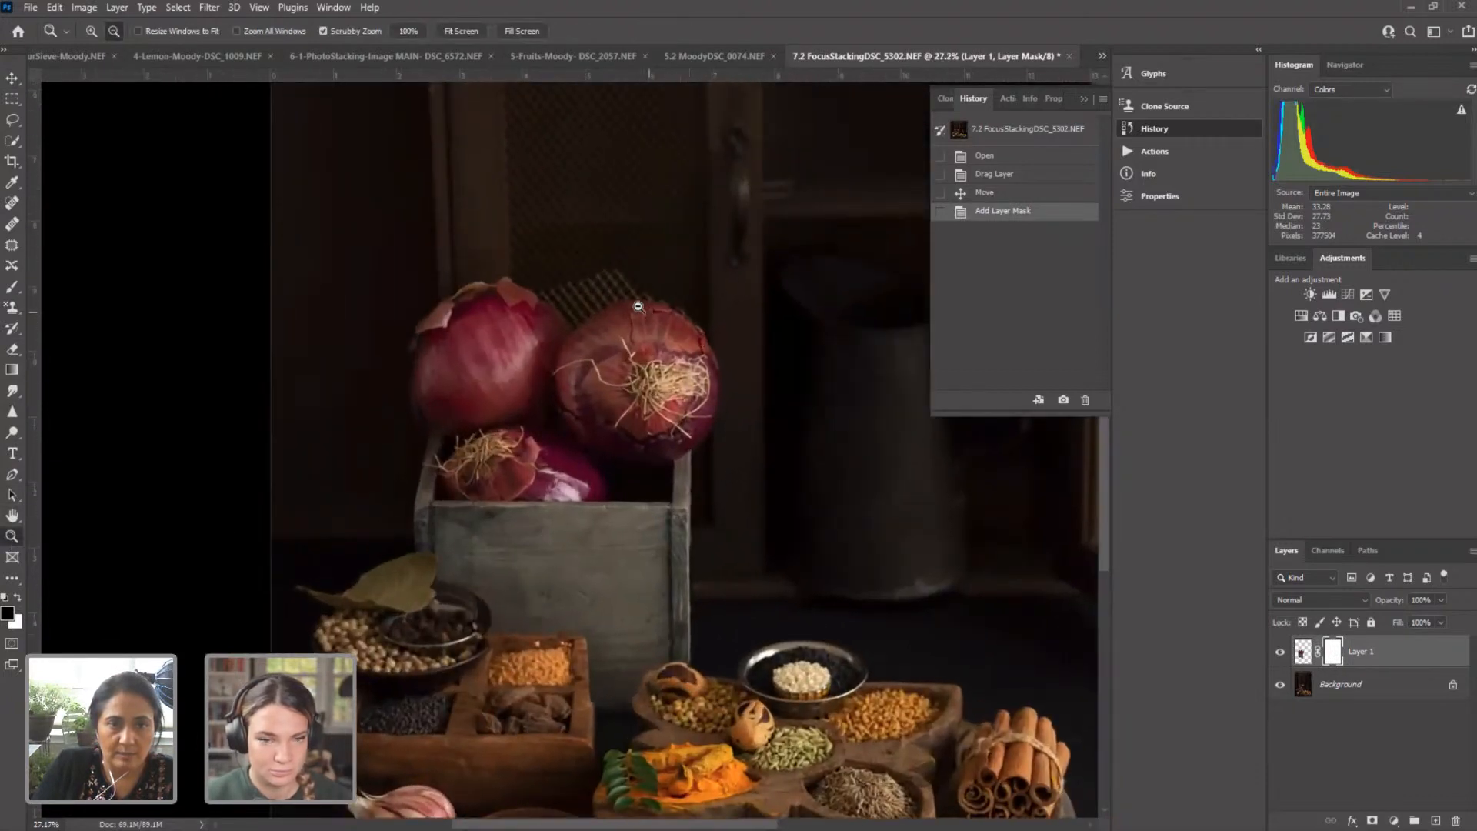
{"action": "left_click", "coordinate": [12, 286]}
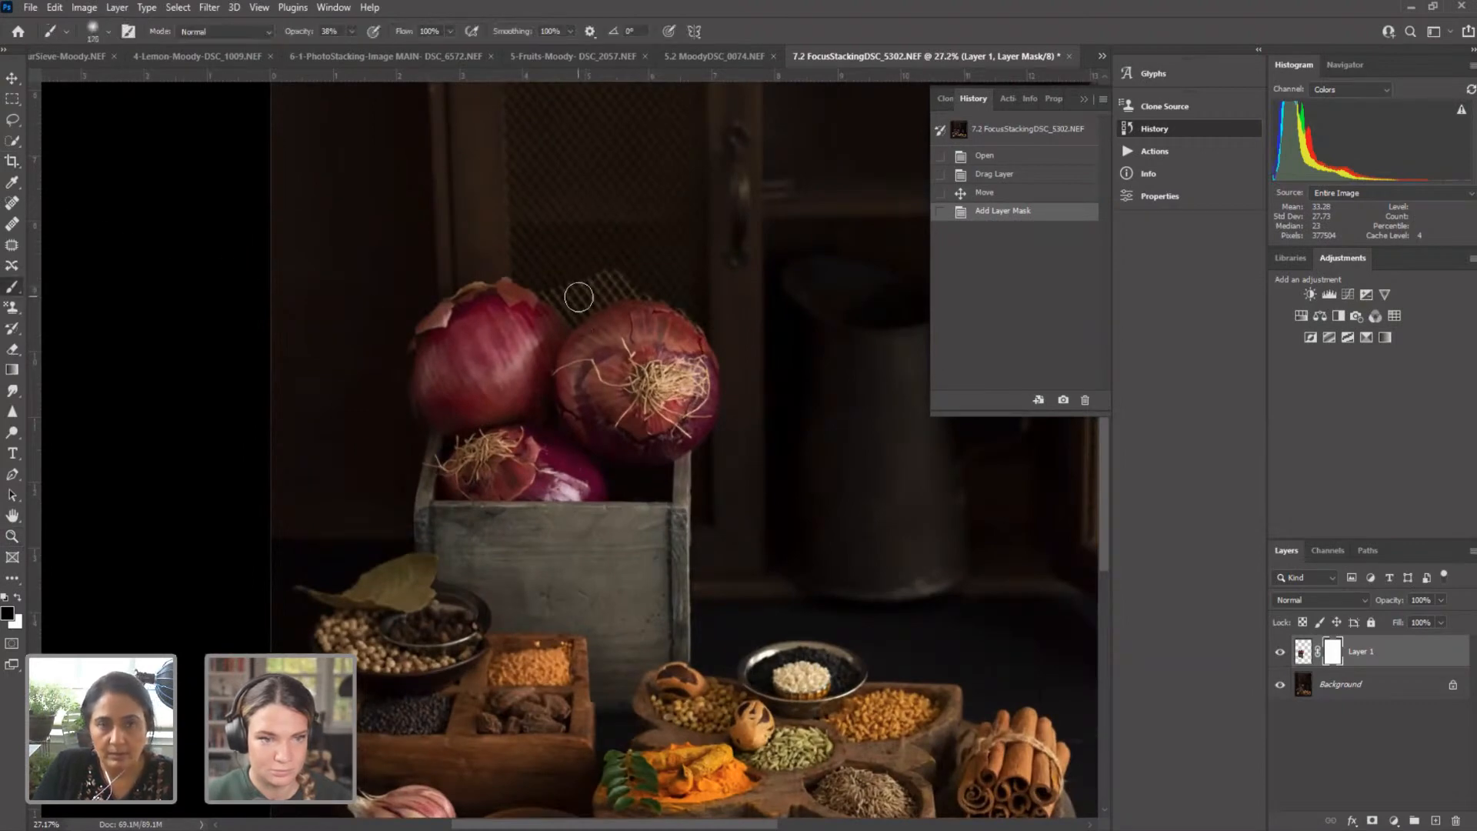
{"action": "key", "text": "bracketleft"}
{"action": "key", "text": "bracketleft"}
{"action": "key", "text": "bracketleft"}
{"action": "key", "text": "bracketleft"}
{"action": "key", "text": "bracketleft"}
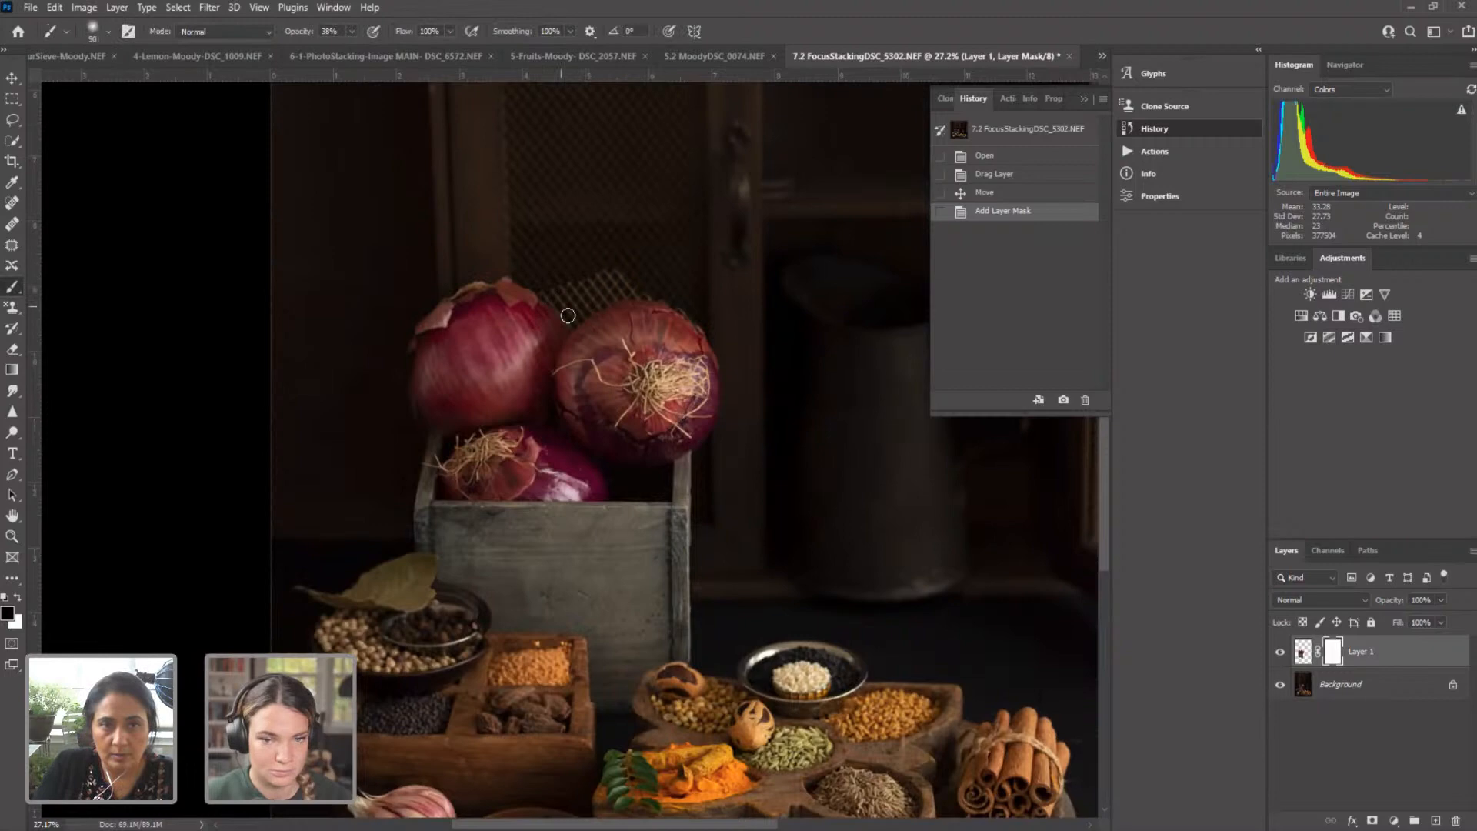
{"action": "left_click", "coordinate": [398, 102]}
{"action": "left_click_drag", "start_coordinate": [350, 31], "coordinate": [449, 57]}
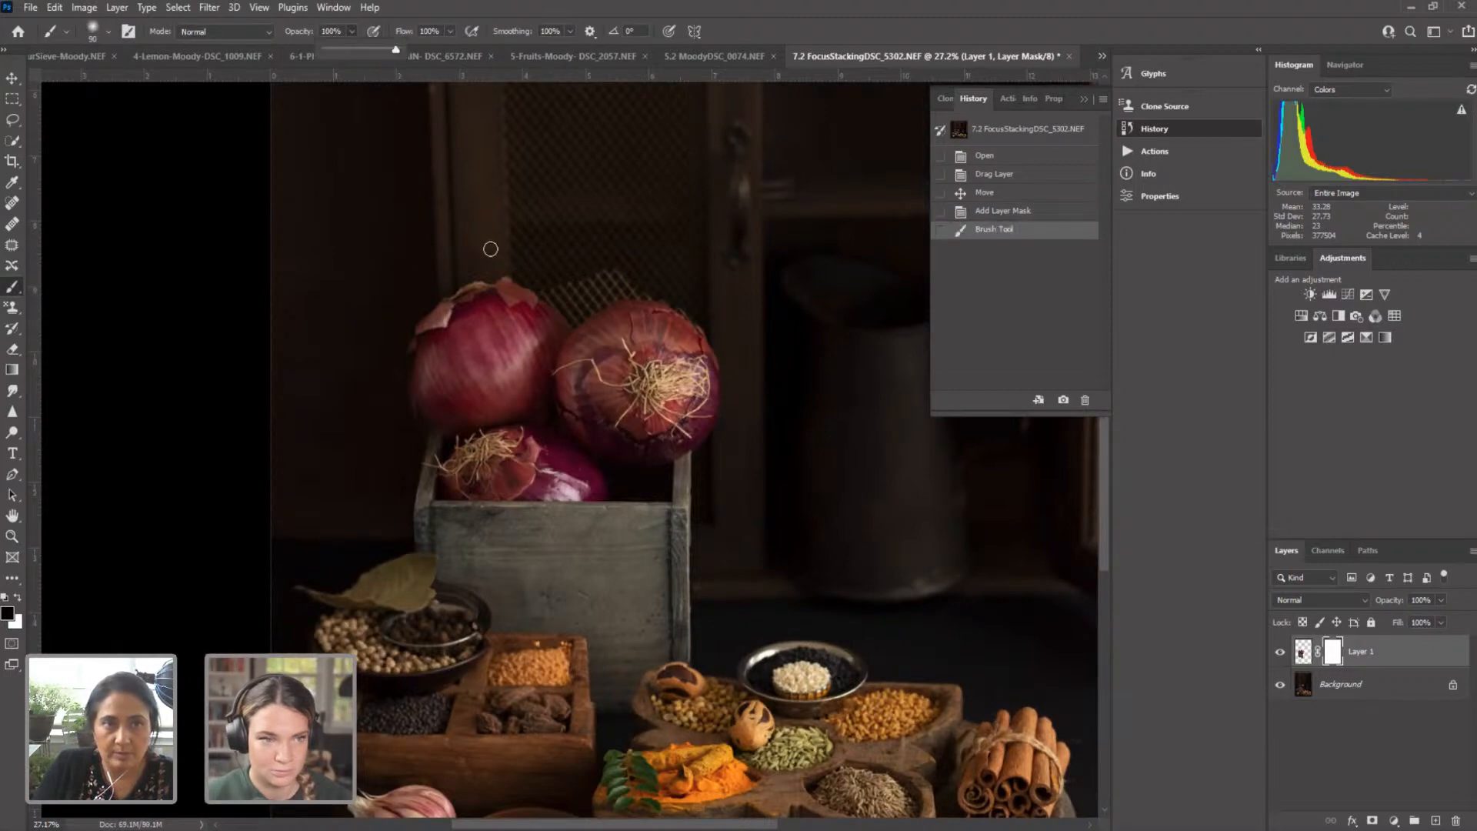
{"action": "mouse_move", "coordinate": [576, 316]}
{"action": "left_mouse_down"}
{"action": "mouse_move", "coordinate": [622, 280]}
{"action": "mouse_move", "coordinate": [571, 288]}
{"action": "mouse_move", "coordinate": [631, 269]}
{"action": "mouse_move", "coordinate": [560, 282]}
{"action": "mouse_move", "coordinate": [618, 274]}
{"action": "left_mouse_up"}
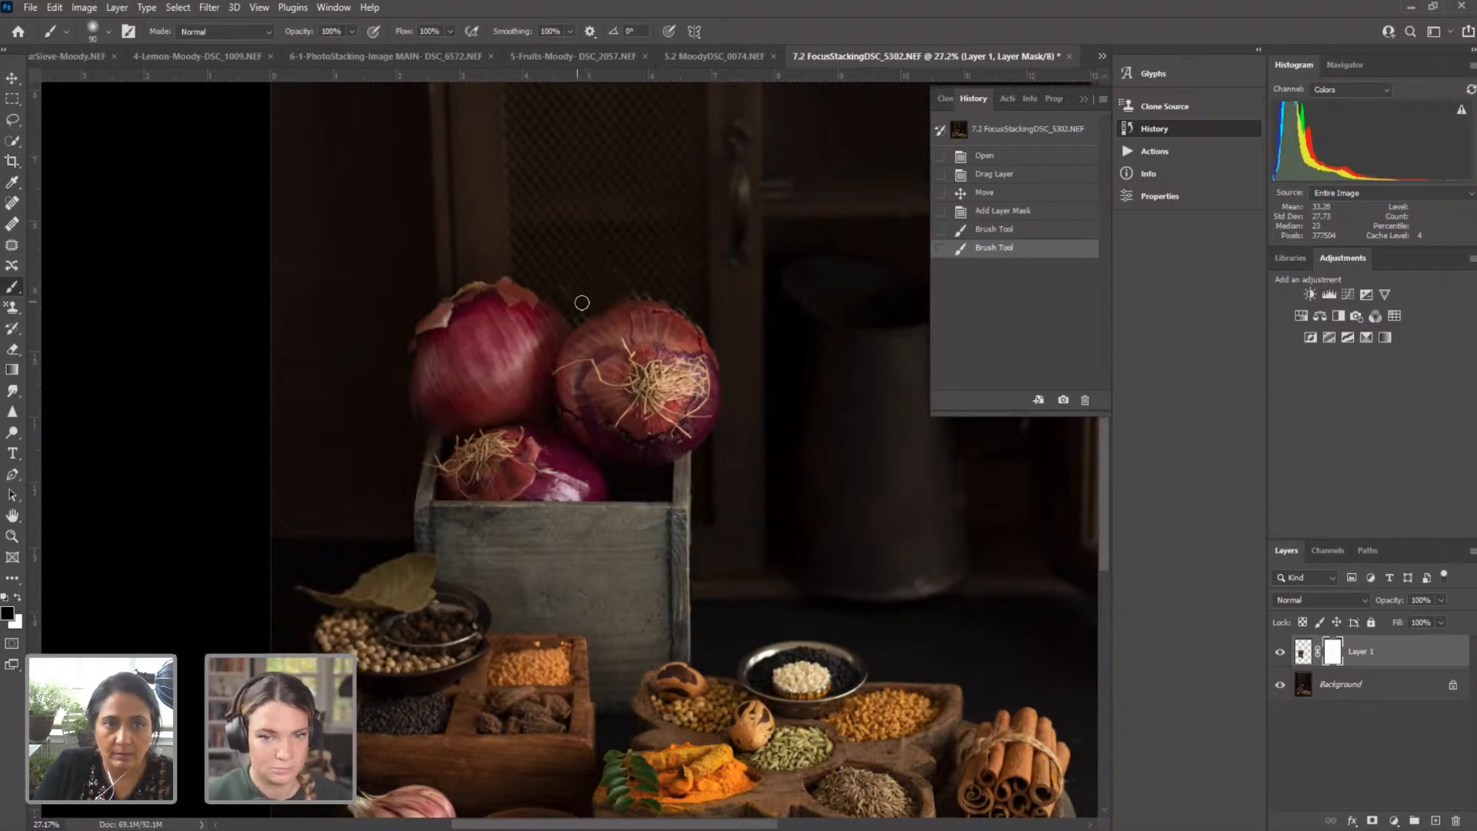
{"action": "left_click_drag", "start_coordinate": [563, 278], "coordinate": [572, 284]}
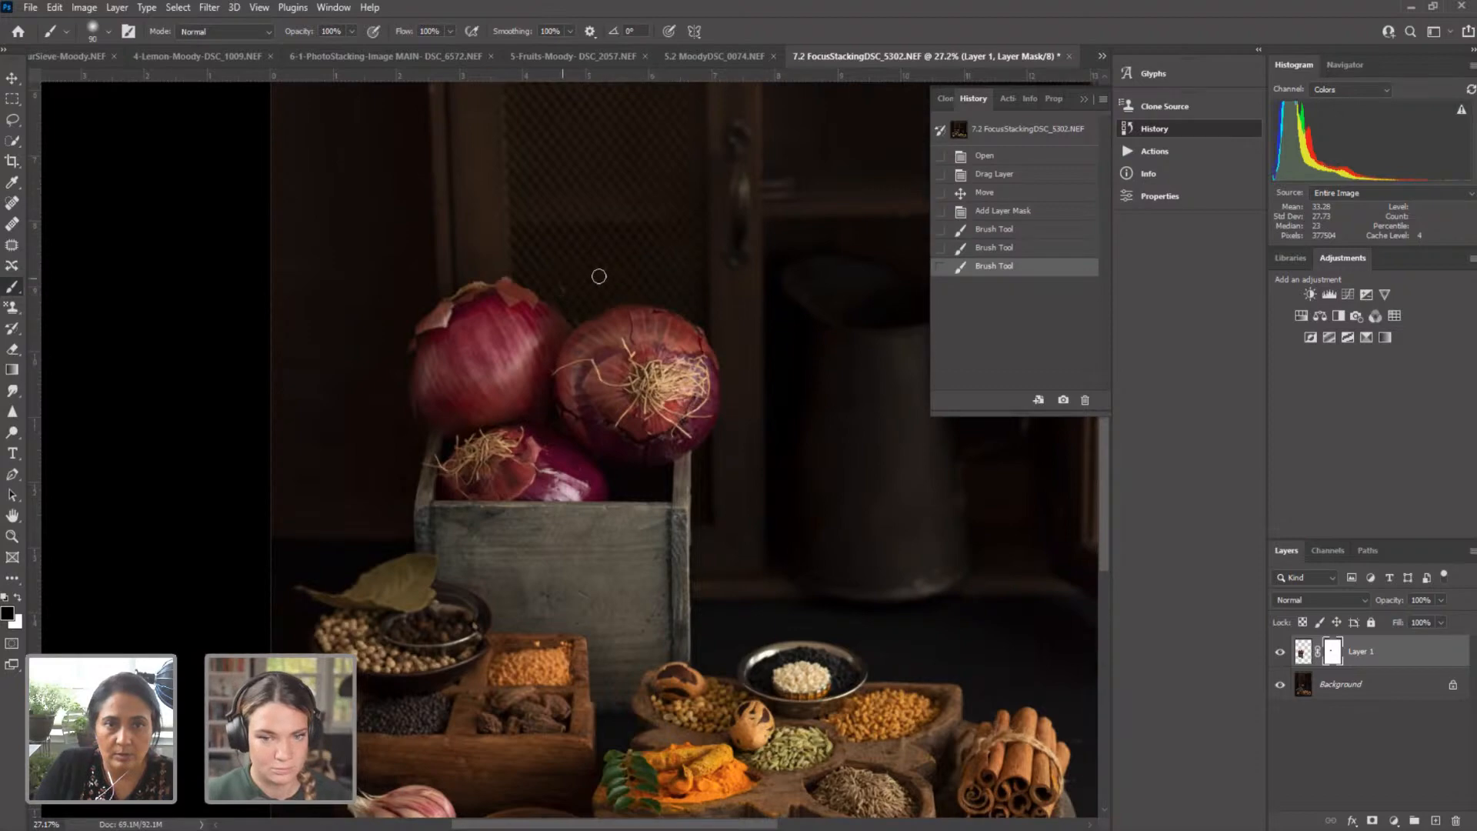
{"action": "left_click_drag", "start_coordinate": [741, 404], "coordinate": [740, 446]}
{"action": "scroll", "coordinate": [740, 445], "scroll_direction": "down", "scroll_amount": 2}
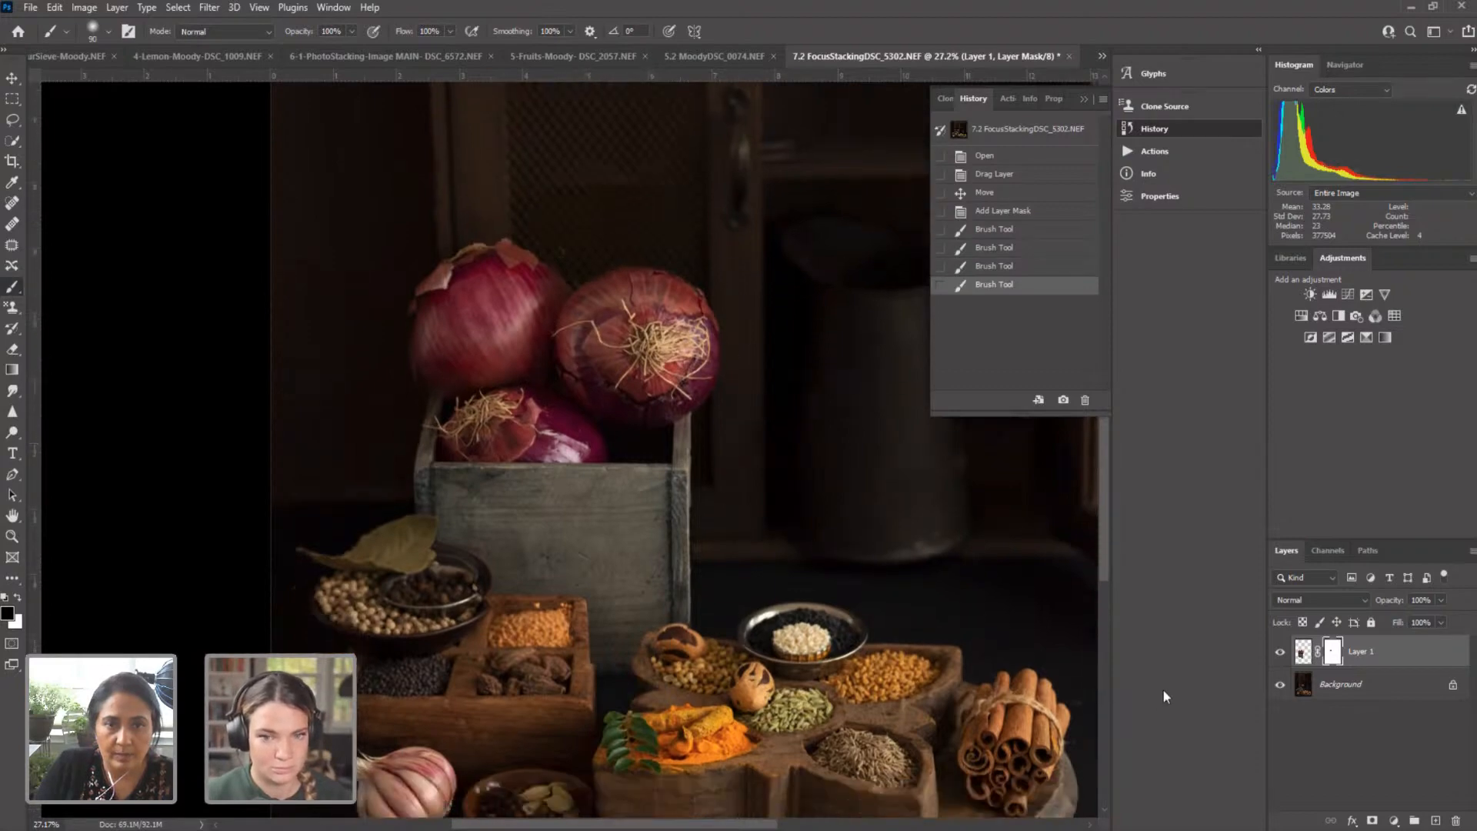
Step: Compare the onions and crate with and without the masked Layer 1
{"action": "left_click", "coordinate": [1282, 655]}
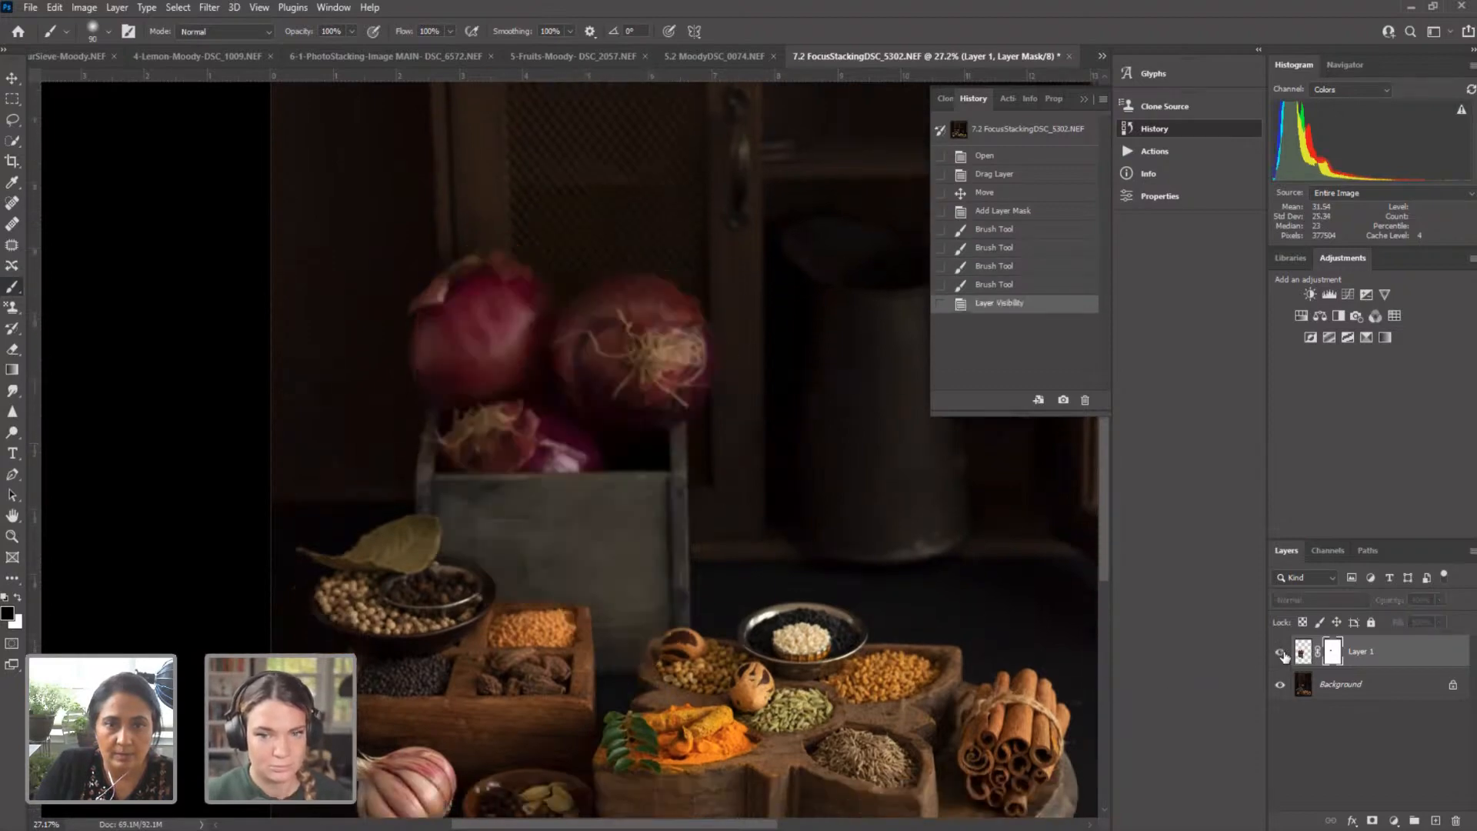
{"action": "left_click", "coordinate": [1280, 653]}
{"action": "left_click", "coordinate": [1282, 654]}
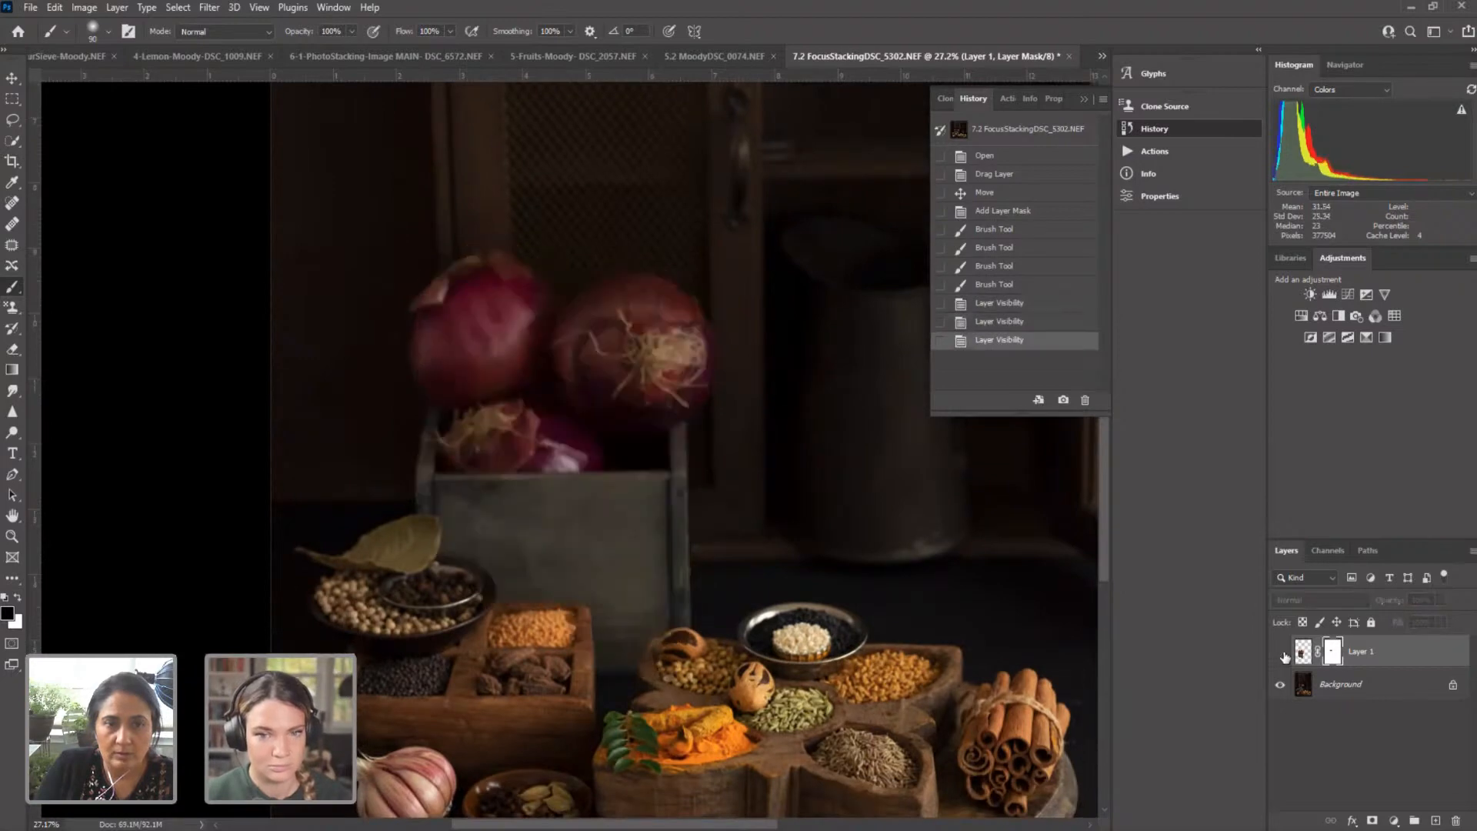
{"action": "left_click", "coordinate": [1281, 653]}
{"action": "left_click", "coordinate": [1283, 654]}
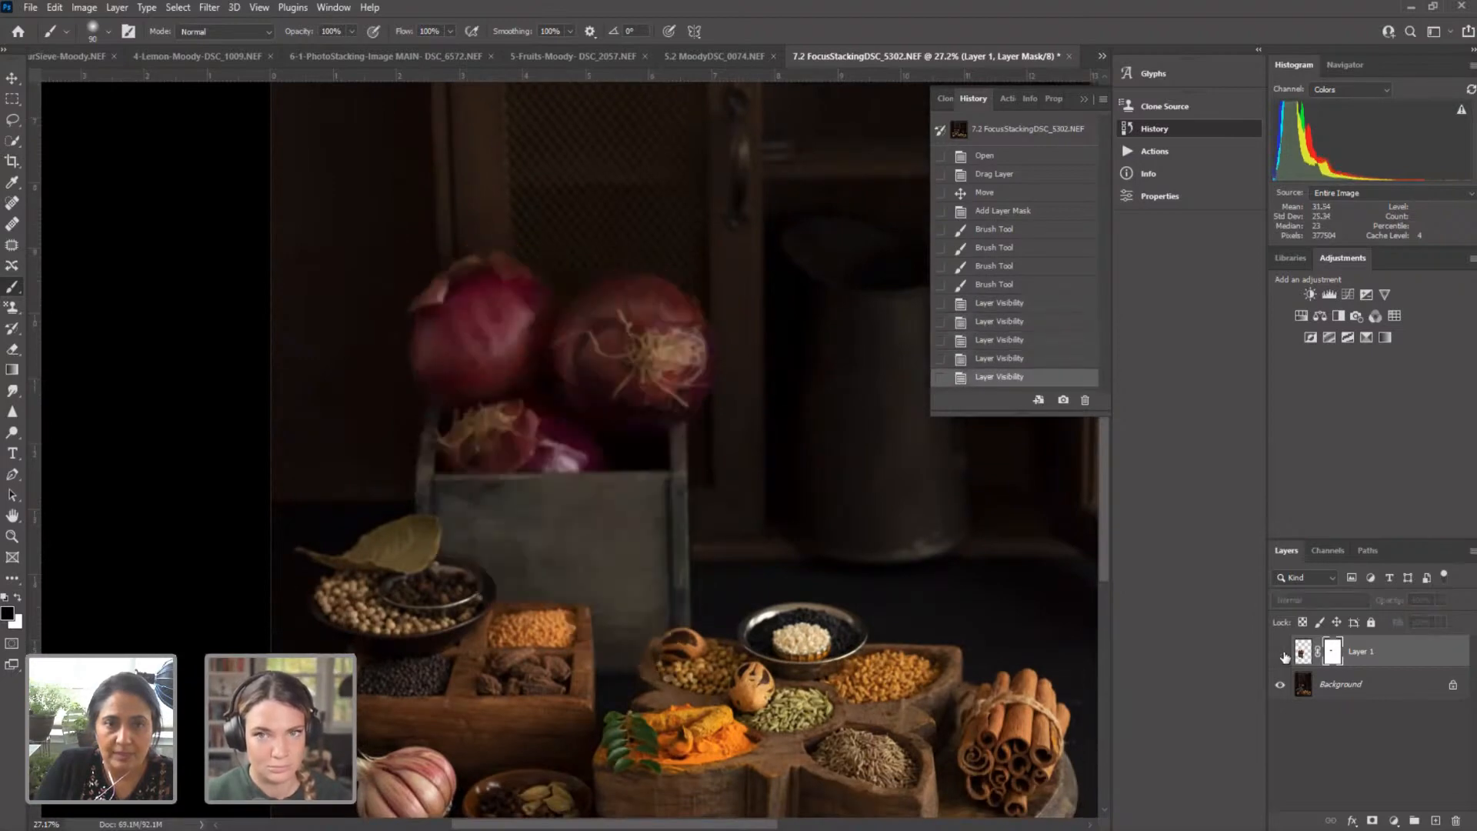
{"action": "left_click", "coordinate": [1282, 654]}
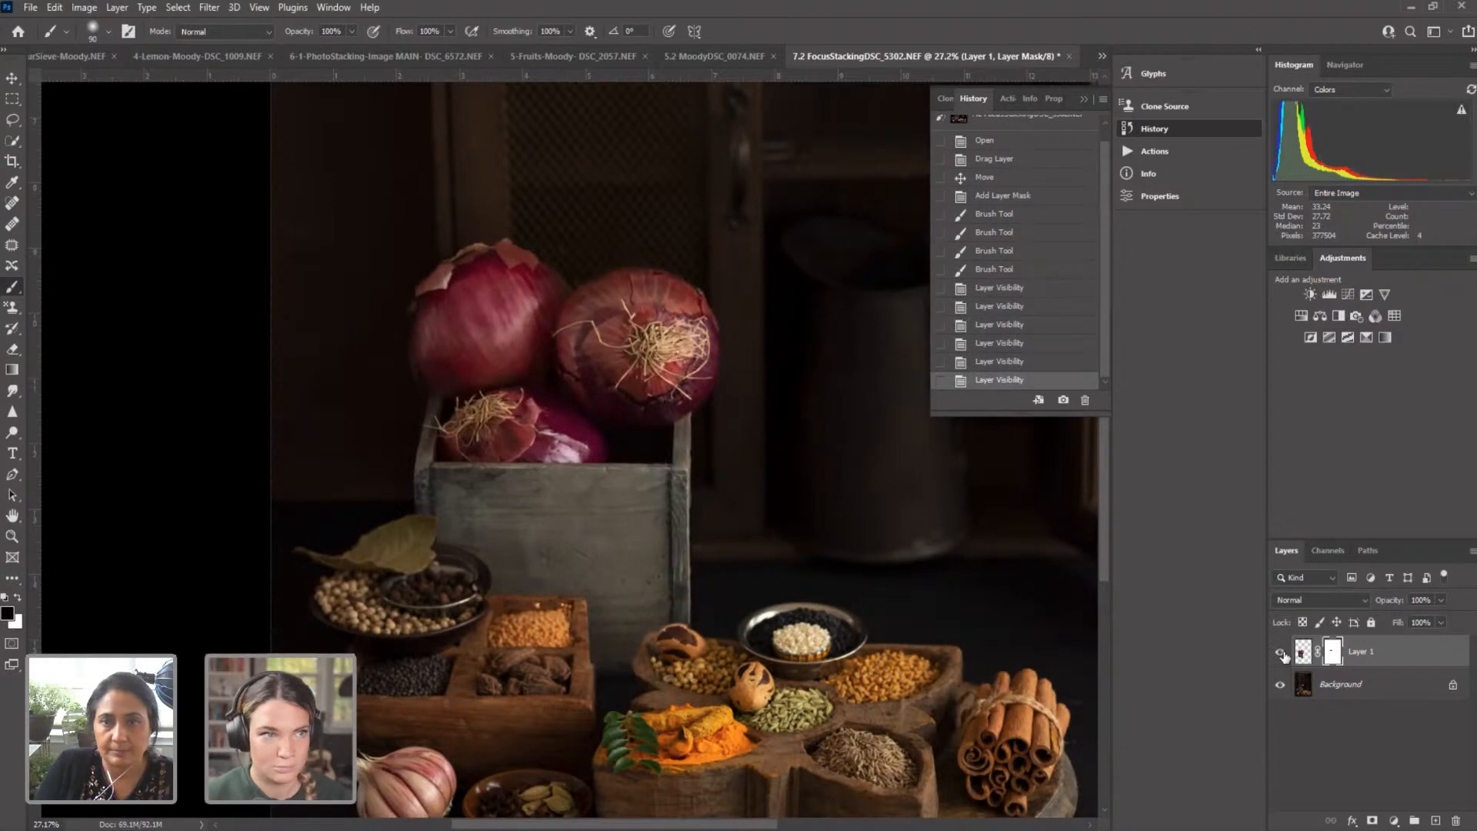
{"action": "left_click", "coordinate": [11, 537]}
{"action": "left_click_drag", "start_coordinate": [639, 473], "coordinate": [569, 472]}
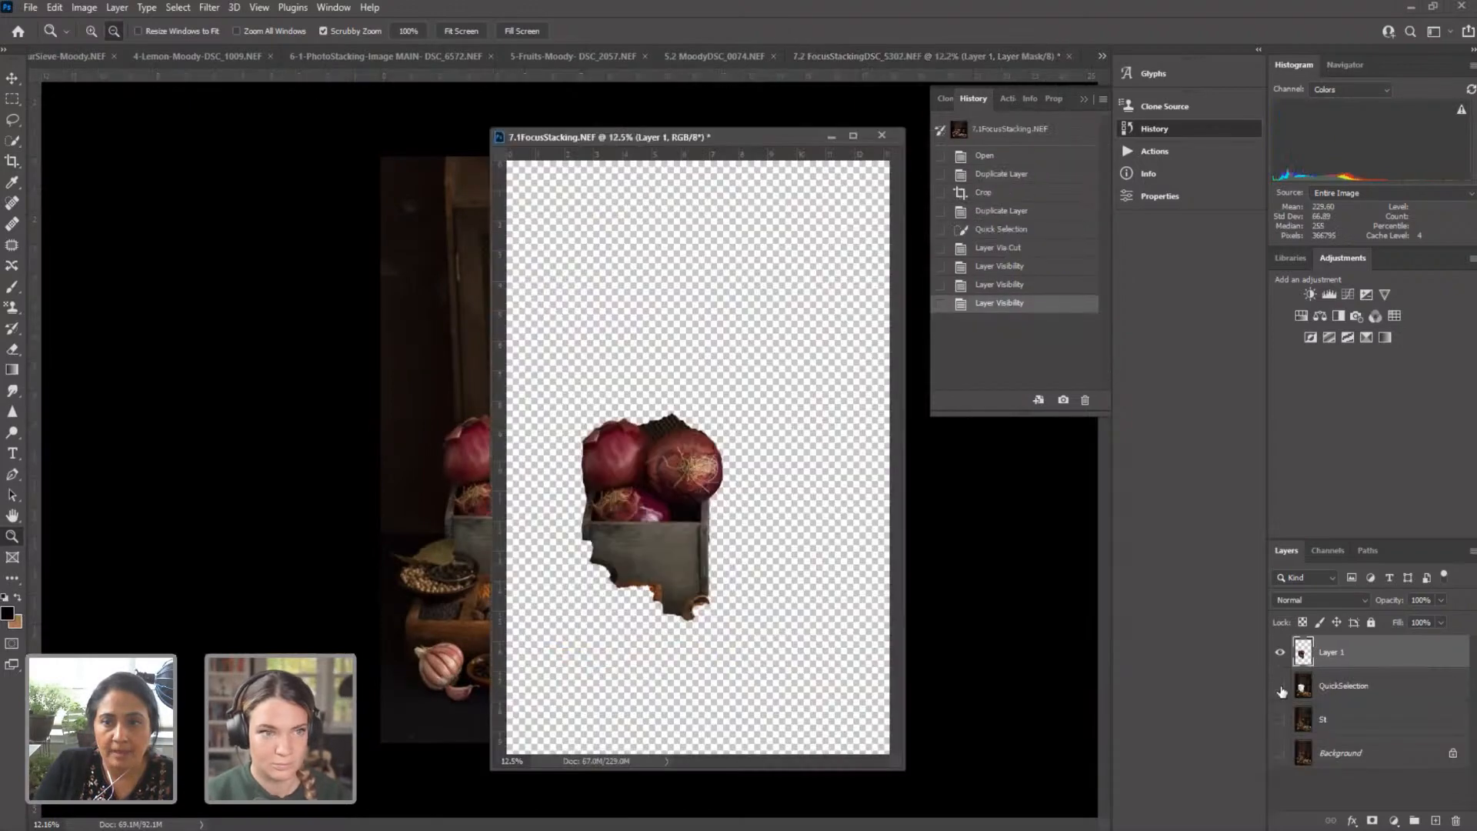
Step: Show the QuickSelection, St and Background layers again in 7.1FocusStacking.NEF
{"action": "left_click", "coordinate": [1280, 686]}
{"action": "left_click", "coordinate": [1280, 720]}
{"action": "left_click", "coordinate": [1280, 753]}
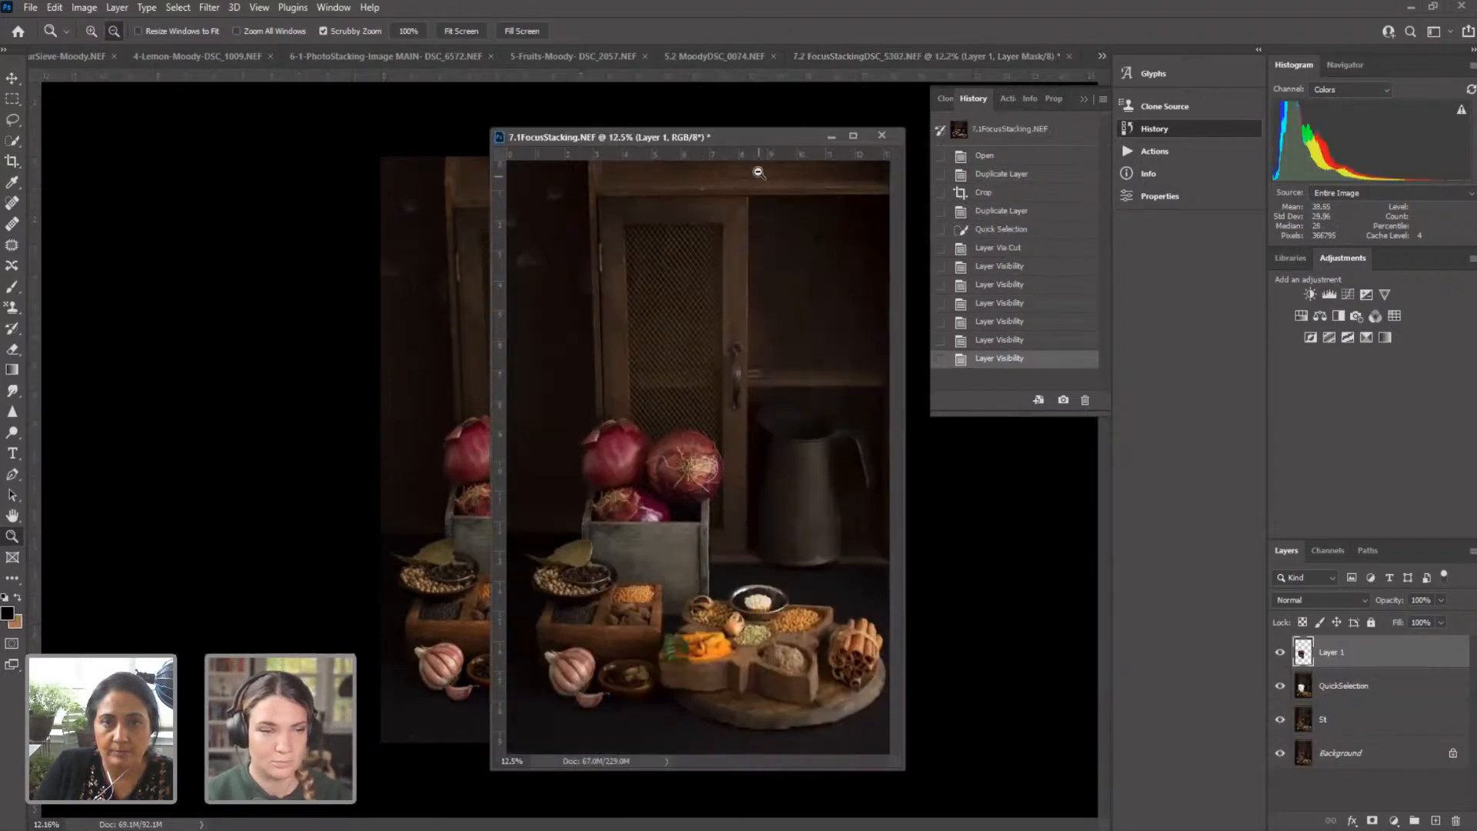
Step: Hide Layer 1 in 7.1FocusStacking.NEF and copy the QuickSelection layer into the 7.2 document above its Layer 1
{"action": "left_click_drag", "start_coordinate": [754, 136], "coordinate": [899, 155]}
{"action": "key", "text": "ctrl+t"}
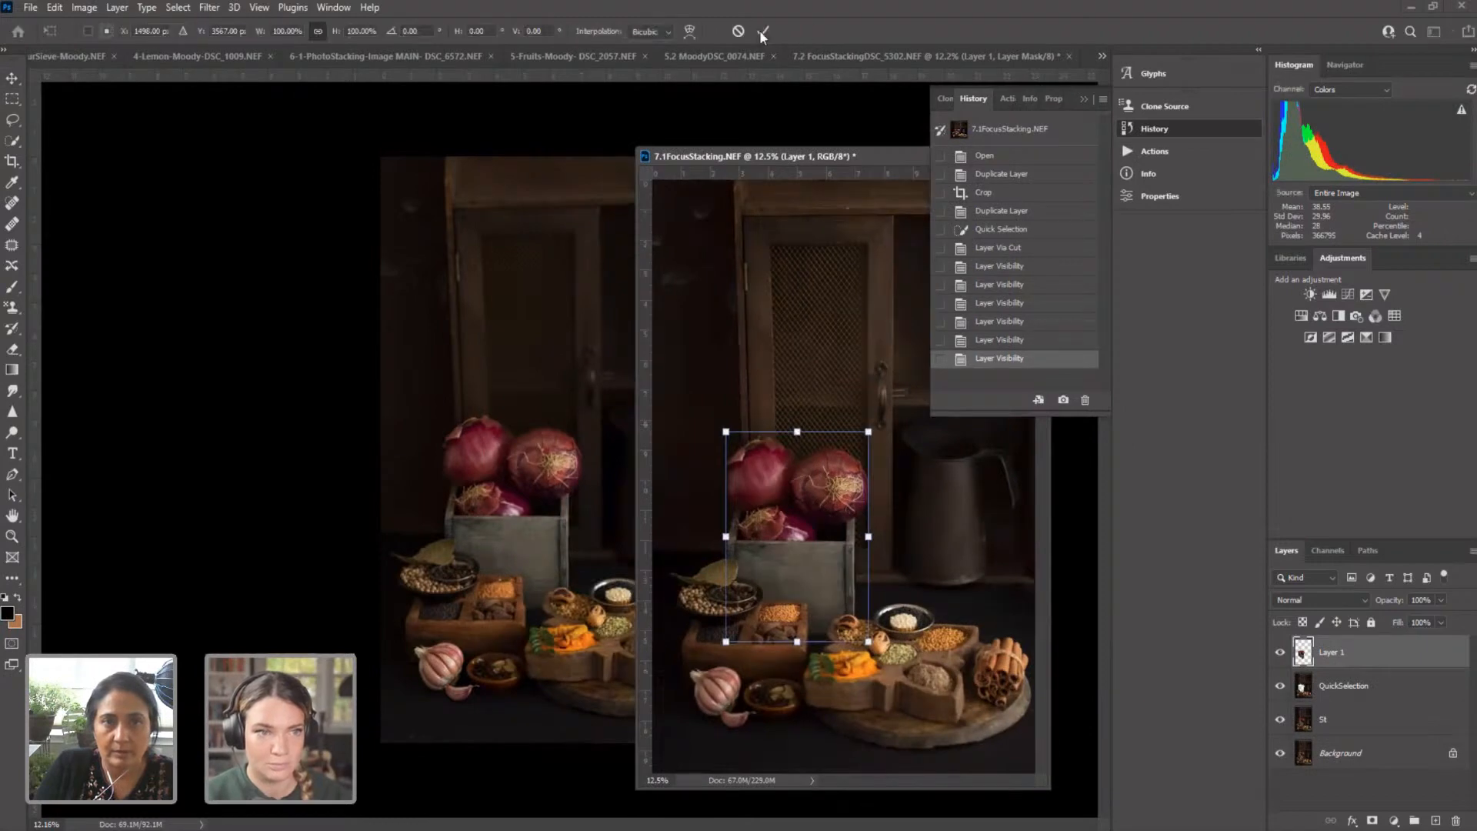
{"action": "left_click", "coordinate": [761, 31]}
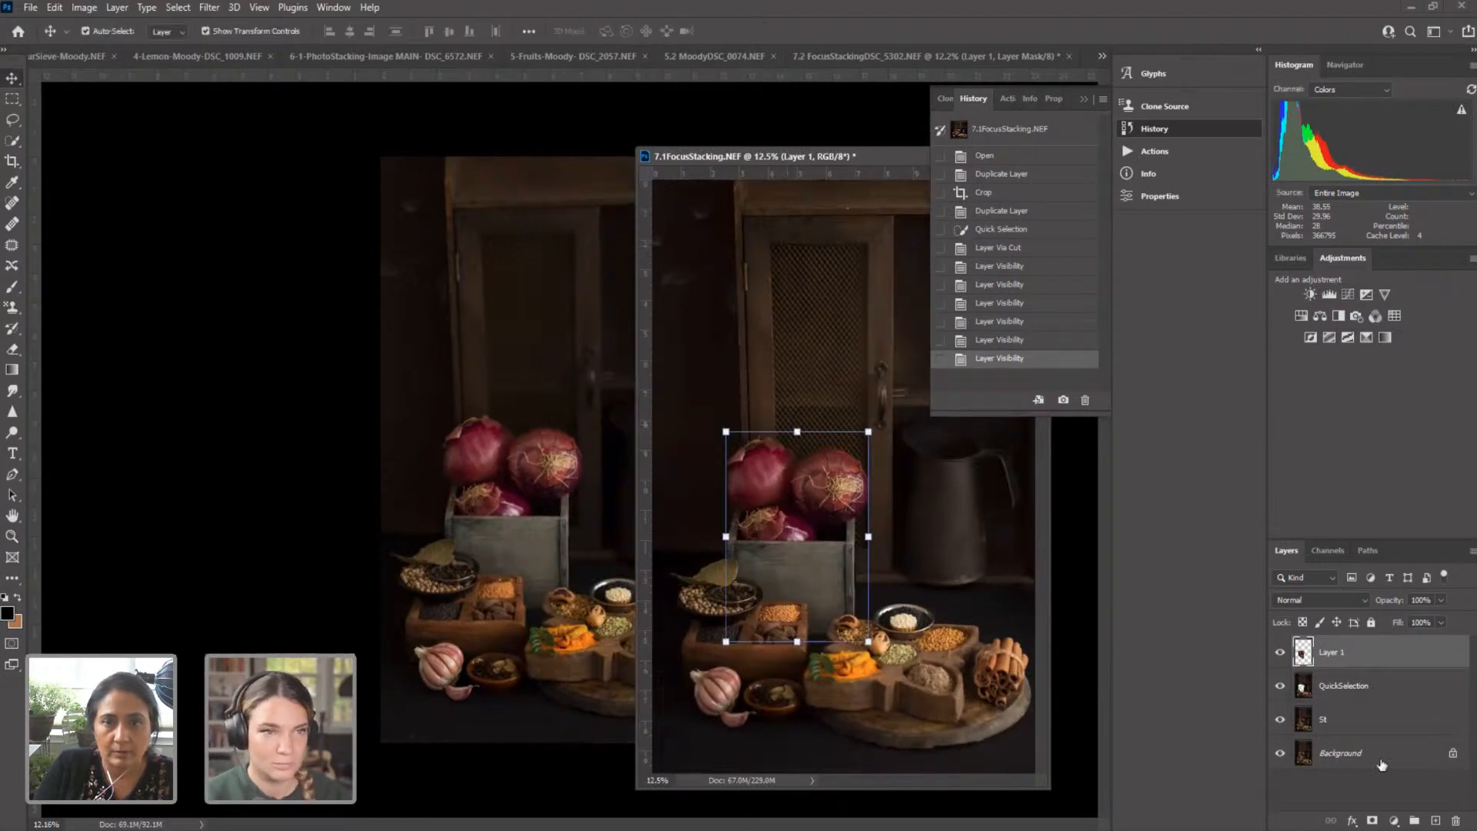
{"action": "left_click", "coordinate": [1280, 652]}
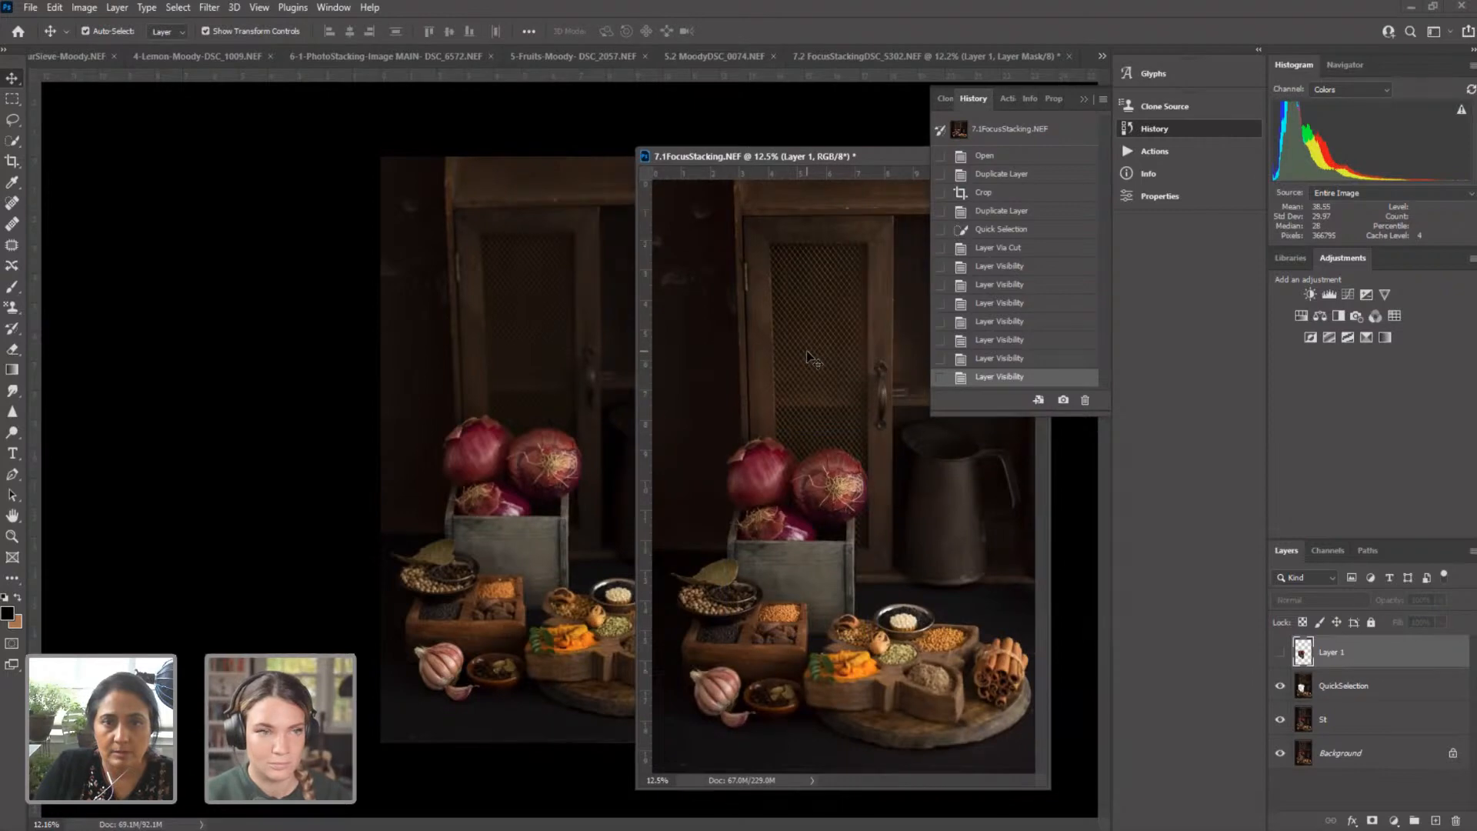
{"action": "left_click_drag", "start_coordinate": [806, 353], "coordinate": [887, 155]}
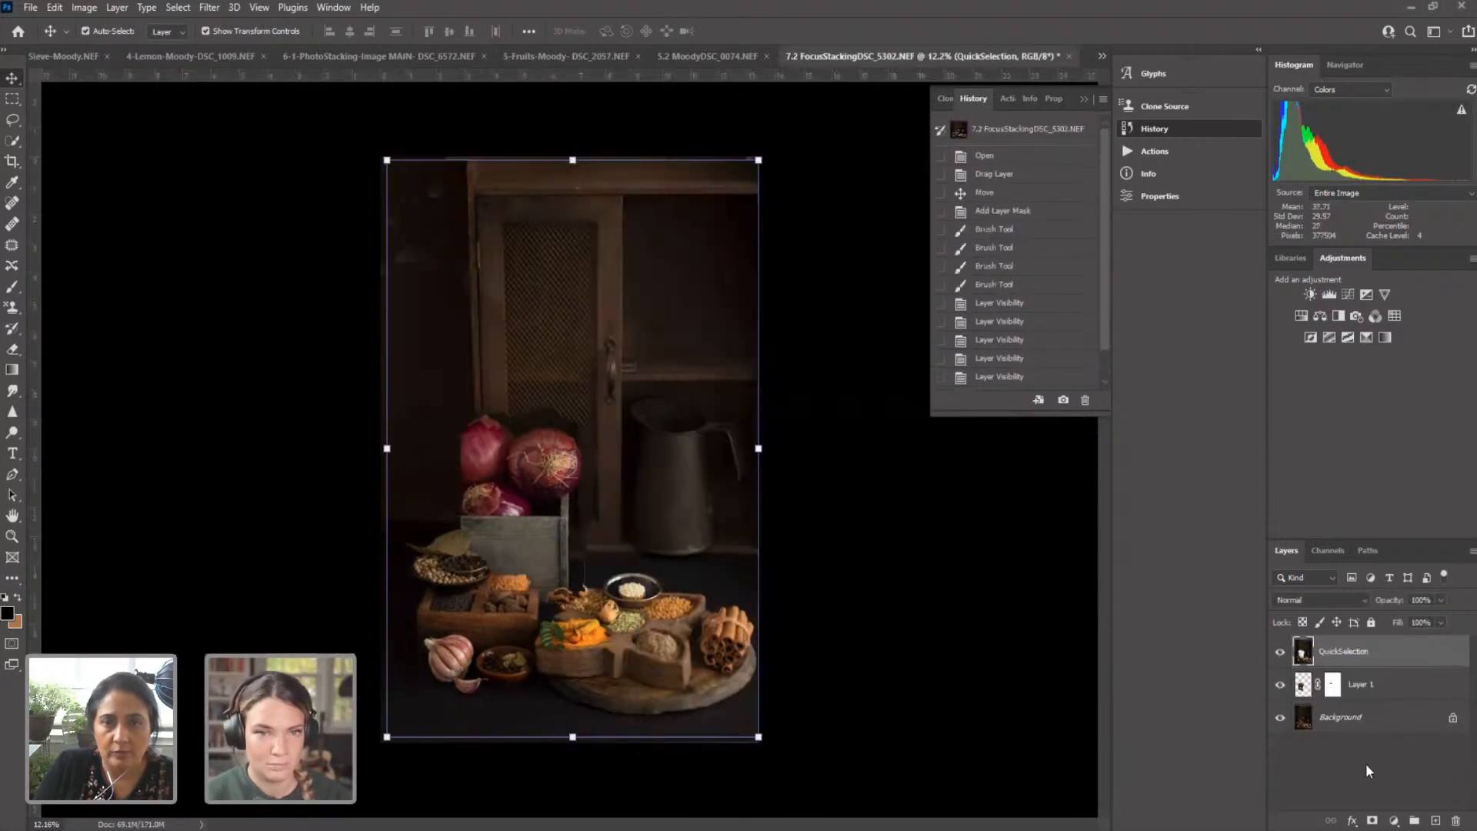
Step: Add a layer mask to QuickSelection and paint out its cabinet, jug, spices and surroundings with a large 1400 px black brush
{"action": "left_click", "coordinate": [1372, 821]}
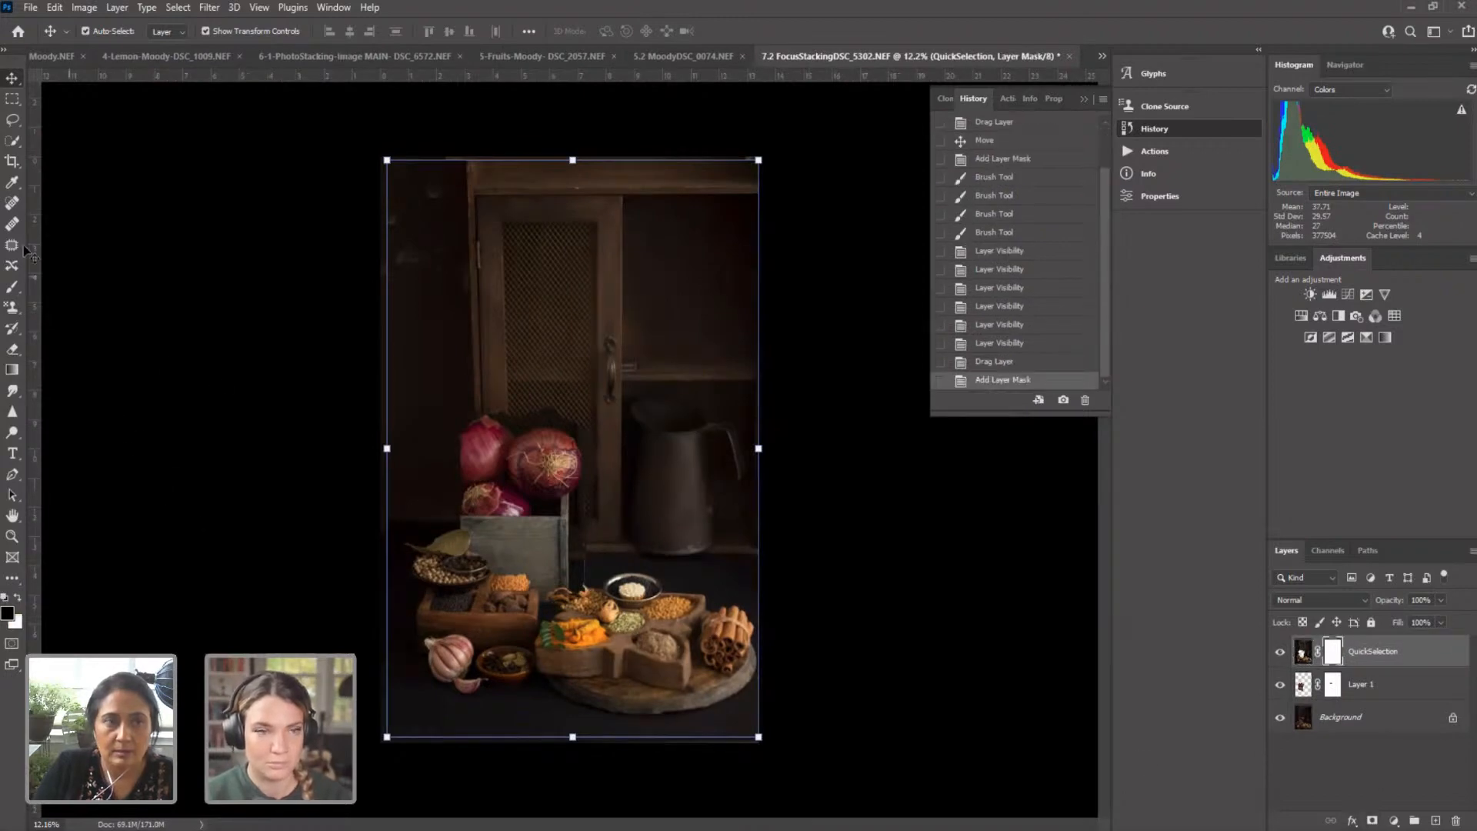
{"action": "left_click", "coordinate": [12, 286]}
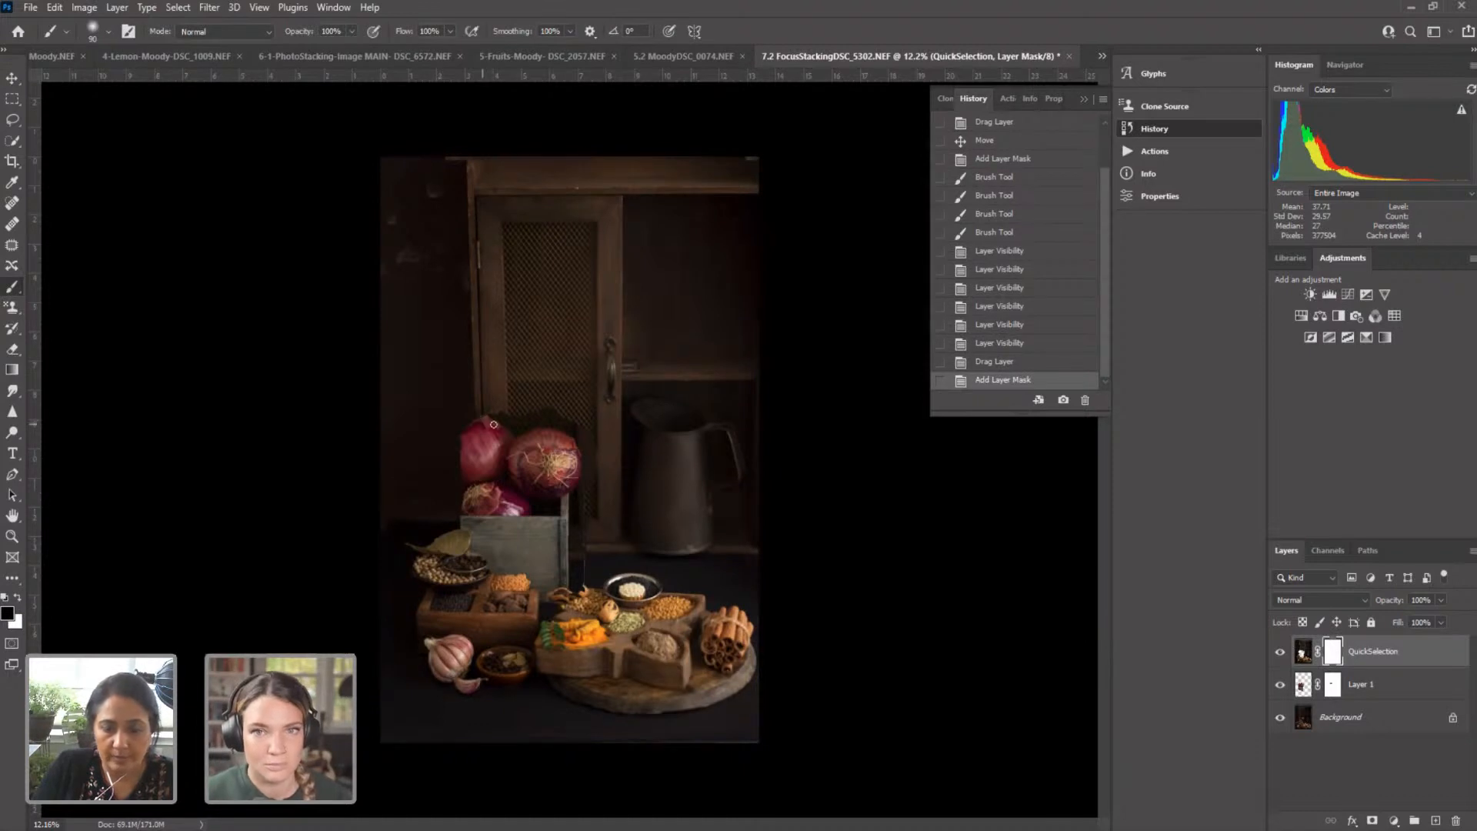
{"action": "key", "text": "bracketright"}
{"action": "key", "text": "bracketright"}
{"action": "key", "text": "bracketright"}
{"action": "key", "text": "bracketright"}
{"action": "key", "text": "bracketright"}
{"action": "key", "text": "bracketright"}
{"action": "key", "text": "bracketright"}
{"action": "key", "text": "bracketright"}
{"action": "key", "text": "bracketright"}
{"action": "key", "text": "bracketright"}
{"action": "key", "text": "bracketright"}
{"action": "key", "text": "bracketright"}
{"action": "key", "text": "bracketright"}
{"action": "key", "text": "bracketright"}
{"action": "key", "text": "bracketright"}
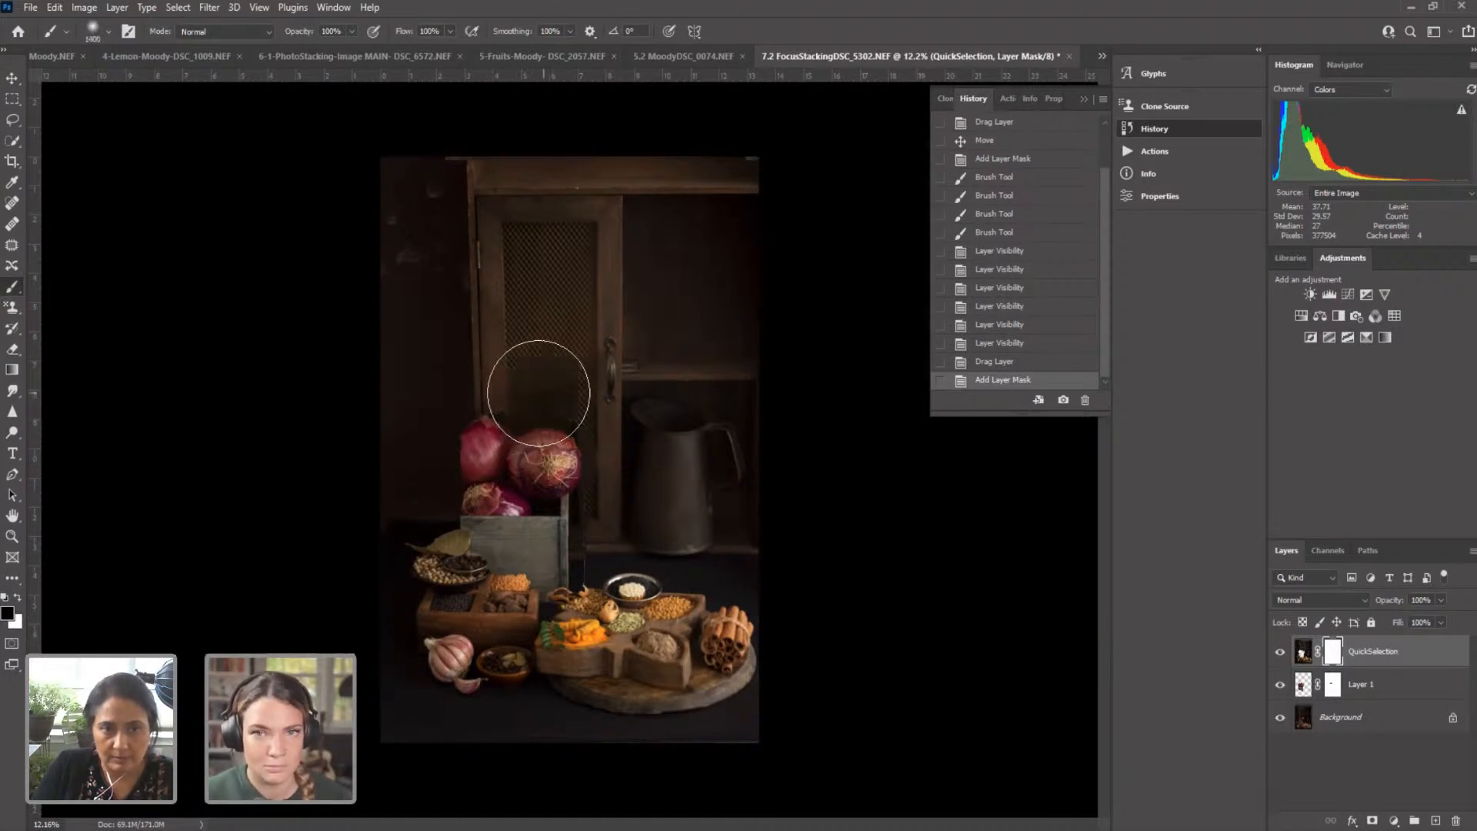
{"action": "mouse_move", "coordinate": [577, 380]}
{"action": "left_mouse_down"}
{"action": "mouse_move", "coordinate": [678, 371]}
{"action": "mouse_move", "coordinate": [682, 407]}
{"action": "mouse_move", "coordinate": [639, 469]}
{"action": "mouse_move", "coordinate": [697, 490]}
{"action": "mouse_move", "coordinate": [704, 396]}
{"action": "mouse_move", "coordinate": [654, 244]}
{"action": "mouse_move", "coordinate": [552, 196]}
{"action": "mouse_move", "coordinate": [625, 204]}
{"action": "mouse_move", "coordinate": [501, 205]}
{"action": "left_mouse_up"}
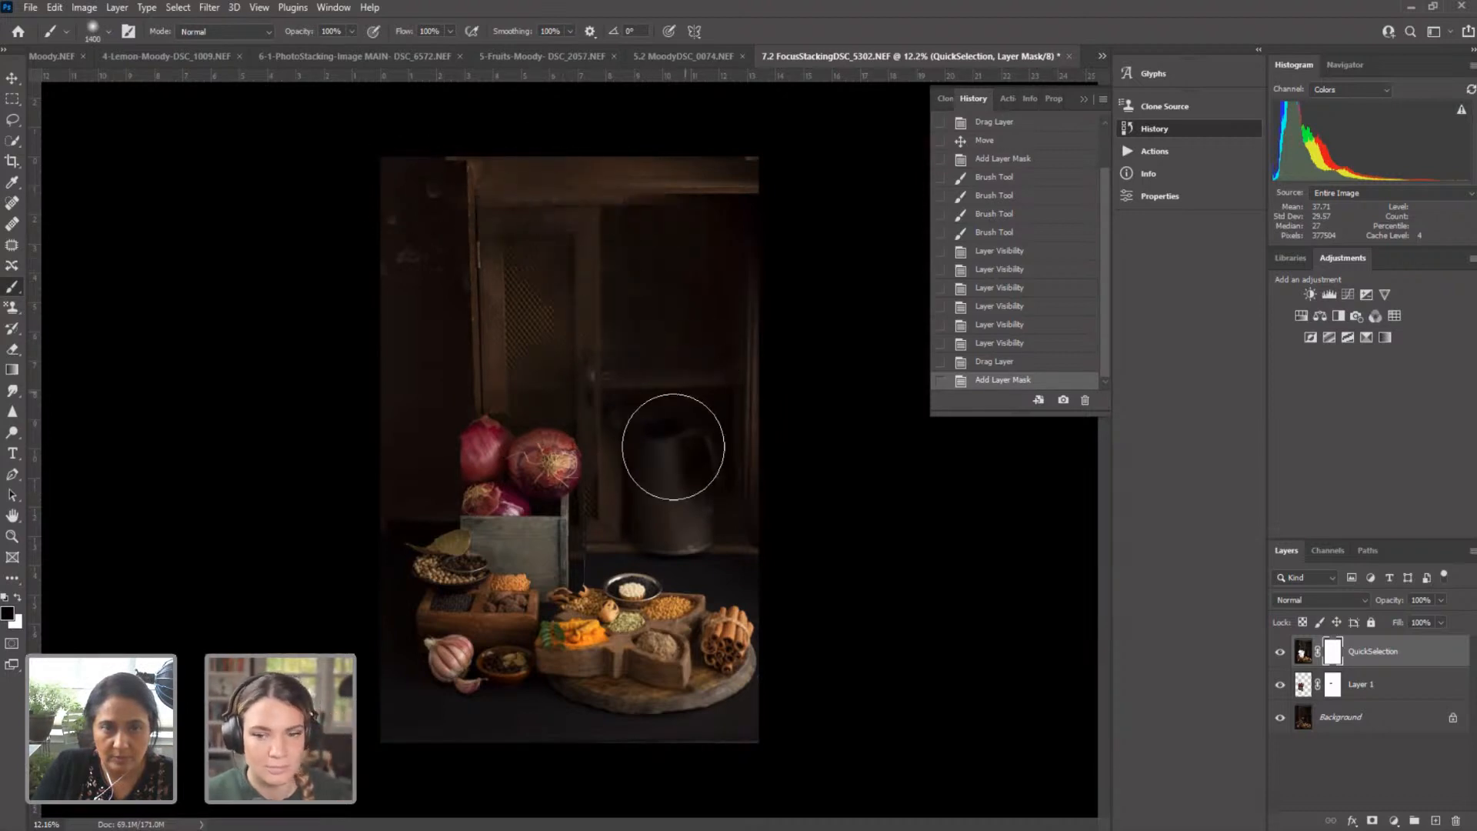
{"action": "mouse_move", "coordinate": [673, 446]}
{"action": "left_mouse_down"}
{"action": "mouse_move", "coordinate": [632, 468]}
{"action": "mouse_move", "coordinate": [633, 513]}
{"action": "mouse_move", "coordinate": [765, 538]}
{"action": "left_mouse_up"}
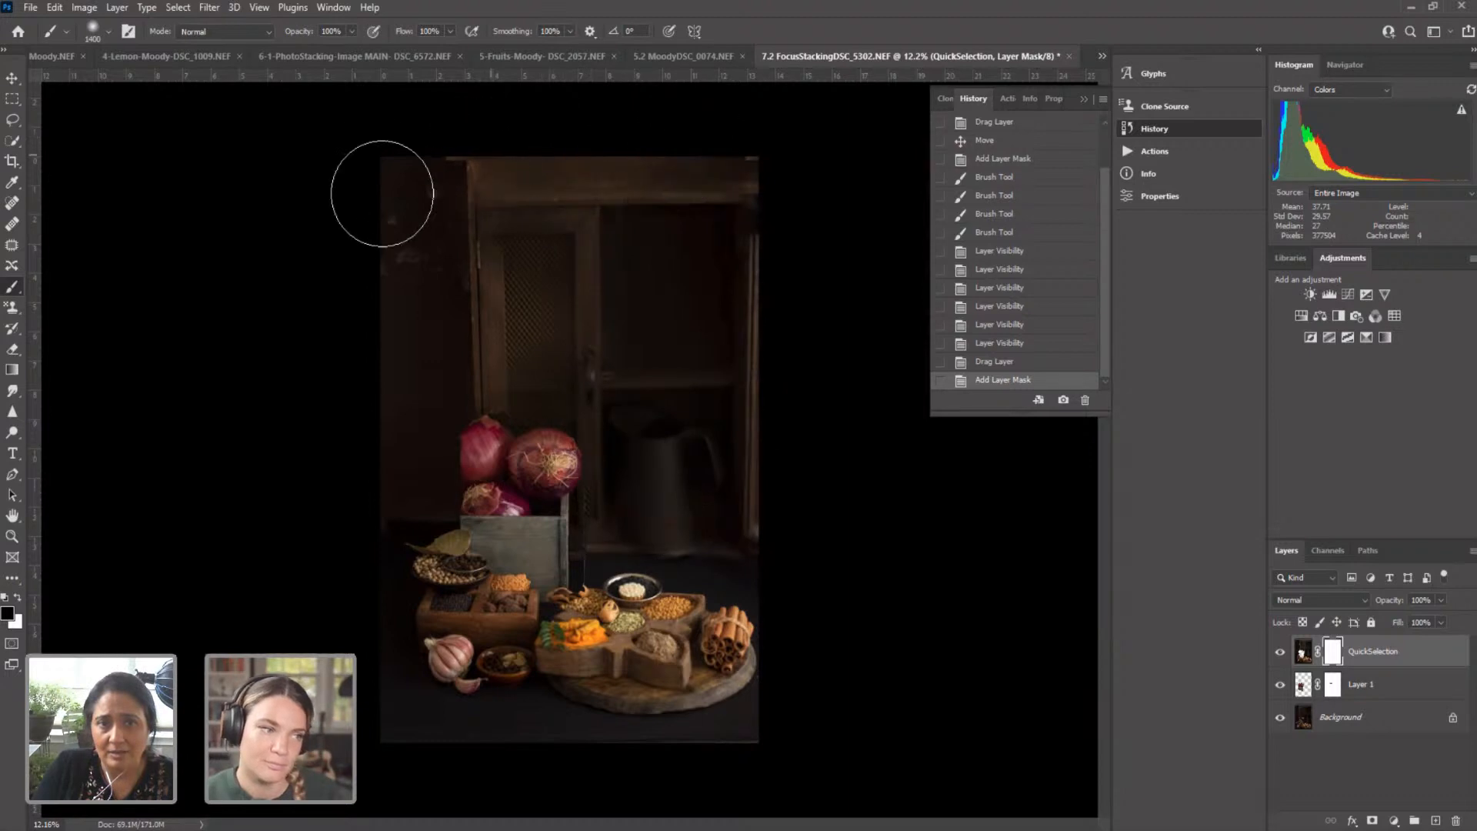
{"action": "mouse_move", "coordinate": [382, 193]}
{"action": "left_mouse_down"}
{"action": "mouse_move", "coordinate": [437, 271]}
{"action": "mouse_move", "coordinate": [429, 317]}
{"action": "mouse_move", "coordinate": [358, 445]}
{"action": "mouse_move", "coordinate": [360, 487]}
{"action": "mouse_move", "coordinate": [409, 442]}
{"action": "mouse_move", "coordinate": [451, 460]}
{"action": "mouse_move", "coordinate": [437, 491]}
{"action": "mouse_move", "coordinate": [449, 455]}
{"action": "mouse_move", "coordinate": [431, 495]}
{"action": "left_mouse_up"}
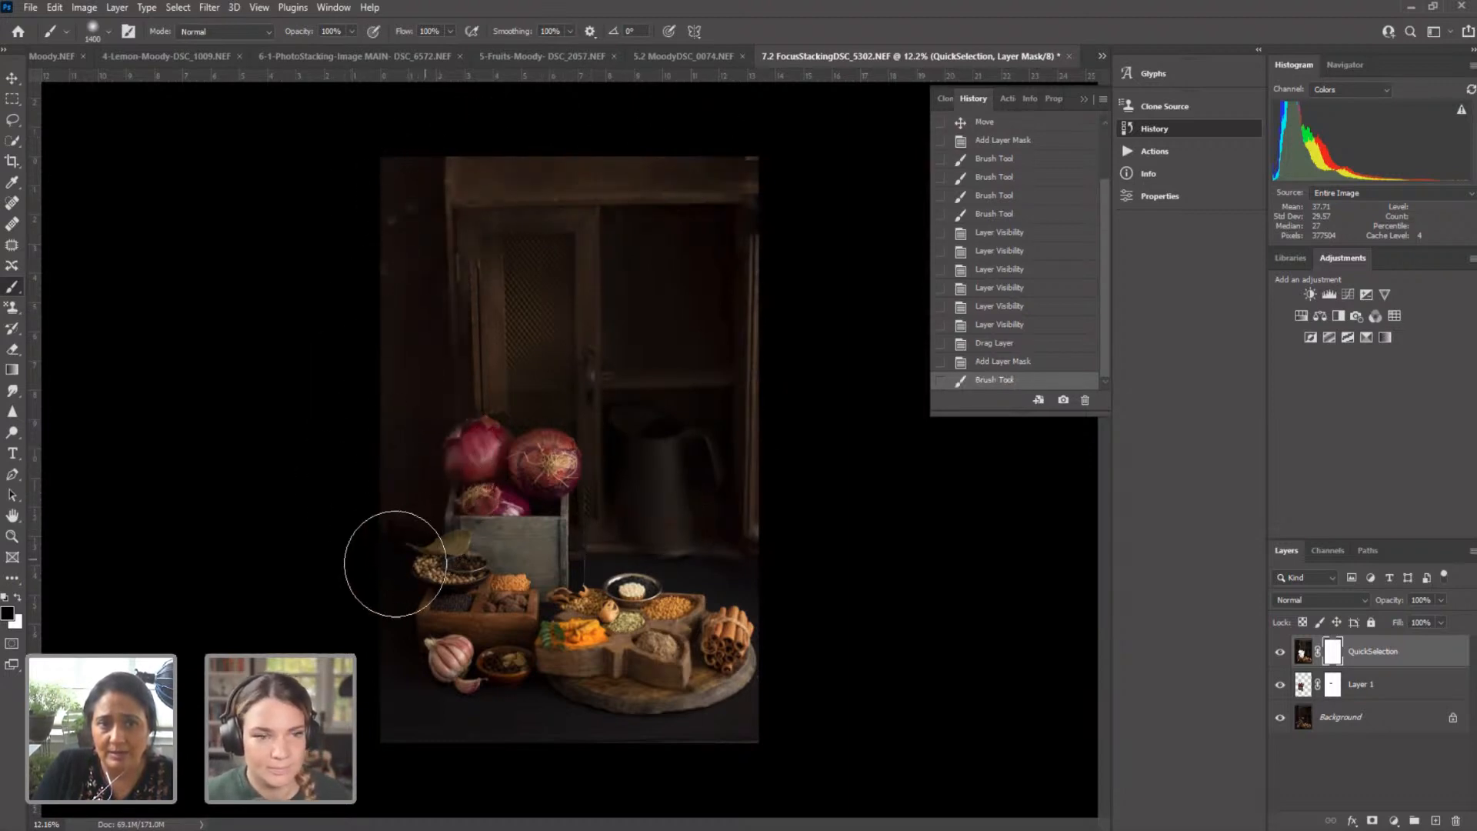
{"action": "mouse_move", "coordinate": [394, 564]}
{"action": "left_mouse_down"}
{"action": "mouse_move", "coordinate": [404, 610]}
{"action": "mouse_move", "coordinate": [479, 673]}
{"action": "mouse_move", "coordinate": [445, 697]}
{"action": "mouse_move", "coordinate": [455, 717]}
{"action": "mouse_move", "coordinate": [567, 703]}
{"action": "left_mouse_up"}
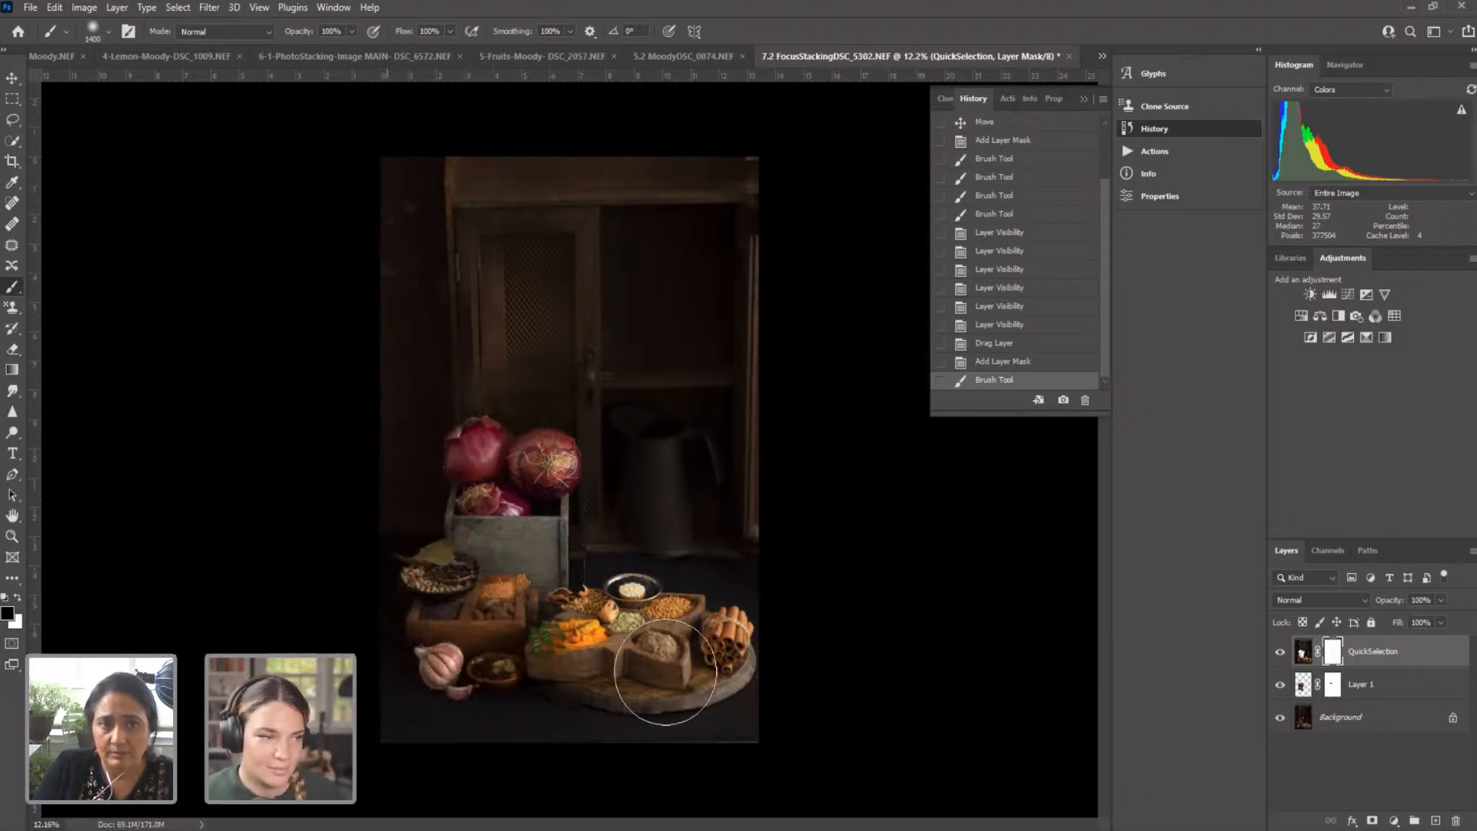
{"action": "mouse_move", "coordinate": [666, 671]}
{"action": "left_mouse_down"}
{"action": "mouse_move", "coordinate": [595, 617]}
{"action": "mouse_move", "coordinate": [637, 603]}
{"action": "mouse_move", "coordinate": [764, 616]}
{"action": "mouse_move", "coordinate": [688, 736]}
{"action": "mouse_move", "coordinate": [489, 741]}
{"action": "mouse_move", "coordinate": [757, 693]}
{"action": "mouse_move", "coordinate": [713, 585]}
{"action": "left_mouse_up"}
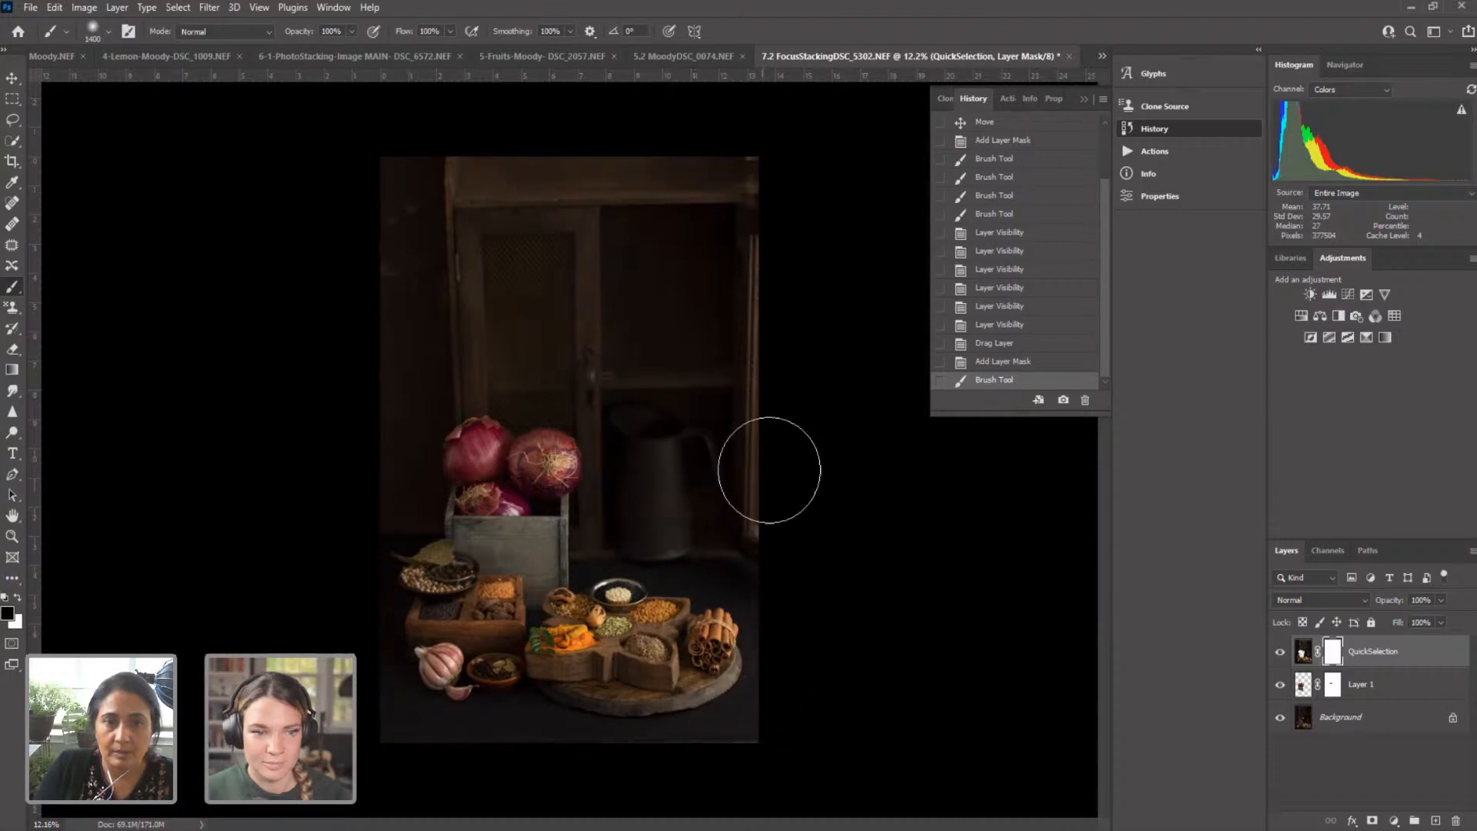
{"action": "left_click_drag", "start_coordinate": [762, 190], "coordinate": [748, 171]}
{"action": "left_click_drag", "start_coordinate": [533, 148], "coordinate": [507, 146]}
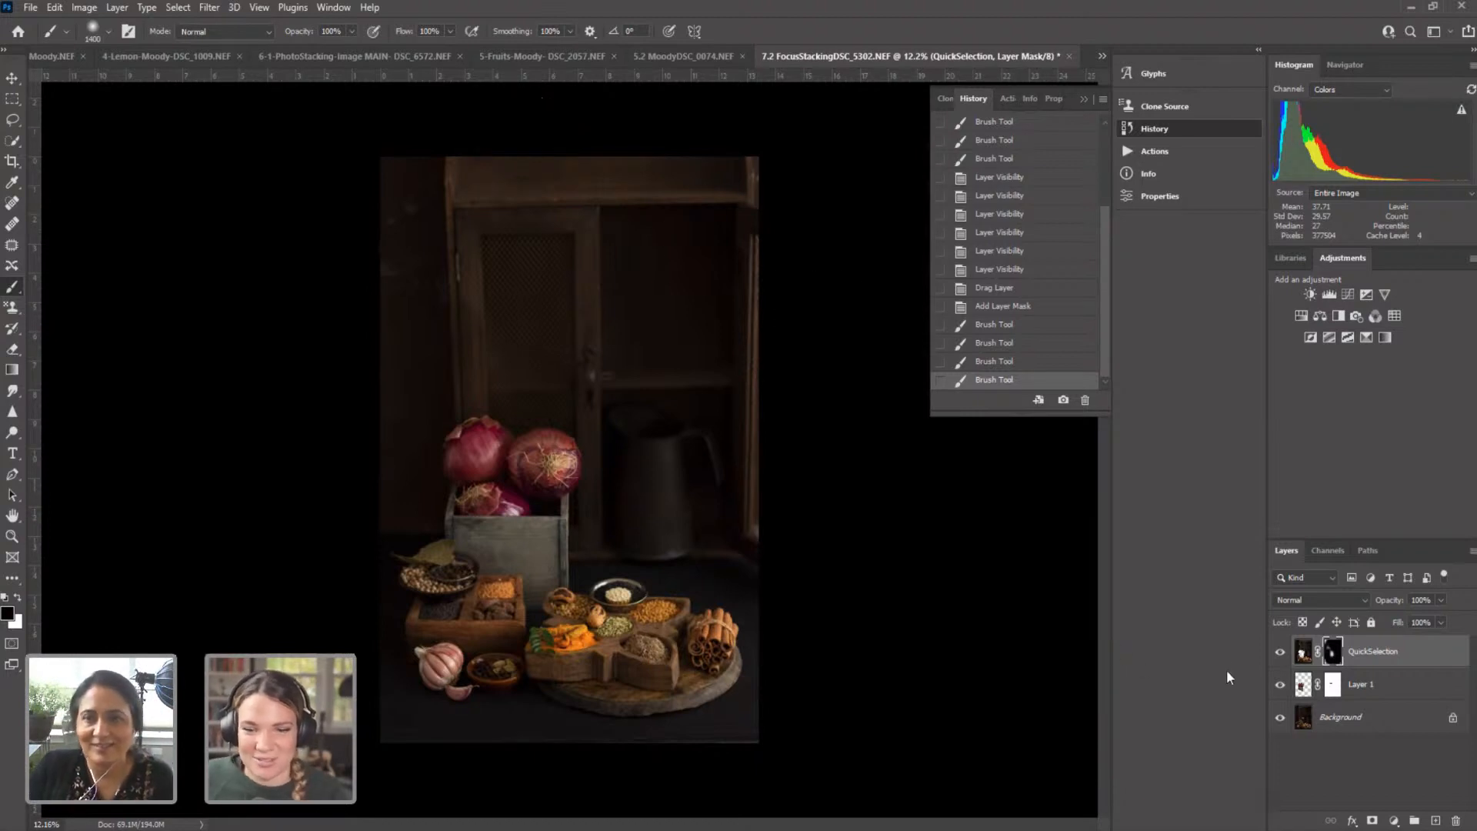
Step: Compare the image with and without the QuickSelection and Layer 1 layers, leaving QuickSelection hidden and Layer 1 shown
{"action": "left_click", "coordinate": [1279, 653]}
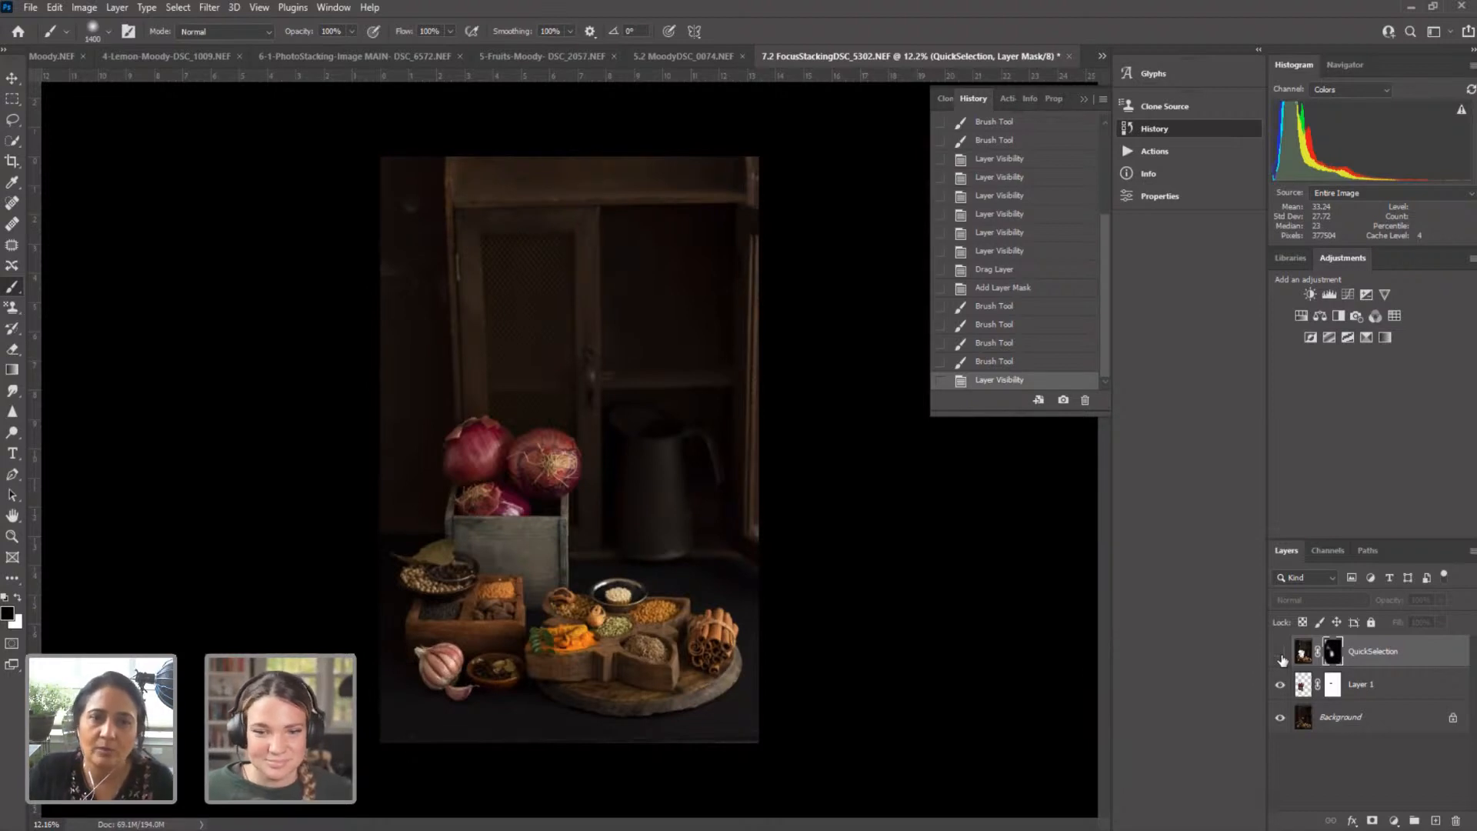
{"action": "left_click", "coordinate": [1280, 653]}
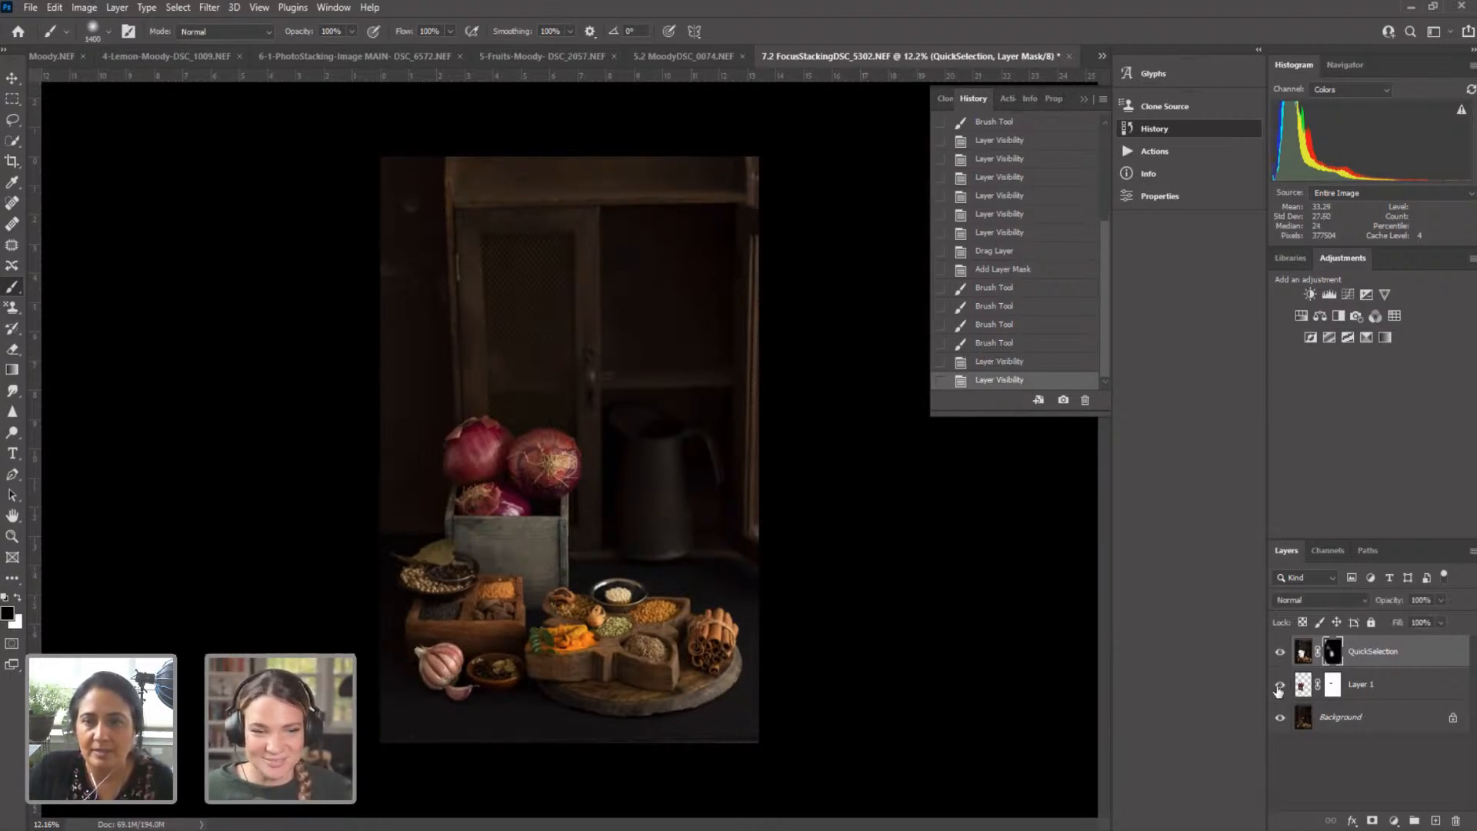
{"action": "left_click", "coordinate": [1278, 685]}
{"action": "left_click", "coordinate": [1278, 686]}
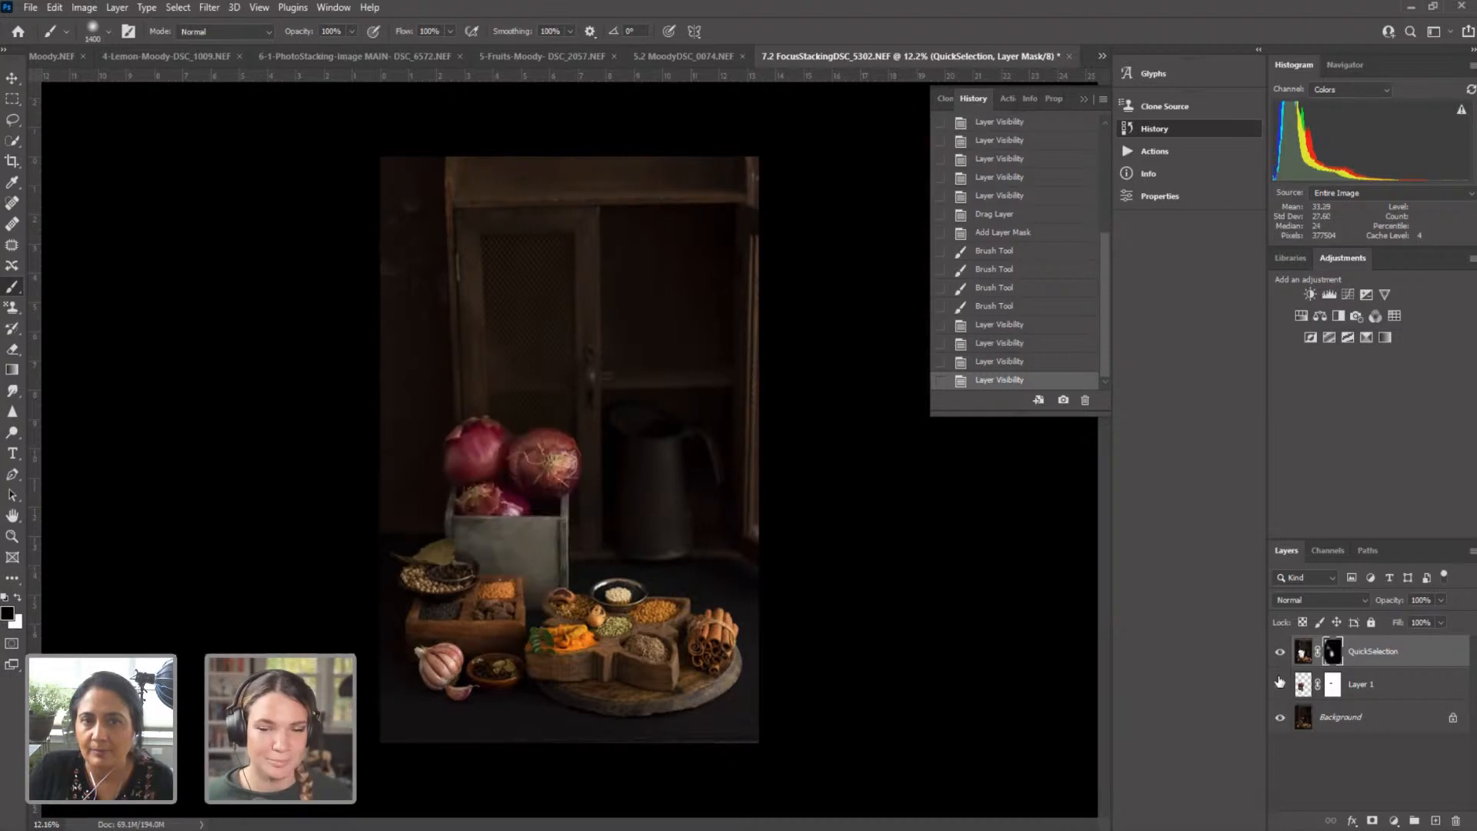
{"action": "left_click", "coordinate": [1281, 653]}
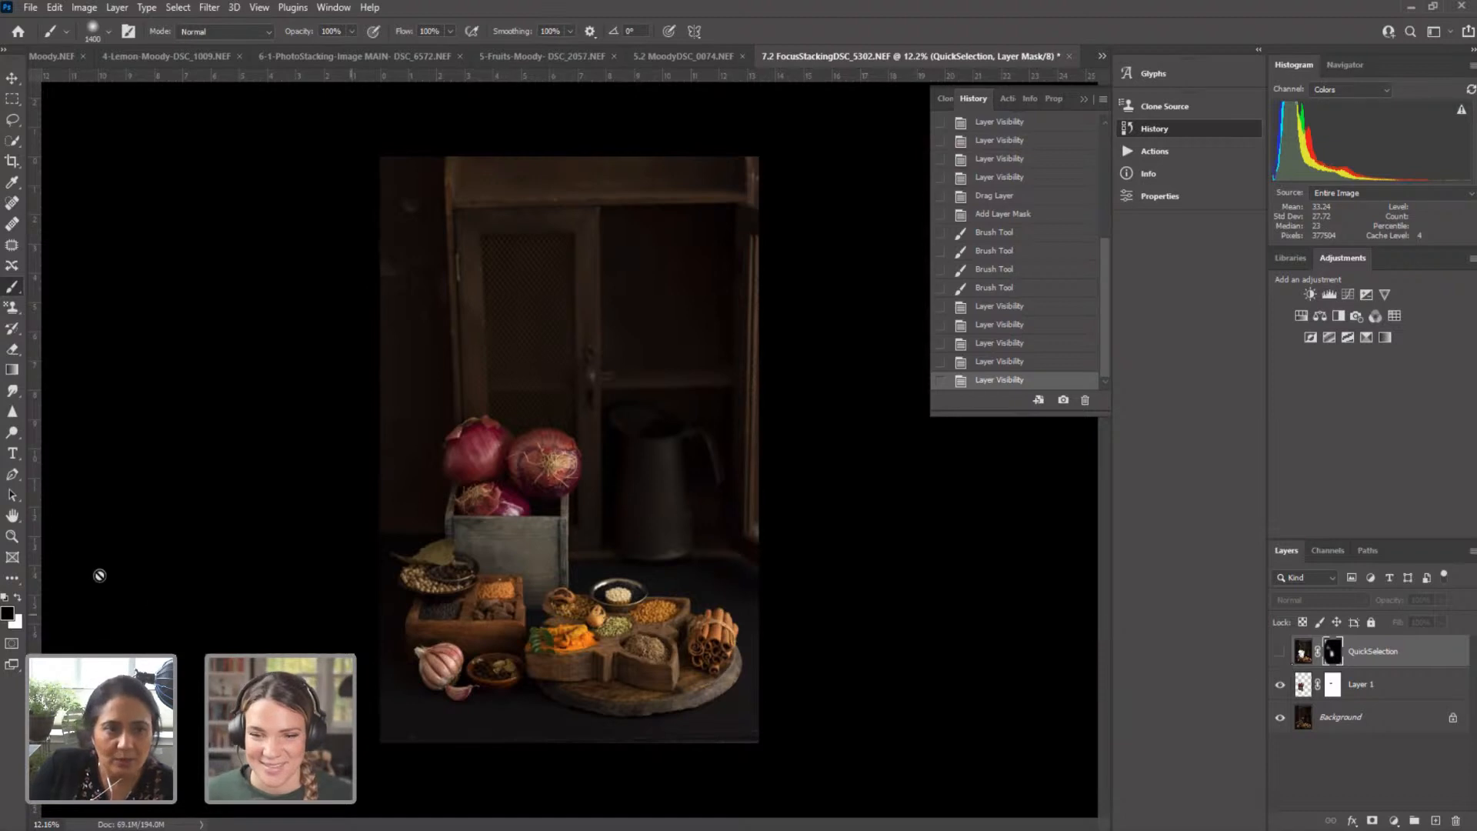
Step: Examine the onions close up with and without Layer 1
{"action": "left_click", "coordinate": [17, 536]}
{"action": "left_click_drag", "start_coordinate": [557, 474], "coordinate": [626, 462]}
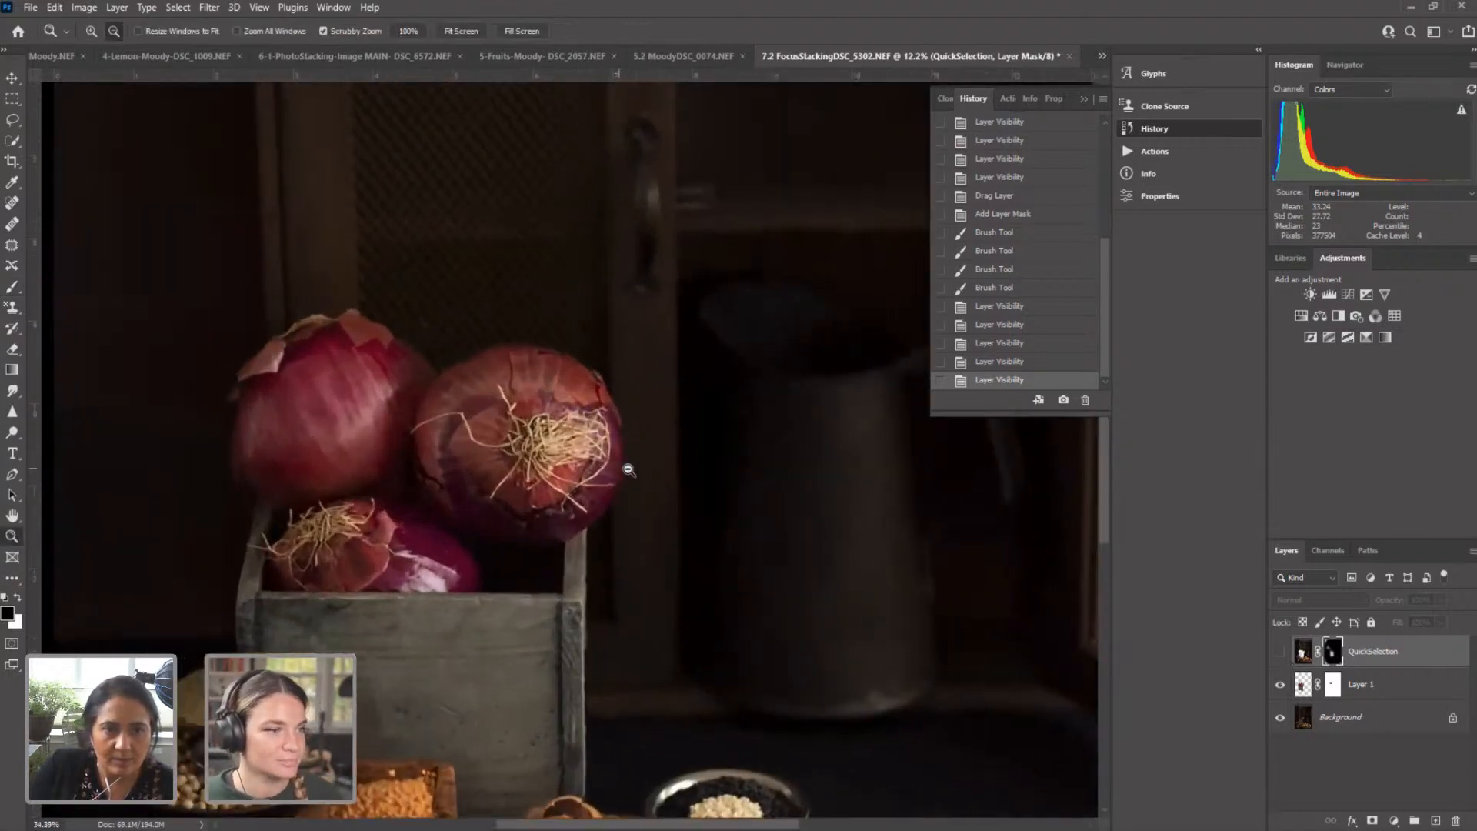
{"action": "left_click", "coordinate": [1281, 685]}
{"action": "left_click", "coordinate": [1281, 685]}
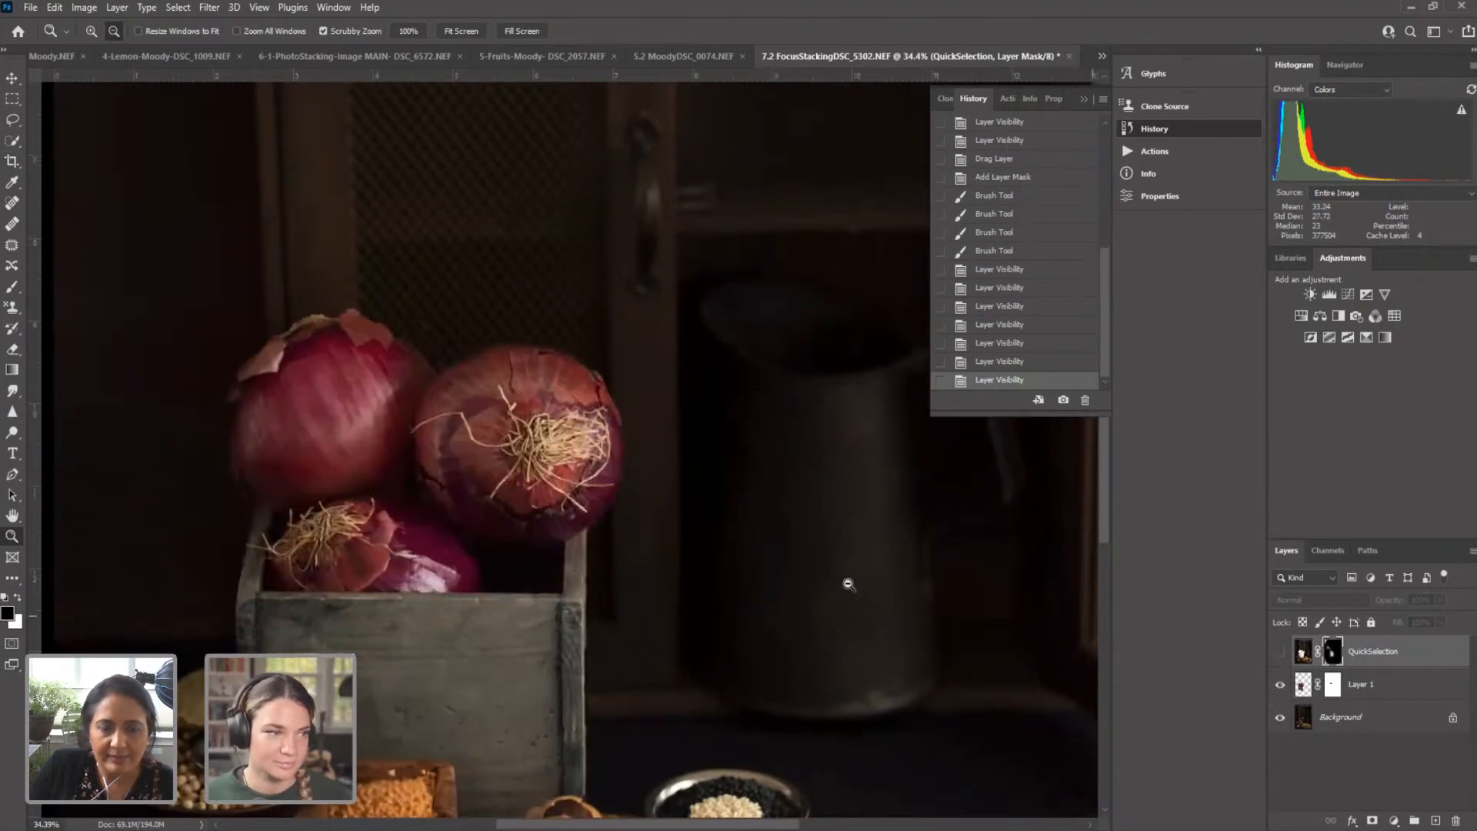
{"action": "left_click_drag", "start_coordinate": [662, 532], "coordinate": [600, 520]}
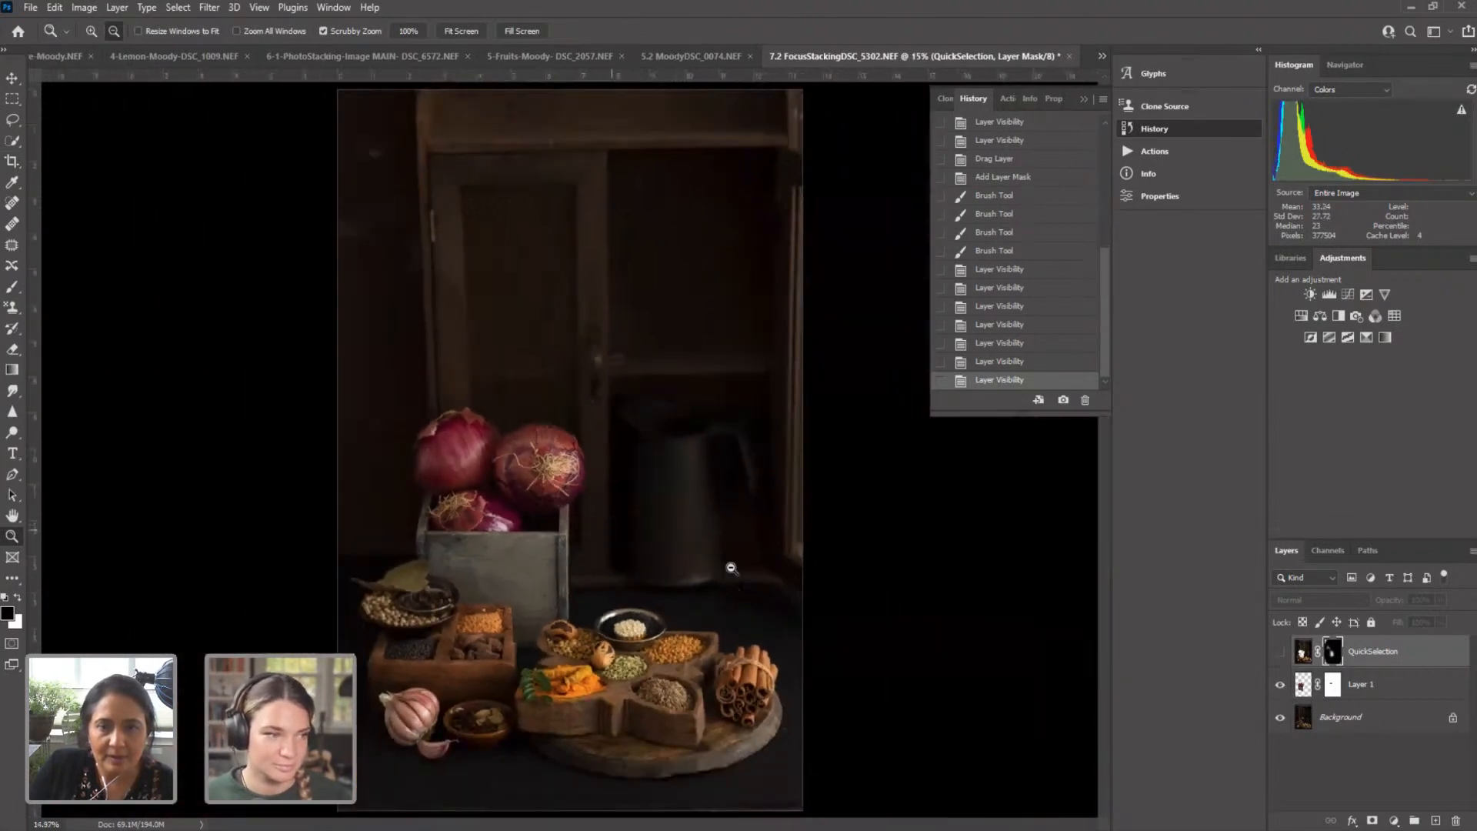